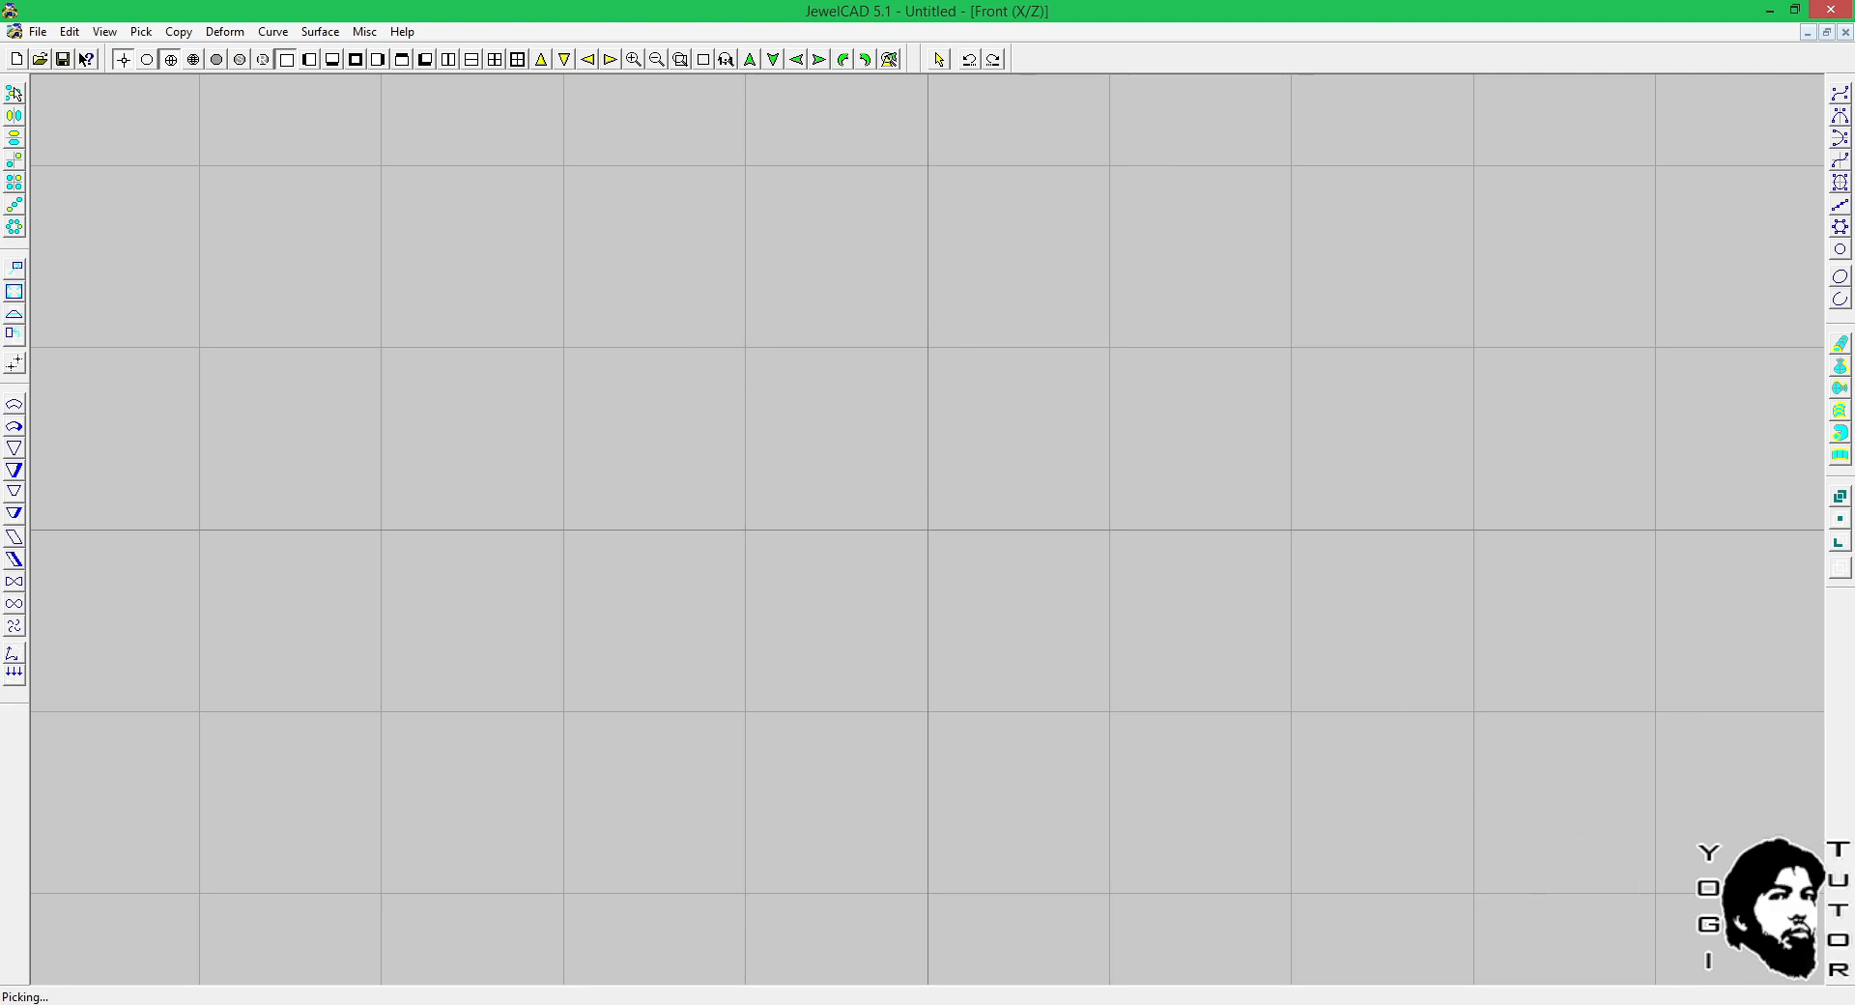
Disable the f.lux screen colour adjustment until sunrise.
{"action": "right_click", "coordinate": [1720, 1003]}
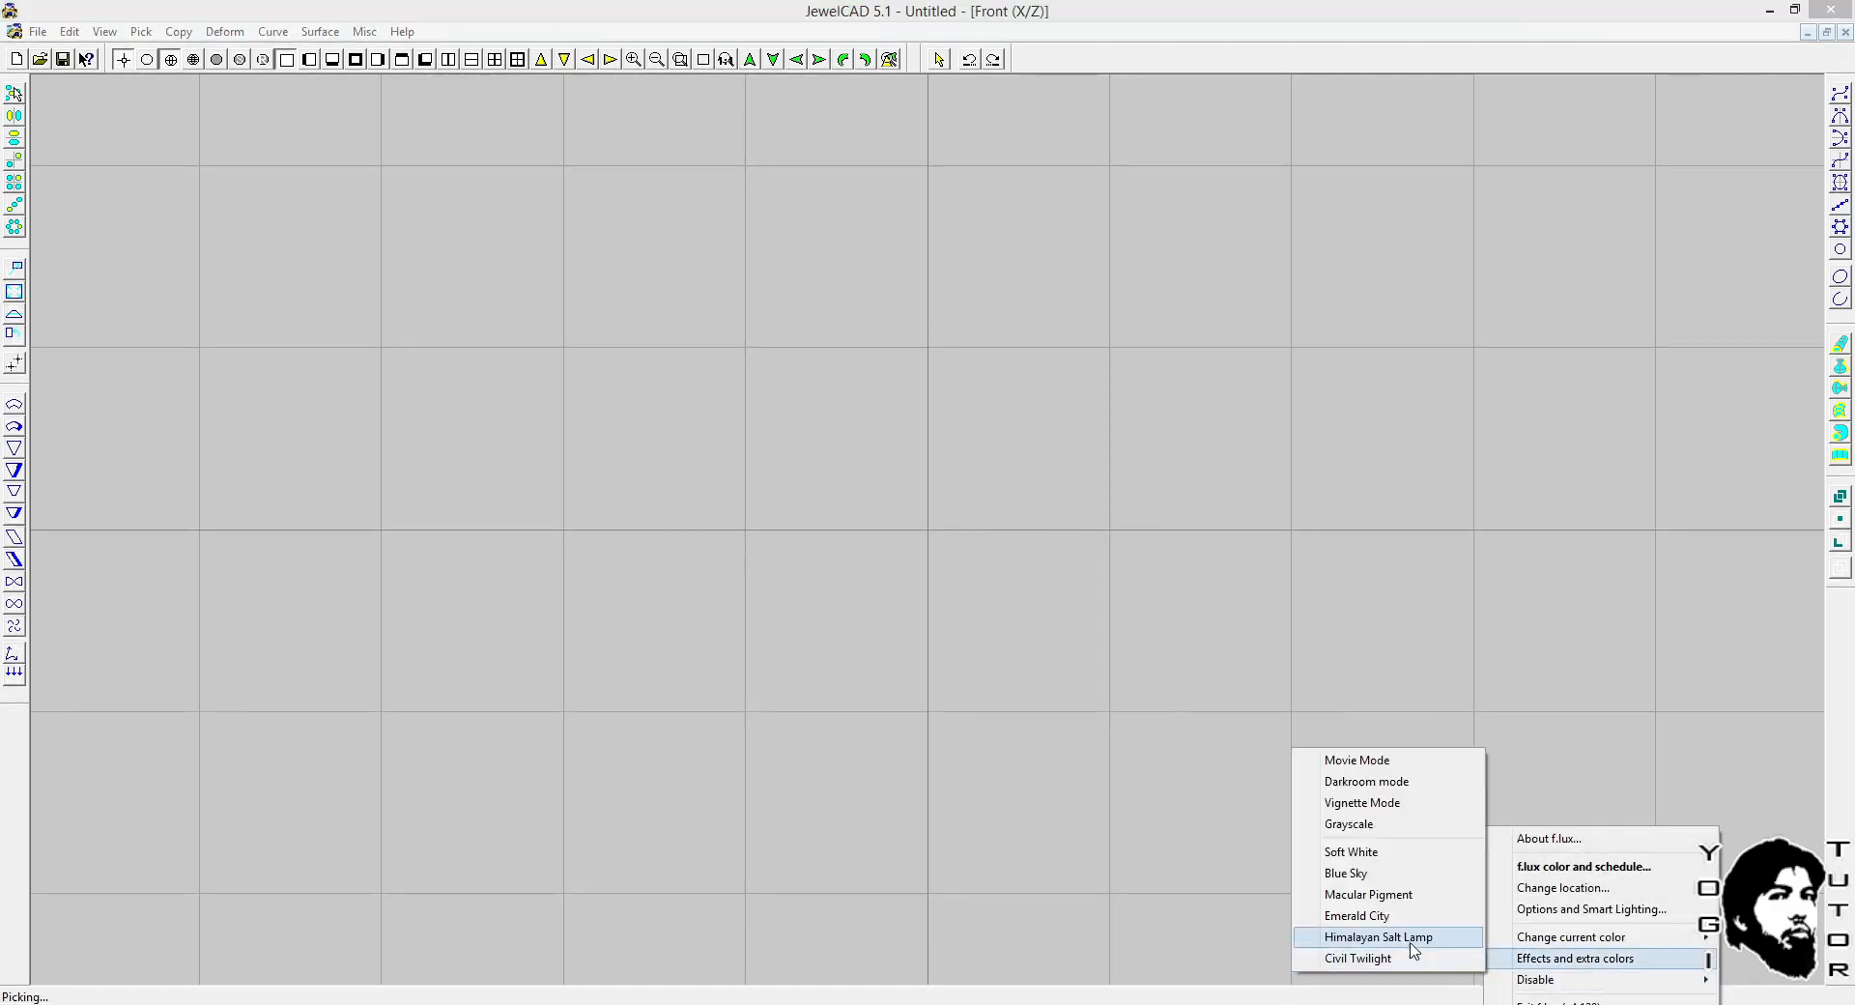
{"action": "mouse_move", "coordinate": [1540, 984]}
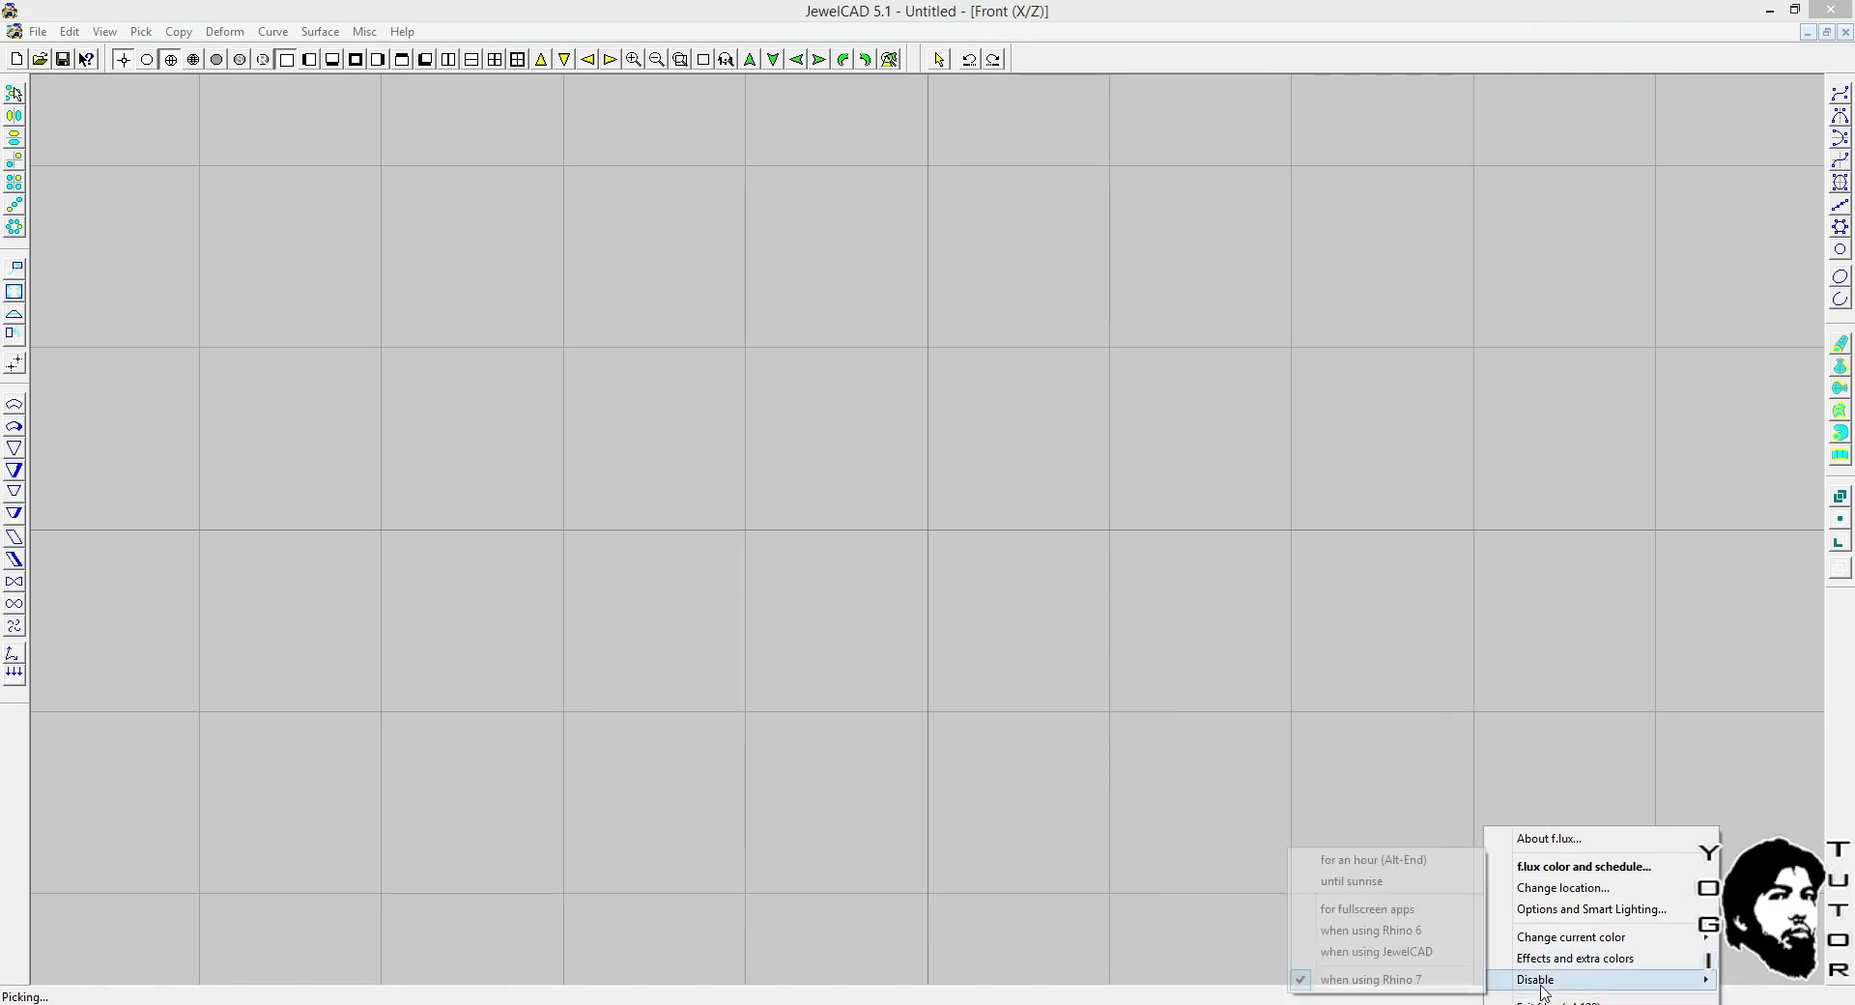
{"action": "left_click", "coordinate": [1351, 882]}
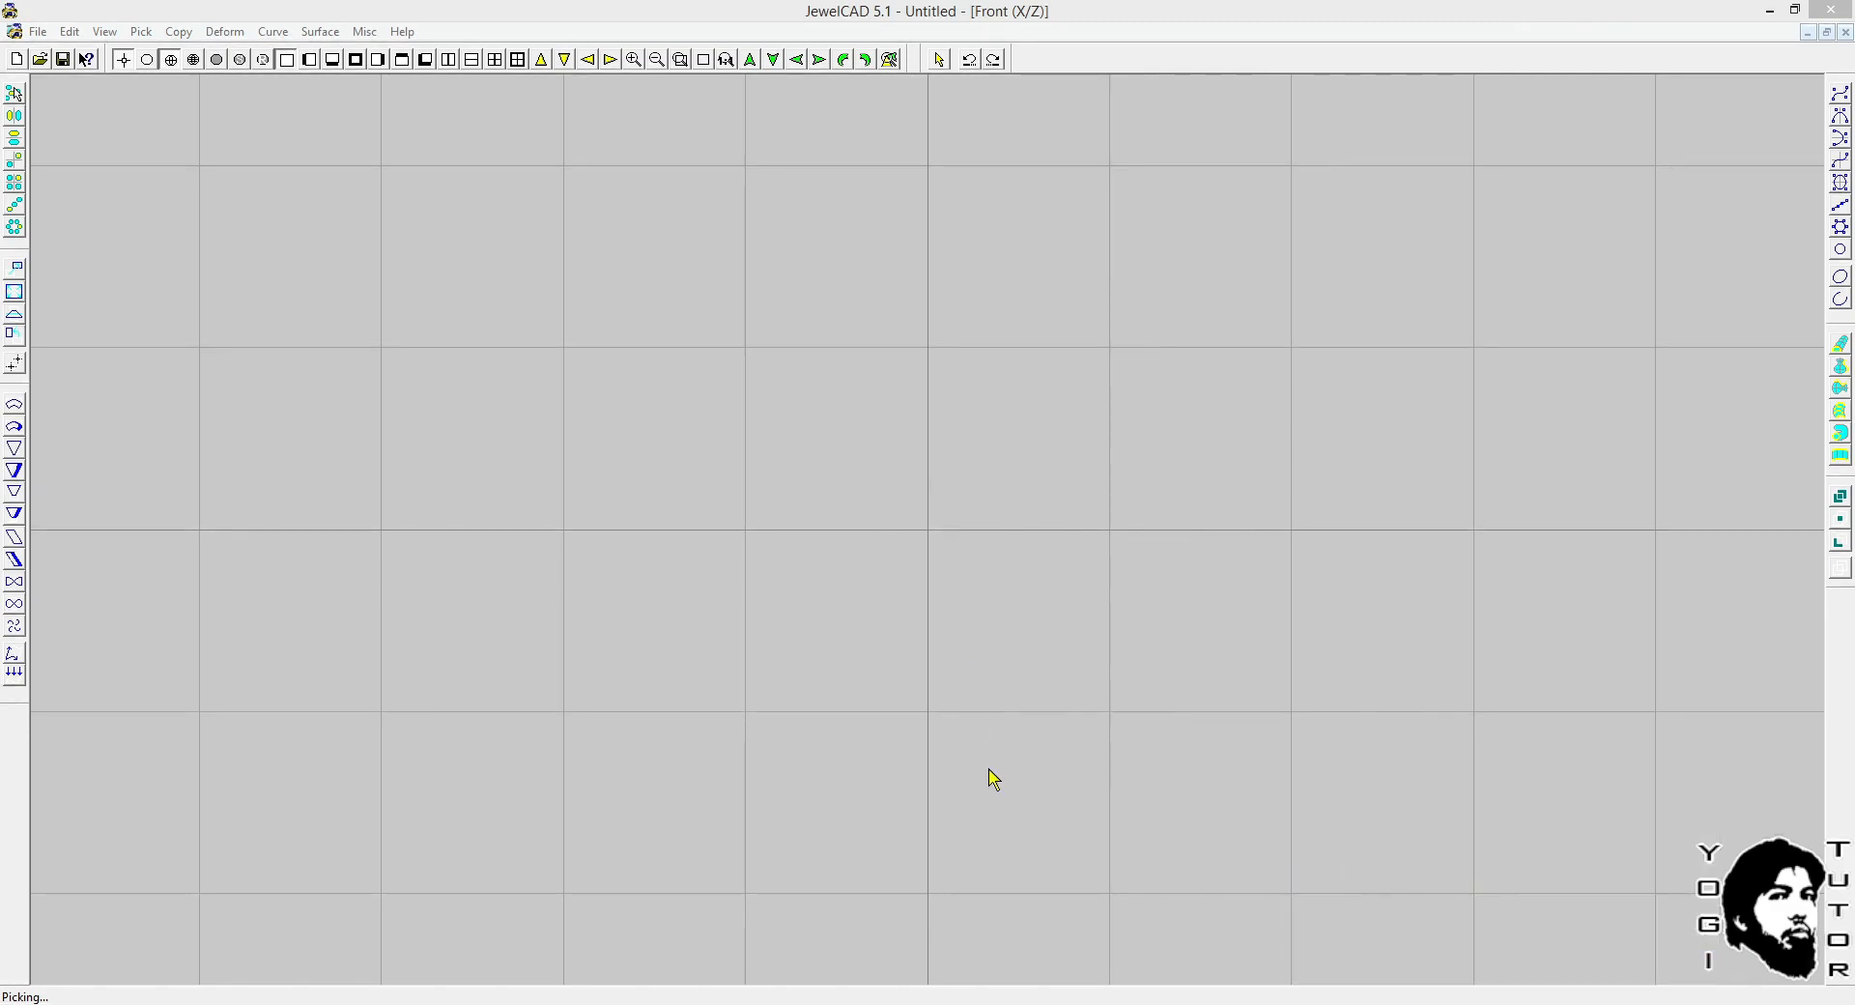
Switch to Rhinoceros and maximize the Front viewport, with the origin near the middle of the view.
{"action": "mouse_move", "coordinate": [918, 1003]}
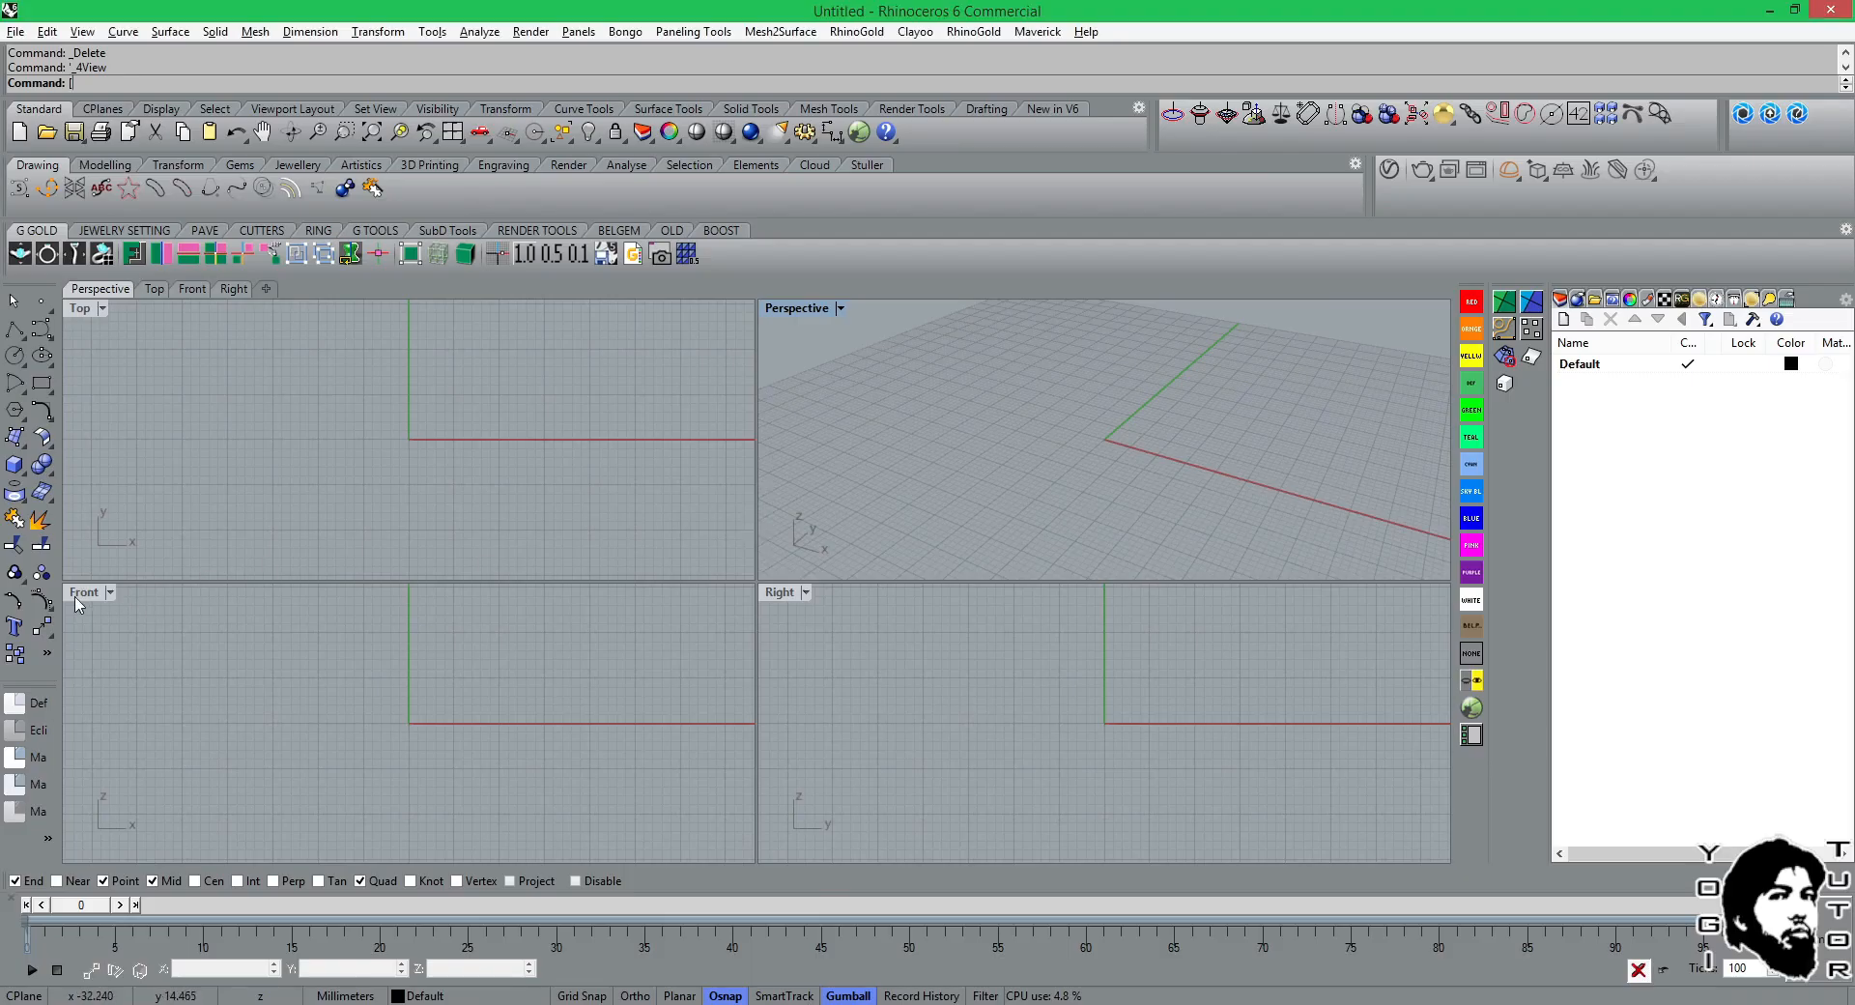
{"action": "double_click", "coordinate": [79, 593]}
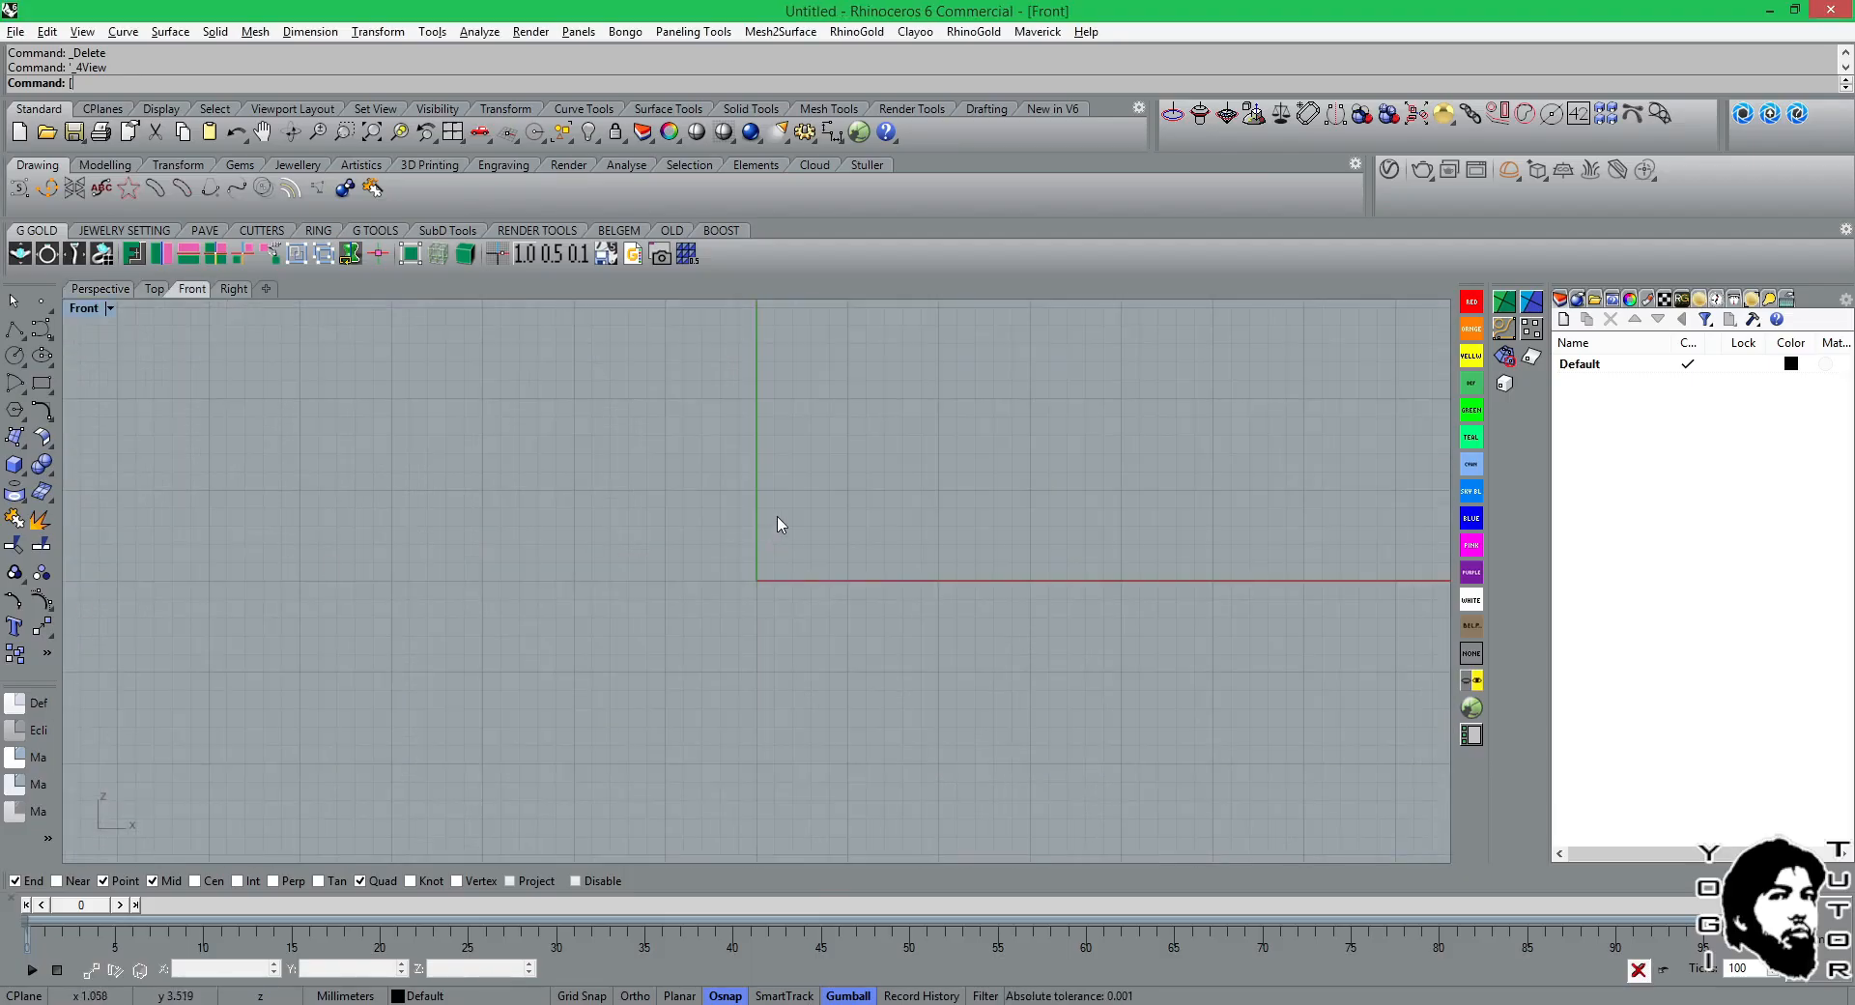
{"action": "right_click_drag", "start_coordinate": [779, 522], "coordinate": [778, 555]}
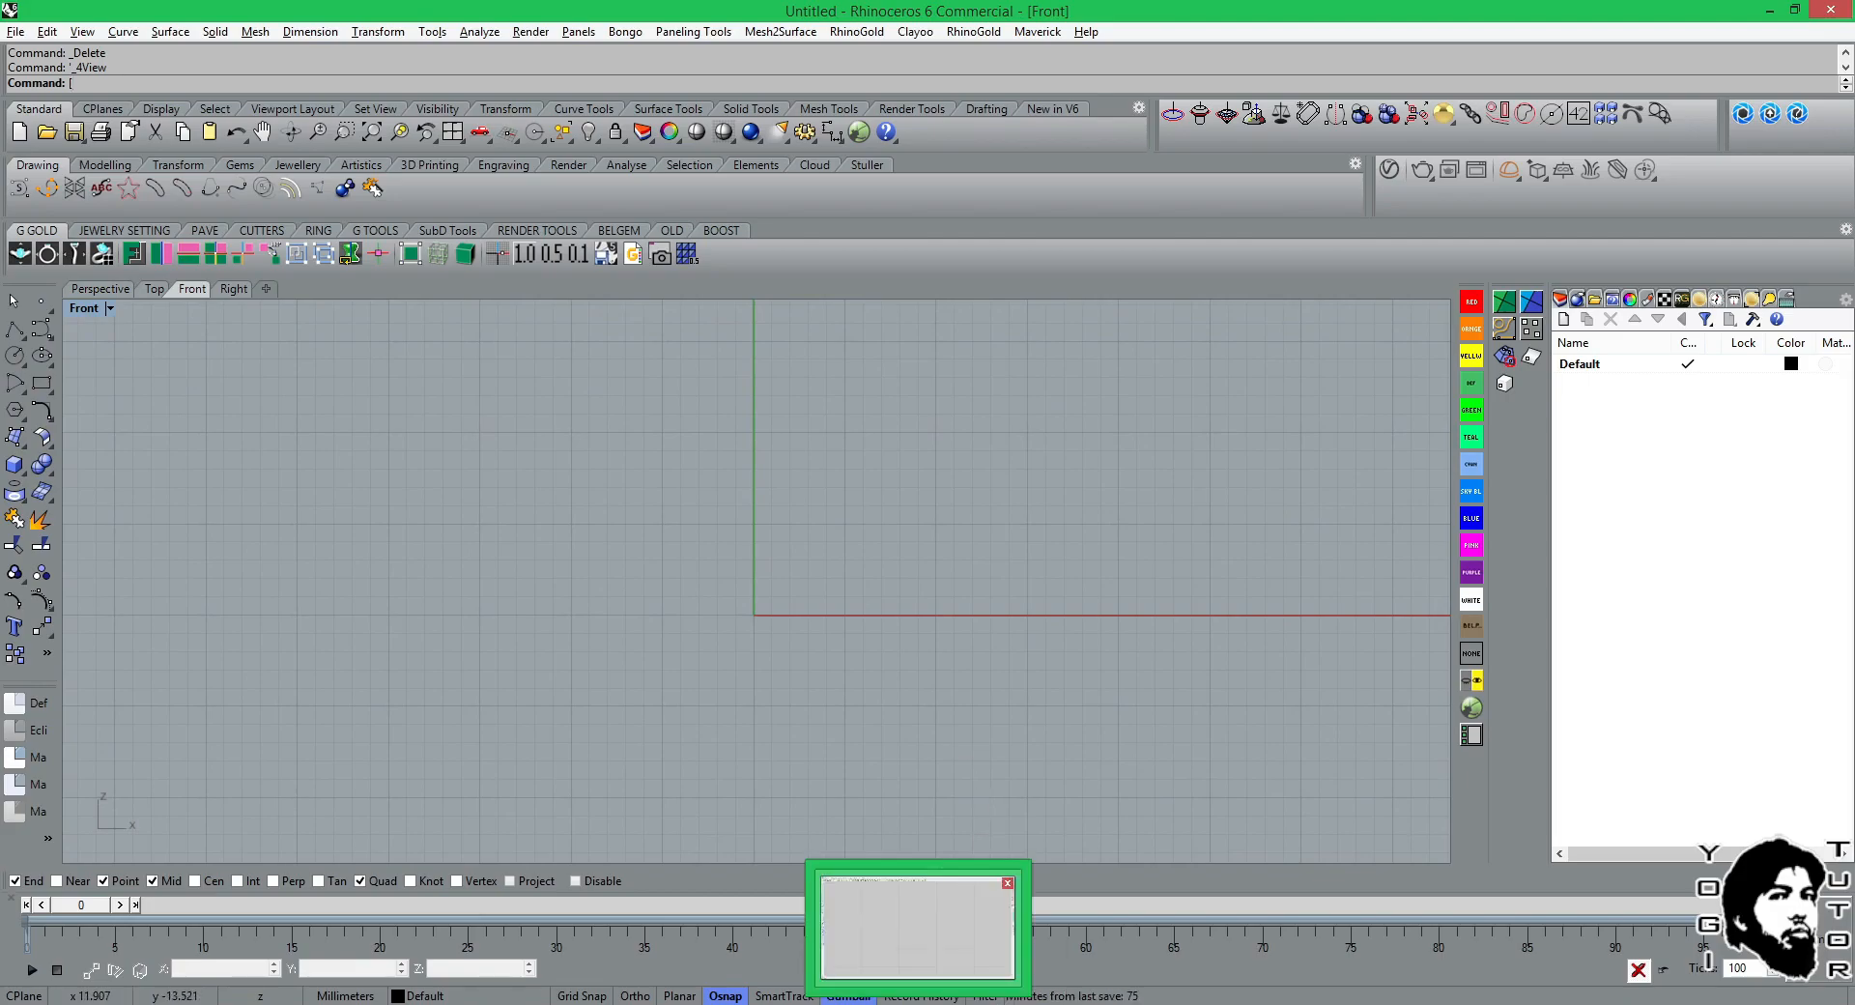
Examine the available curve commands in JewelCAD and return to Rhinoceros.
{"action": "left_click", "coordinate": [930, 1003]}
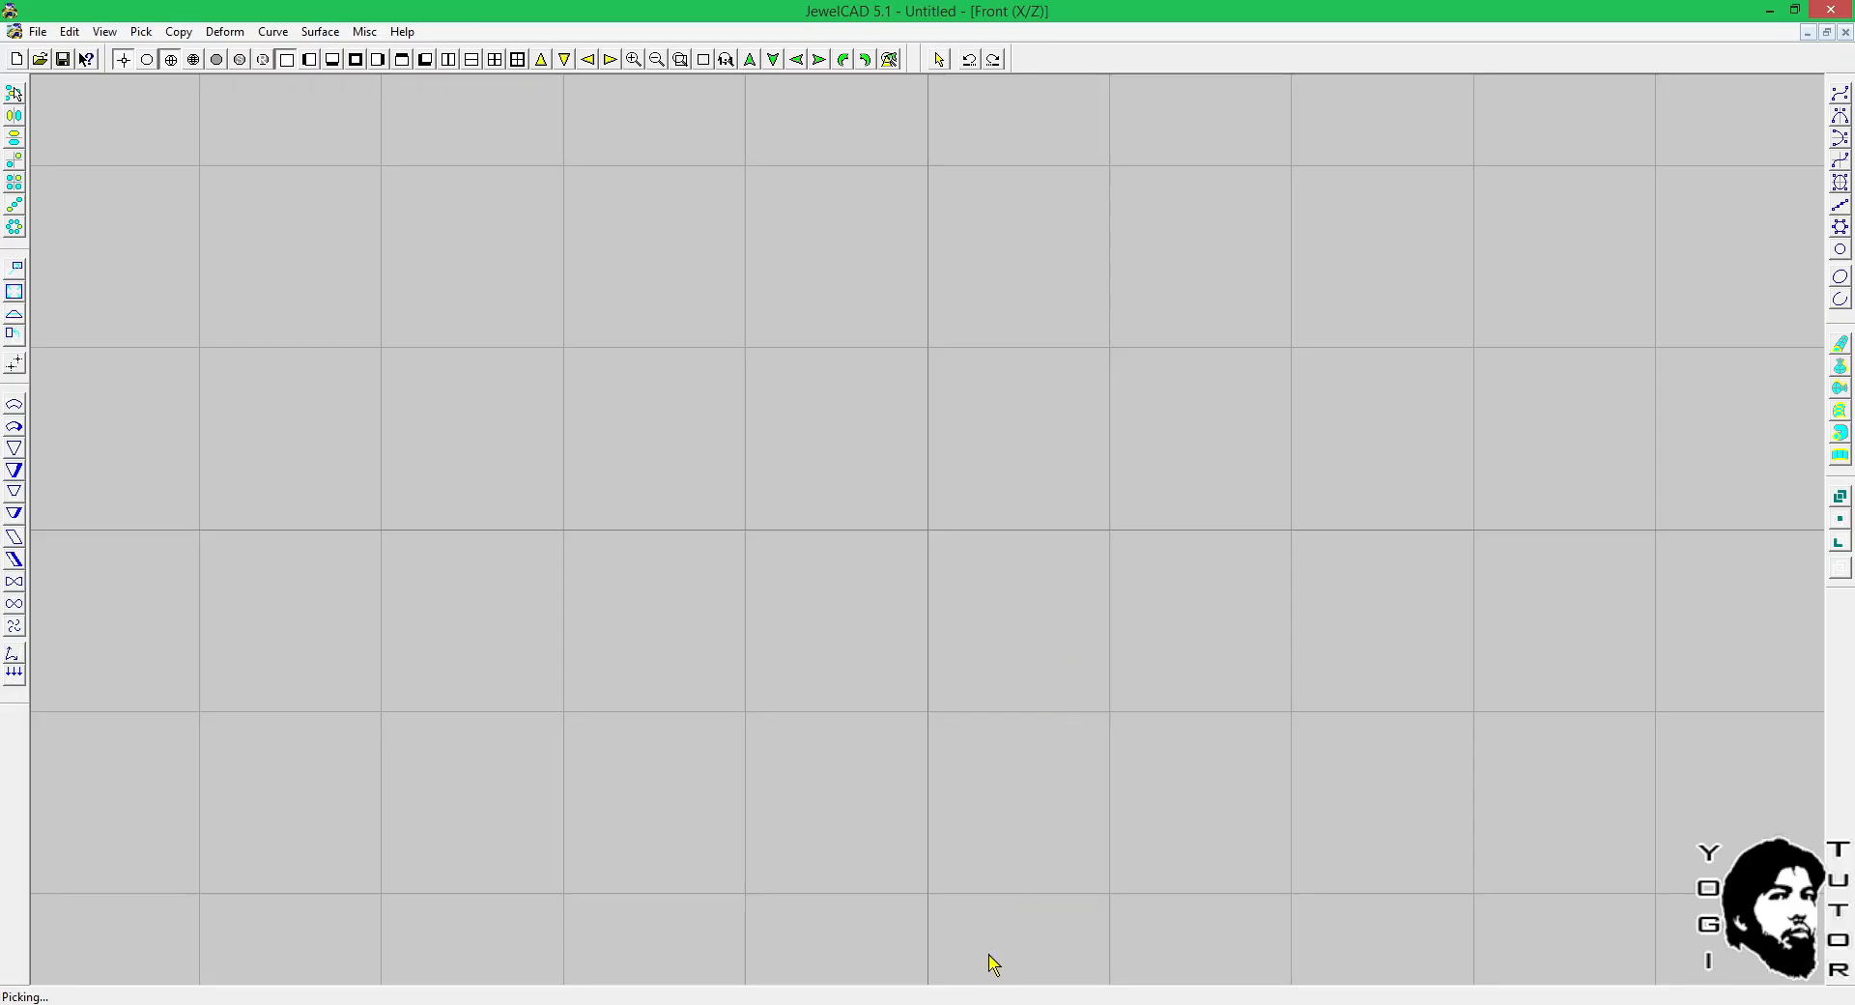
{"action": "mouse_move", "coordinate": [762, 1003]}
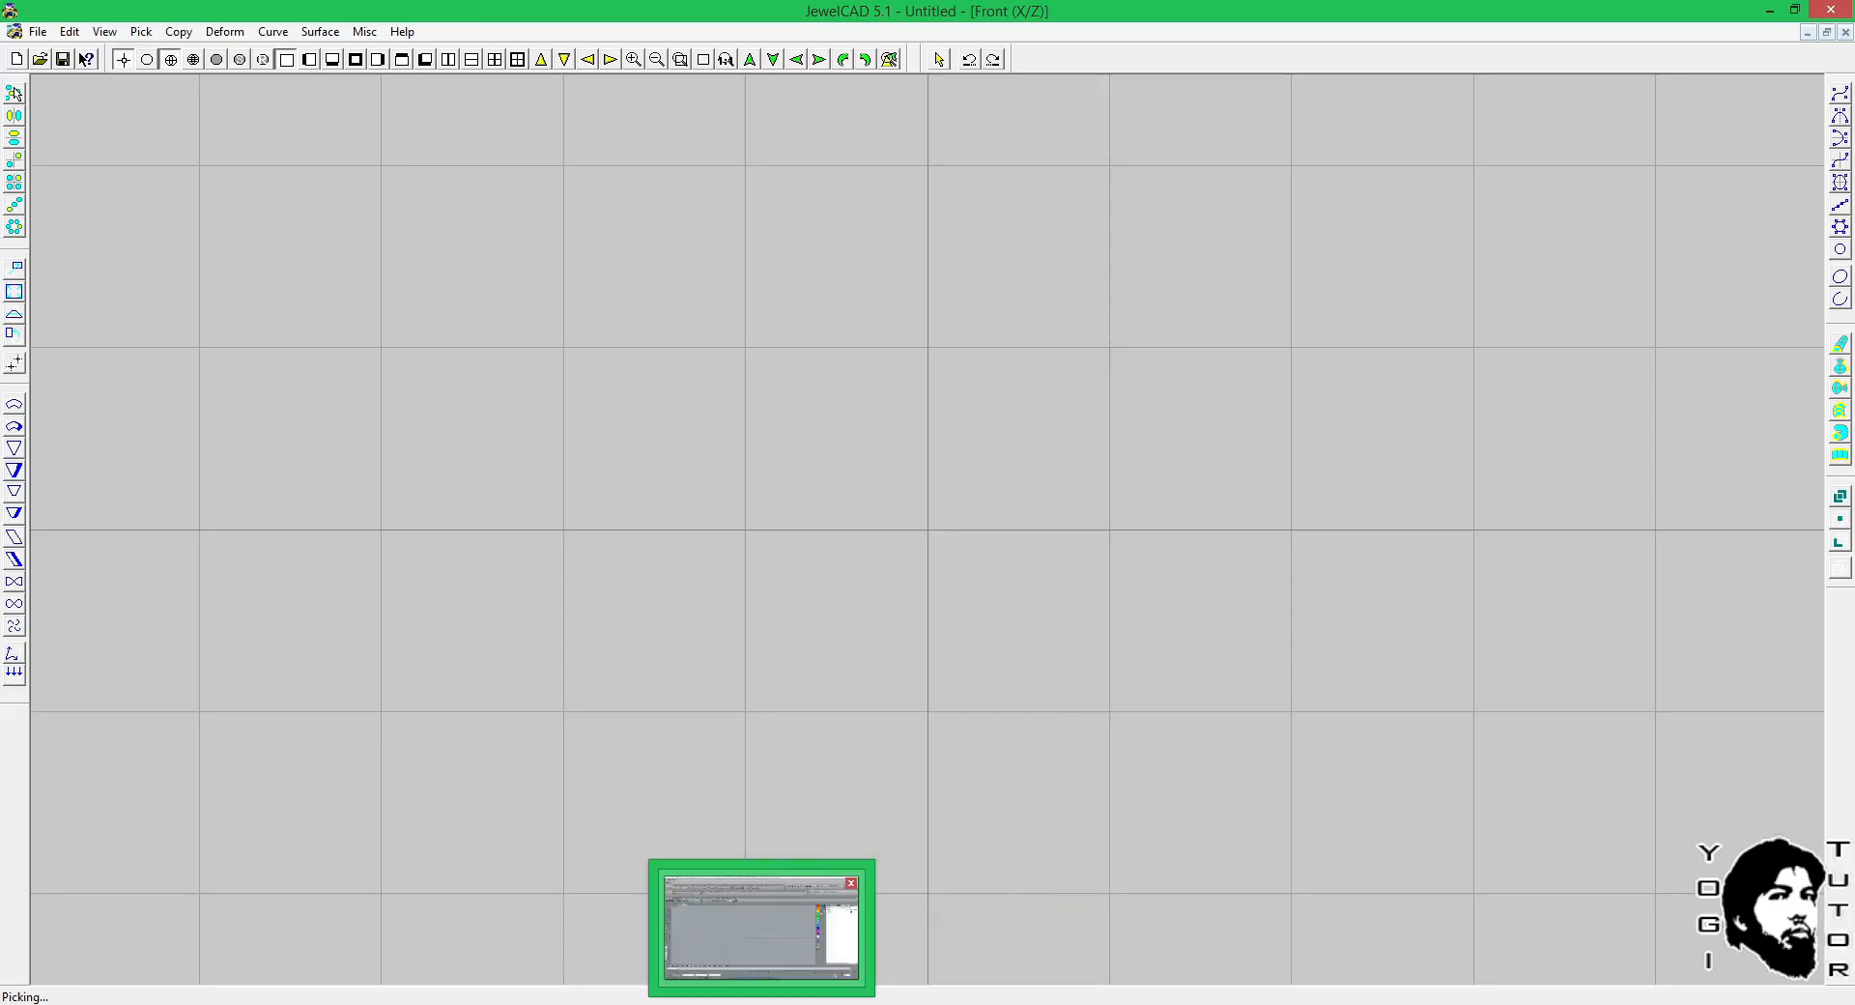
{"action": "left_click", "coordinate": [761, 925]}
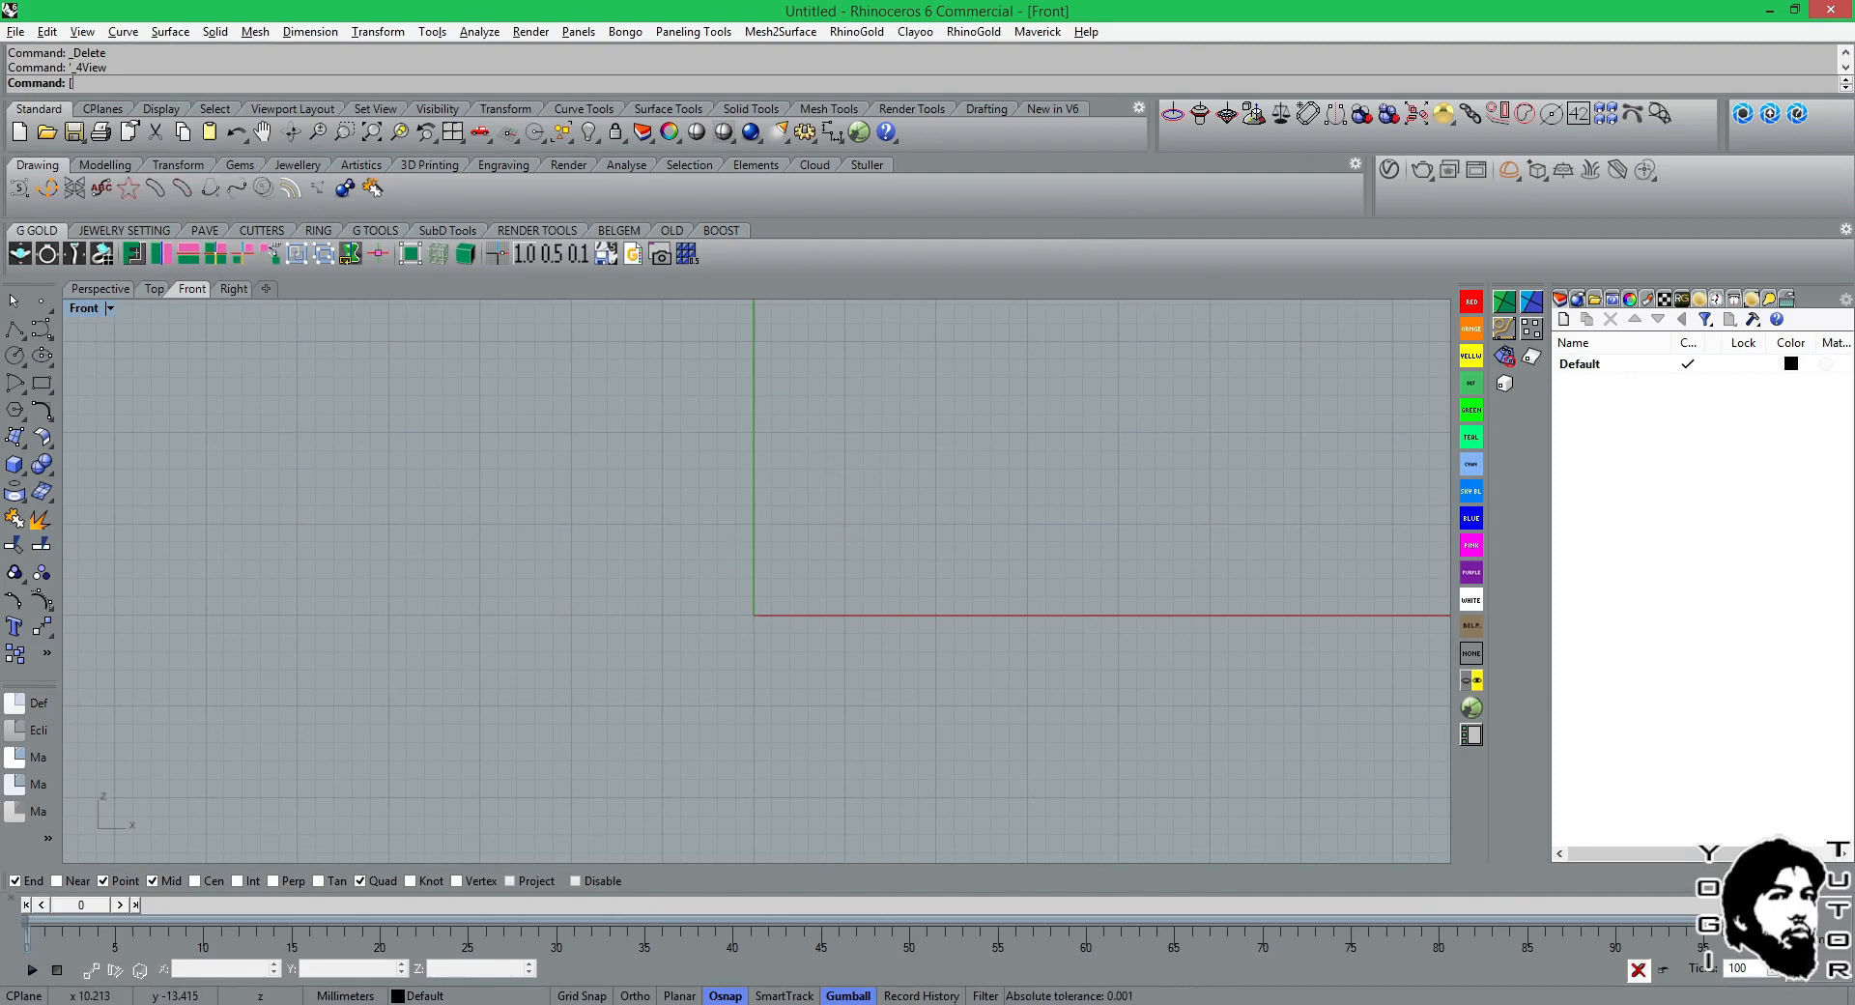
{"action": "left_click", "coordinate": [947, 1003]}
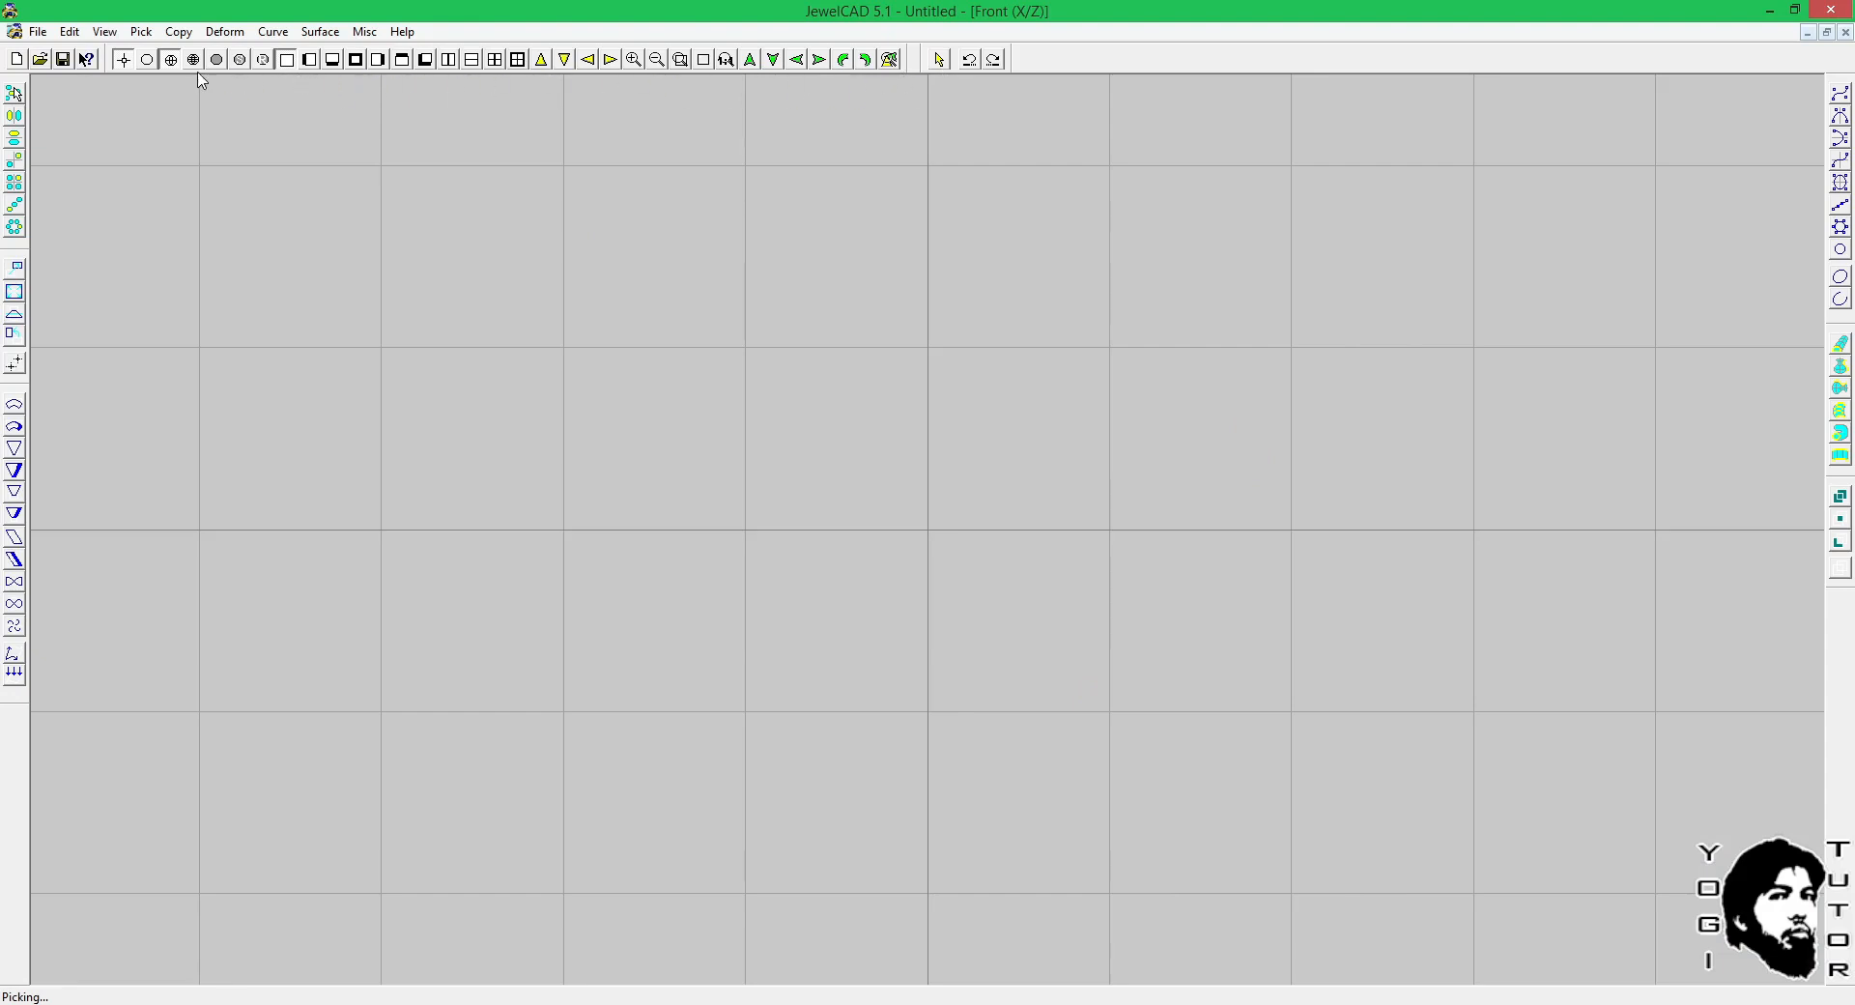
{"action": "left_click", "coordinate": [771, 62]}
{"action": "left_click", "coordinate": [273, 32]}
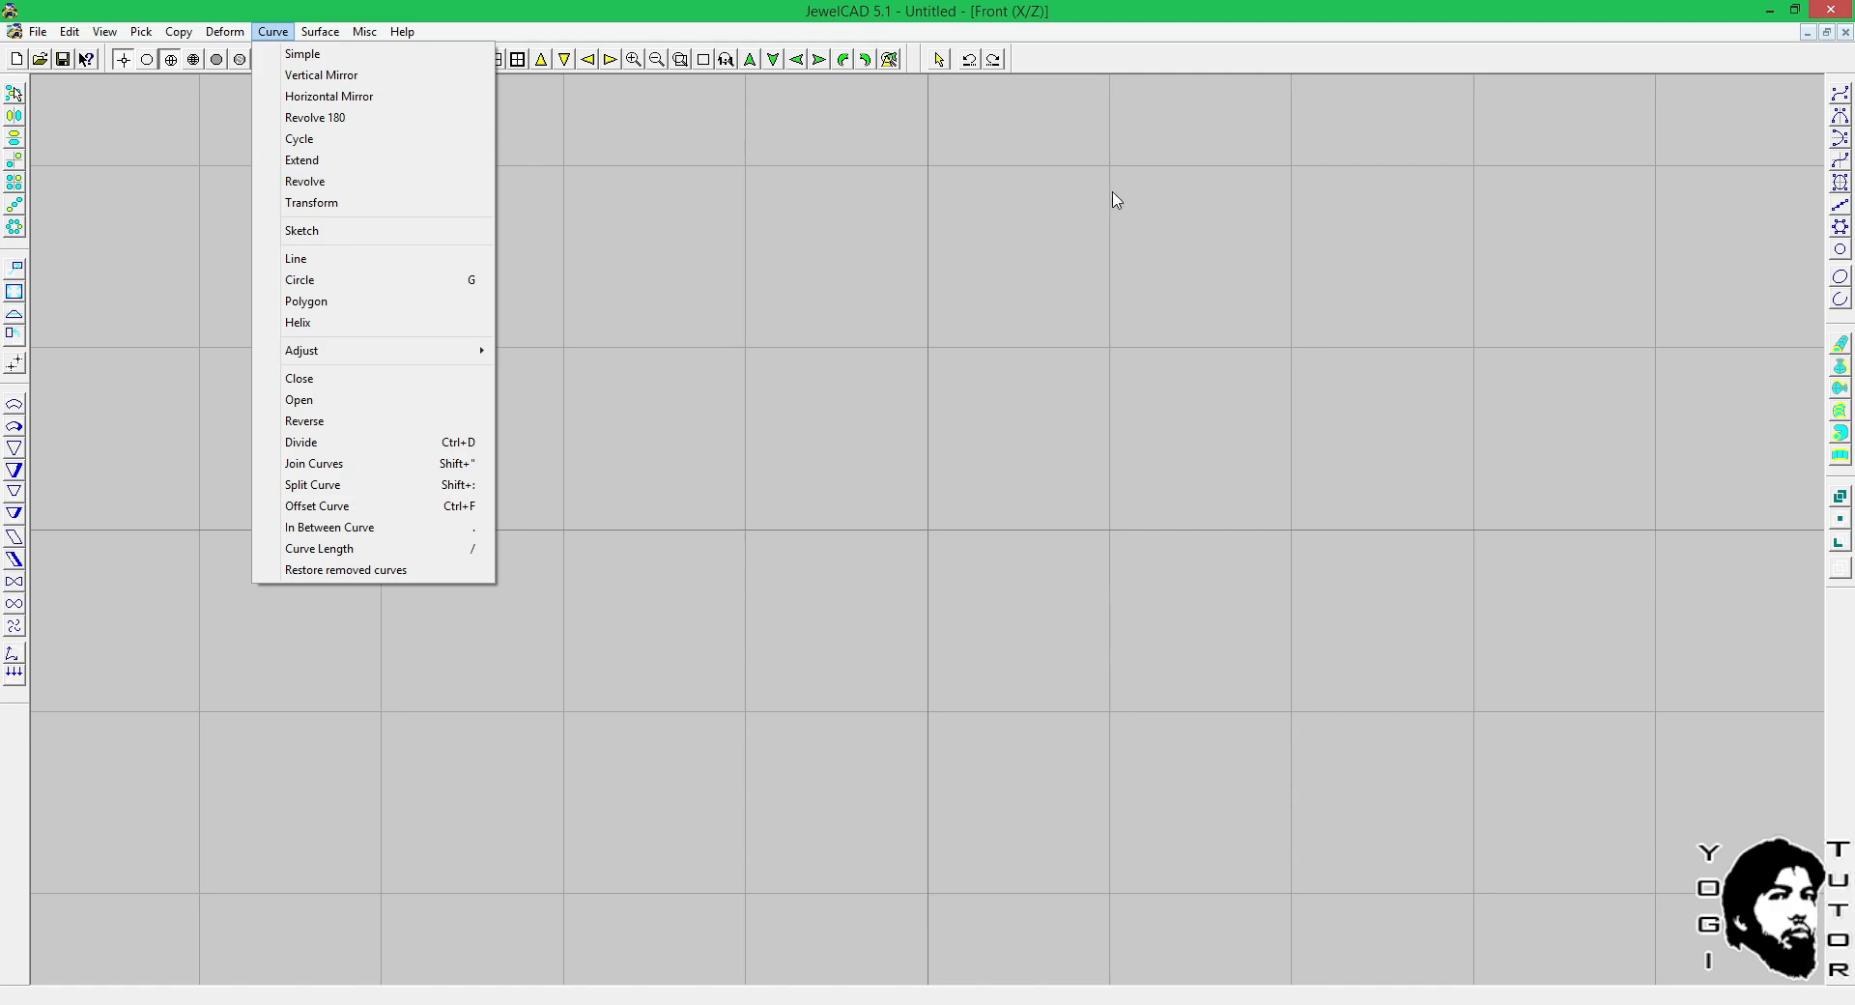
{"action": "left_click", "coordinate": [1366, 214]}
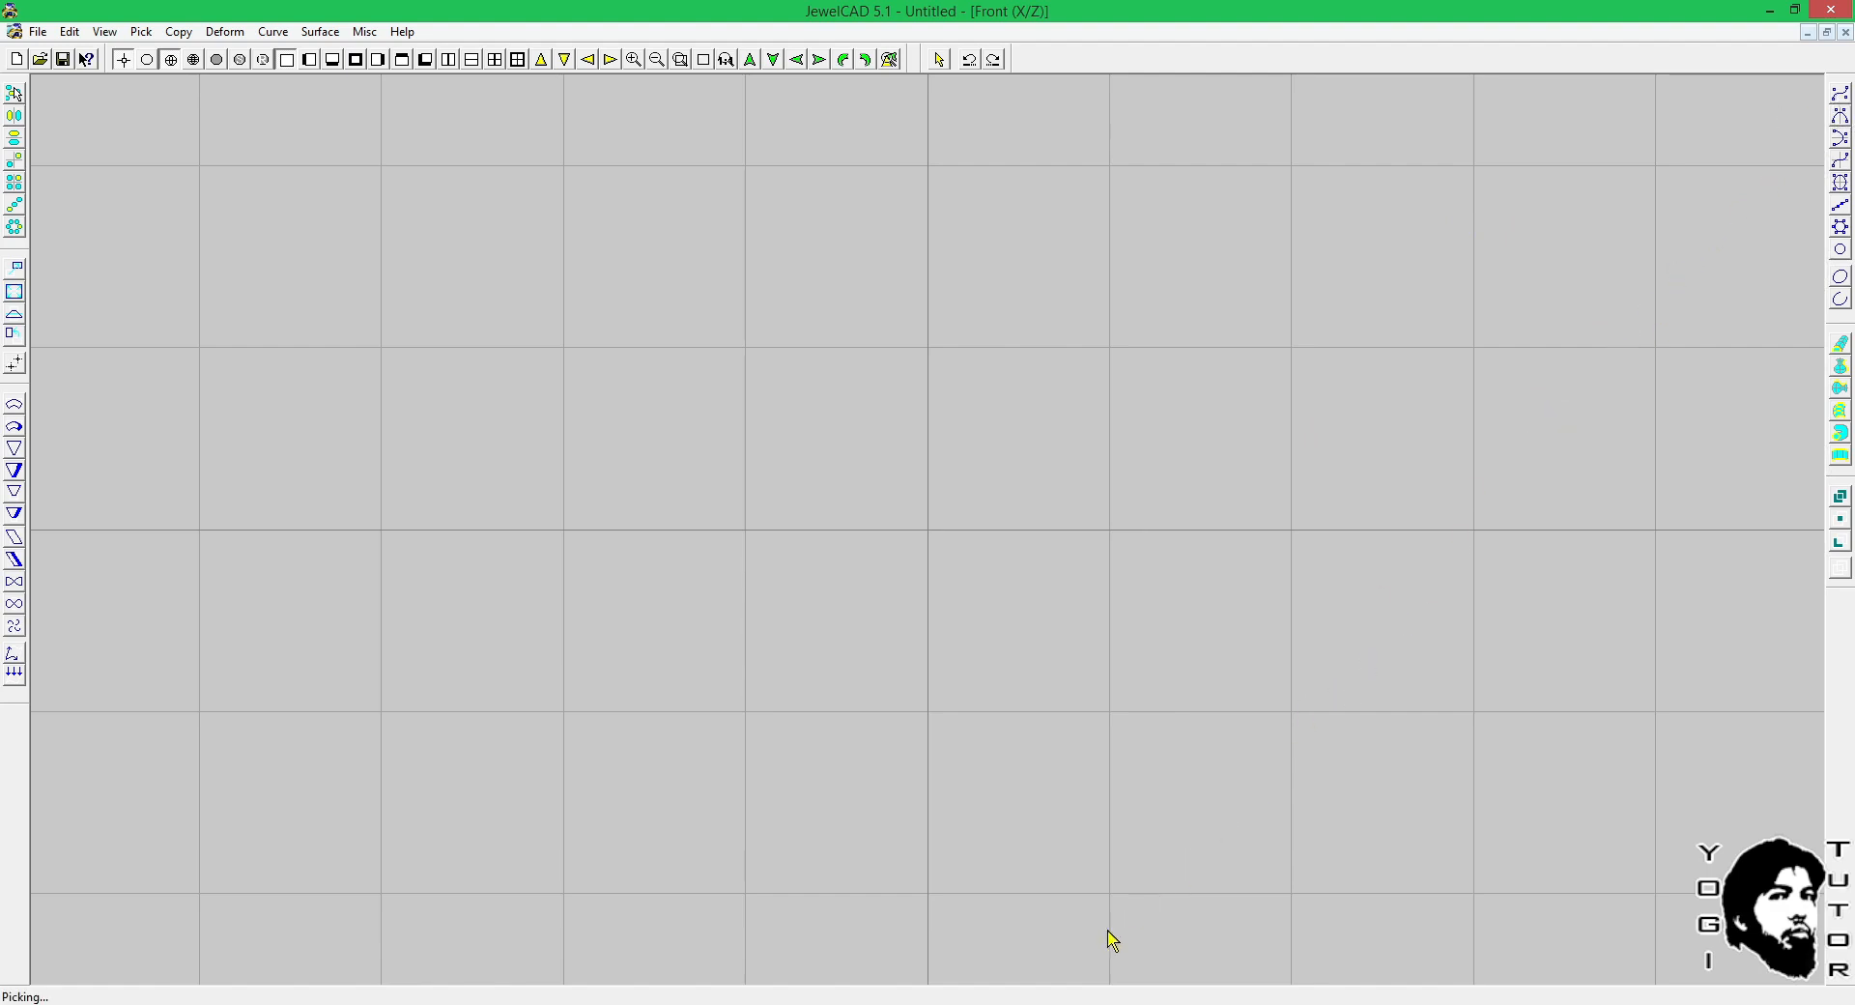
{"action": "left_click", "coordinate": [763, 1004]}
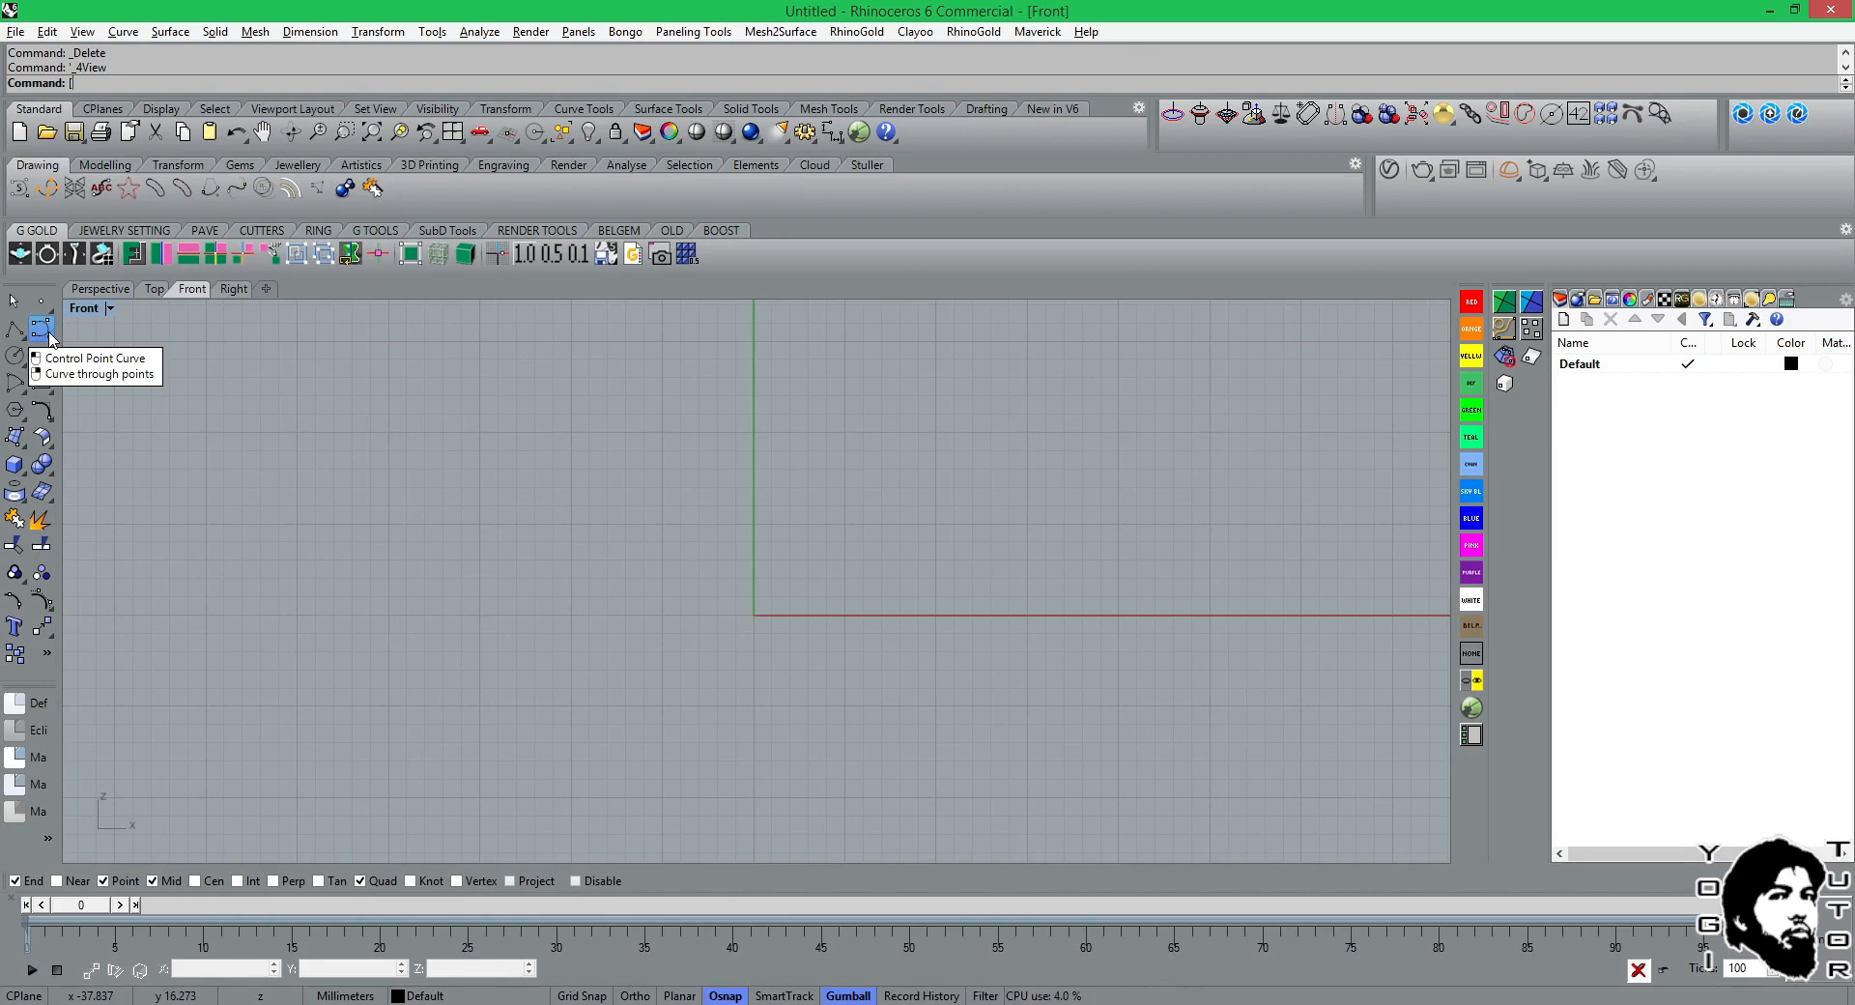
Draw a degree 3 control point curve with eleven points, forming two arches and a trough in the Front view.
{"action": "left_click", "coordinate": [40, 329]}
{"action": "left_click", "coordinate": [526, 547]}
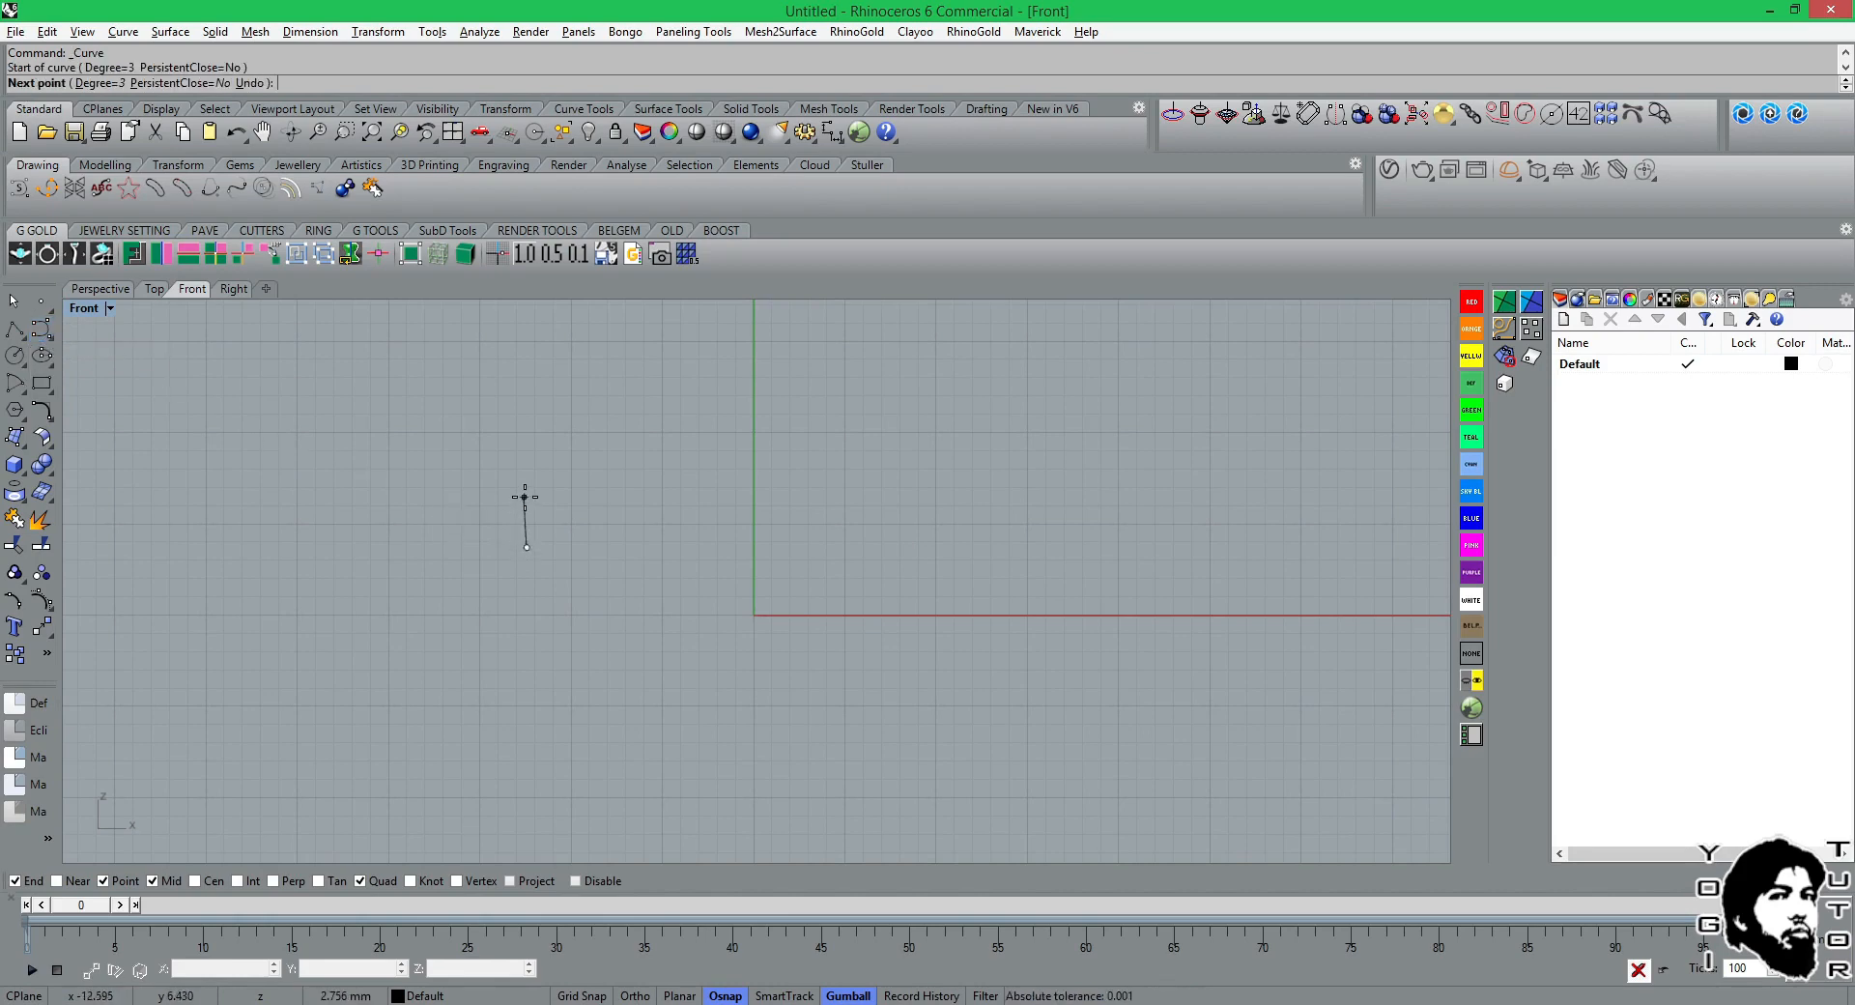
{"action": "left_click", "coordinate": [532, 479]}
{"action": "left_click", "coordinate": [608, 458]}
{"action": "left_click", "coordinate": [661, 519]}
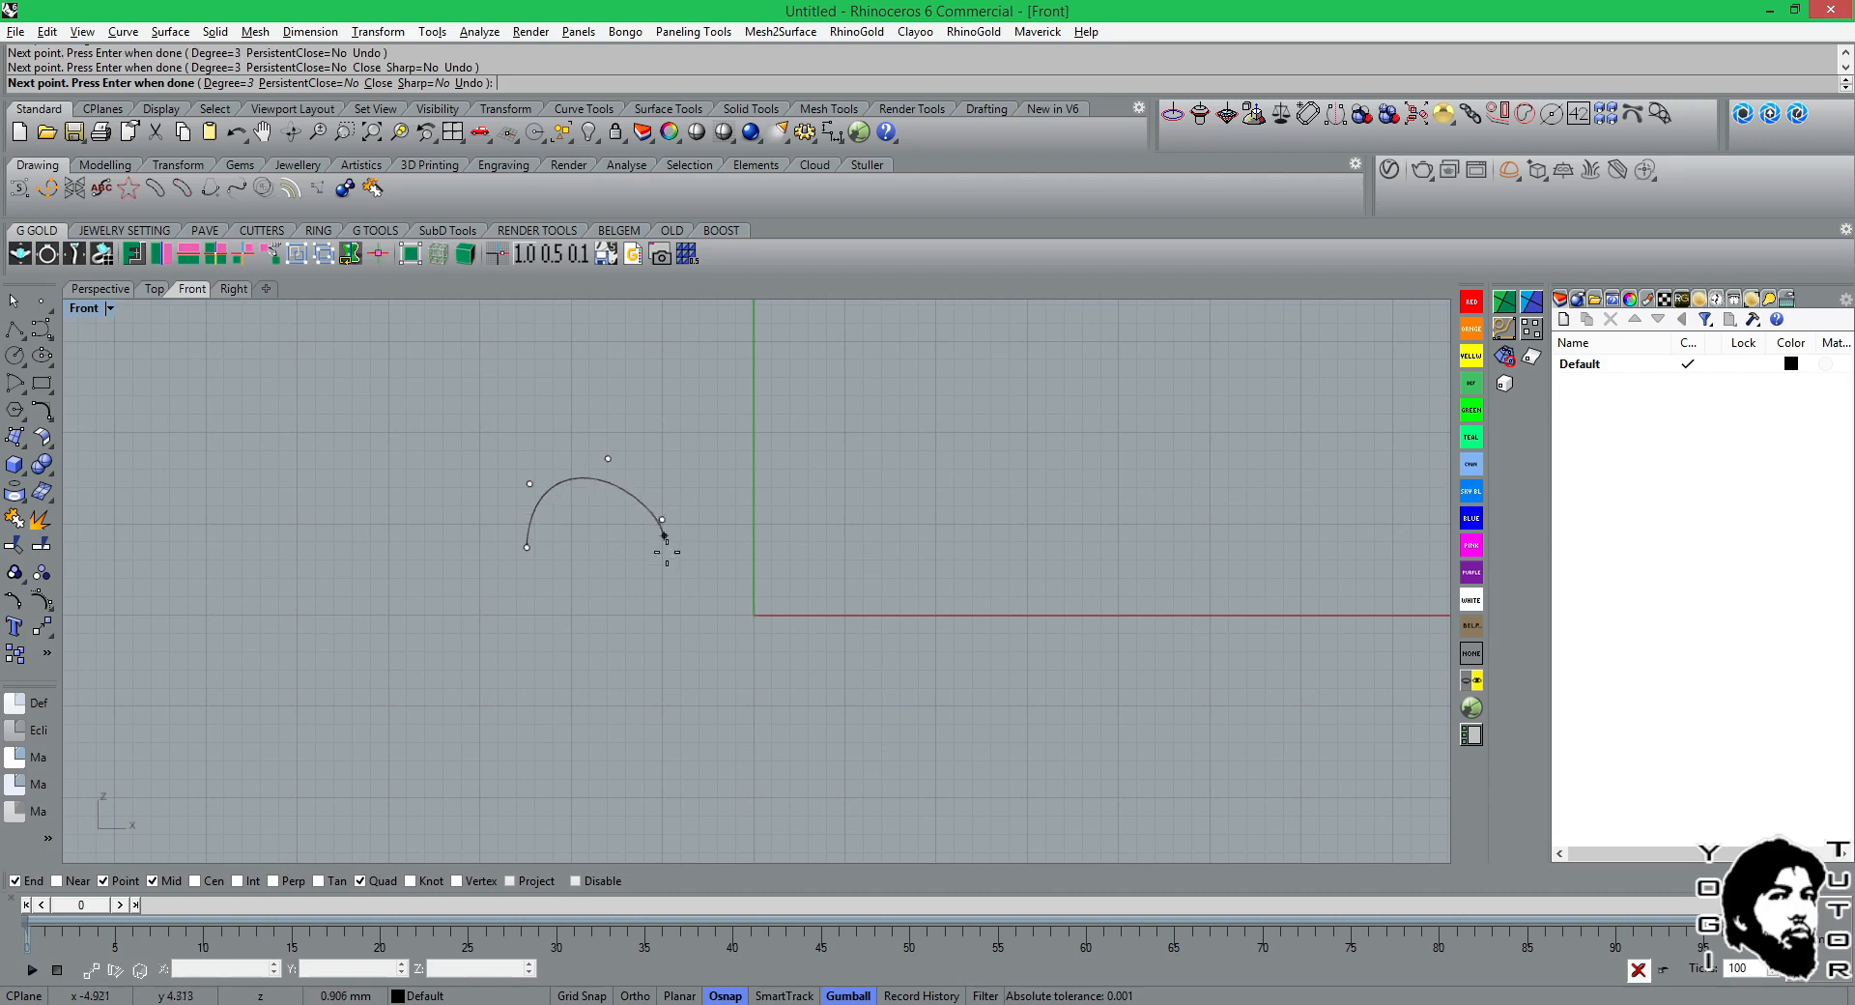
{"action": "left_click", "coordinate": [673, 585]}
{"action": "left_click", "coordinate": [742, 626]}
{"action": "left_click", "coordinate": [828, 537]}
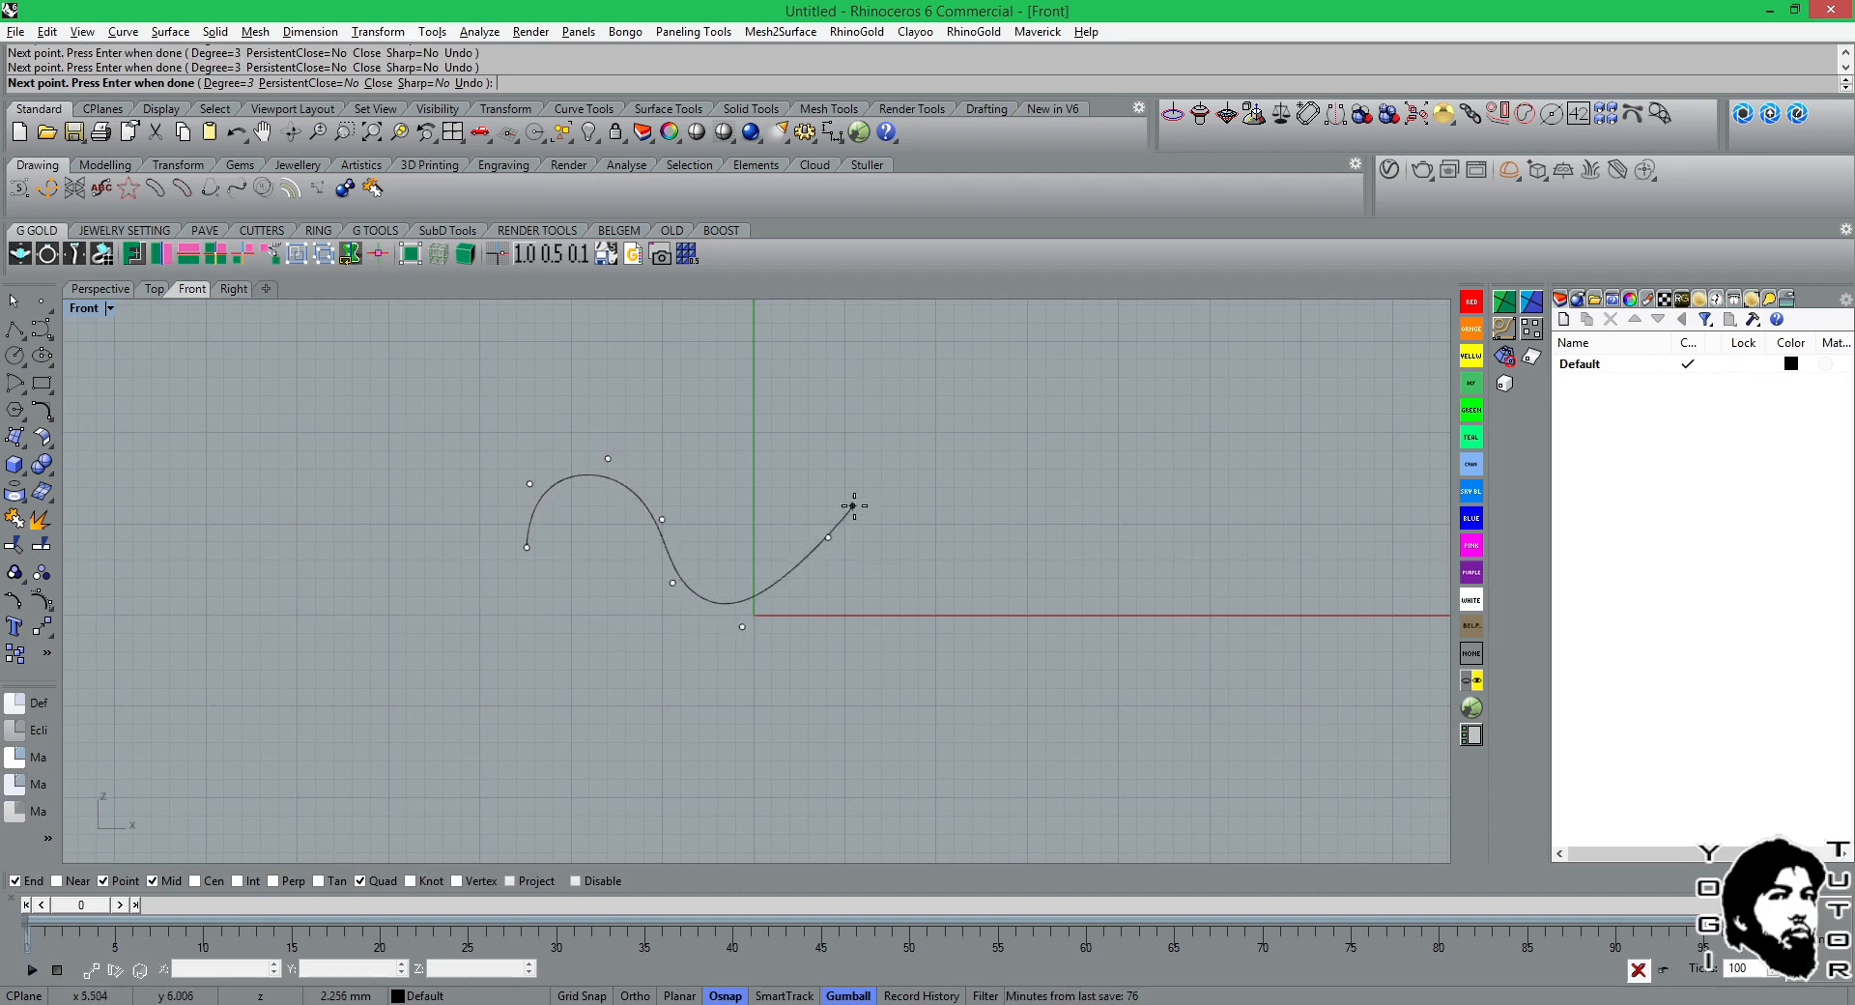
{"action": "left_click", "coordinate": [863, 500]}
{"action": "left_click", "coordinate": [934, 533]}
{"action": "left_click", "coordinate": [947, 609]}
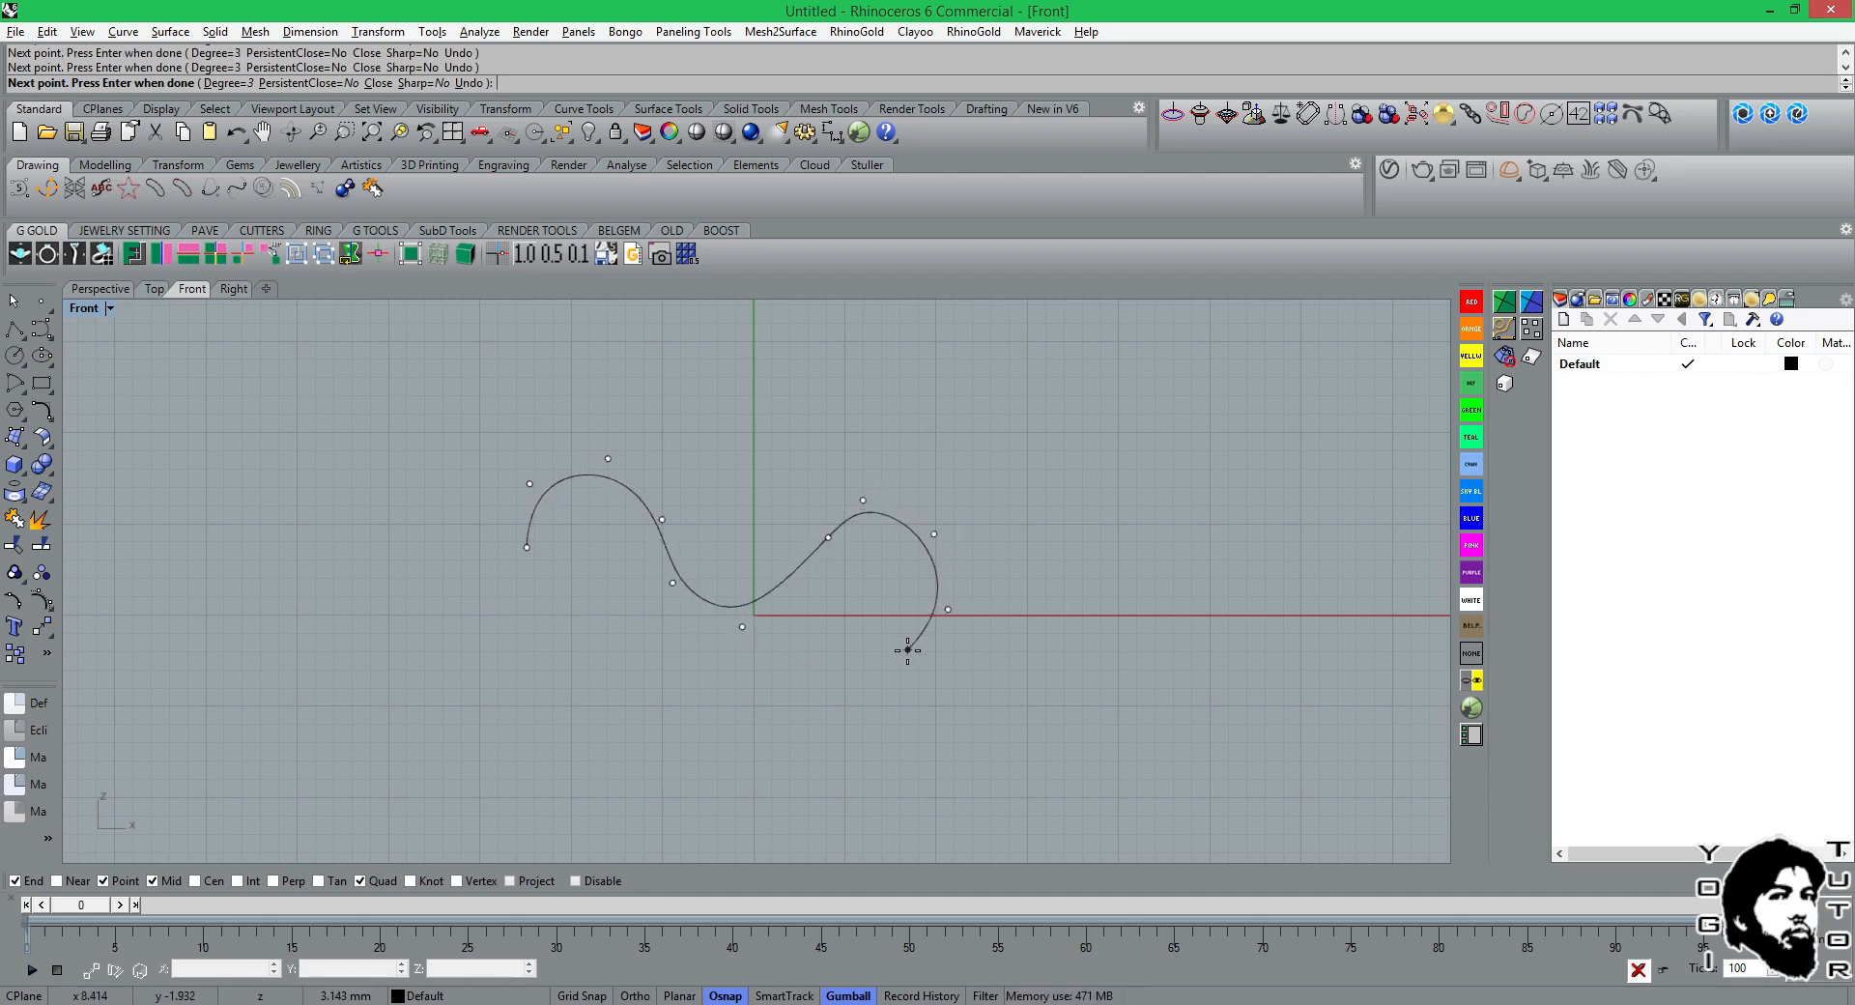
{"action": "left_click", "coordinate": [908, 649]}
{"action": "key", "text": "Return"}
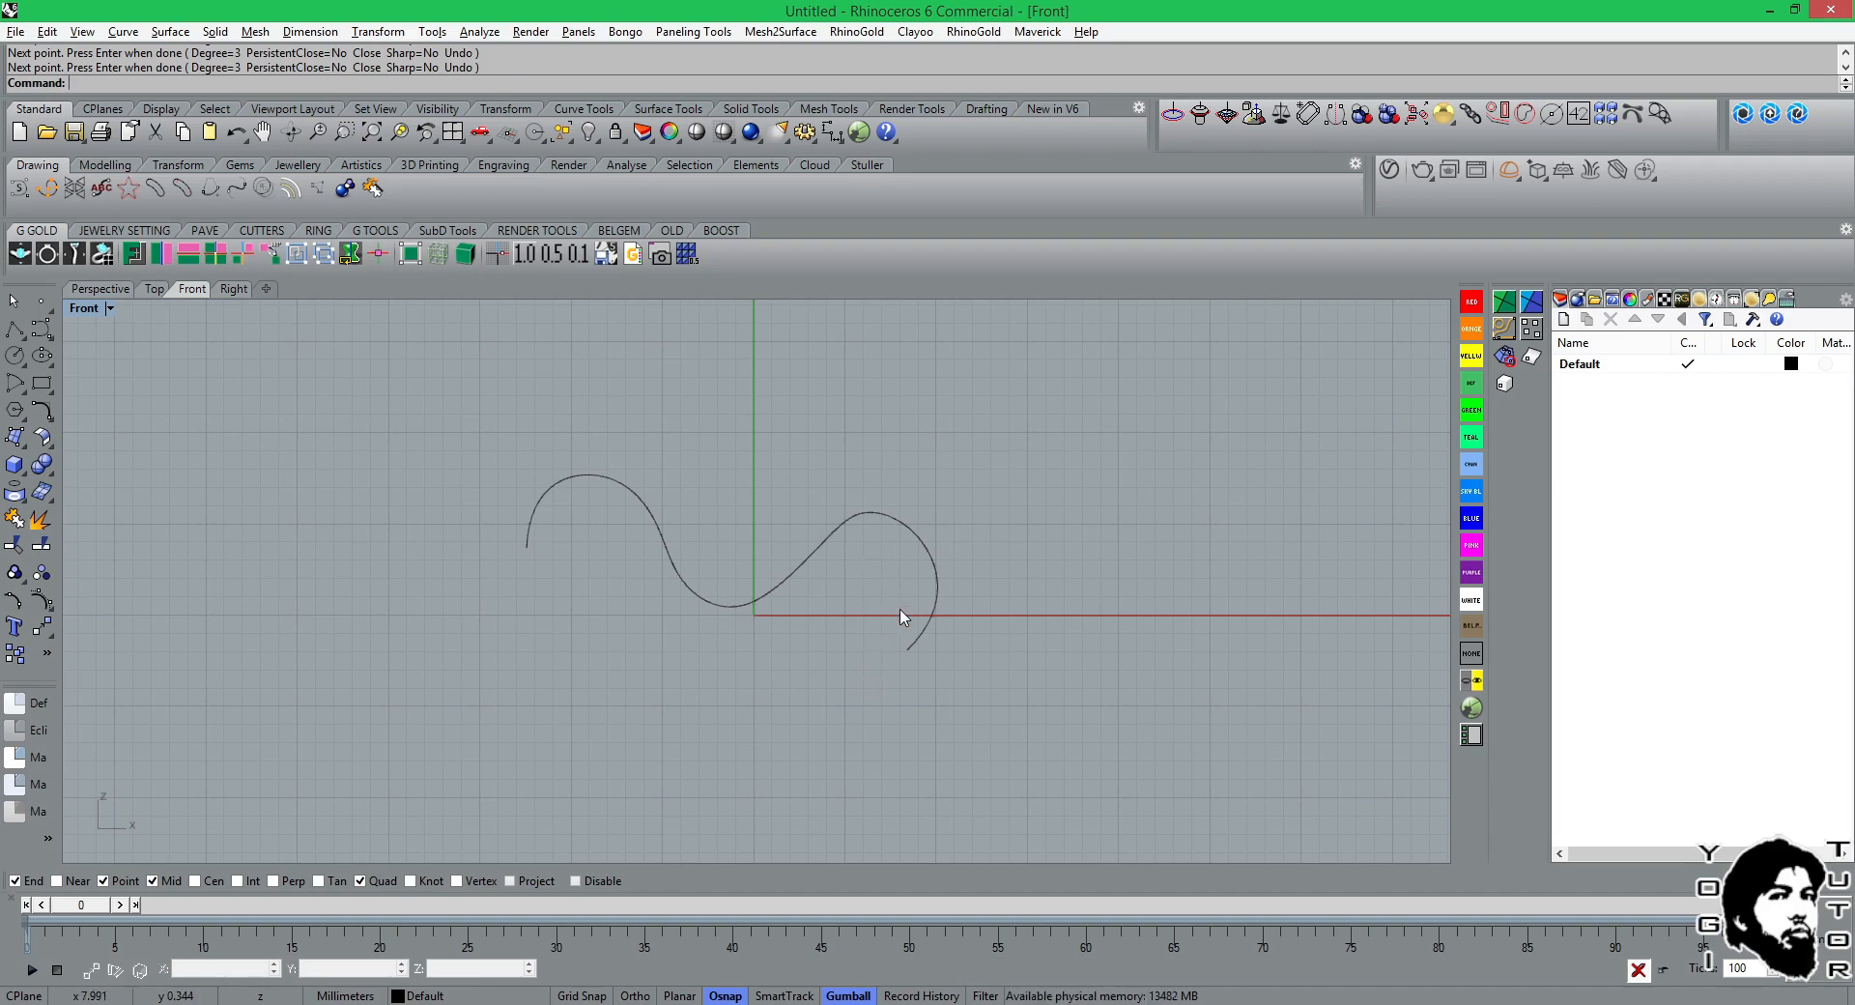
Inspect the wavy curve's control points and undo the curve.
{"action": "scroll", "coordinate": [904, 617], "scroll_direction": "up", "scroll_amount": 1}
{"action": "left_click", "coordinate": [808, 521]}
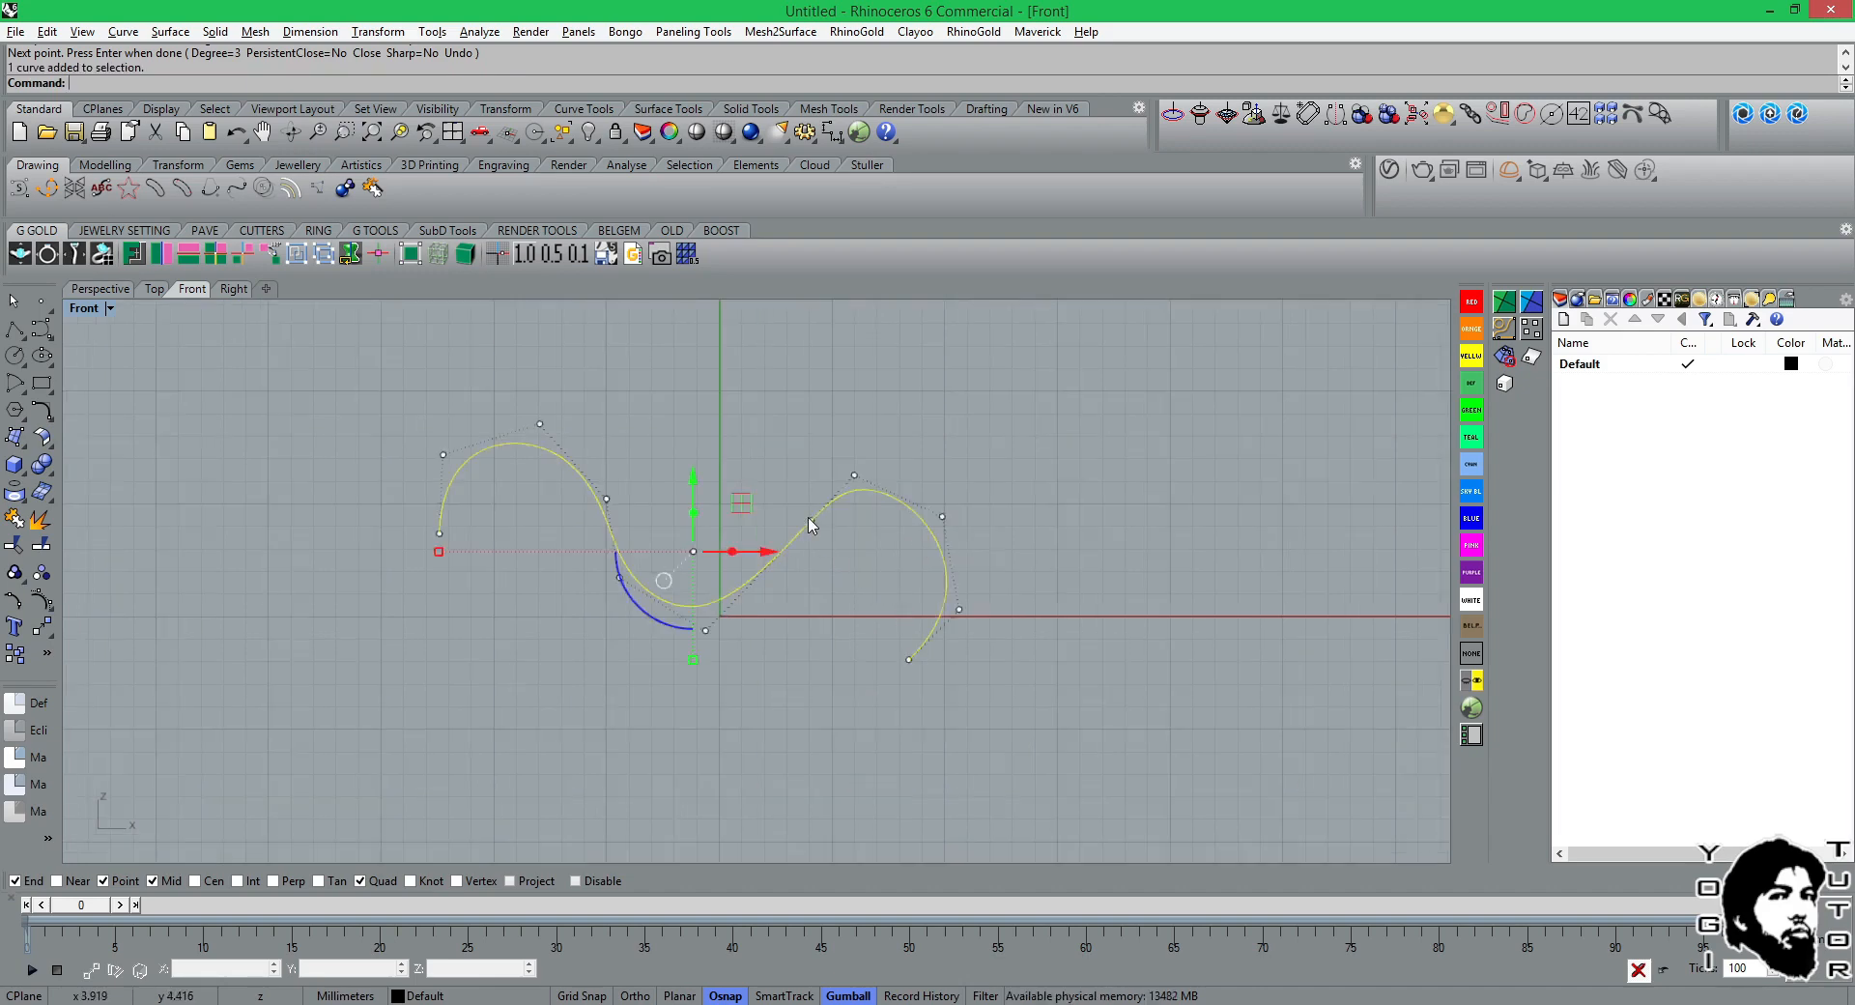
{"action": "scroll", "coordinate": [823, 527], "scroll_direction": "up", "scroll_amount": 2}
{"action": "scroll", "coordinate": [828, 531], "scroll_direction": "down", "scroll_amount": 3}
{"action": "key", "text": "ctrl+z"}
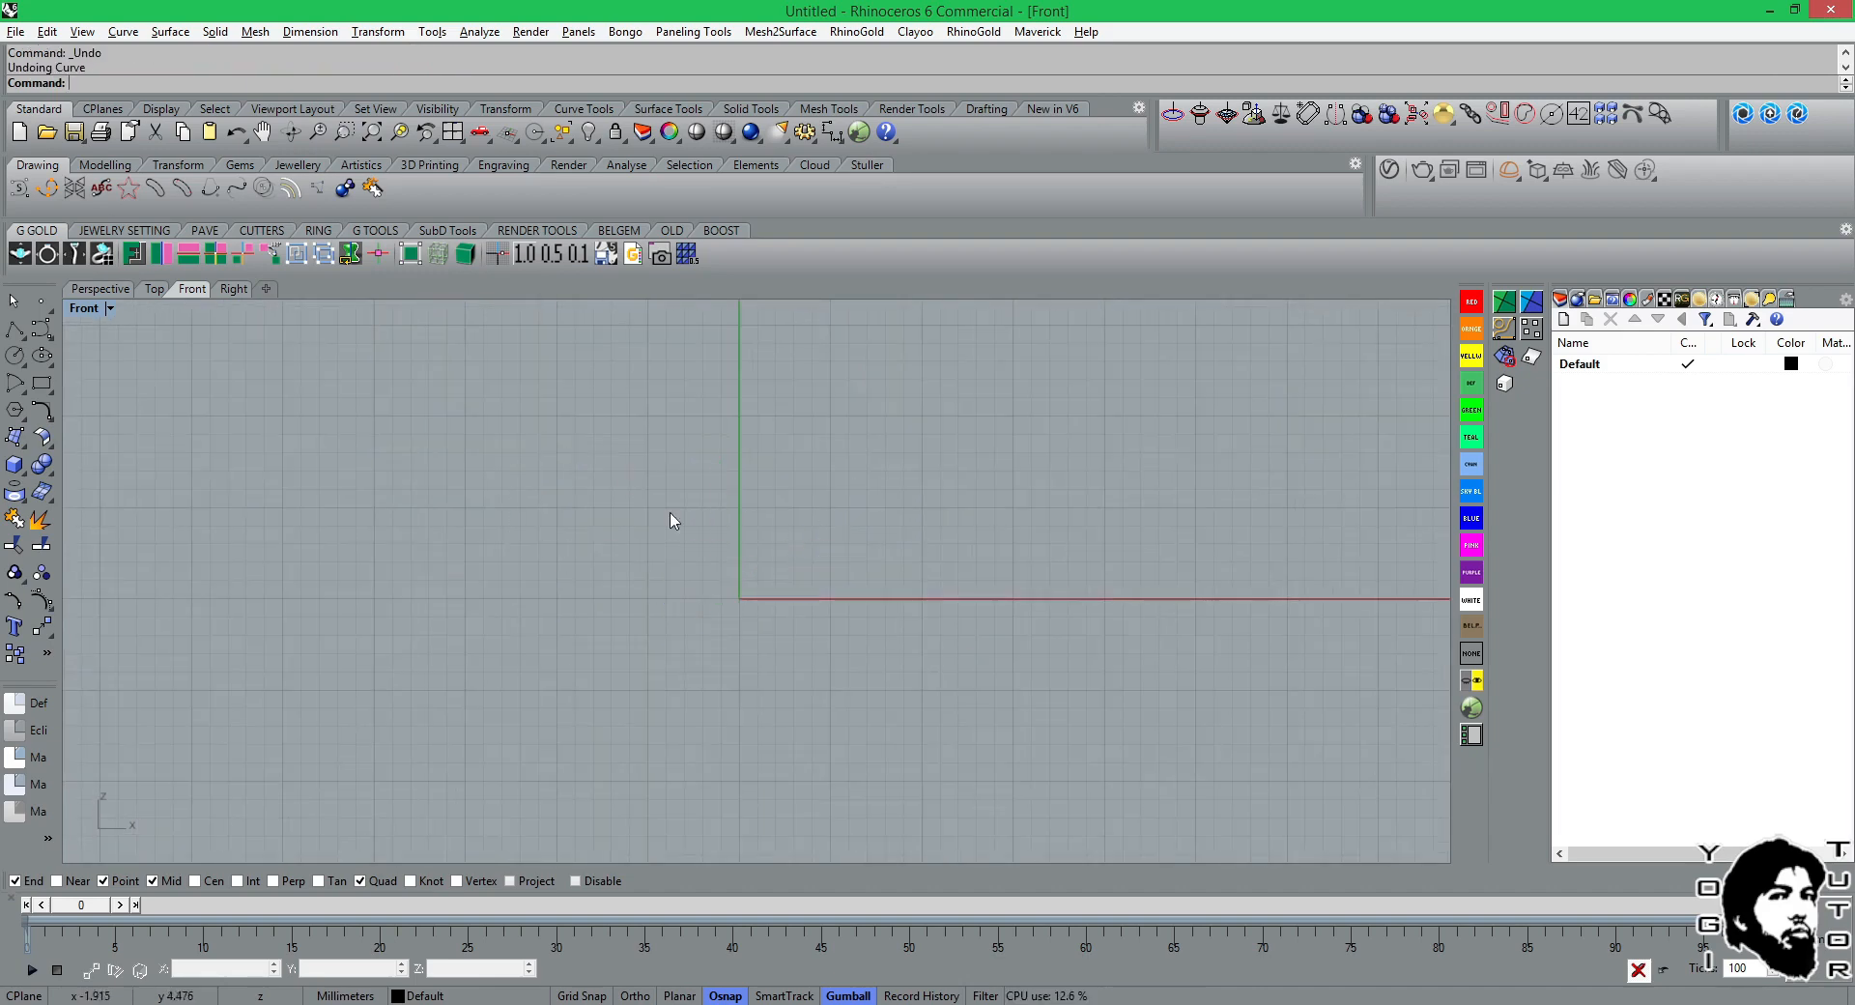
Draw a degree 3 wavy control point curve with nine points, from about (-10.5, -0.2) to about (16, -5.2) in the Front view.
{"action": "left_click", "coordinate": [42, 329]}
{"action": "left_click", "coordinate": [547, 602]}
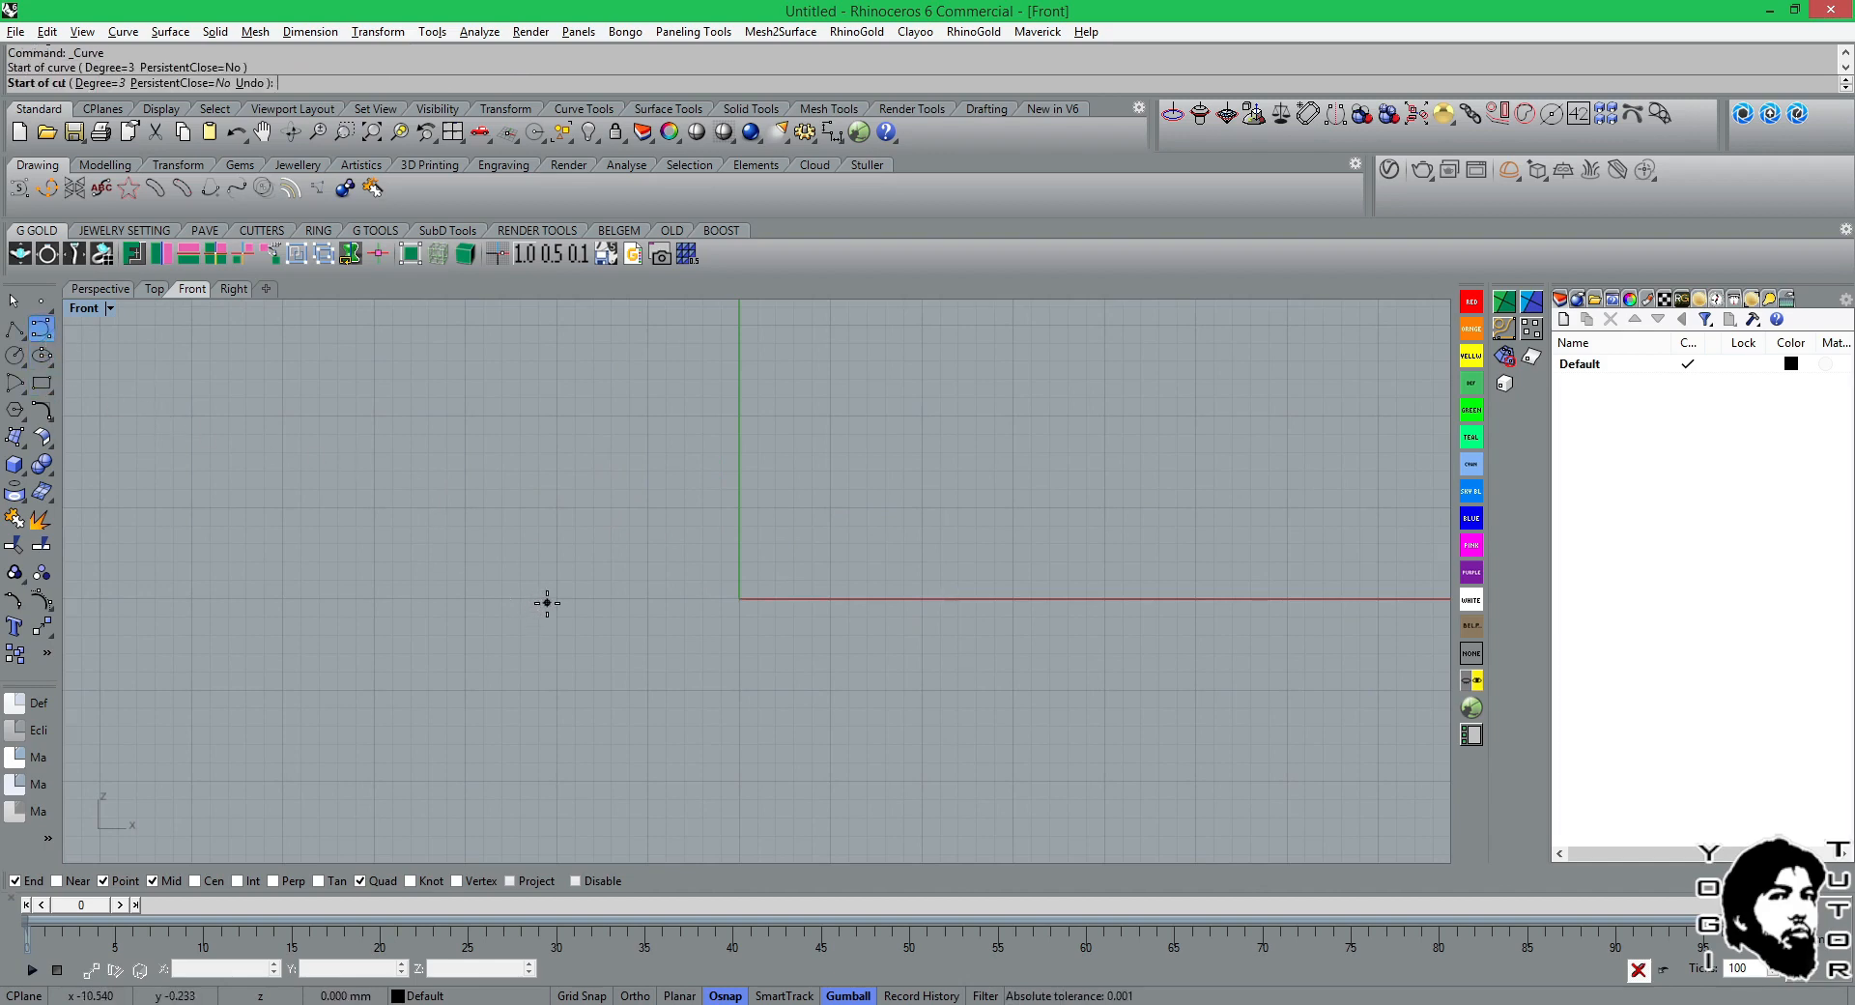
{"action": "left_click", "coordinate": [556, 495]}
{"action": "left_click", "coordinate": [684, 543]}
{"action": "left_click", "coordinate": [689, 639]}
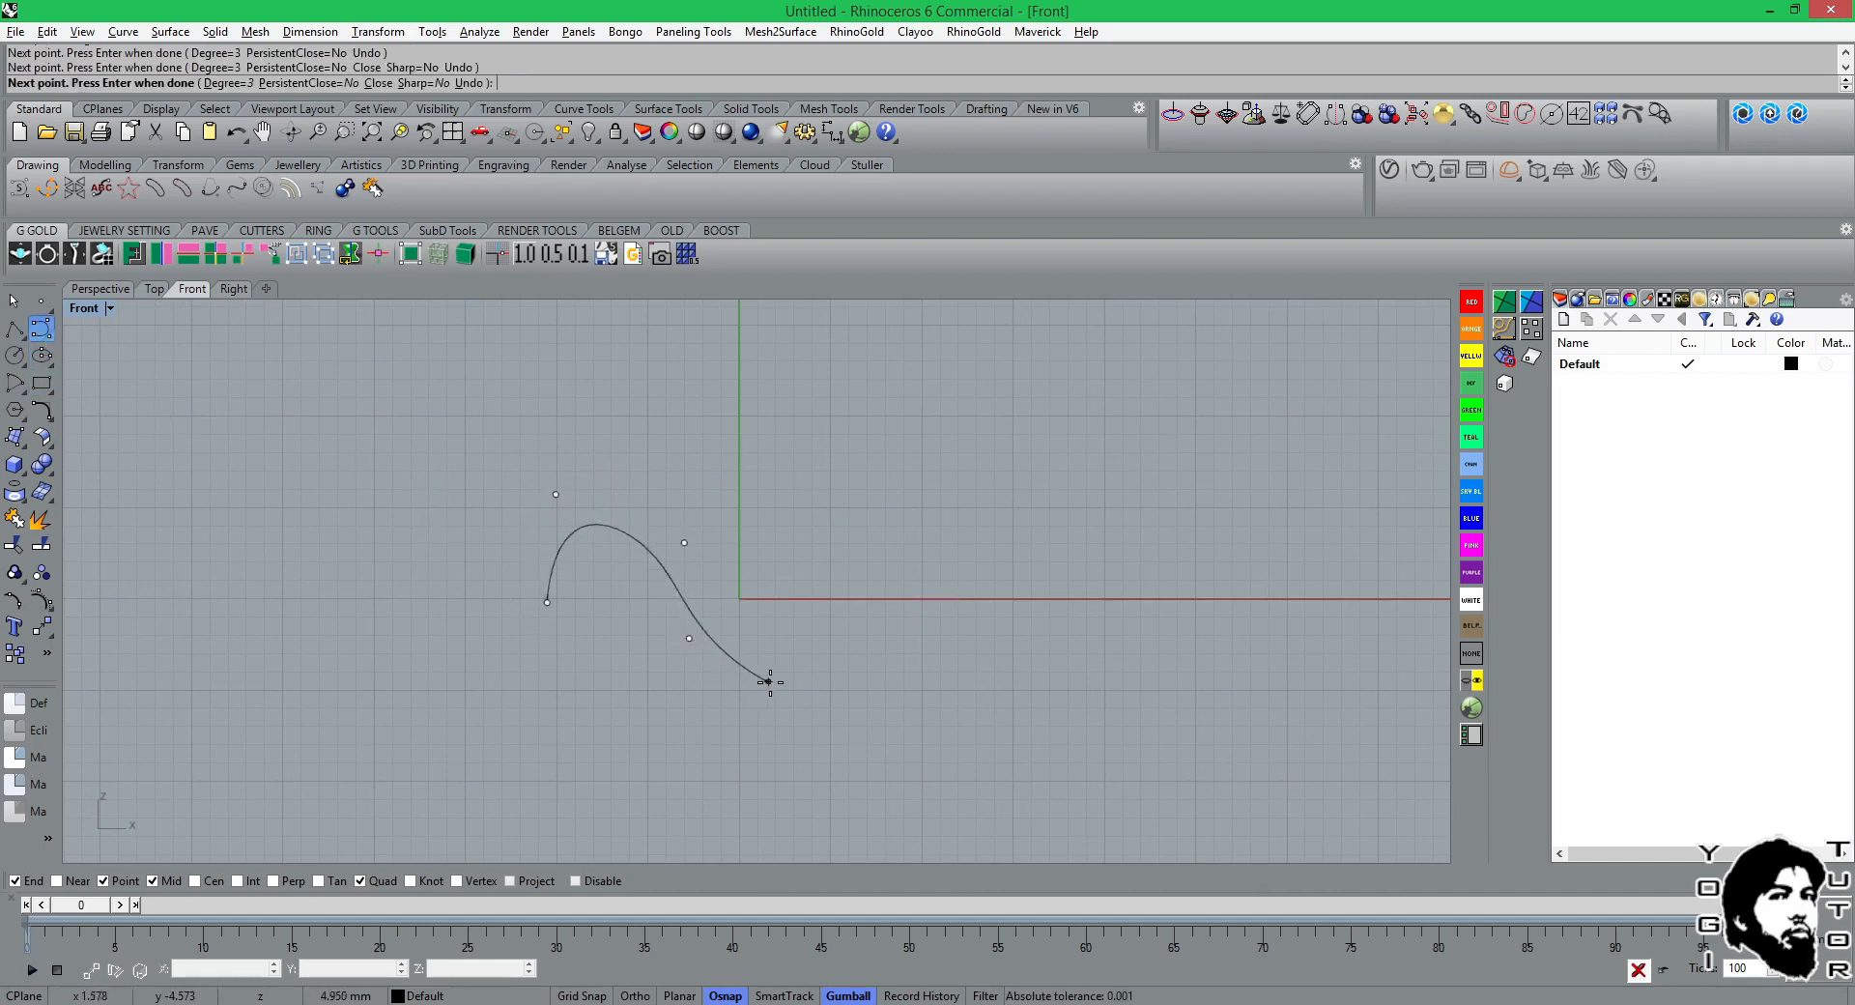
{"action": "left_click", "coordinate": [771, 682]}
{"action": "left_click", "coordinate": [813, 522]}
{"action": "left_click", "coordinate": [942, 455]}
{"action": "left_click", "coordinate": [1016, 521]}
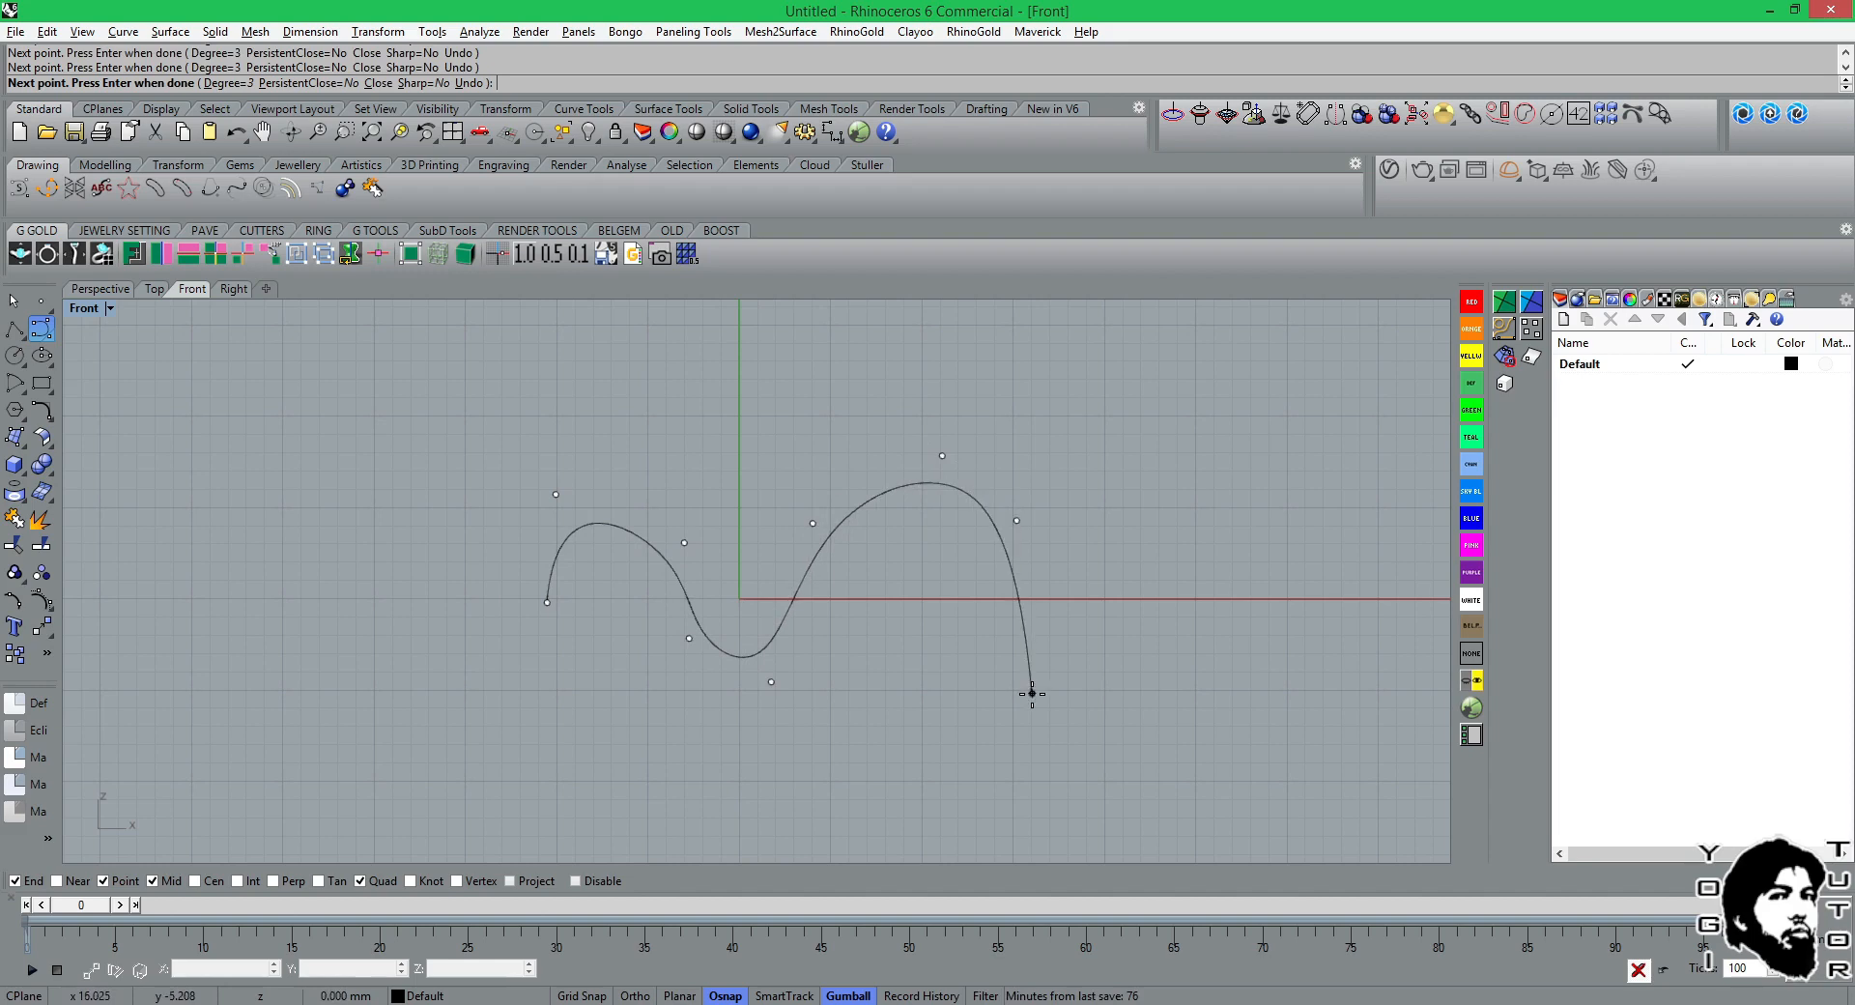
{"action": "left_click", "coordinate": [1032, 693]}
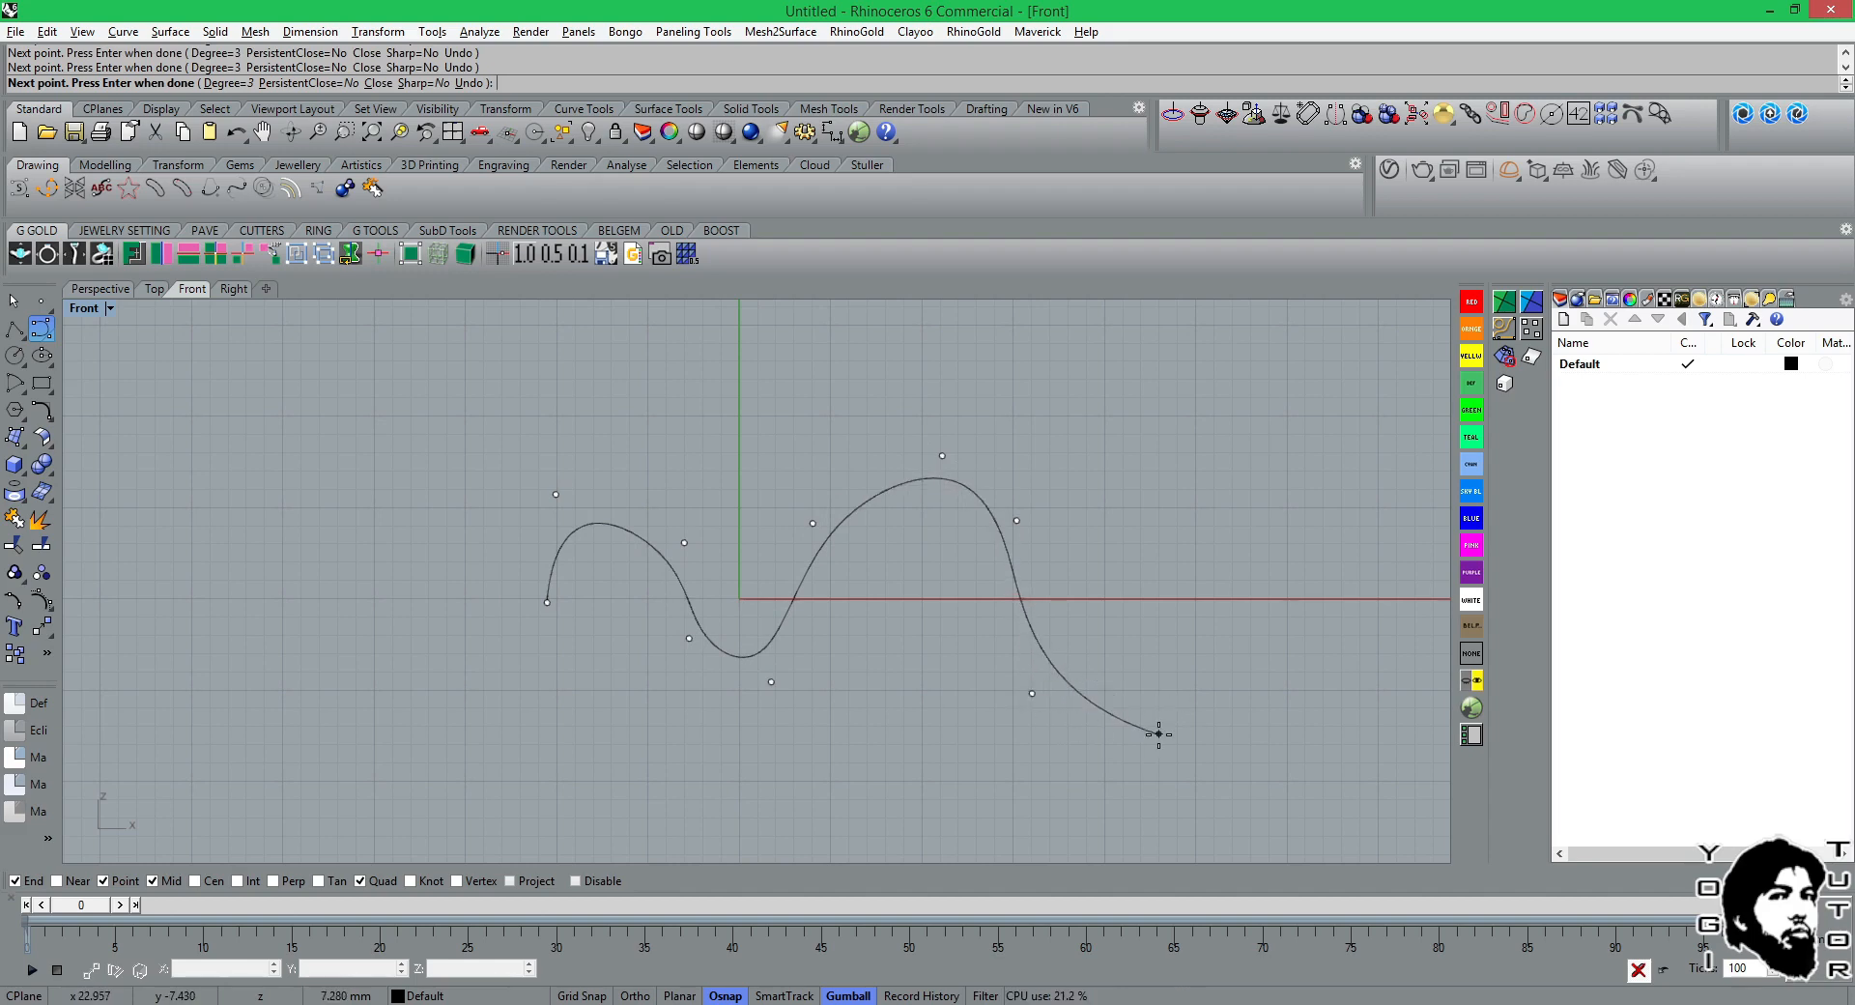
{"action": "key", "text": "Return"}
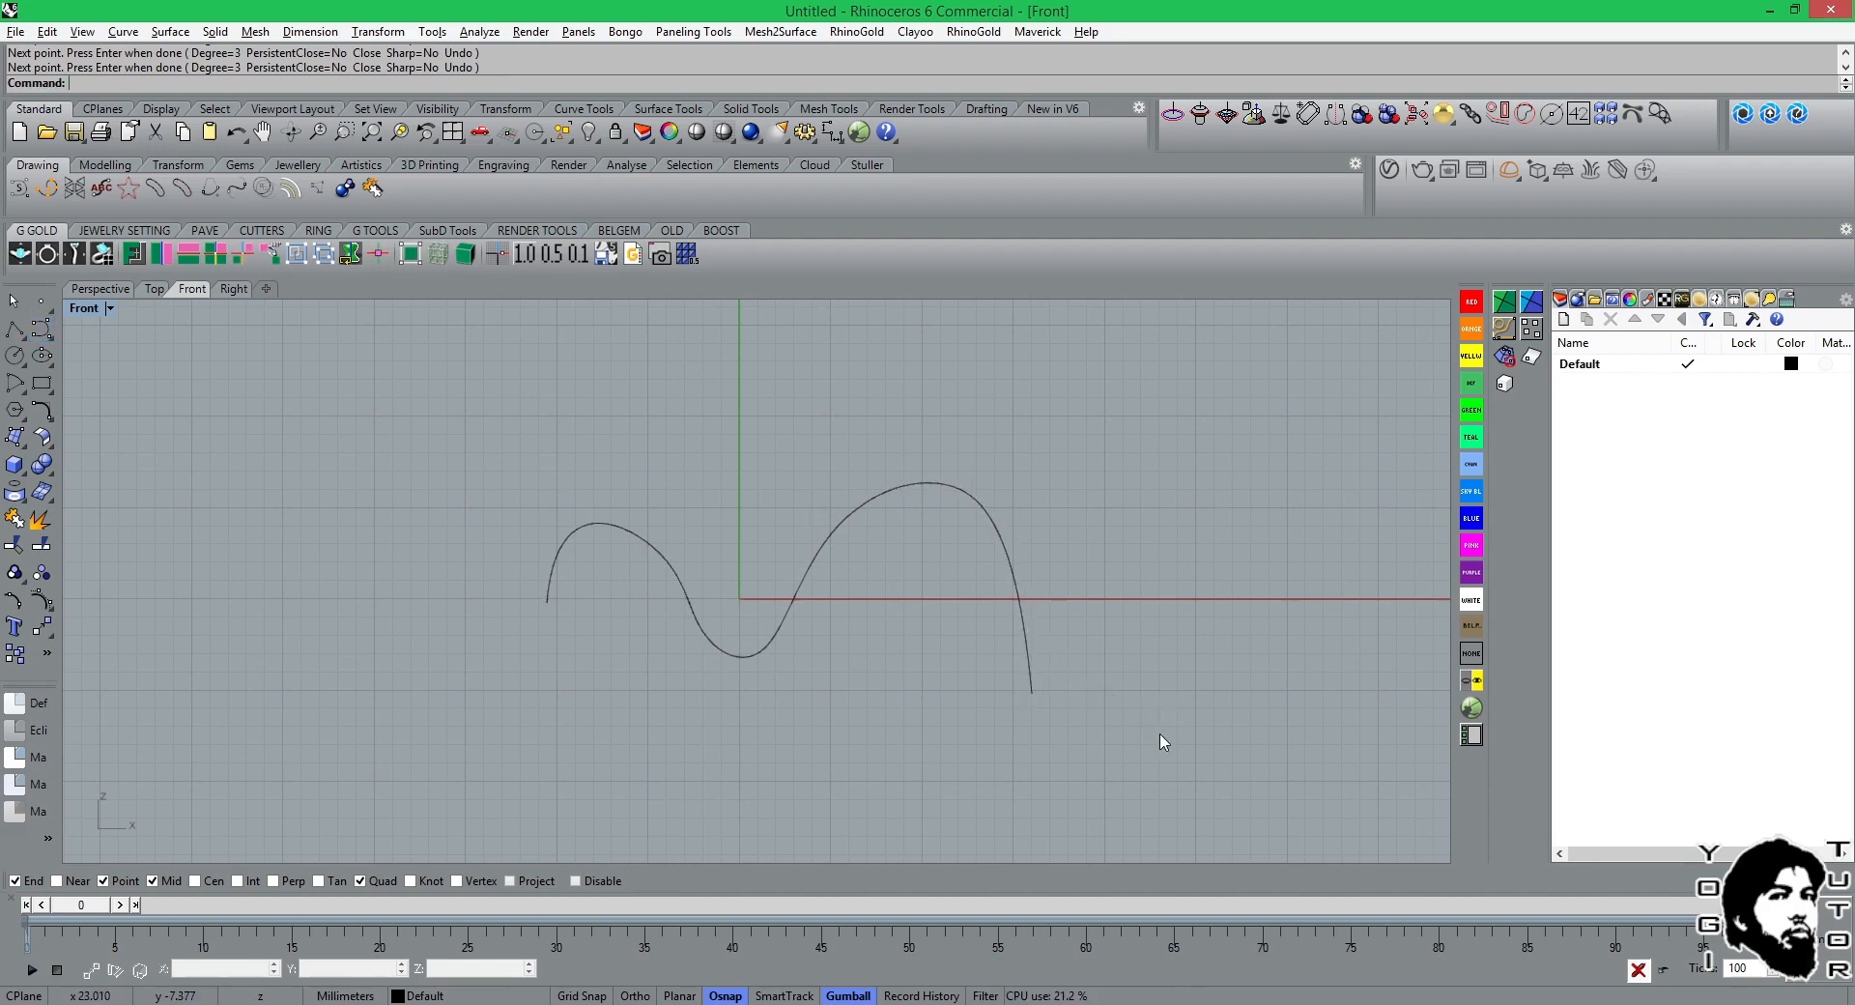
Reshape the curve's central dip by moving the small arch's inner control point up and left, and the trough's two points left and up.
{"action": "left_click", "coordinate": [905, 504]}
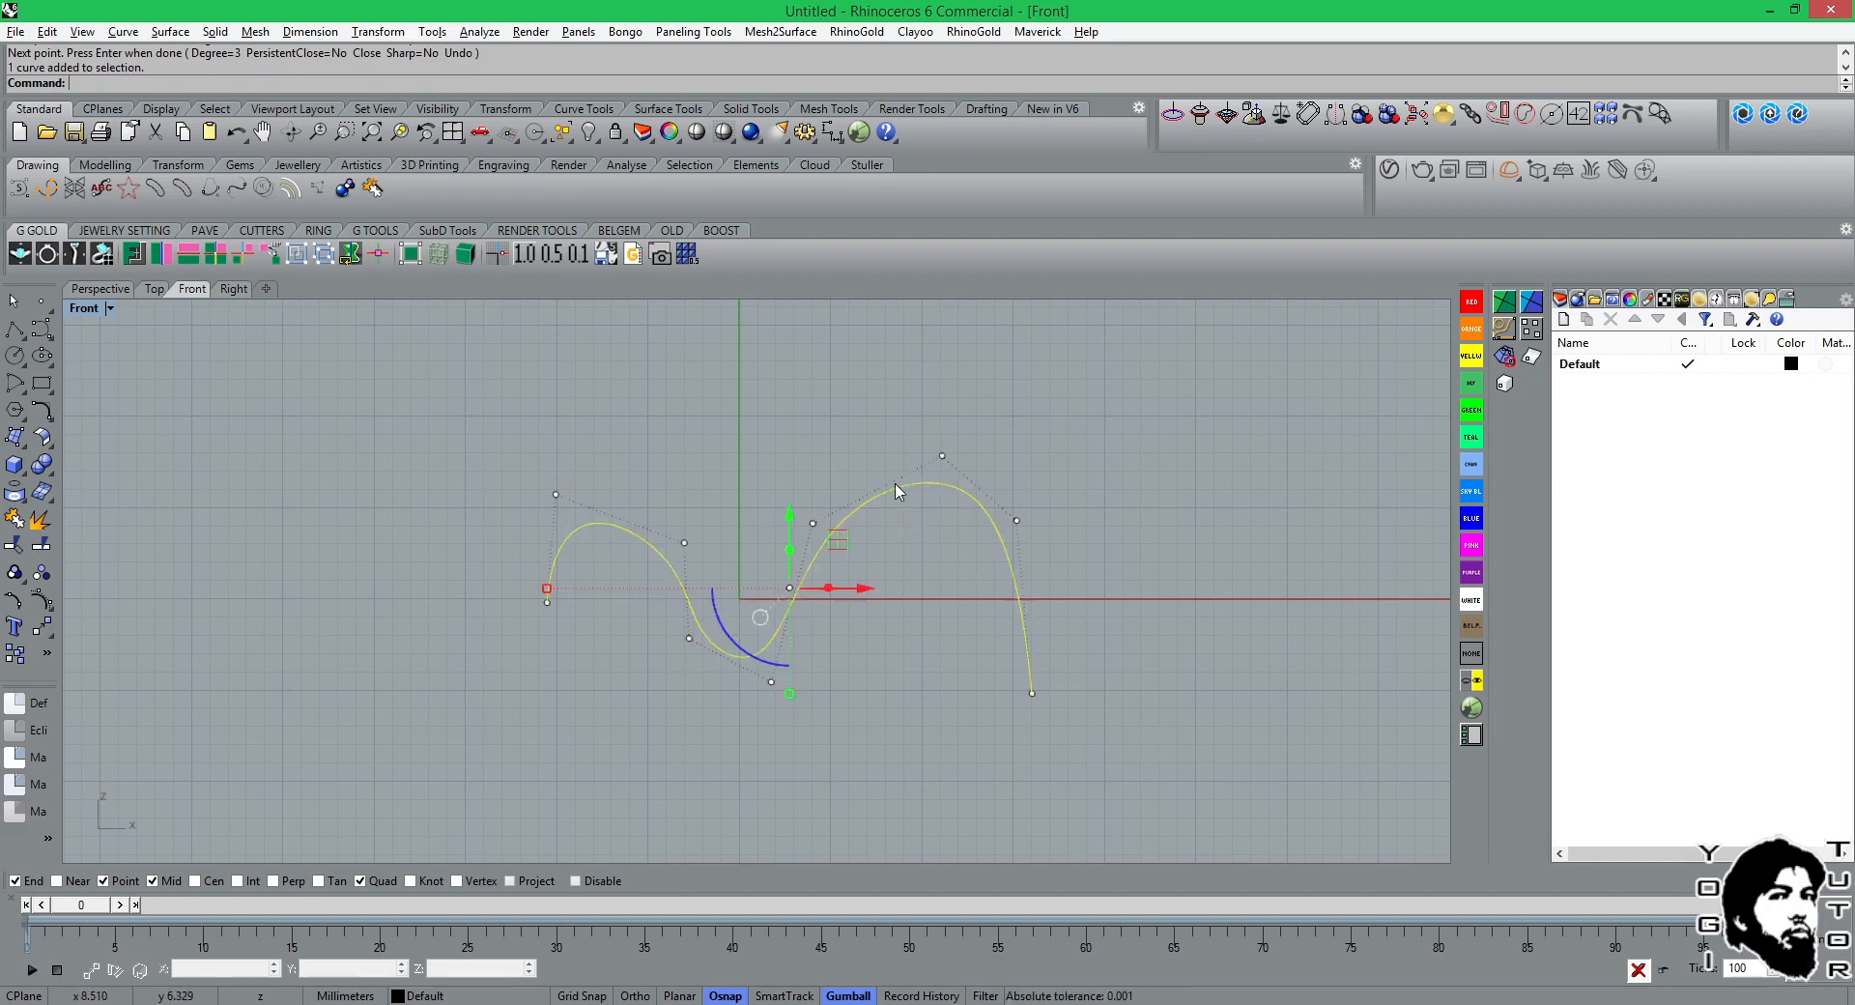
{"action": "scroll", "coordinate": [685, 563], "scroll_direction": "up", "scroll_amount": 4}
{"action": "left_click_drag", "start_coordinate": [686, 529], "coordinate": [665, 495]}
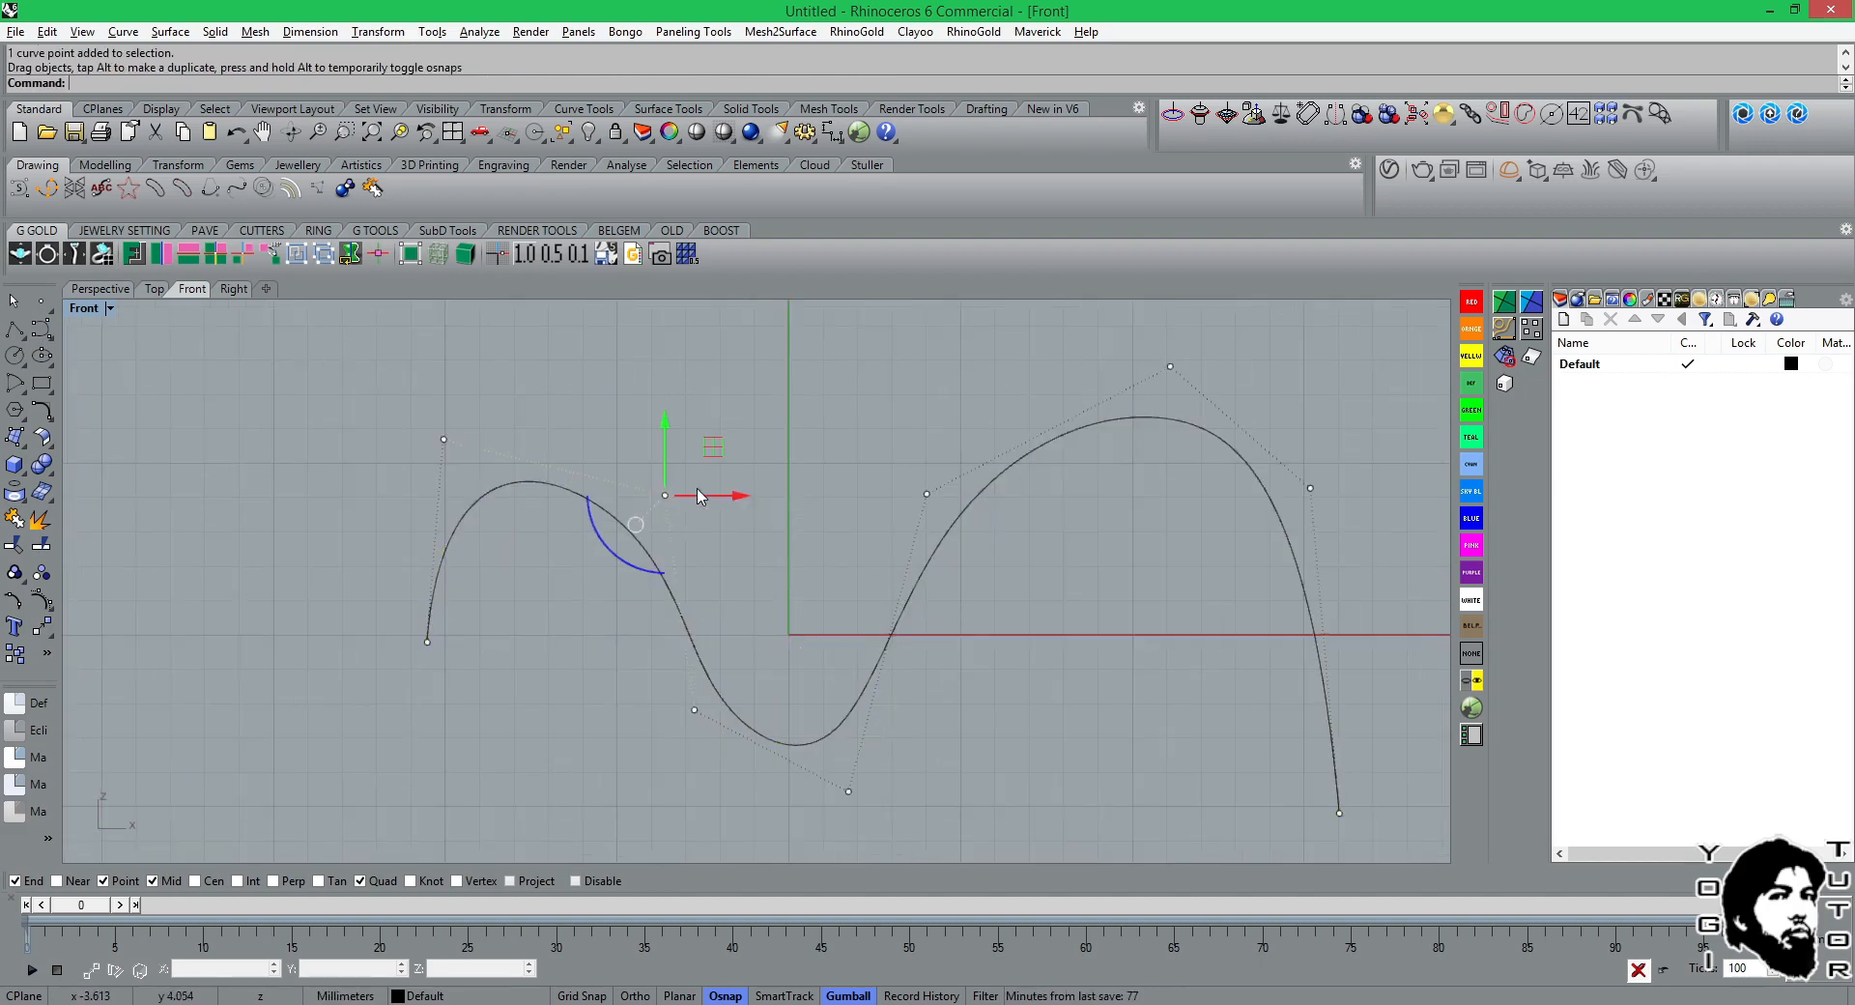
{"action": "left_click_drag", "start_coordinate": [692, 715], "coordinate": [671, 713]}
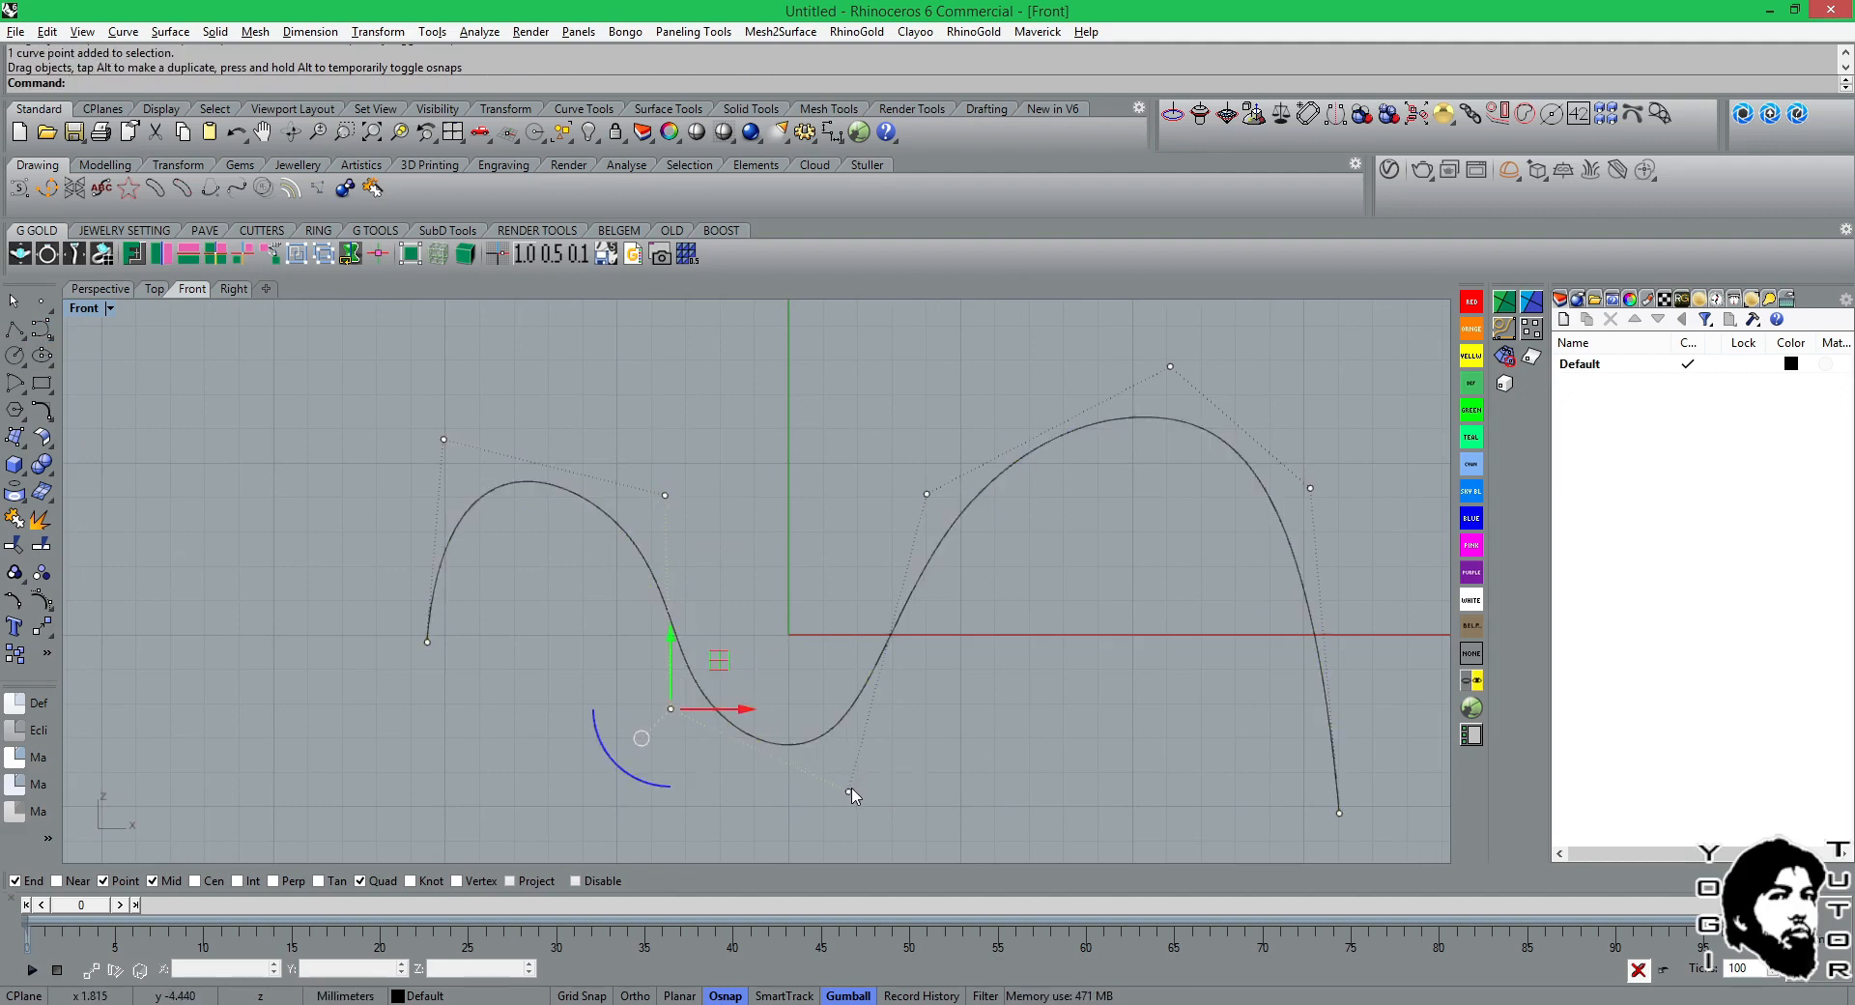
{"action": "left_click_drag", "start_coordinate": [850, 792], "coordinate": [852, 754]}
Level the small arch by lowering its outer upper control point and moving its inner one slightly up and left.
{"action": "left_click", "coordinate": [444, 439]}
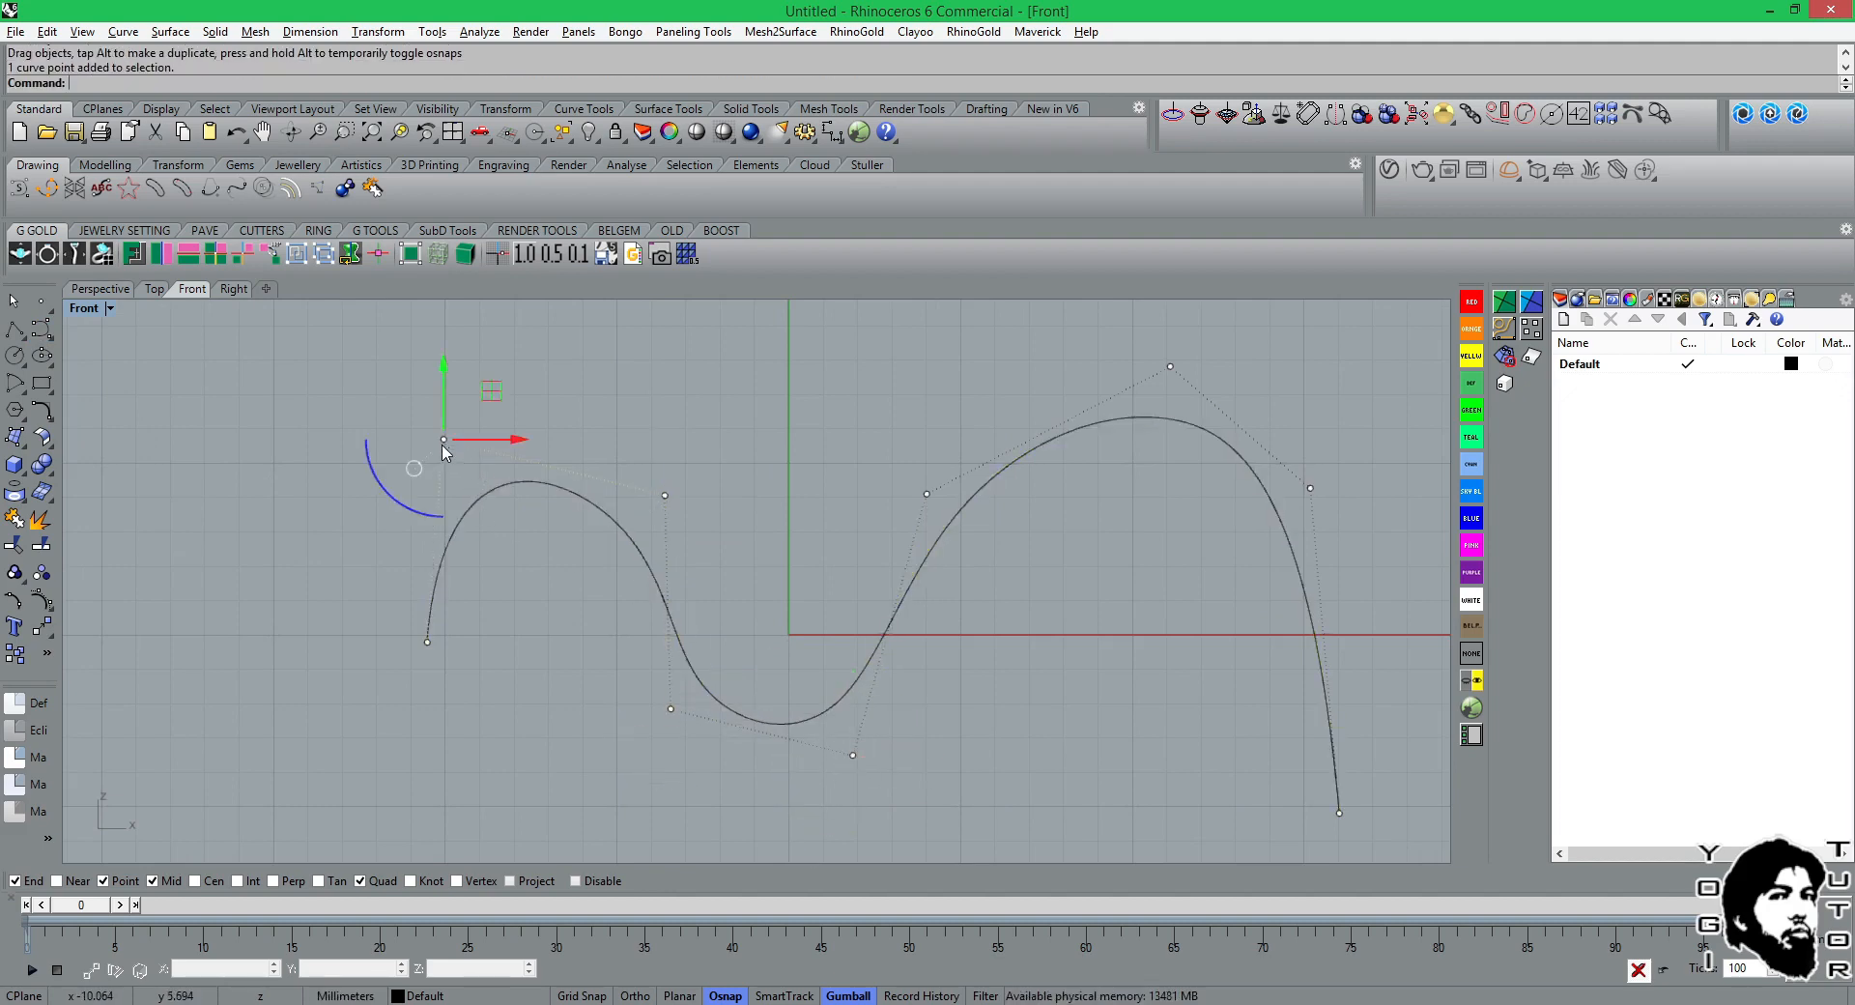
{"action": "left_click_drag", "start_coordinate": [444, 440], "coordinate": [451, 475]}
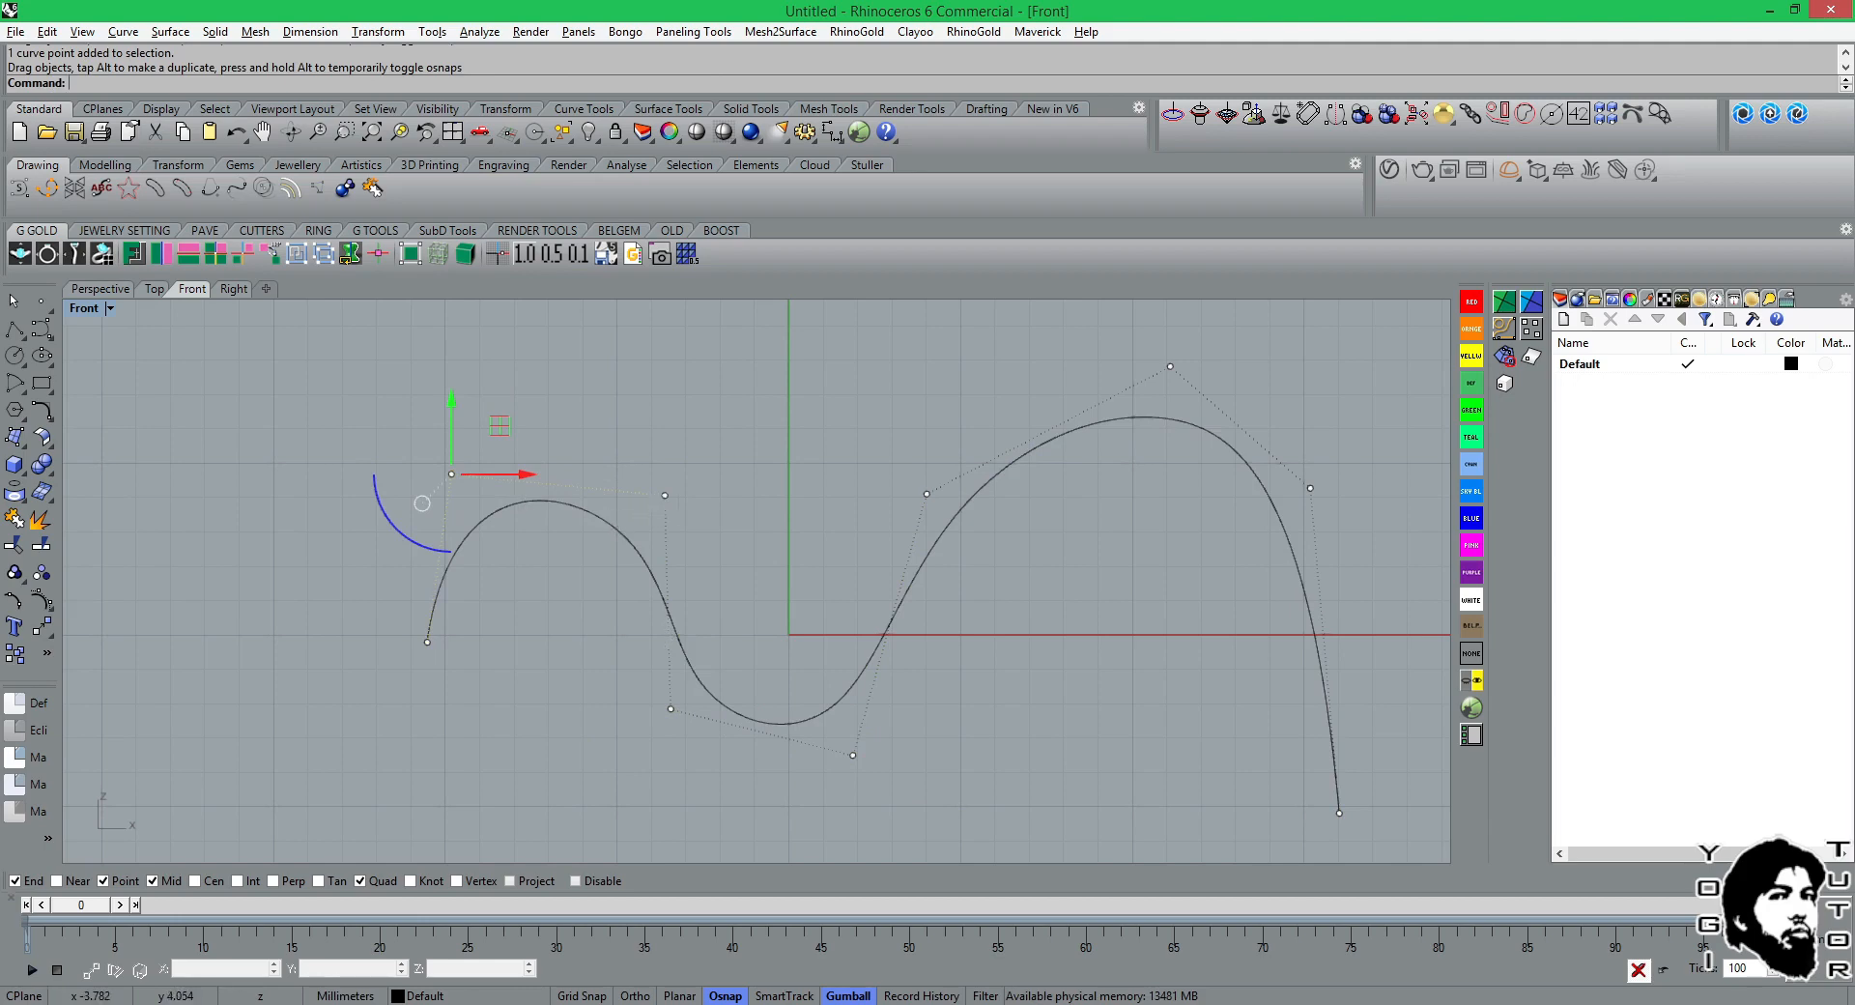
{"action": "left_click", "coordinate": [665, 495]}
{"action": "left_click_drag", "start_coordinate": [665, 495], "coordinate": [649, 477]}
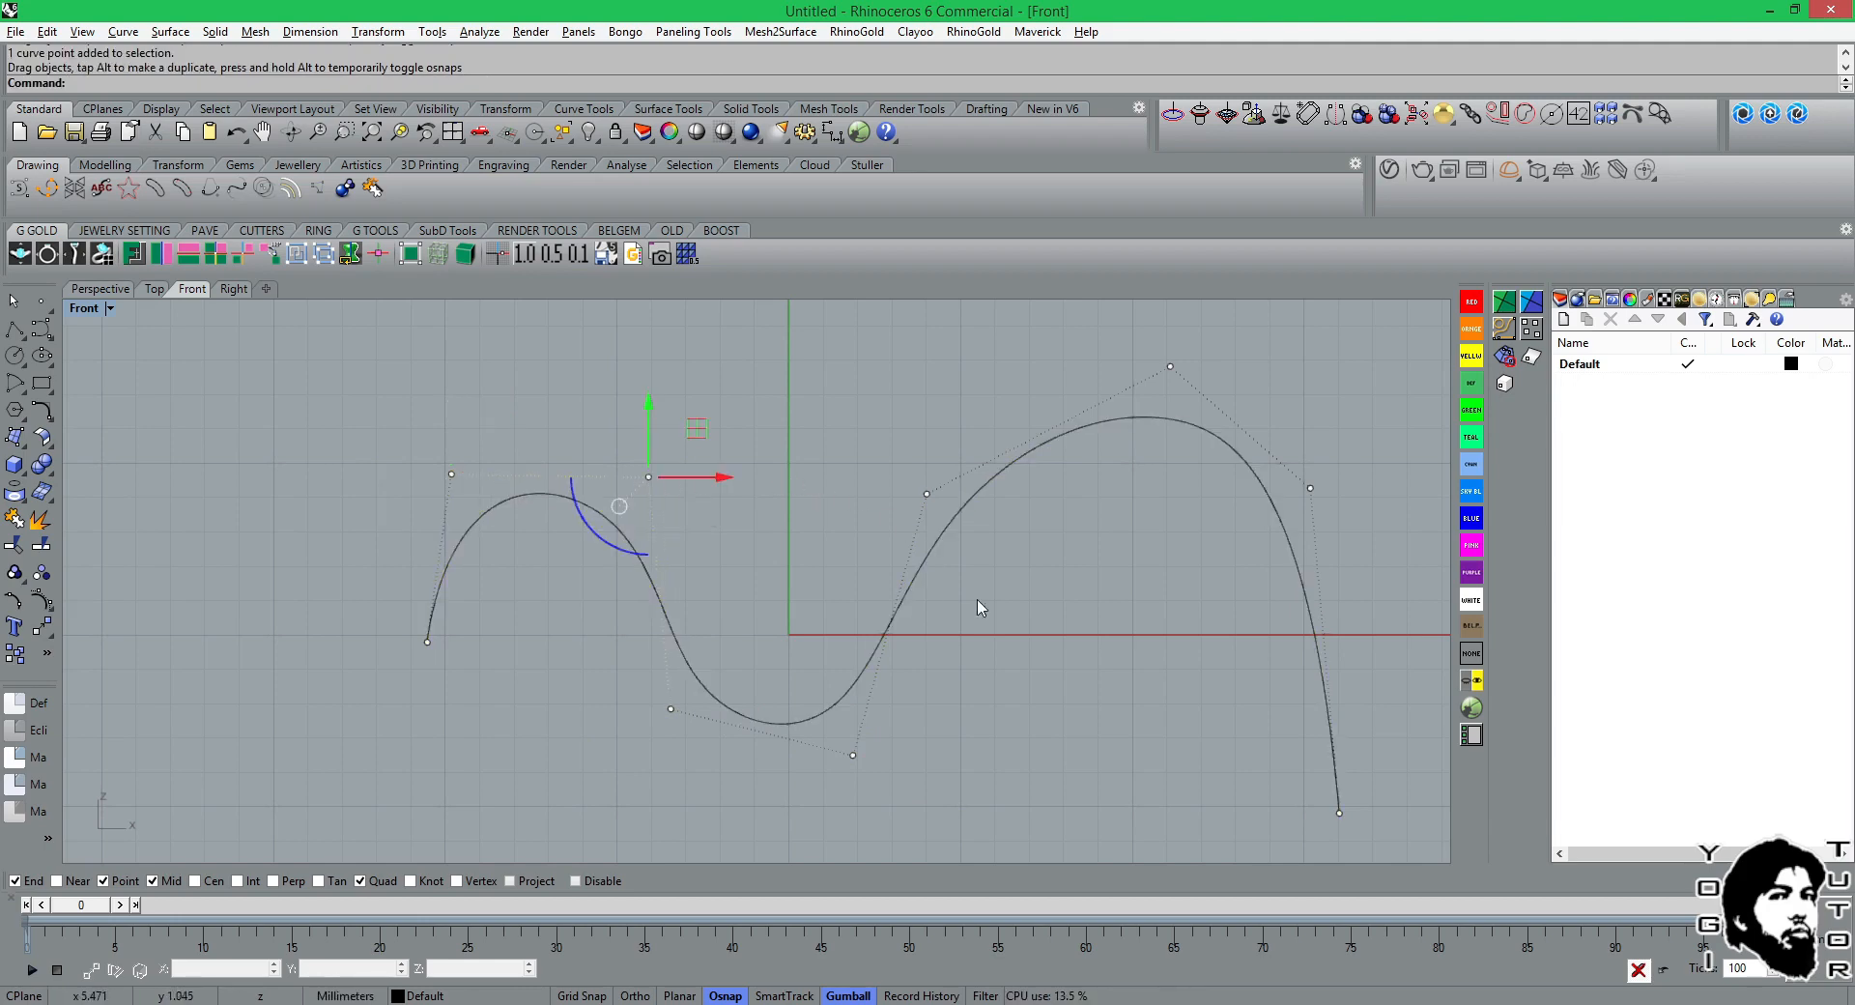
Reshape the large arch by shifting its peak control point slightly left and its outer shoulder point outward and down.
{"action": "left_click", "coordinate": [1170, 367]}
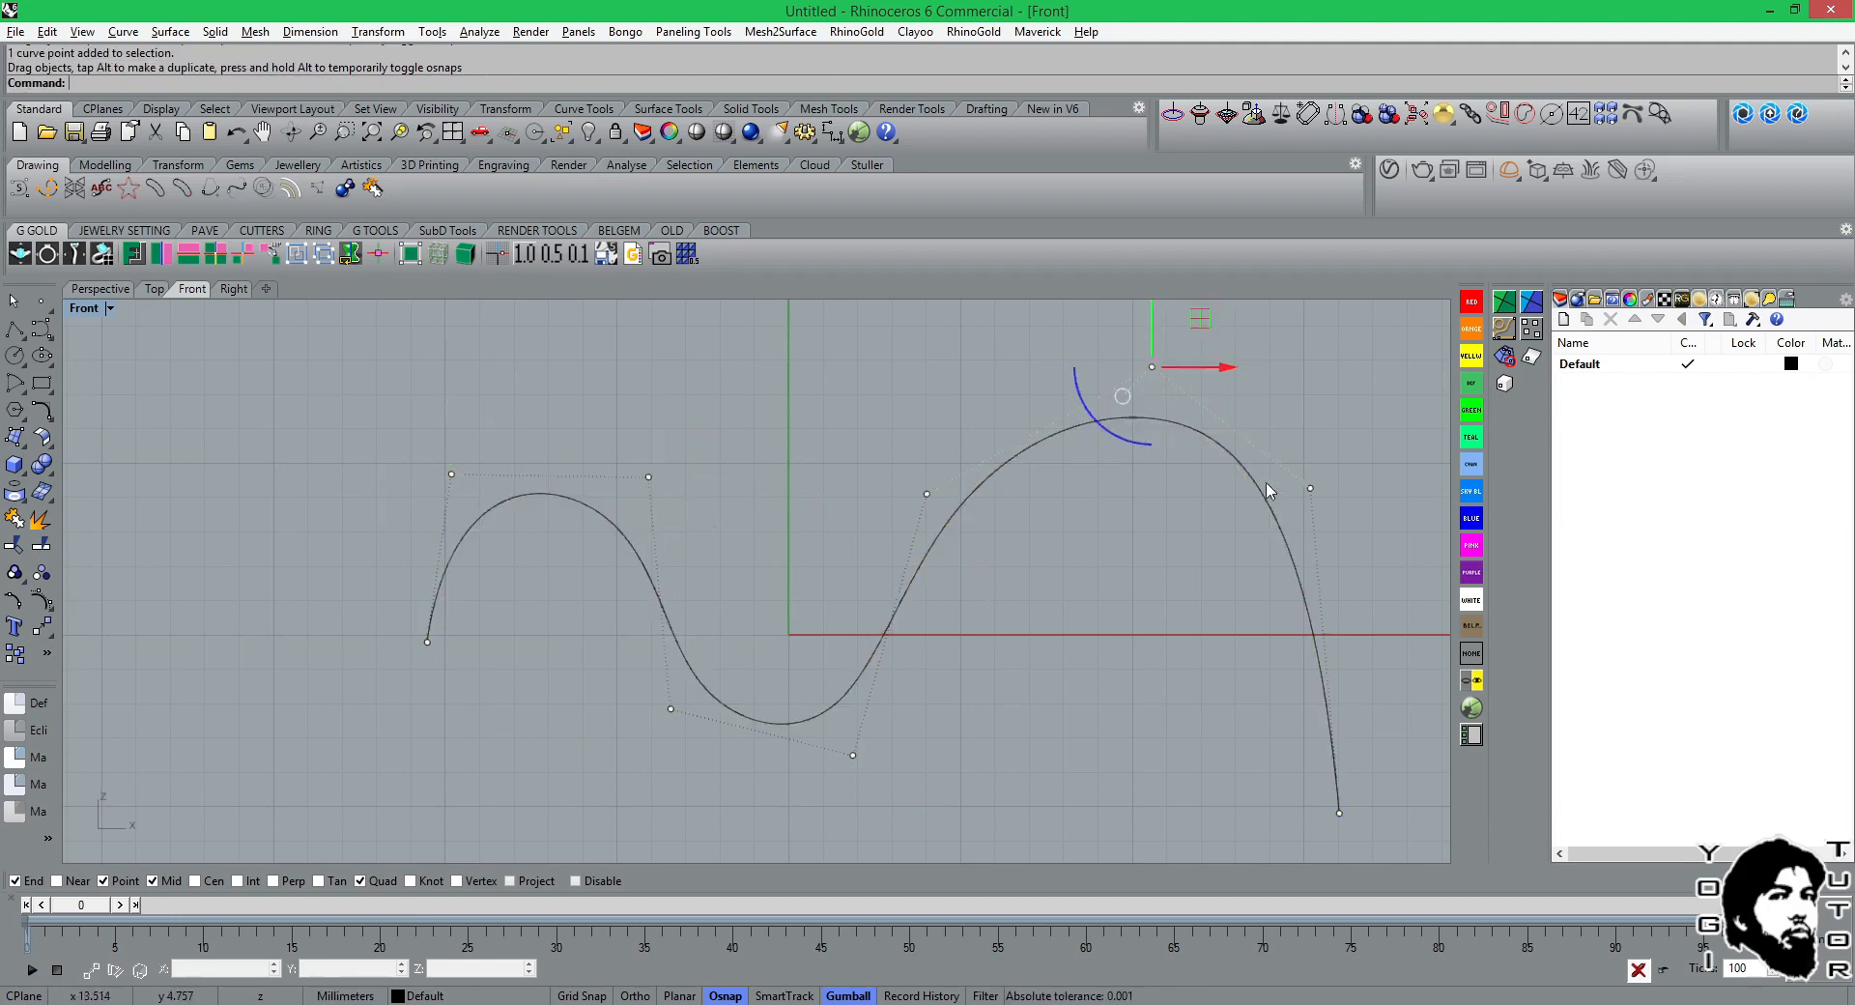
{"action": "scroll", "coordinate": [1310, 546], "scroll_direction": "down", "scroll_amount": 3}
{"action": "key", "text": "Escape"}
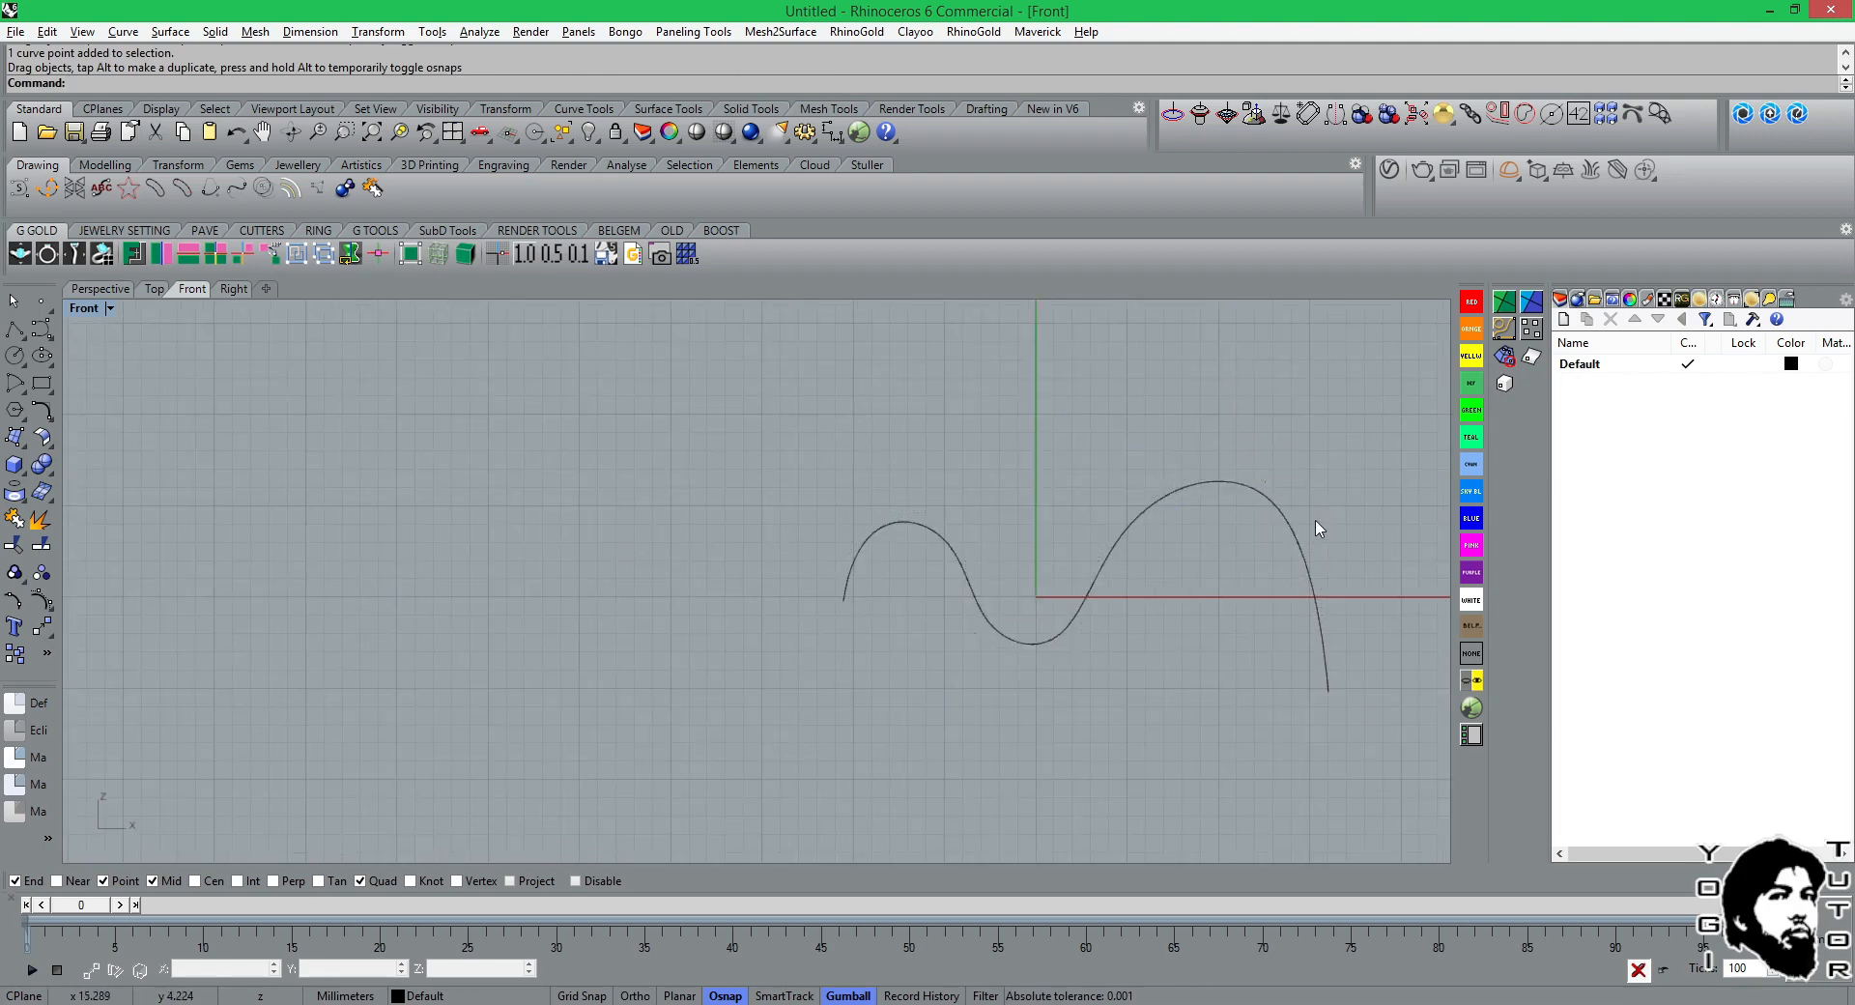
{"action": "left_click", "coordinate": [1288, 538]}
{"action": "scroll", "coordinate": [1322, 535], "scroll_direction": "up", "scroll_amount": 2}
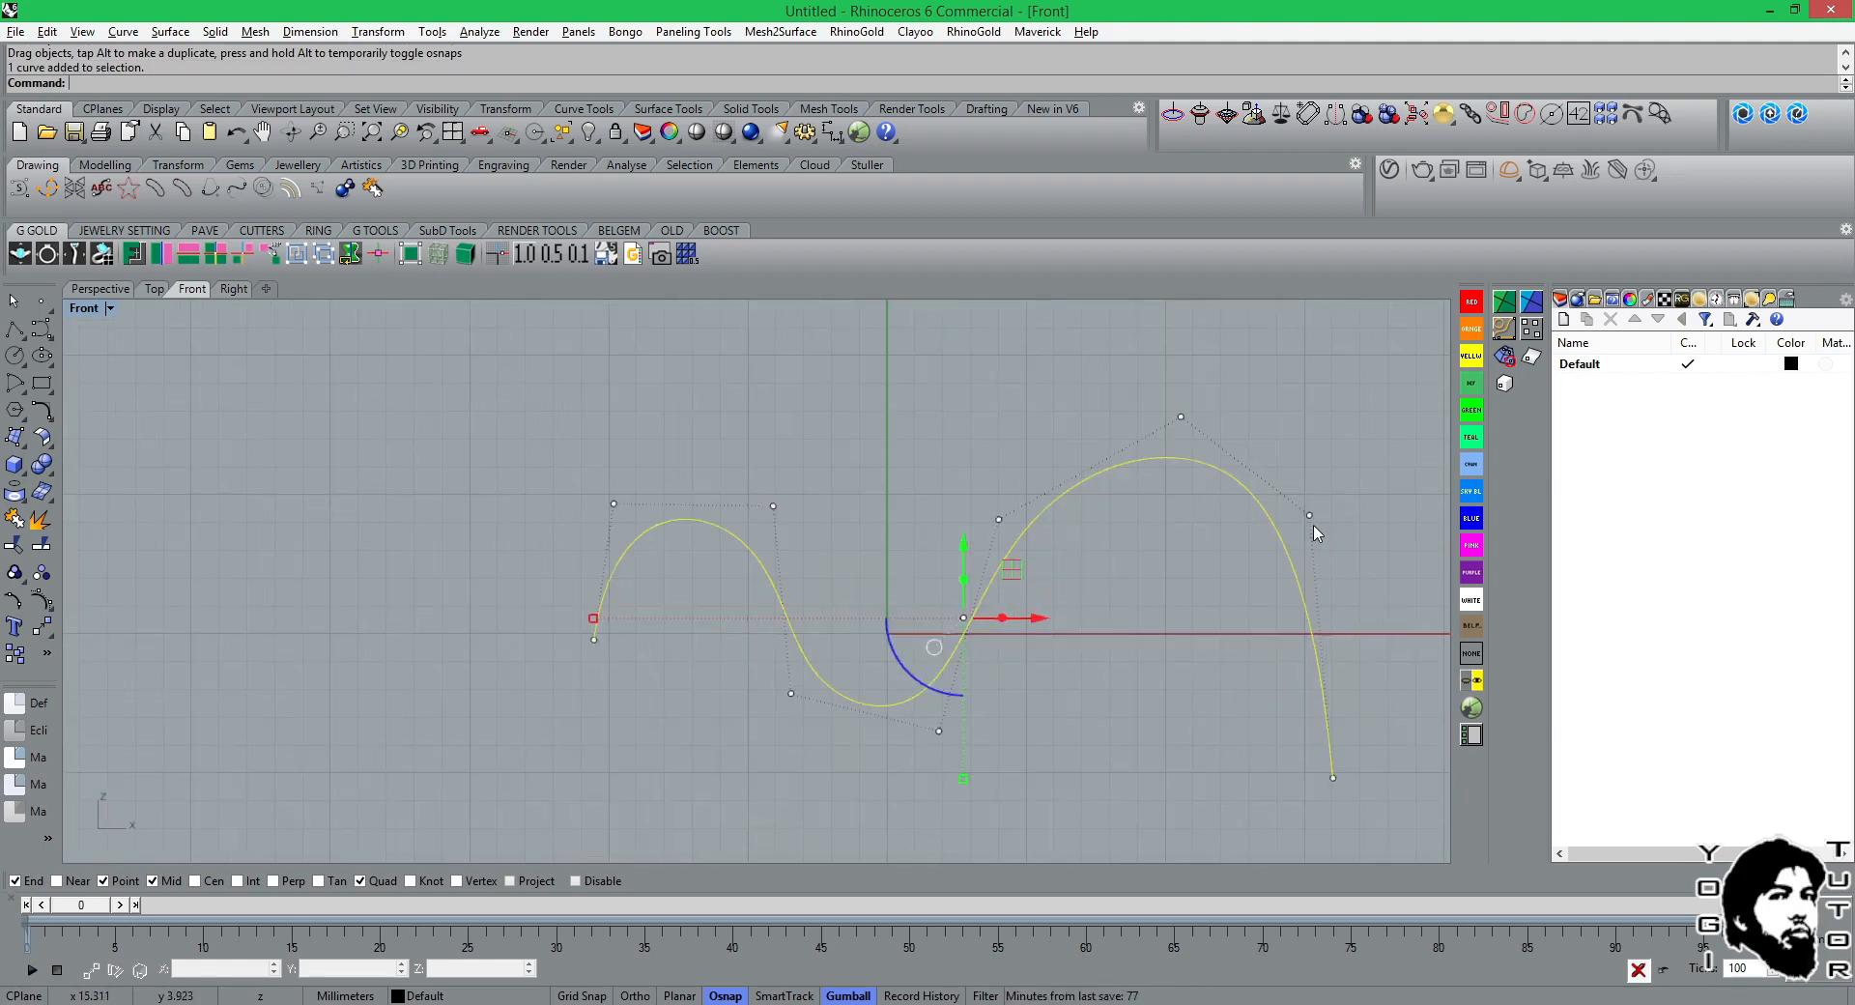
{"action": "left_click", "coordinate": [1310, 517]}
{"action": "left_click_drag", "start_coordinate": [1314, 526], "coordinate": [1363, 558]}
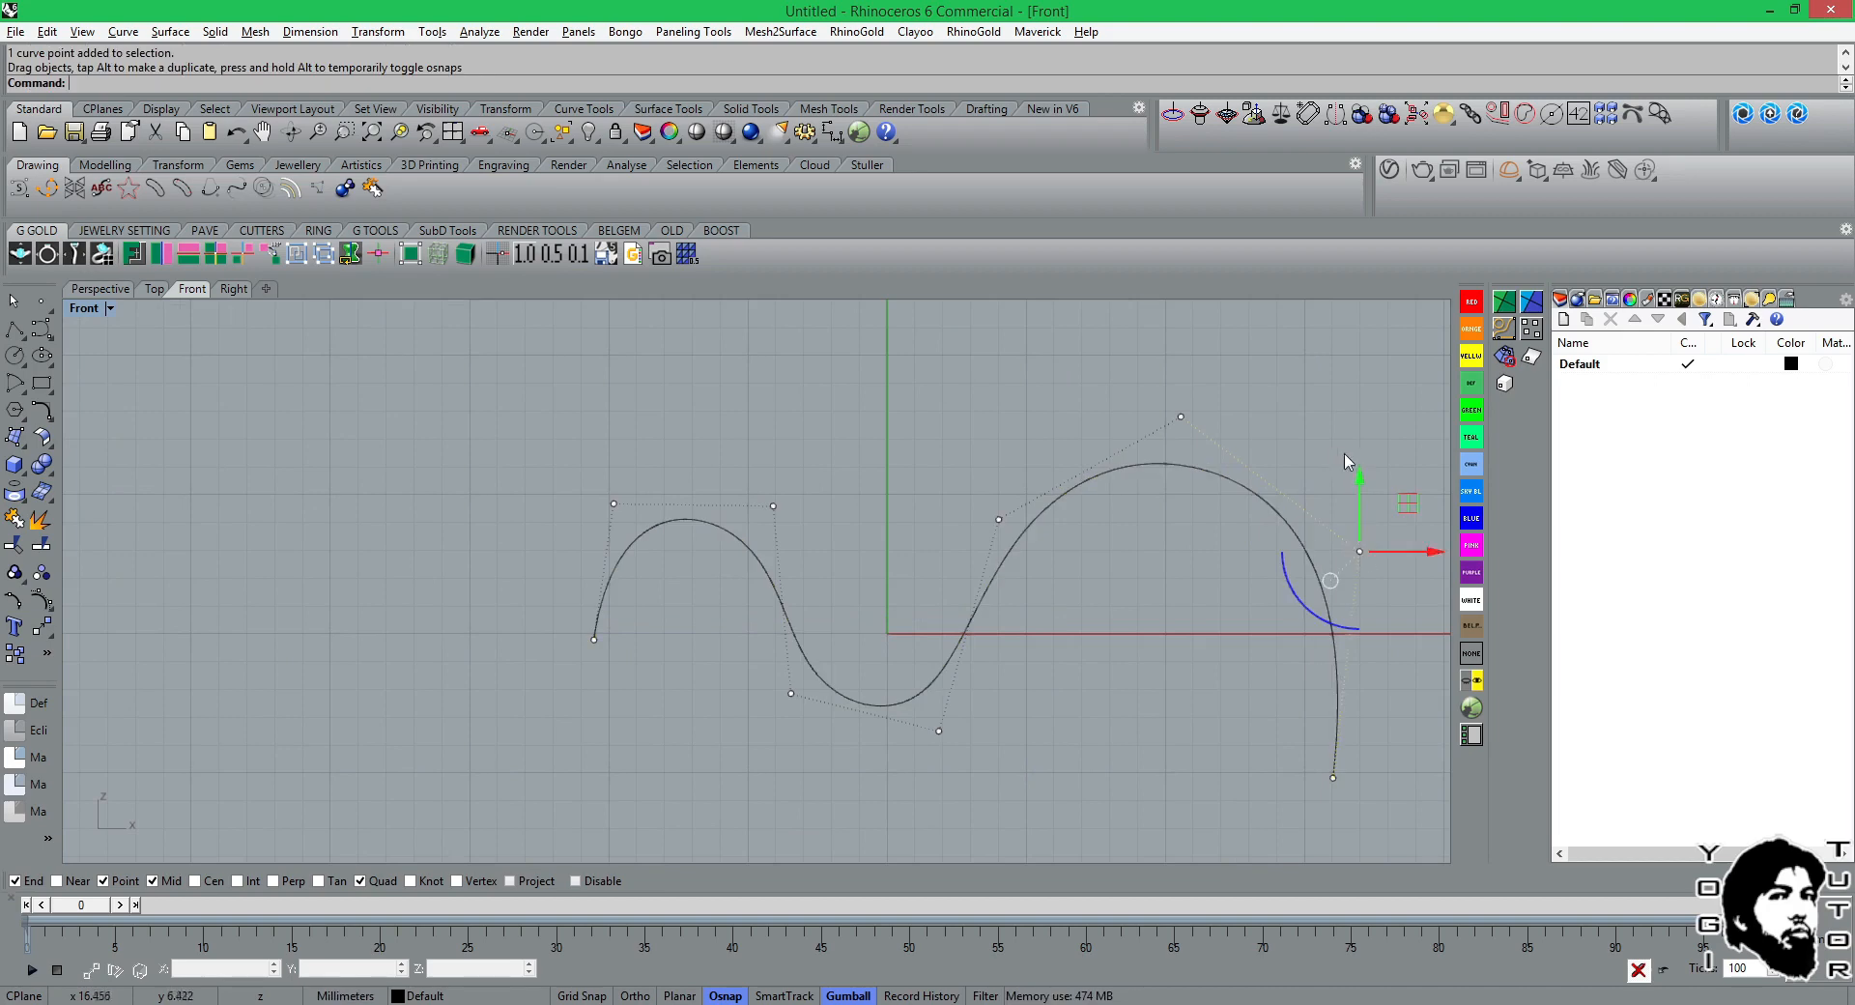
Hide the wavy curve's control points and switch to JewelCAD.
{"action": "right_click_drag", "start_coordinate": [1348, 461], "coordinate": [1126, 415]}
{"action": "key", "text": "Escape"}
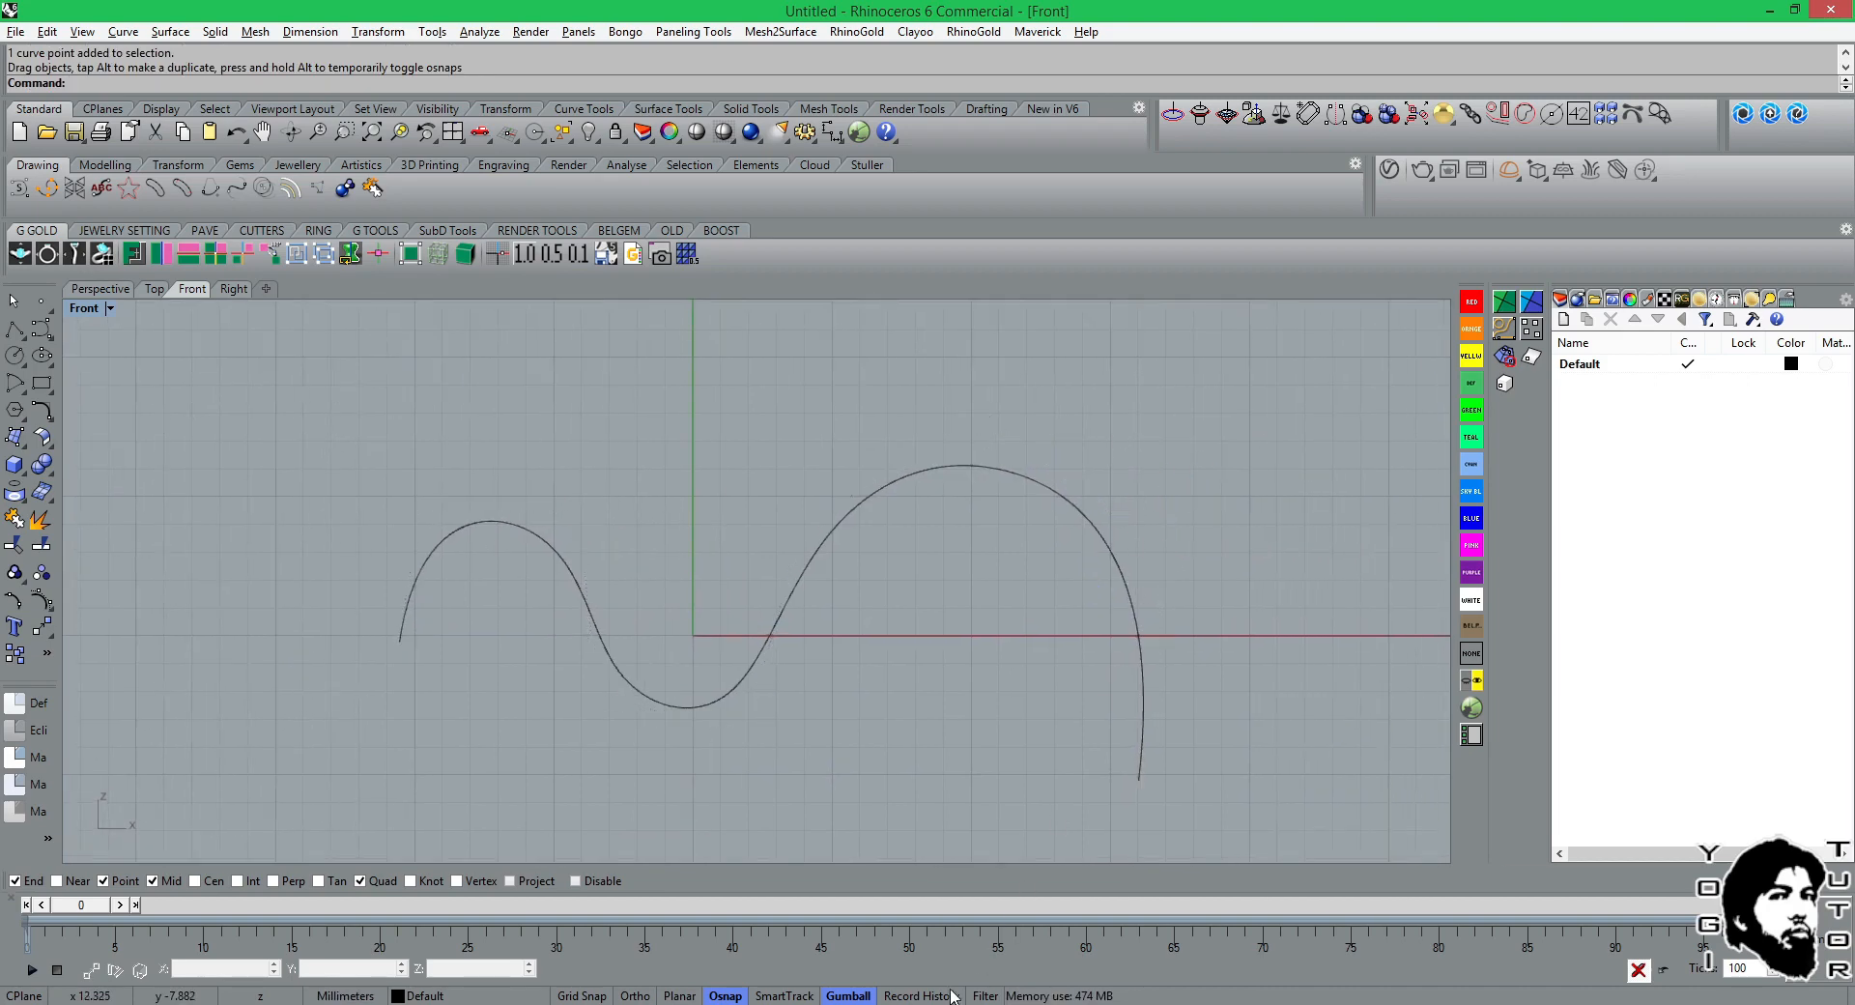
{"action": "left_click", "coordinate": [952, 995]}
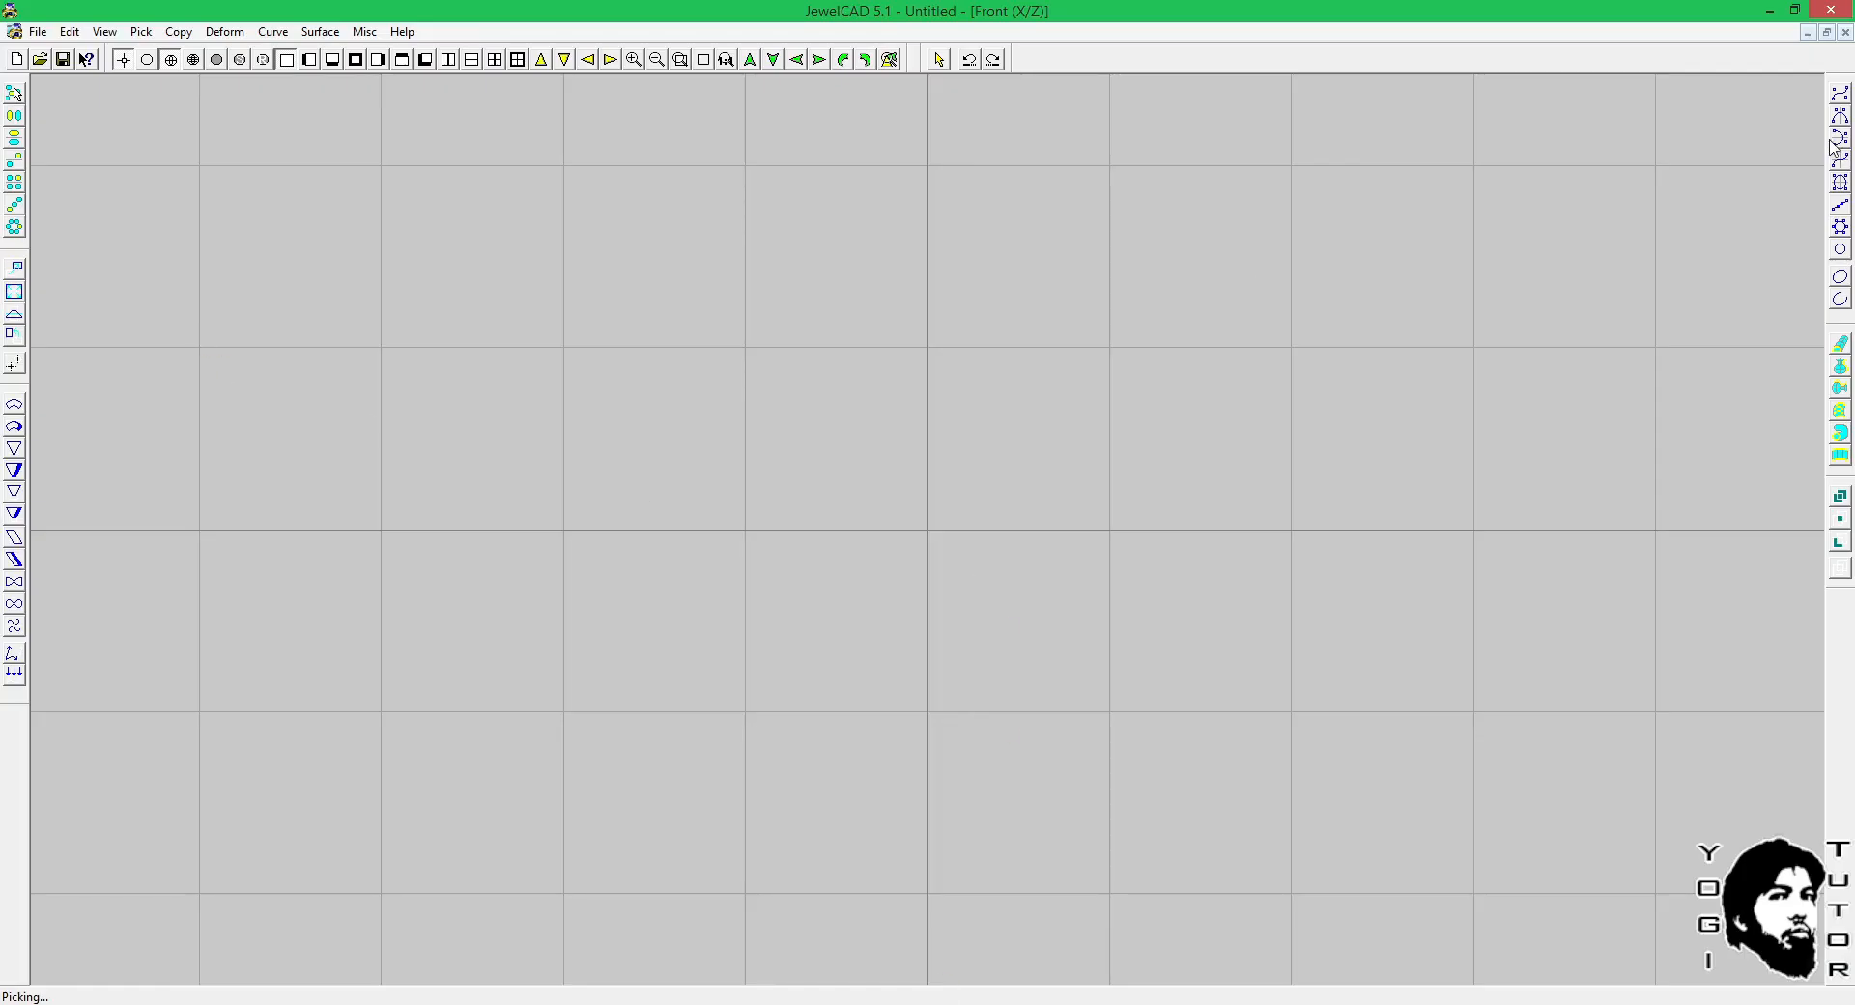
Draw an S-shaped curve with nine points in the Front view, with an arch followed by a trough, ending at about X 19, Z 4.
{"action": "left_click", "coordinate": [1840, 93]}
{"action": "left_click", "coordinate": [684, 441]}
{"action": "left_click", "coordinate": [841, 343]}
{"action": "left_click", "coordinate": [958, 427]}
{"action": "left_click", "coordinate": [961, 537]}
{"action": "left_click", "coordinate": [1060, 679]}
{"action": "left_click", "coordinate": [1229, 645]}
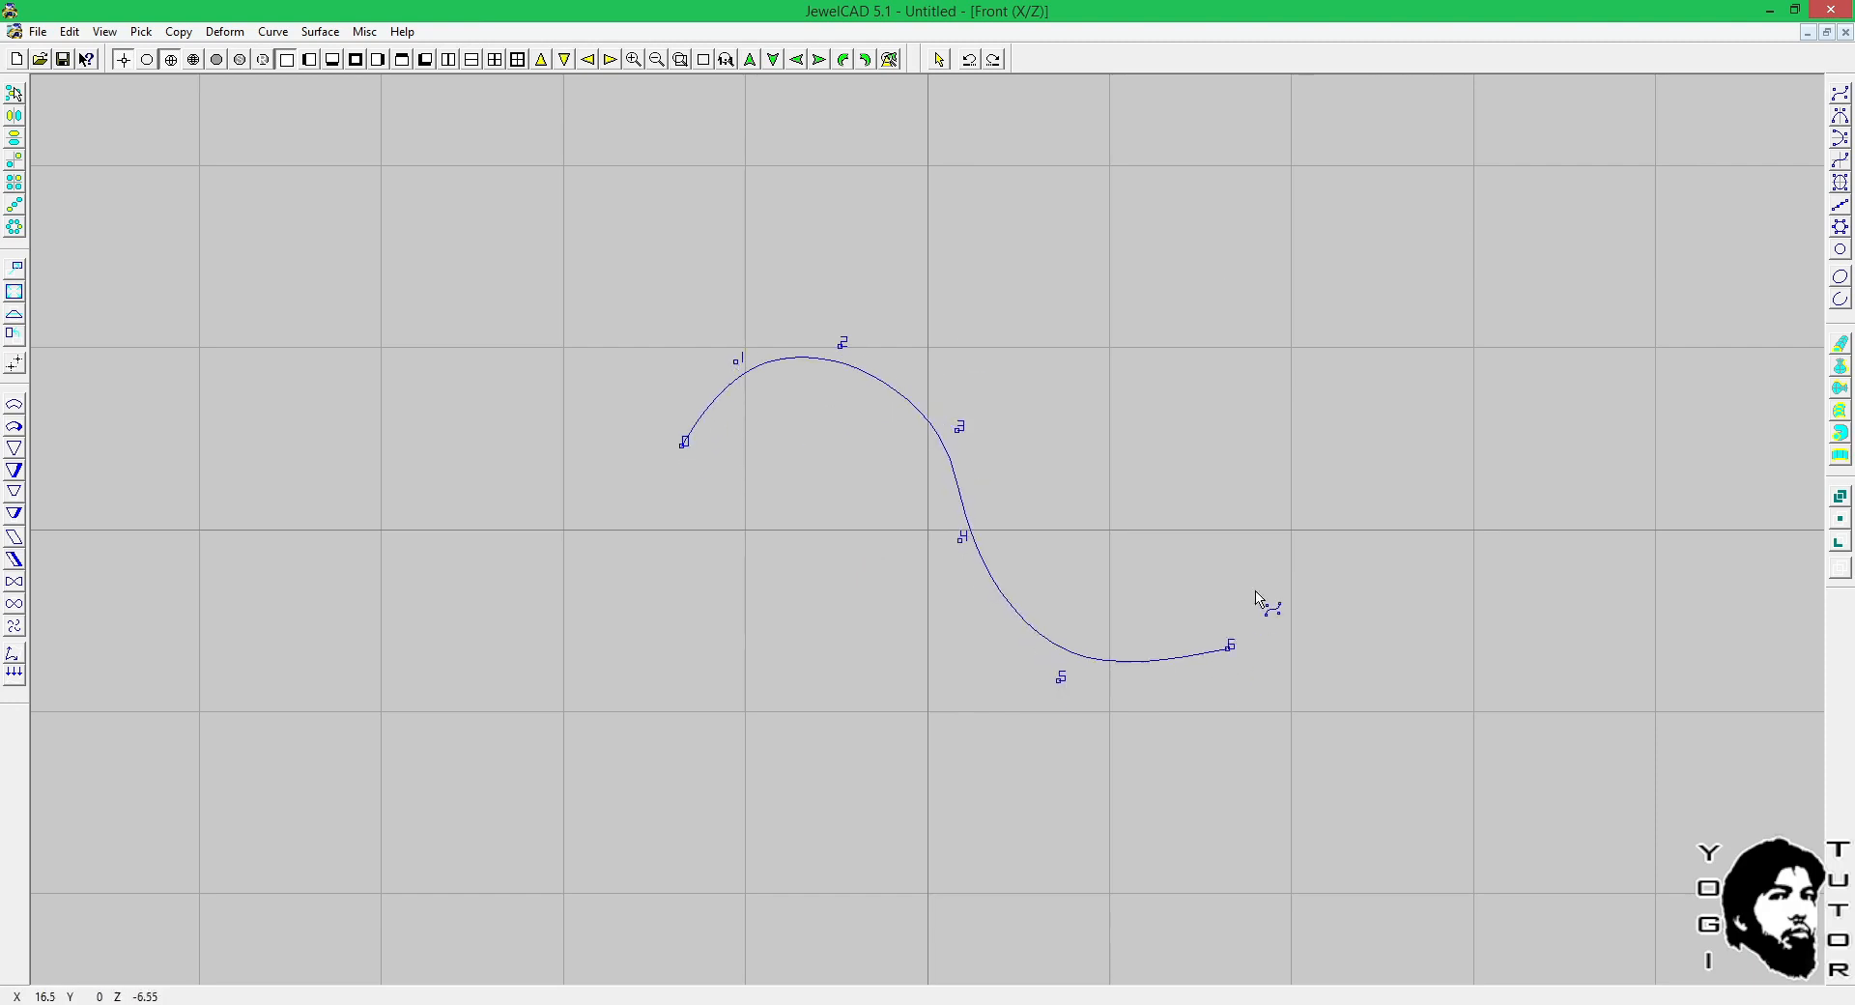
{"action": "left_click", "coordinate": [1269, 552]}
{"action": "left_click", "coordinate": [1270, 451]}
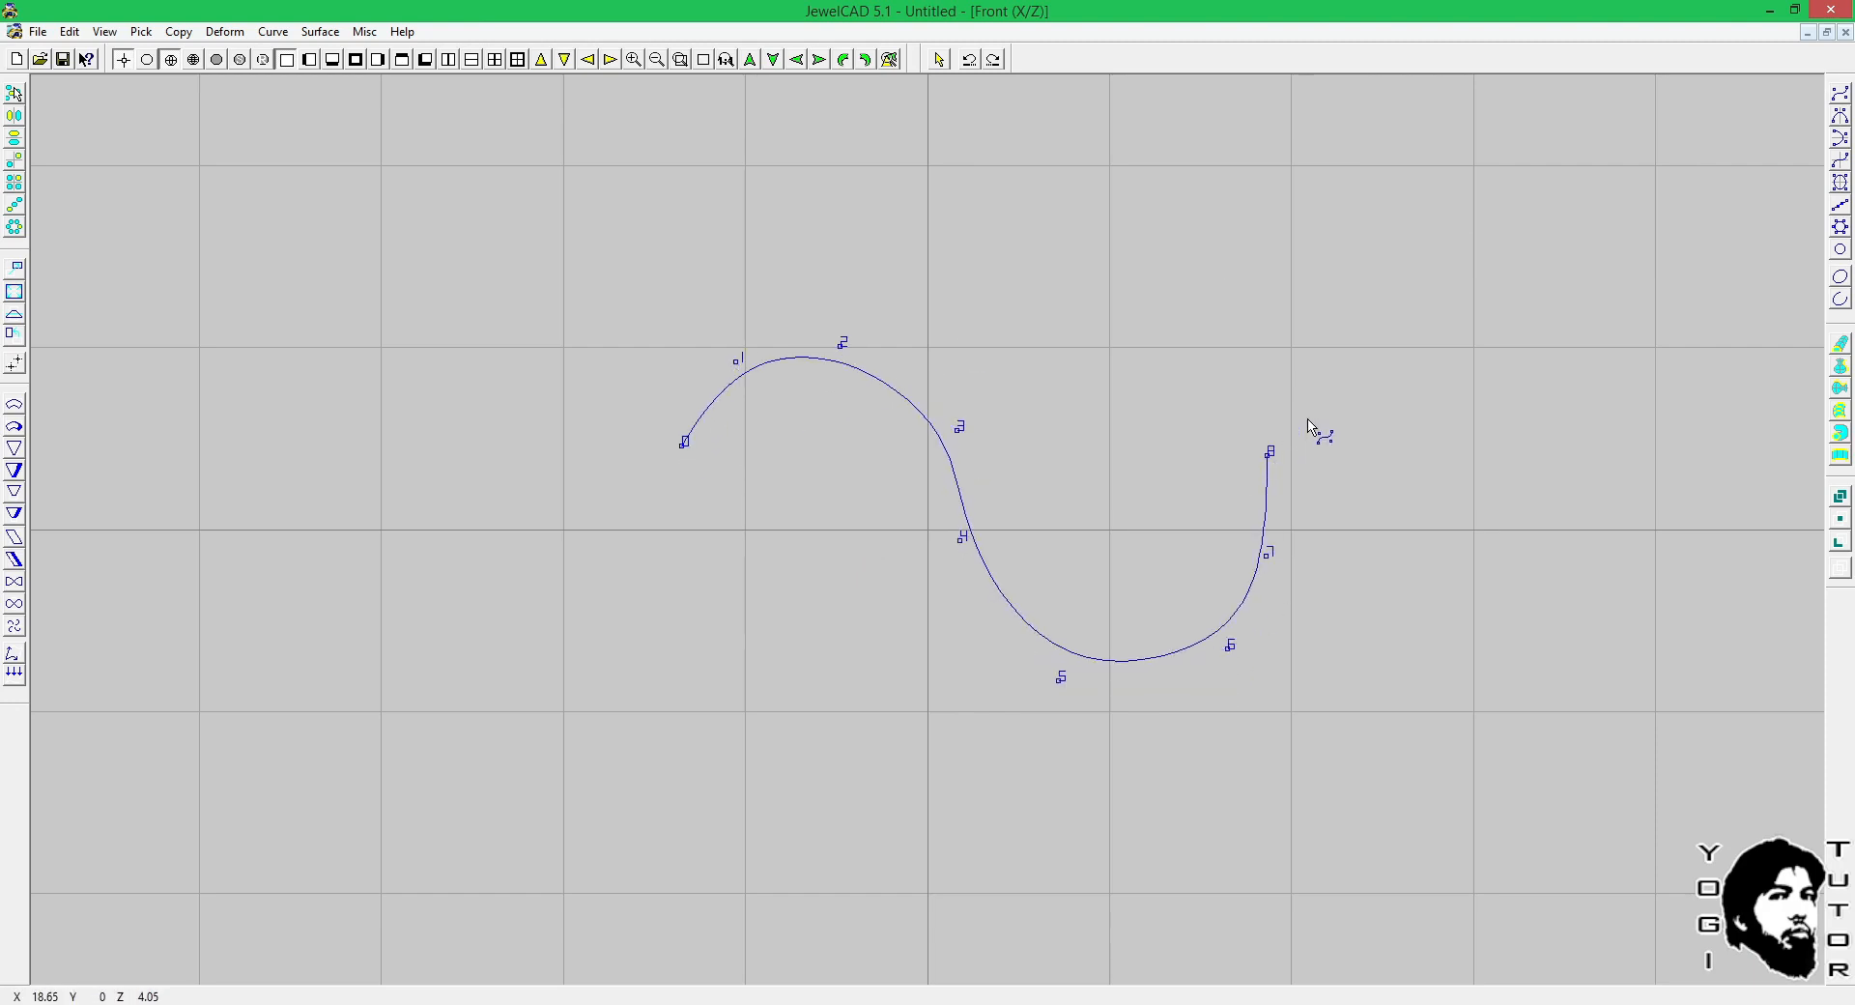
{"action": "right_click", "coordinate": [1261, 458]}
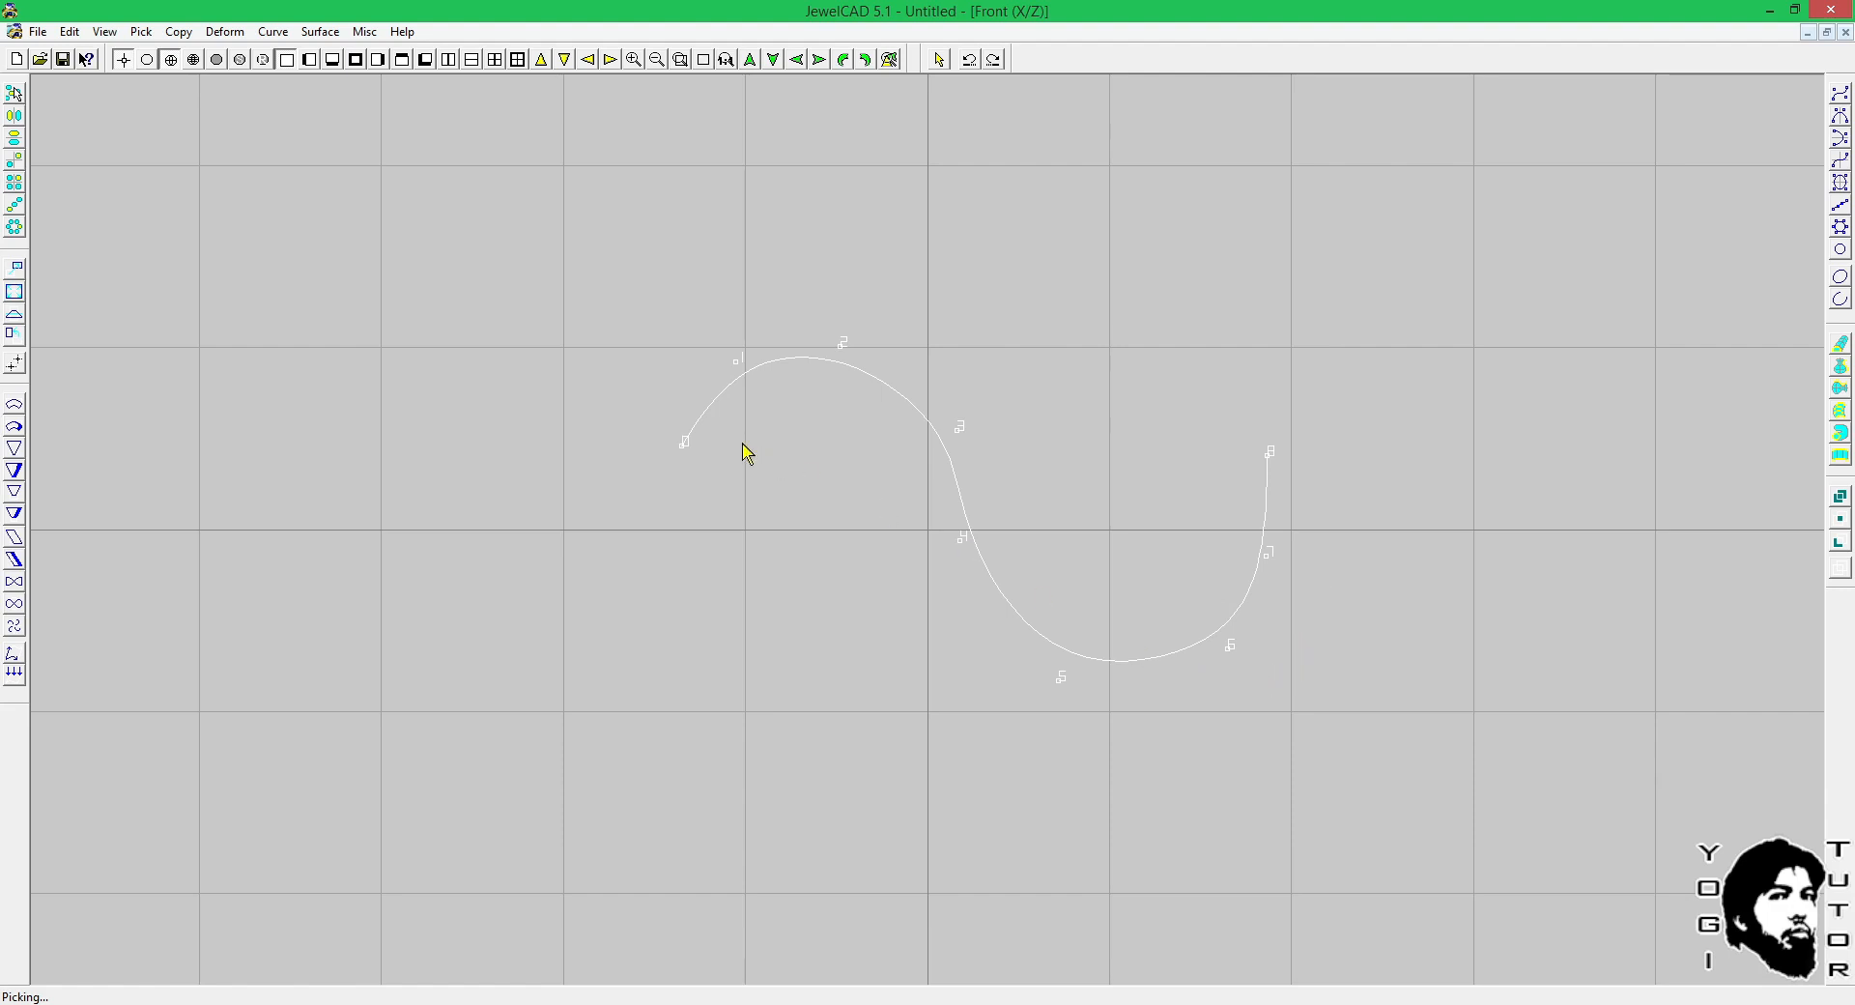
{"action": "left_click", "coordinate": [1253, 489]}
{"action": "key", "text": "x"}
Switch back to Rhinoceros and examine how the wavy curve's control points lie off the curve.
{"action": "left_click", "coordinate": [1074, 1003]}
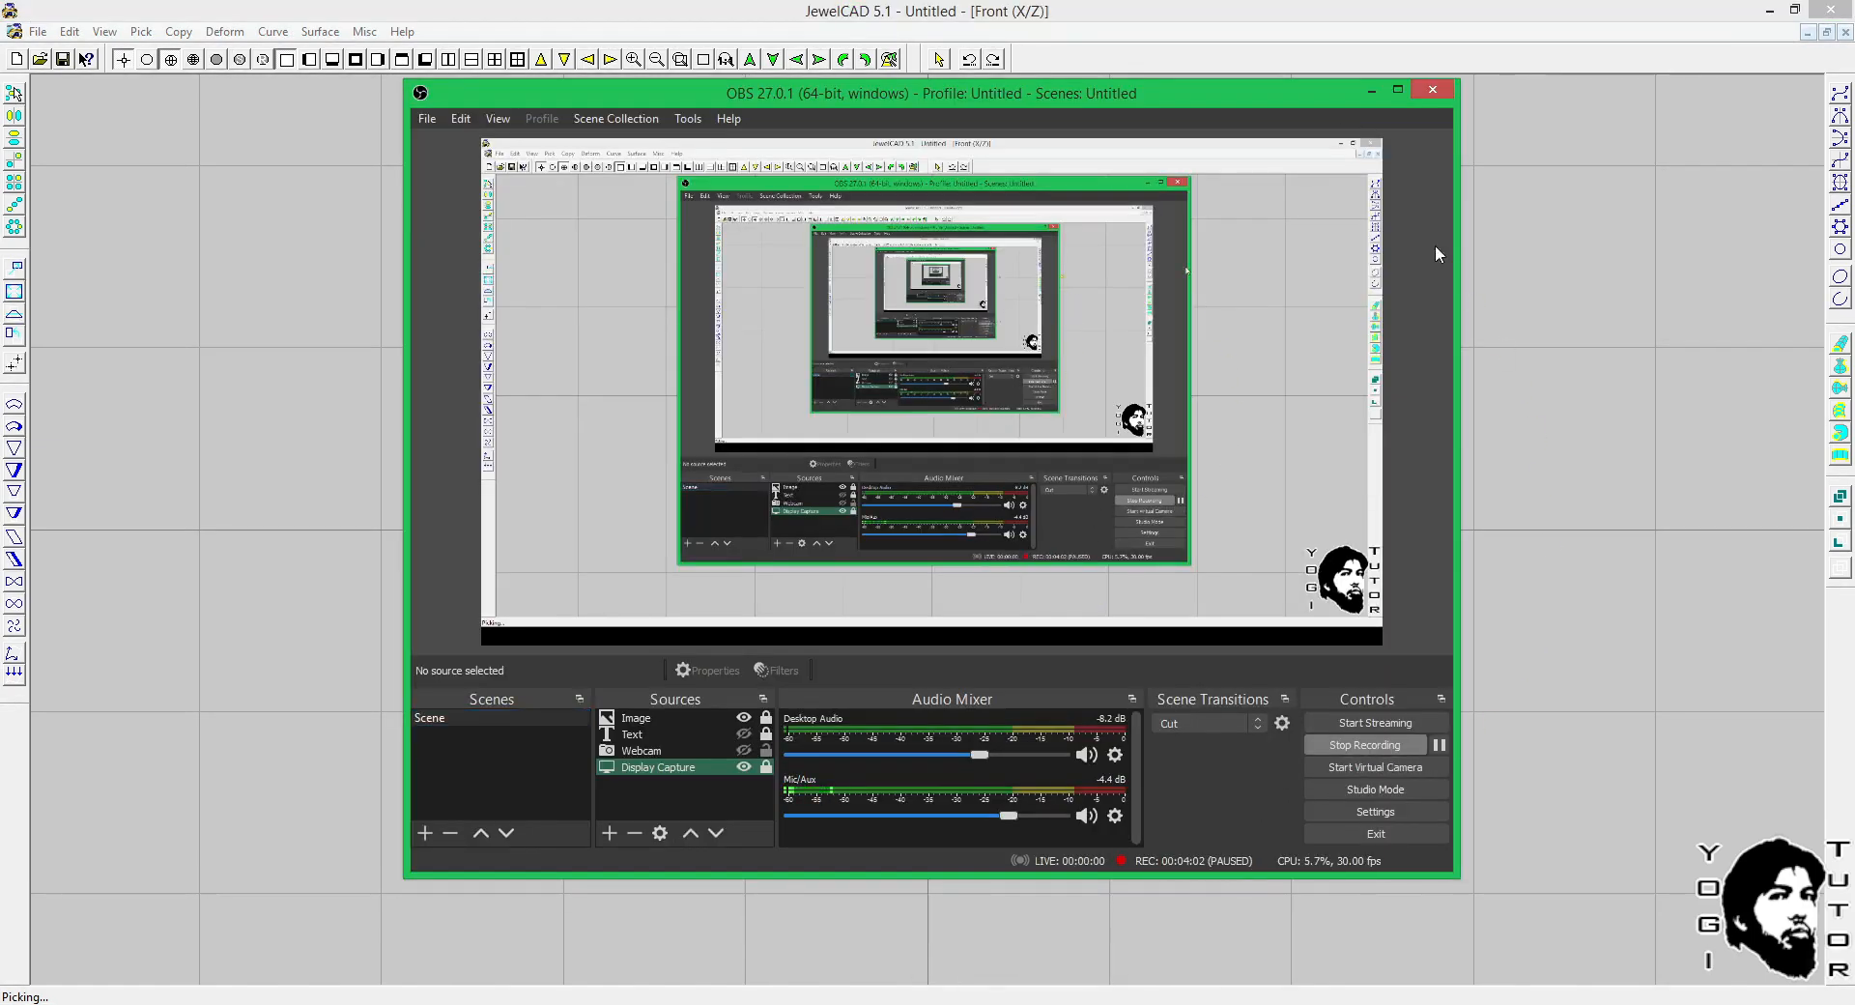
{"action": "left_click", "coordinate": [1371, 90]}
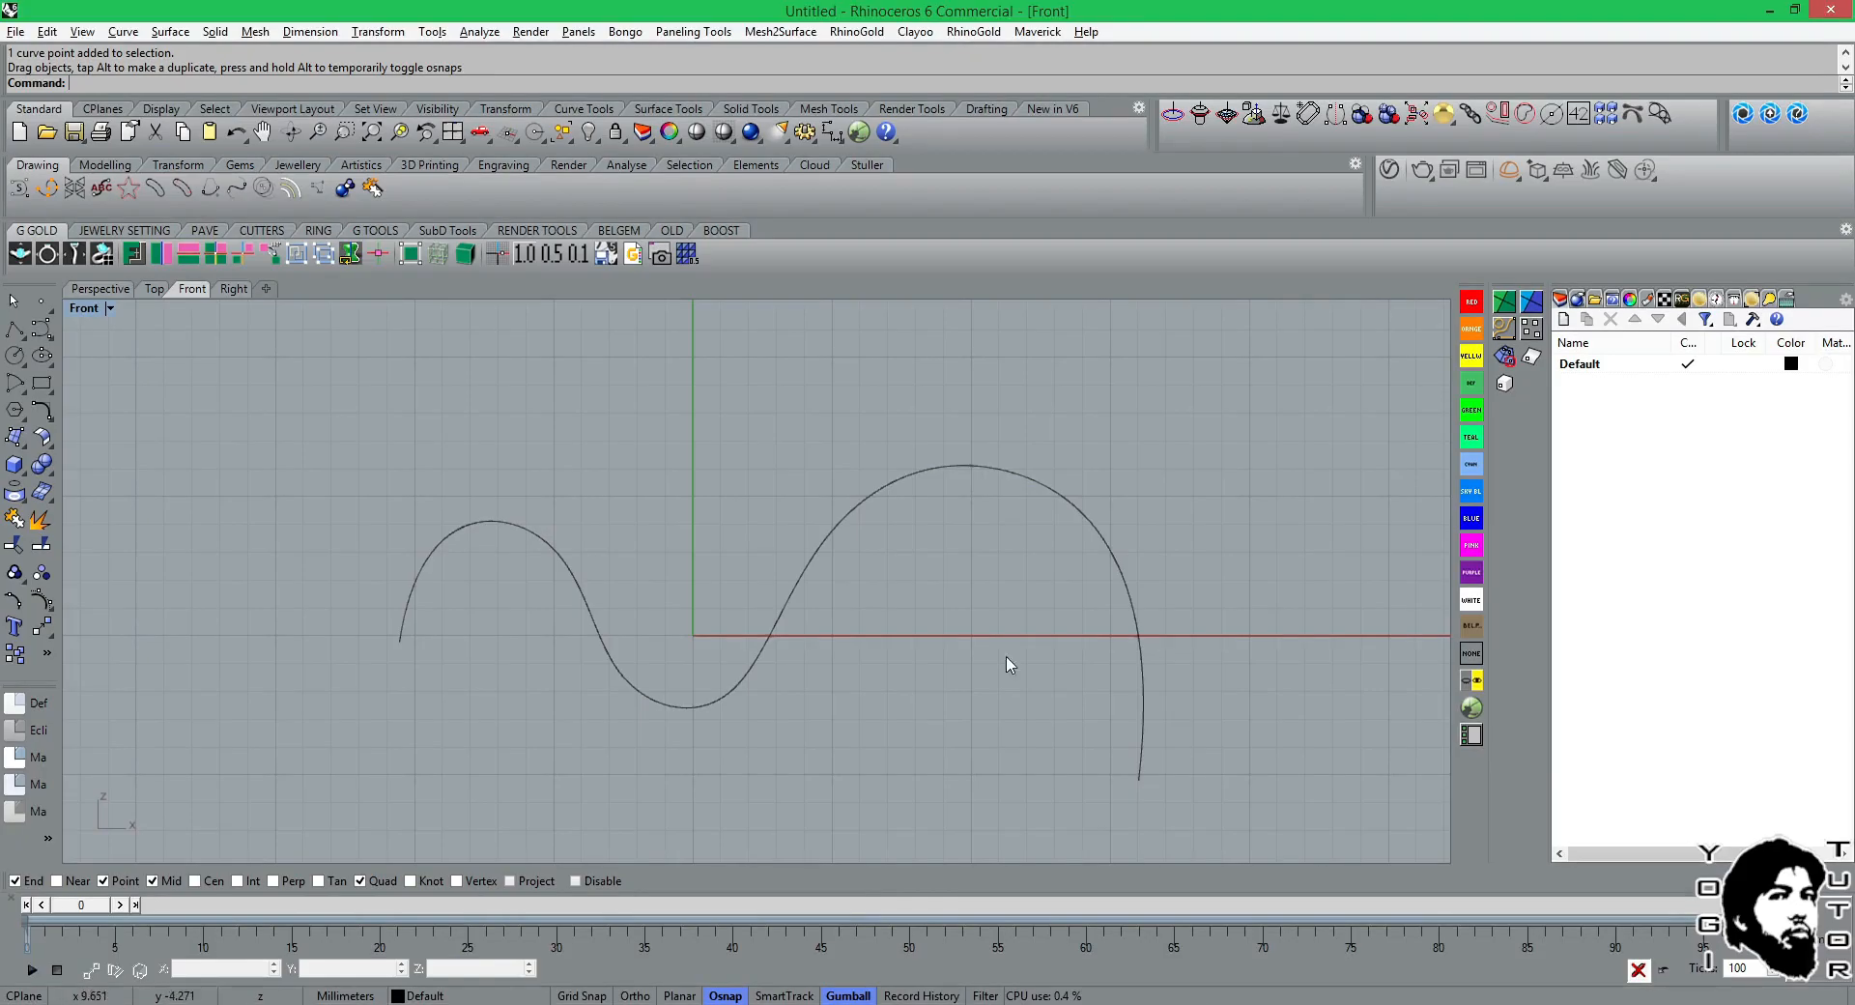
{"action": "left_click", "coordinate": [819, 566]}
{"action": "right_click_drag", "start_coordinate": [880, 575], "coordinate": [908, 543]}
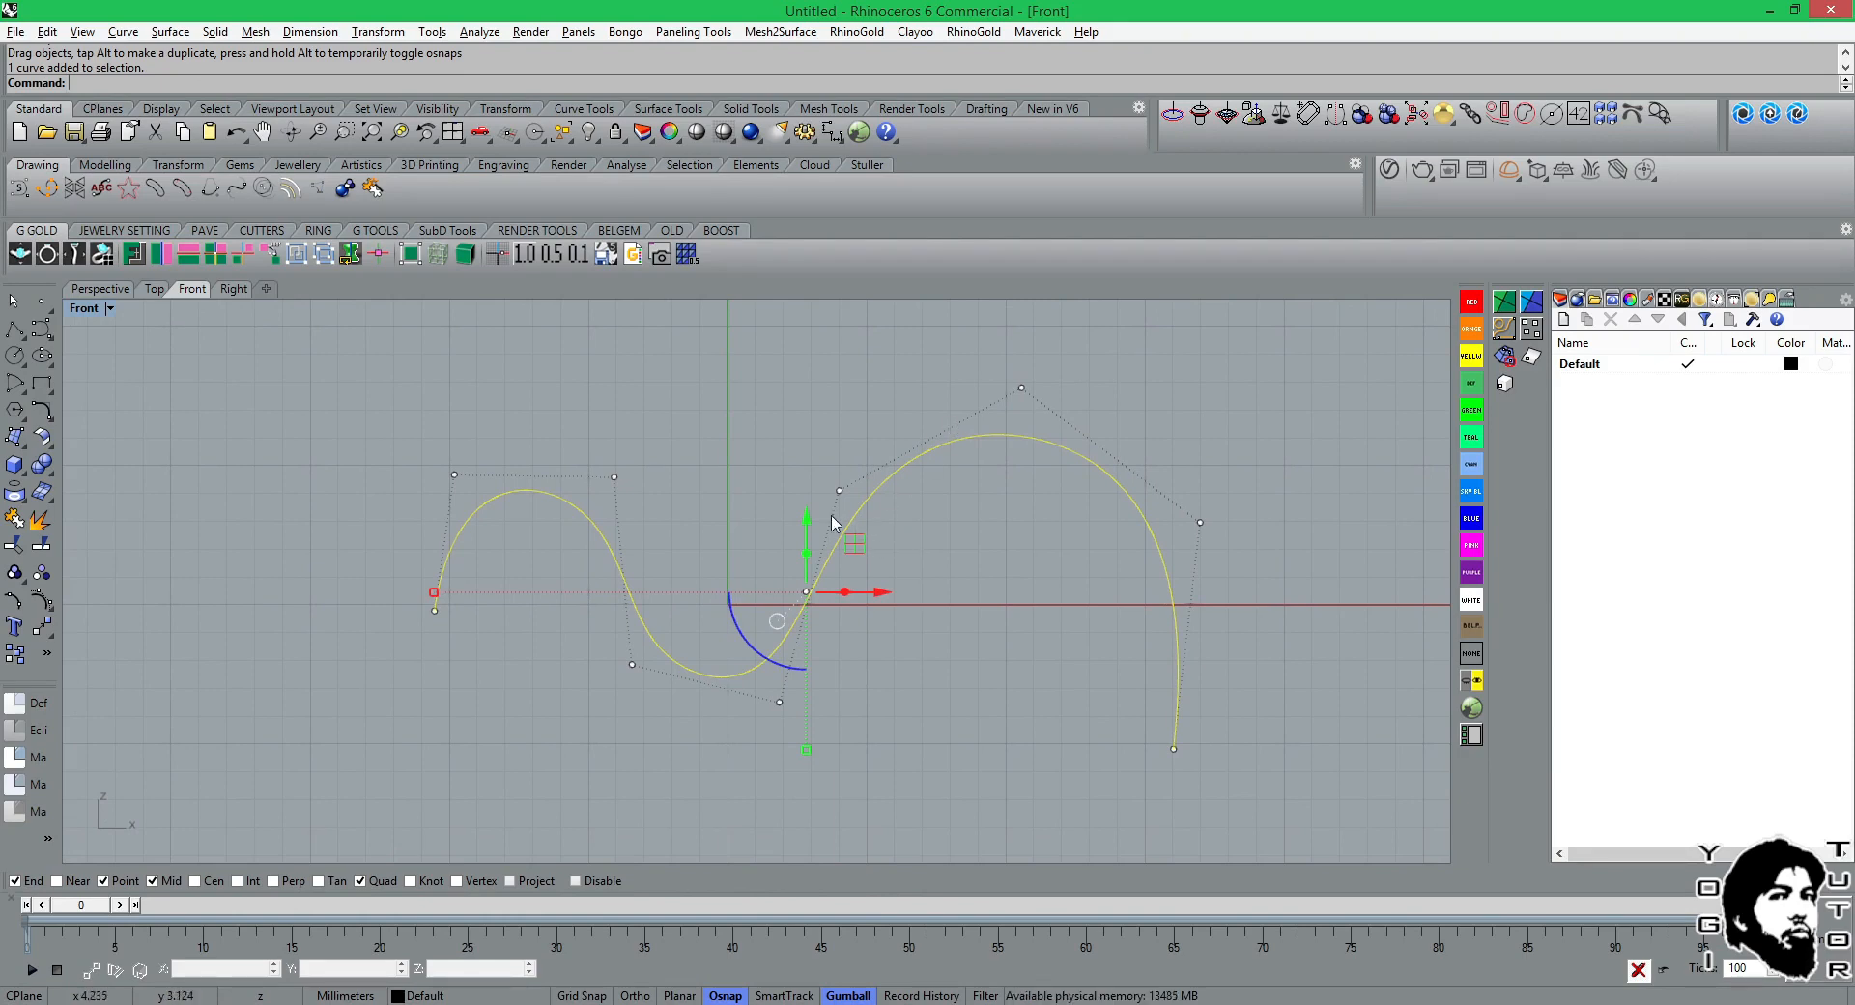
{"action": "right_click_drag", "start_coordinate": [966, 530], "coordinate": [1006, 459]}
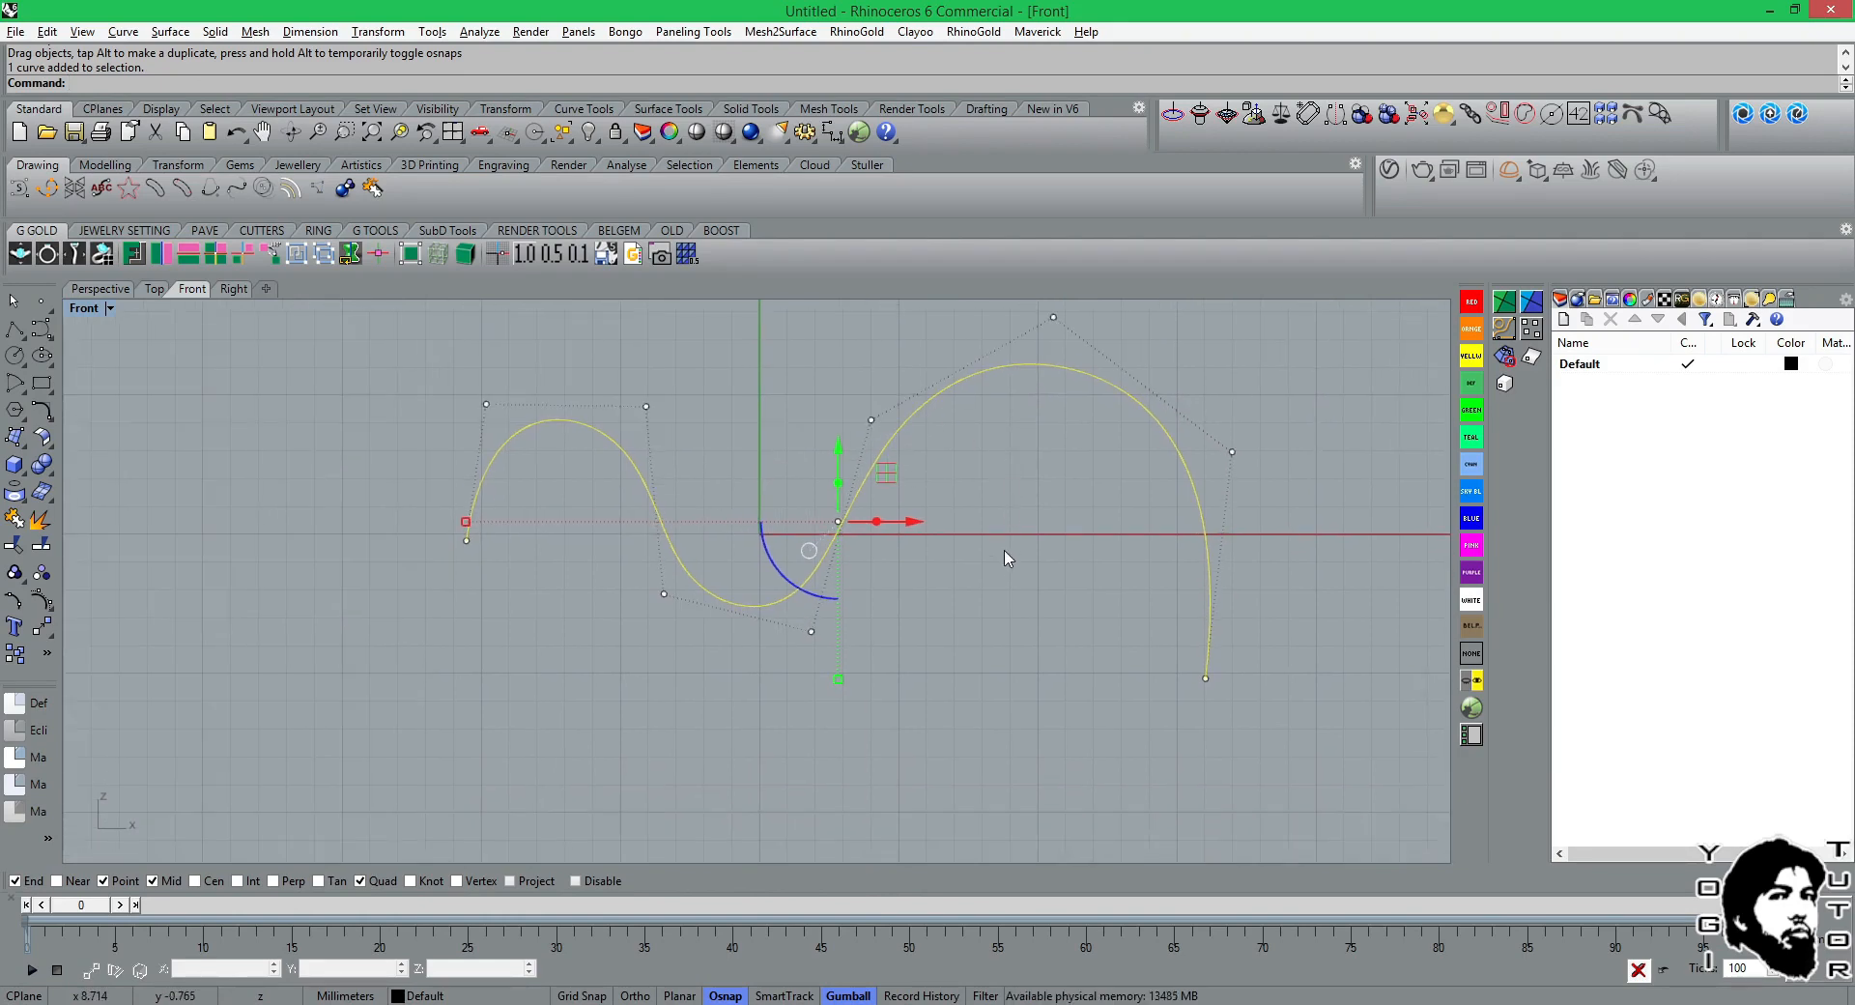
{"action": "key", "text": "Escape"}
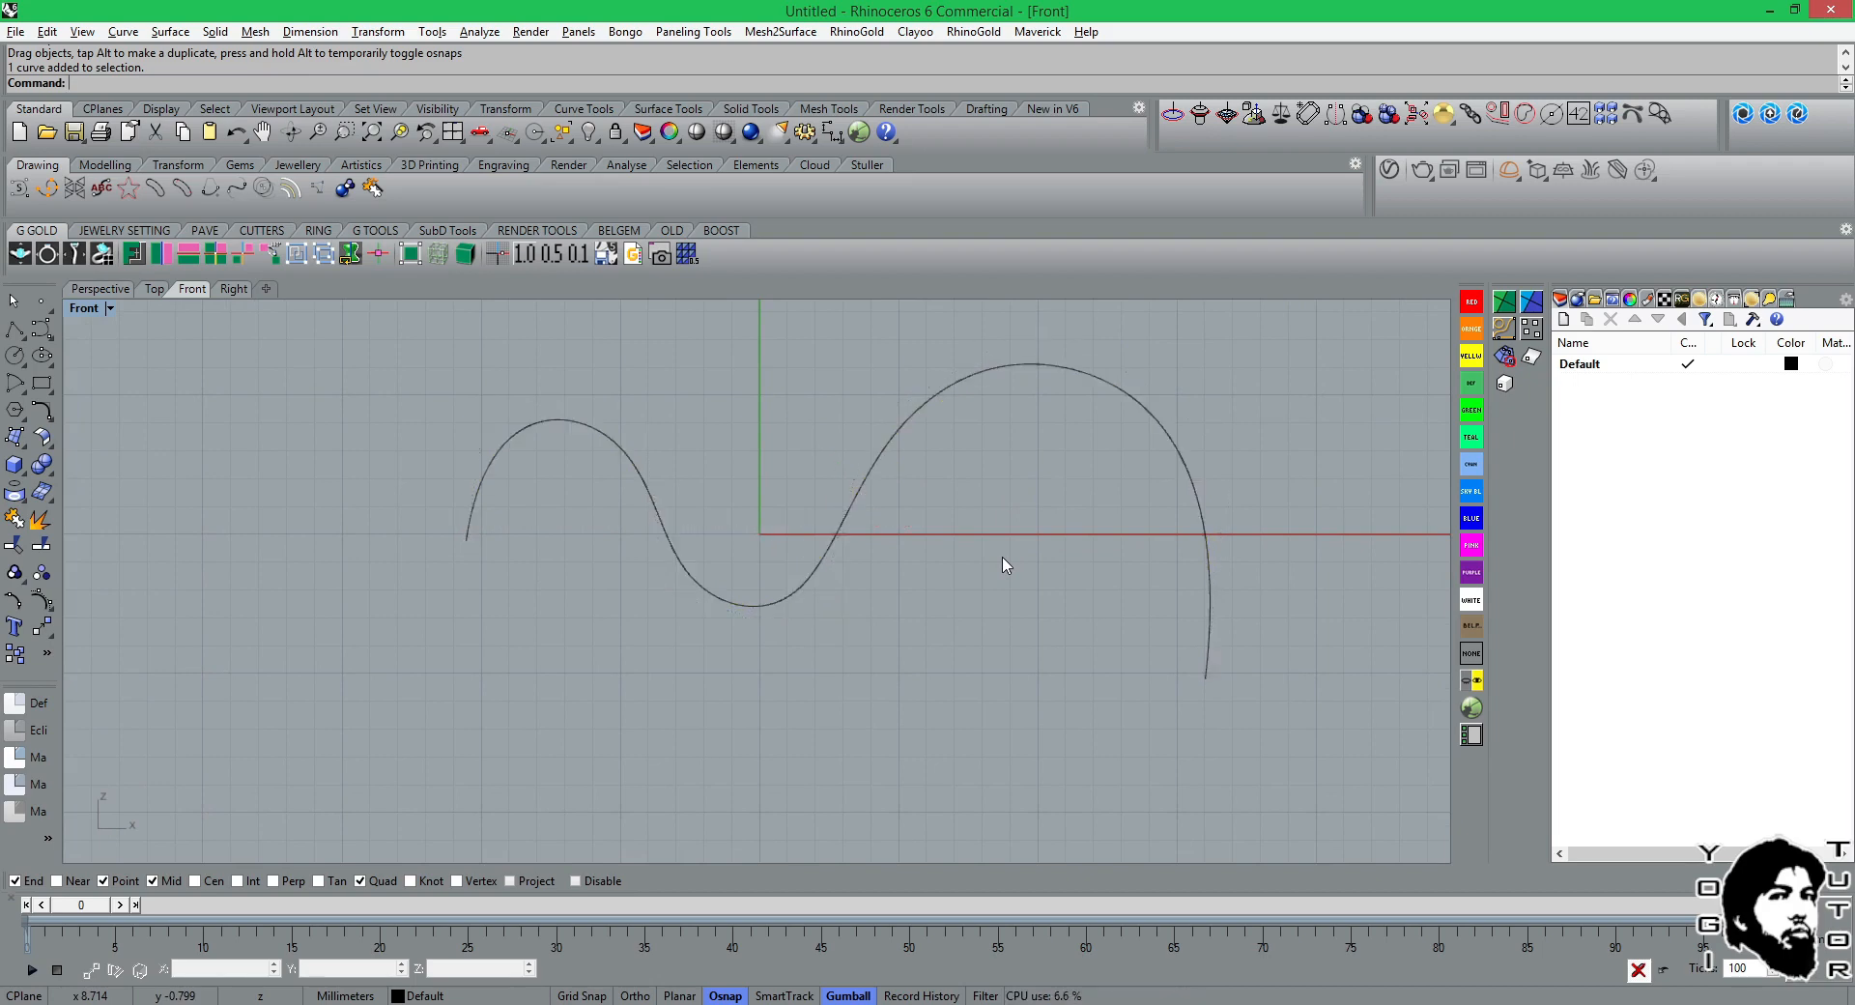
Turn on the edit points of the wavy curve and deselect the curve.
{"action": "left_click", "coordinate": [954, 395]}
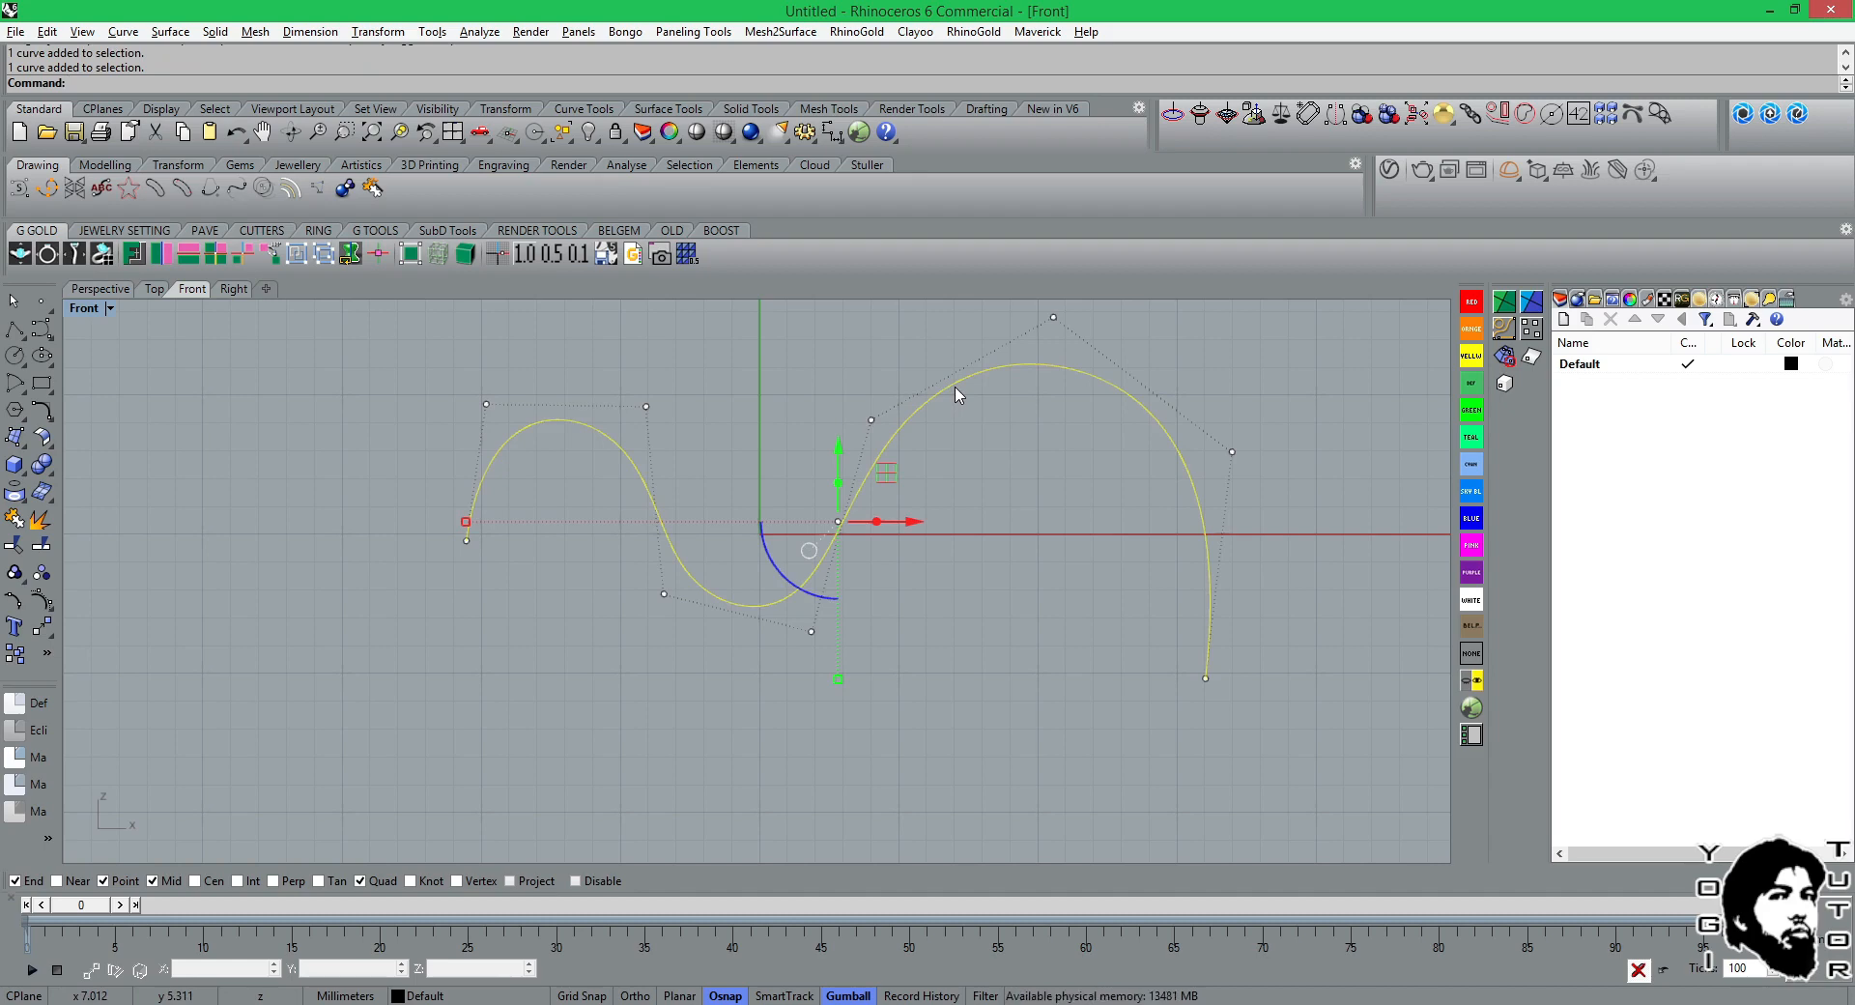
{"action": "left_click", "coordinate": [52, 608]}
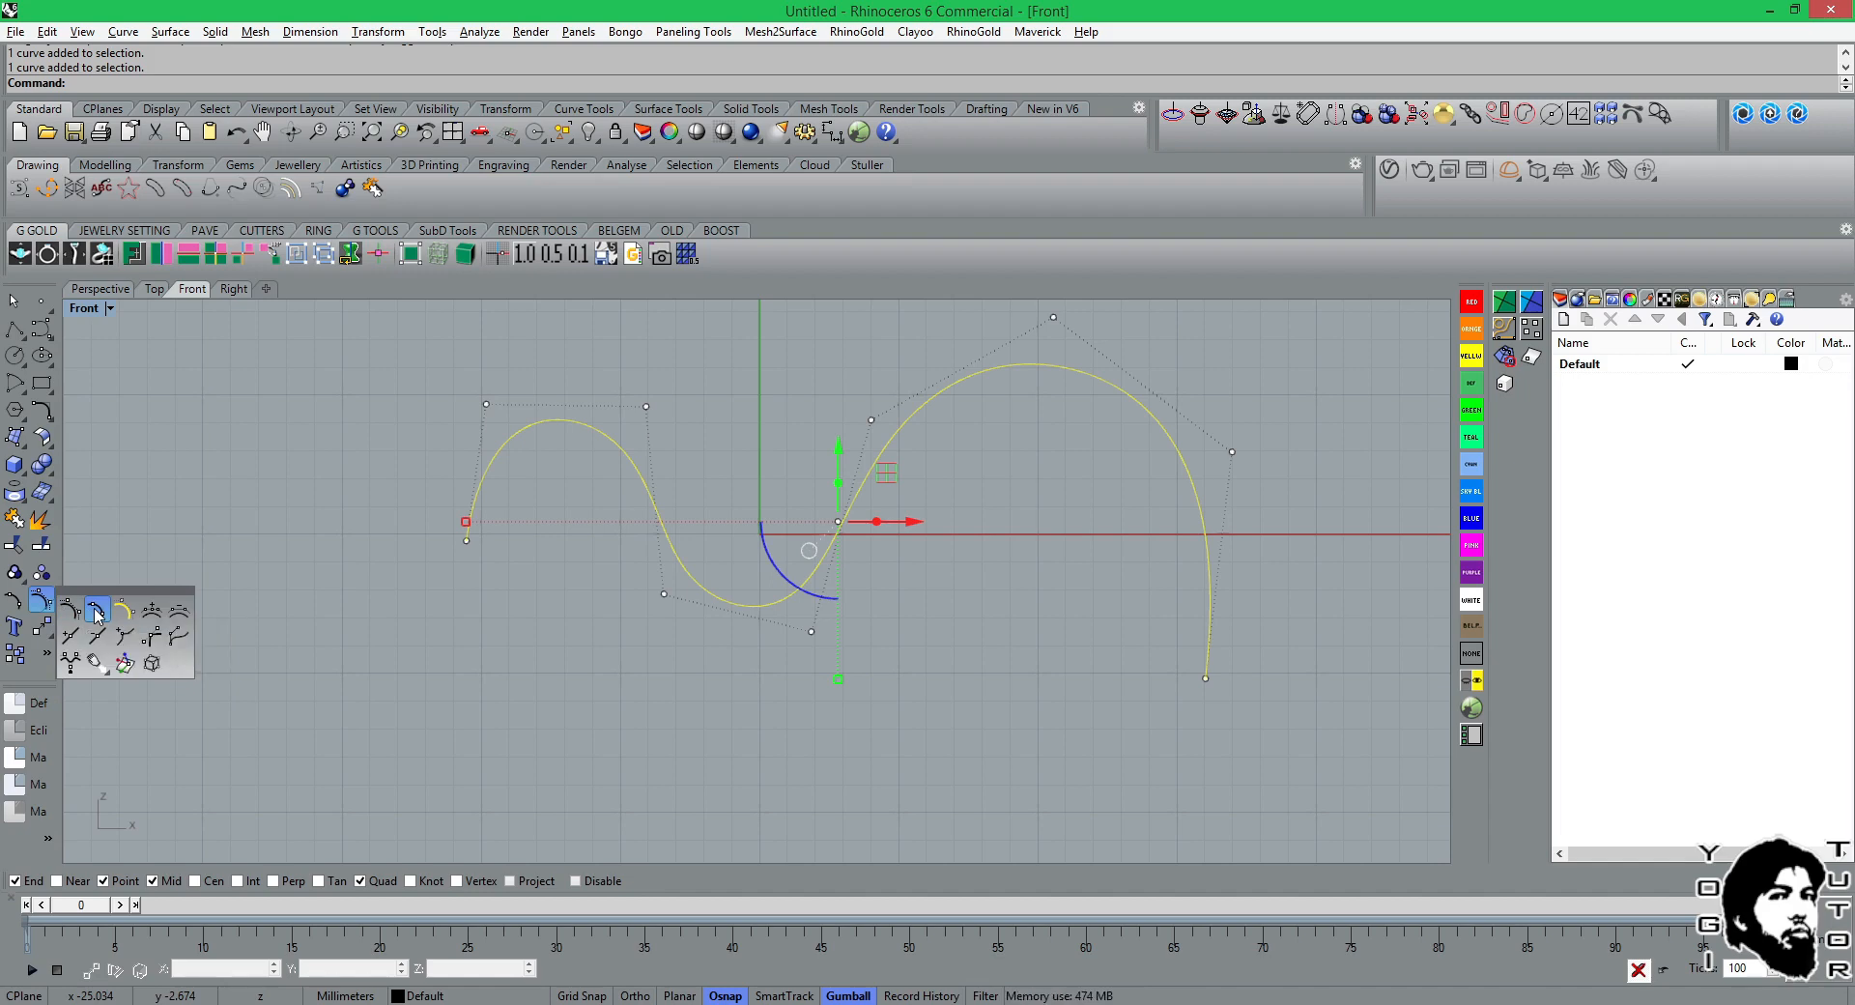
{"action": "left_click", "coordinate": [97, 611]}
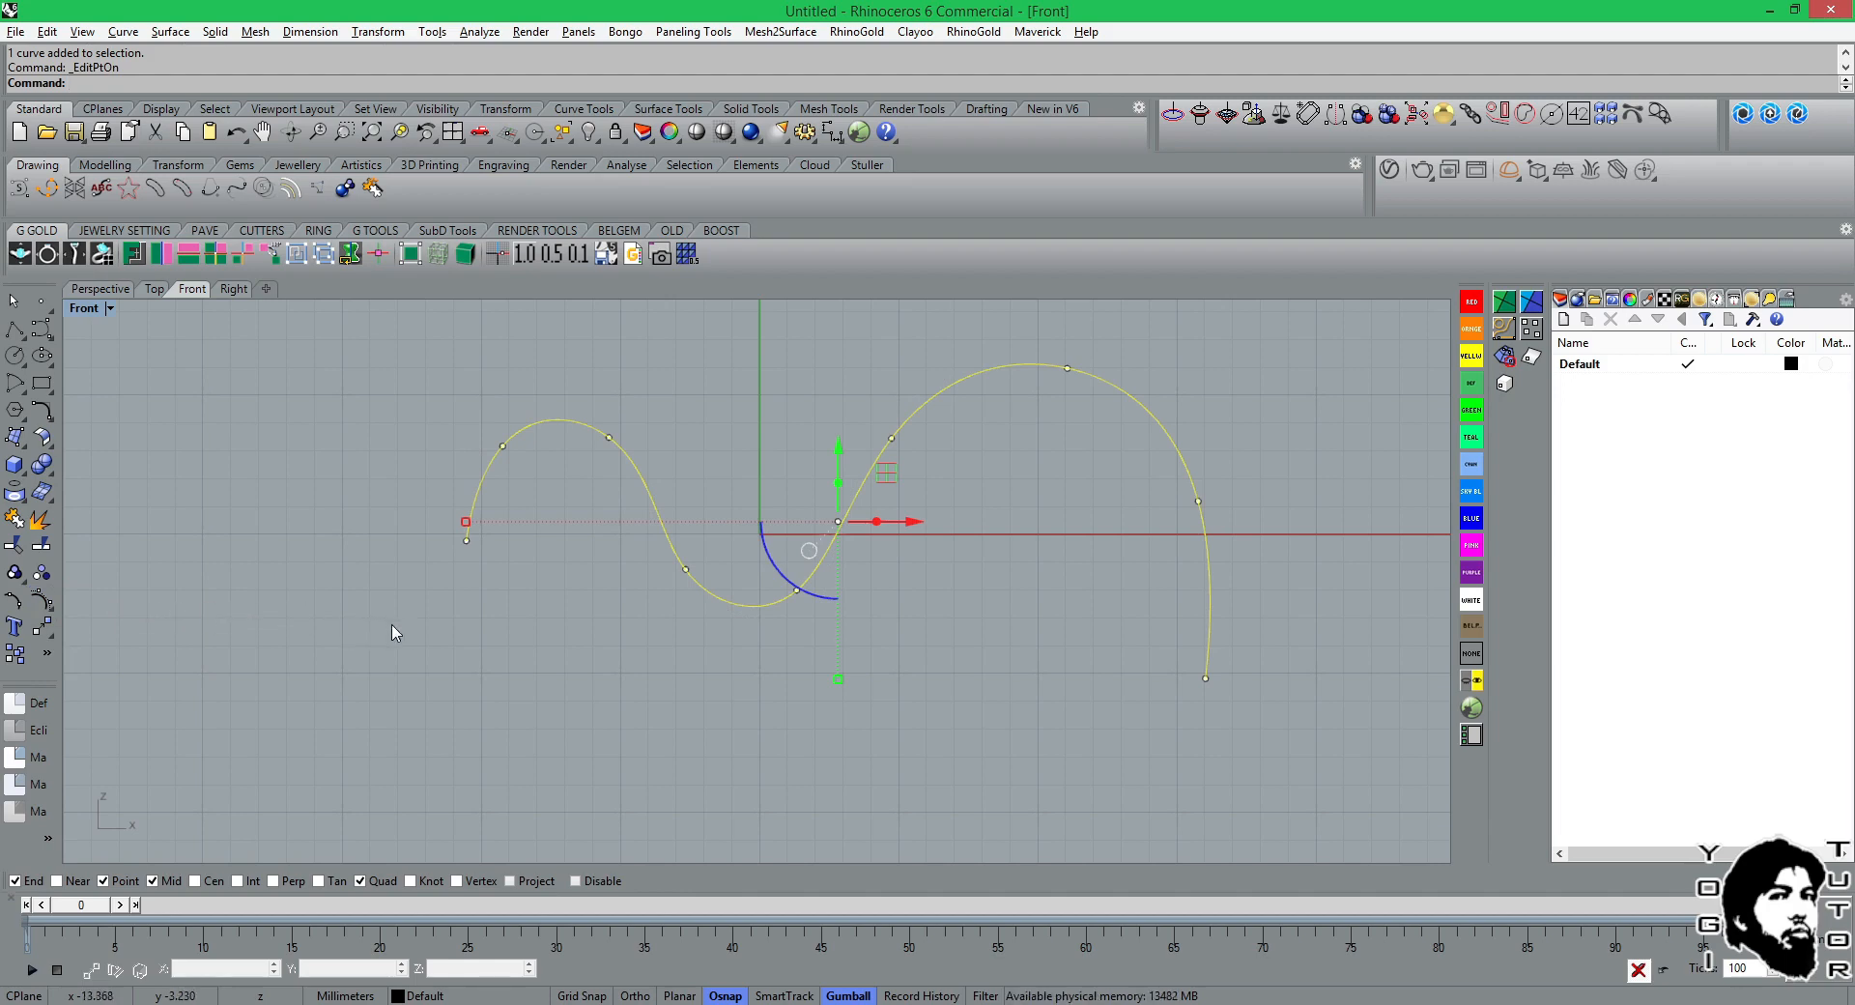
{"action": "key", "text": "Escape"}
Raise the small arch's inner edit point, nudge it slightly left, and hide the edit points.
{"action": "left_click_drag", "start_coordinate": [611, 437], "coordinate": [620, 413]}
{"action": "scroll", "coordinate": [696, 527], "scroll_direction": "up", "scroll_amount": 2}
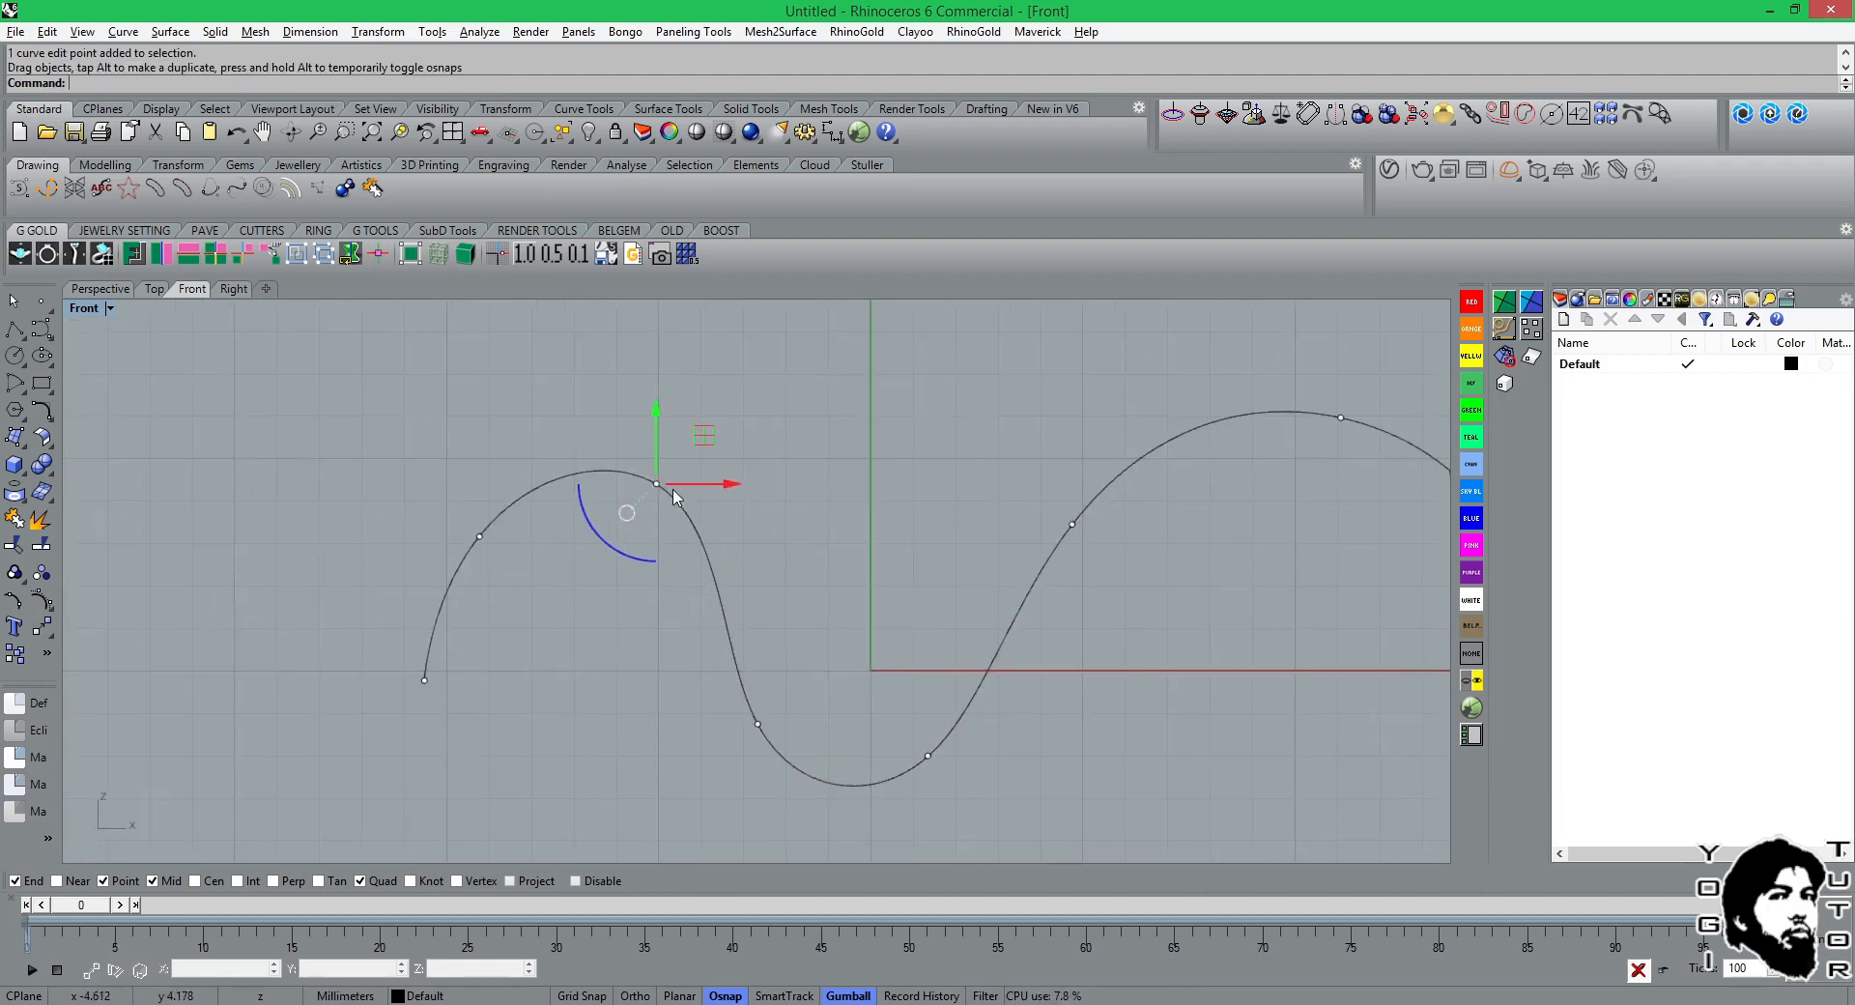
{"action": "mouse_move", "coordinate": [703, 436]}
{"action": "left_mouse_down"}
{"action": "mouse_move", "coordinate": [676, 466]}
{"action": "mouse_move", "coordinate": [724, 464]}
{"action": "mouse_move", "coordinate": [688, 447]}
{"action": "left_mouse_up"}
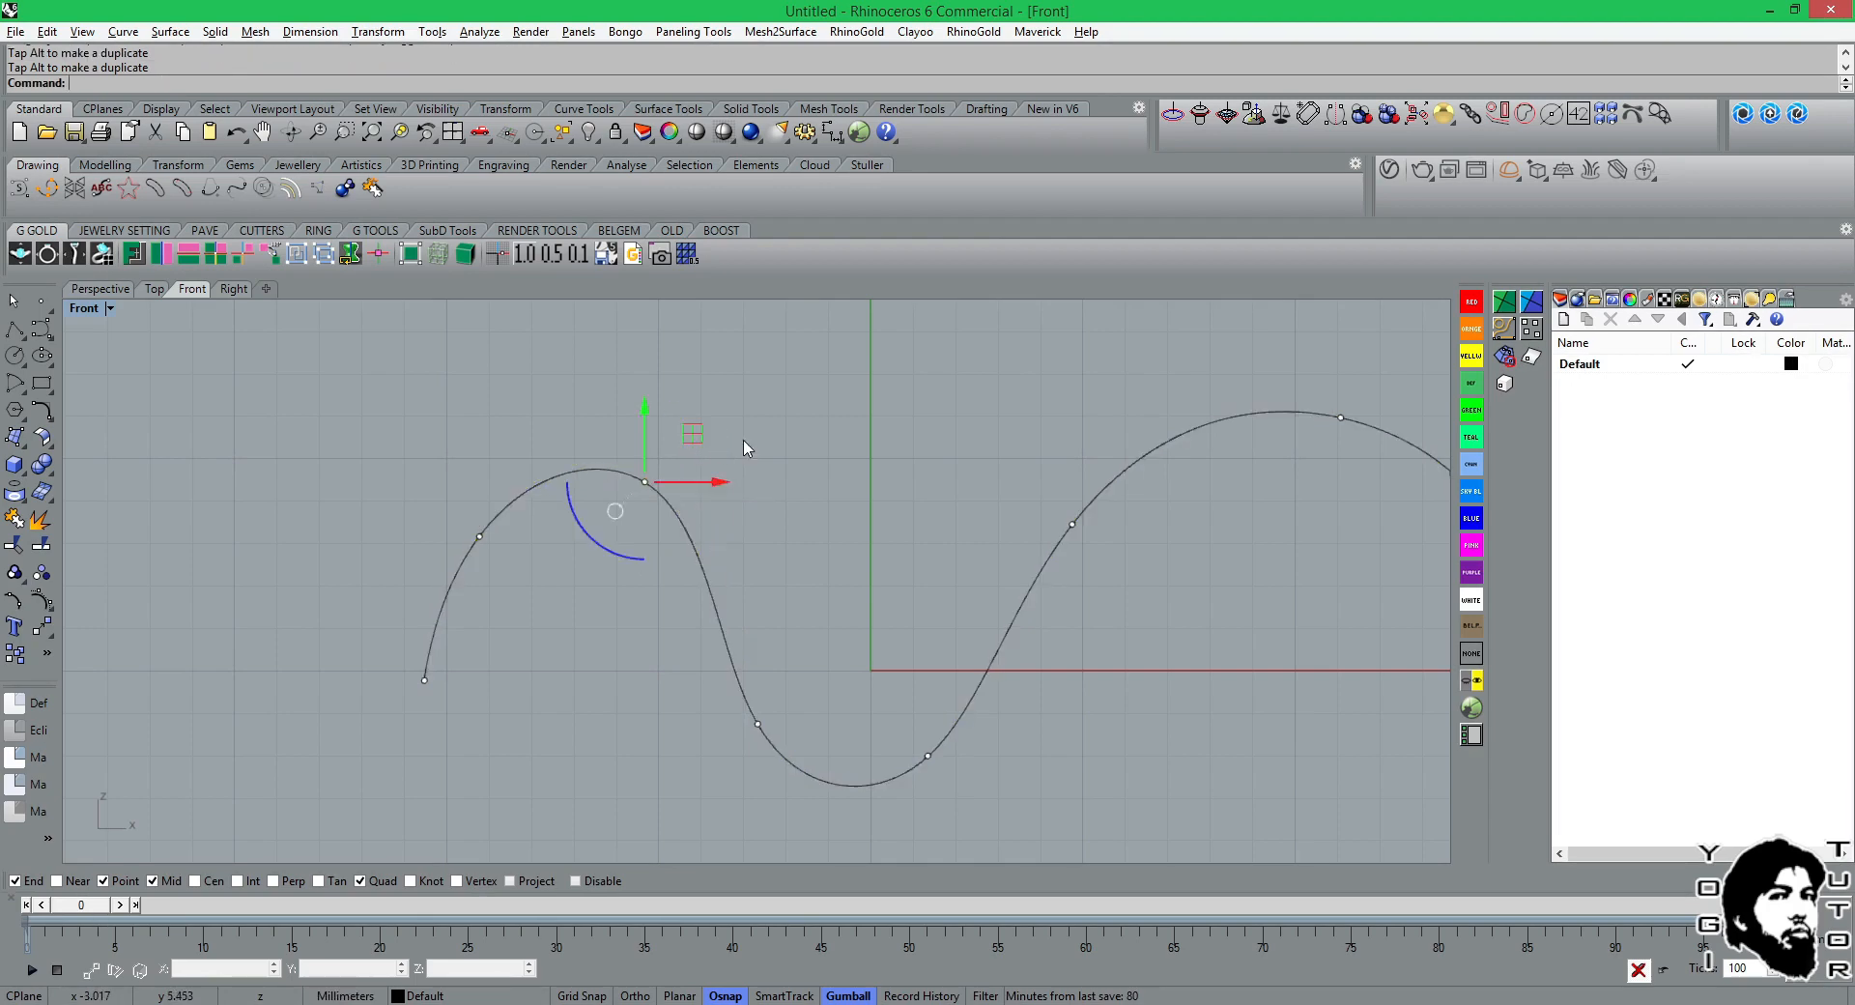
{"action": "left_click", "coordinate": [831, 449]}
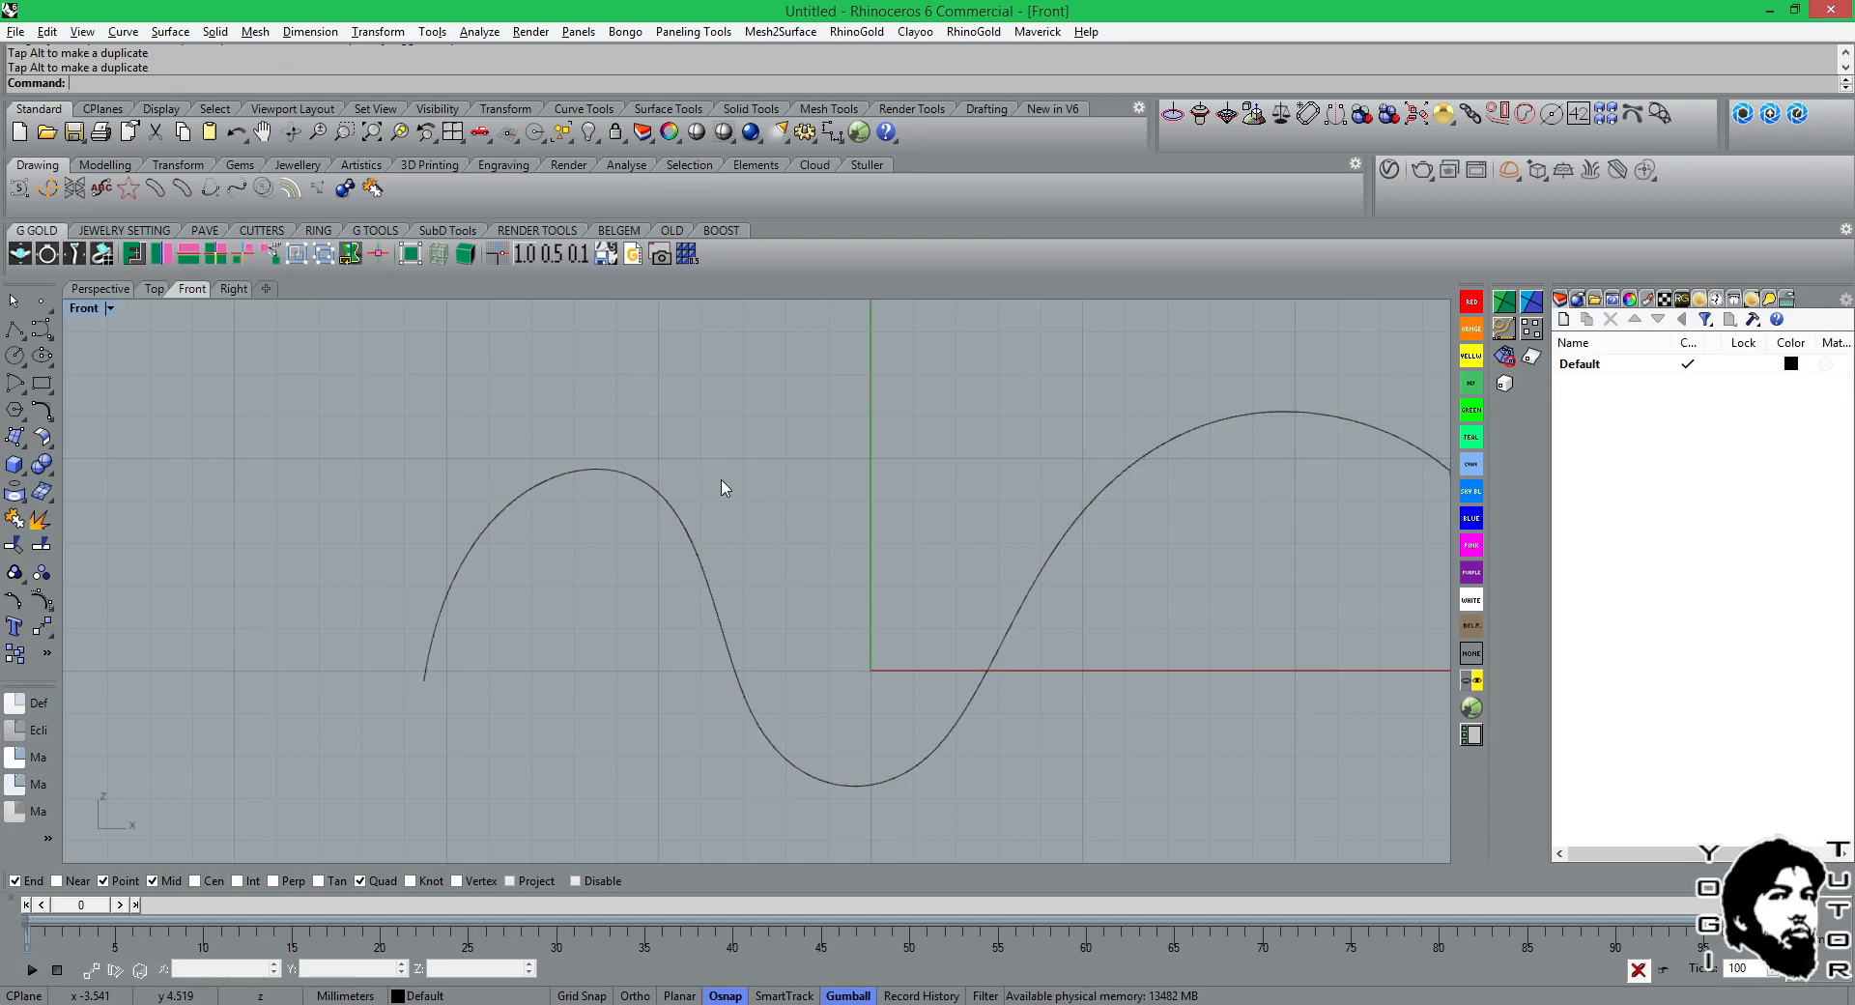
Turn on the control points of the wavy curve with the PointsOn command.
{"action": "left_click", "coordinate": [688, 521]}
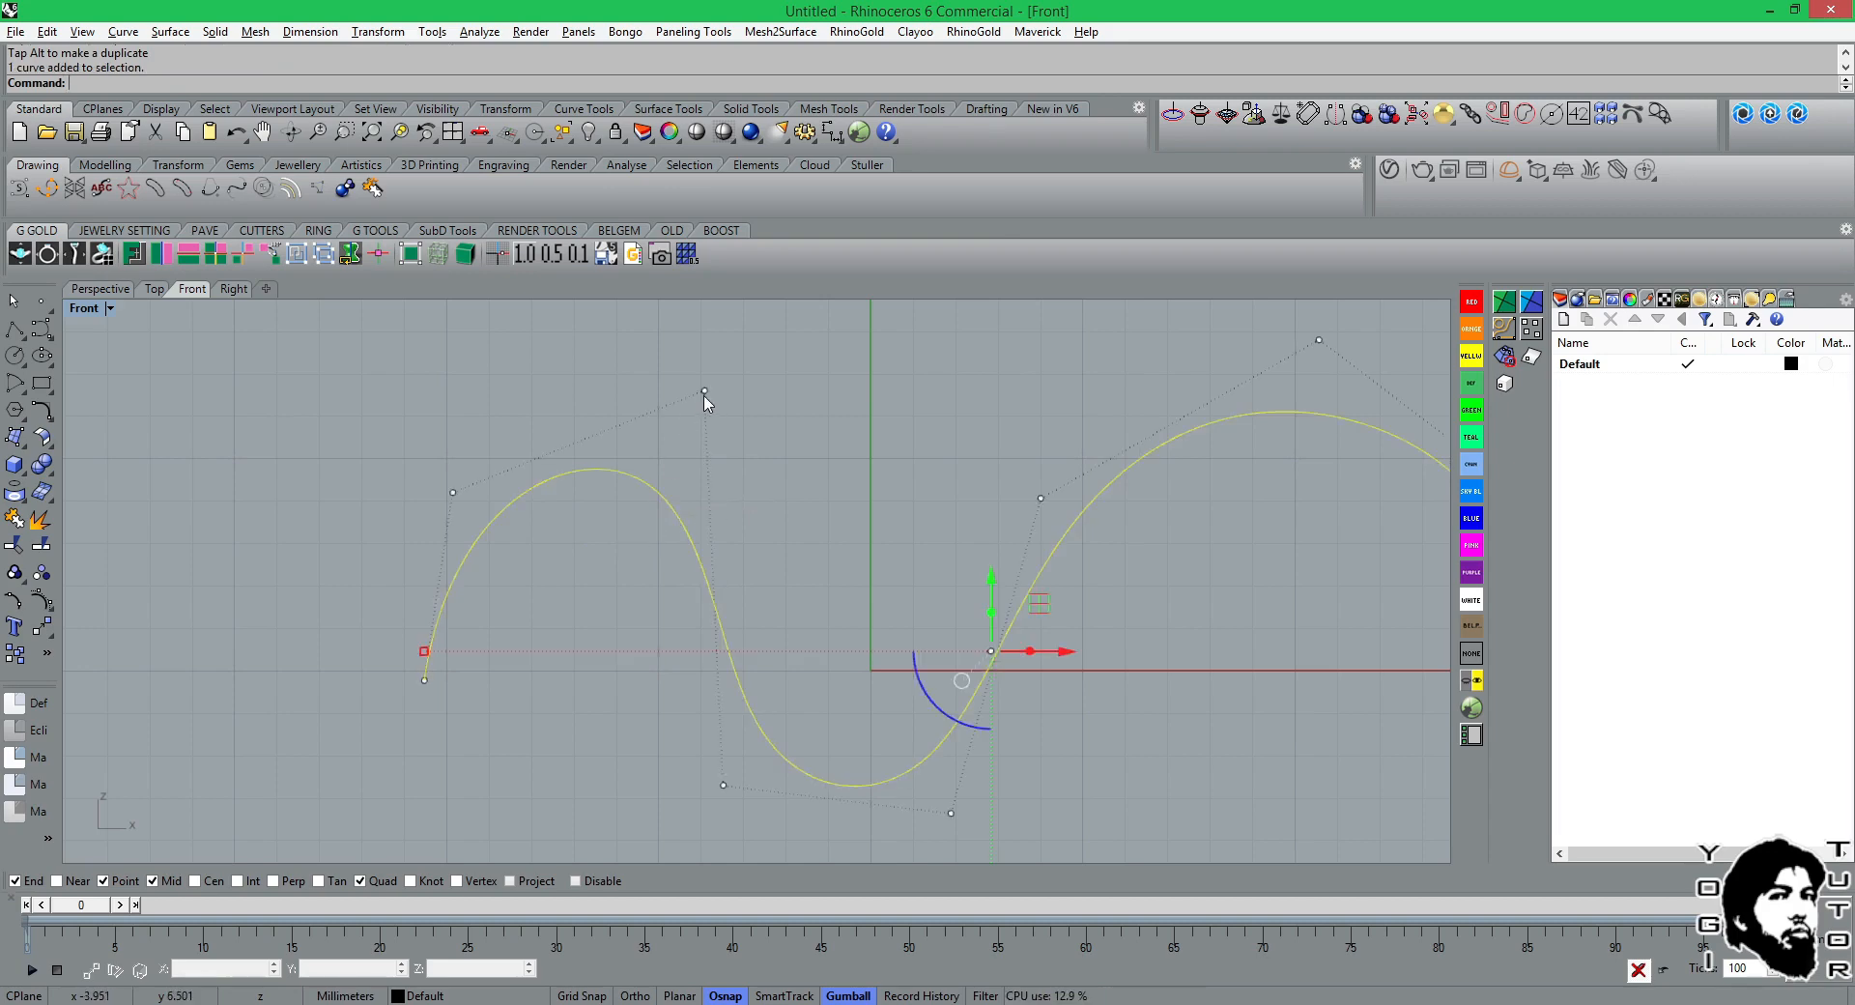
{"action": "left_click", "coordinate": [106, 607]}
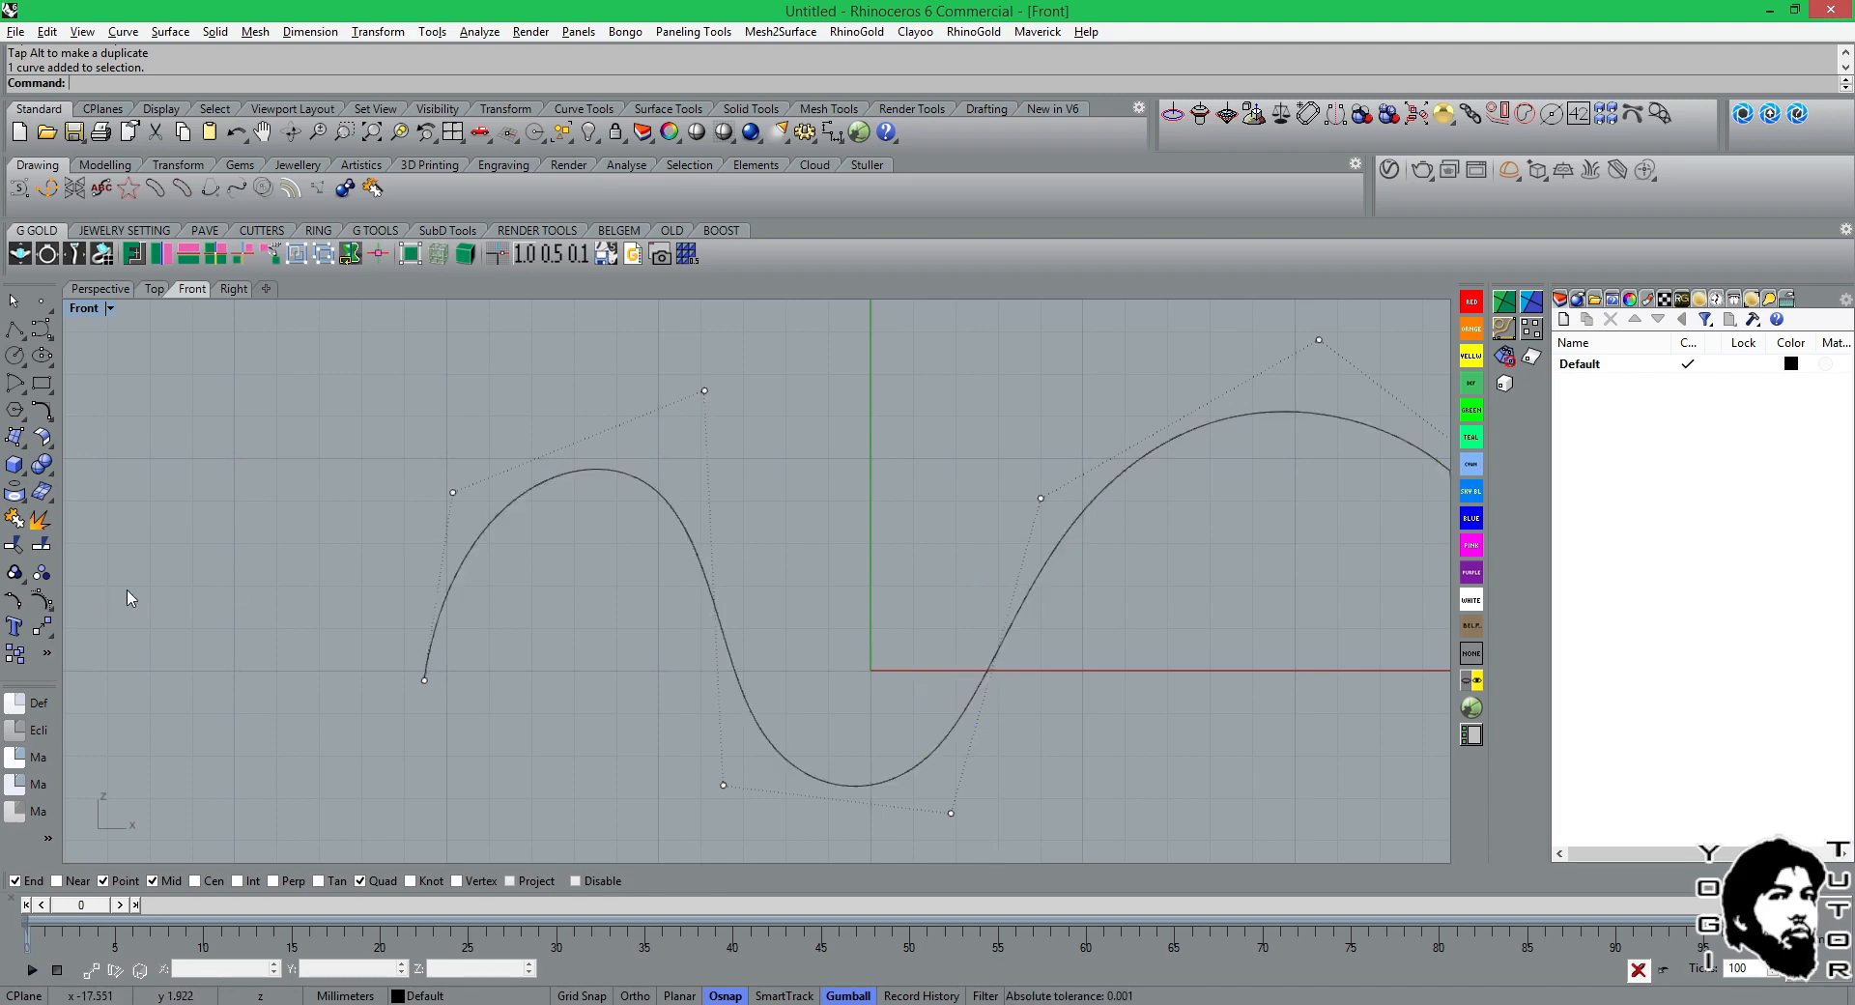
{"action": "left_click", "coordinate": [41, 601]}
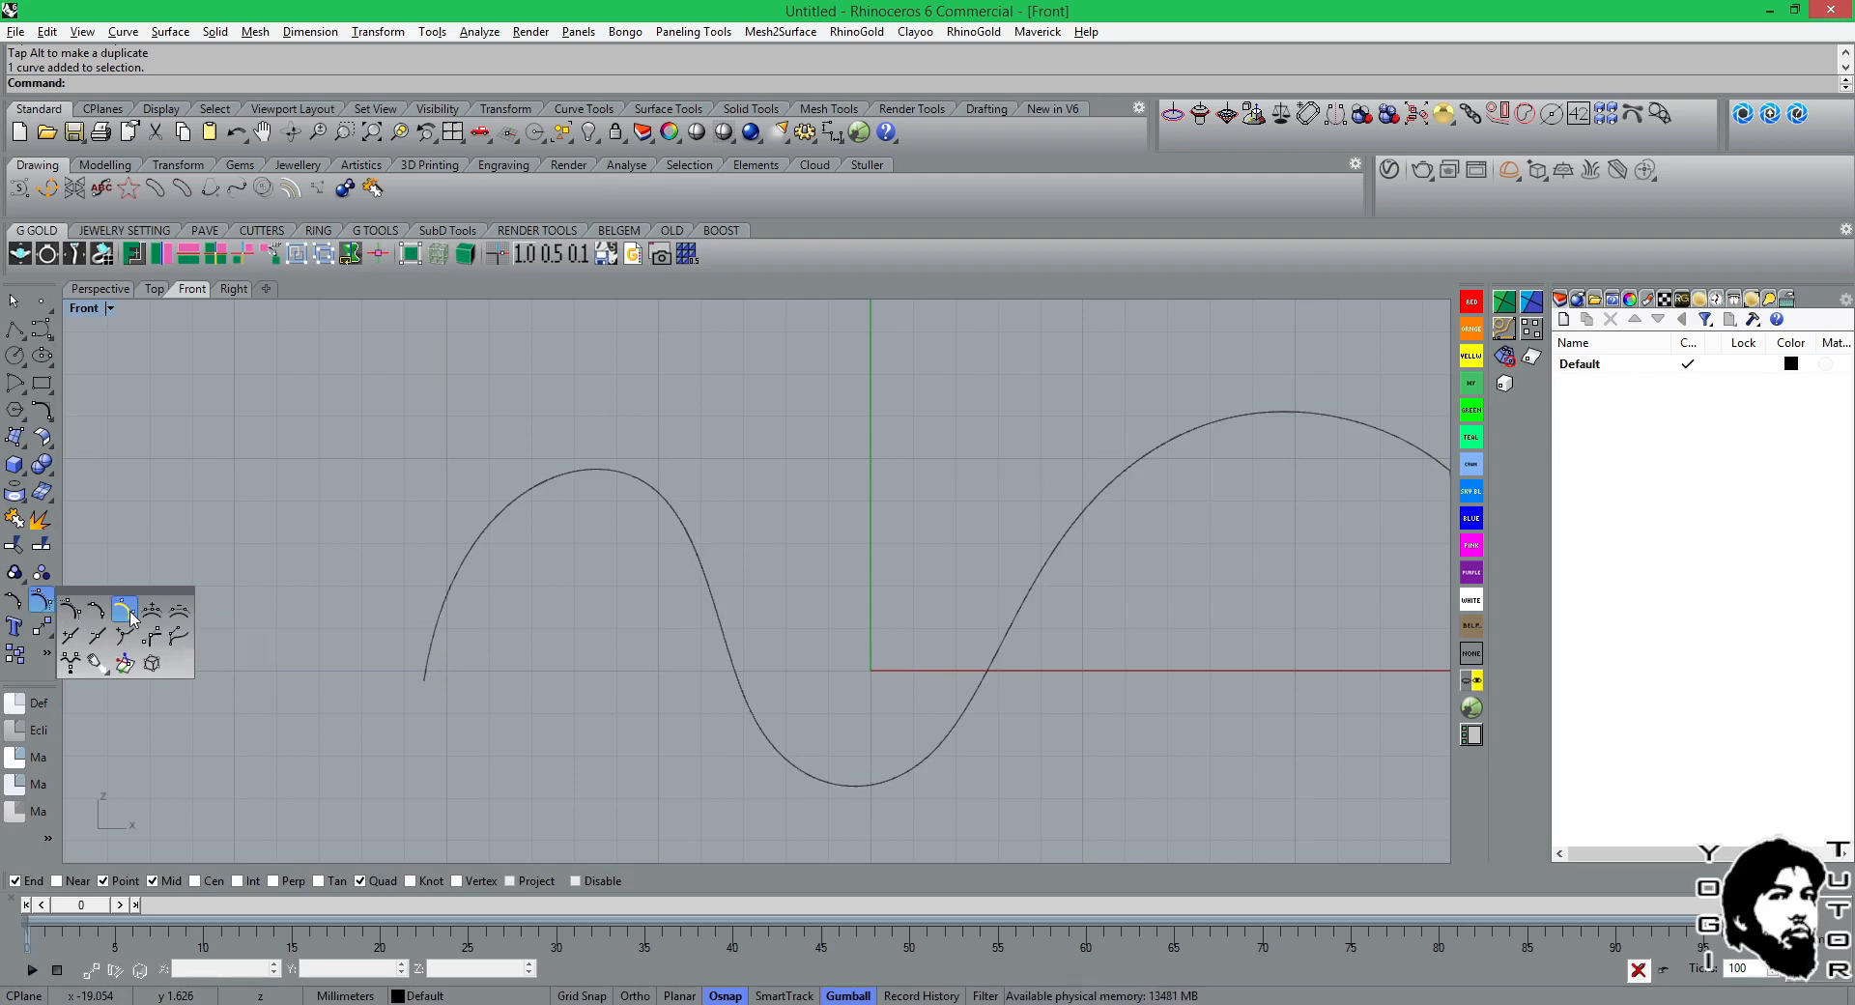
{"action": "left_click", "coordinate": [77, 617]}
{"action": "left_click", "coordinate": [500, 526]}
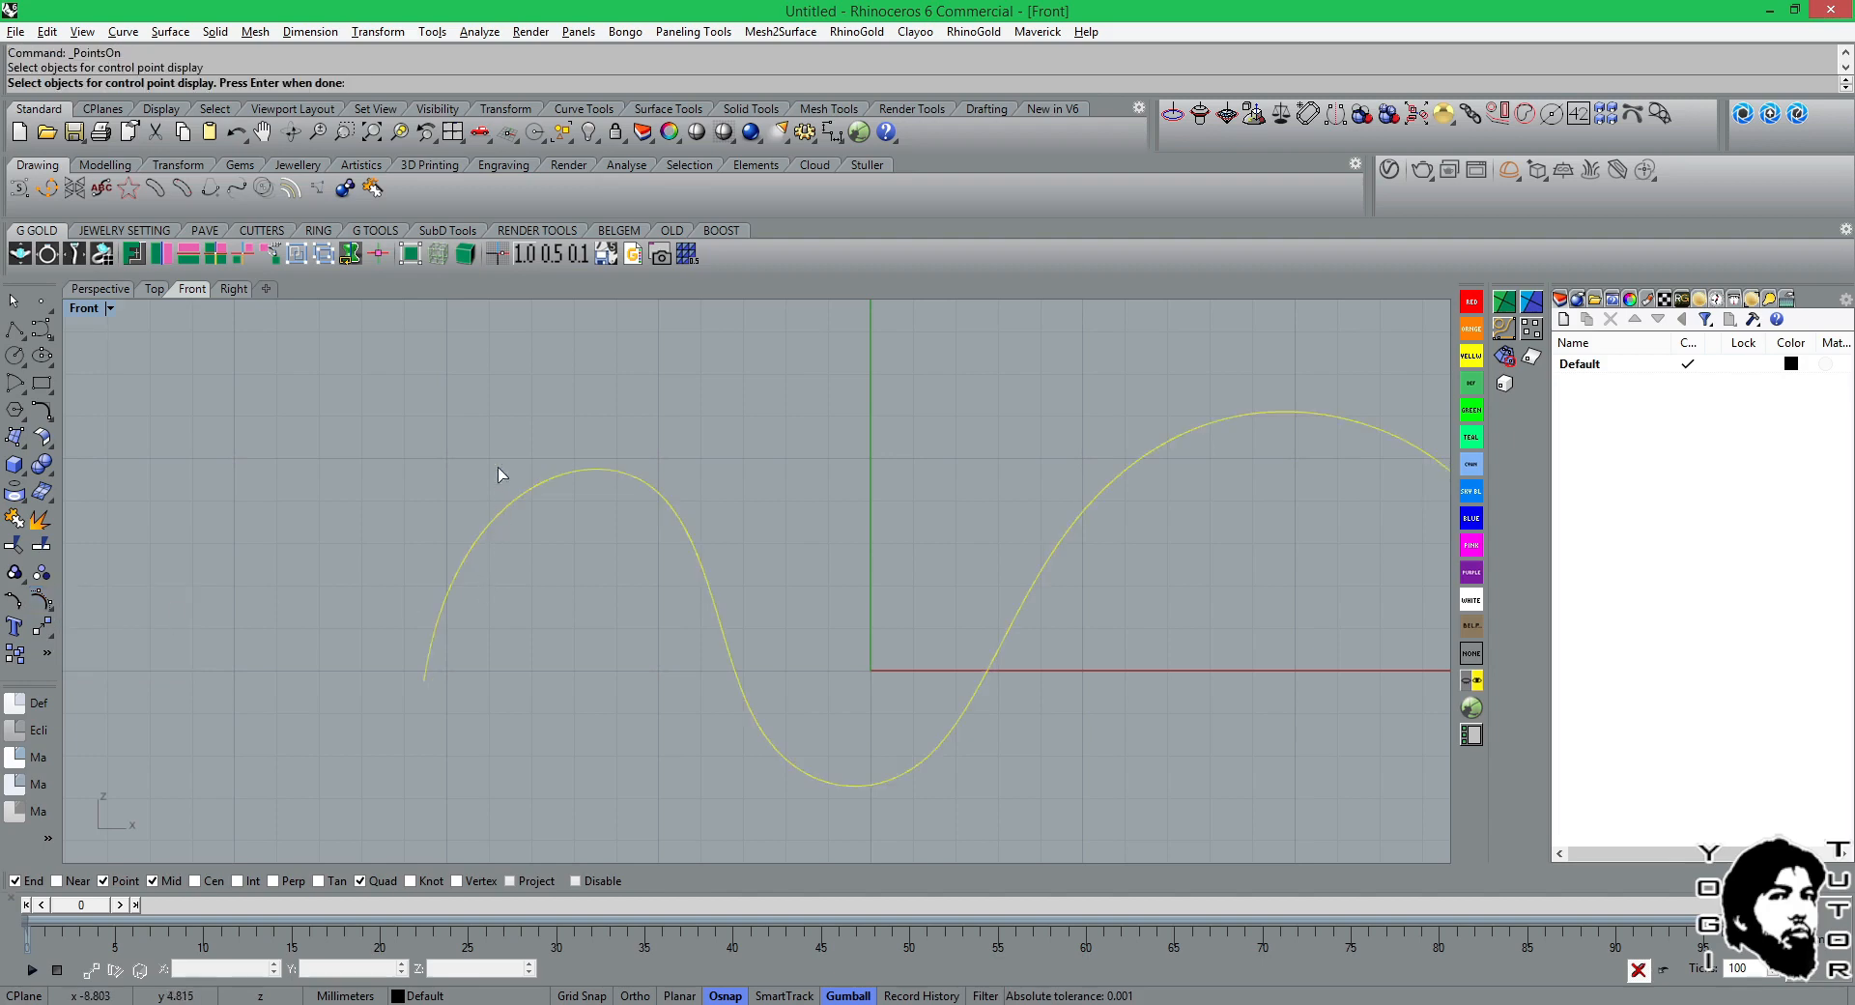
{"action": "key", "text": "Return"}
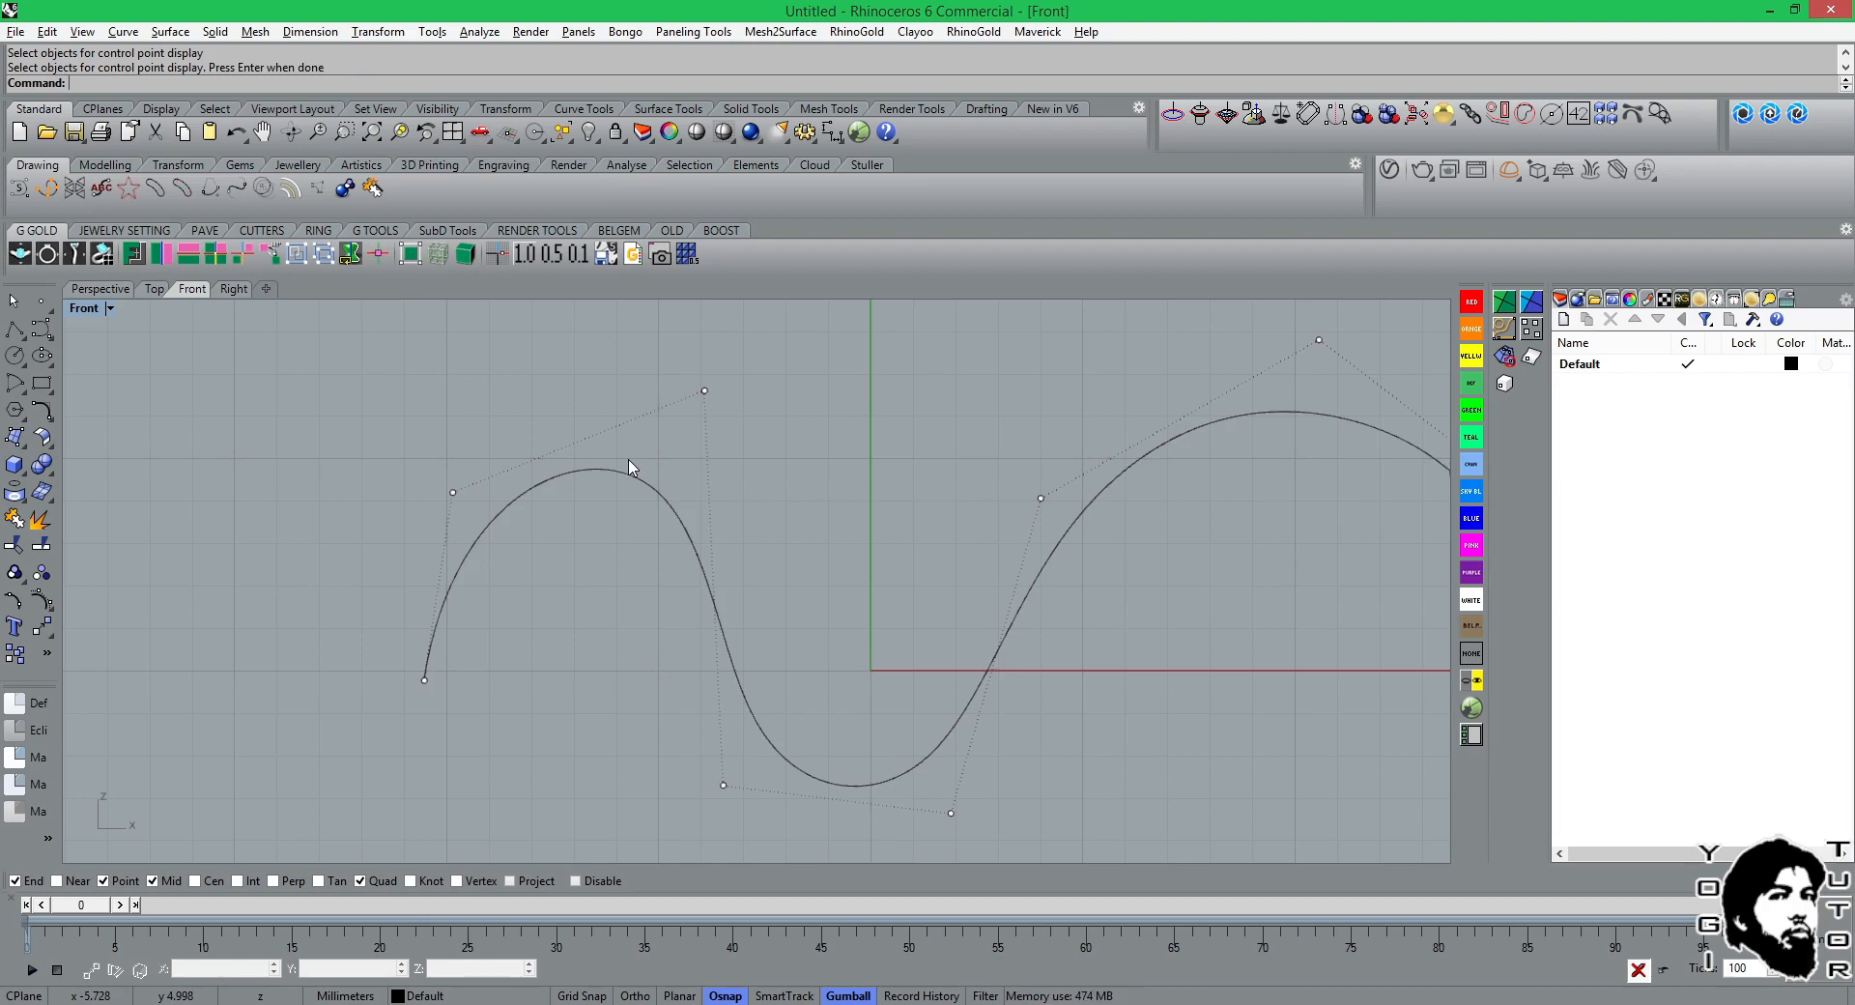
Move the small arch's inner upper control point down and left, and hide the control points.
{"action": "left_click", "coordinate": [704, 391]}
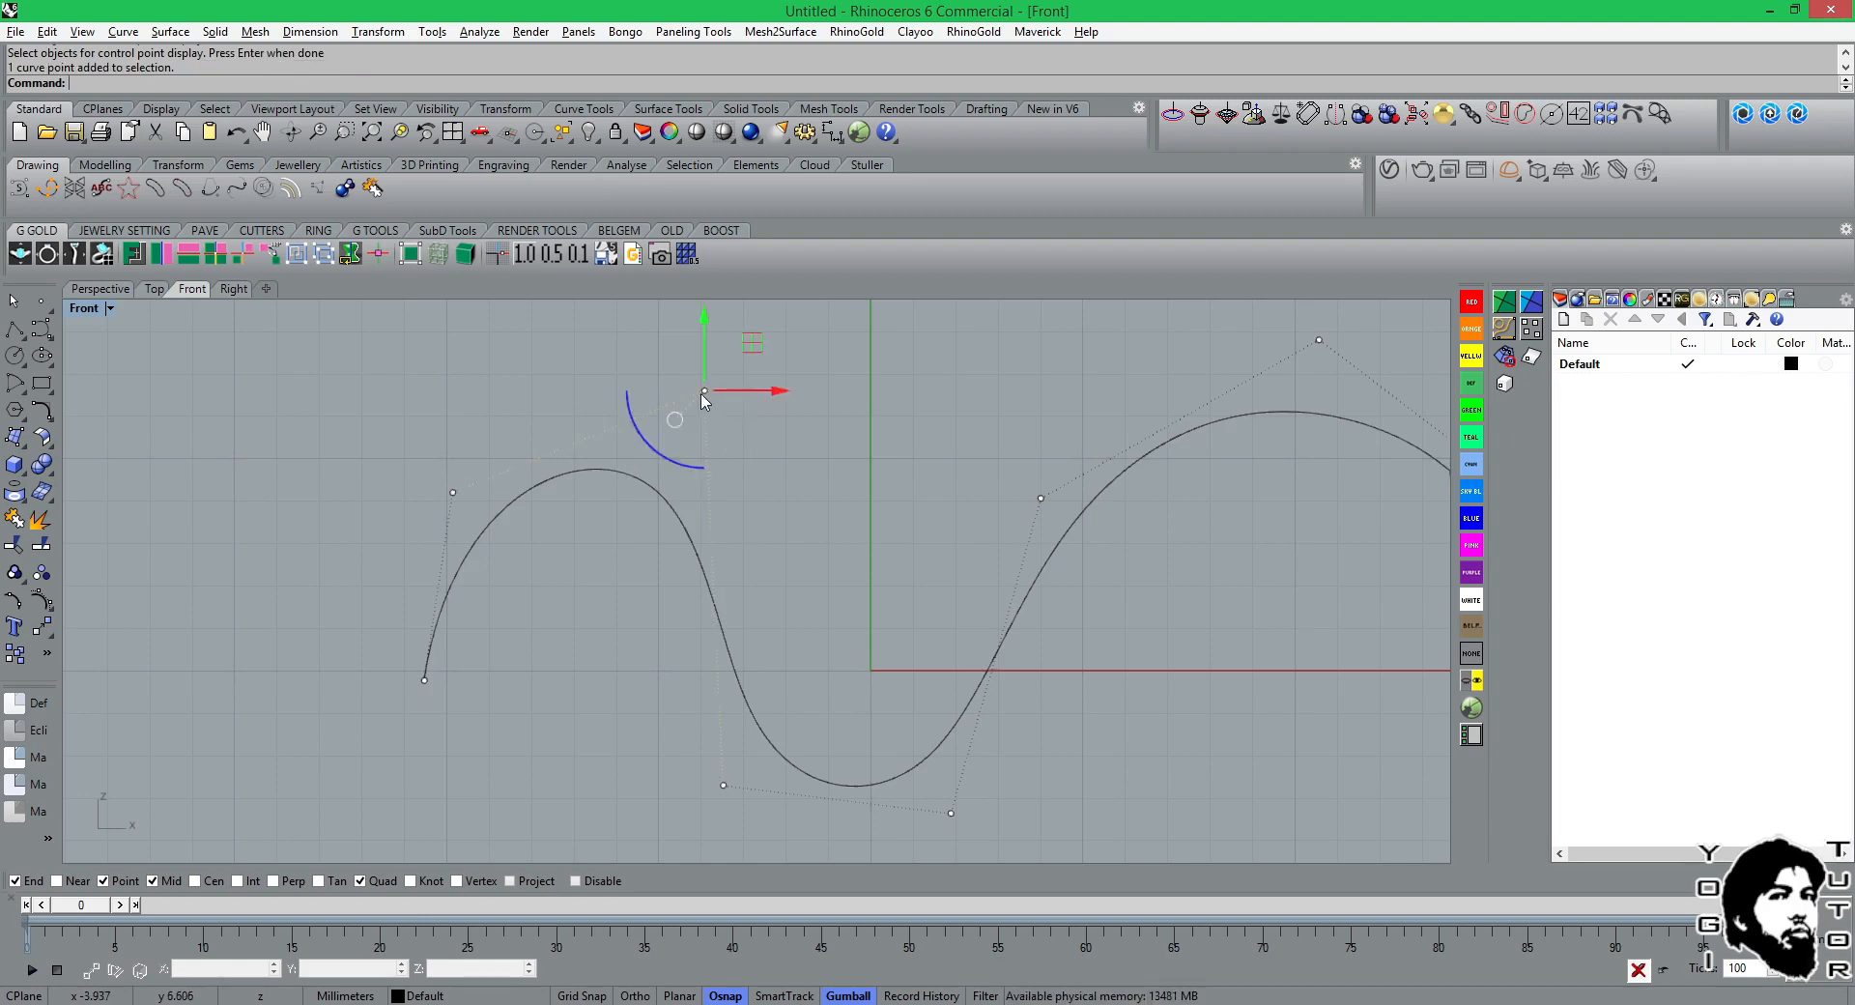
{"action": "left_click_drag", "start_coordinate": [702, 394], "coordinate": [680, 422]}
{"action": "left_click", "coordinate": [563, 586]}
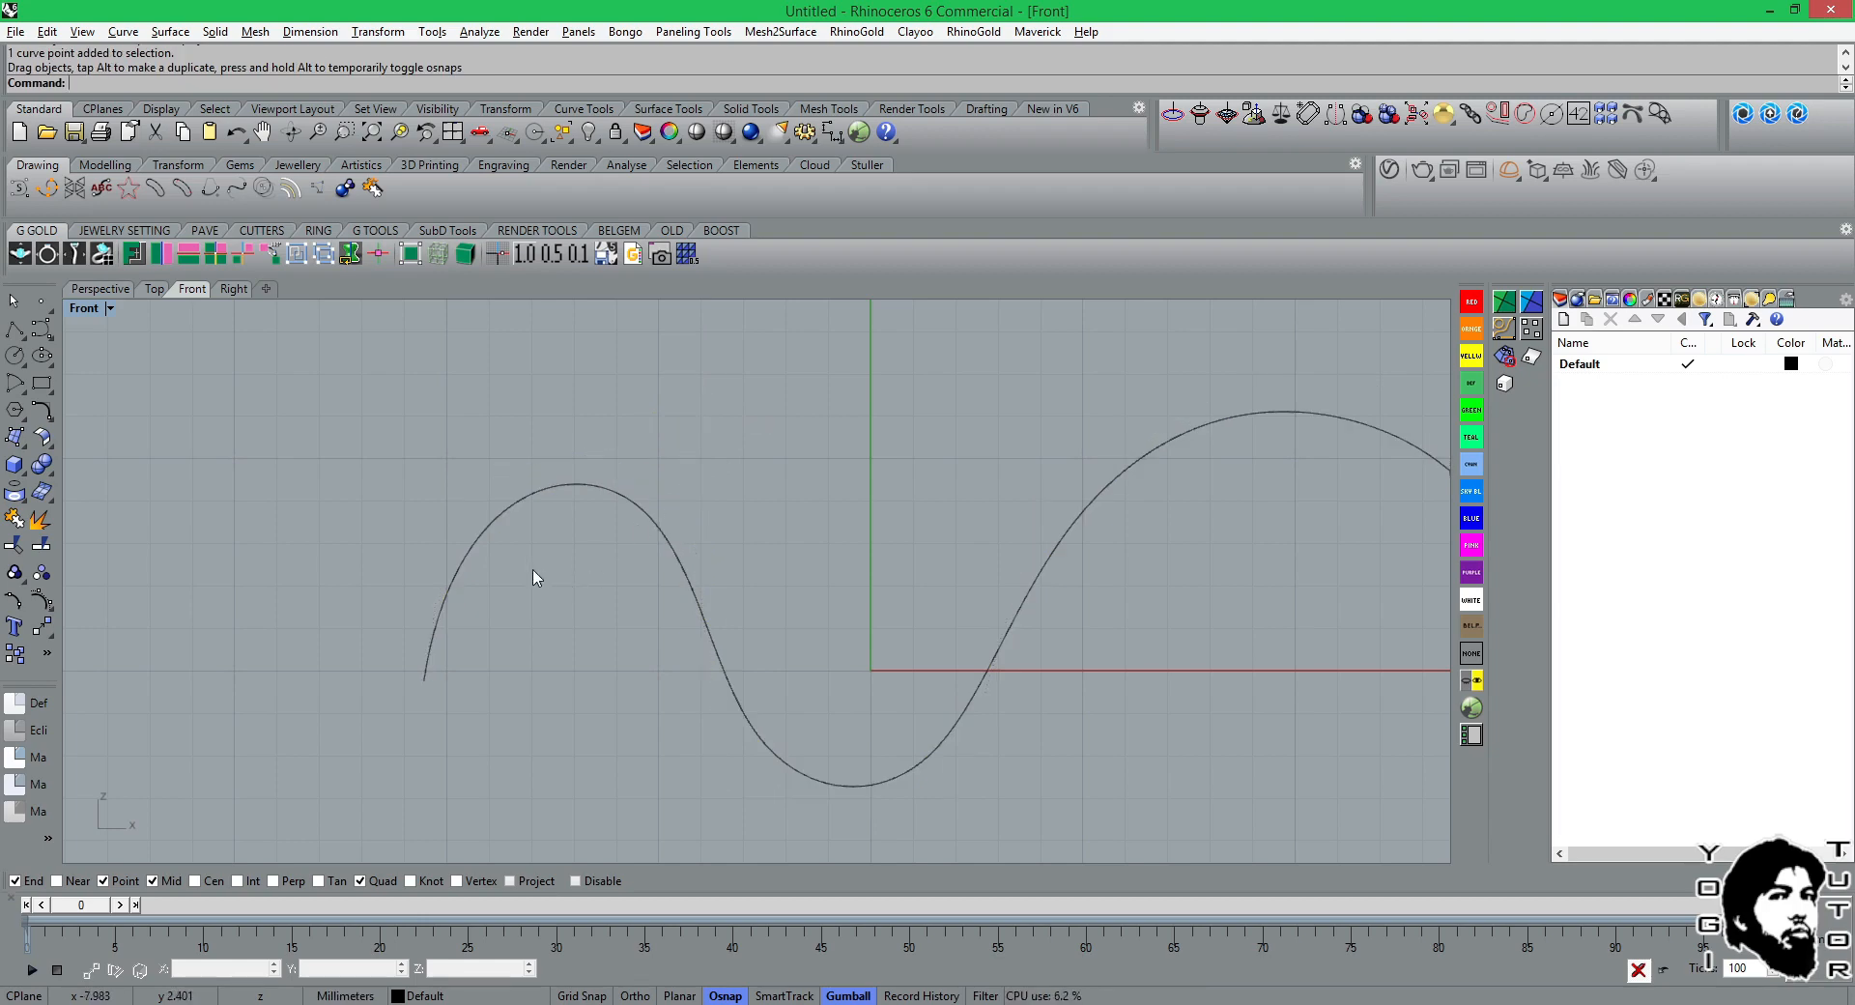
Display the wavy curve's edit points again with the EditPtOn command.
{"action": "left_click", "coordinate": [50, 607]}
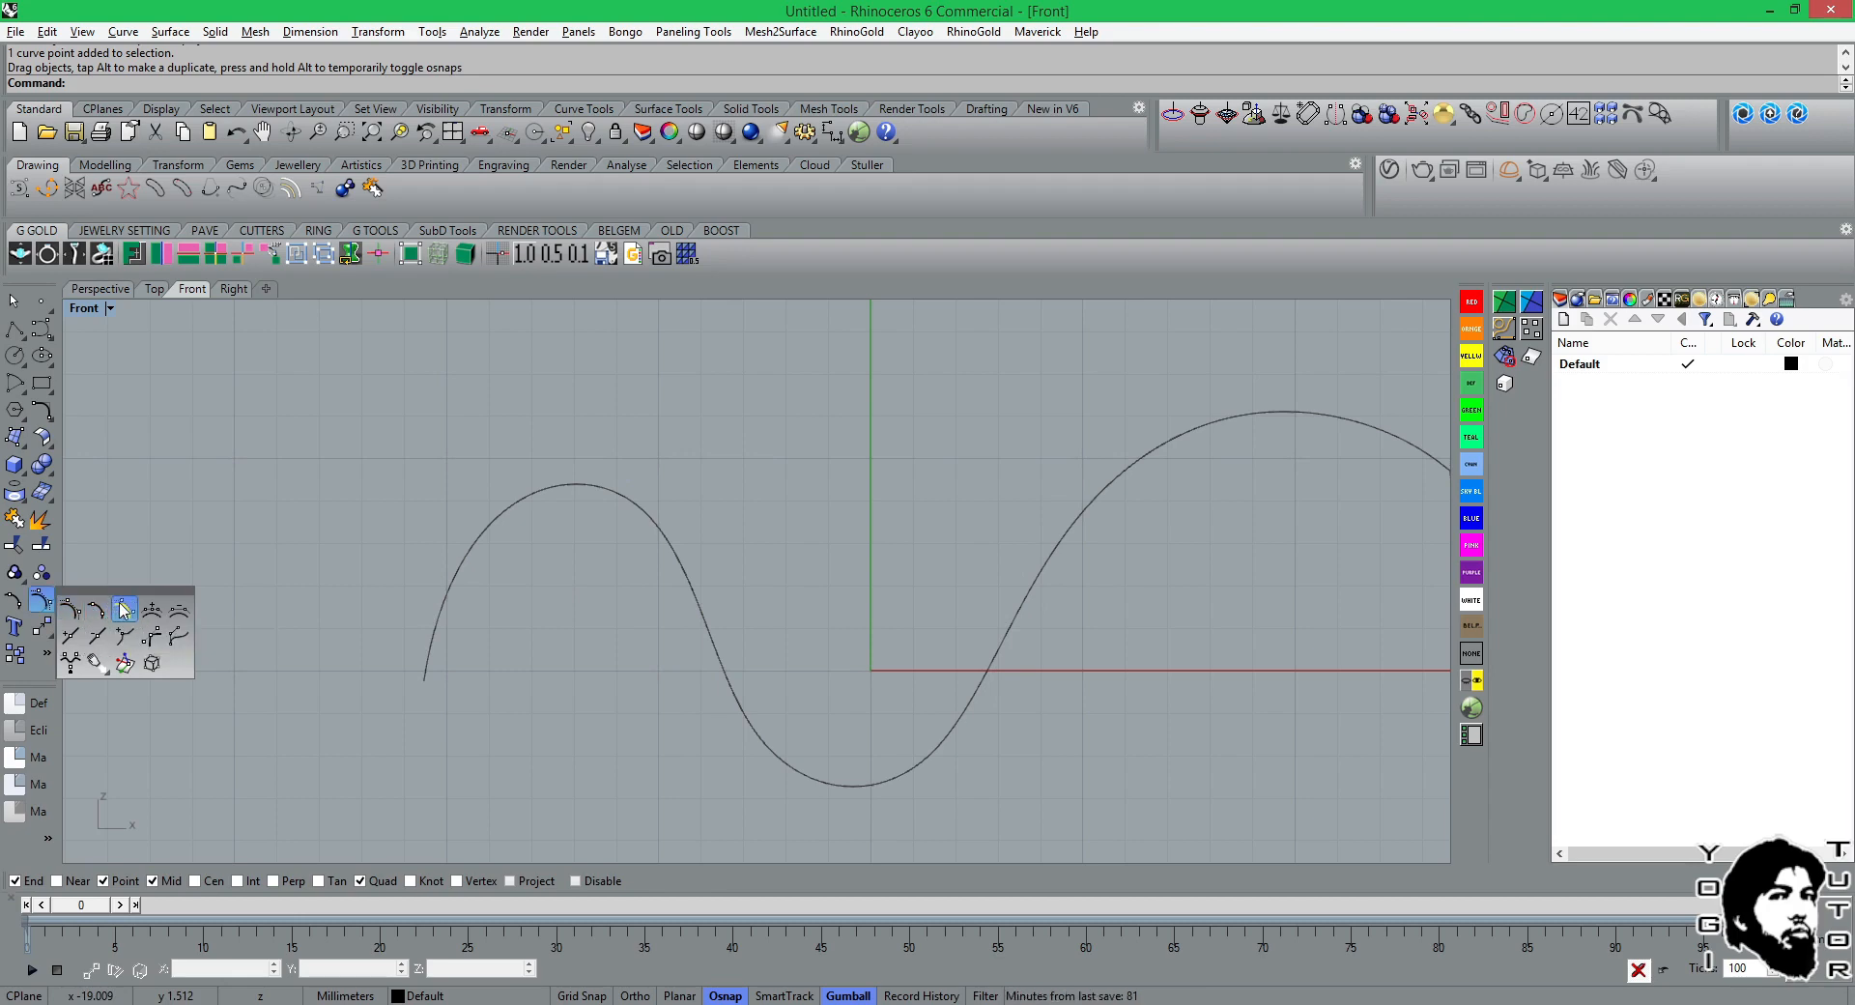
{"action": "left_click", "coordinate": [474, 546]}
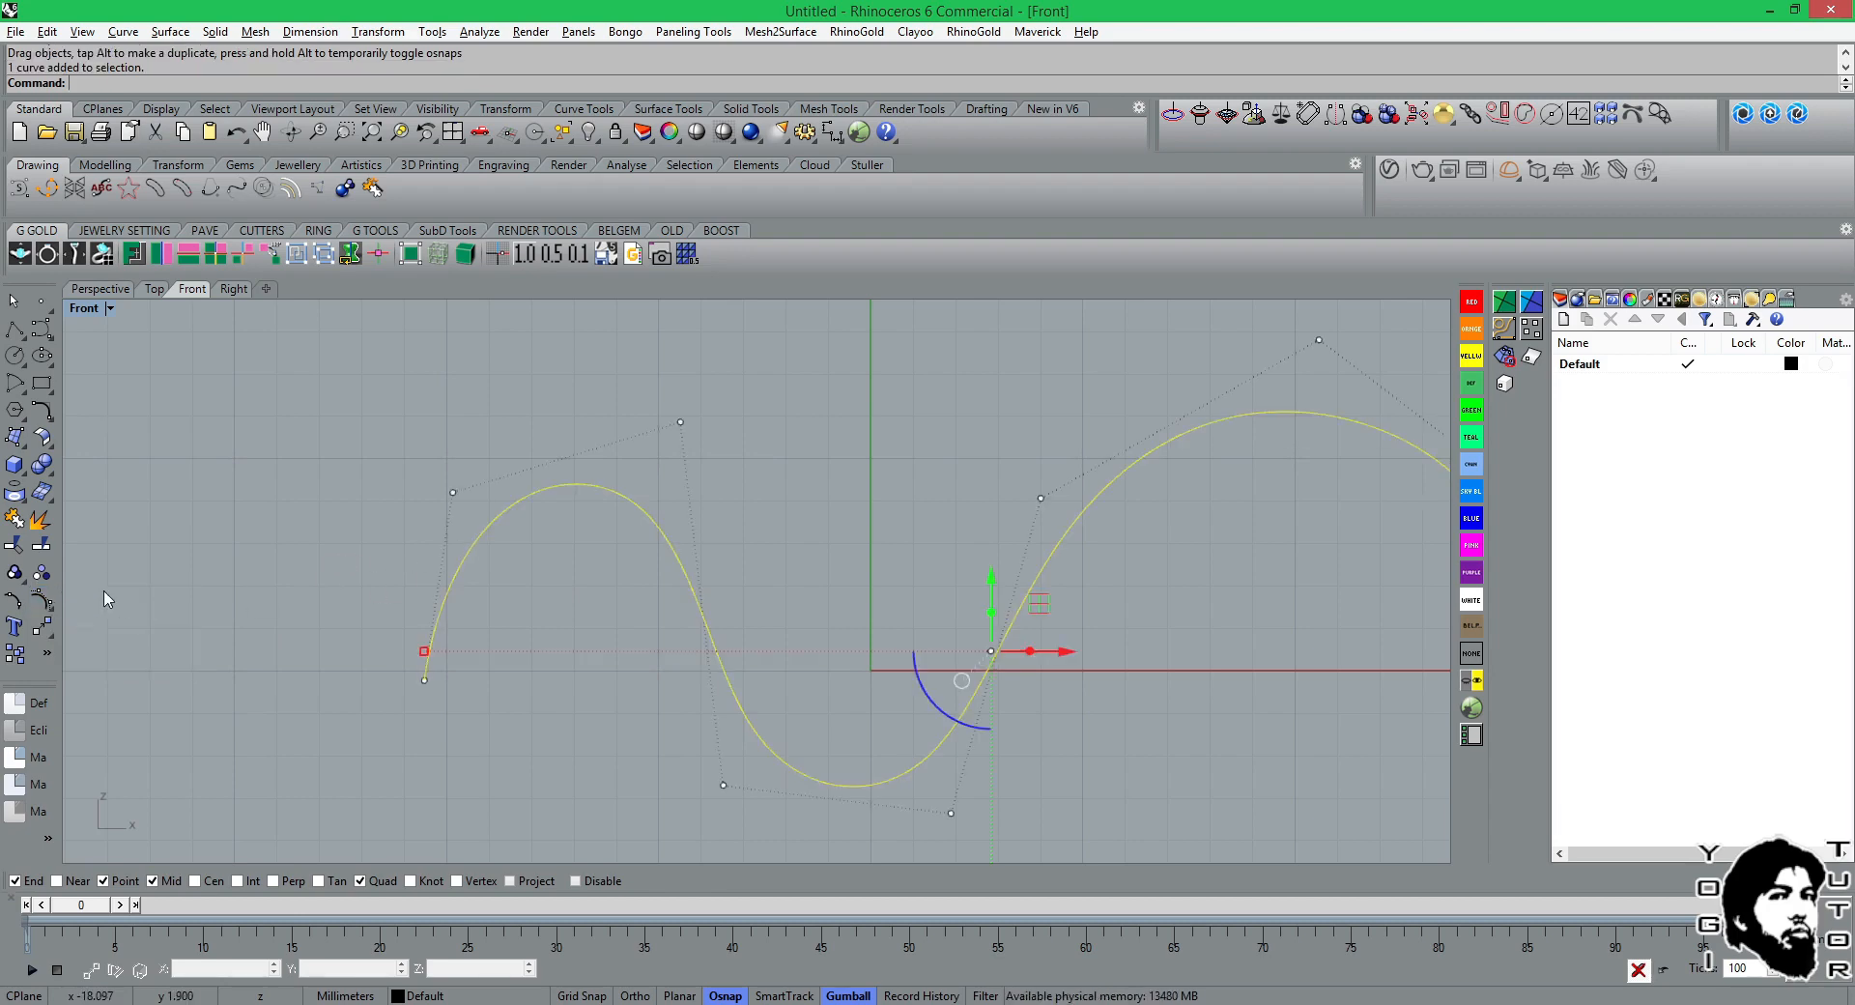
{"action": "key", "text": "Escape"}
{"action": "left_click", "coordinate": [48, 605]}
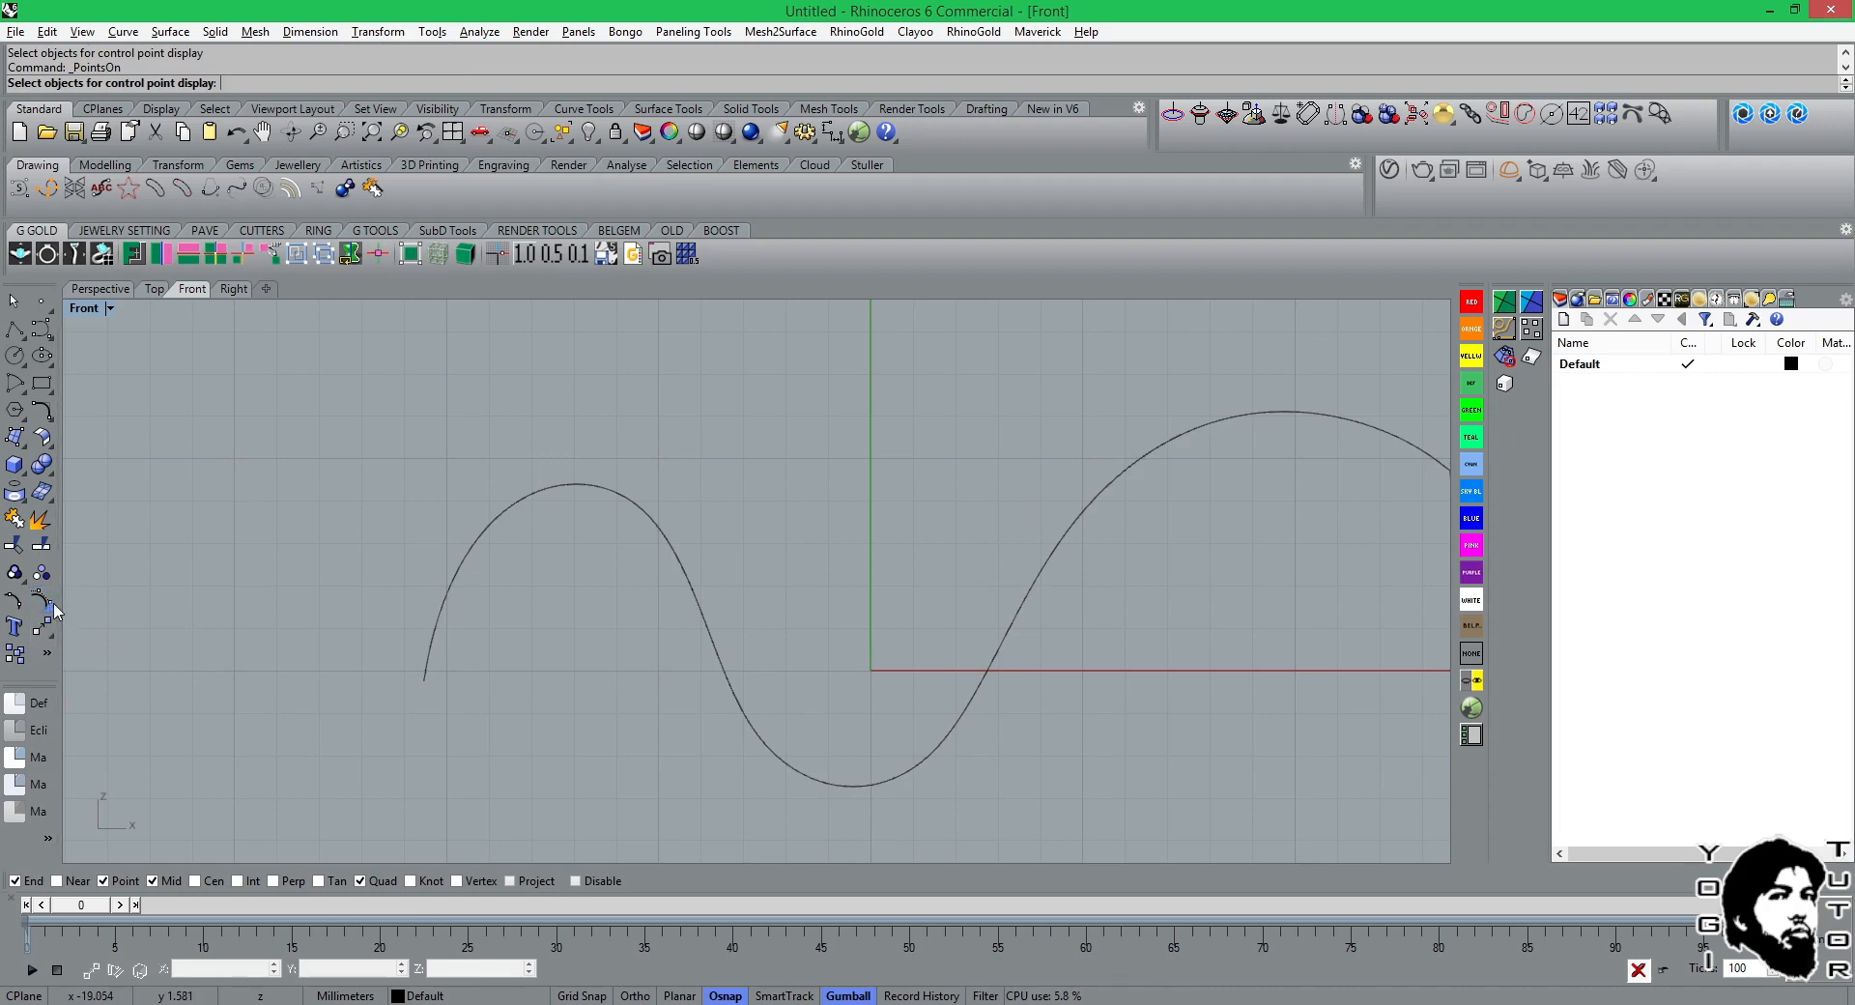
{"action": "left_click", "coordinate": [52, 608]}
{"action": "left_click", "coordinate": [95, 610]}
{"action": "left_click", "coordinate": [489, 530]}
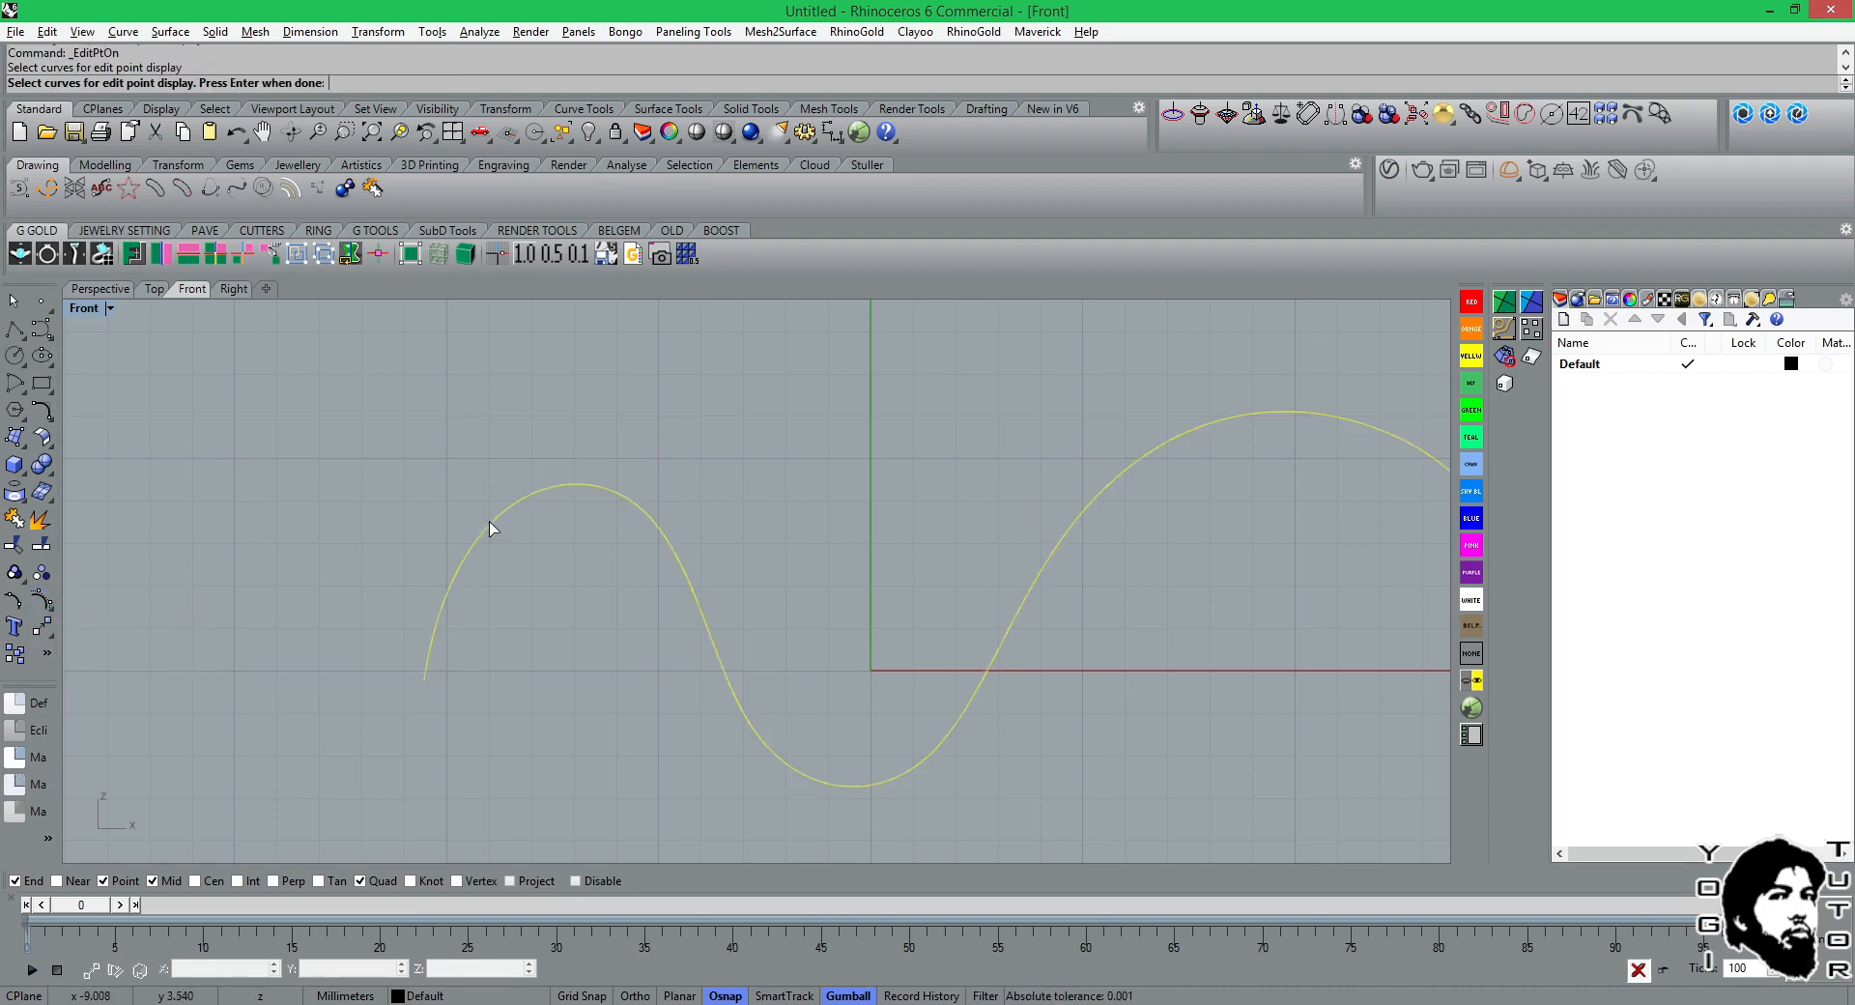
{"action": "key", "text": "Return"}
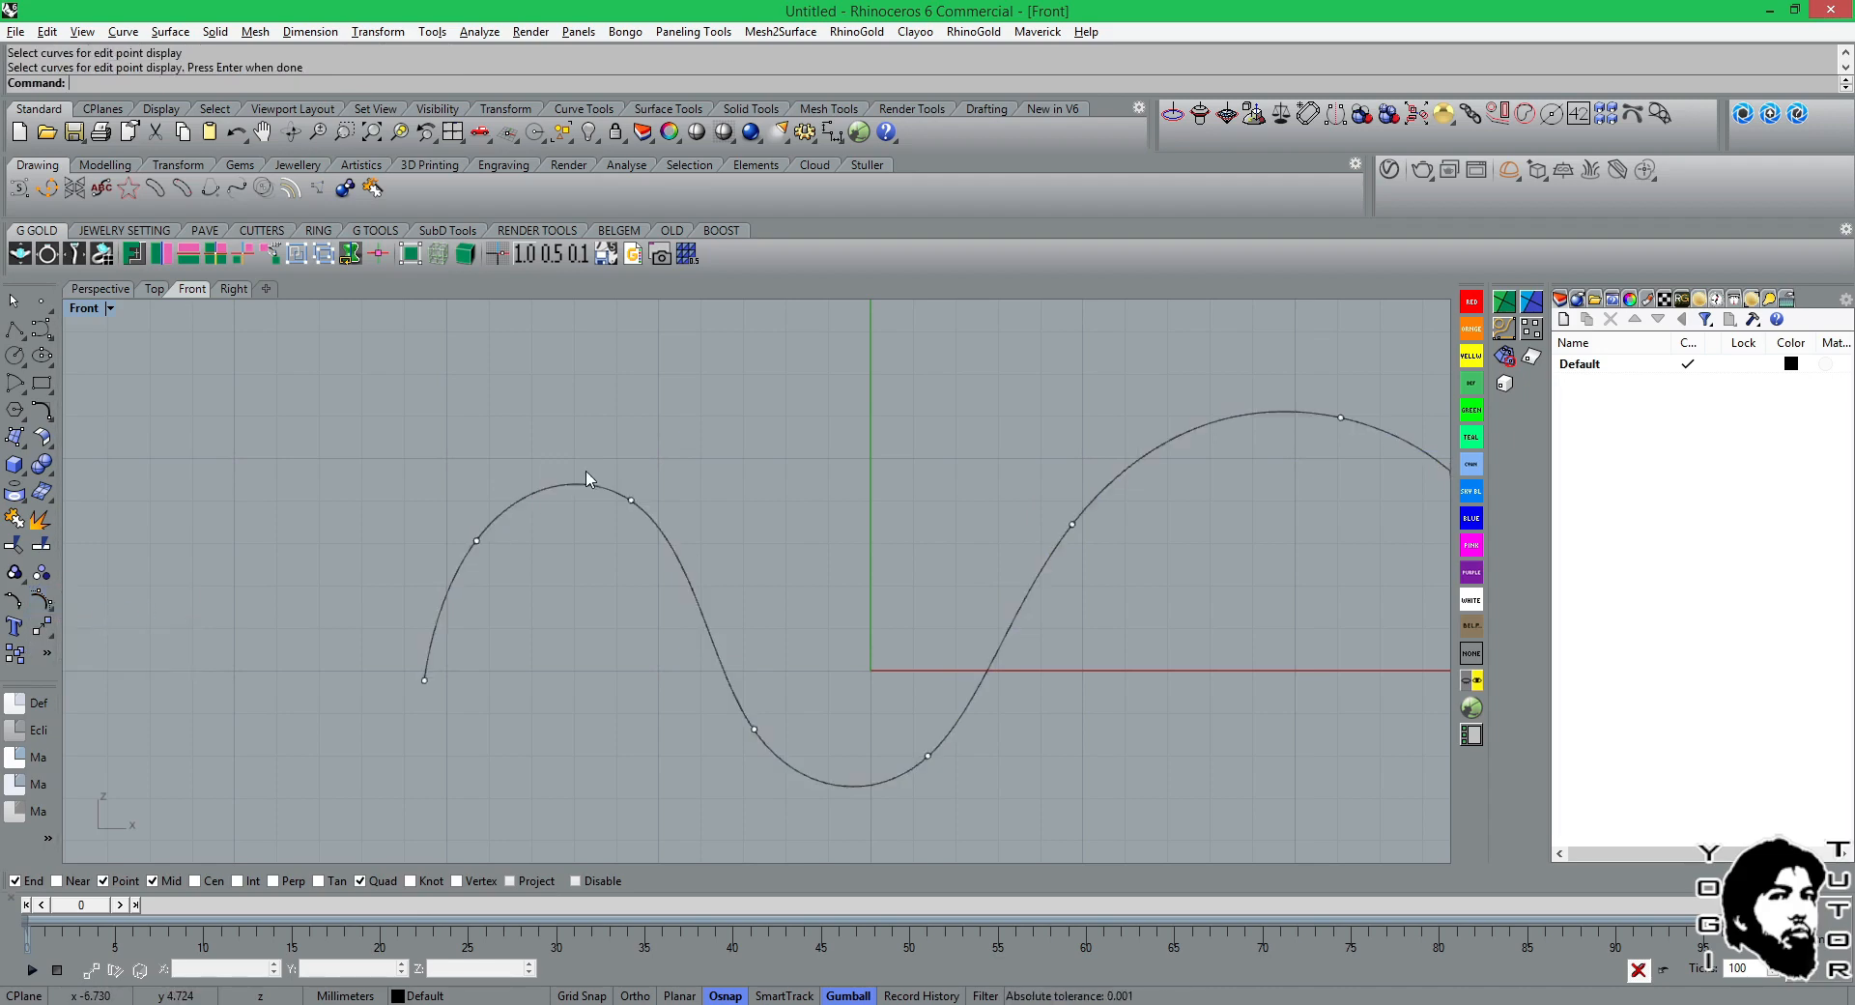
Move the whole wavy curve slightly left and up.
{"action": "left_click", "coordinate": [754, 735]}
{"action": "left_click_drag", "start_coordinate": [737, 733], "coordinate": [710, 720]}
{"action": "left_click", "coordinate": [1067, 558]}
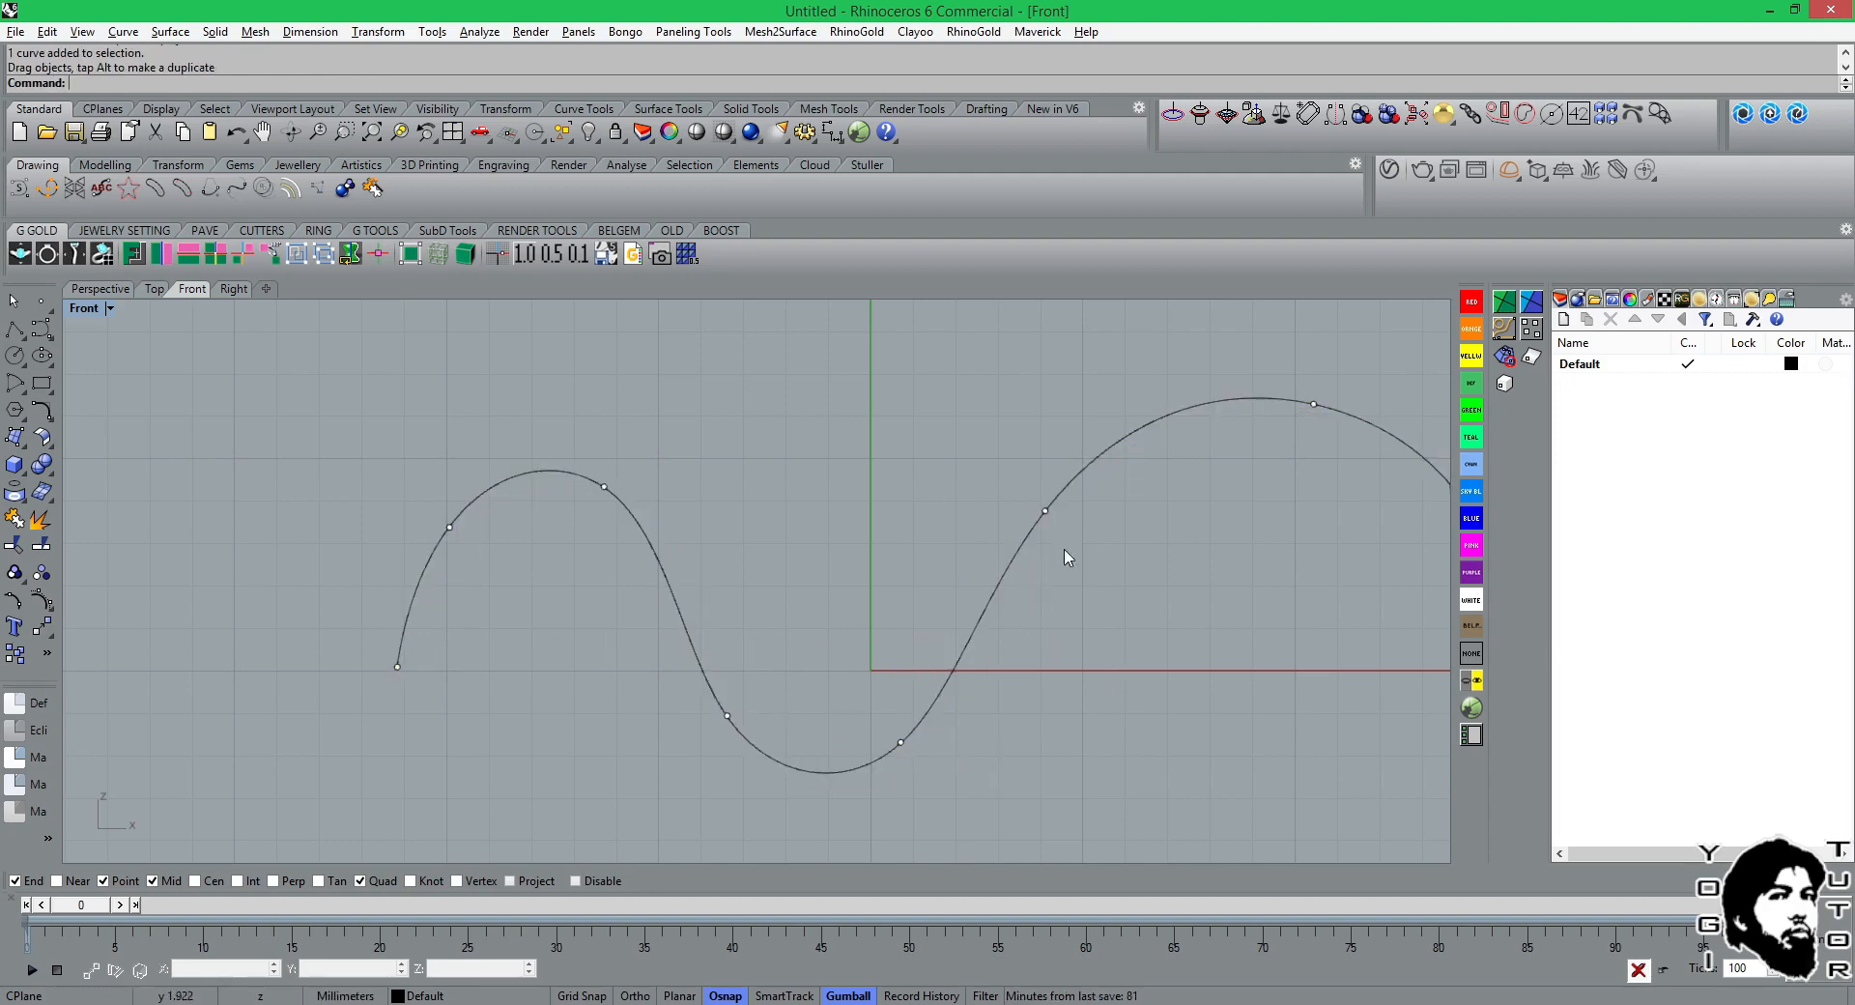
Reshape the large arch by moving its inner shoulder edit point left and slightly up, and its peak edit point left and up.
{"action": "left_click", "coordinate": [1046, 510]}
{"action": "left_click_drag", "start_coordinate": [1045, 510], "coordinate": [1014, 503]}
{"action": "right_click_drag", "start_coordinate": [1234, 467], "coordinate": [1027, 476]}
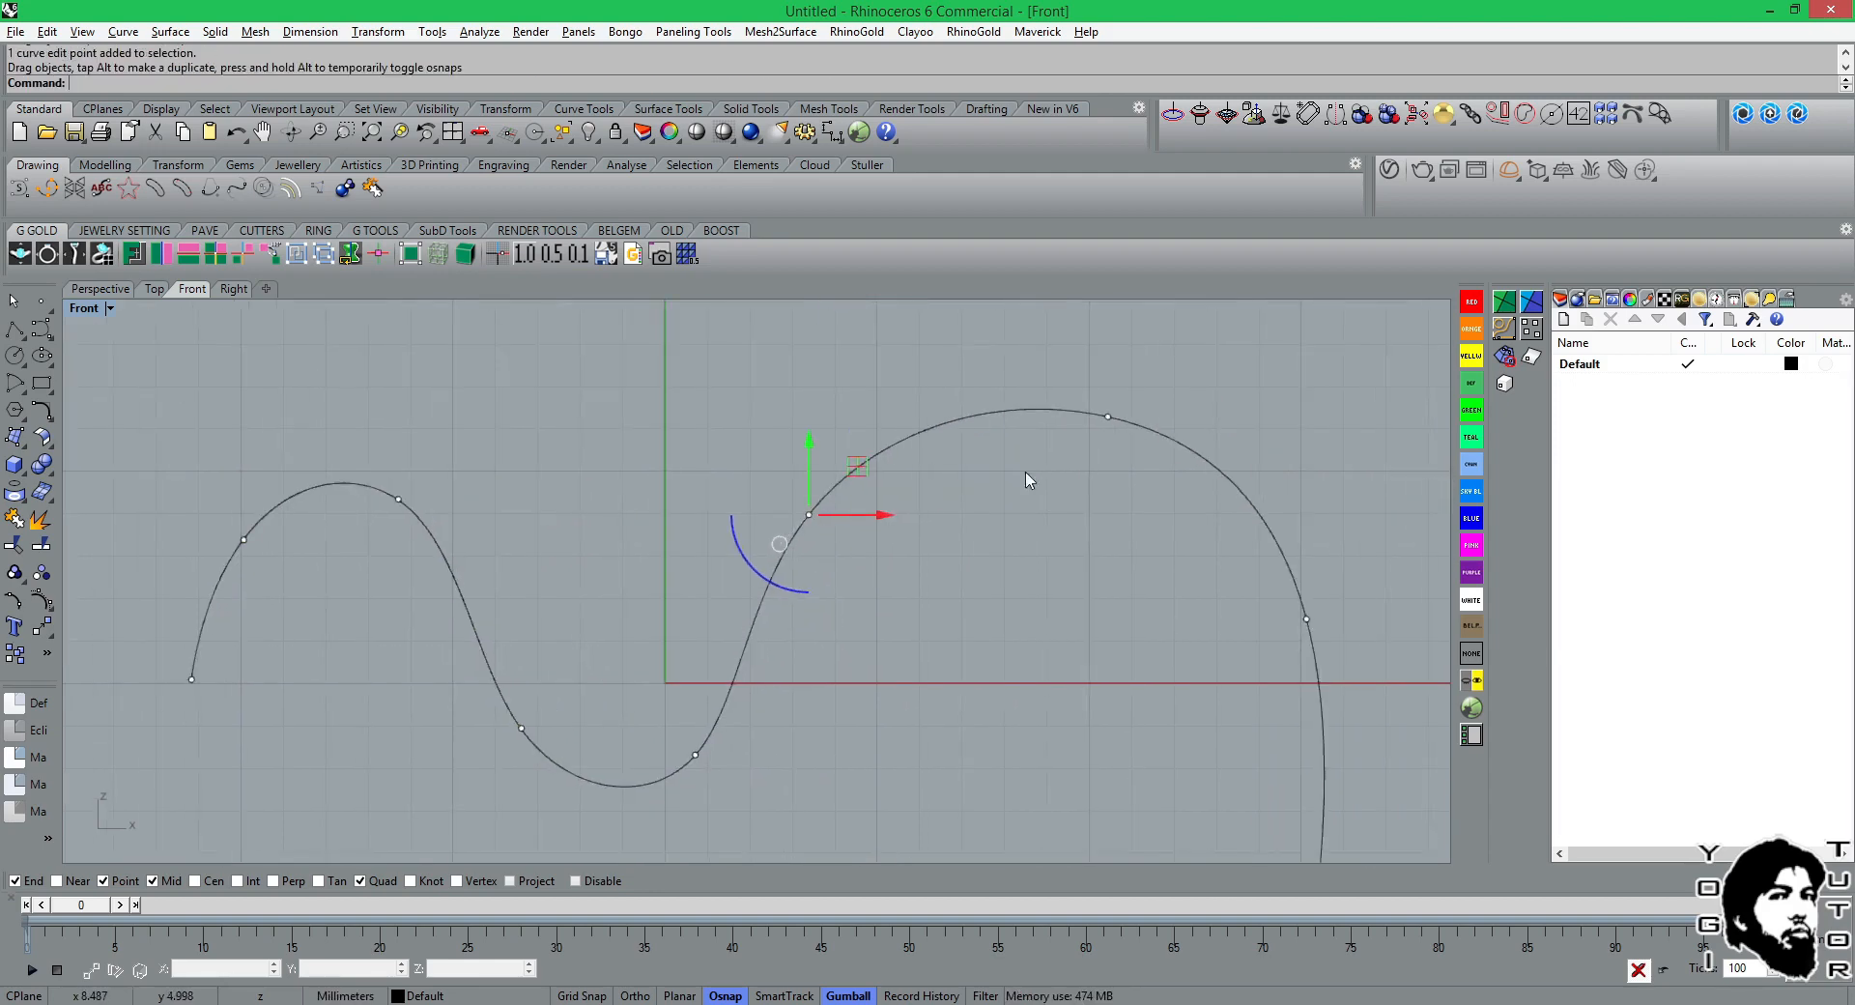
{"action": "left_click", "coordinate": [1107, 418]}
{"action": "left_click_drag", "start_coordinate": [1107, 419], "coordinate": [1091, 397]}
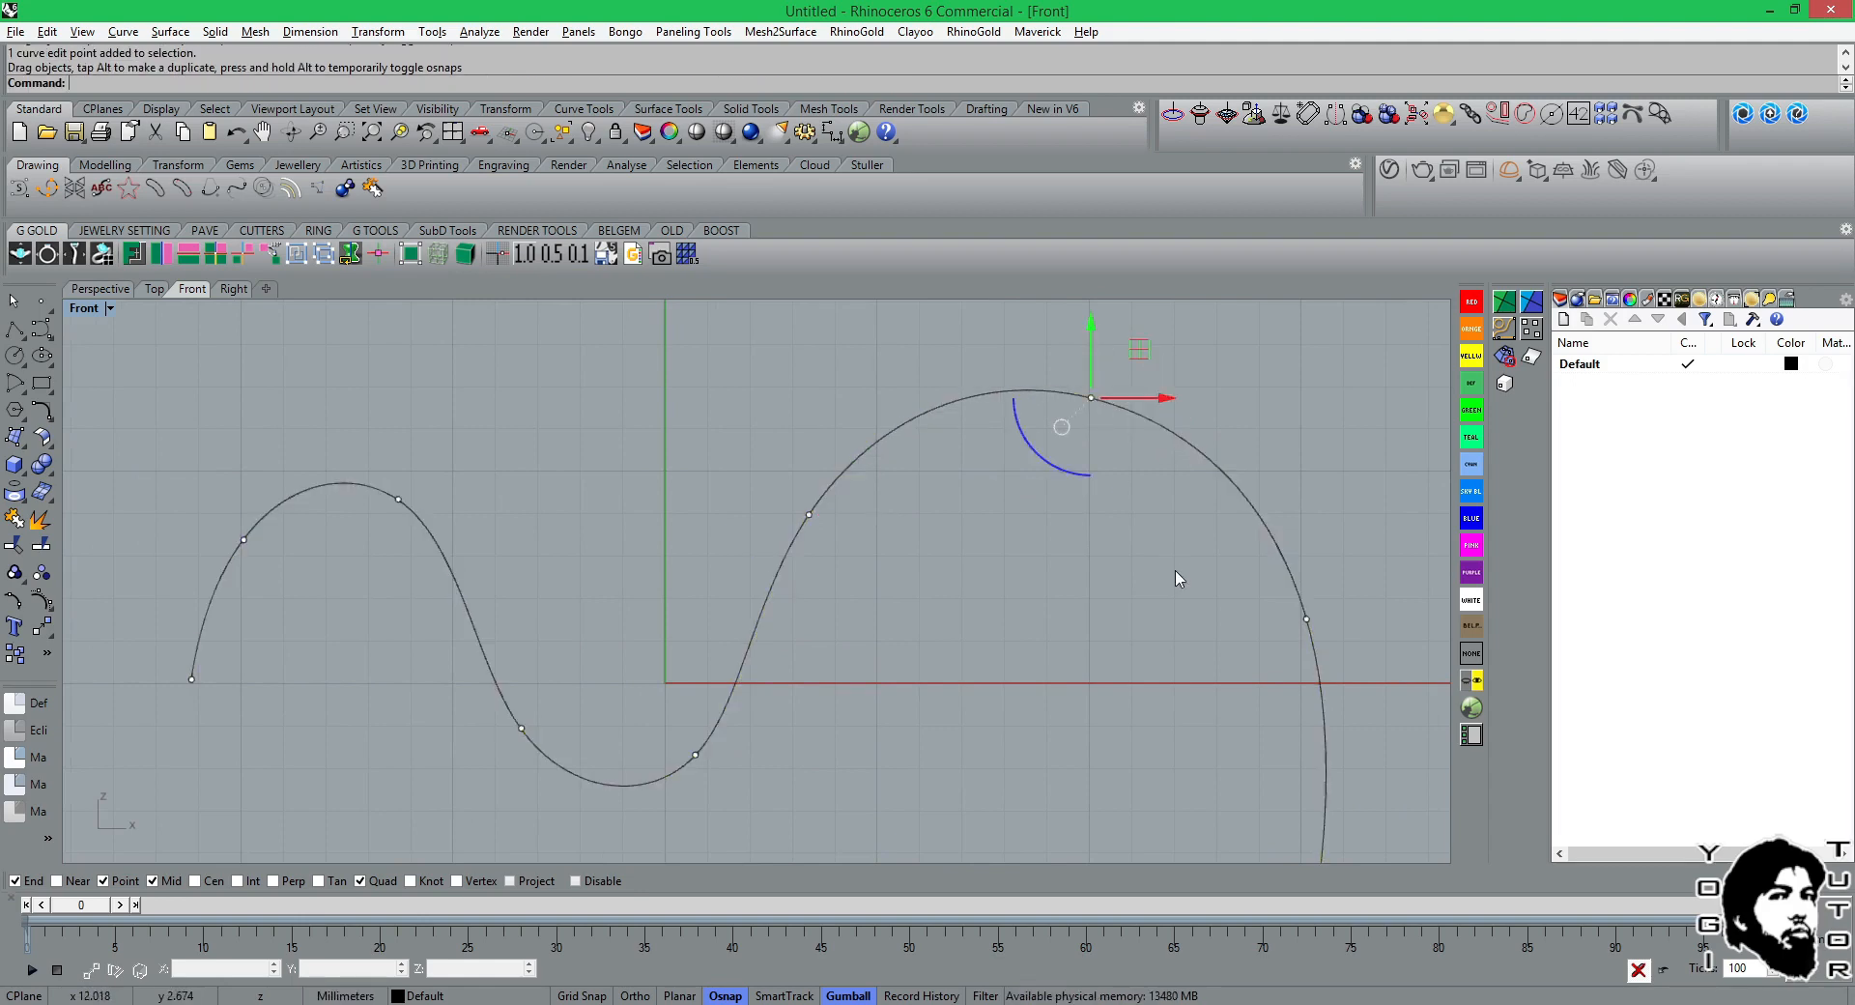
Move the edit point at the bottom of the small arch's descending side left and slightly up.
{"action": "scroll", "coordinate": [1175, 571], "scroll_direction": "down", "scroll_amount": 4}
{"action": "right_click_drag", "start_coordinate": [1154, 603], "coordinate": [1111, 582]}
{"action": "scroll", "coordinate": [700, 559], "scroll_direction": "up", "scroll_amount": 4}
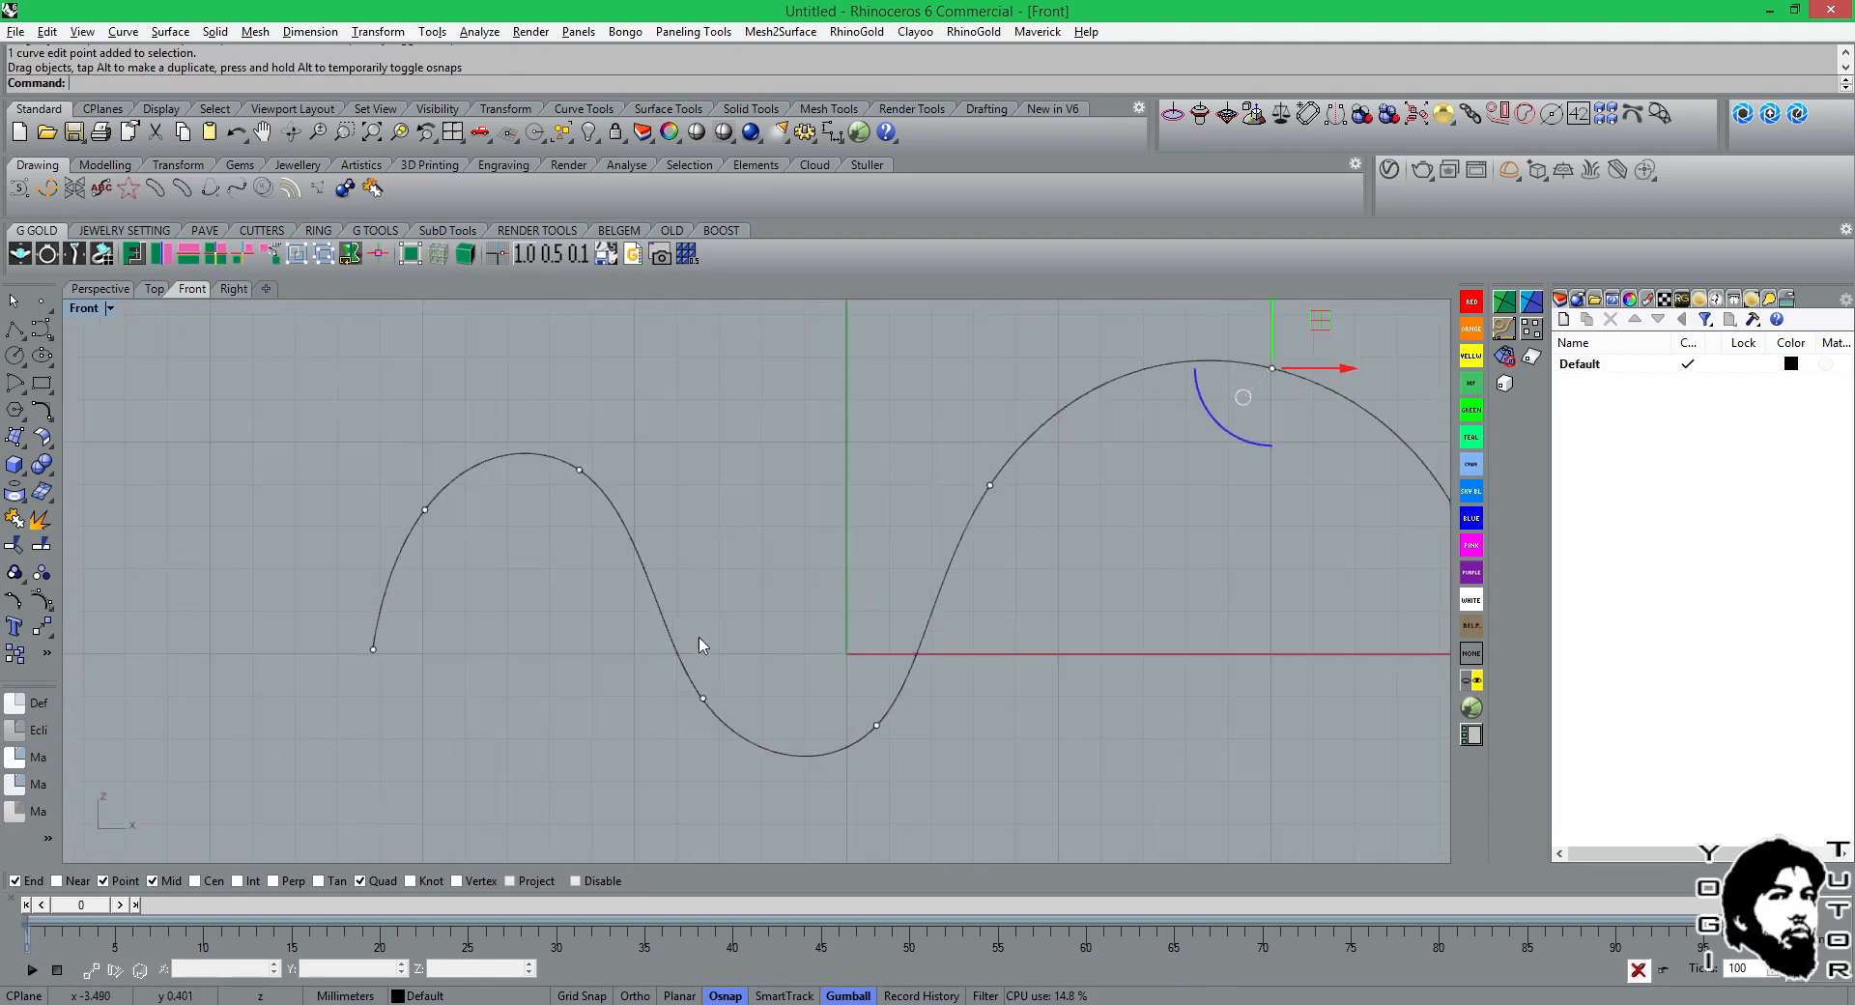
{"action": "left_click", "coordinate": [700, 703]}
{"action": "left_click_drag", "start_coordinate": [700, 704], "coordinate": [686, 695]}
{"action": "left_click", "coordinate": [169, 633]}
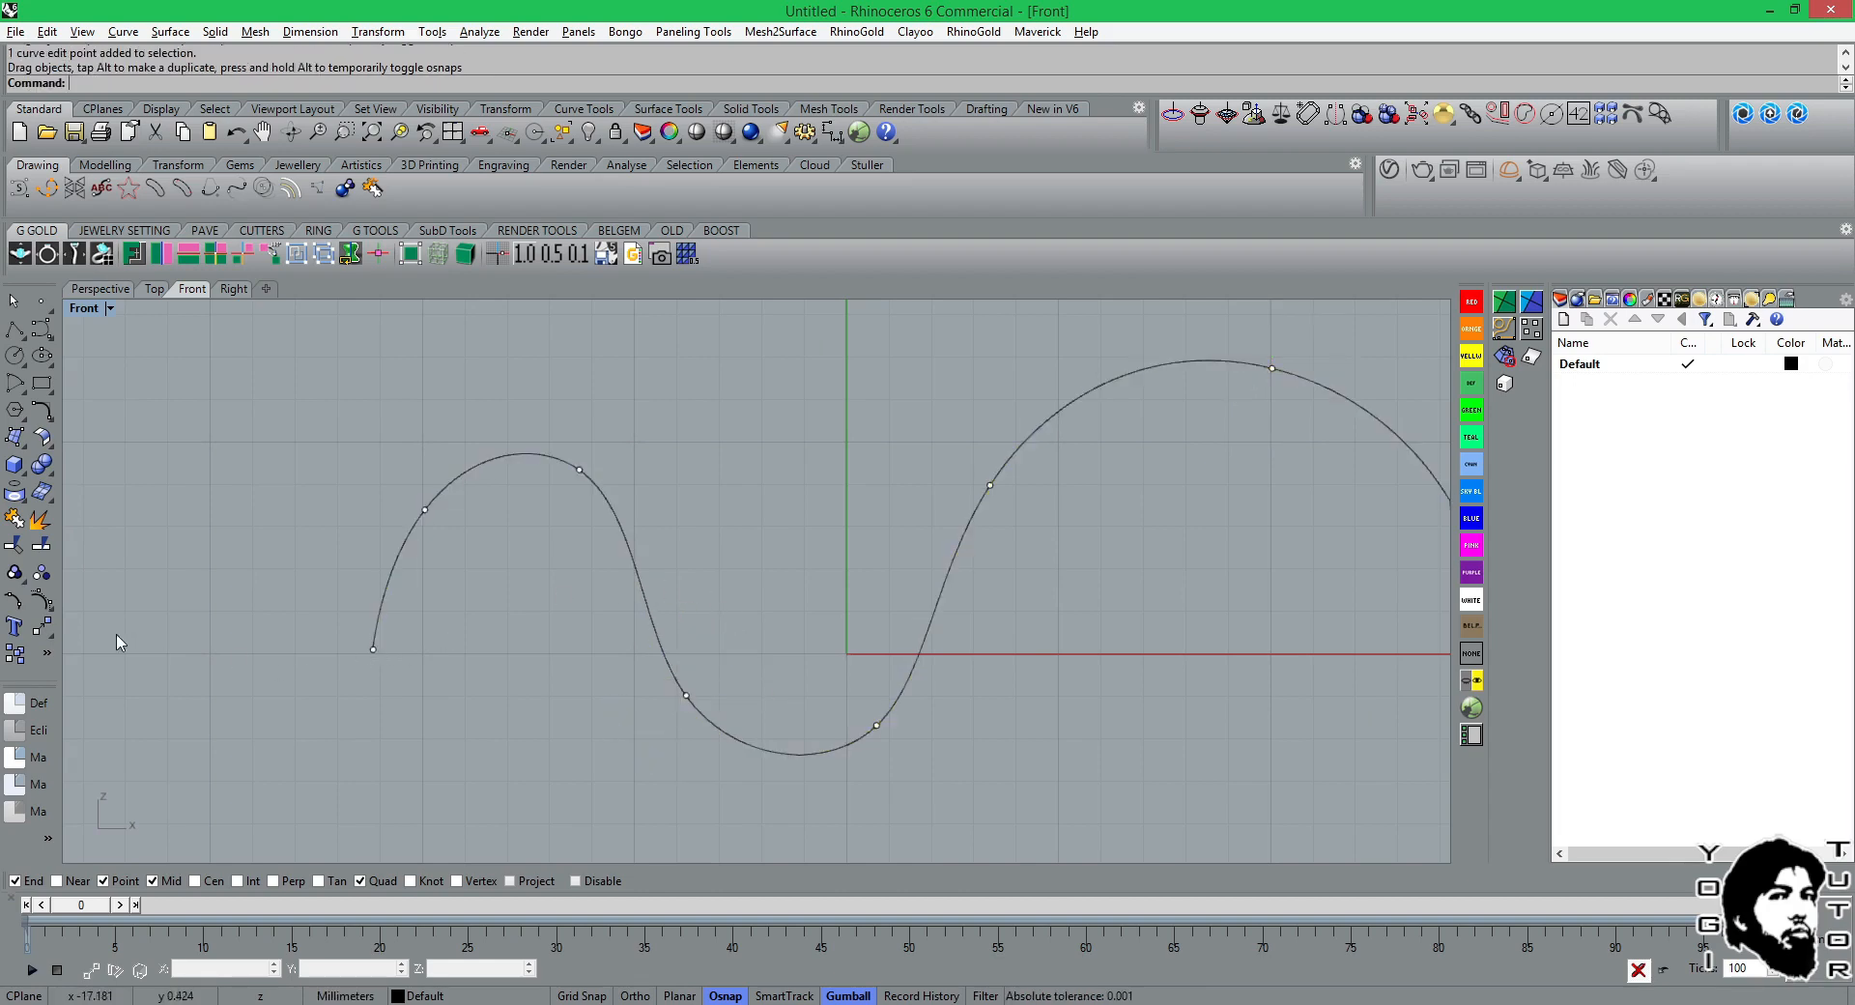
Turn off the wavy curve's edit points with the PtOffSelected command.
{"action": "left_click", "coordinate": [54, 603]}
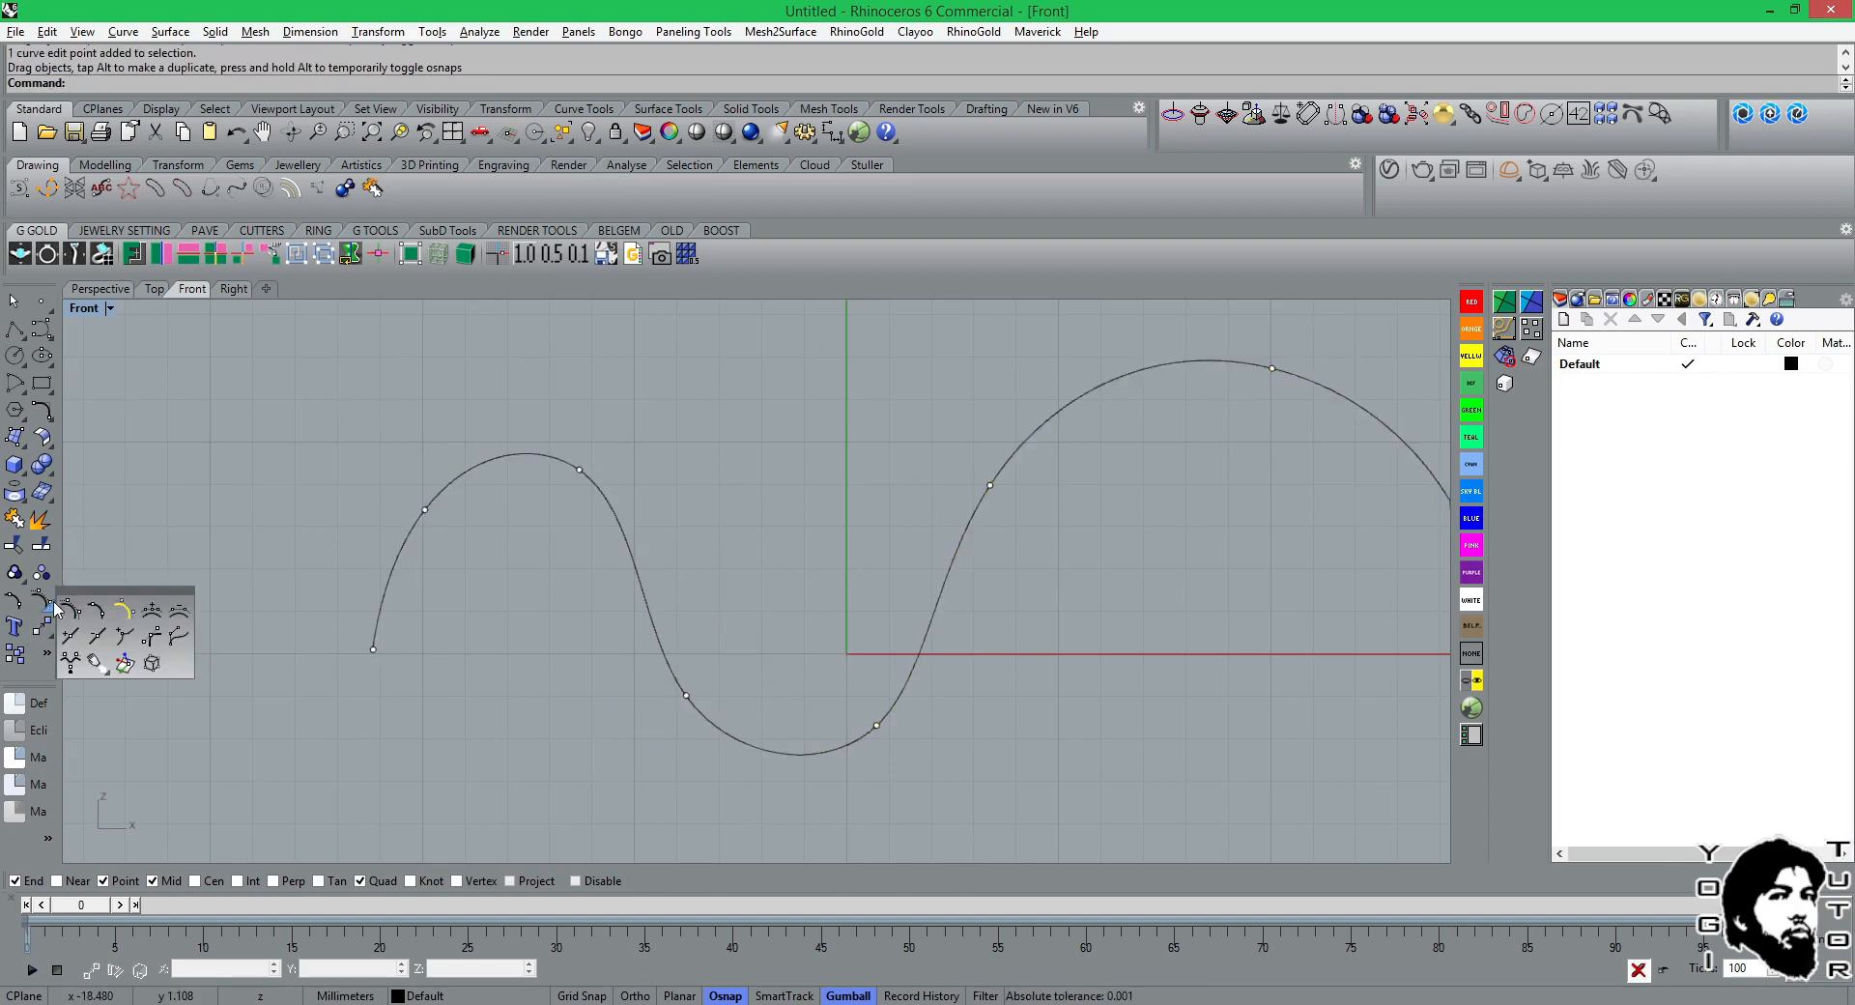
{"action": "left_click", "coordinate": [124, 610]}
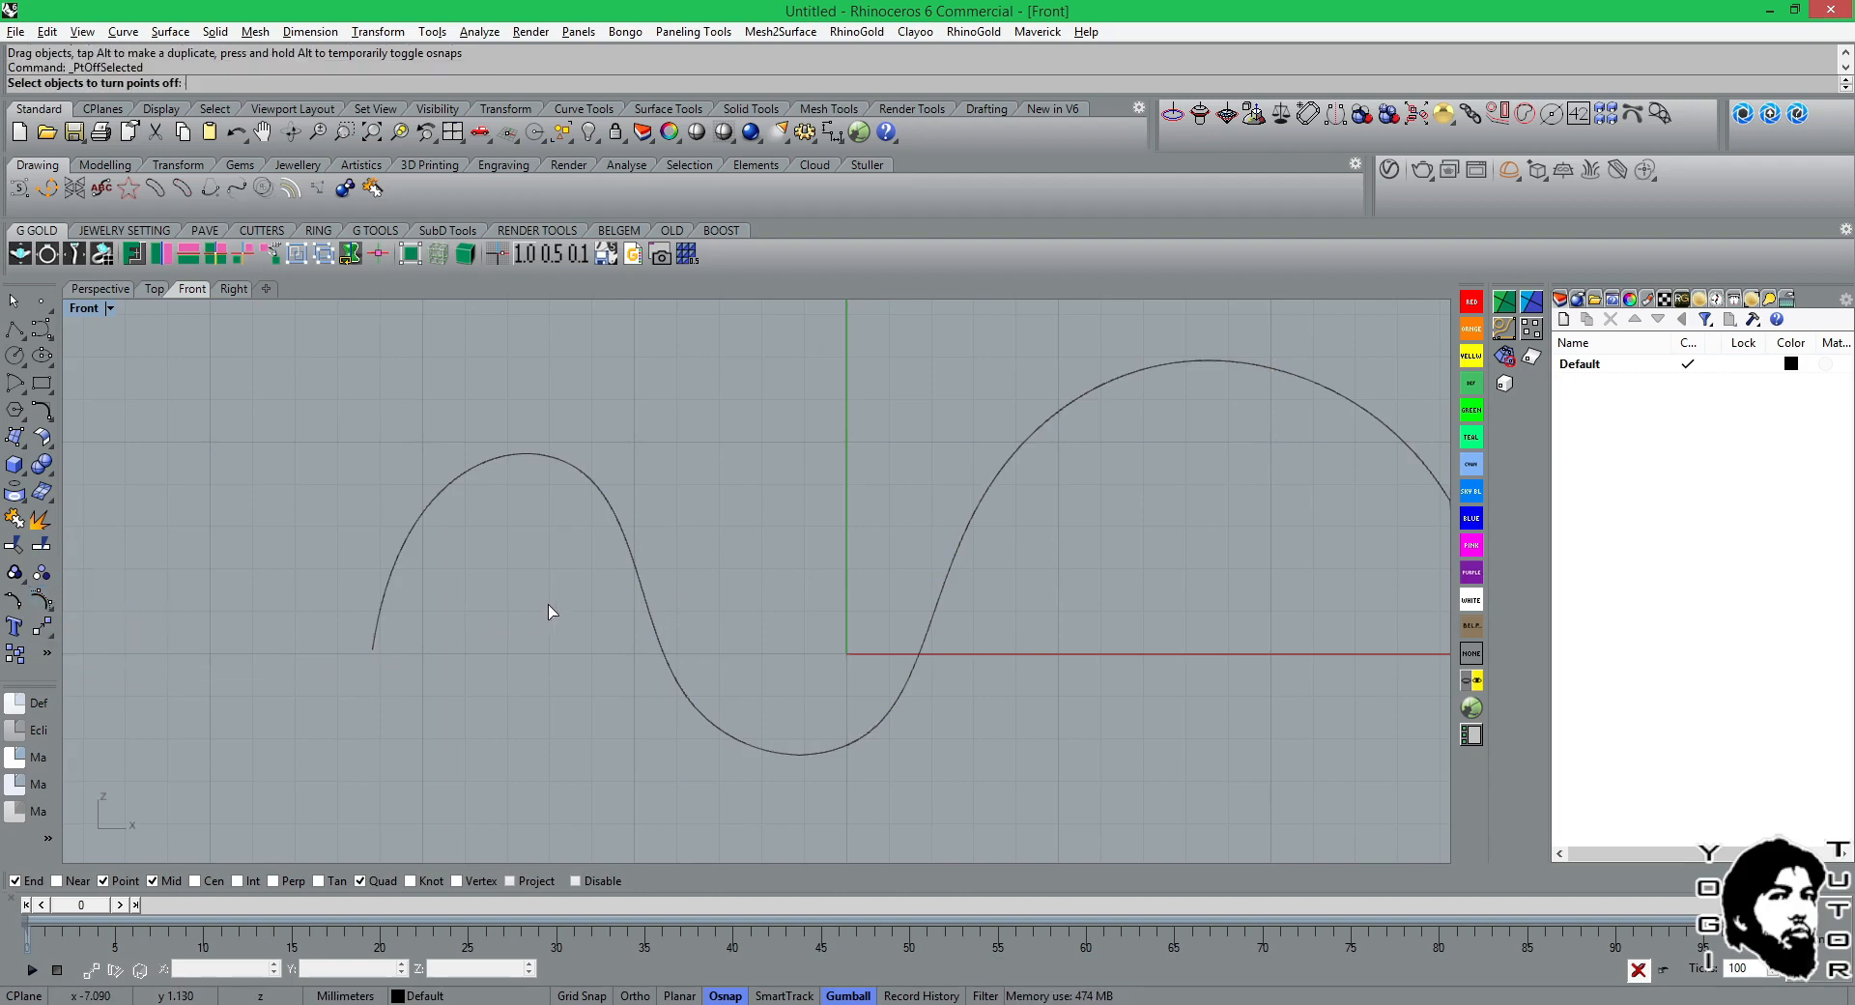
{"action": "left_click", "coordinate": [615, 518]}
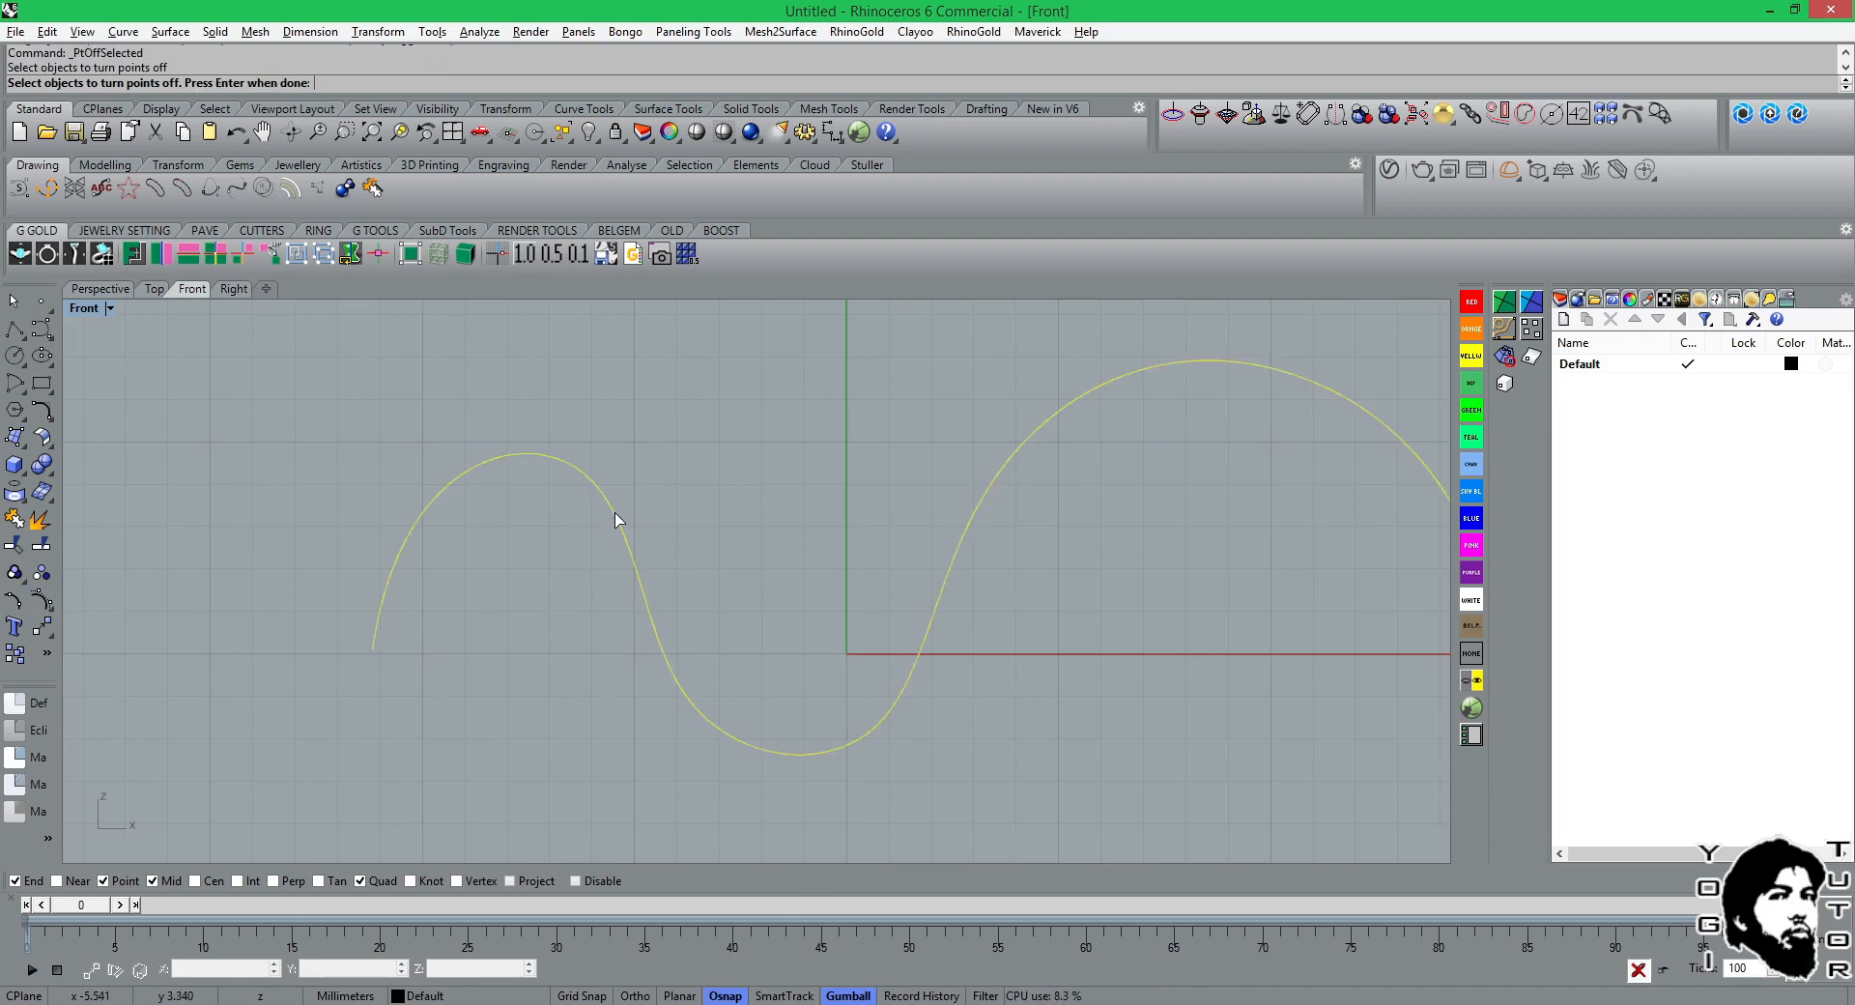
{"action": "key", "text": "Return"}
{"action": "scroll", "coordinate": [709, 512], "scroll_direction": "down", "scroll_amount": 6}
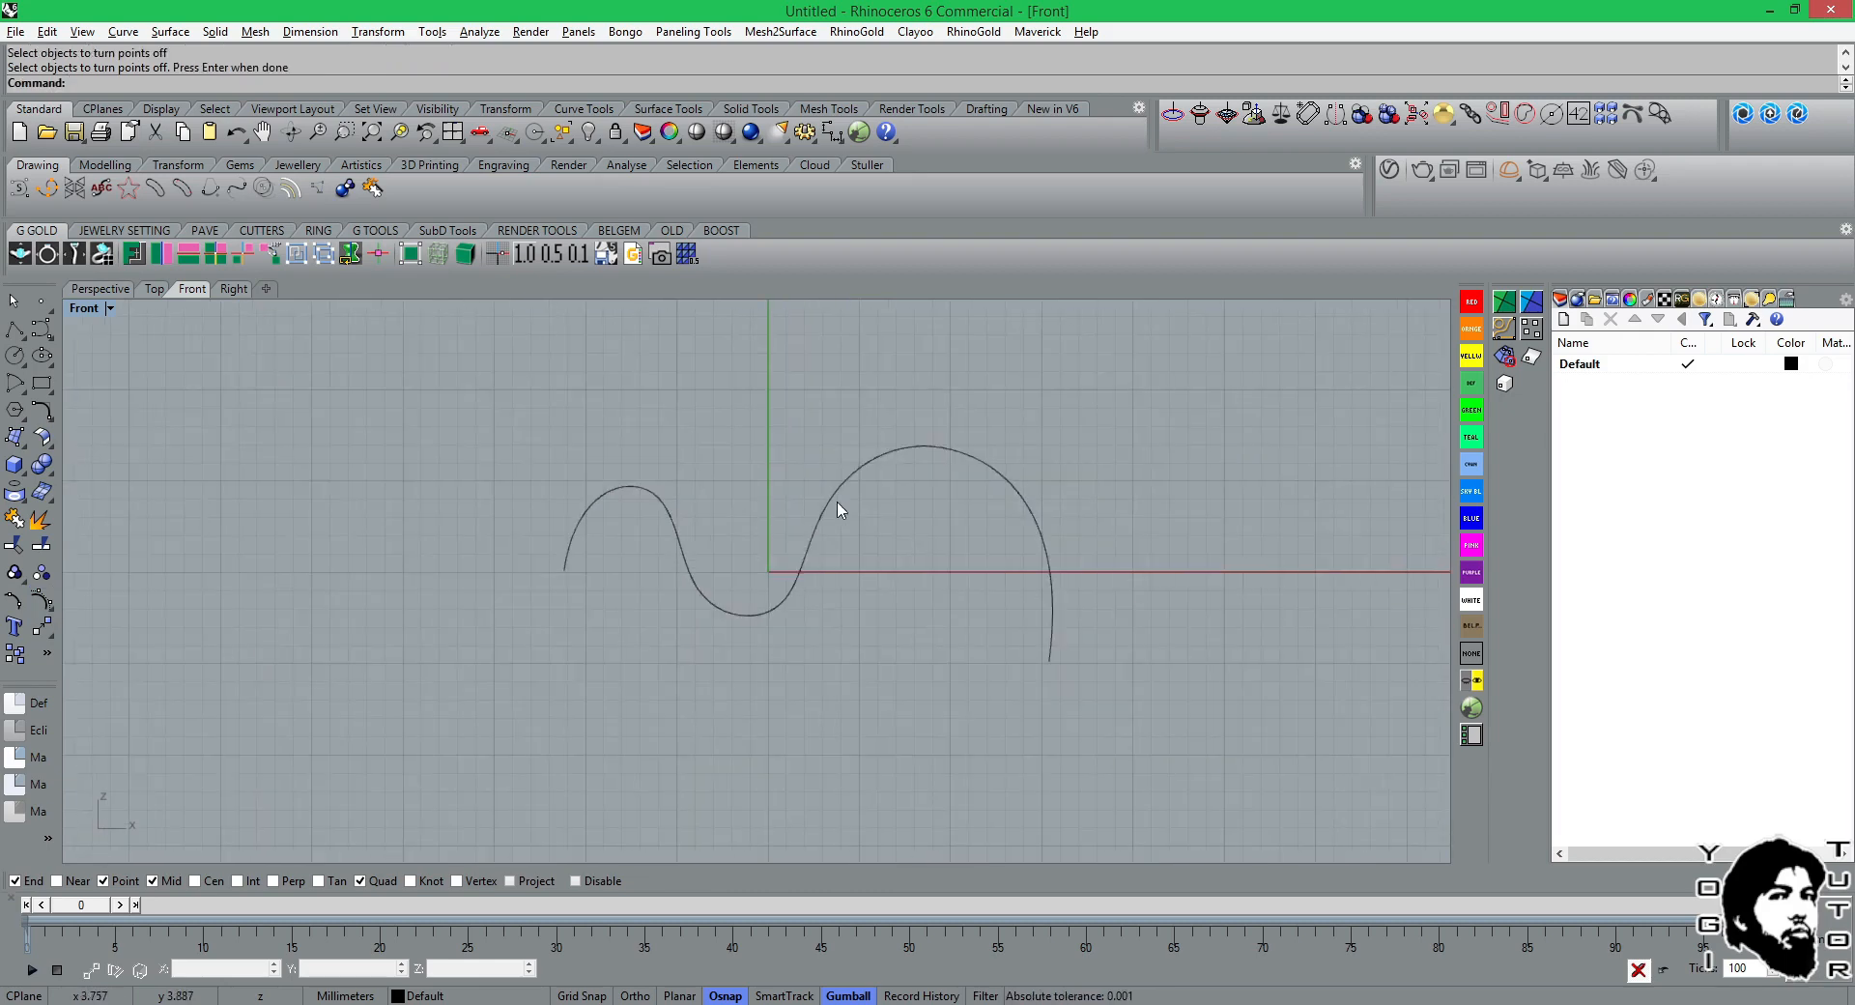
Examine the wavy curve's object details for its degree, control points and knots, and close the description.
{"action": "left_click", "coordinate": [861, 489]}
{"action": "scroll", "coordinate": [866, 515], "scroll_direction": "up", "scroll_amount": 4}
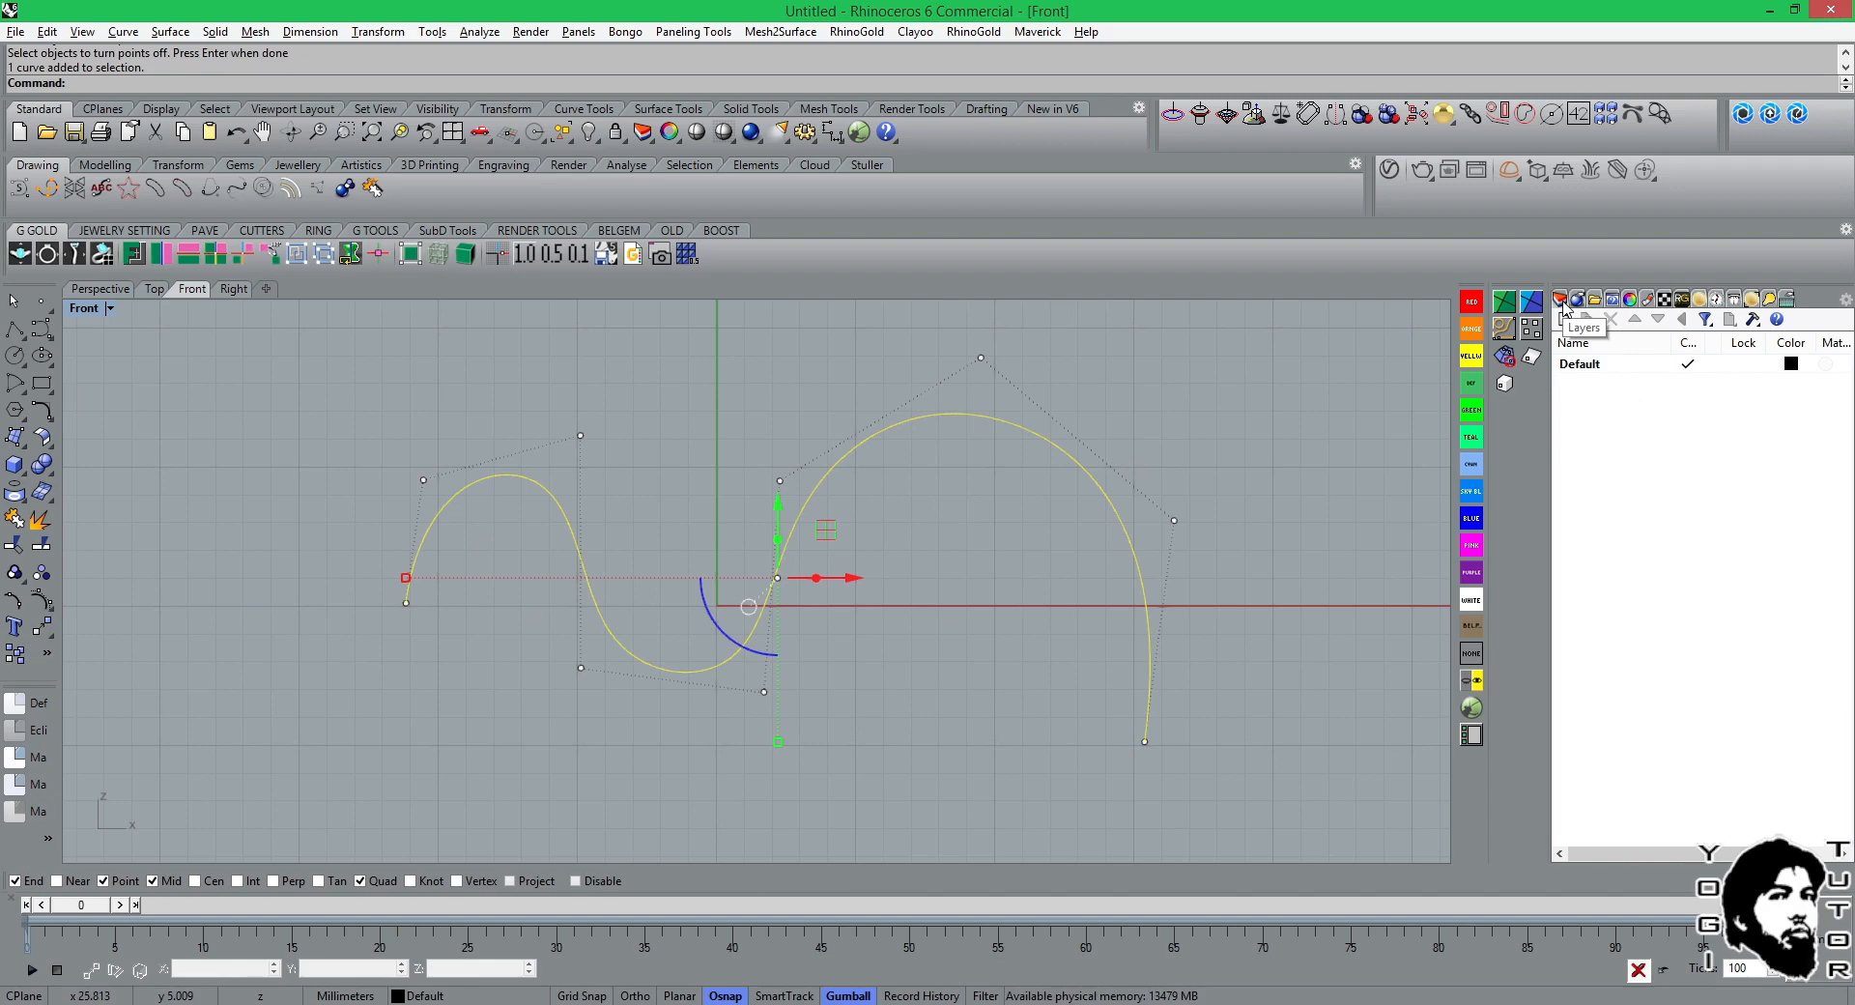
{"action": "left_click", "coordinate": [1629, 300]}
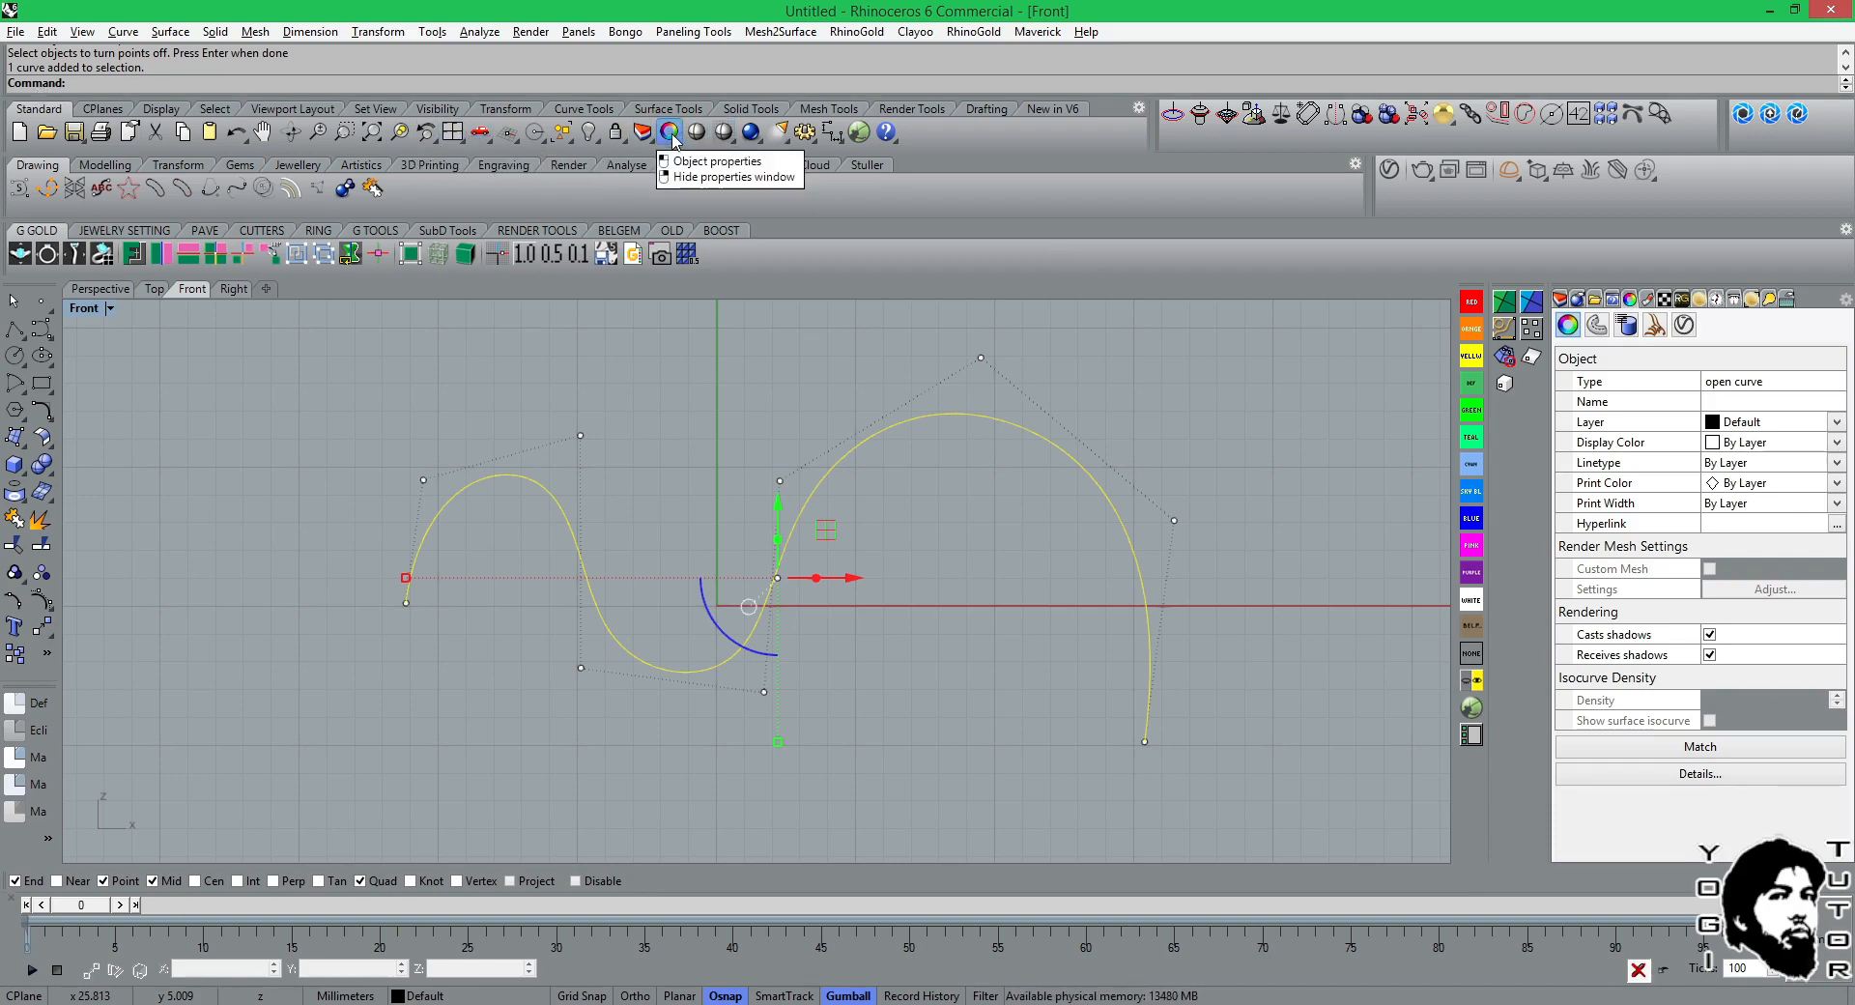
{"action": "left_click", "coordinate": [1700, 774]}
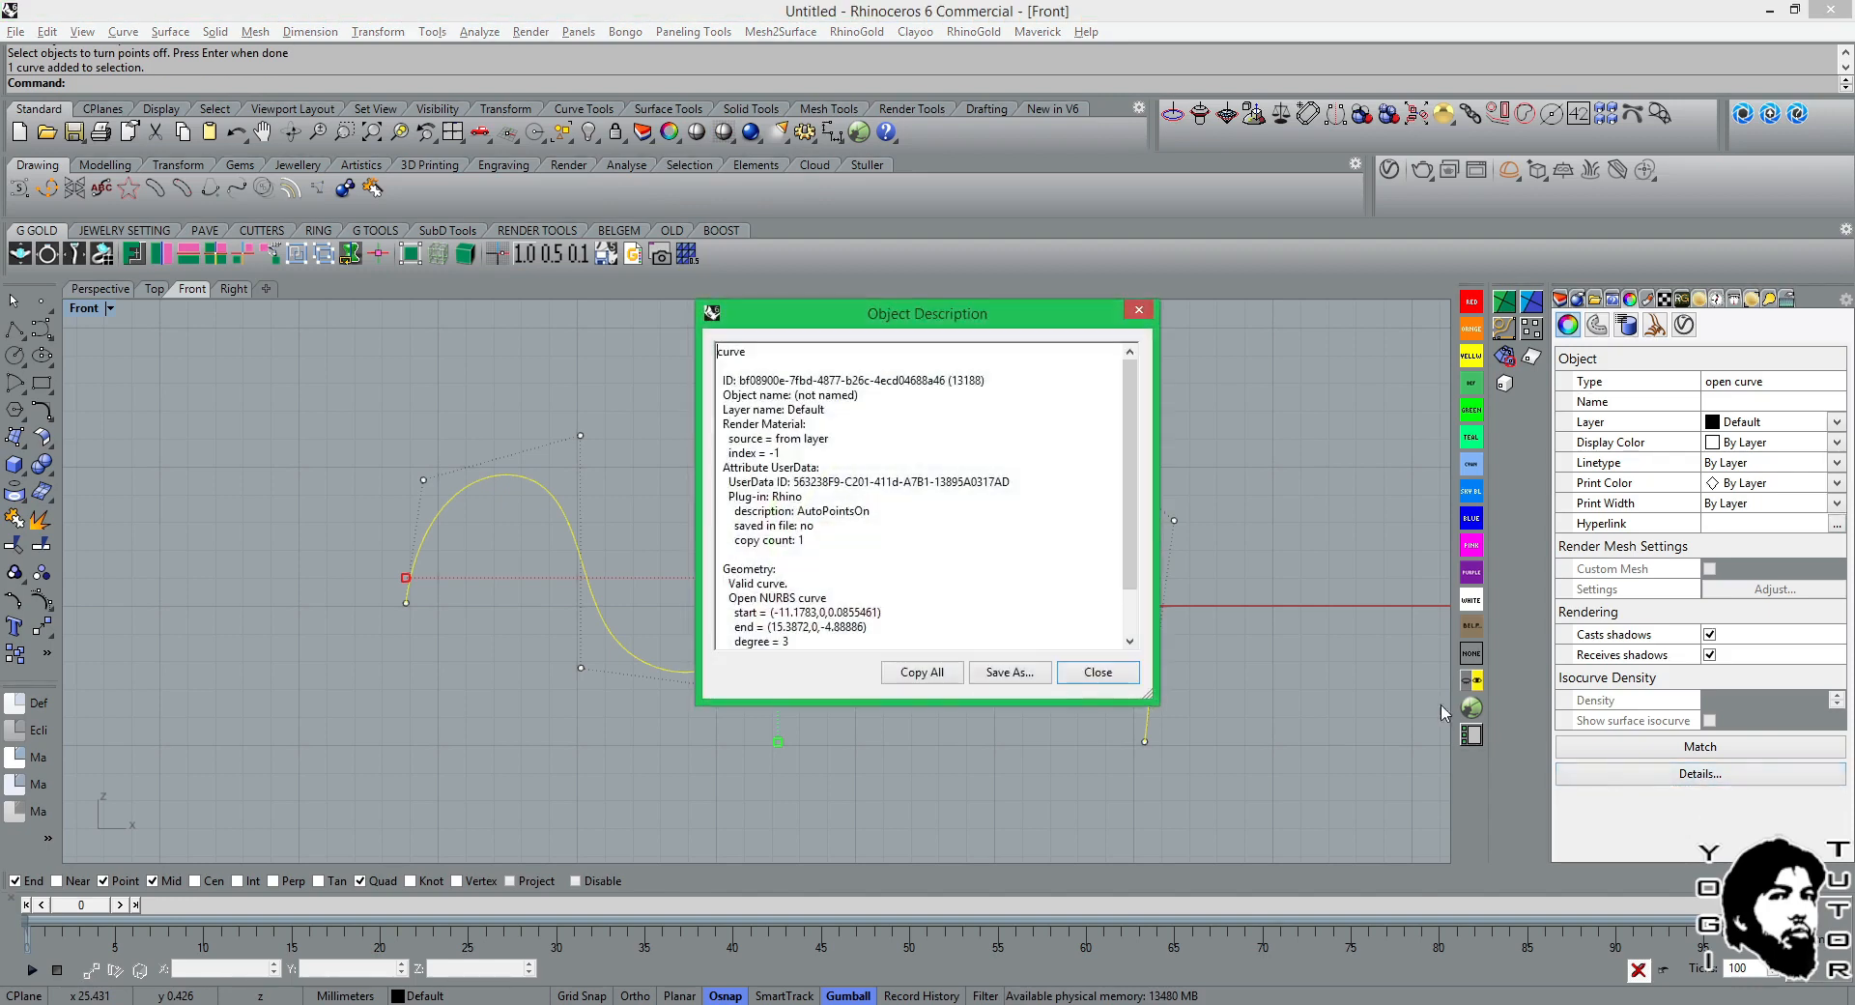
{"action": "scroll", "coordinate": [1082, 667], "scroll_direction": "down", "scroll_amount": 2}
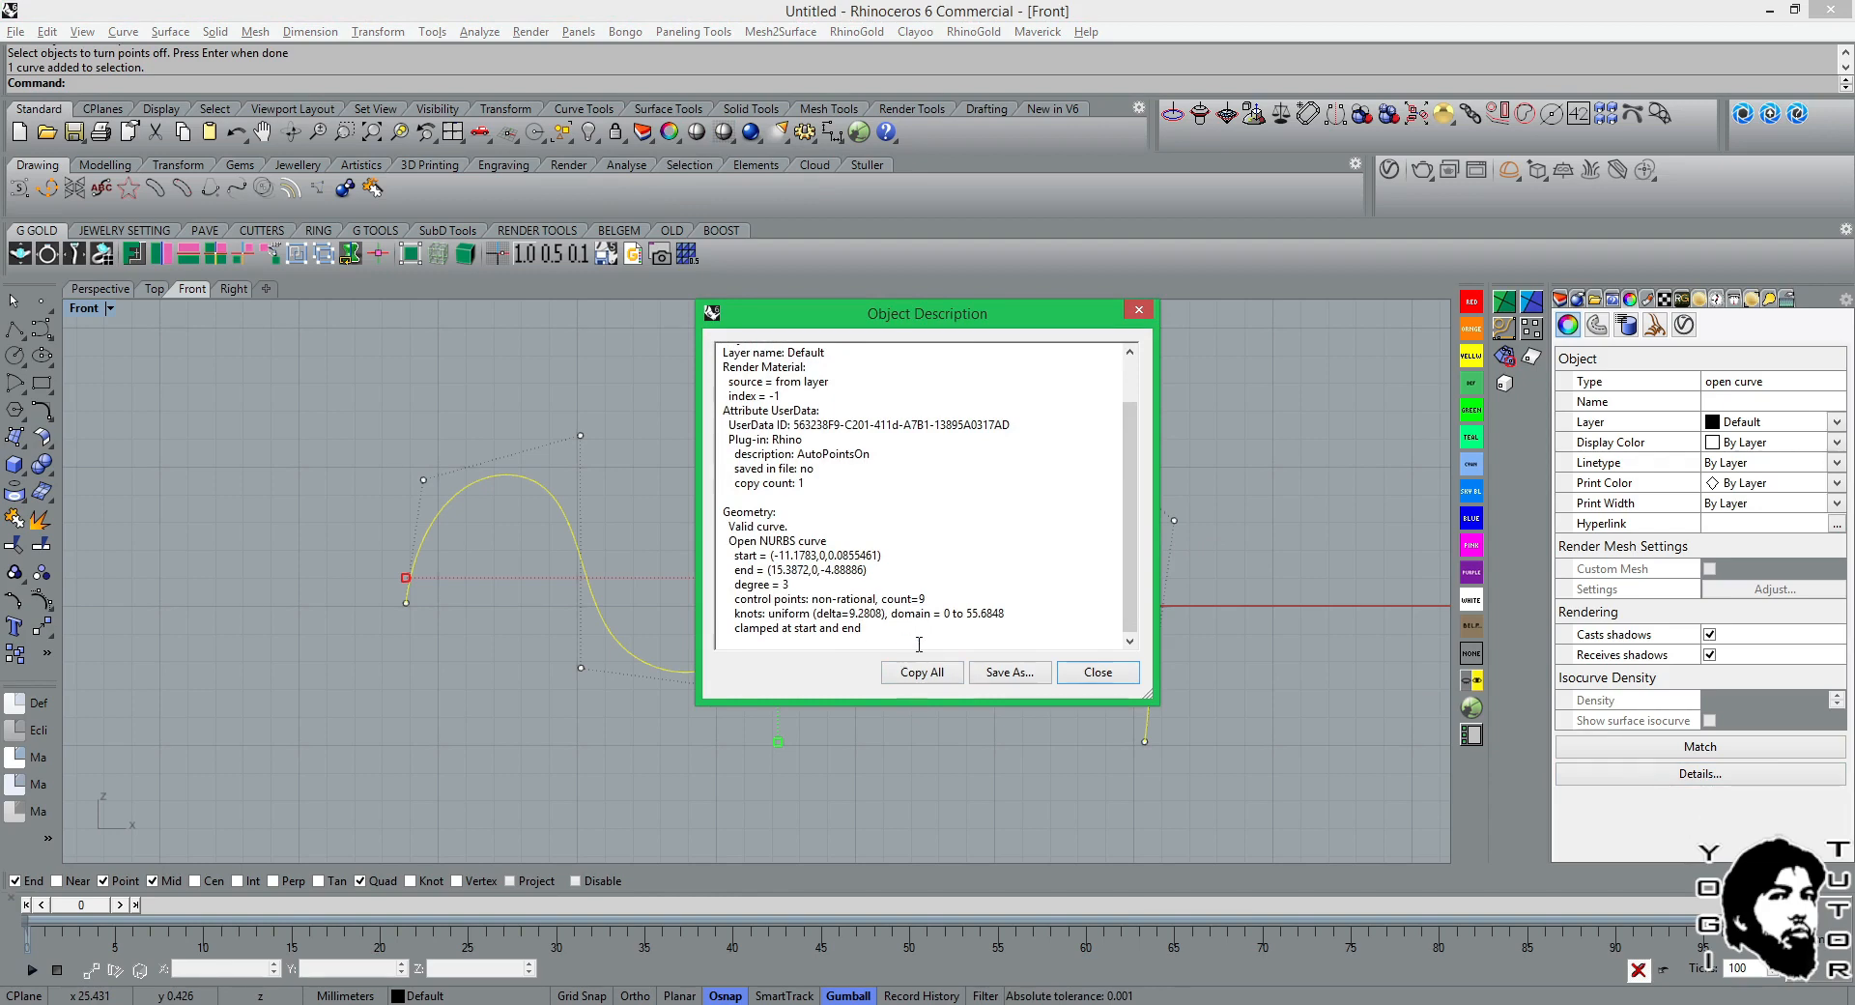
{"action": "left_click", "coordinate": [1098, 674]}
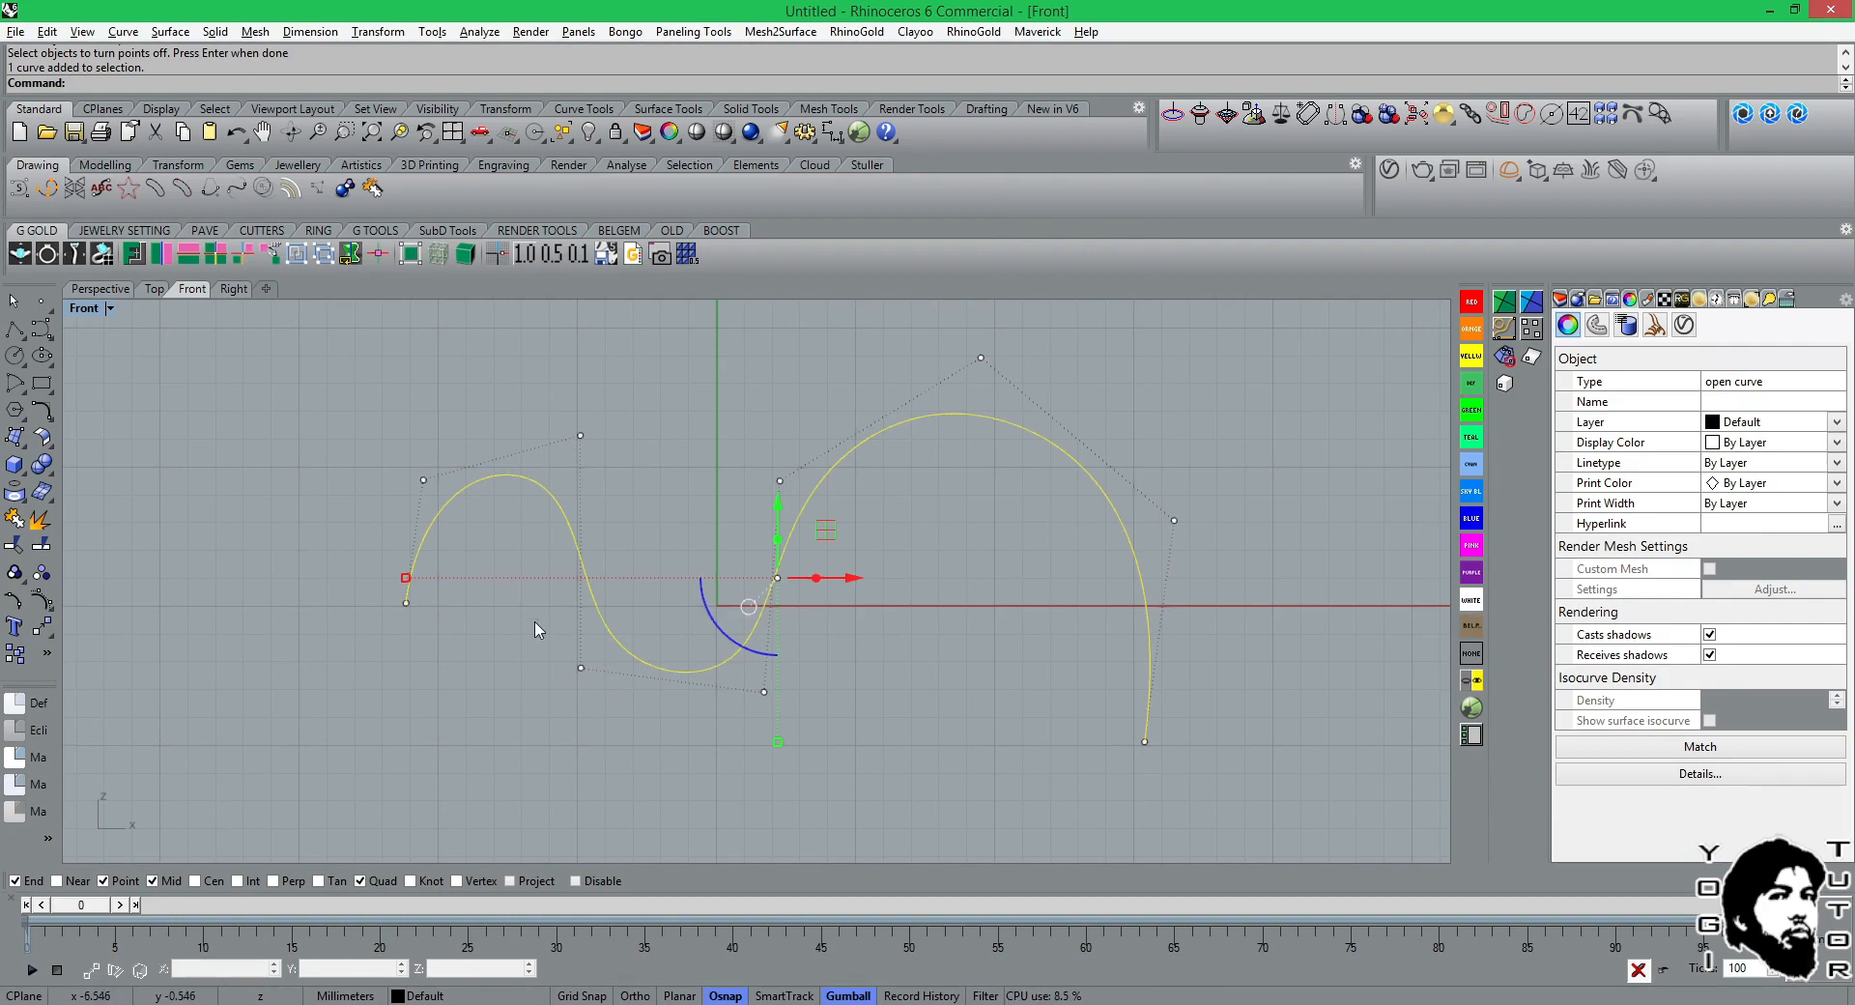
{"action": "left_click", "coordinate": [1660, 776]}
{"action": "left_click_drag", "start_coordinate": [1123, 559], "coordinate": [1124, 600]}
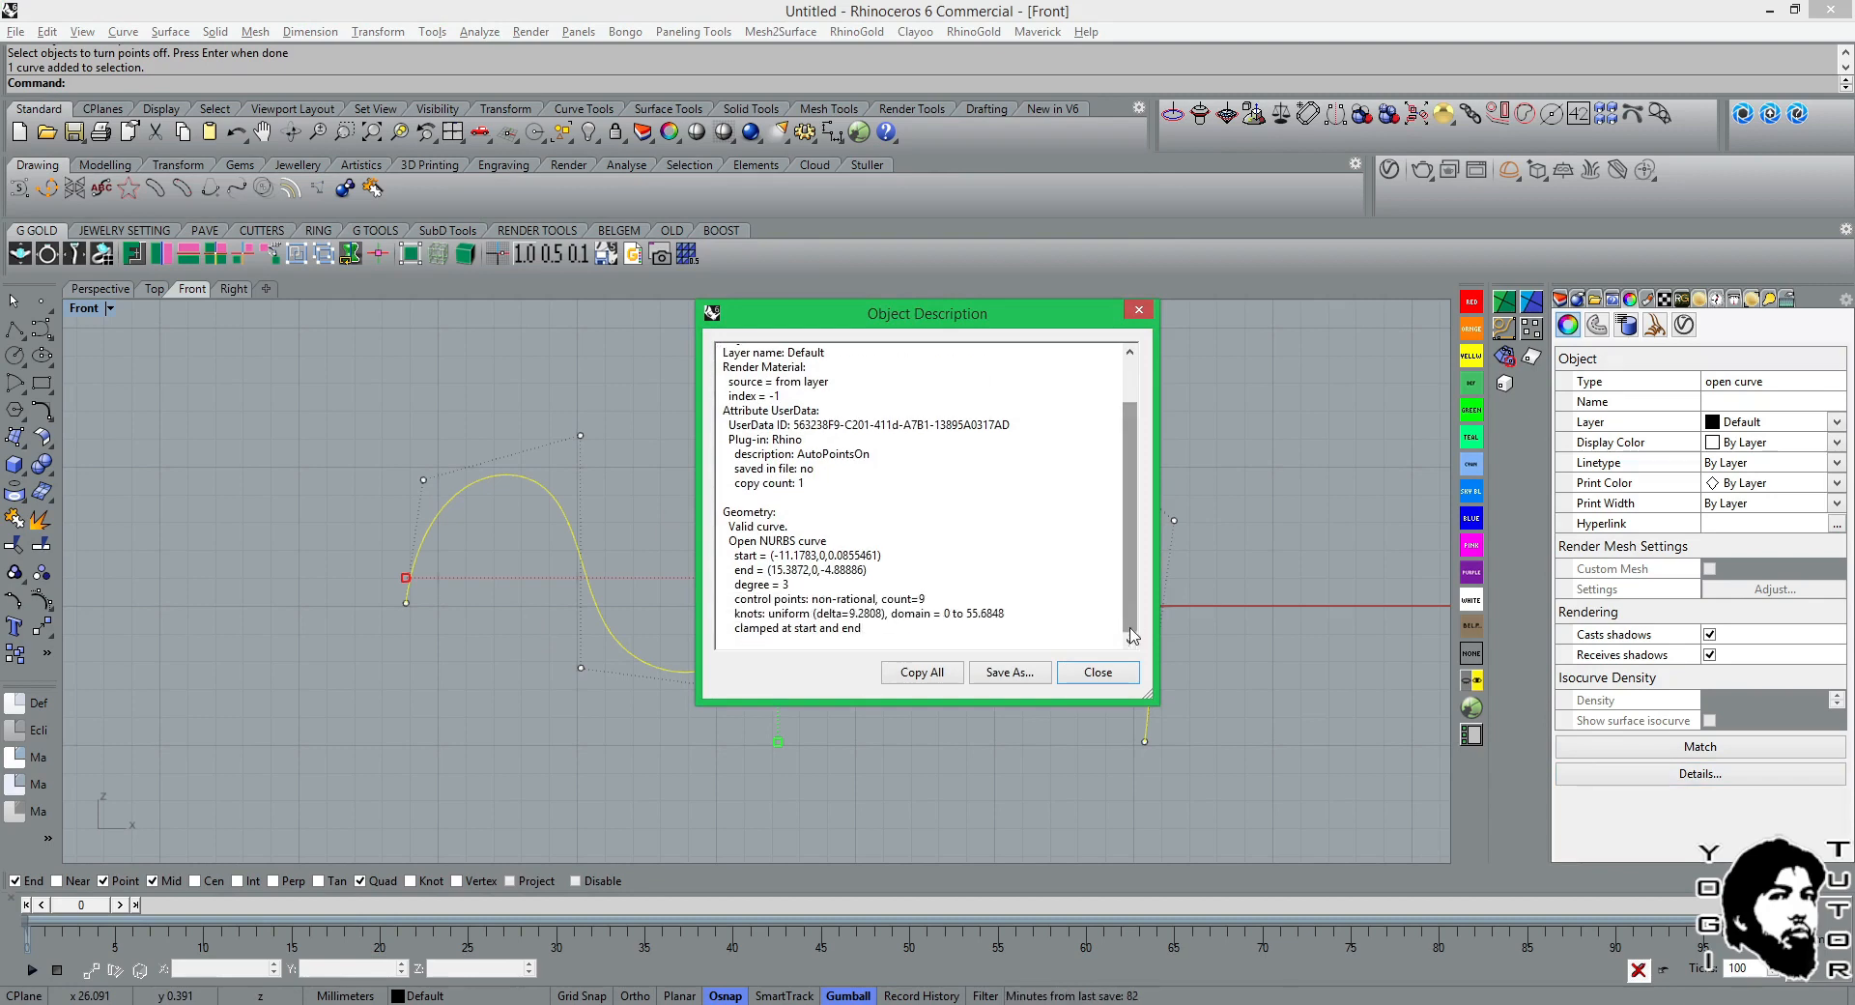
{"action": "left_click", "coordinate": [1086, 679]}
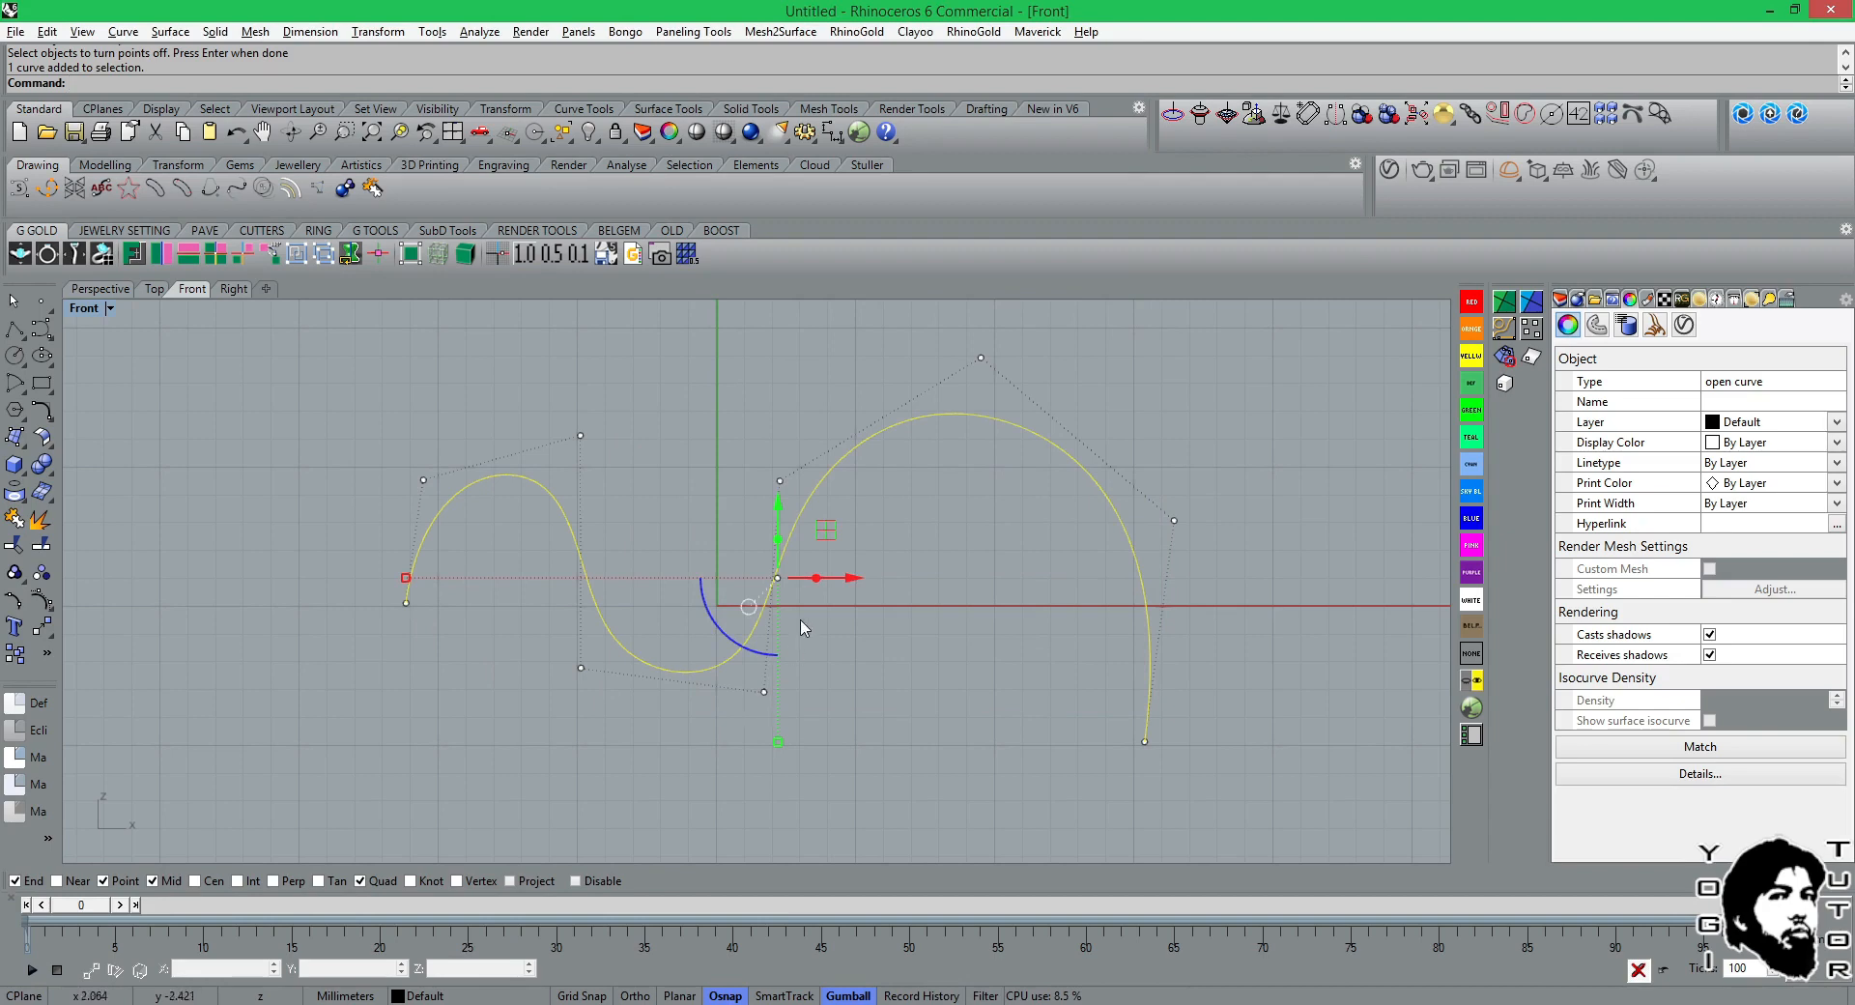
Display the wavy curve's control points with the PointsOn command and leave the curve deselected.
{"action": "key", "text": "Escape"}
{"action": "left_click", "coordinate": [790, 555]}
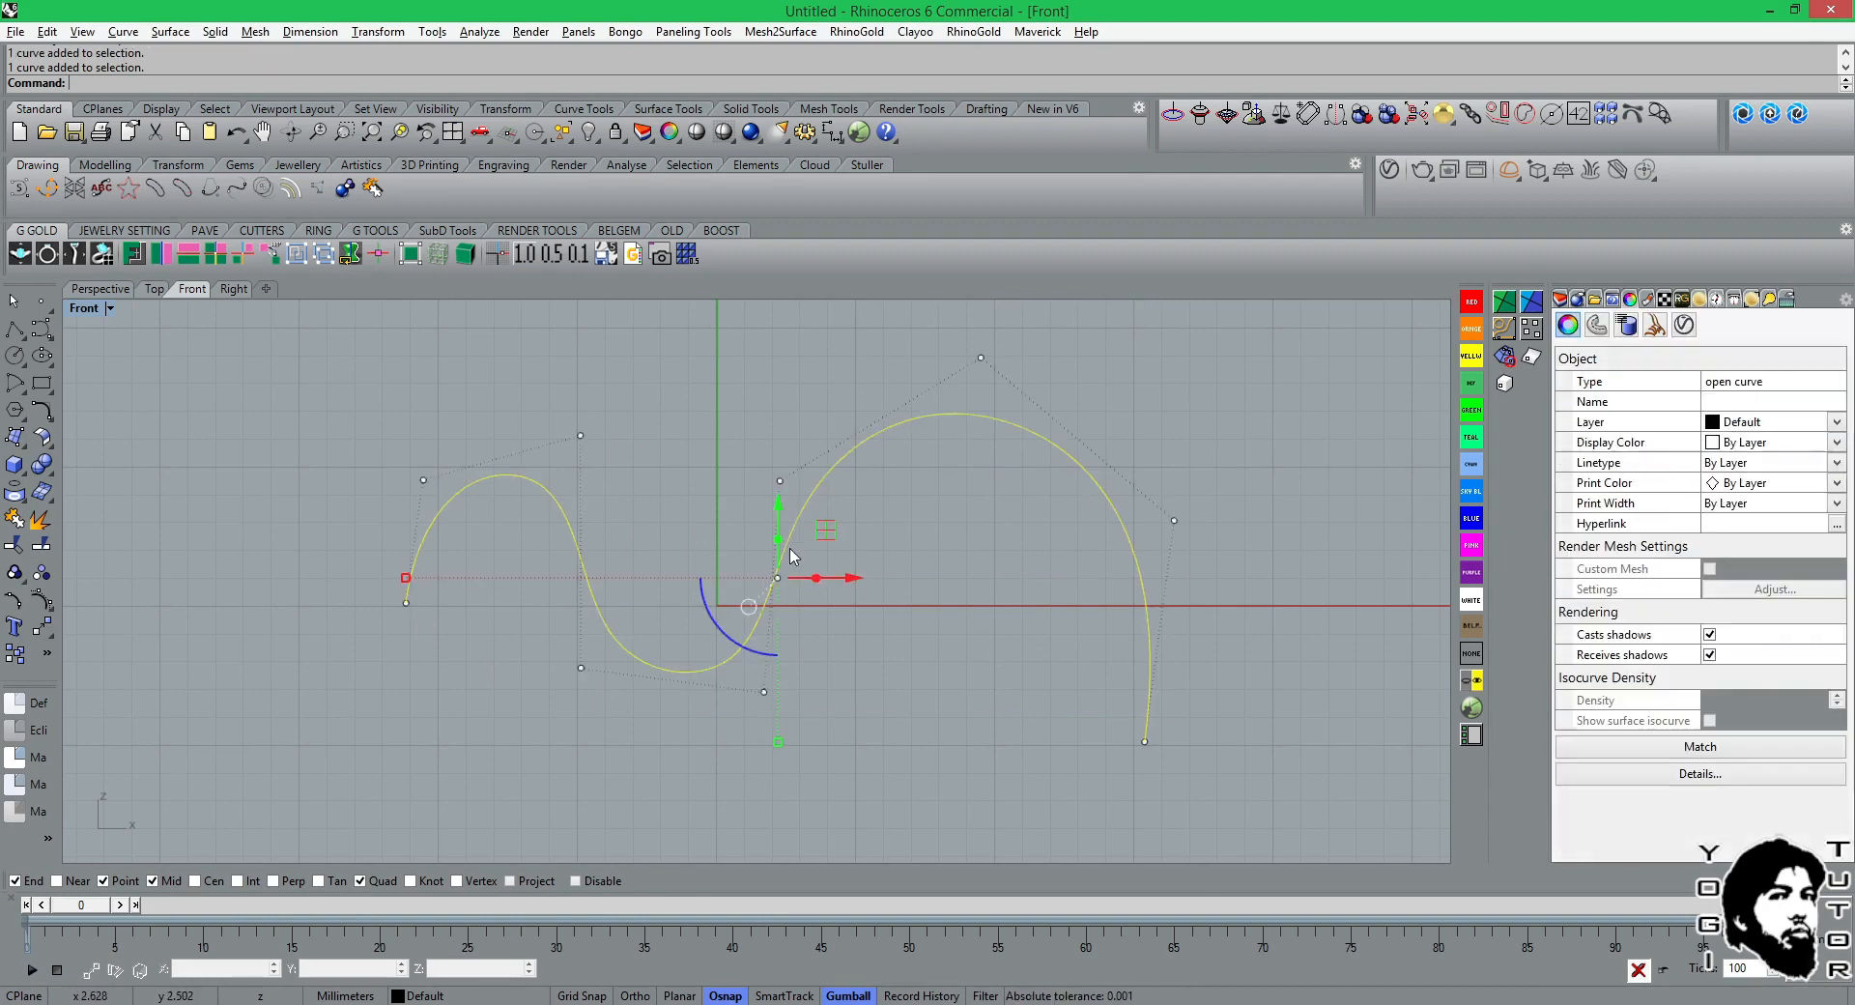
{"action": "key", "text": "Escape"}
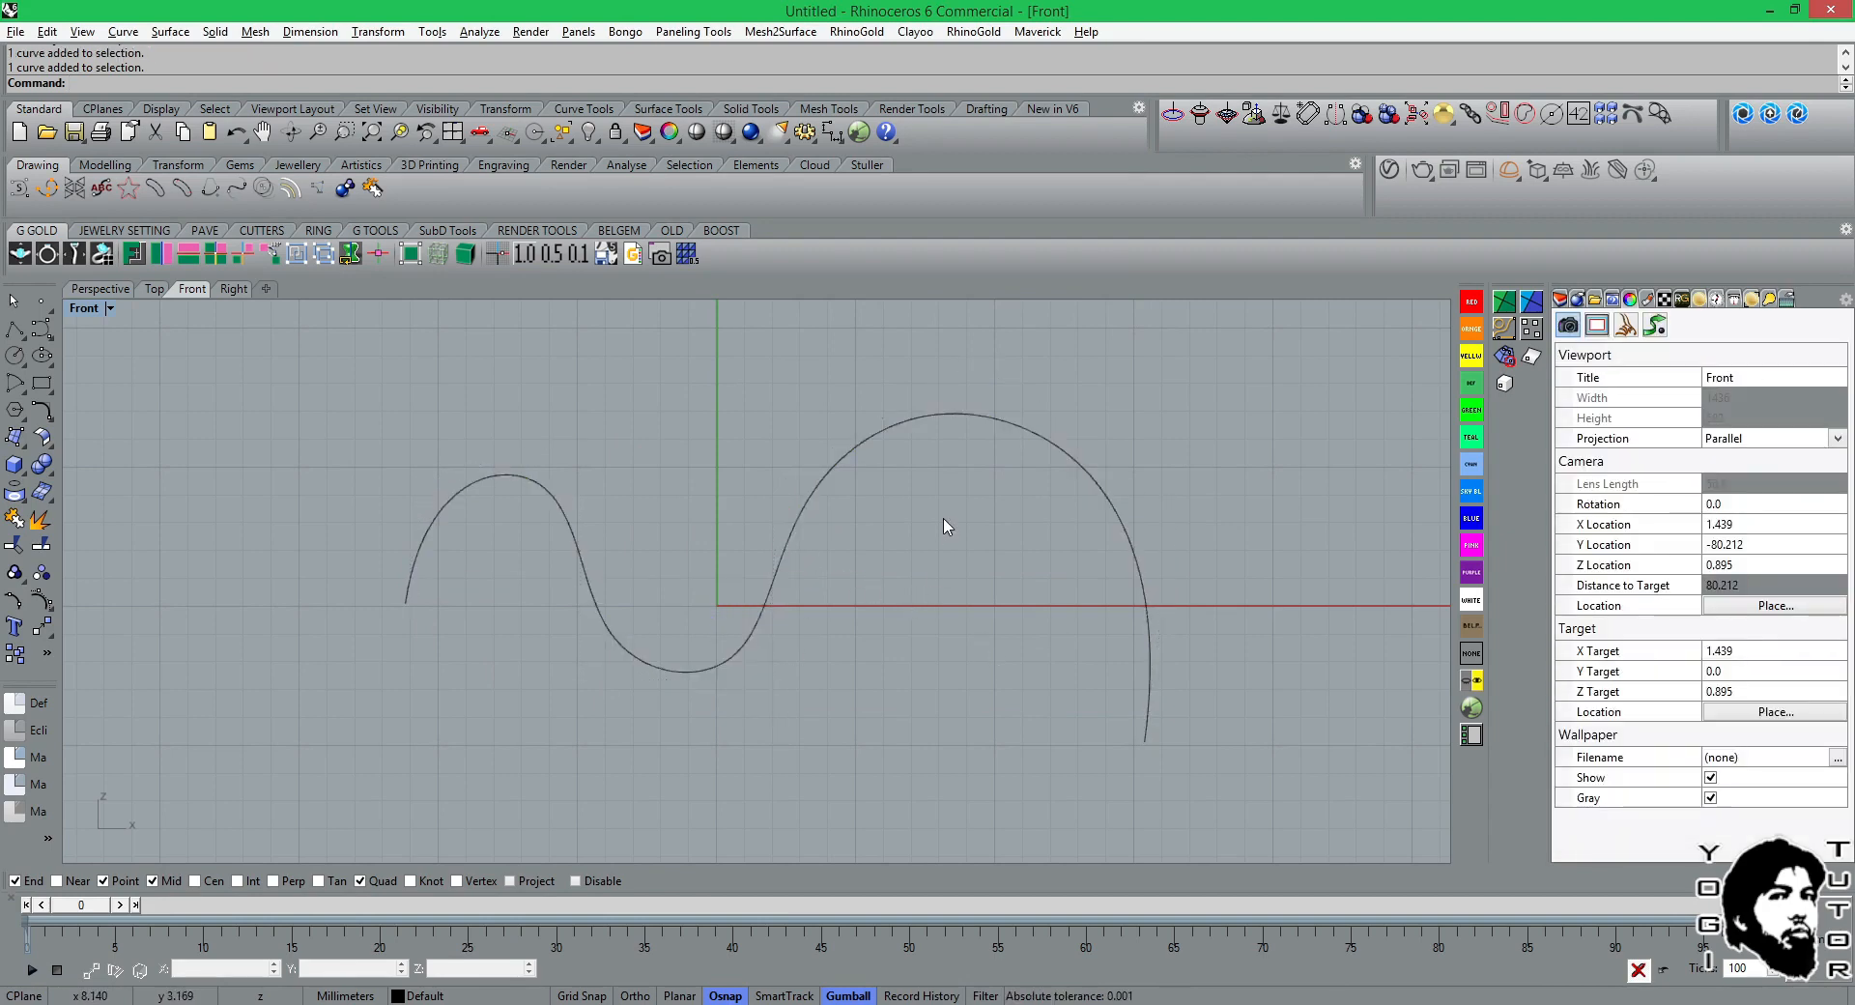
{"action": "left_click", "coordinate": [860, 461]}
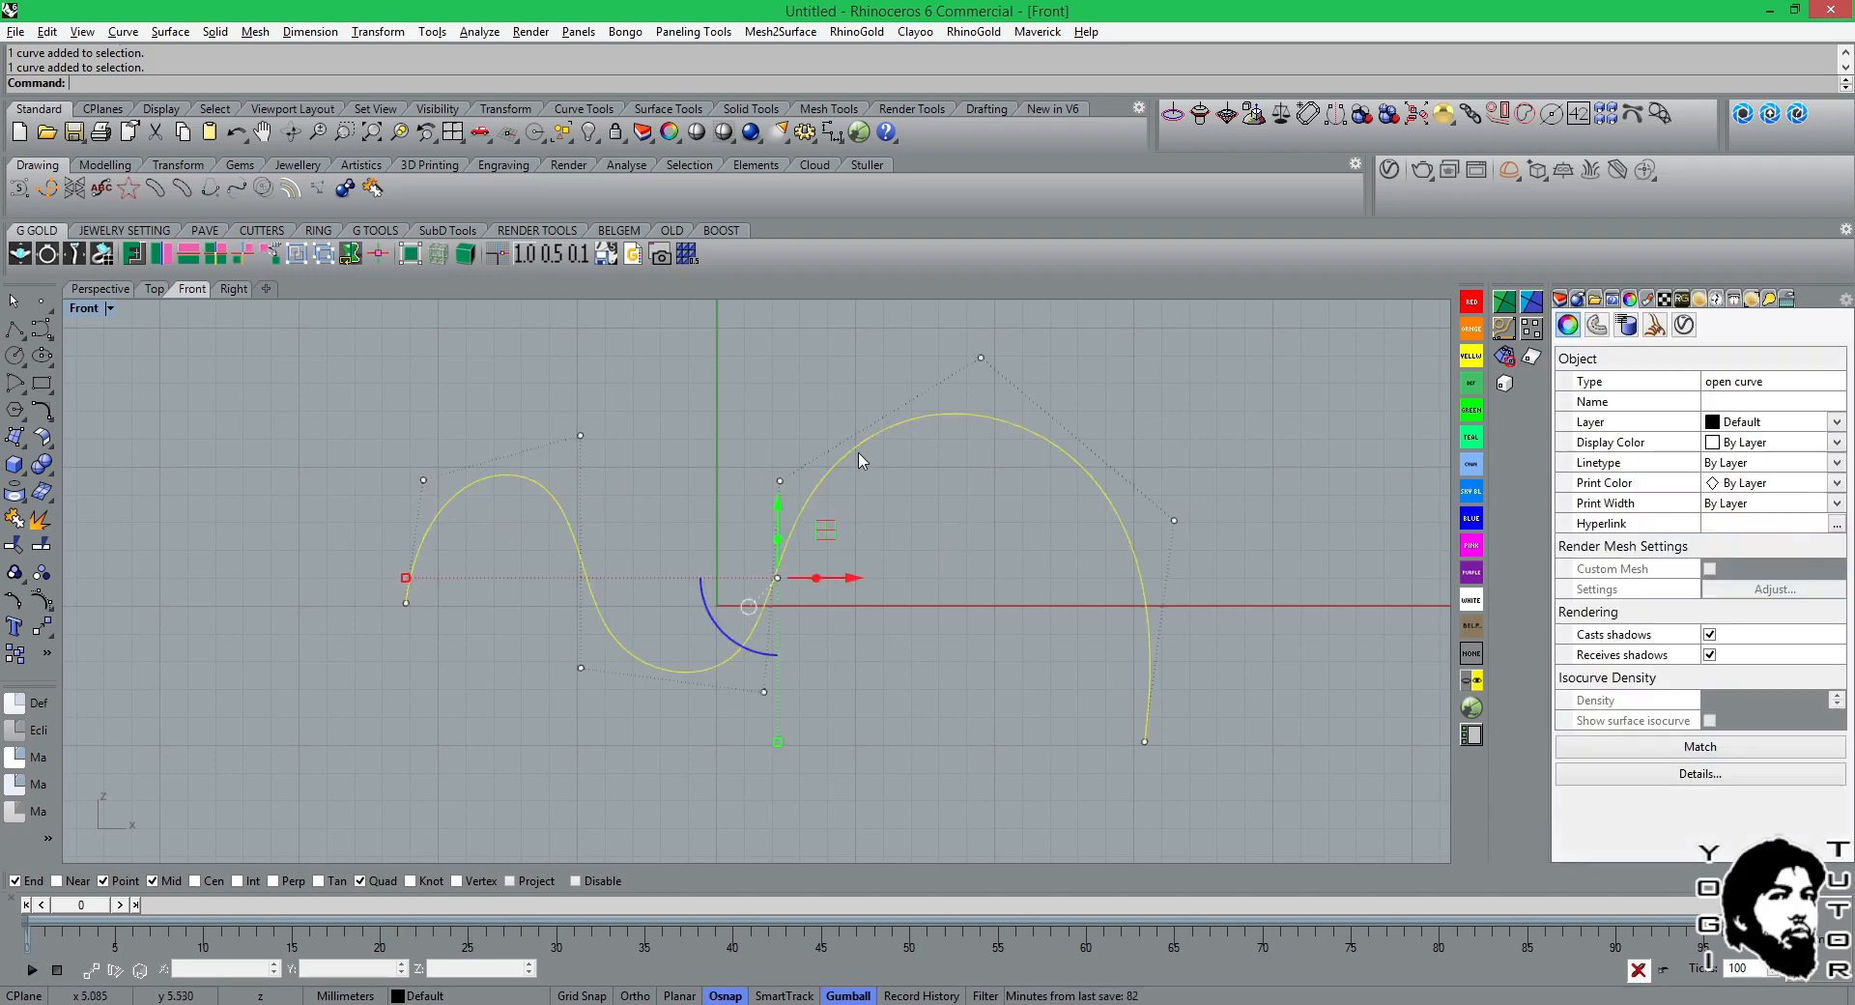
{"action": "key", "text": "F10"}
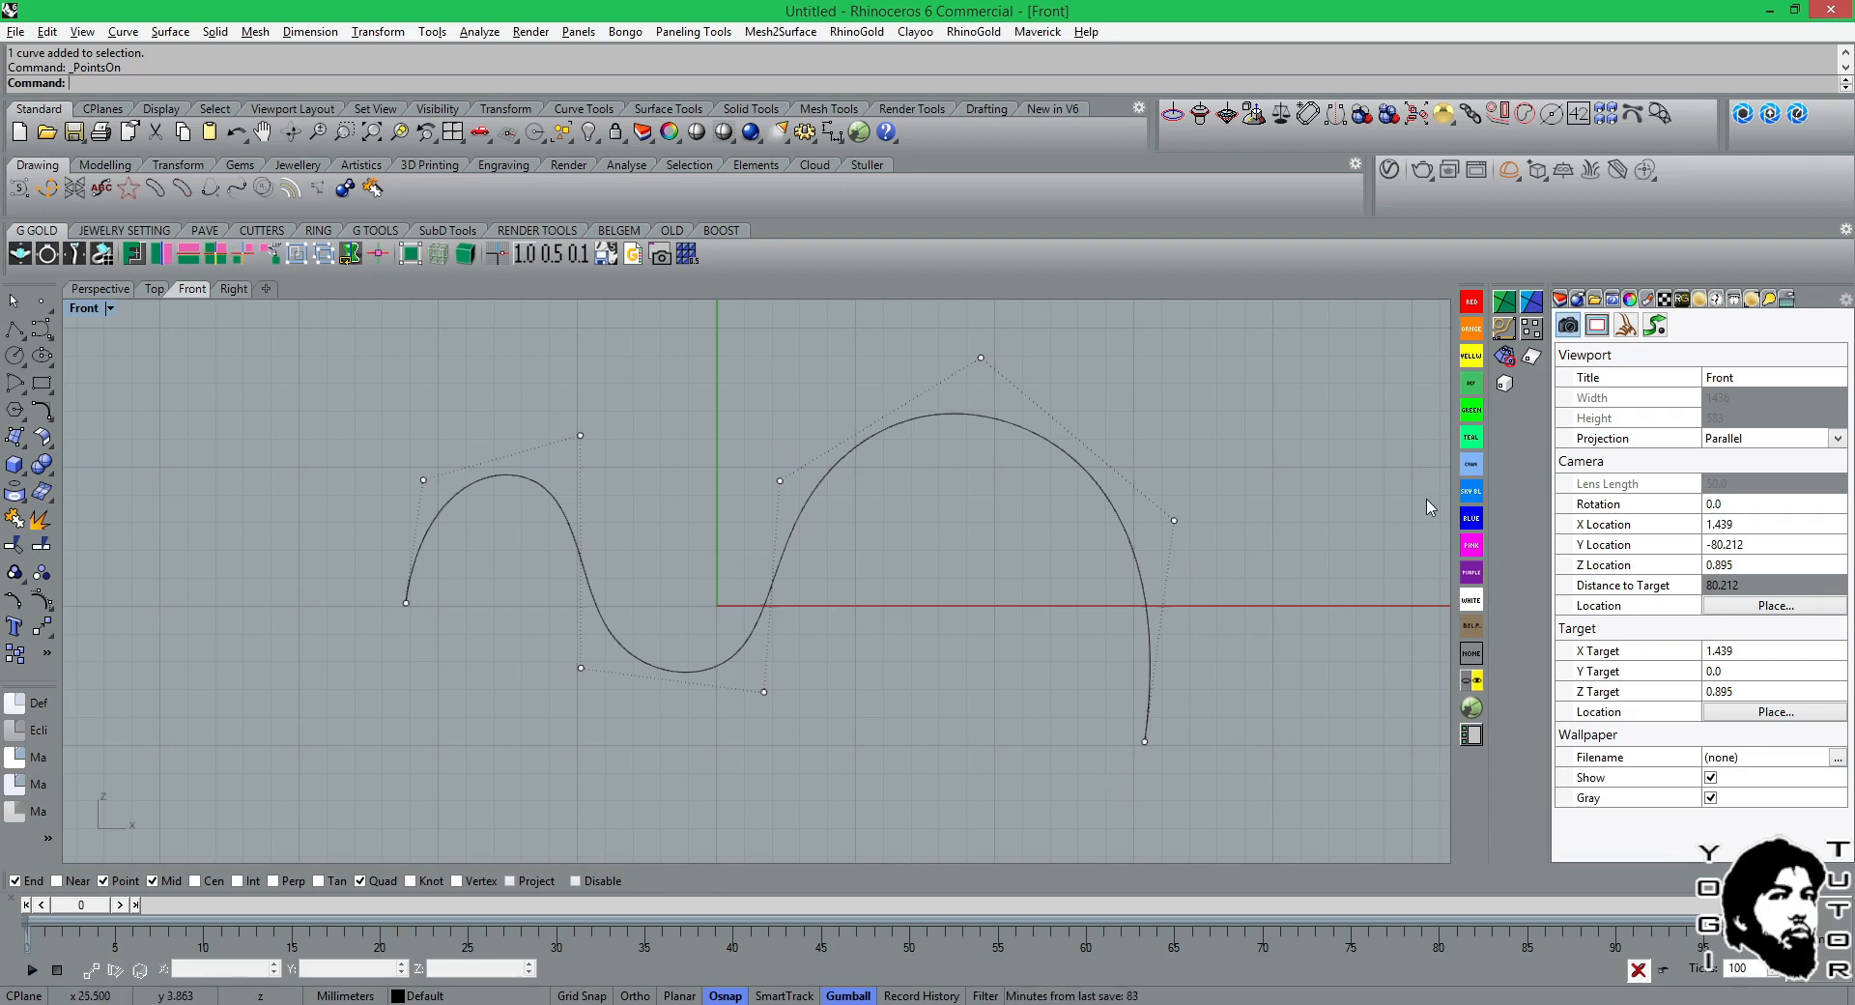
{"action": "left_click", "coordinate": [963, 416]}
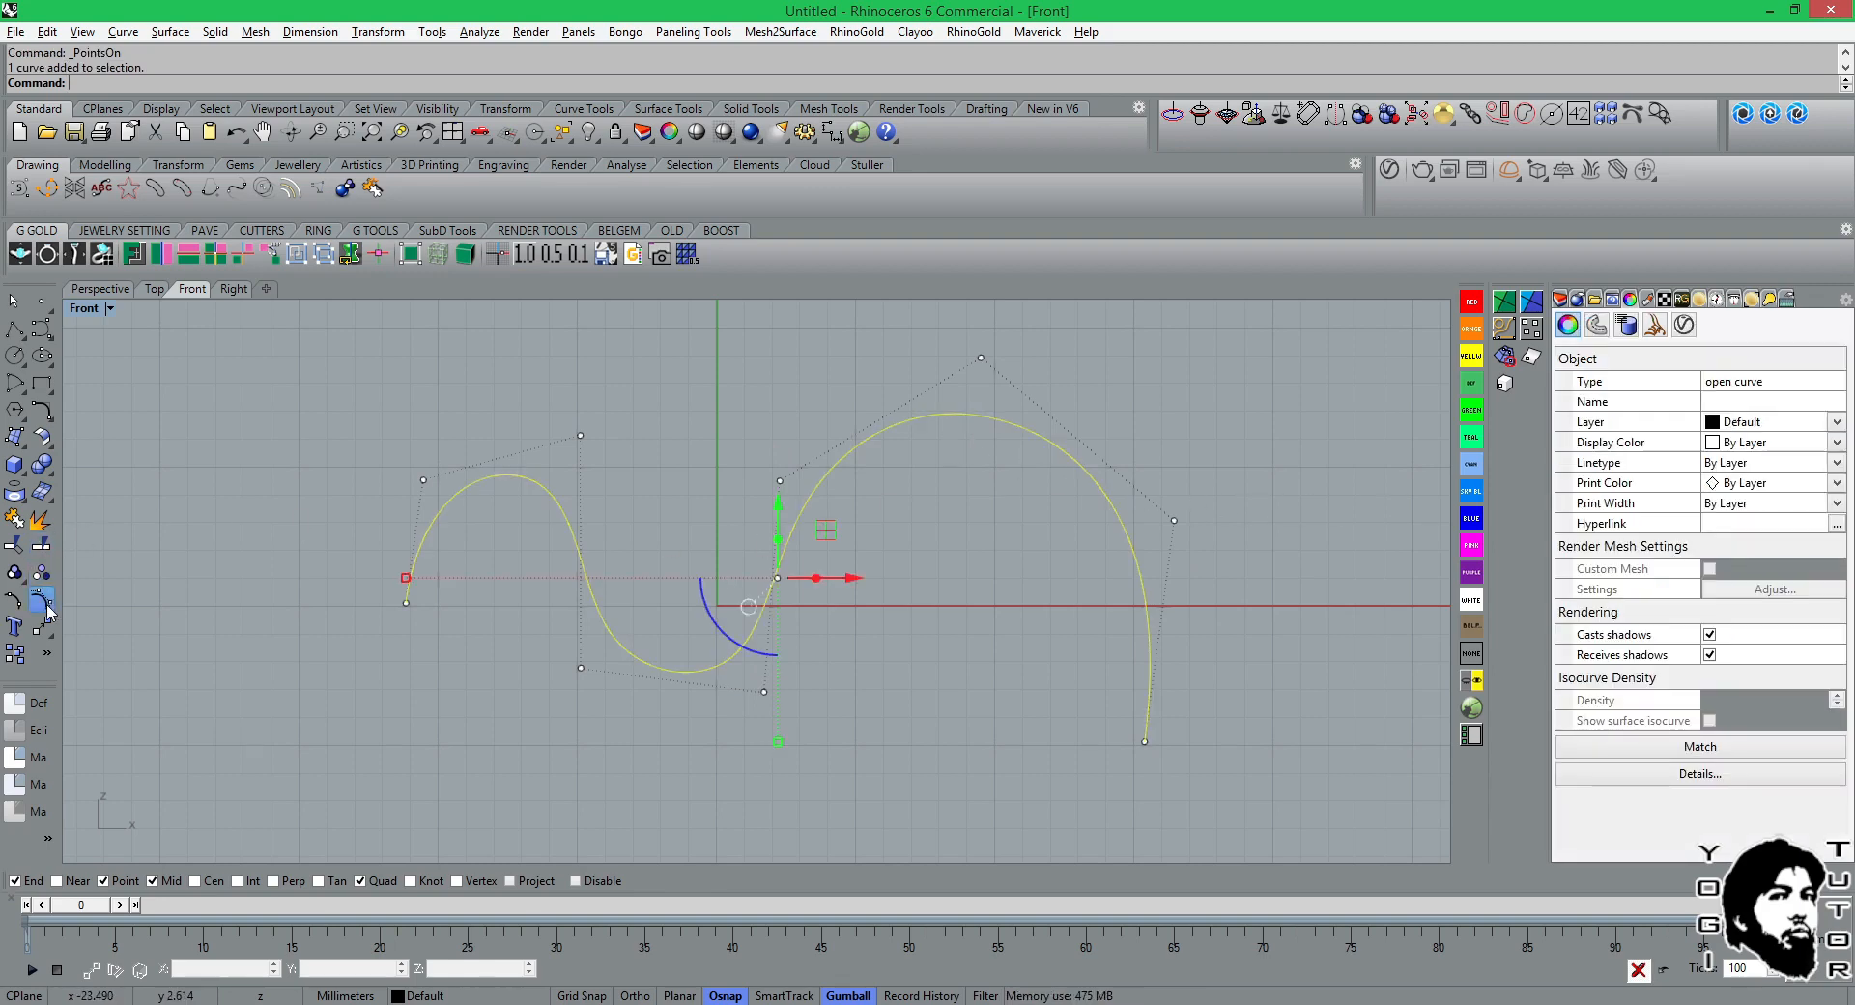
{"action": "key", "text": "Escape"}
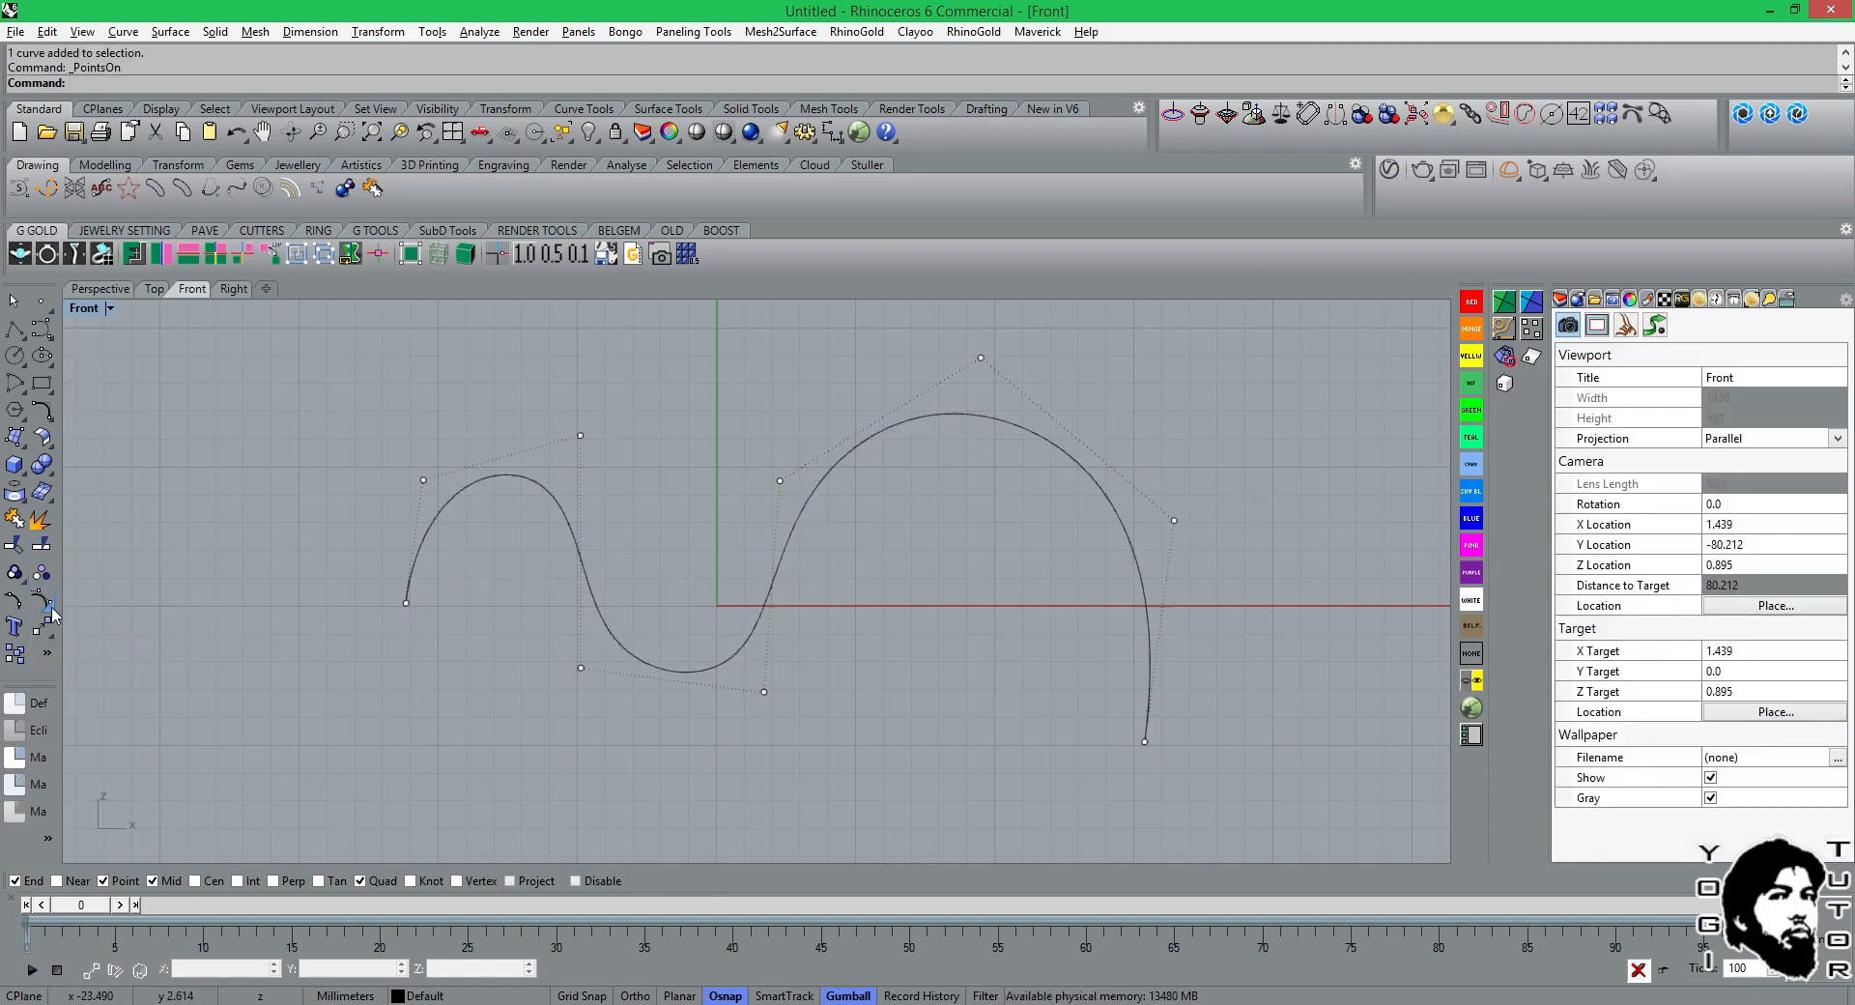
Display the wavy curve's edit points with the EditPtOn command instead of its control points.
{"action": "left_click", "coordinate": [51, 608]}
{"action": "left_click", "coordinate": [108, 614]}
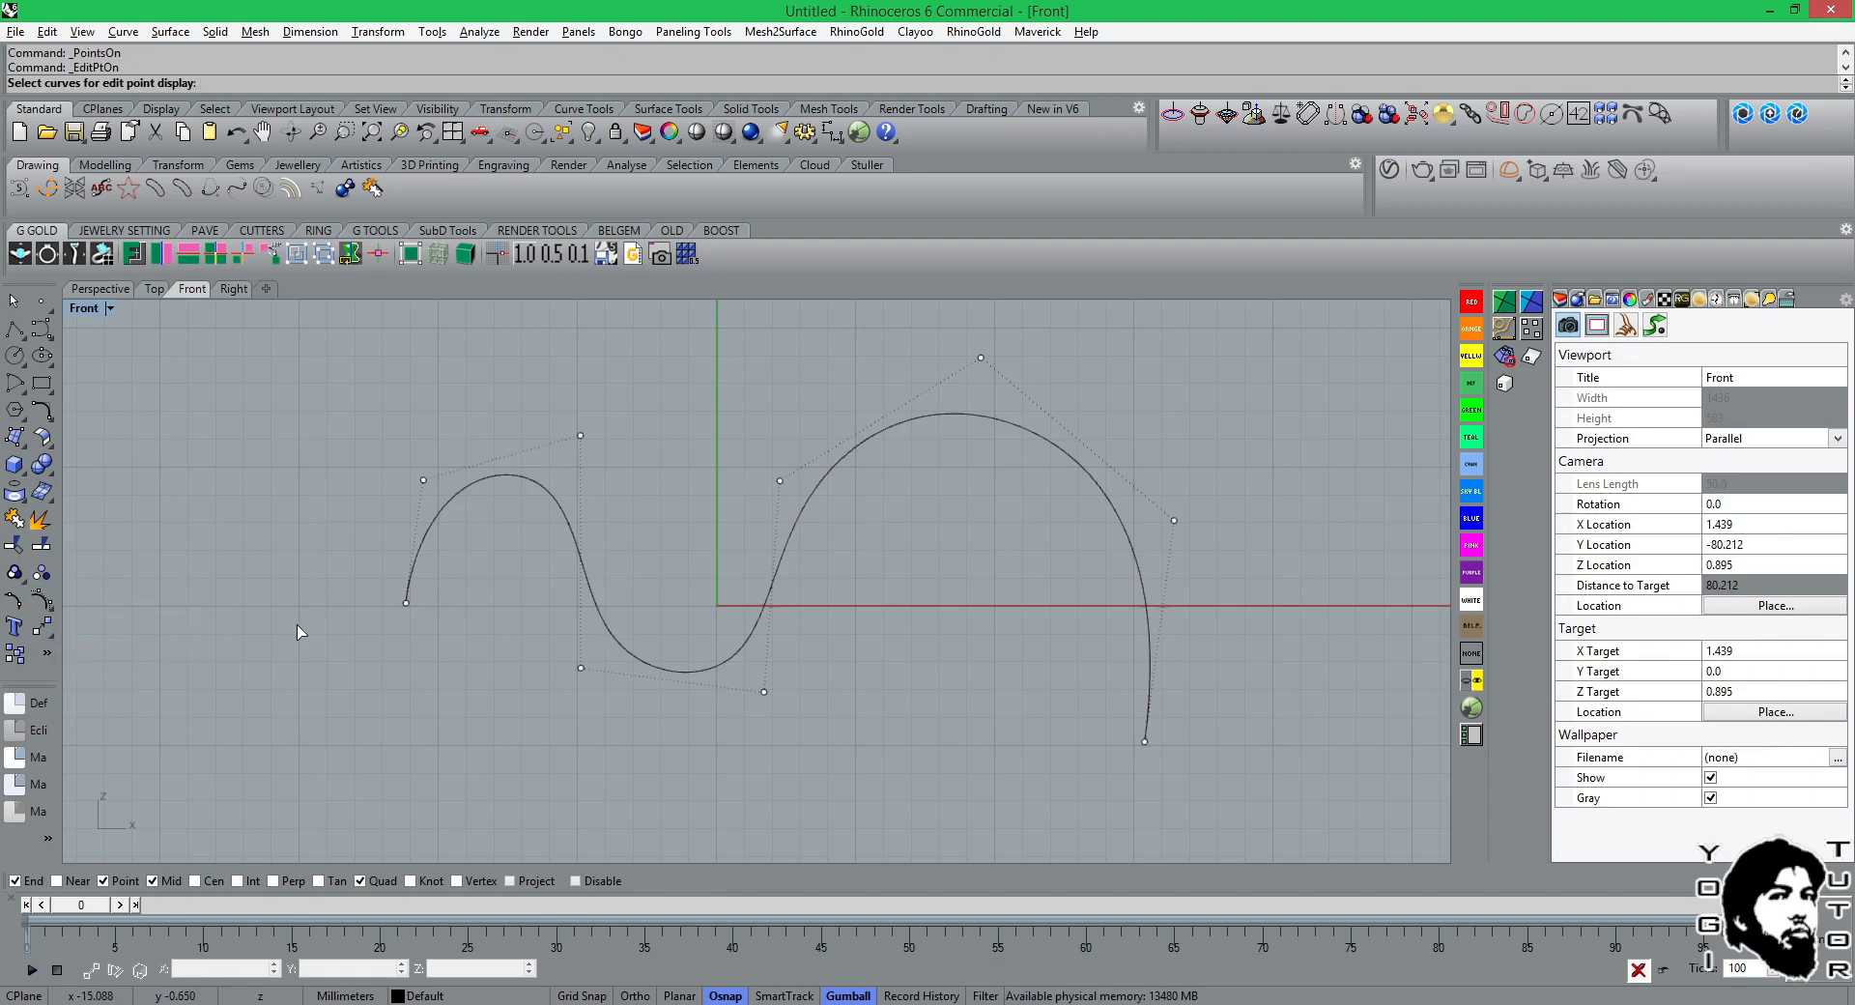
{"action": "left_click", "coordinate": [506, 477]}
{"action": "key", "text": "Return"}
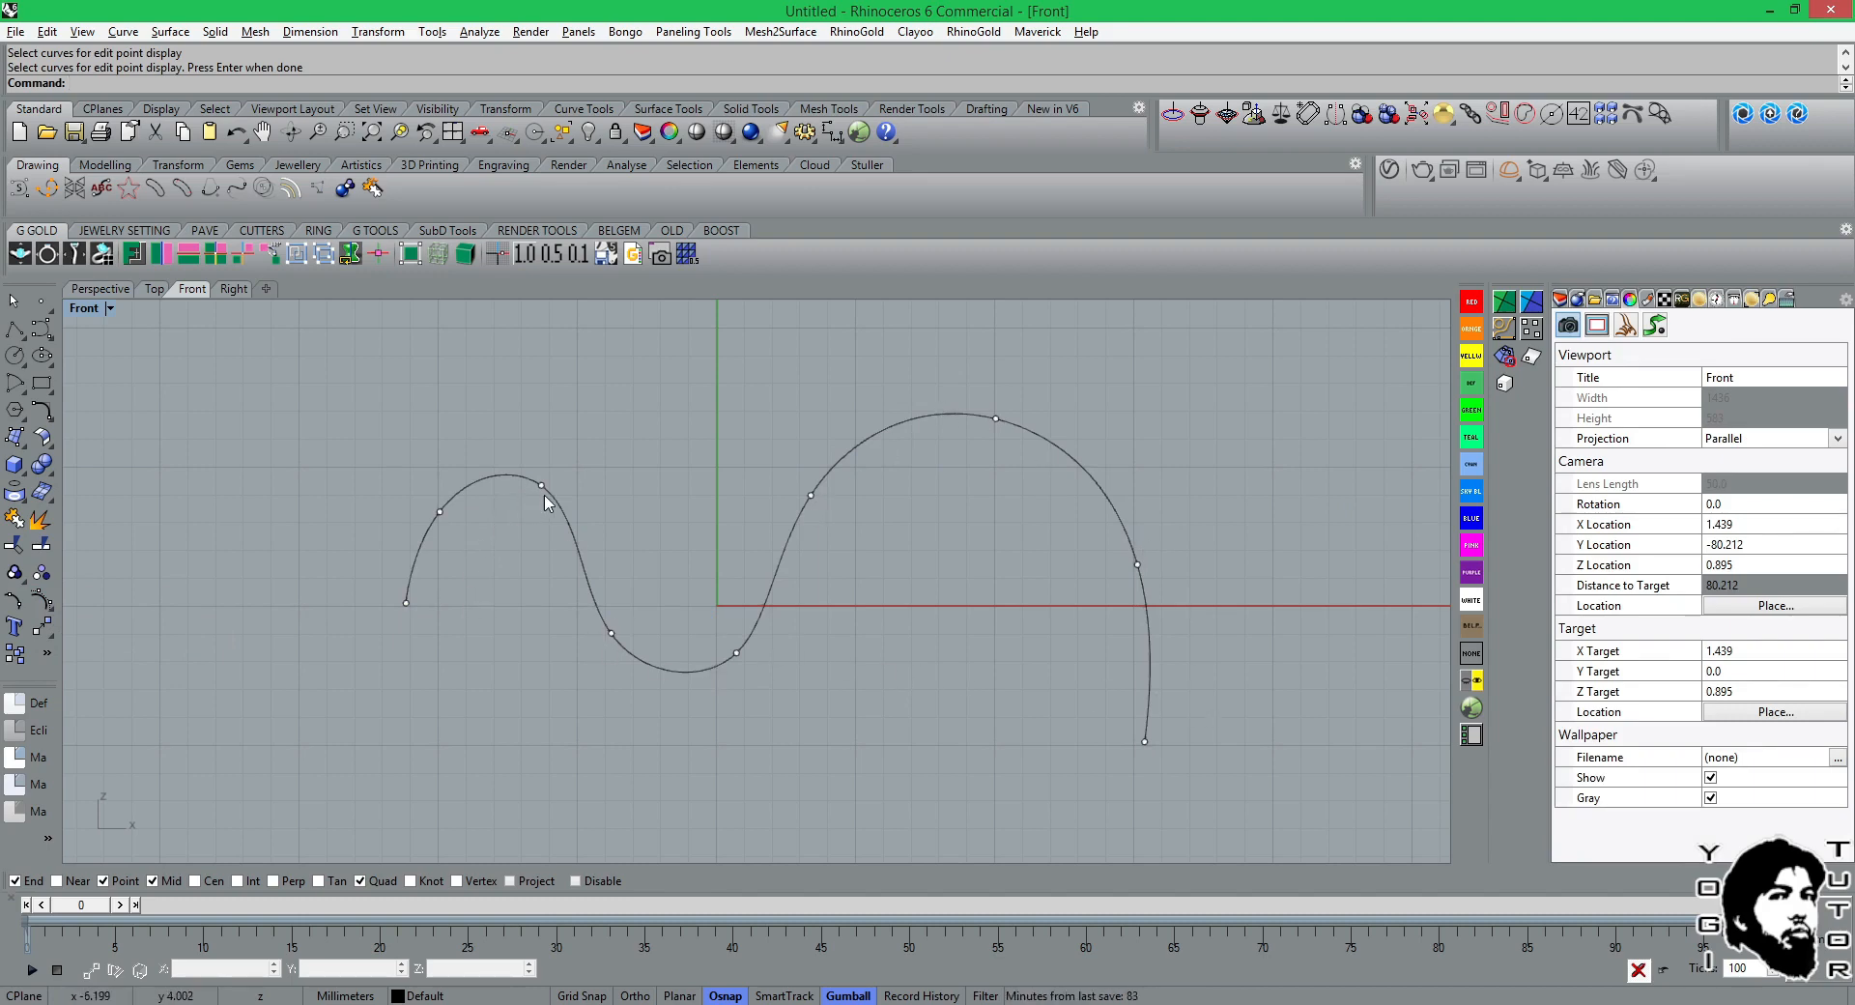
Return the wavy curve from edit point display to control point display.
{"action": "left_click", "coordinate": [46, 615]}
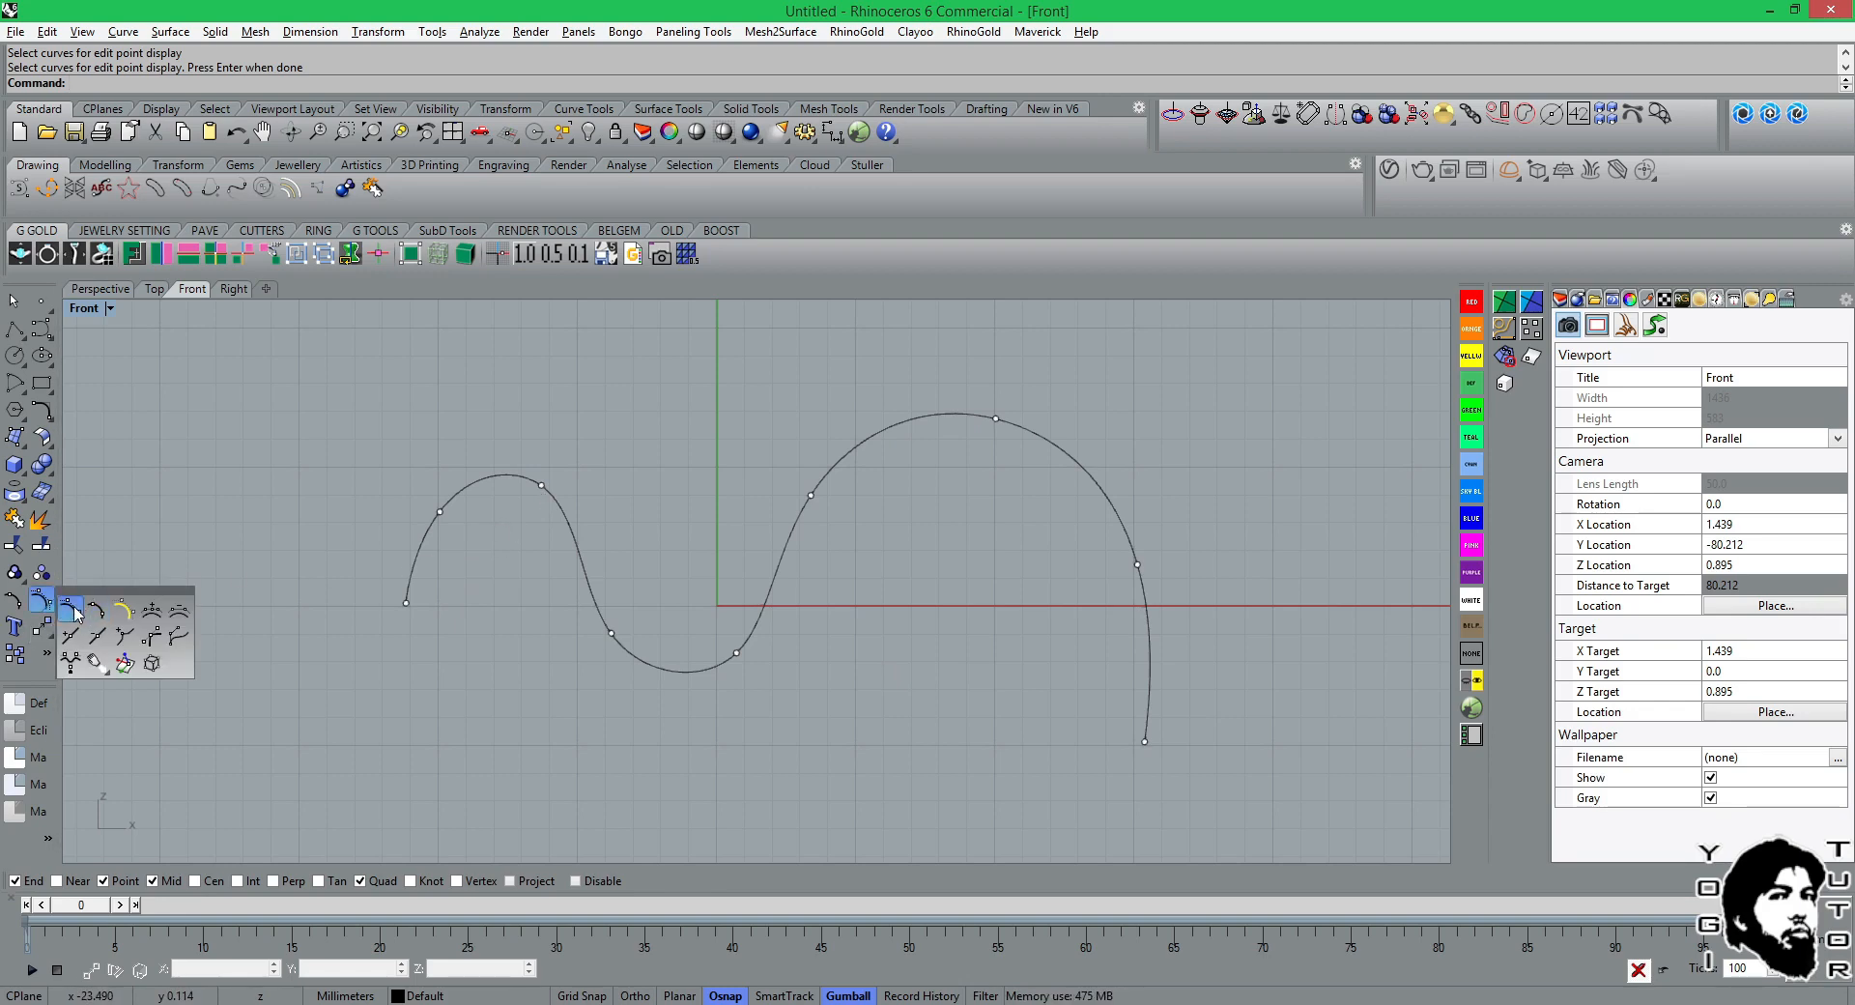
{"action": "left_click", "coordinate": [83, 616]}
{"action": "left_click", "coordinate": [539, 486]}
{"action": "key", "text": "Return"}
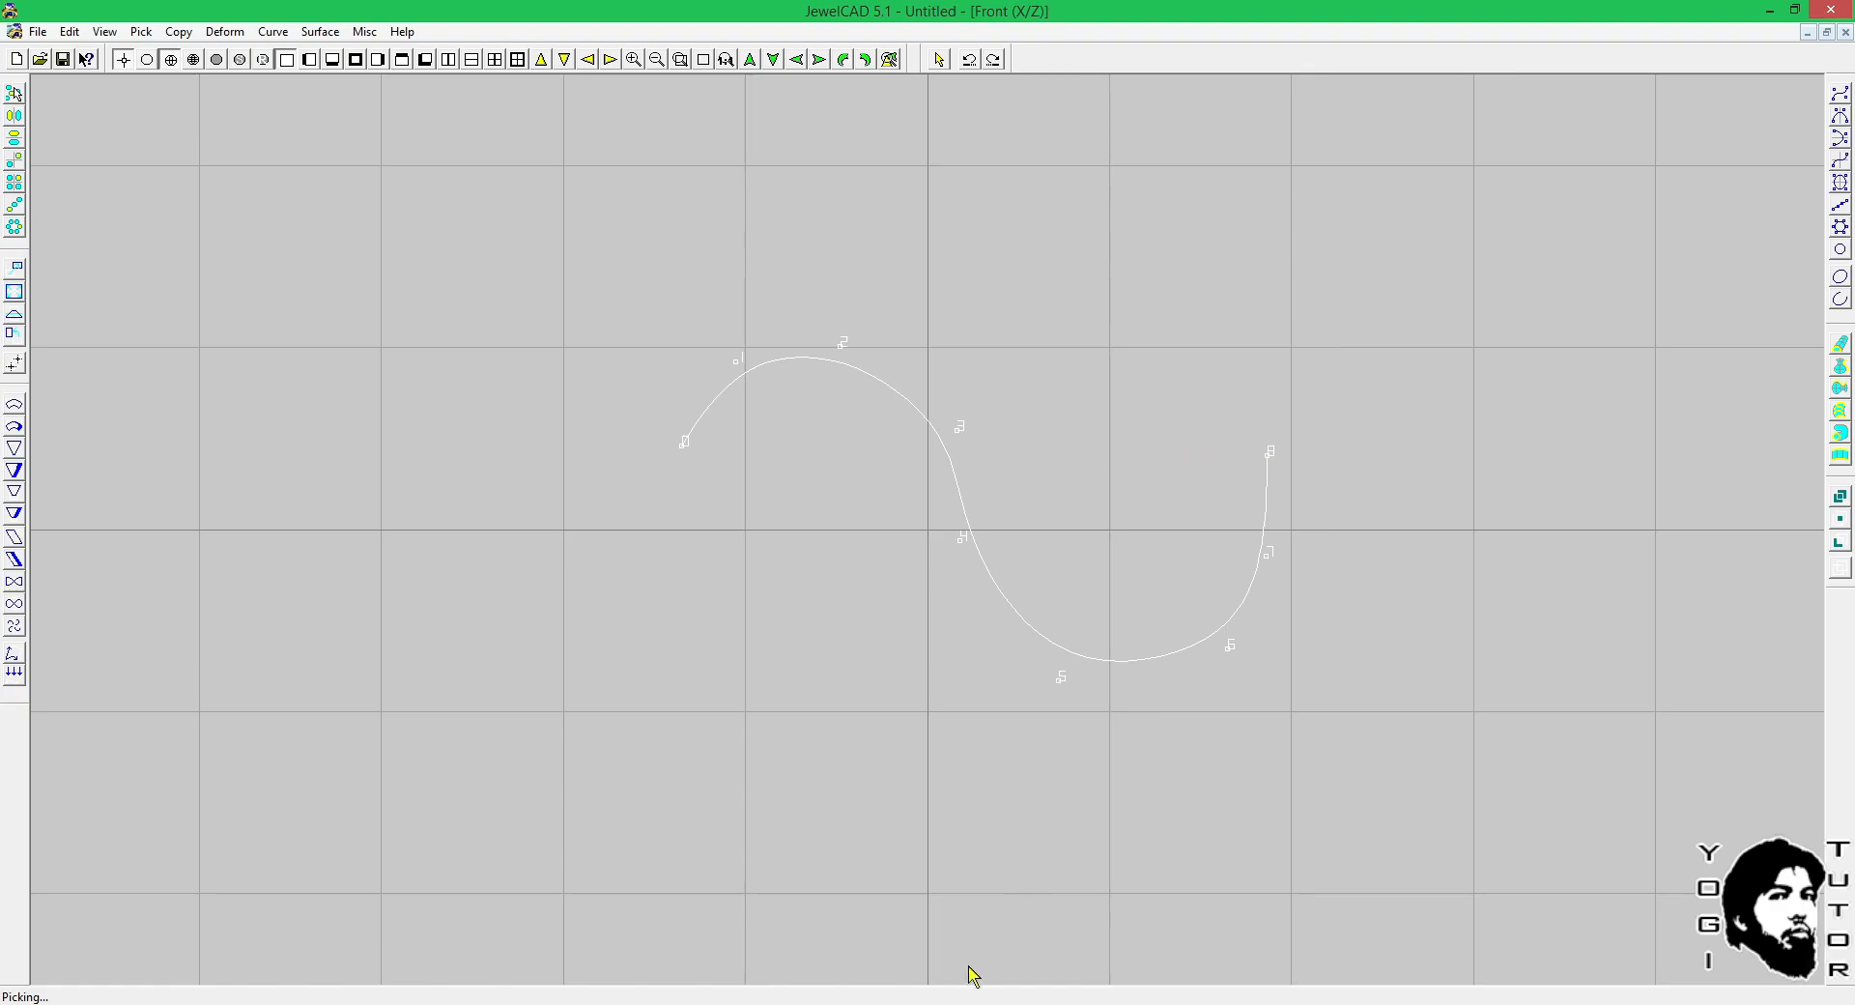
Switch from JewelCAD back to Rhinoceros, hide the wavy curve's control points, and display them again by repeating PointsOn.
{"action": "left_click", "coordinate": [828, 1004]}
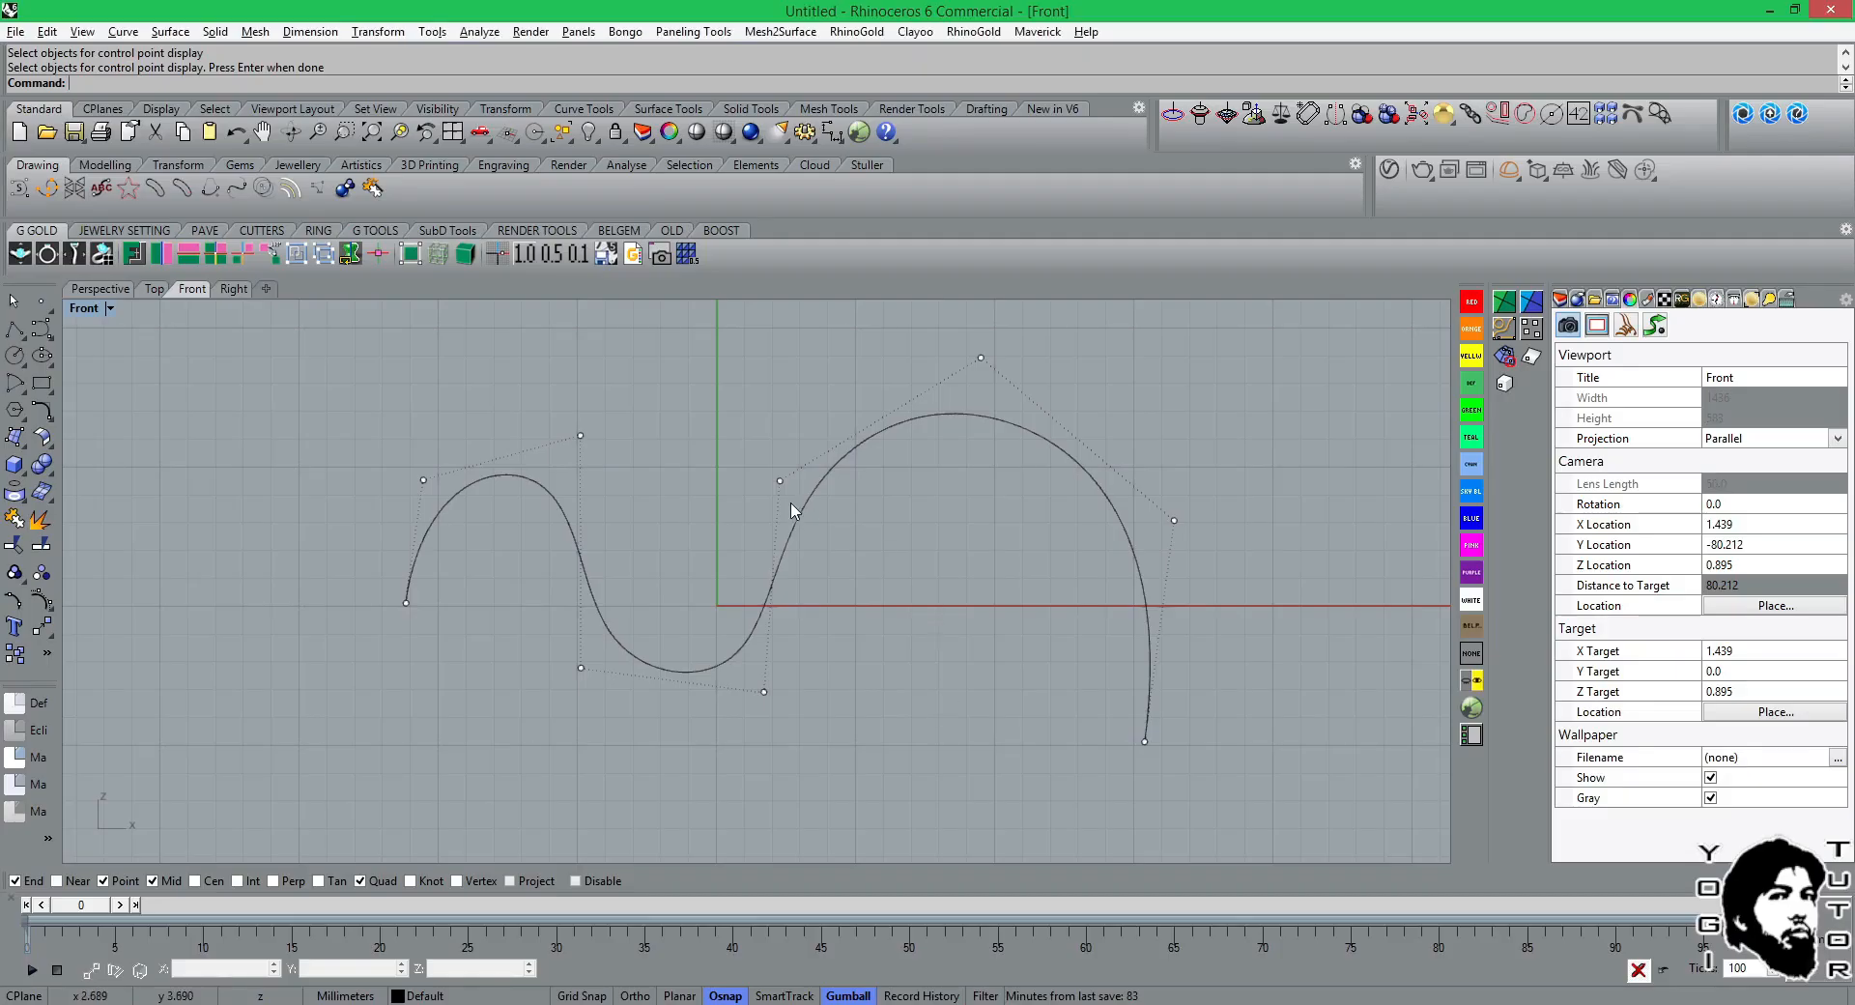
{"action": "left_click", "coordinate": [971, 414]}
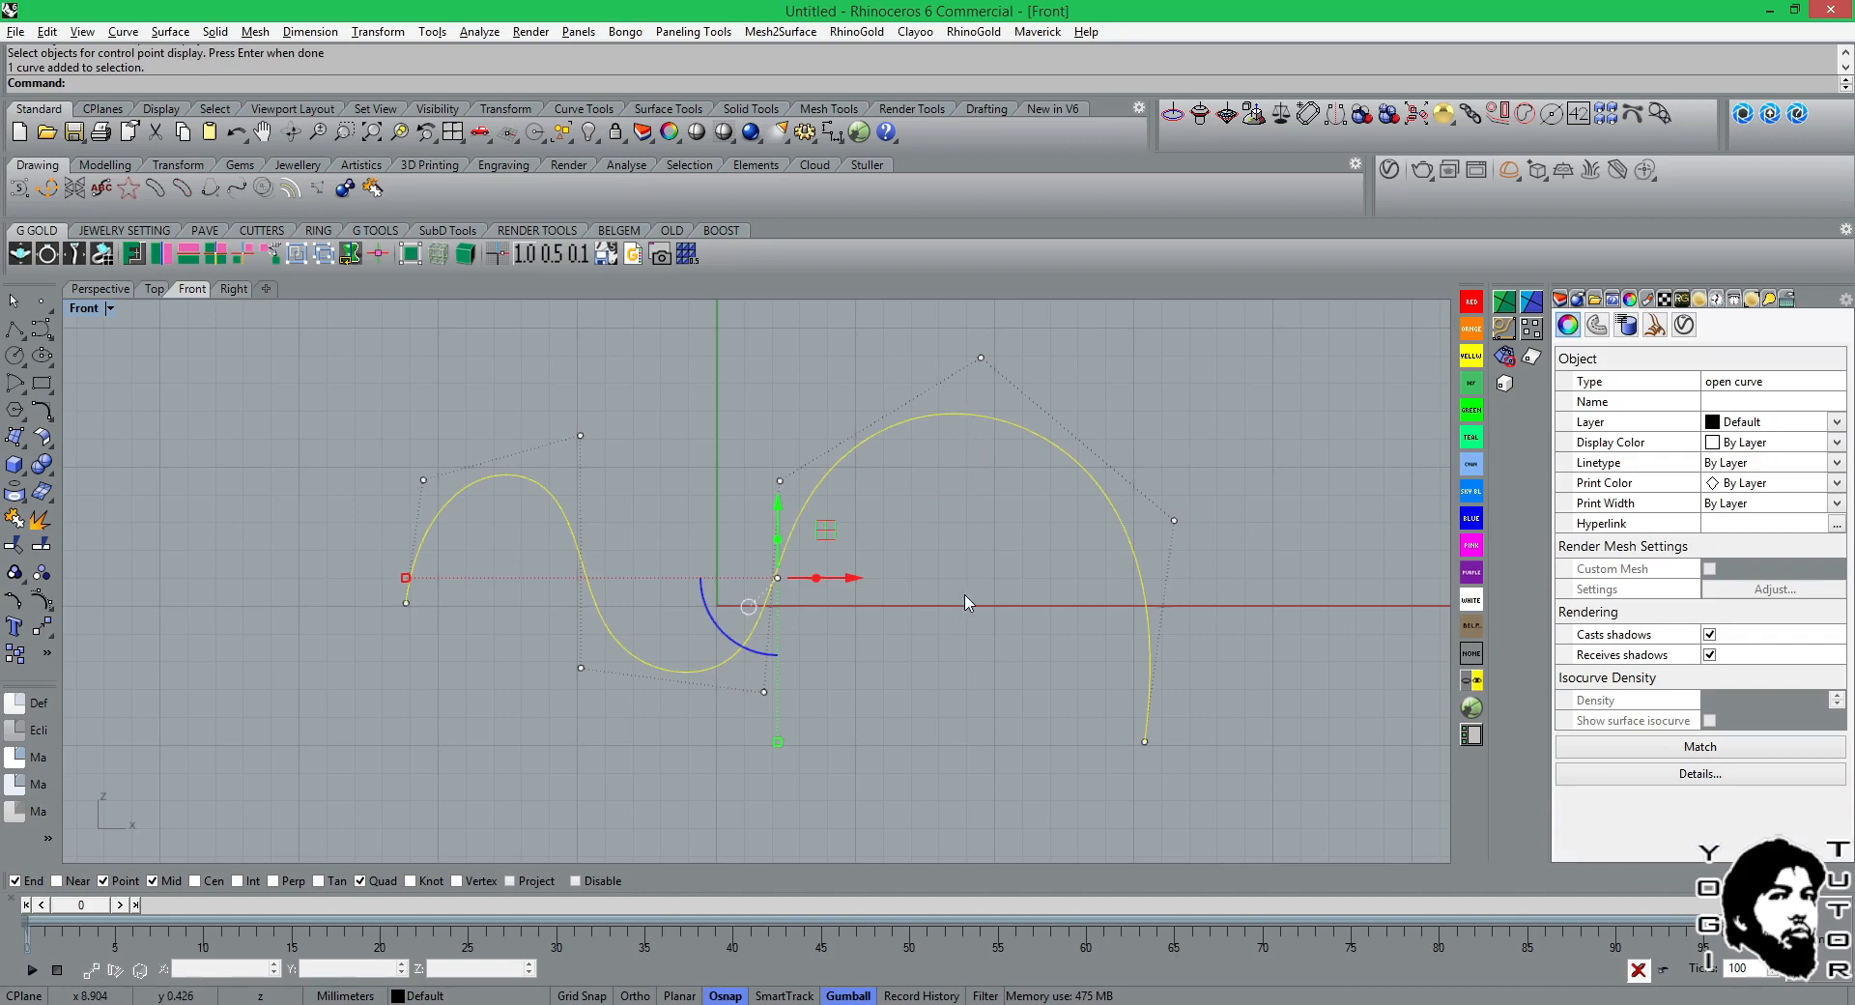
{"action": "key", "text": "Escape"}
{"action": "right_click", "coordinate": [1004, 425]}
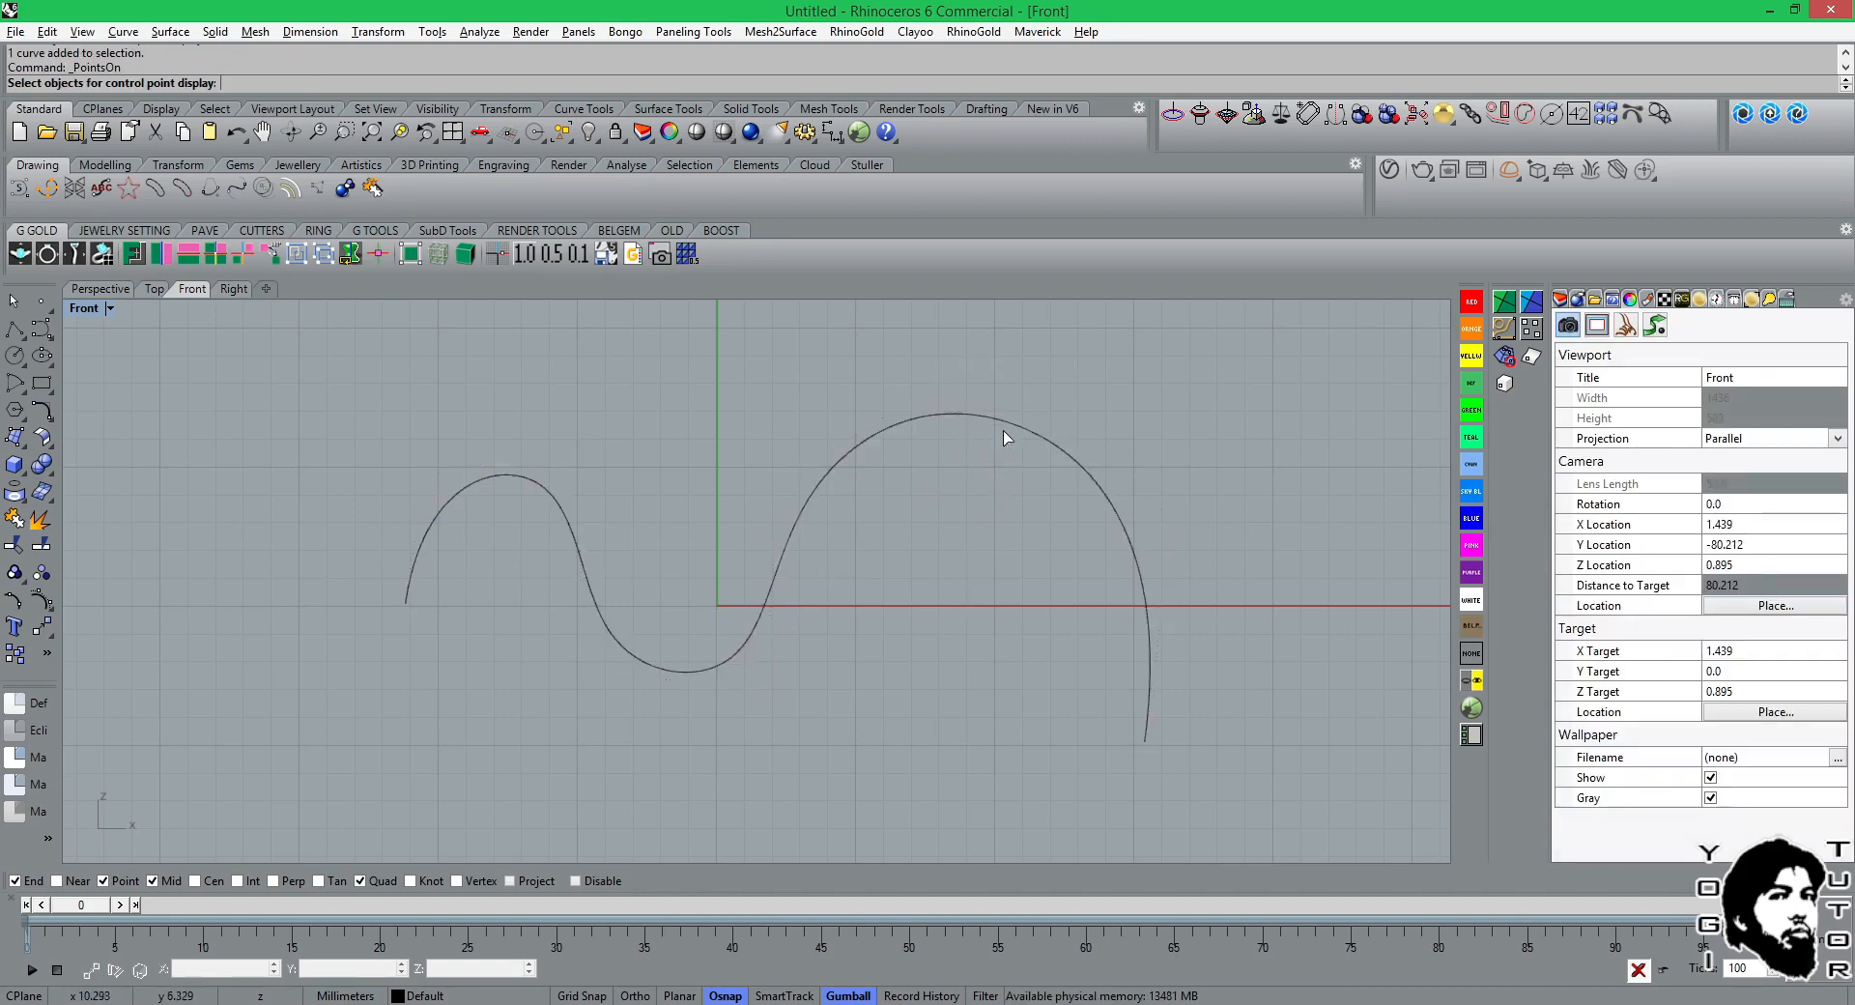
{"action": "left_click", "coordinate": [1006, 424]}
{"action": "right_click", "coordinate": [1004, 431]}
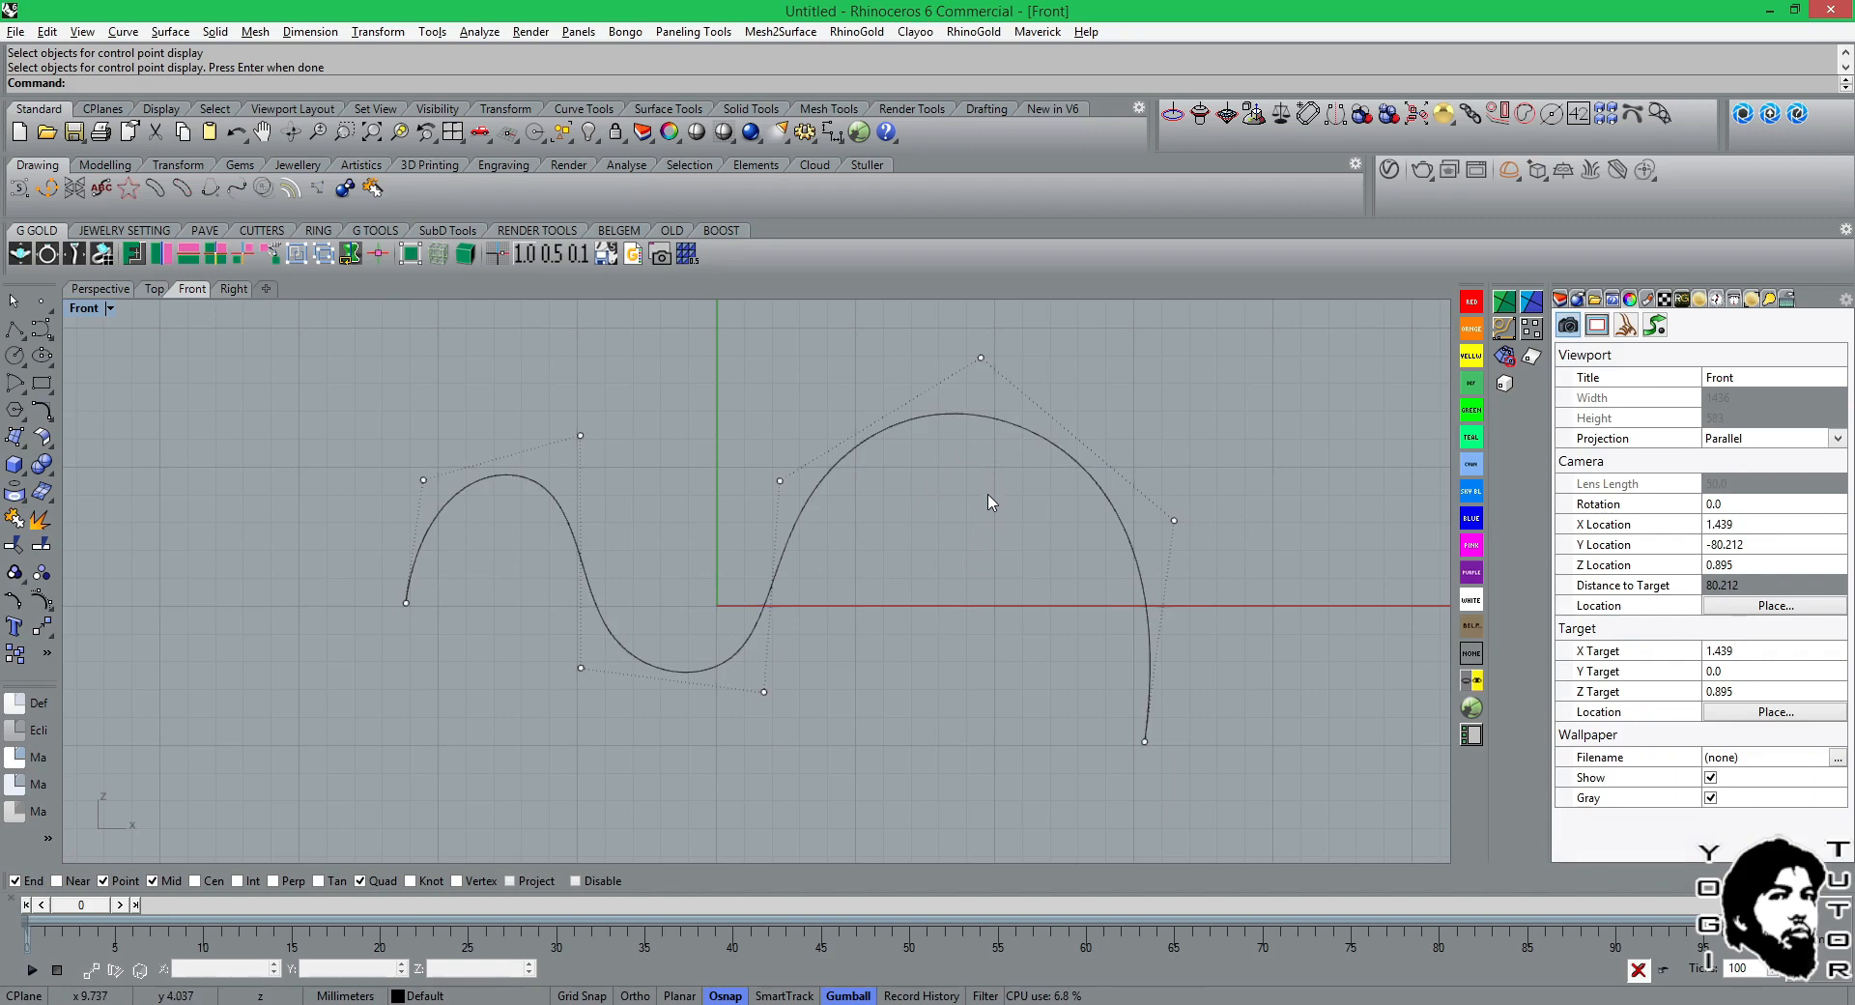
Hide the wavy curve's control points and leave it deselected.
{"action": "left_click", "coordinate": [585, 584]}
{"action": "key", "text": "Escape"}
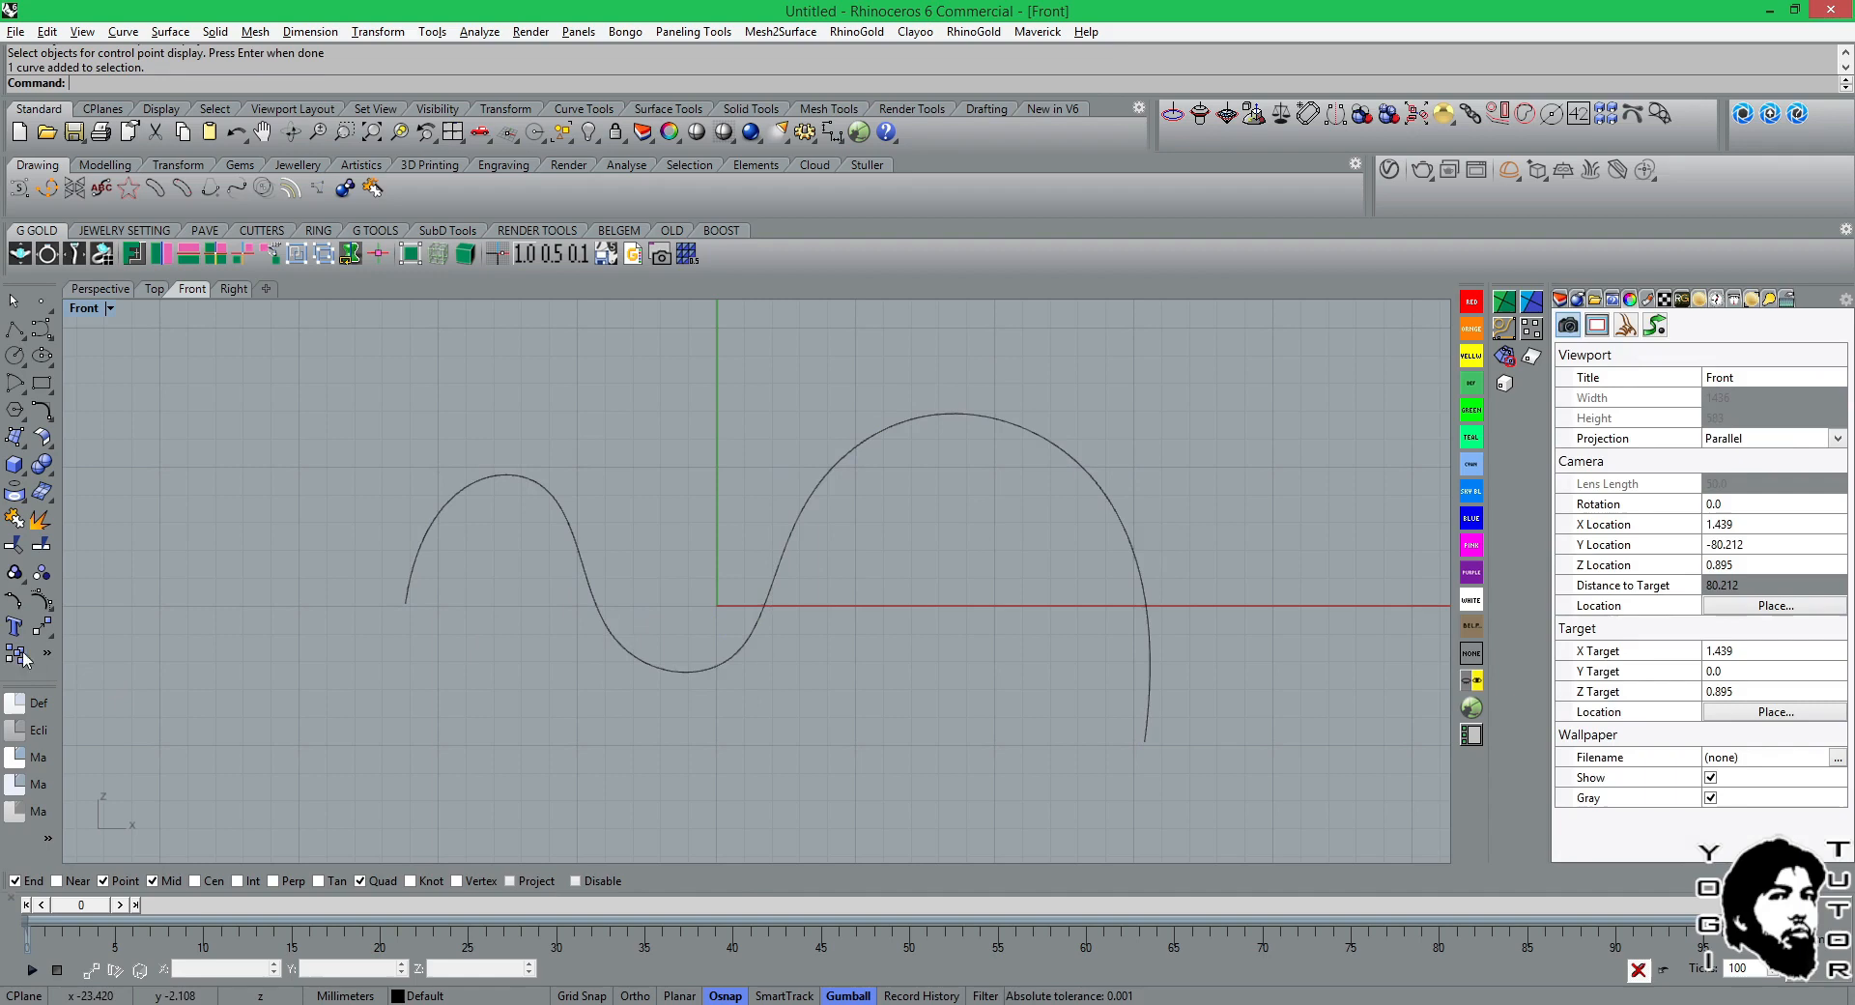
{"action": "left_click", "coordinate": [48, 609]}
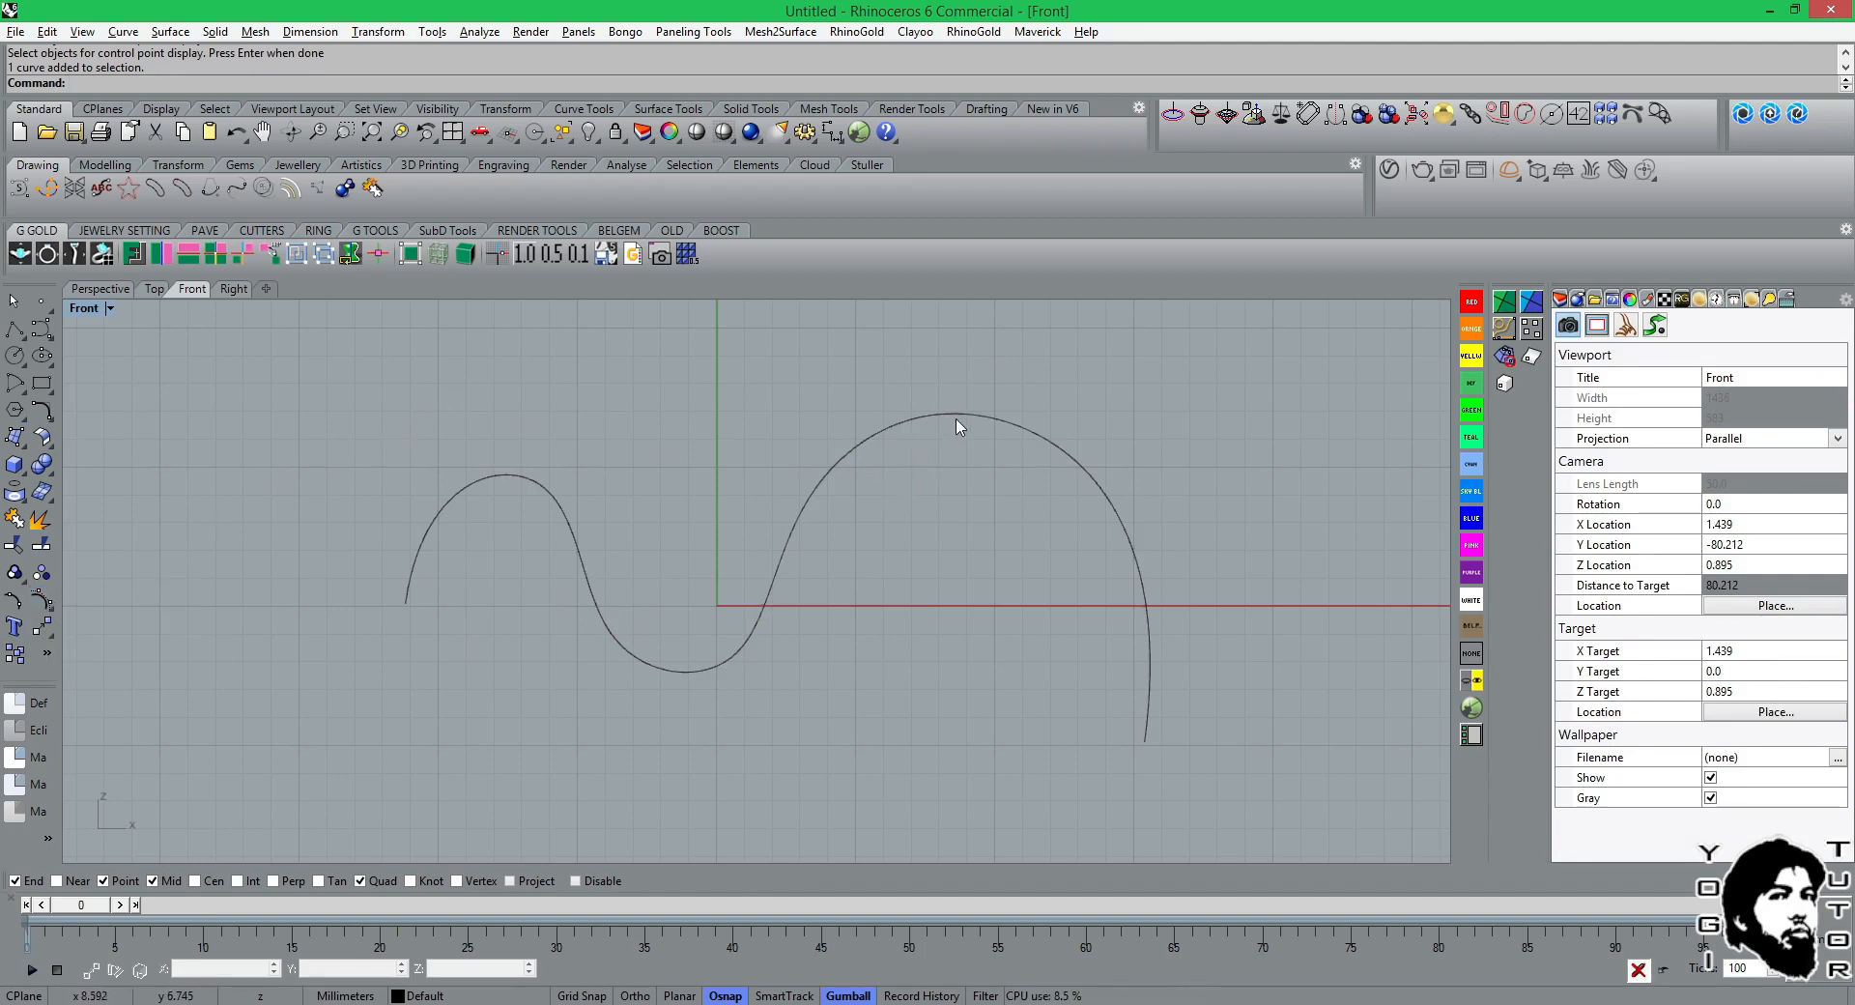
Mark the wavy curve's start with CrvStart and its end with CrvEnd.
{"action": "left_click", "coordinate": [584, 112]}
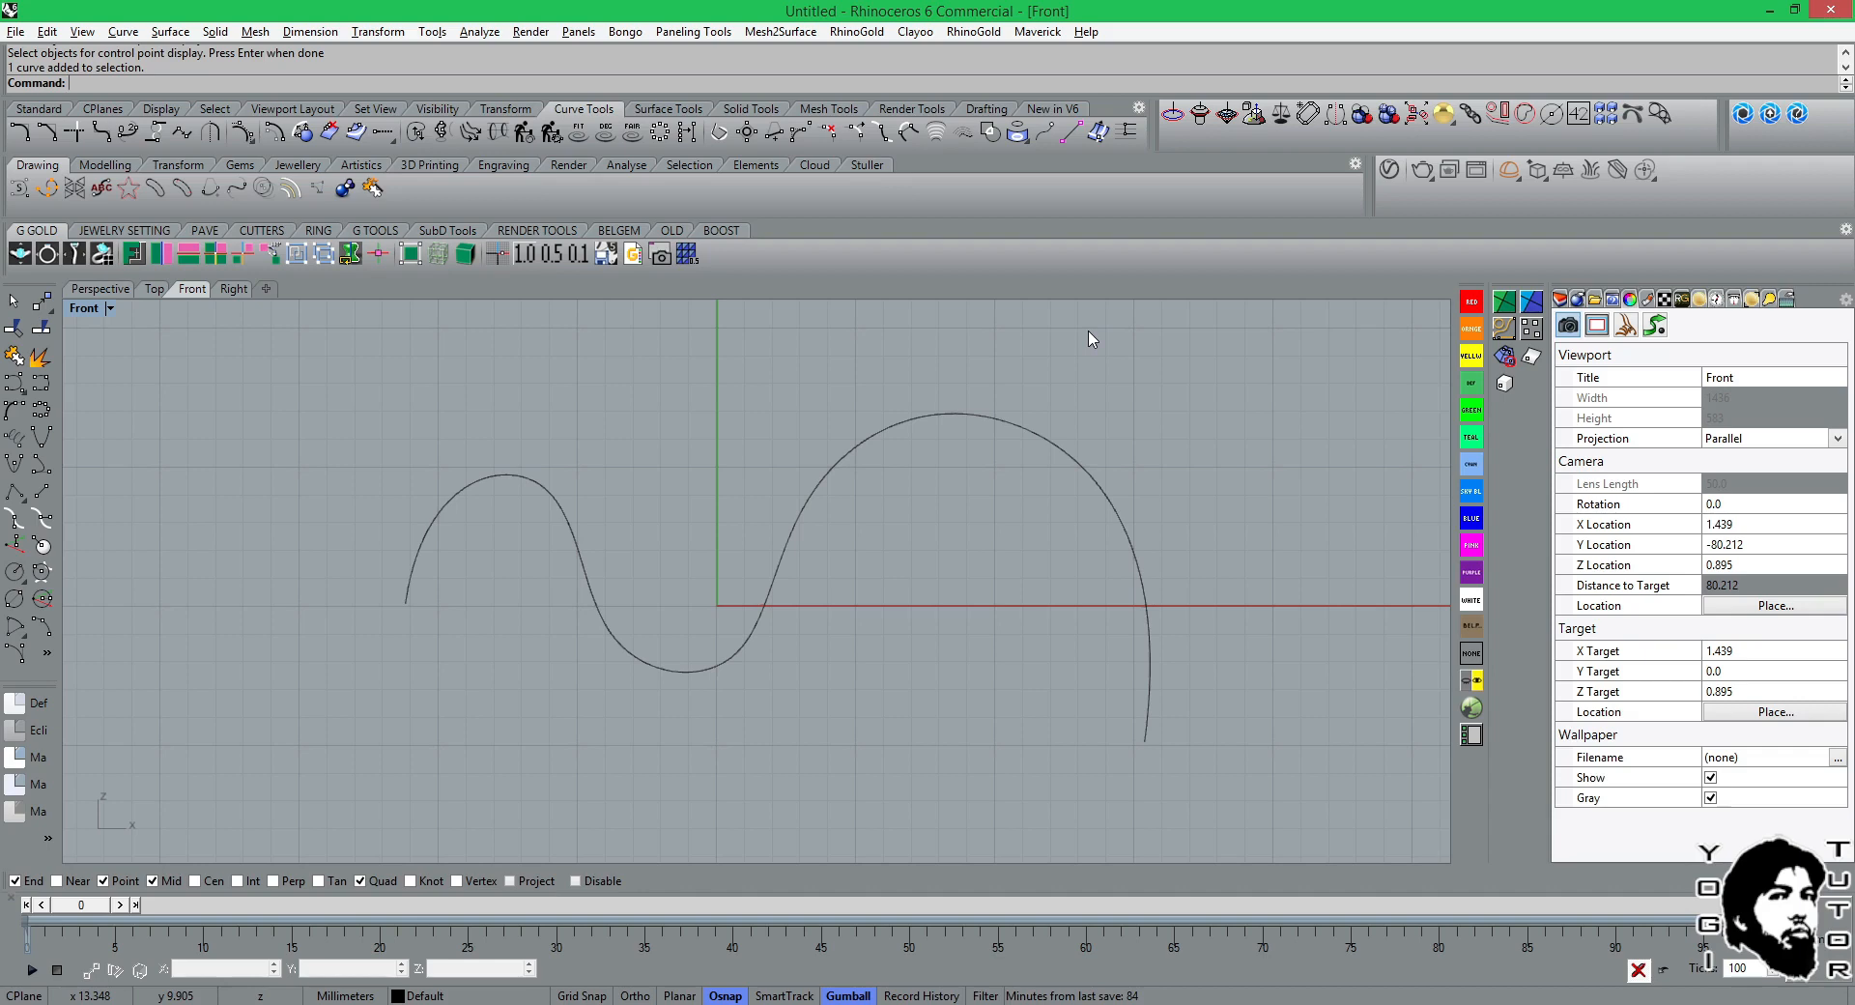
{"action": "left_click", "coordinate": [1048, 136]}
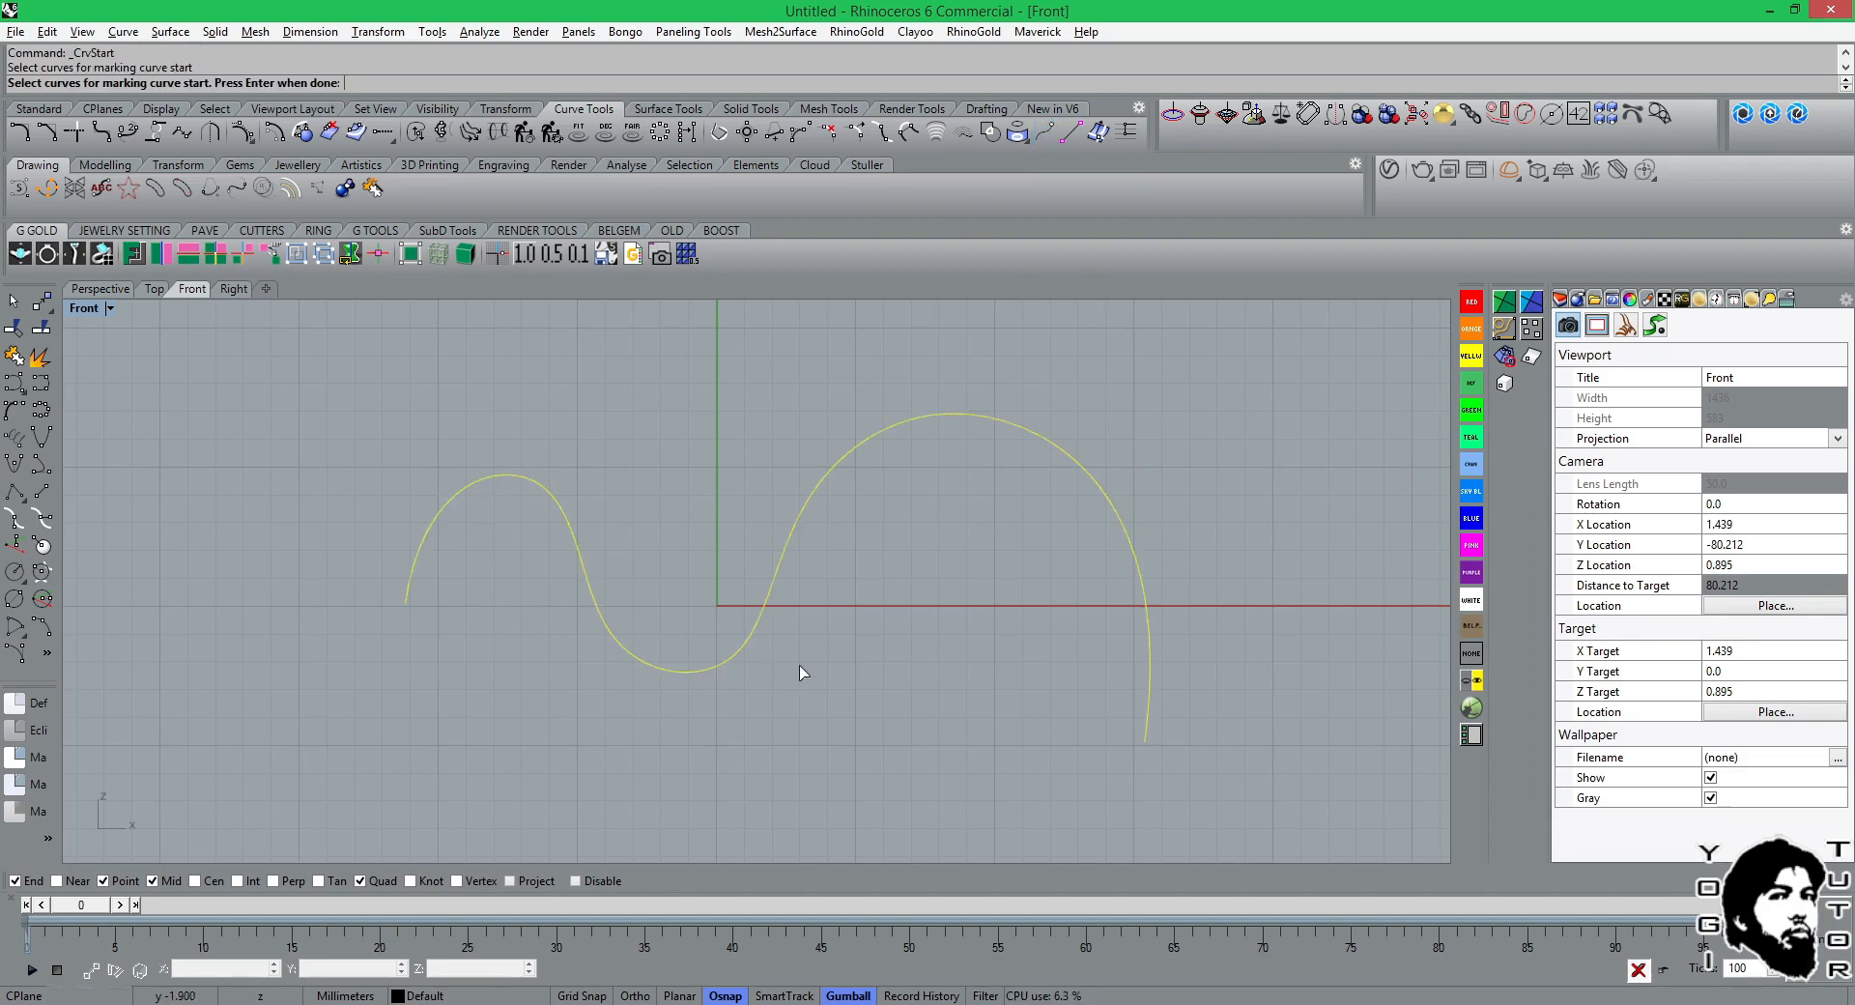
{"action": "key", "text": "Return"}
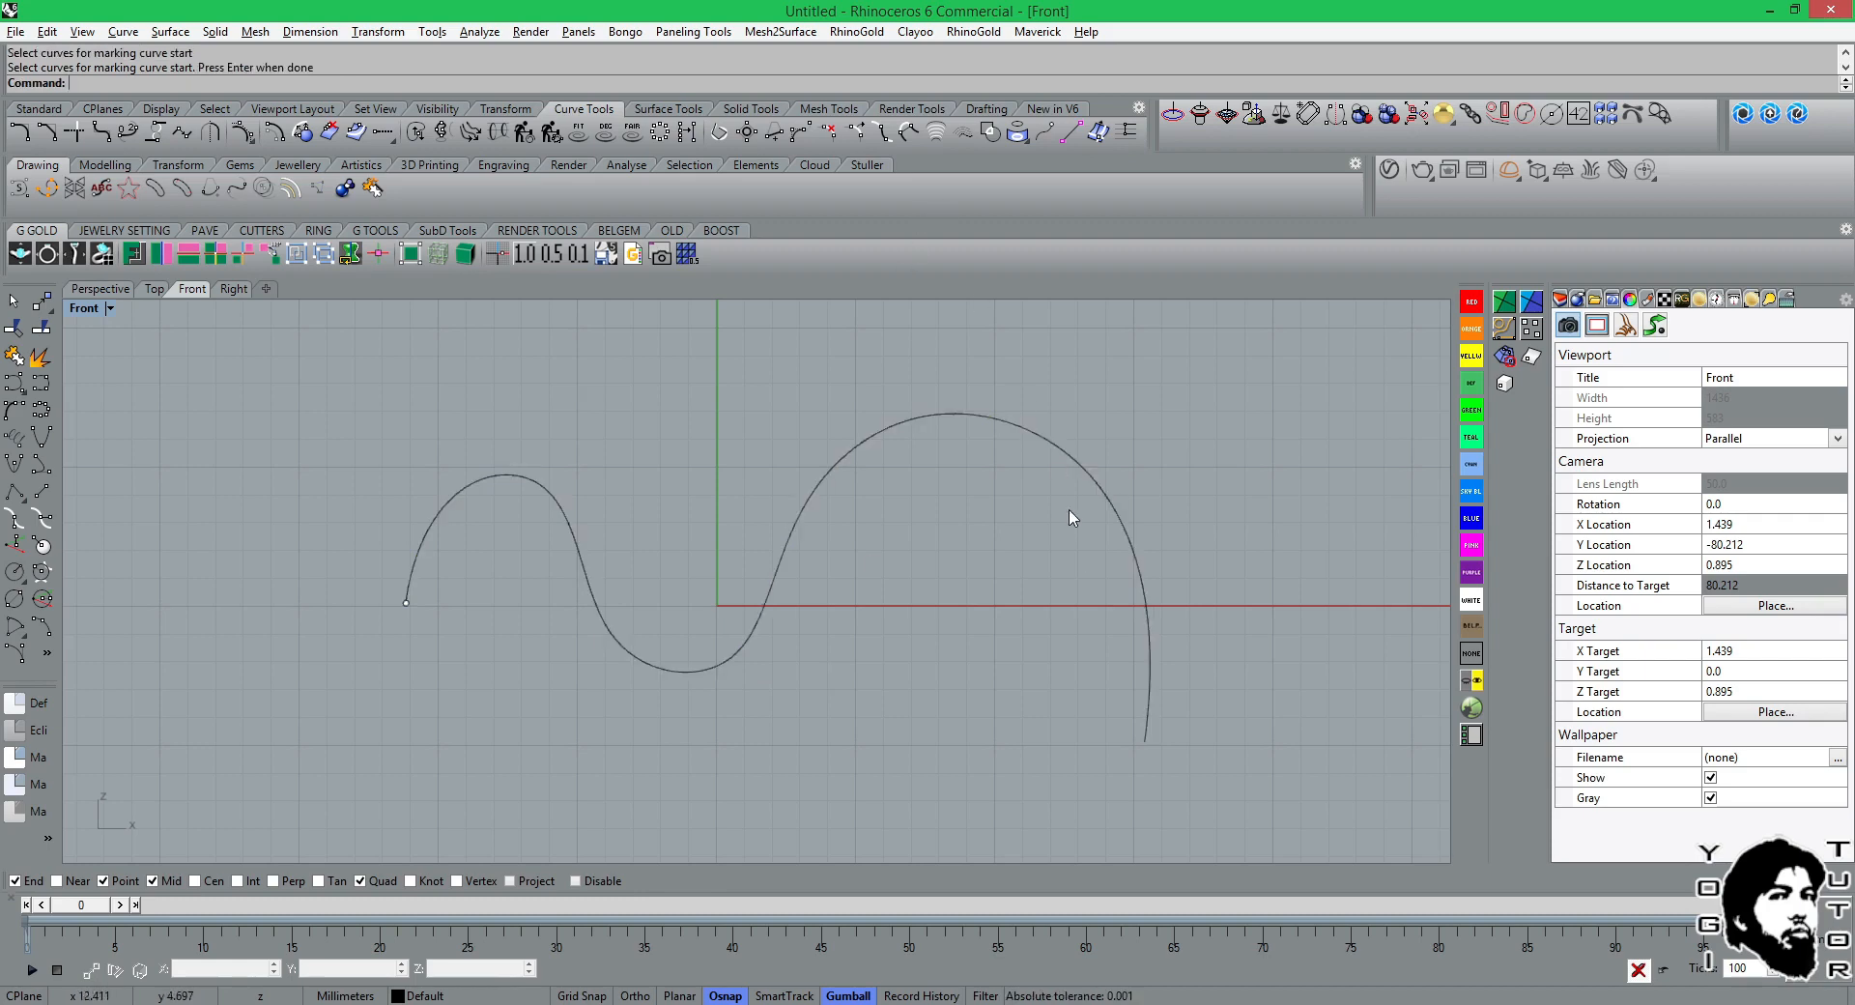
{"action": "right_click", "coordinate": [1045, 139]}
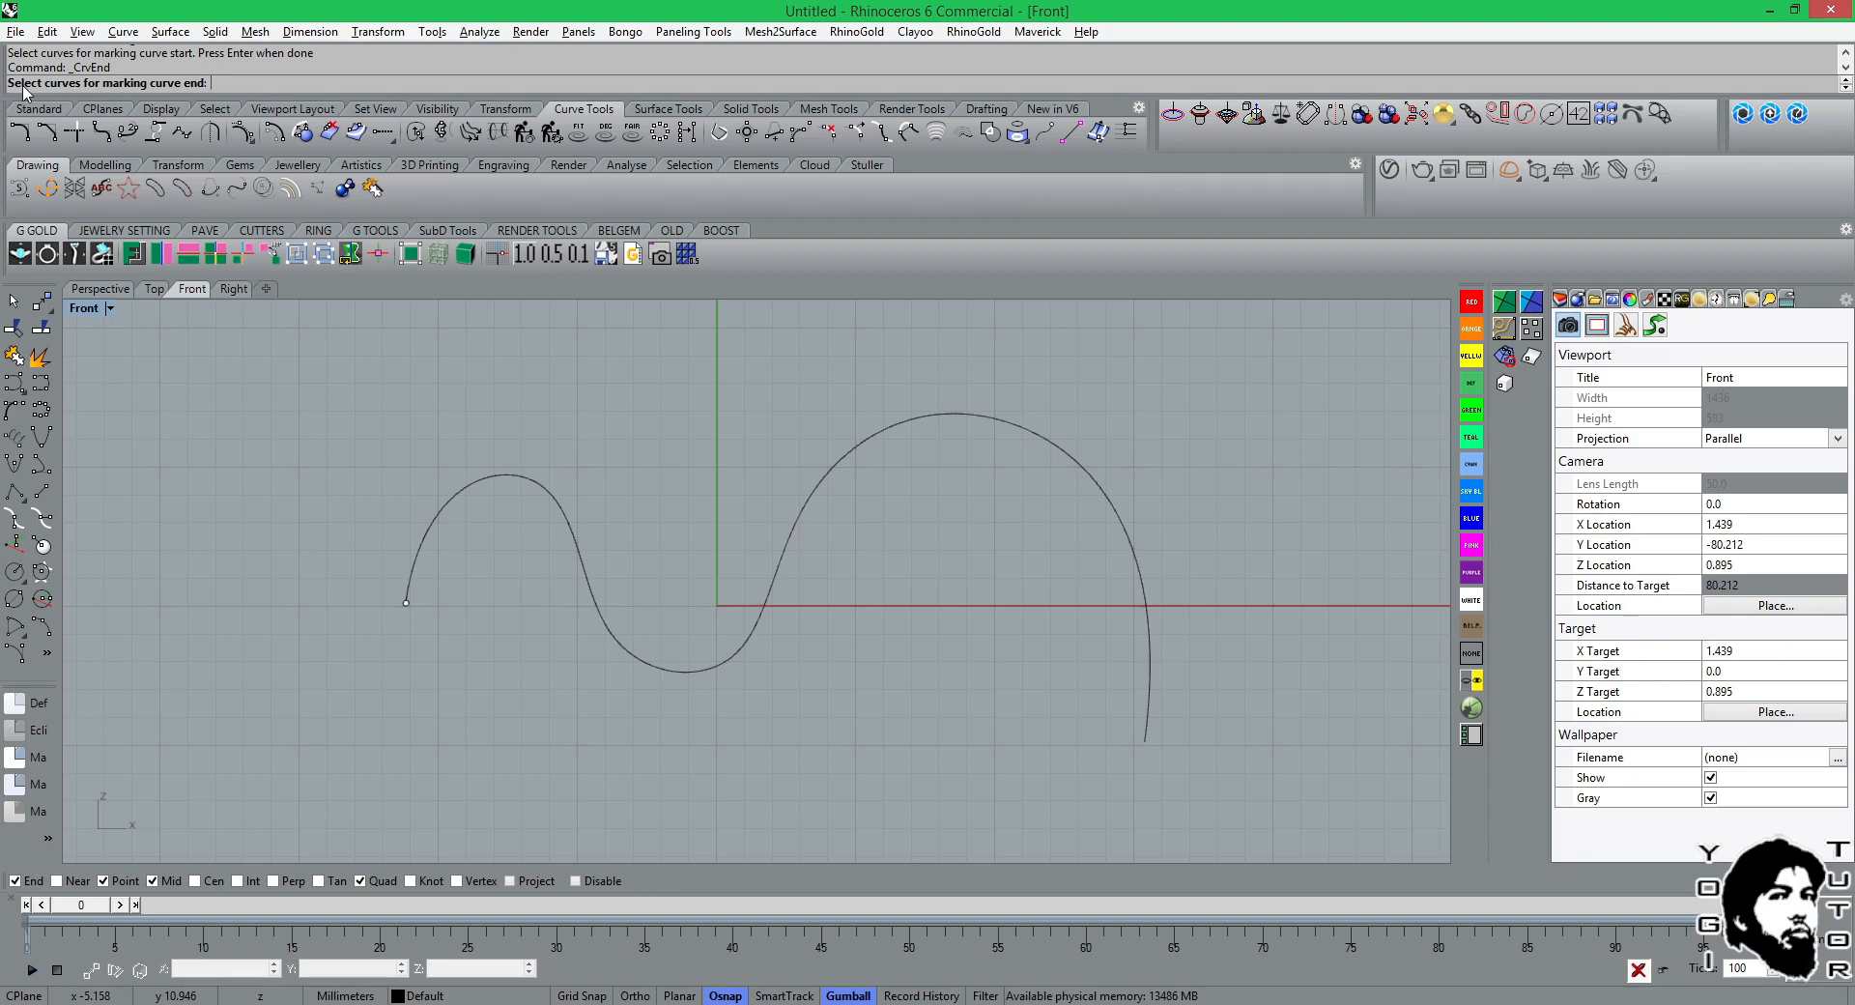
{"action": "left_click", "coordinate": [872, 439]}
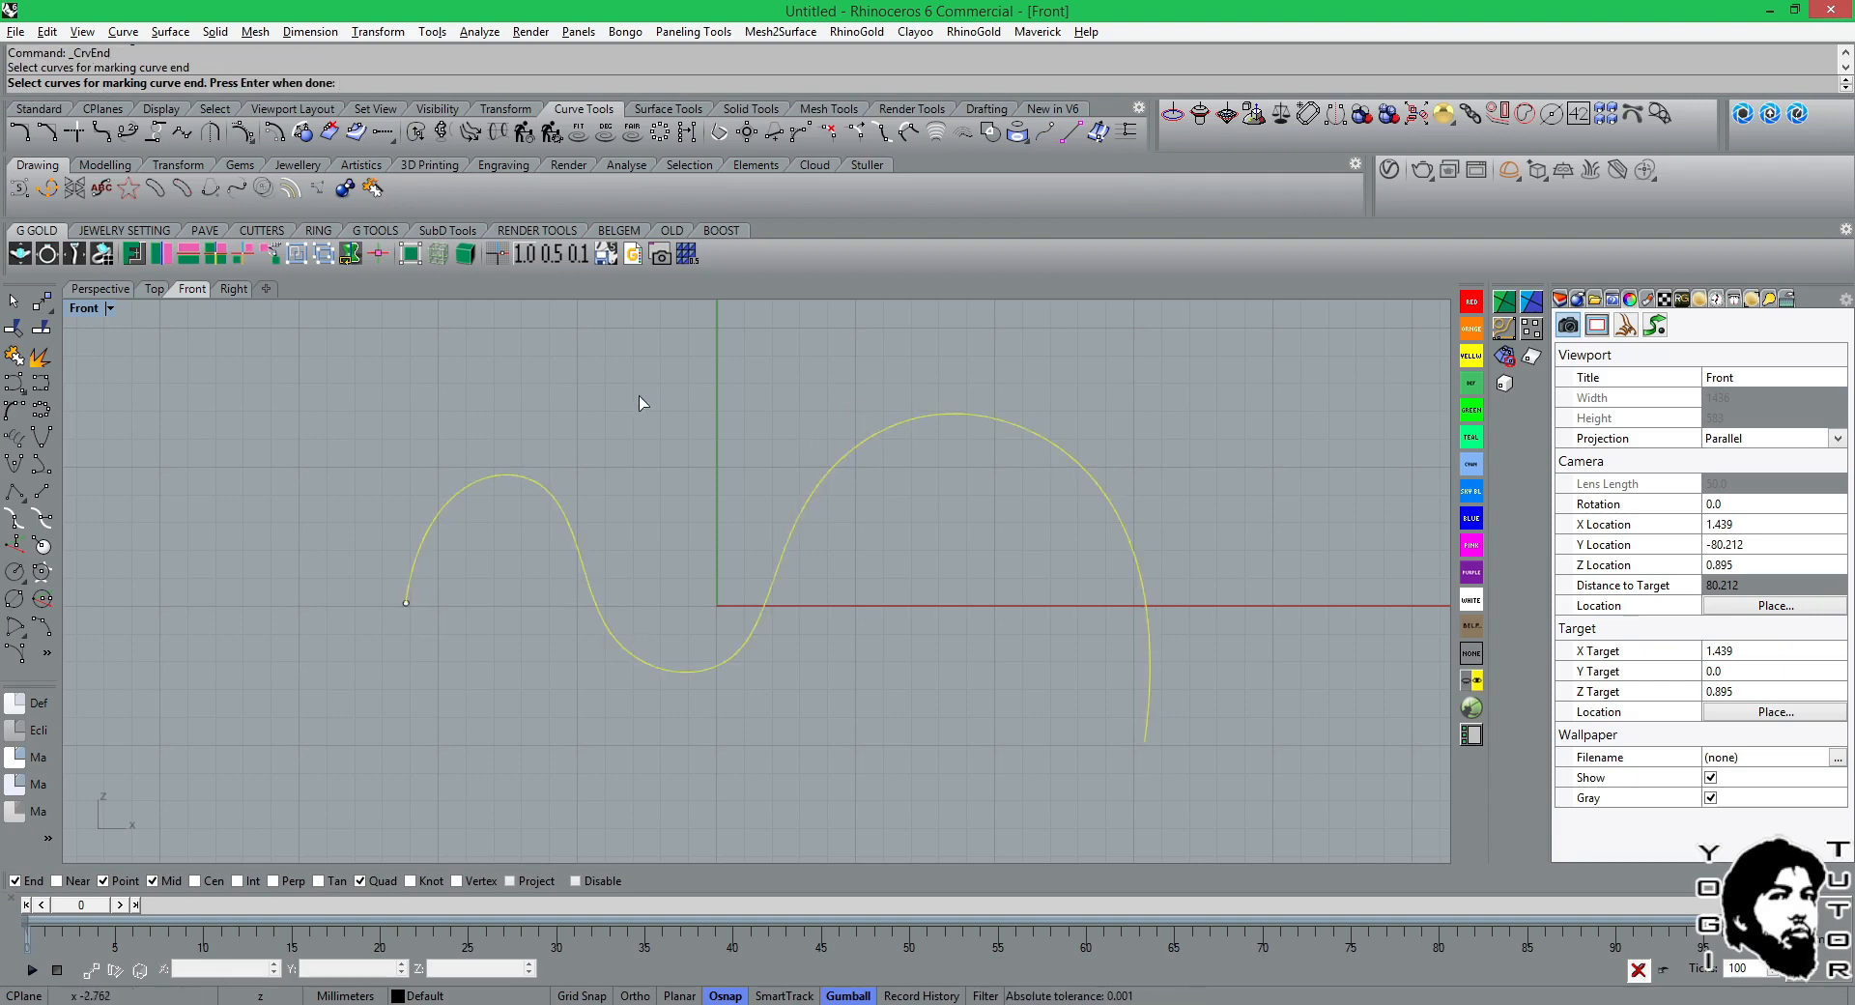
{"action": "key", "text": "Return"}
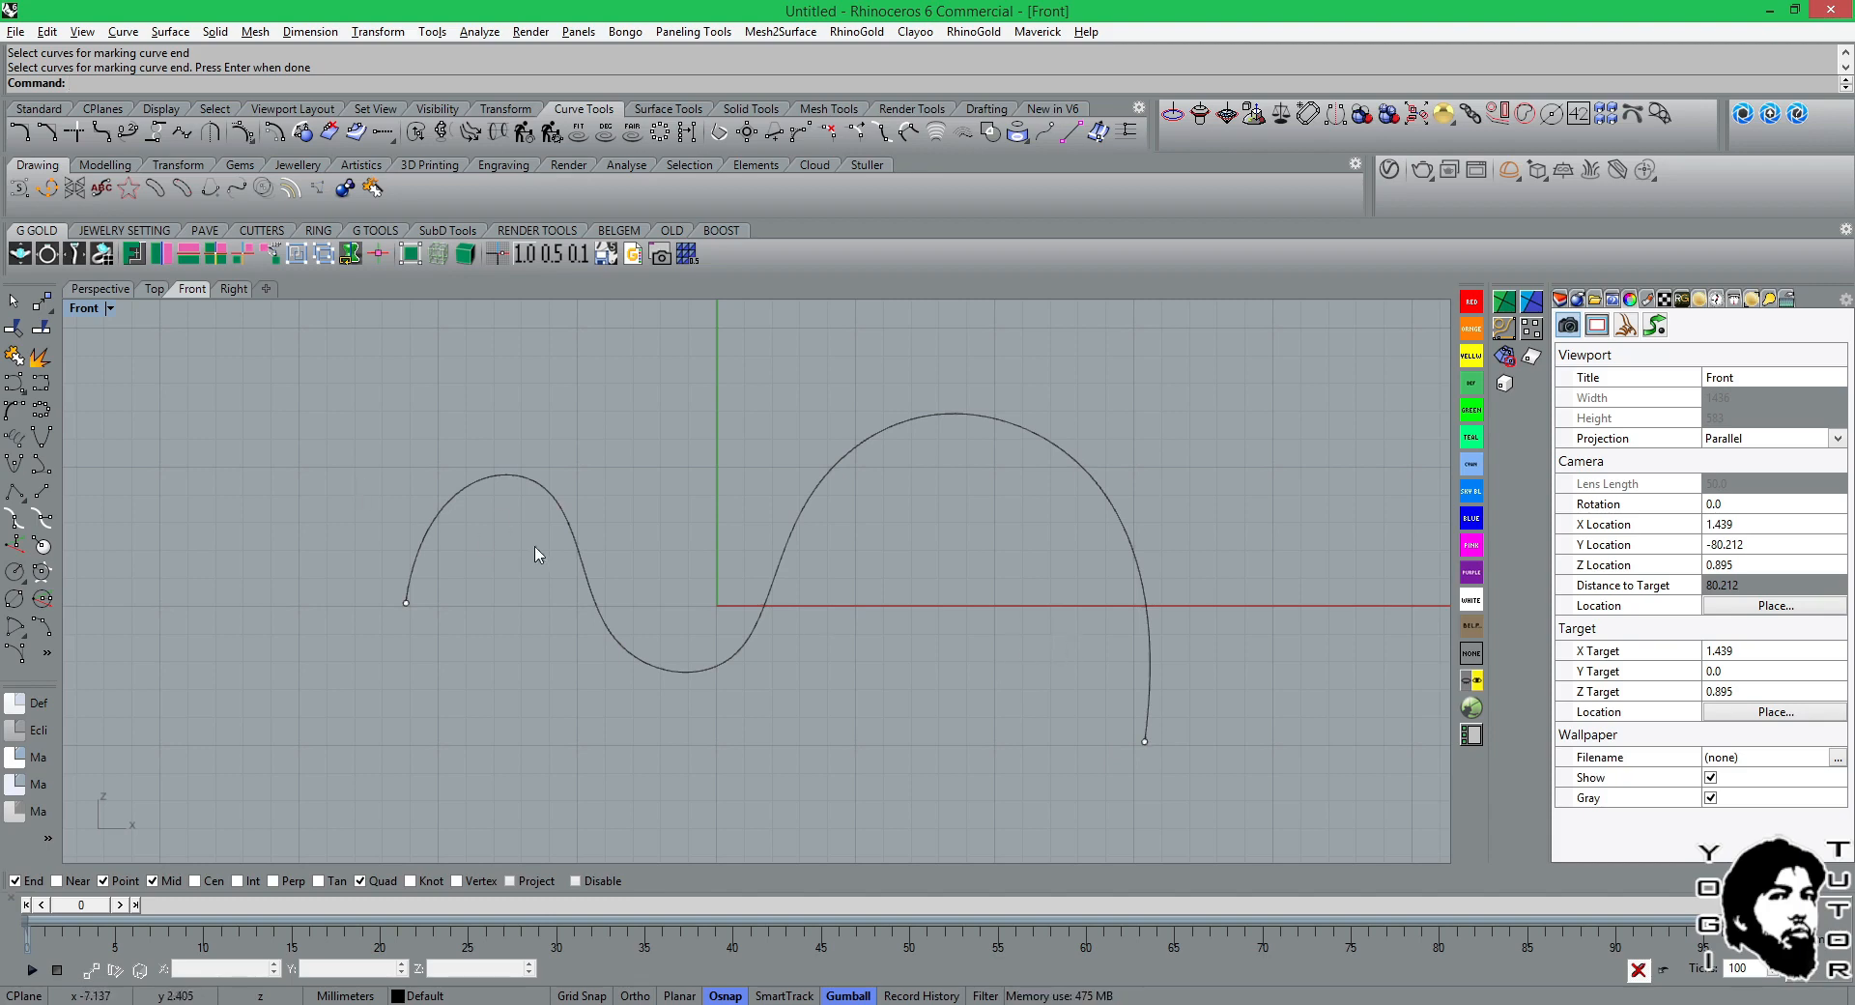
Display the wavy curve's end points with ShowEnds, and close the end analysis.
{"action": "left_click", "coordinate": [47, 653]}
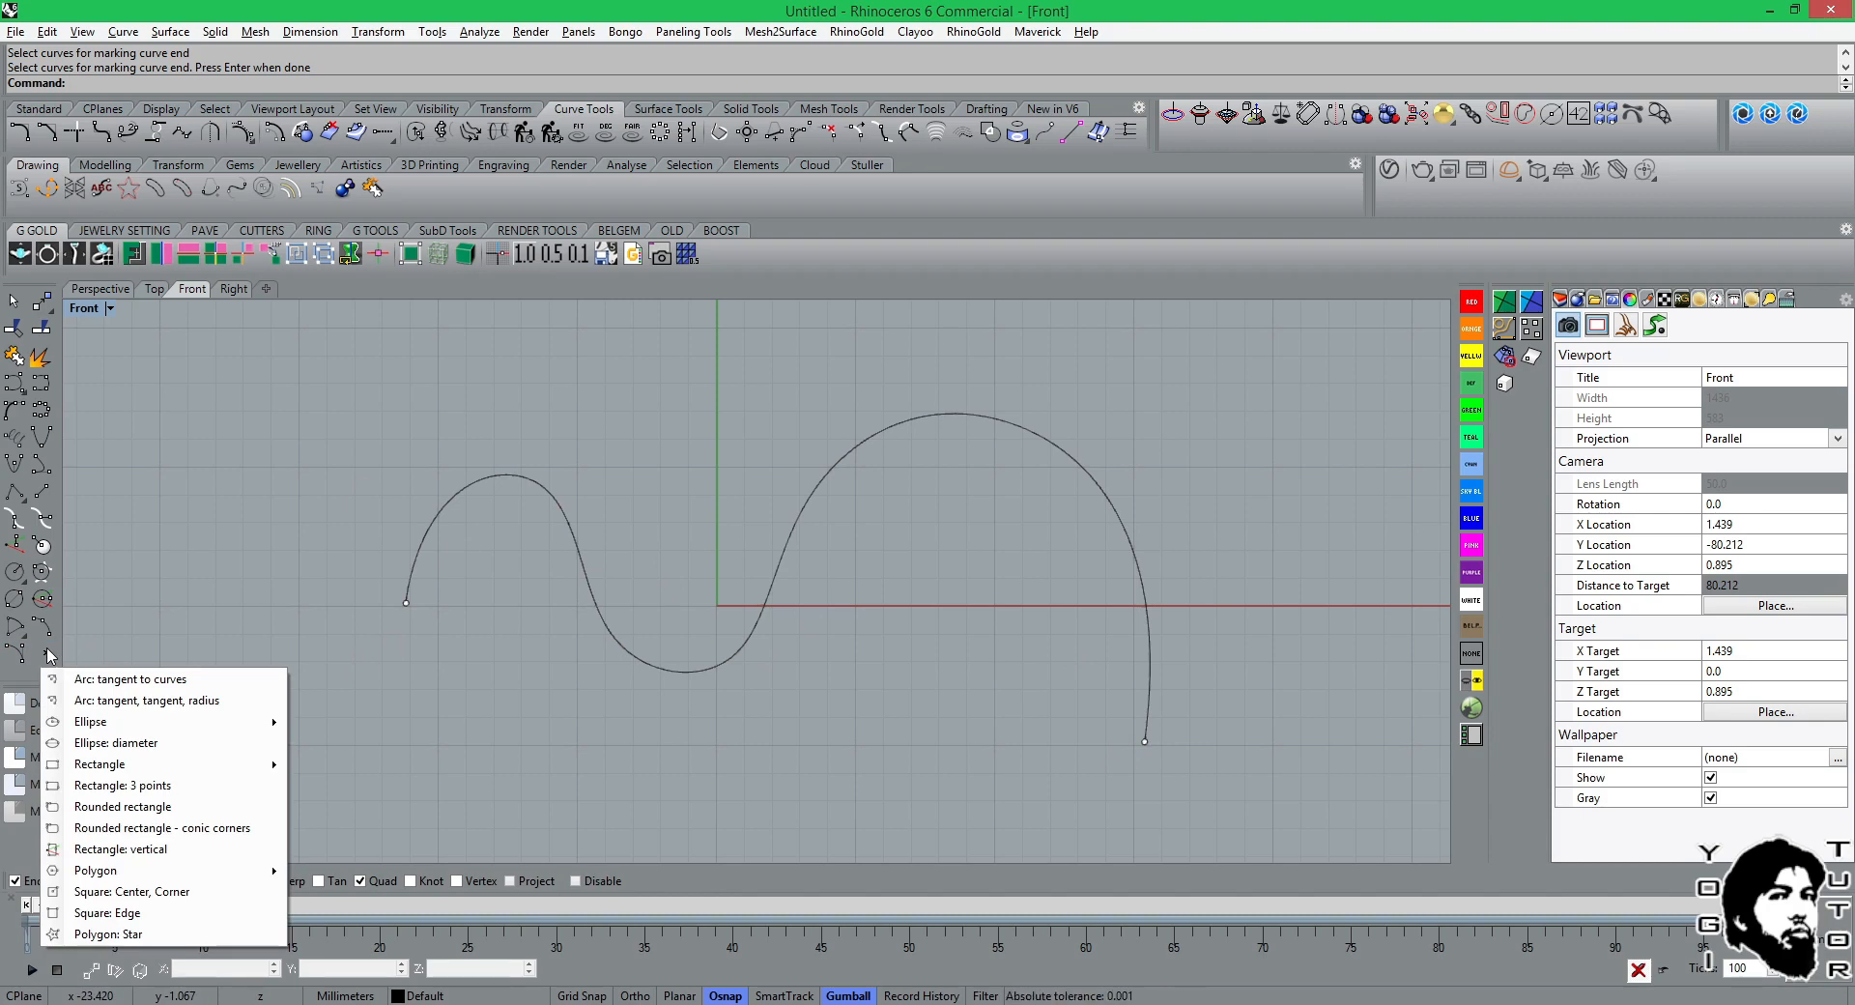
{"action": "left_click", "coordinate": [1000, 333]}
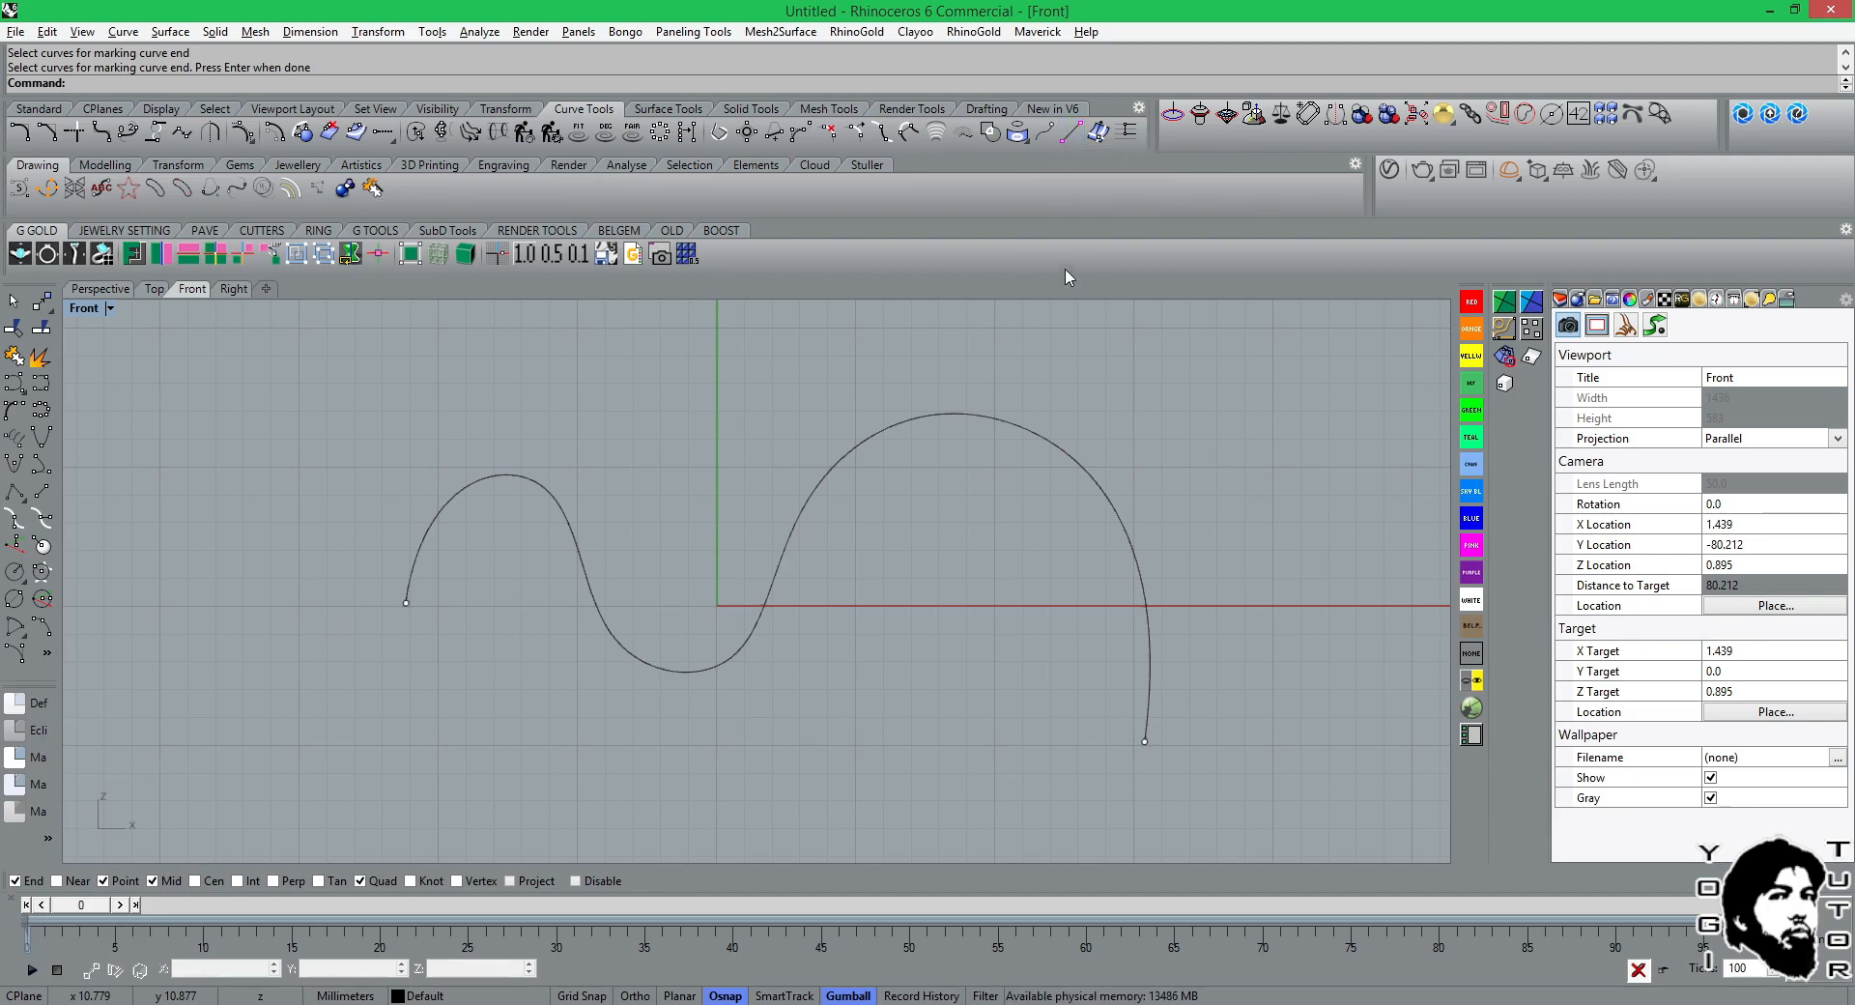
{"action": "left_click", "coordinate": [1068, 145]}
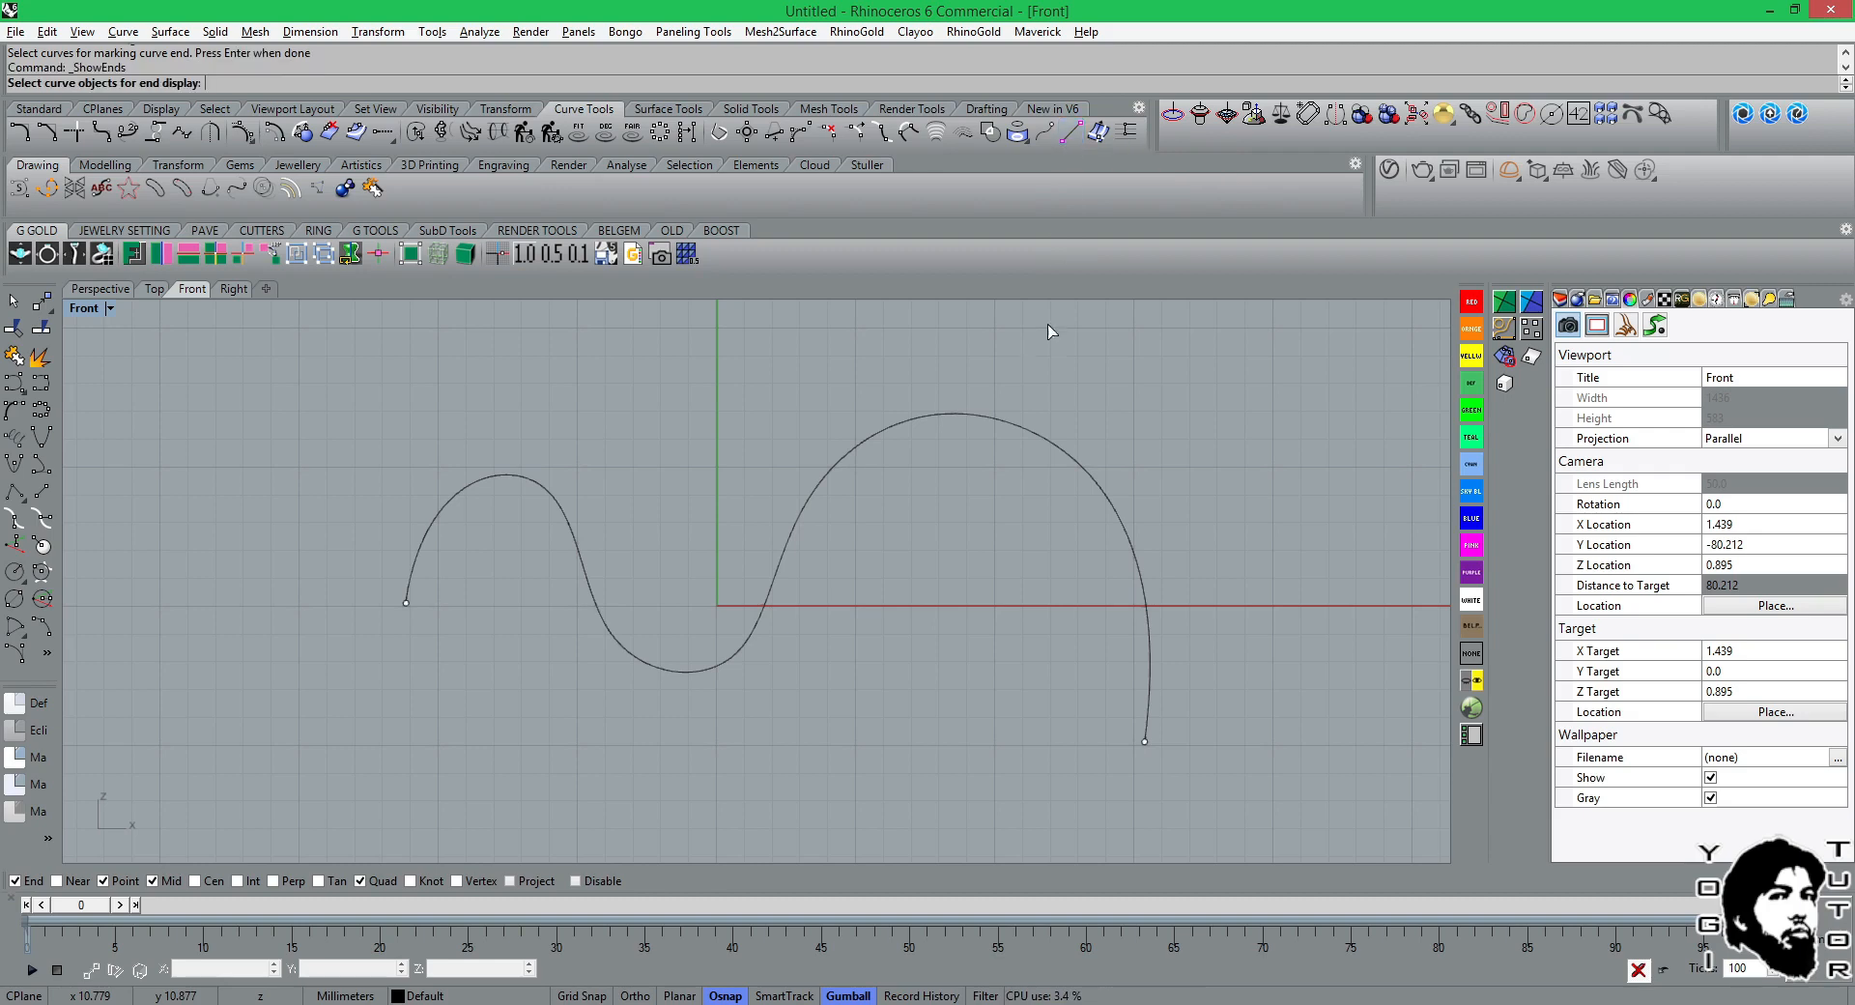
{"action": "left_click", "coordinate": [1027, 432]}
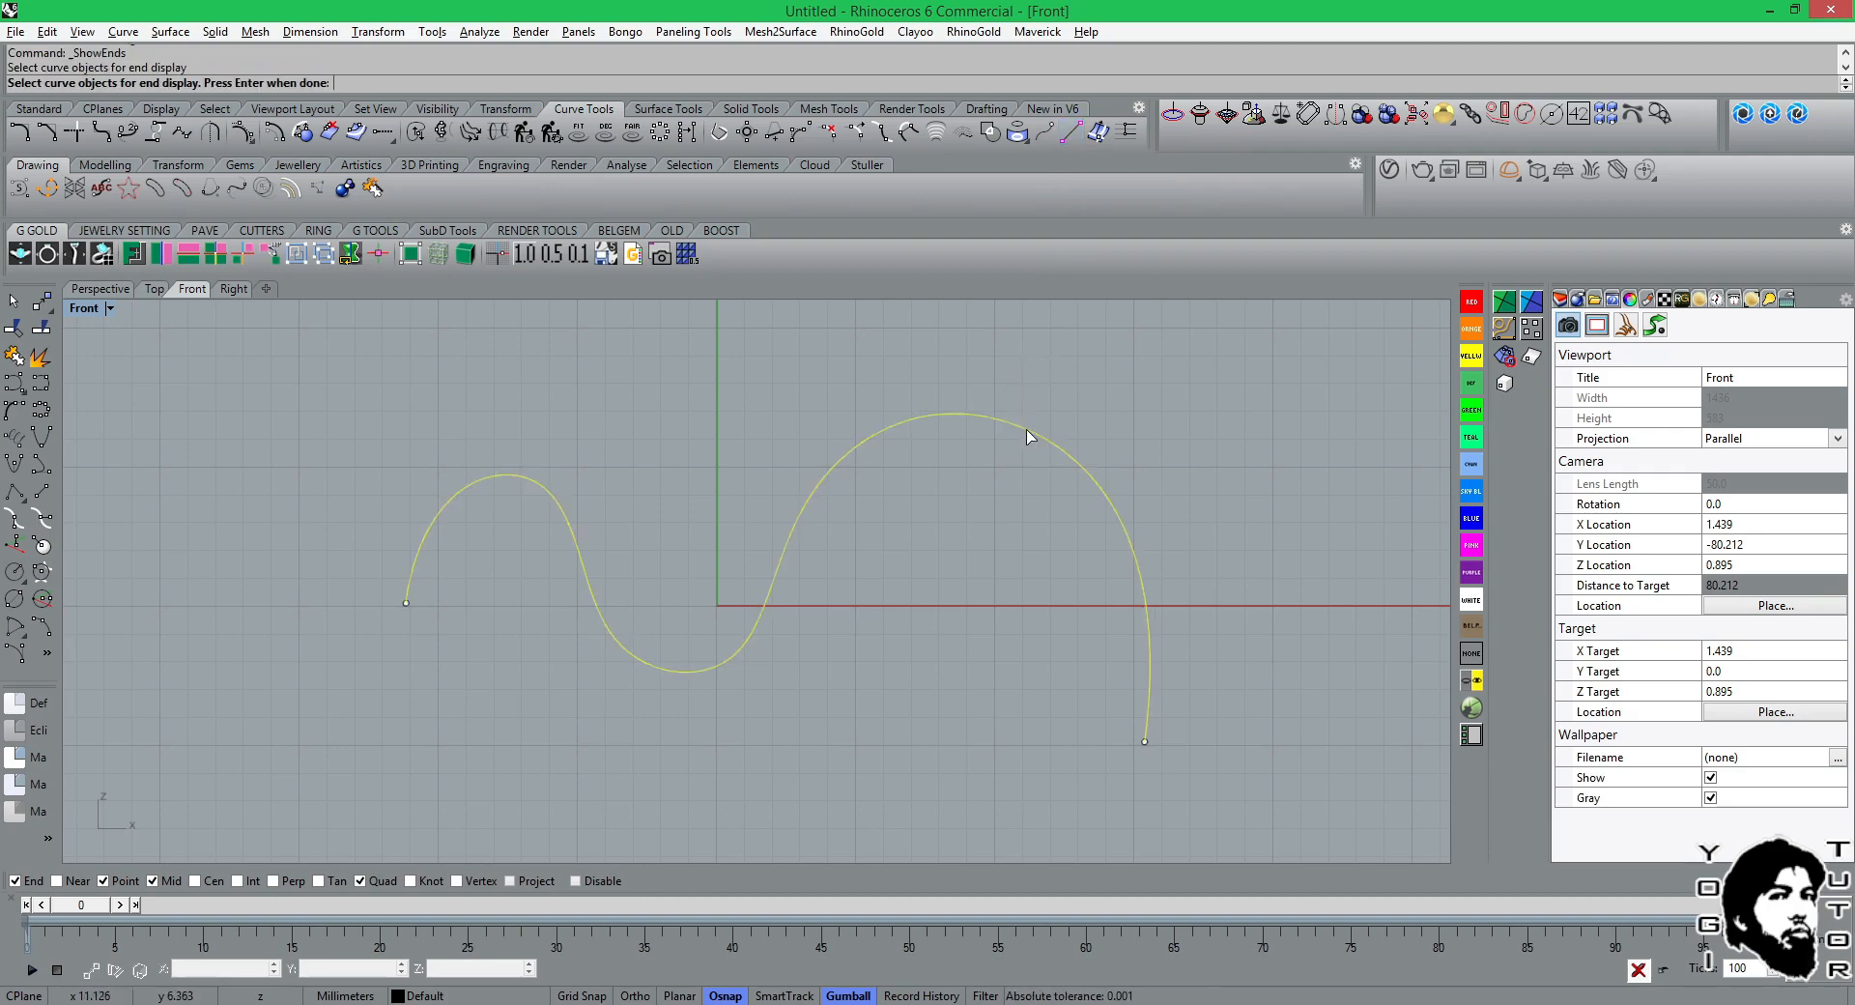
{"action": "key", "text": "Return"}
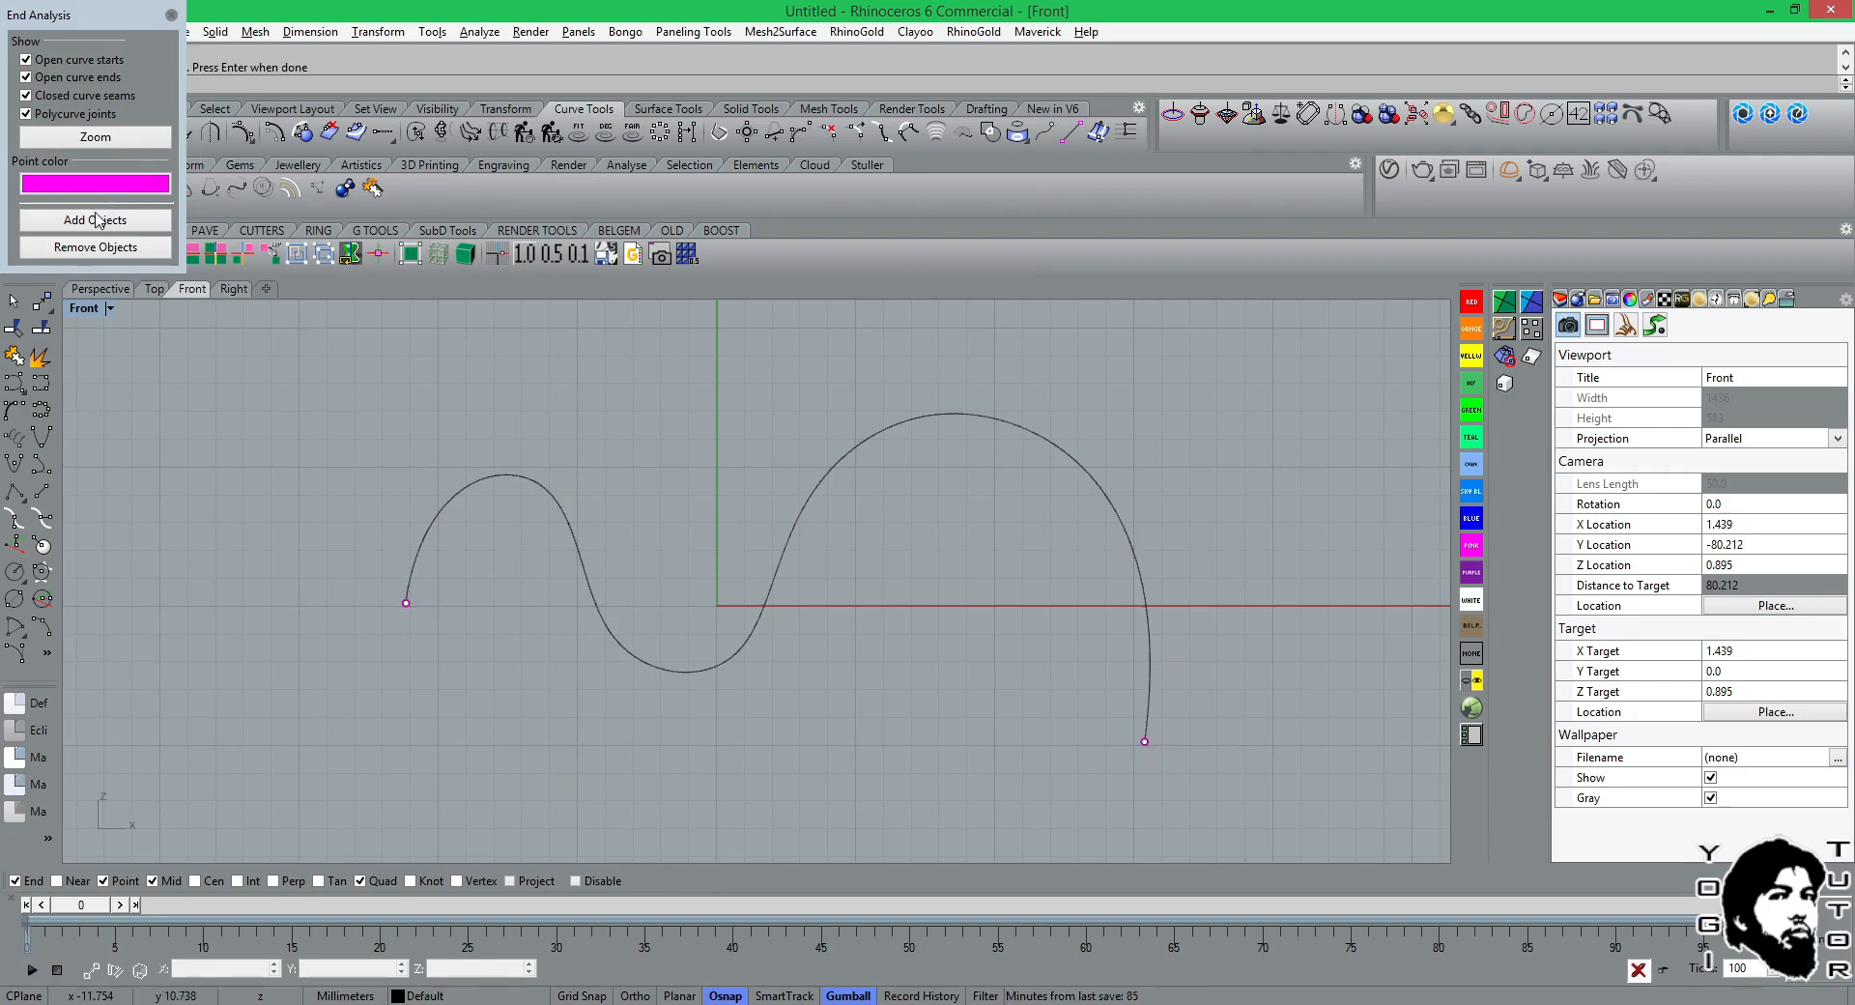
{"action": "left_click", "coordinate": [171, 15]}
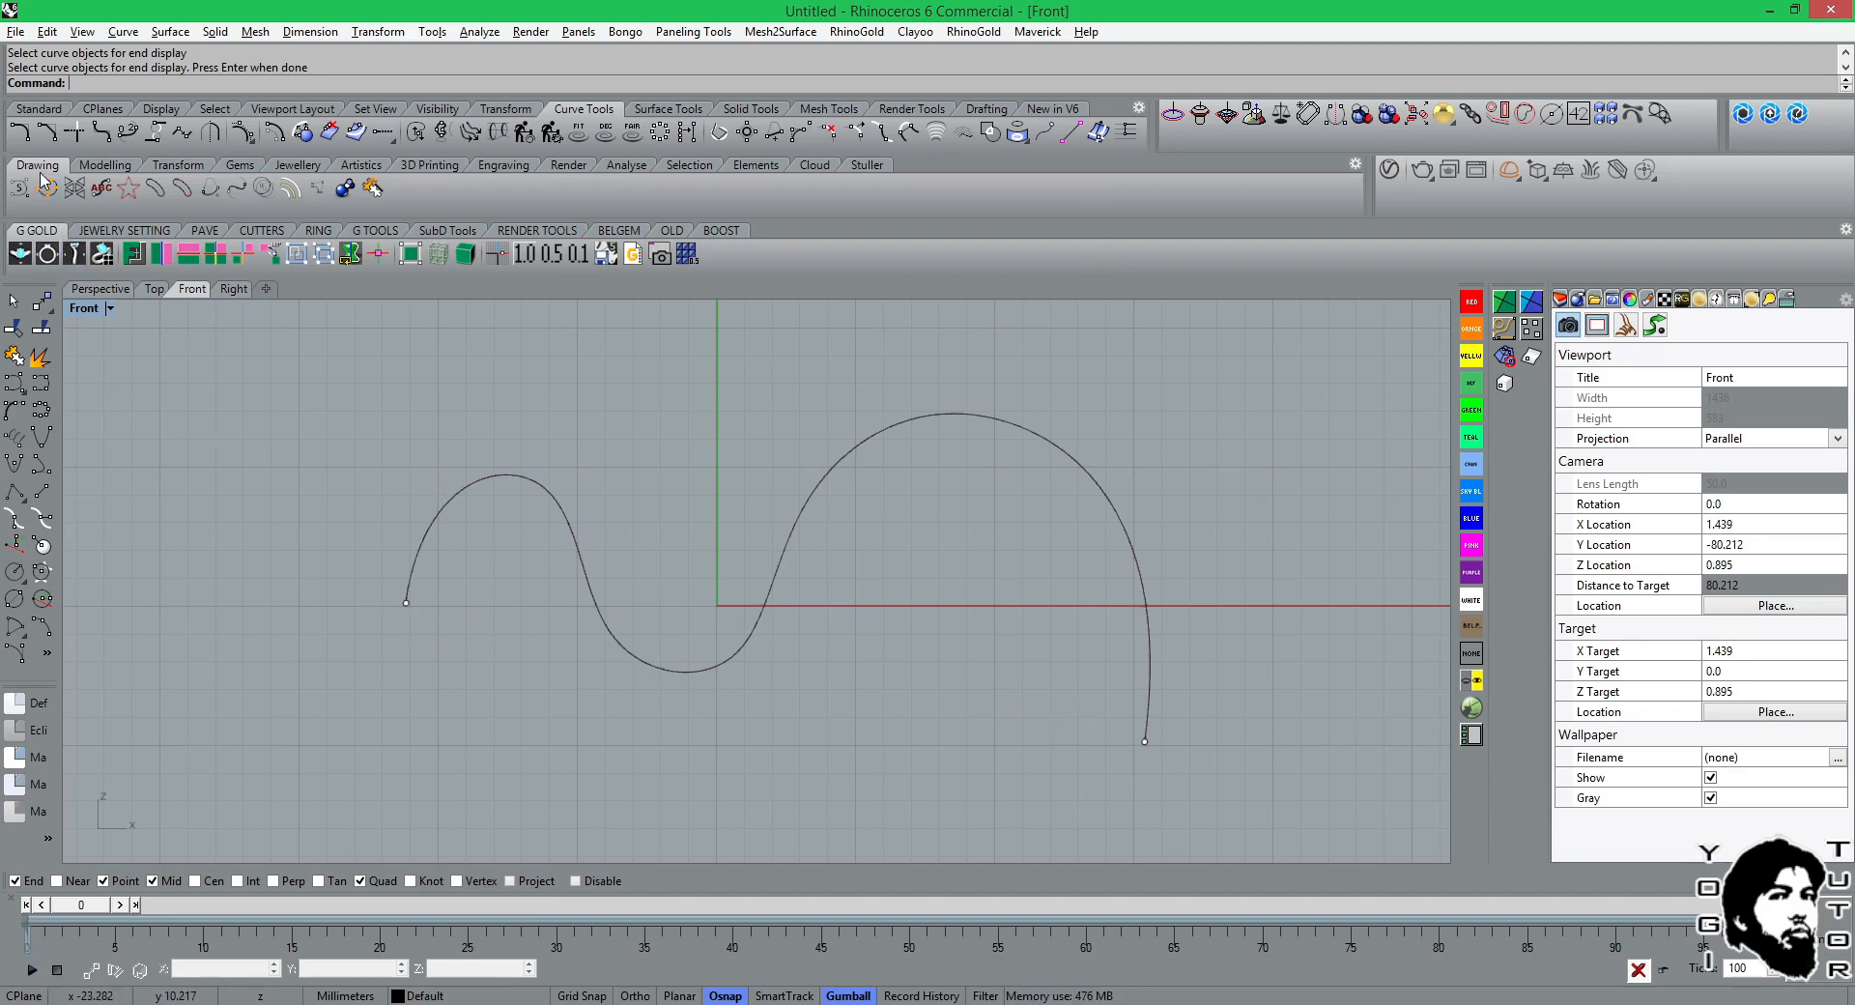
Display the wavy curve's direction arrows with the ShowDir analysis.
{"action": "left_click", "coordinate": [39, 109]}
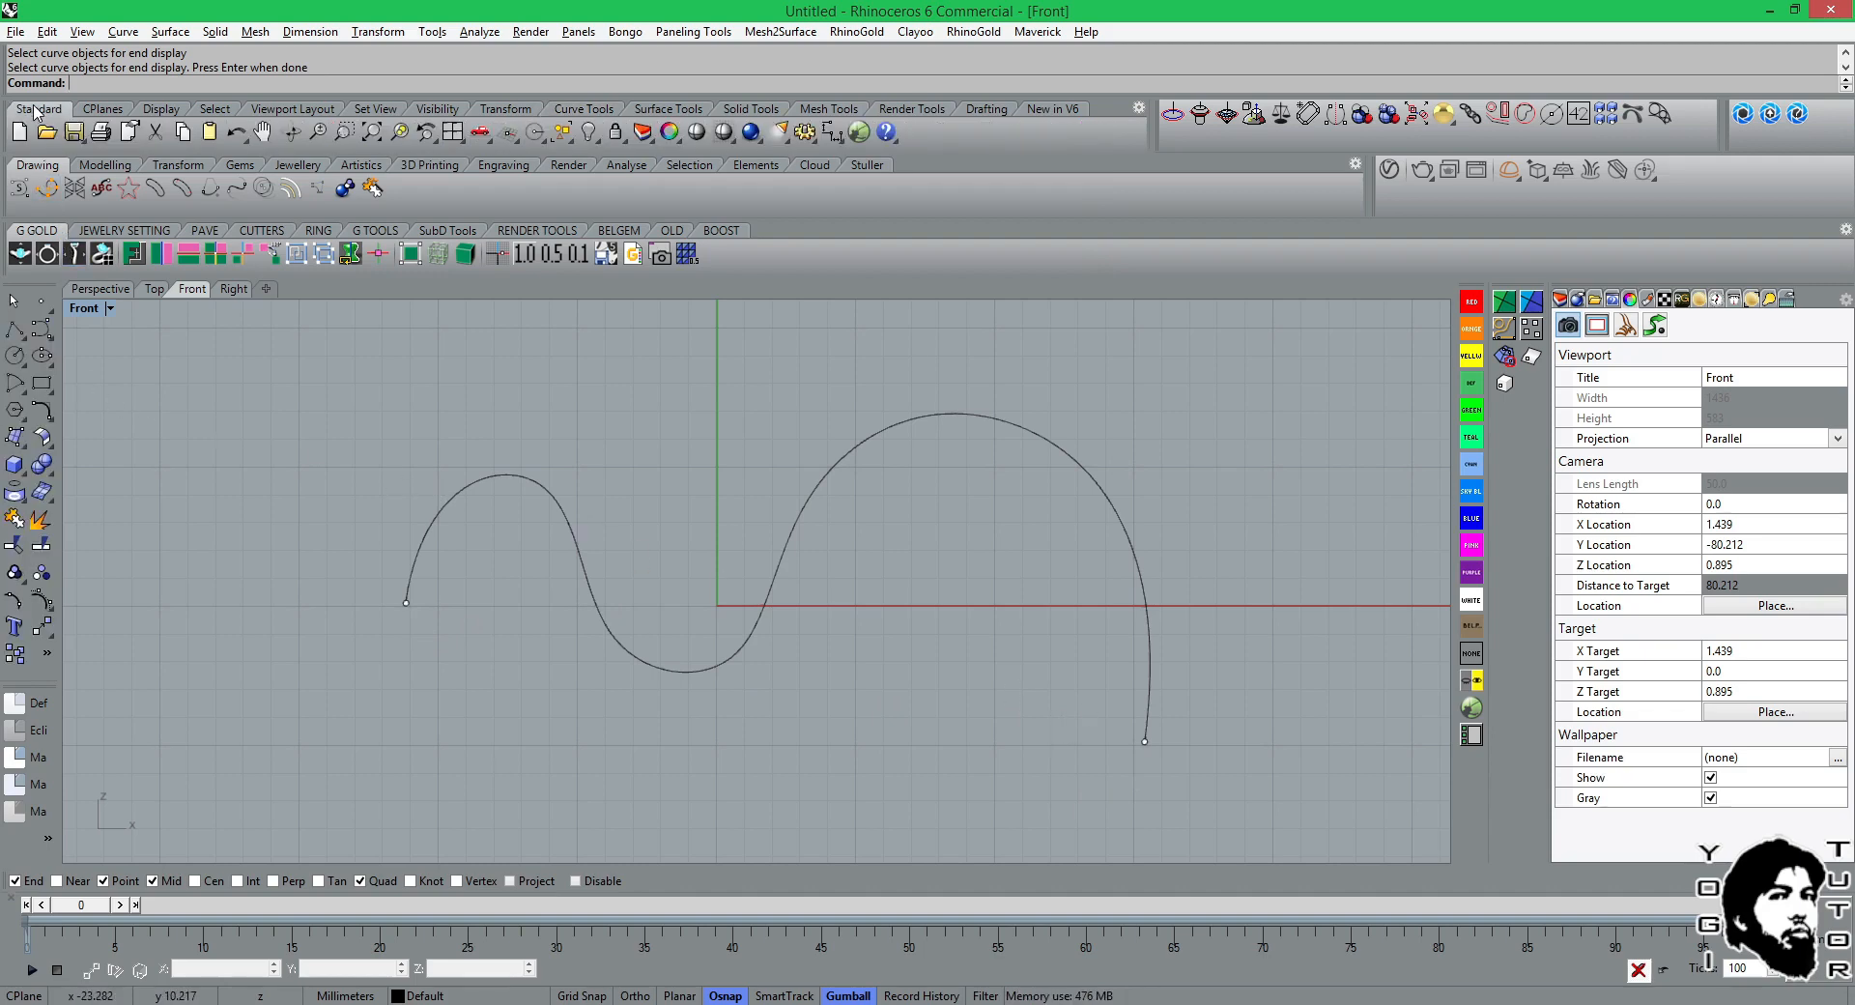
{"action": "left_click", "coordinate": [47, 655]}
{"action": "mouse_move", "coordinate": [128, 725]}
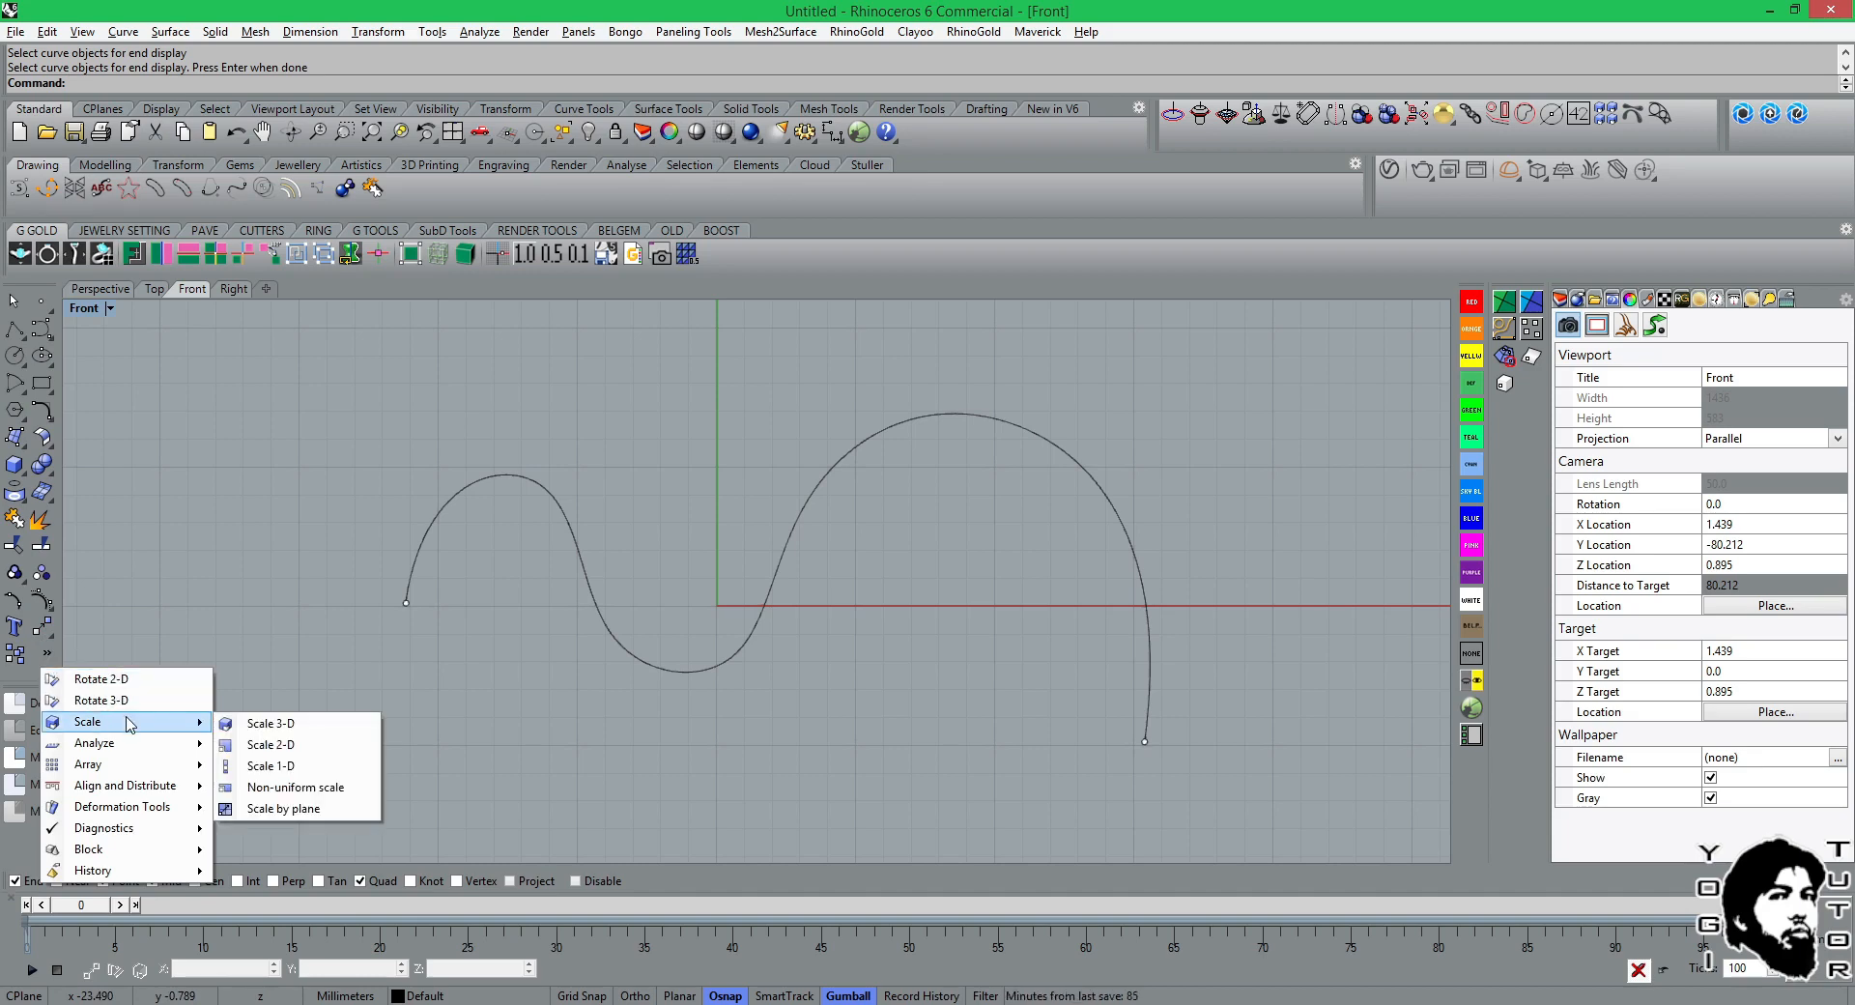
{"action": "mouse_move", "coordinate": [132, 830]}
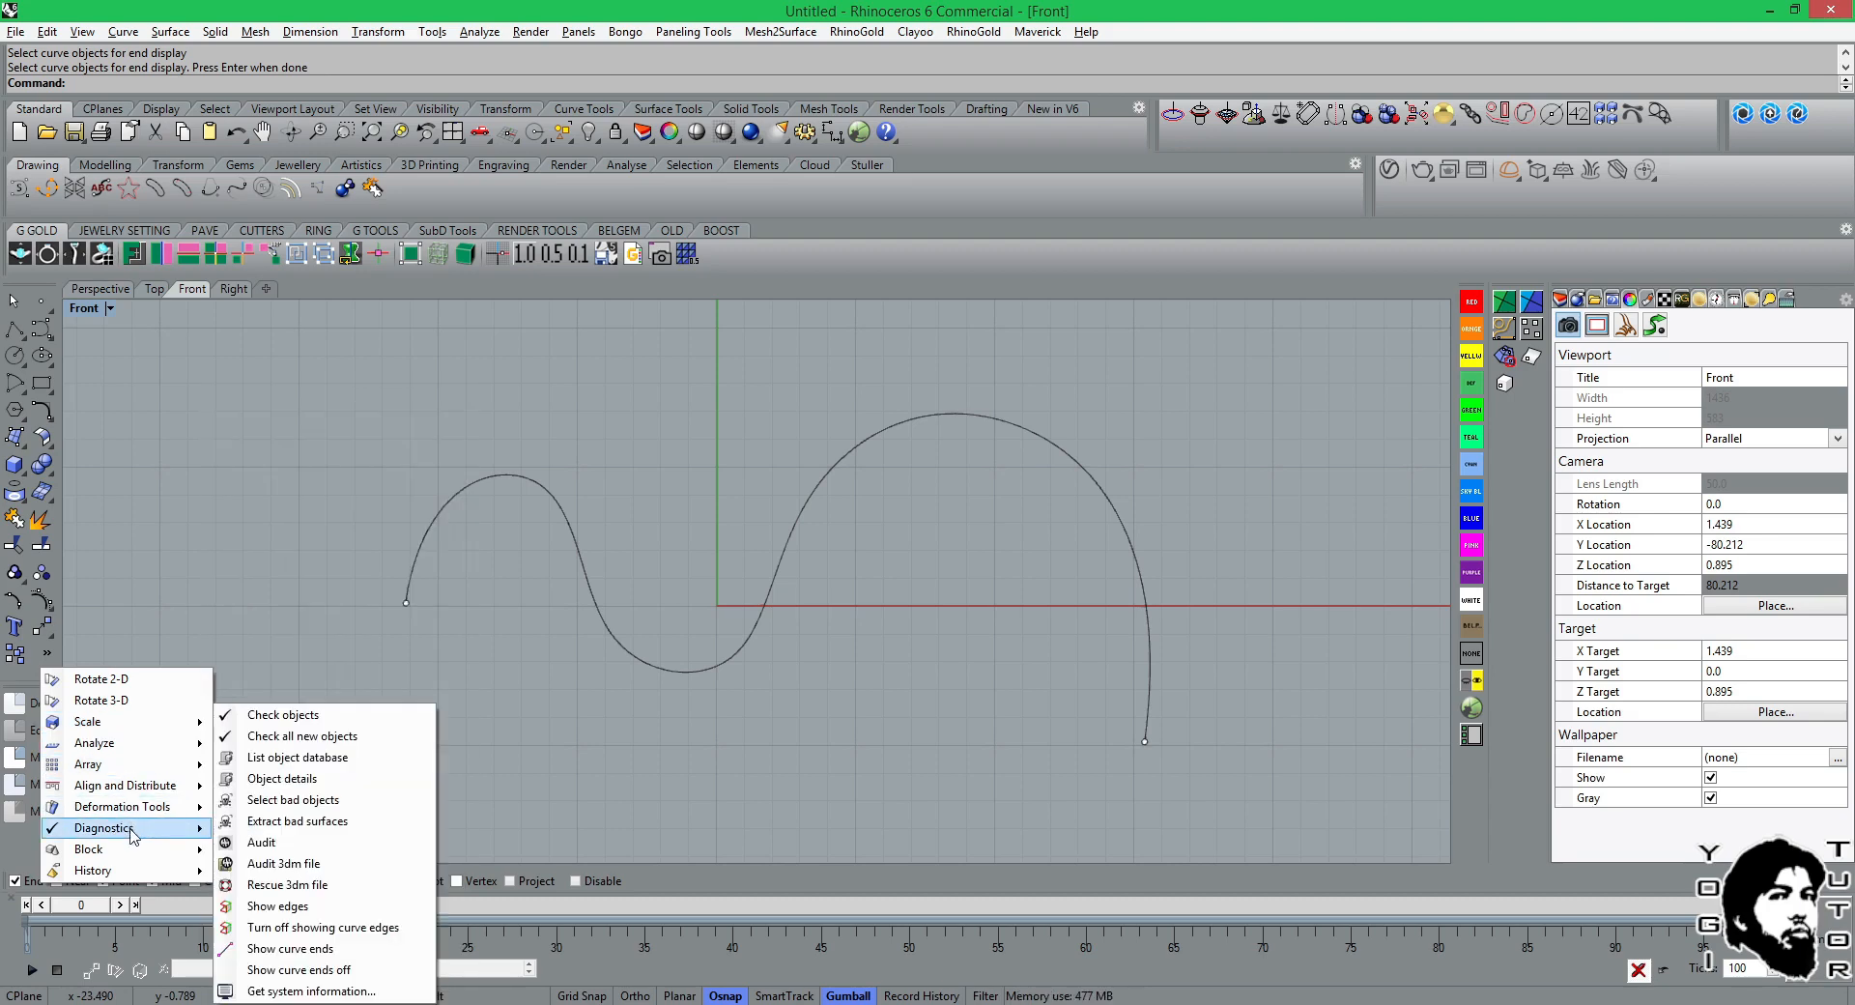
{"action": "mouse_move", "coordinate": [135, 756]}
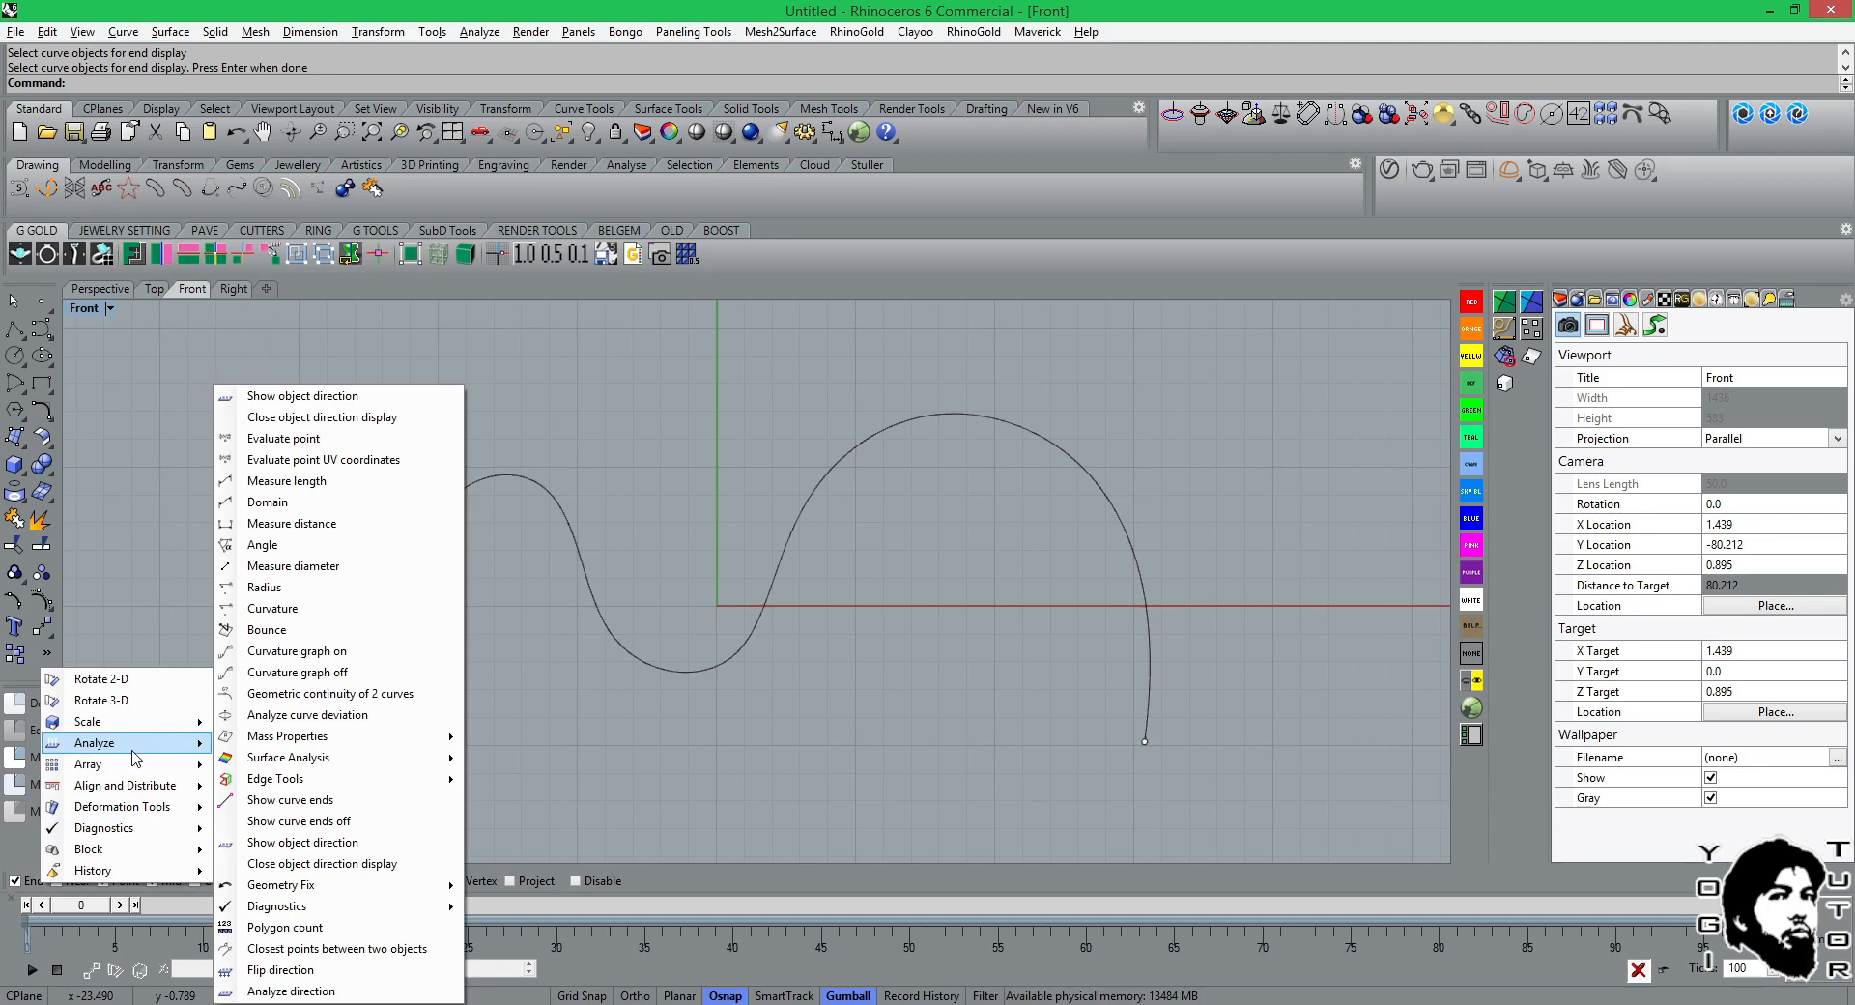
{"action": "mouse_move", "coordinate": [242, 756]}
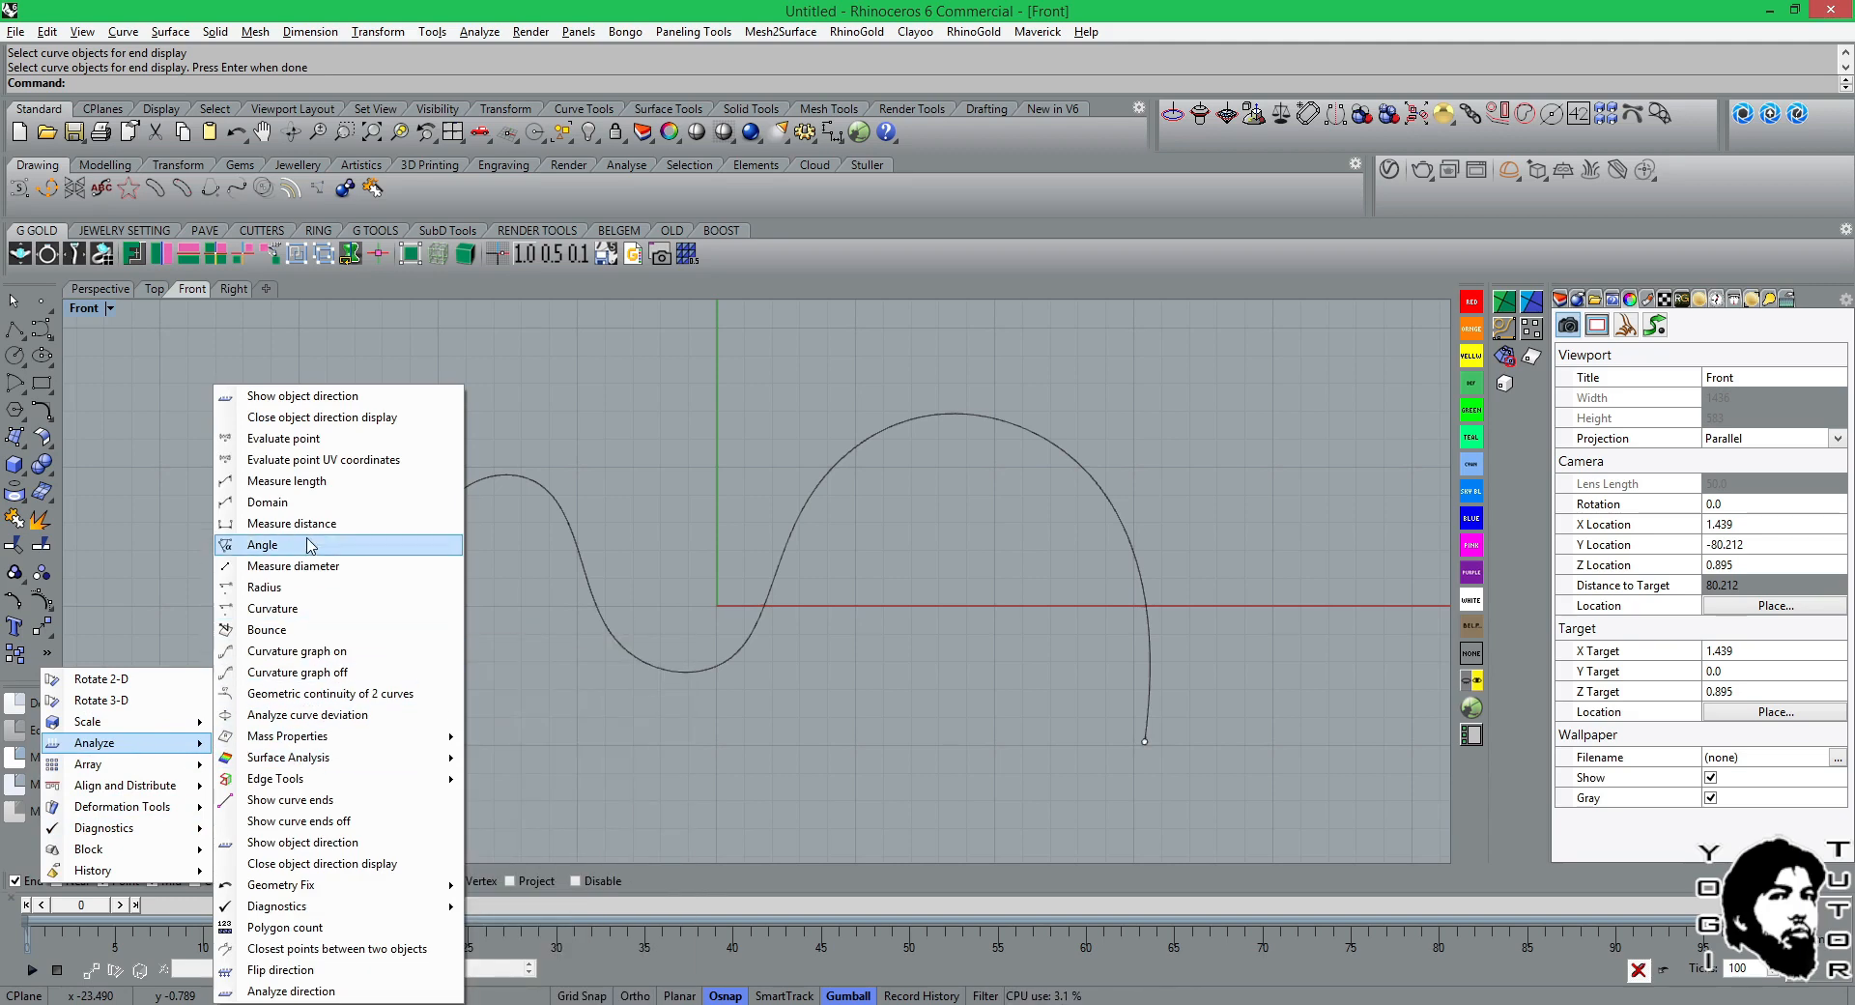
{"action": "left_click", "coordinate": [343, 398]}
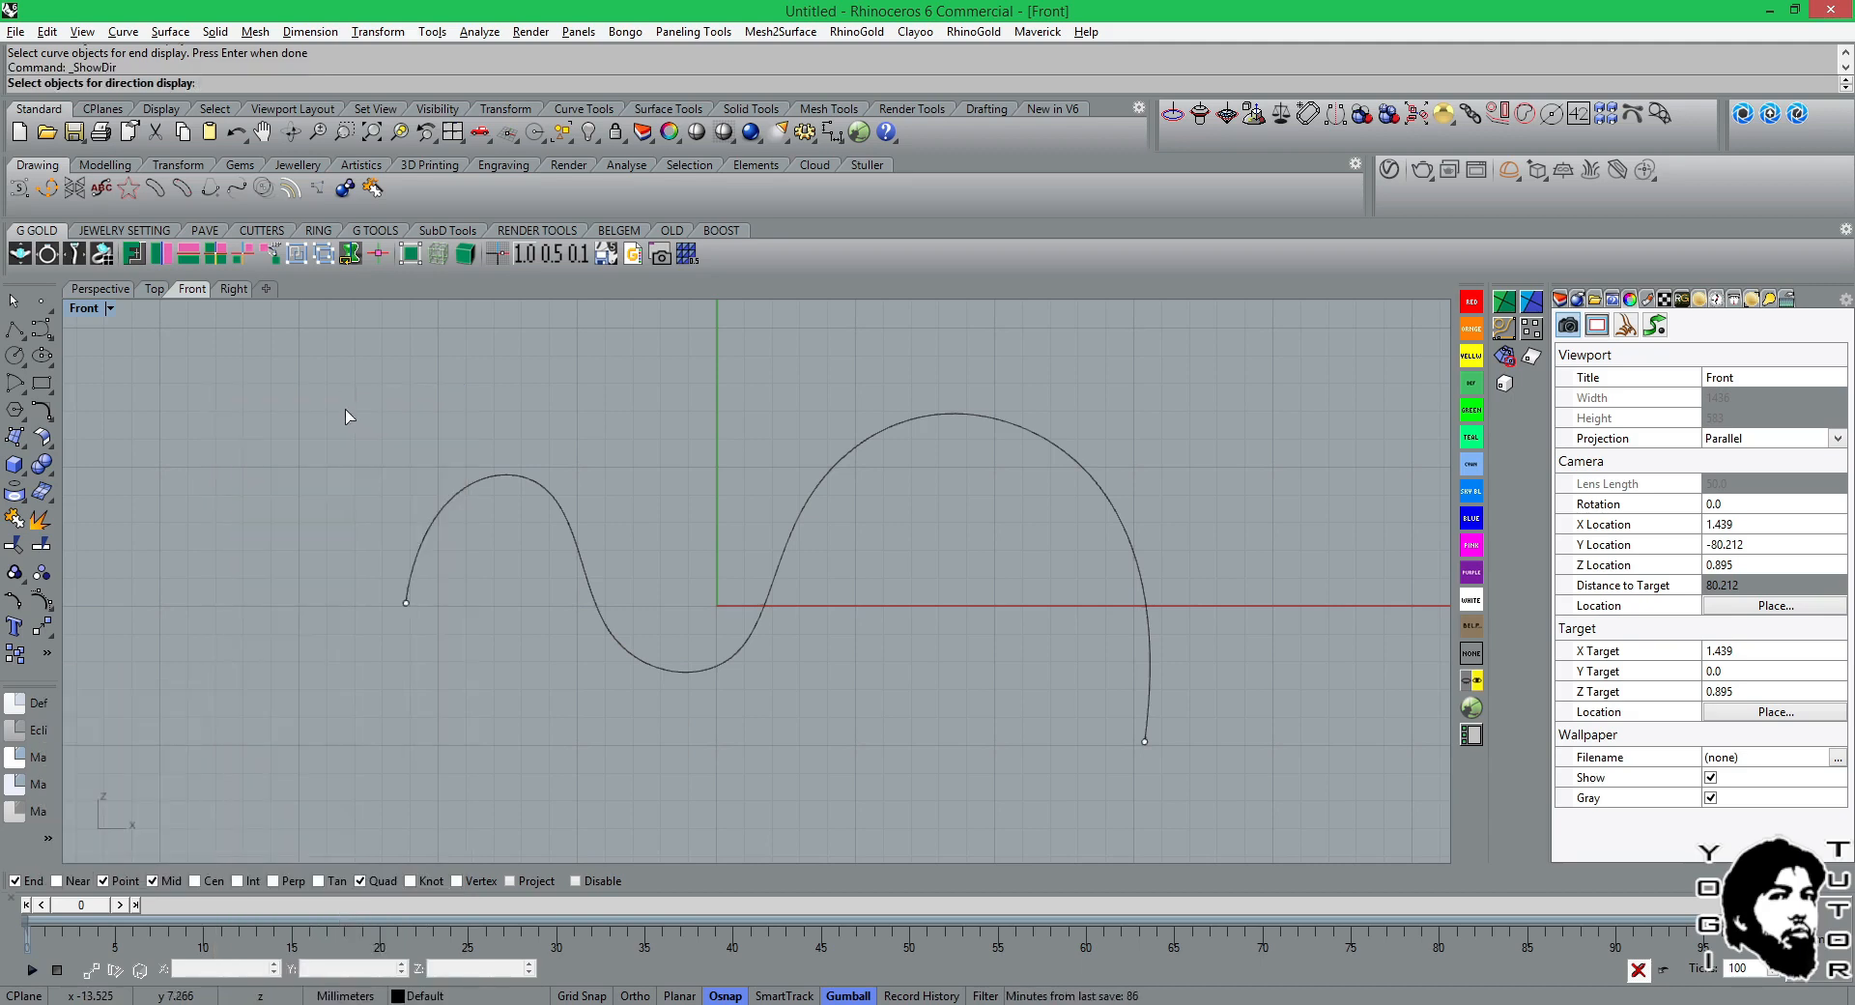
{"action": "left_click", "coordinate": [468, 493]}
{"action": "key", "text": "Return"}
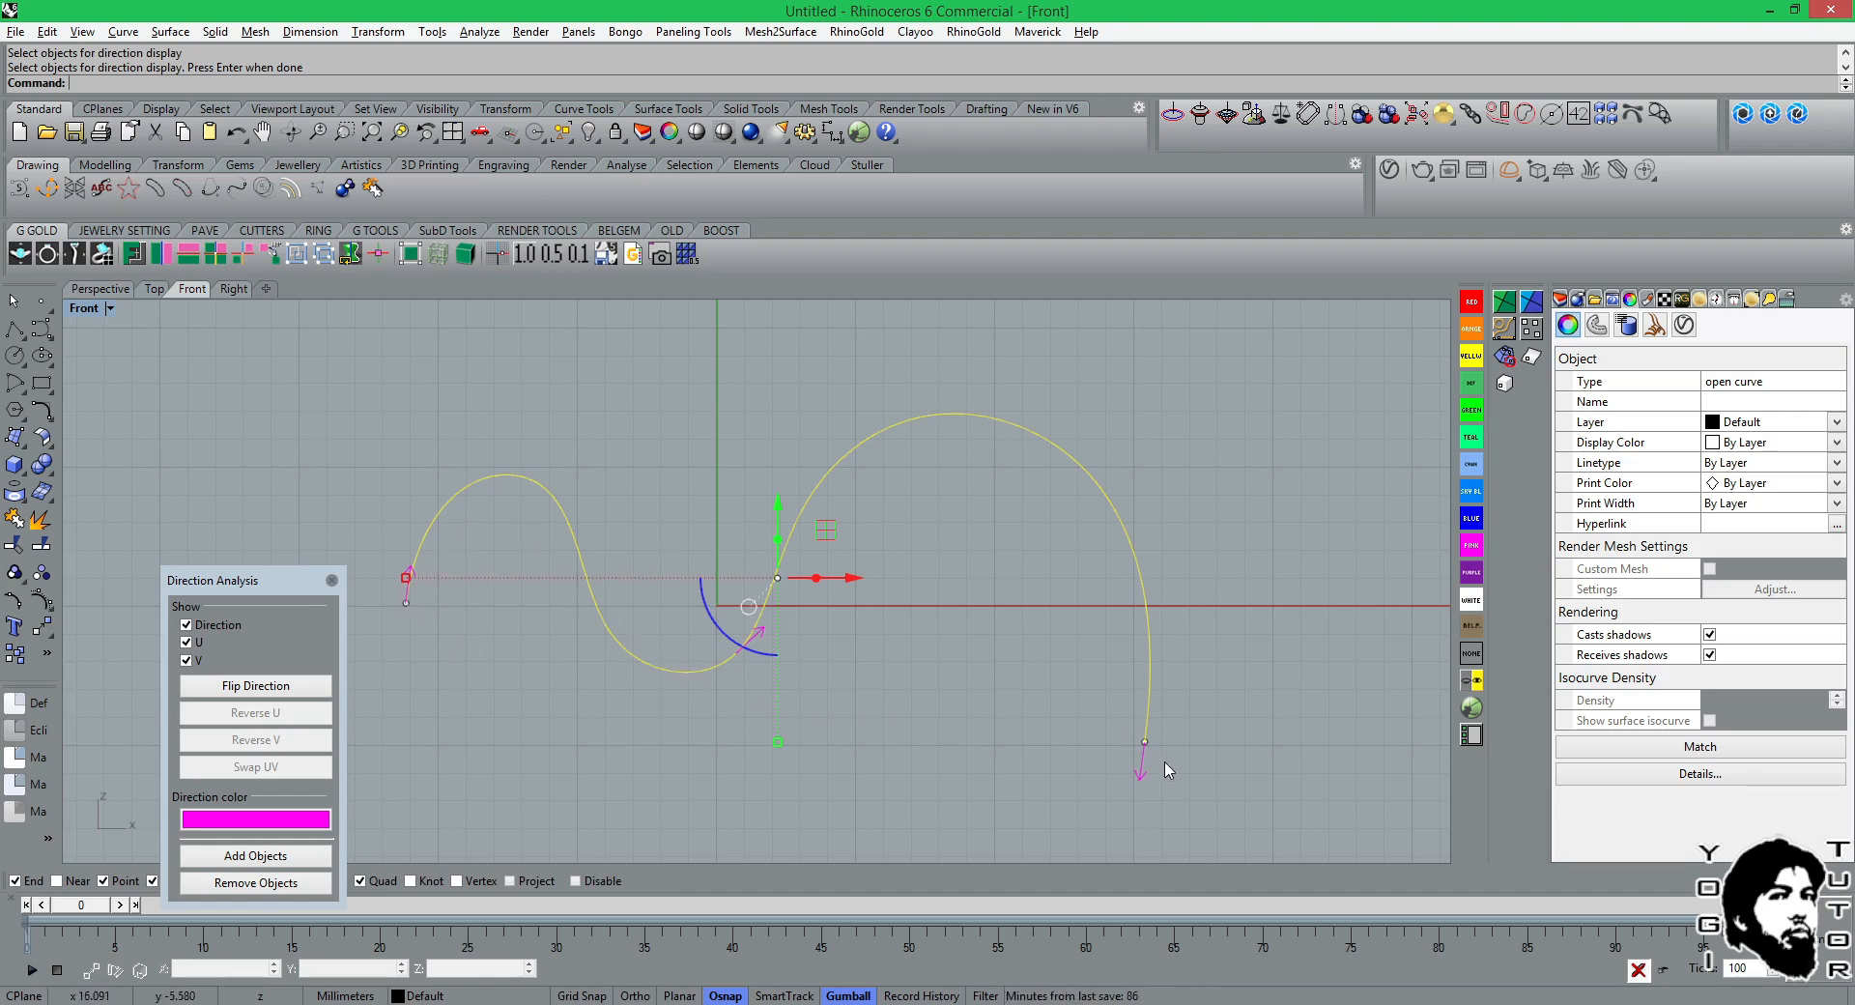
Flip the wavy curve's direction three times, close the direction analysis and deselect the curve.
{"action": "left_click", "coordinate": [280, 687]}
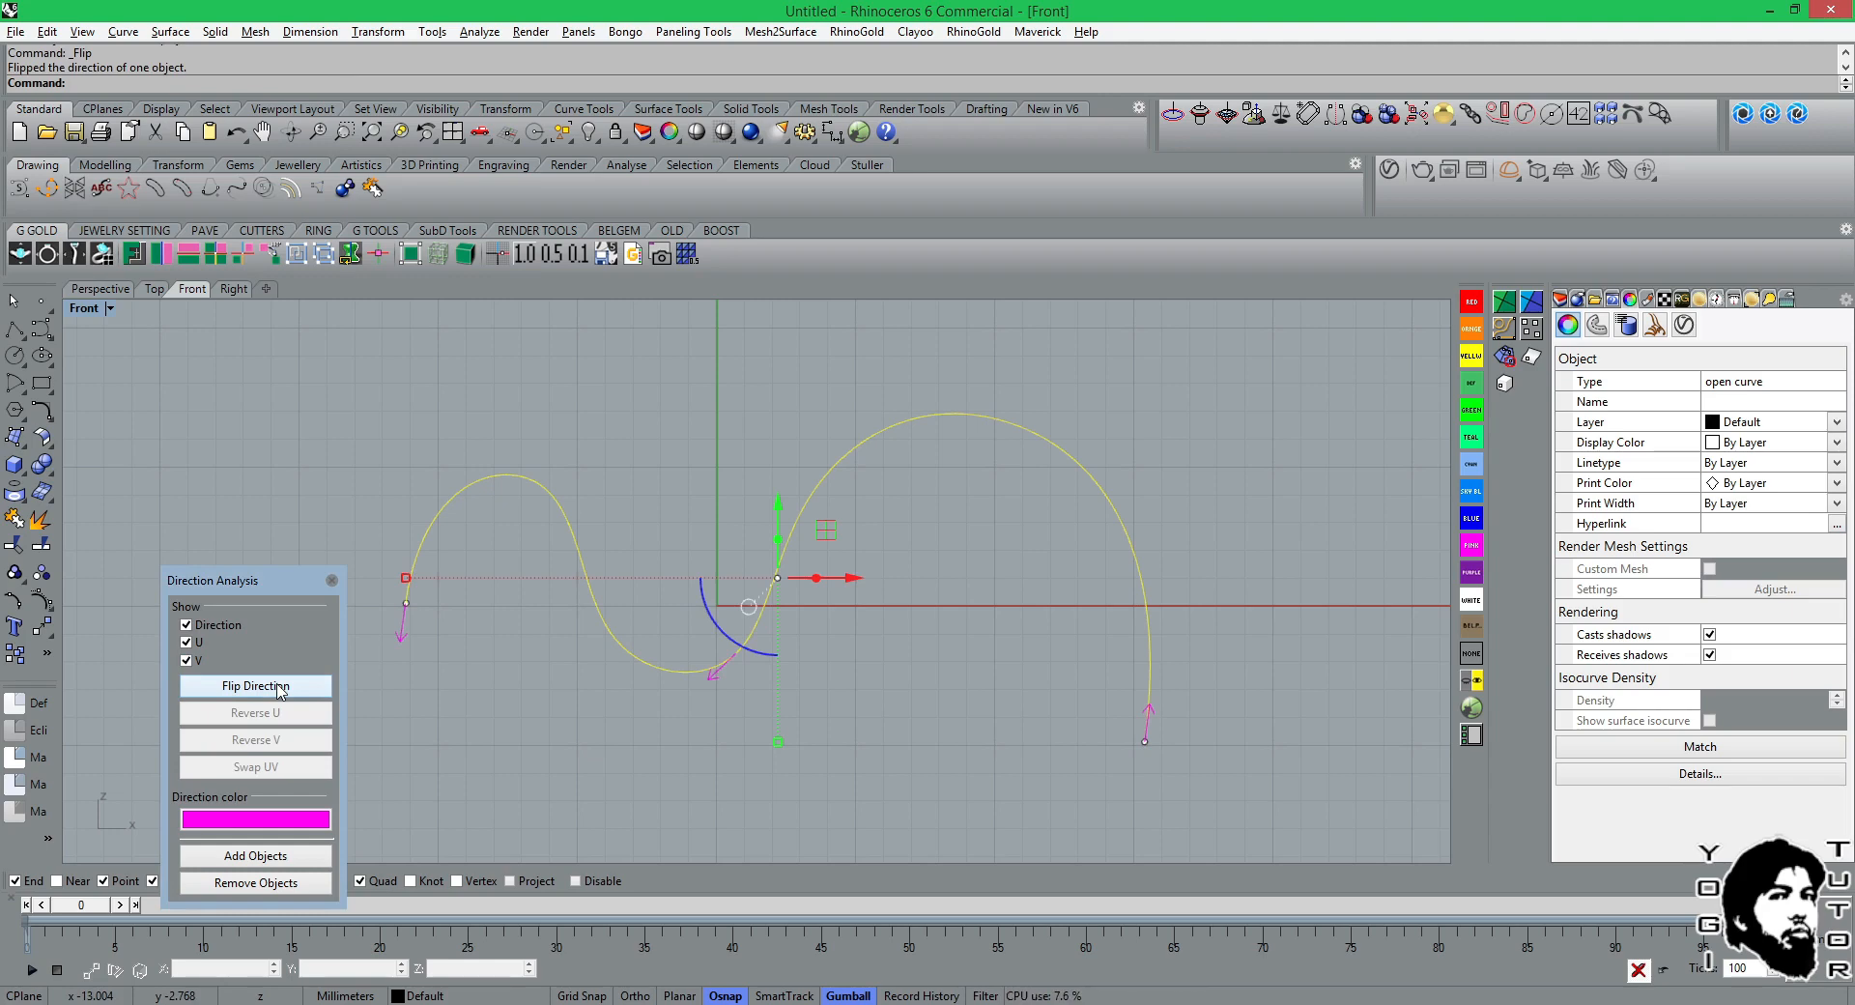
{"action": "left_click", "coordinate": [280, 687]}
{"action": "left_click", "coordinate": [213, 687]}
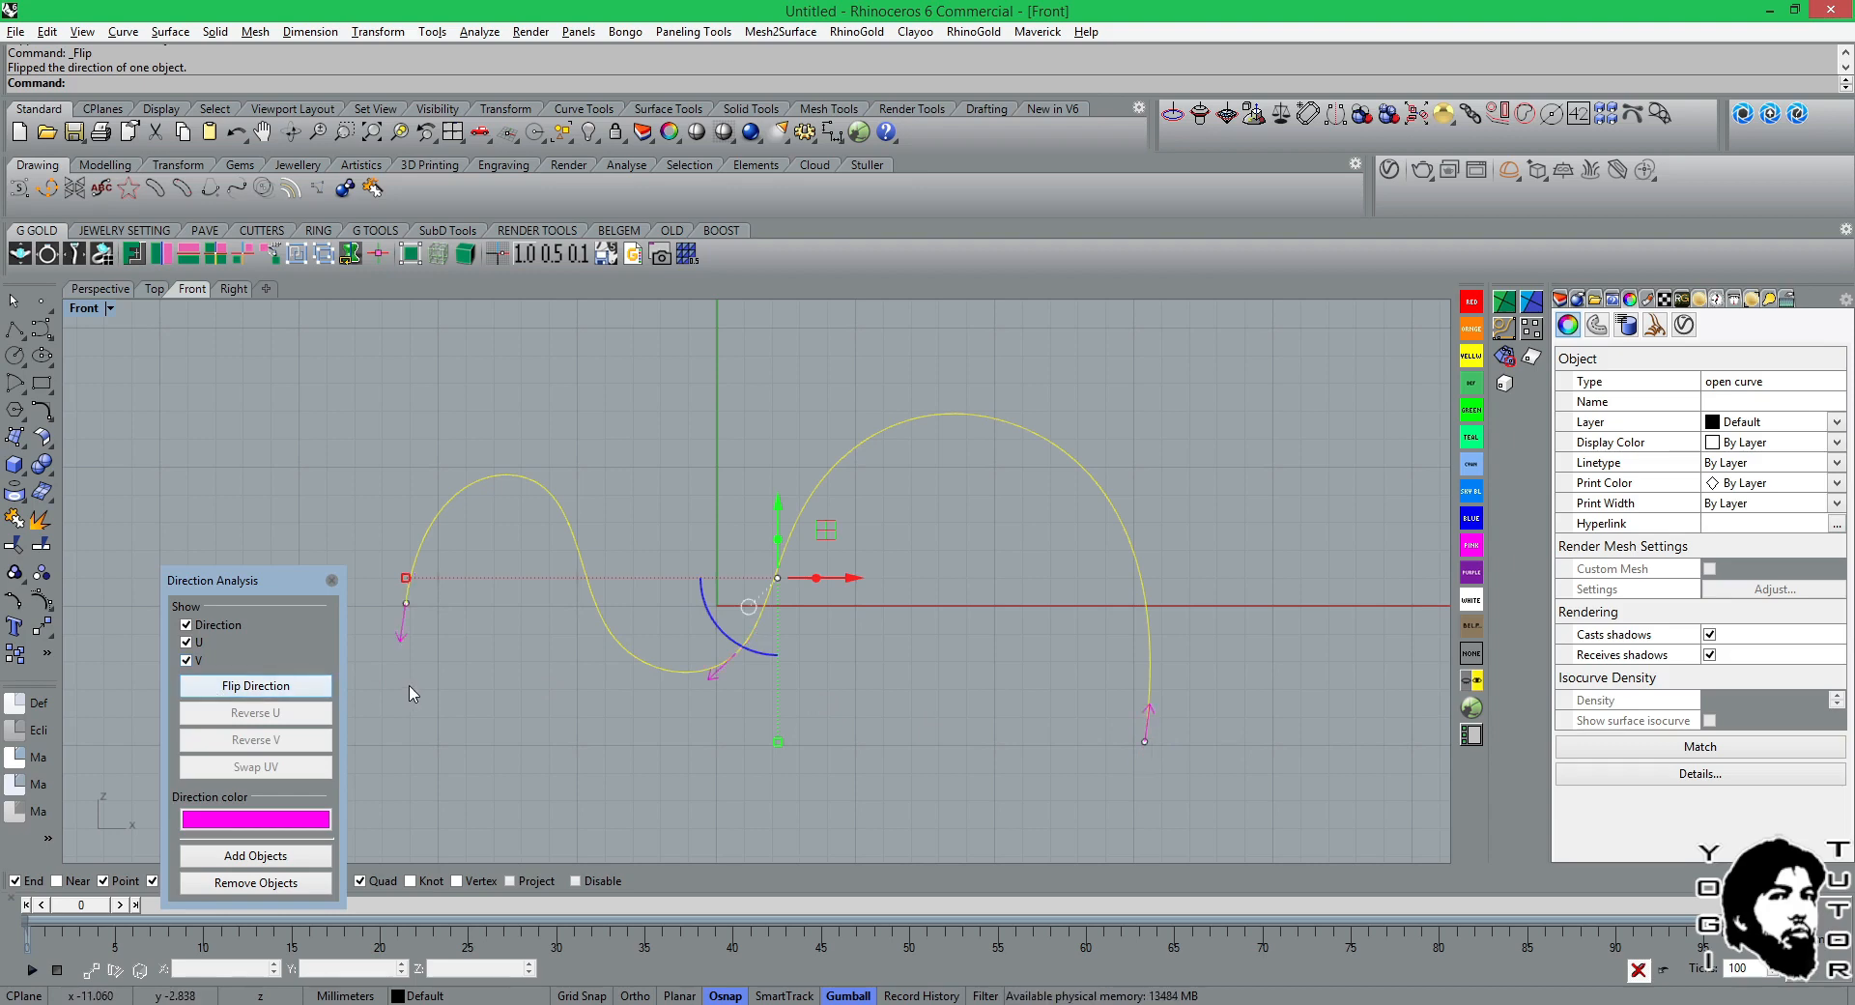
{"action": "left_click", "coordinate": [332, 581]}
{"action": "left_click", "coordinate": [489, 713]}
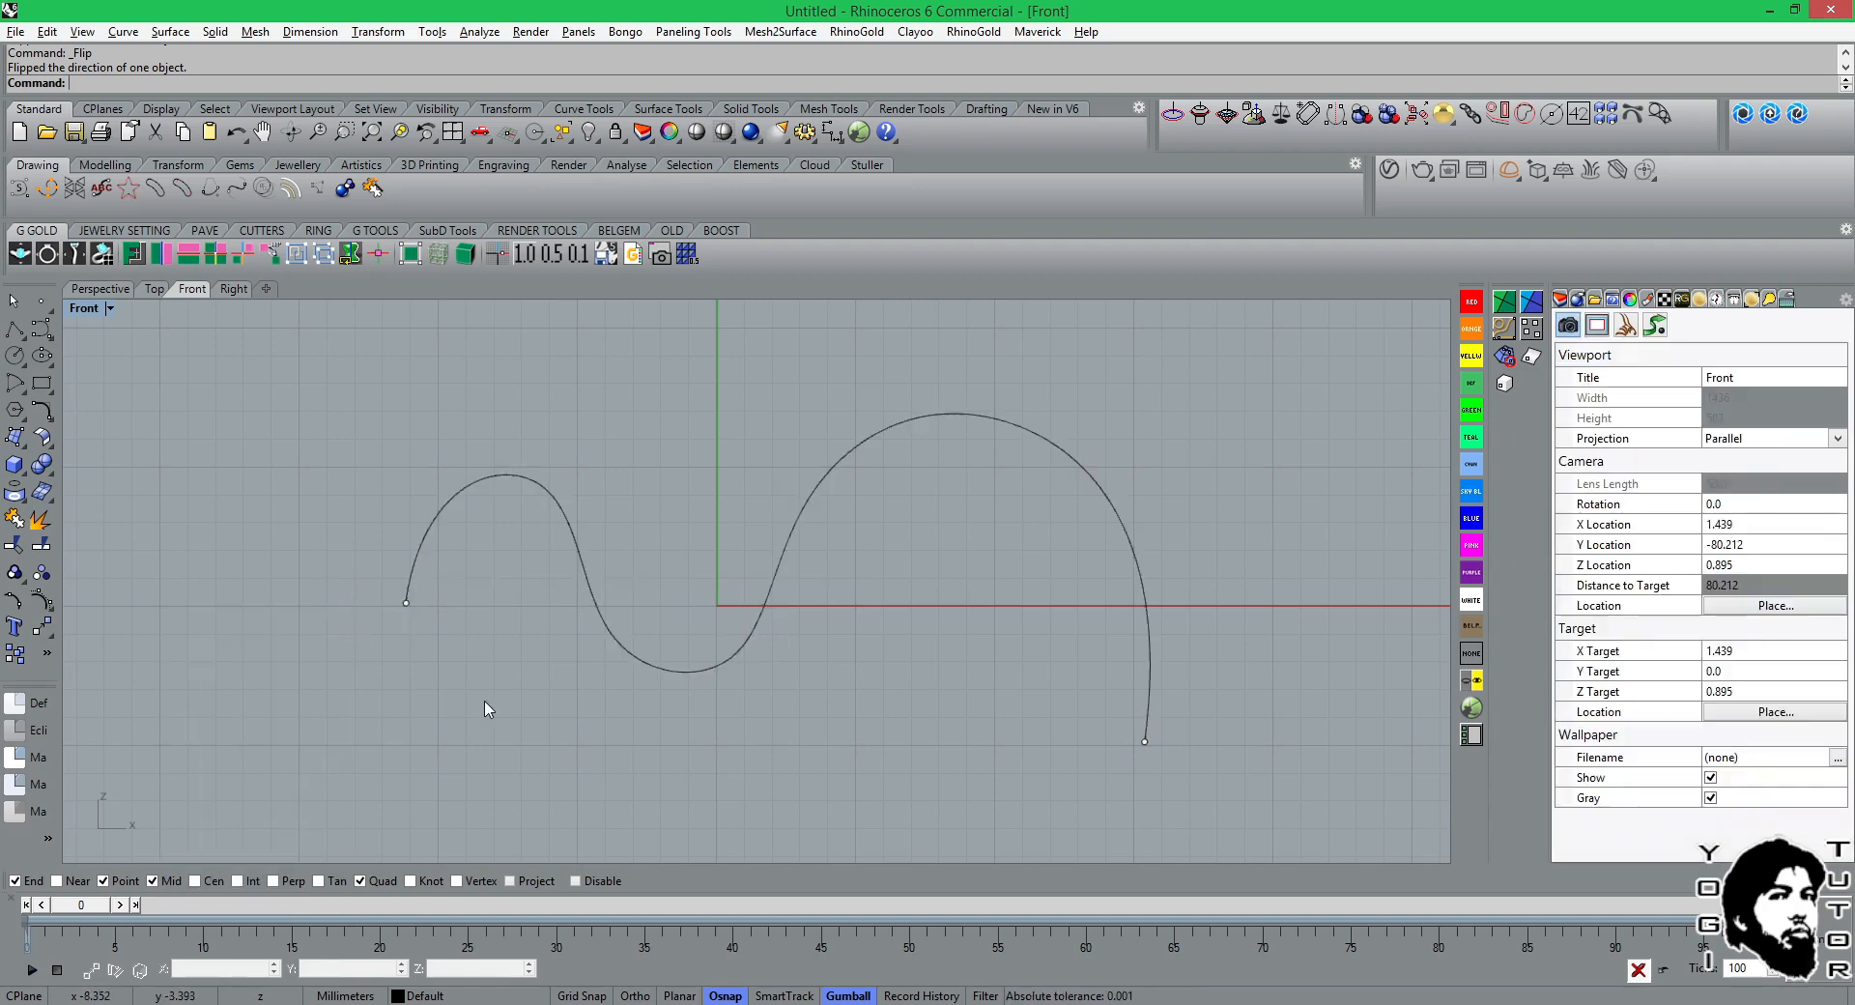
Delete the marker points at both ends of the wavy curve.
{"action": "left_click_drag", "start_coordinate": [283, 581], "coordinate": [482, 684]}
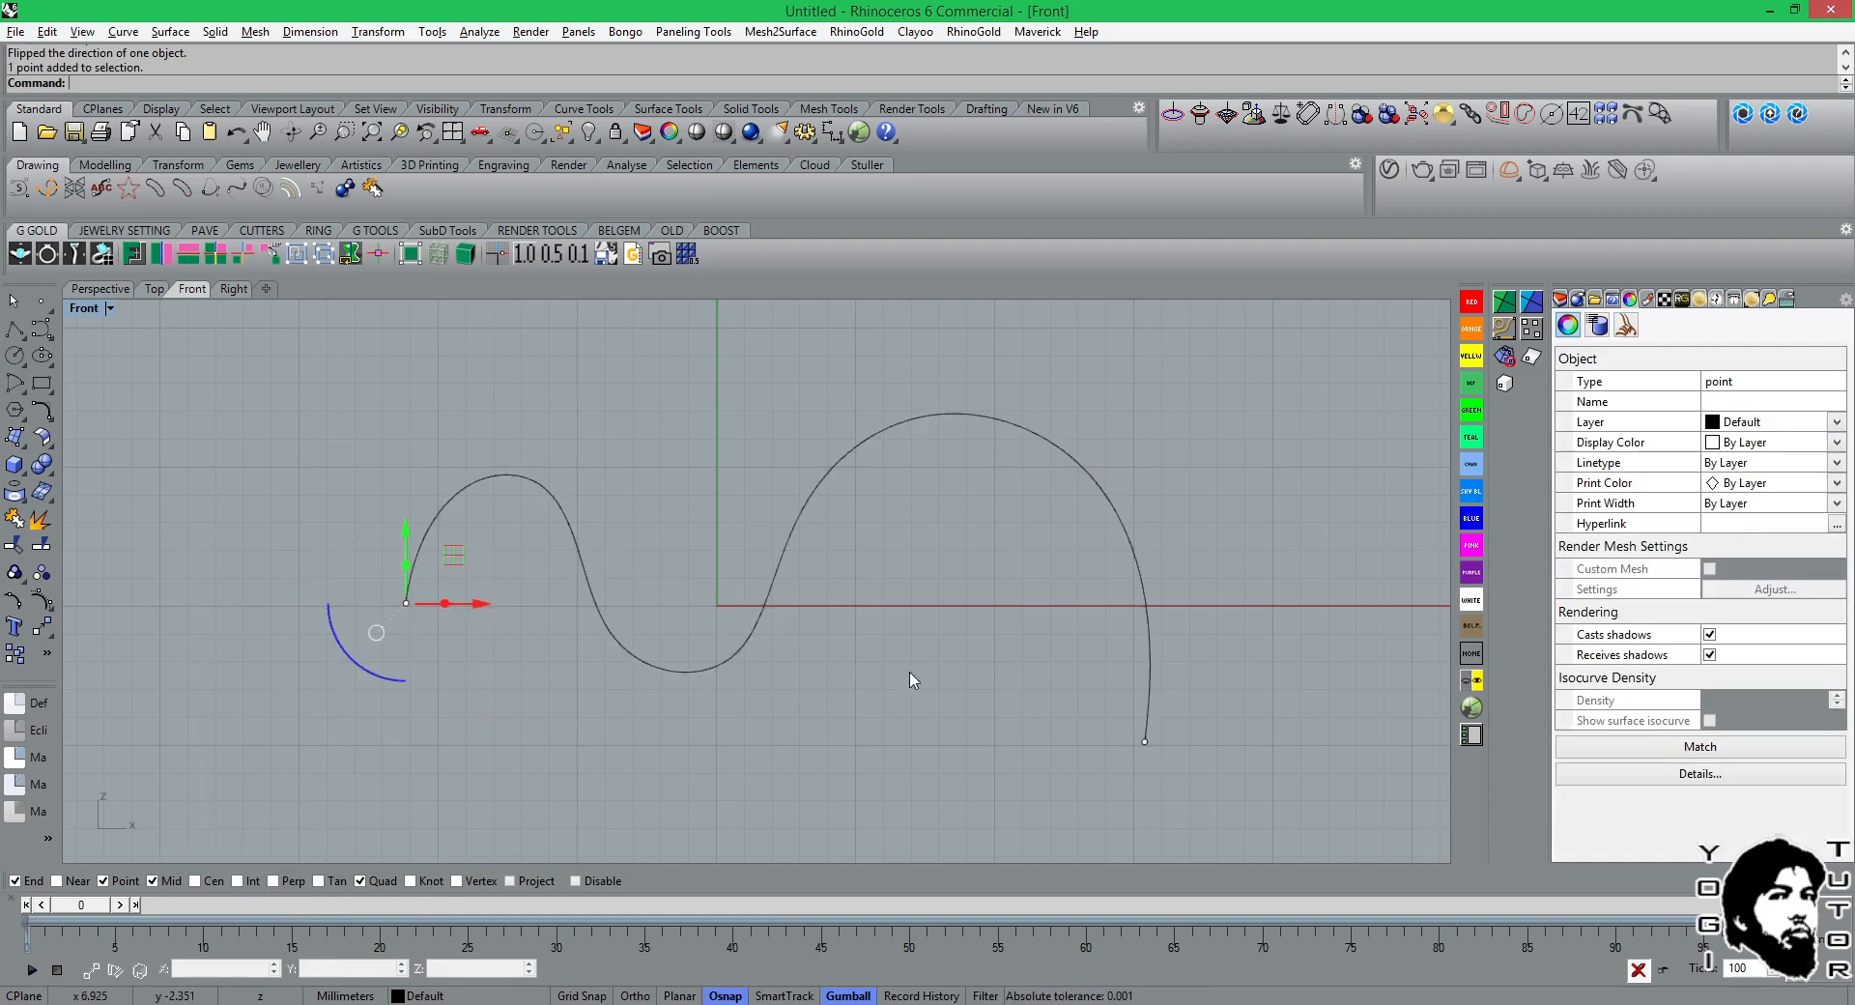
{"action": "key", "text": "Delete"}
{"action": "mouse_move", "coordinate": [991, 697]}
{"action": "left_mouse_down"}
{"action": "mouse_move", "coordinate": [1231, 798]}
{"action": "mouse_move", "coordinate": [1203, 749]}
{"action": "left_mouse_up"}
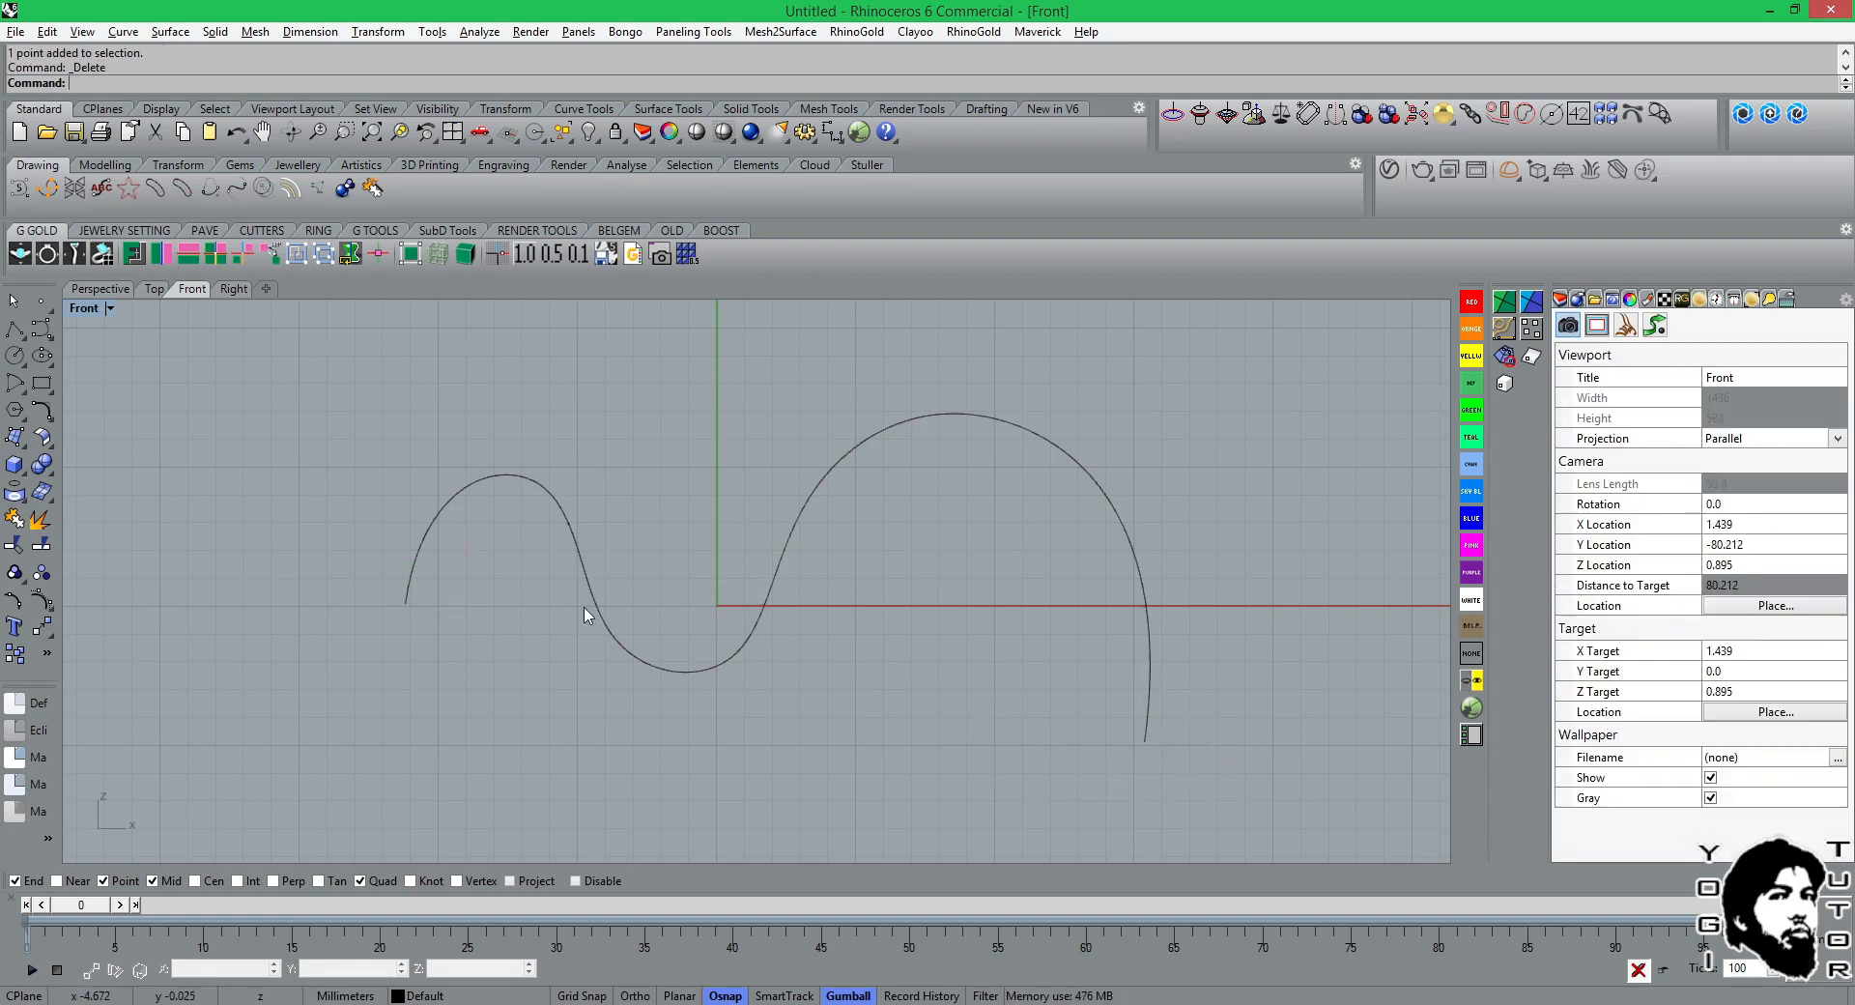
Mark the flipped wavy curve's start with CrvStart and its end with CrvEnd.
{"action": "left_click", "coordinate": [1027, 438]}
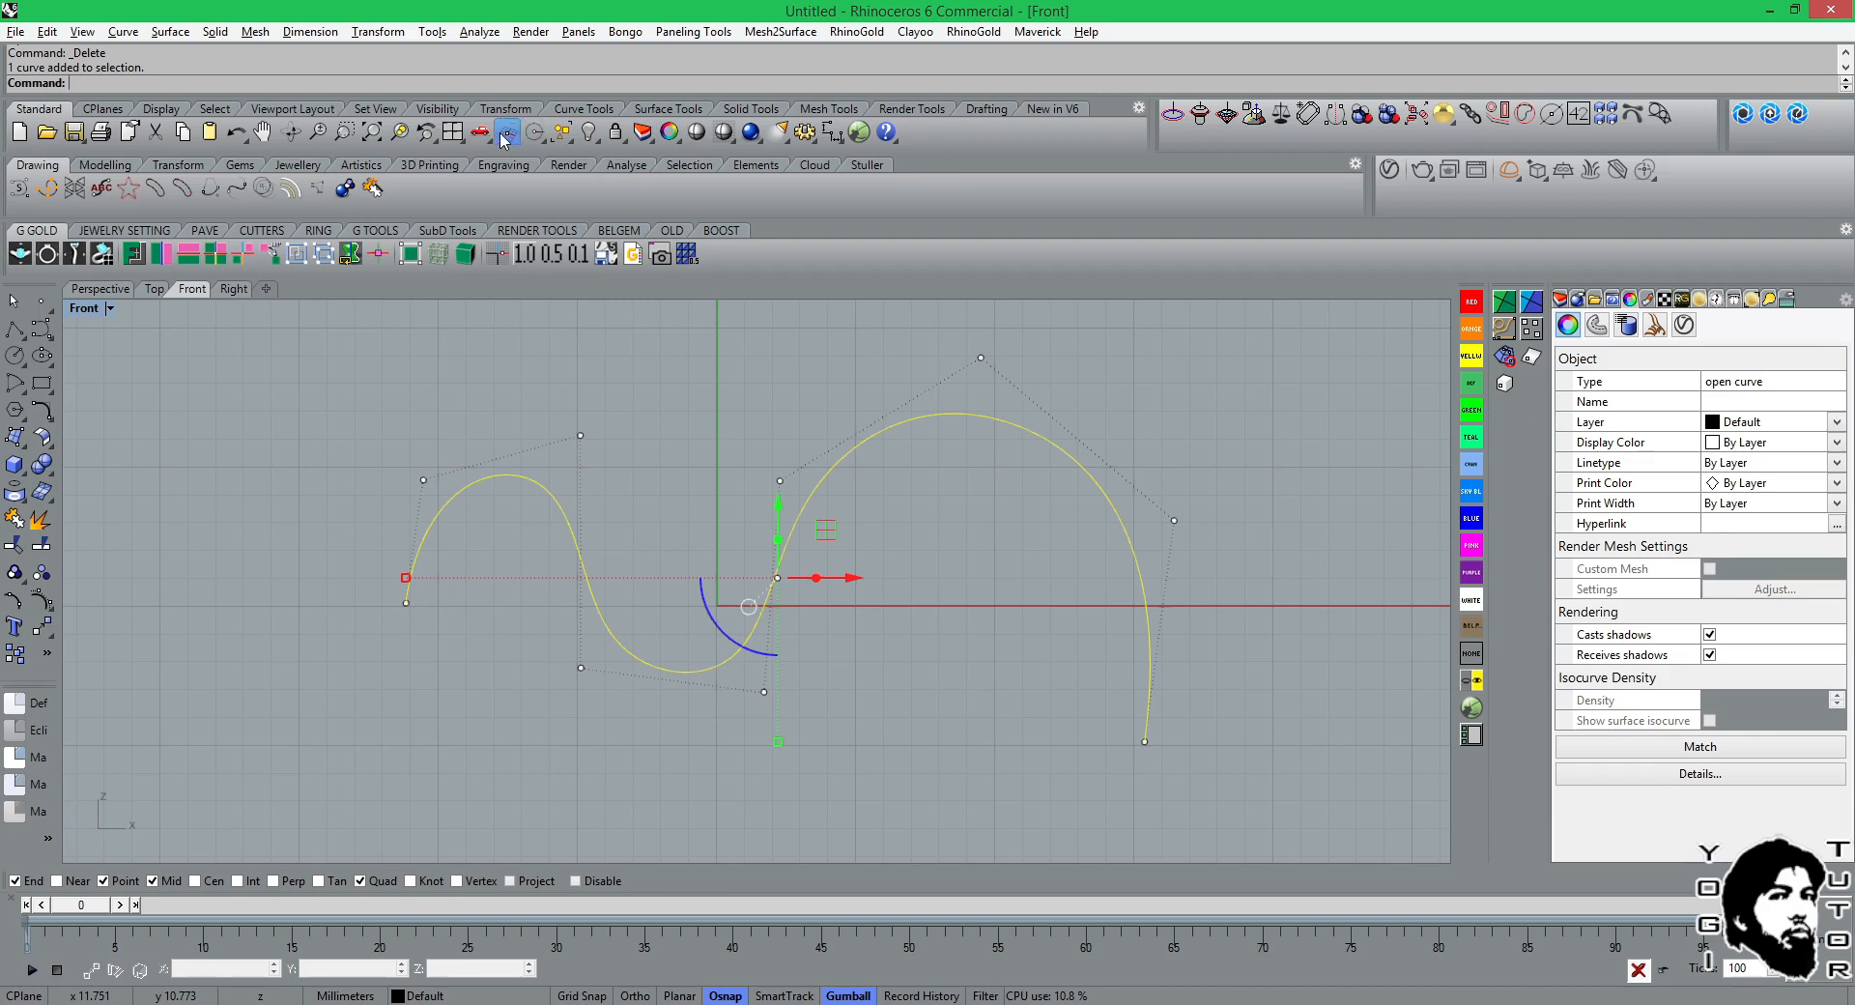
{"action": "left_click", "coordinate": [589, 109]}
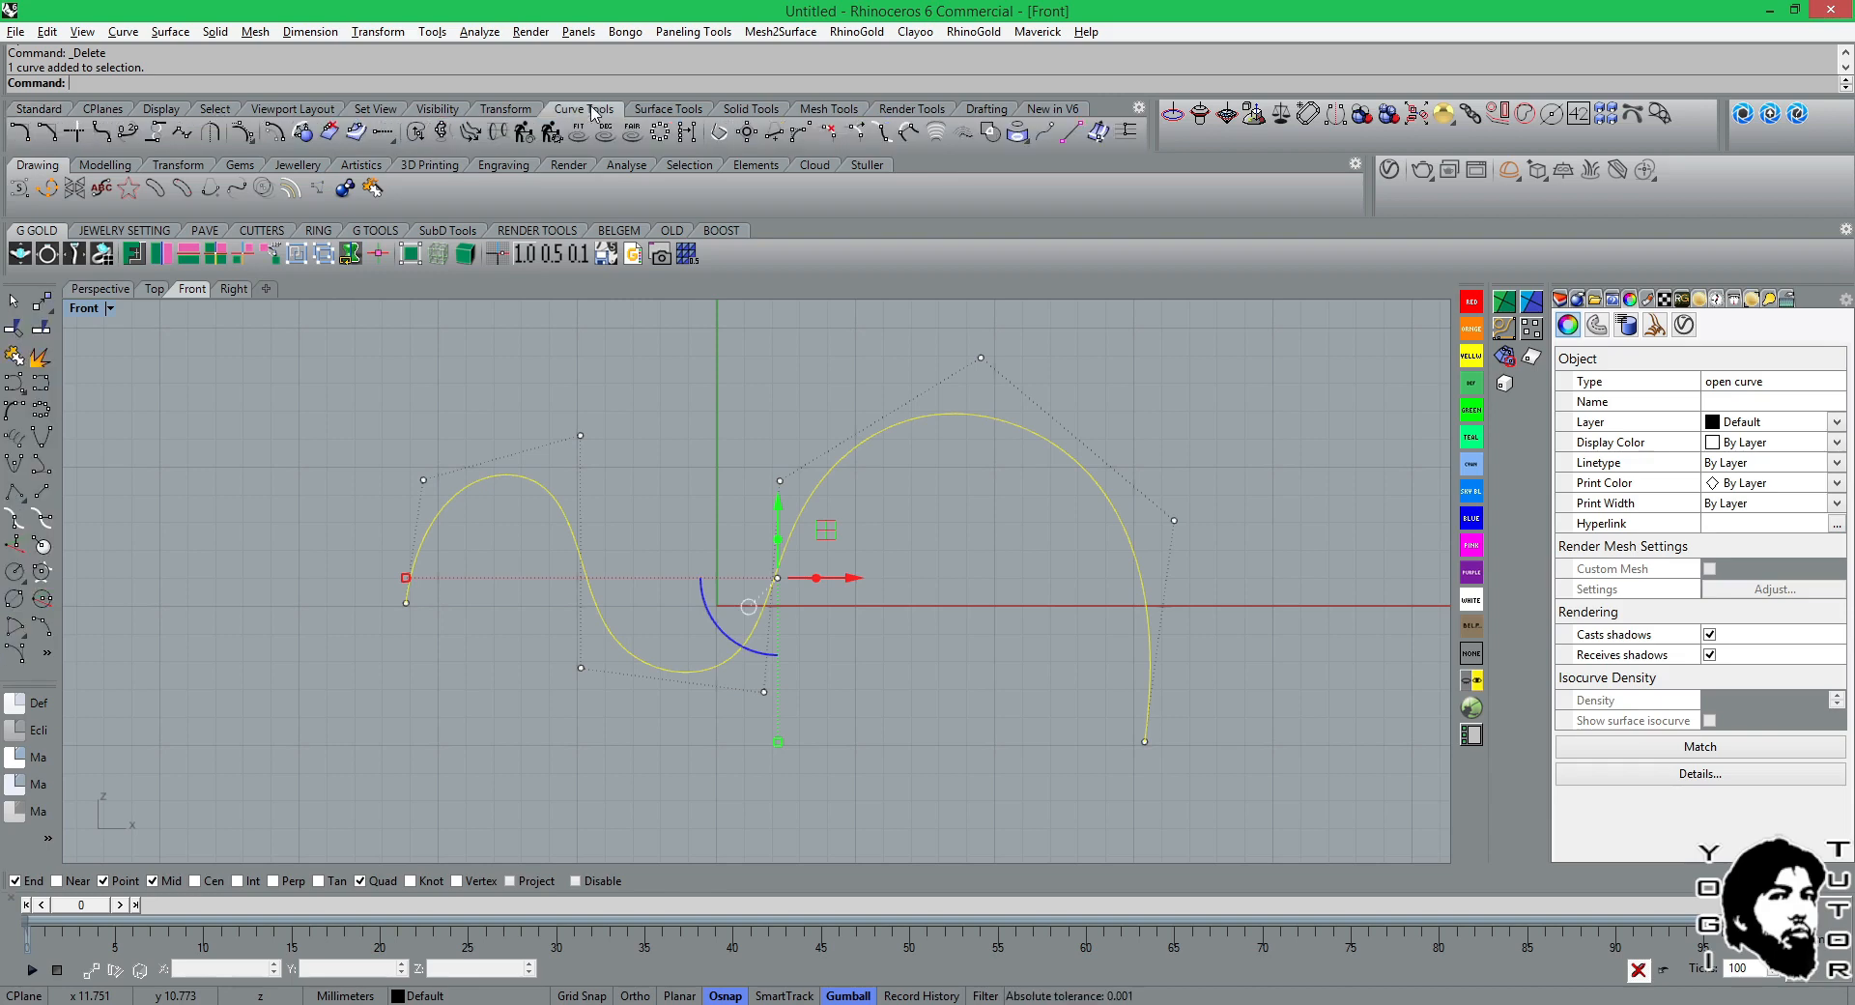
{"action": "left_click", "coordinate": [1048, 137]}
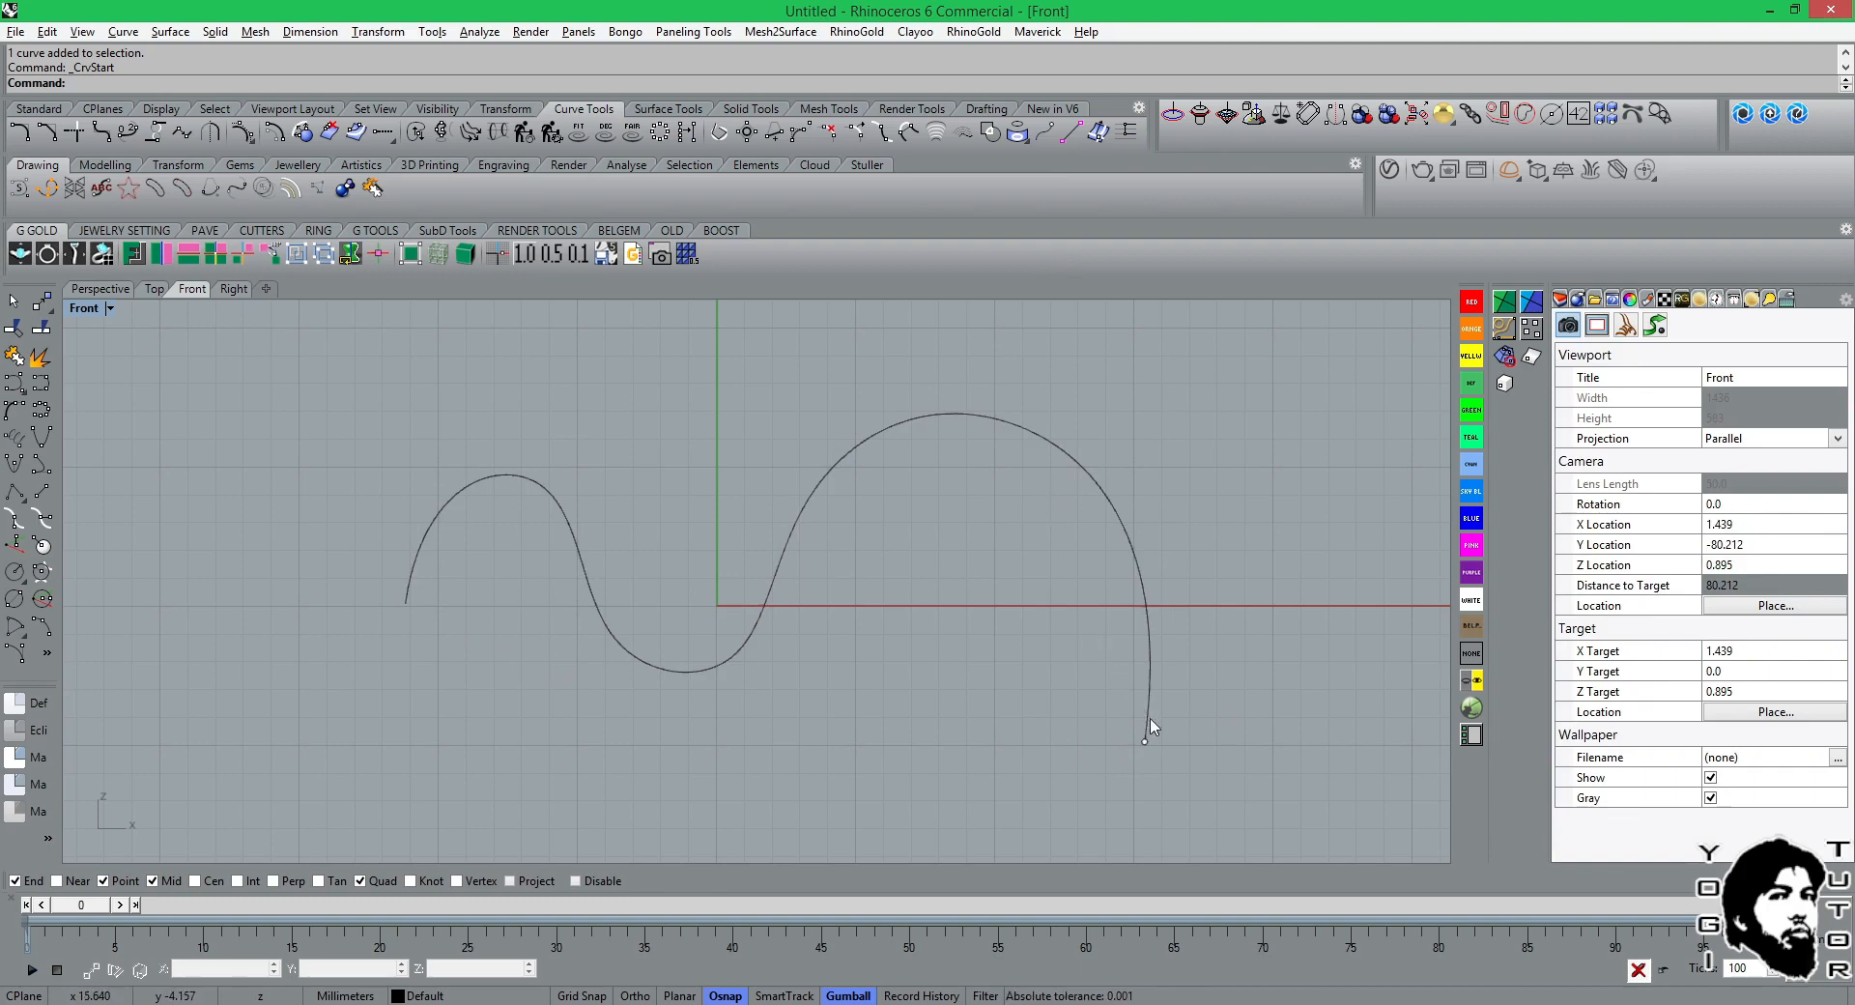
{"action": "right_click", "coordinate": [1042, 141]}
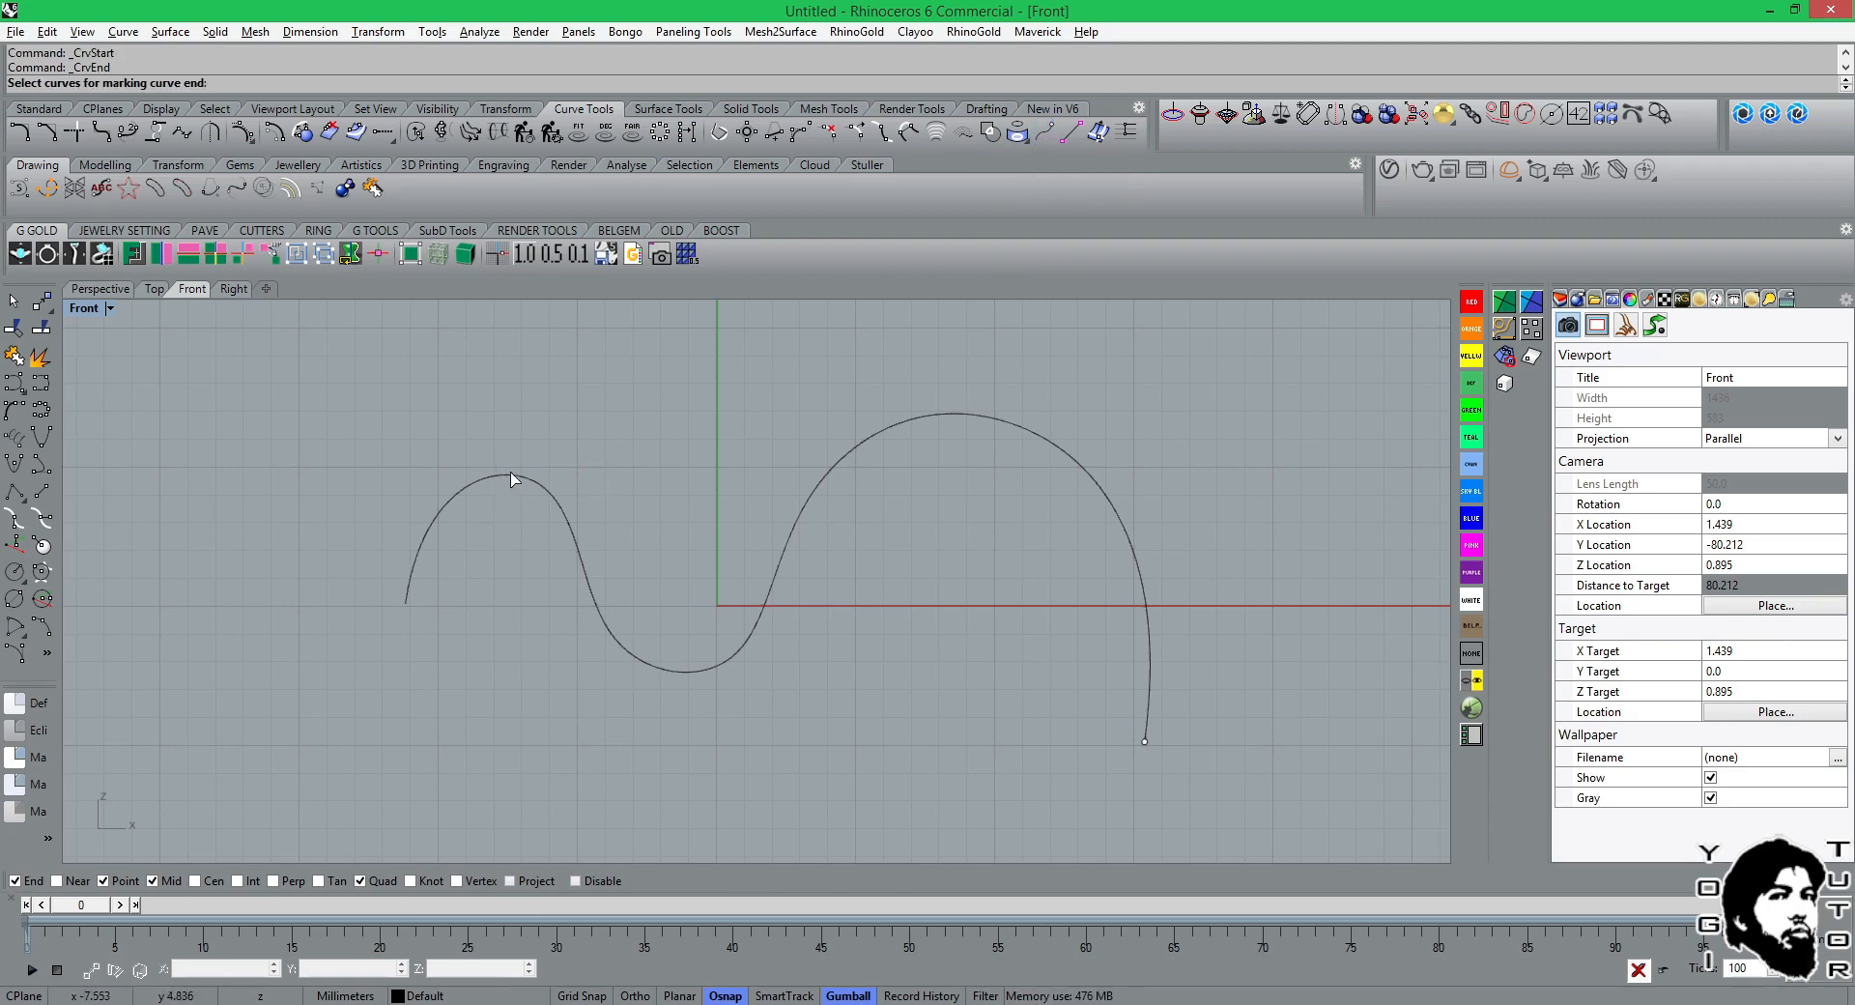
{"action": "left_click", "coordinate": [822, 480]}
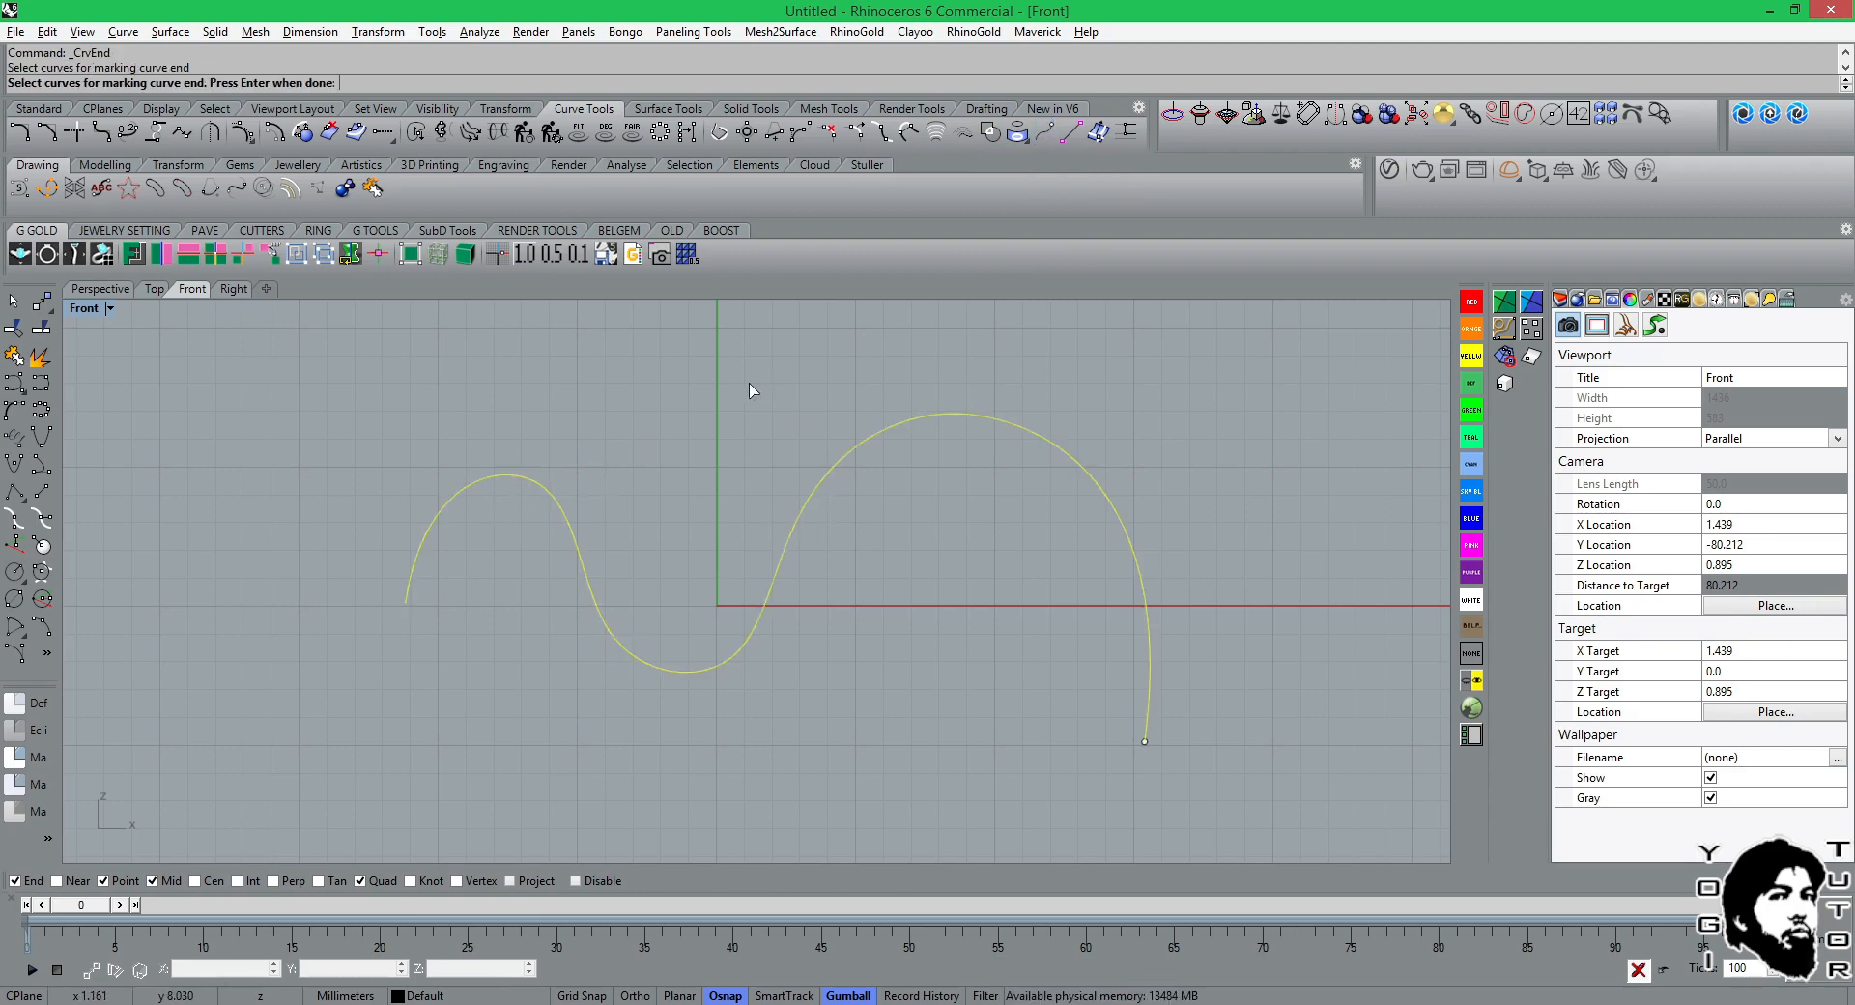
{"action": "key", "text": "Return"}
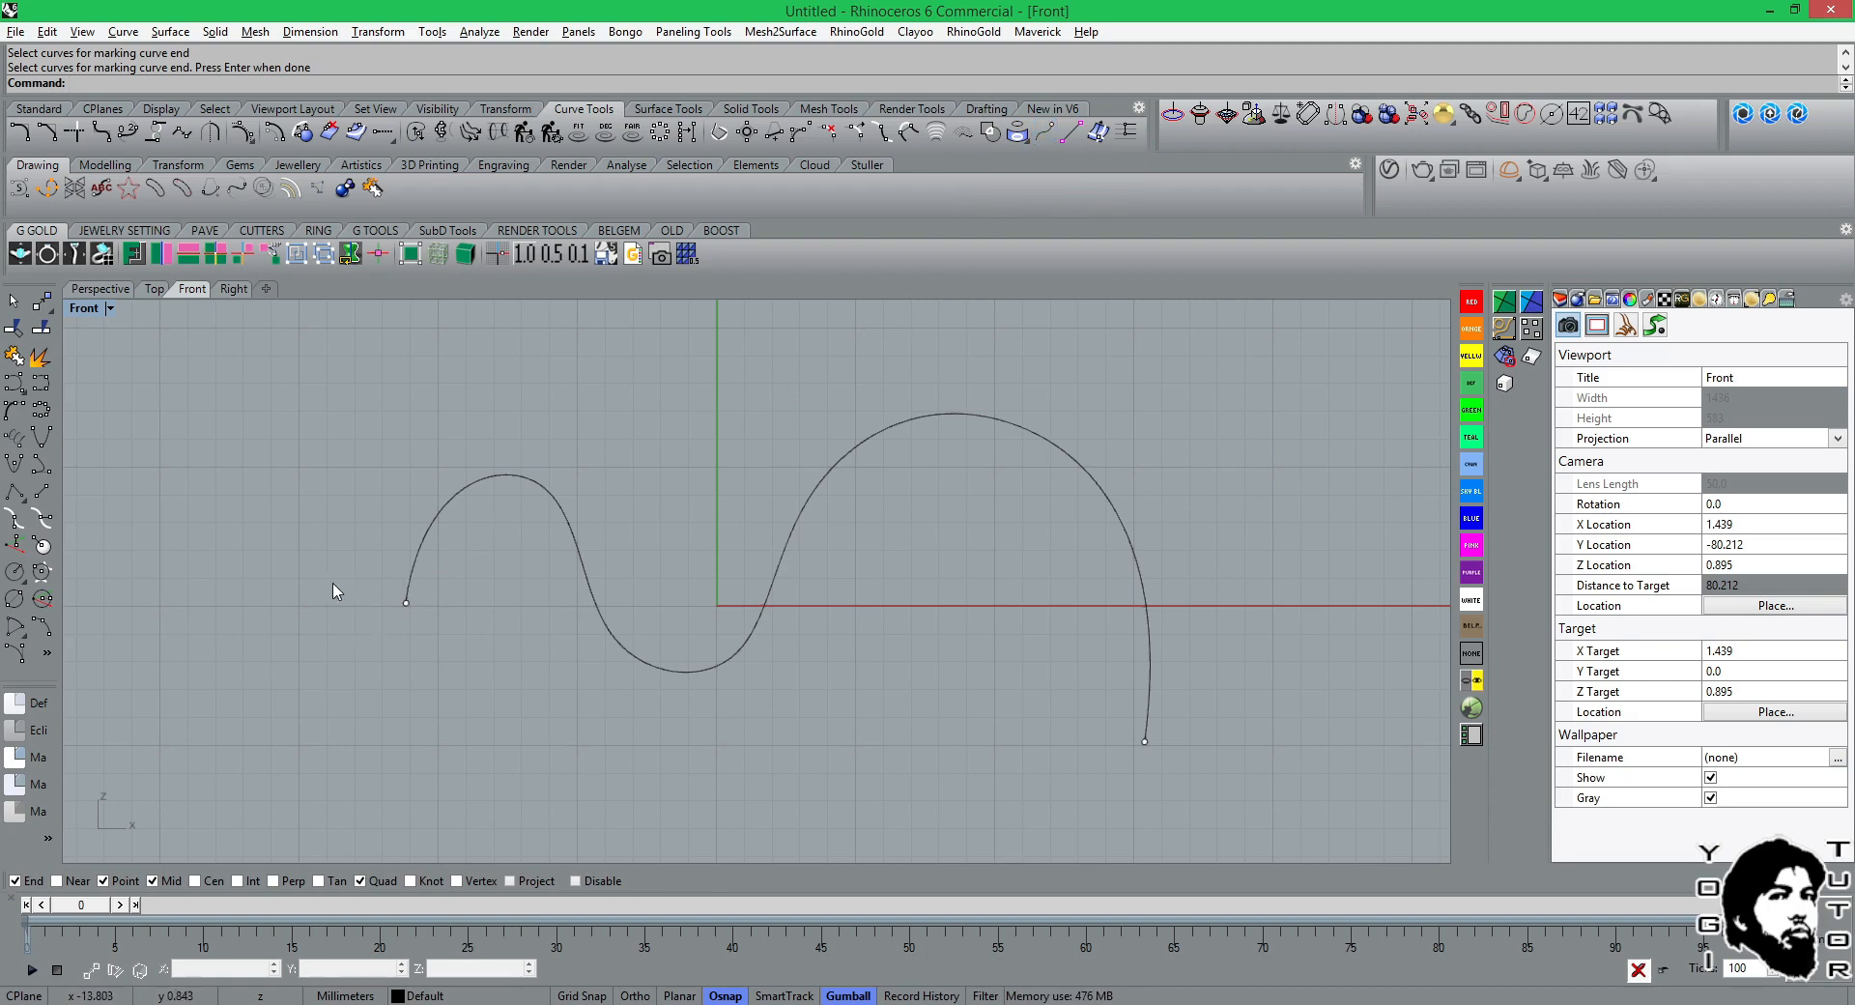
Delete the newly placed start and end markers from the flipped wavy curve.
{"action": "left_click_drag", "start_coordinate": [331, 588], "coordinate": [459, 669]}
{"action": "key", "text": "Delete"}
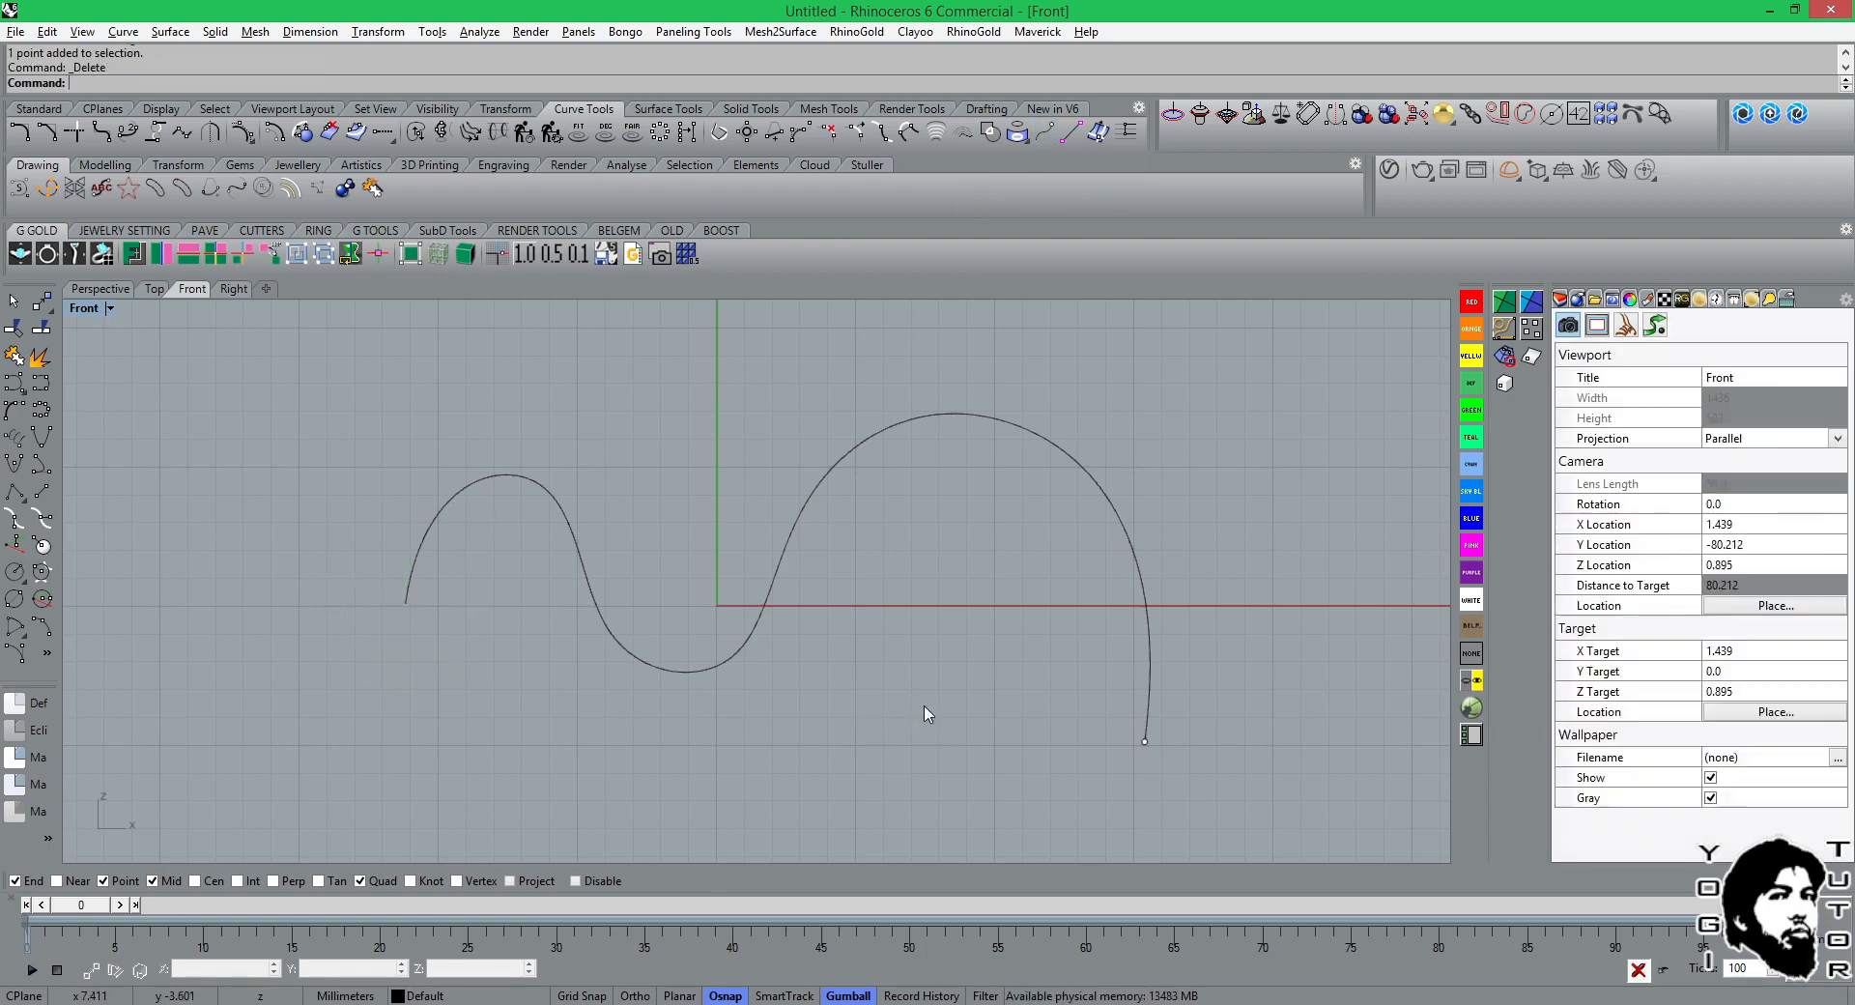
{"action": "left_click_drag", "start_coordinate": [942, 708], "coordinate": [1201, 792]}
{"action": "key", "text": "Delete"}
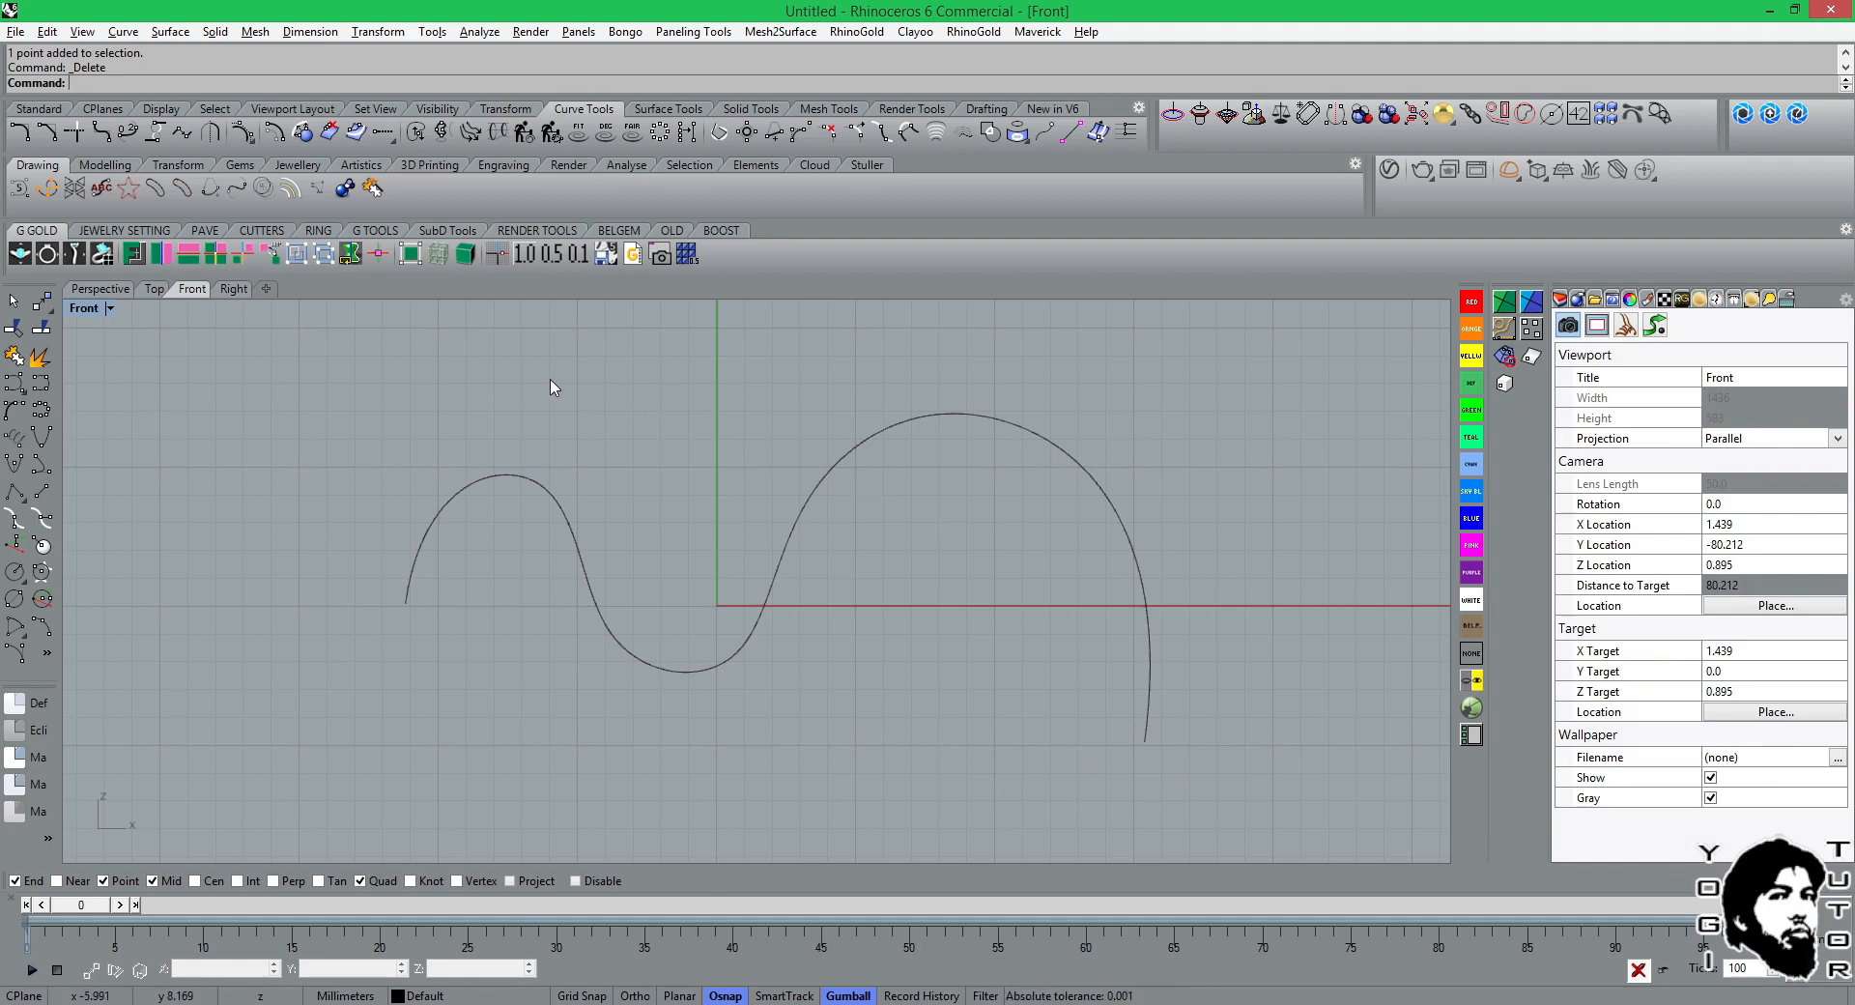
{"action": "left_click", "coordinate": [49, 654]}
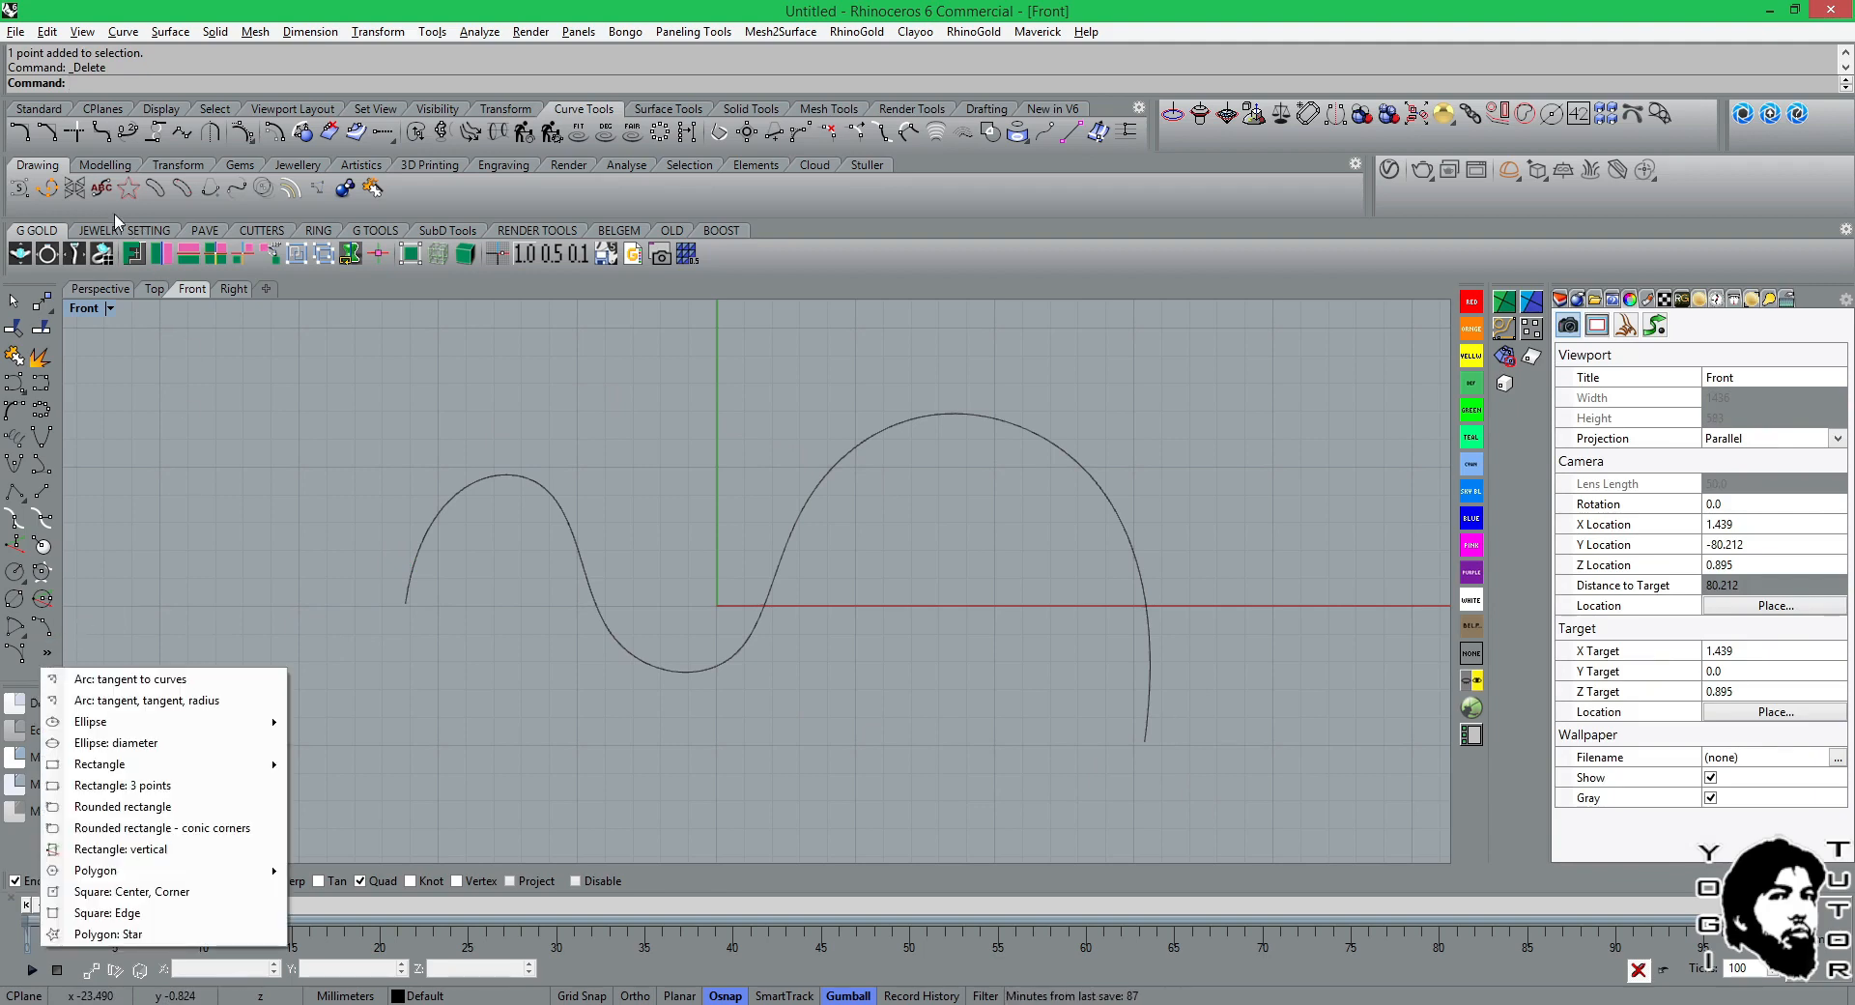
{"action": "left_click", "coordinate": [46, 110]}
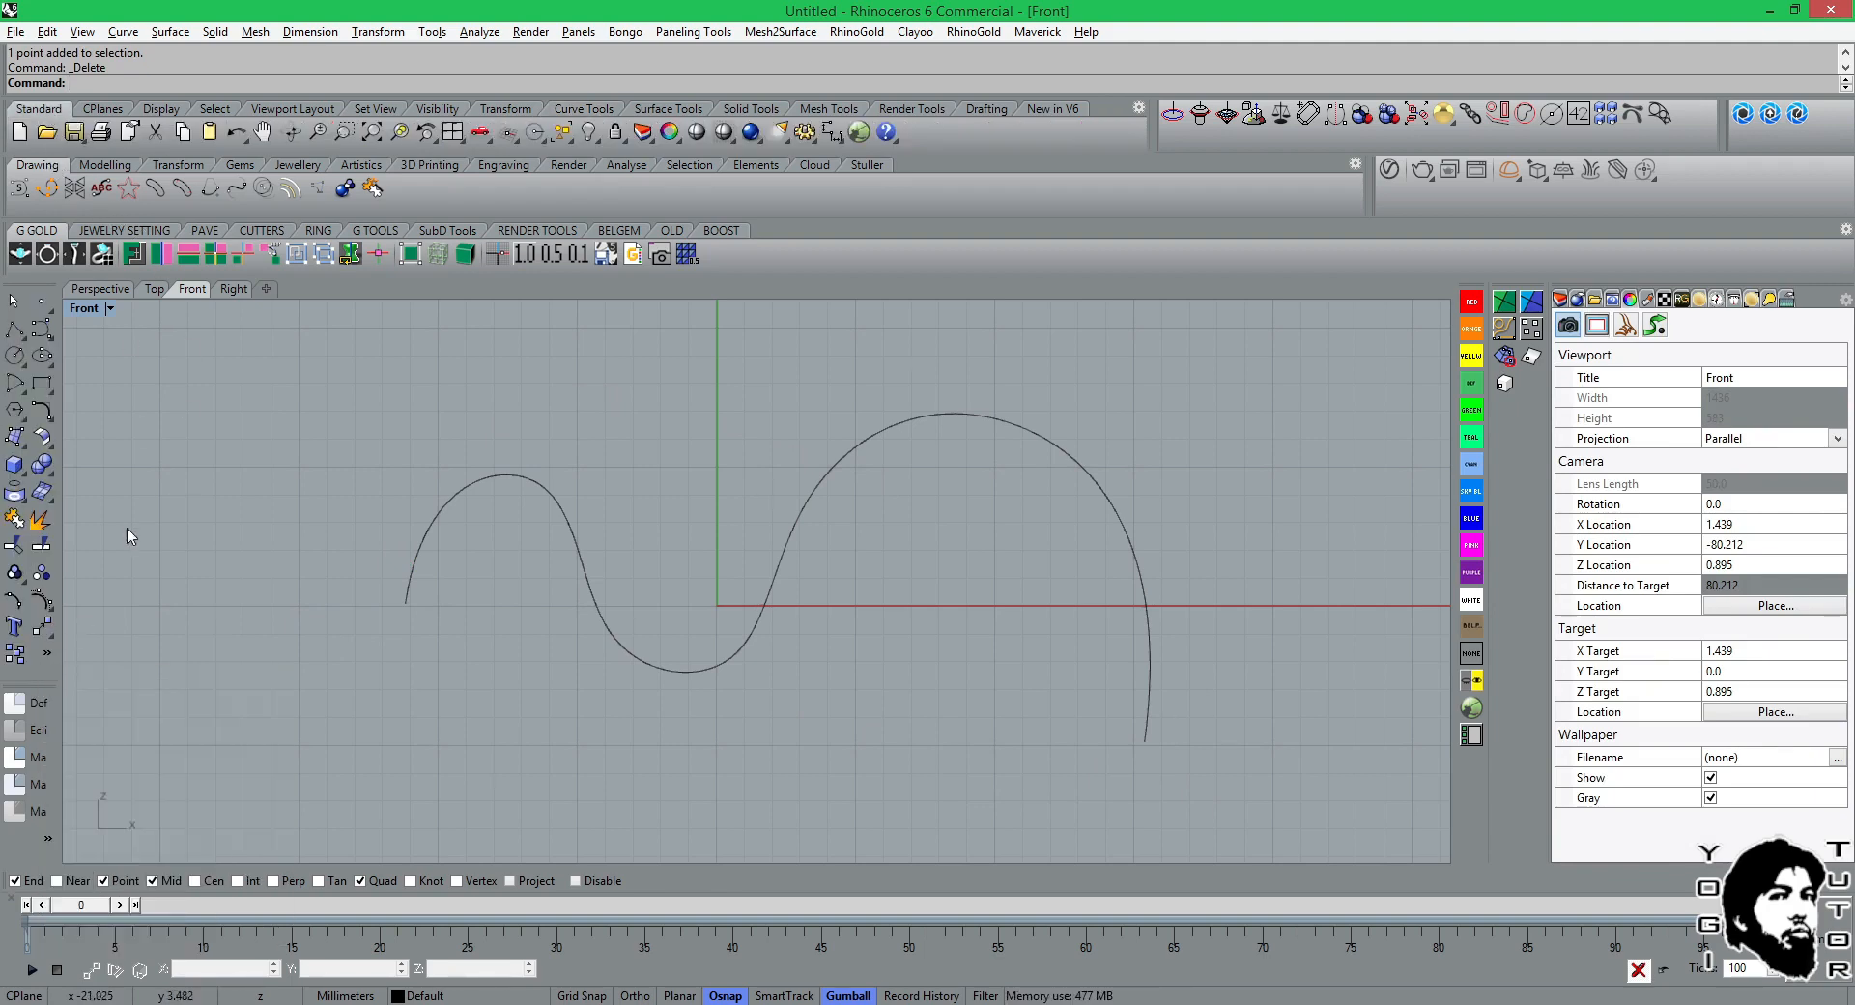
{"action": "left_click", "coordinate": [50, 655]}
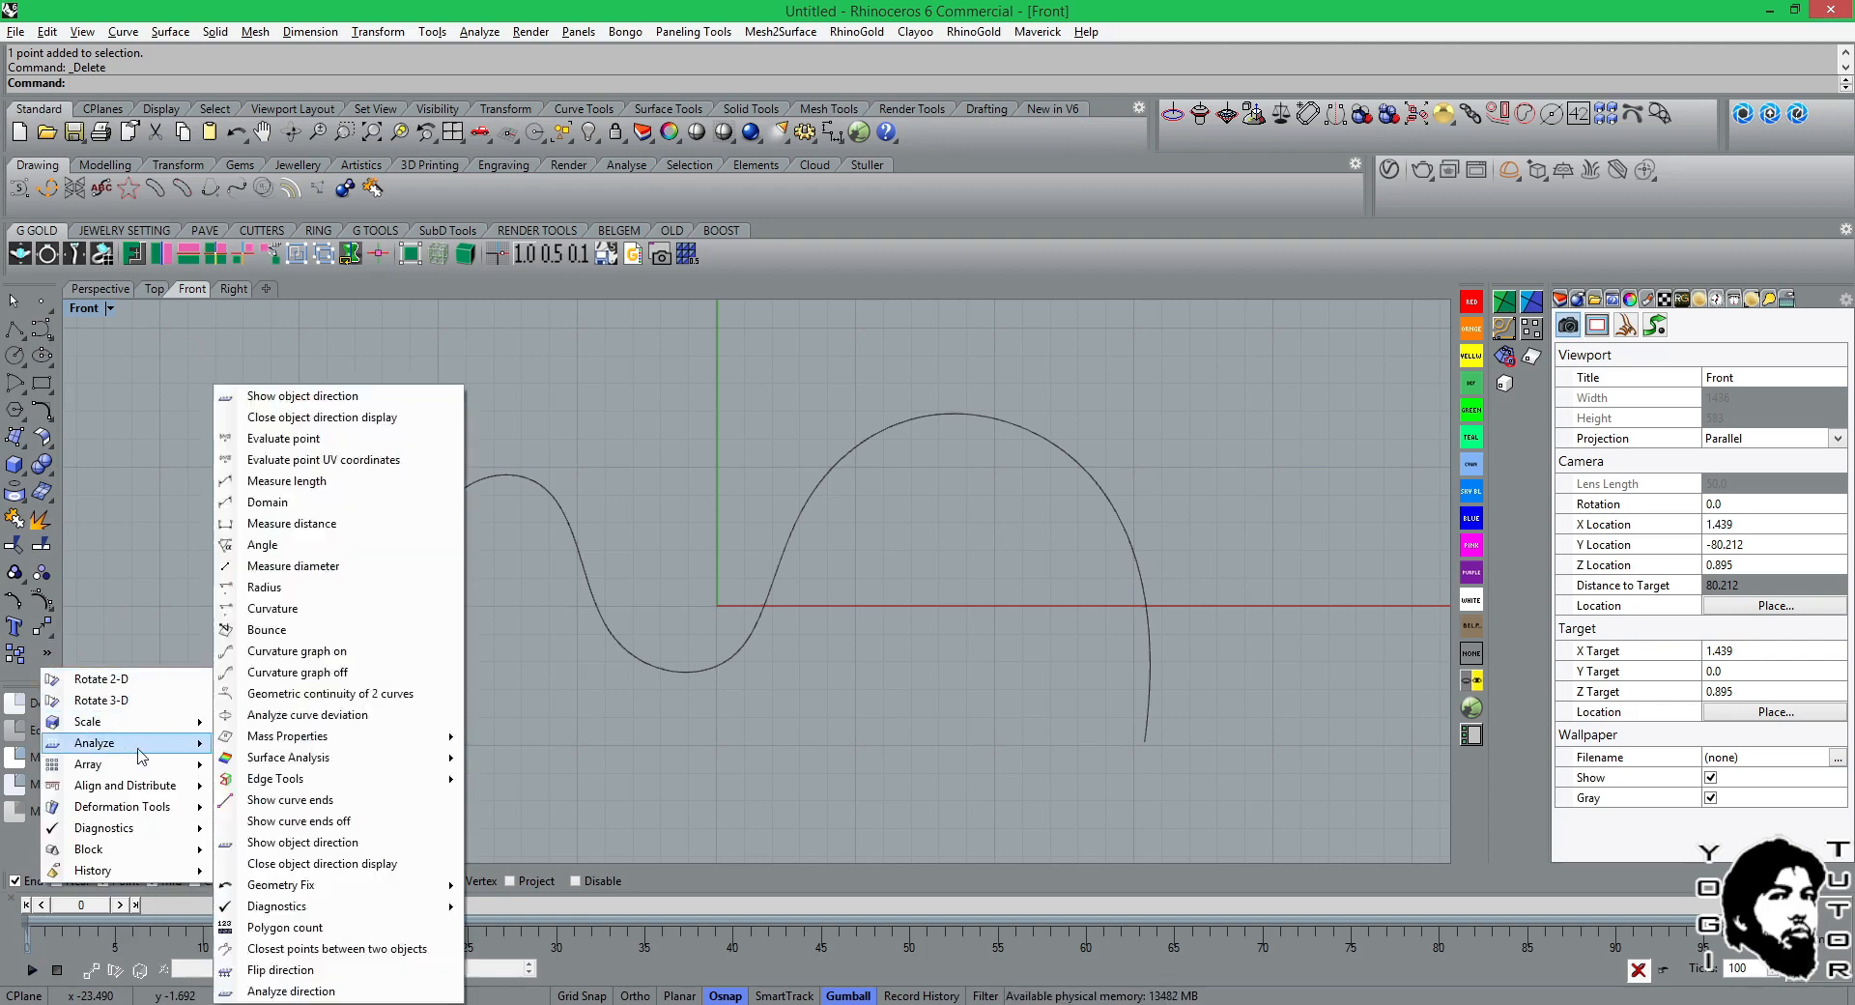
{"action": "mouse_move", "coordinate": [143, 773]}
{"action": "mouse_move", "coordinate": [147, 829]}
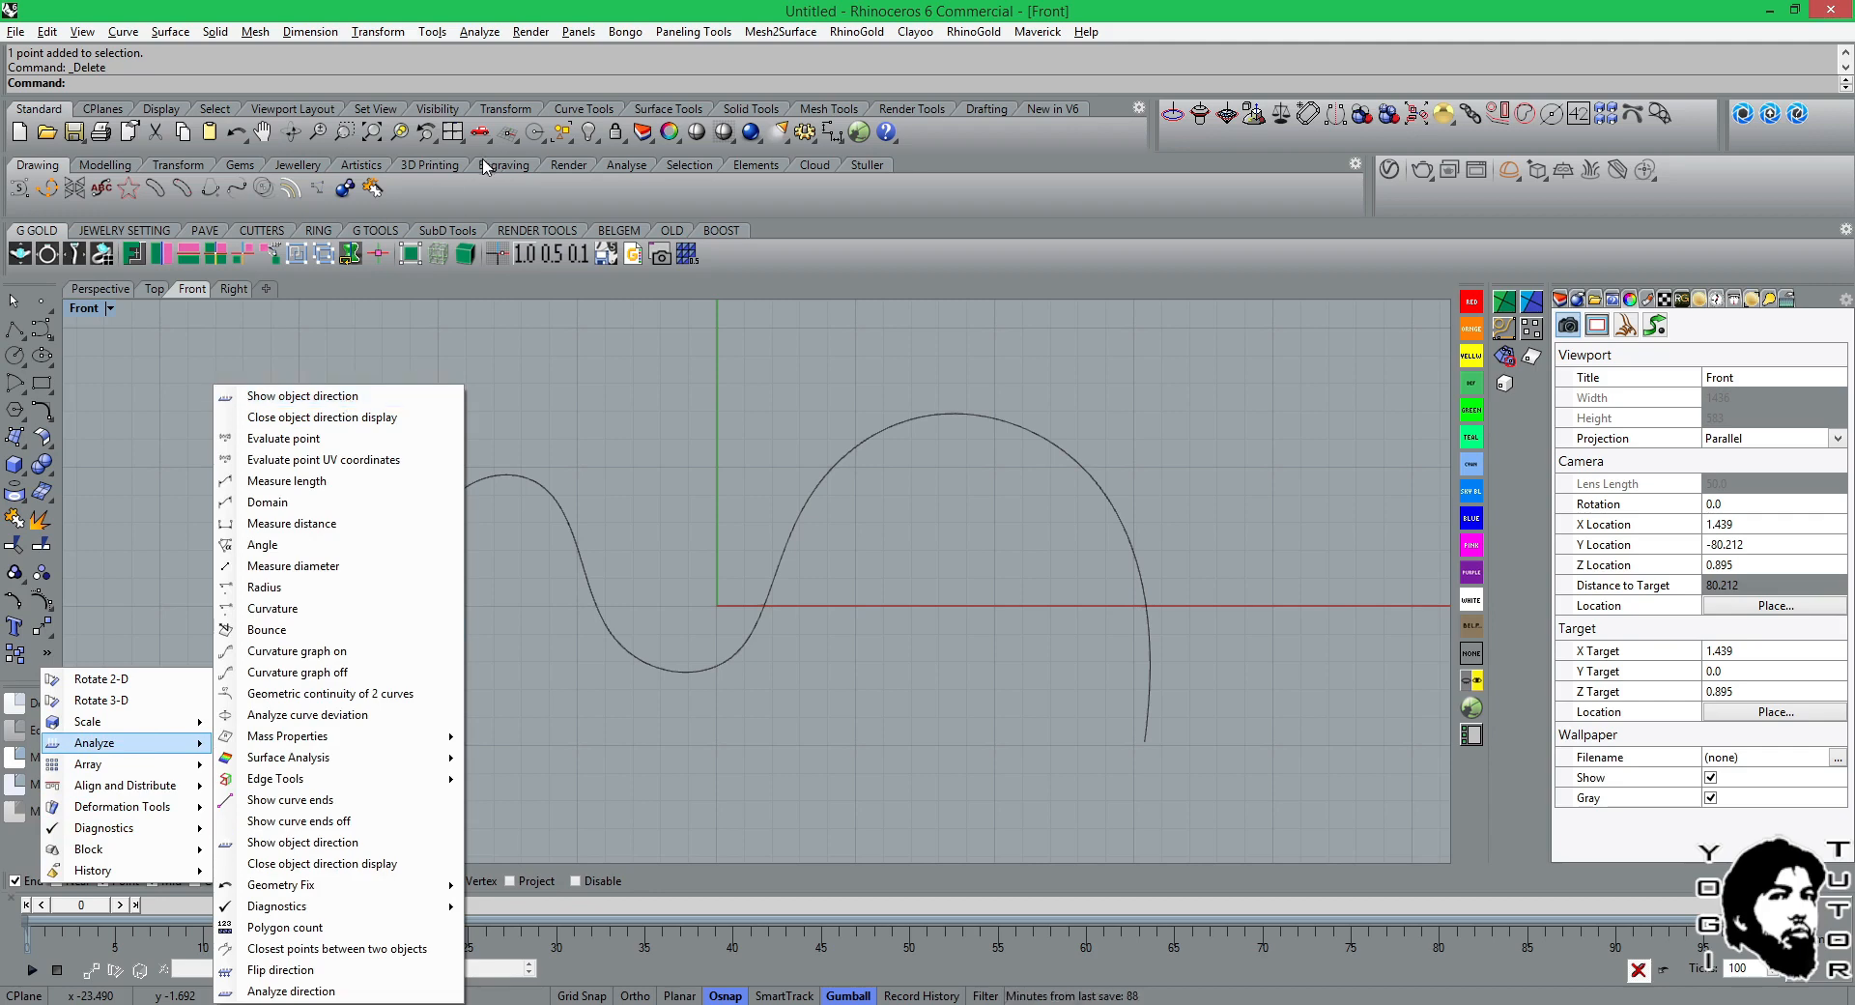
{"action": "left_click", "coordinate": [1040, 164]}
Analyze the wavy curve's direction, flip it once, then close the direction display and deselect the curve.
{"action": "left_click", "coordinate": [376, 32]}
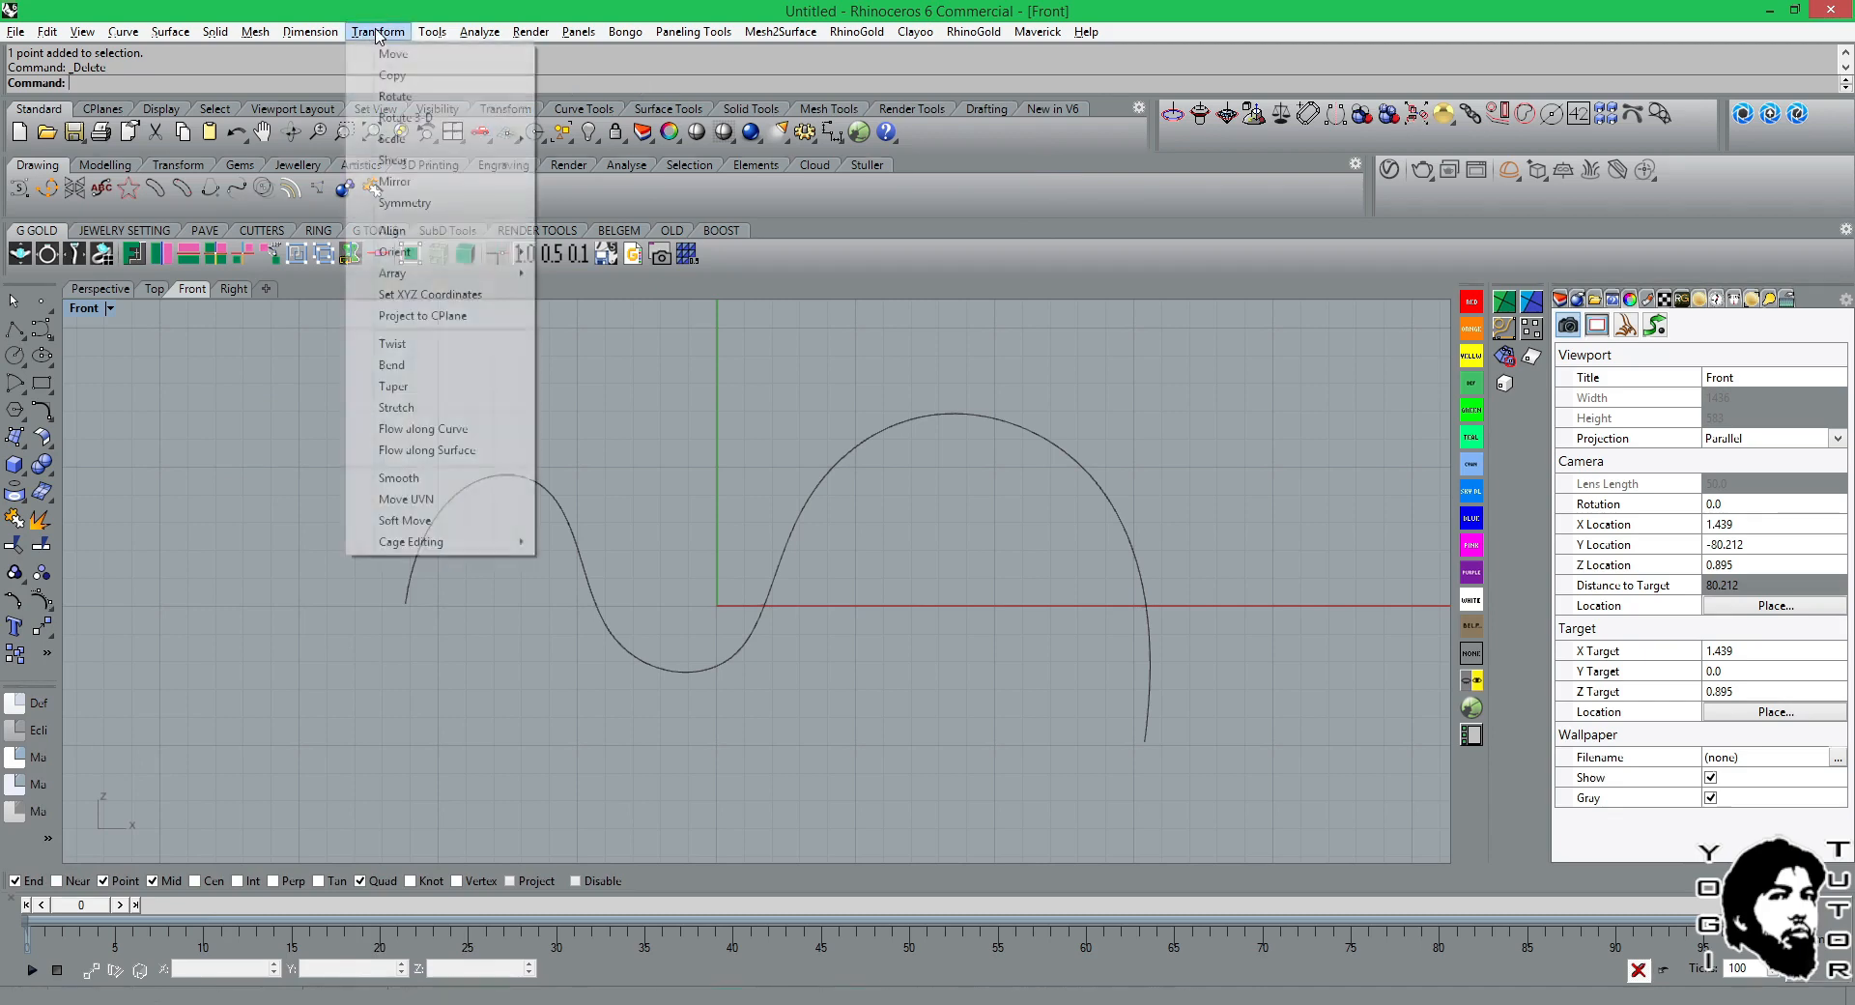
{"action": "mouse_move", "coordinate": [483, 37]}
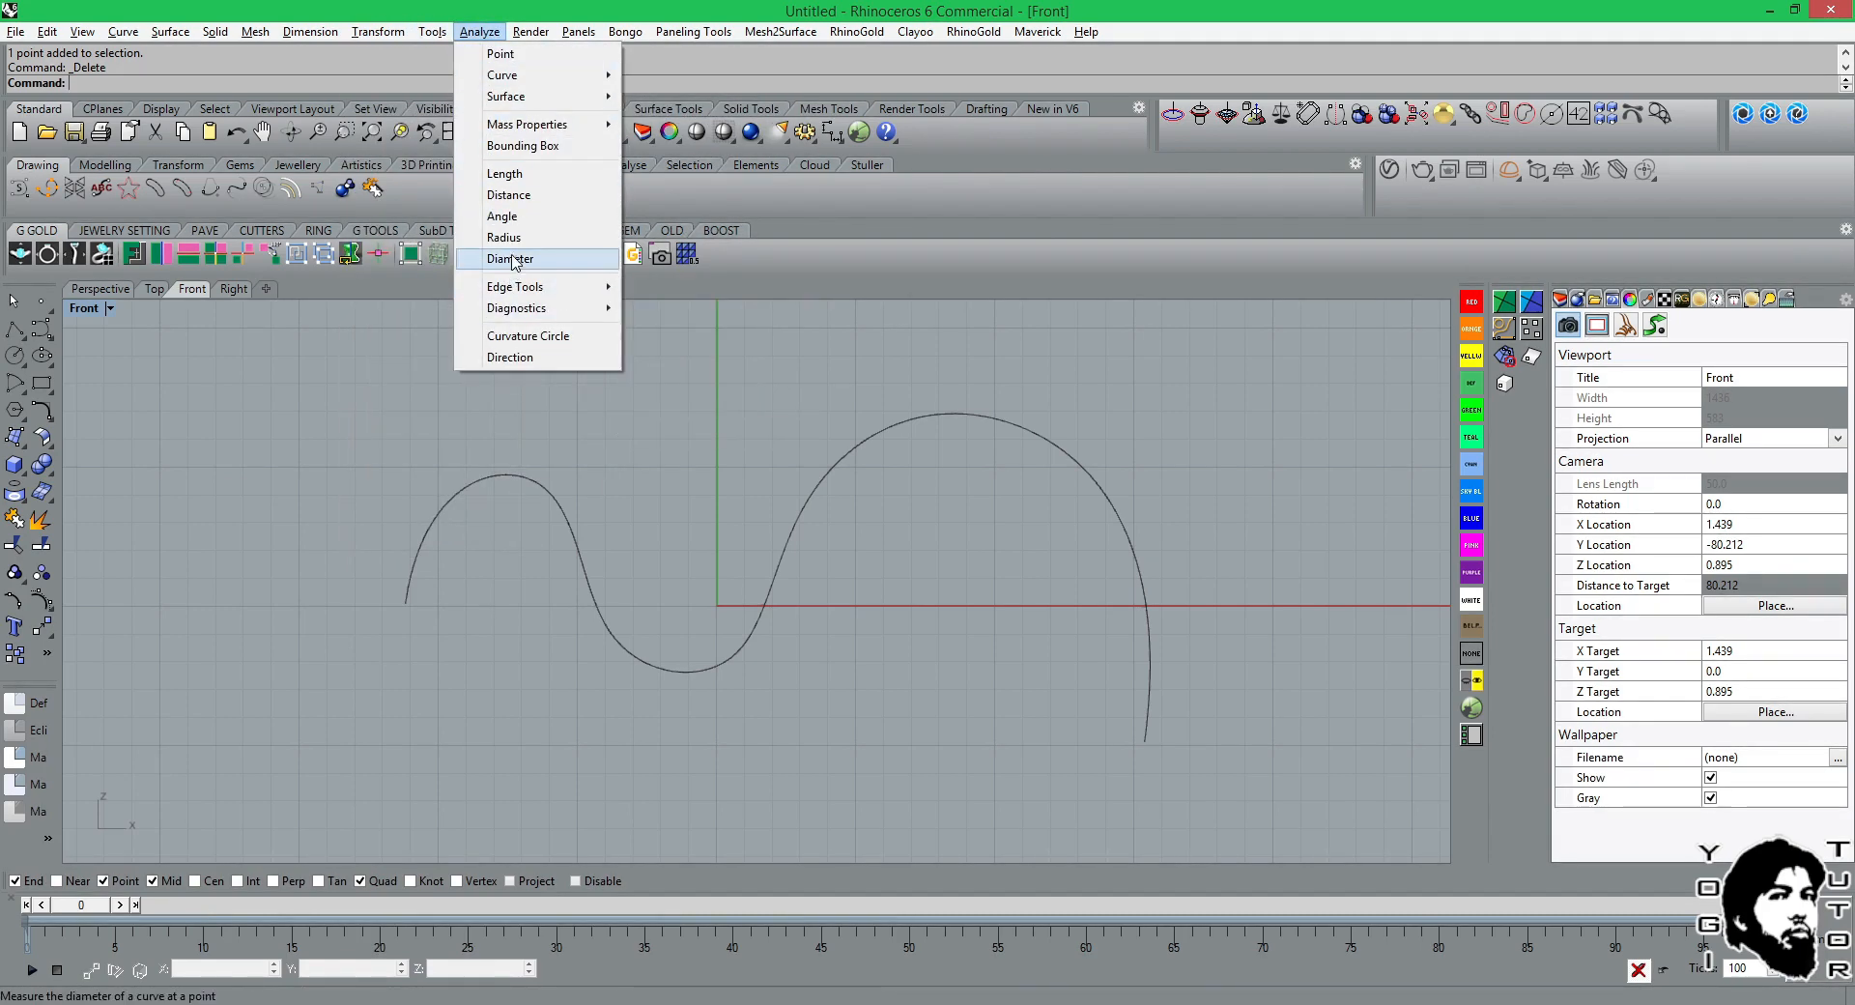
{"action": "mouse_move", "coordinate": [551, 85]}
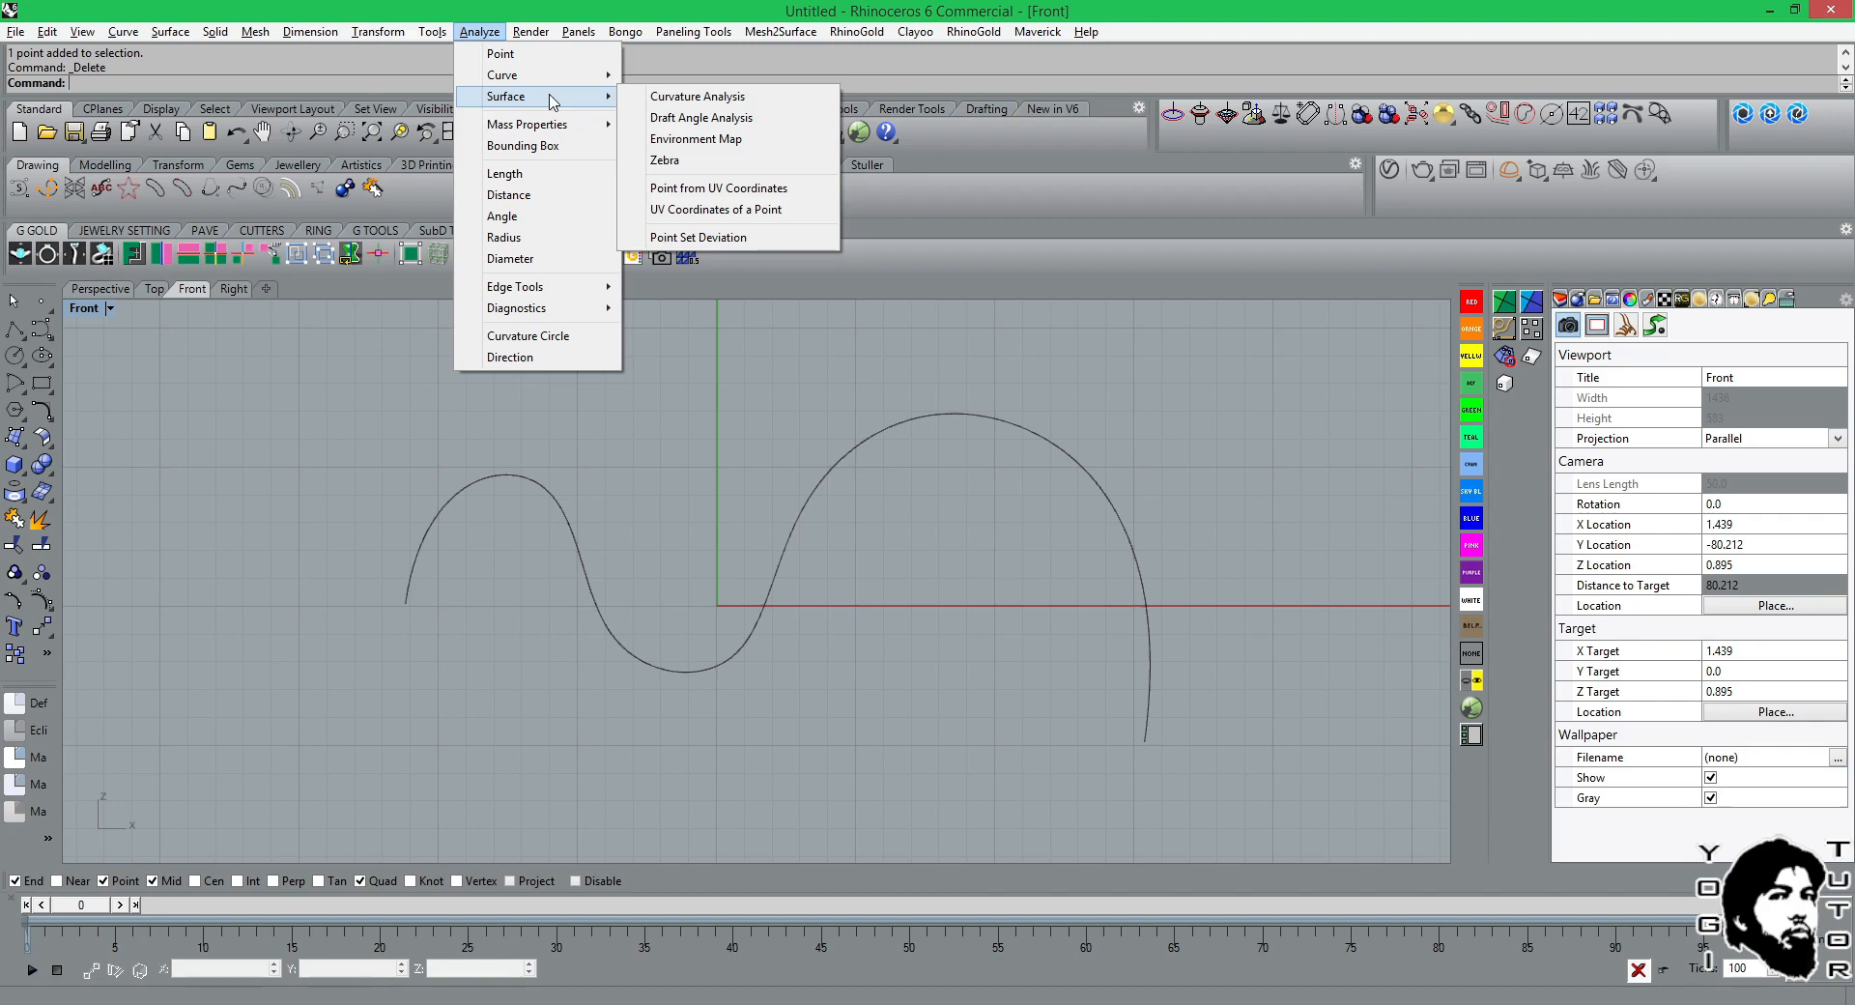
{"action": "mouse_move", "coordinate": [551, 310]}
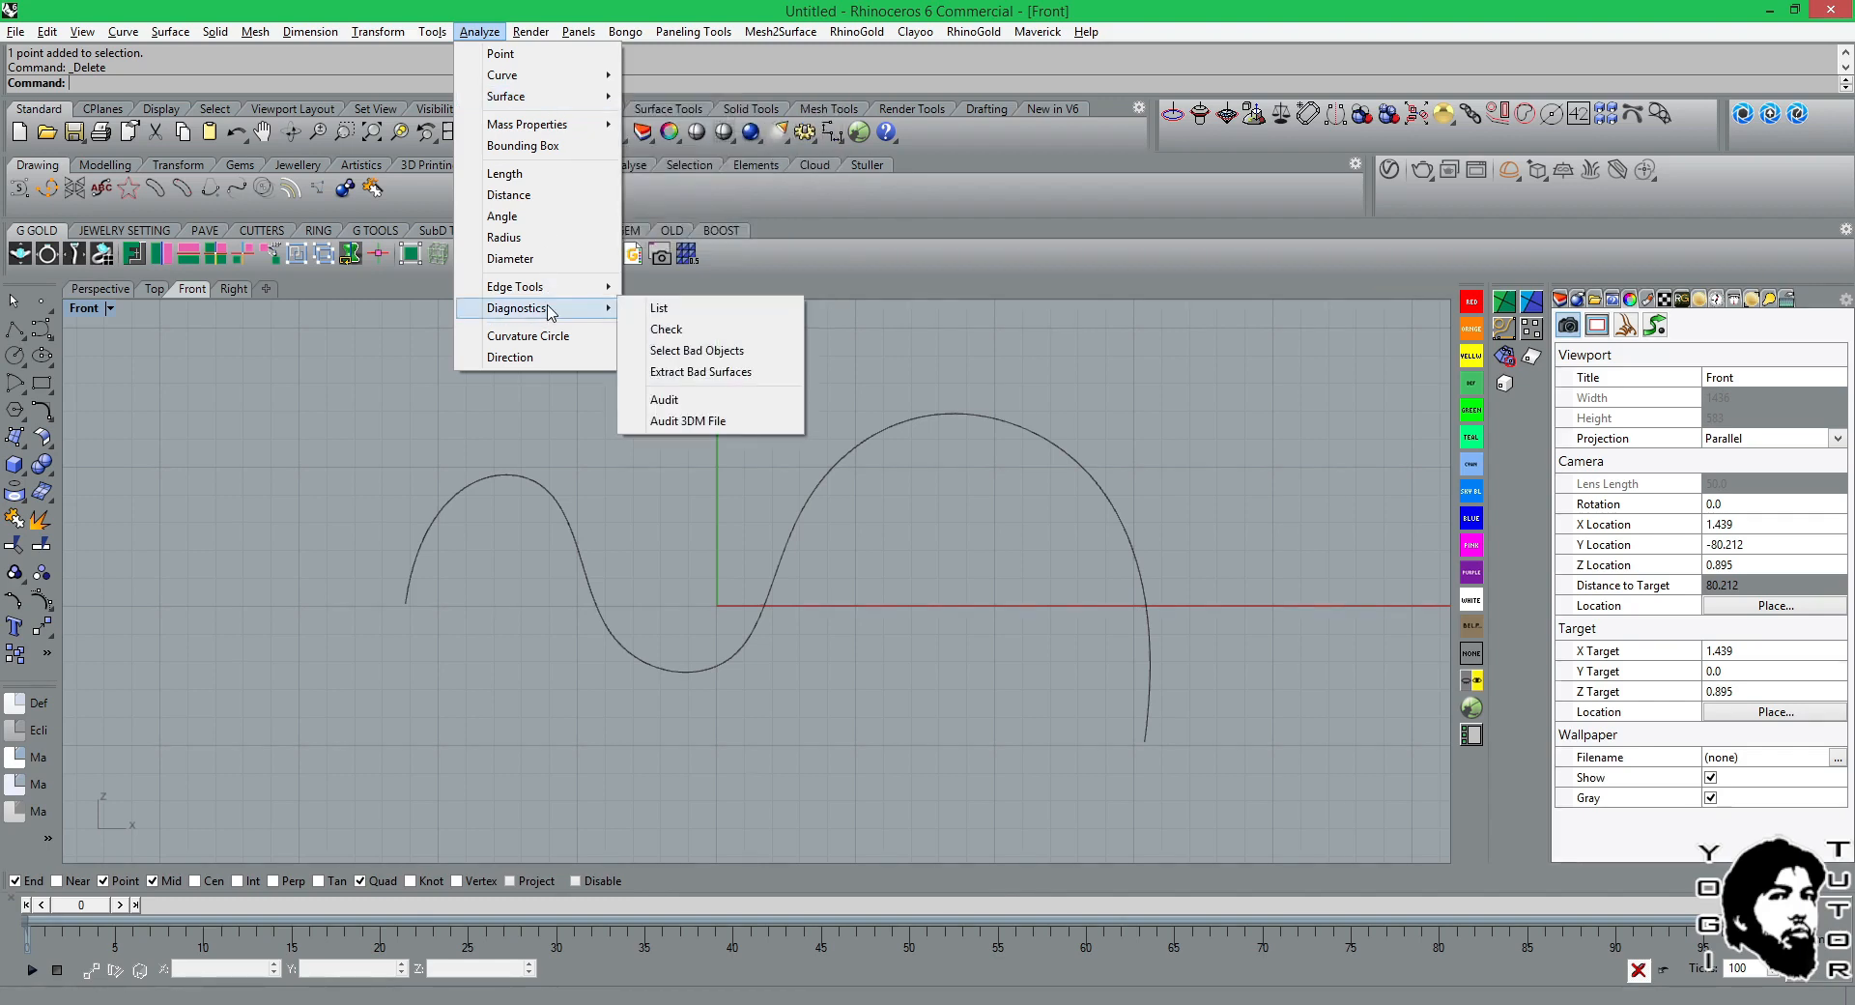
{"action": "left_click", "coordinate": [528, 357]}
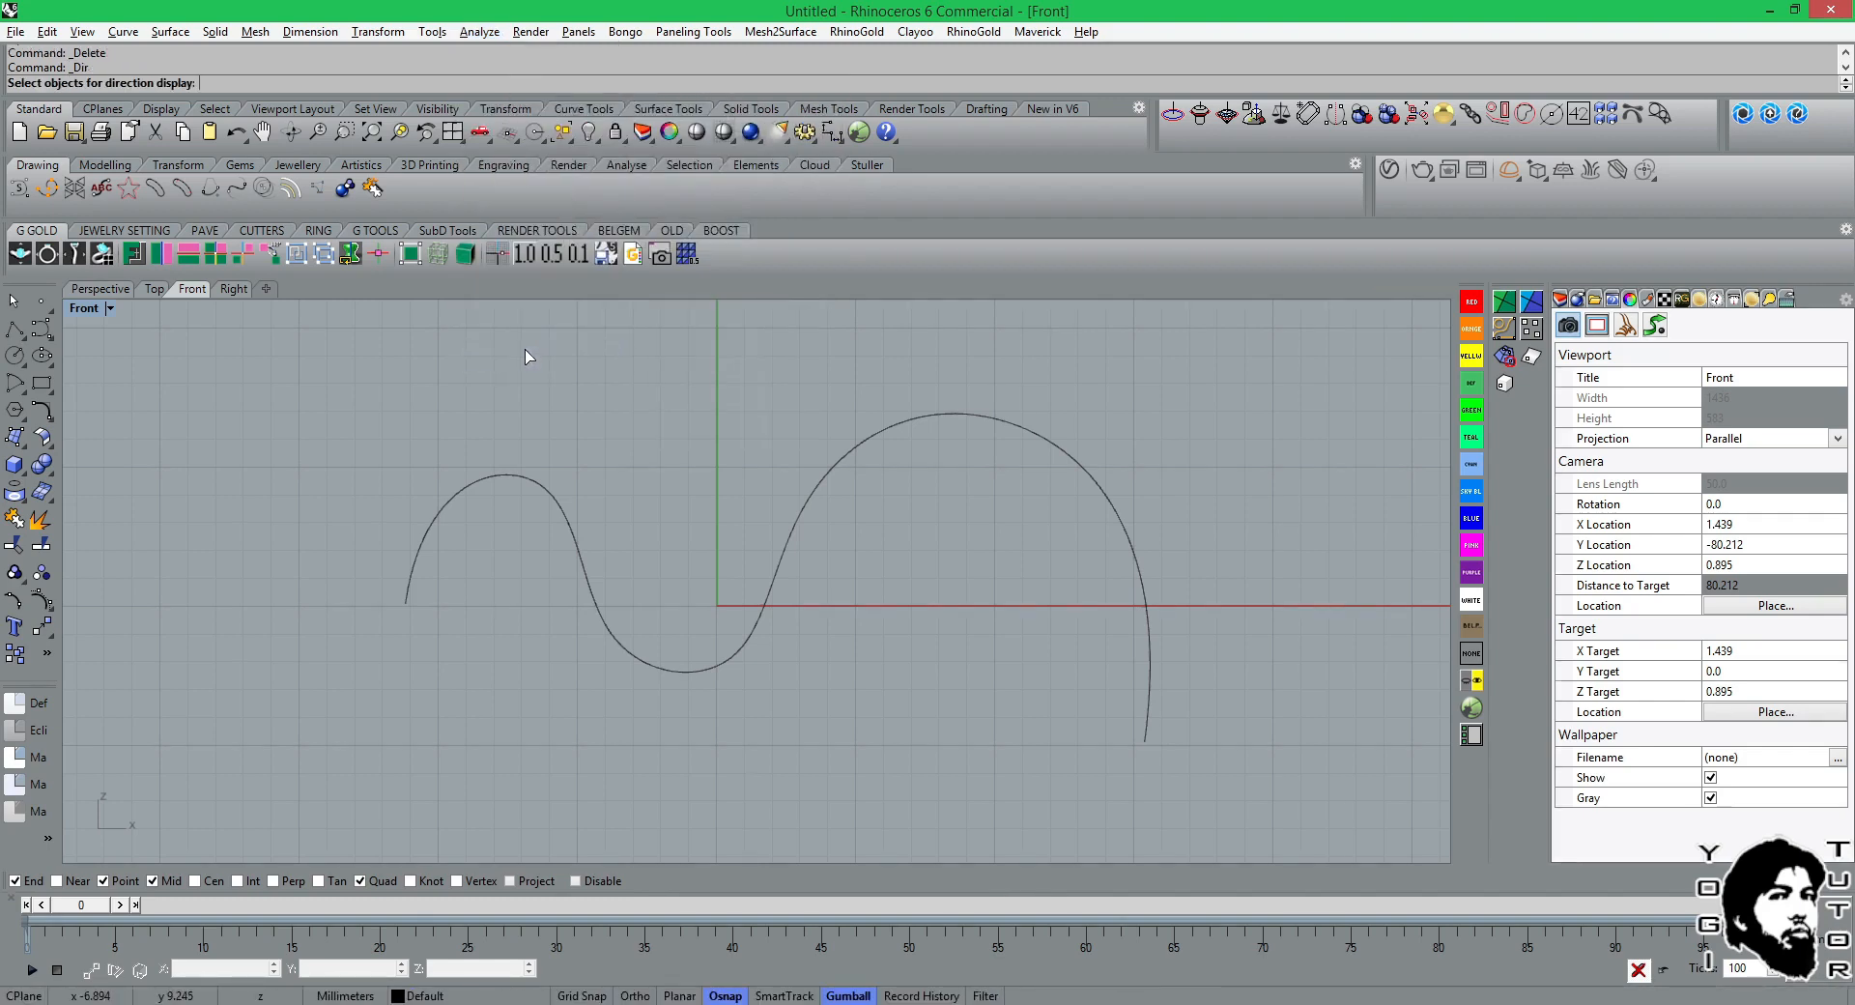
{"action": "left_click", "coordinate": [531, 483]}
{"action": "key", "text": "Return"}
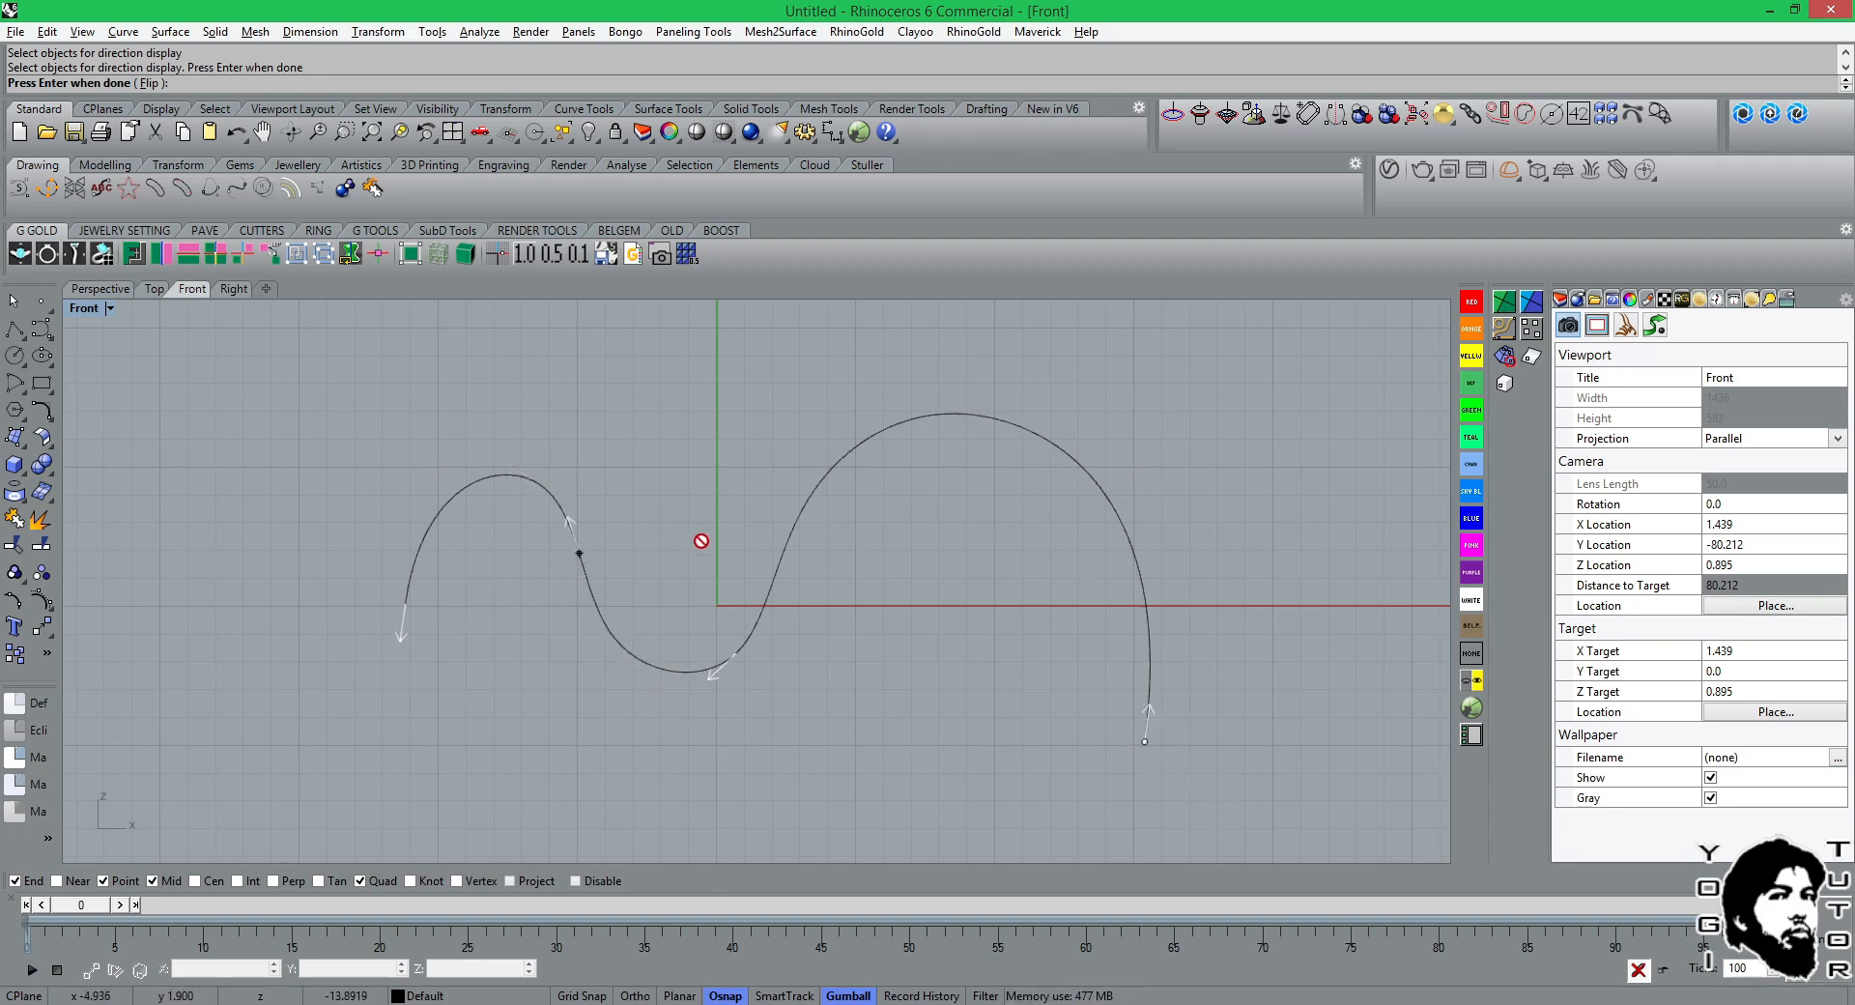
{"action": "left_click", "coordinate": [155, 91]}
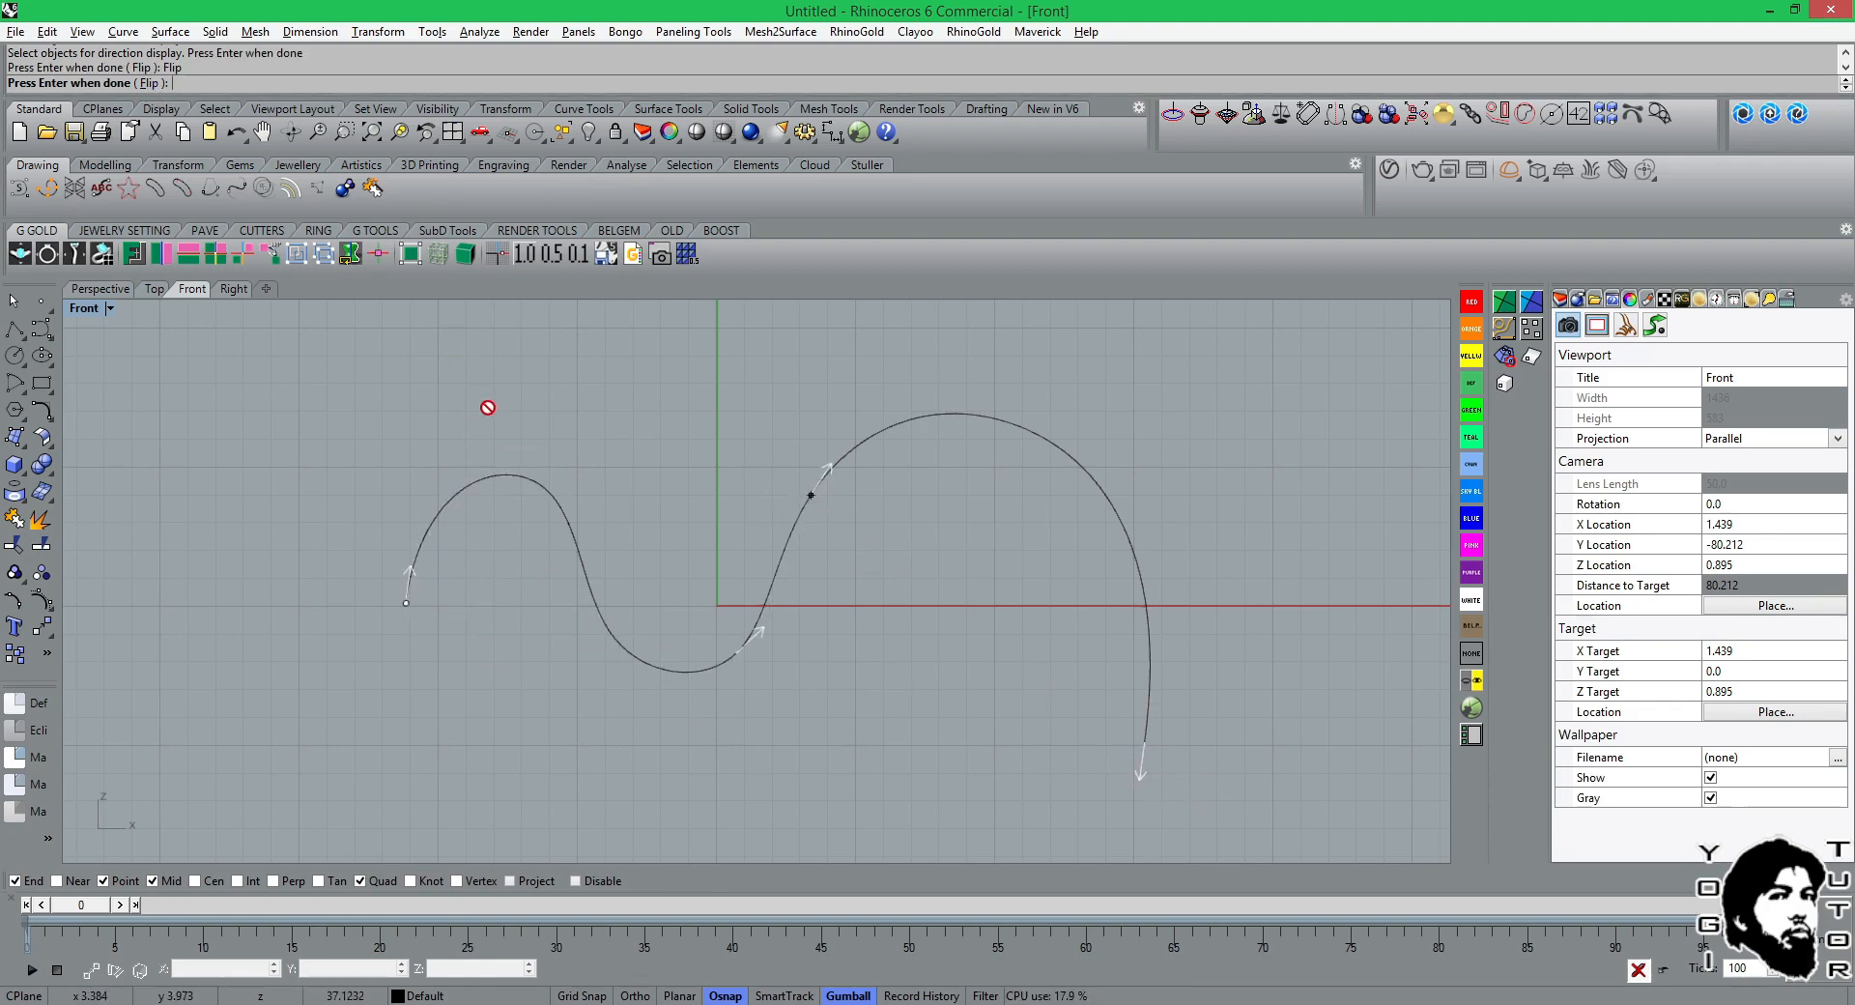
{"action": "key", "text": "Return"}
{"action": "left_click", "coordinate": [547, 503]}
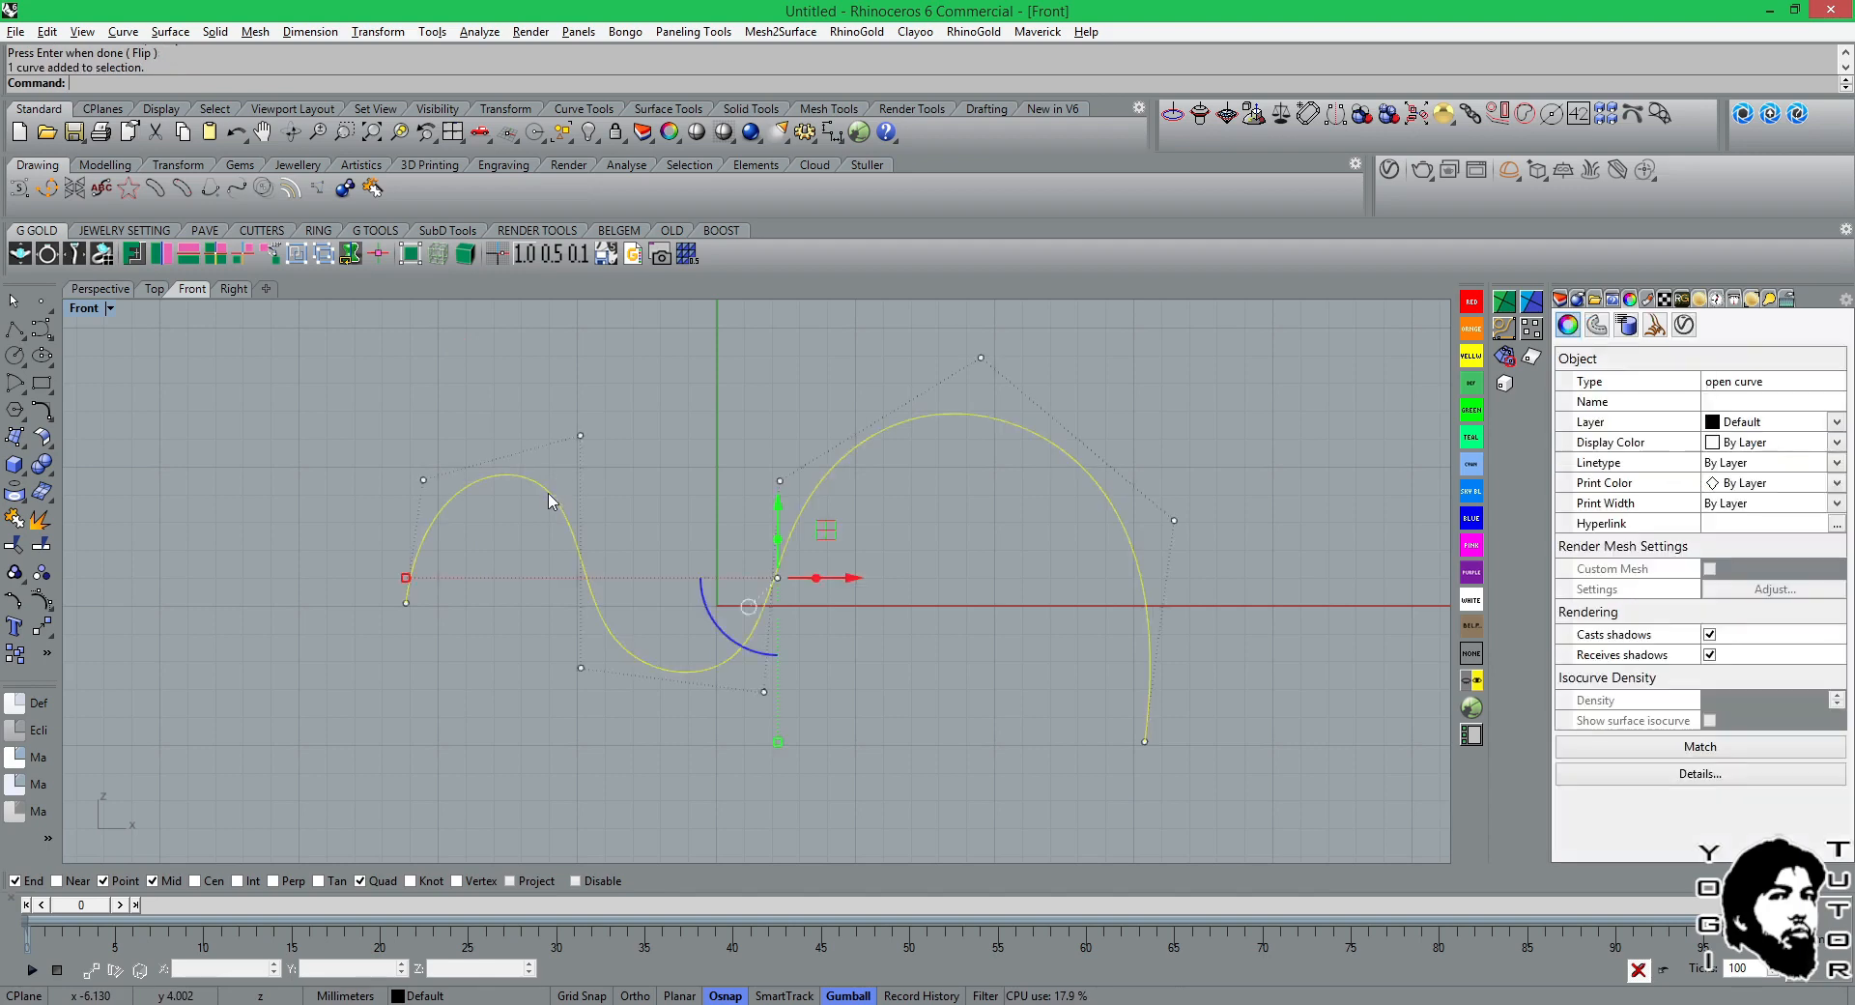
{"action": "key", "text": "Escape"}
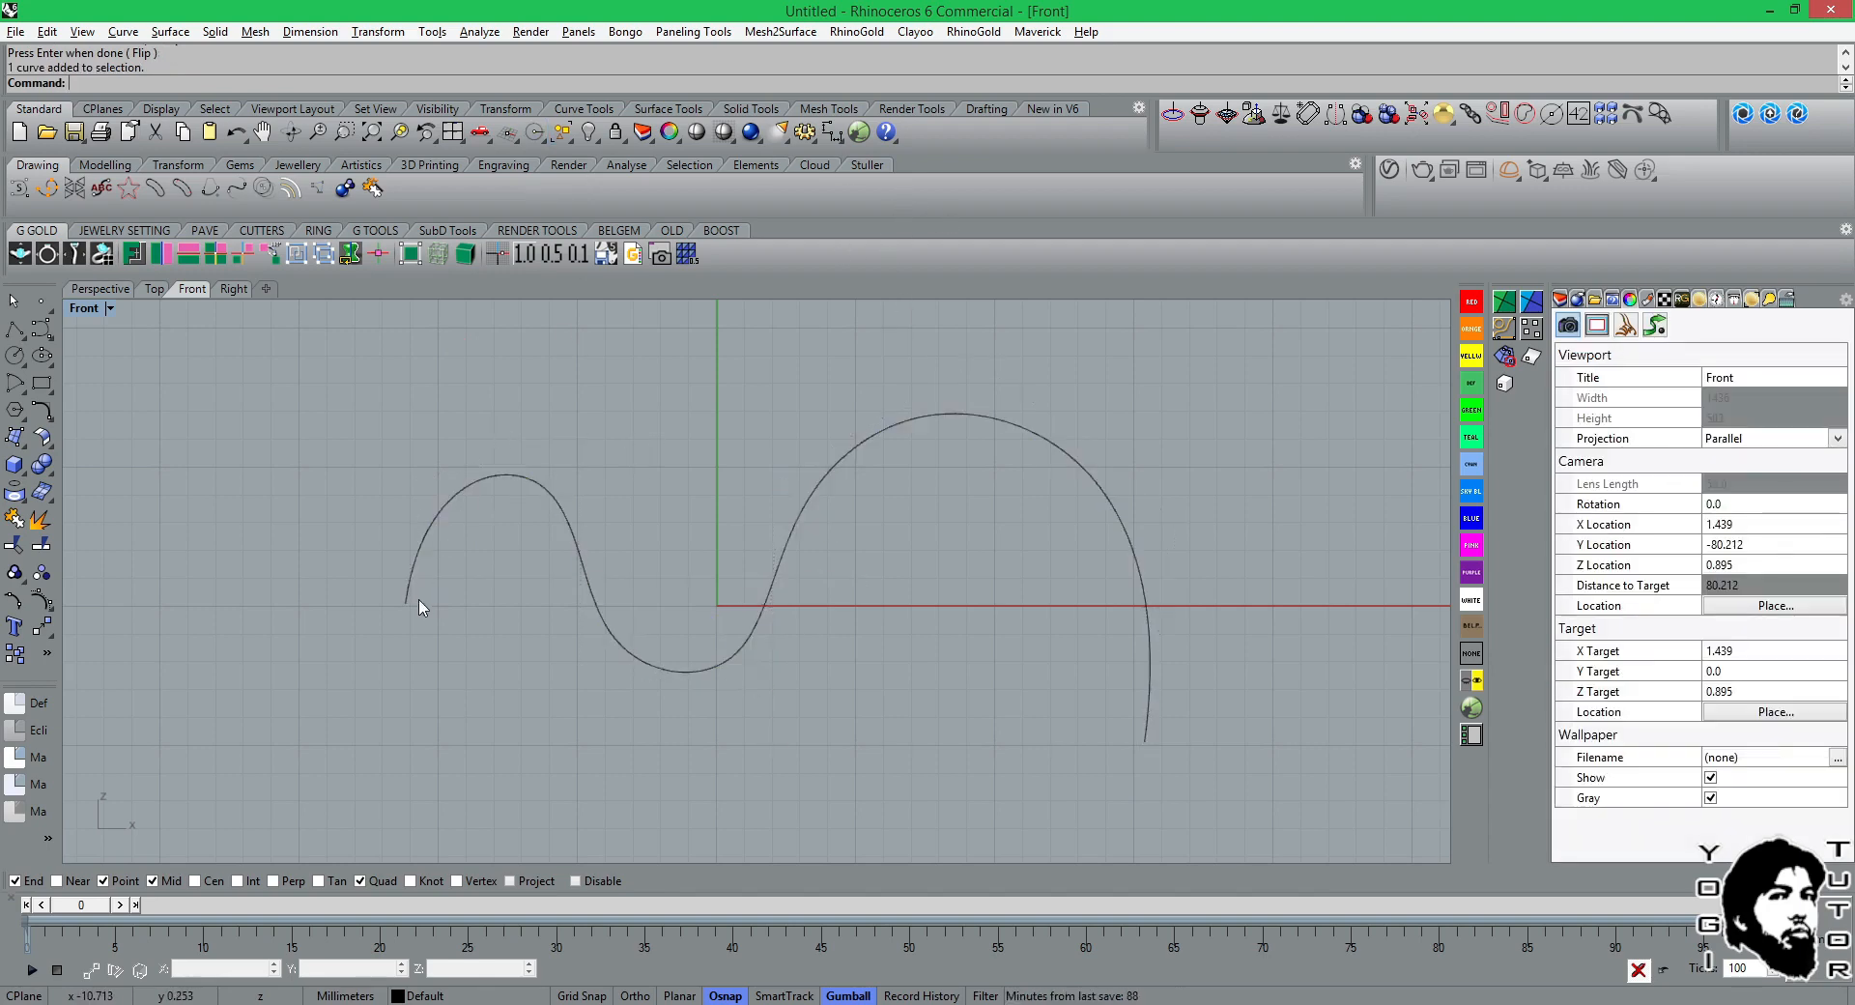
Mark the wavy curve's start with CrvStart and its end with CrvEnd to check the new direction.
{"action": "left_click", "coordinate": [564, 110]}
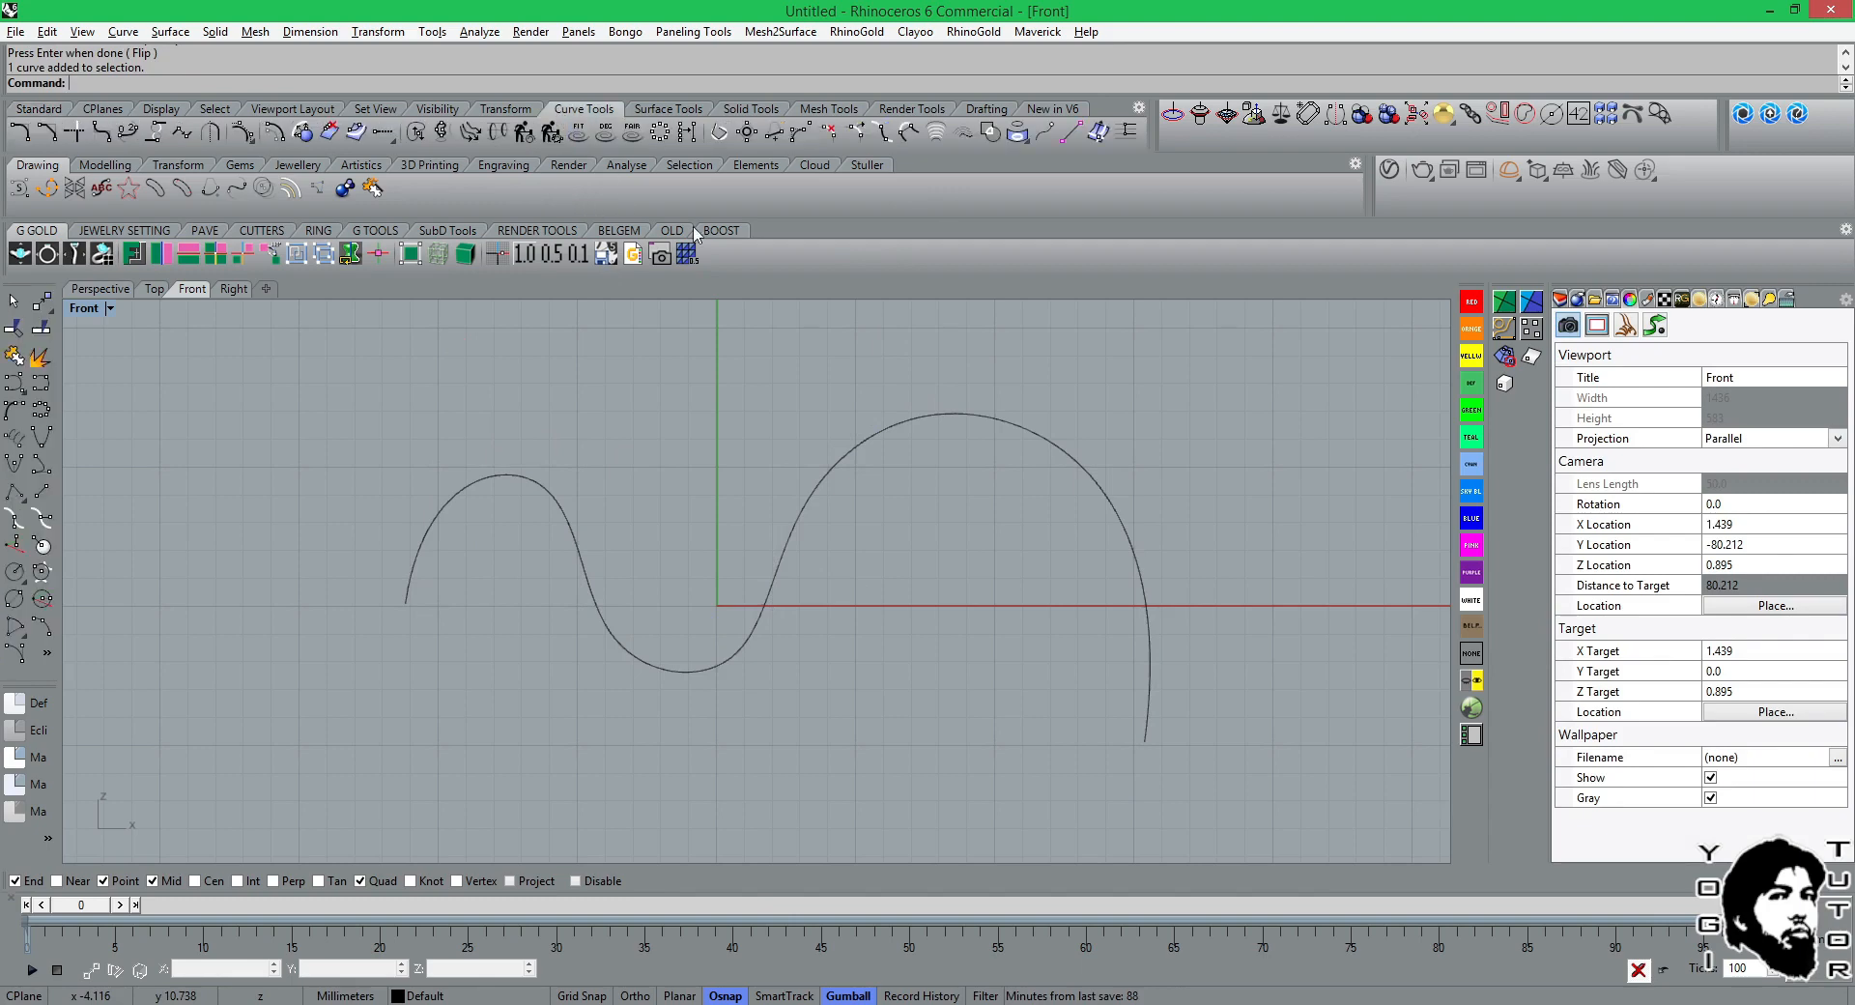
{"action": "left_click", "coordinate": [1044, 132]}
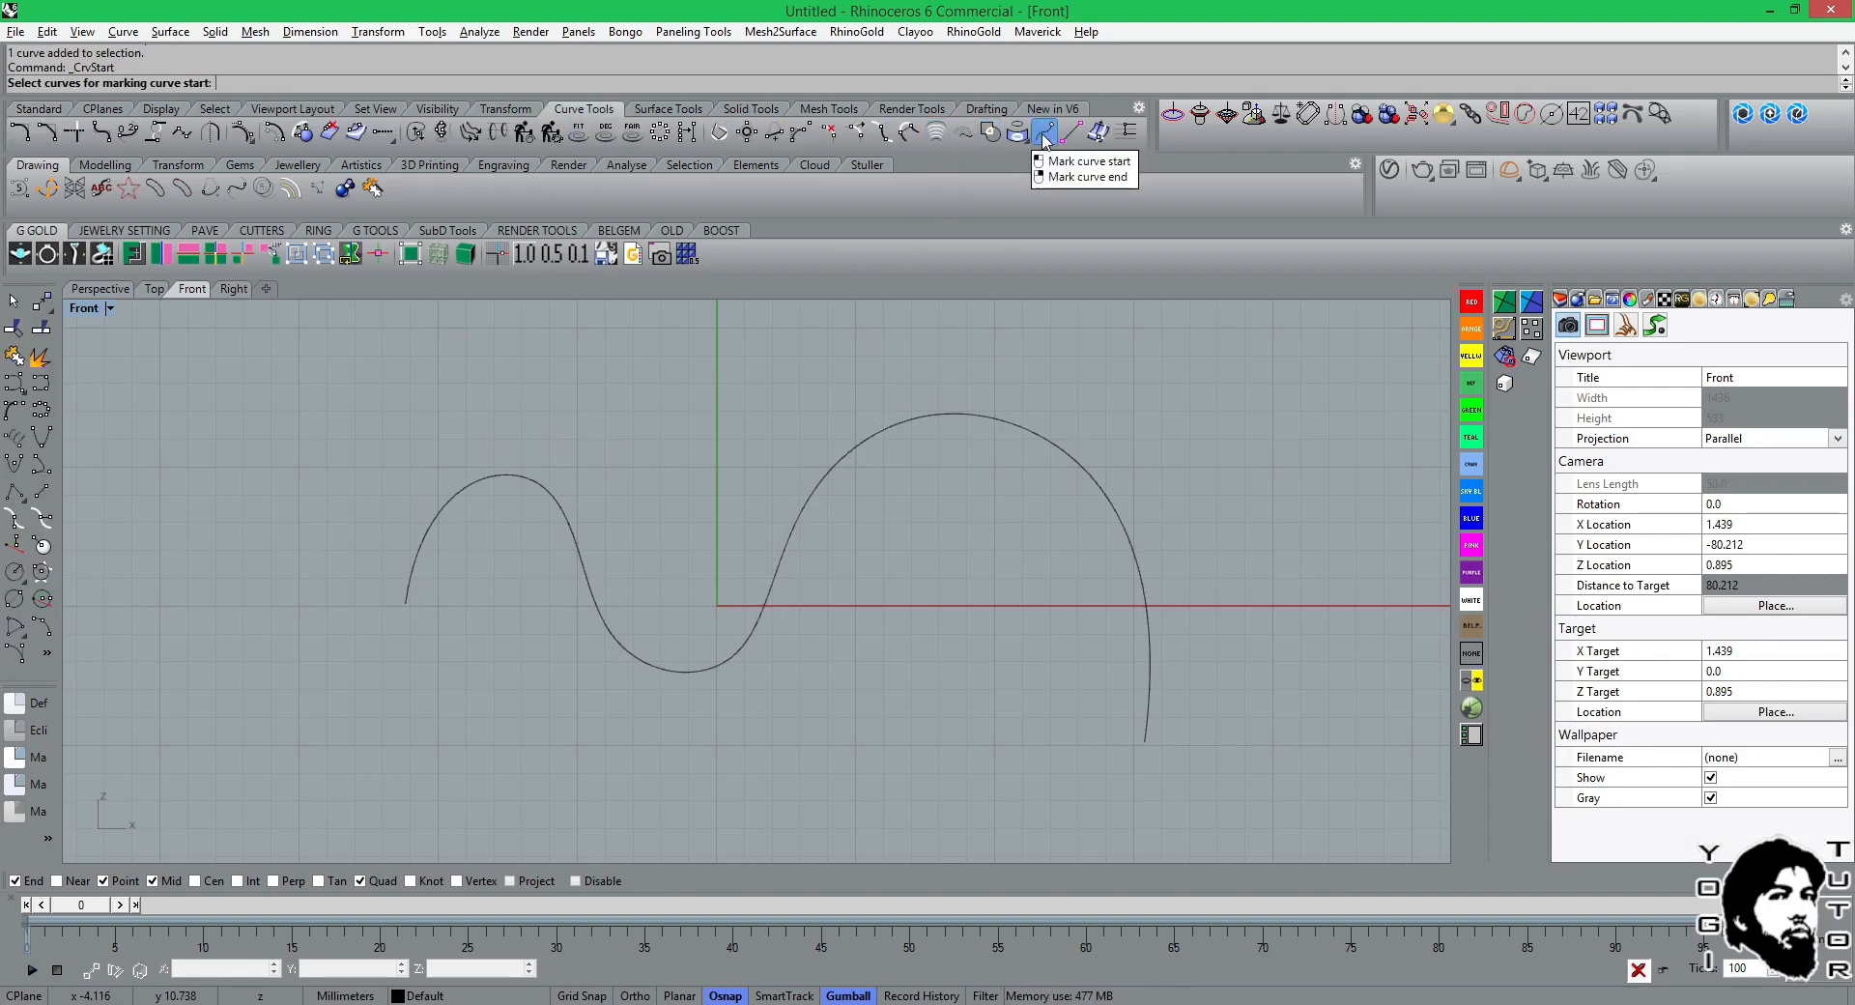
{"action": "left_click", "coordinate": [497, 477]}
{"action": "key", "text": "Return"}
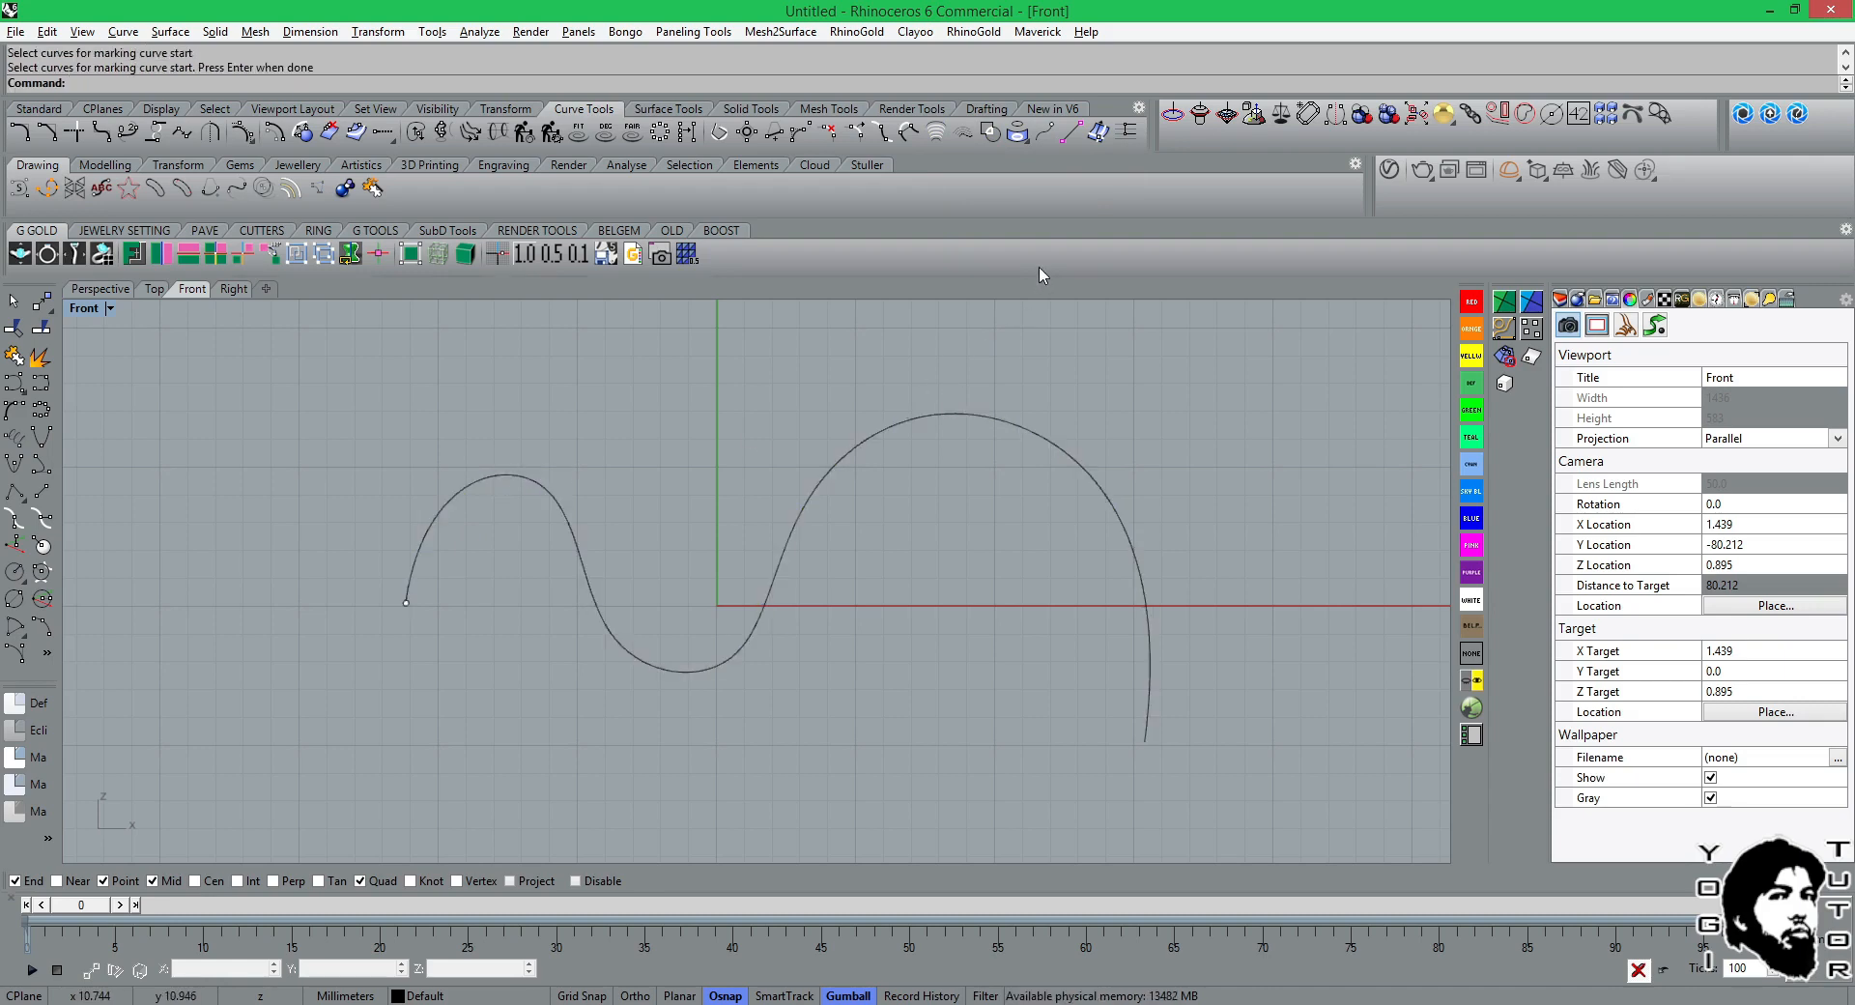
{"action": "right_click", "coordinate": [1005, 135]}
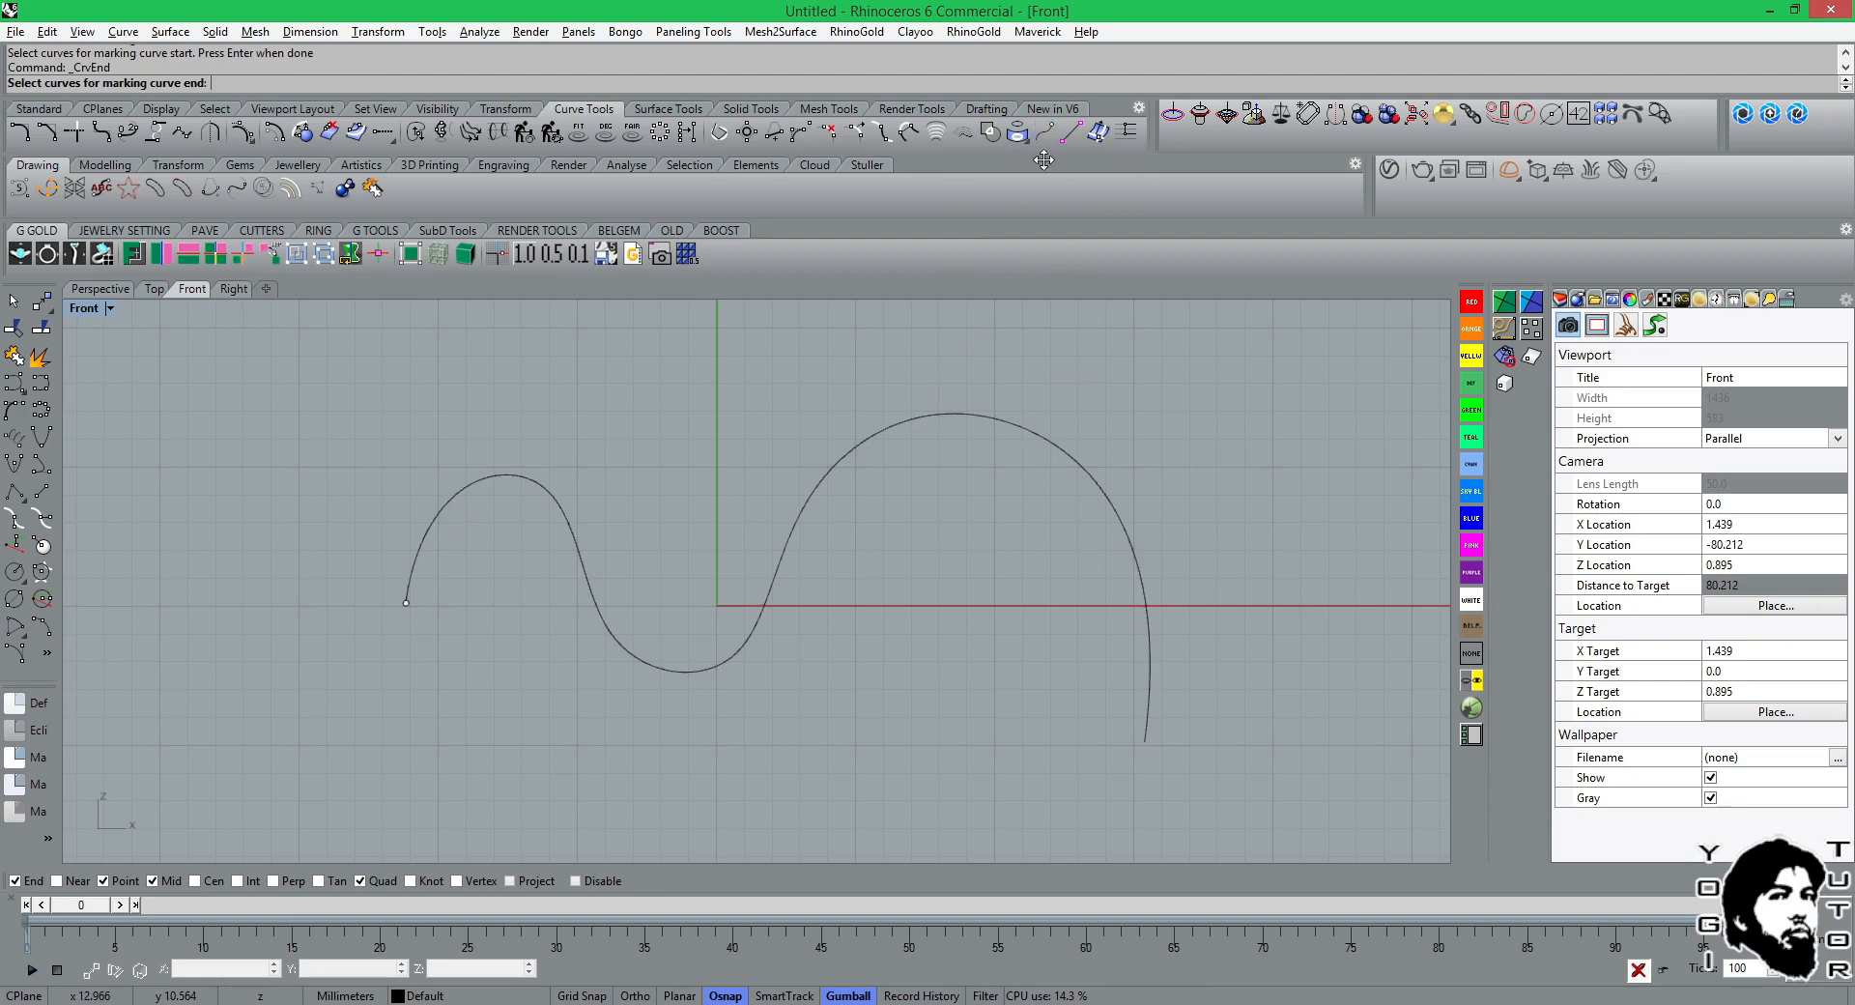
{"action": "left_click", "coordinate": [935, 418]}
{"action": "key", "text": "Return"}
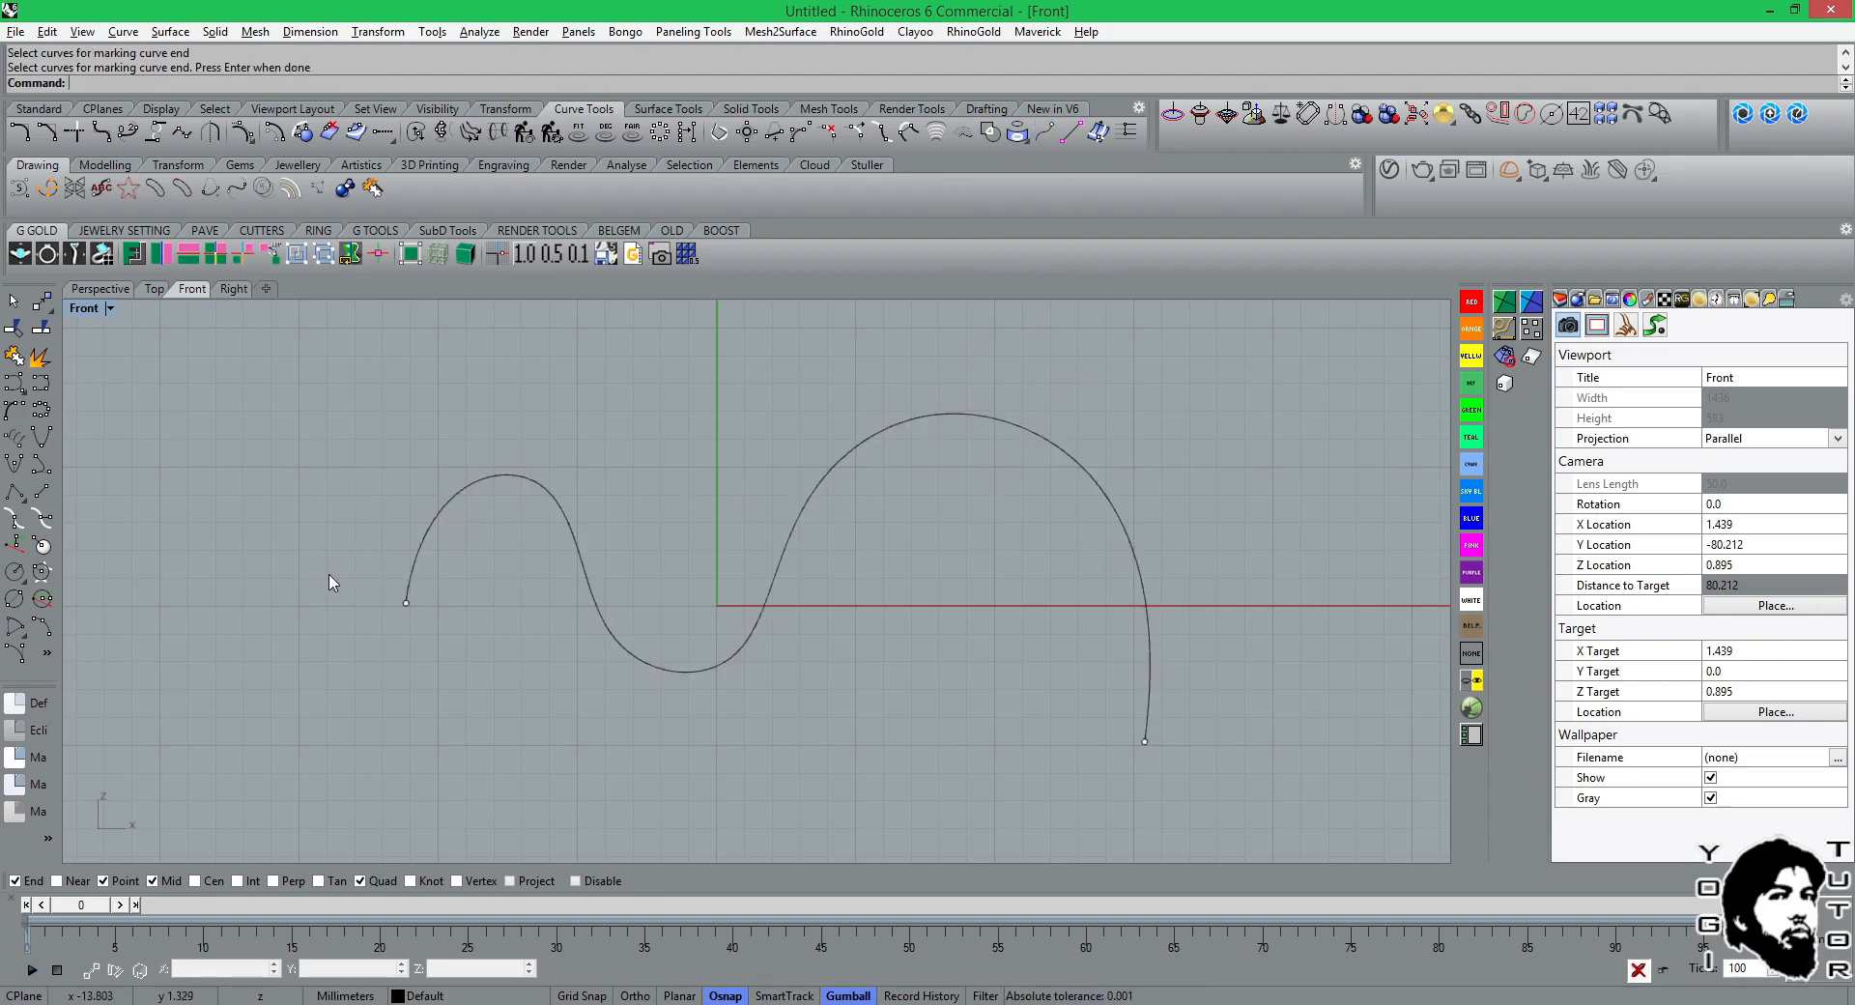
Delete both end marker points and select the wavy curve so its control points are displayed.
{"action": "left_click", "coordinate": [406, 603]}
{"action": "key", "text": "Delete"}
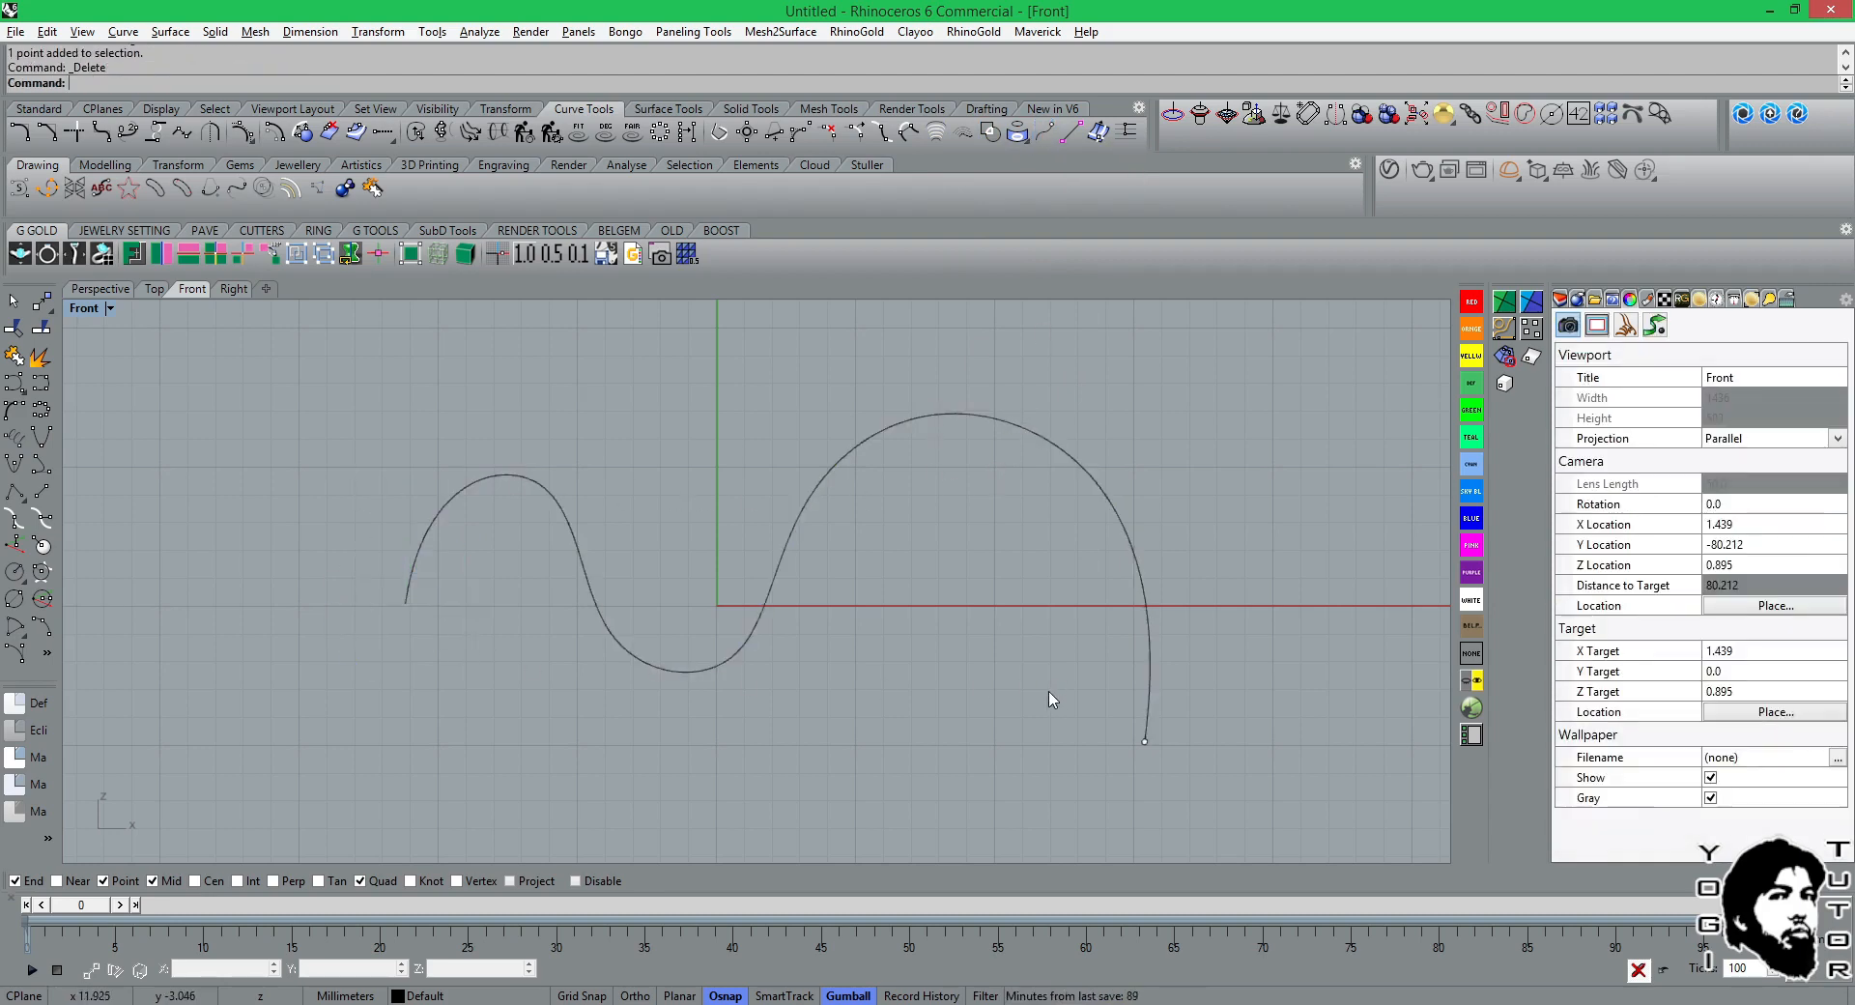
{"action": "left_click", "coordinate": [1145, 741]}
{"action": "key", "text": "Delete"}
{"action": "left_click", "coordinate": [561, 516]}
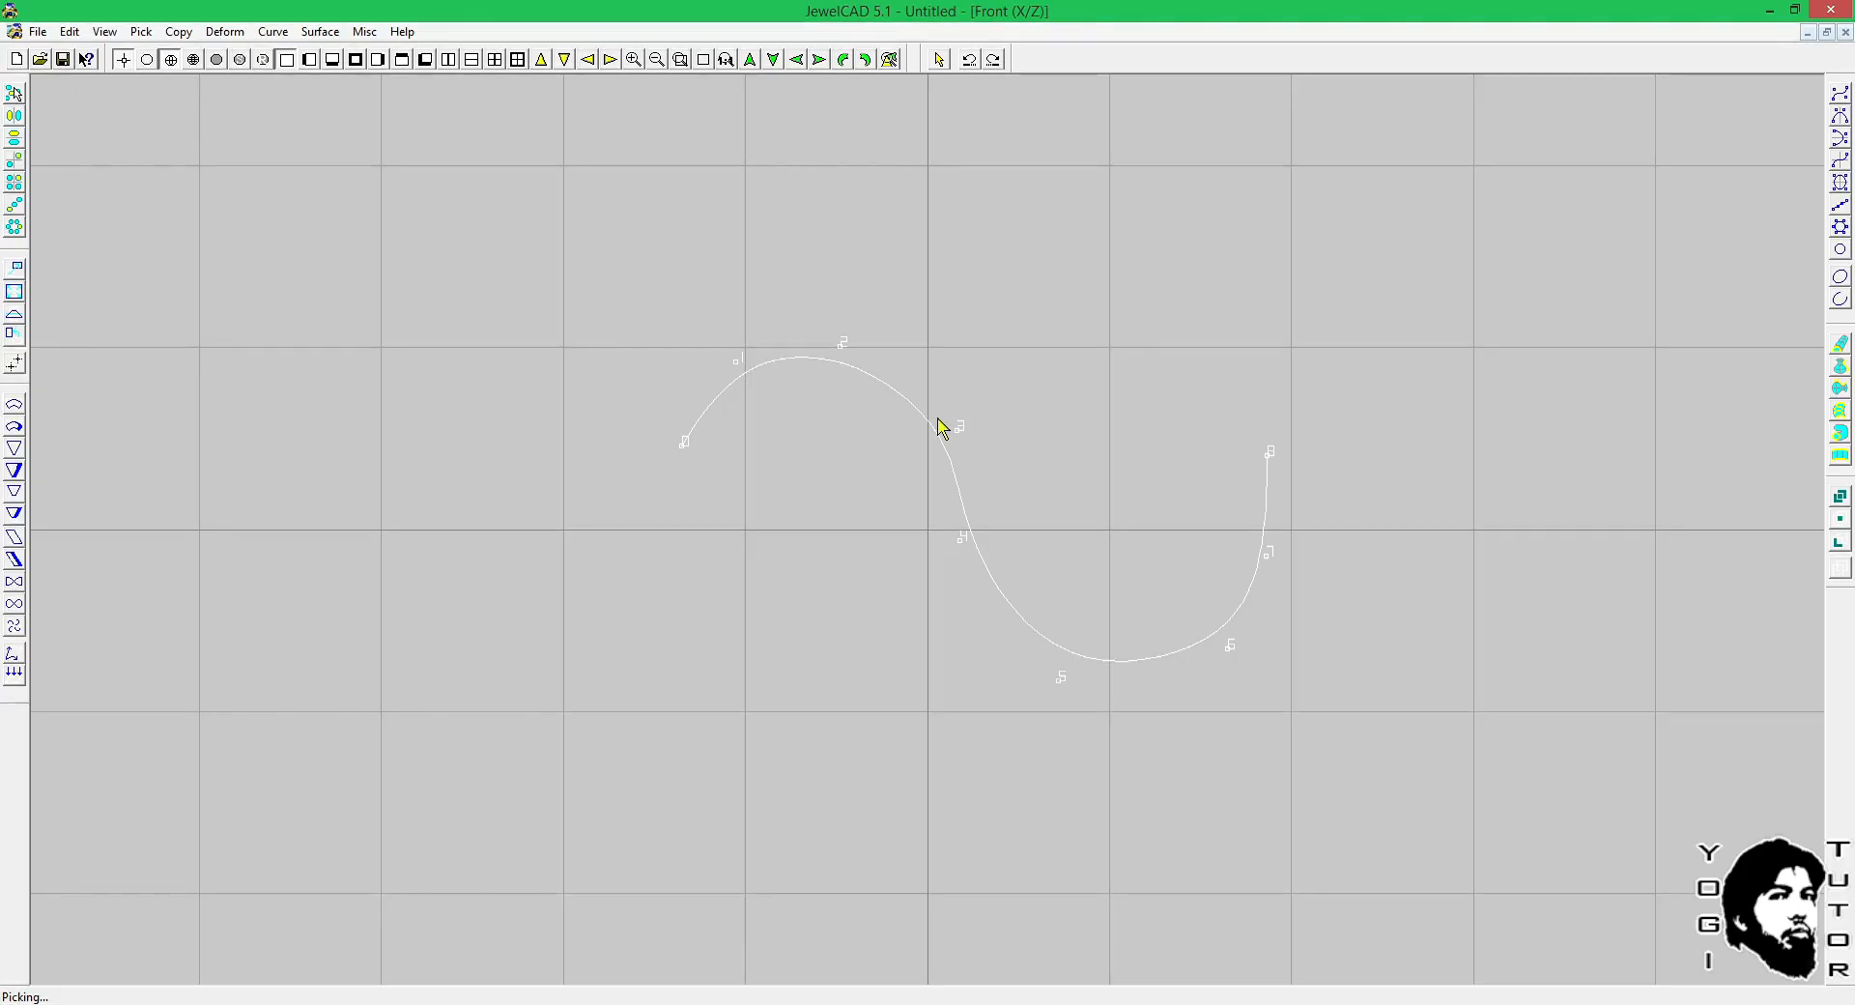
In JewelCAD, reverse the S-shaped curve's point order and reverse it back again.
{"action": "left_click", "coordinate": [272, 31]}
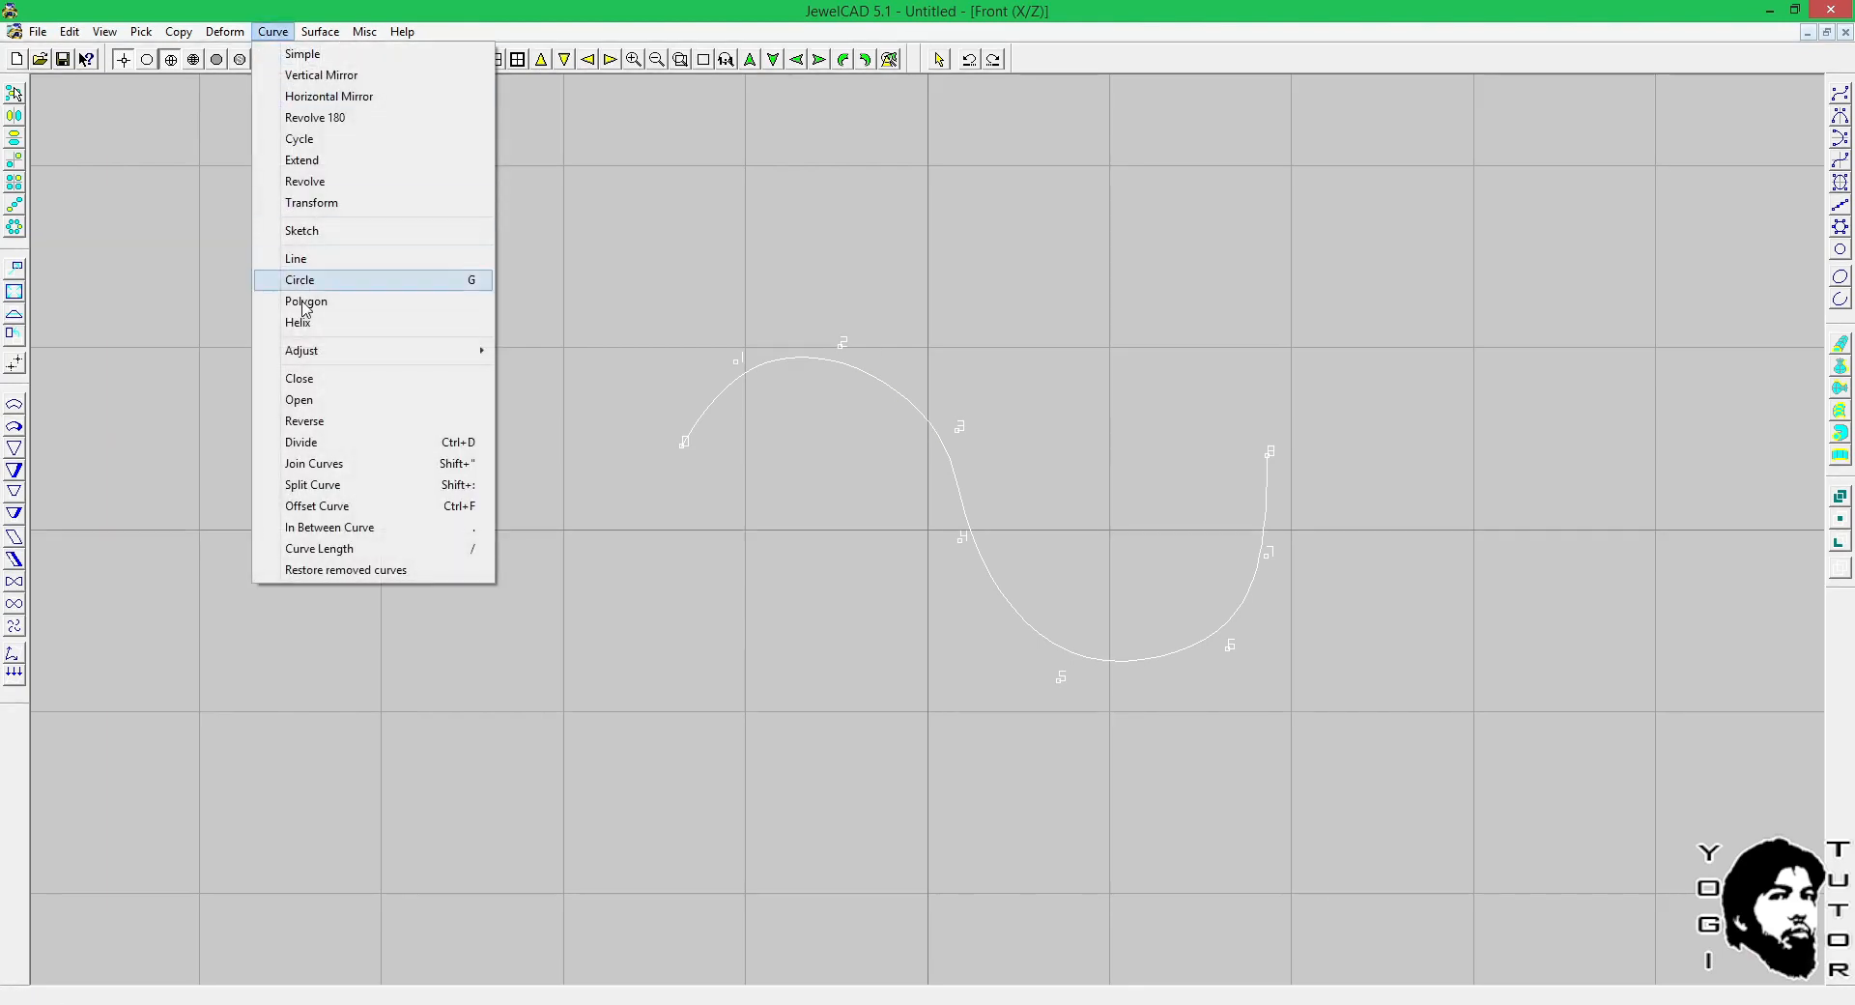
{"action": "left_click", "coordinate": [308, 424]}
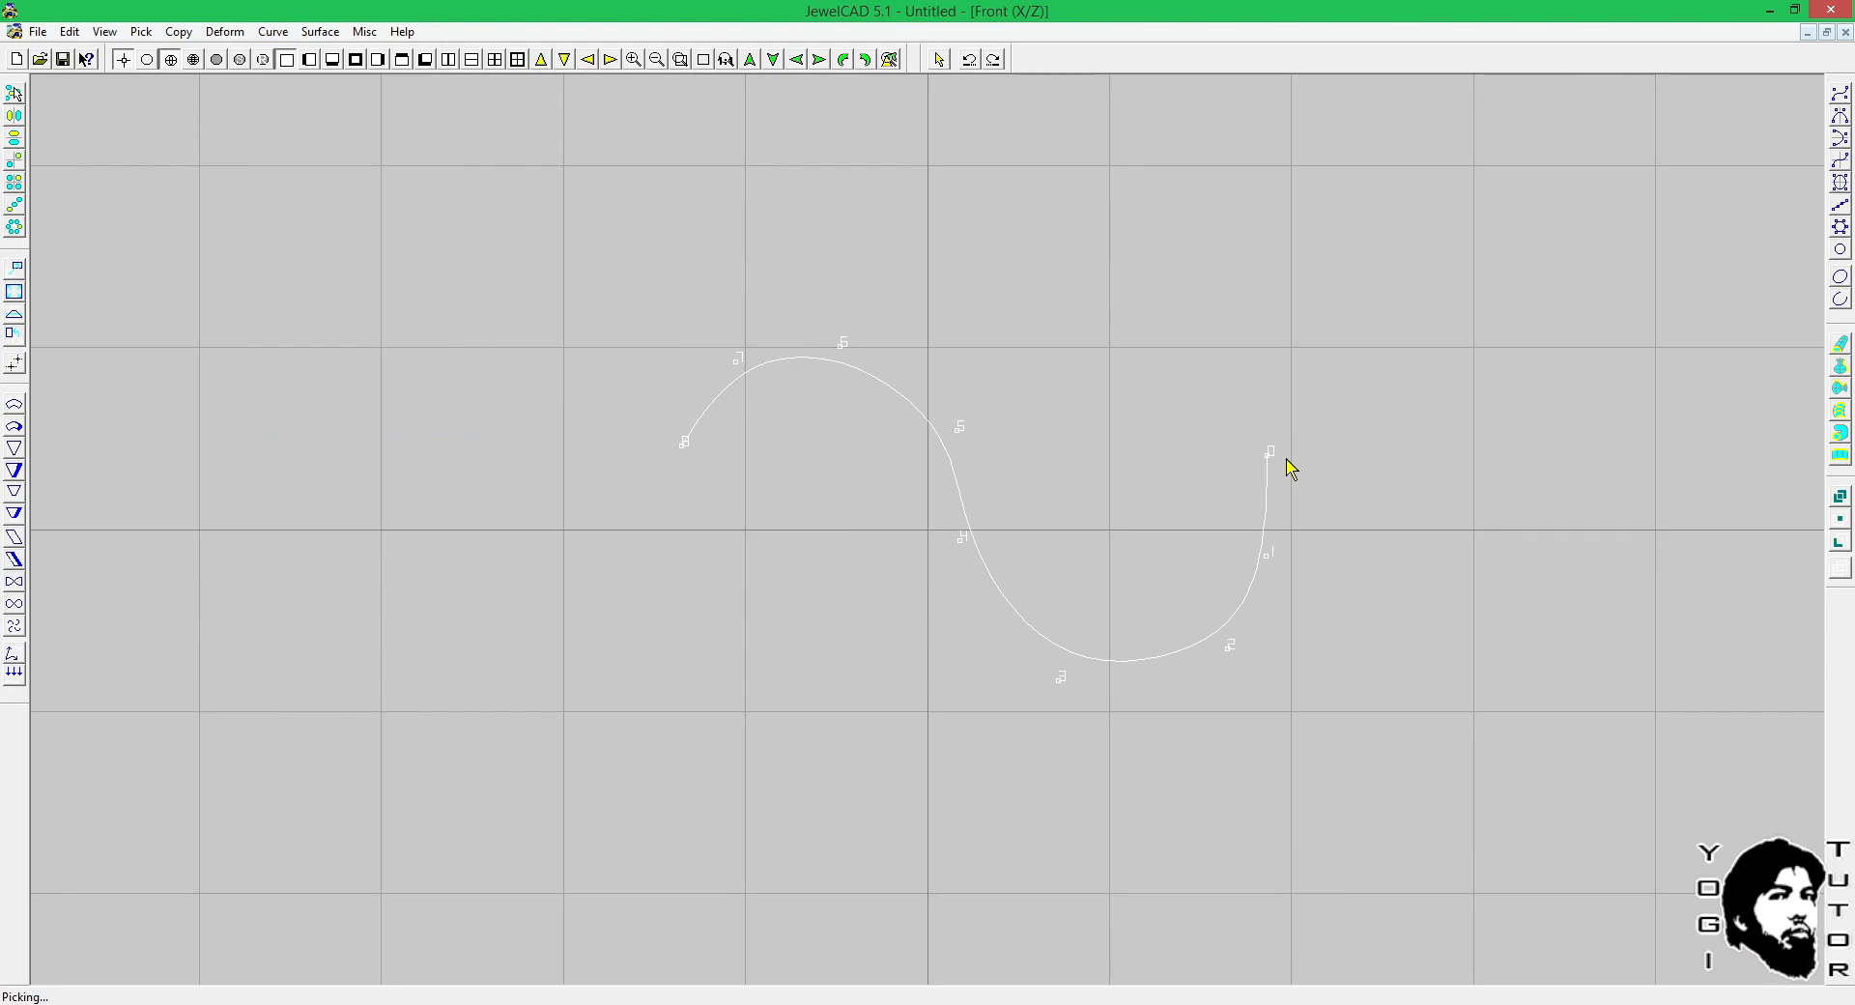
{"action": "left_click", "coordinate": [273, 31]}
{"action": "left_click", "coordinate": [317, 420]}
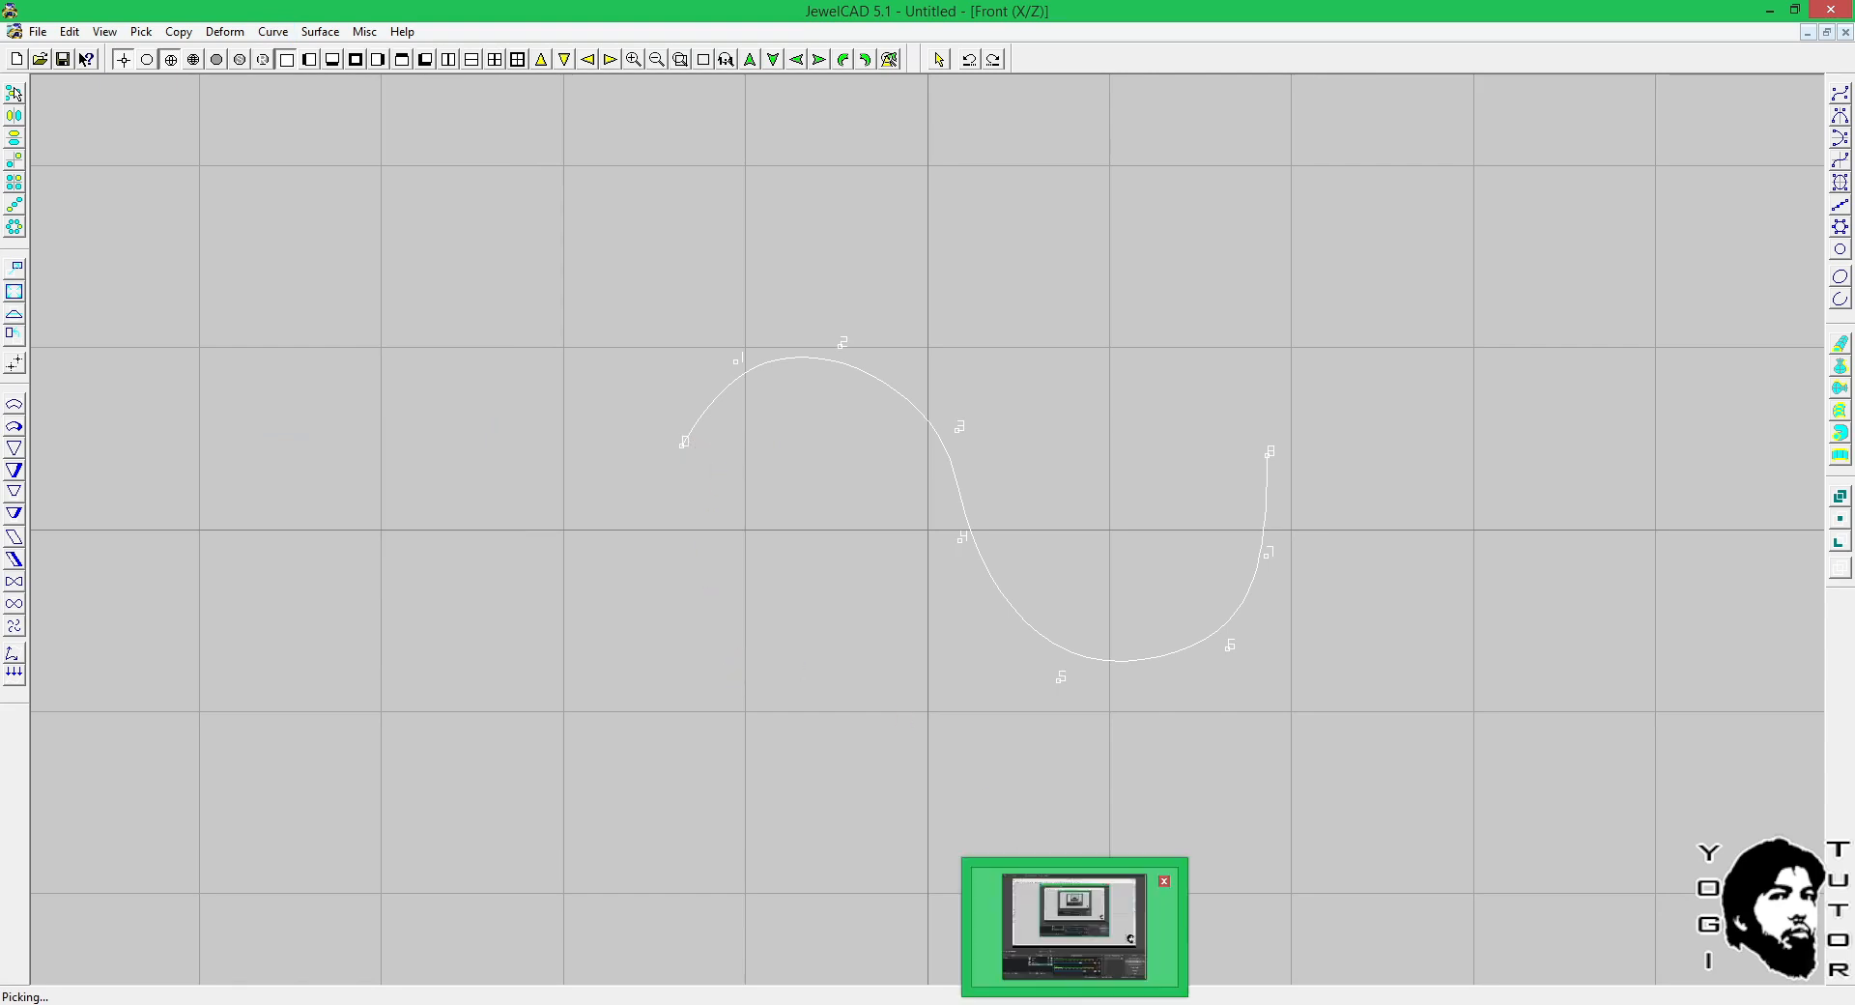
{"action": "left_click", "coordinate": [811, 1004]}
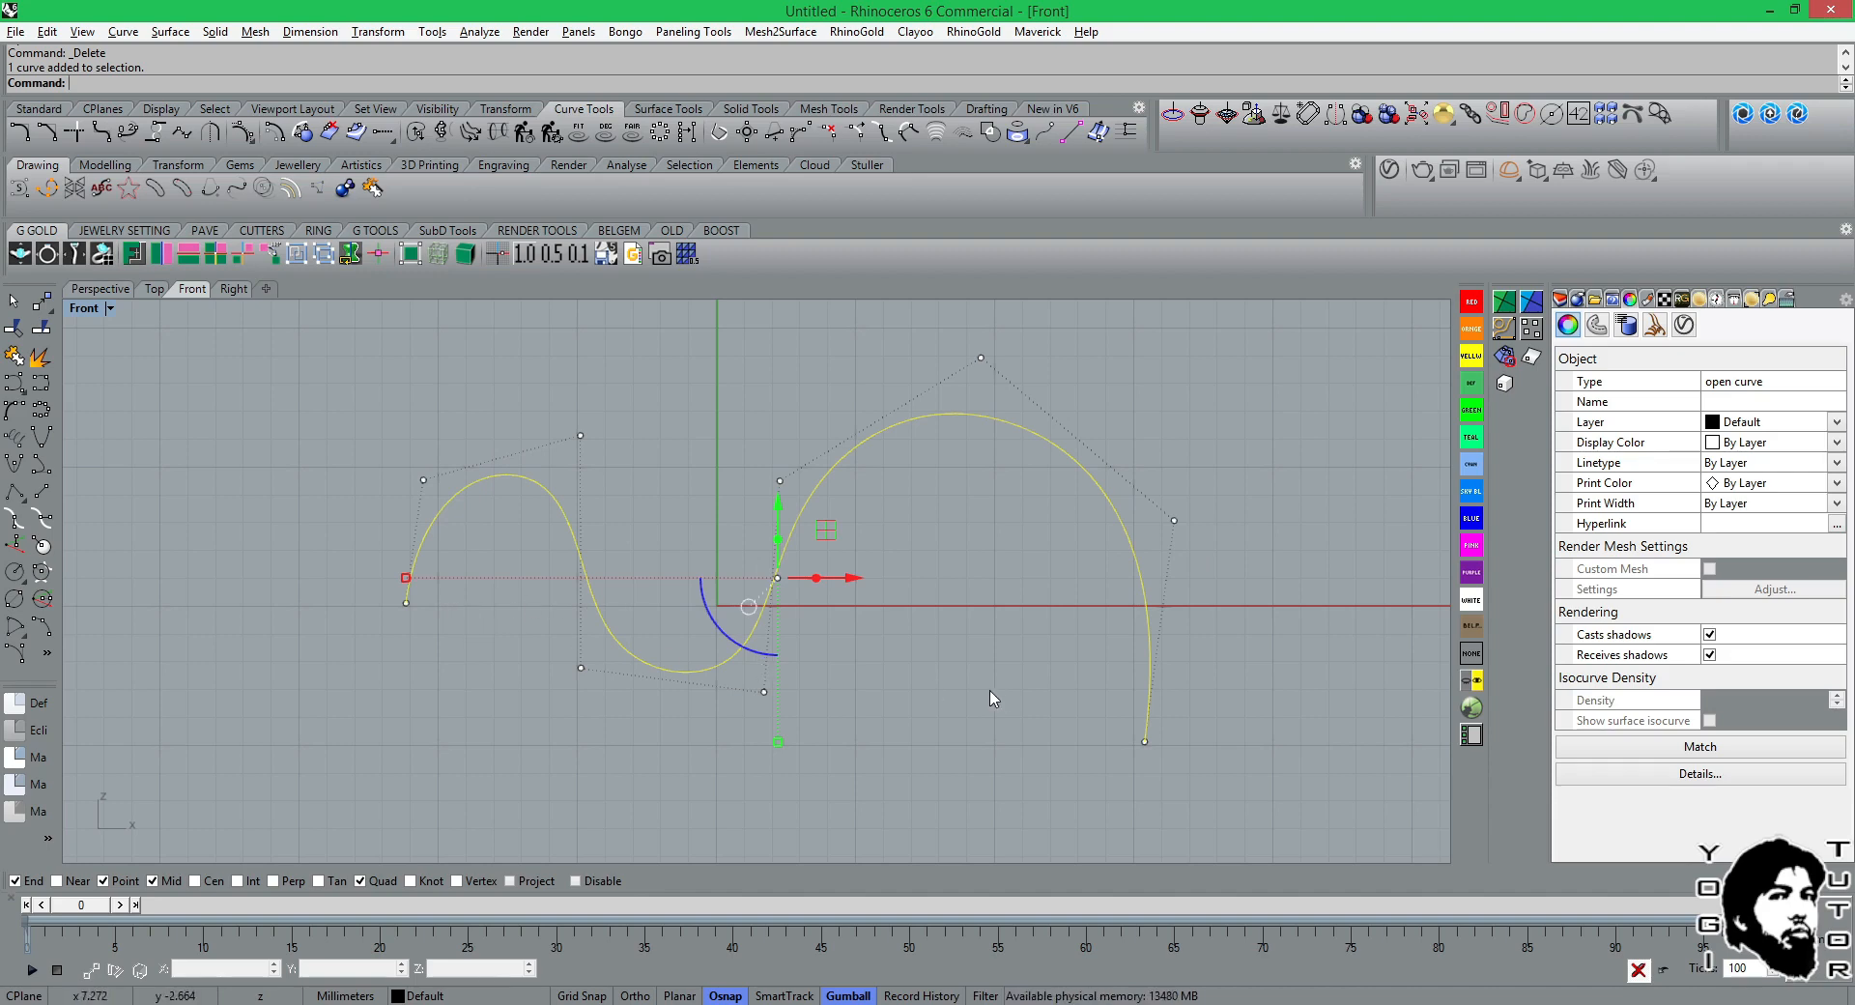
{"action": "right_click_drag", "start_coordinate": [1011, 696], "coordinate": [1039, 630]}
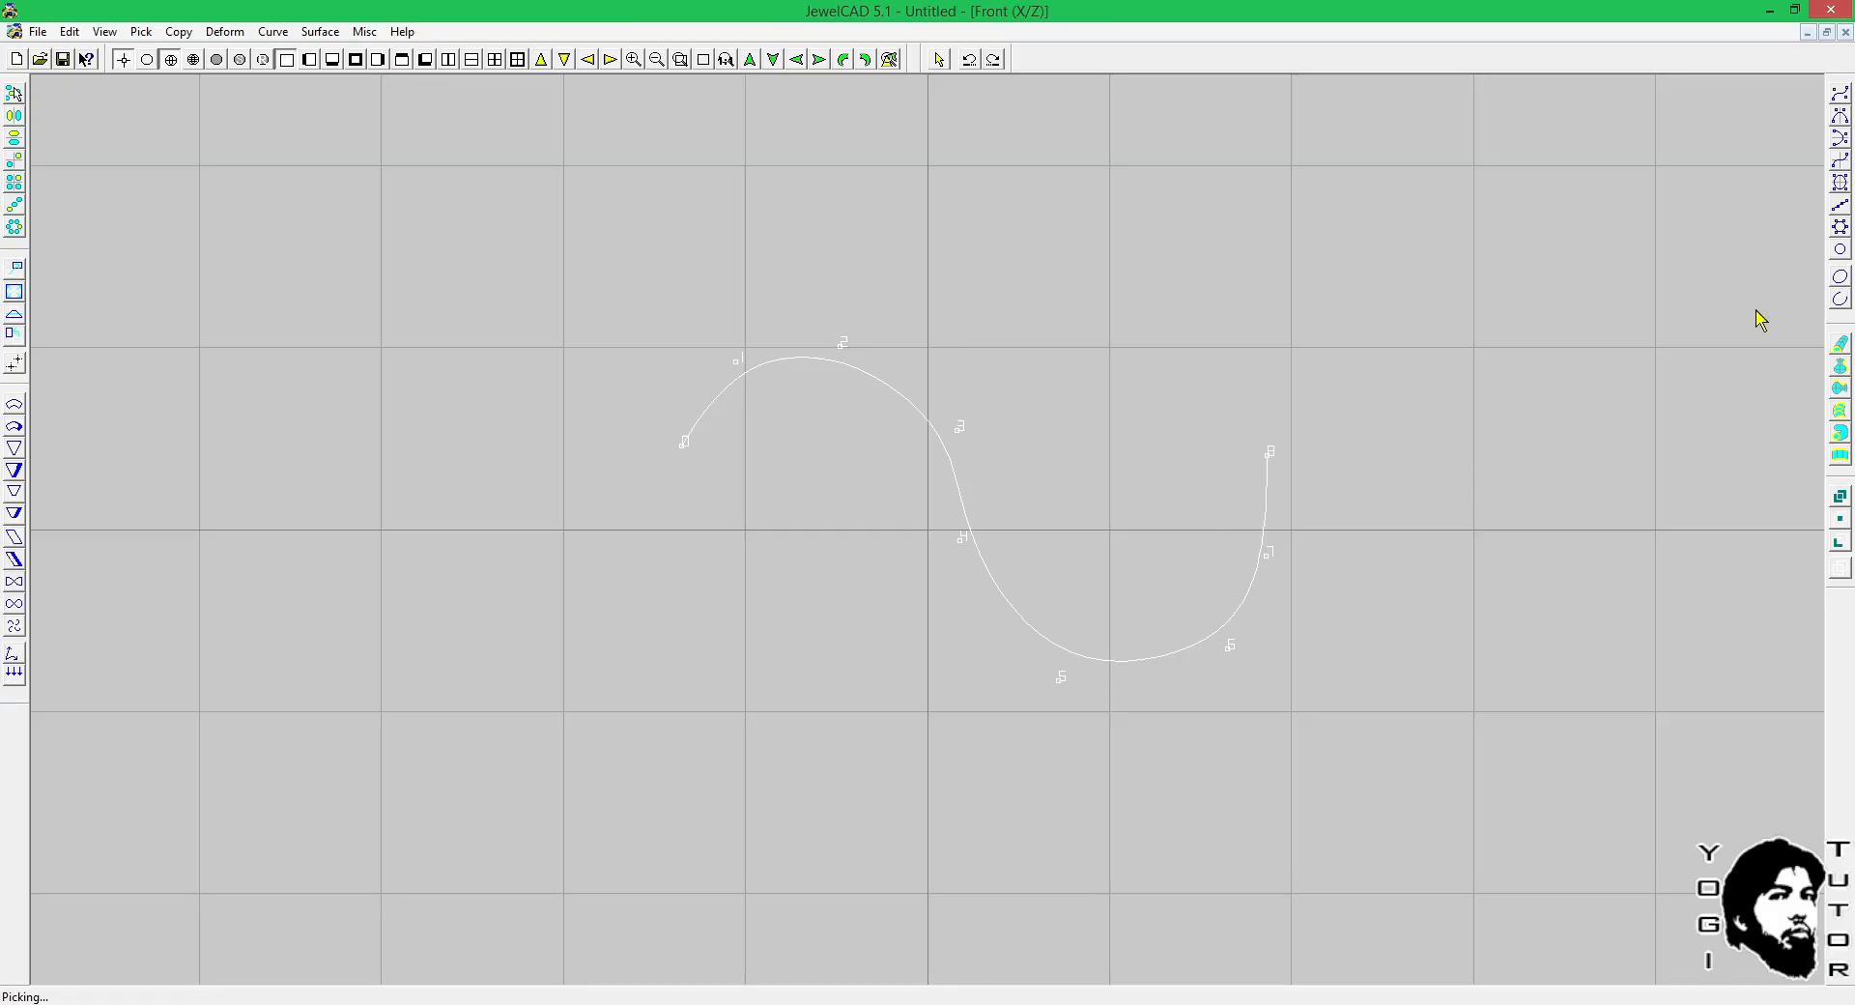
In JewelCAD, insert two control points along the S-curve's lower bend with the Simple curve tool and adjust the neighbouring point.
{"action": "left_click", "coordinate": [1839, 94]}
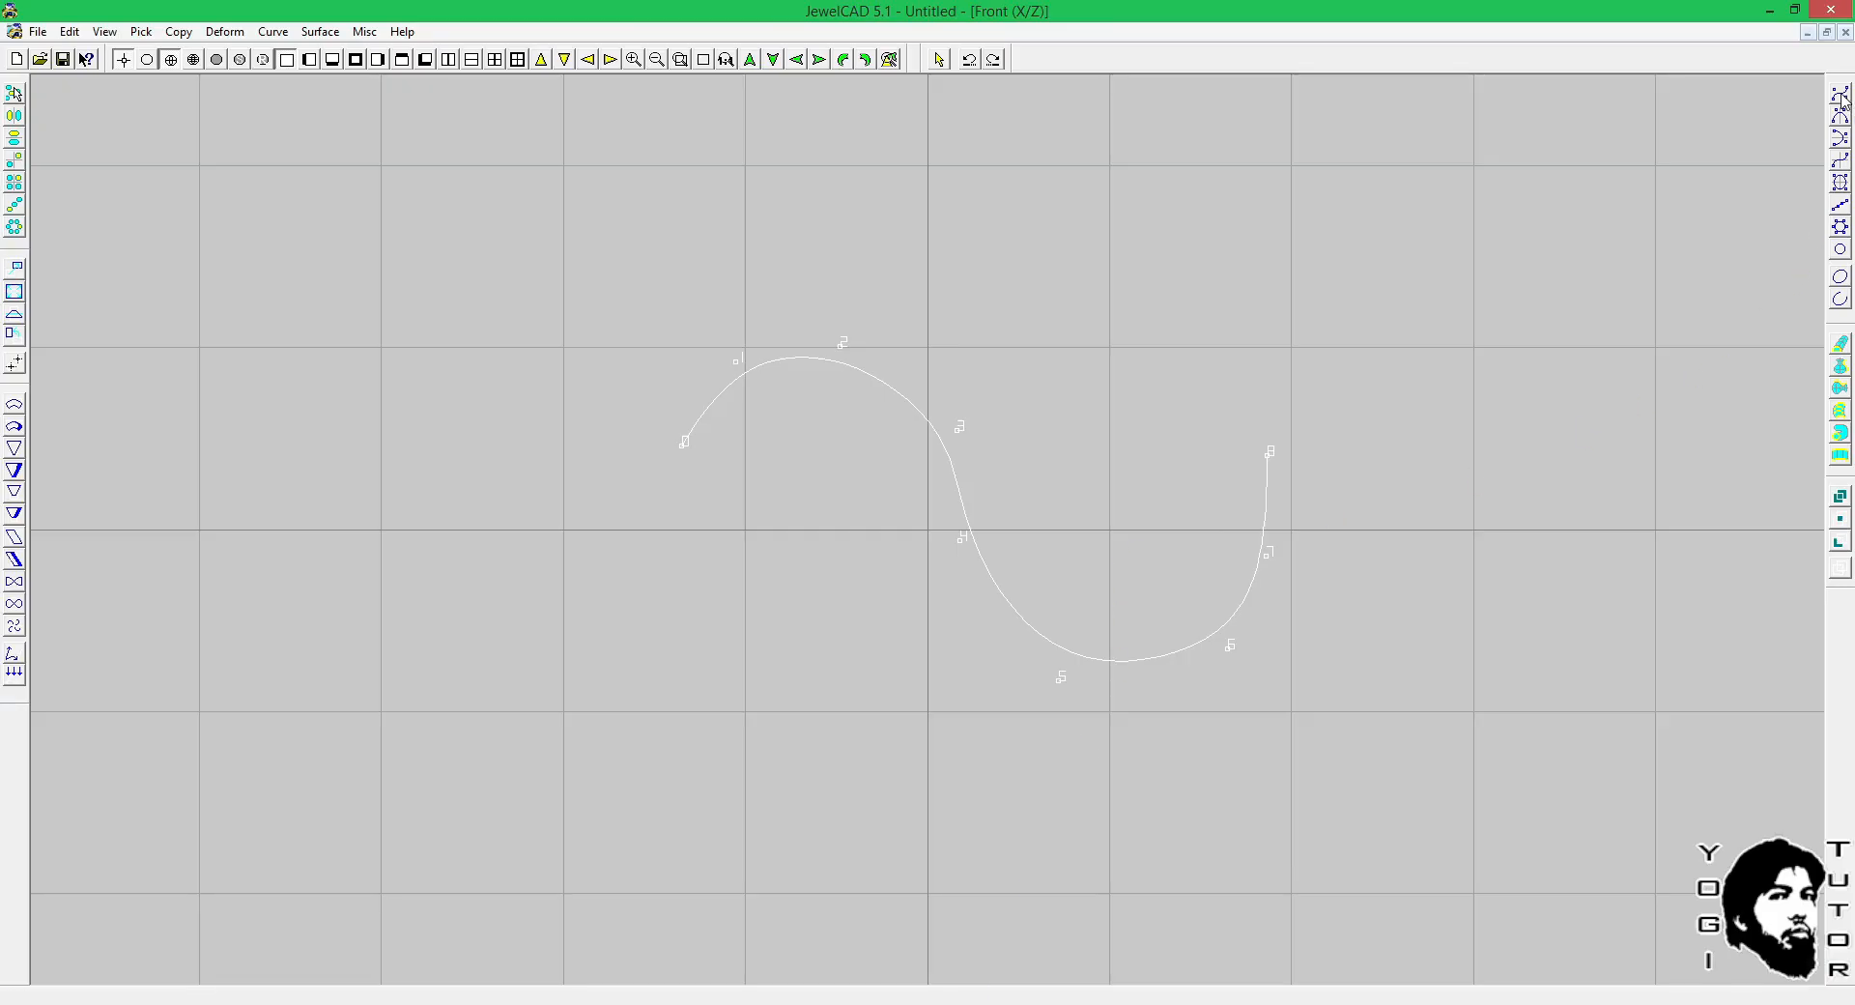
{"action": "left_click", "coordinate": [1250, 591]}
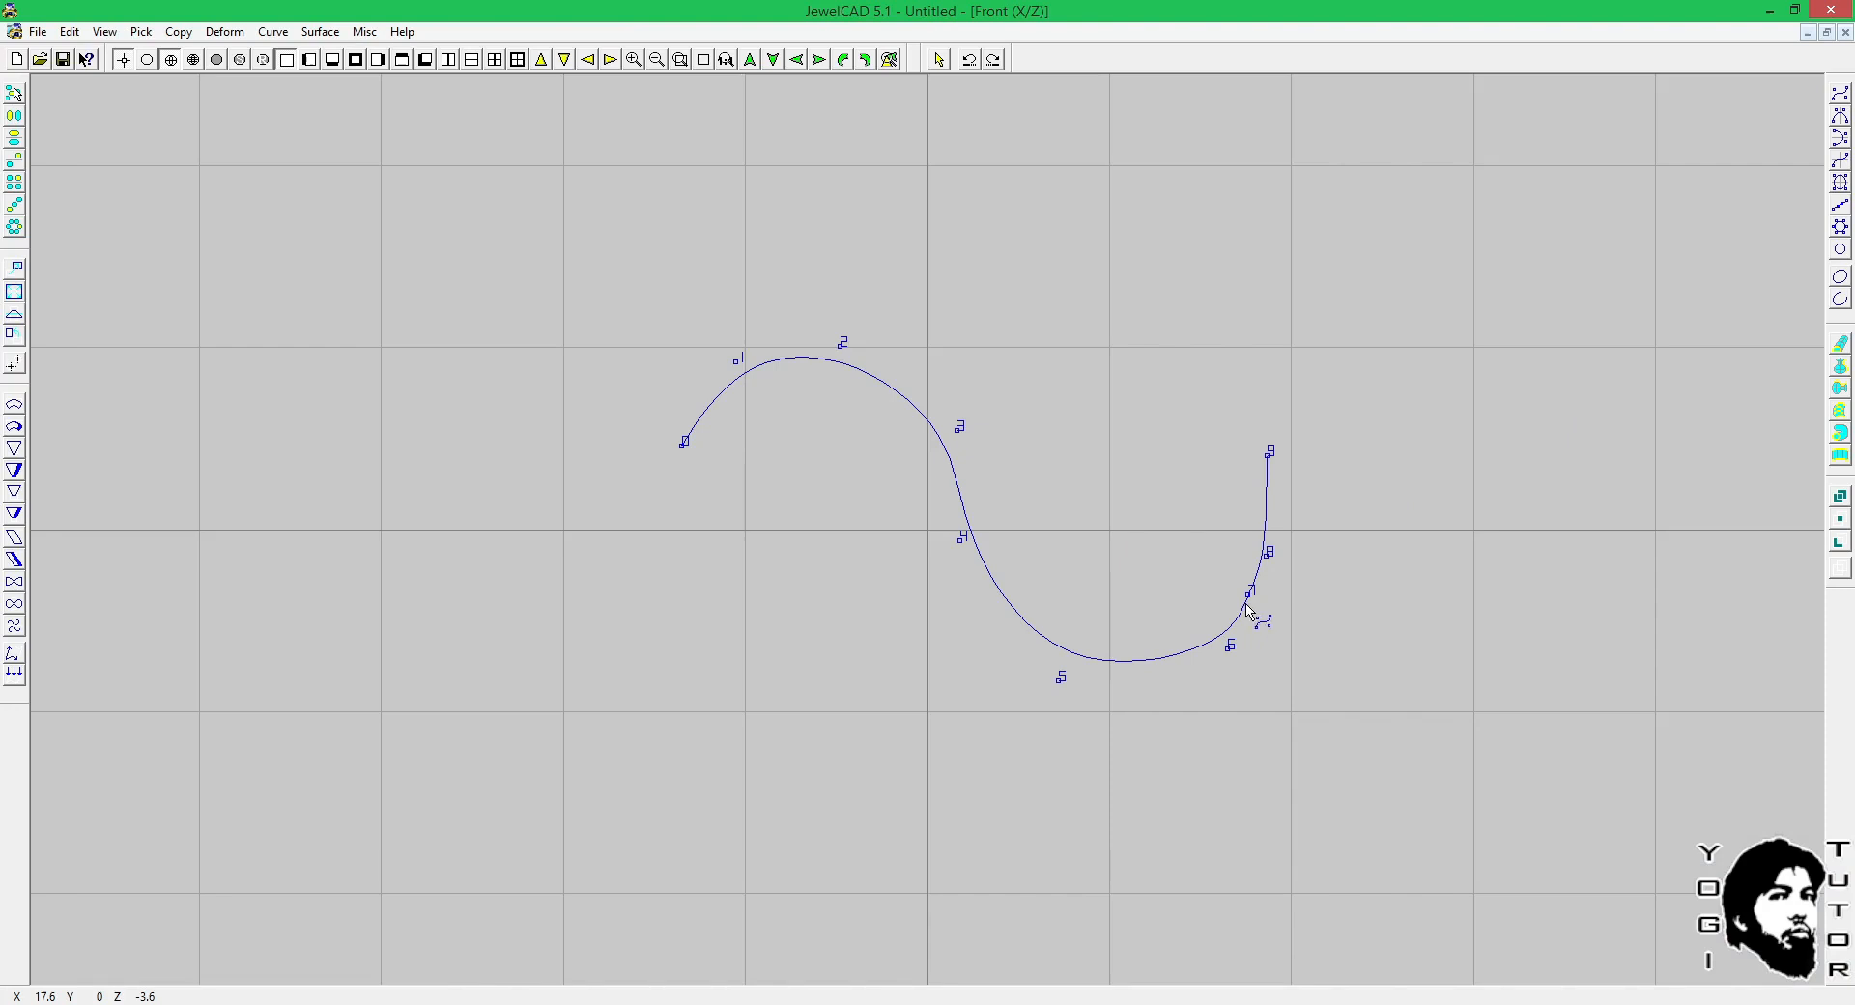
{"action": "left_click", "coordinate": [1168, 652]}
{"action": "left_click_drag", "start_coordinate": [1166, 655], "coordinate": [1220, 656]}
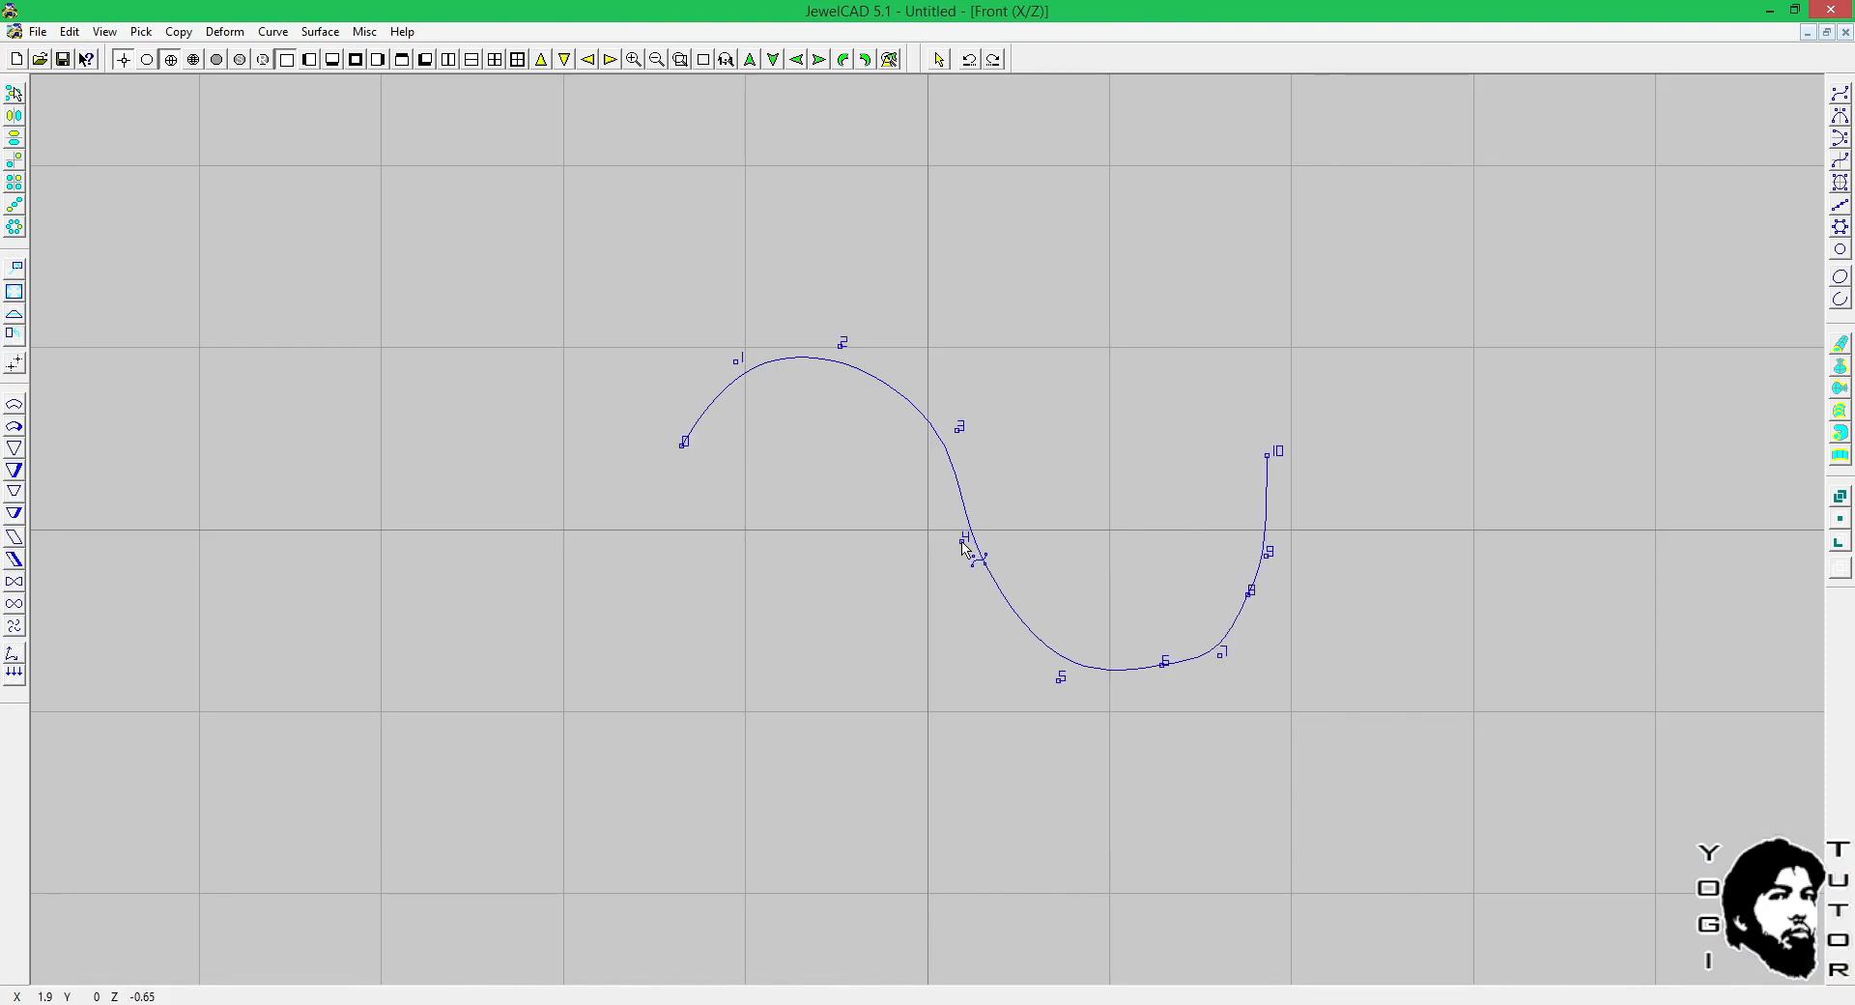
Delete control points 4 and 5 from the S-curve and insert two replacement points between its middle and lower bend.
{"action": "left_click", "coordinate": [963, 537]}
{"action": "left_click", "coordinate": [1060, 677]}
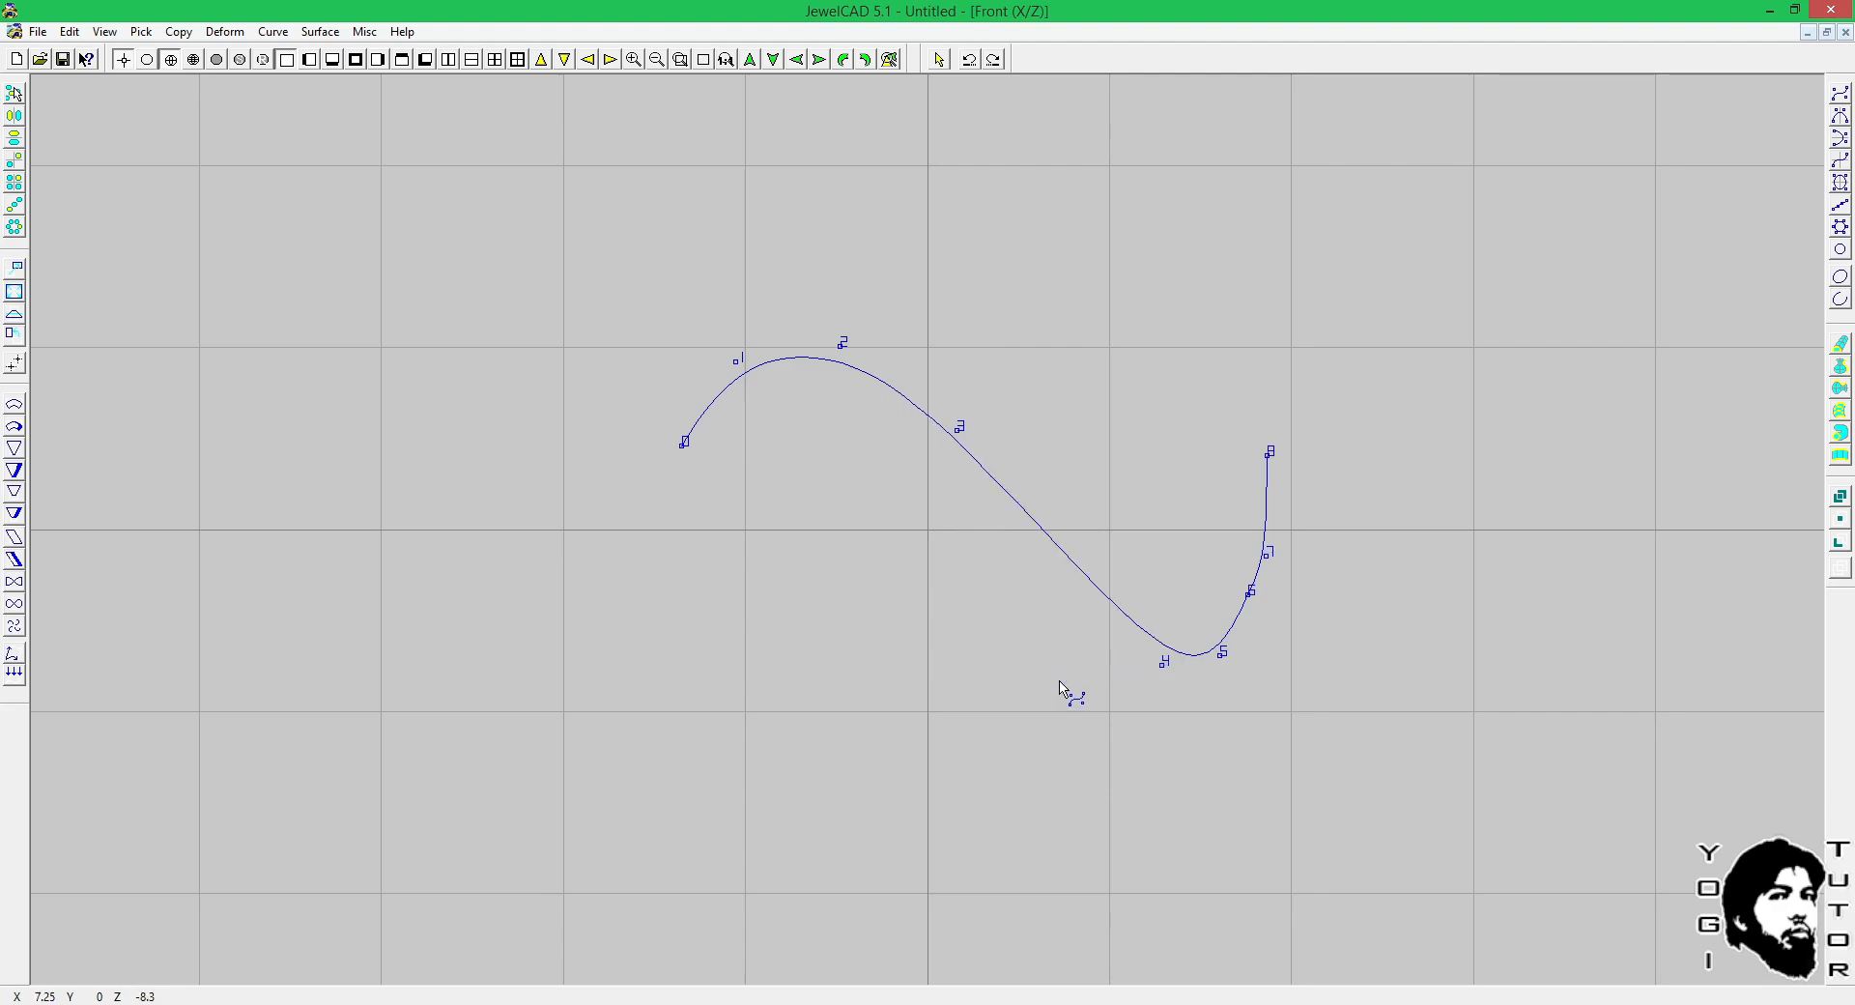
{"action": "left_click_drag", "start_coordinate": [1090, 580], "coordinate": [983, 527]}
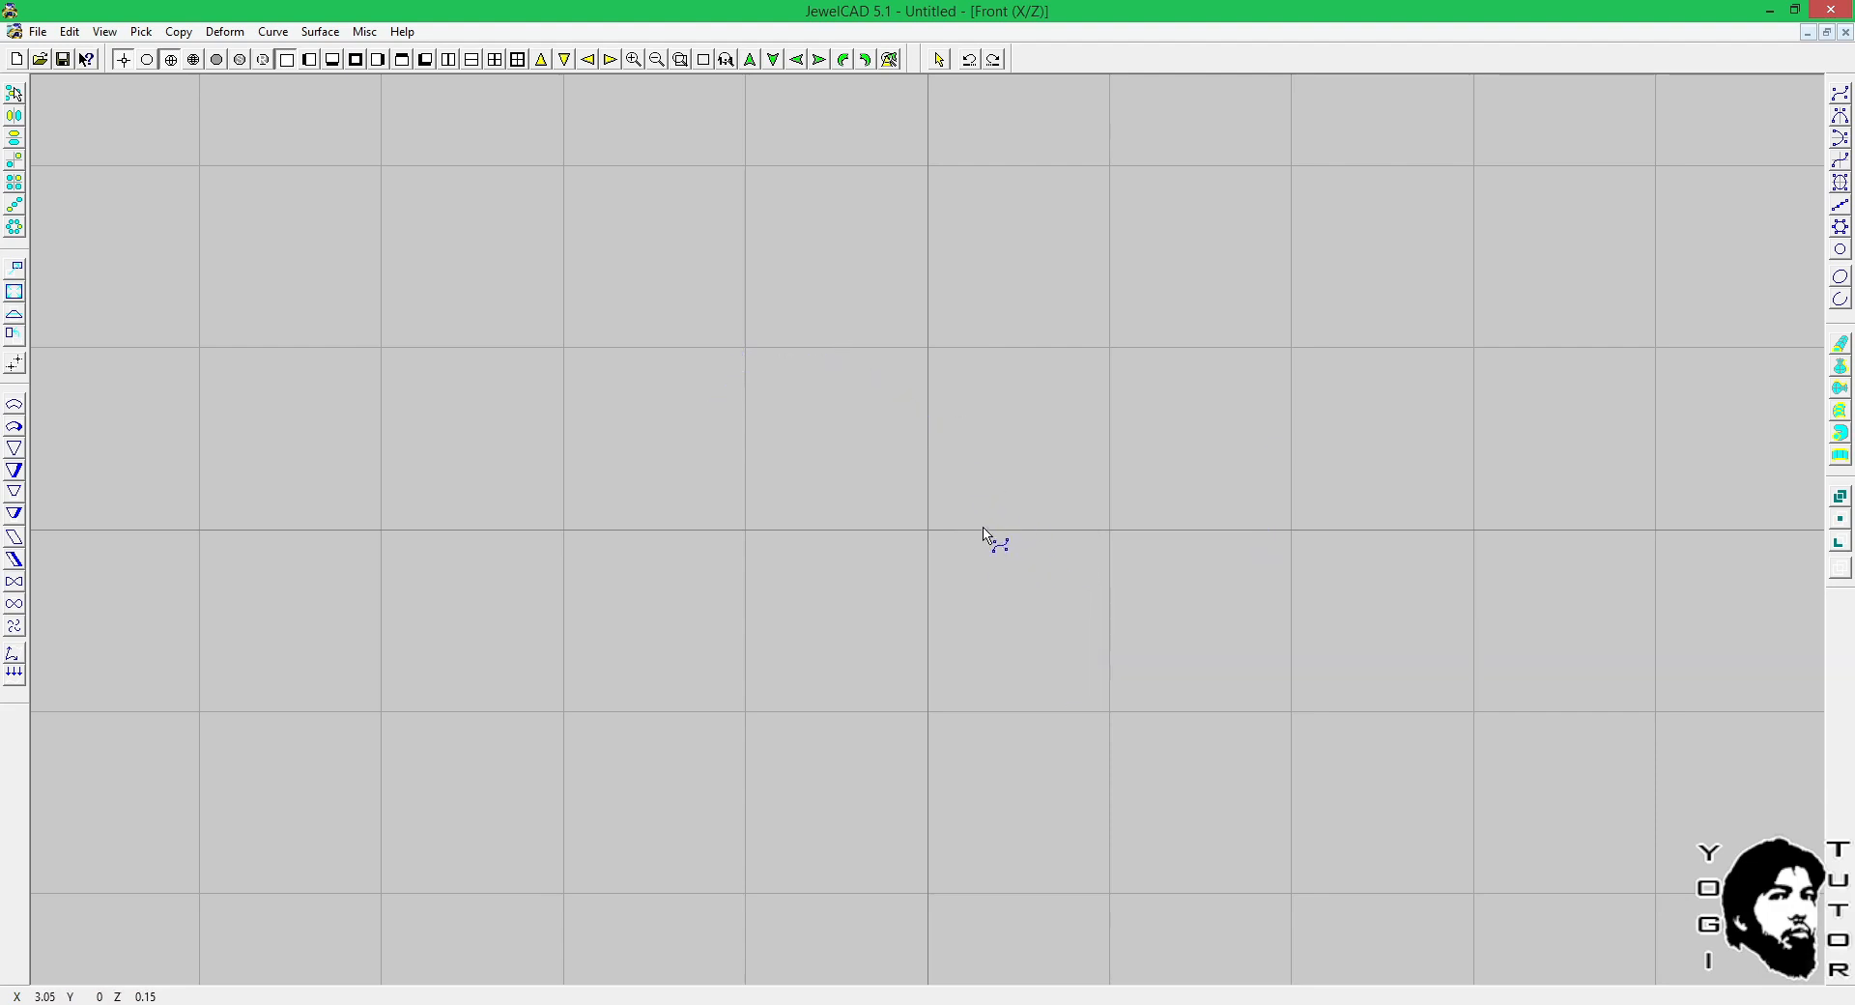
{"action": "right_click", "coordinate": [1077, 541]}
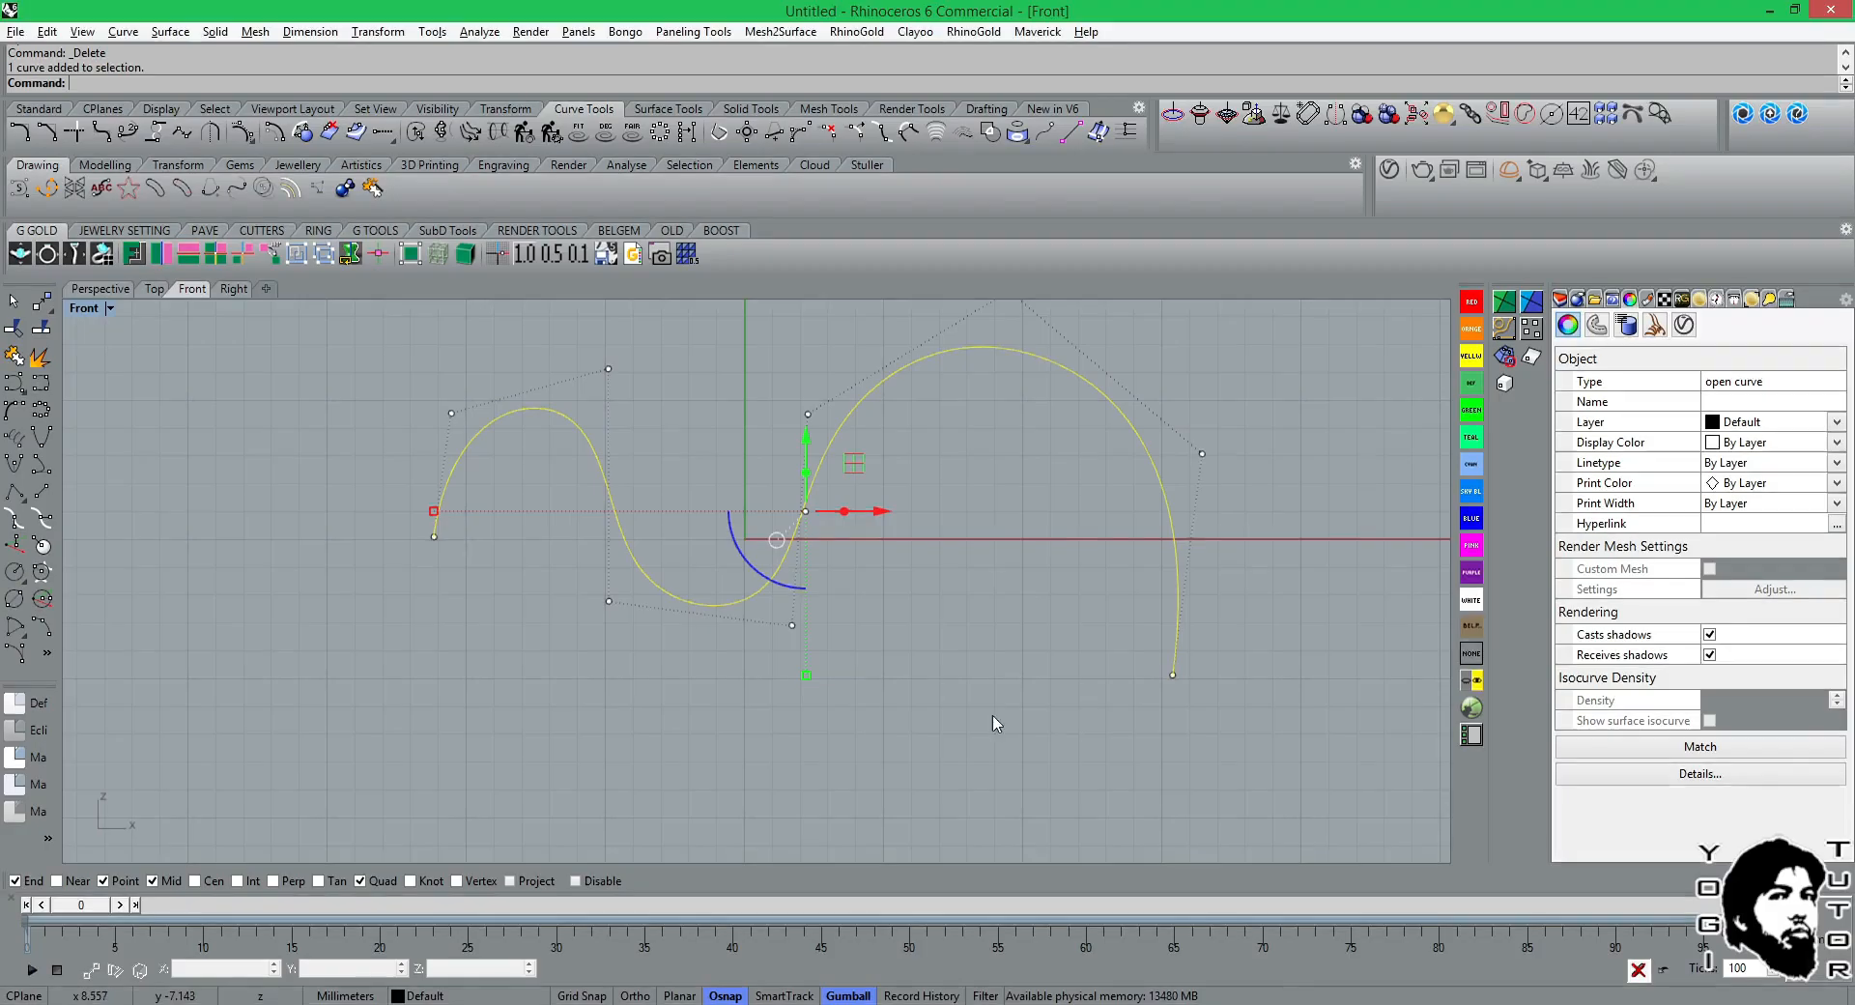
In Rhinoceros, insert three control points on the wavy curve: one on the middle rise and one on each side of the large arch.
{"action": "right_click_drag", "start_coordinate": [675, 438], "coordinate": [683, 484]}
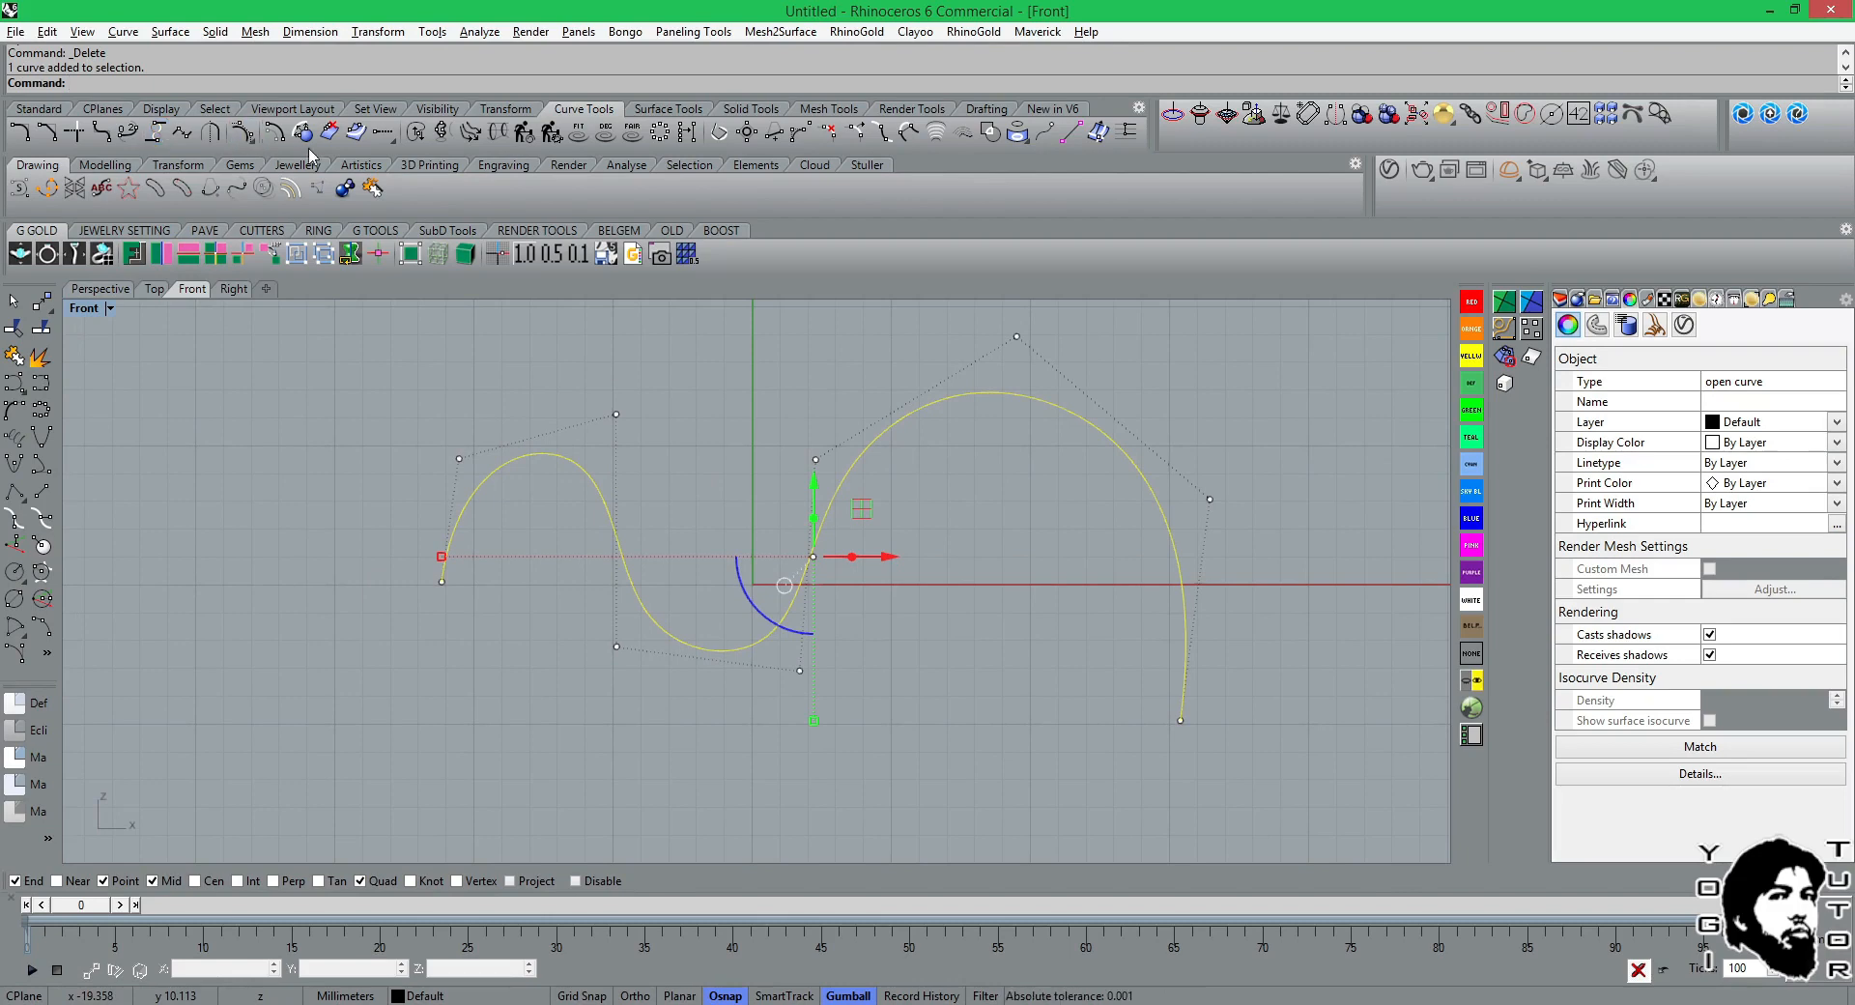
{"action": "left_click", "coordinate": [248, 140]}
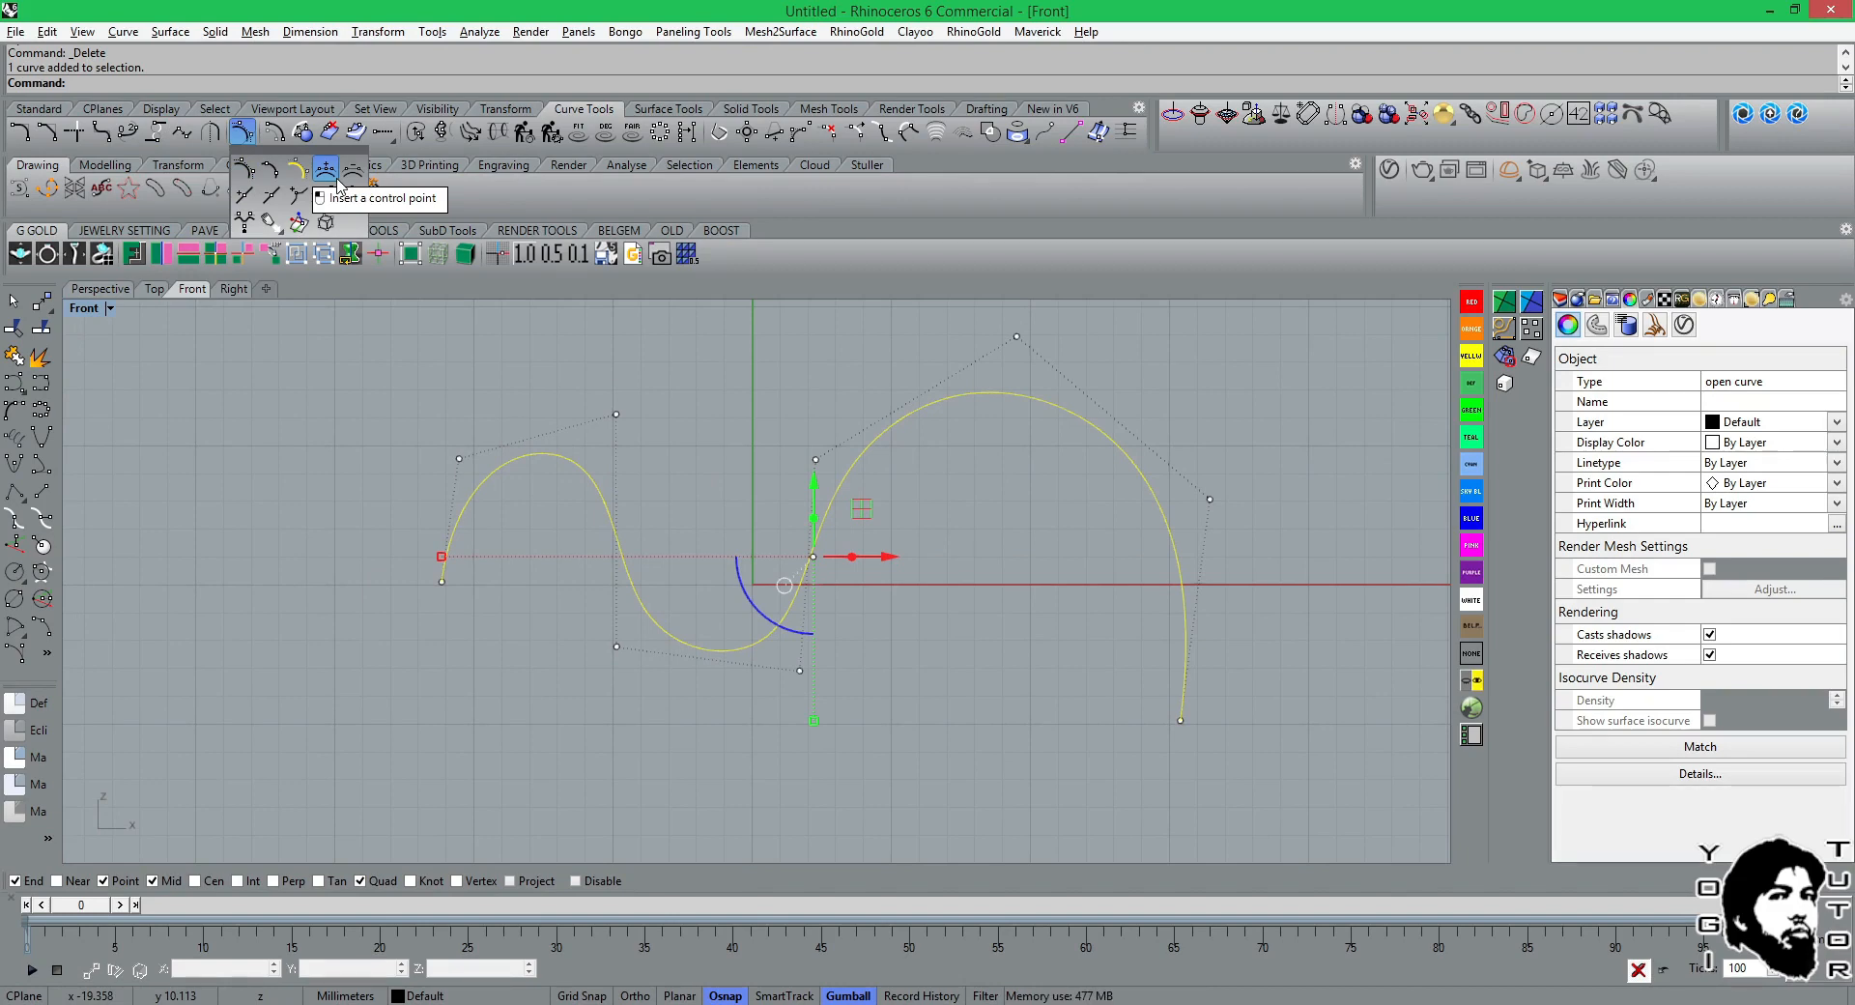
{"action": "left_click", "coordinate": [337, 182]}
{"action": "left_click", "coordinate": [459, 519]}
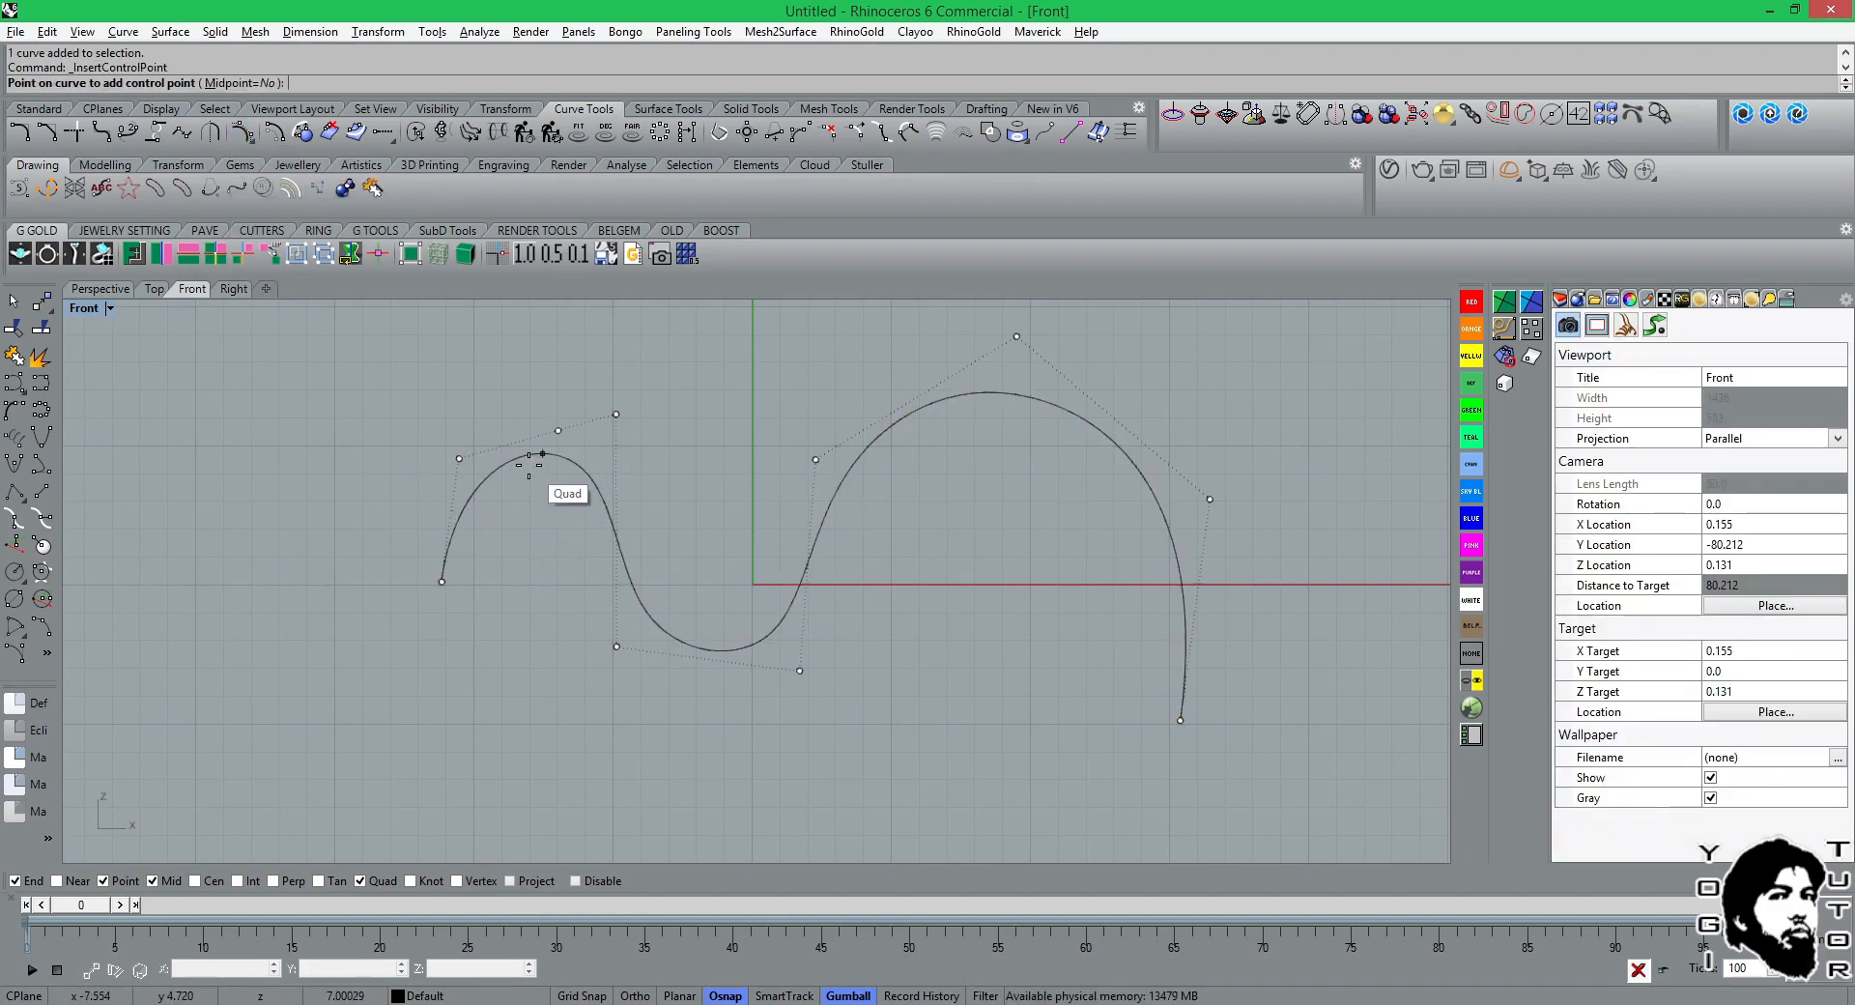
{"action": "left_click", "coordinate": [843, 555]}
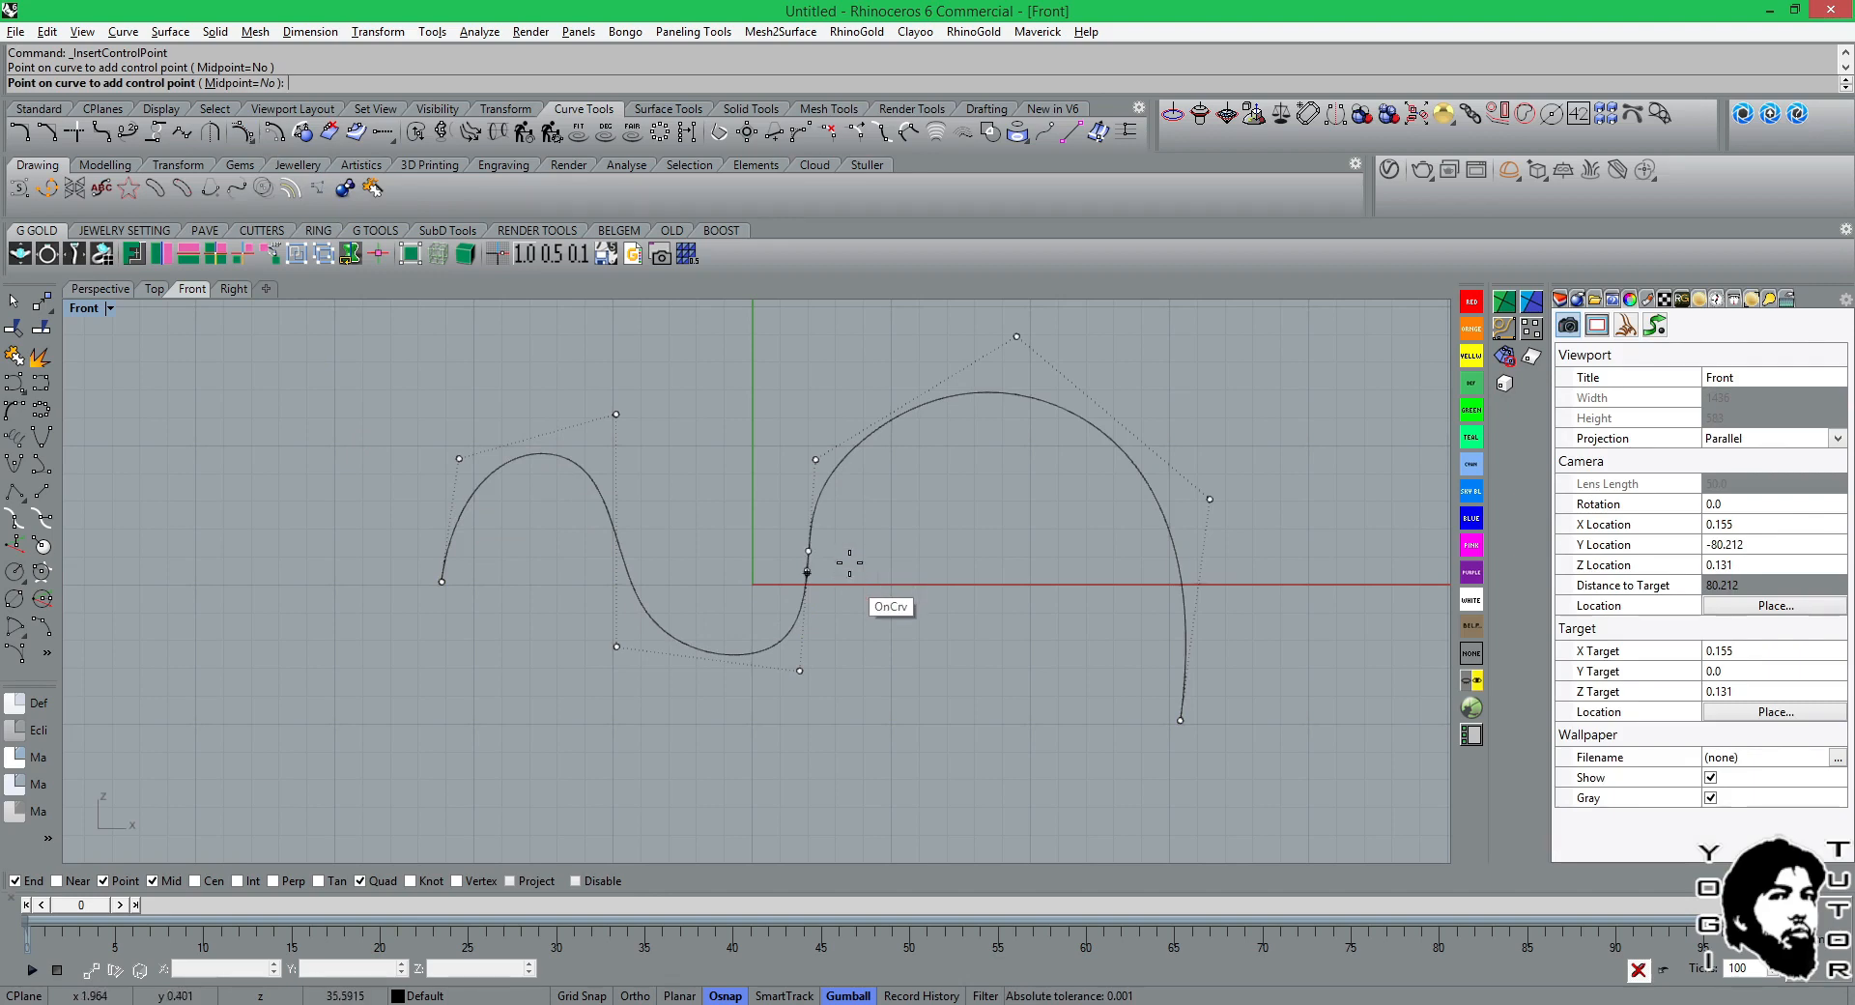
{"action": "left_click", "coordinate": [1097, 427]}
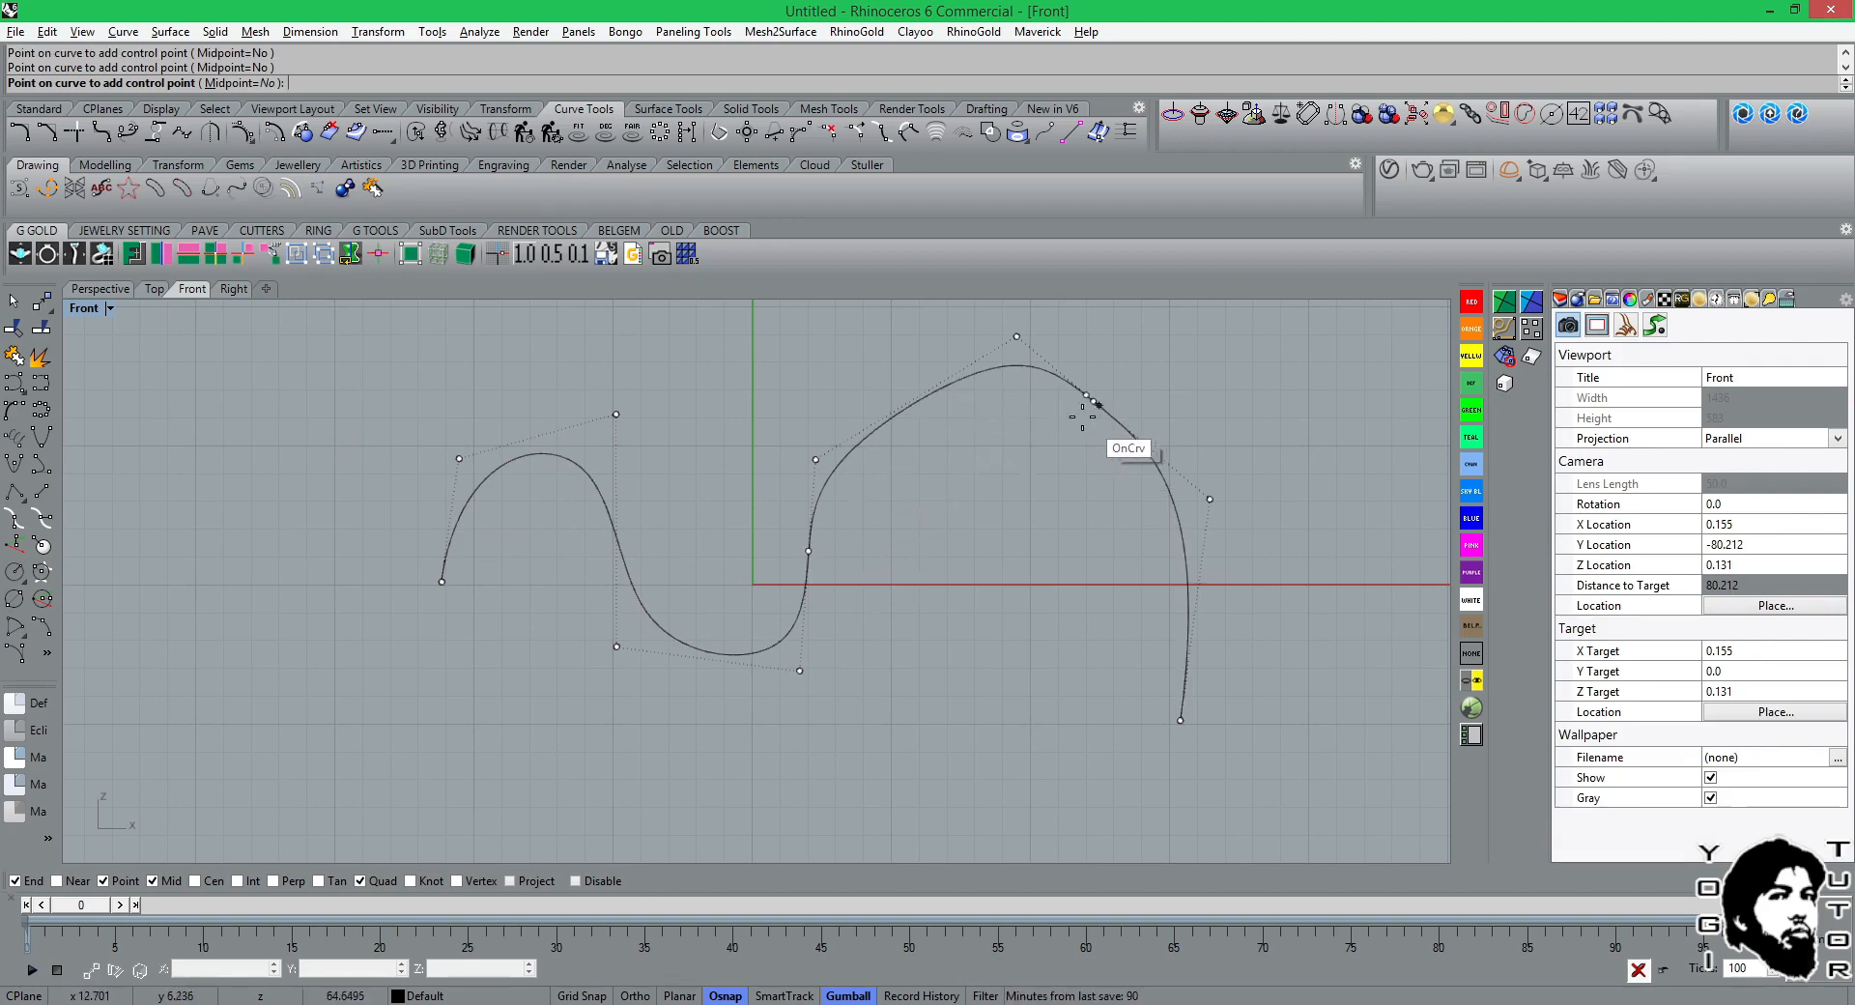
{"action": "left_click", "coordinate": [913, 409]}
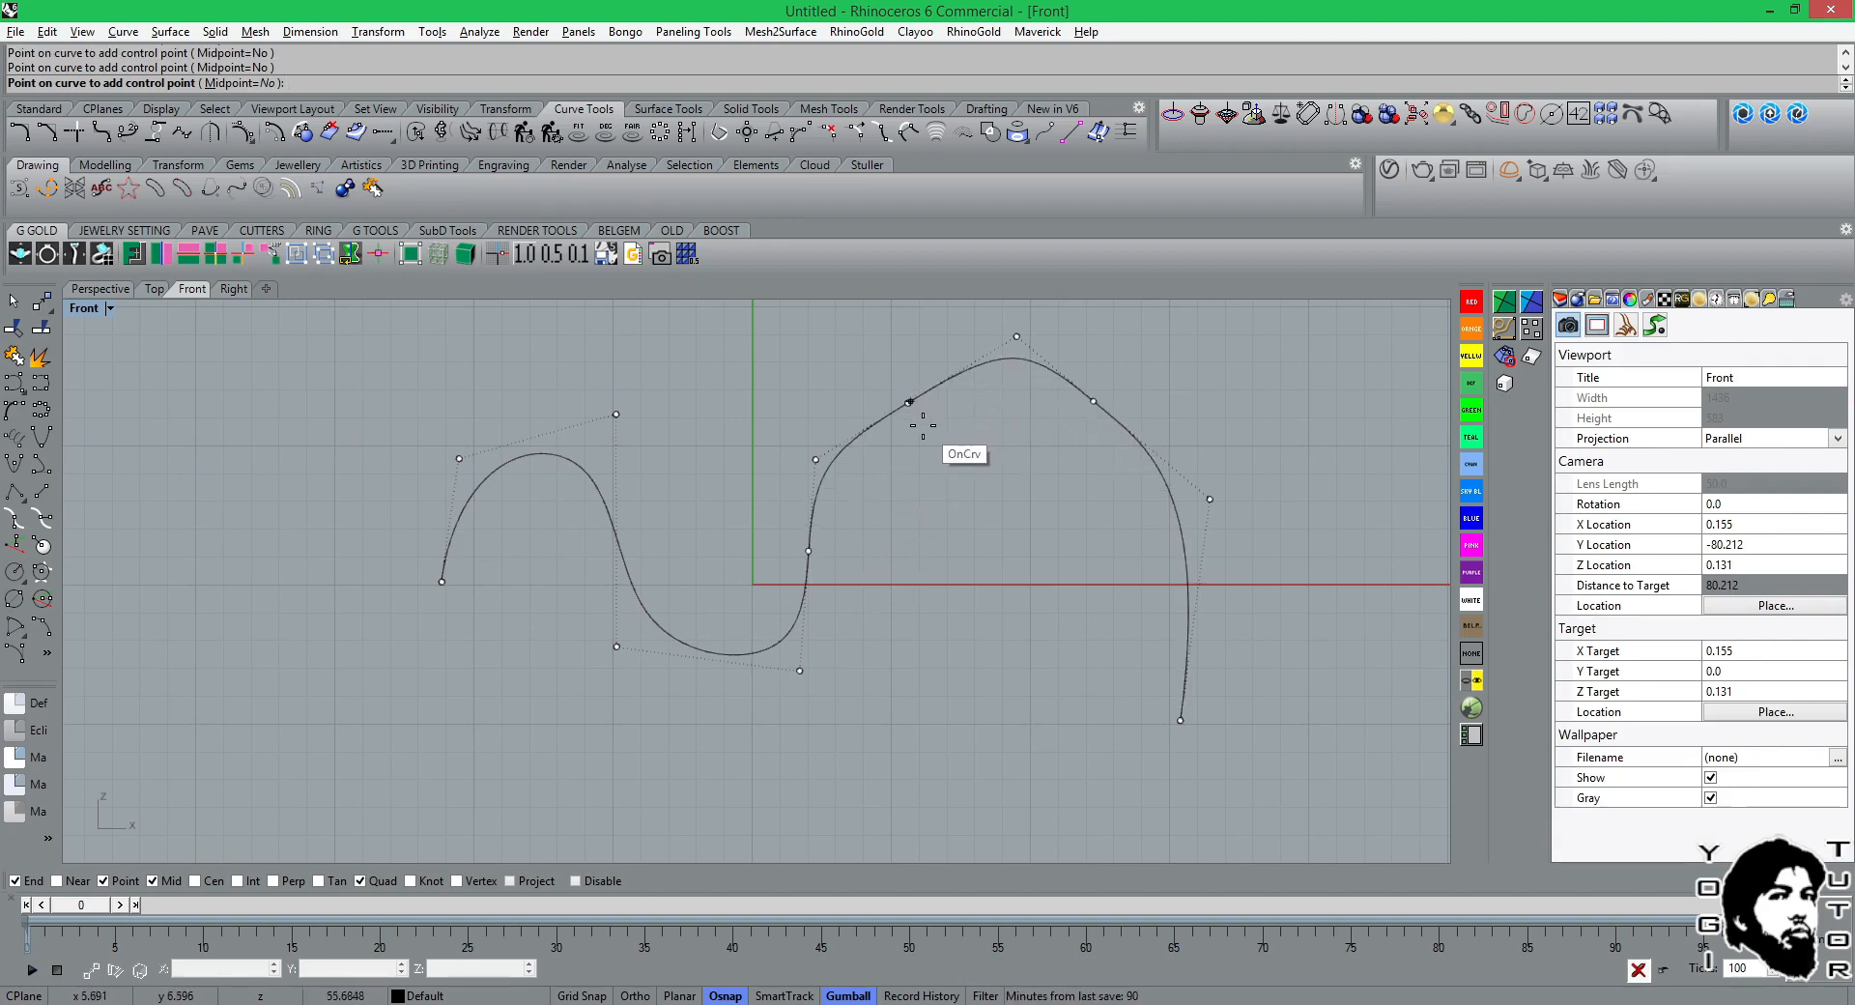
{"action": "key", "text": "Return"}
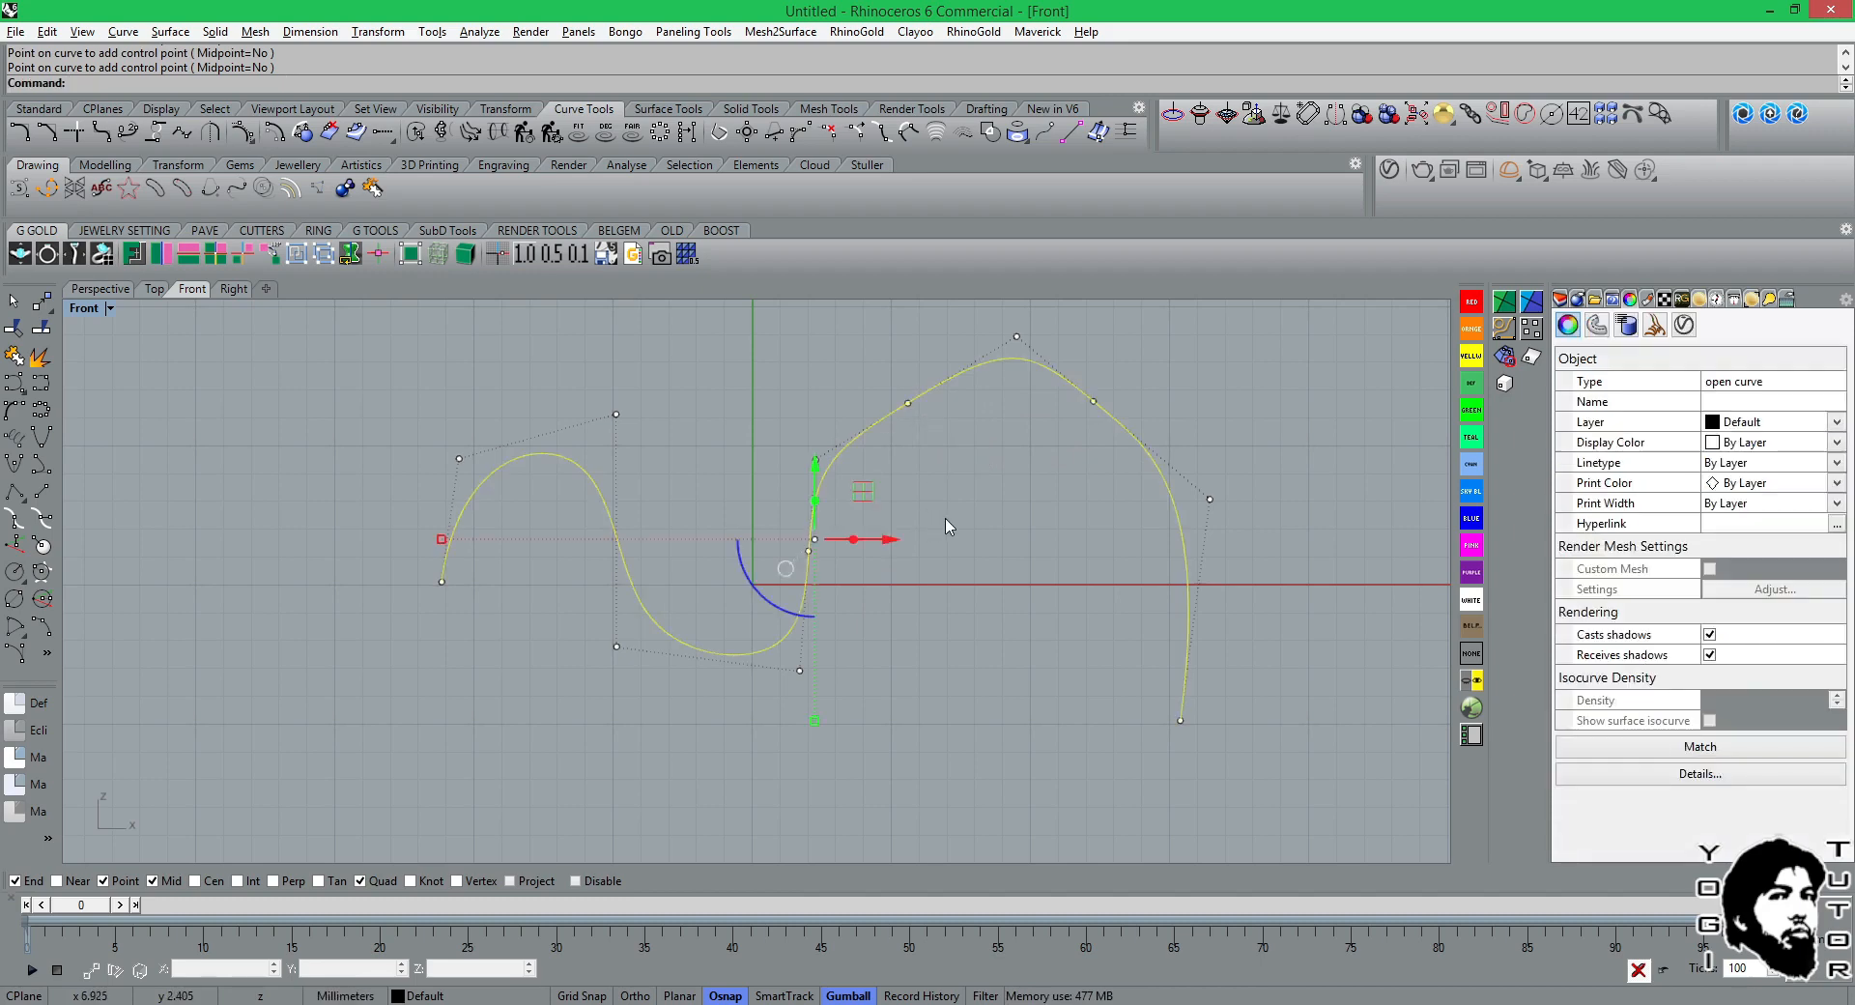
{"action": "key", "text": "Escape"}
Examine the wavy curve's object details, including its degree and control point count, and close the description.
{"action": "left_click", "coordinate": [945, 388]}
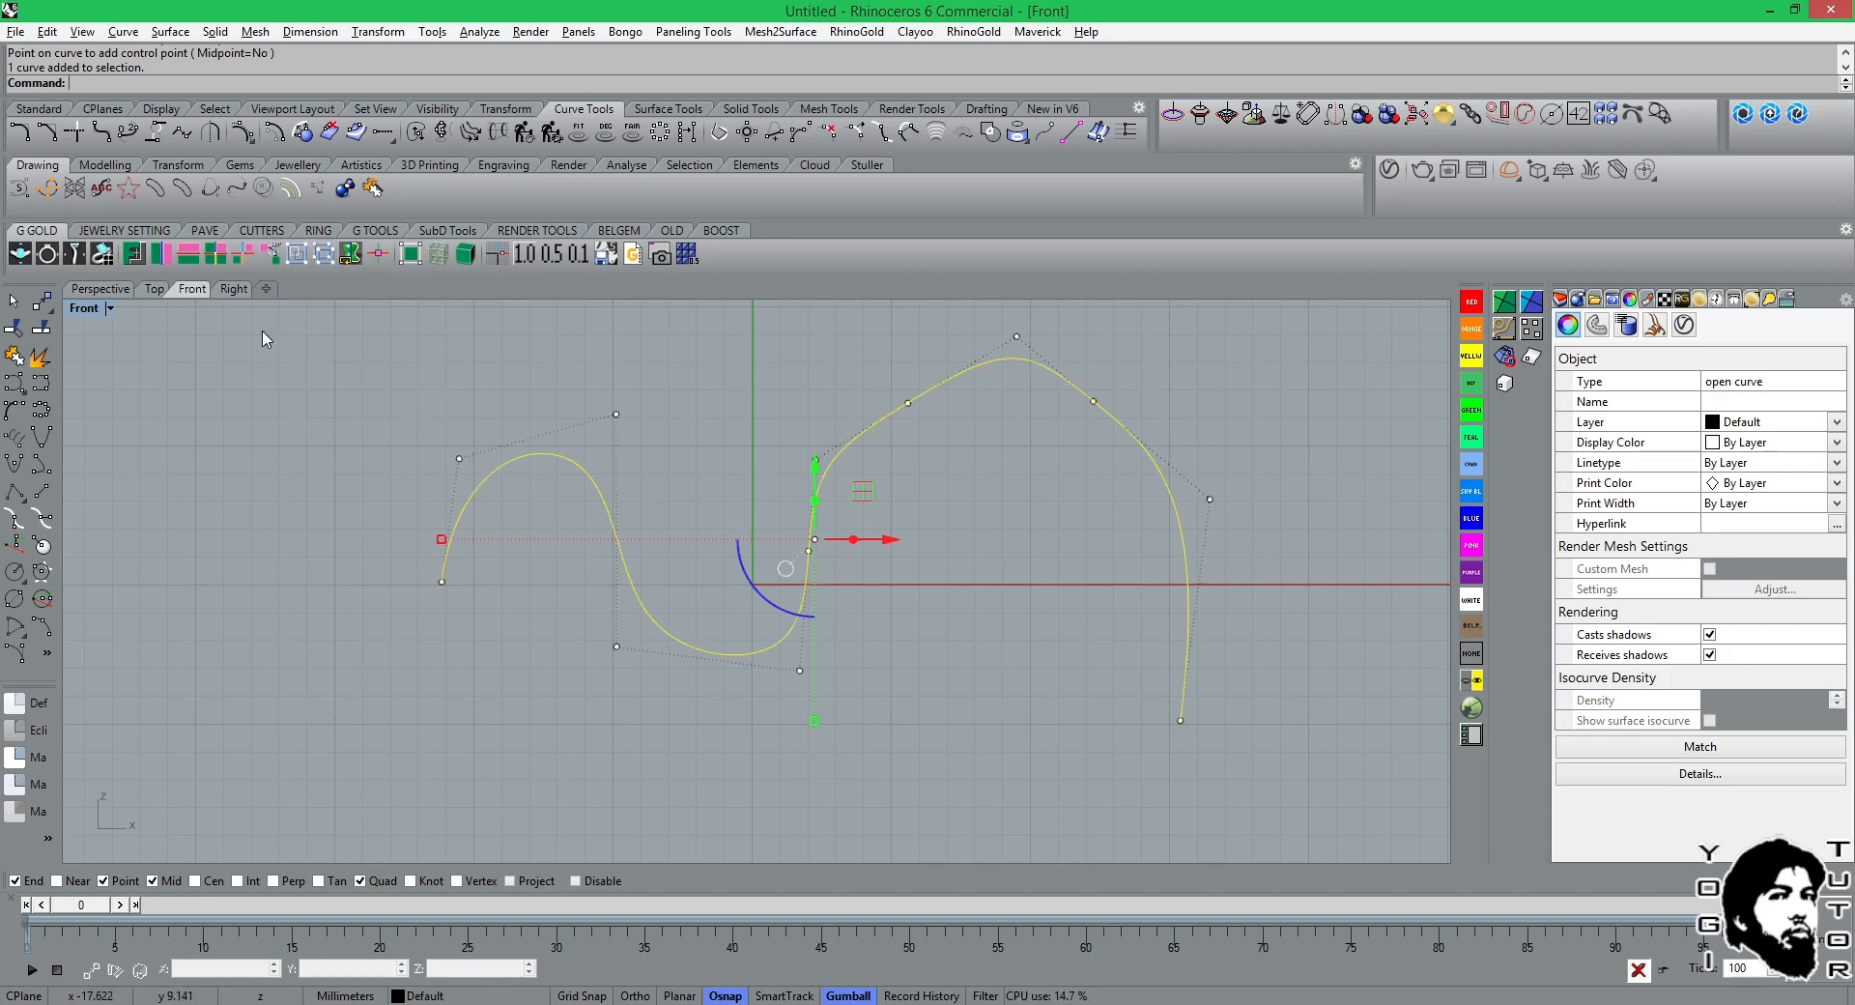
{"action": "left_click", "coordinate": [1776, 774]}
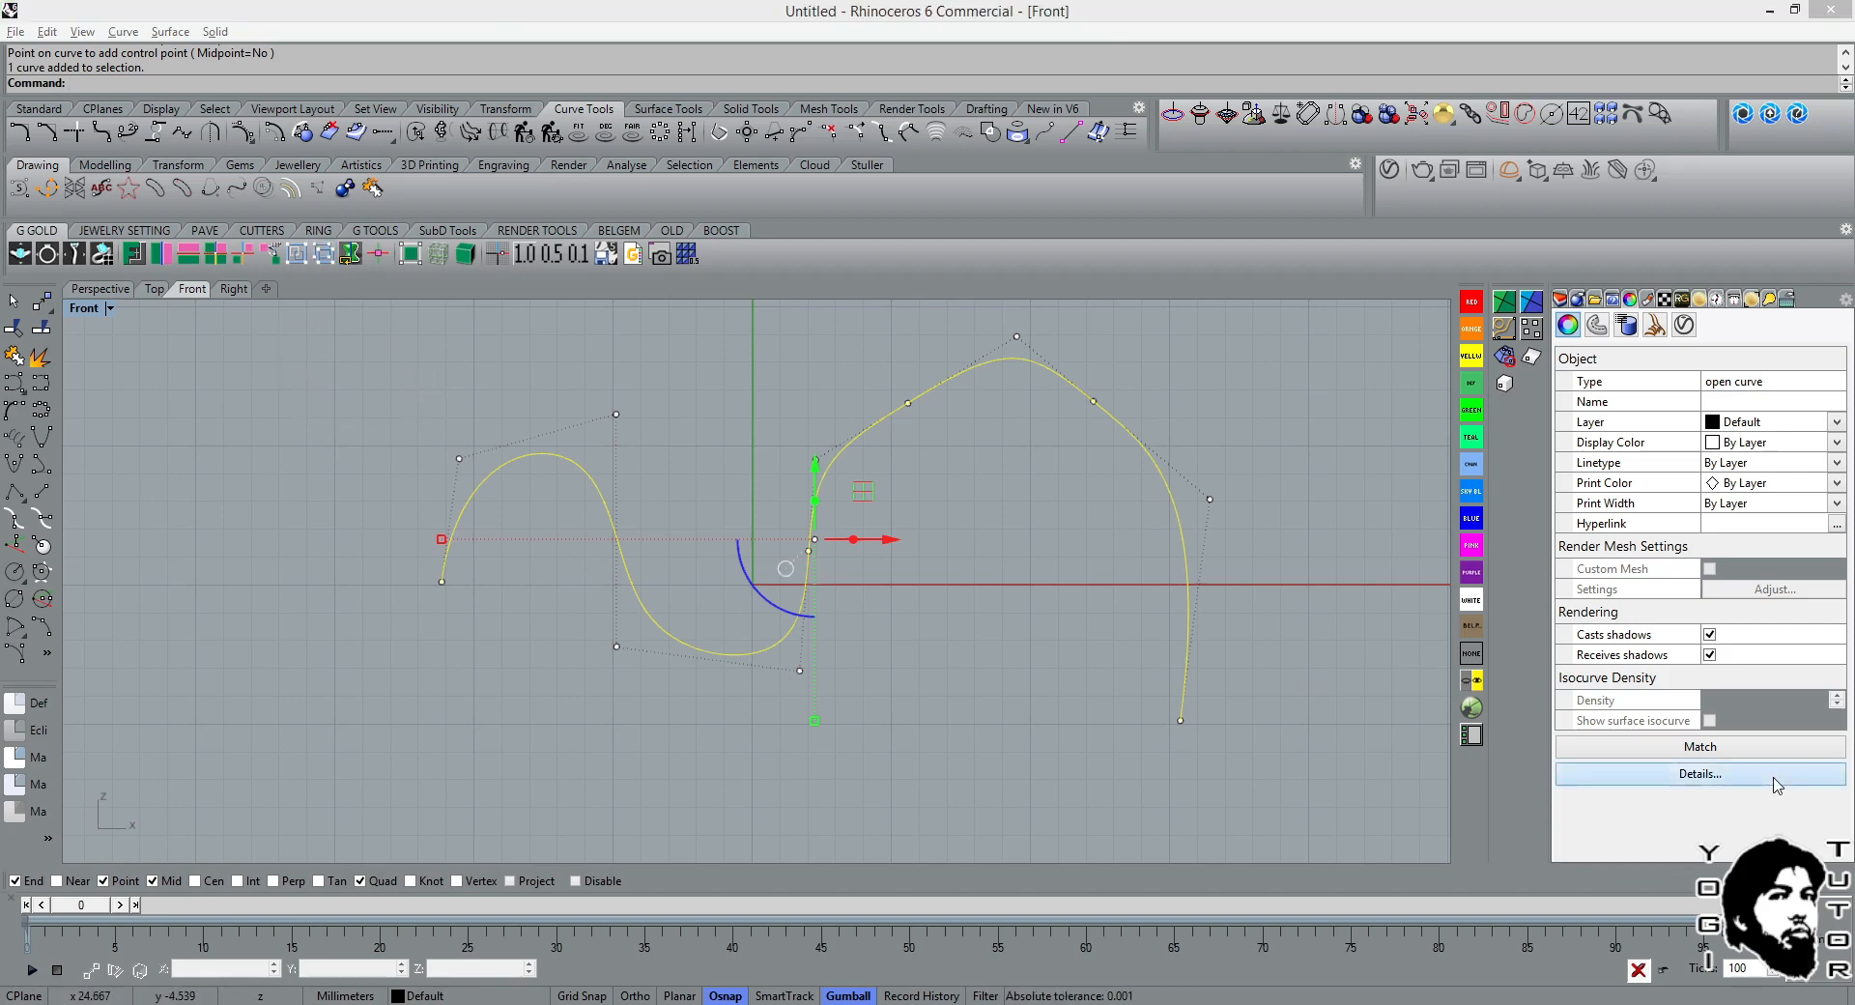
{"action": "scroll", "coordinate": [1131, 483], "scroll_direction": "down", "scroll_amount": 2}
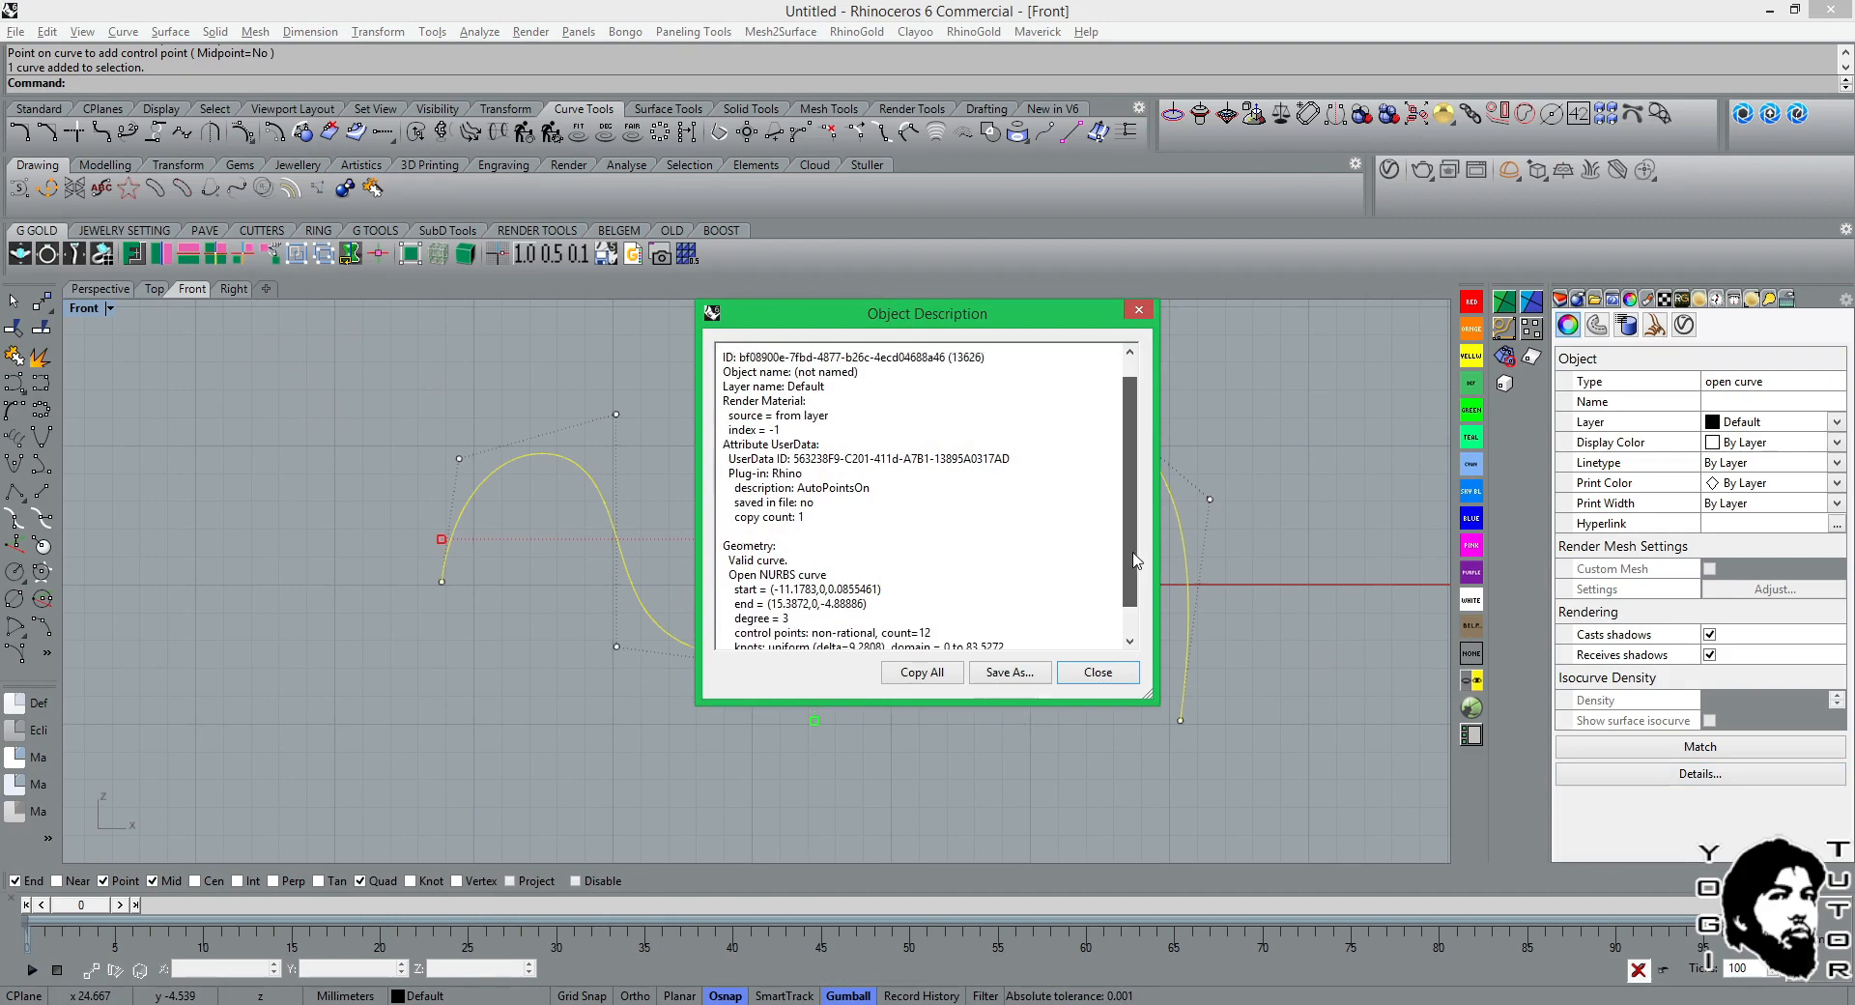
{"action": "left_click", "coordinate": [1098, 673]}
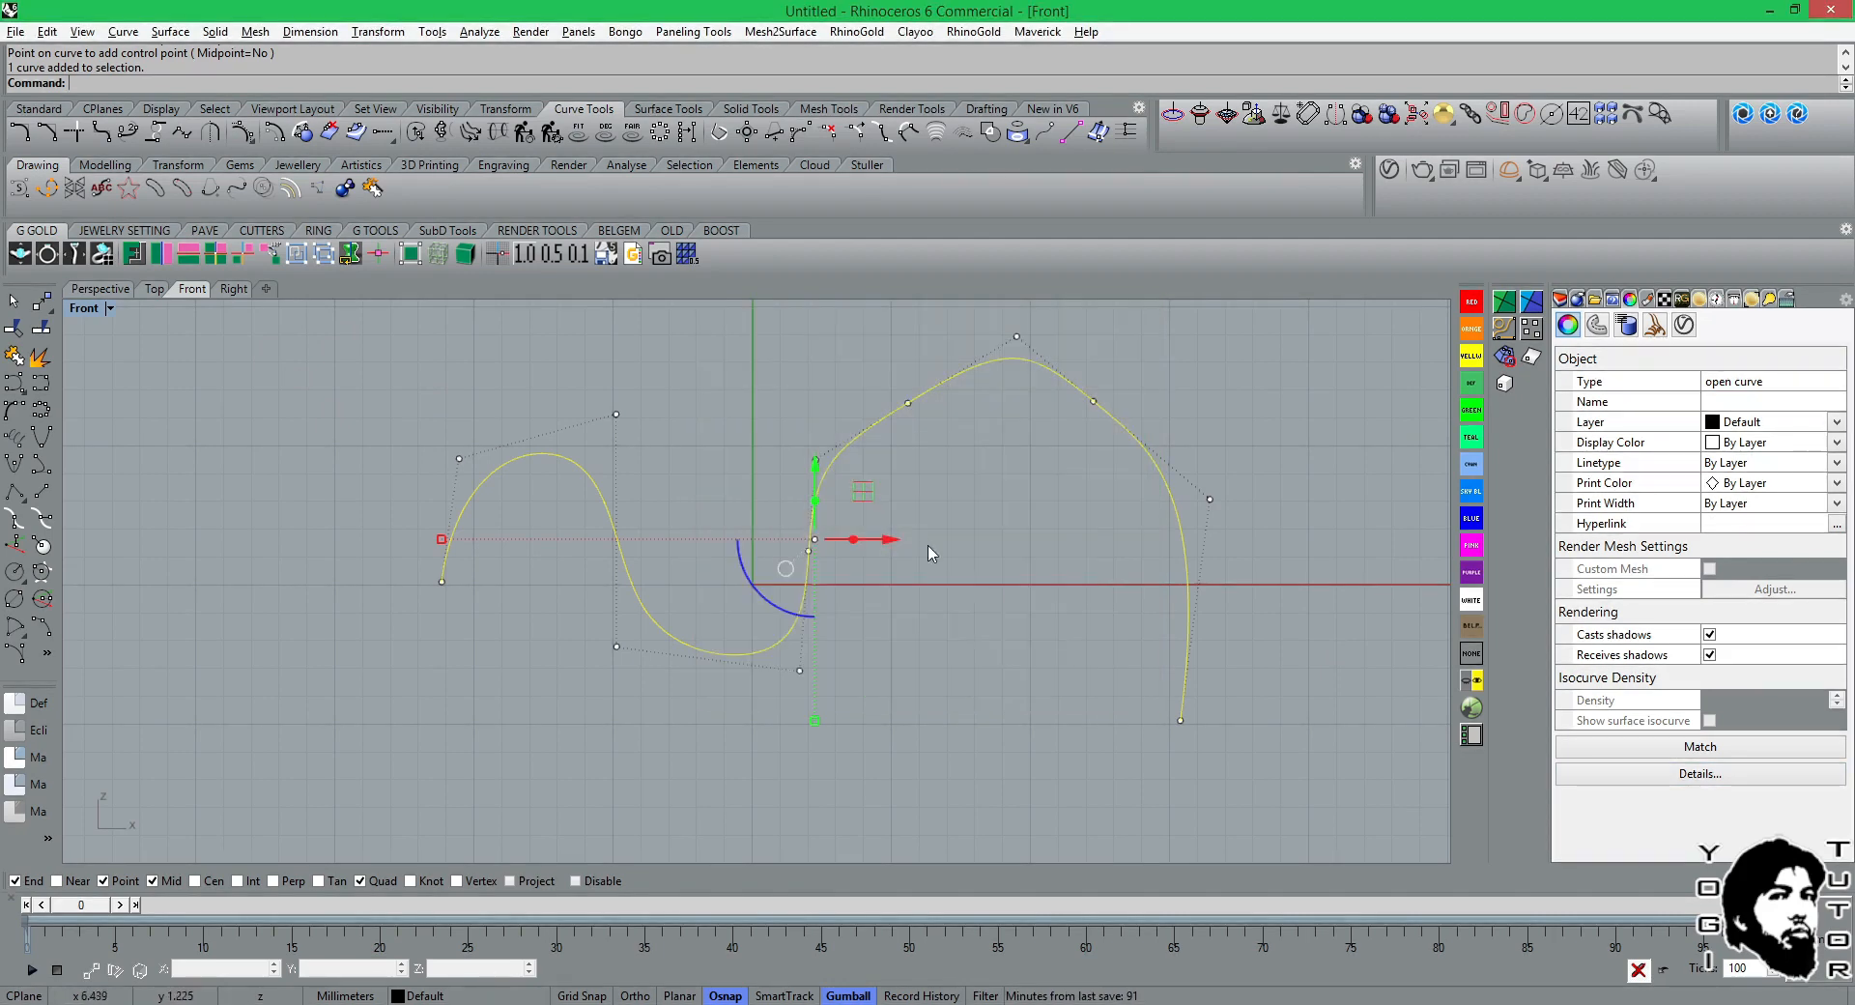
{"action": "key", "text": "Escape"}
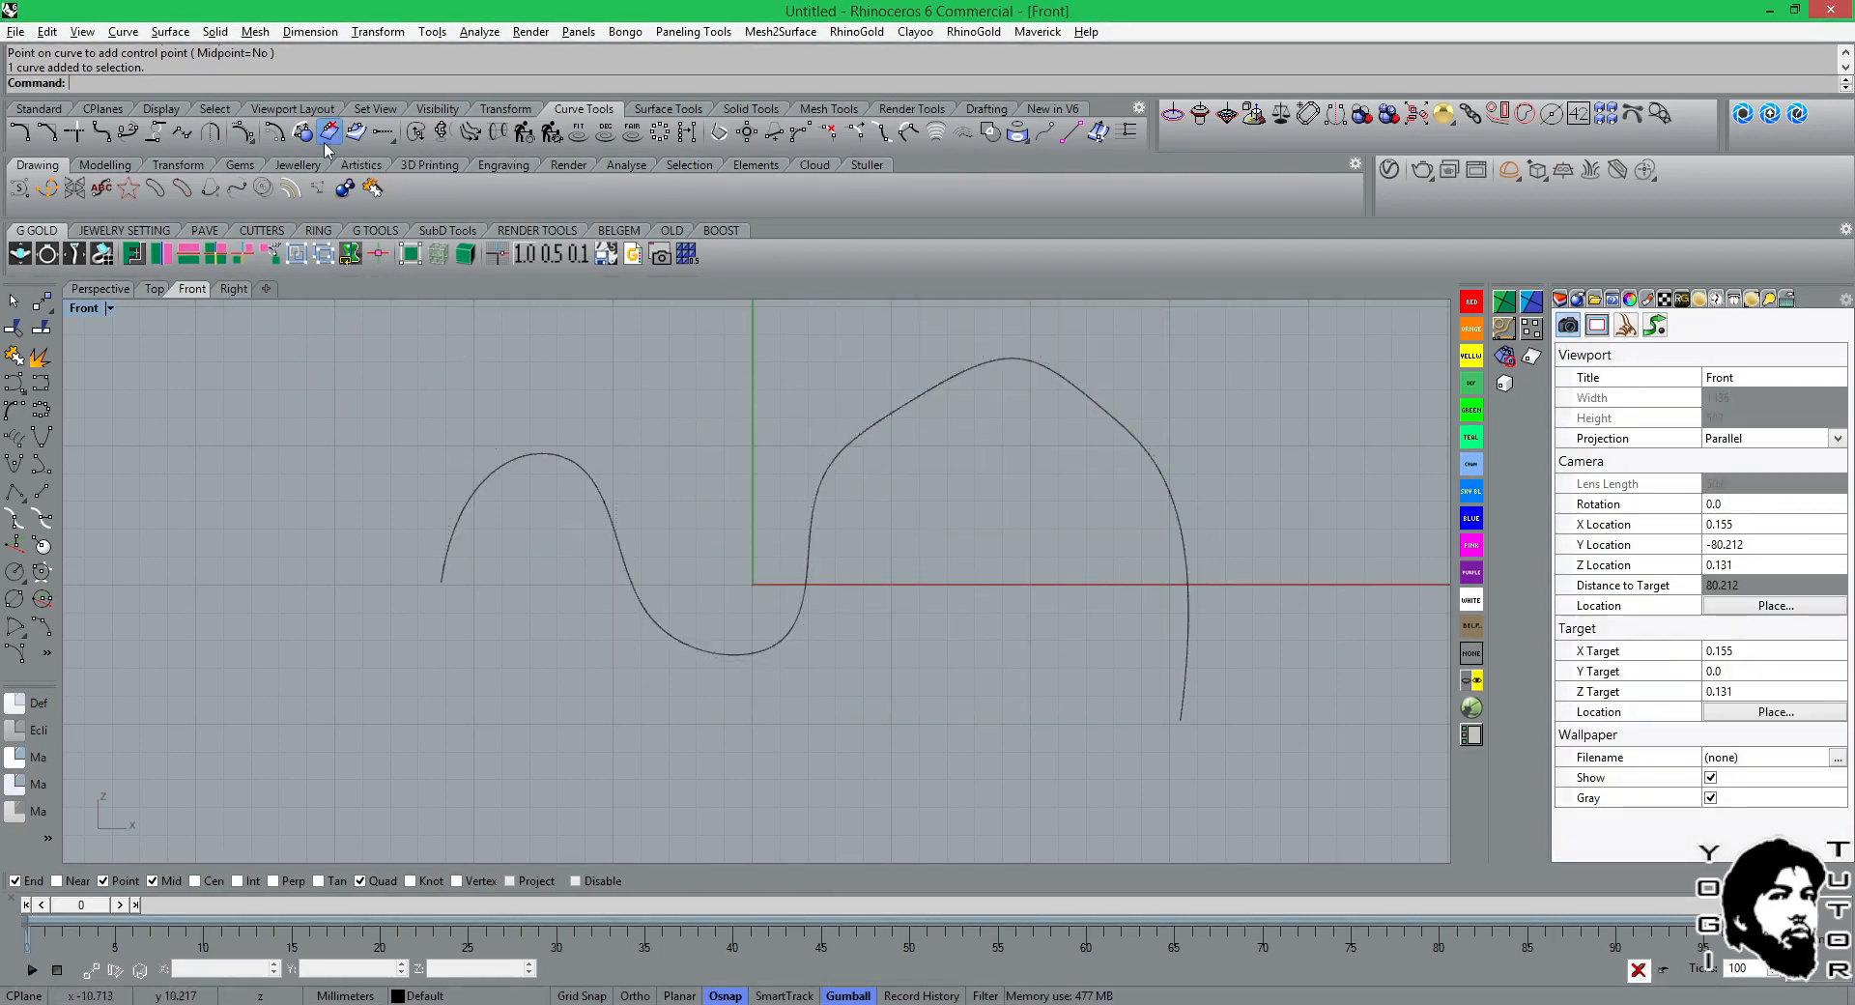
Display the wavy curve's edit points to compare them with its control points, and hide them again.
{"action": "left_click", "coordinate": [252, 141]}
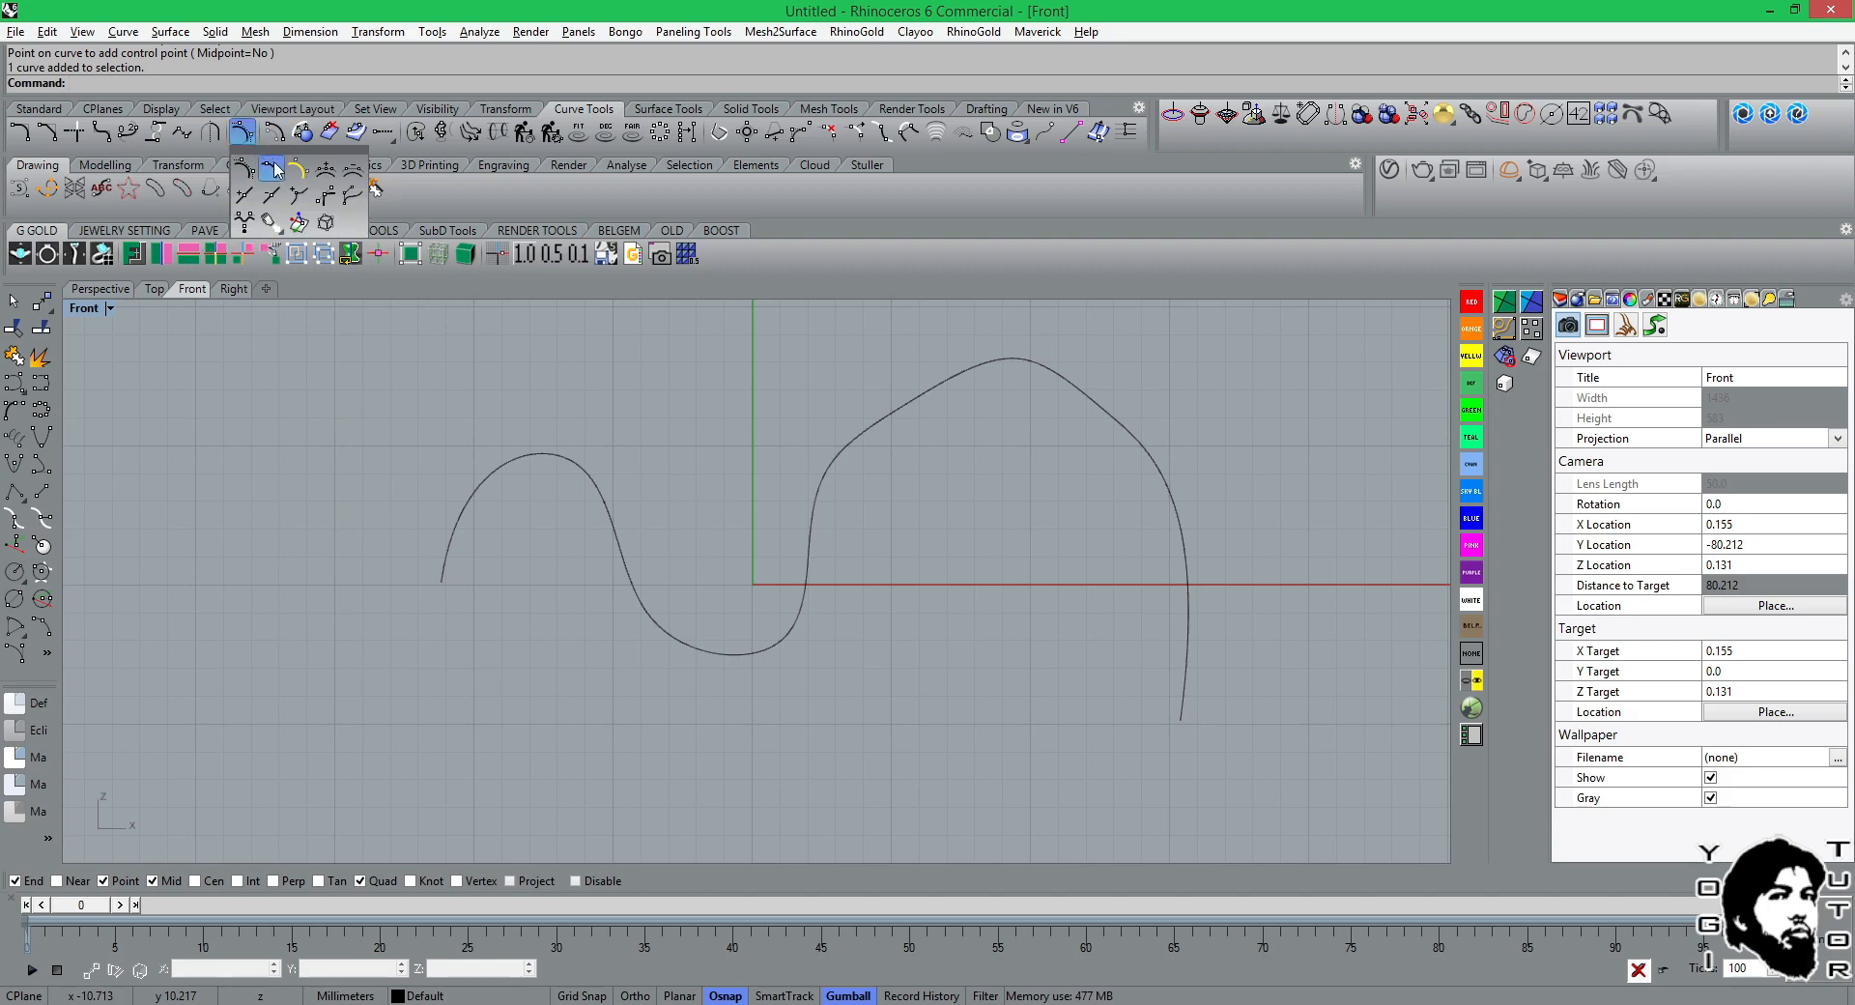
{"action": "left_click", "coordinate": [275, 165]}
{"action": "left_click", "coordinate": [523, 460]}
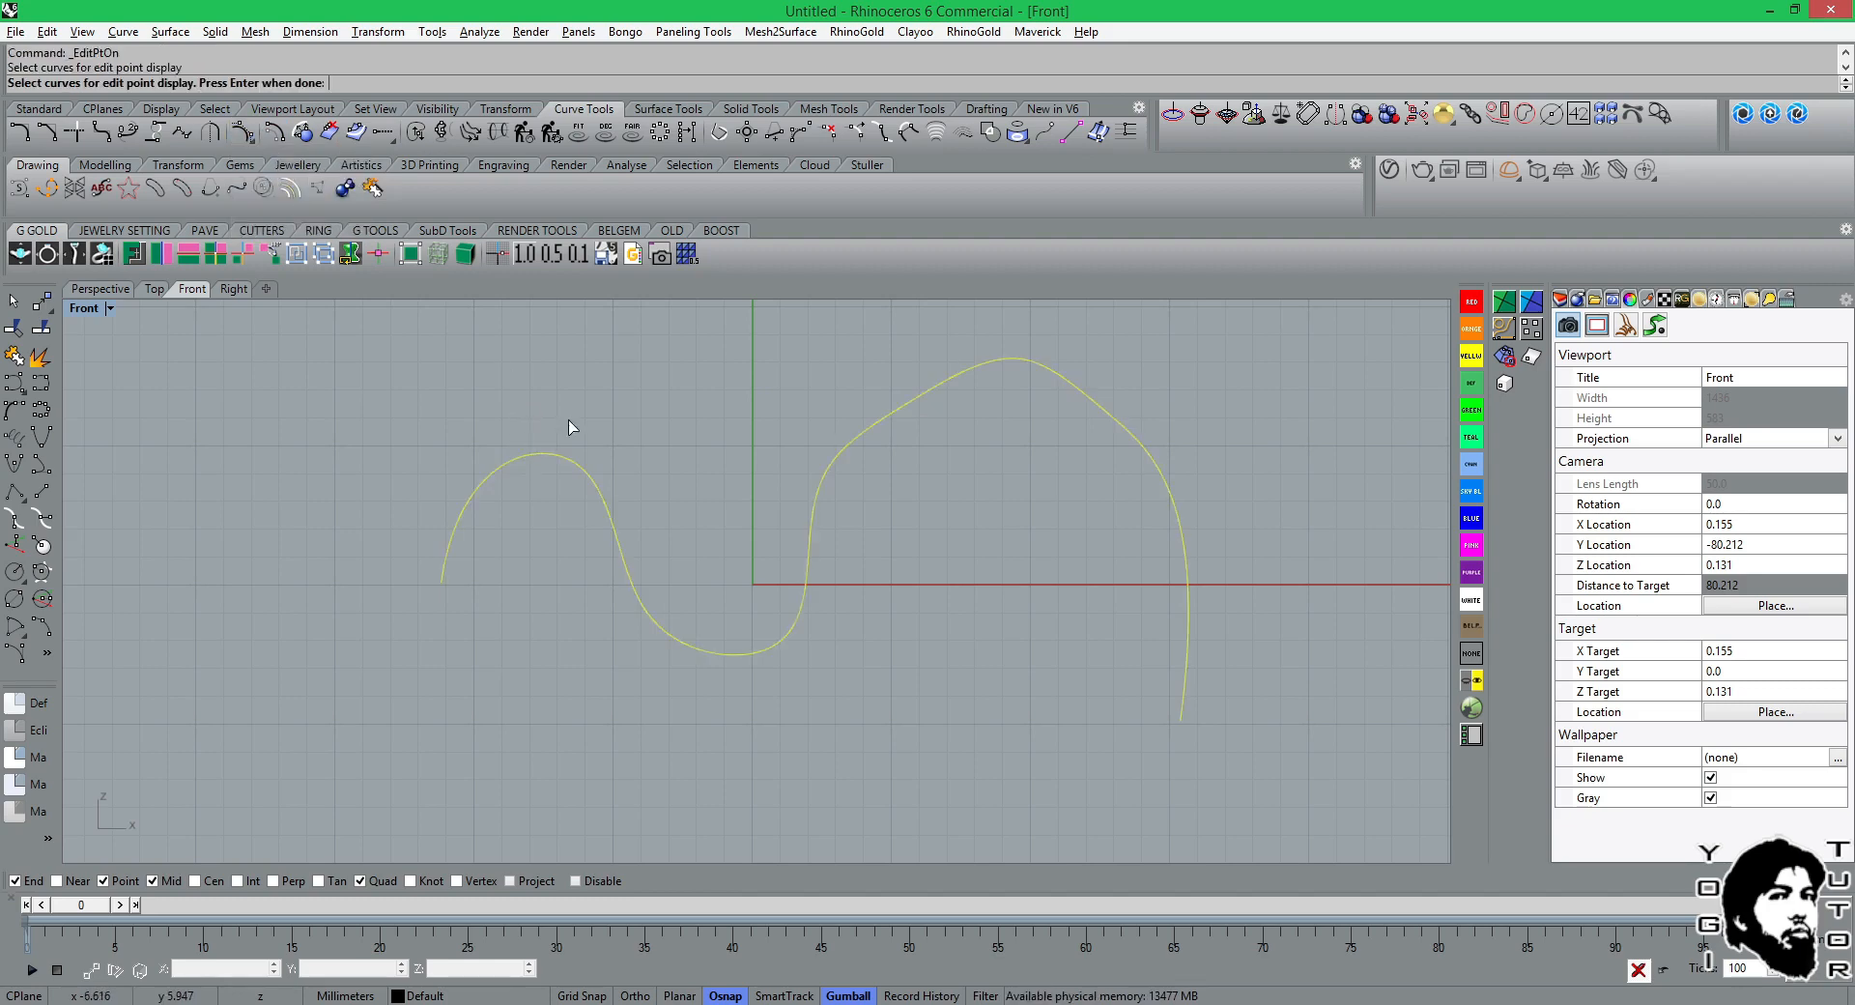
{"action": "key", "text": "Return"}
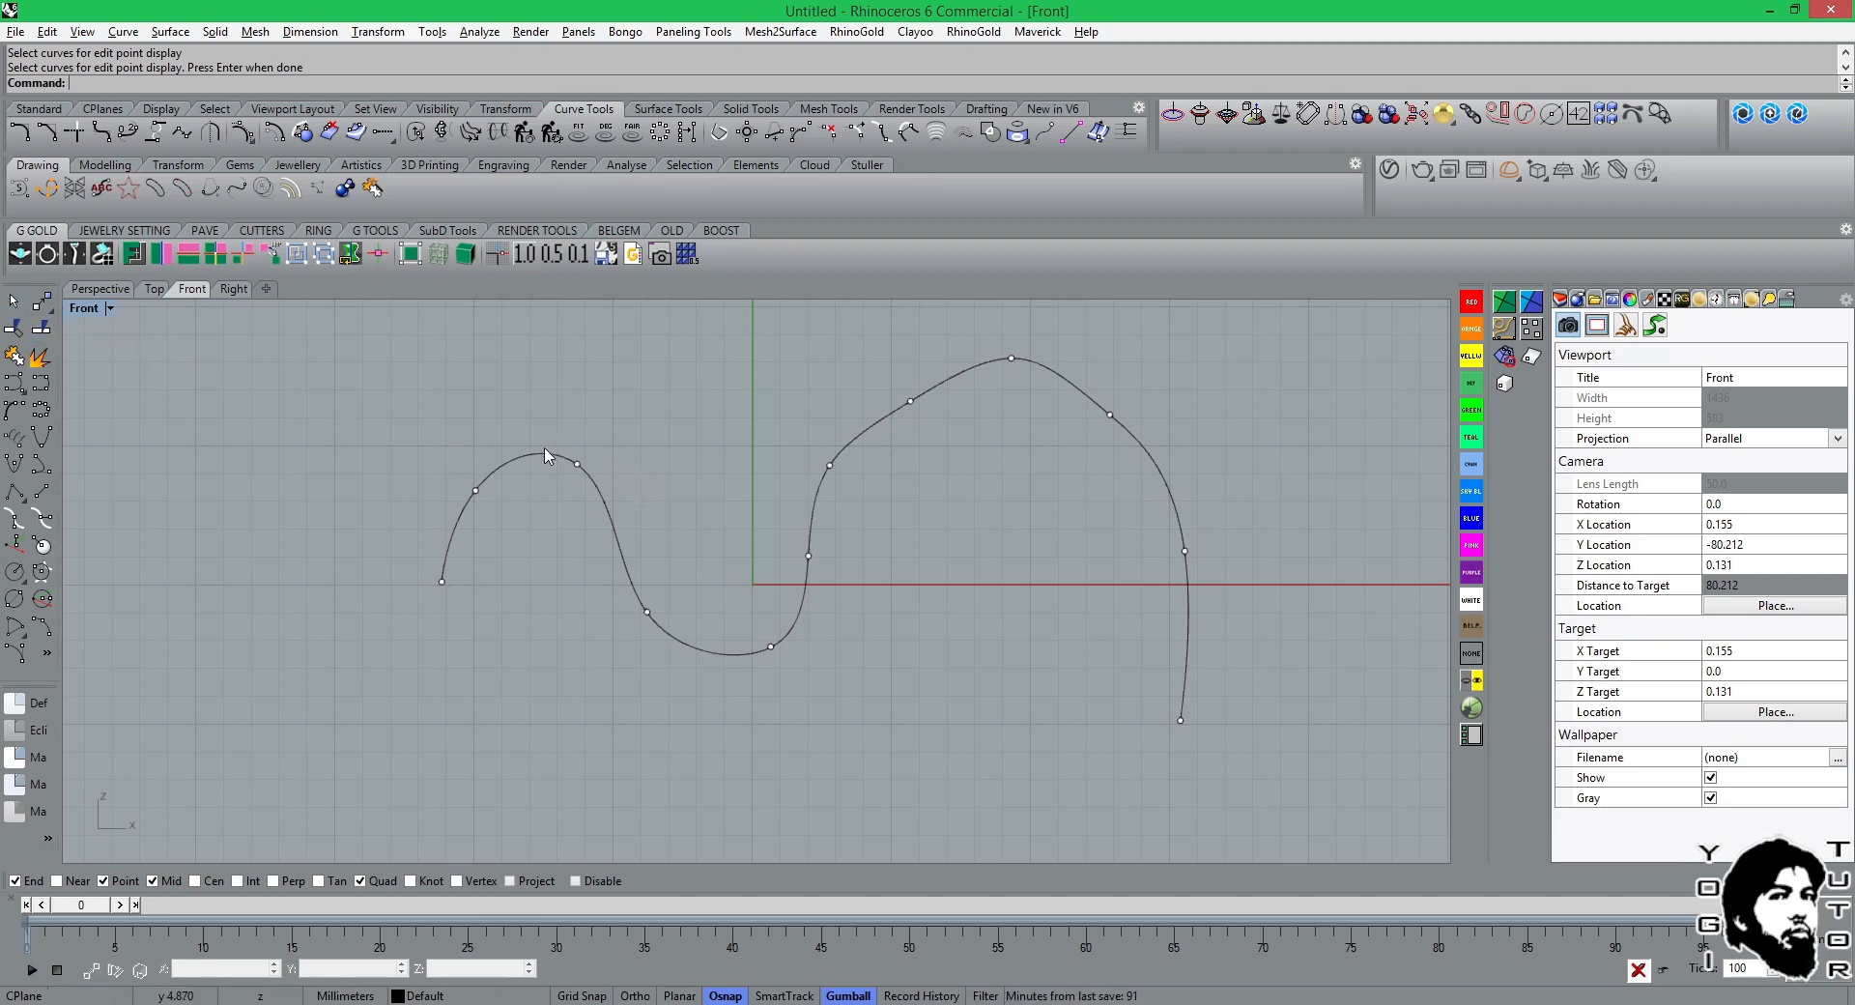
{"action": "key", "text": "Escape"}
Show the wavy curve's control points and delete two of them along the large arch's rising side.
{"action": "left_click", "coordinate": [843, 449]}
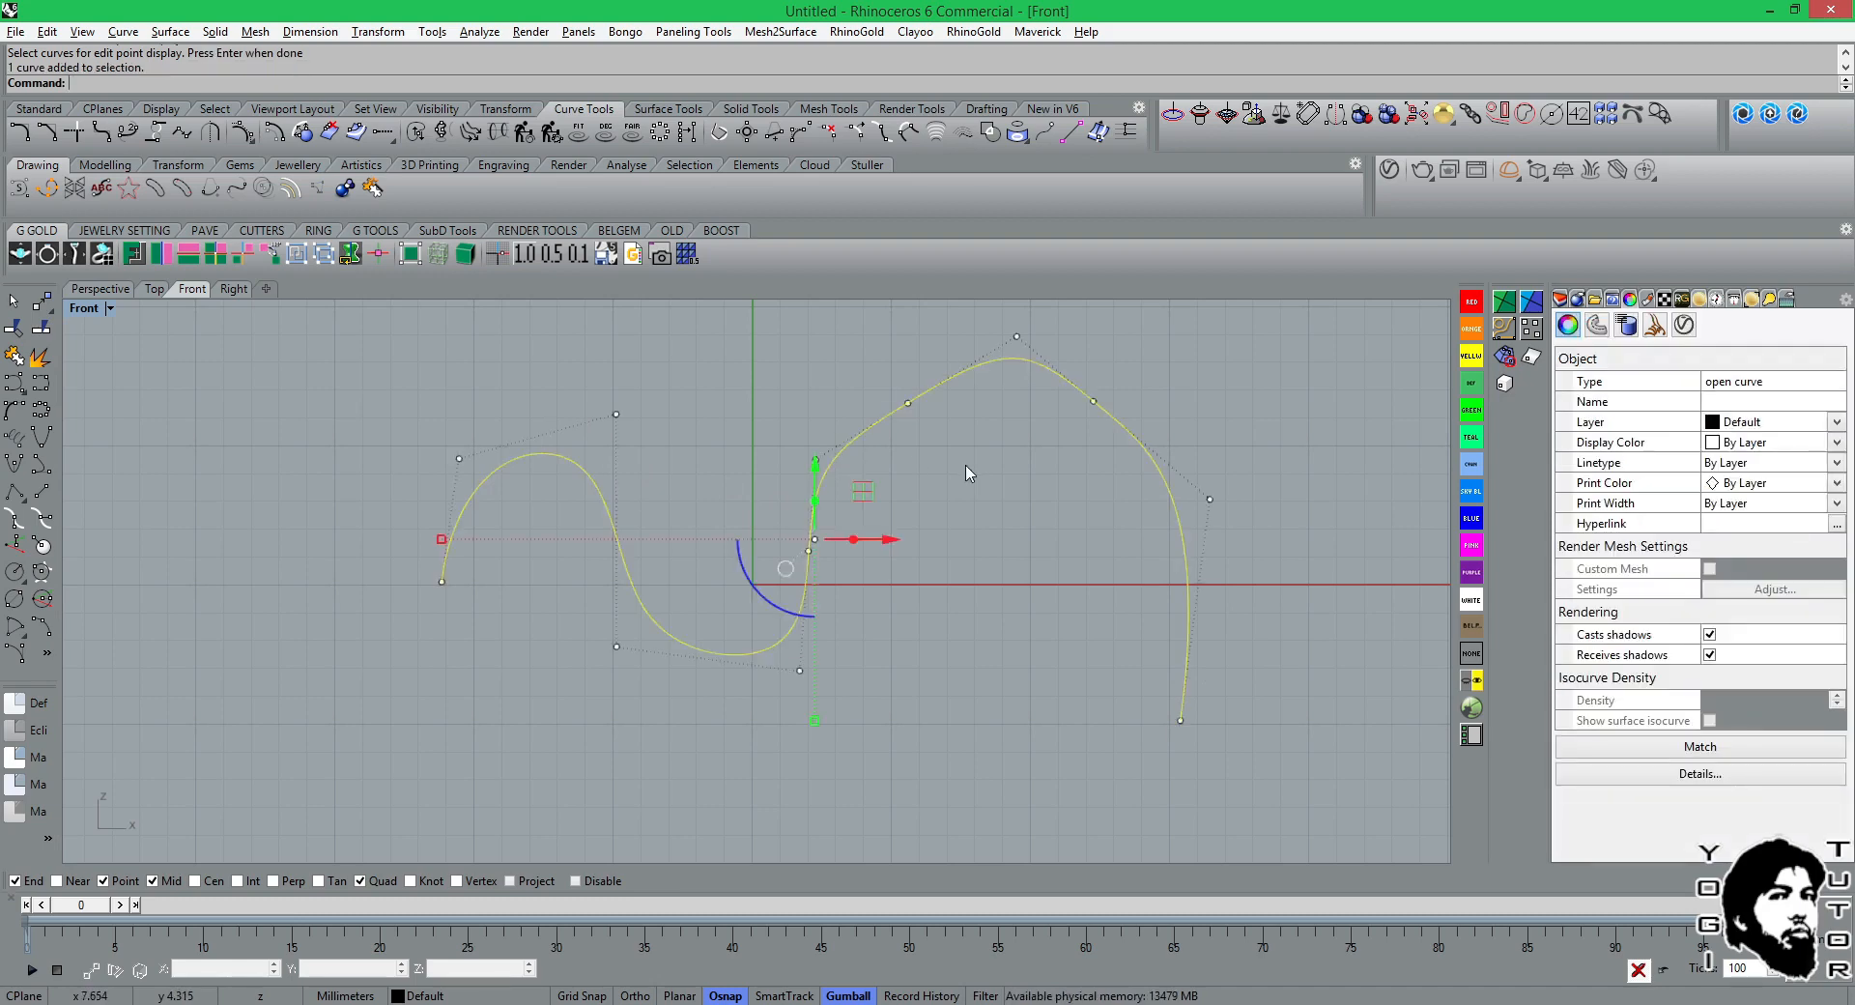
{"action": "key", "text": "Return"}
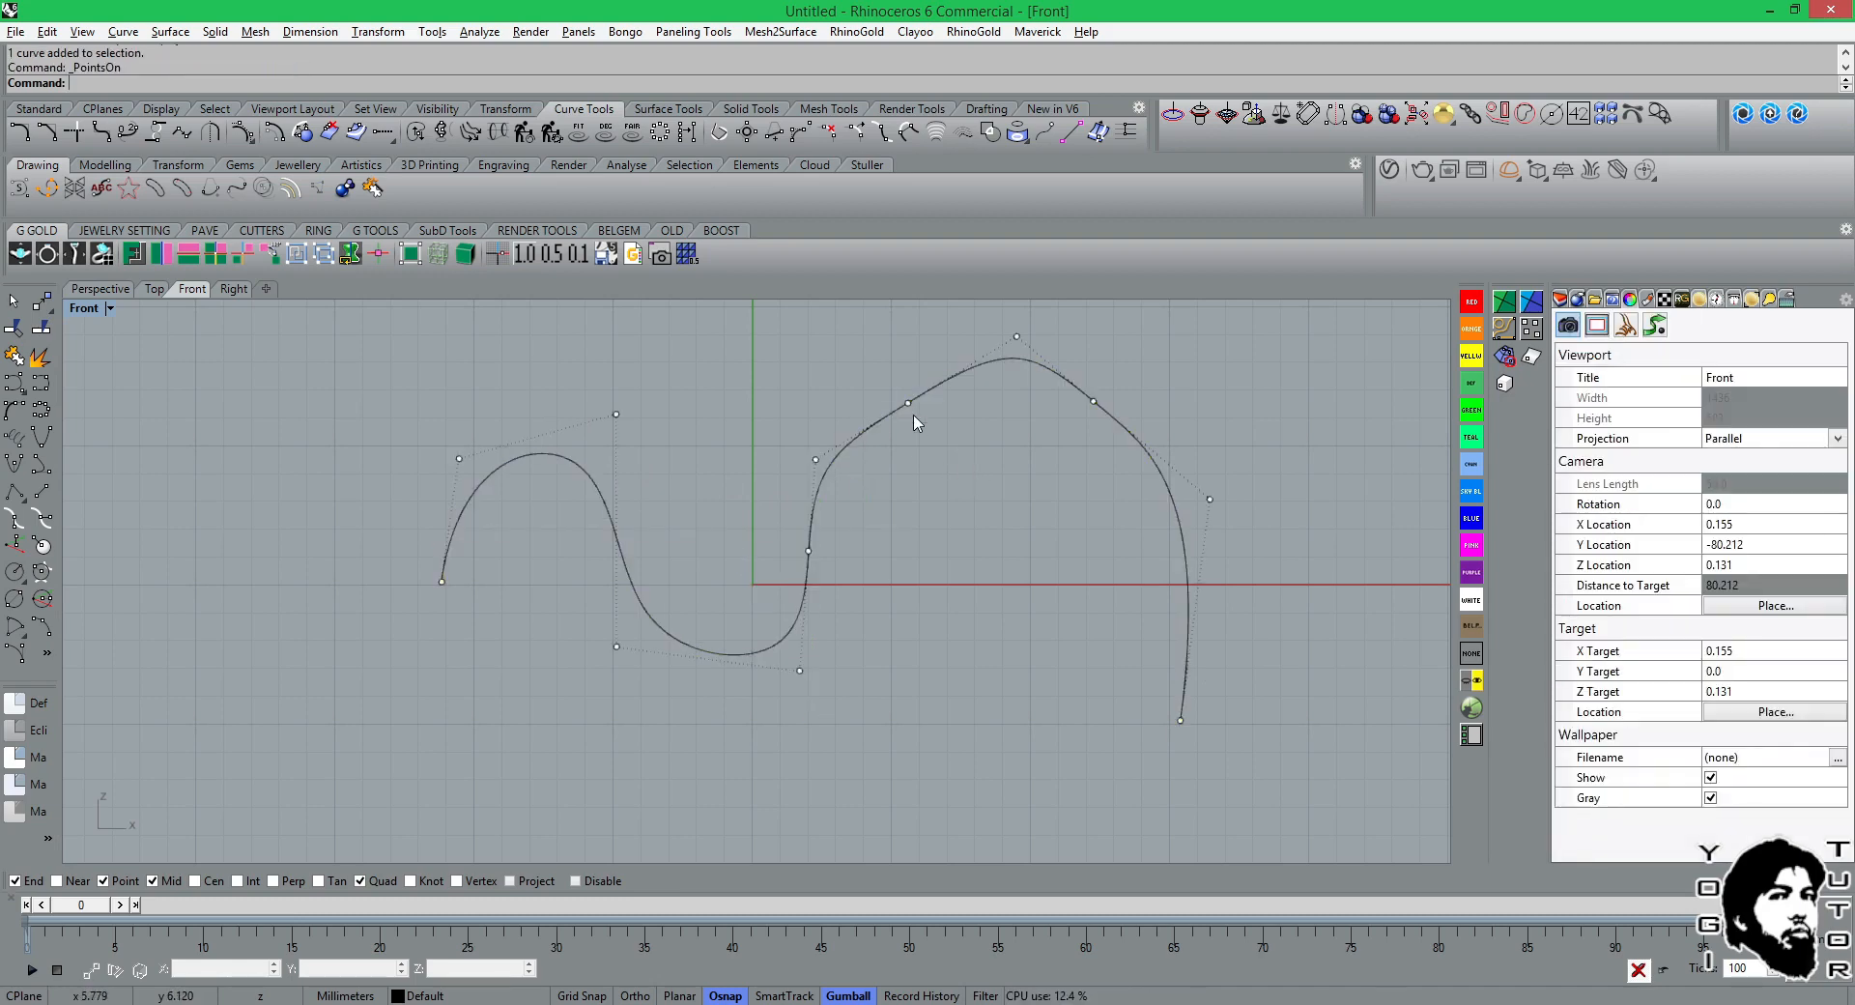
{"action": "left_click", "coordinate": [909, 404]}
{"action": "key", "text": "Delete"}
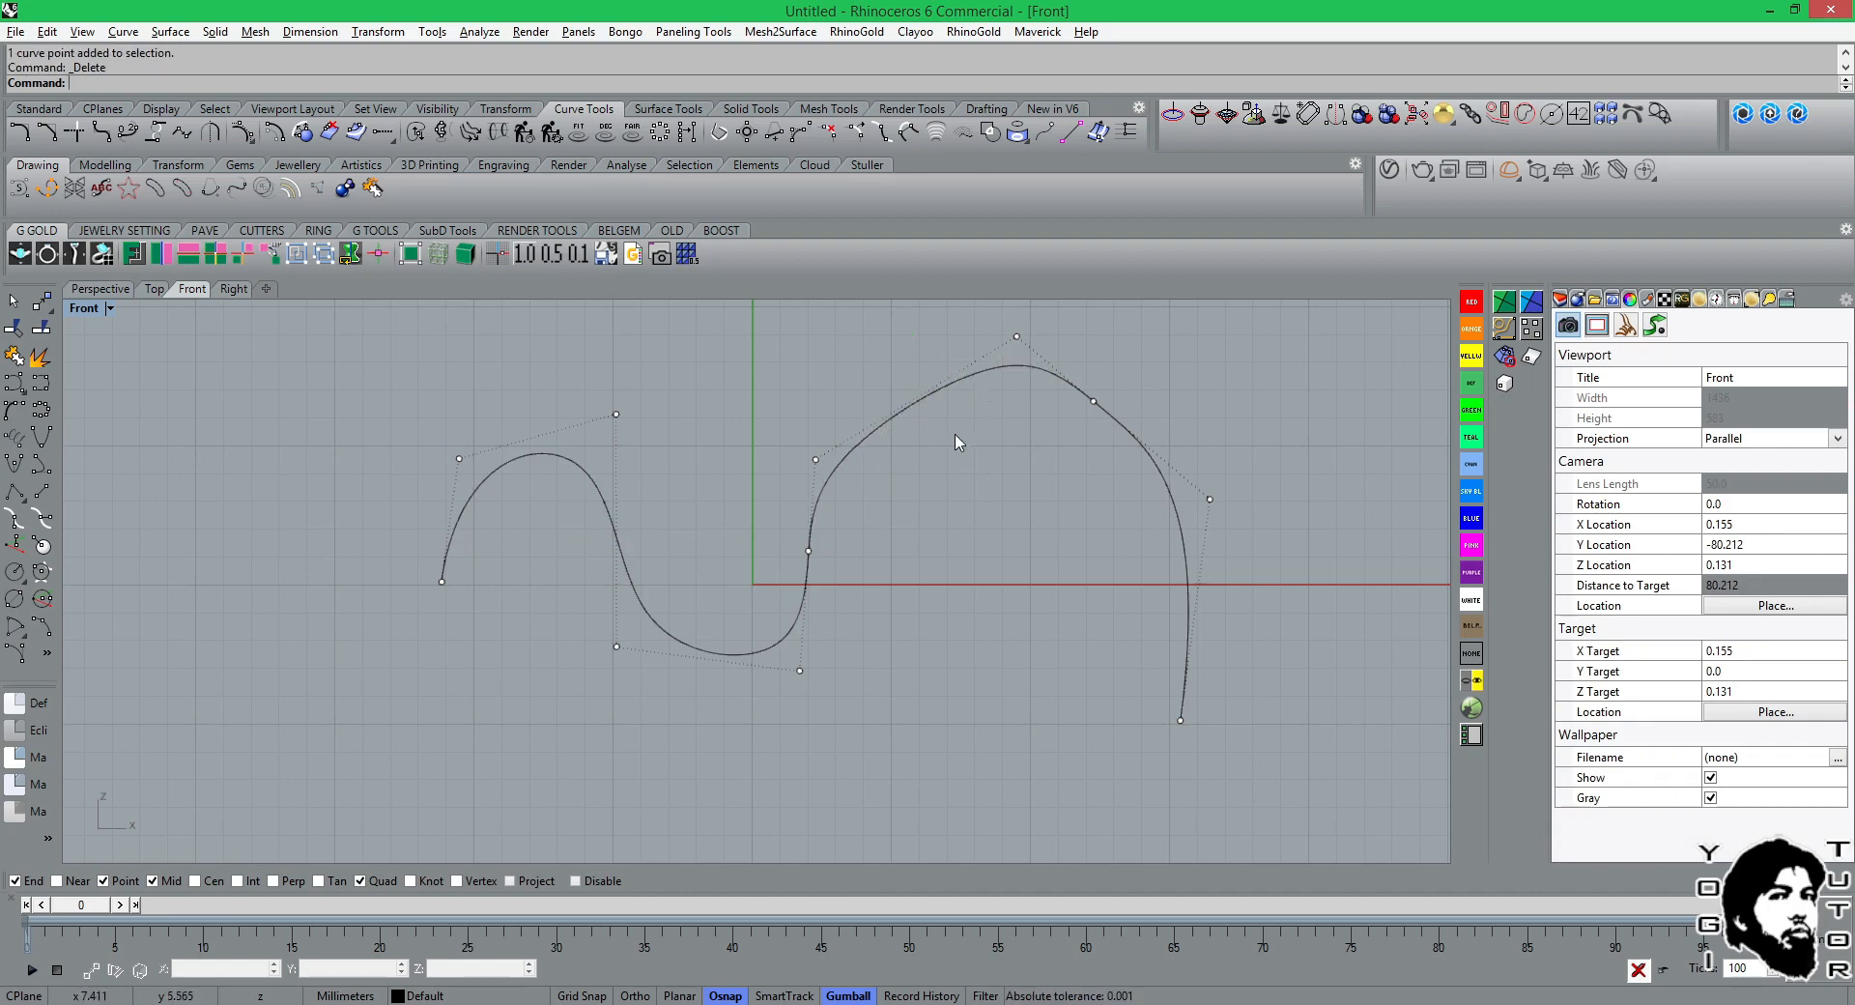
{"action": "left_click", "coordinate": [819, 461]}
{"action": "key", "text": "Delete"}
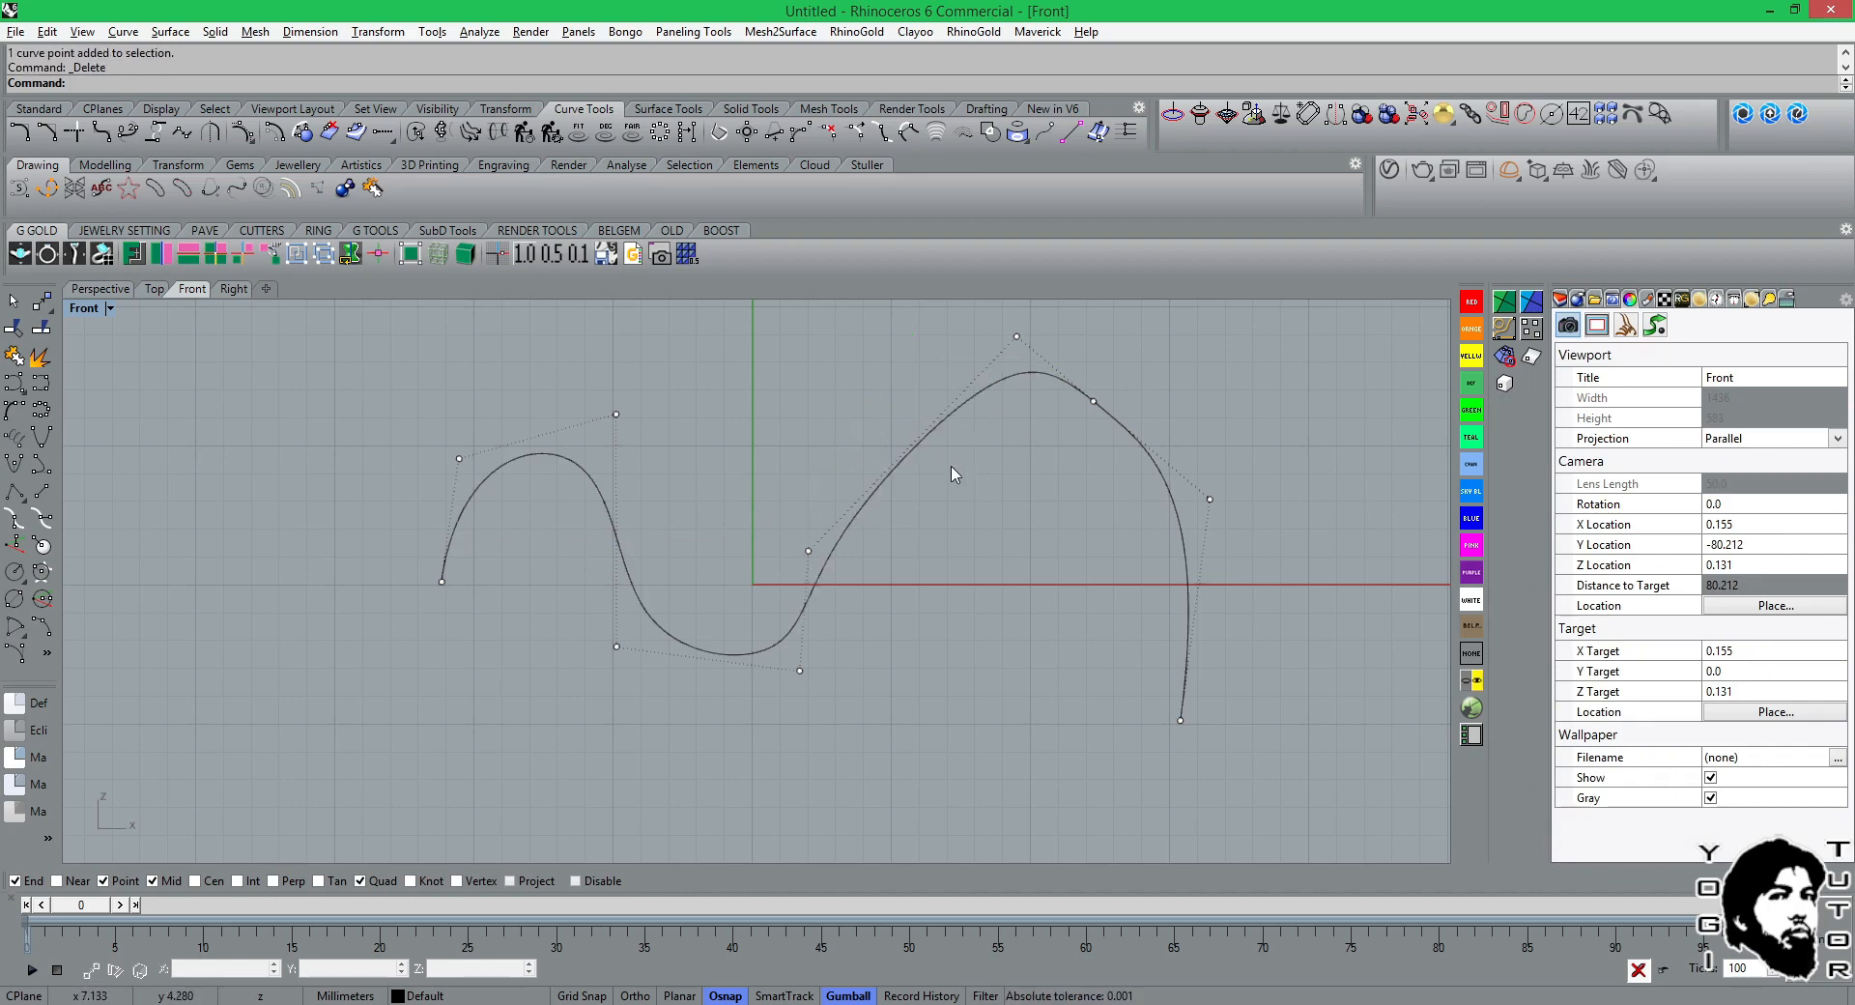
Smooth the large arch by raising the rise point, shifting the peak point slightly back and lowering the point on the descending side.
{"action": "left_click_drag", "start_coordinate": [808, 551], "coordinate": [806, 476]}
{"action": "left_click_drag", "start_coordinate": [1016, 337], "coordinate": [990, 346]}
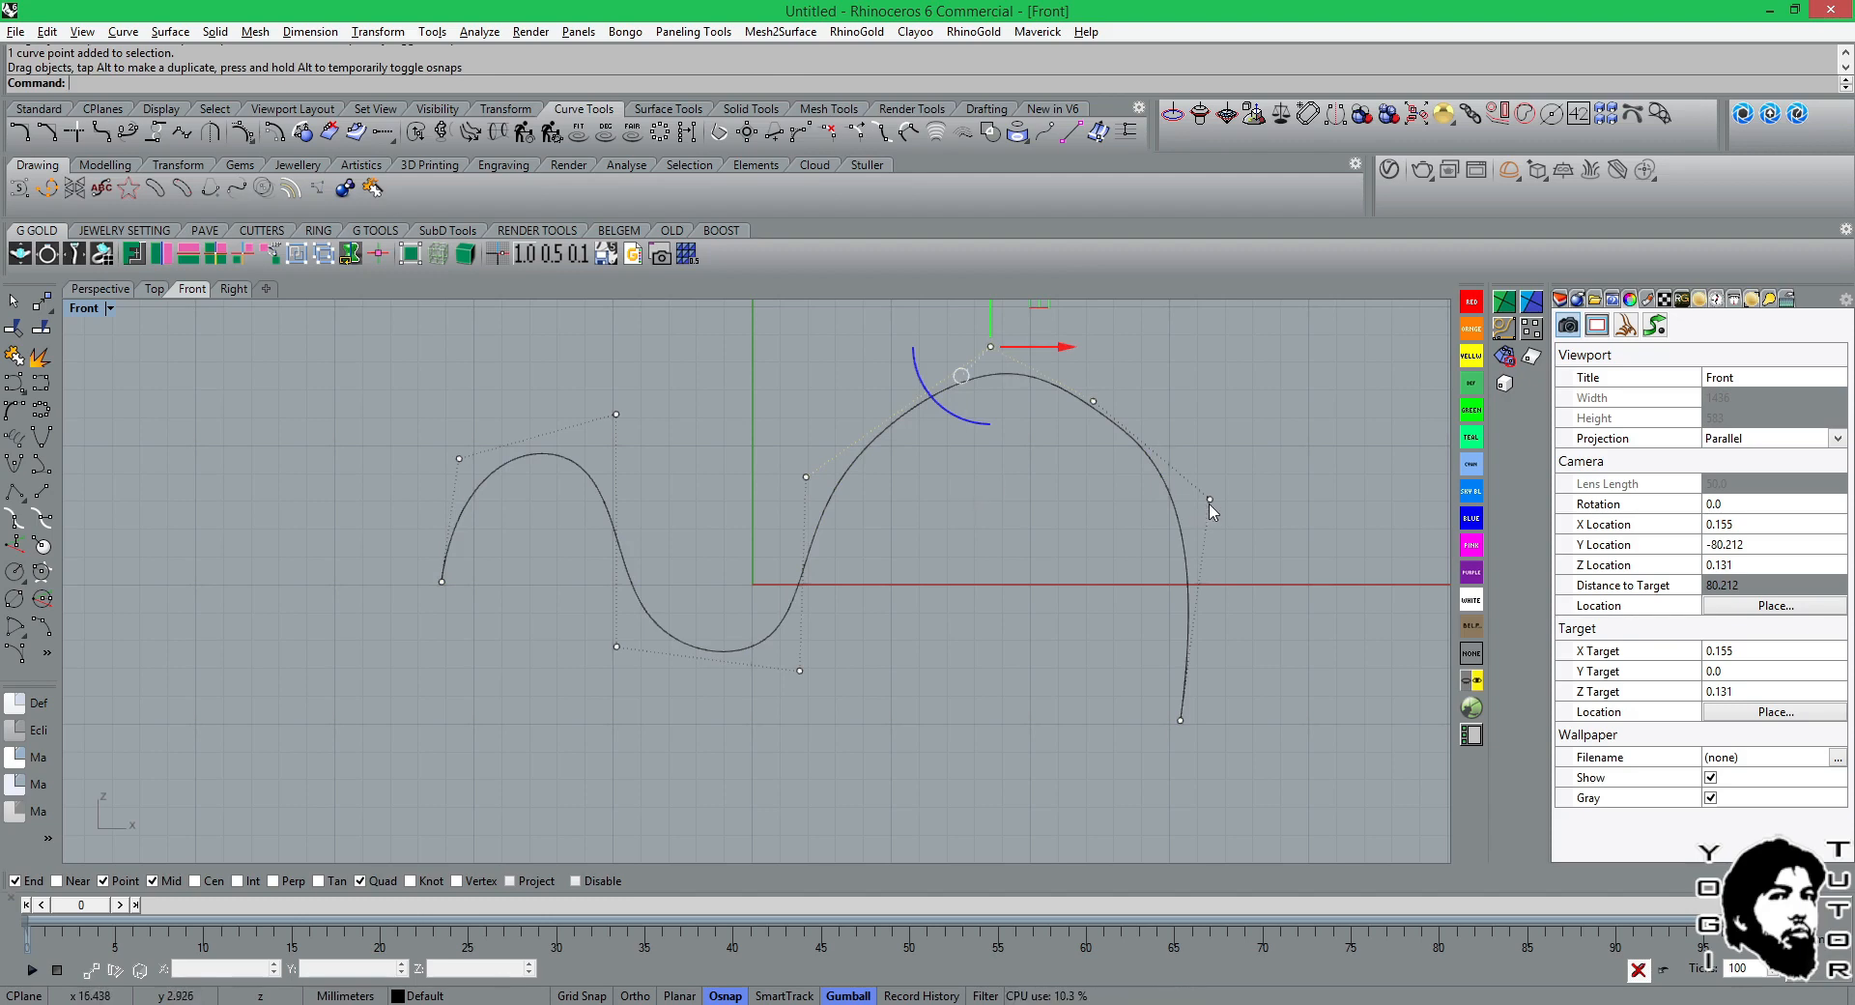
{"action": "left_click_drag", "start_coordinate": [1210, 499], "coordinate": [1214, 615]}
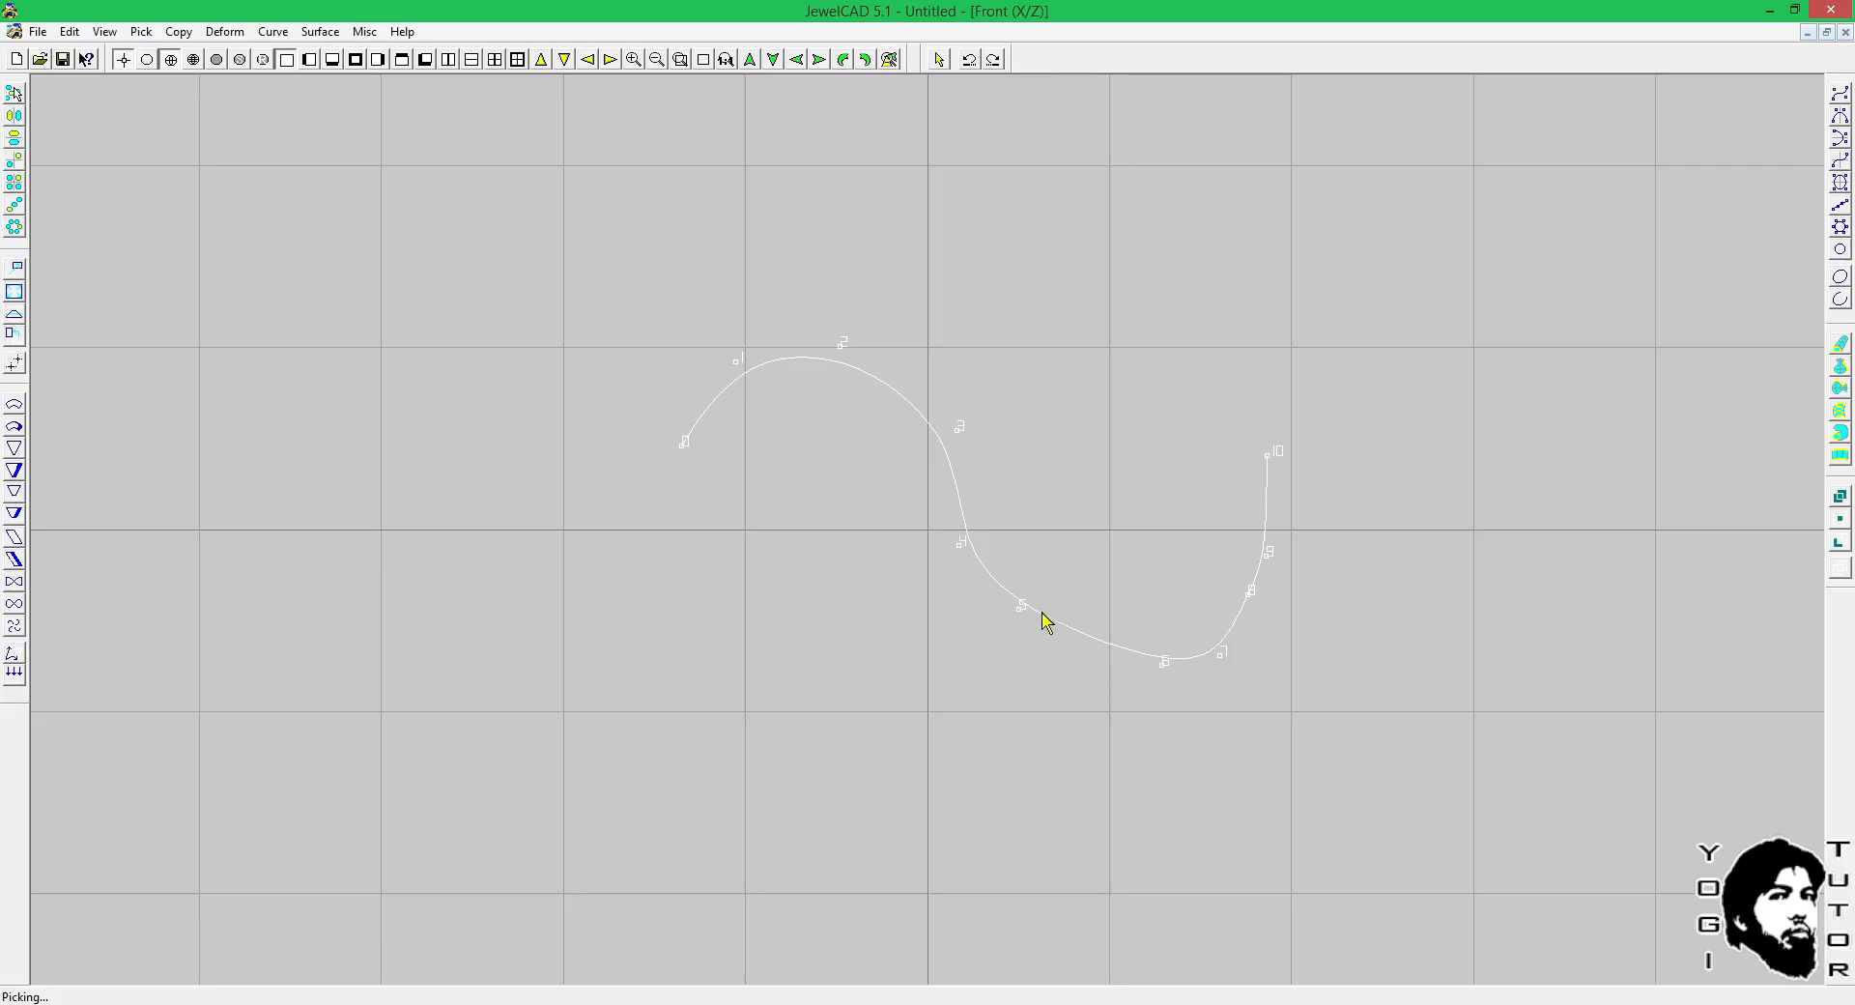
Switch to JewelCAD, delete the S-curve and draw a new five-point curve that arches up and dips down.
{"action": "key", "text": "Delete"}
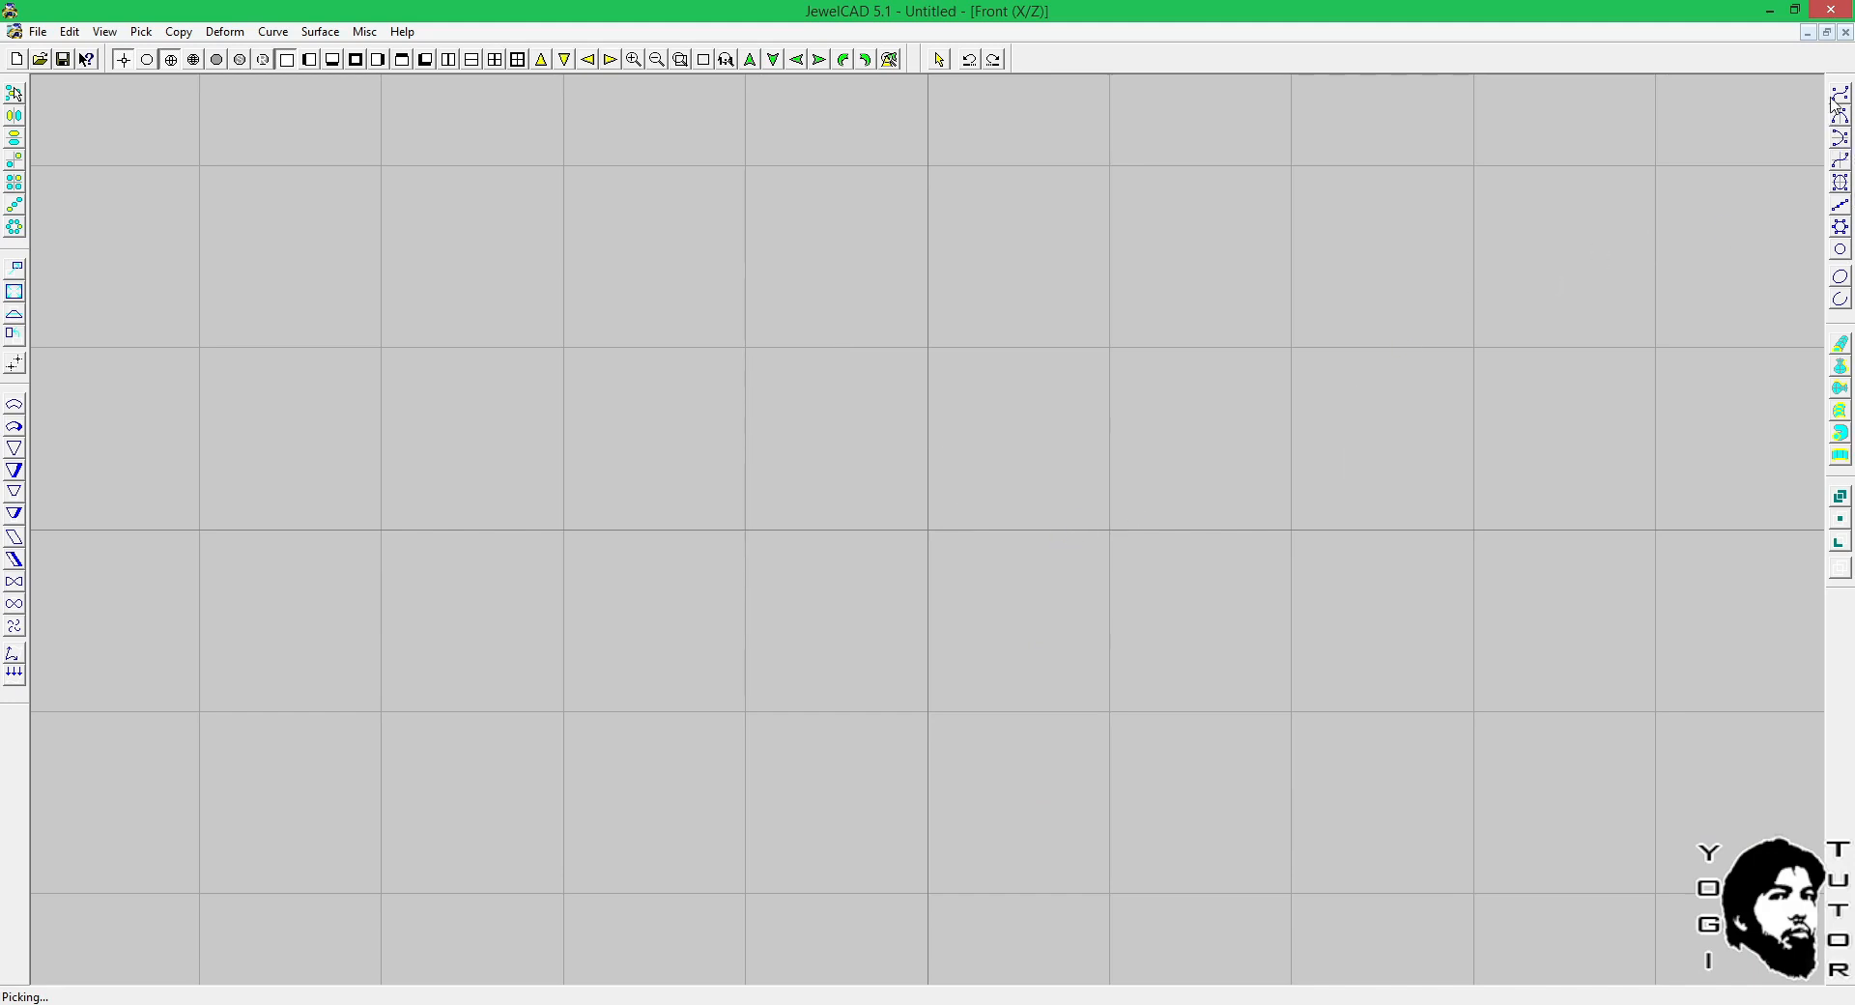
{"action": "left_click", "coordinate": [1840, 93]}
{"action": "left_click", "coordinate": [642, 401]}
{"action": "left_click", "coordinate": [790, 312]}
{"action": "left_click", "coordinate": [876, 337]}
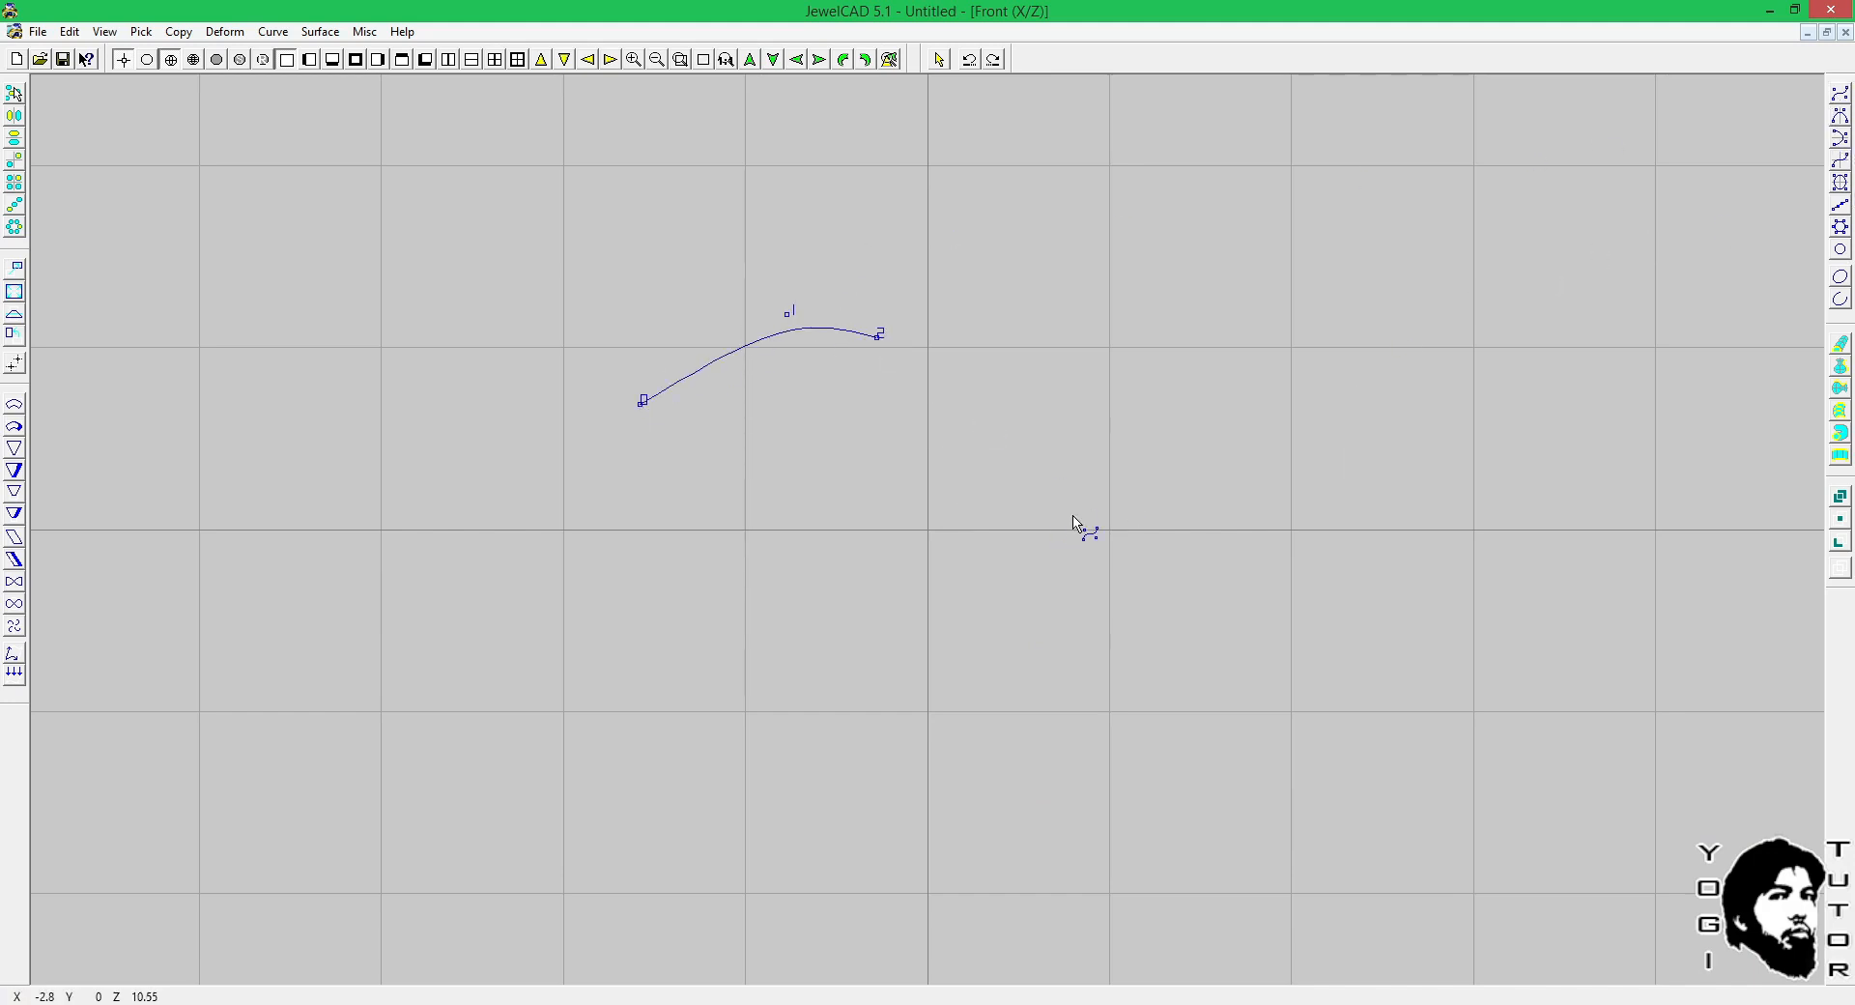
{"action": "left_click", "coordinate": [1073, 514]}
{"action": "left_click", "coordinate": [1349, 470]}
Move control point 2 of the new curve downward to form a gentle S-shape.
{"action": "left_click_drag", "start_coordinate": [865, 335], "coordinate": [889, 413]}
{"action": "key", "text": "ctrl+z"}
{"action": "left_click_drag", "start_coordinate": [874, 338], "coordinate": [888, 410]}
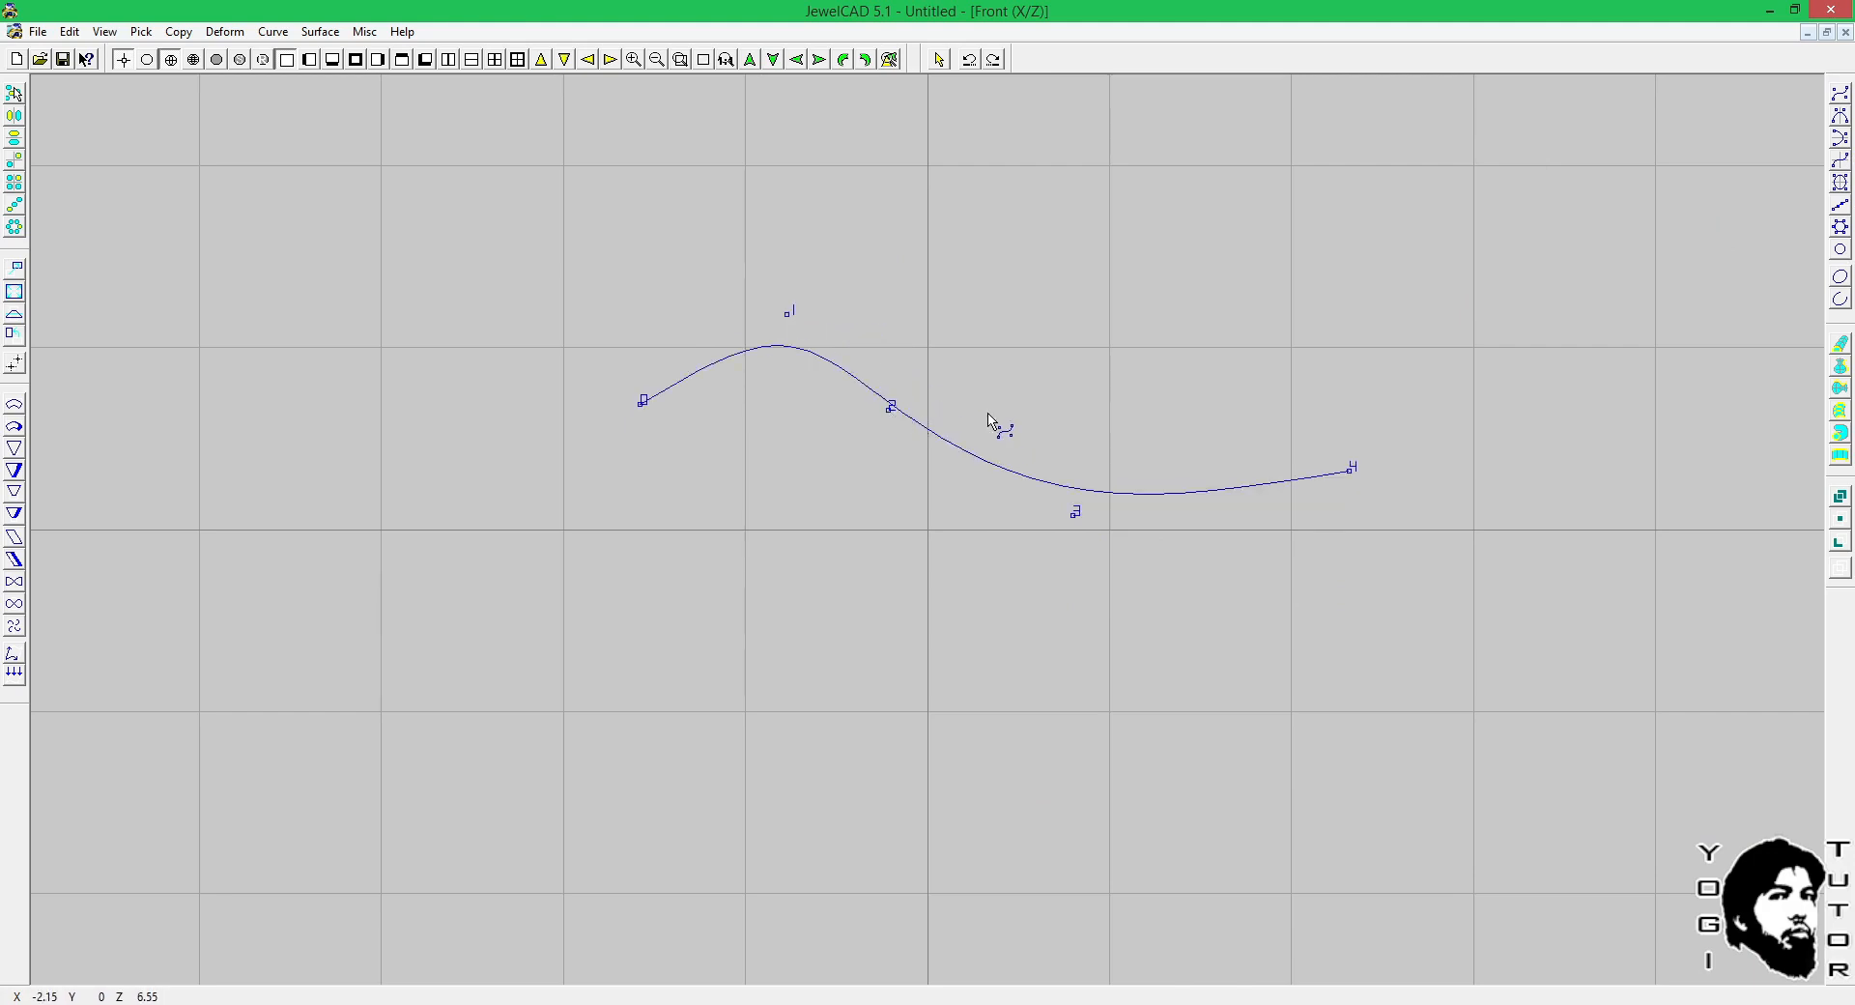
Increase the new curve's control points to nine while keeping its shape.
{"action": "key", "text": "space"}
{"action": "key", "text": "d"}
{"action": "left_click", "coordinate": [971, 553]}
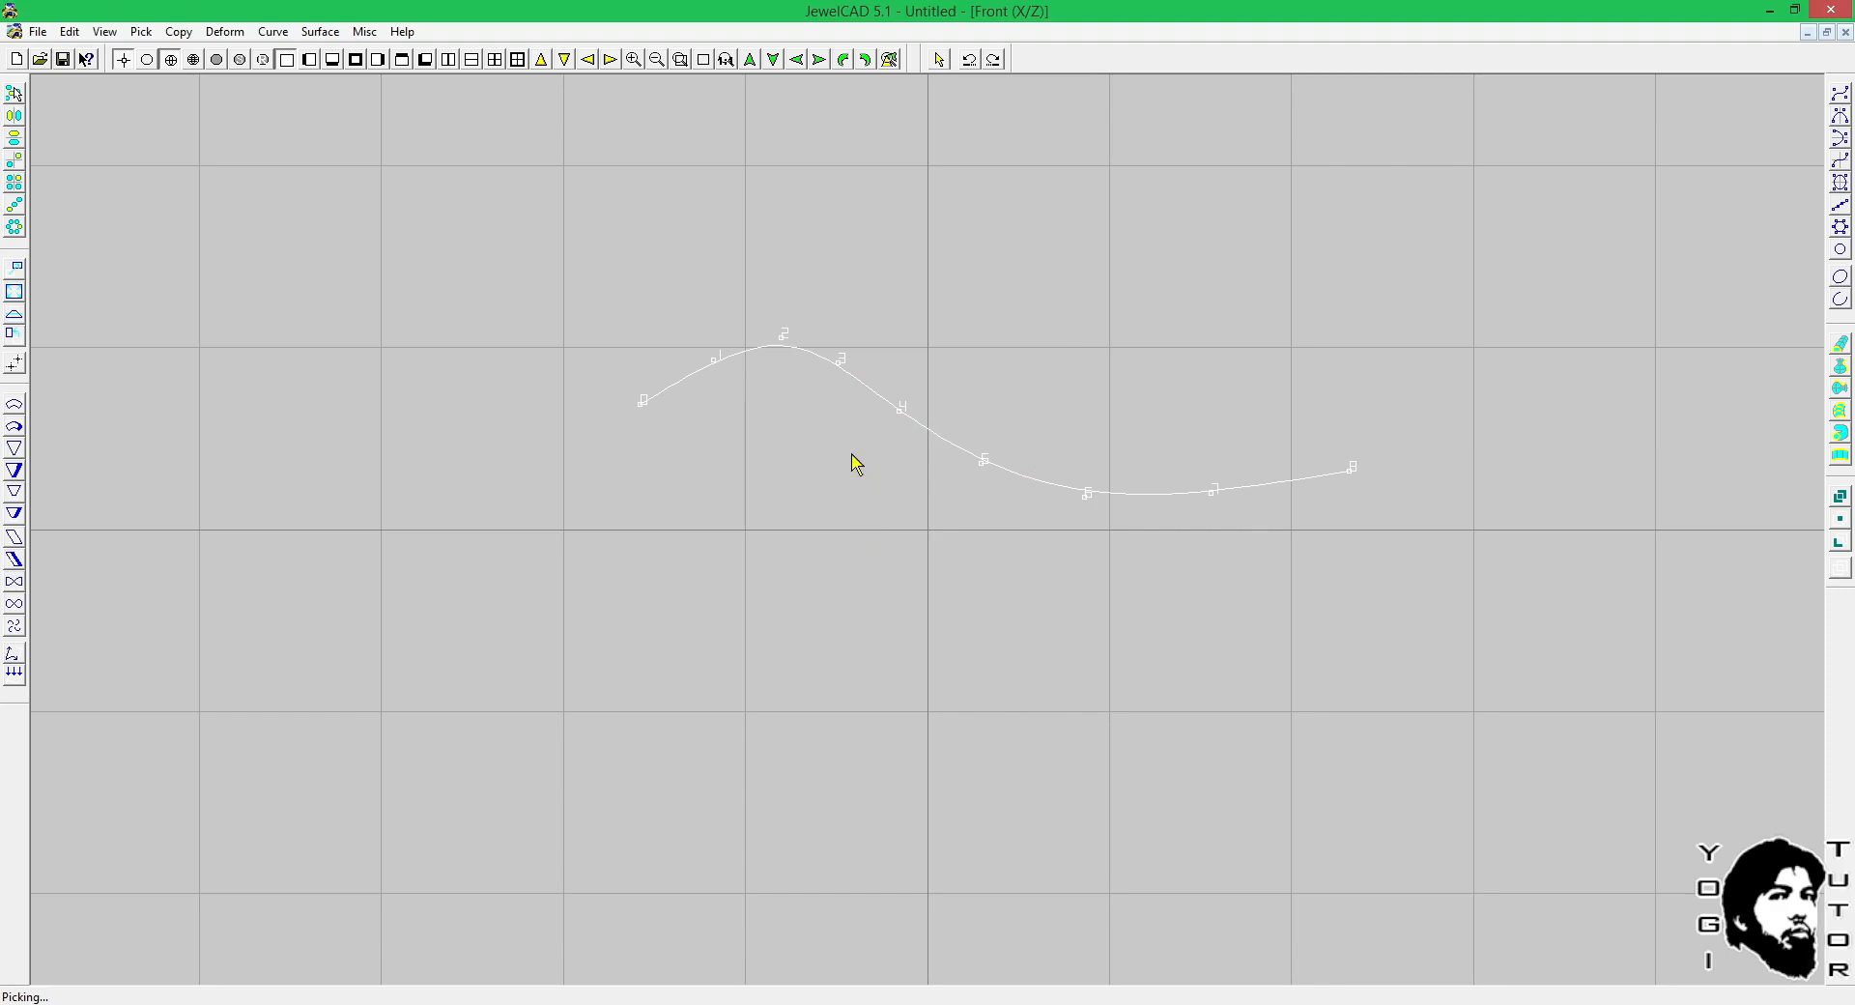
Switch to Rhinoceros and round the large arch by moving the descending-side point outward and the peak point slightly inward.
{"action": "mouse_move", "coordinate": [762, 1003]}
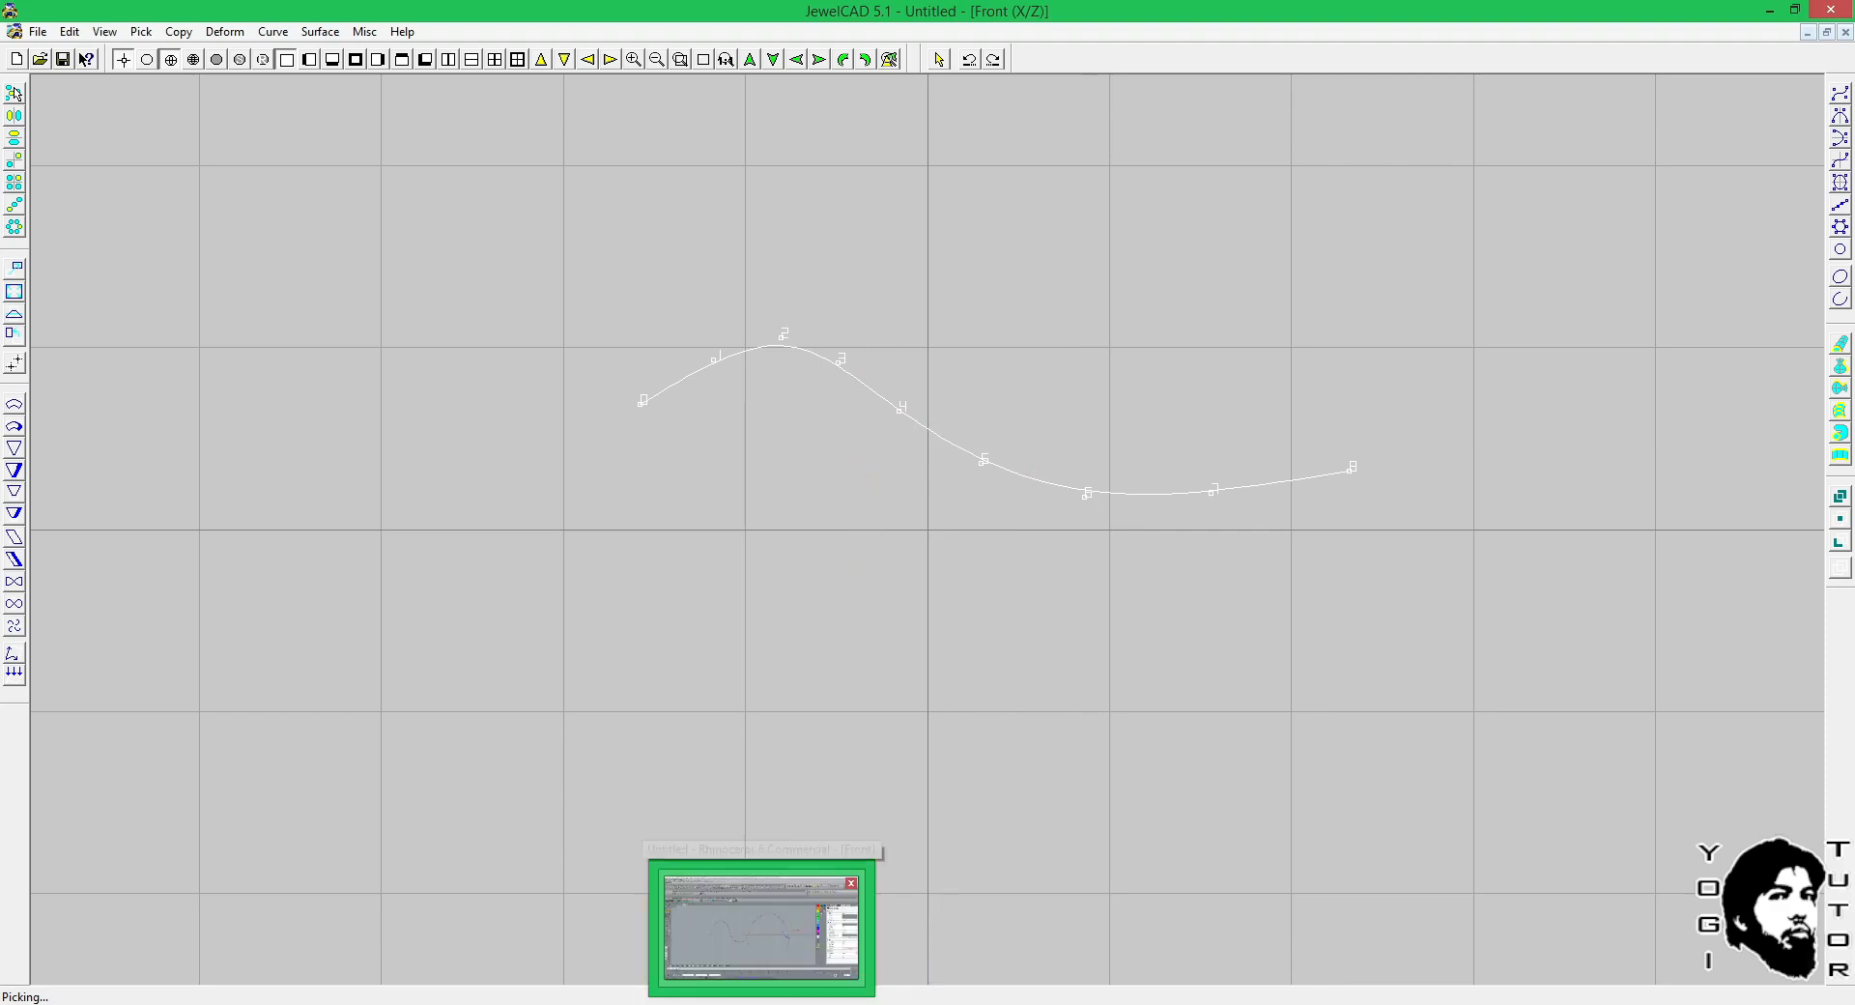
{"action": "left_click", "coordinate": [784, 932]}
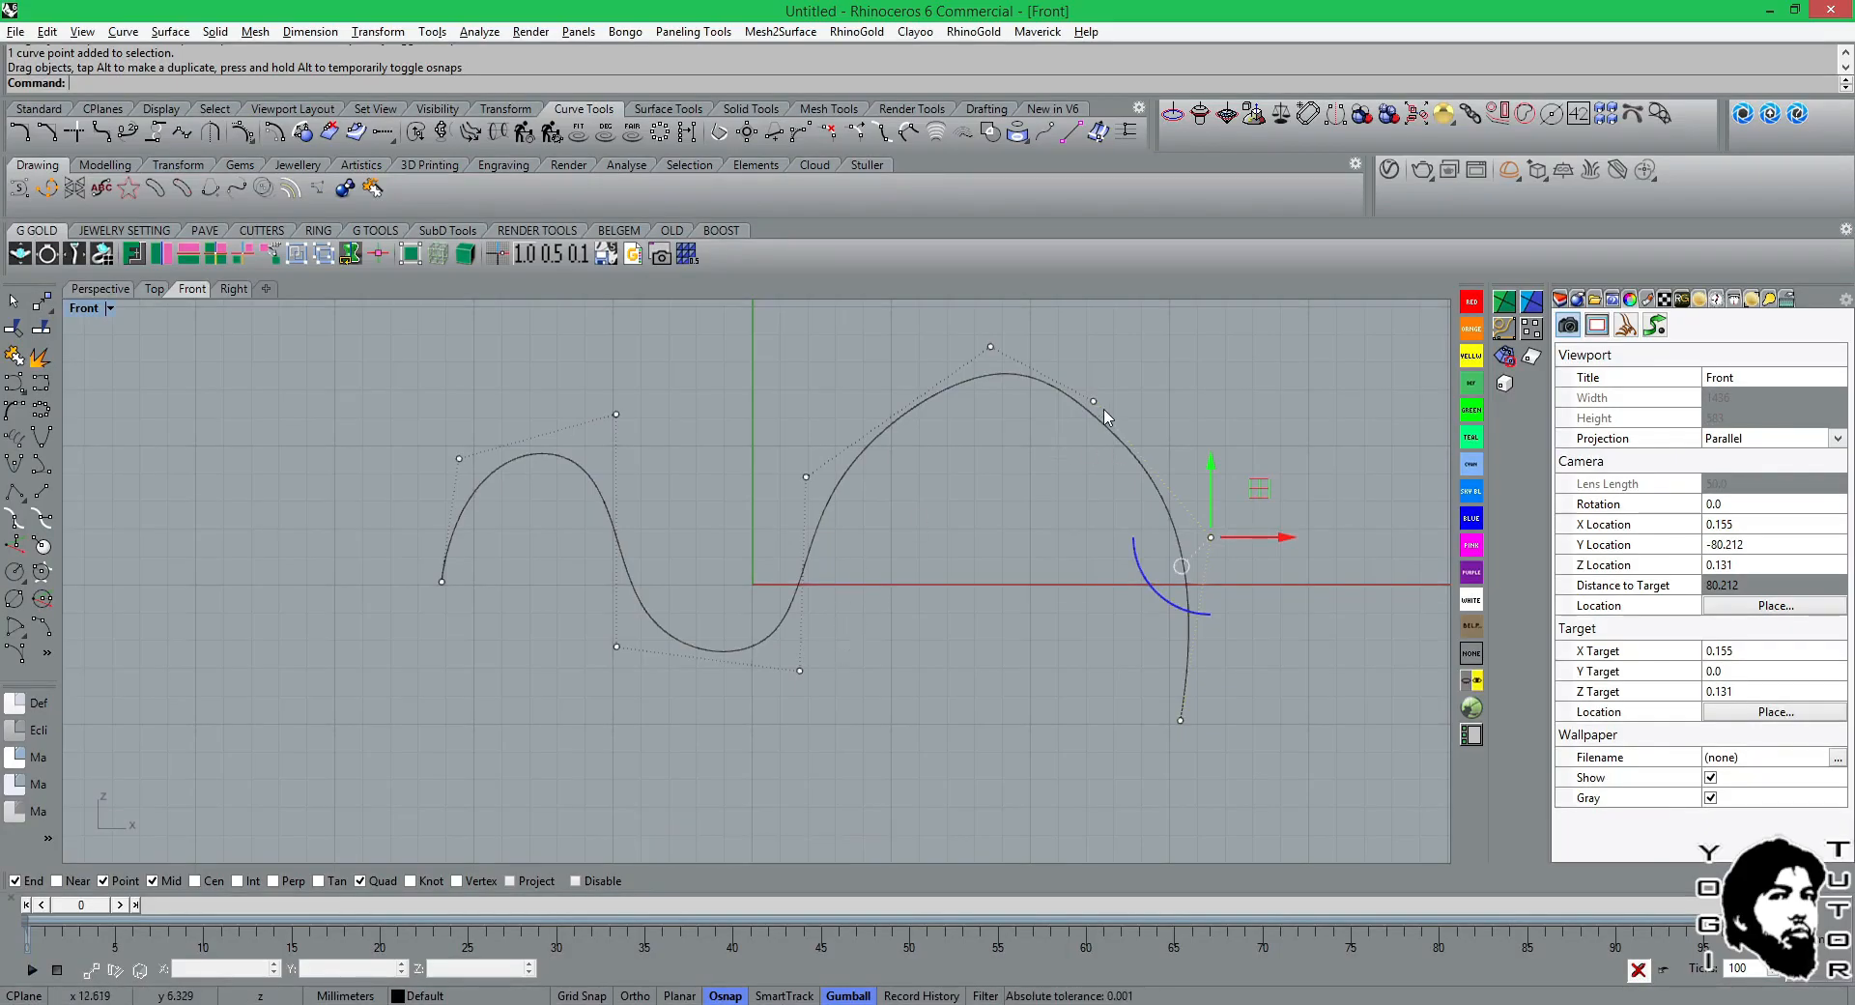
{"action": "left_click_drag", "start_coordinate": [1093, 401], "coordinate": [1131, 419]}
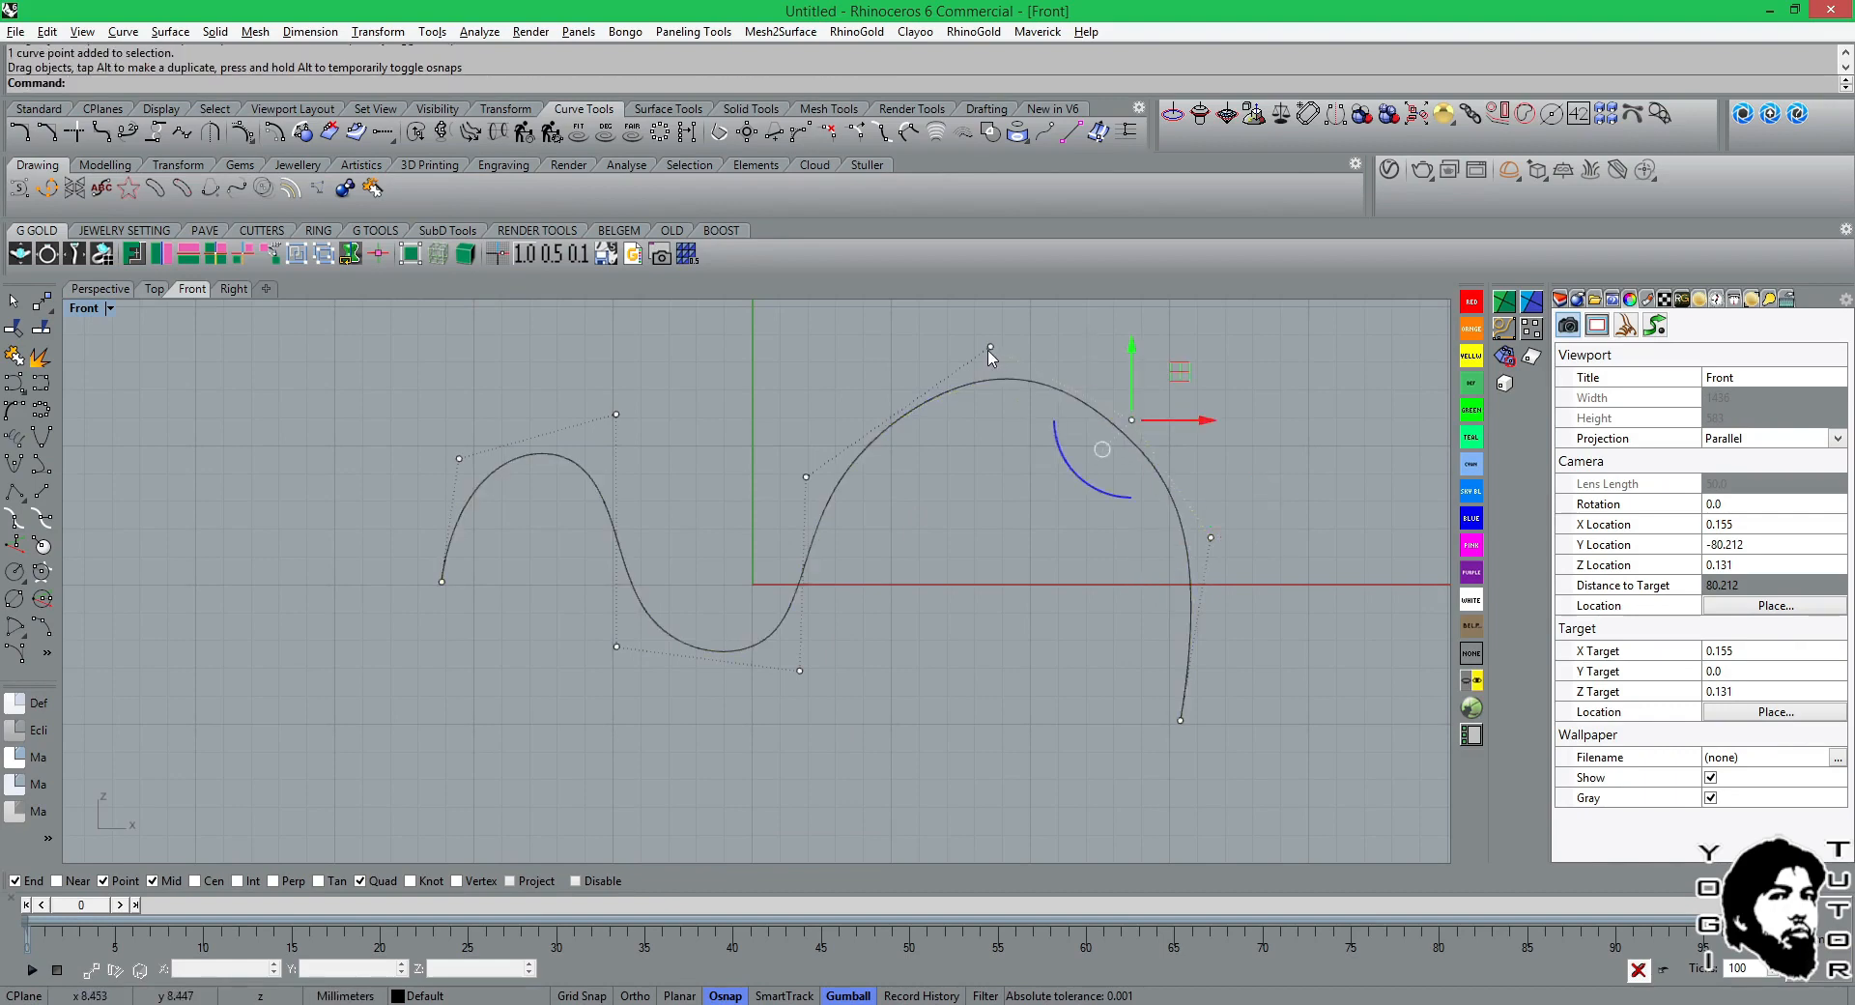
{"action": "left_click_drag", "start_coordinate": [990, 346], "coordinate": [970, 350]}
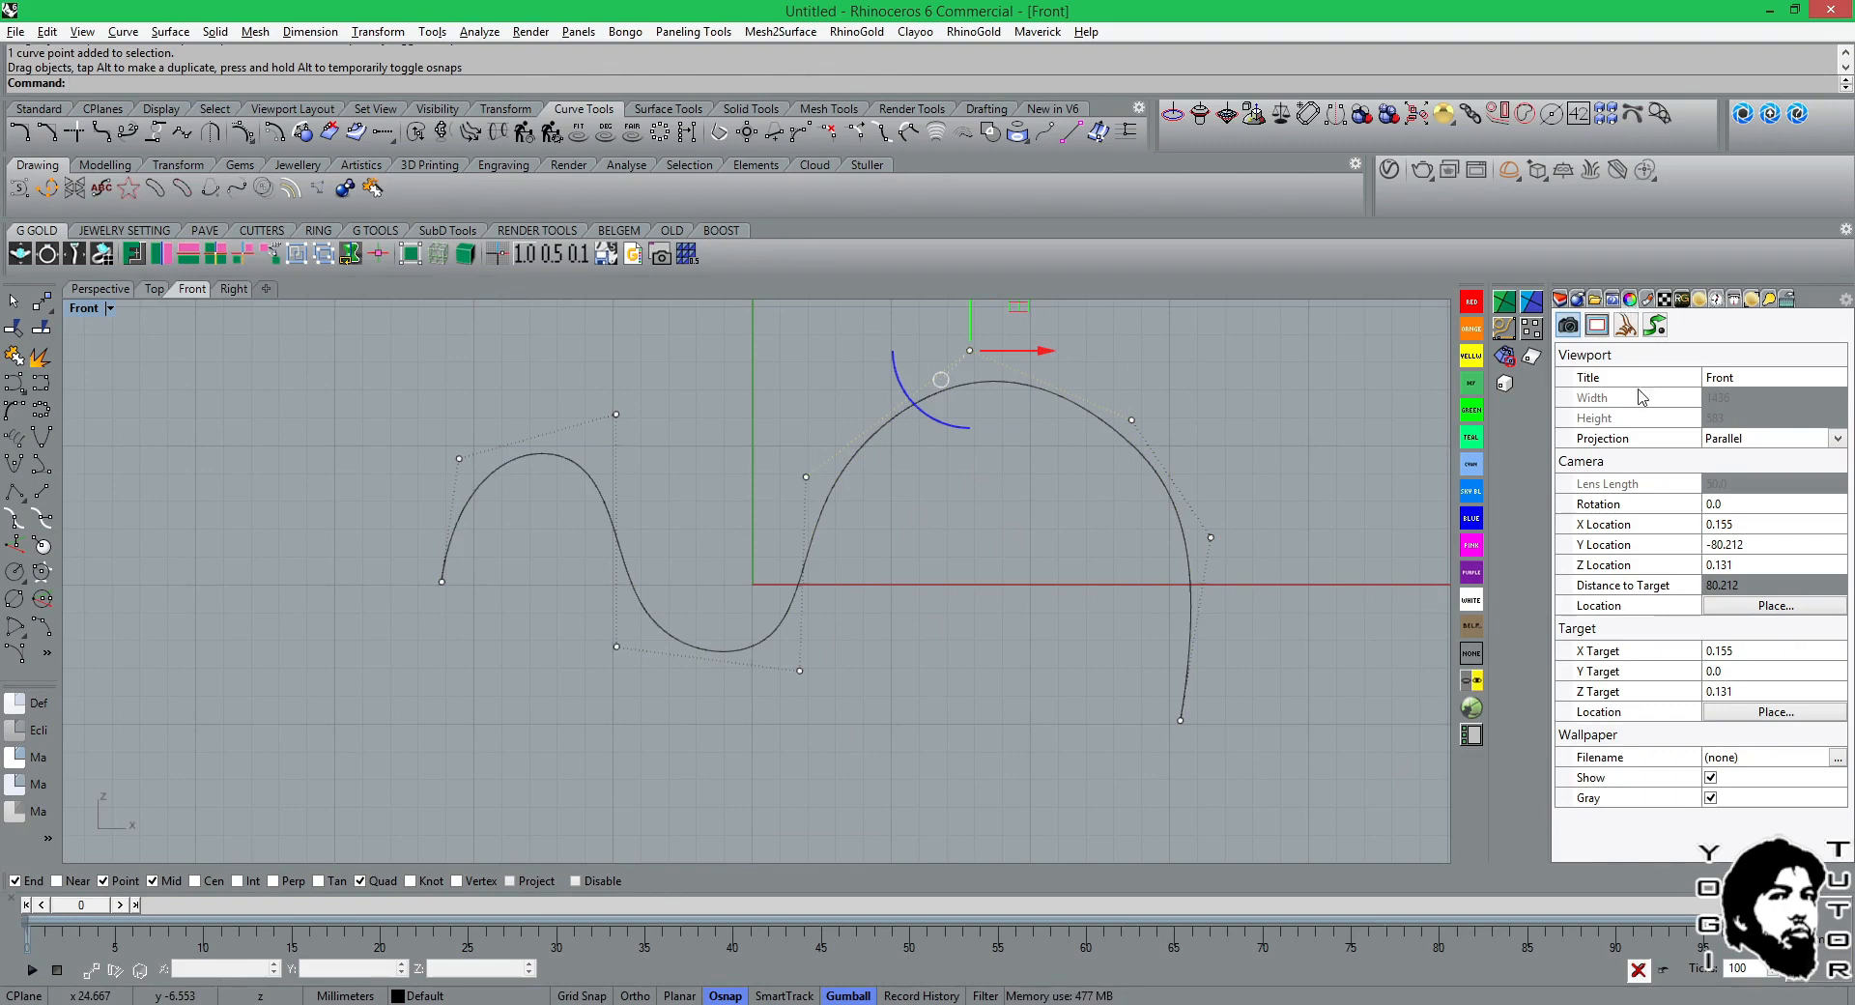
Select the wavy curve and check the degree and control point count in its object description.
{"action": "left_click", "coordinate": [1147, 466]}
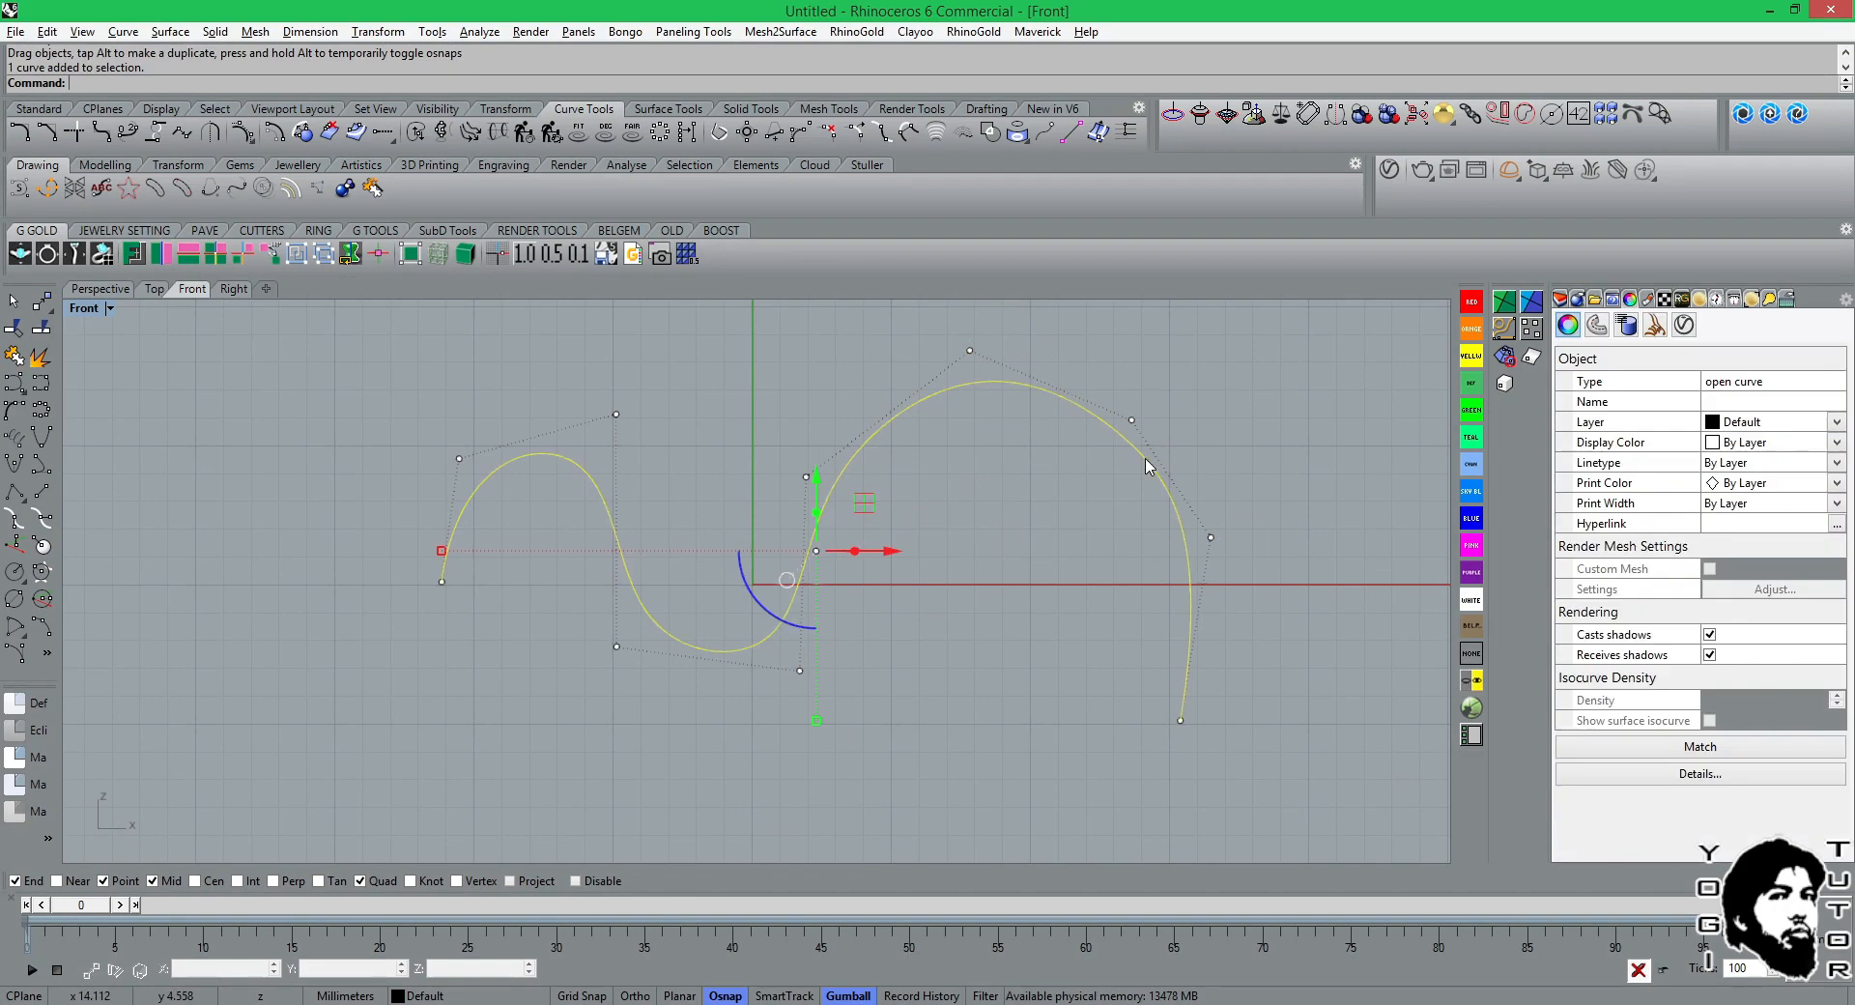
{"action": "left_click", "coordinate": [1690, 775]}
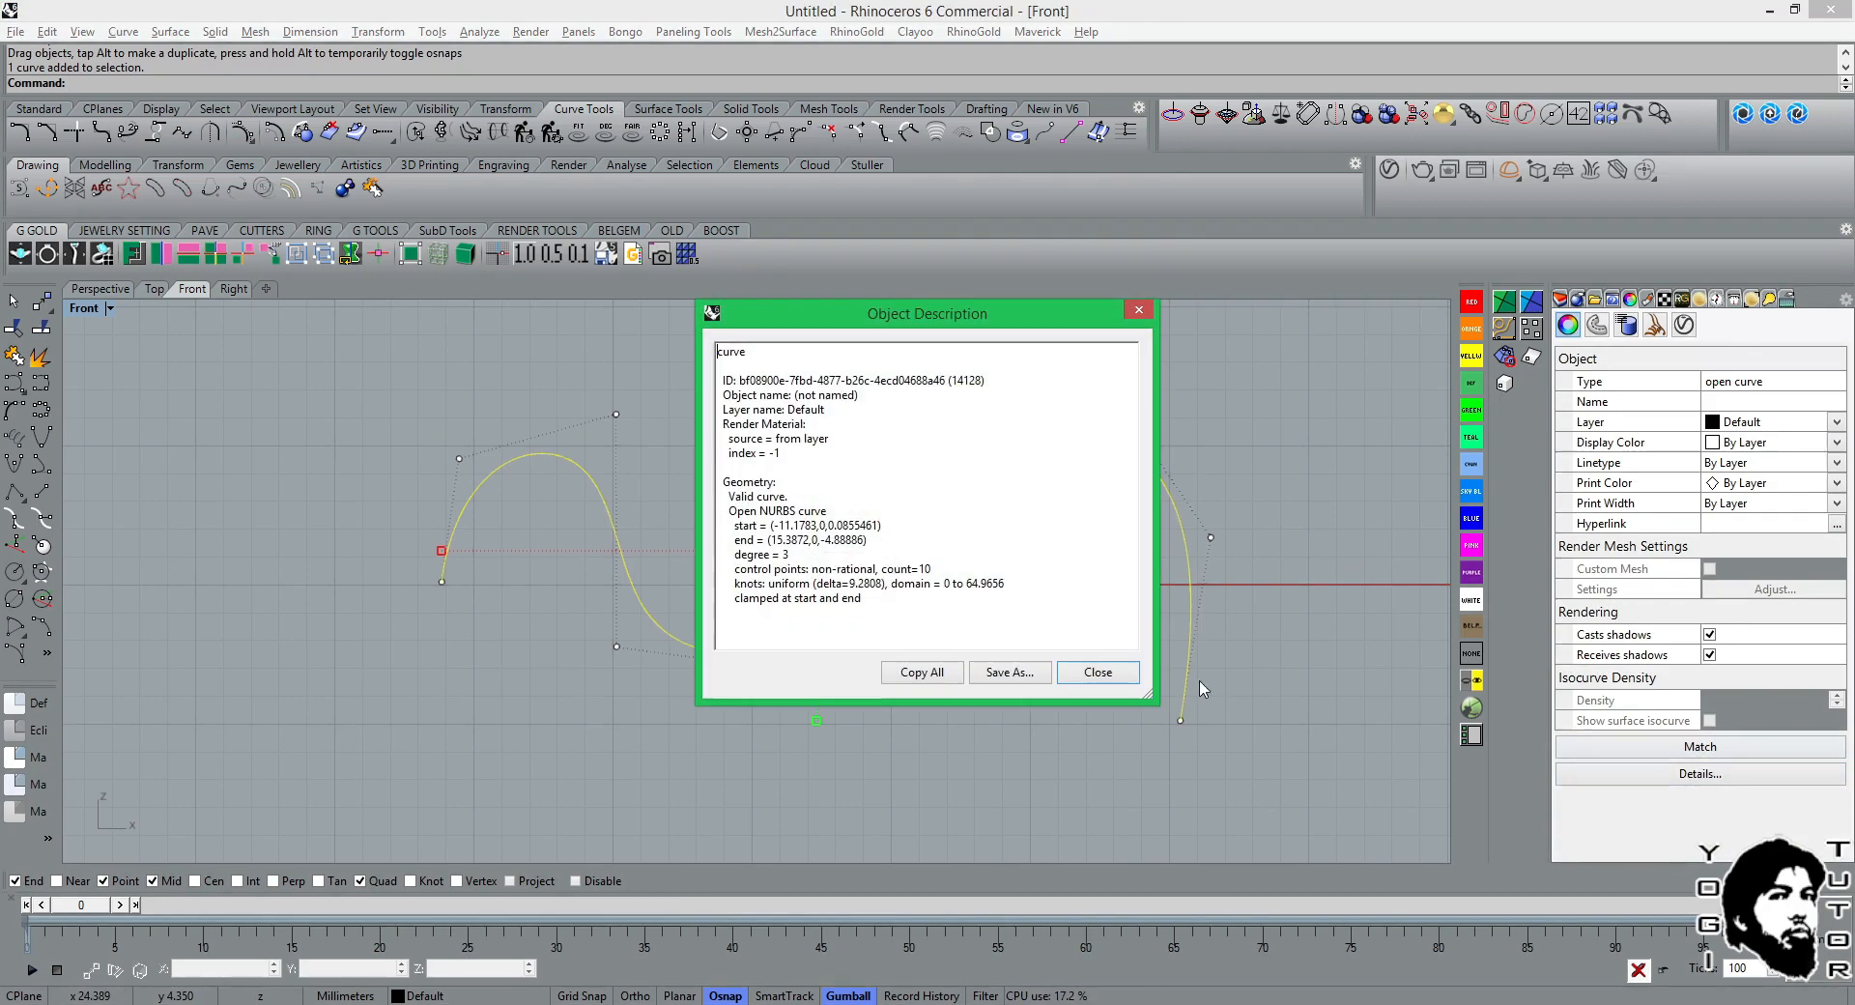
{"action": "left_click", "coordinate": [1091, 674]}
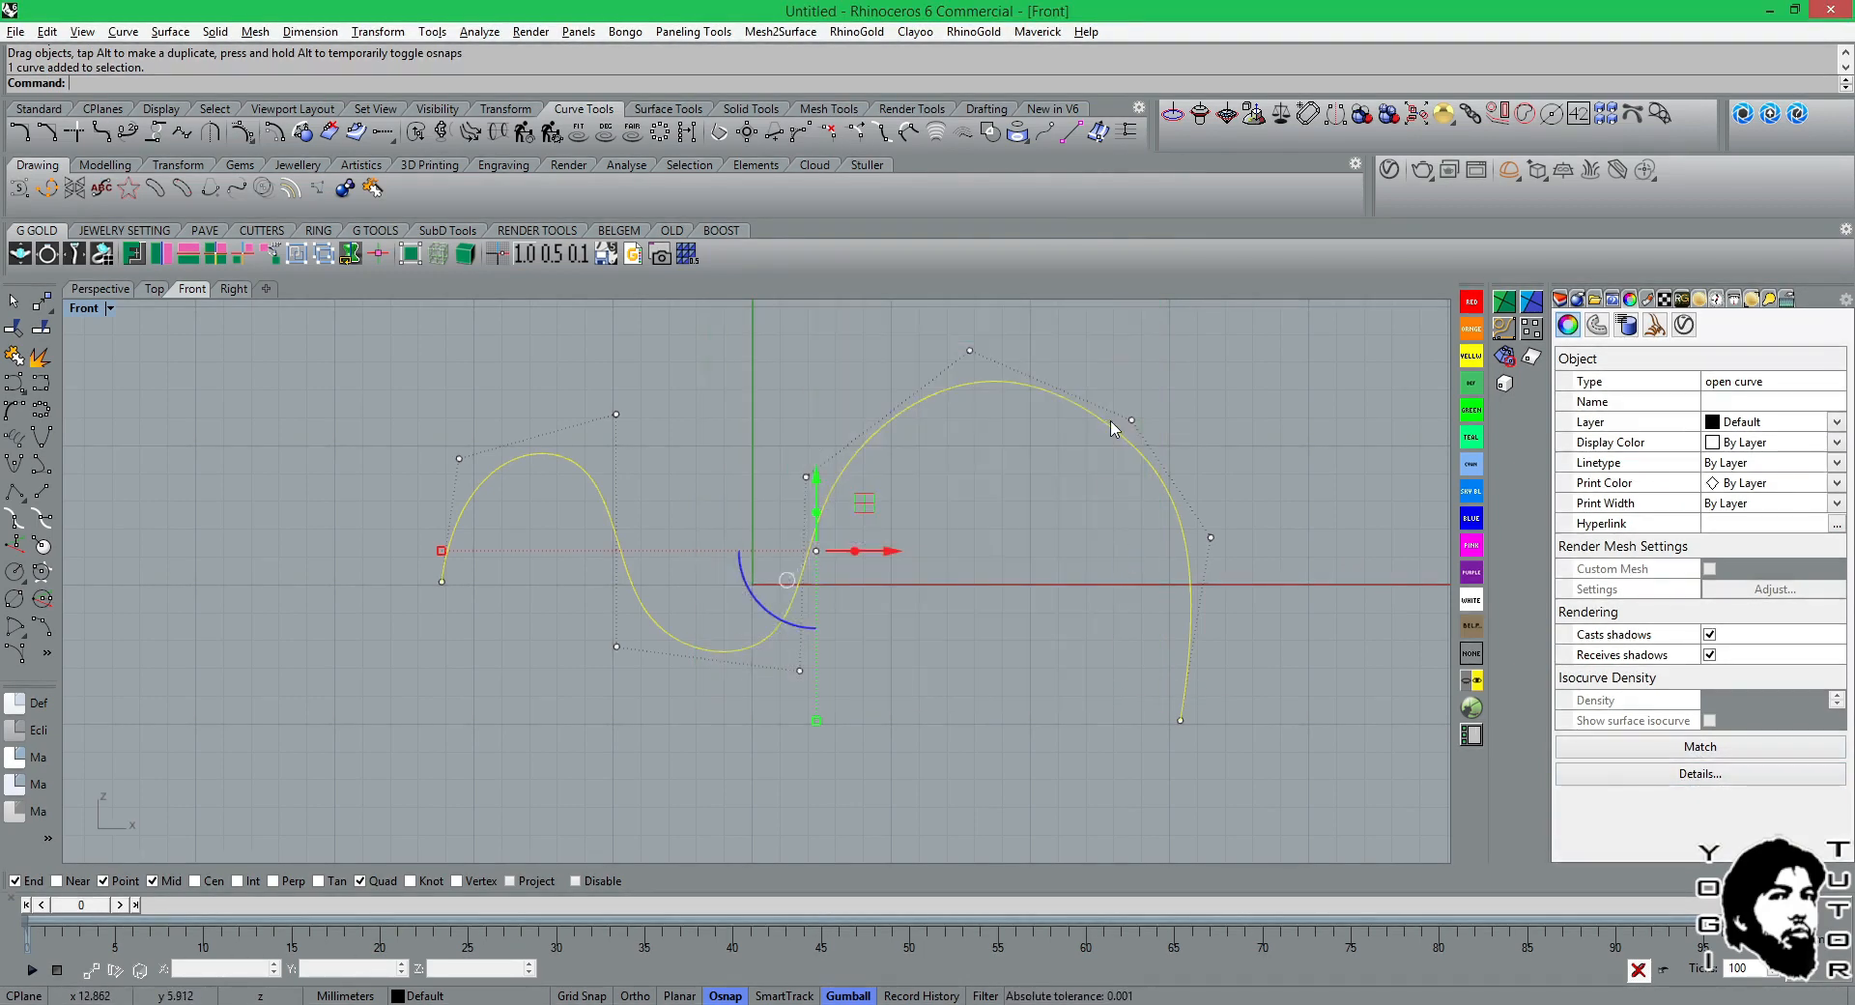
Rebuild the wavy curve with 20 points at degree 3, previewing it first, and check the rebuilt curve's object details.
{"action": "left_click", "coordinate": [522, 139]}
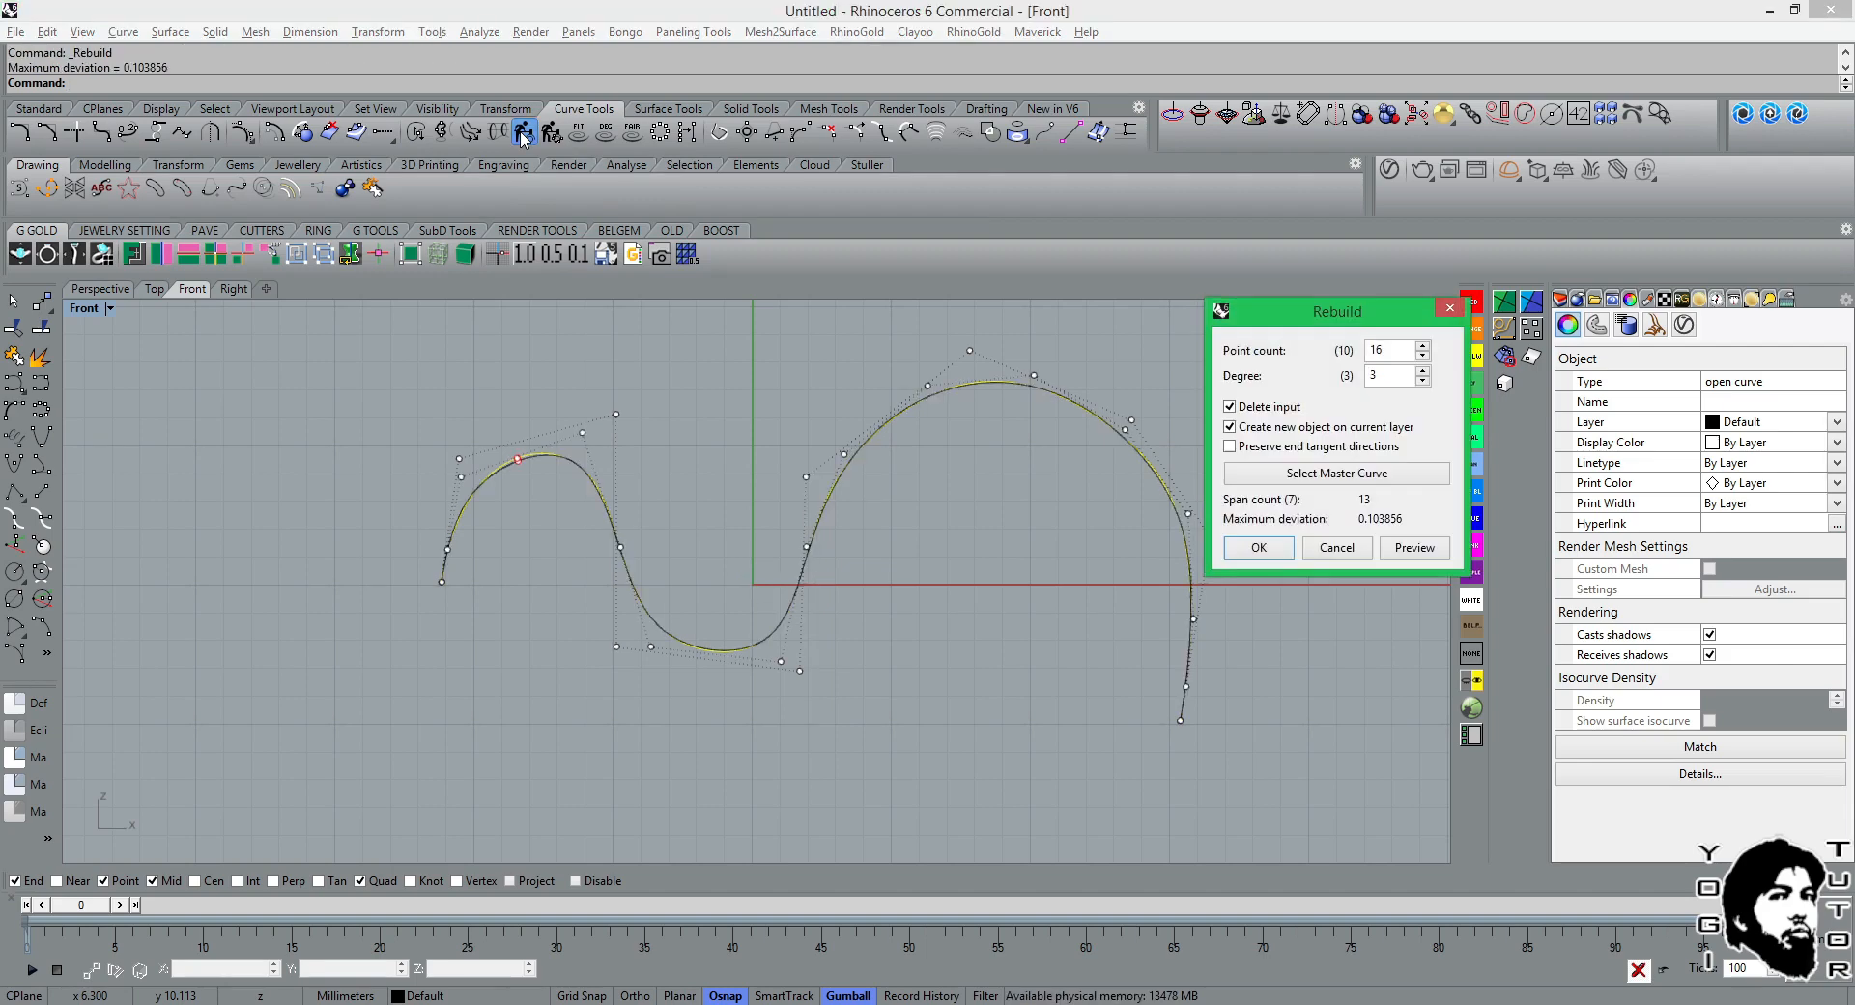
{"action": "double_click", "coordinate": [1404, 356]}
{"action": "type", "text": "20"}
{"action": "left_click", "coordinate": [1413, 548]}
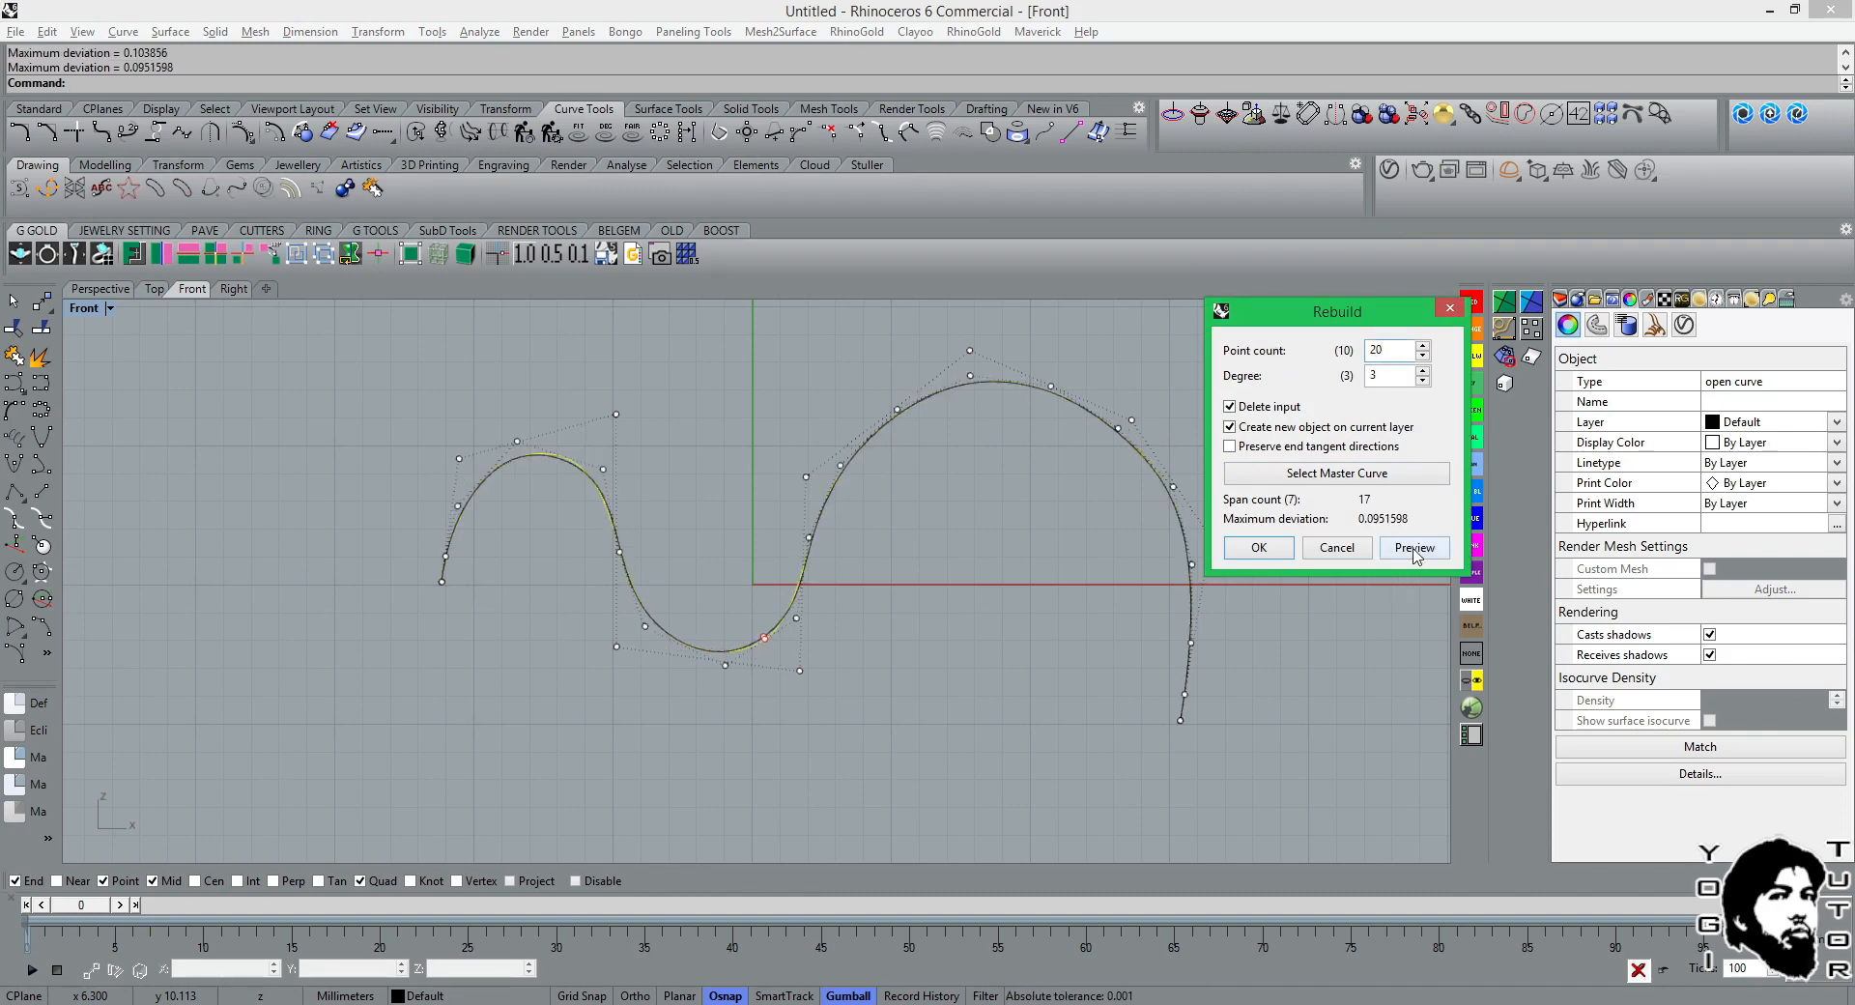
{"action": "left_click", "coordinate": [1414, 548]}
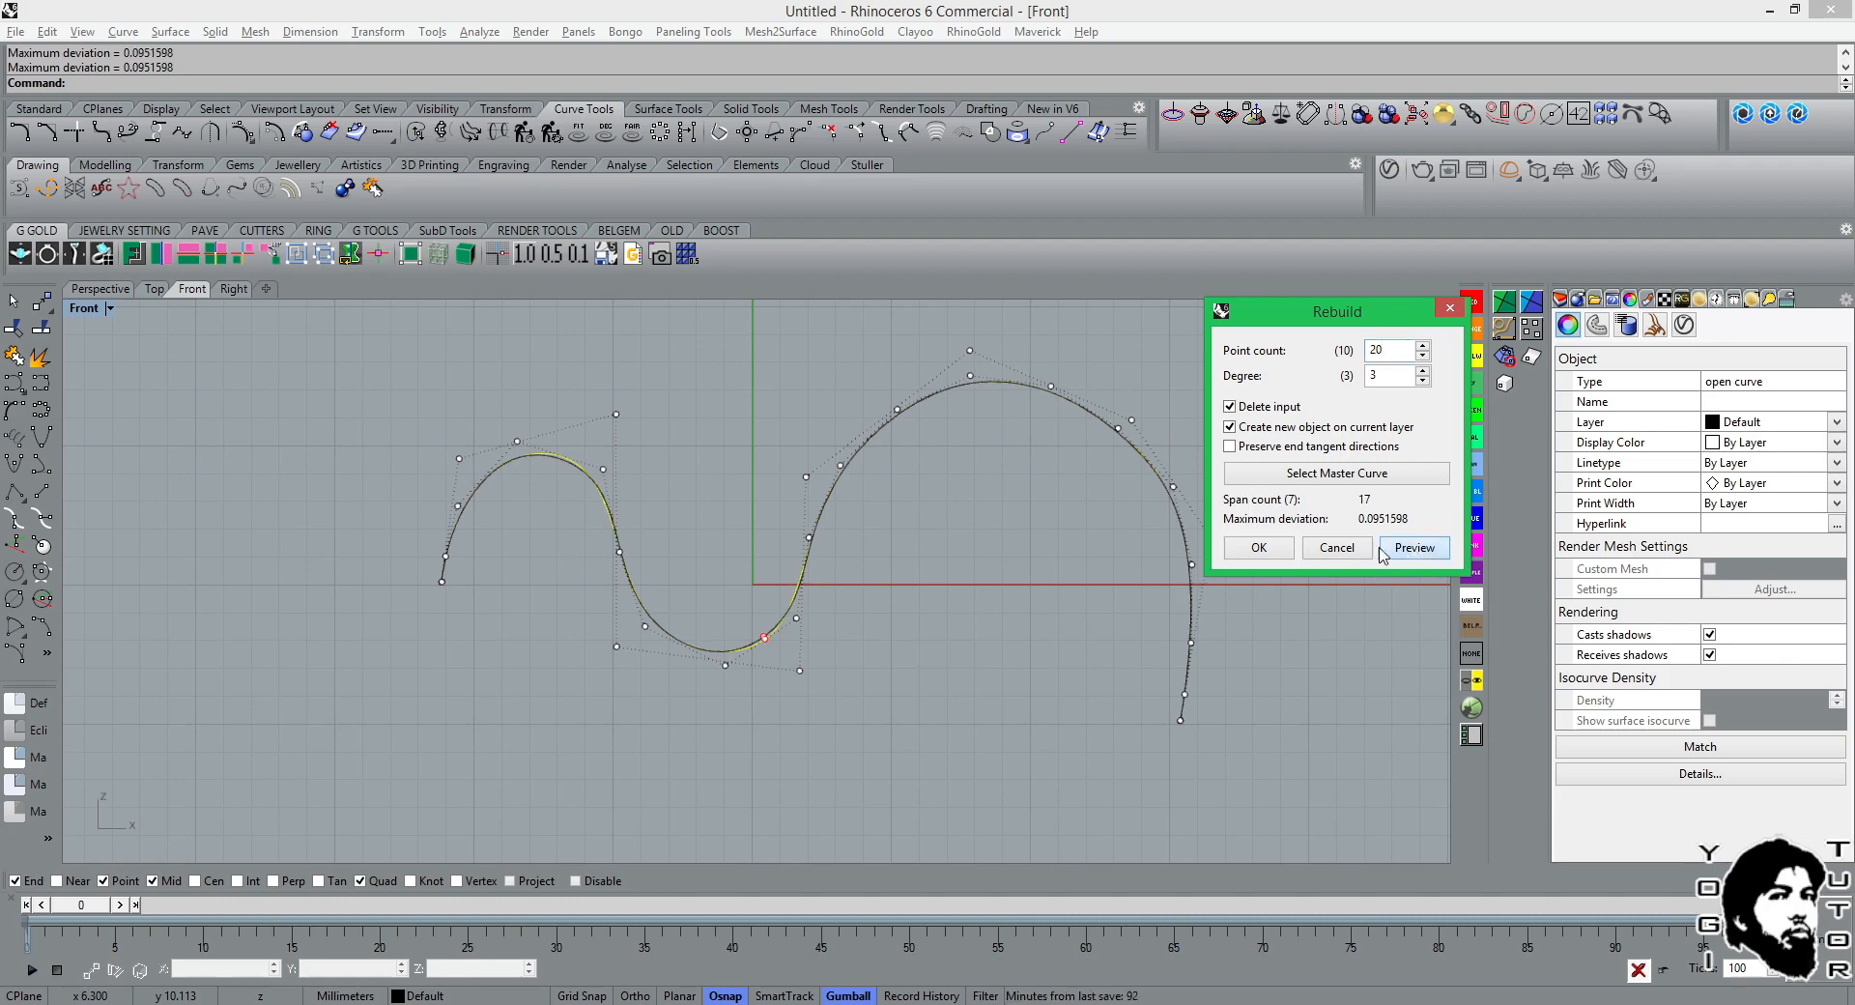
{"action": "left_click", "coordinate": [1258, 547]}
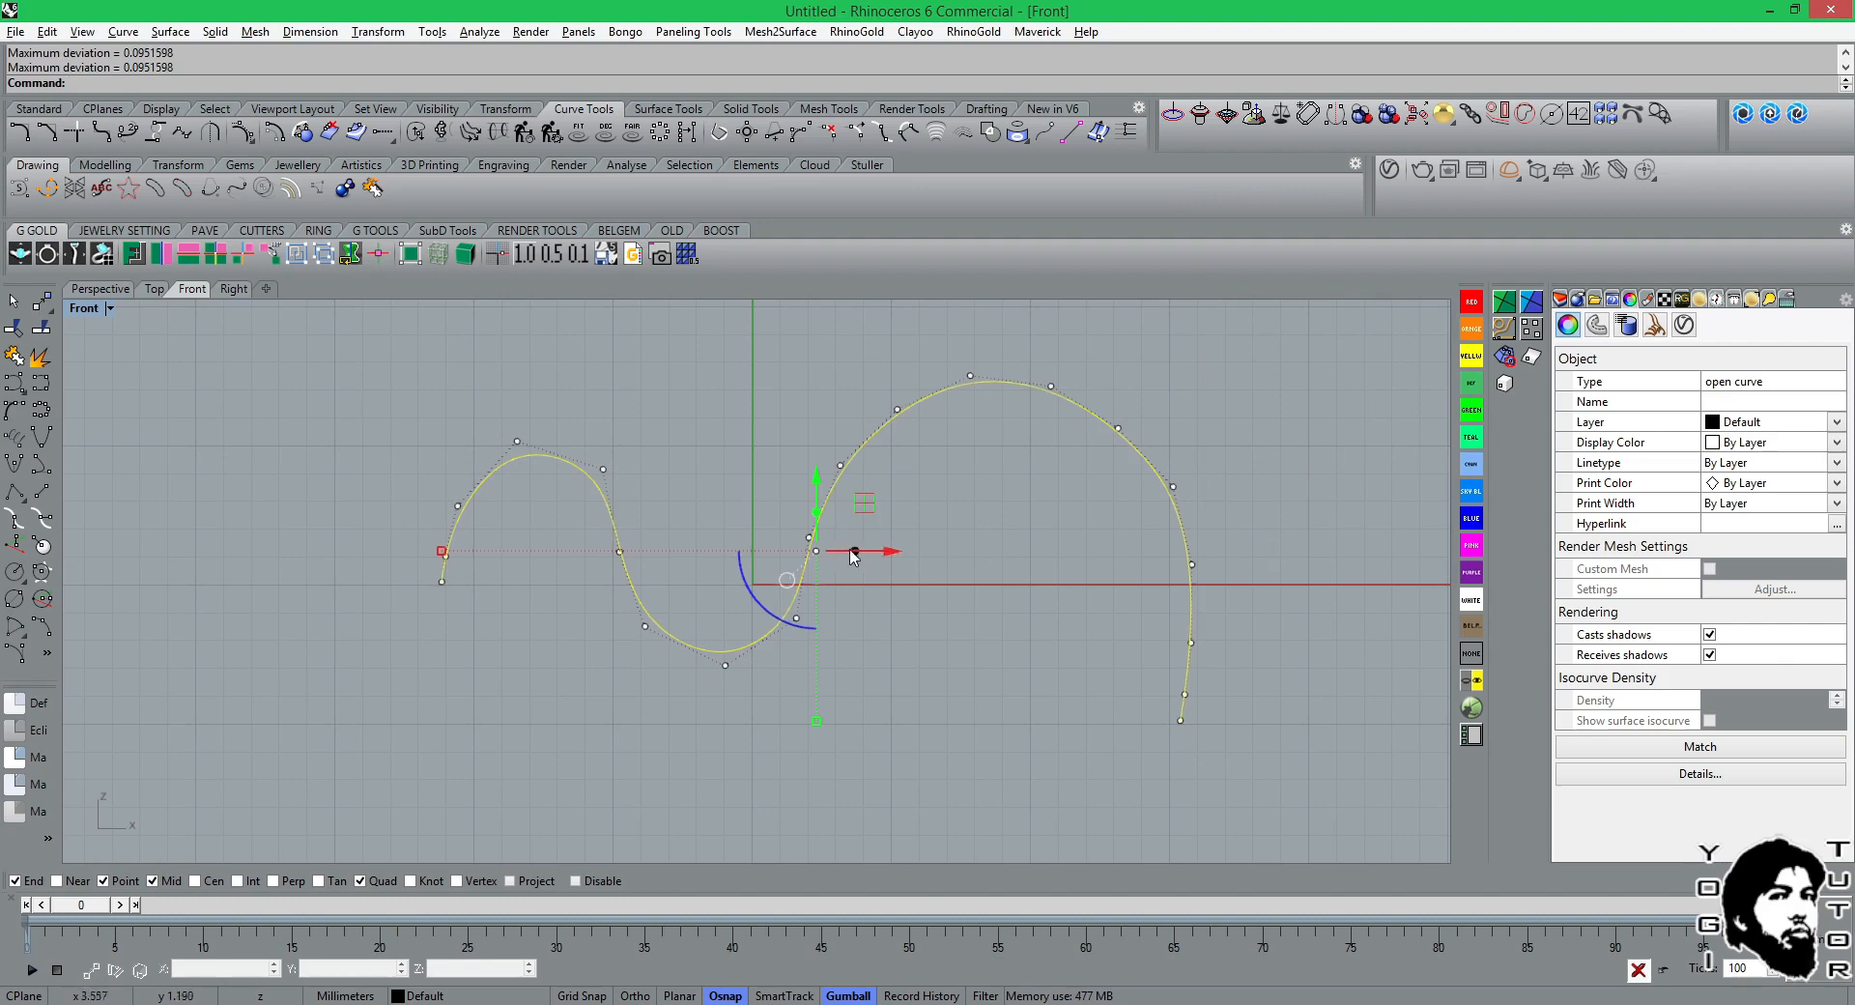
{"action": "left_click", "coordinate": [1654, 774]}
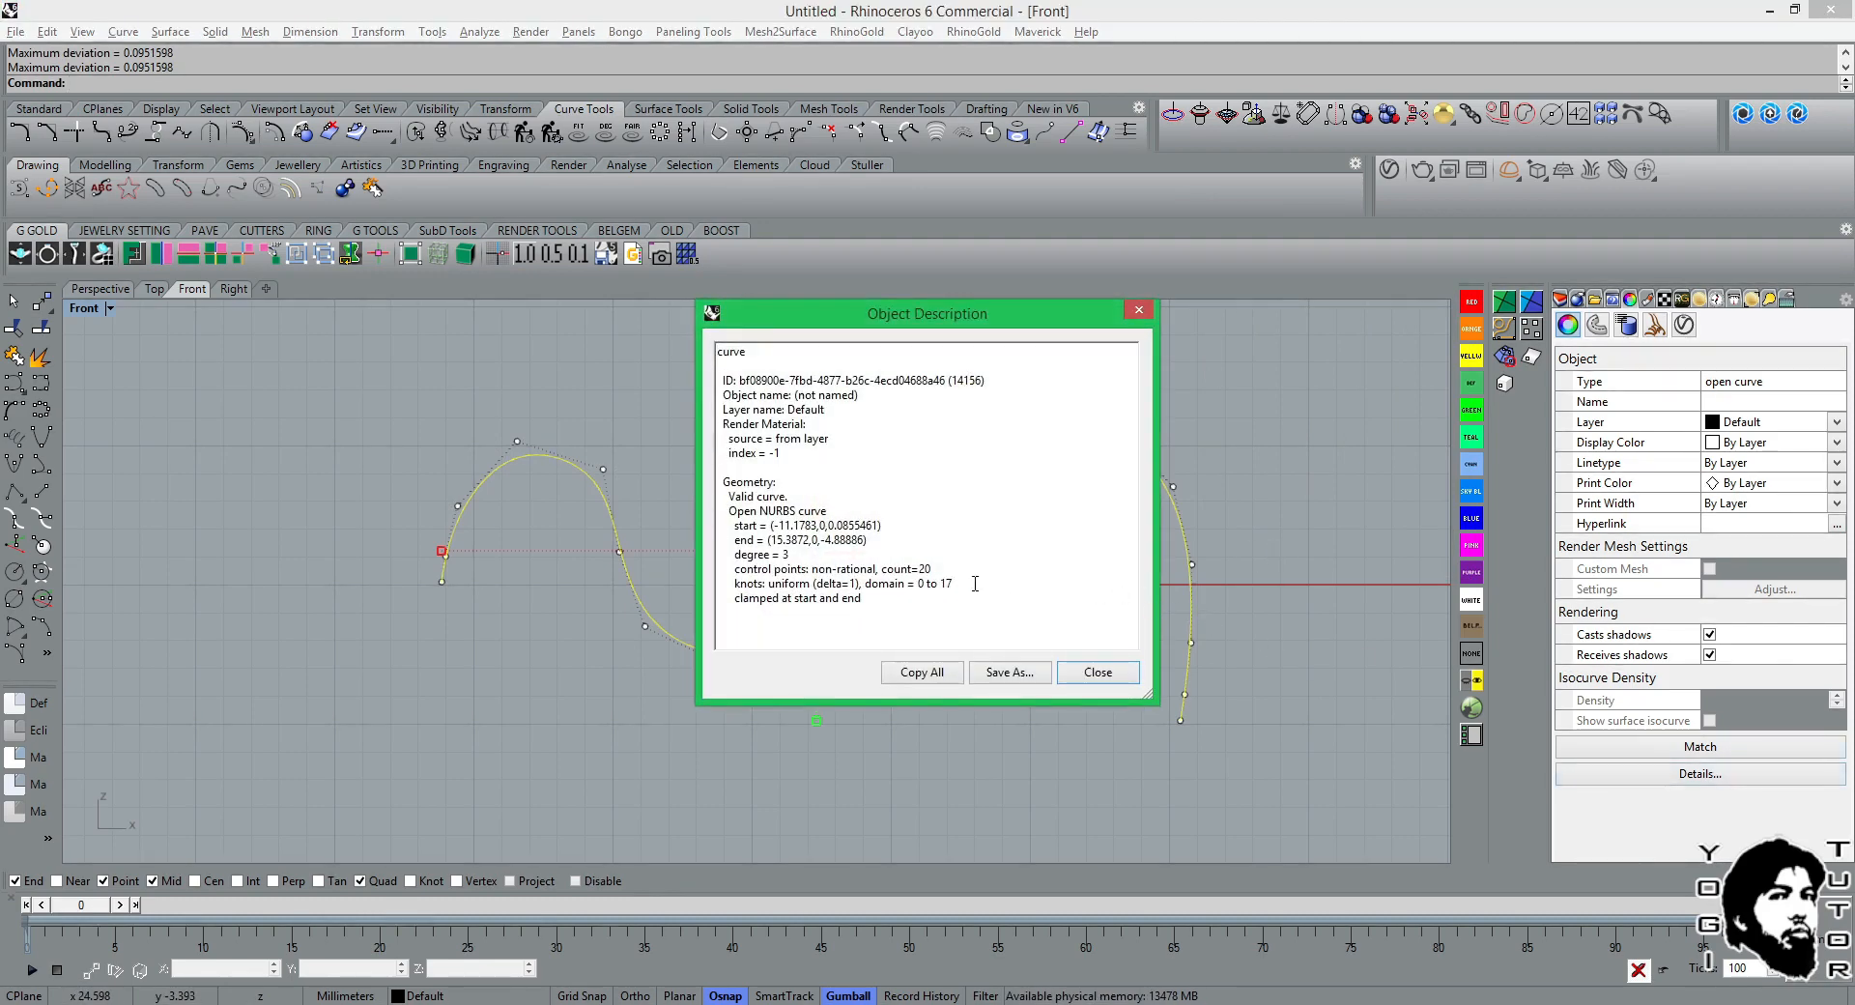
{"action": "left_click", "coordinate": [1091, 675]}
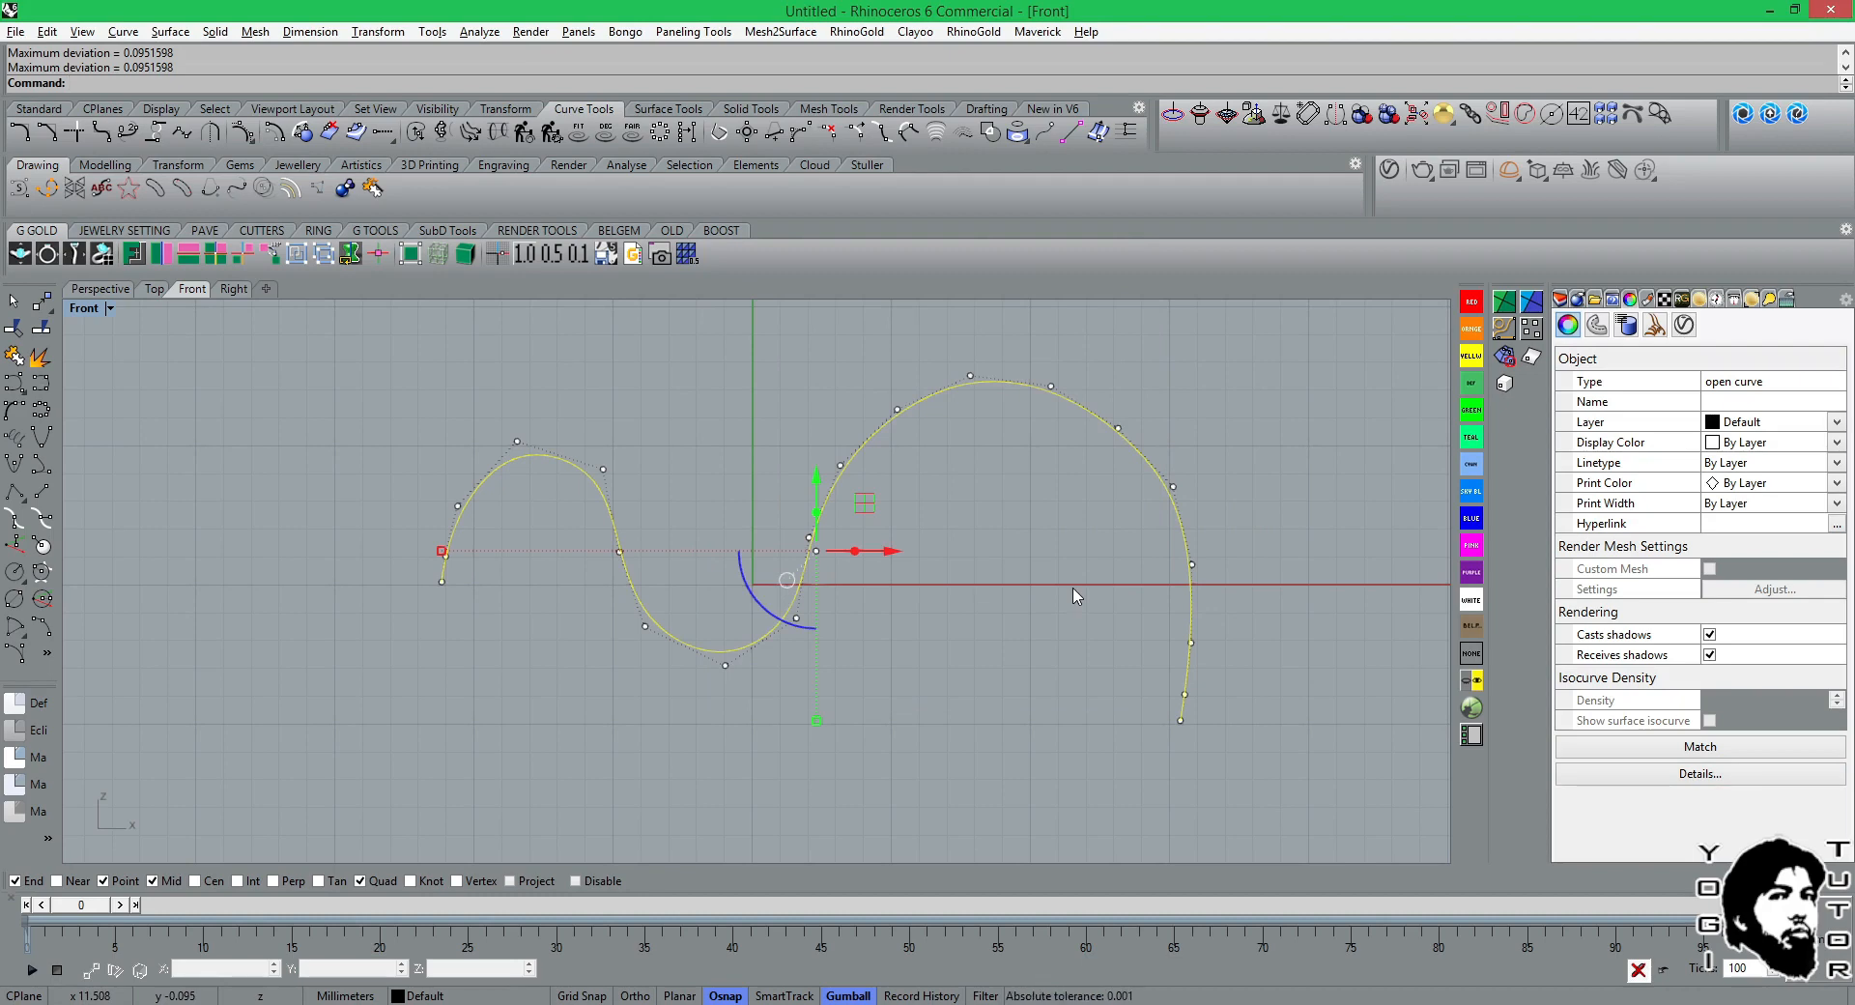
Undo the 20-point rebuild of the wavy curve.
{"action": "scroll", "coordinate": [998, 568], "scroll_direction": "up", "scroll_amount": 4}
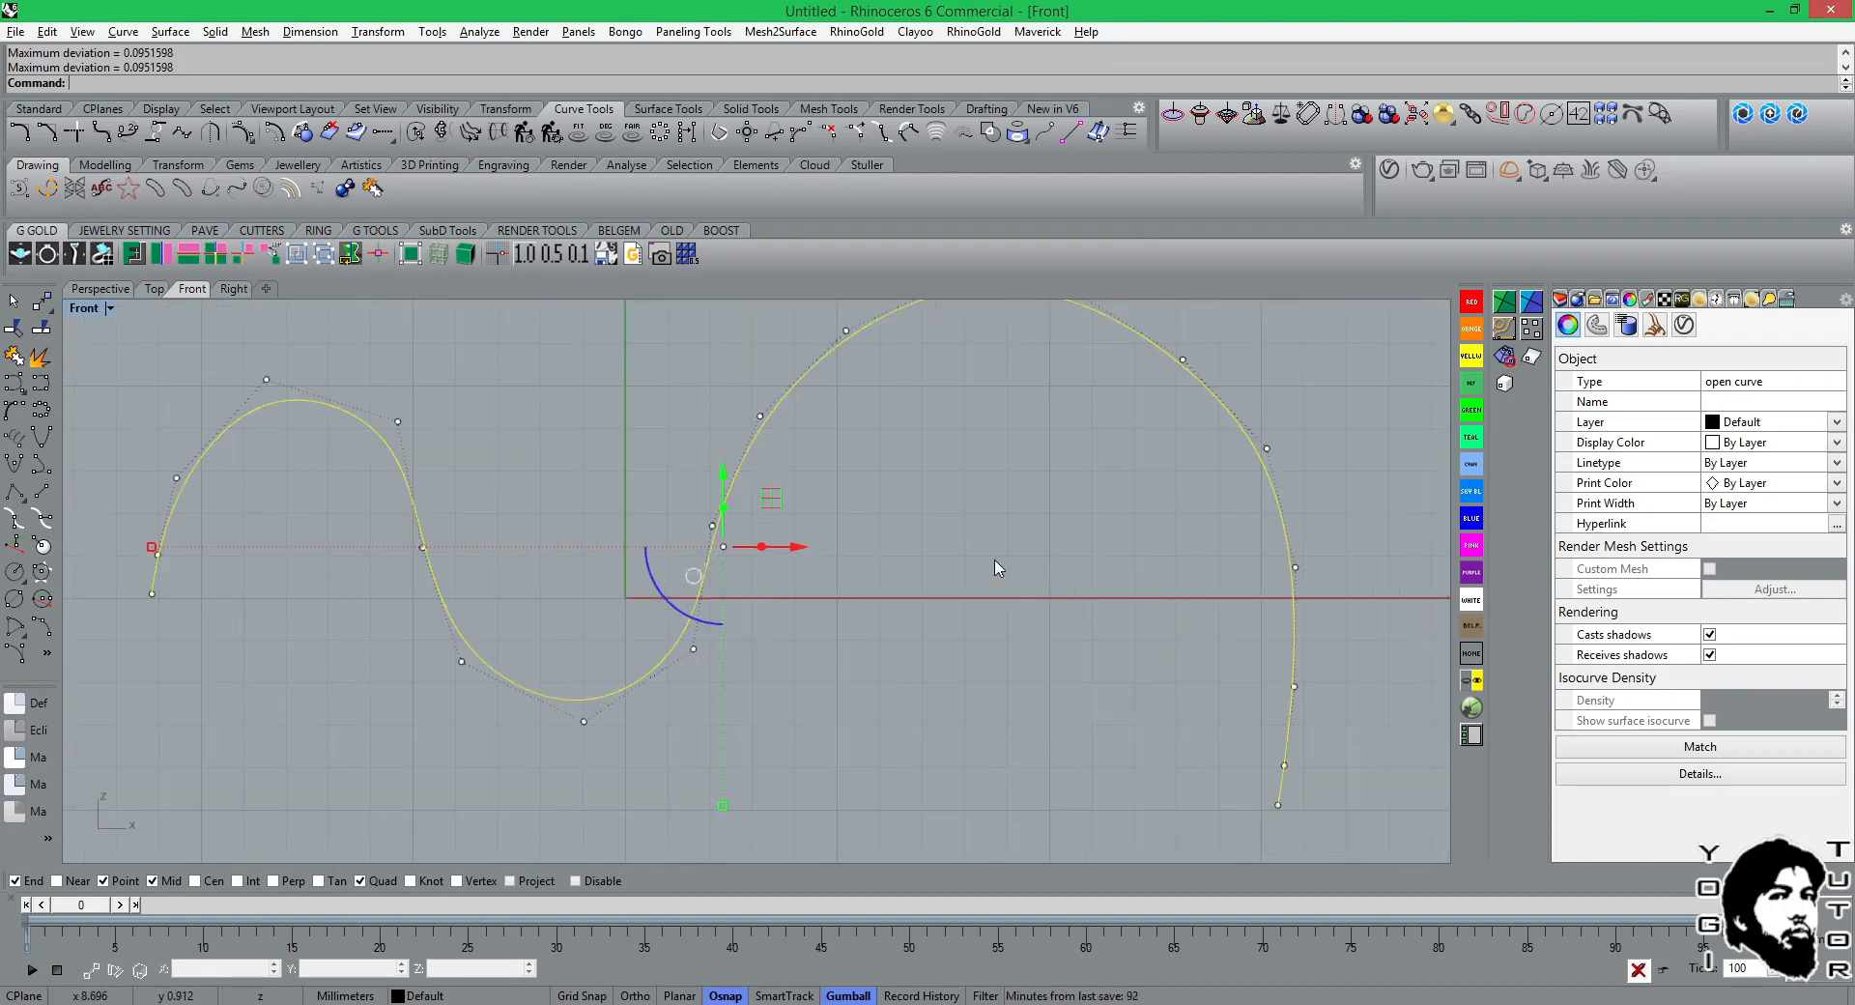
{"action": "key", "text": "ctrl+z"}
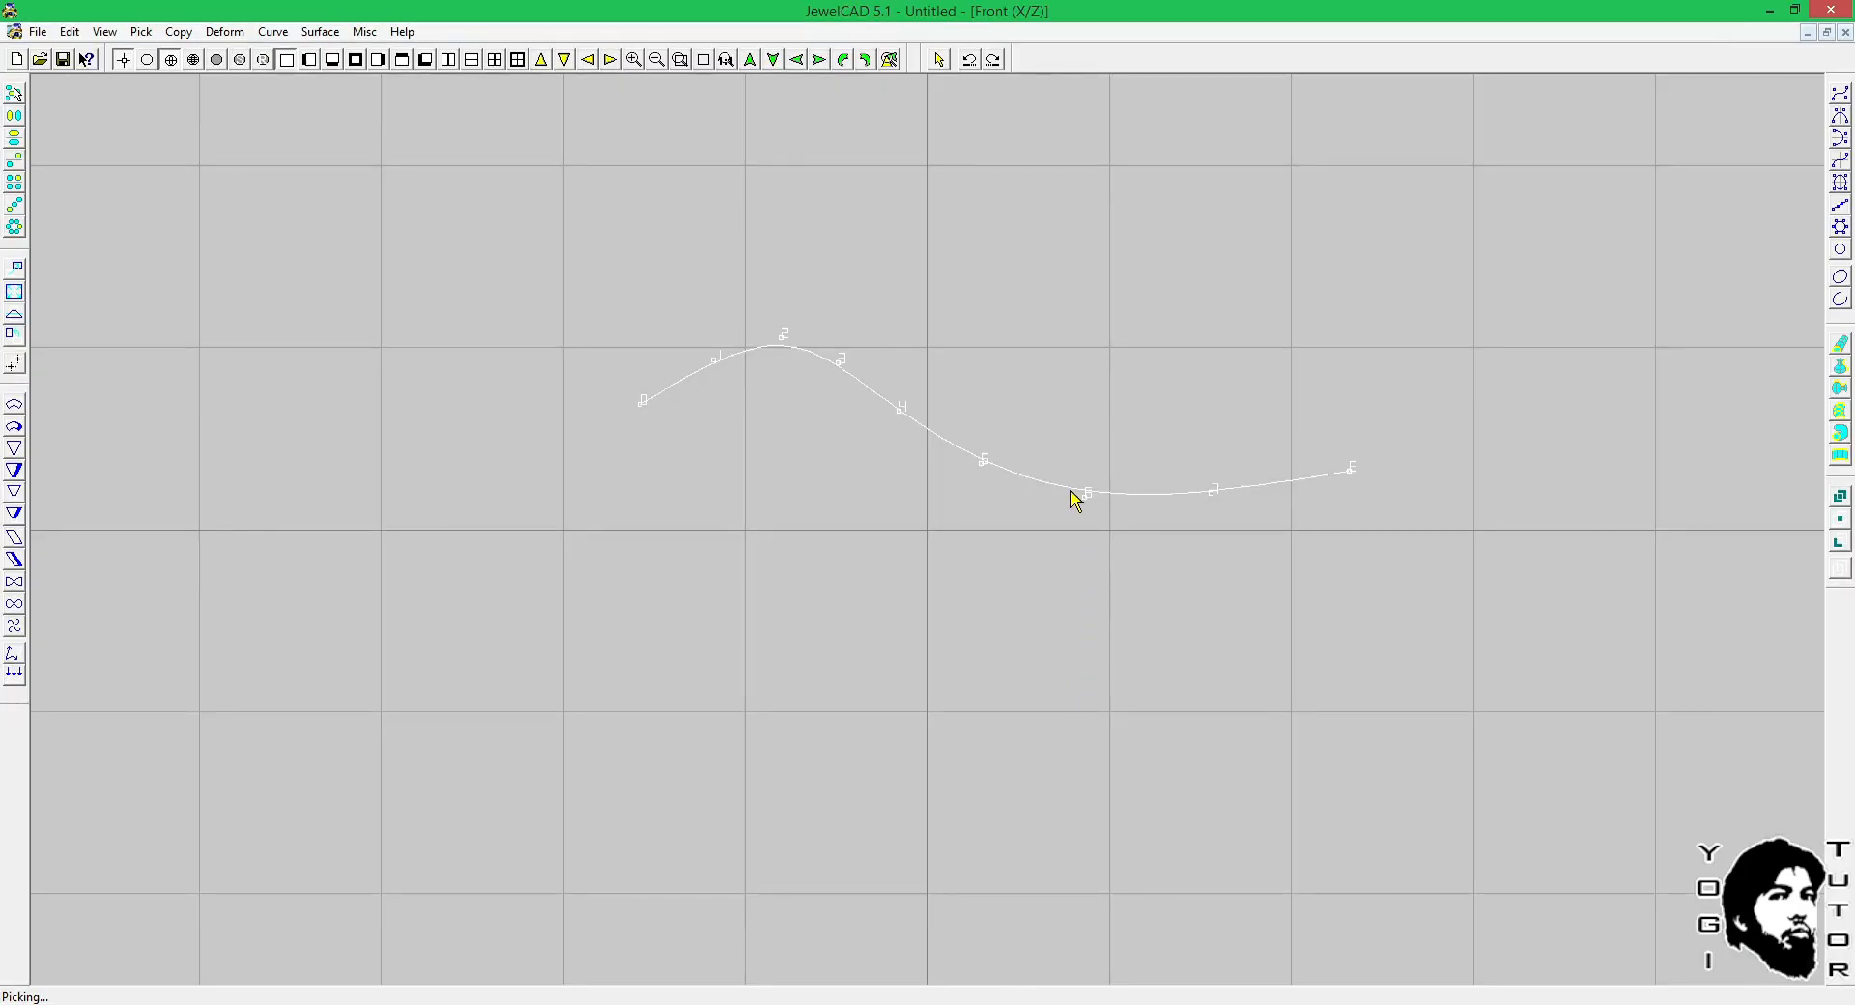
{"action": "key", "text": "ctrl+z"}
{"action": "left_click", "coordinate": [1063, 467]}
{"action": "left_click", "coordinate": [998, 588]}
{"action": "left_click", "coordinate": [1024, 481]}
{"action": "left_click", "coordinate": [969, 547]}
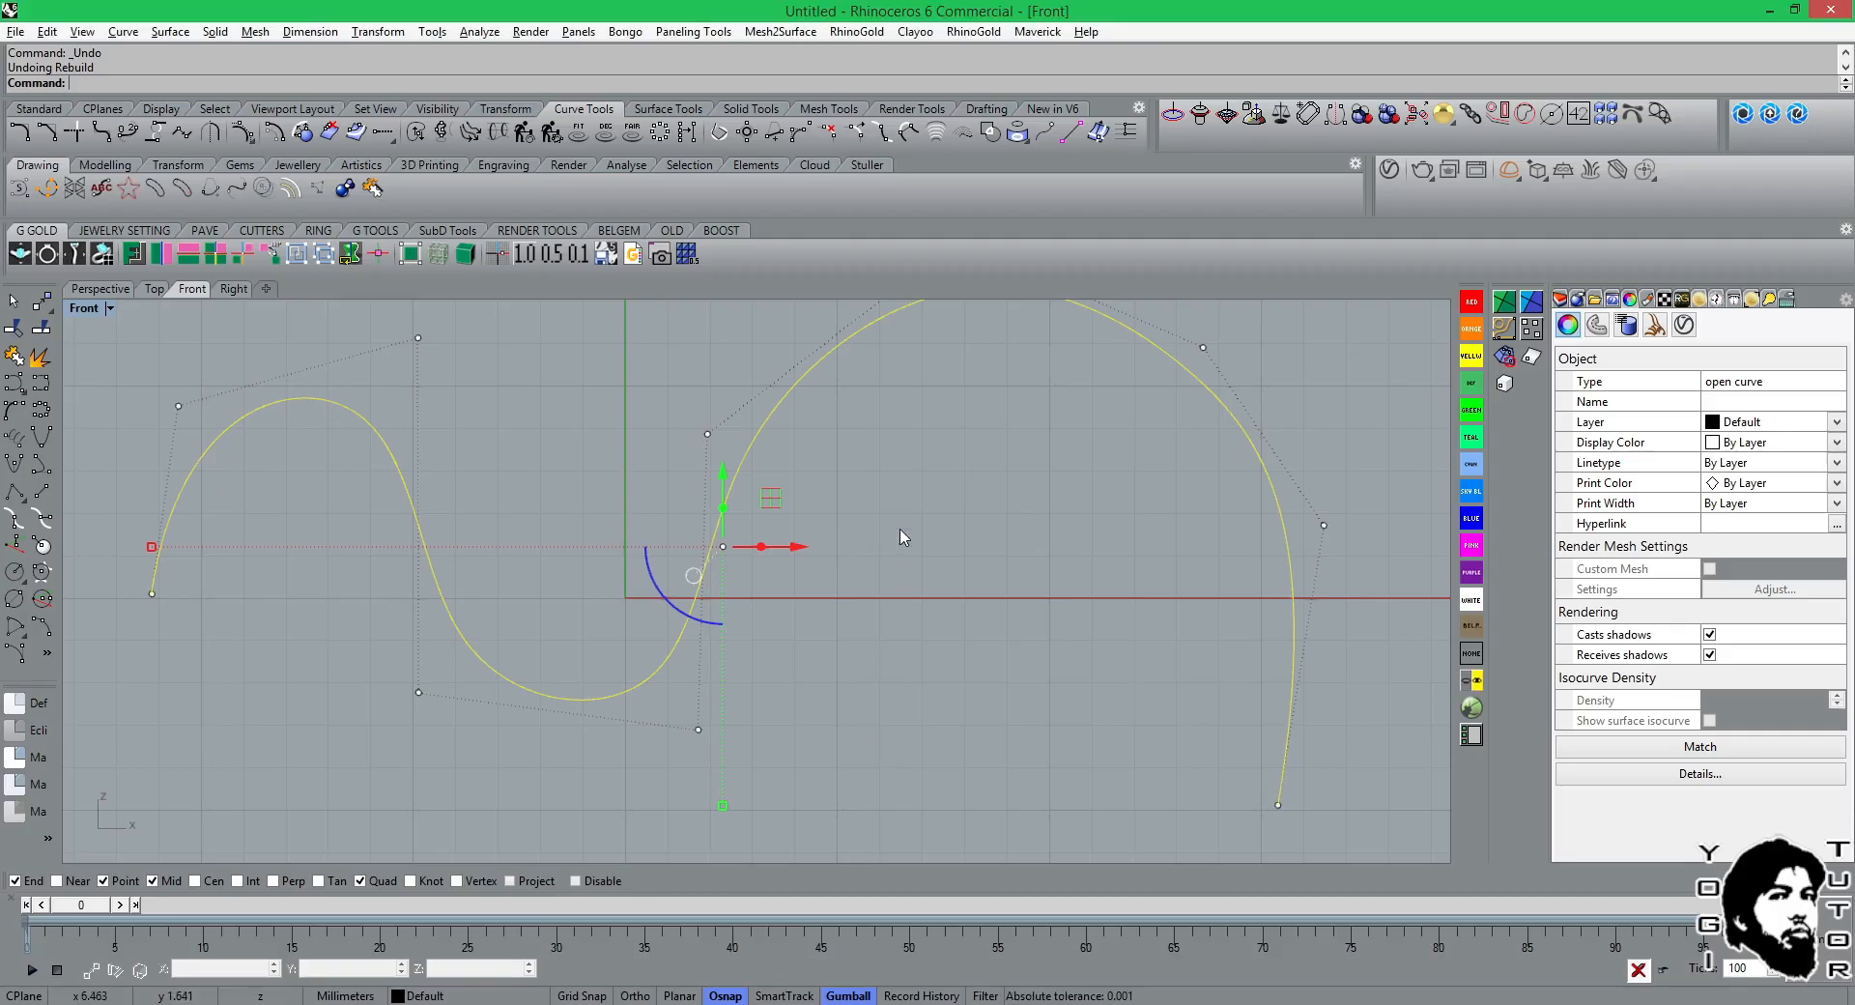
{"action": "right_click_drag", "start_coordinate": [859, 551], "coordinate": [913, 591]}
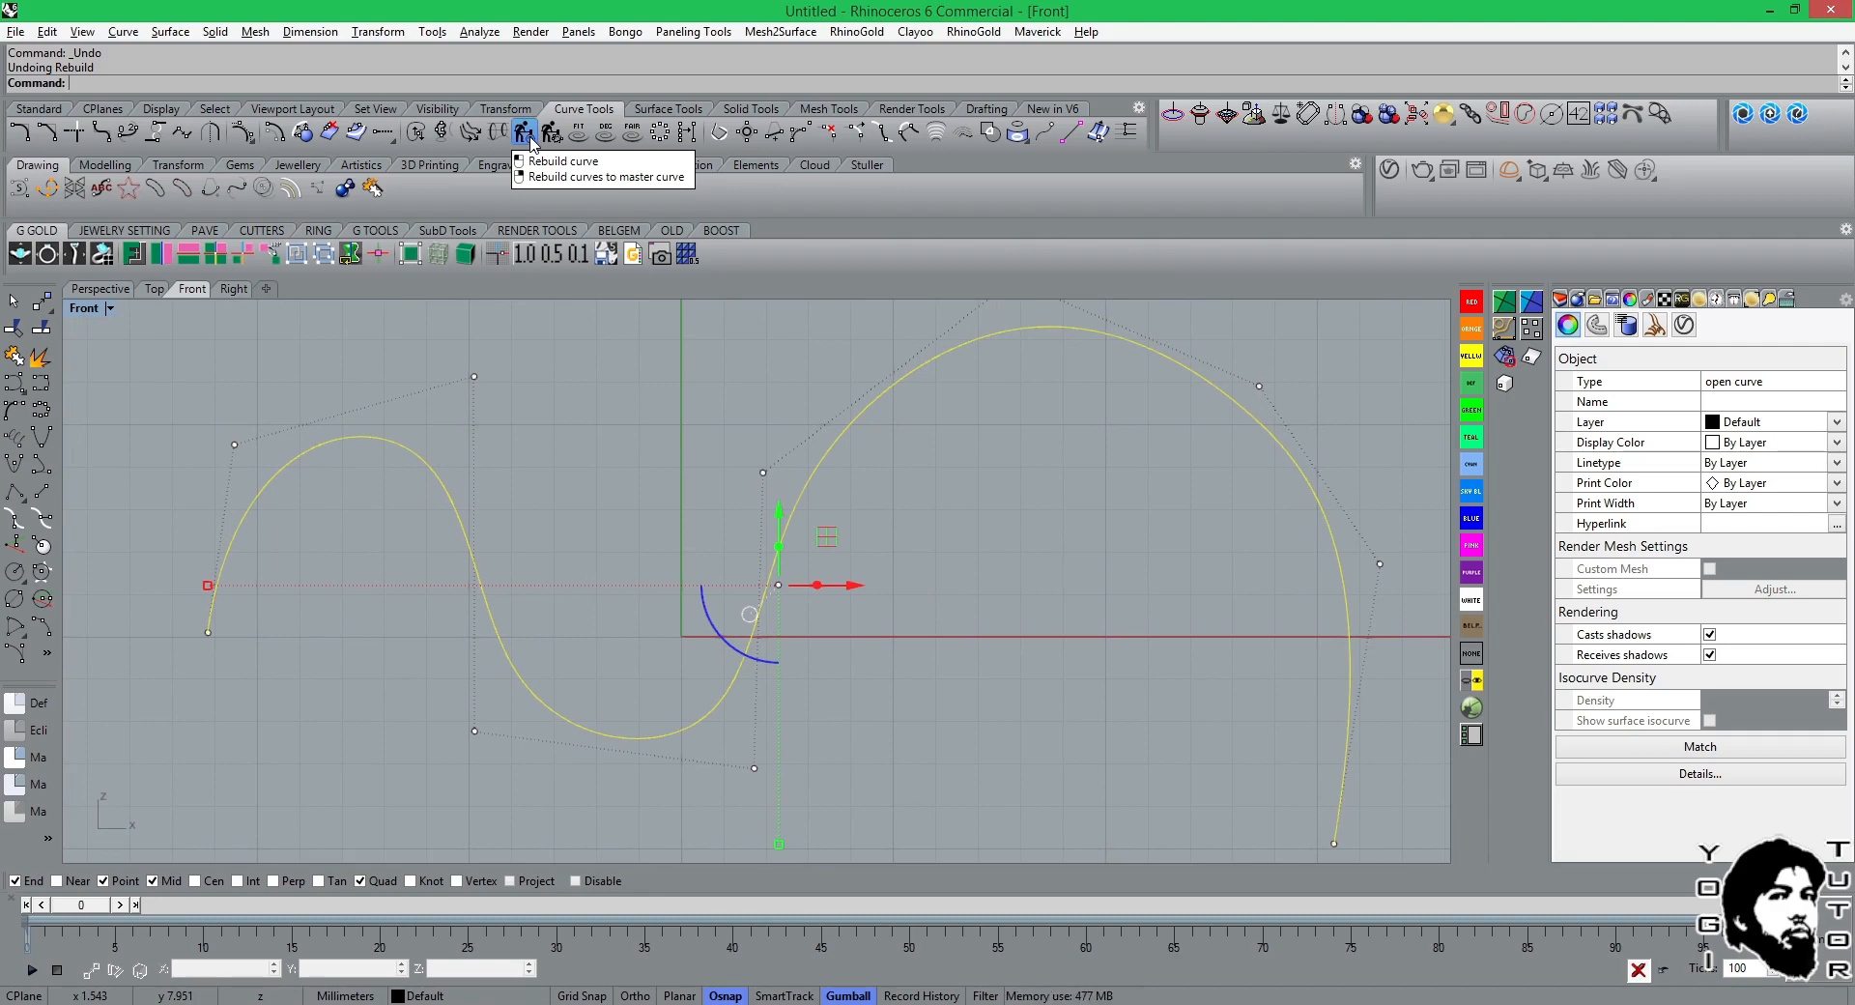
Start rebuilding the wavy curve to a master curve and examine the preview's deviation from the original along the lower bend.
{"action": "left_click", "coordinate": [527, 136]}
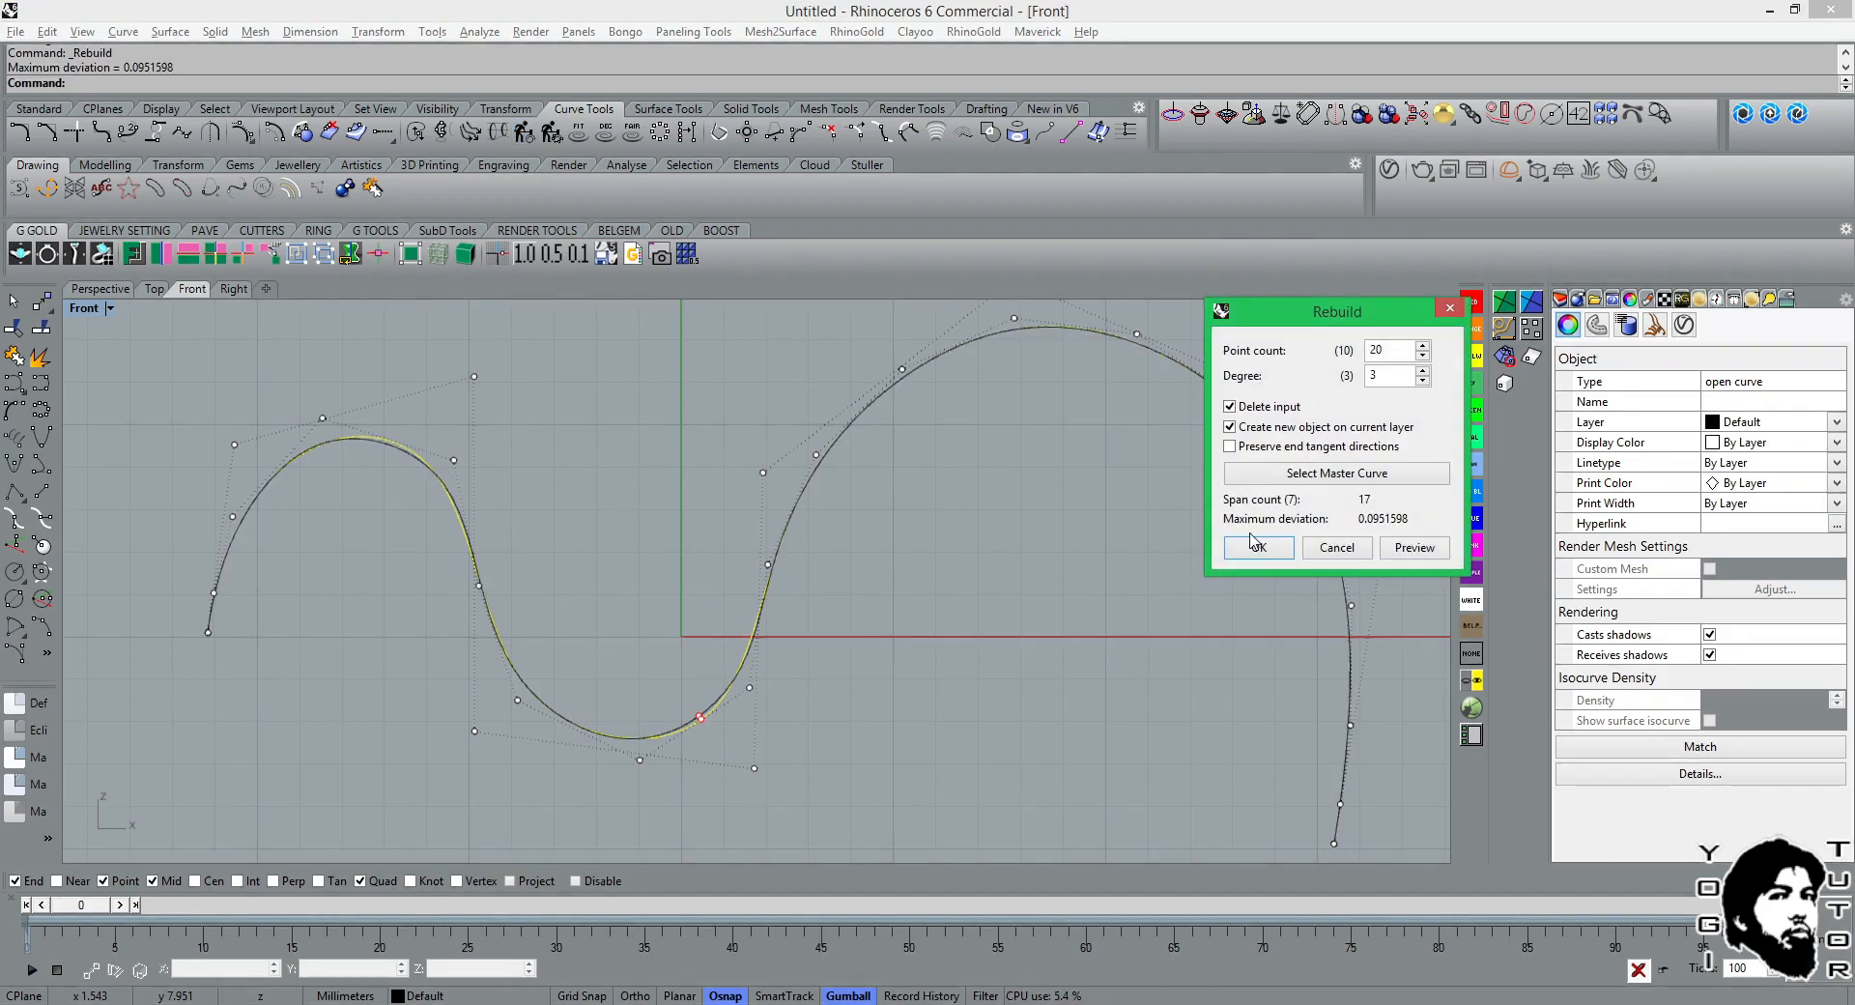
{"action": "left_click", "coordinate": [1341, 552]}
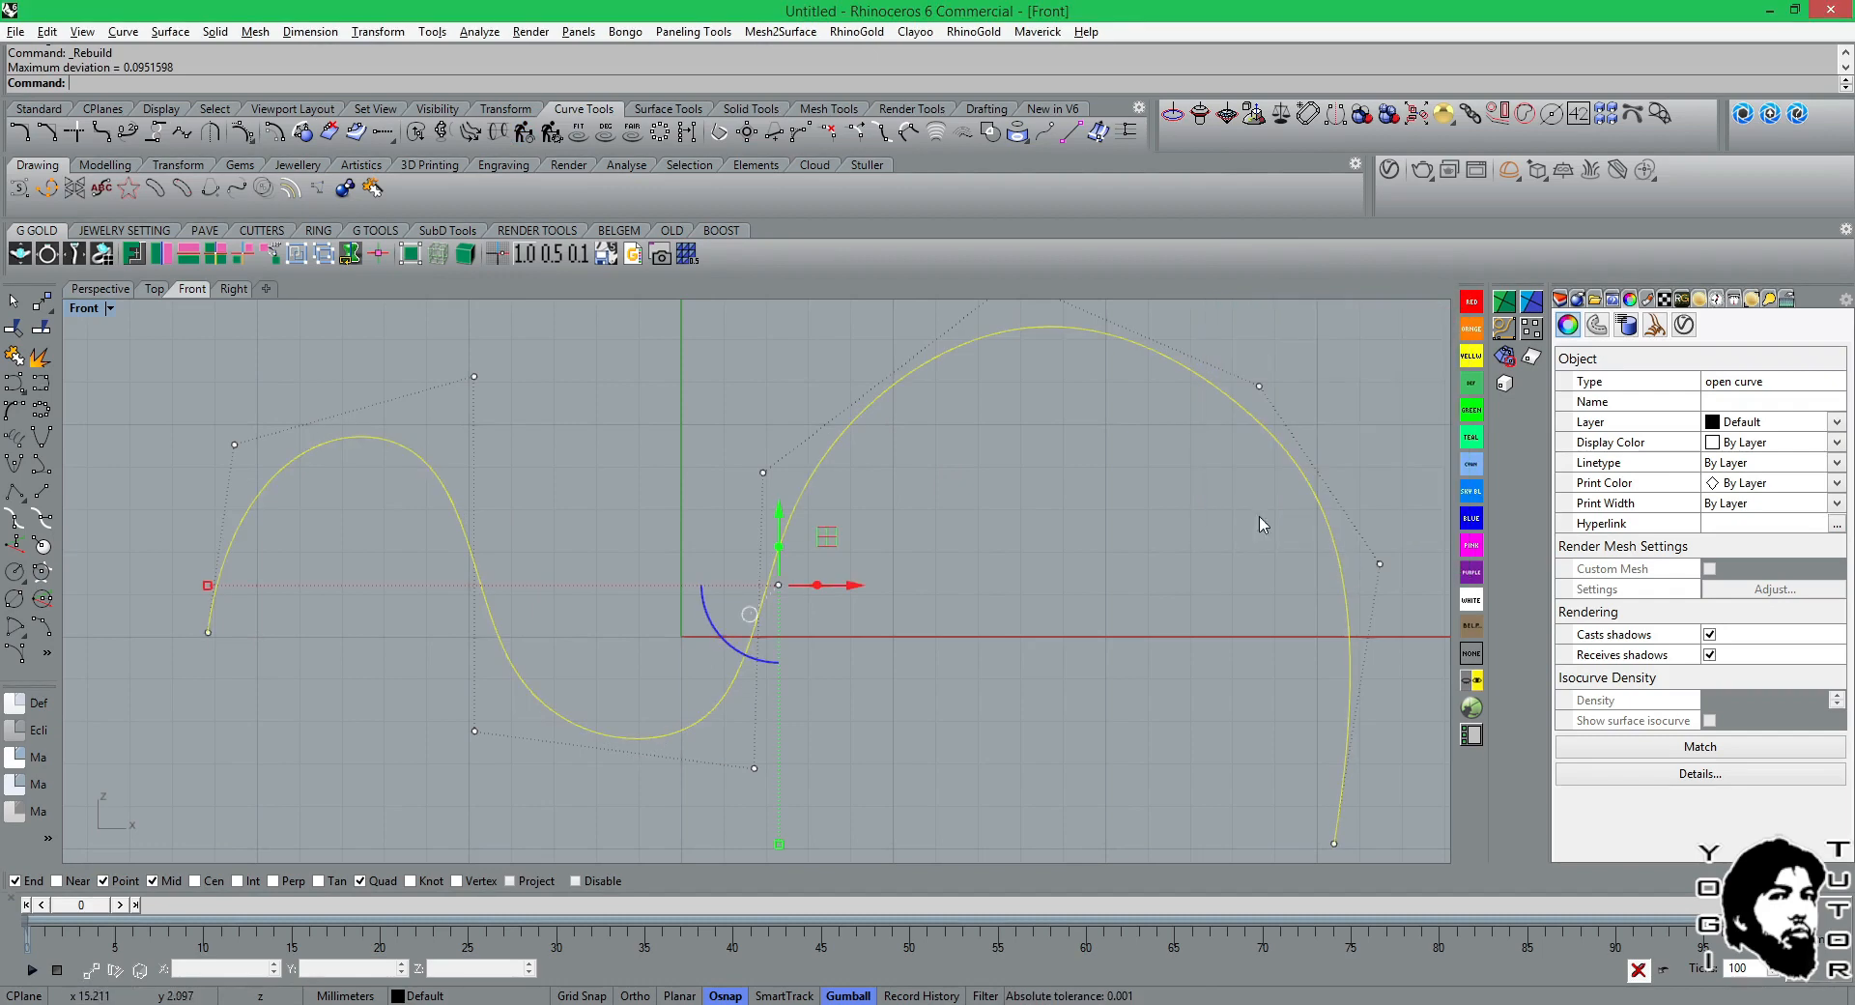
{"action": "right_click", "coordinate": [521, 135]}
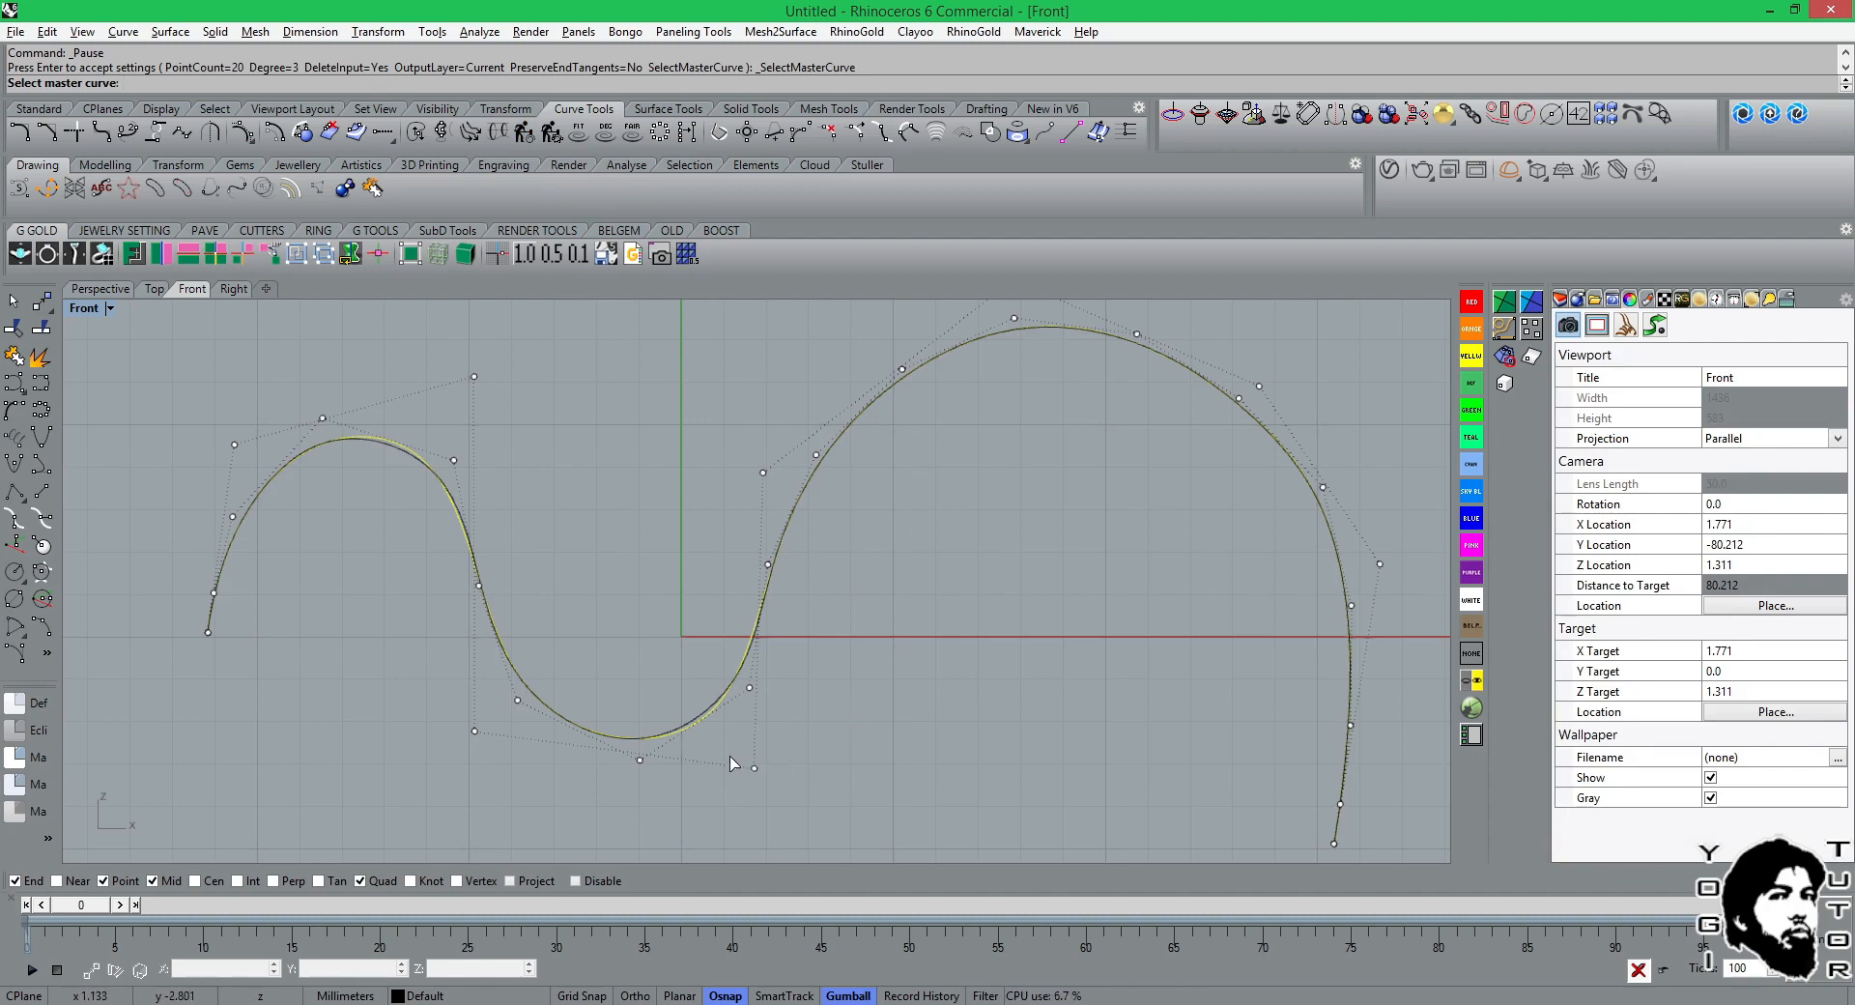
{"action": "right_click_drag", "start_coordinate": [733, 757], "coordinate": [811, 602]}
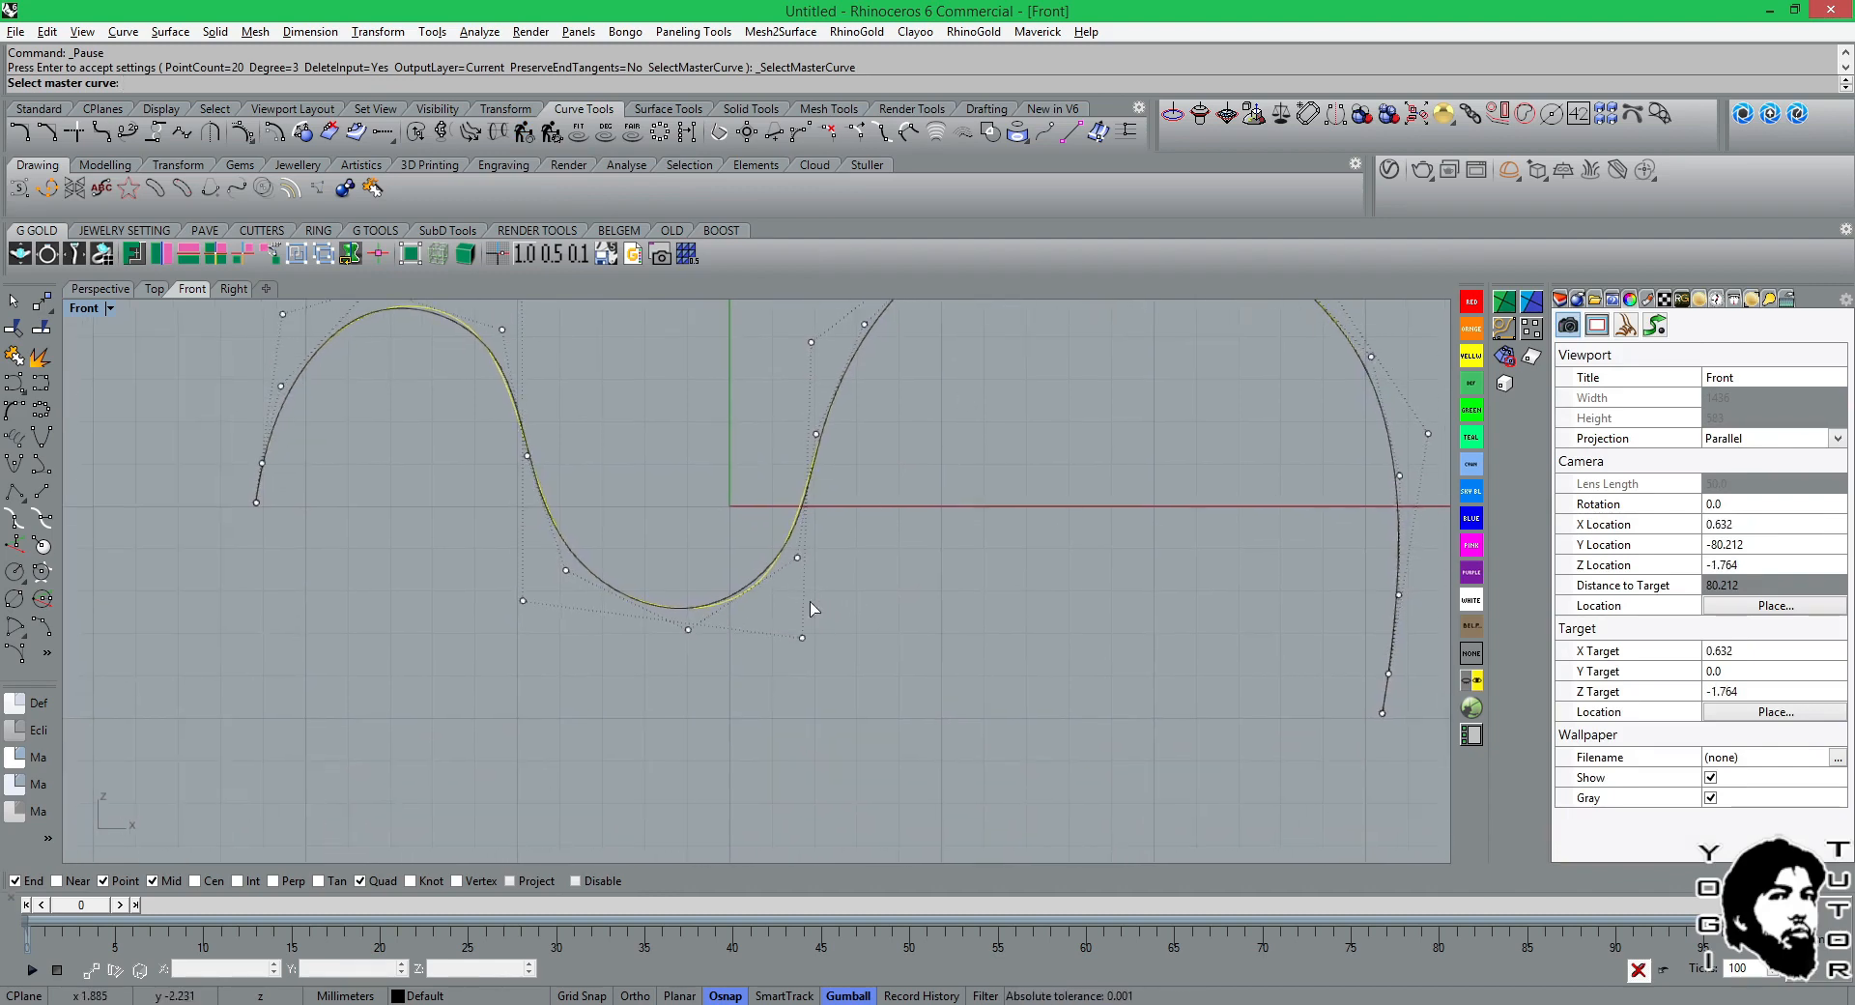
{"action": "scroll", "coordinate": [747, 608], "scroll_direction": "up", "scroll_amount": 4}
{"action": "scroll", "coordinate": [746, 608], "scroll_direction": "up", "scroll_amount": 2}
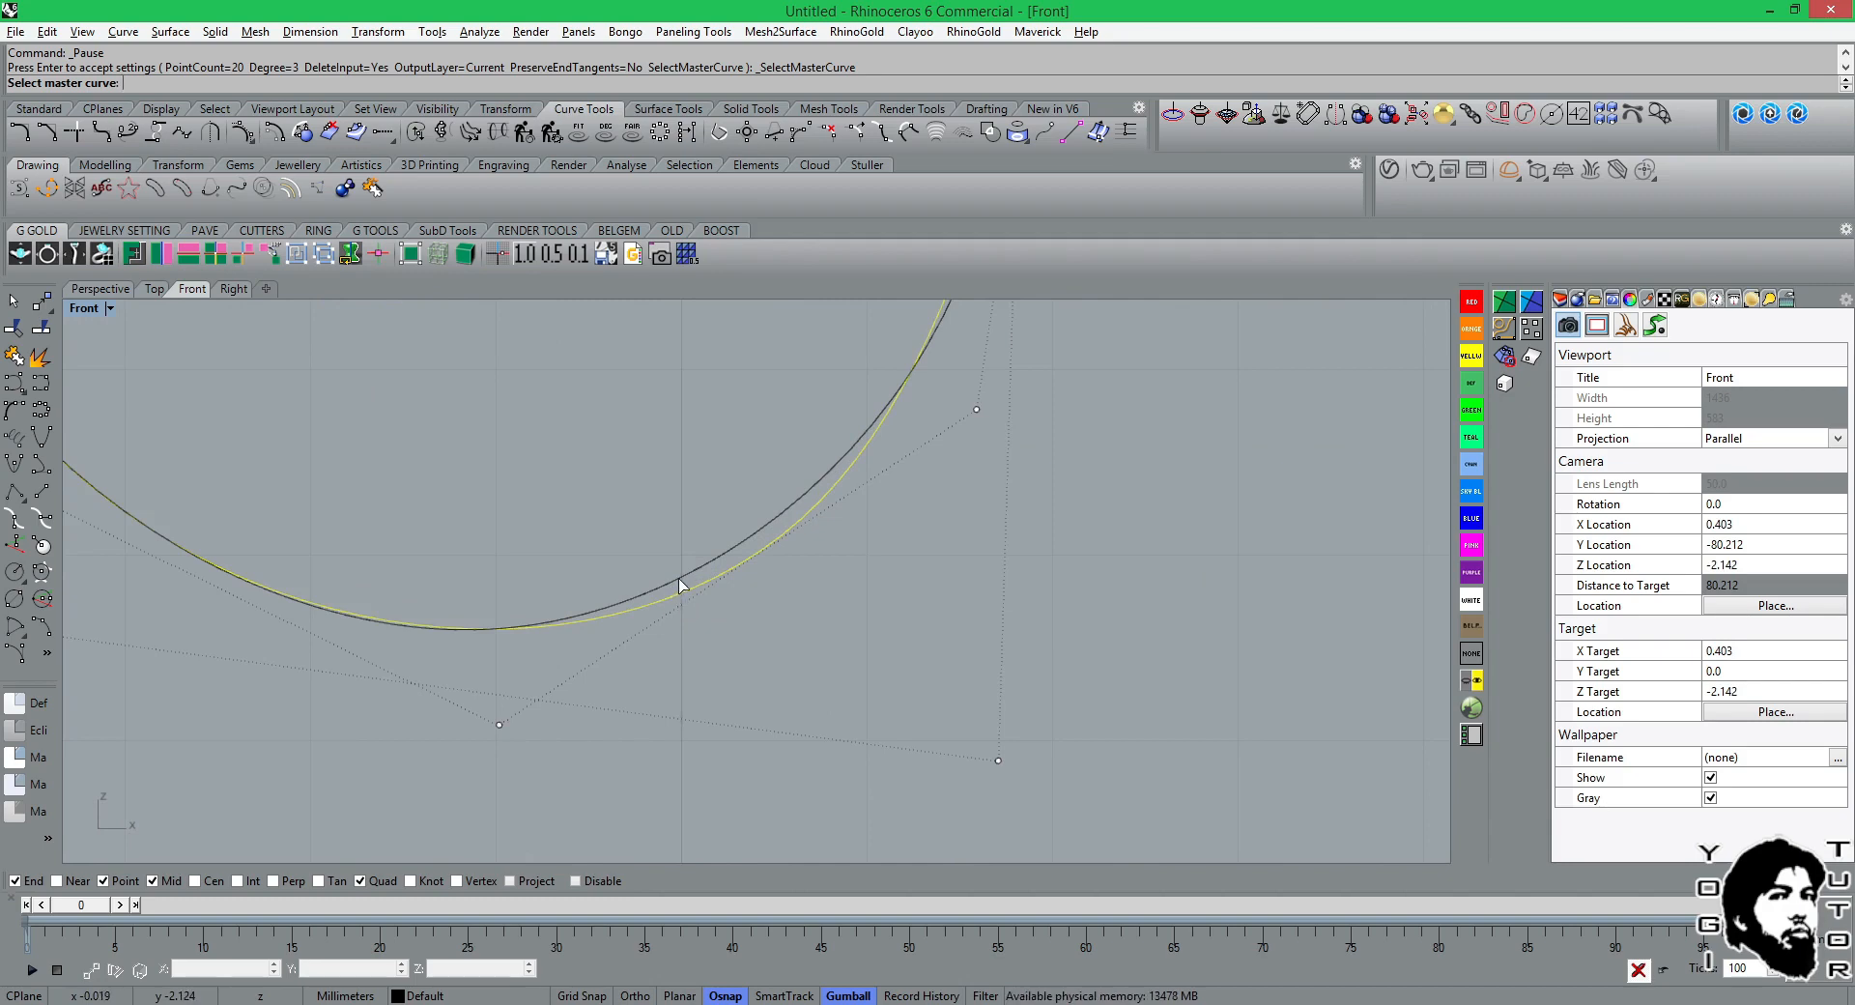
{"action": "scroll", "coordinate": [874, 574], "scroll_direction": "down", "scroll_amount": 1}
{"action": "scroll", "coordinate": [828, 614], "scroll_direction": "down", "scroll_amount": 1}
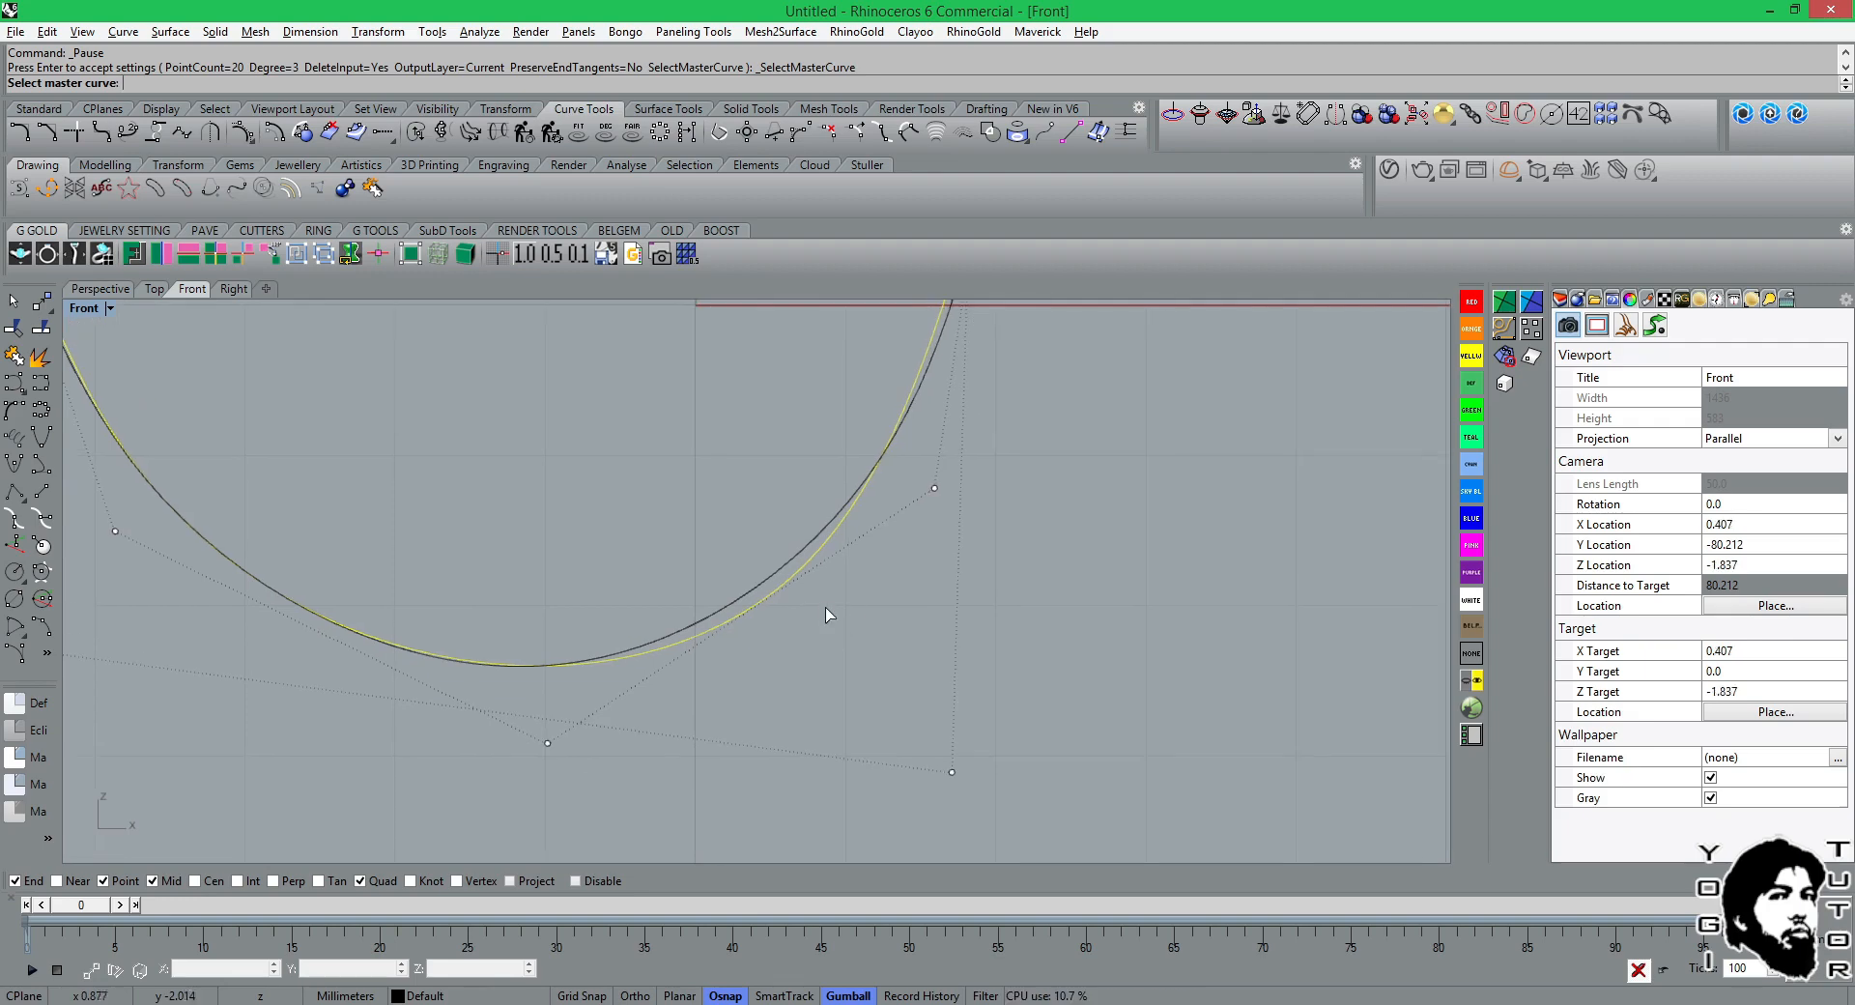
{"action": "scroll", "coordinate": [817, 578], "scroll_direction": "down", "scroll_amount": 3}
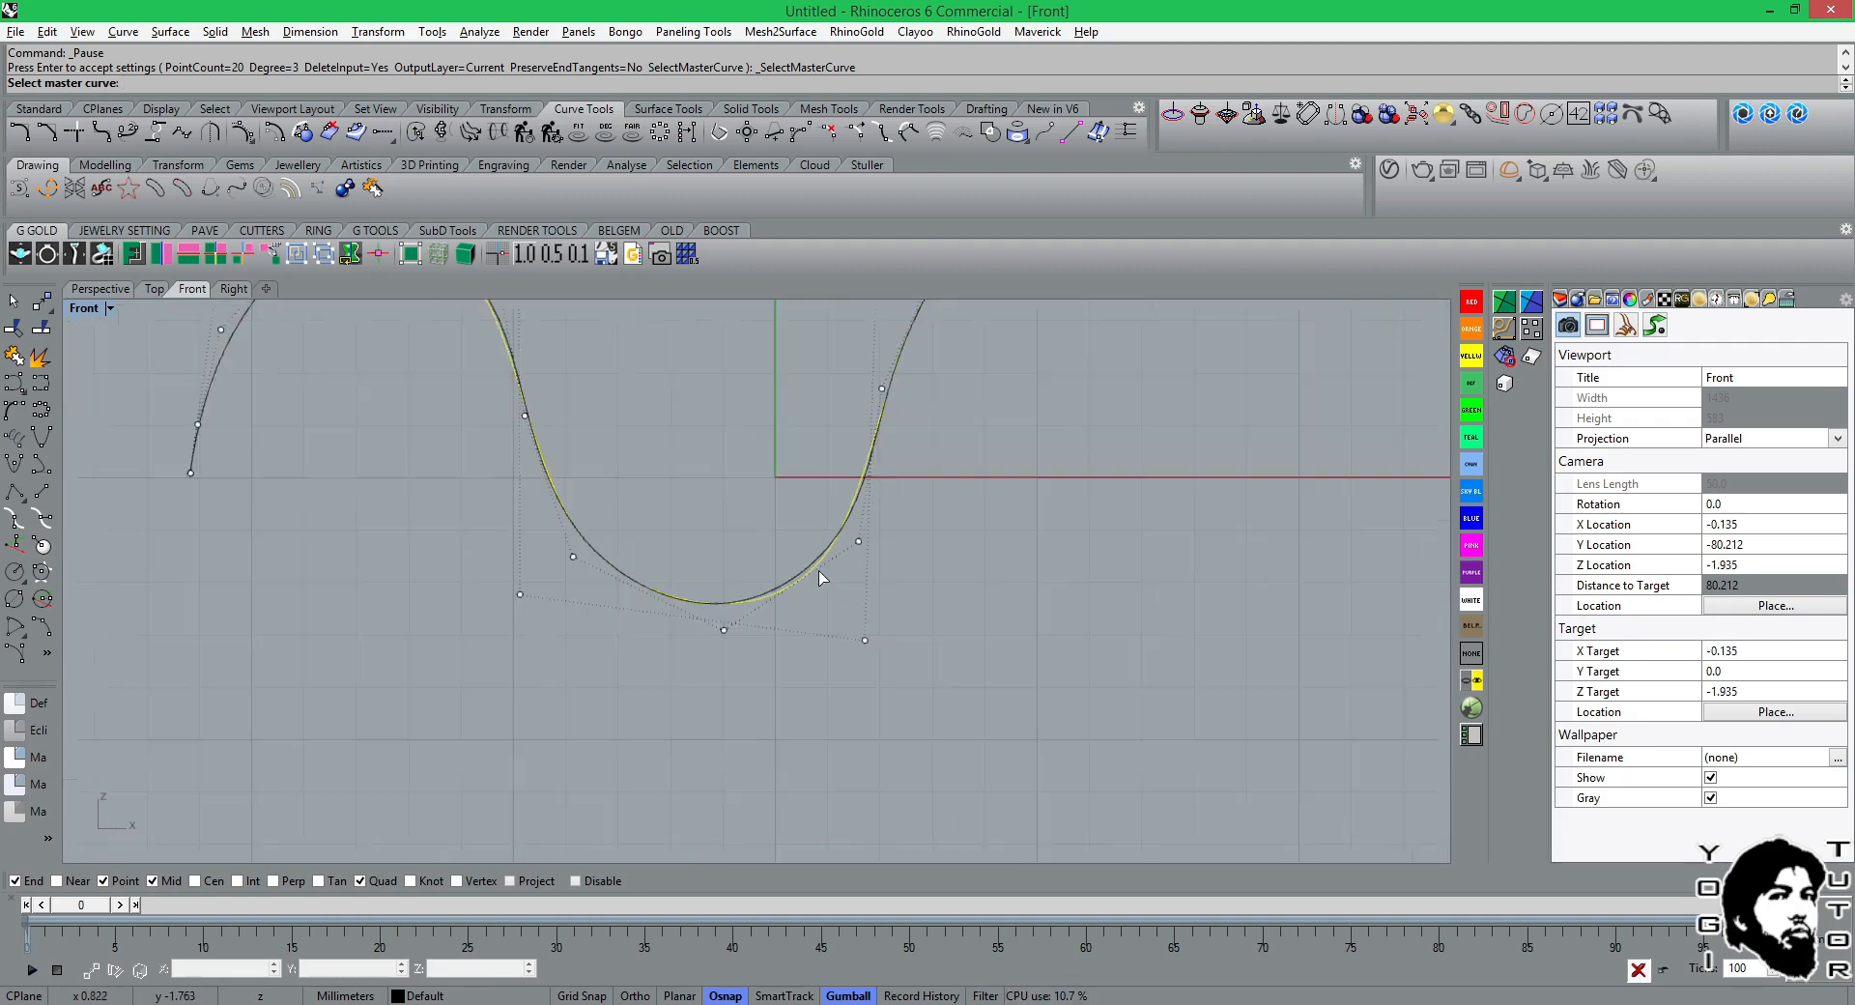
{"action": "scroll", "coordinate": [871, 572], "scroll_direction": "down", "scroll_amount": 6}
{"action": "right_click_drag", "start_coordinate": [952, 572], "coordinate": [860, 690]}
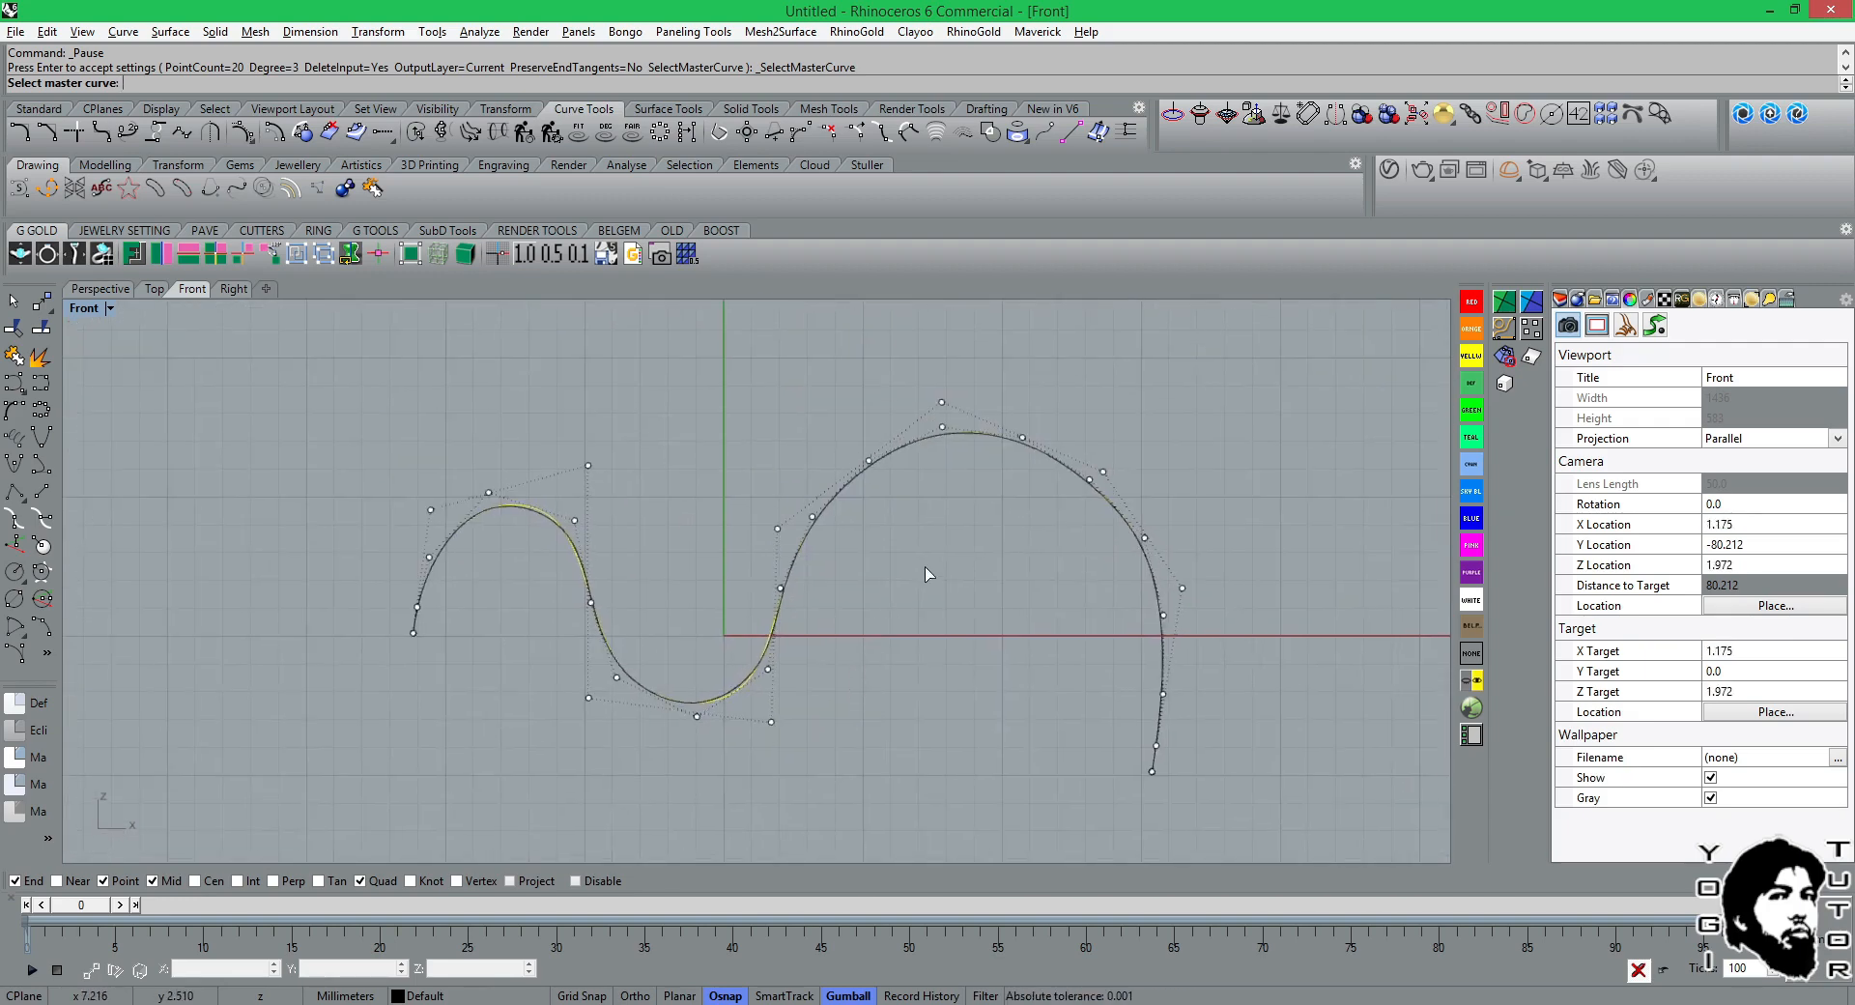
{"action": "key", "text": "Return"}
{"action": "left_click", "coordinate": [894, 541]}
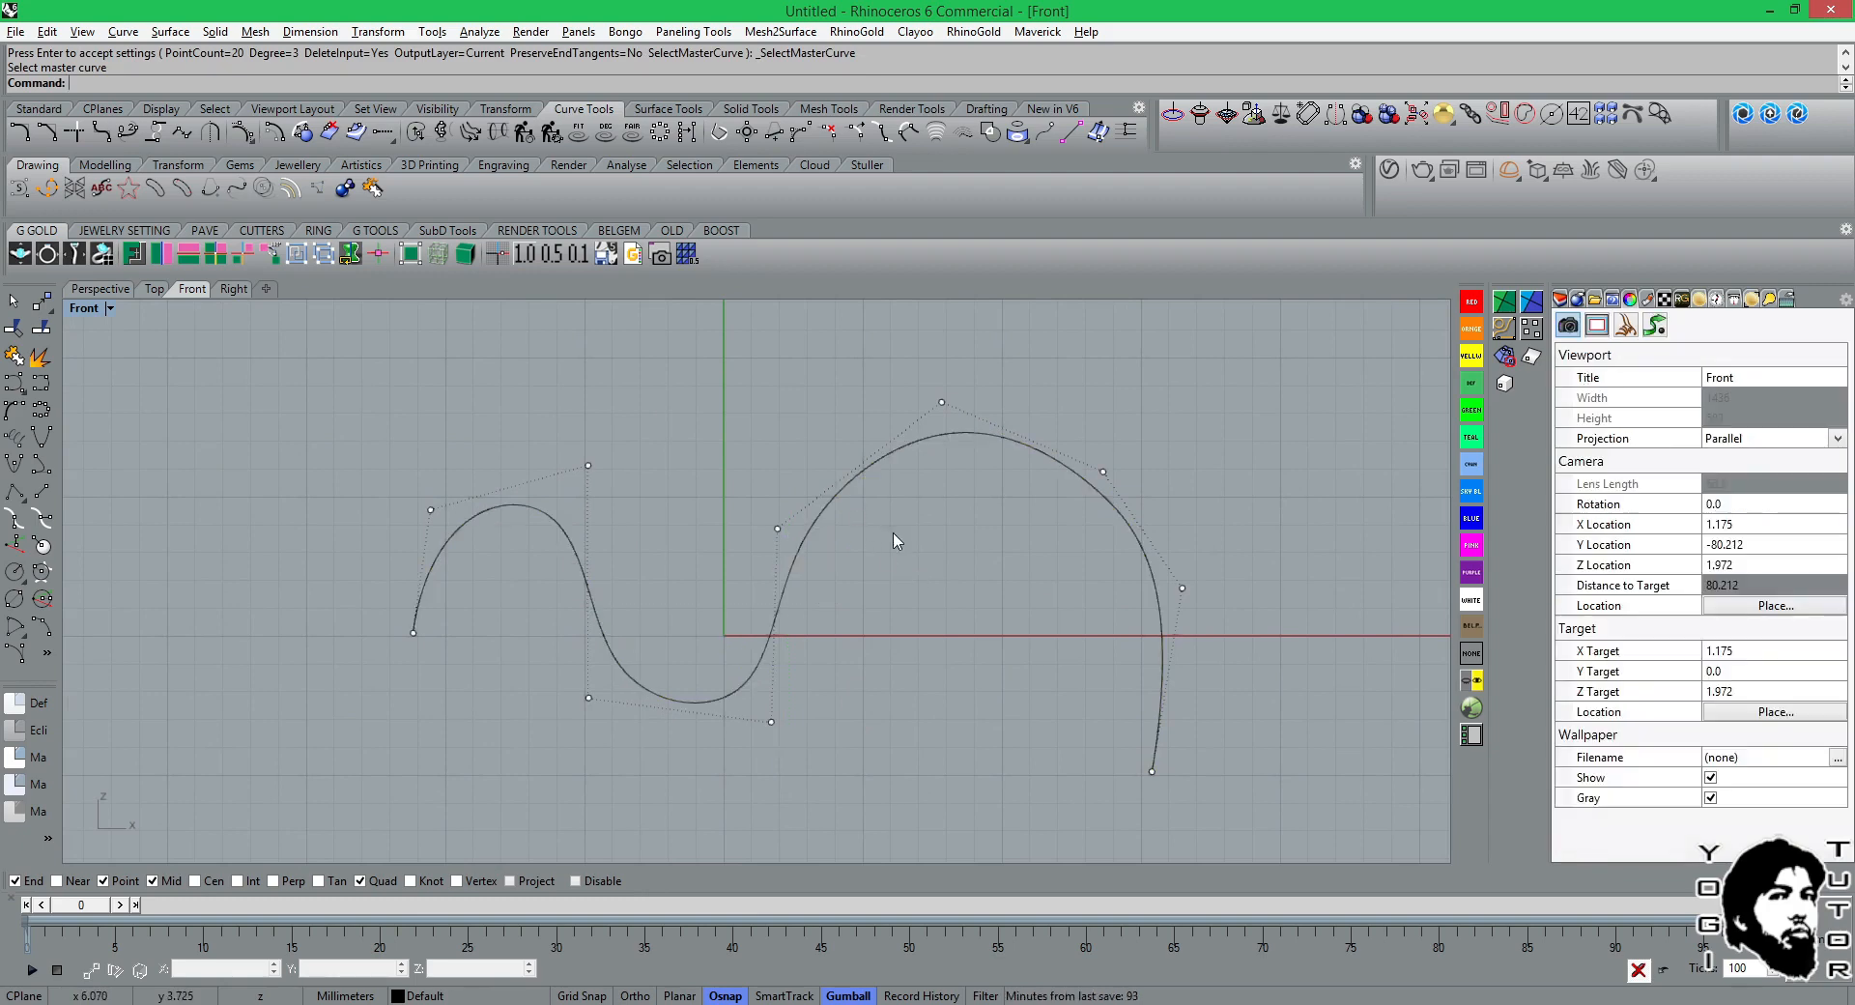
Try to rebuild the wavy curve by selecting a master curve, and cancel without applying it.
{"action": "left_click", "coordinate": [891, 463]}
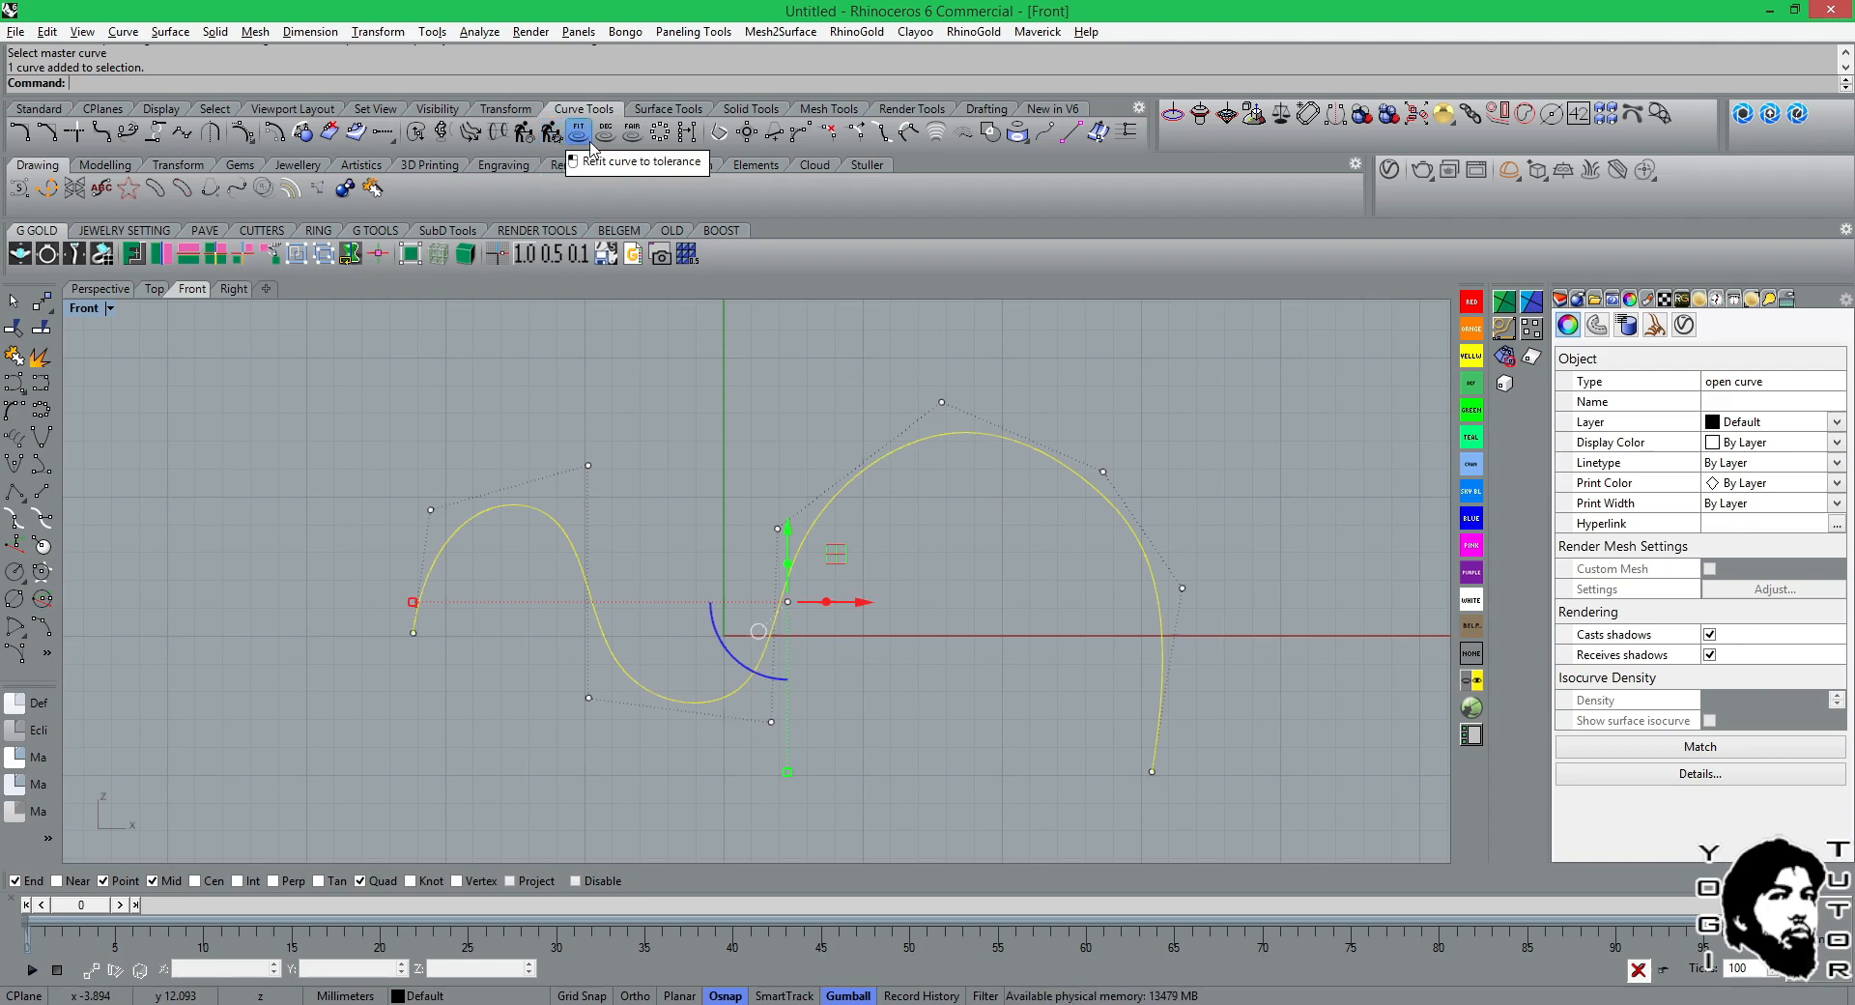
{"action": "left_click", "coordinate": [523, 136]}
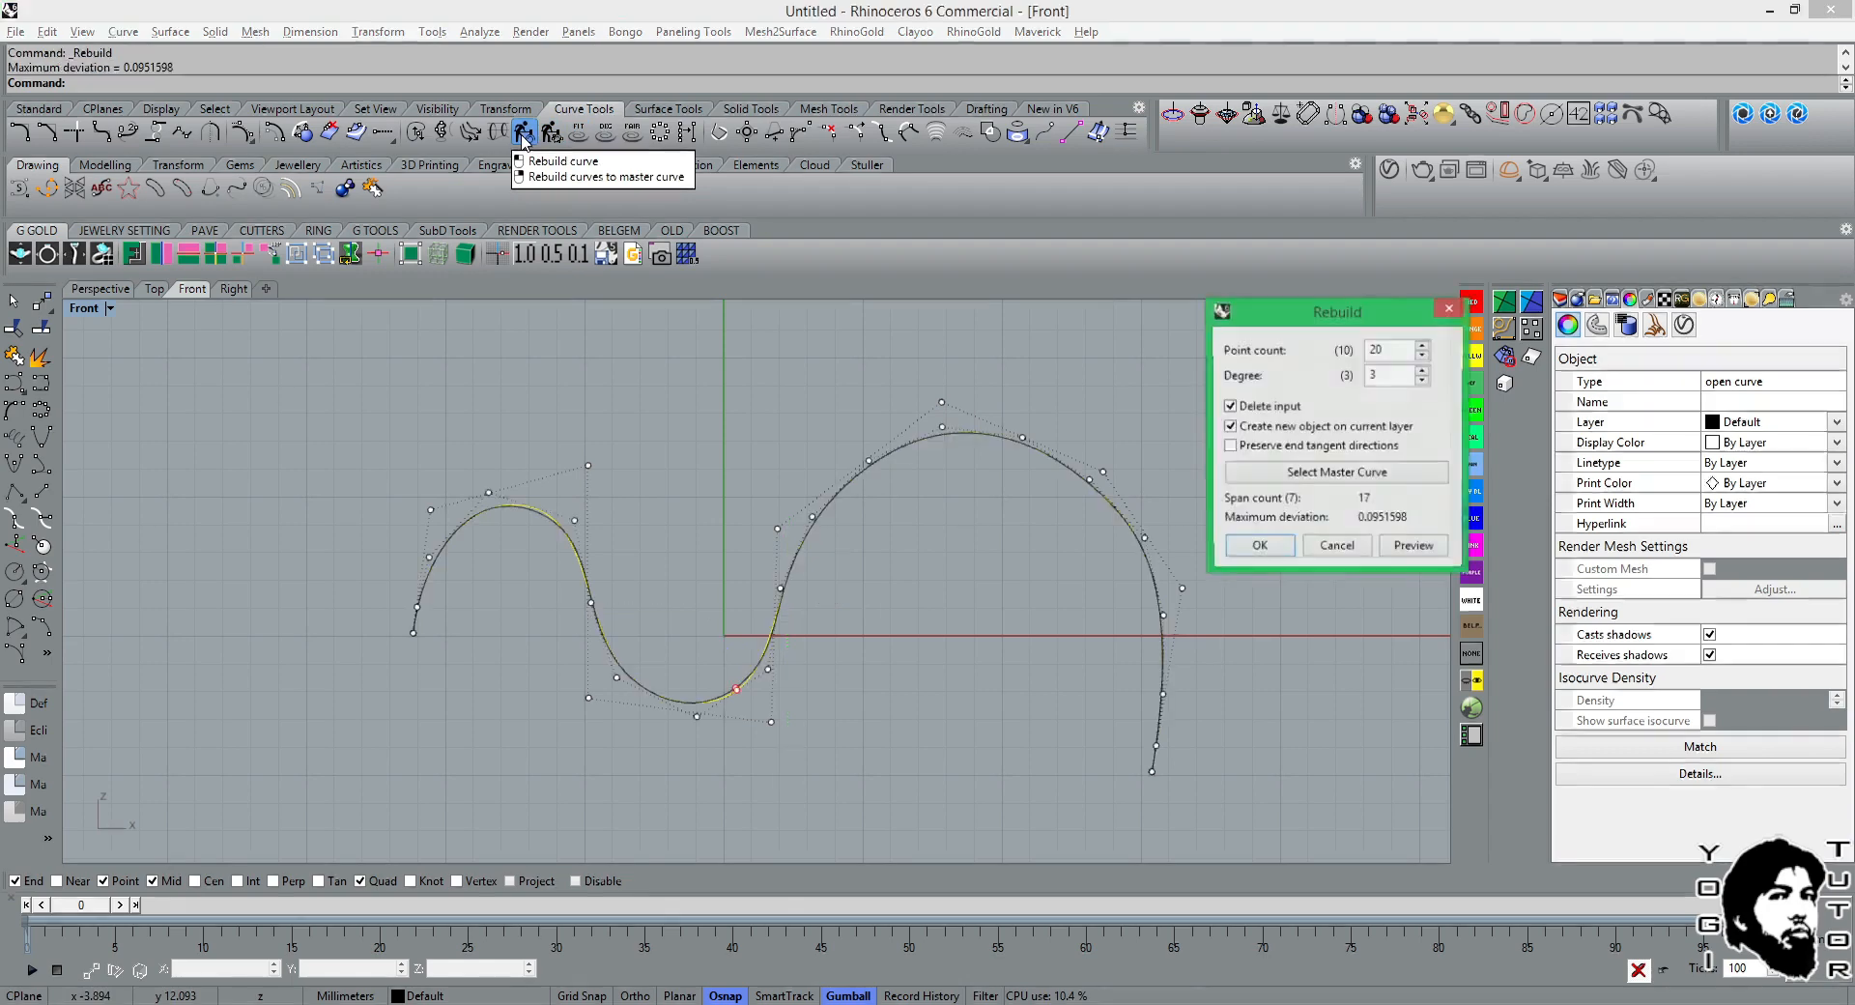
{"action": "left_click", "coordinate": [1351, 483]}
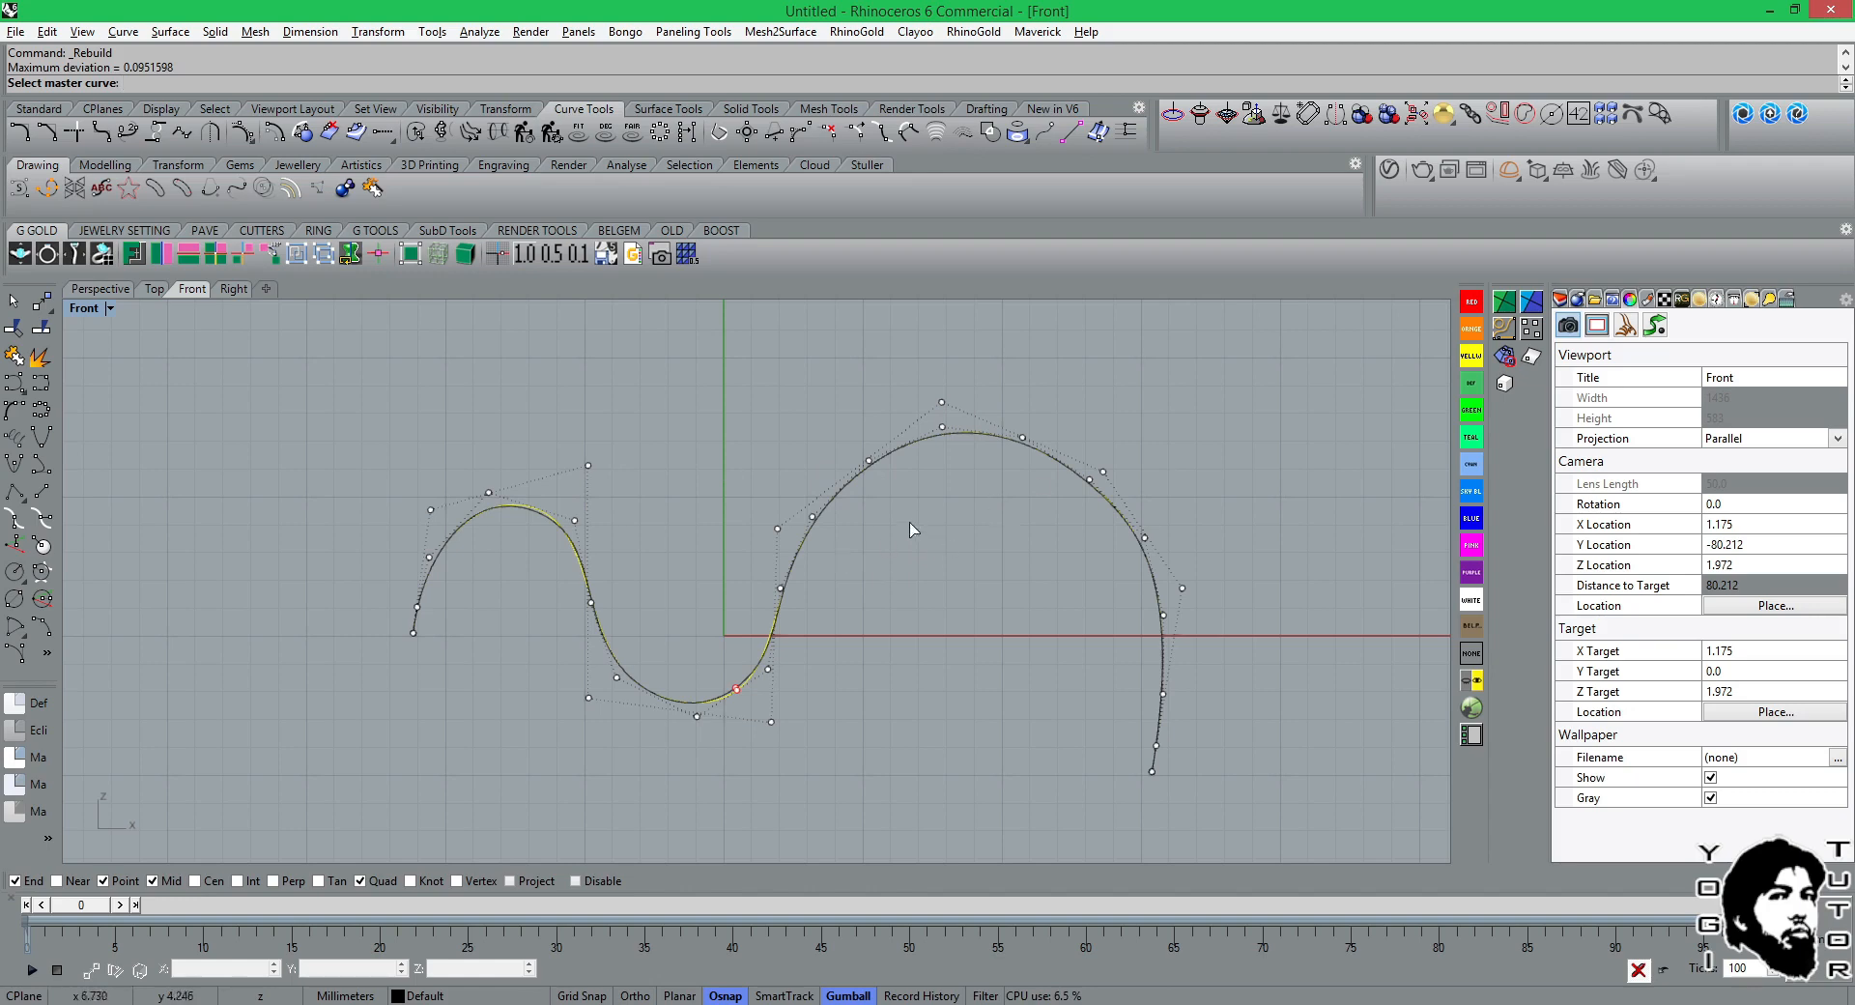
{"action": "right_click", "coordinate": [986, 580]}
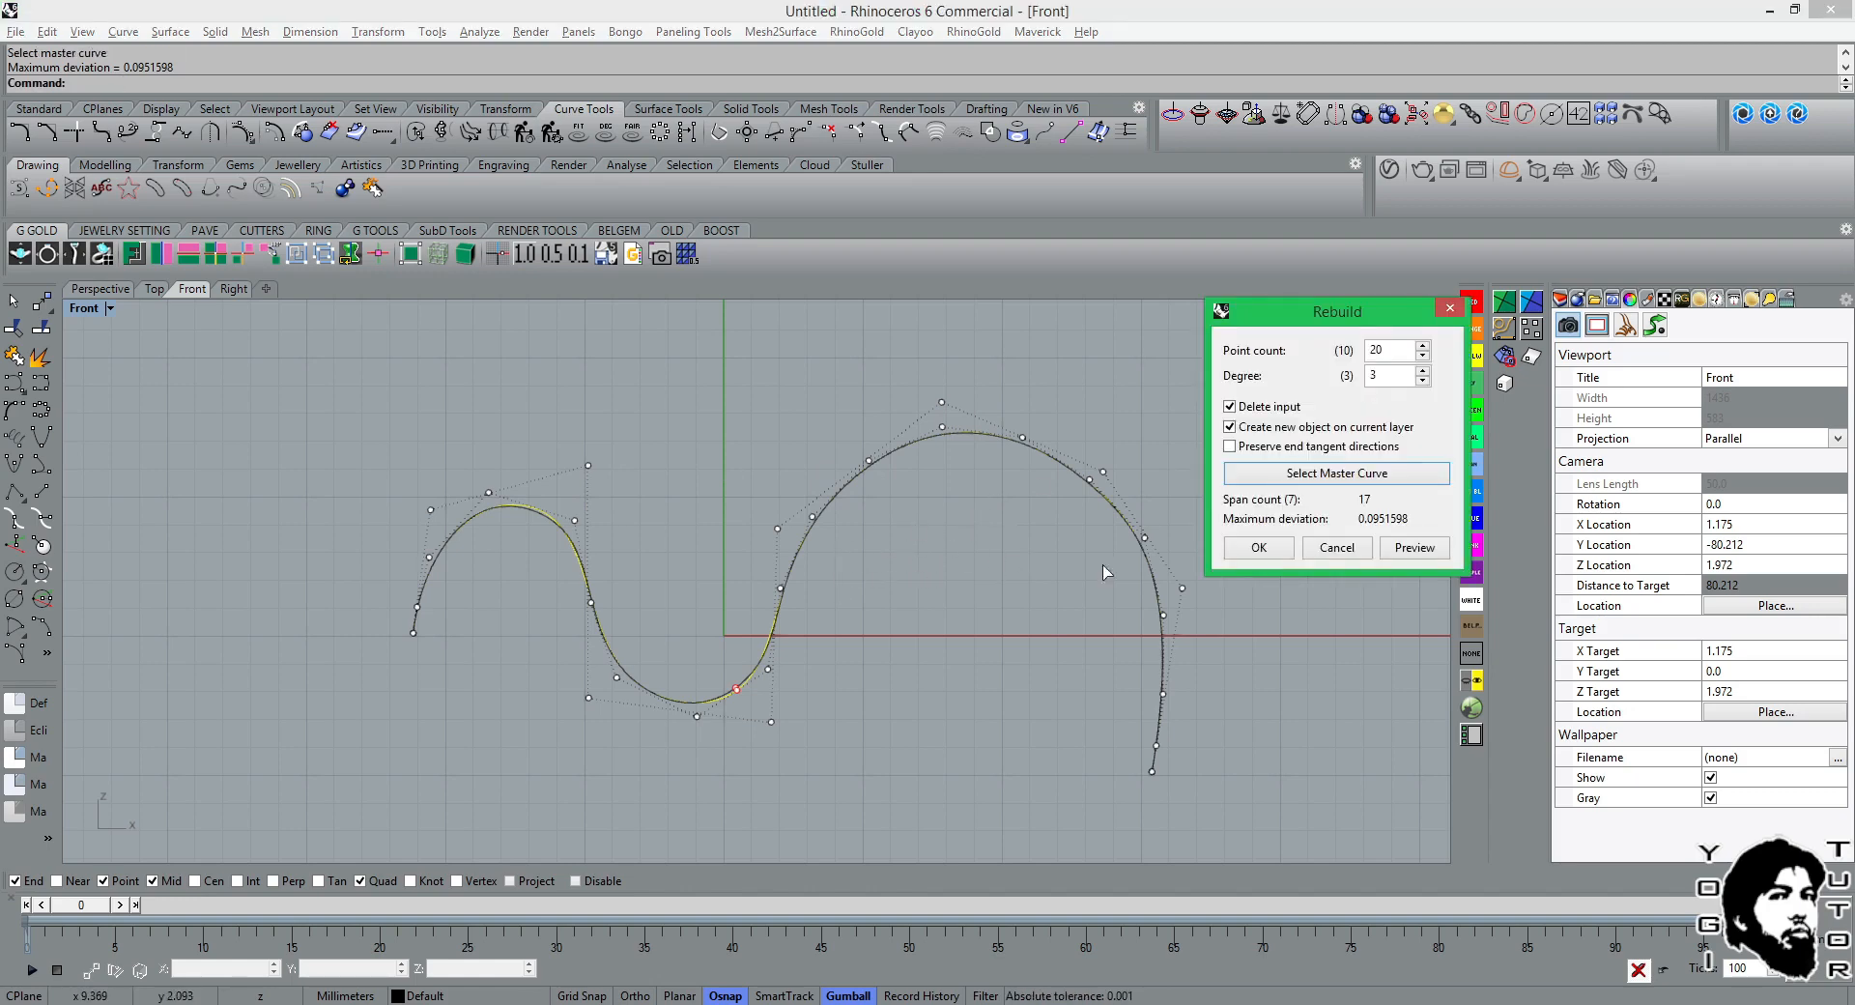
{"action": "left_click", "coordinate": [1337, 547]}
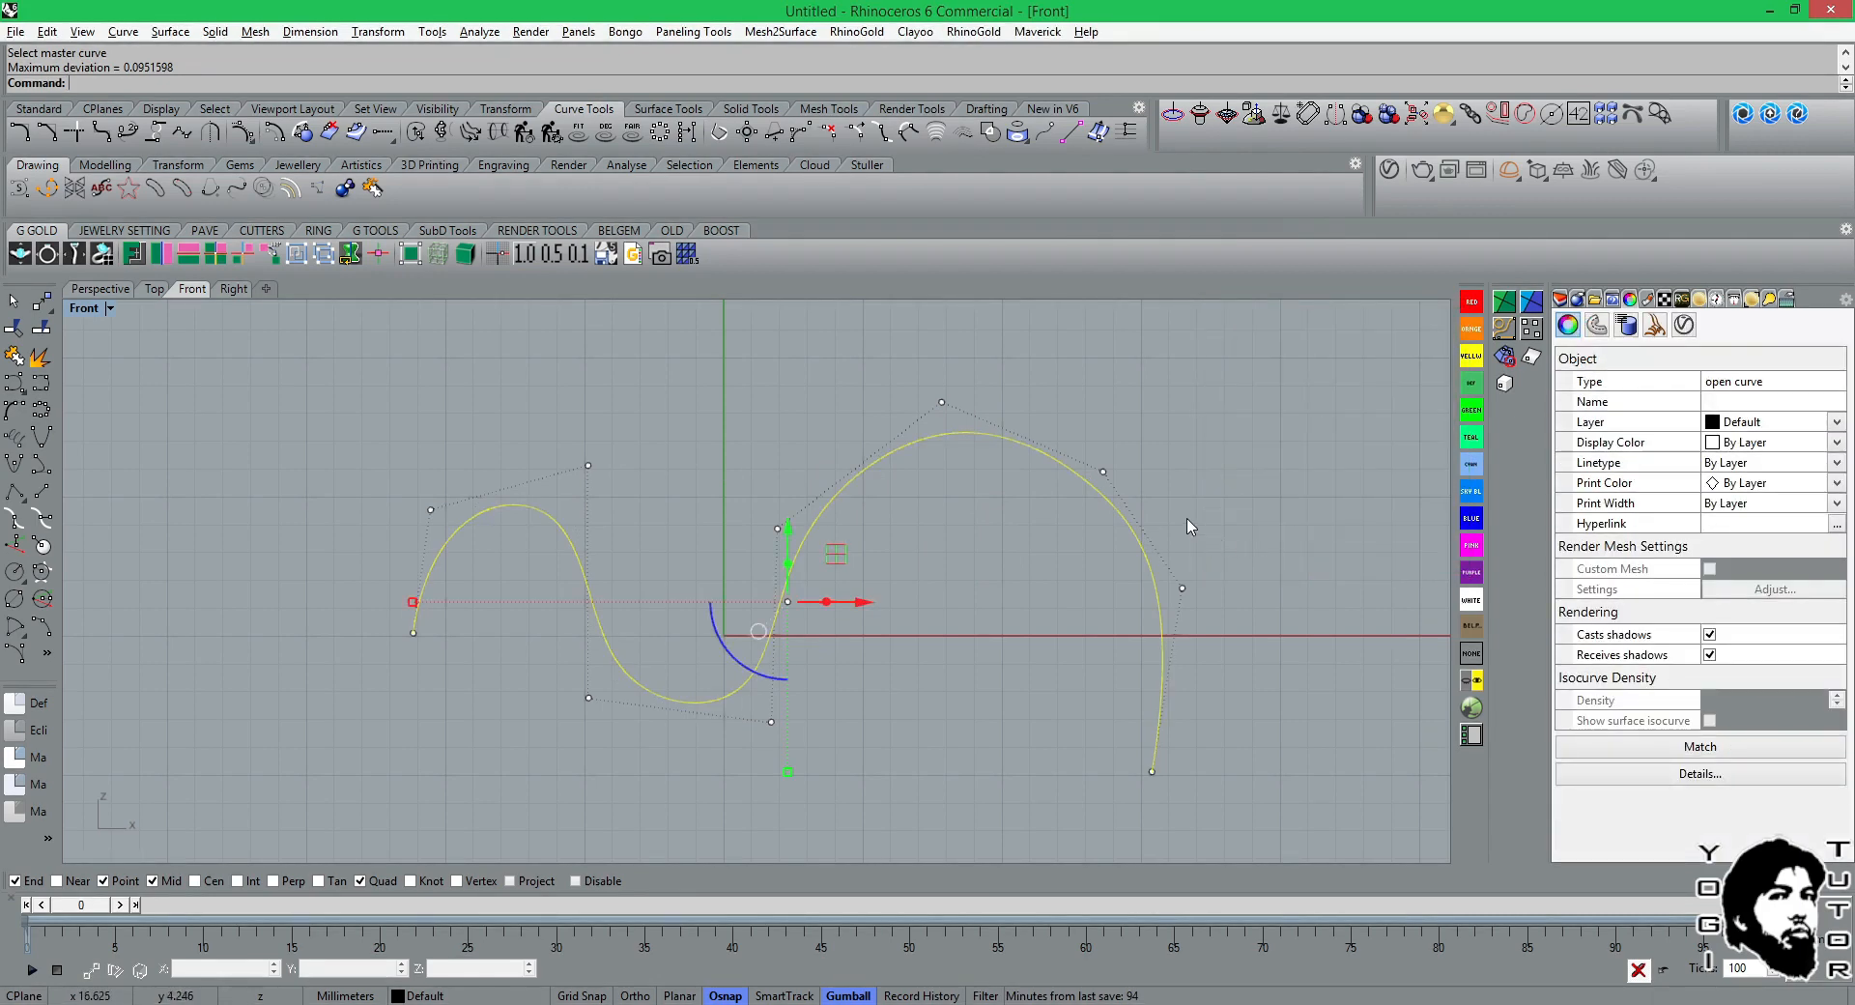
Rebuild the wavy curve with 20 points at degree 3 and check its degree and point count in the object description.
{"action": "right_click", "coordinate": [1188, 525]}
{"action": "left_click", "coordinate": [1259, 547]}
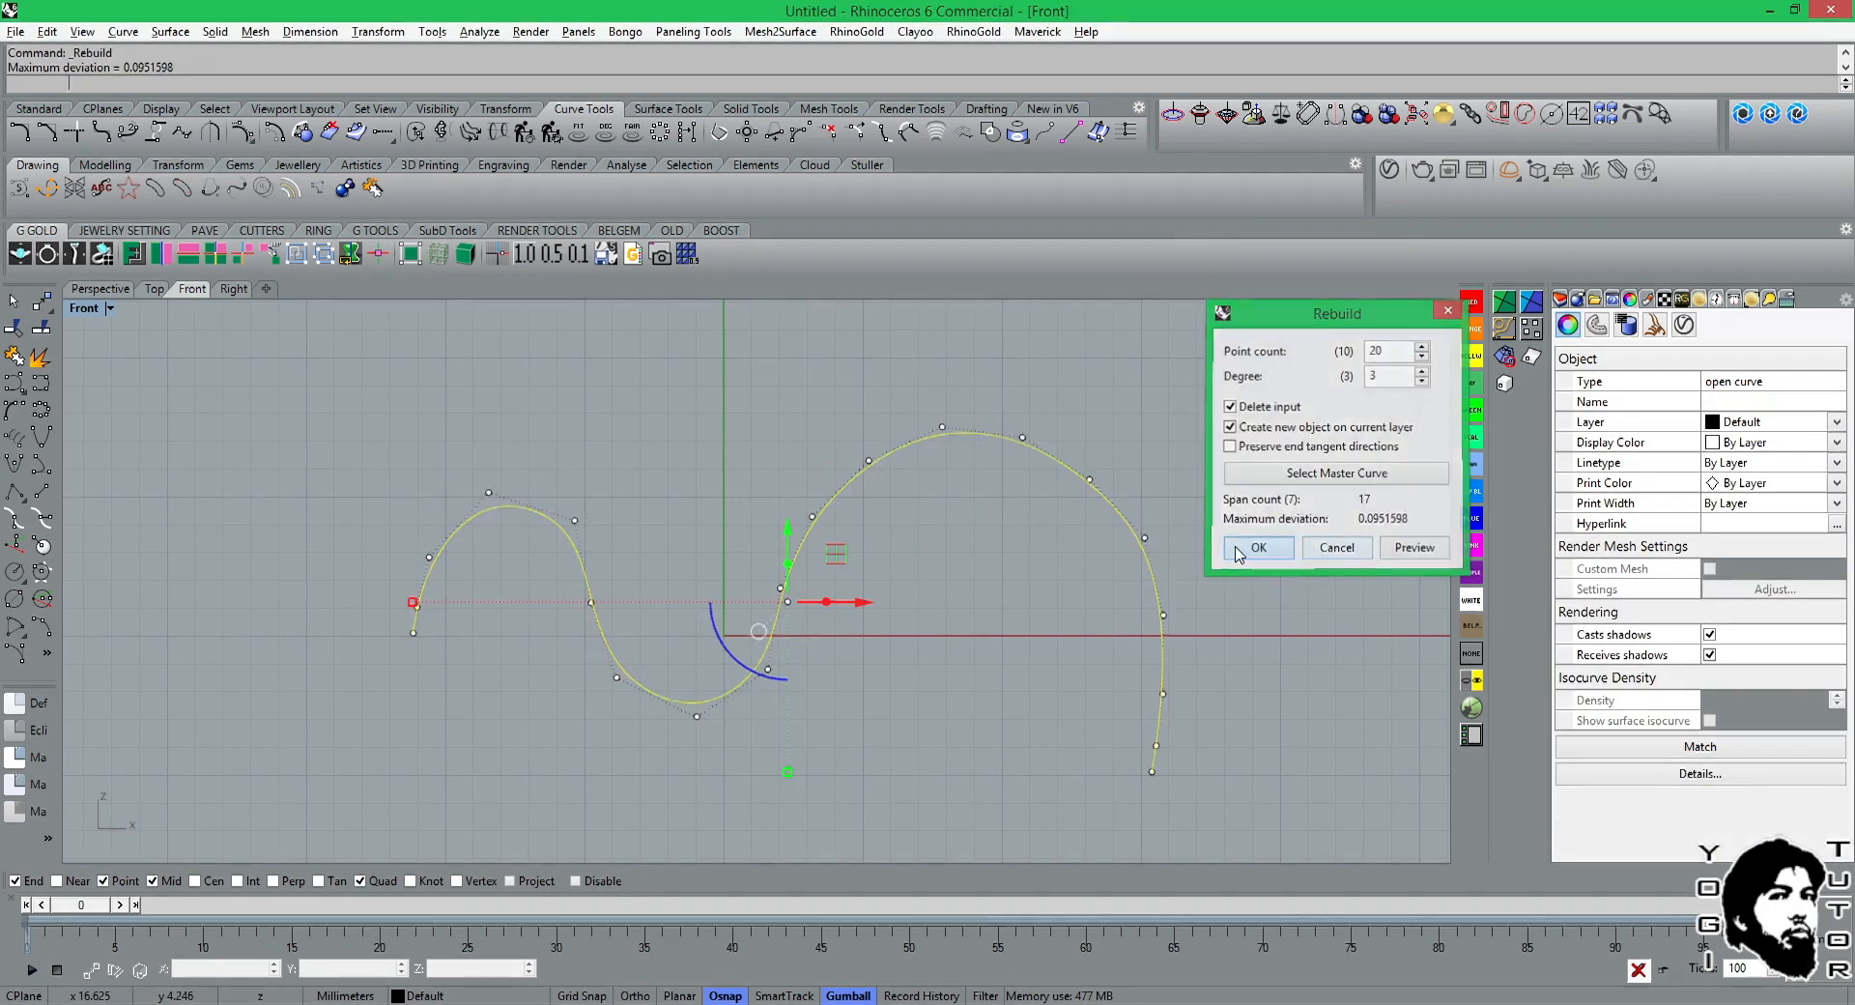
{"action": "left_click", "coordinate": [1020, 599]}
{"action": "right_click_drag", "start_coordinate": [944, 530], "coordinate": [860, 539]}
{"action": "left_click", "coordinate": [1071, 586]}
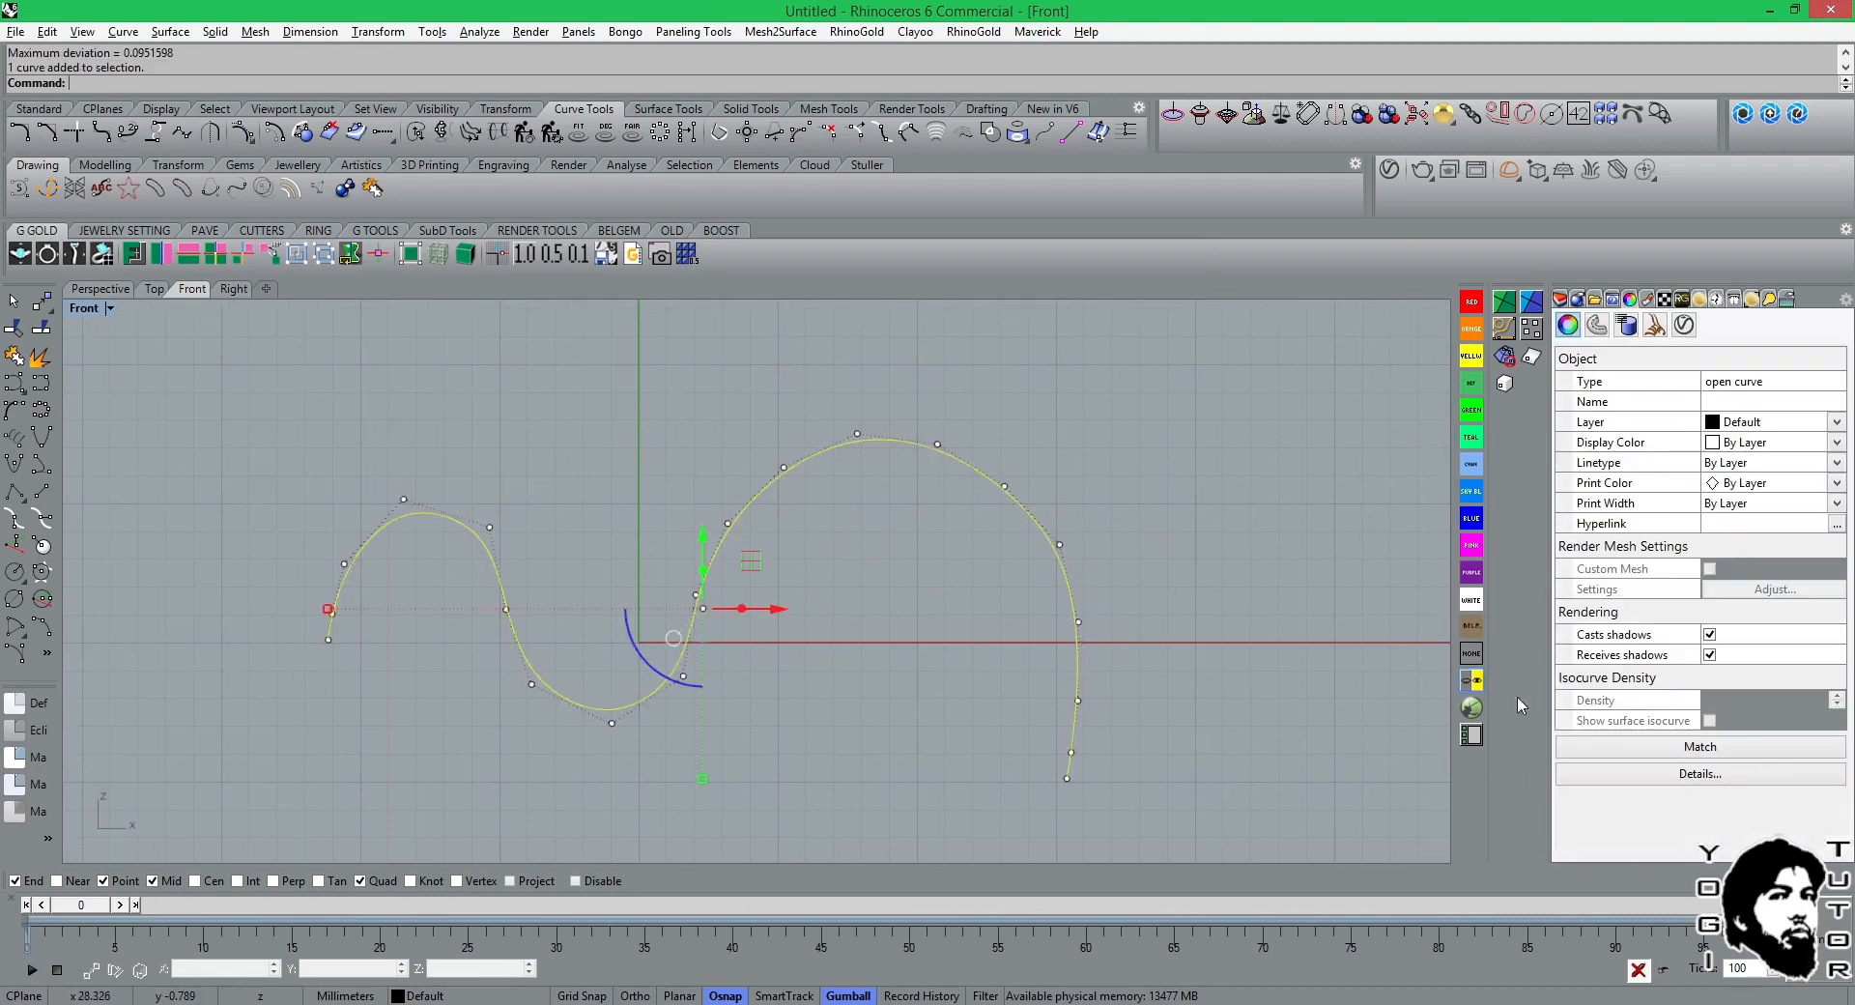
{"action": "left_click", "coordinate": [1701, 774]}
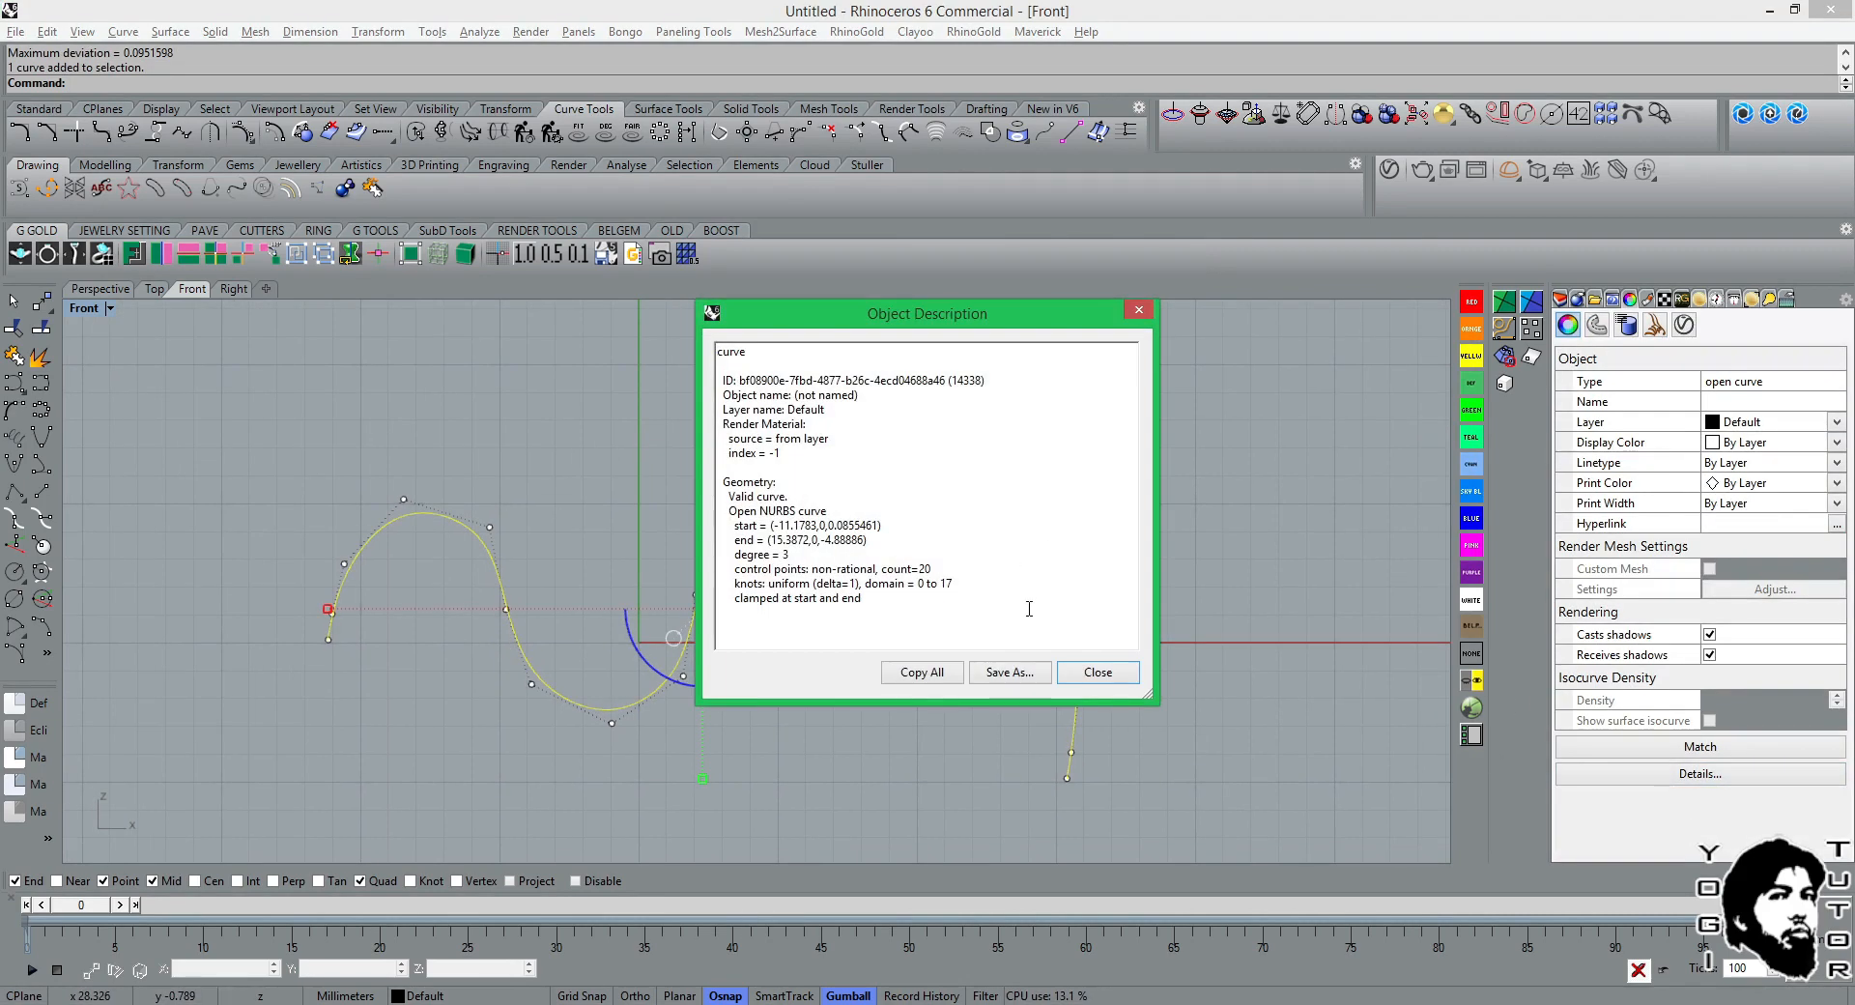
{"action": "left_click", "coordinate": [1103, 675]}
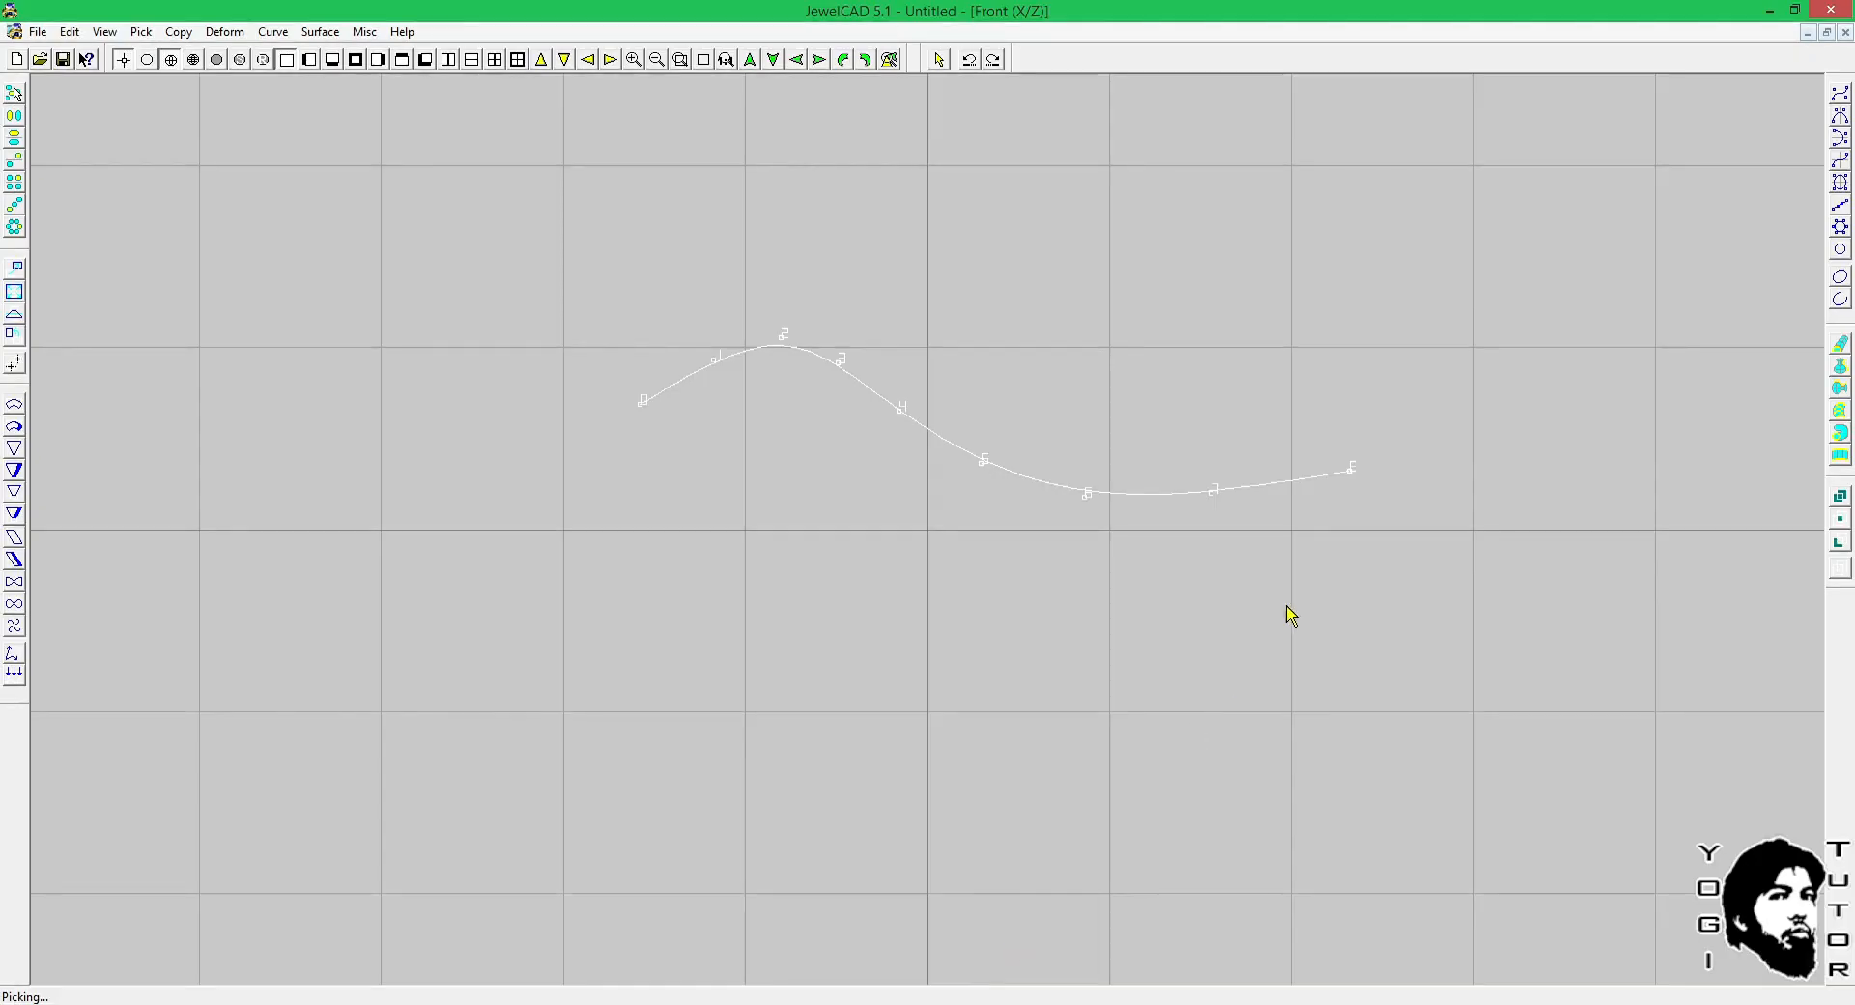
Switch to JewelCAD and extend the curve with three points beyond point 8 and further points beyond its starting point 0.
{"action": "left_click", "coordinate": [1839, 94]}
{"action": "left_click", "coordinate": [1342, 487]}
{"action": "left_click", "coordinate": [1452, 479]}
{"action": "left_click_drag", "start_coordinate": [1471, 573], "coordinate": [1470, 589]}
{"action": "left_click", "coordinate": [1426, 678]}
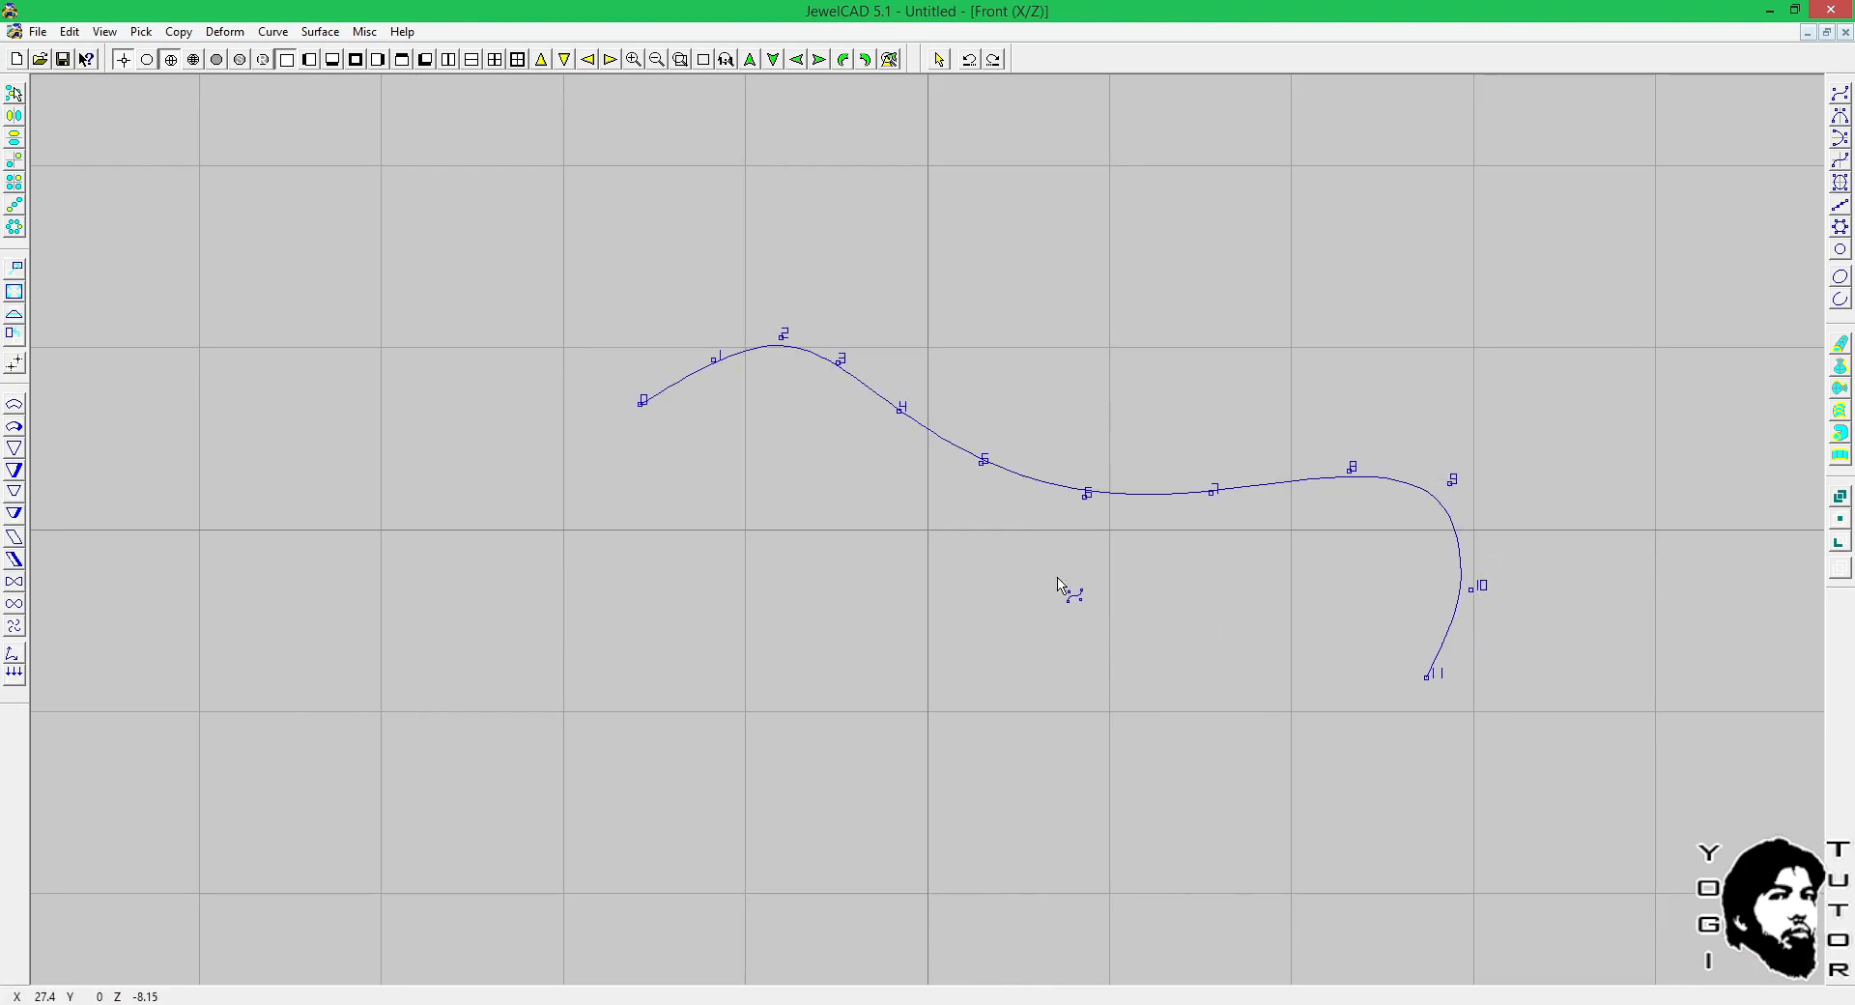
{"action": "left_click_drag", "start_coordinate": [627, 414], "coordinate": [606, 436]}
{"action": "left_click", "coordinate": [584, 495]}
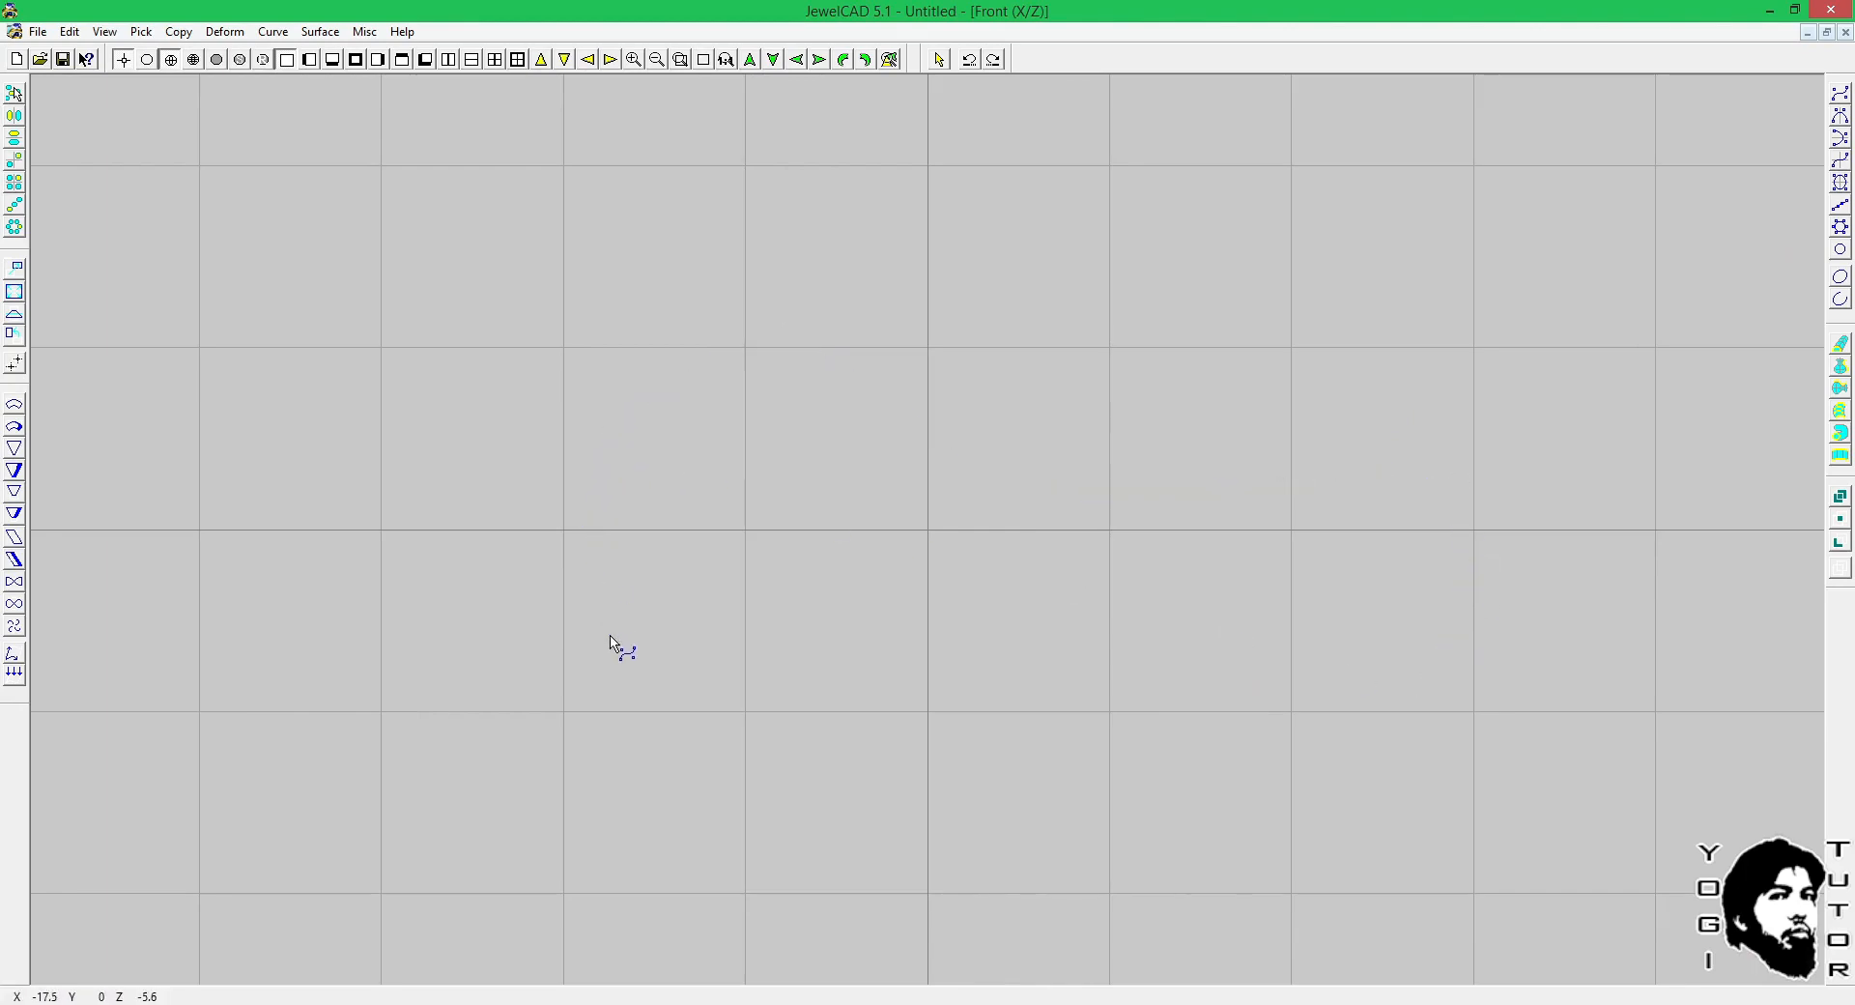
{"action": "right_click", "coordinate": [815, 684]}
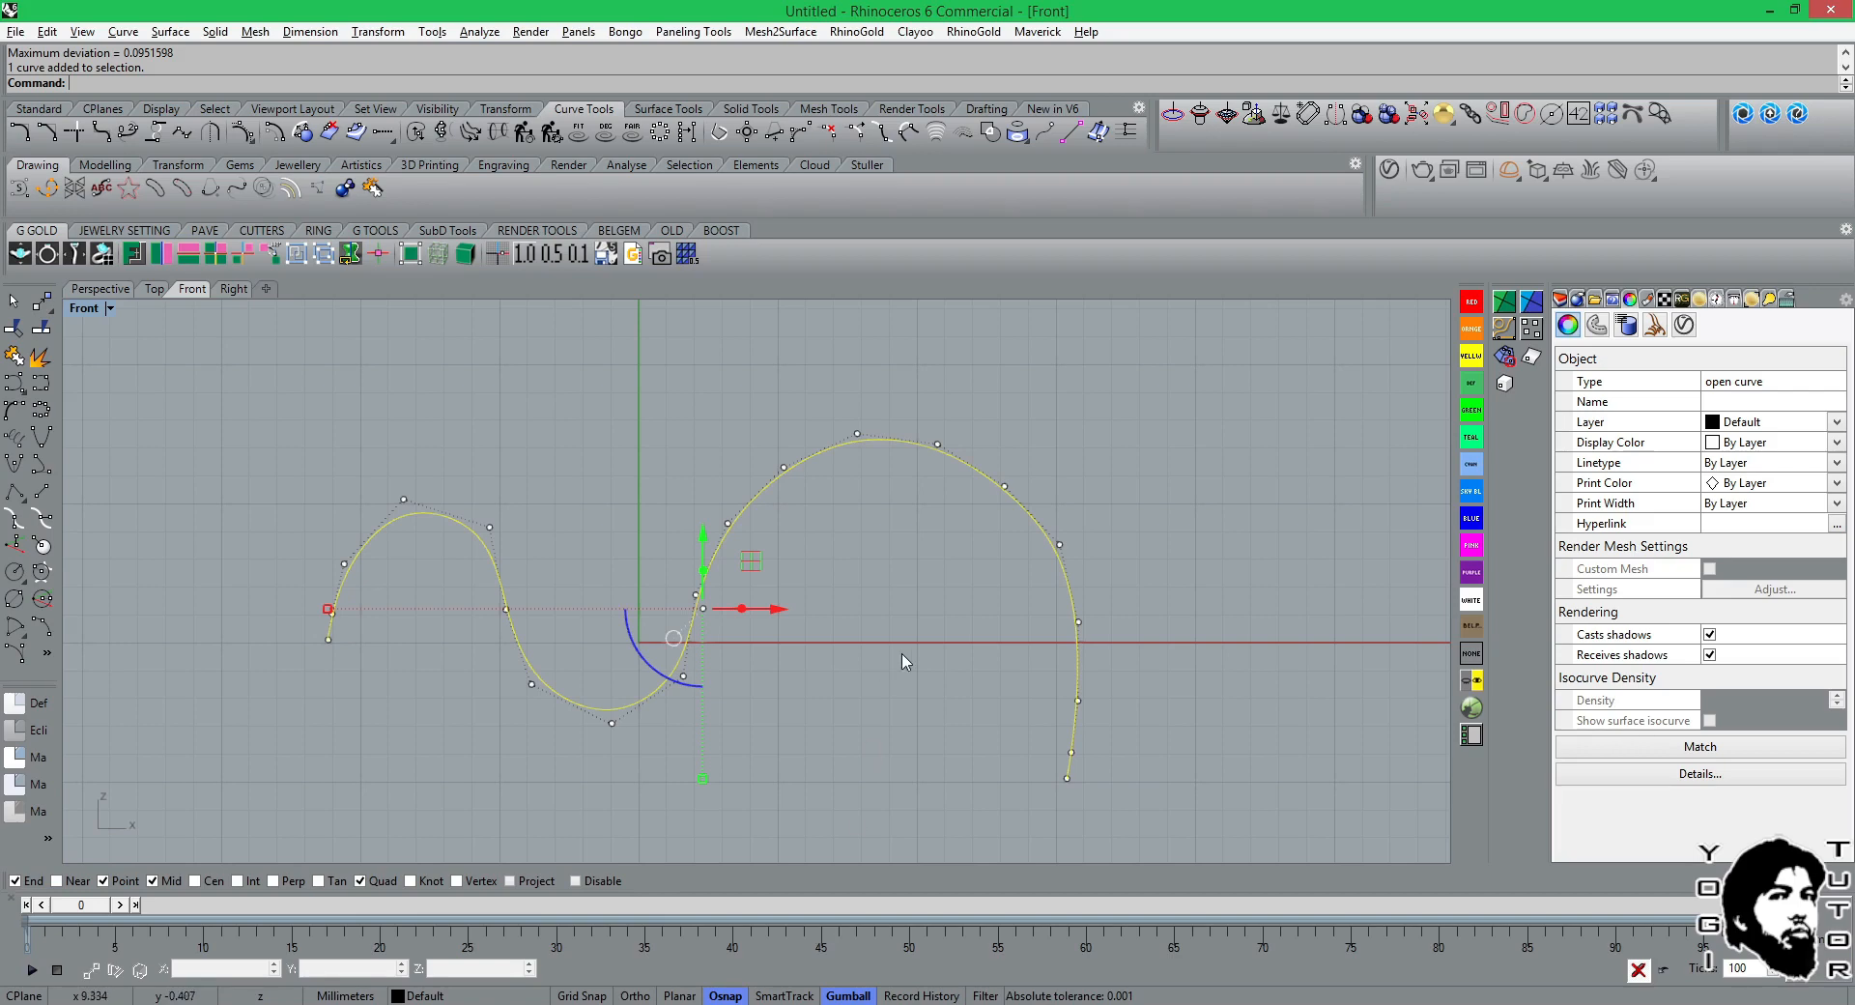
{"action": "right_click_drag", "start_coordinate": [368, 536], "coordinate": [375, 425]}
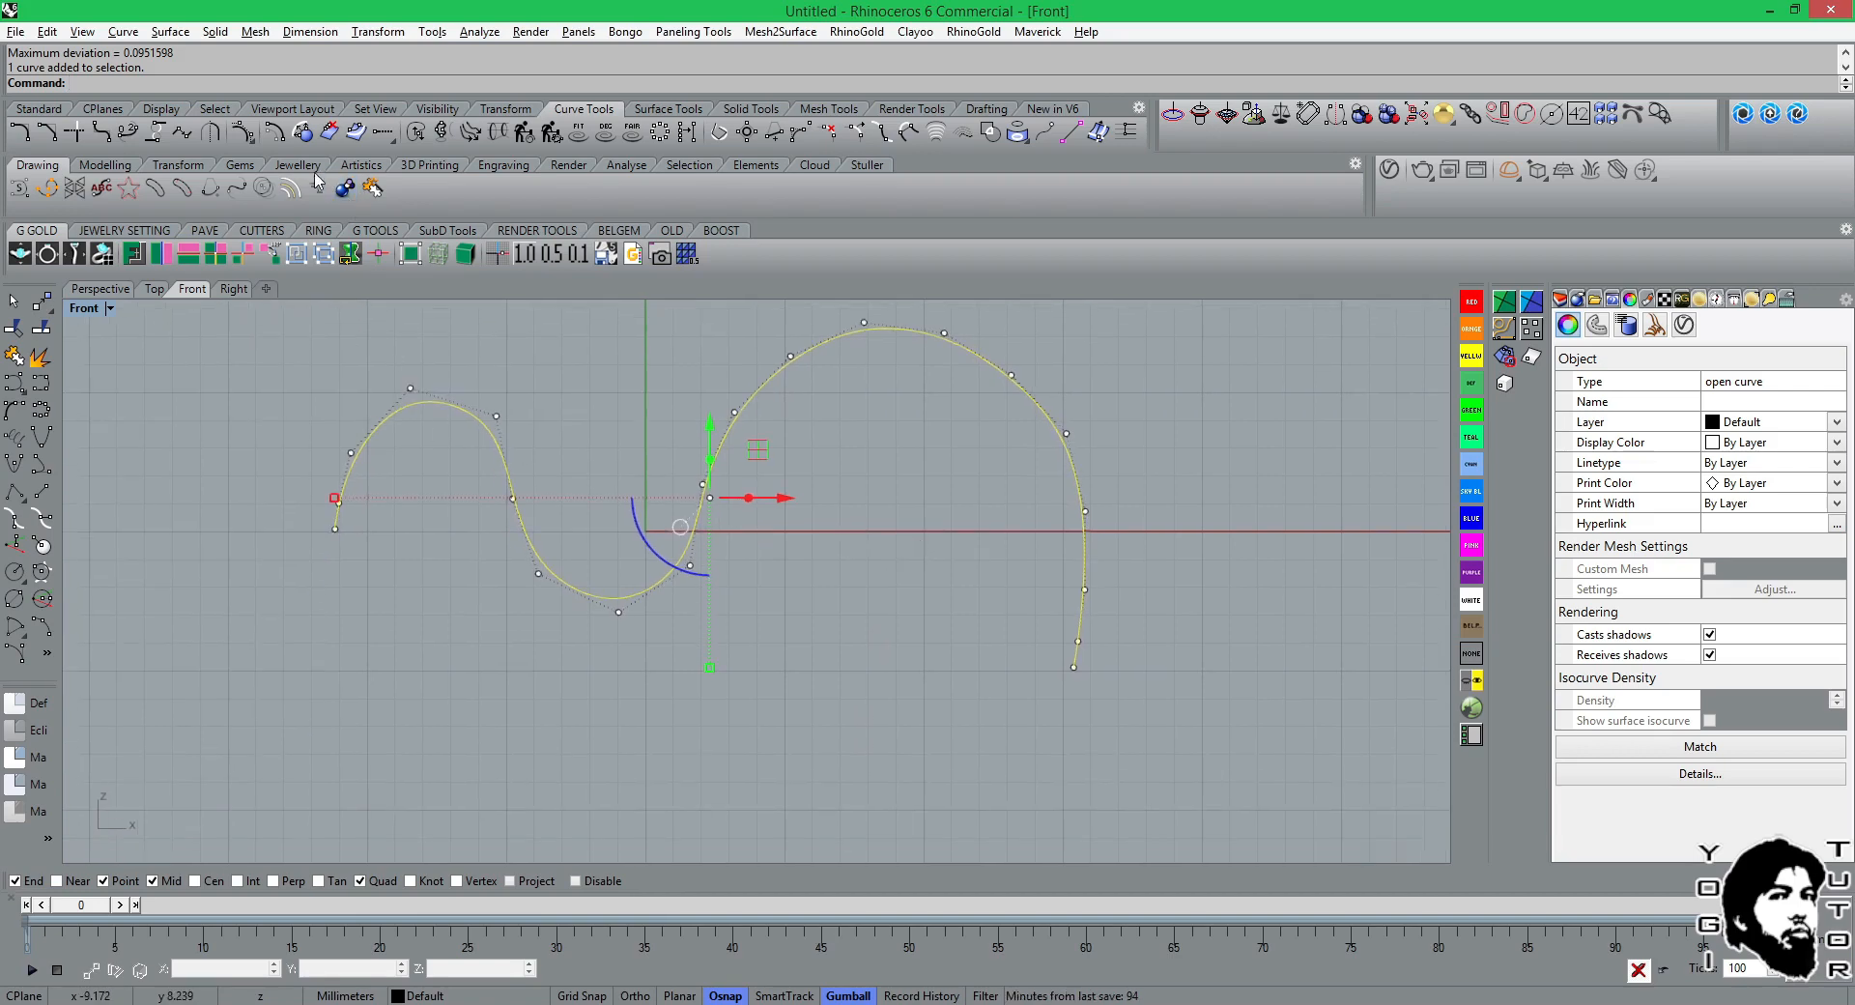
{"action": "left_click", "coordinate": [252, 147]}
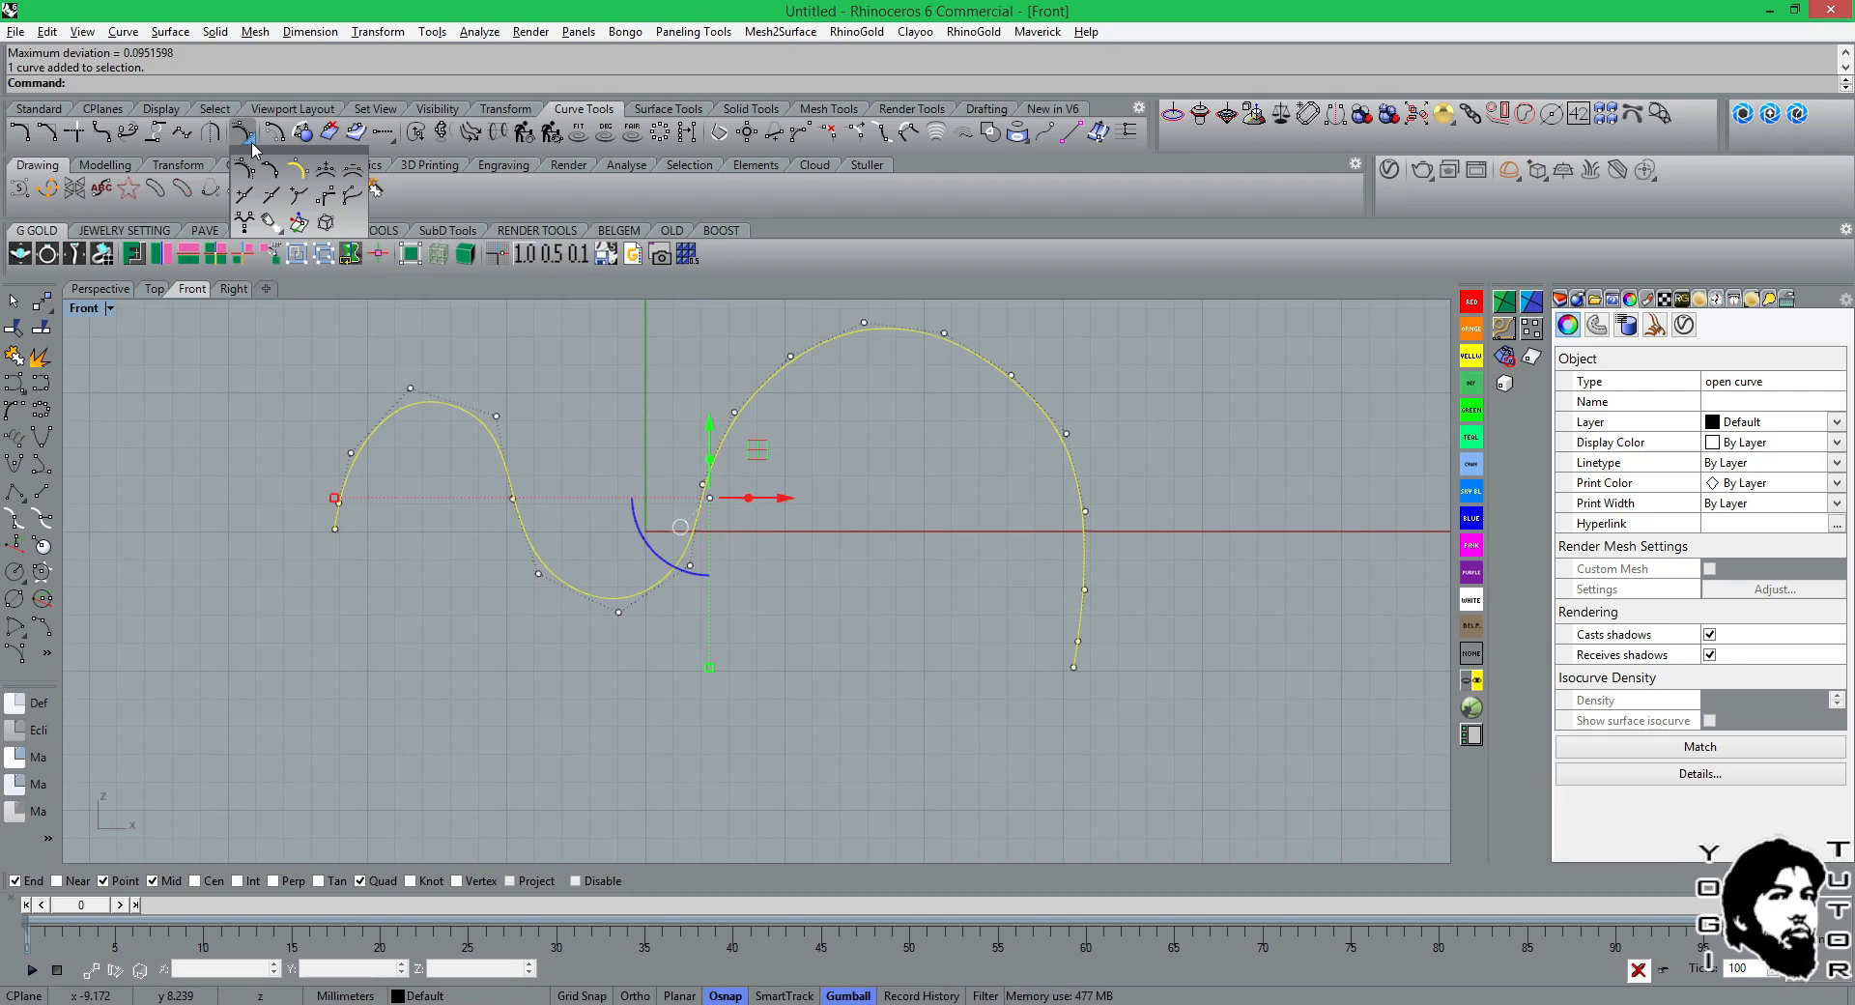
{"action": "left_click", "coordinate": [358, 82]}
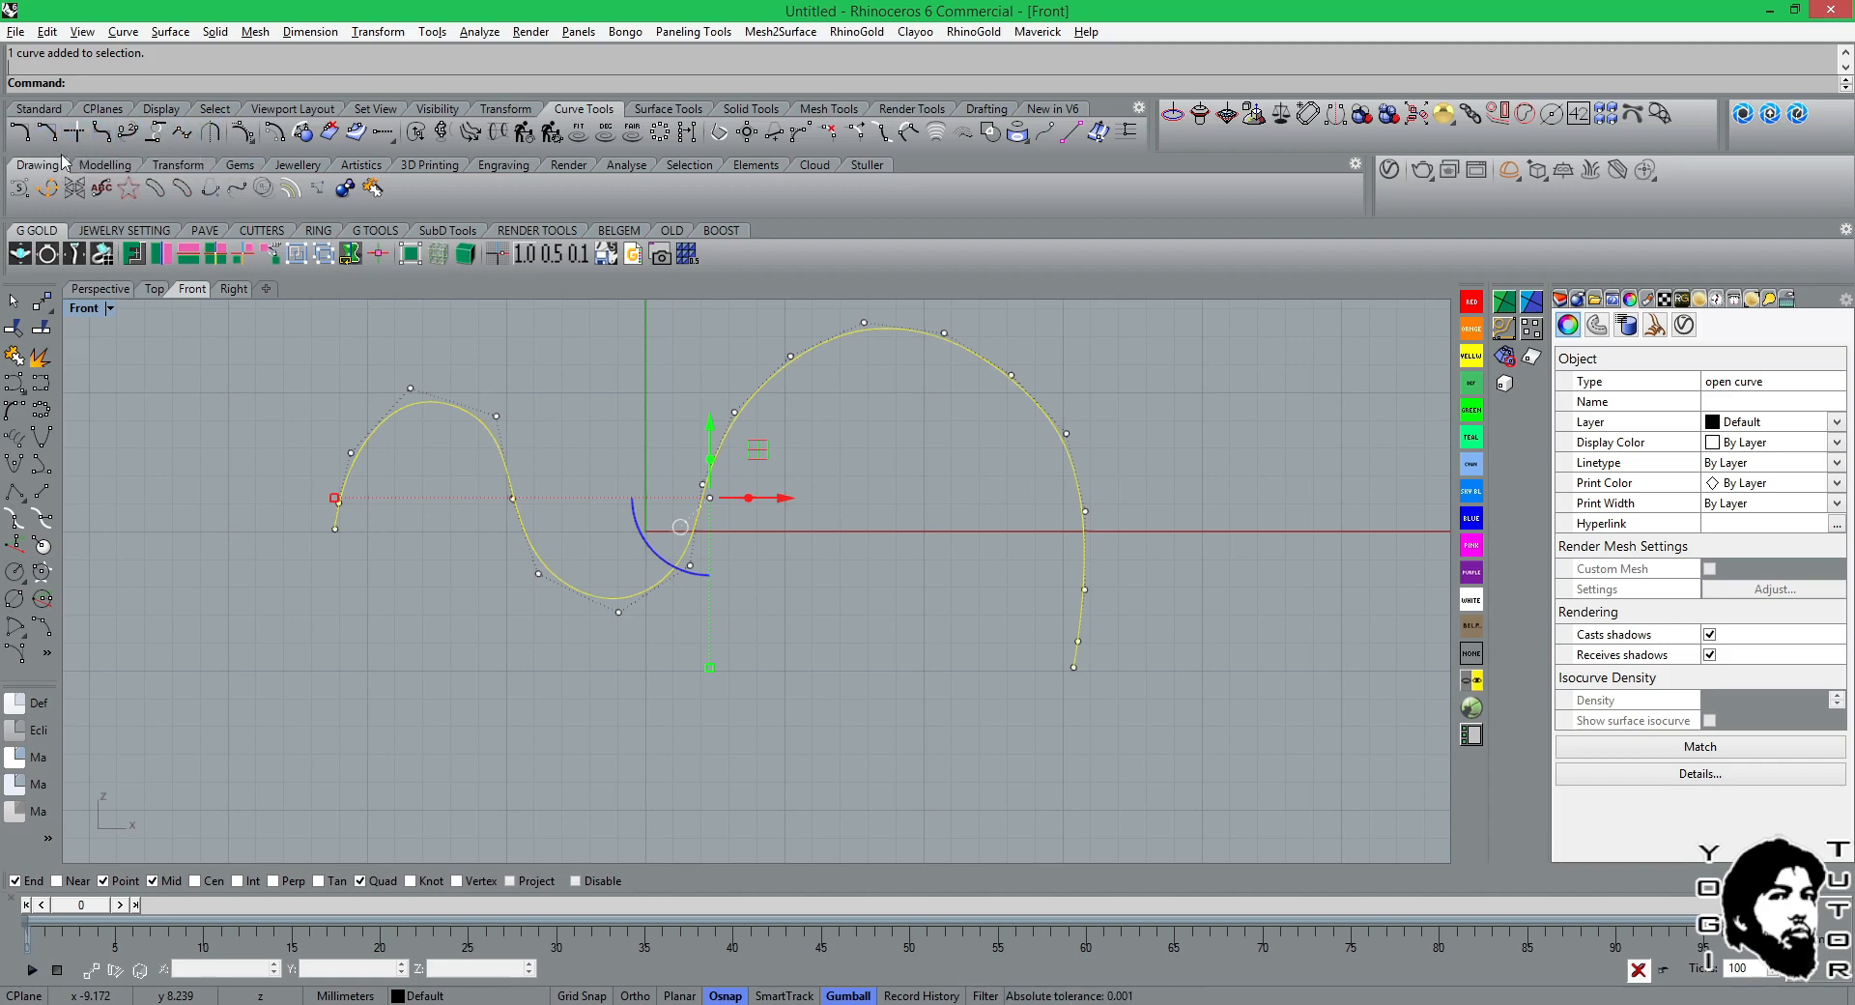
{"action": "left_click", "coordinate": [41, 110]}
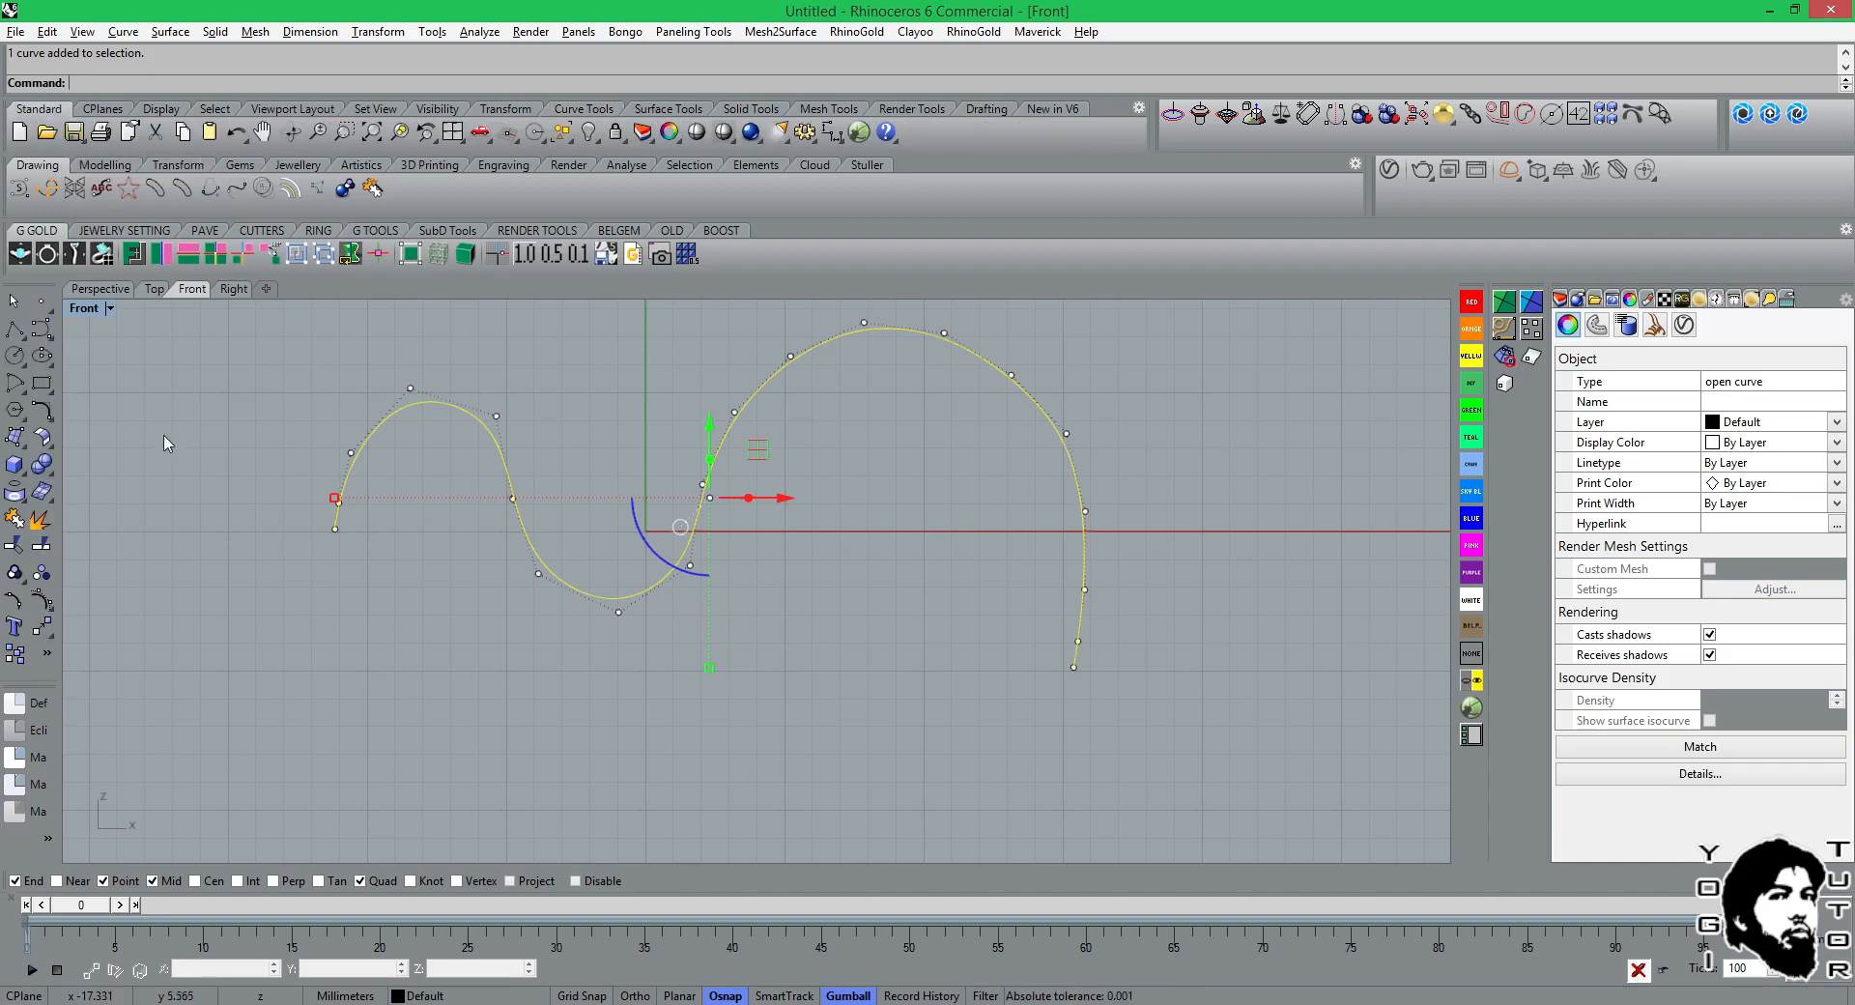
{"action": "left_click", "coordinate": [55, 610]}
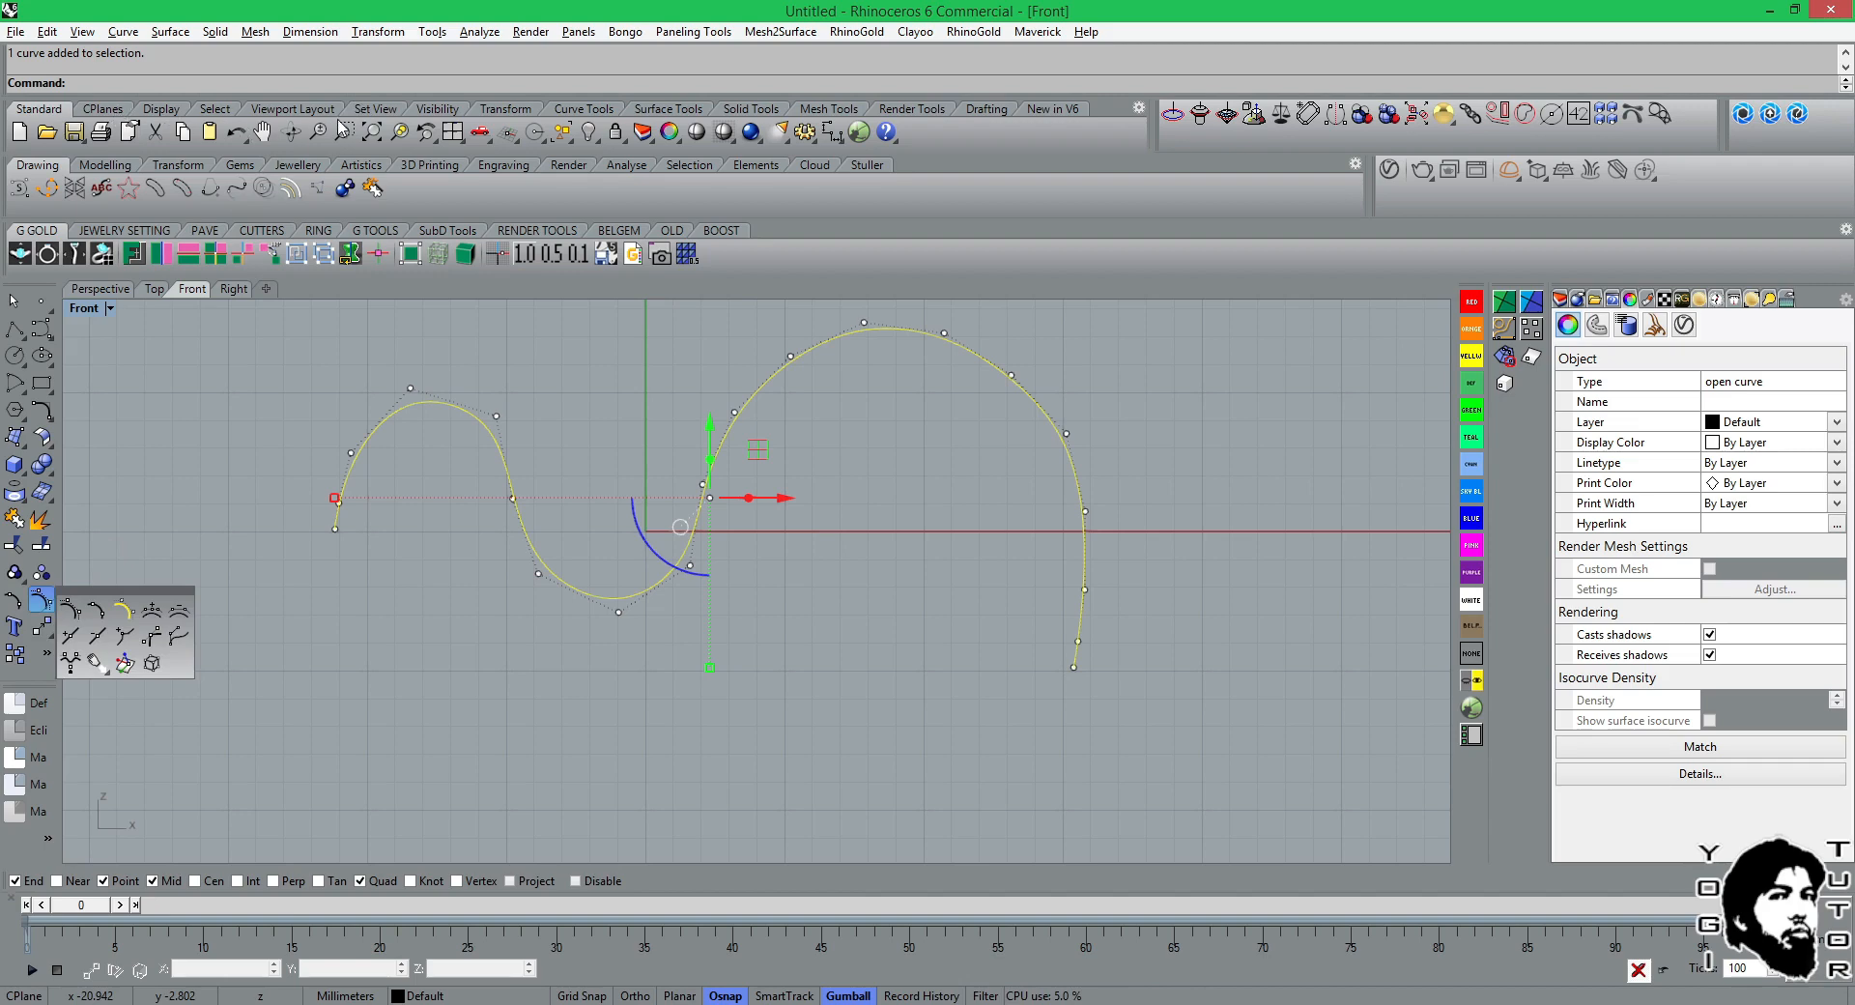
Continue the rebuilt Rhinoceros curve from the large arch's lower end with three control points curling inward beneath the arch.
{"action": "left_click", "coordinate": [564, 109]}
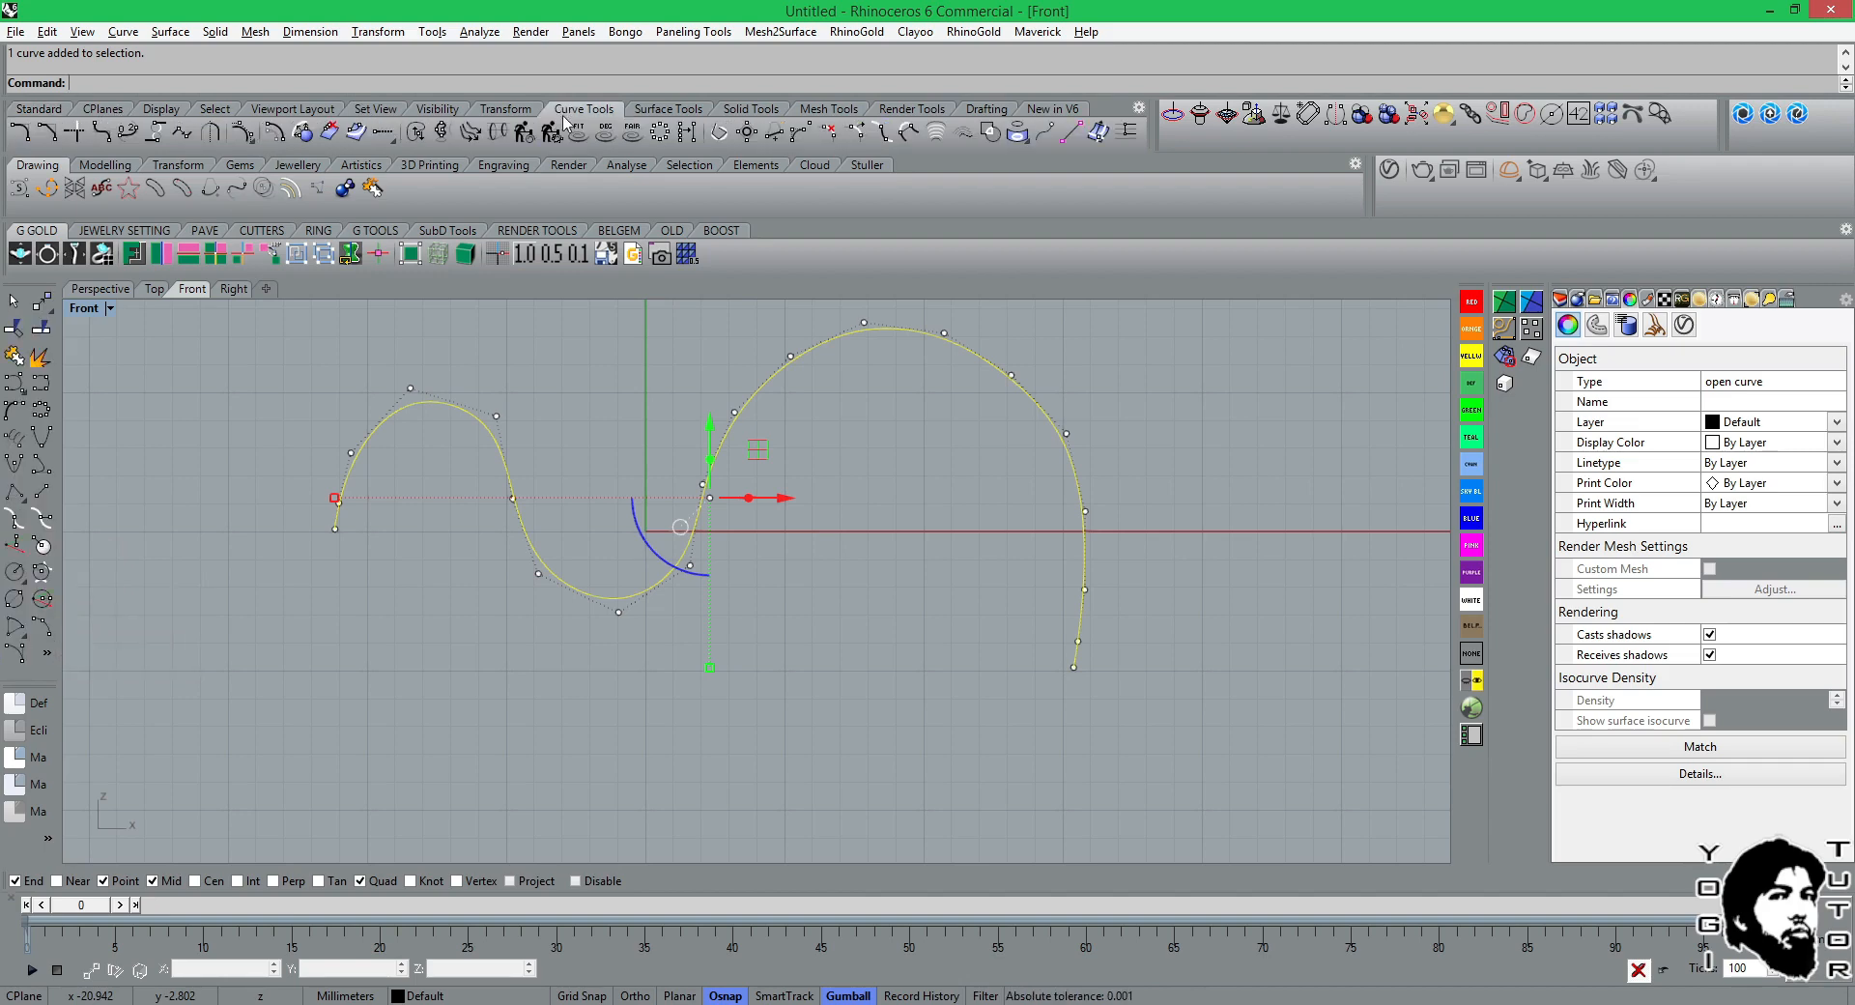
{"action": "left_click", "coordinate": [801, 134]}
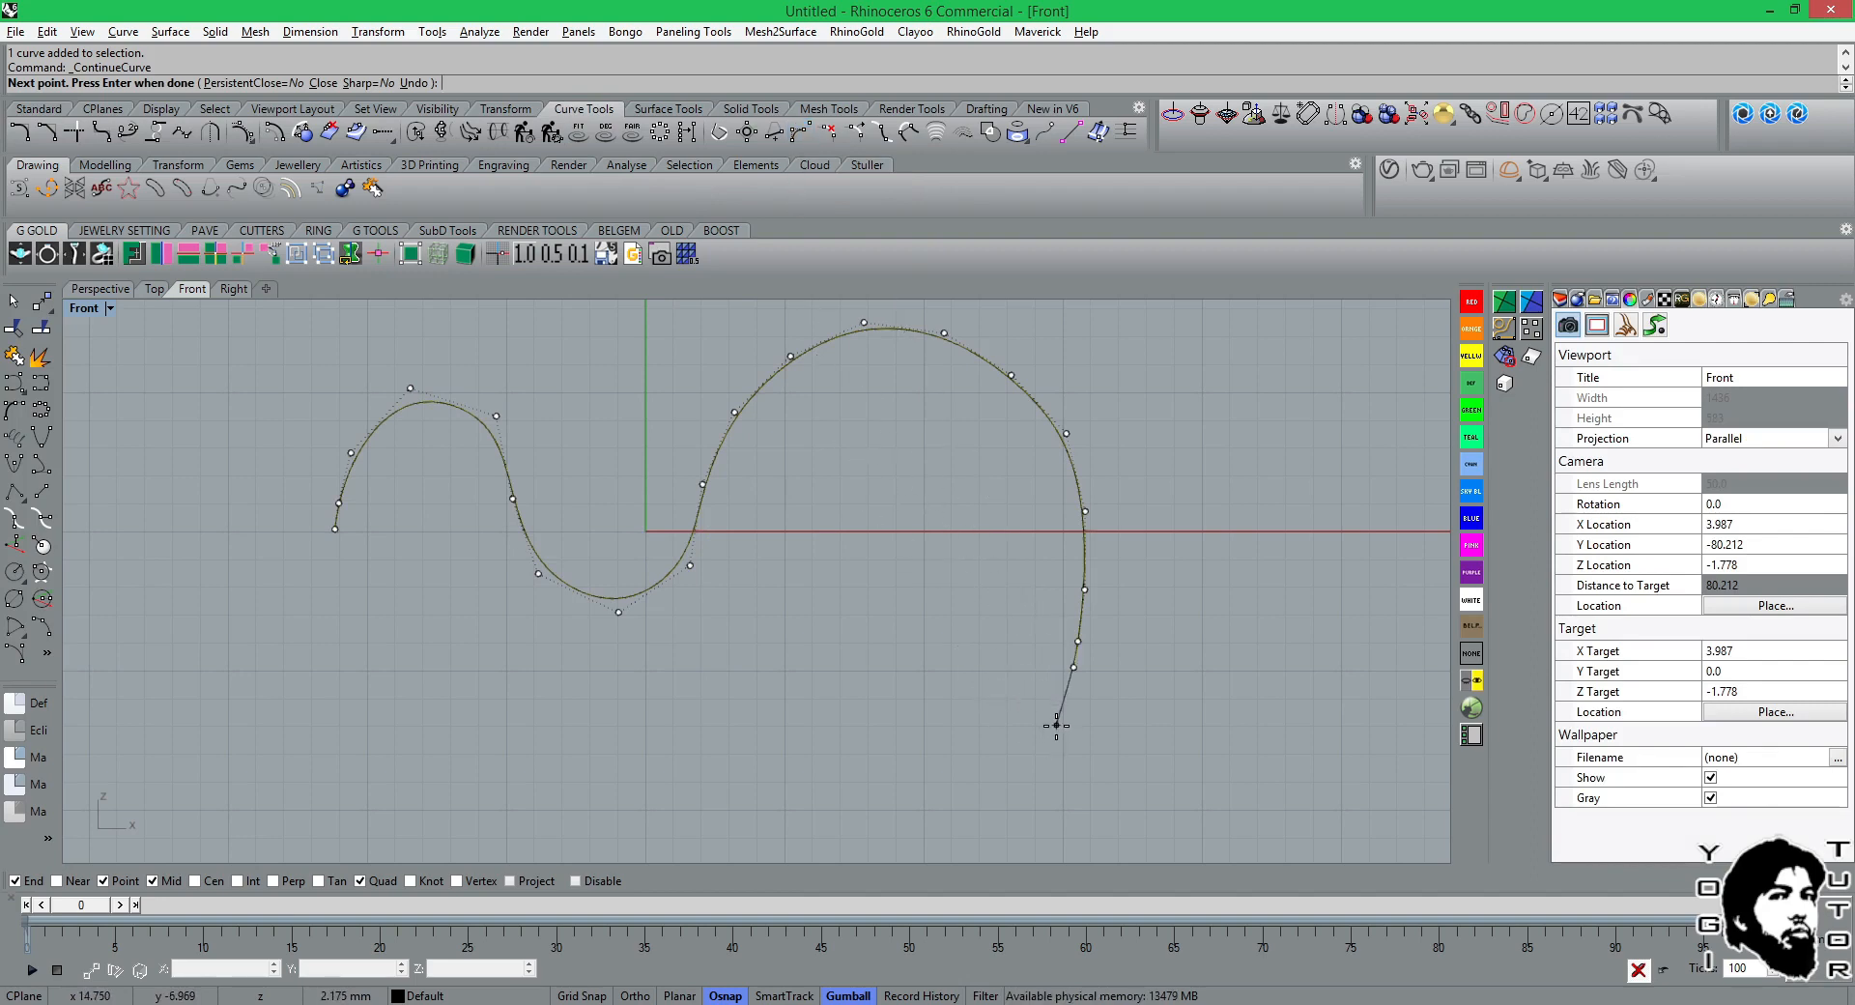
{"action": "left_click", "coordinate": [1032, 734]}
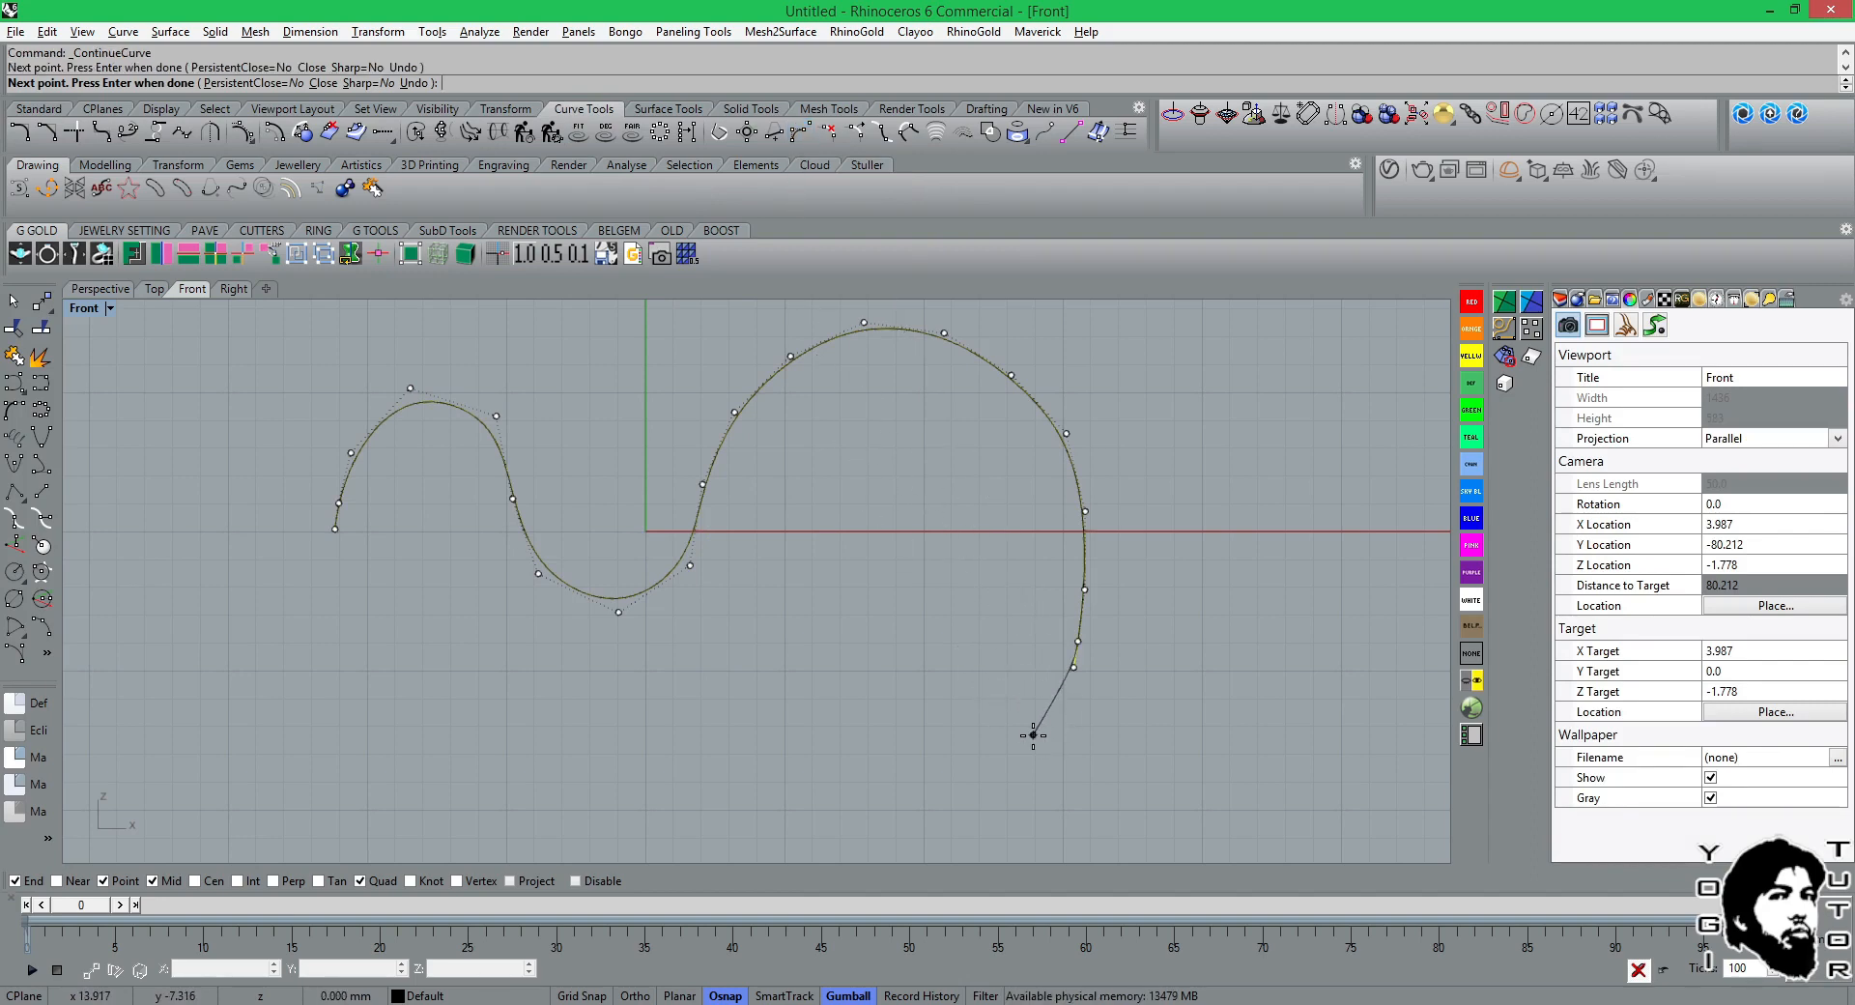
{"action": "left_click", "coordinate": [969, 741]}
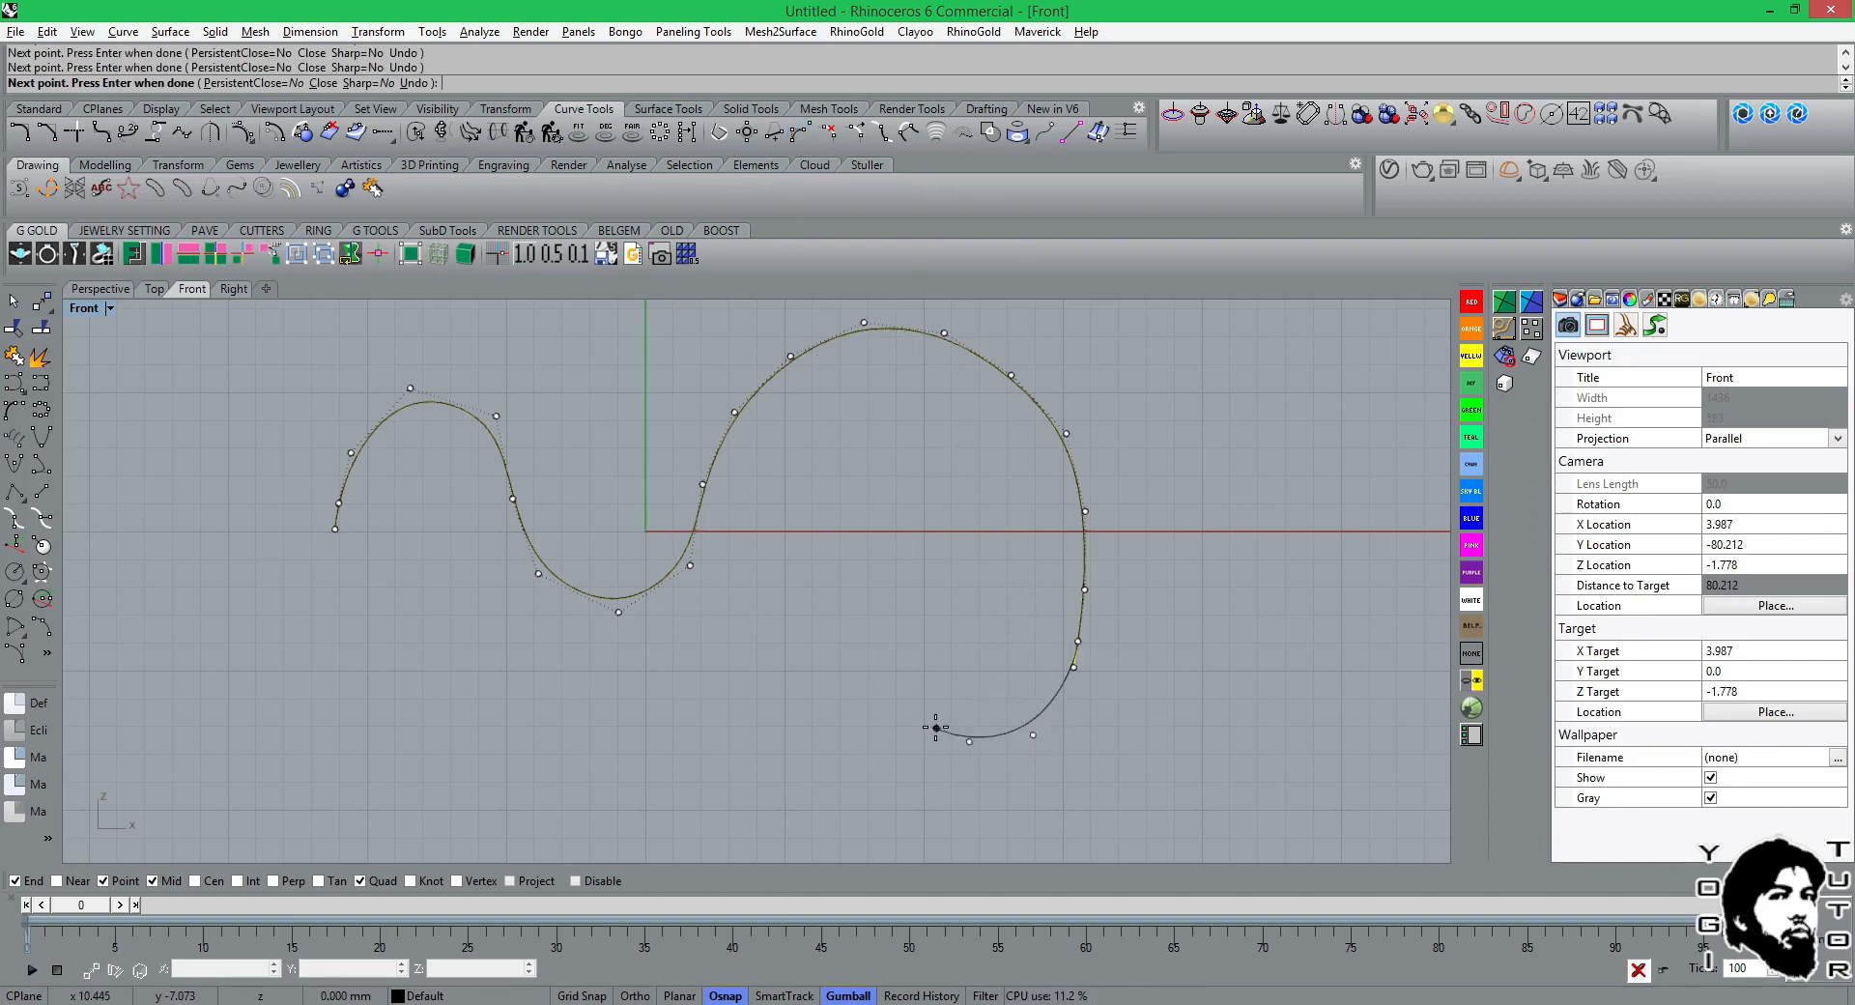
{"action": "left_click", "coordinate": [936, 728]}
{"action": "right_click", "coordinate": [936, 728]}
{"action": "key", "text": "F10"}
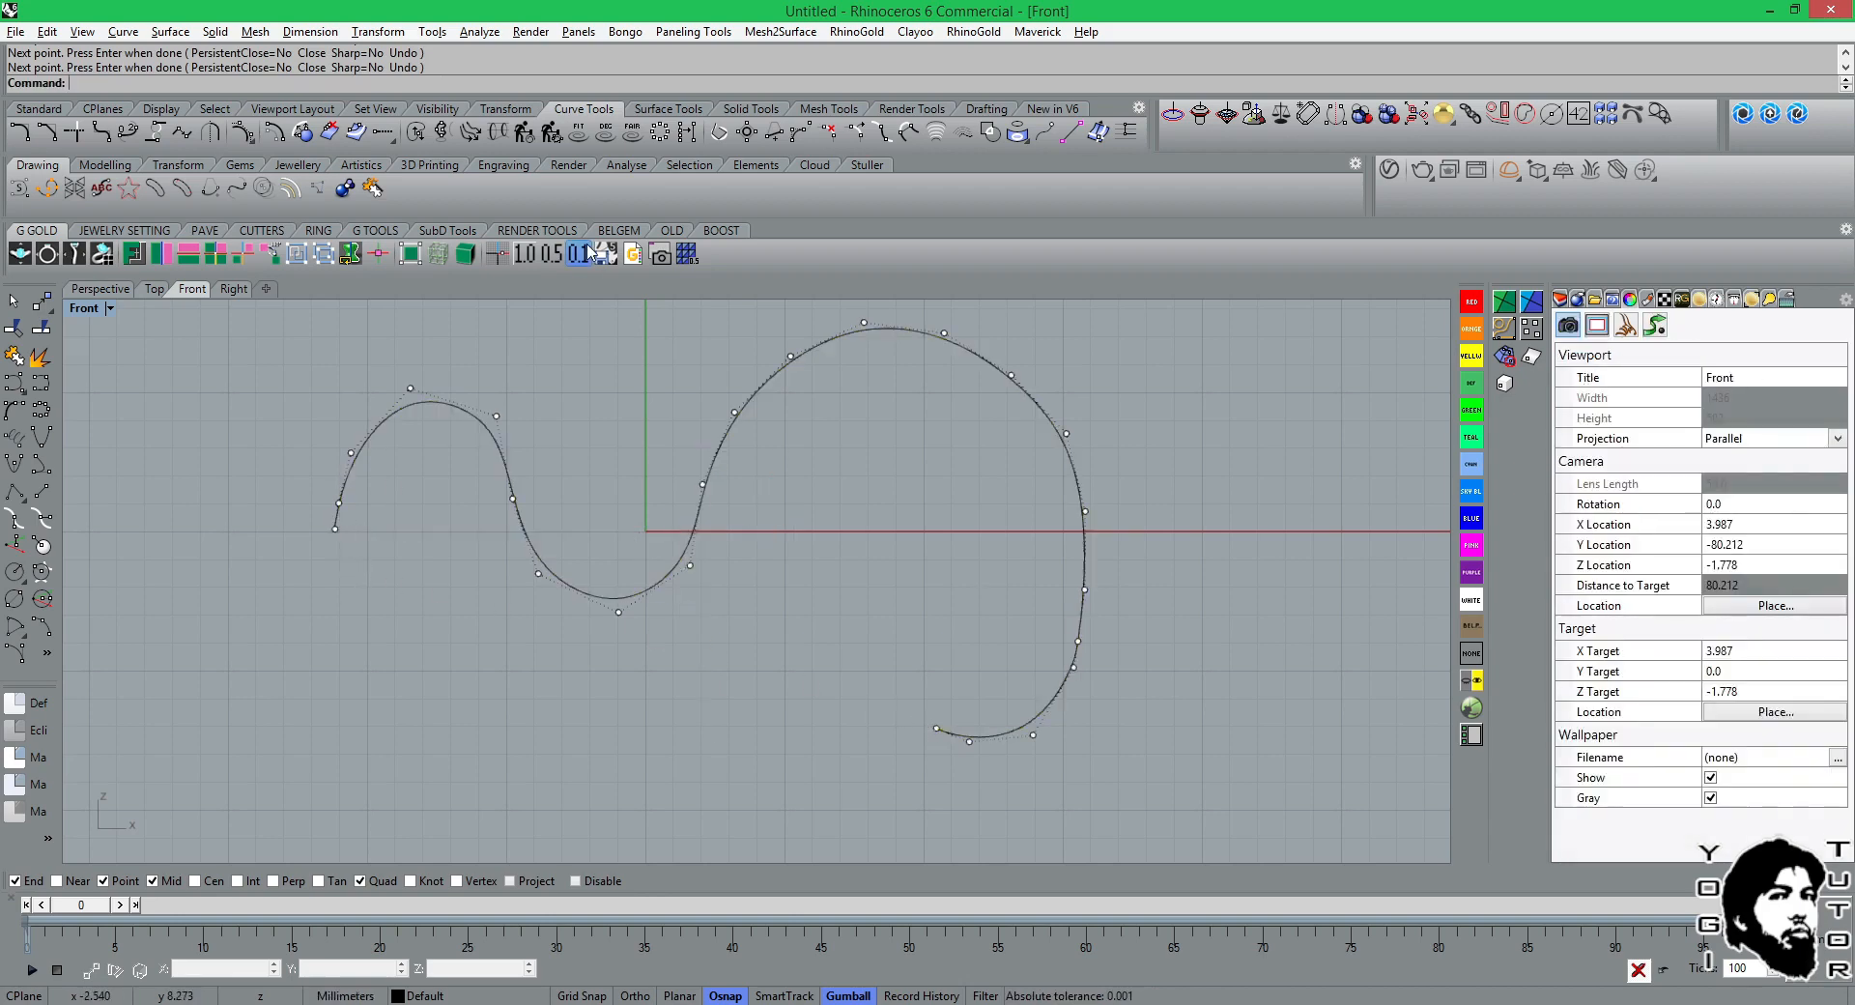
Continue the Rhinoceros curve from the small arch's lower end with seven control points winding beneath that arch.
{"action": "left_click", "coordinate": [338, 505]}
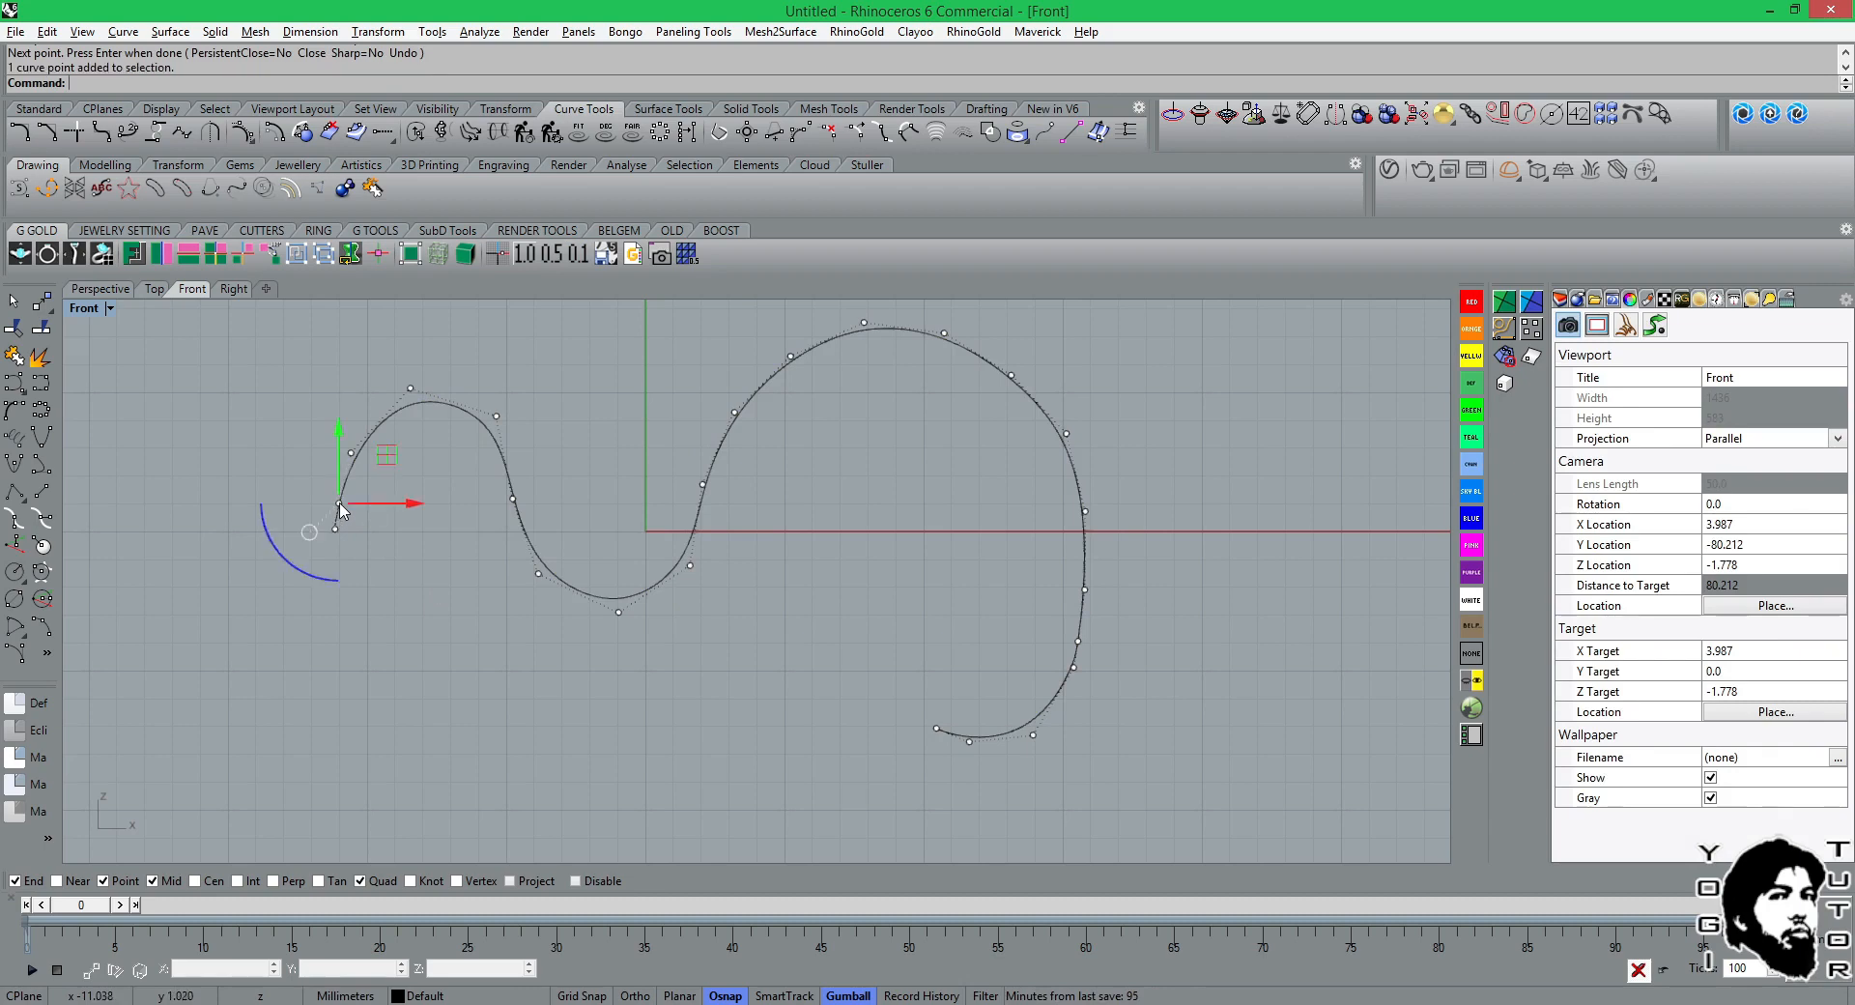
{"action": "left_click", "coordinate": [800, 135]}
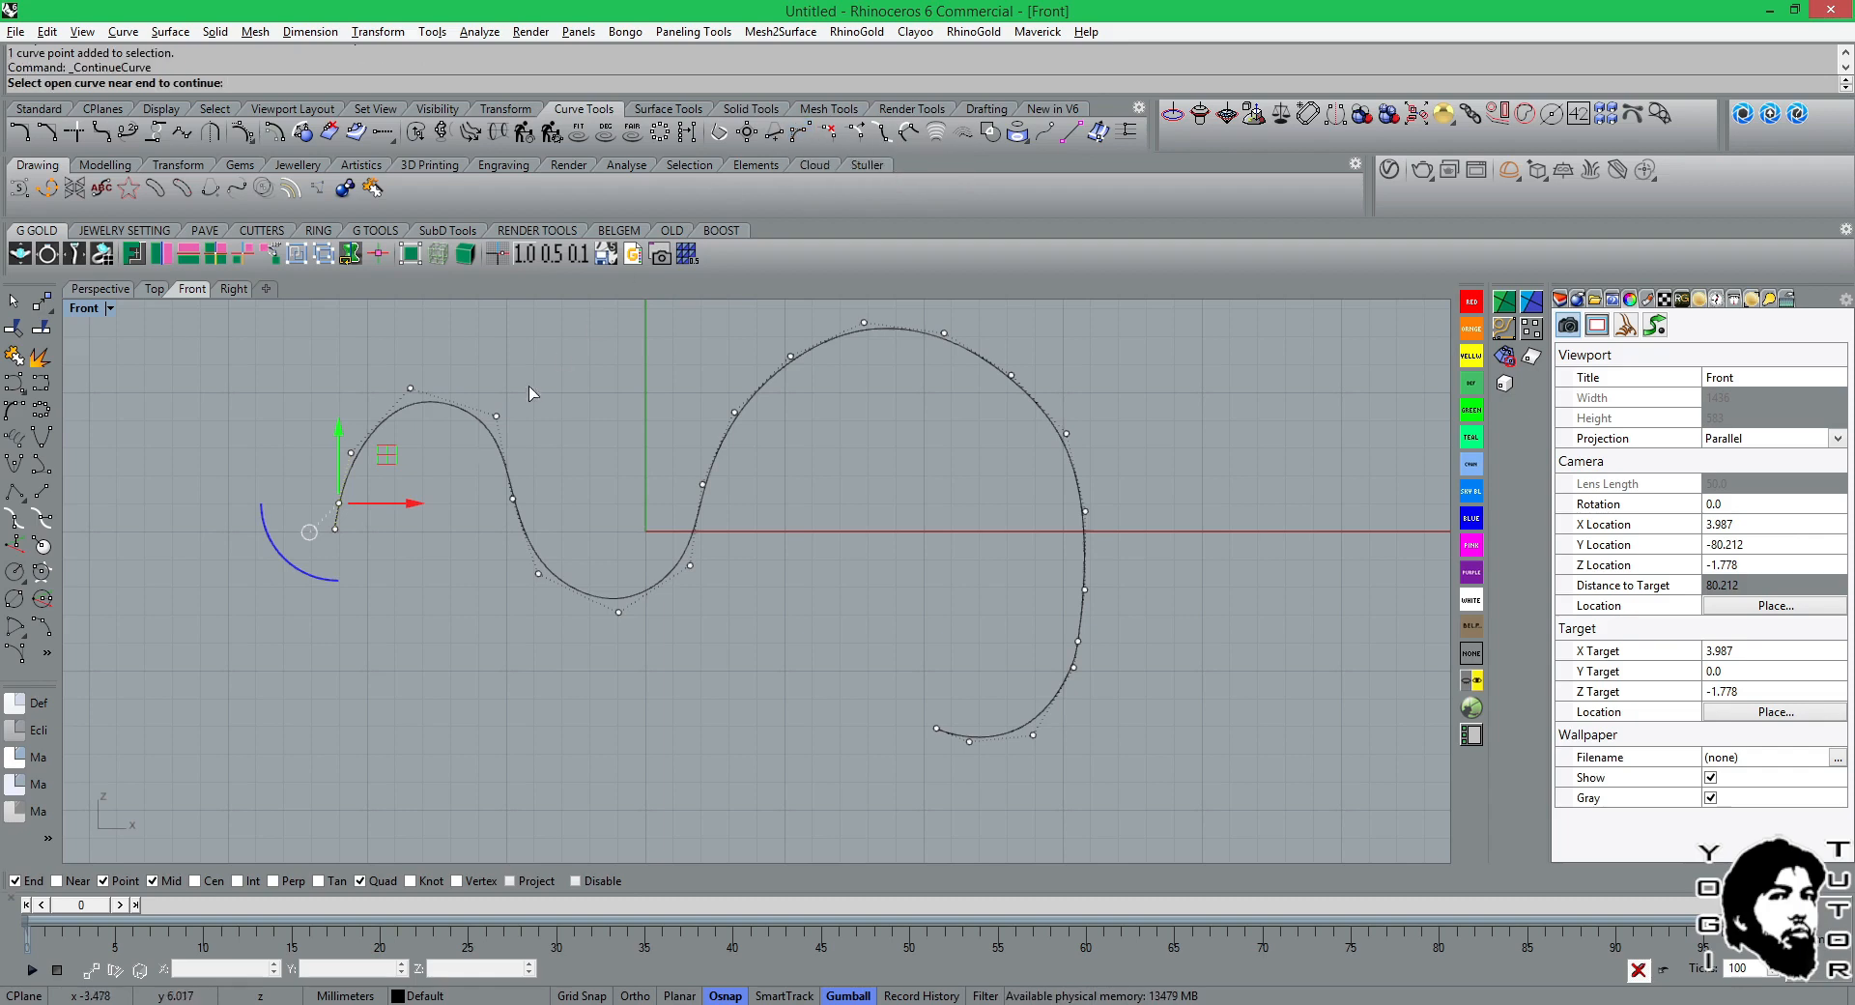
{"action": "left_click", "coordinate": [338, 523]}
{"action": "left_click", "coordinate": [334, 529]}
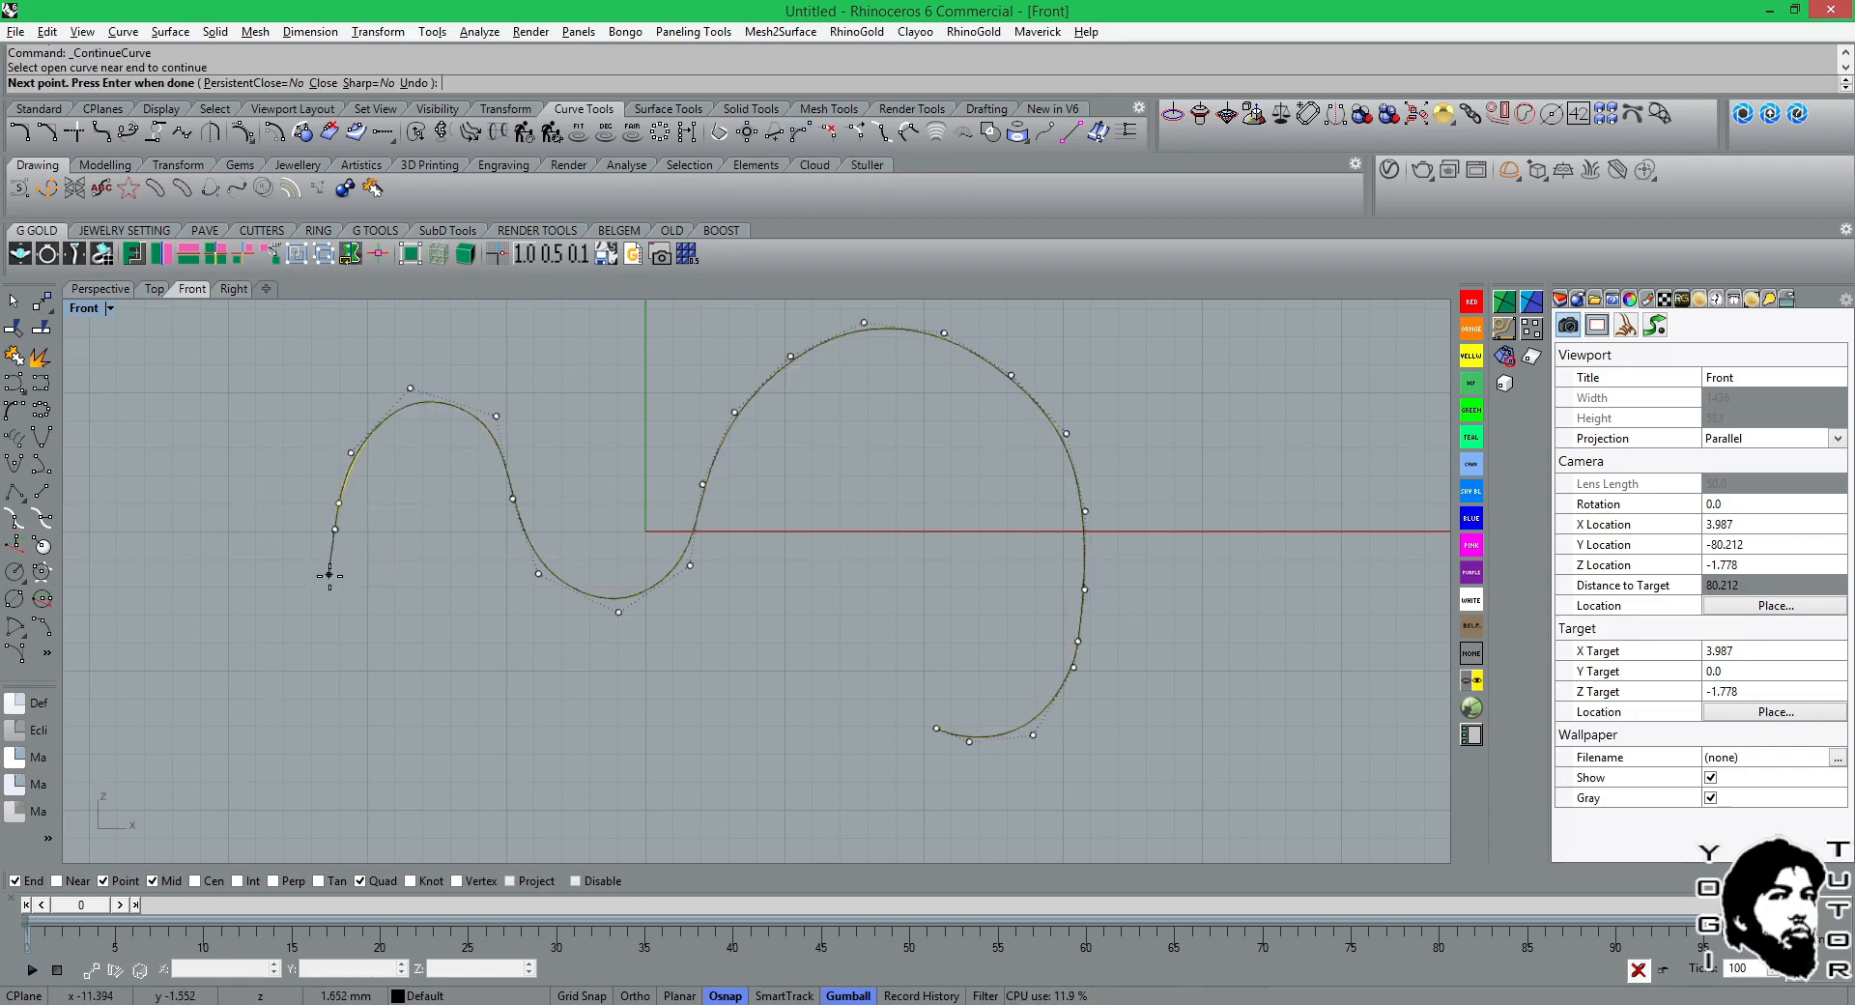
{"action": "left_click", "coordinate": [343, 589]}
{"action": "left_click", "coordinate": [367, 603]}
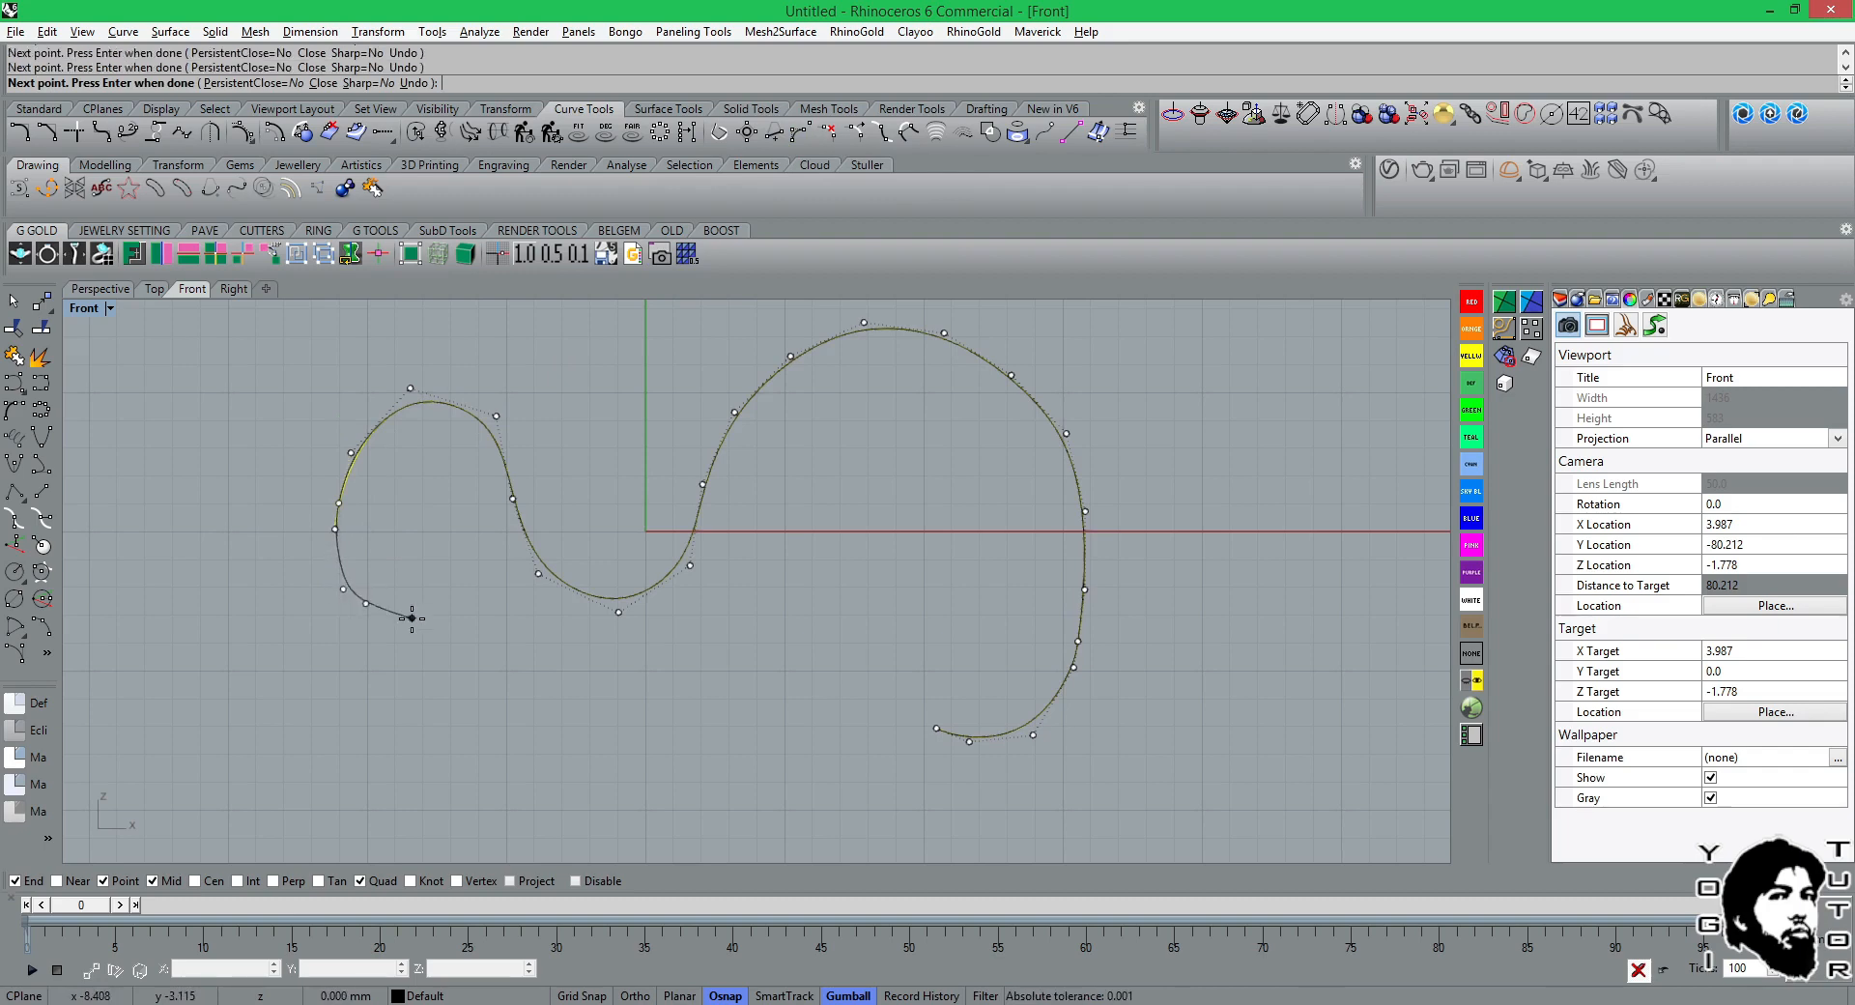
{"action": "left_click", "coordinate": [412, 617]}
{"action": "left_click", "coordinate": [435, 646]}
{"action": "left_click", "coordinate": [472, 681]}
{"action": "key", "text": "Return"}
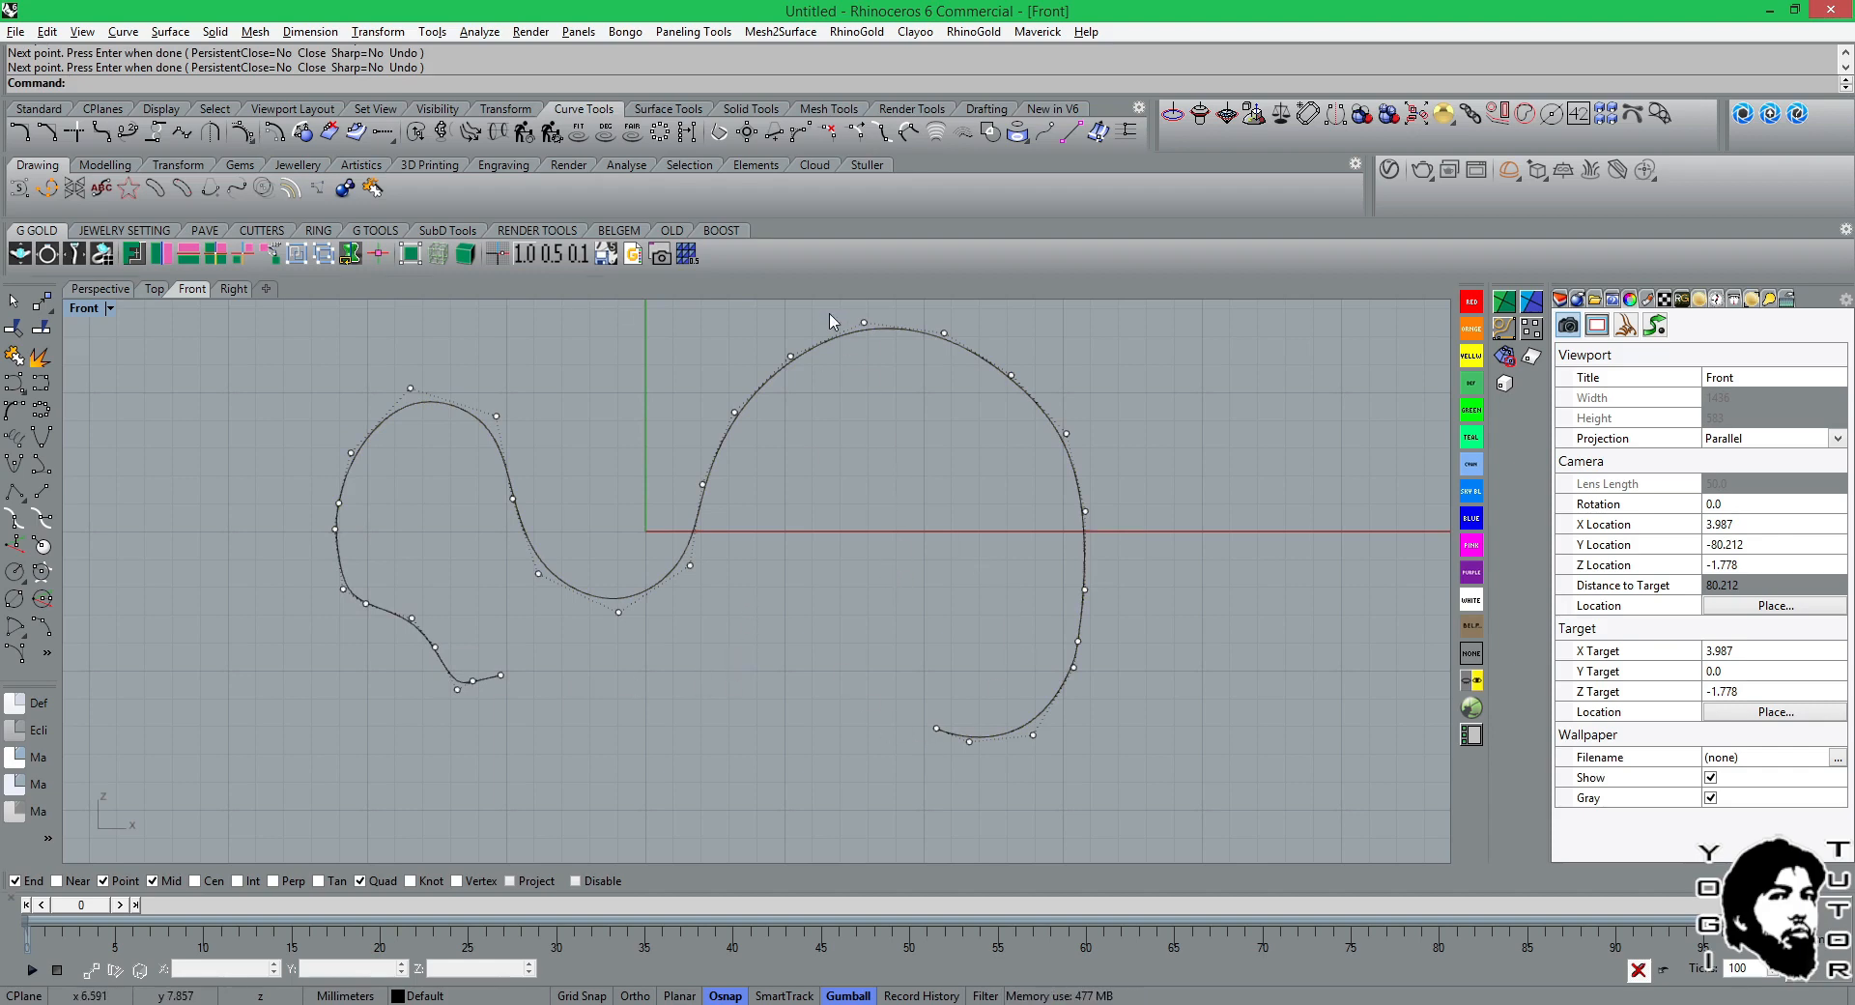
Continue the curve from the large arch's inward-curled end with one more control point up and to the left.
{"action": "left_click", "coordinate": [798, 134]}
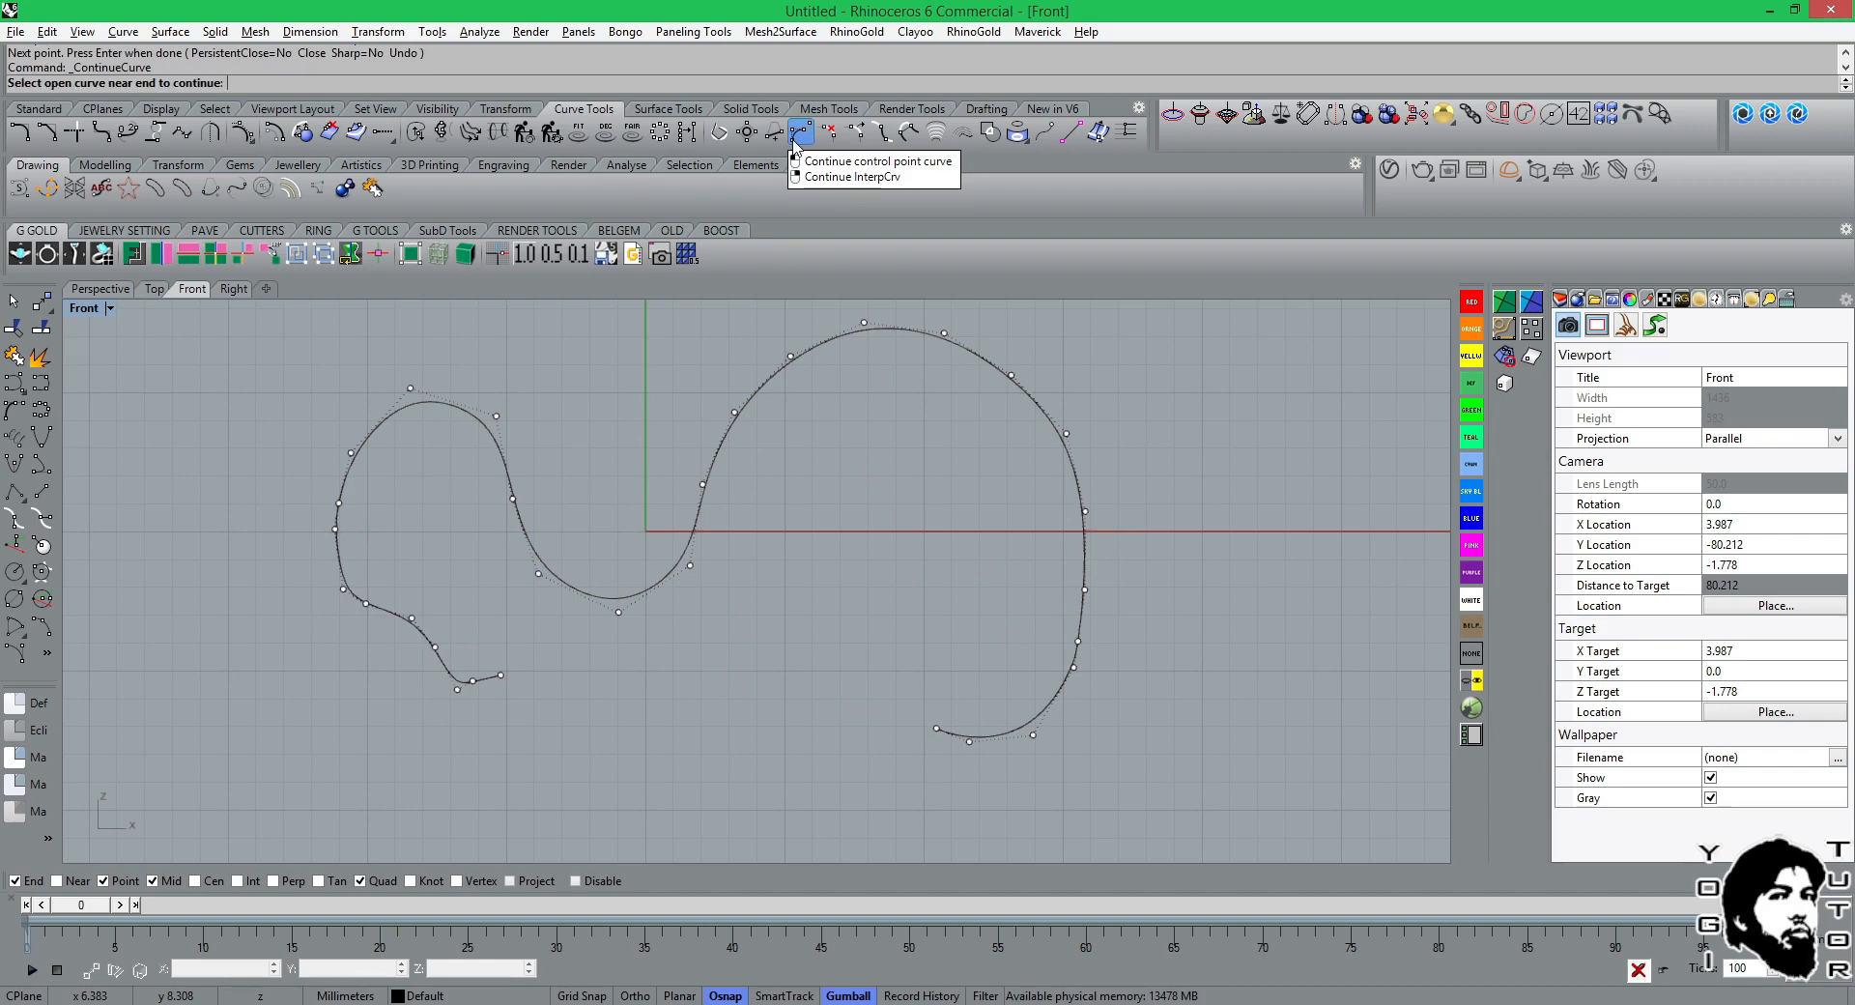
{"action": "left_click", "coordinate": [1005, 742]}
{"action": "left_click", "coordinate": [892, 674]}
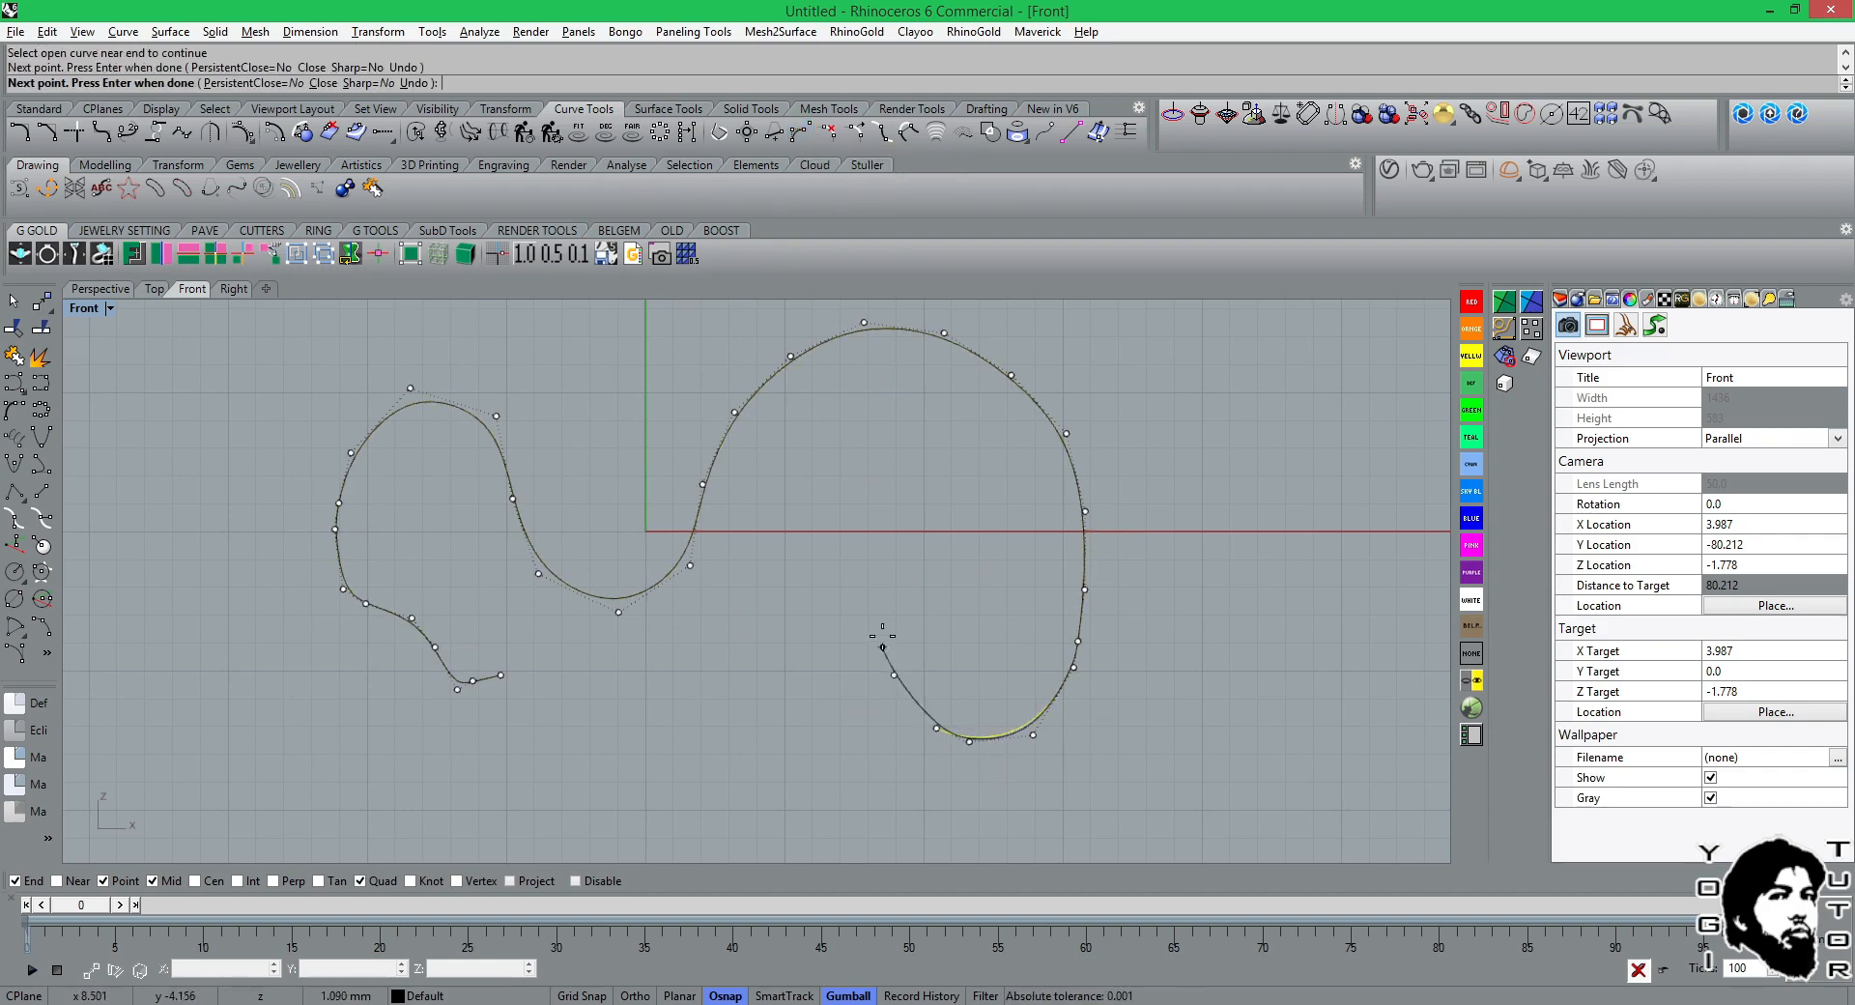
{"action": "key", "text": "Return"}
{"action": "key", "text": "Return"}
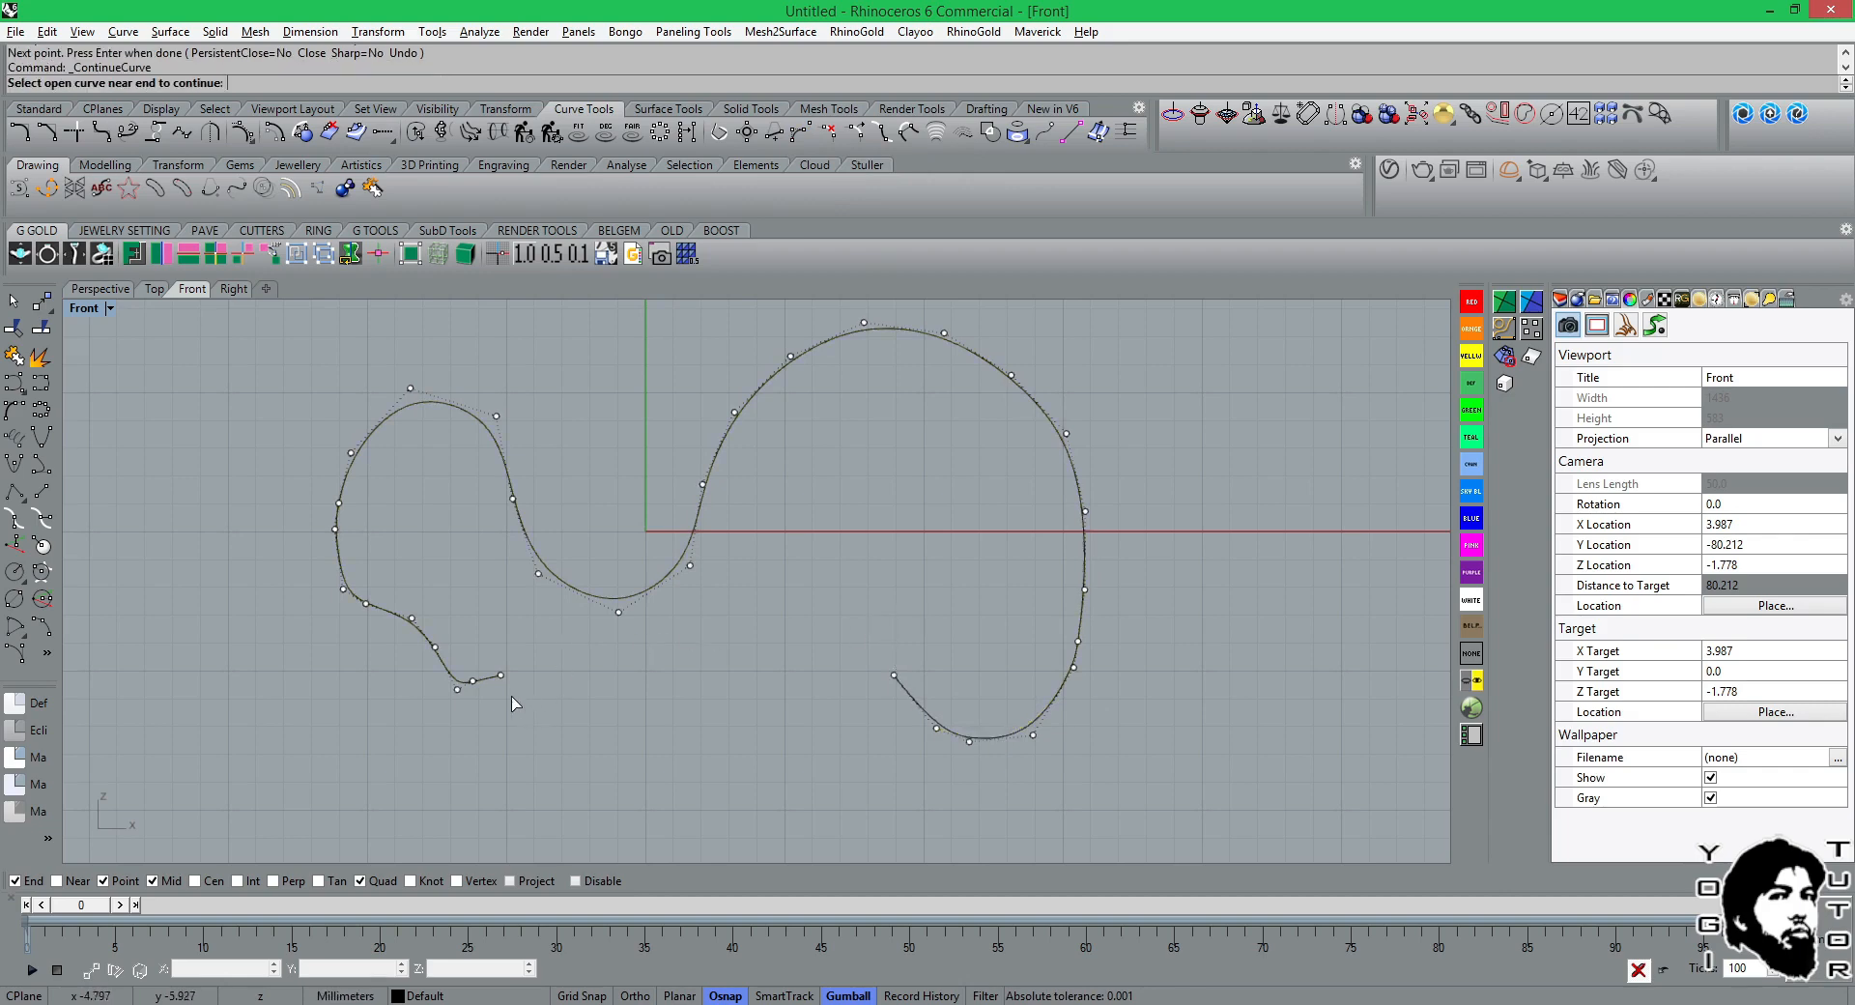
Continue the curve from its other end beneath the small arch with three control points bending downward to the right.
{"action": "left_click", "coordinate": [422, 642]}
{"action": "left_click", "coordinate": [538, 651]}
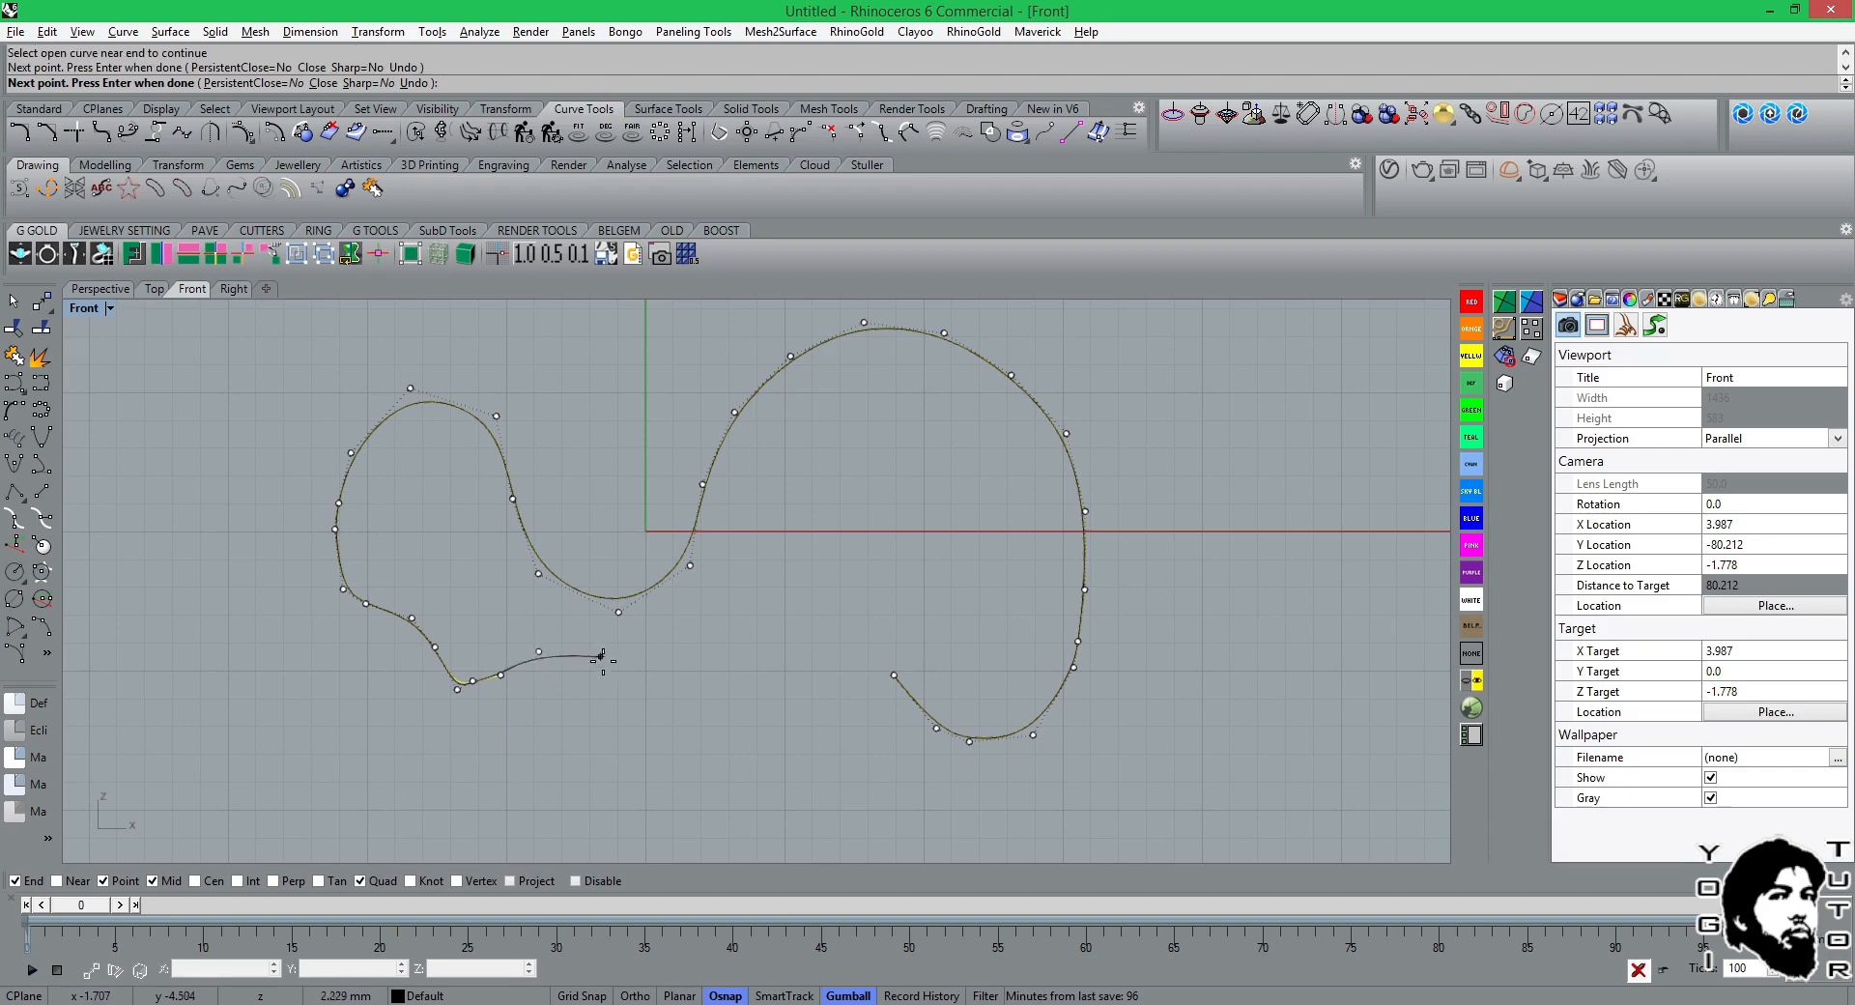
{"action": "left_click", "coordinate": [605, 666]}
{"action": "left_click", "coordinate": [630, 712]}
{"action": "key", "text": "Return"}
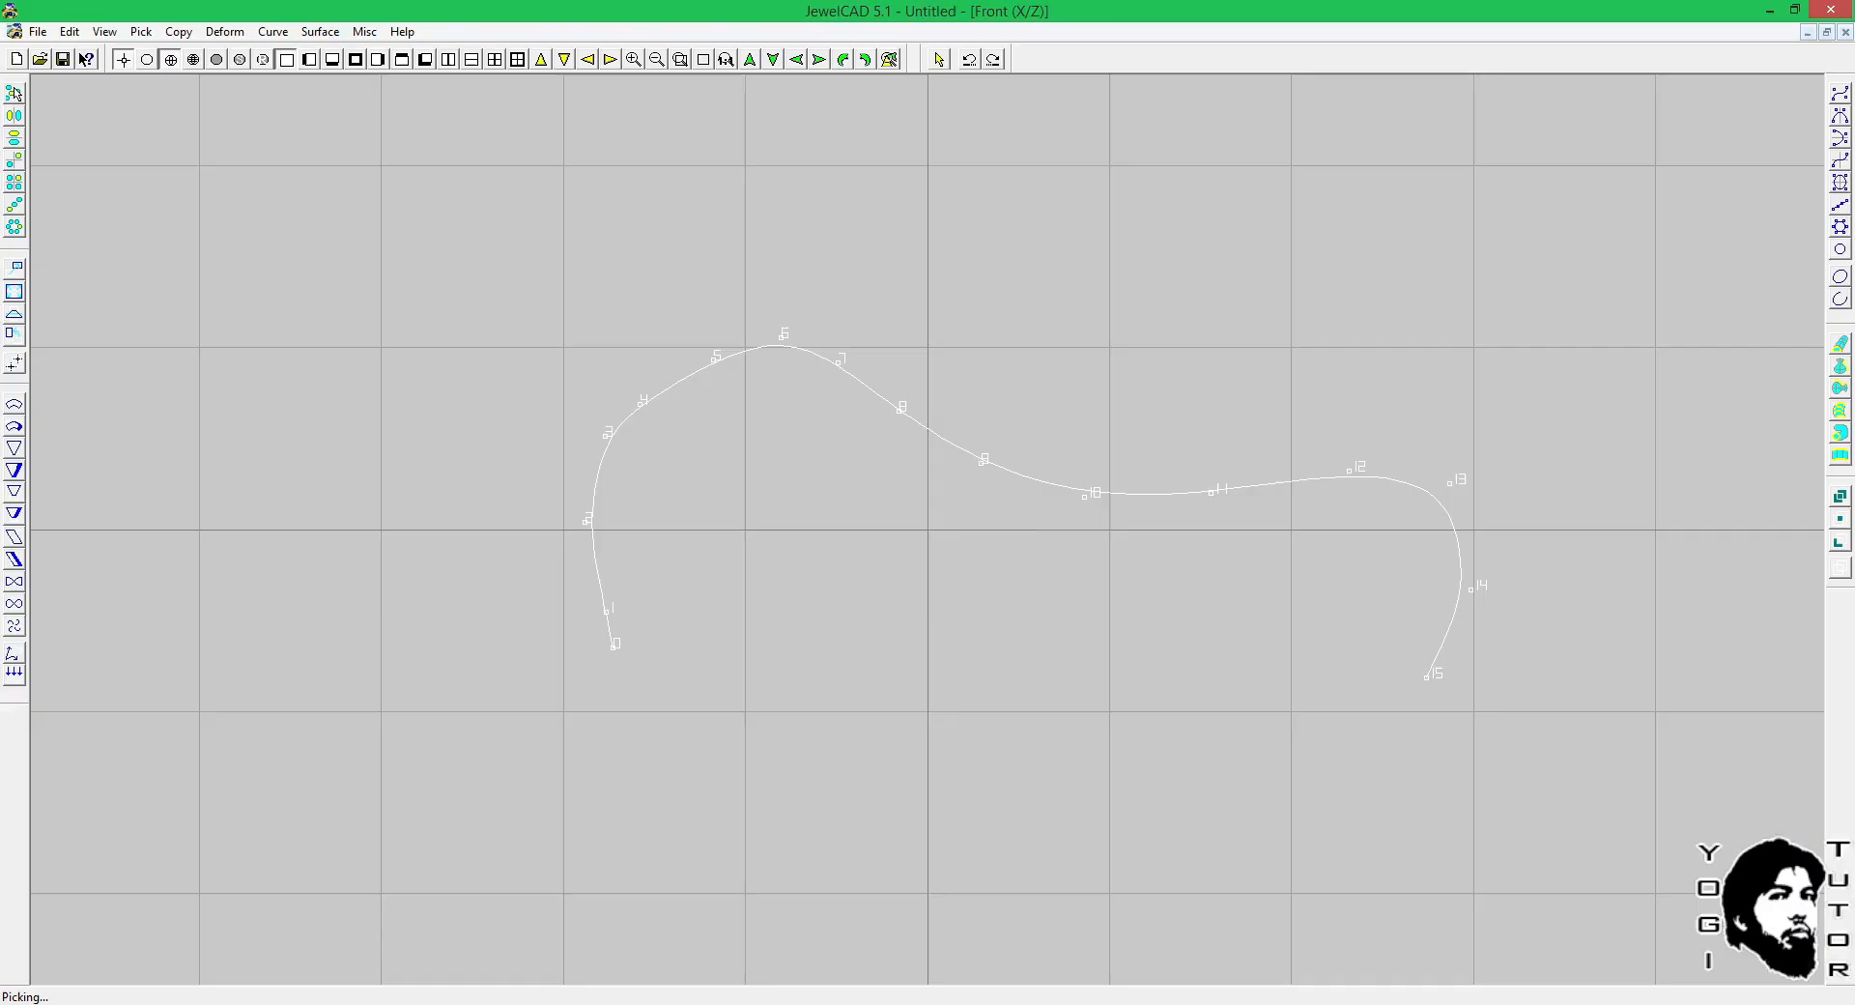
Switch to JewelCAD and split the curve at control point 9.
{"action": "left_click", "coordinate": [274, 32]}
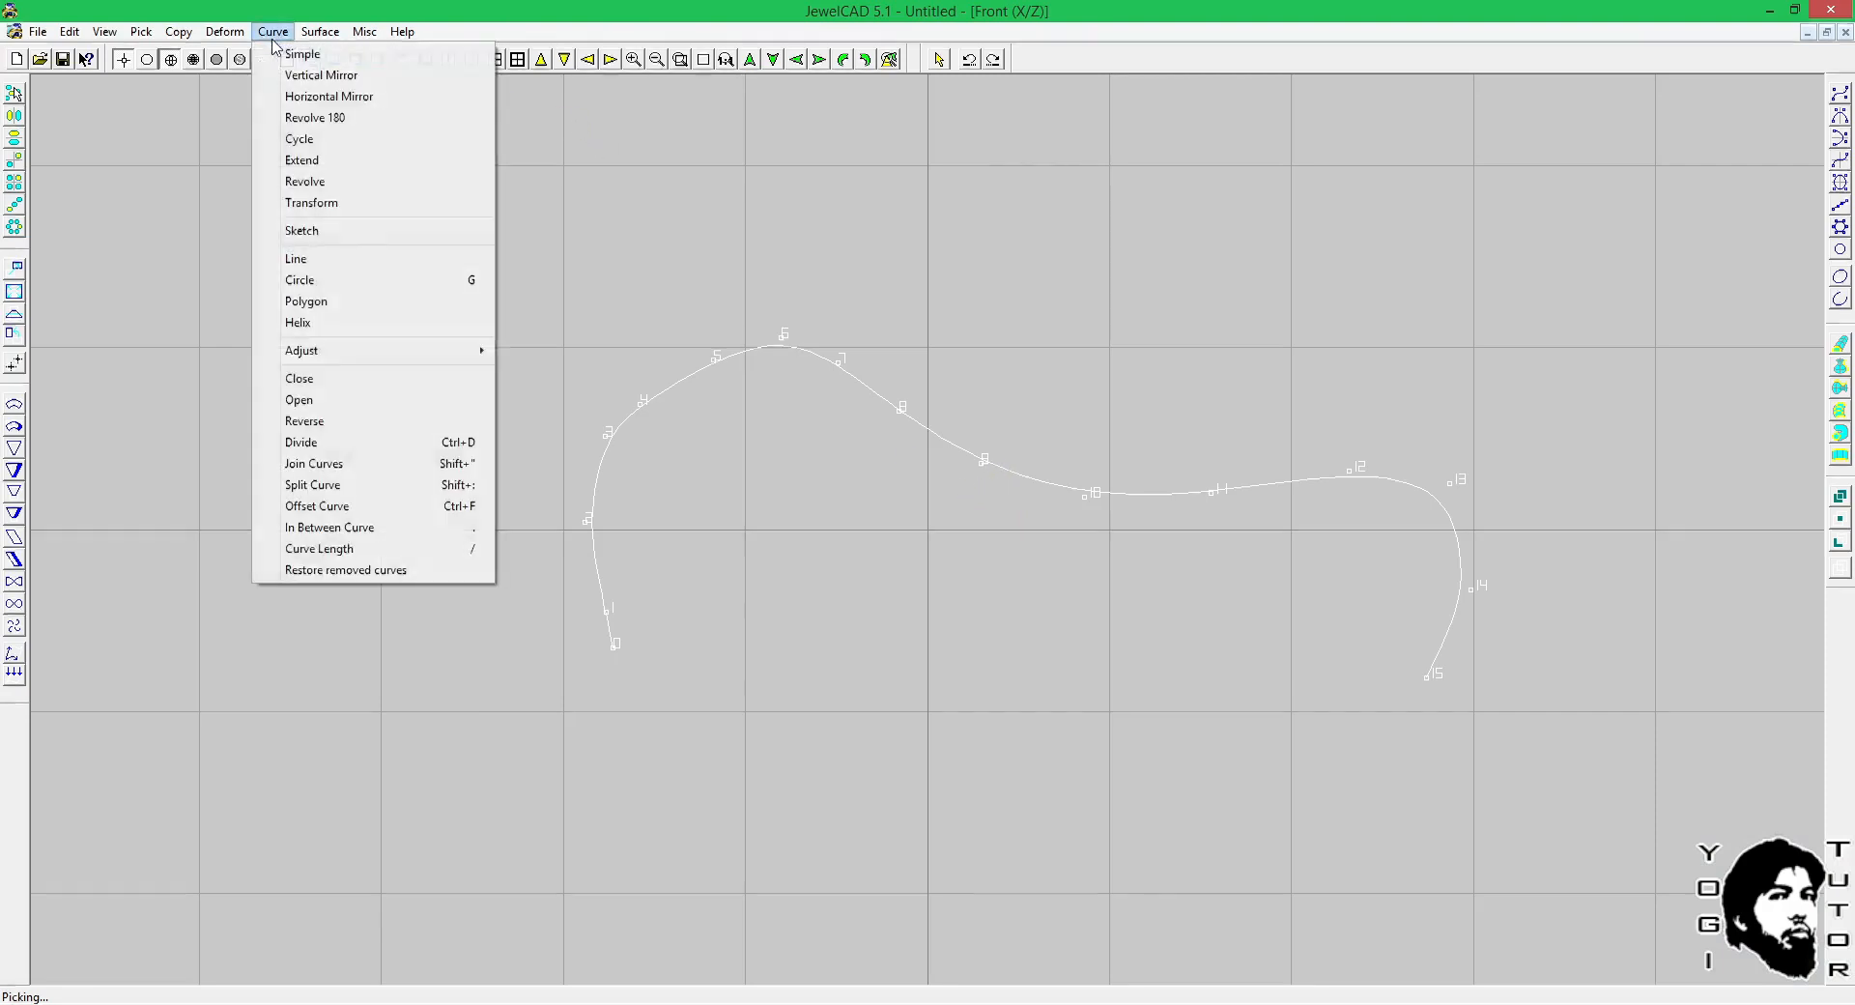
{"action": "left_click", "coordinate": [307, 465]}
{"action": "left_click", "coordinate": [289, 33]}
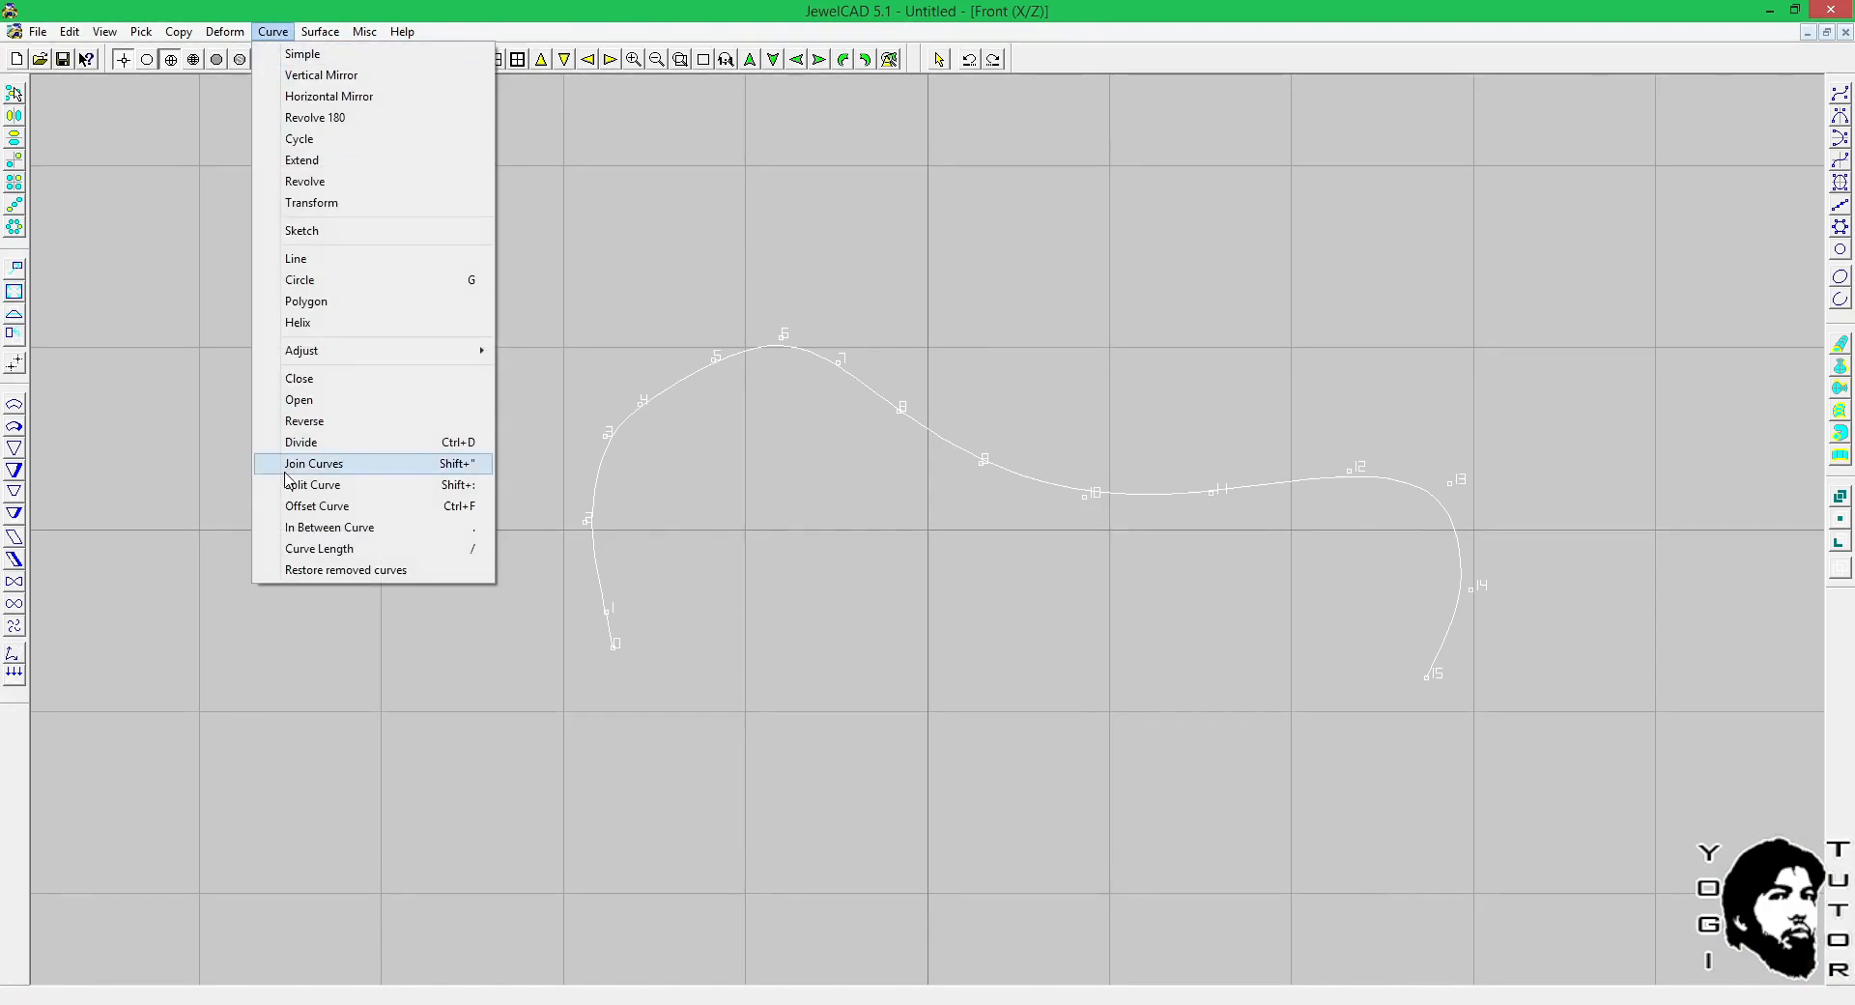
{"action": "left_click", "coordinate": [309, 484]}
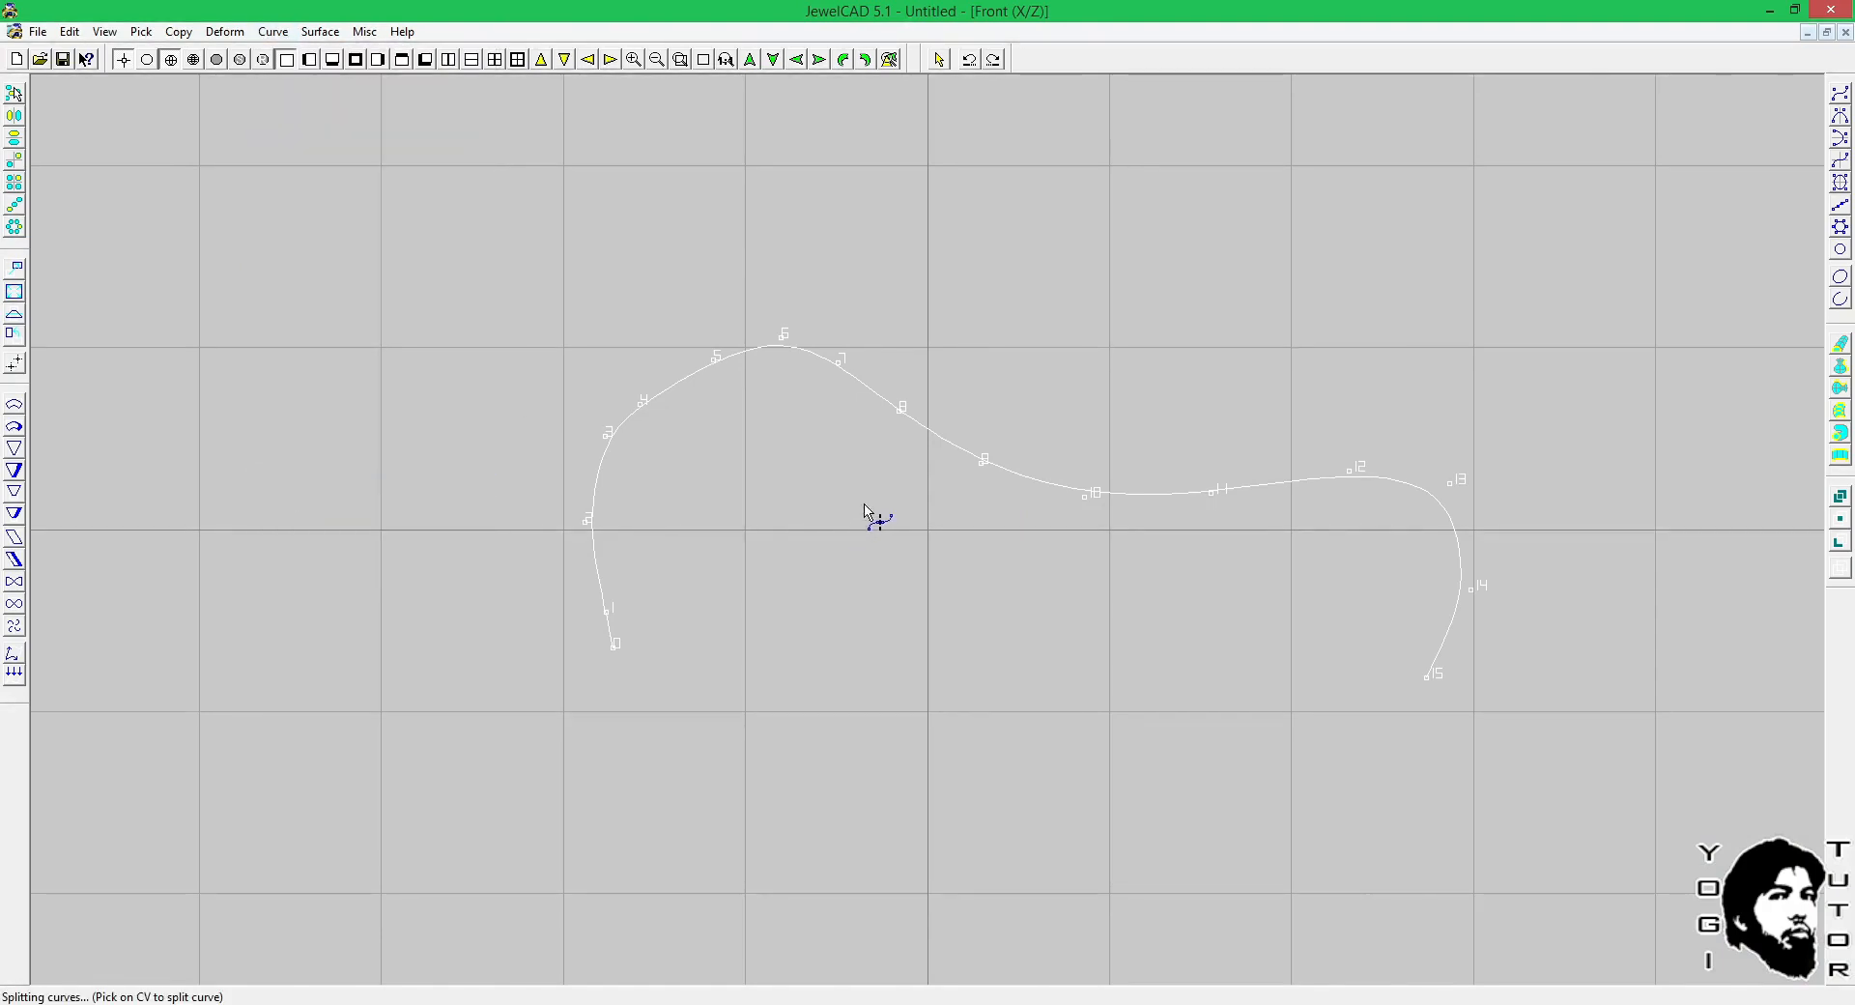
{"action": "left_click", "coordinate": [981, 468]}
{"action": "key", "text": "space"}
Move the right-hand piece of the split JewelCAD curve sideways, away from the left-hand piece.
{"action": "left_click", "coordinate": [1063, 448]}
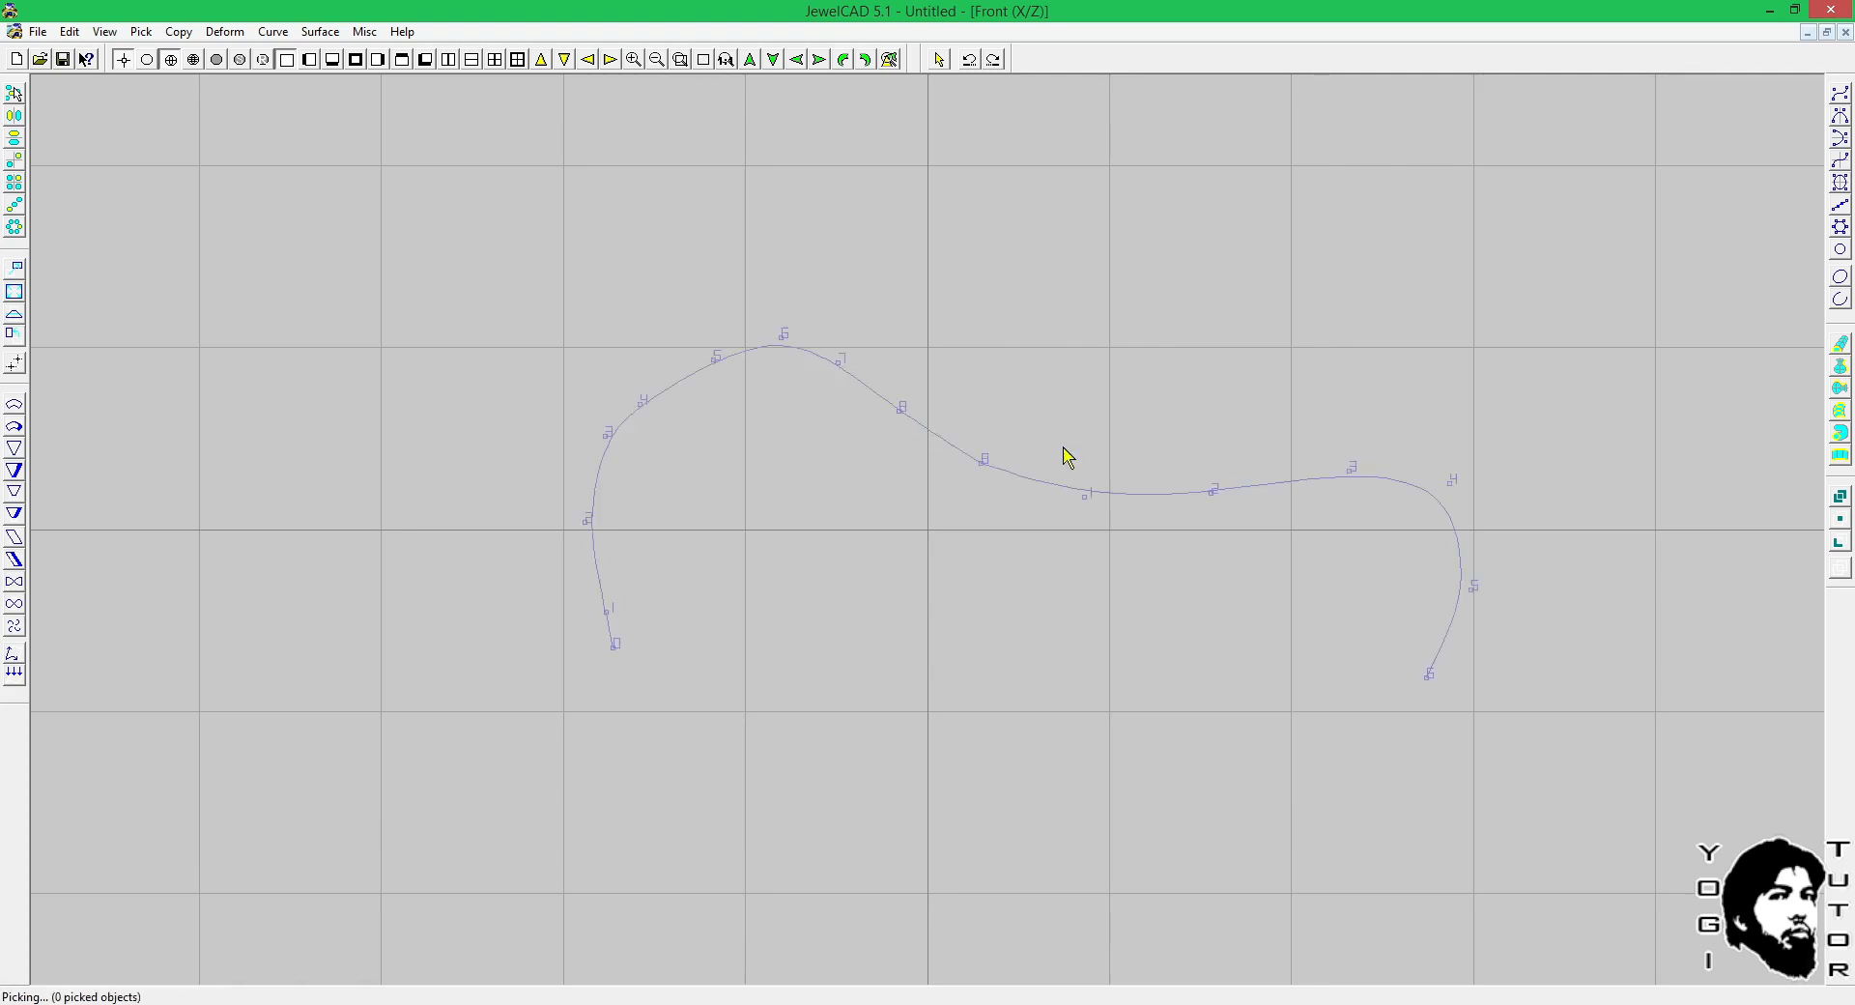
{"action": "left_click_drag", "start_coordinate": [1090, 439], "coordinate": [1160, 421]}
{"action": "key", "text": "m"}
{"action": "key", "text": "space"}
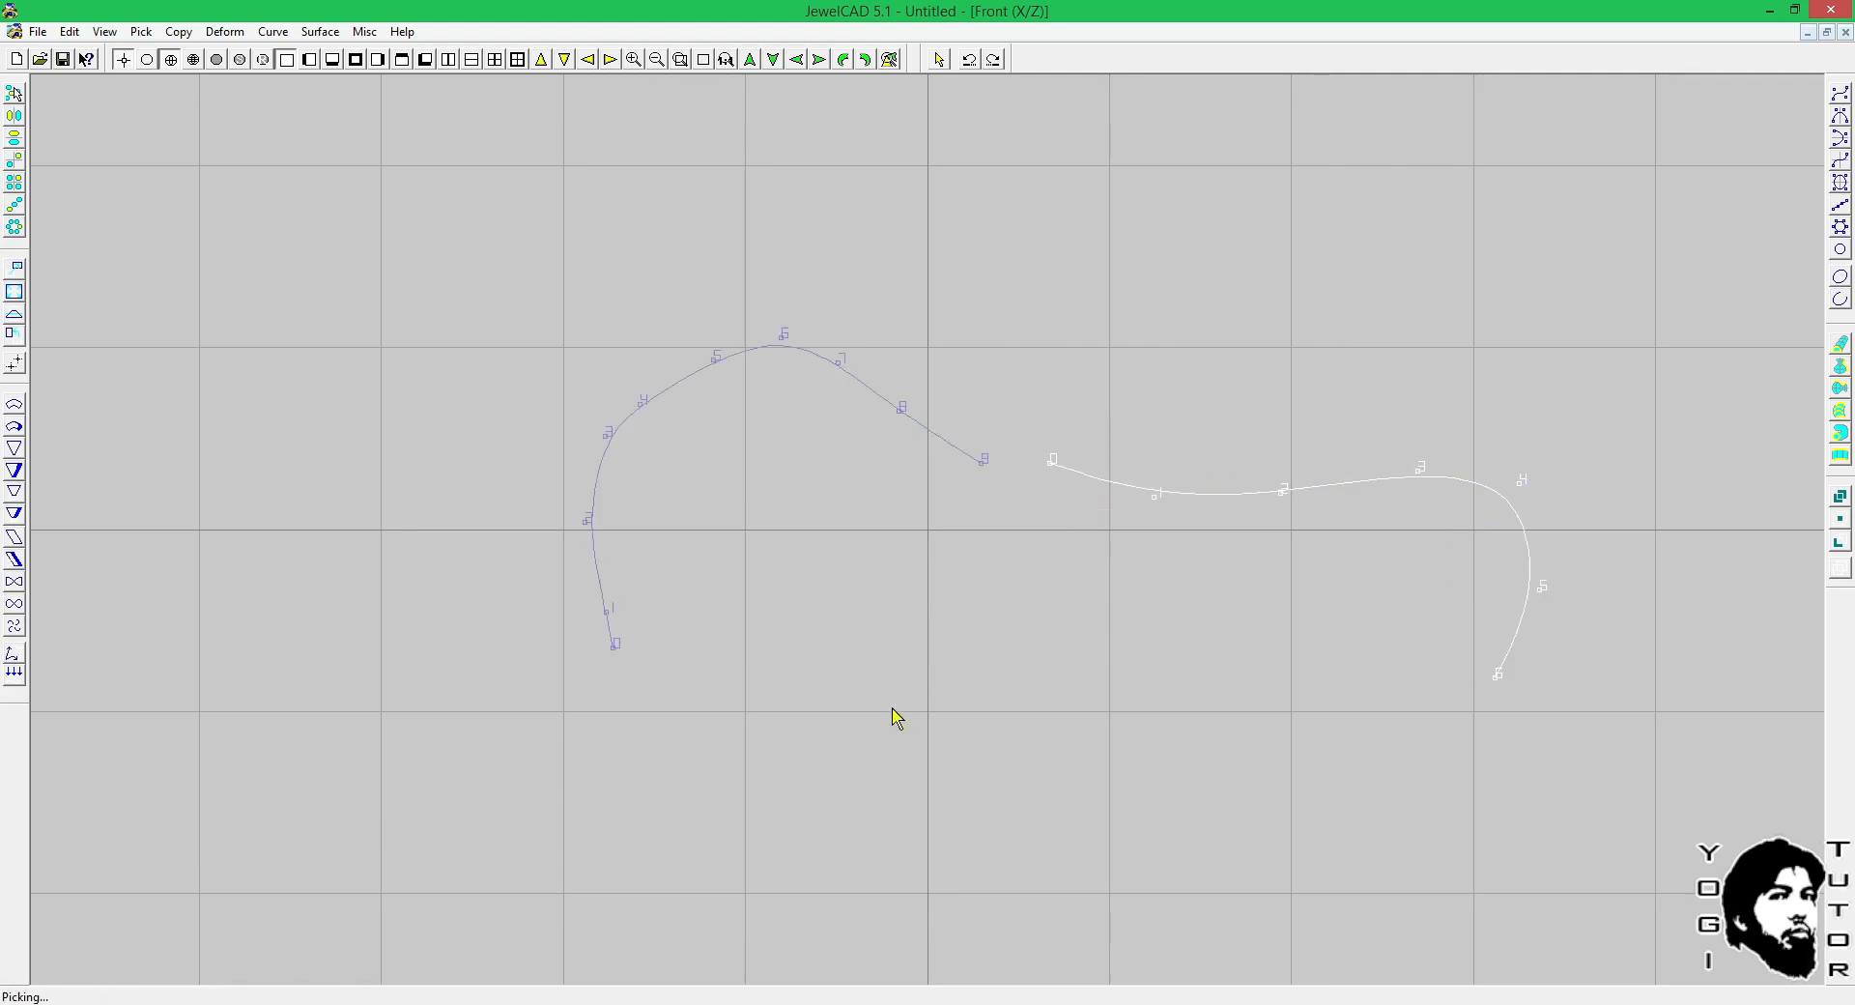
{"action": "left_click", "coordinate": [890, 710]}
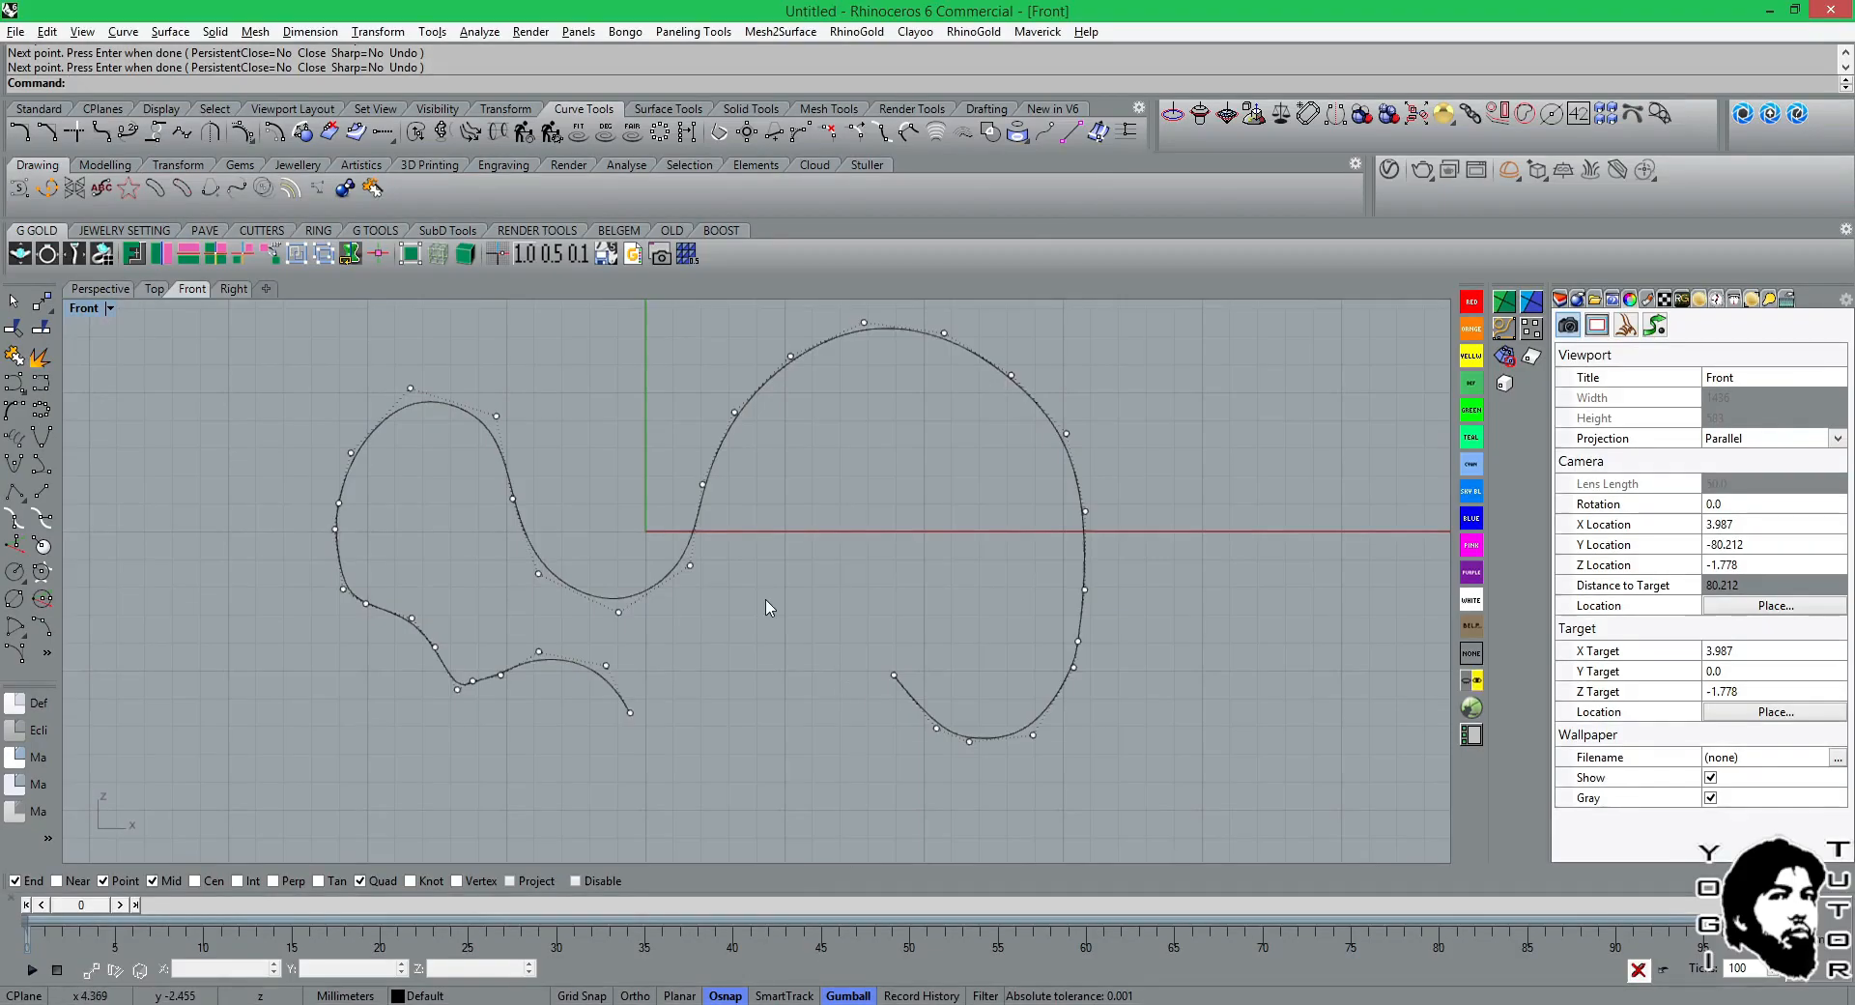
Switch to Rhinoceros and split the curve with the Point option at a spot on the large arch's rising left flank.
{"action": "scroll", "coordinate": [768, 609], "scroll_direction": "up", "scroll_amount": 2}
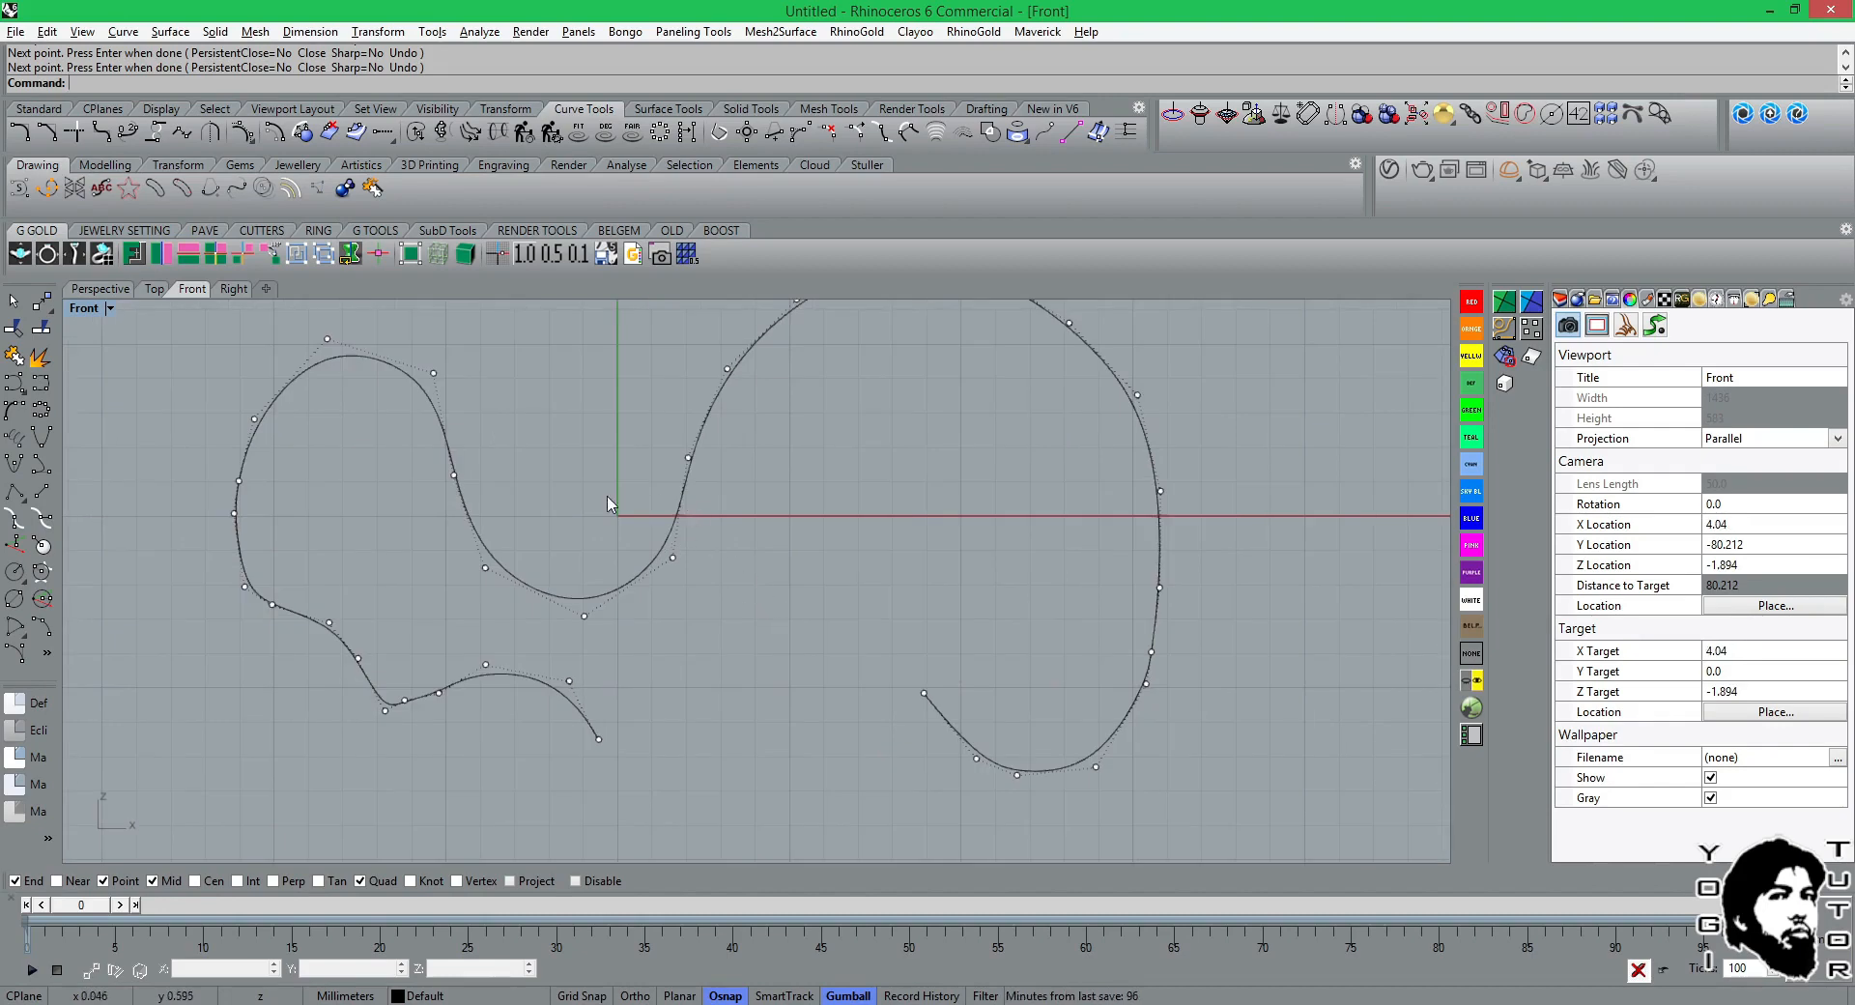
{"action": "right_click_drag", "start_coordinate": [421, 486], "coordinate": [424, 487]}
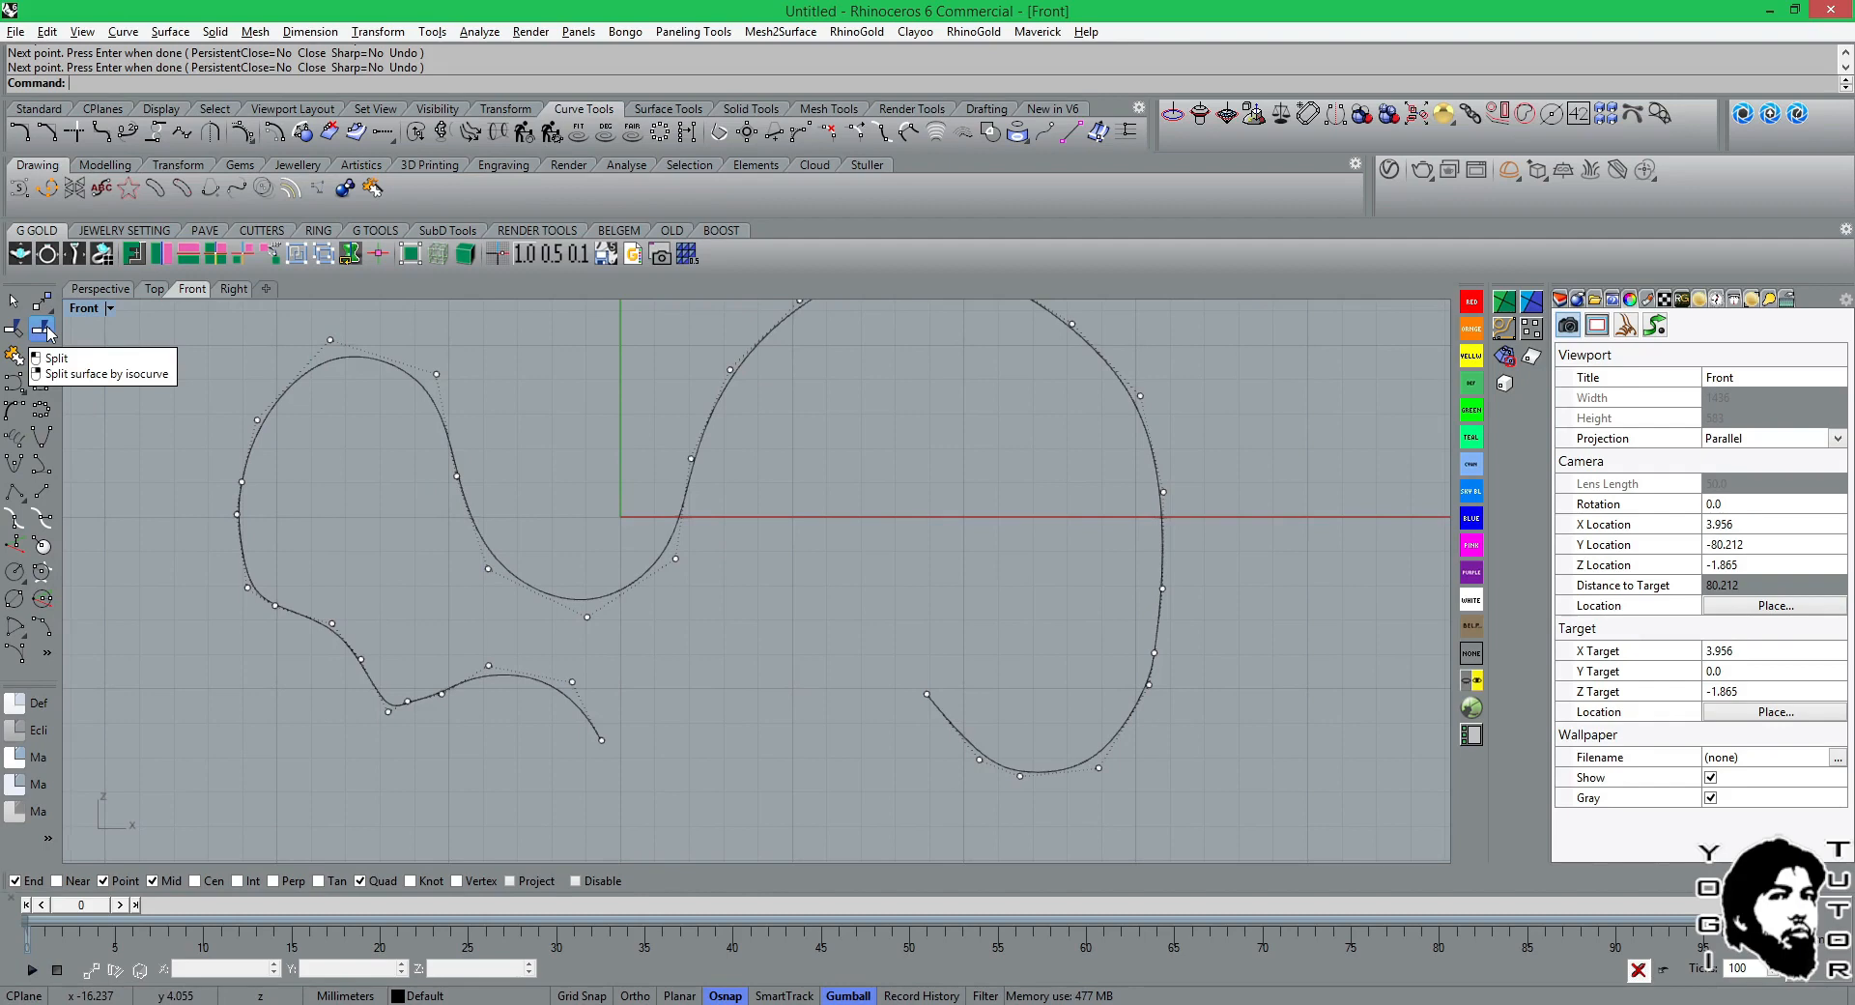
{"action": "left_click", "coordinate": [43, 330]}
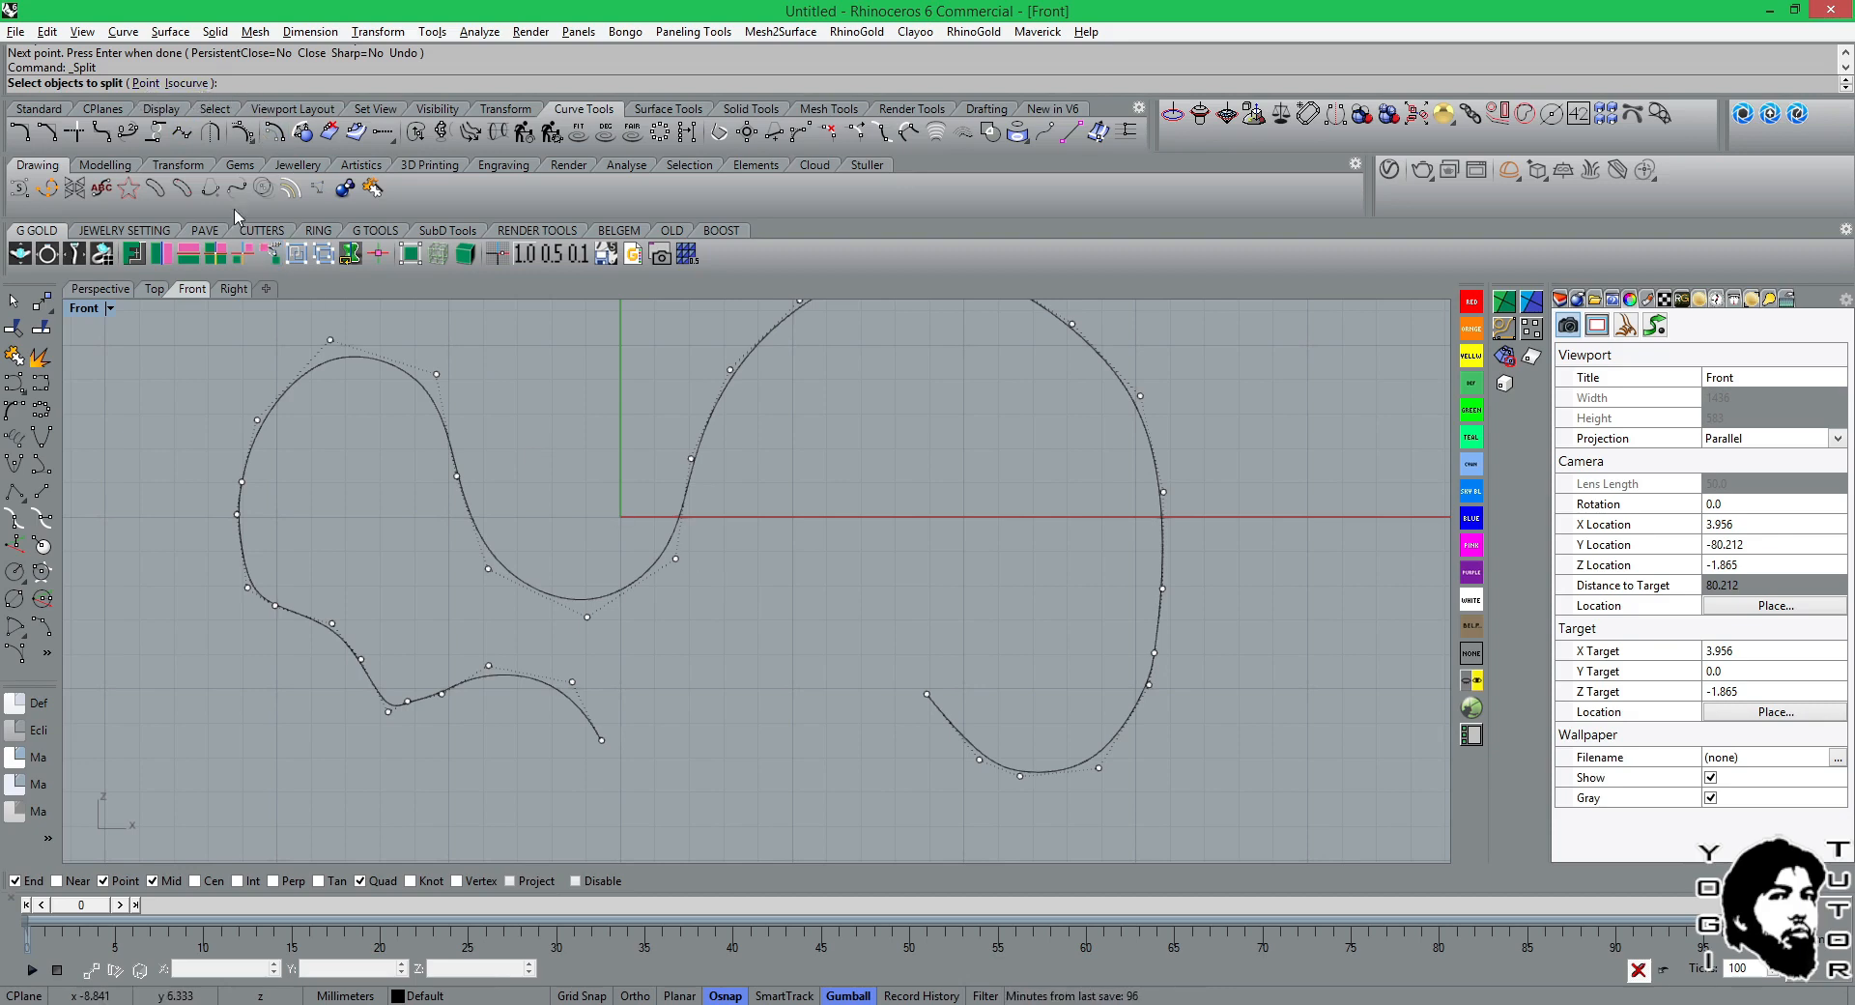
{"action": "left_click", "coordinate": [146, 83]}
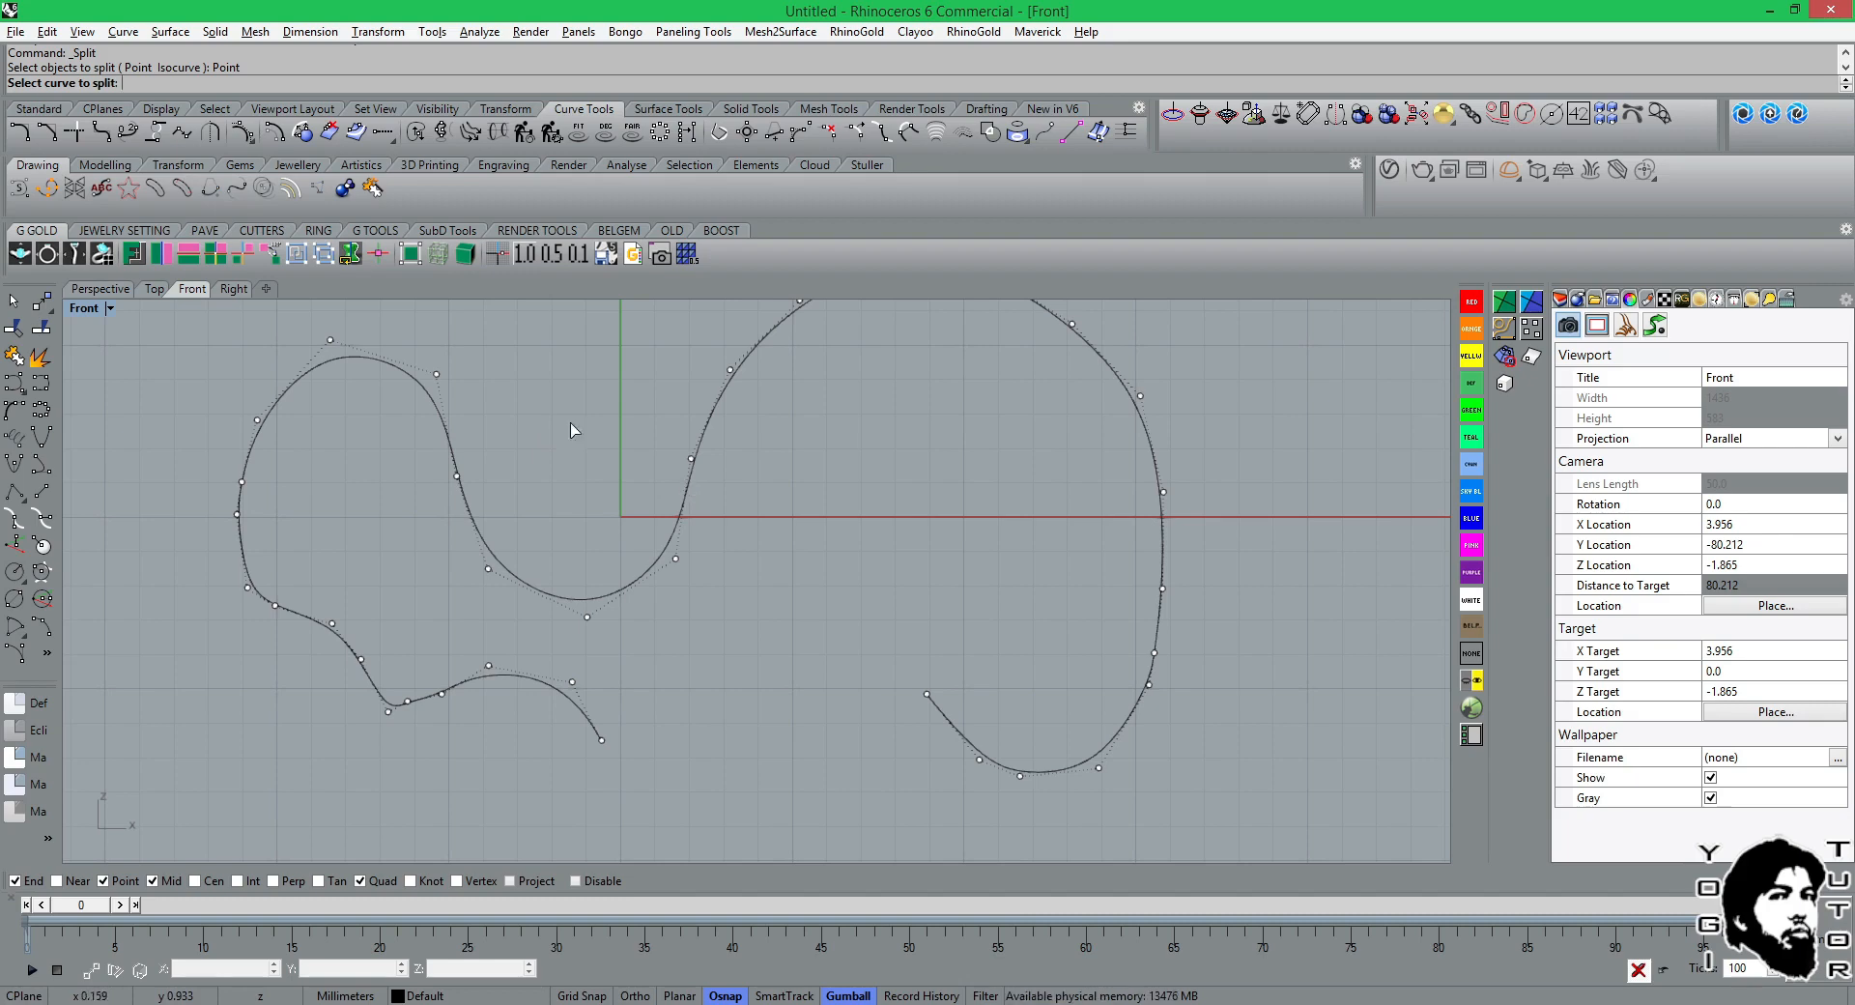
{"action": "left_click", "coordinate": [679, 493]}
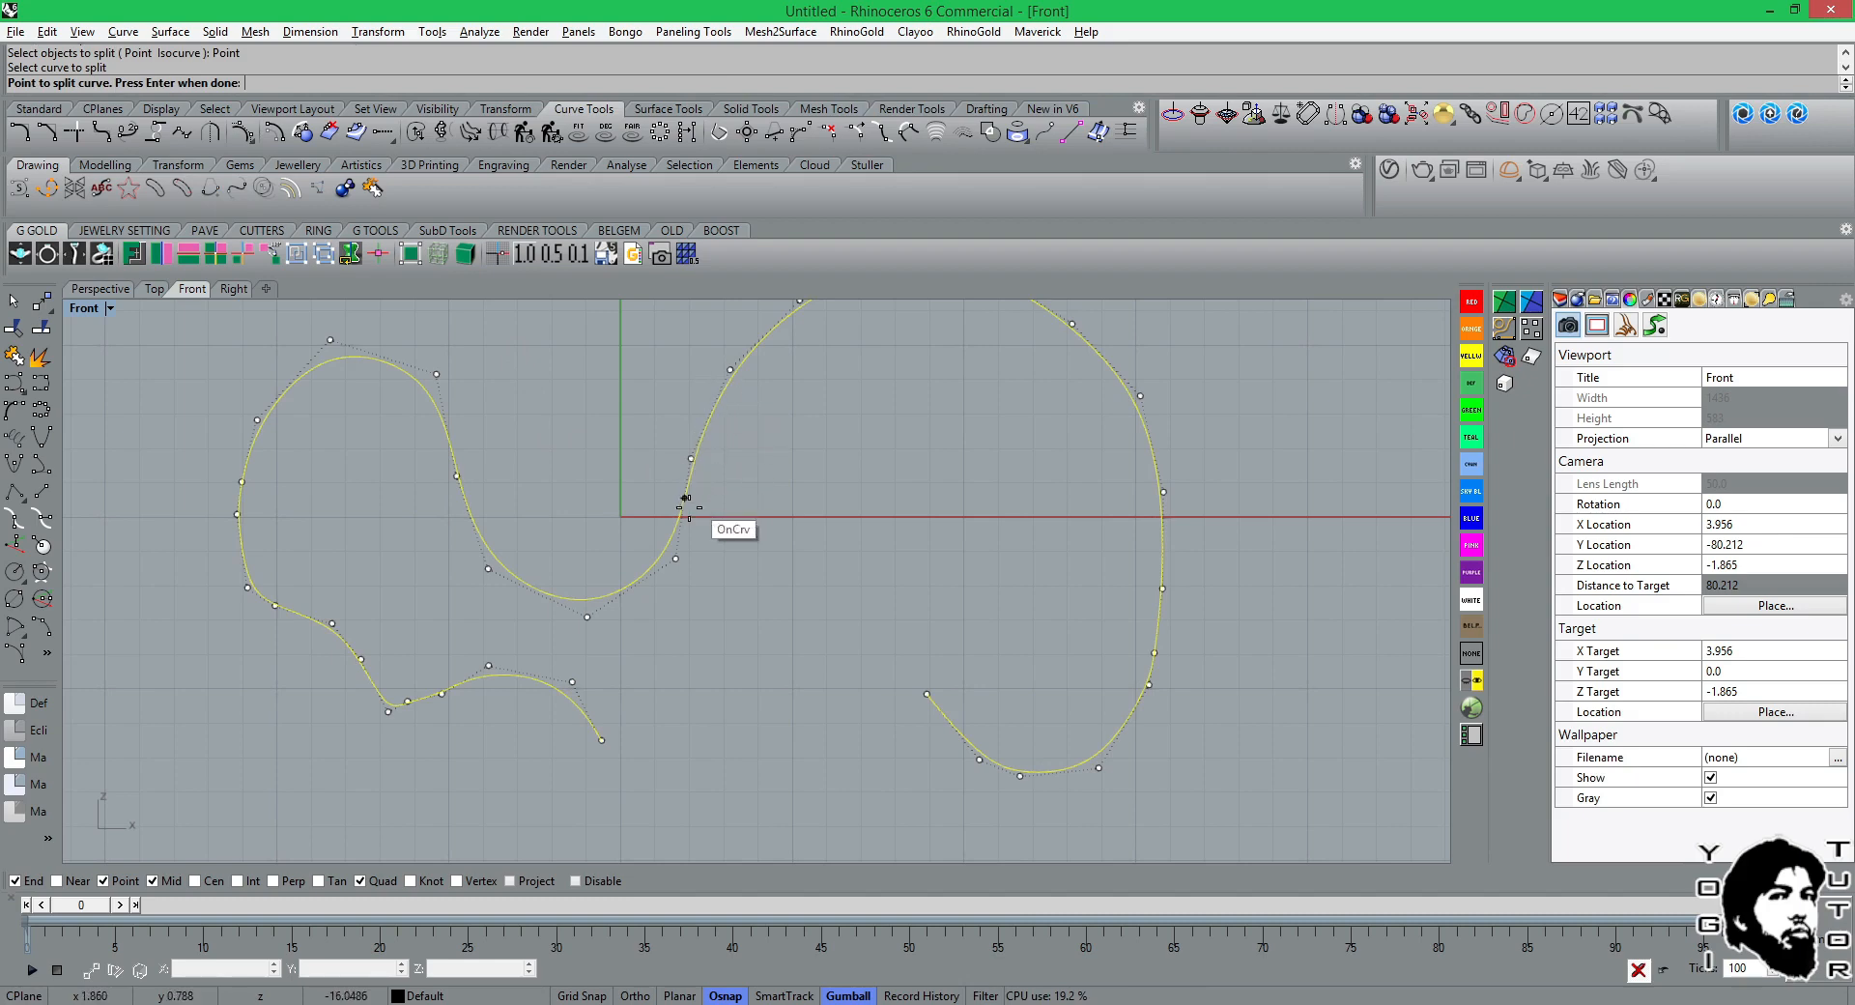
{"action": "left_click", "coordinate": [708, 420]}
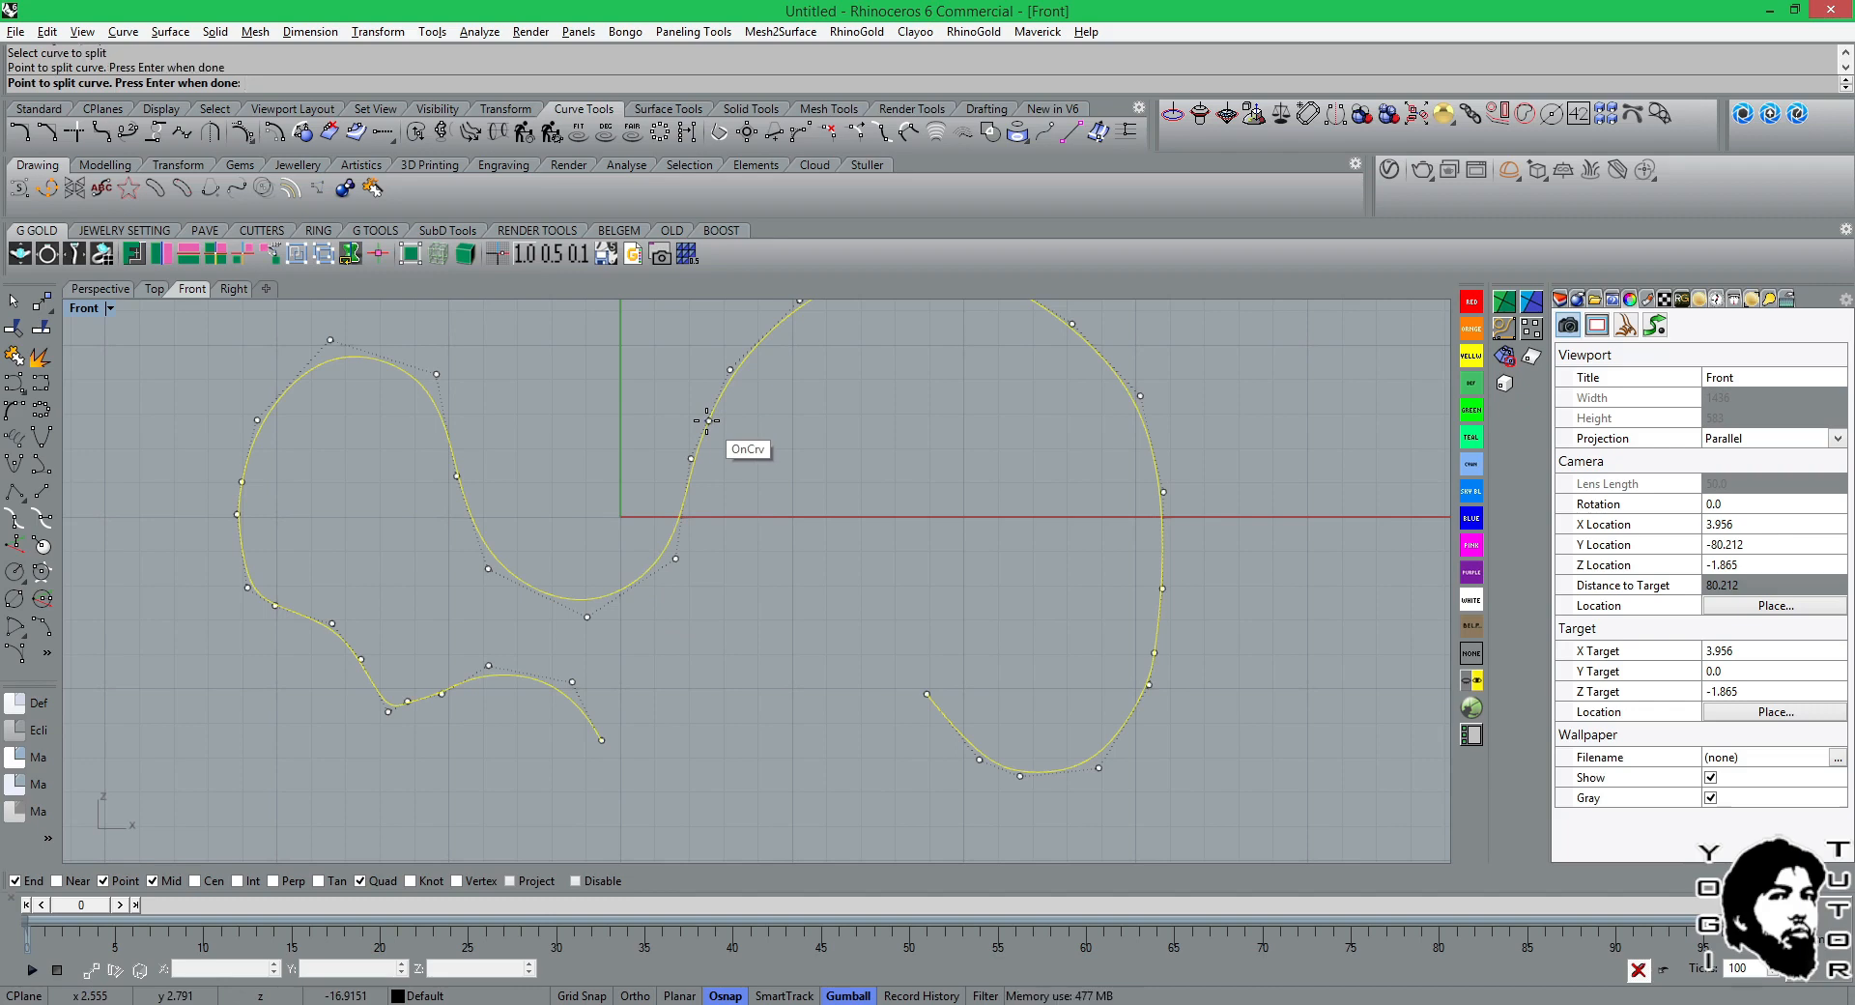
{"action": "key", "text": "Return"}
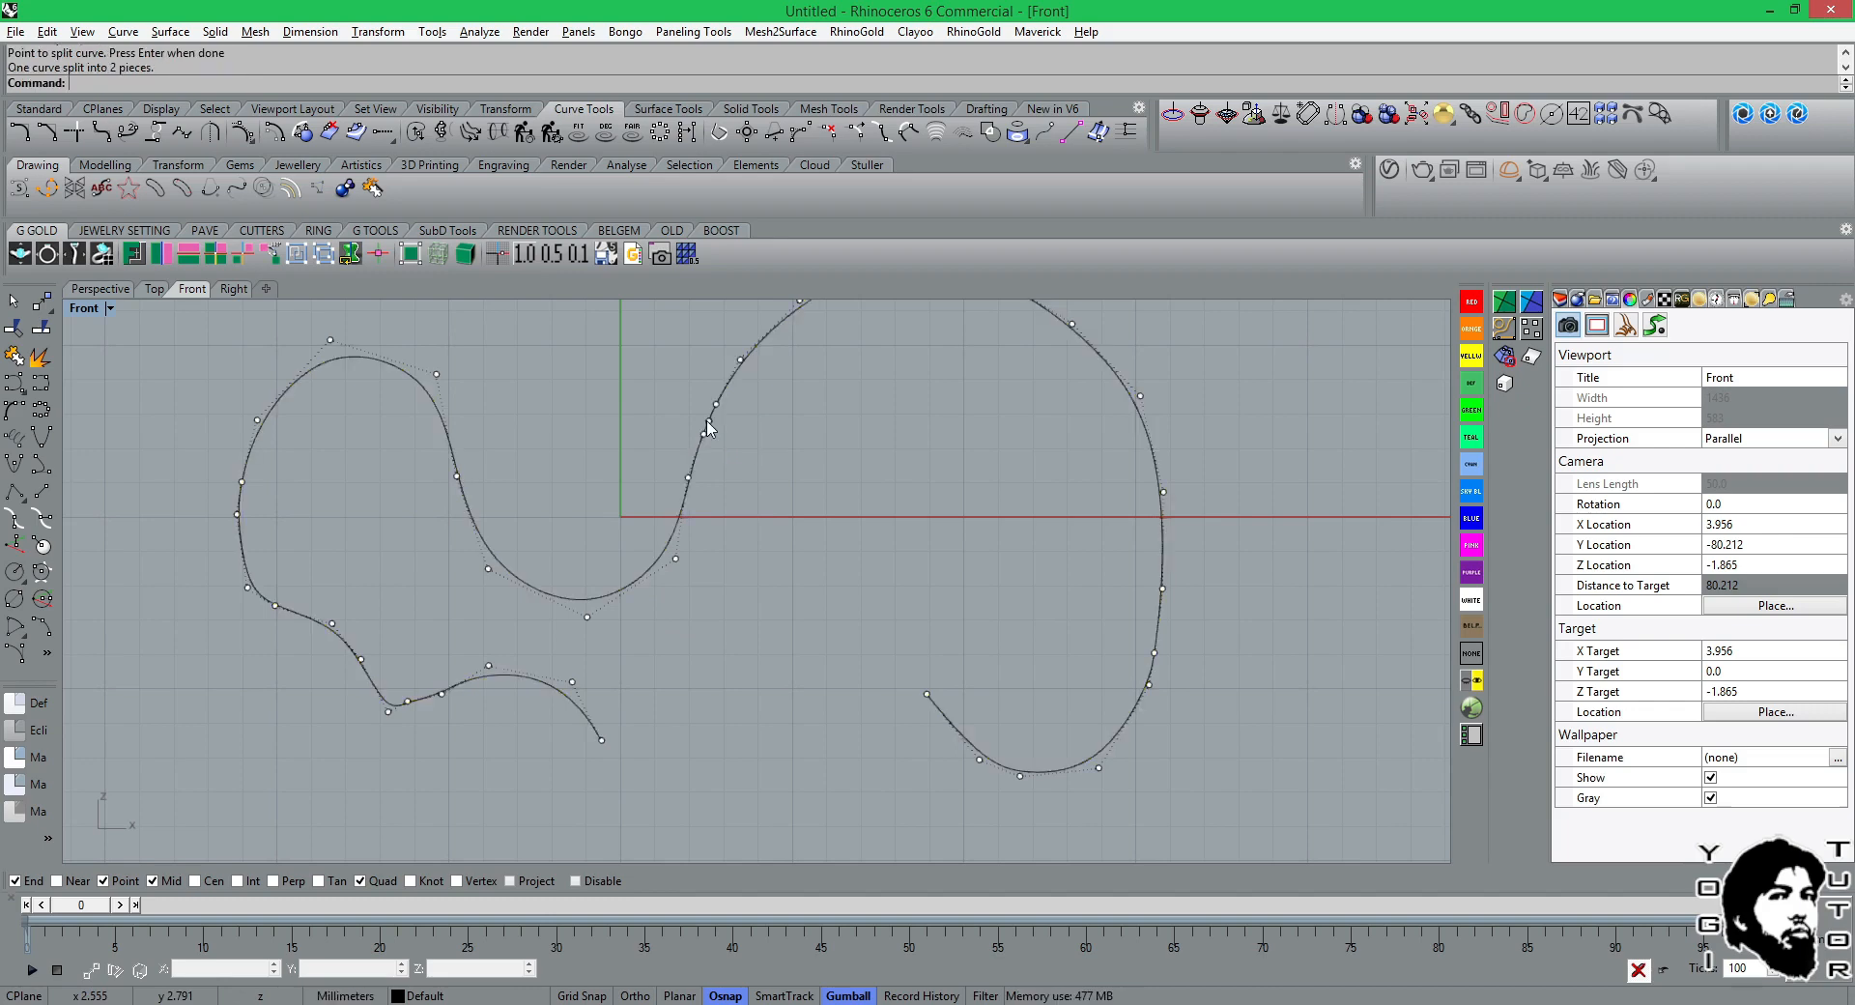
Move the large arch piece horizontally to the right, away from the rest of the curve.
{"action": "left_click", "coordinate": [728, 392]}
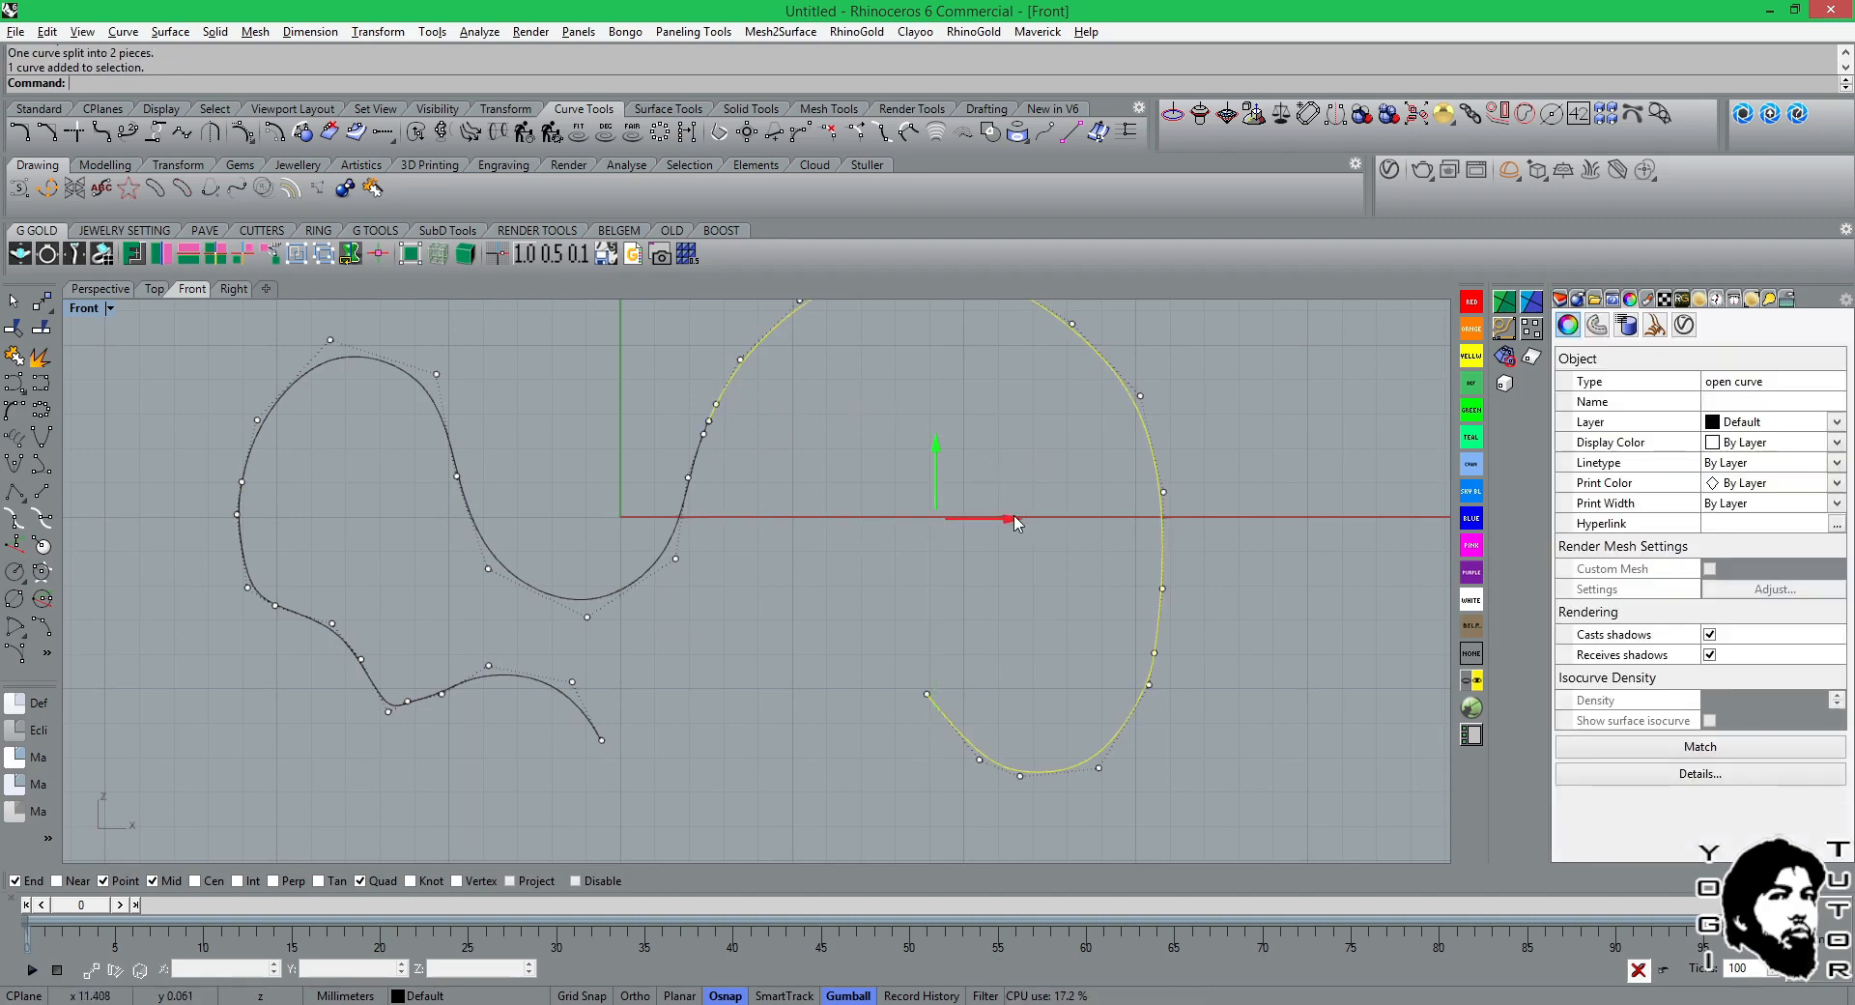
{"action": "left_click_drag", "start_coordinate": [1015, 518], "coordinate": [1101, 517]}
{"action": "left_click", "coordinate": [753, 533]}
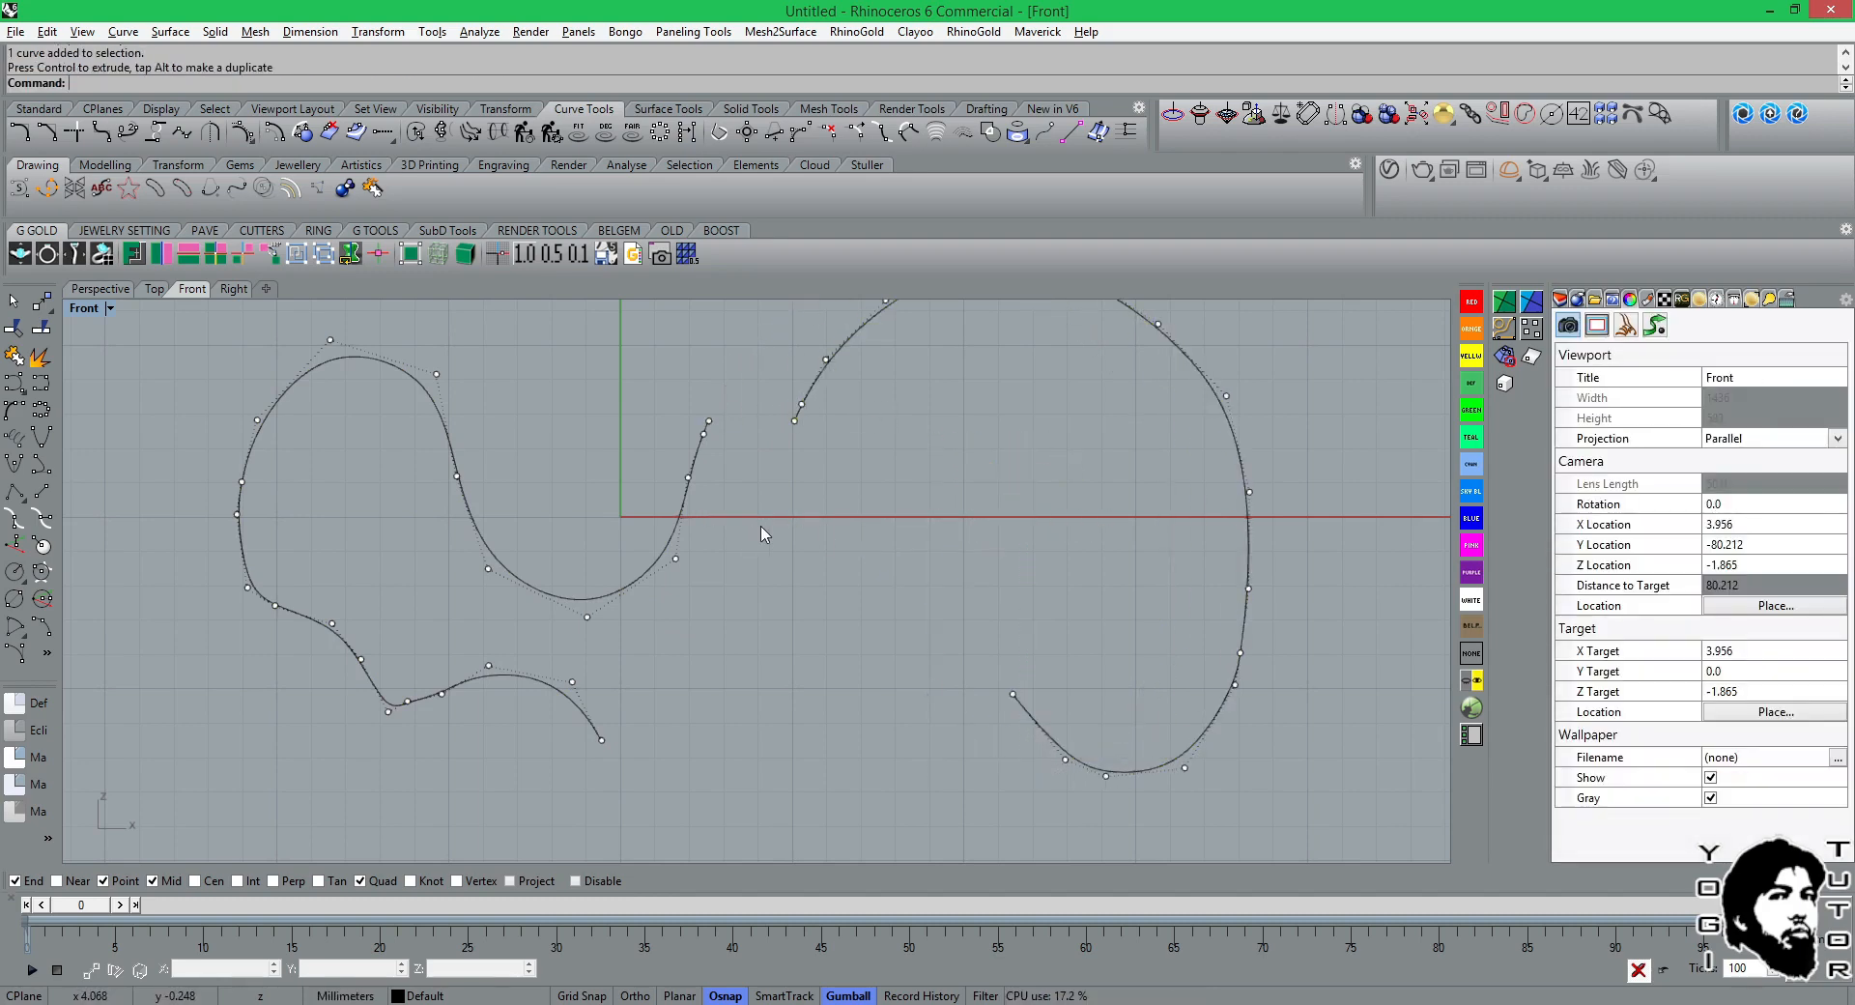
Split the remaining left curve at three points: its midpoint on the small arch, the descending flank, and the valley bottom.
{"action": "key", "text": "Return"}
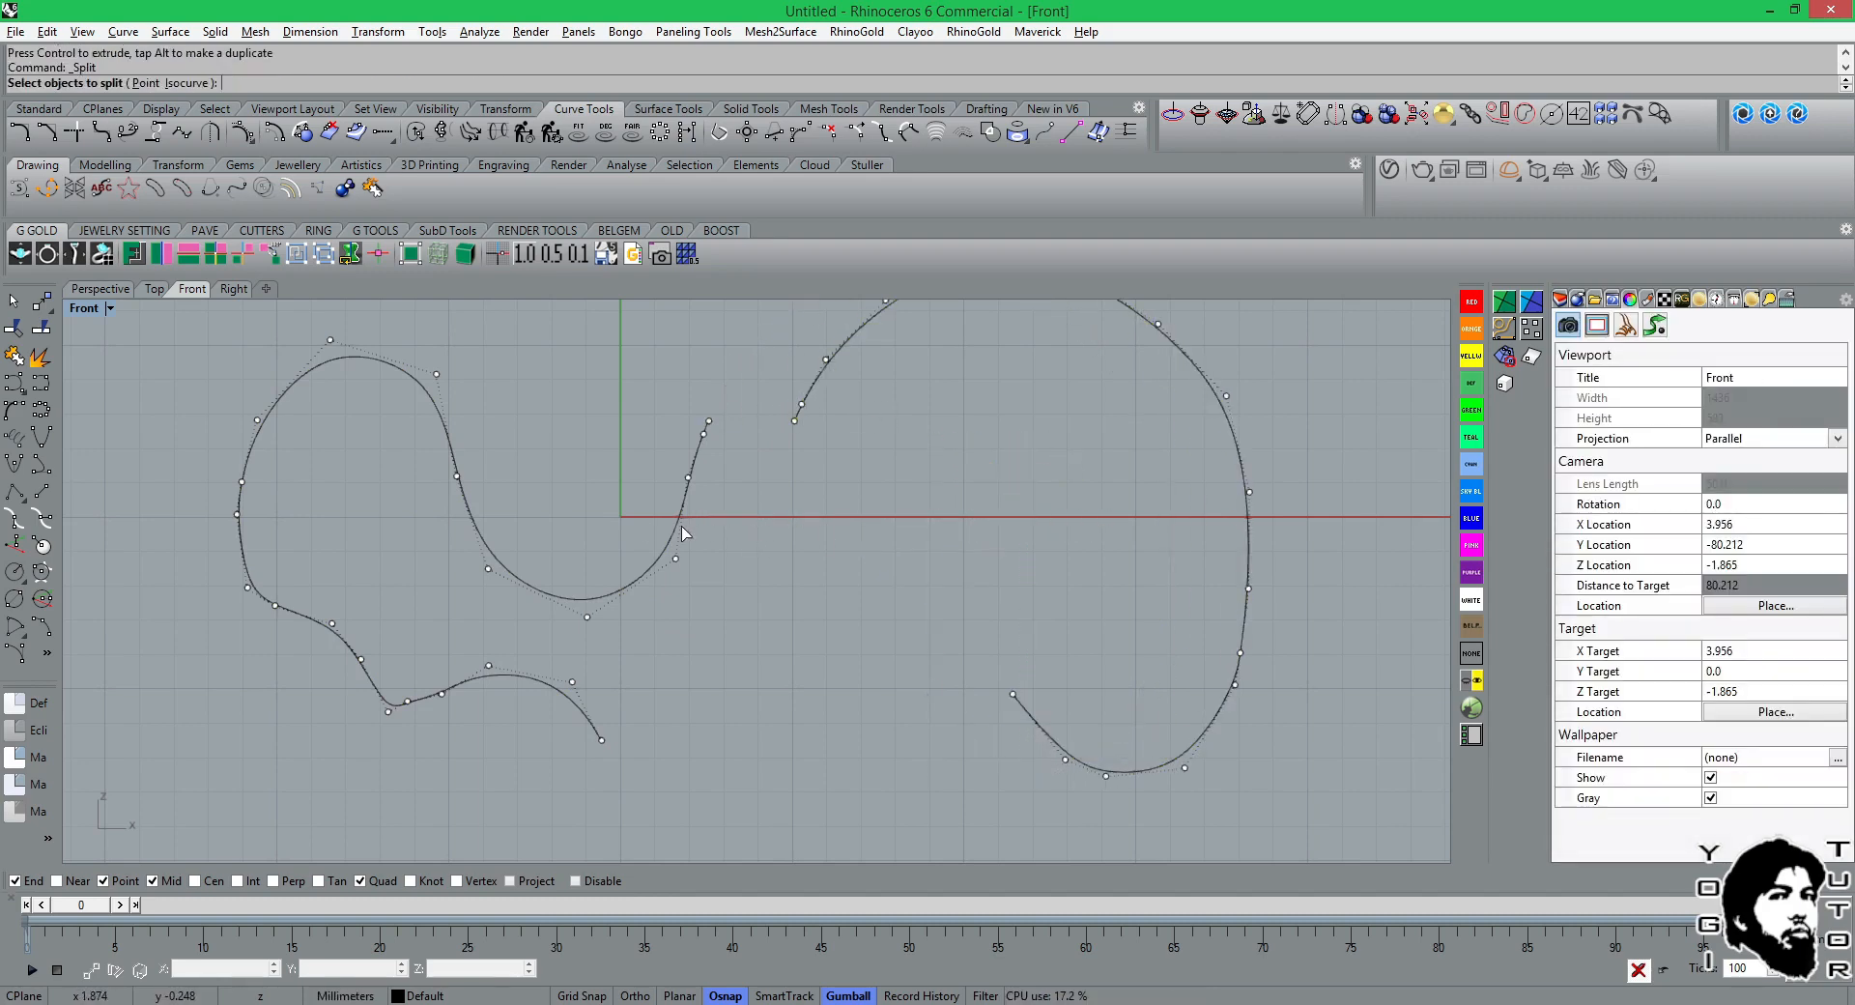
{"action": "left_click", "coordinate": [442, 428]}
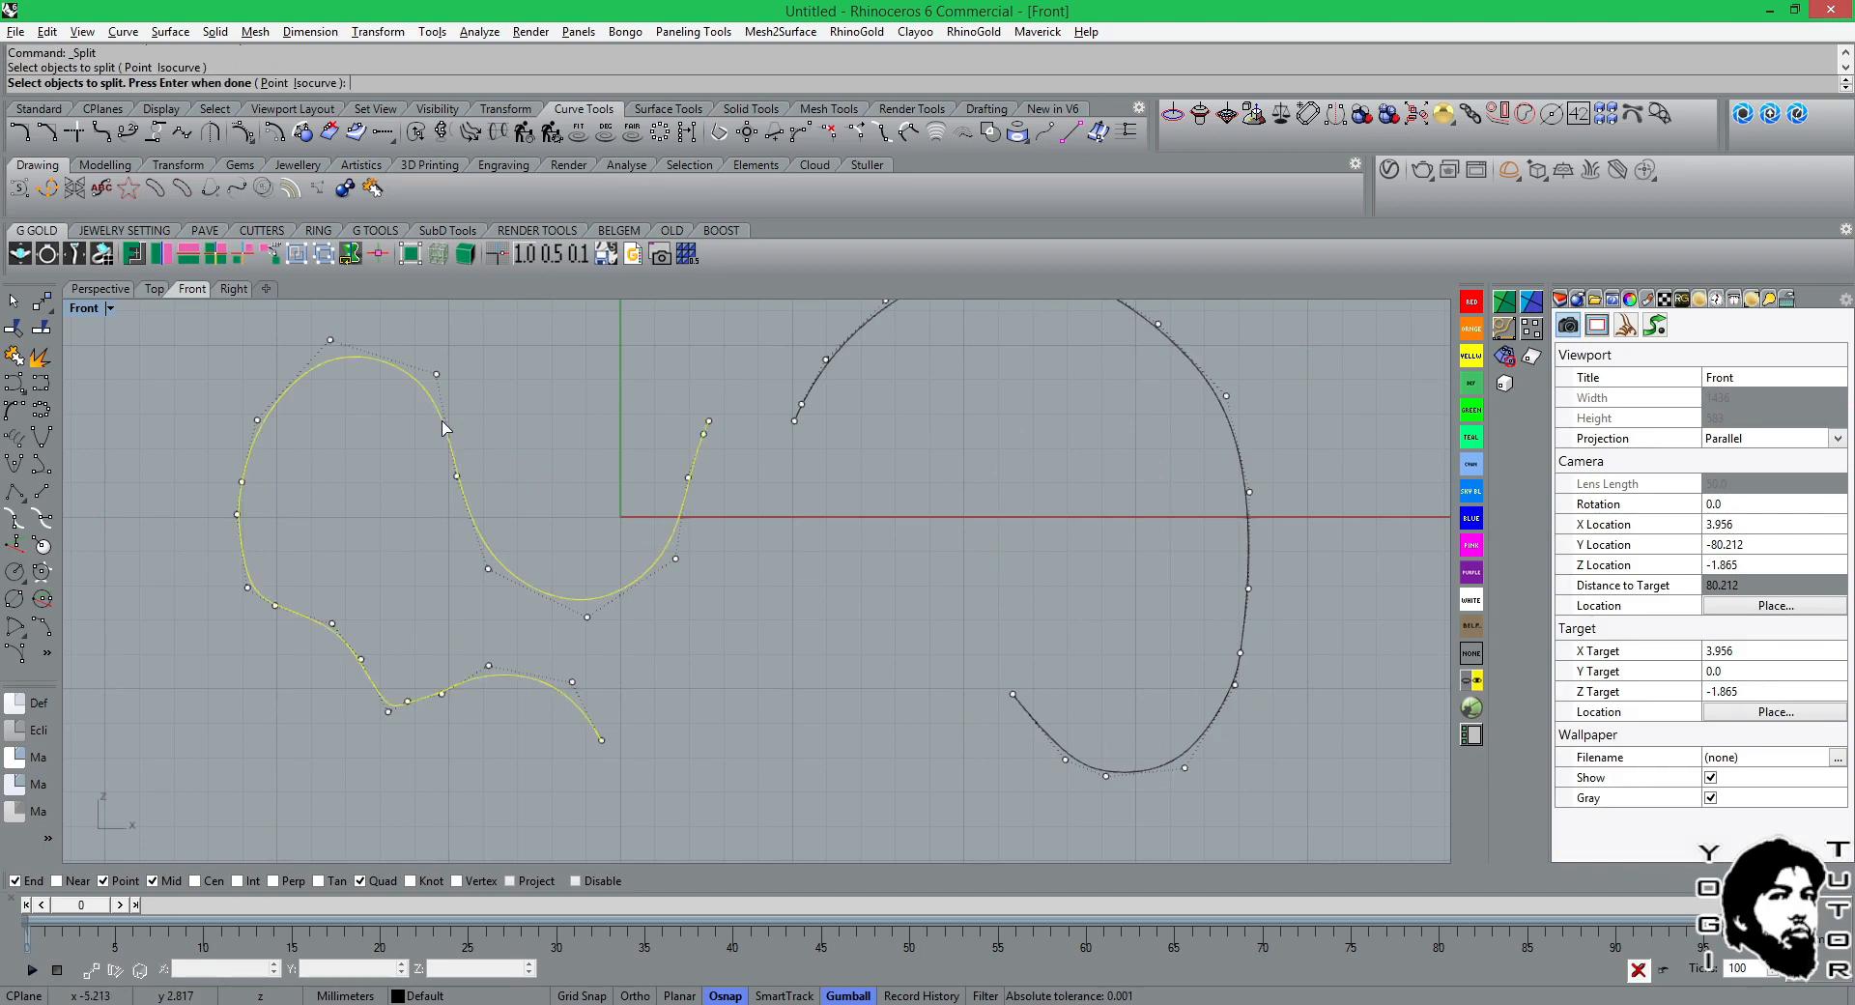
{"action": "left_click", "coordinate": [276, 83]}
{"action": "left_click", "coordinate": [299, 379]}
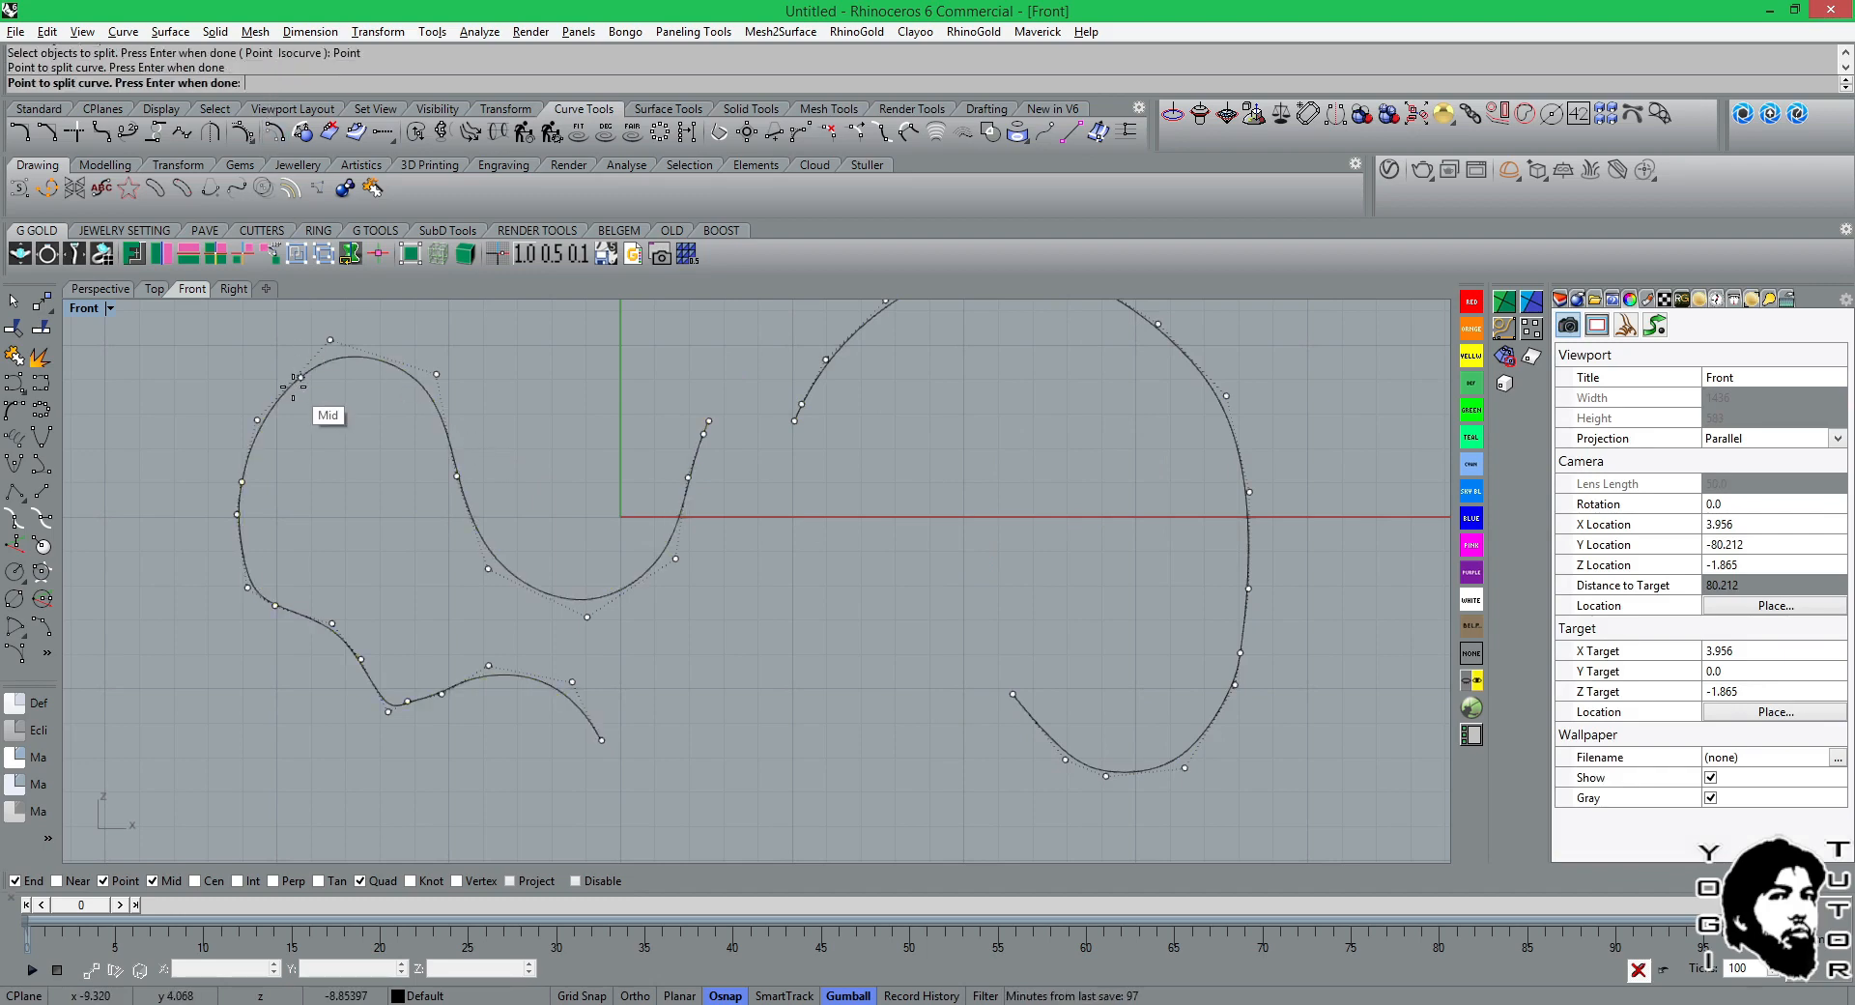
{"action": "left_click", "coordinate": [471, 513]}
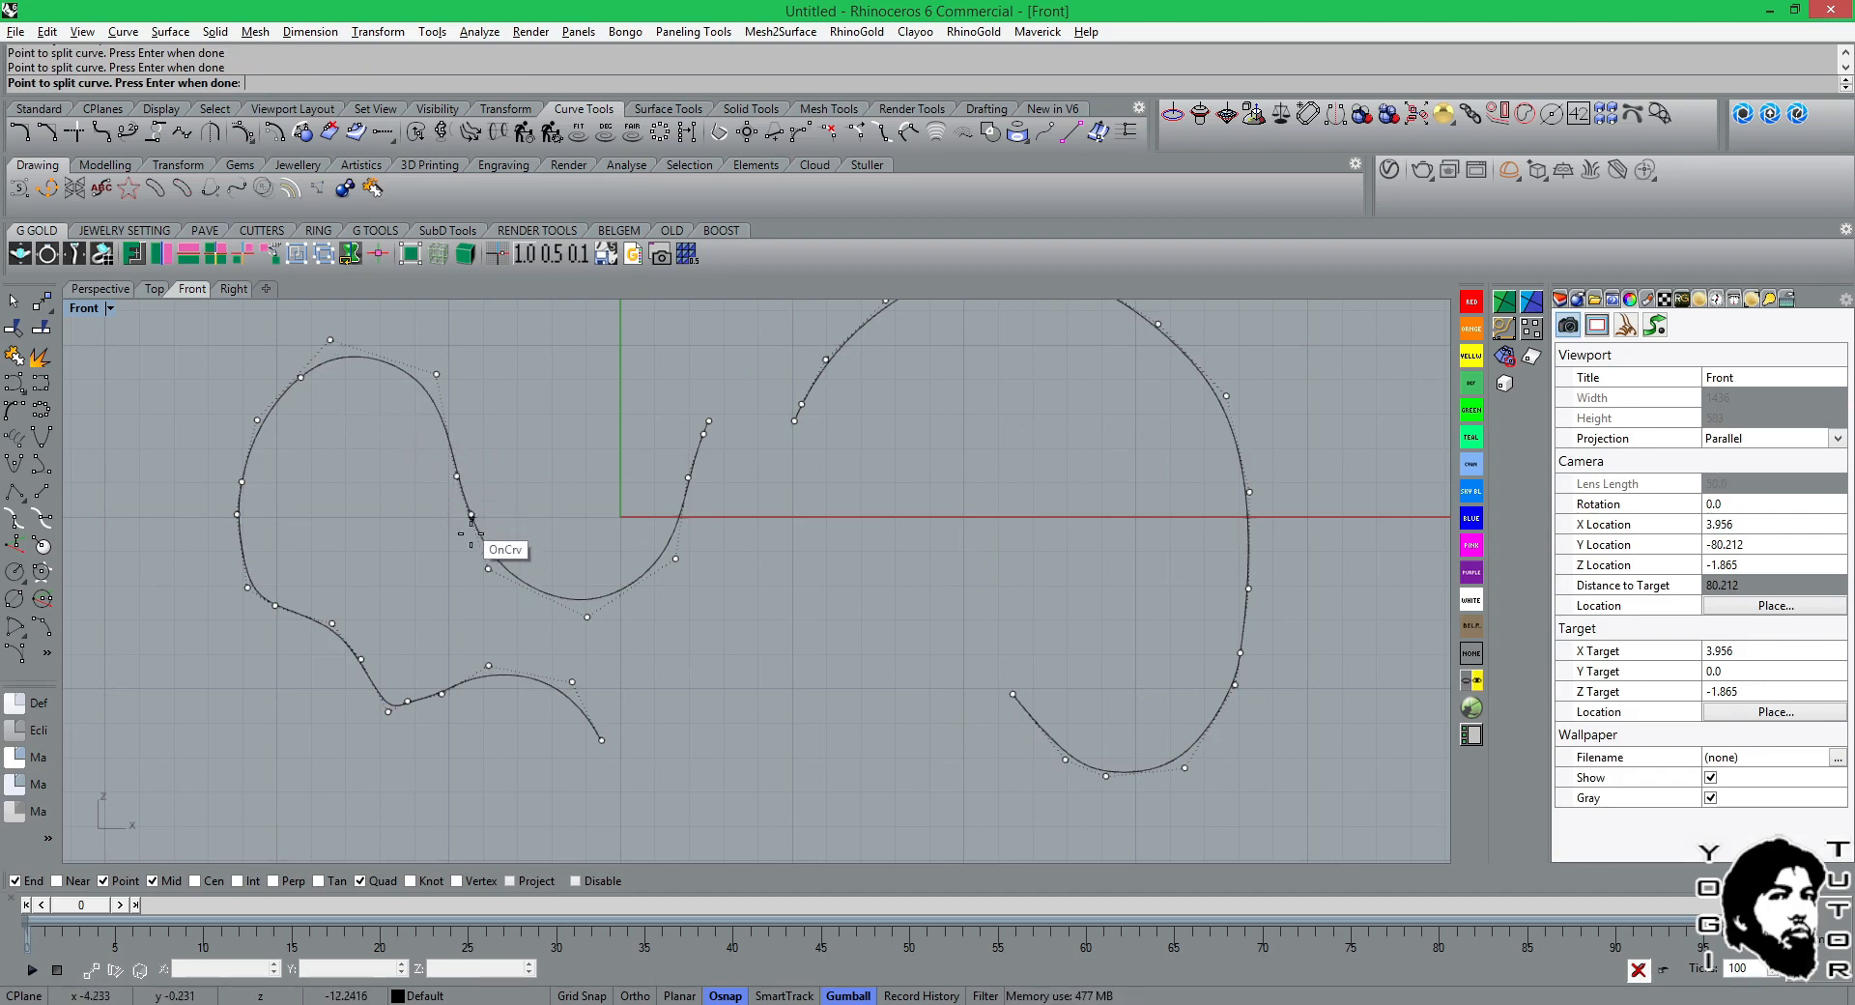
{"action": "left_click", "coordinate": [619, 586]}
{"action": "key", "text": "Return"}
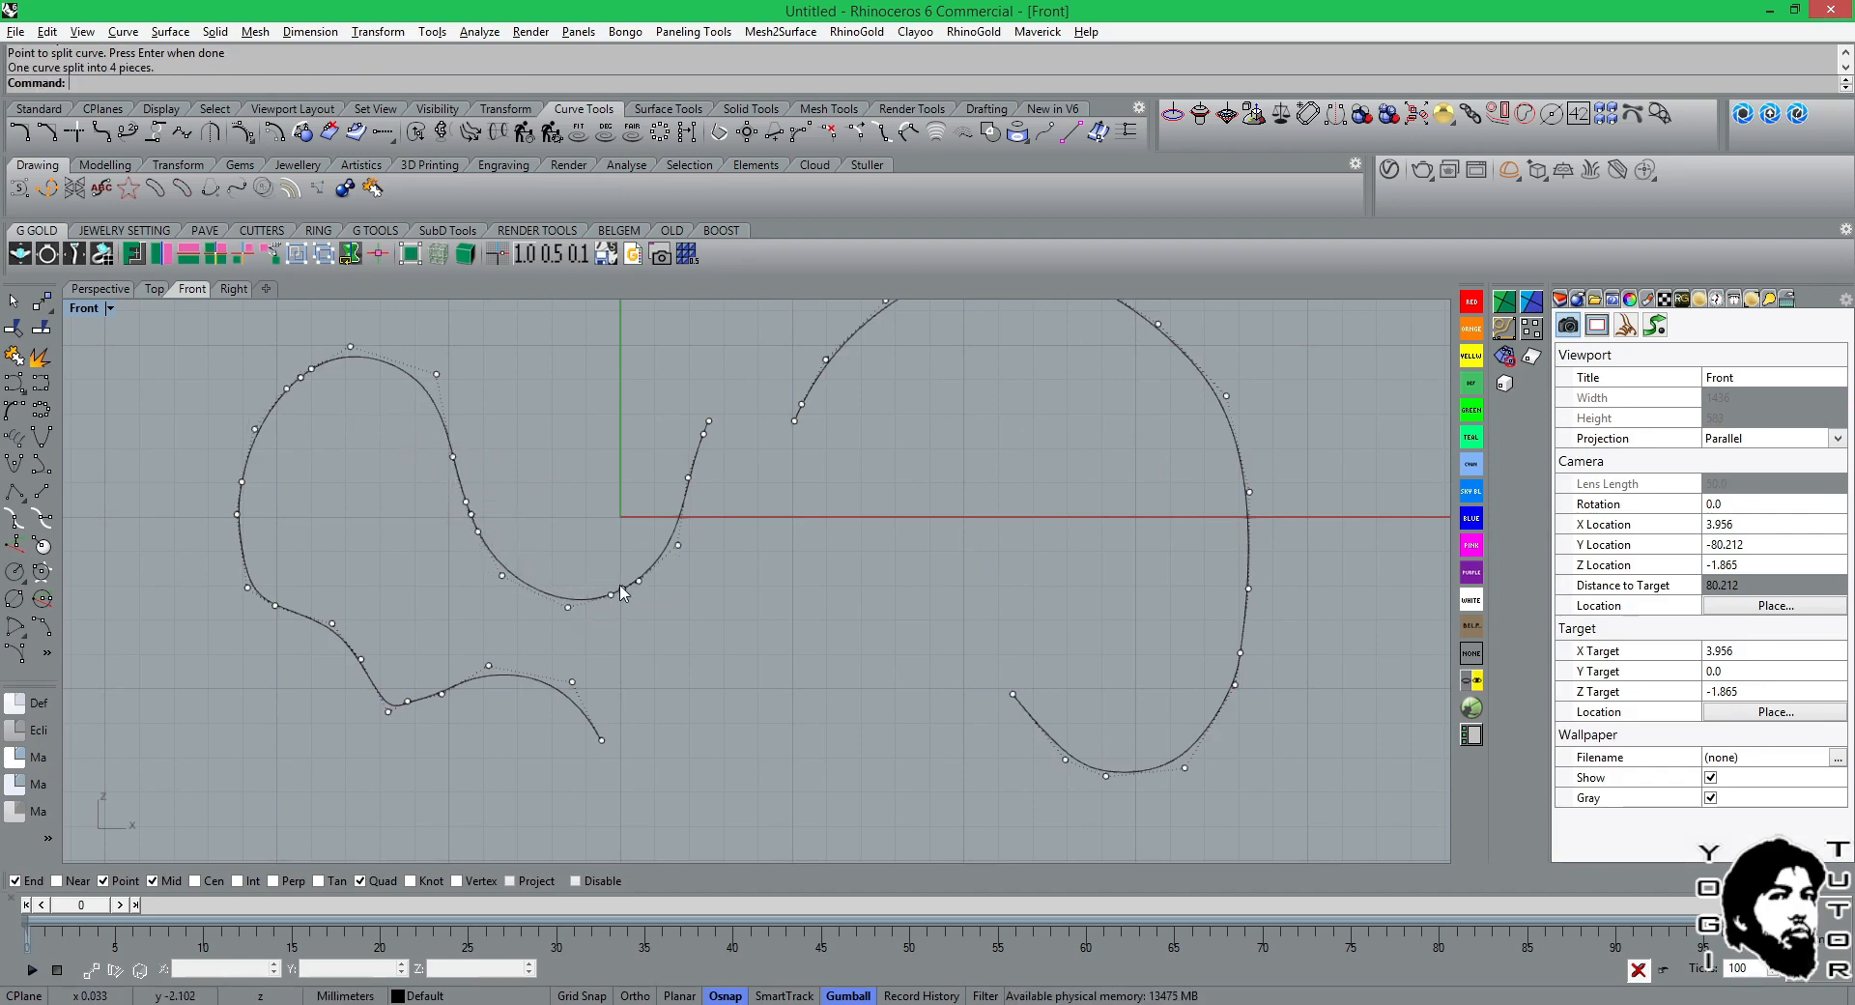
Move the small arch's top piece up and right and the valley's rising piece to the right, and deselect everything.
{"action": "left_click", "coordinate": [421, 405]}
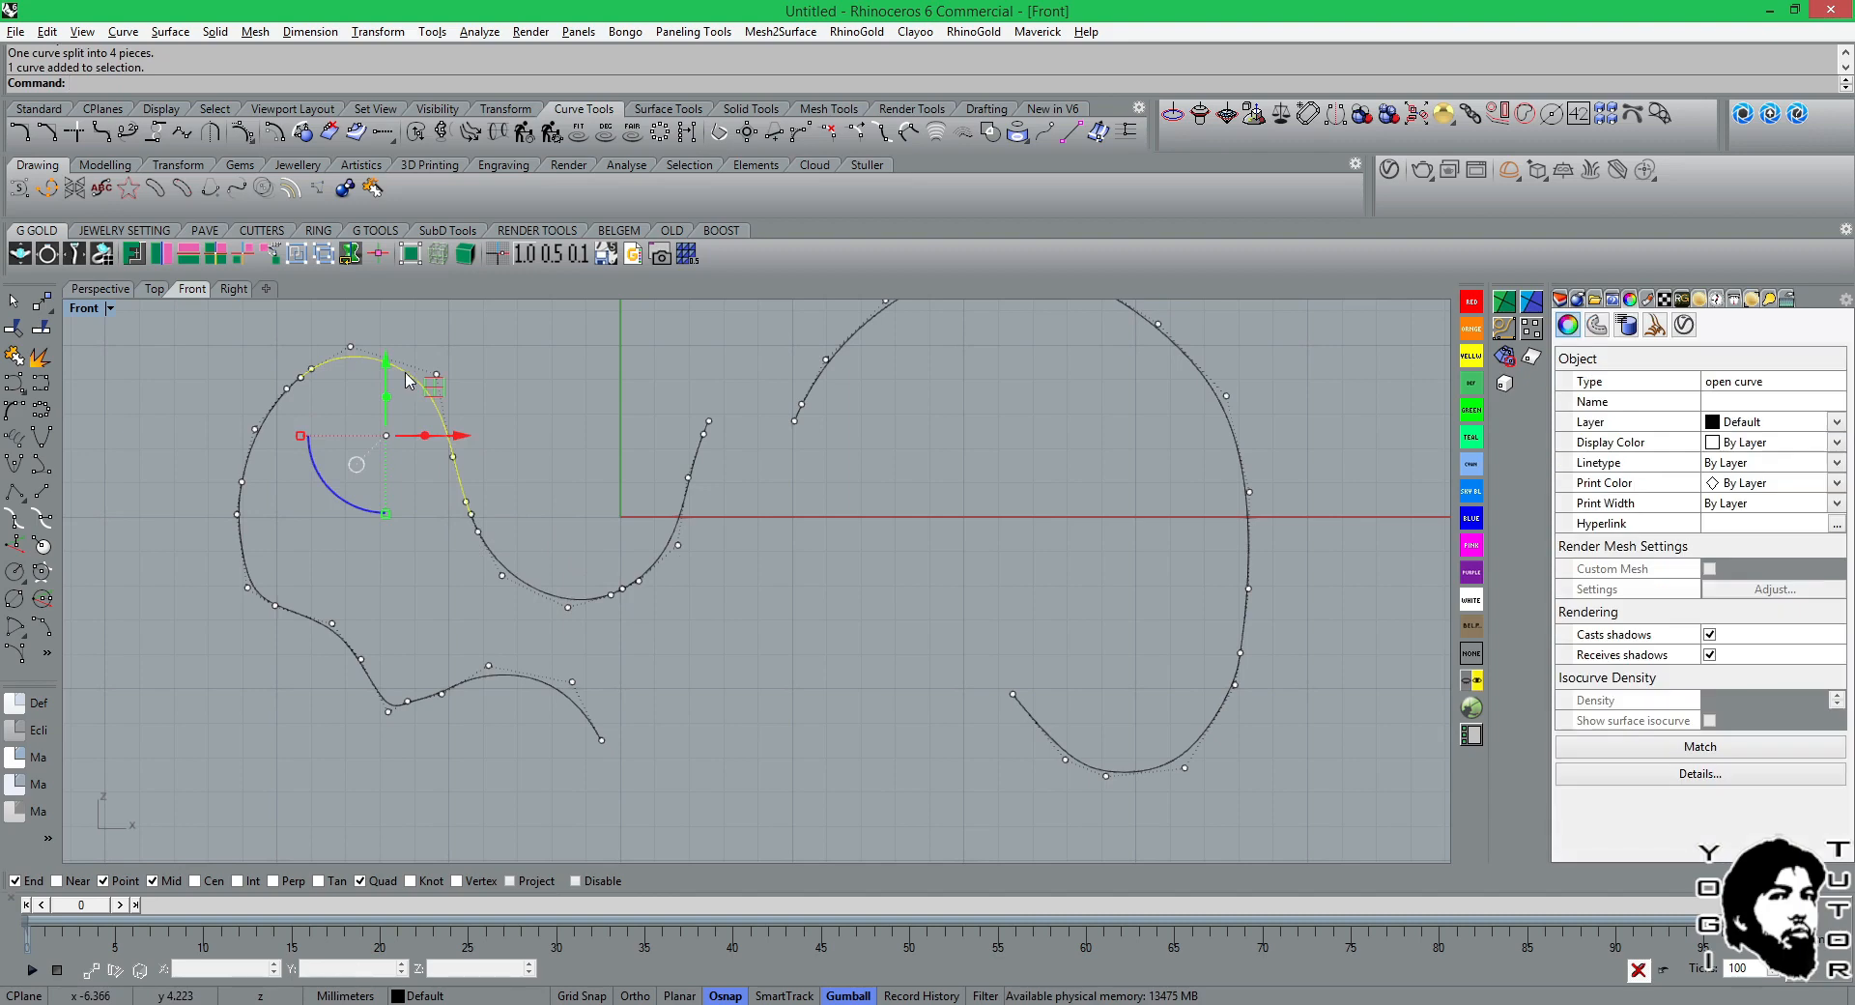
{"action": "left_click_drag", "start_coordinate": [433, 385], "coordinate": [491, 343]}
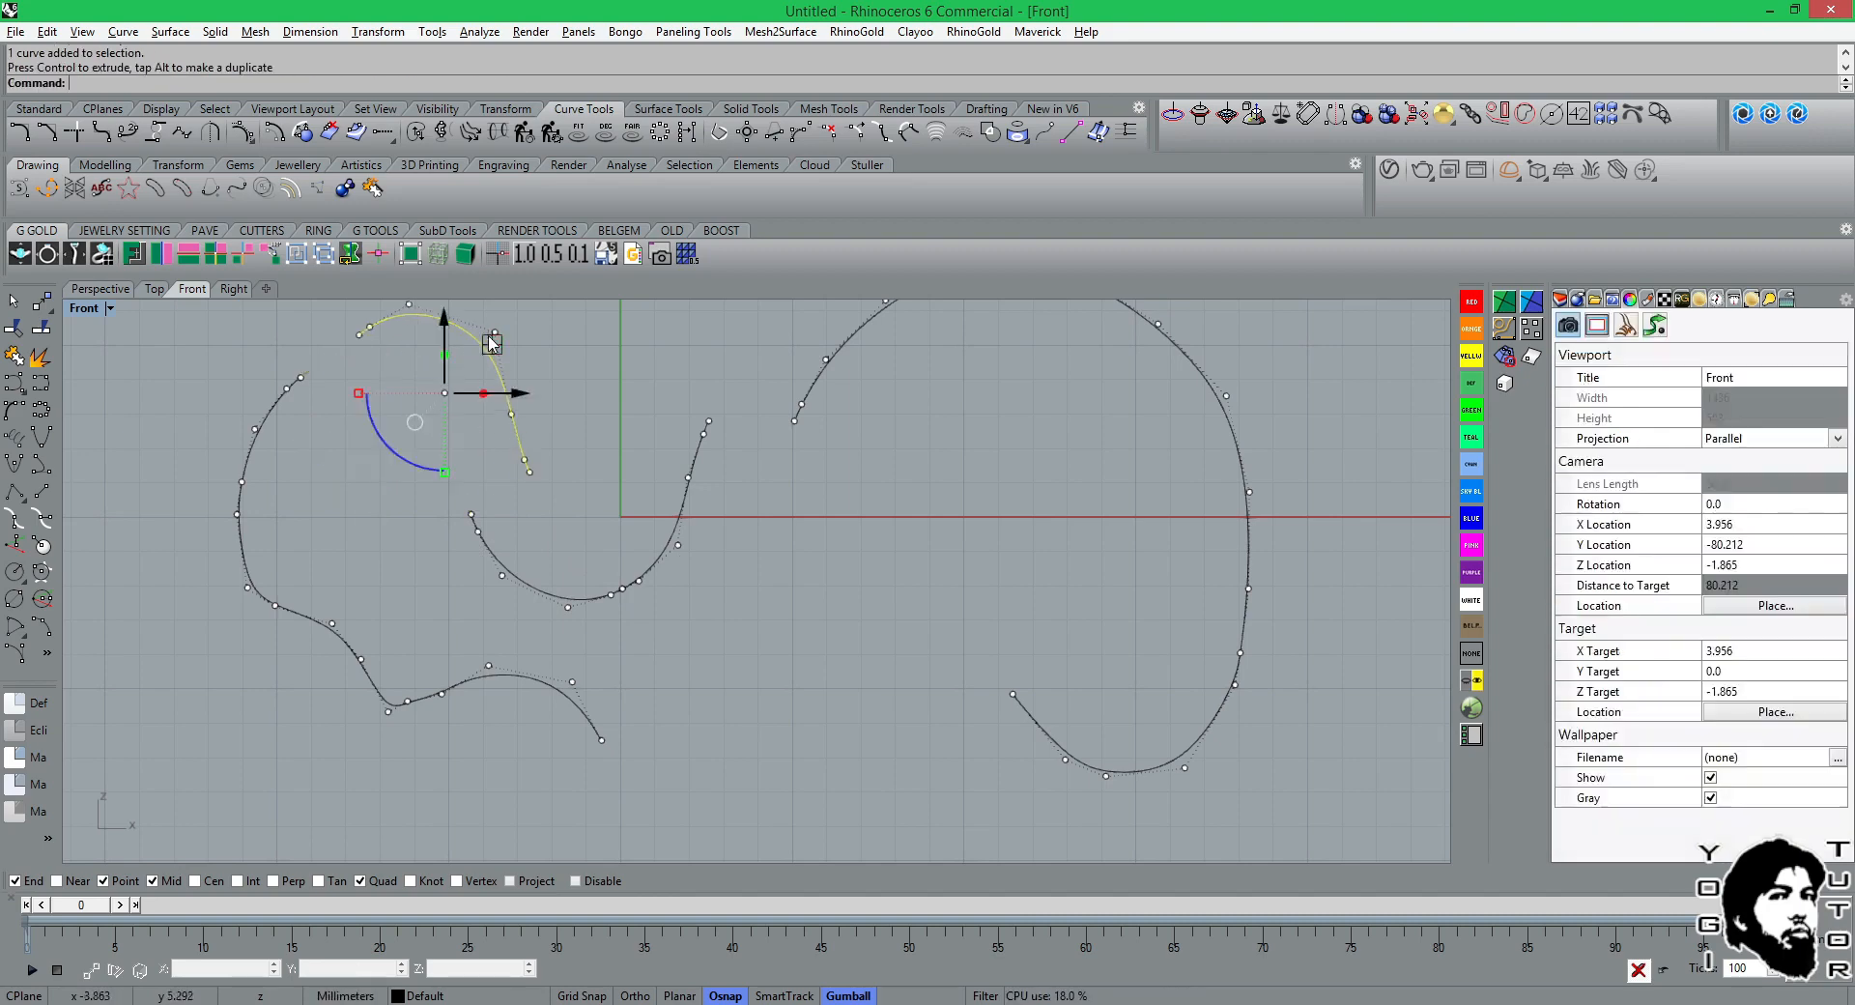
{"action": "left_click", "coordinate": [688, 507]}
{"action": "left_click_drag", "start_coordinate": [713, 457], "coordinate": [771, 466]}
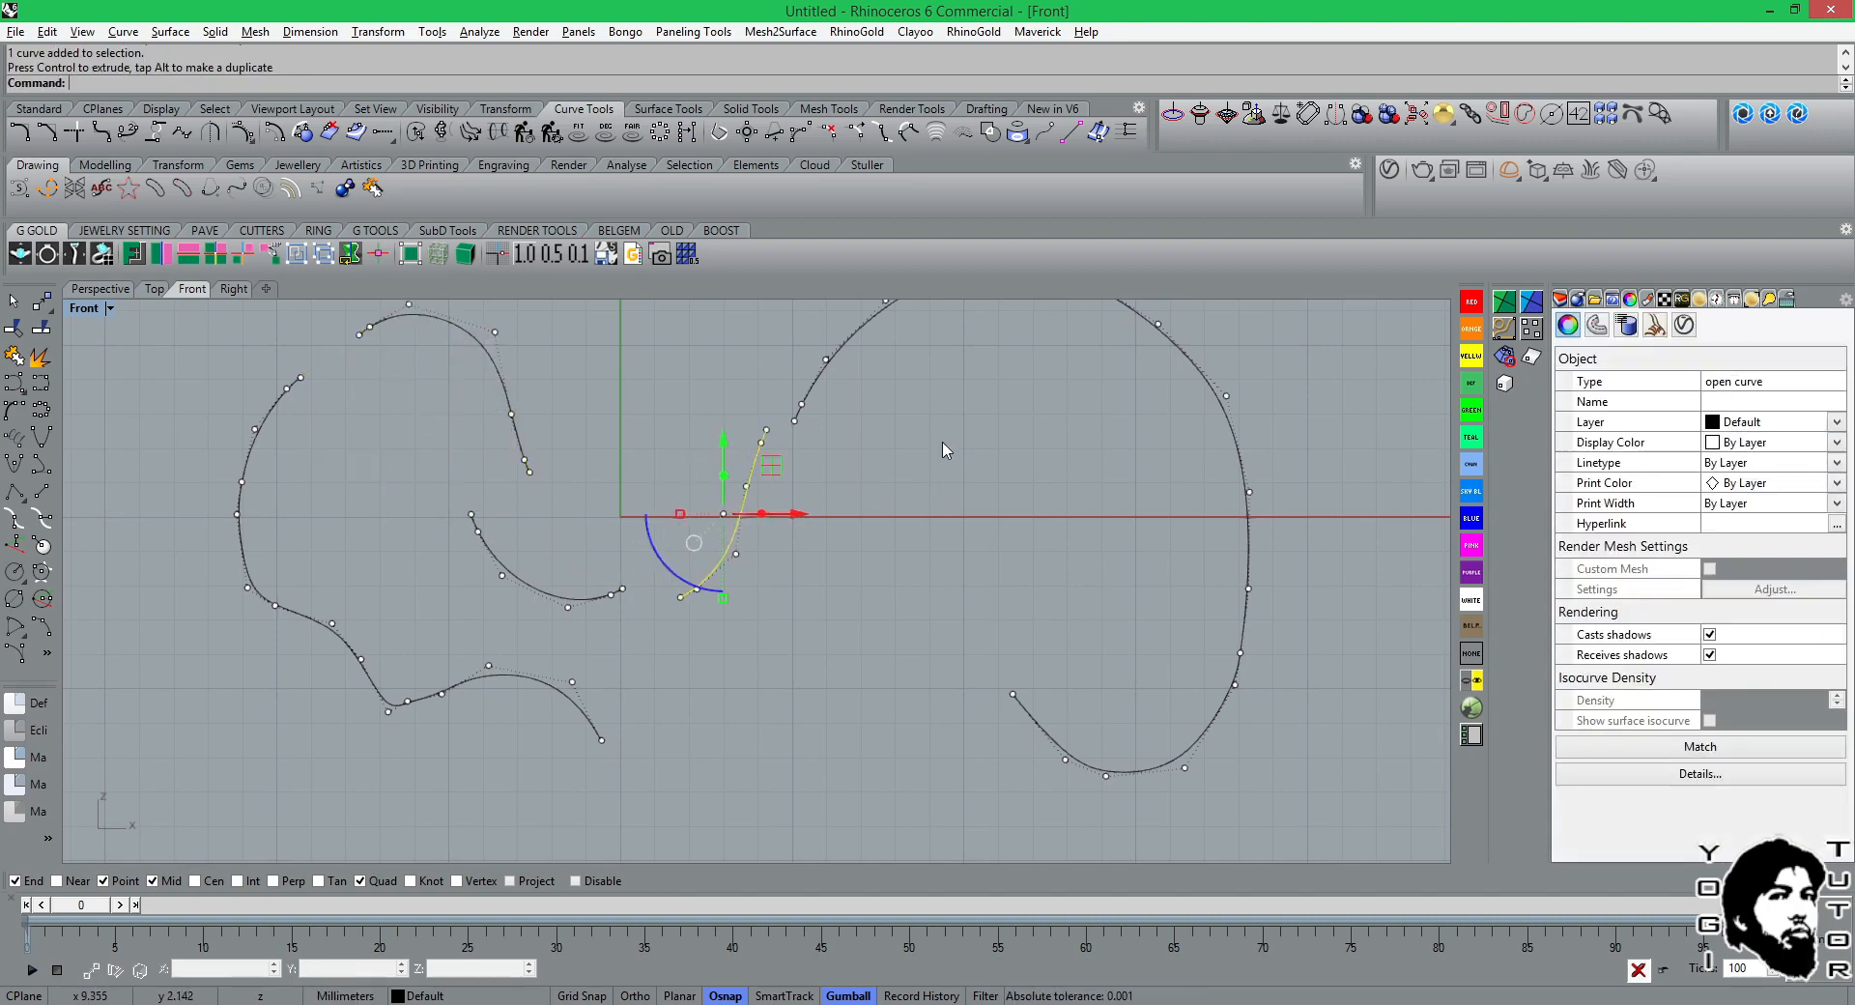
{"action": "right_click_drag", "start_coordinate": [946, 450], "coordinate": [778, 474]}
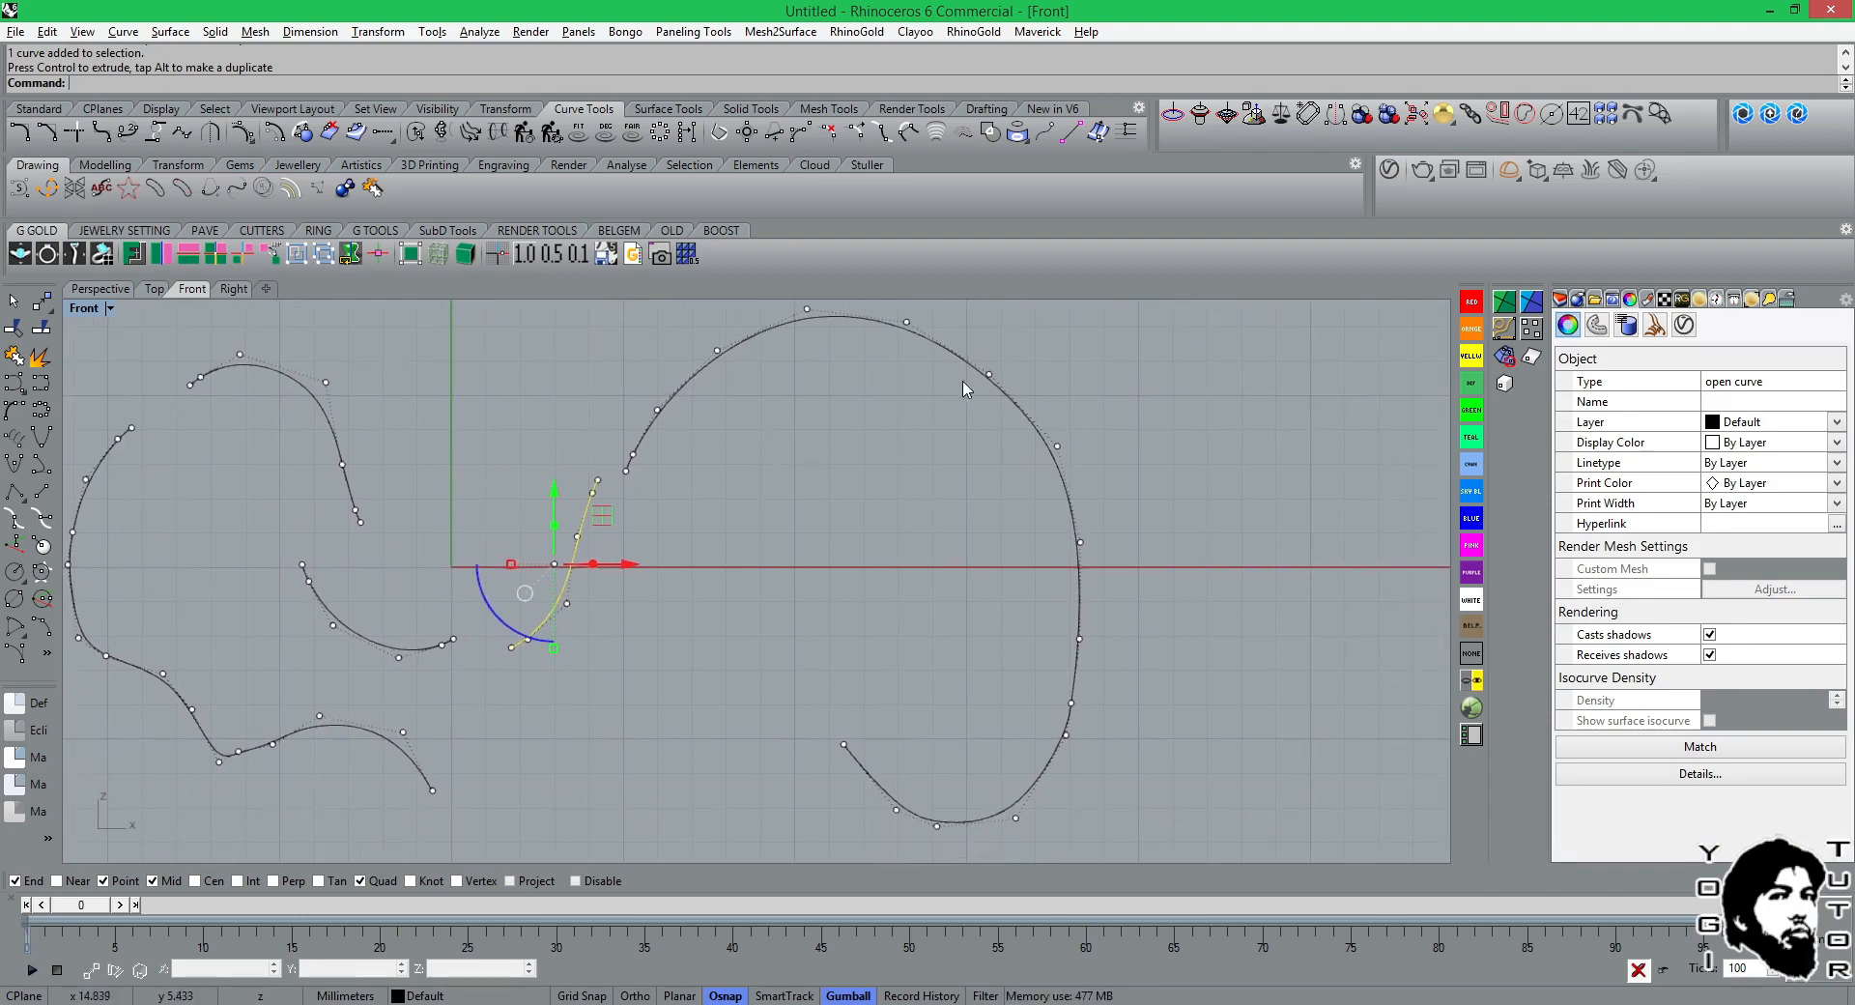
{"action": "left_click", "coordinate": [944, 406]}
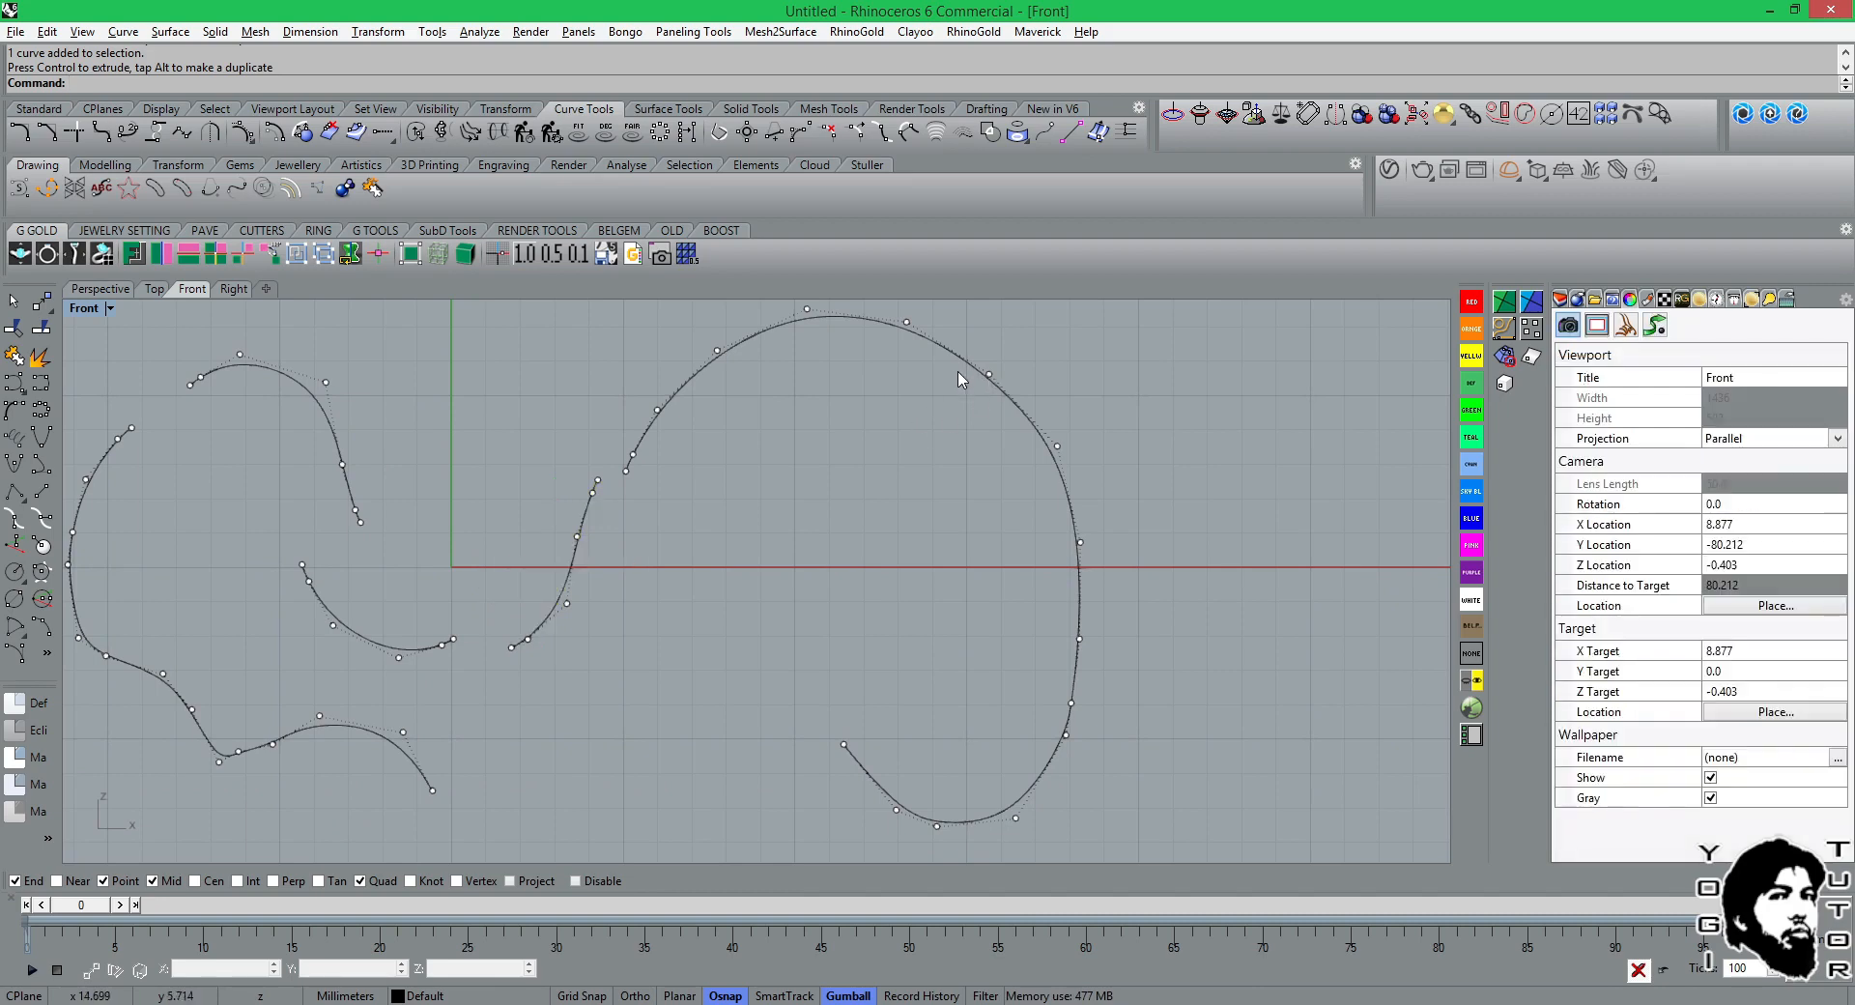
{"action": "left_click", "coordinate": [962, 373]}
{"action": "key", "text": "Escape"}
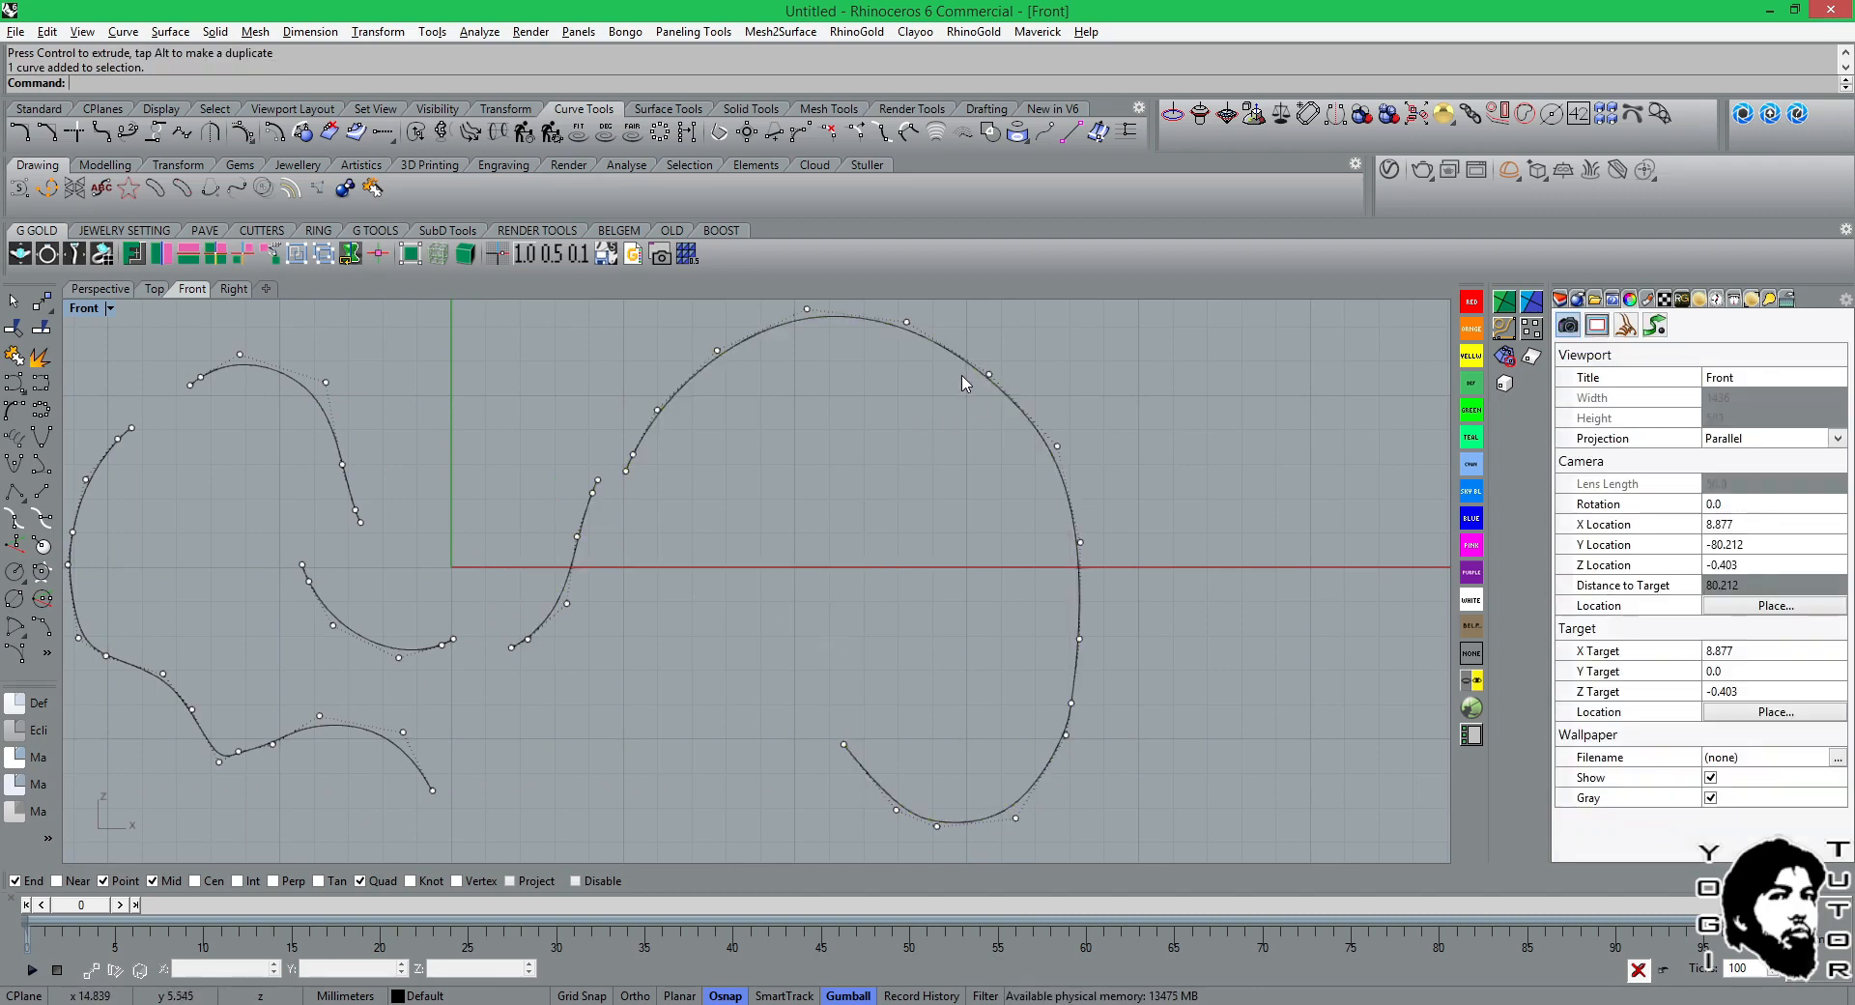
Turn on the edit points of only the large arch curve, hiding the control points of the other curves.
{"action": "key", "text": "Escape"}
{"action": "left_click", "coordinate": [971, 372]}
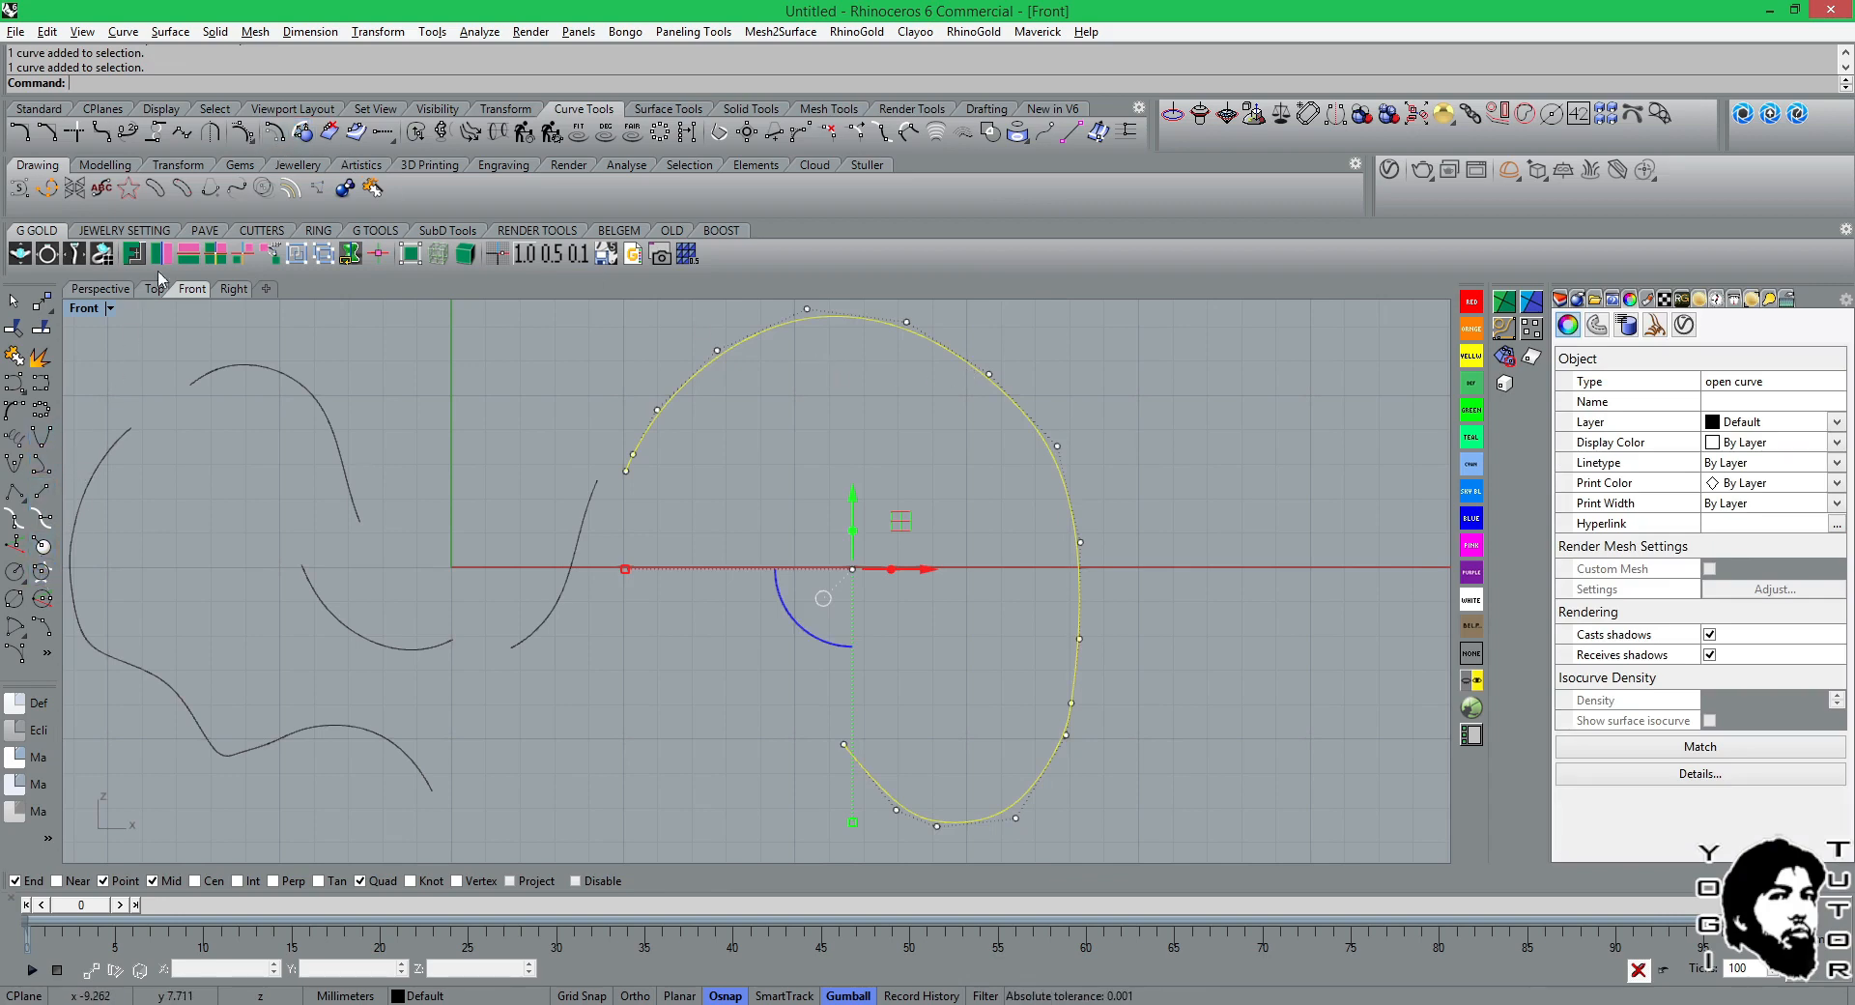
{"action": "left_click", "coordinate": [251, 141]}
{"action": "left_click", "coordinate": [270, 160]}
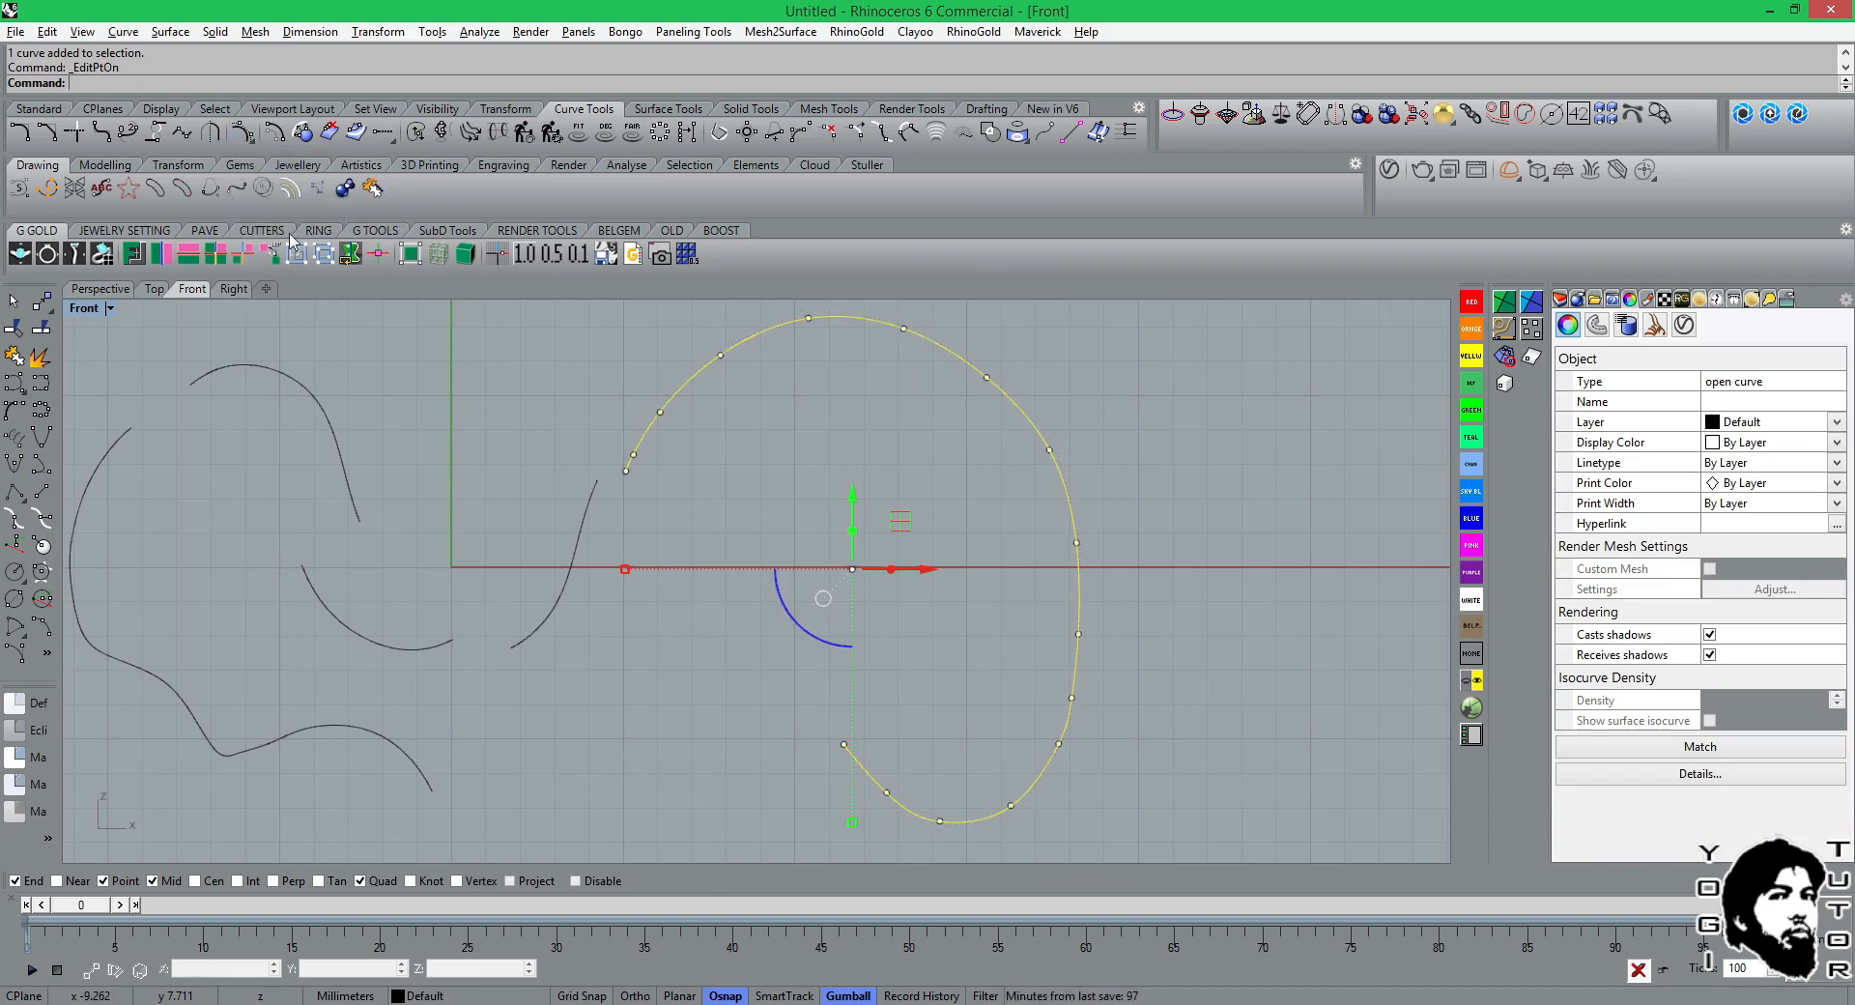
Split the large arch curve with the Point option at the edit point just above the red axis on its descending right flank.
{"action": "left_click", "coordinate": [52, 327]}
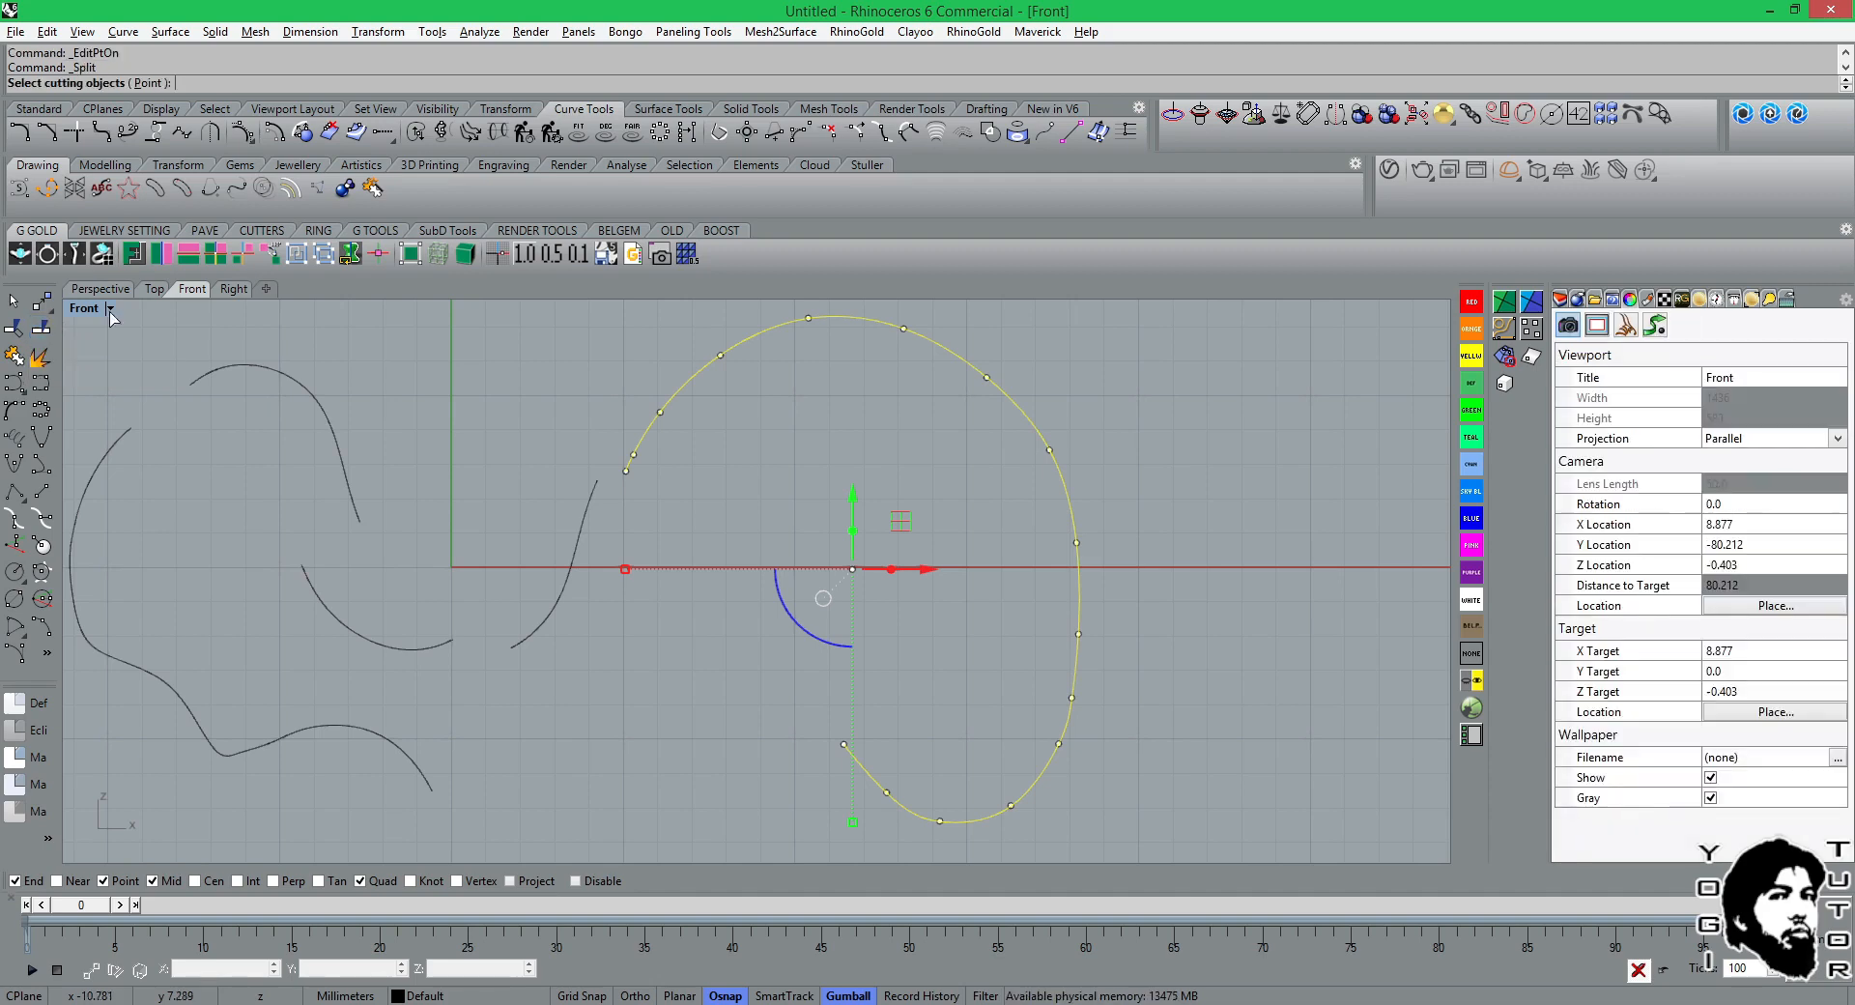
{"action": "left_click", "coordinate": [150, 84]}
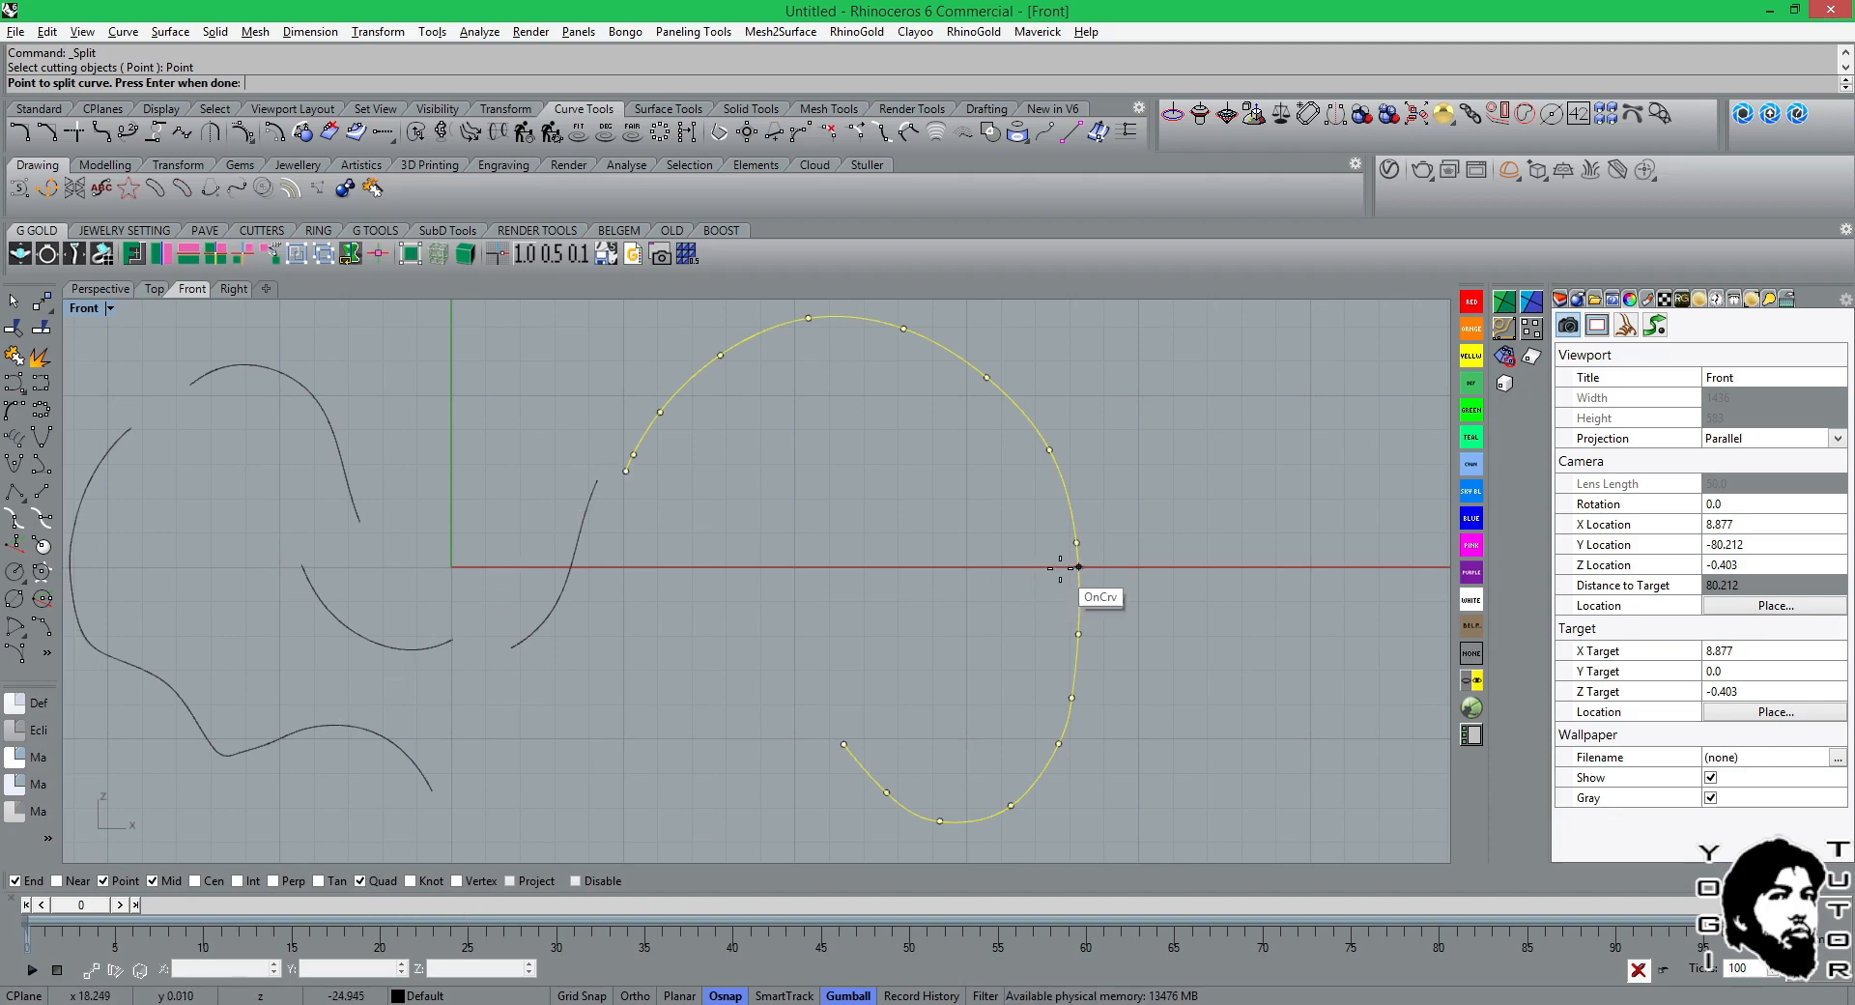
{"action": "left_click", "coordinate": [1075, 542]}
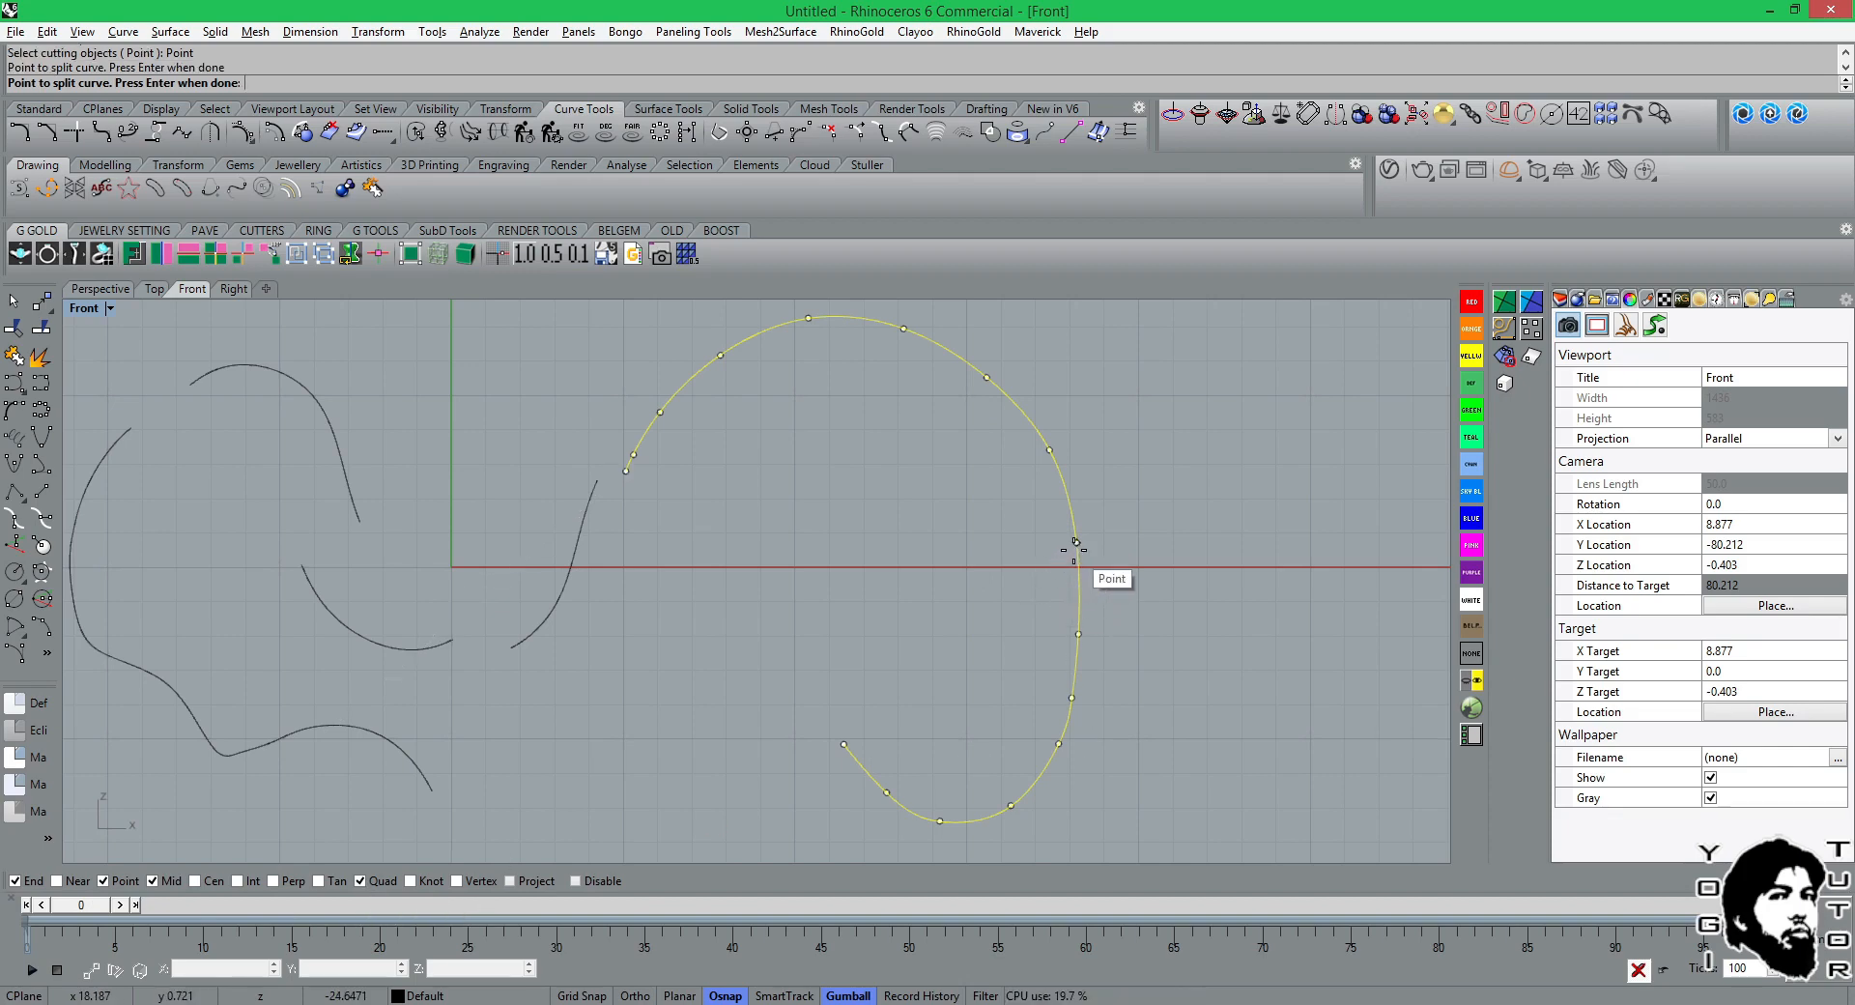
{"action": "key", "text": "Return"}
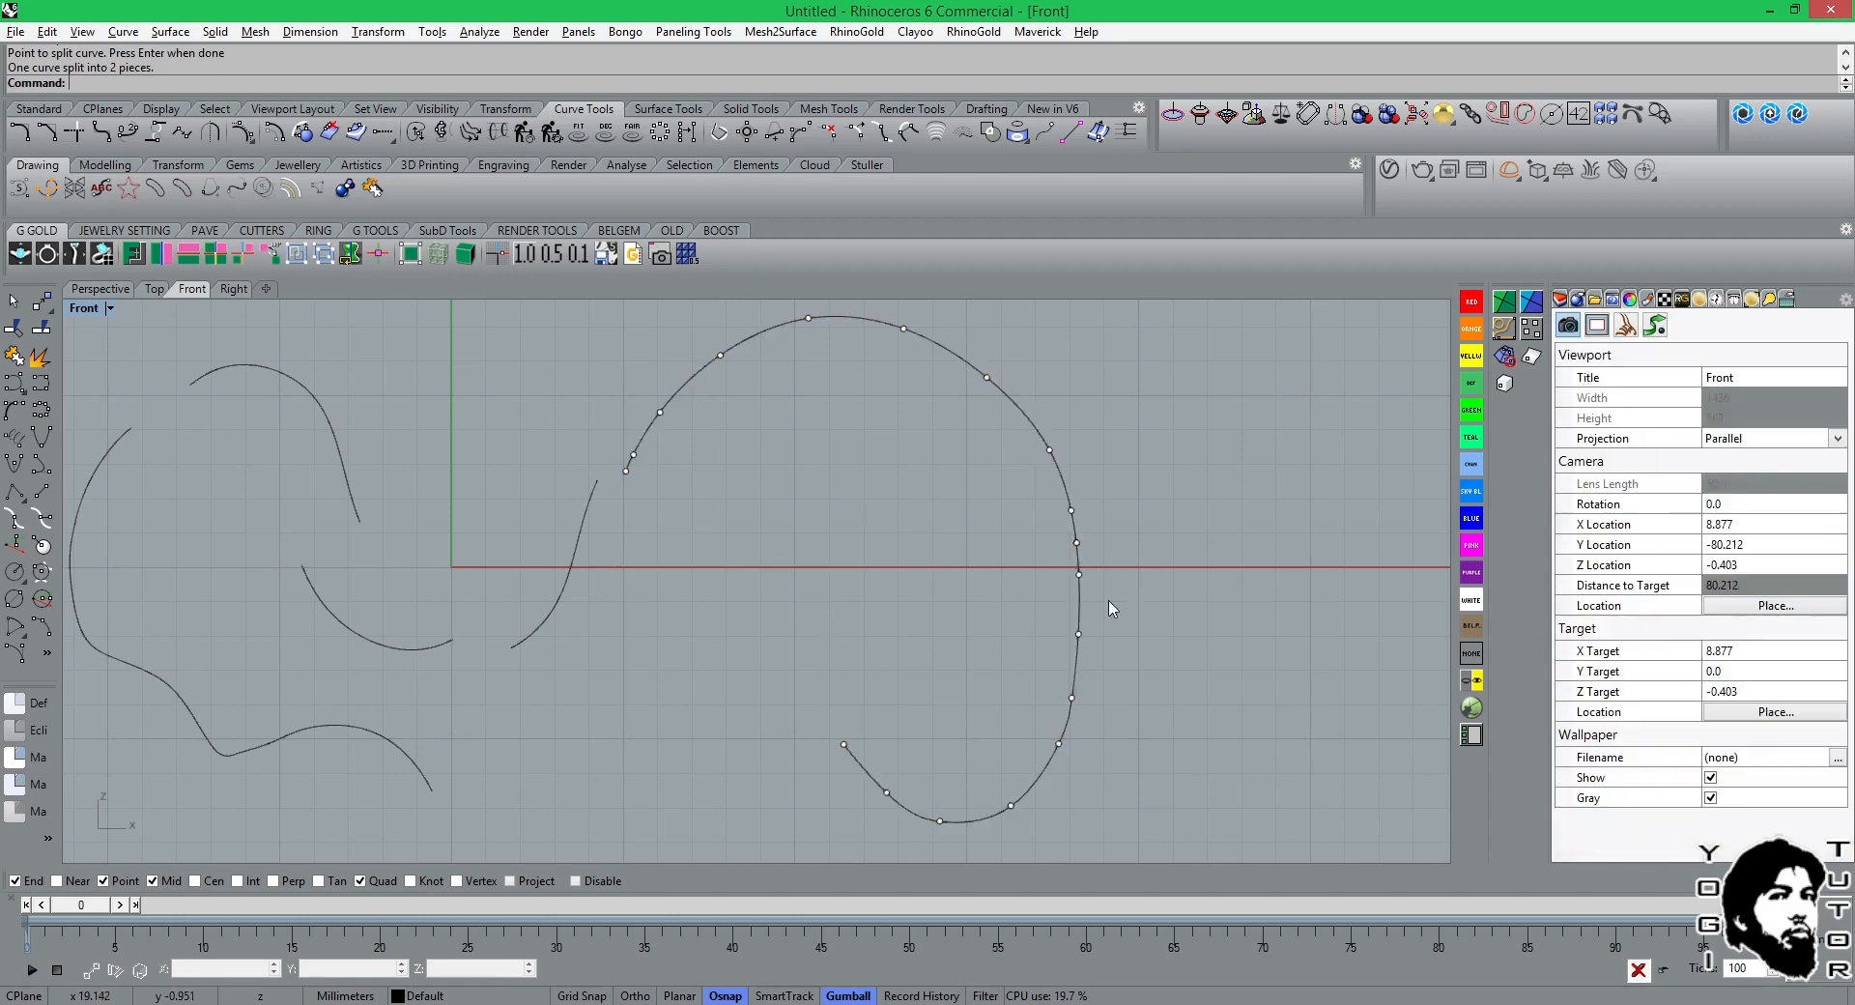
Move the lower hook-shaped piece of the large arch horizontally to the left, away from the upper piece, and deselect it.
{"action": "left_click", "coordinate": [1081, 610]}
{"action": "left_click_drag", "start_coordinate": [1020, 682], "coordinate": [936, 682]}
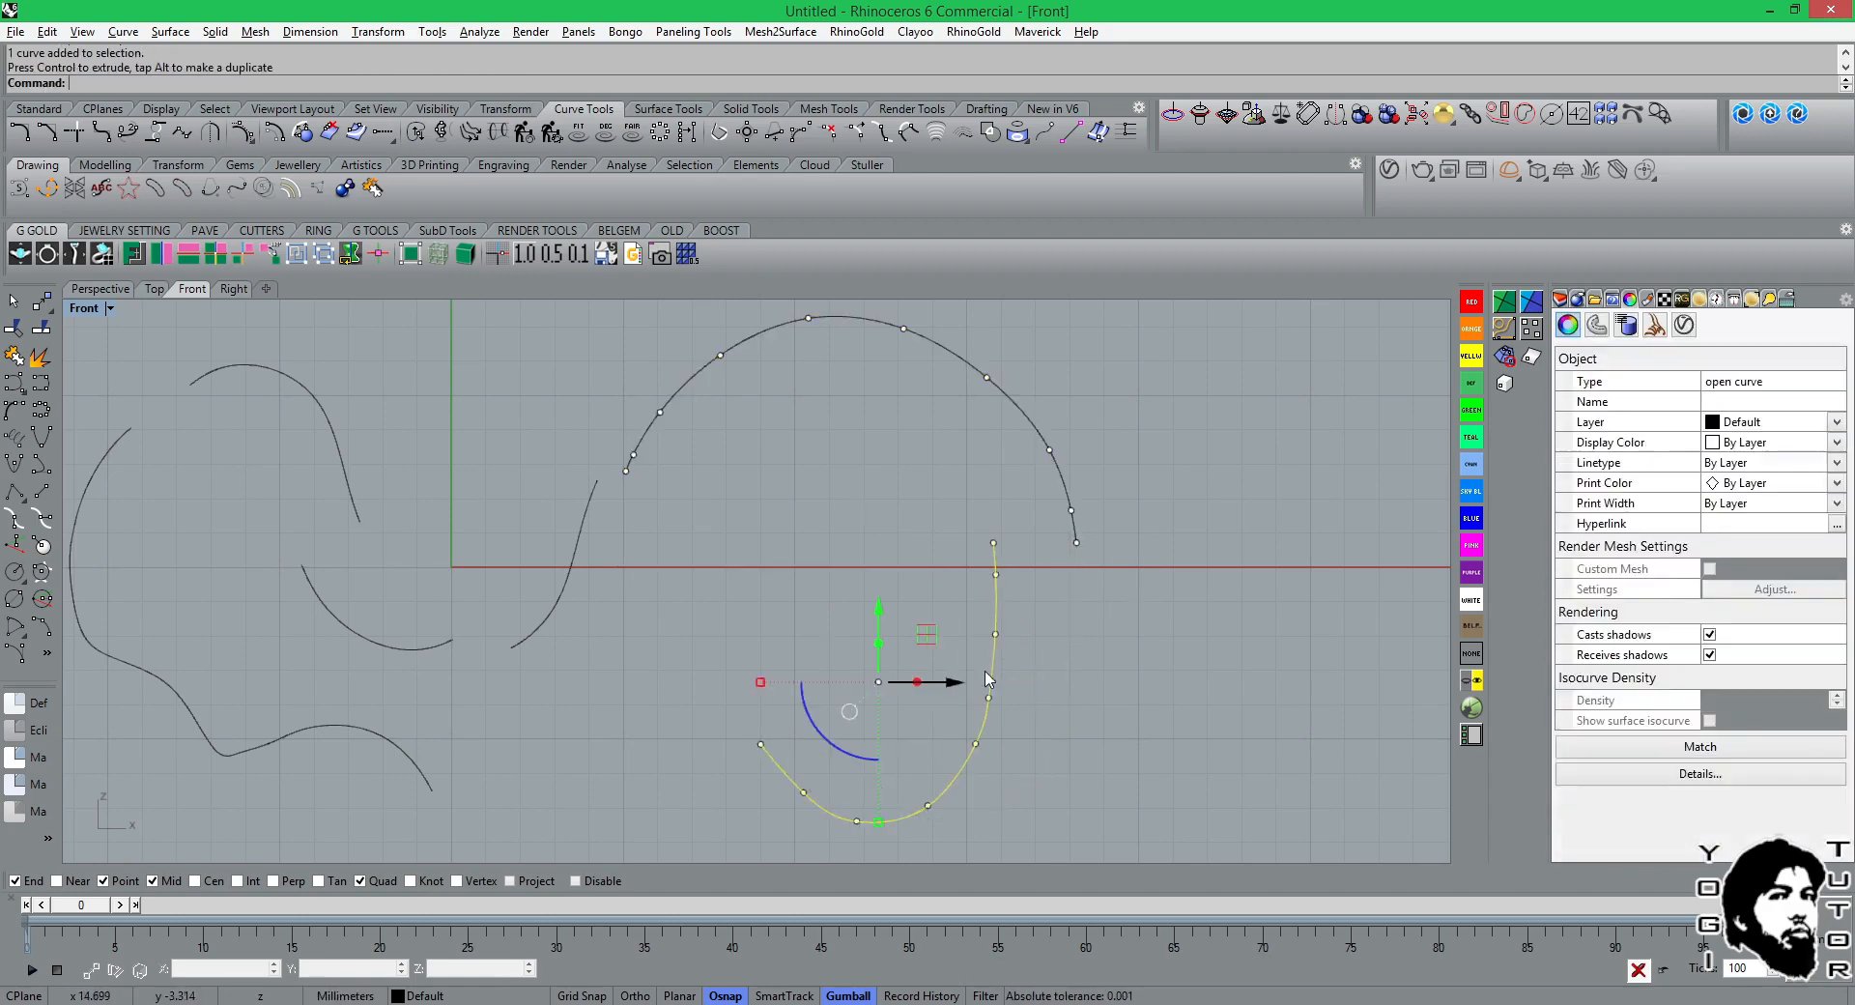
{"action": "left_click", "coordinate": [1190, 643]}
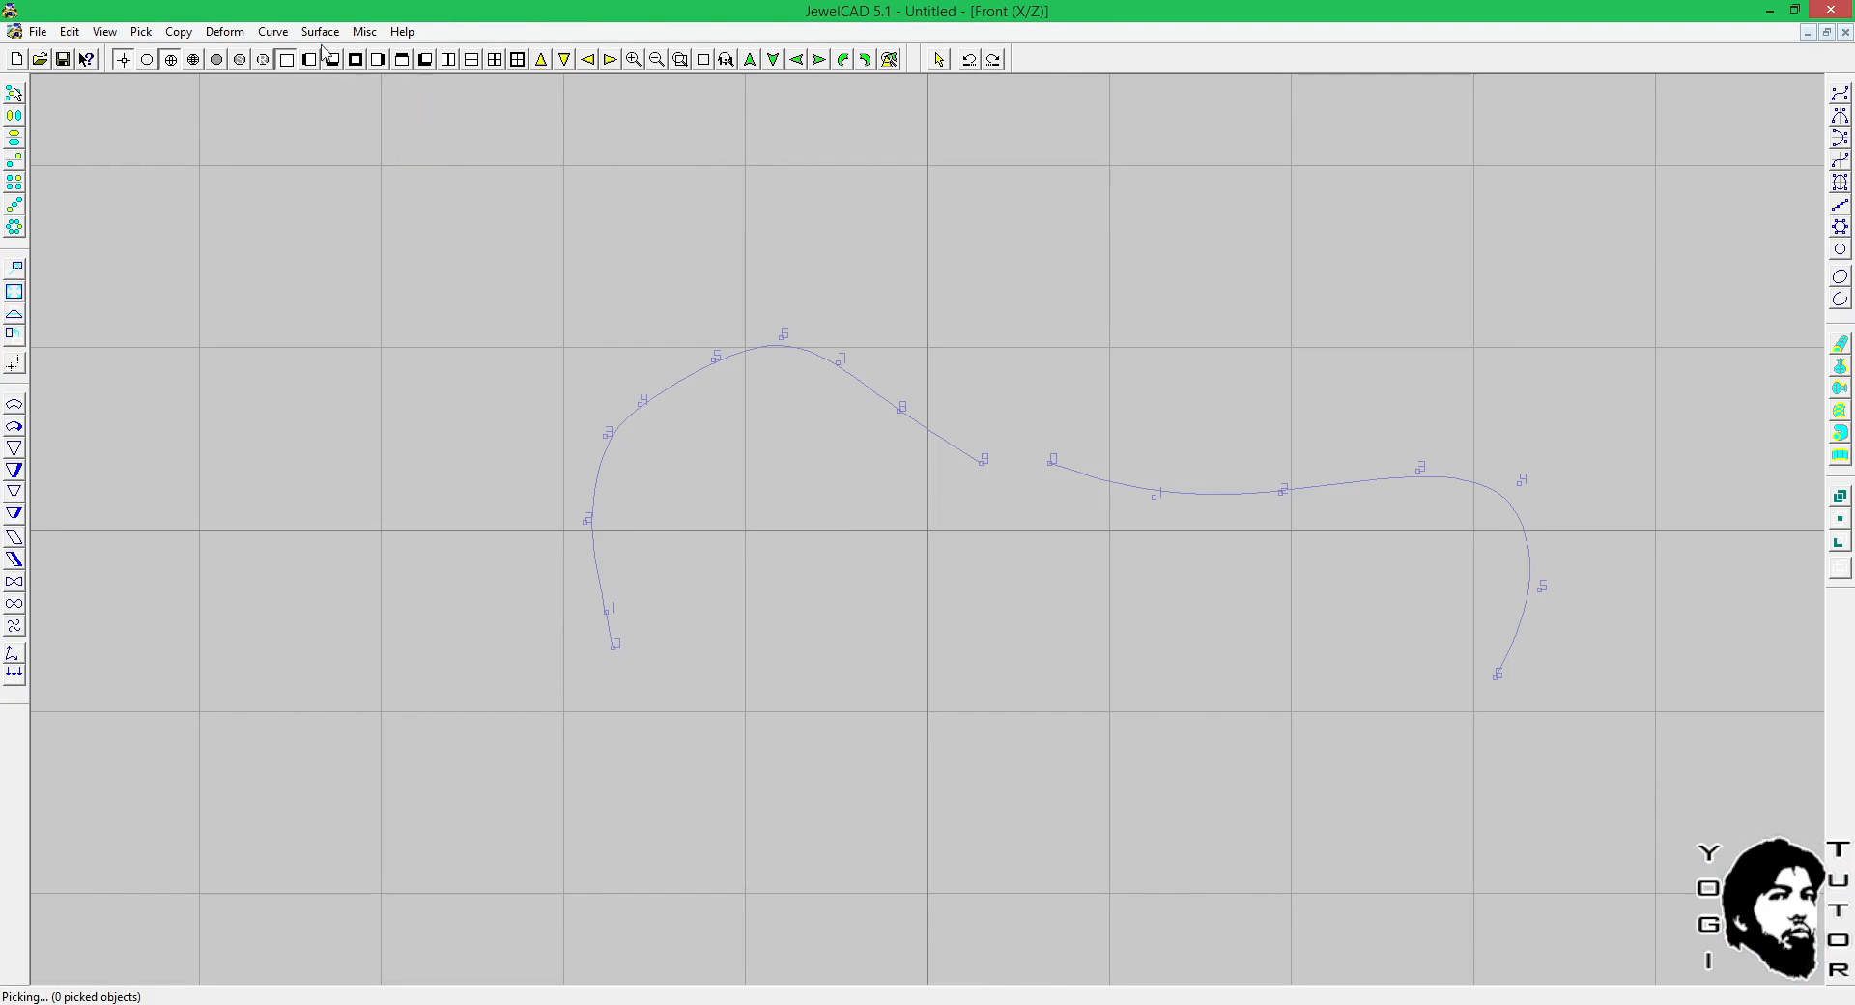
Switch to JewelCAD and join the two curves at their facing ends, from point 9 of the left curve to point 0 of the right.
{"action": "left_click", "coordinate": [273, 31]}
{"action": "mouse_move", "coordinate": [287, 351]}
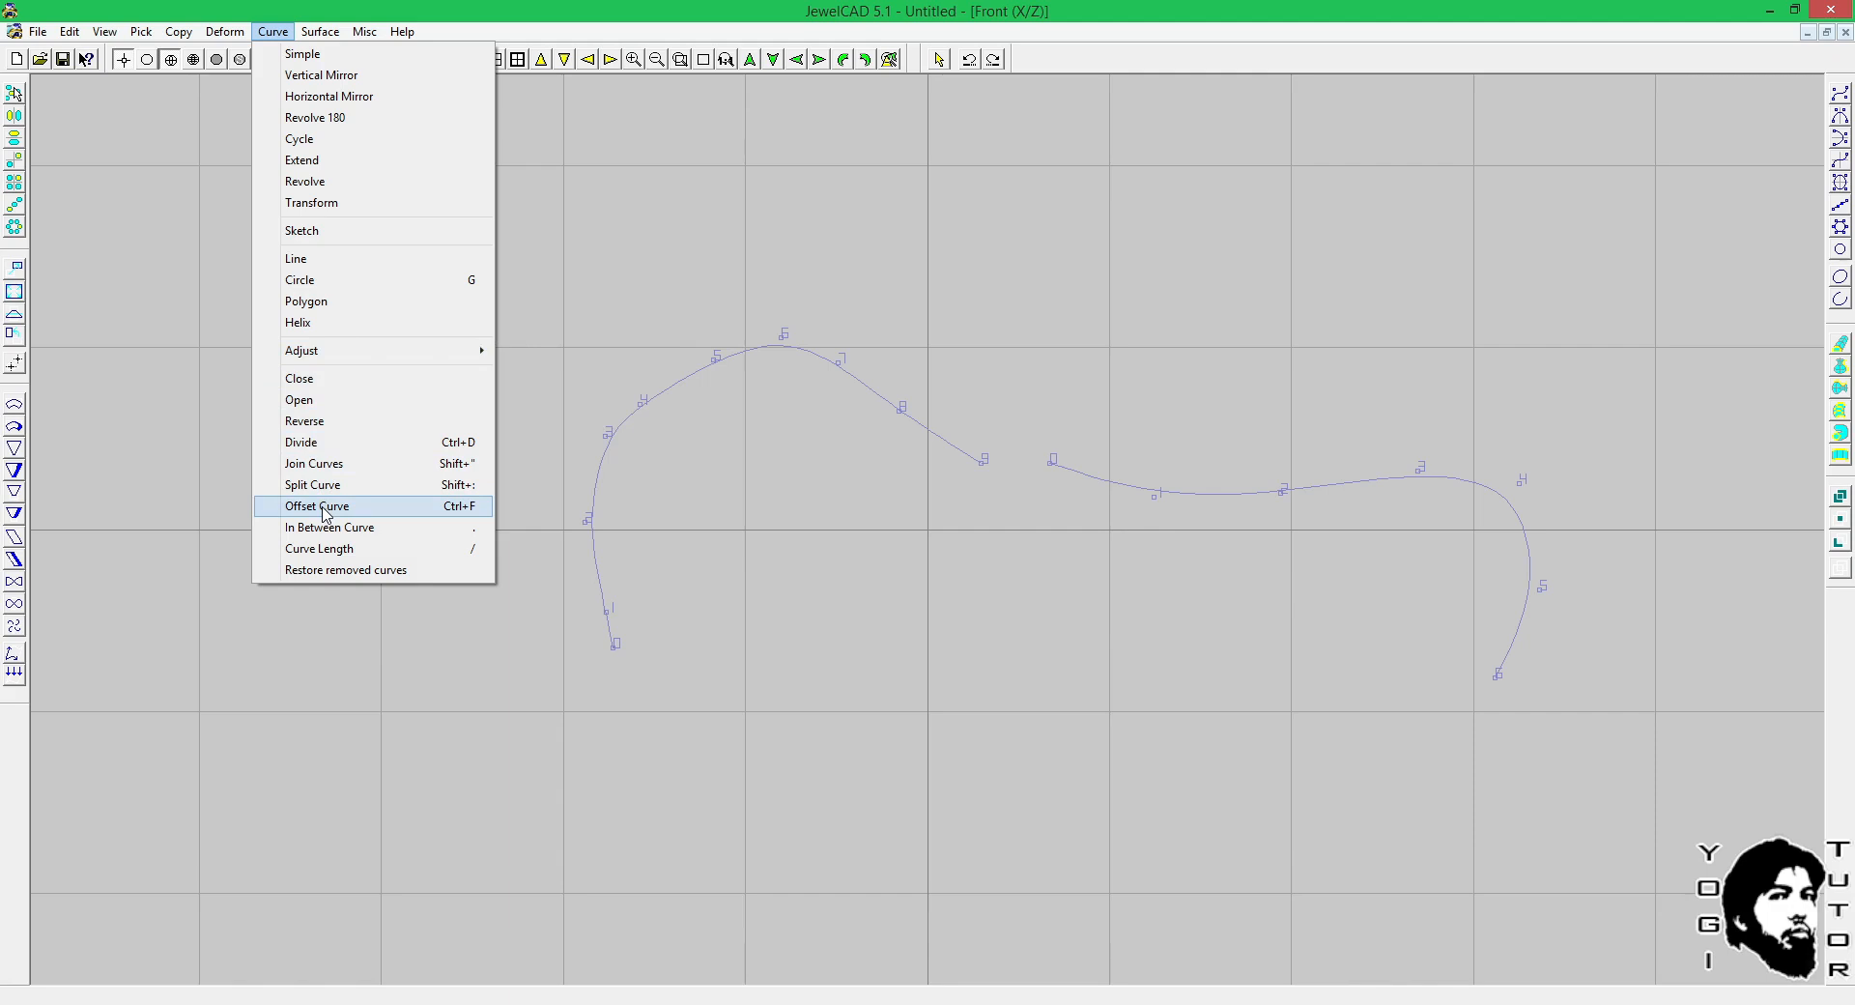
{"action": "left_click", "coordinate": [826, 567]}
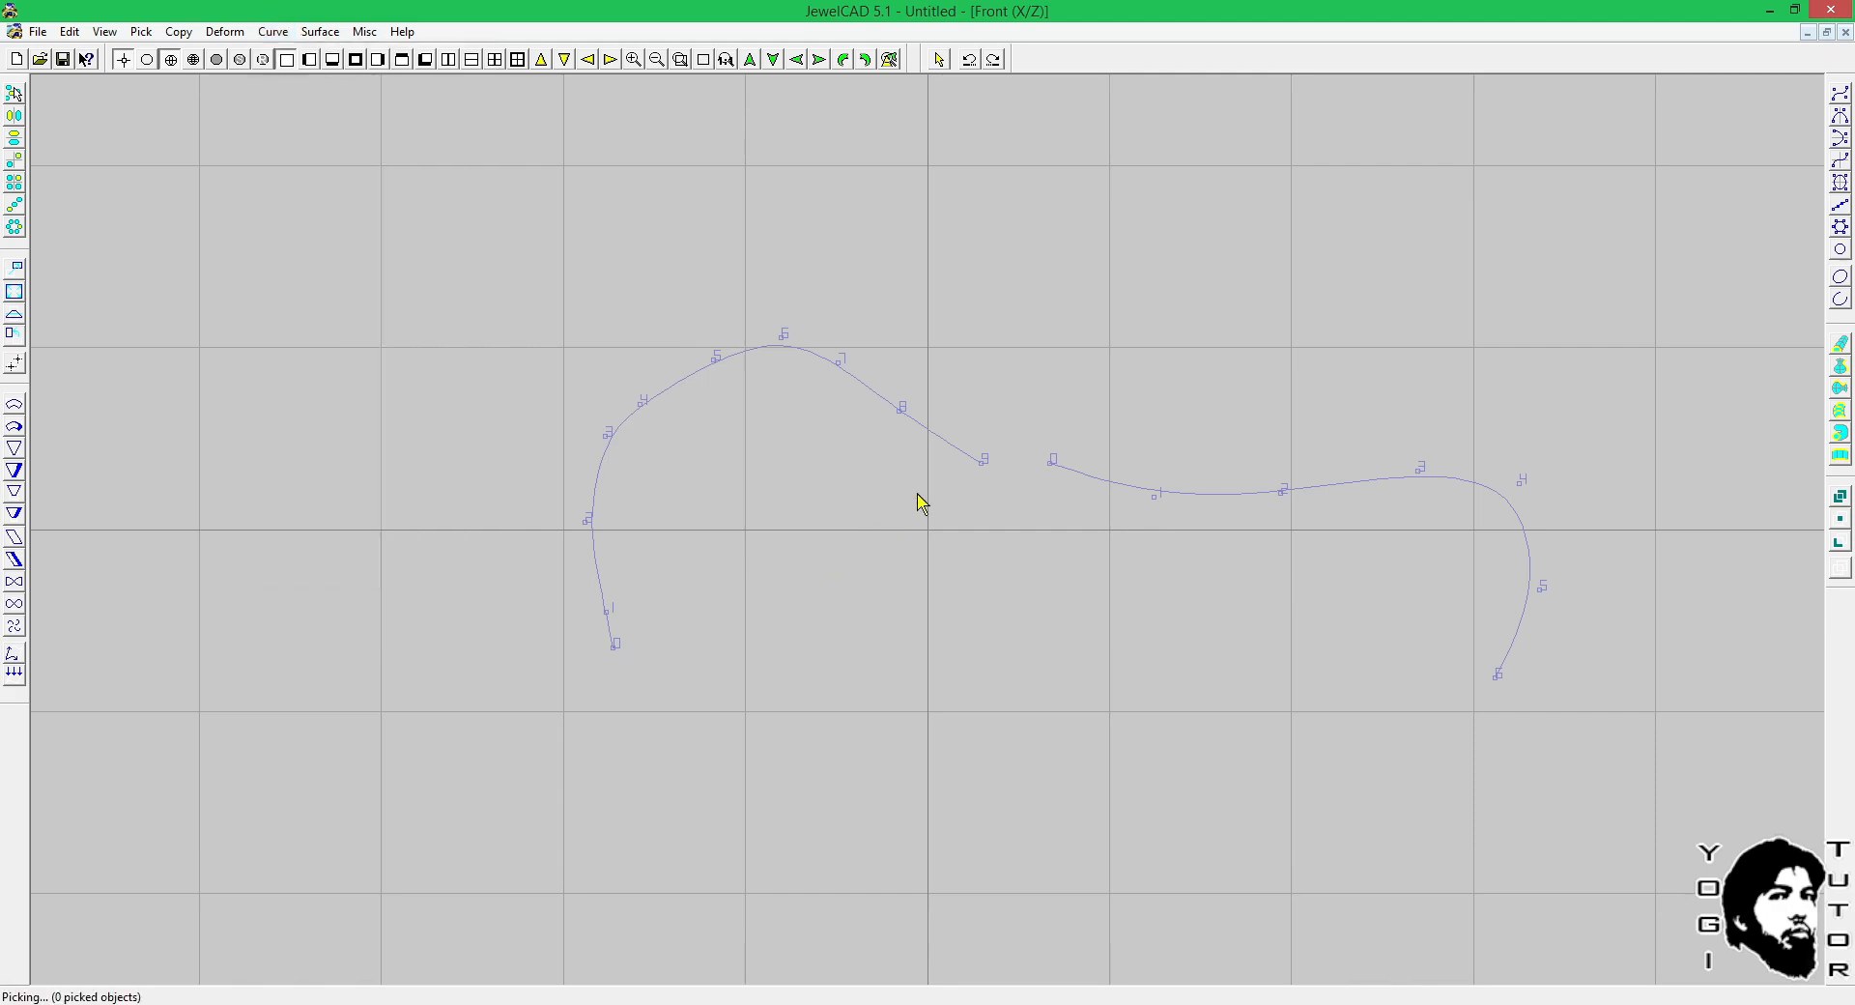
{"action": "scroll", "coordinate": [1005, 415], "scroll_direction": "up", "scroll_amount": 1}
{"action": "left_click", "coordinate": [274, 31]}
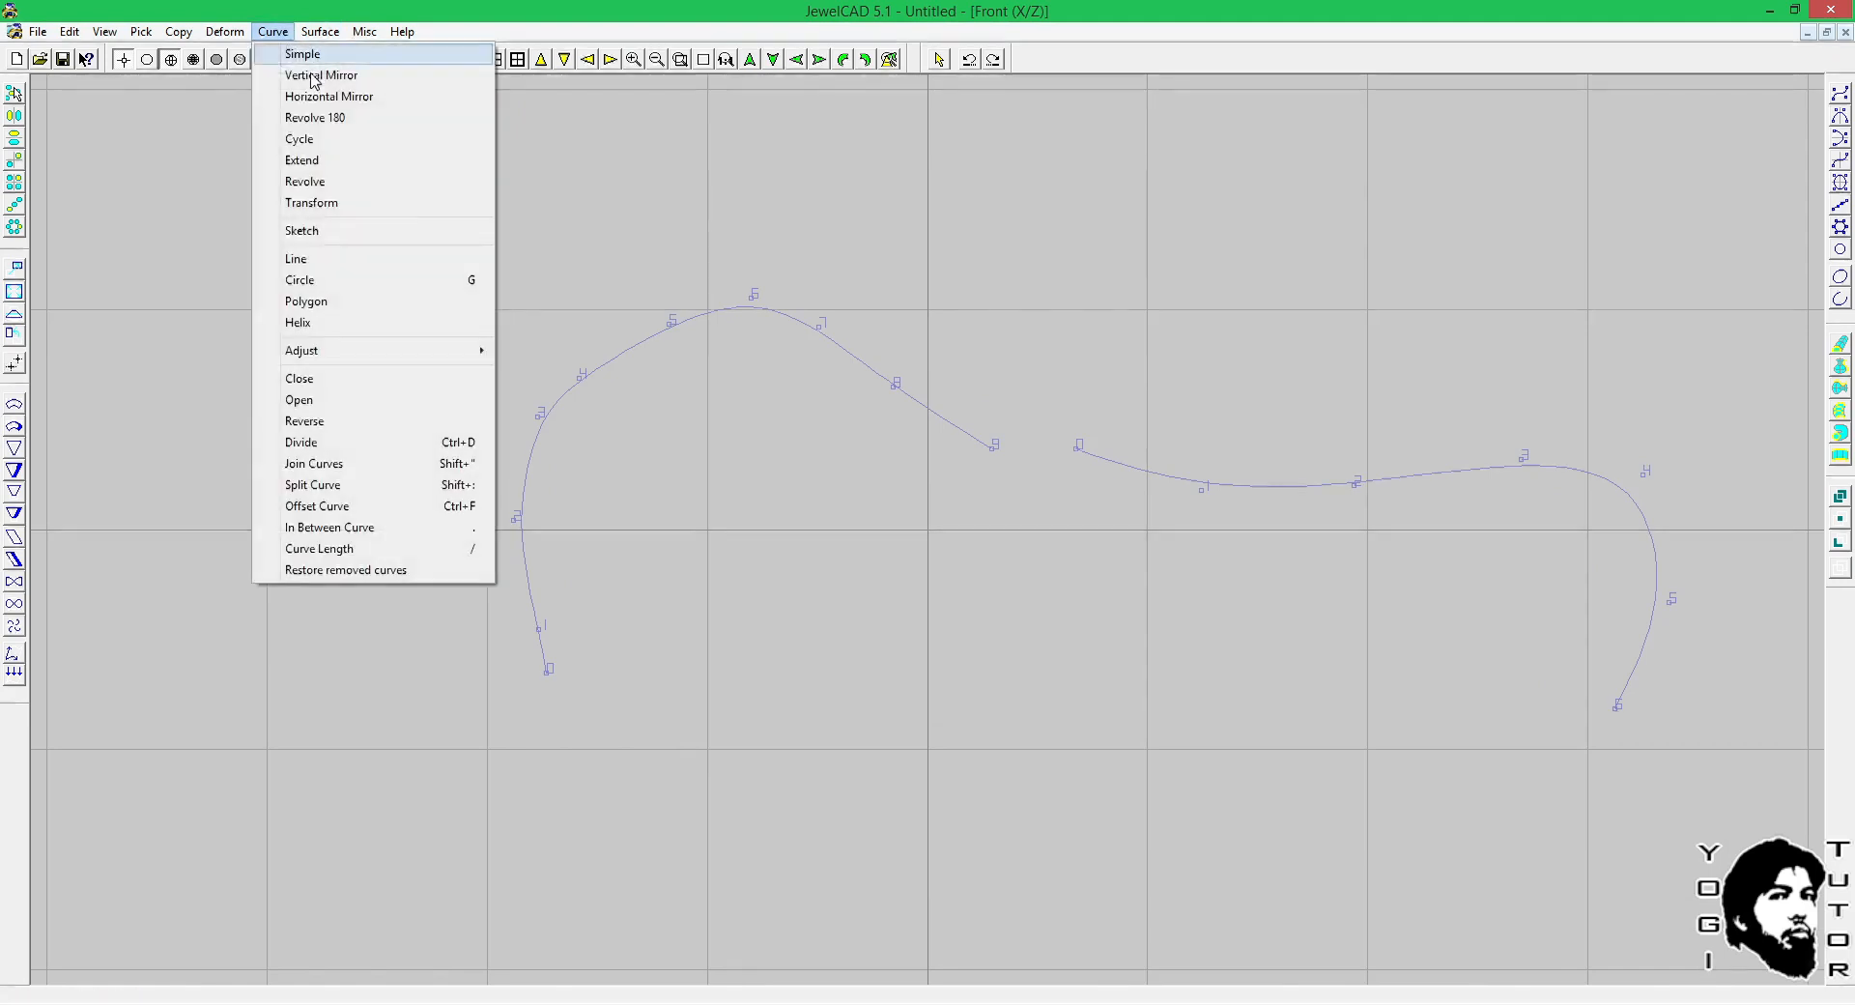
{"action": "left_click", "coordinate": [473, 461]}
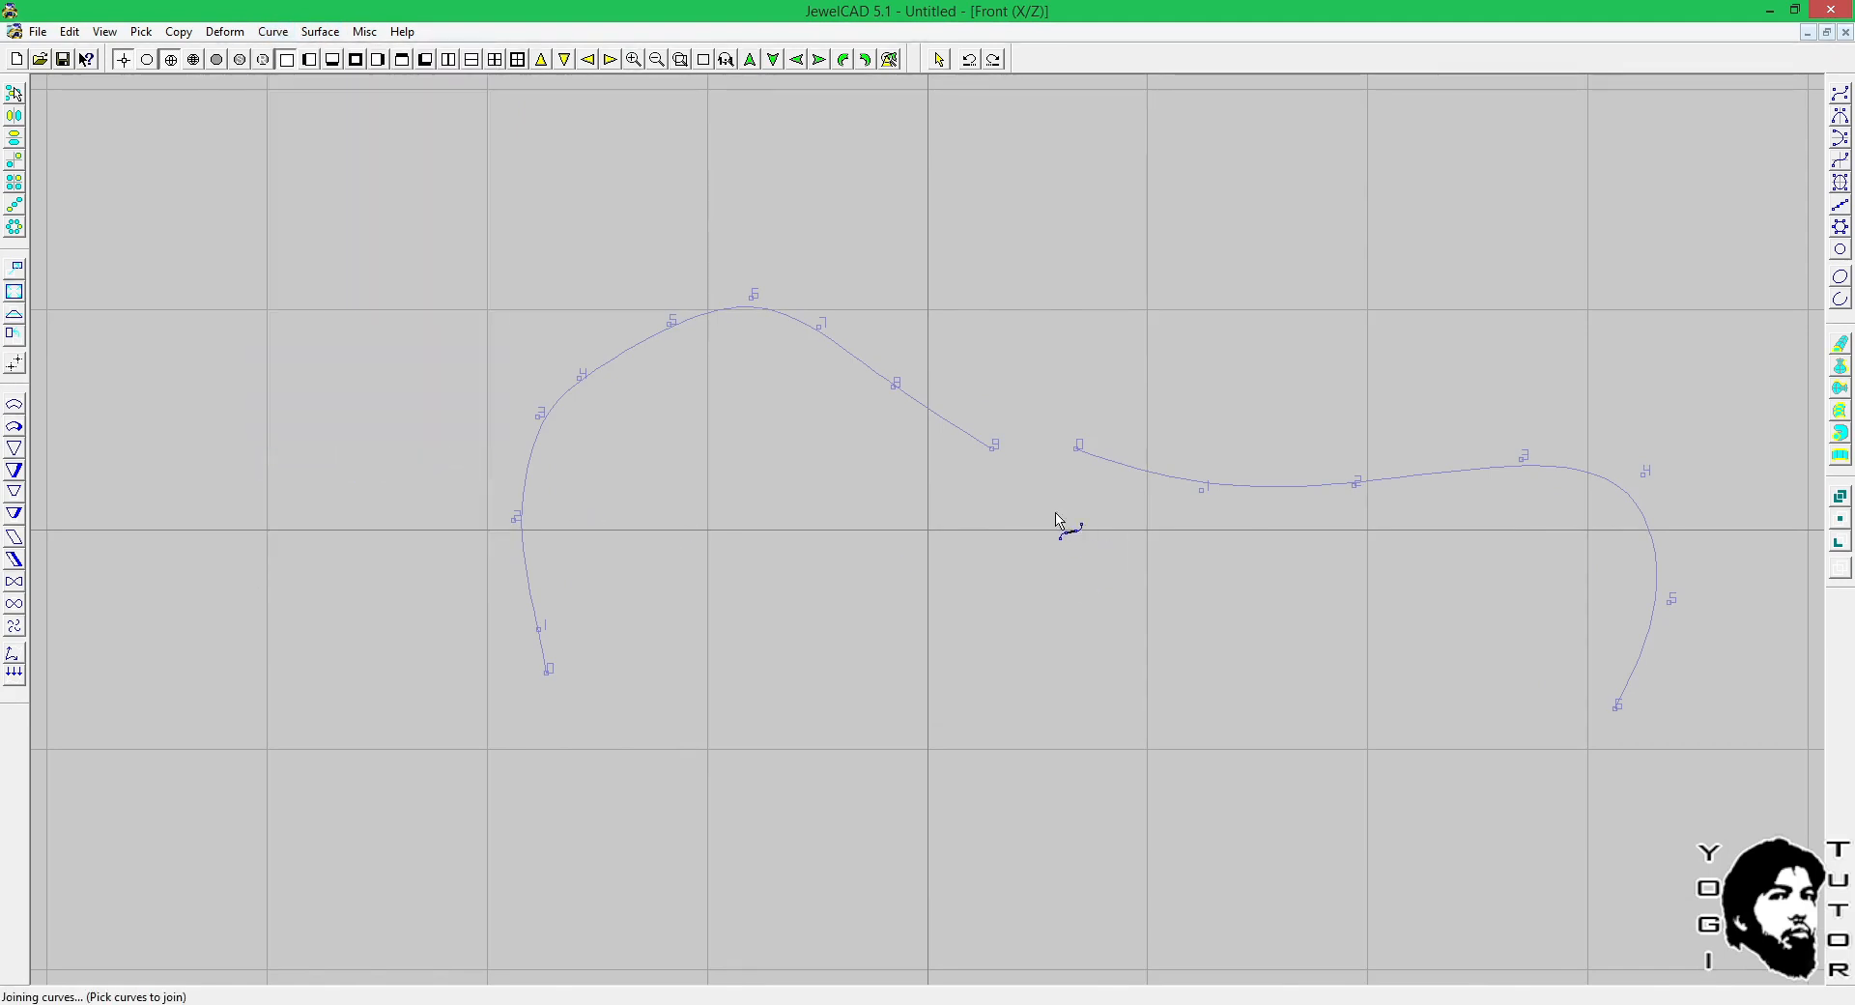
{"action": "left_click", "coordinate": [998, 456]}
{"action": "left_click", "coordinate": [1077, 456]}
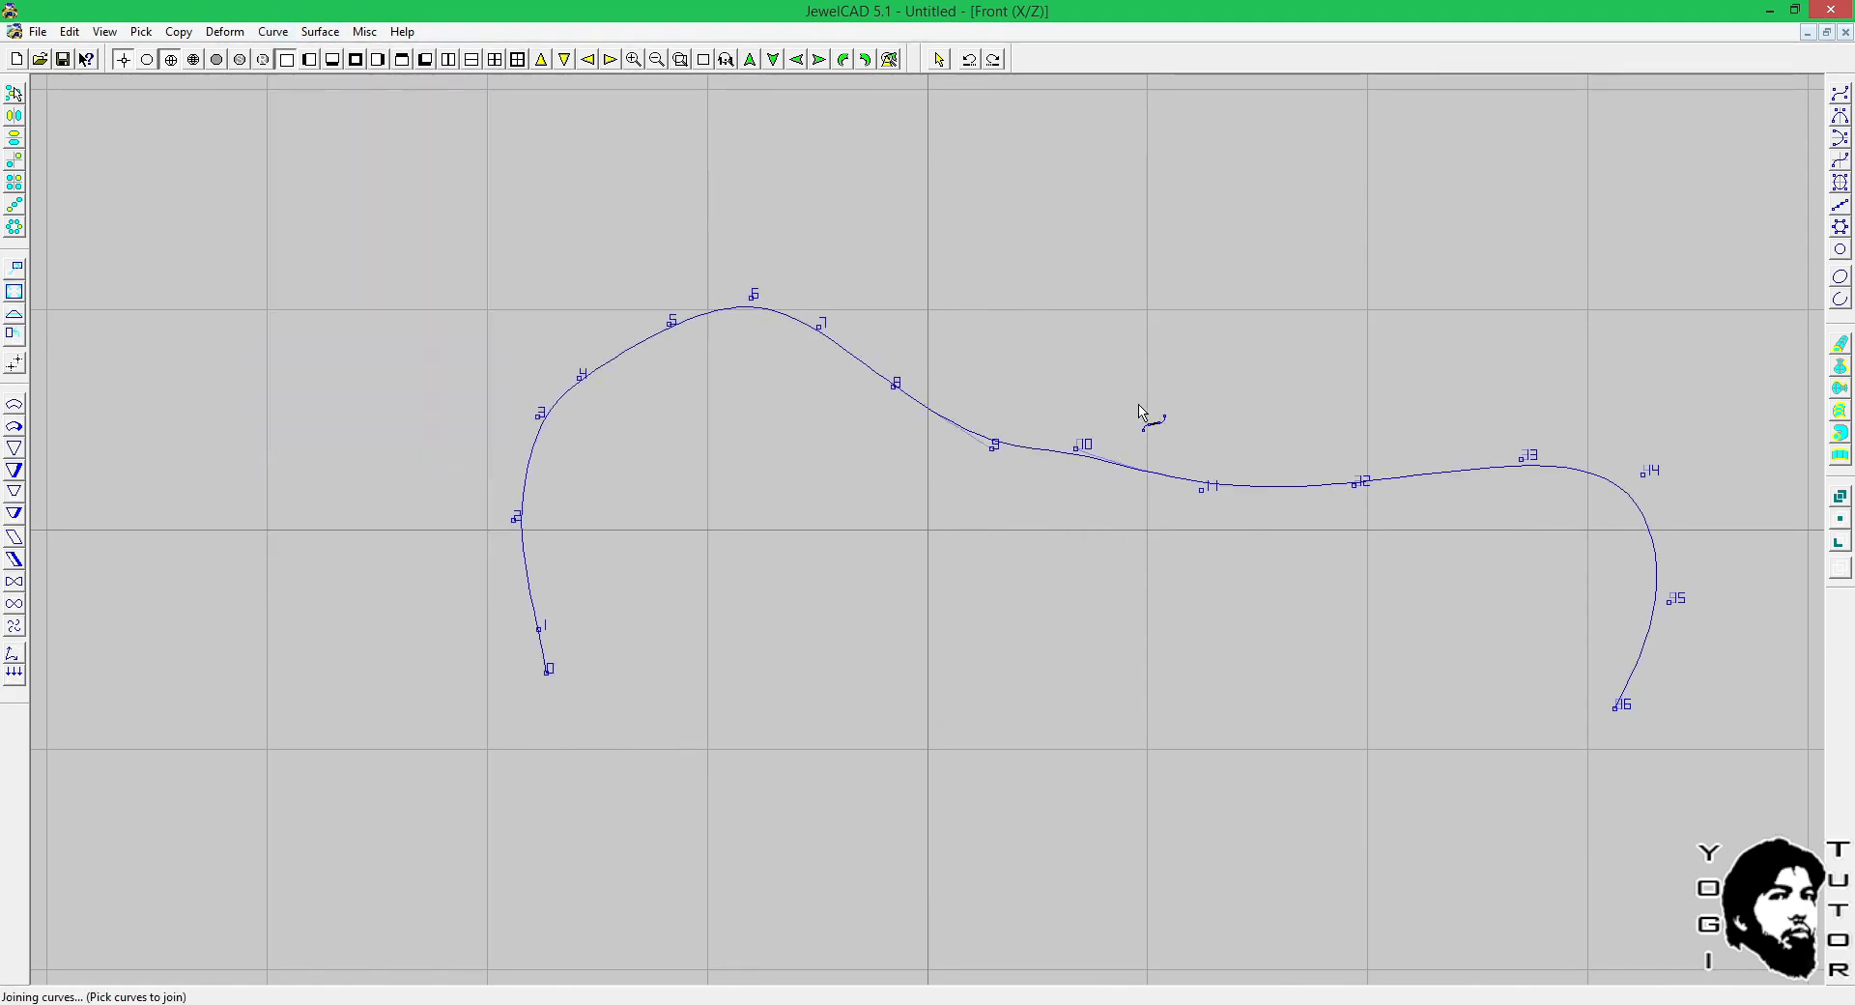
{"action": "scroll", "coordinate": [1036, 389], "scroll_direction": "up", "scroll_amount": 1}
{"action": "middle_click", "coordinate": [1036, 389]}
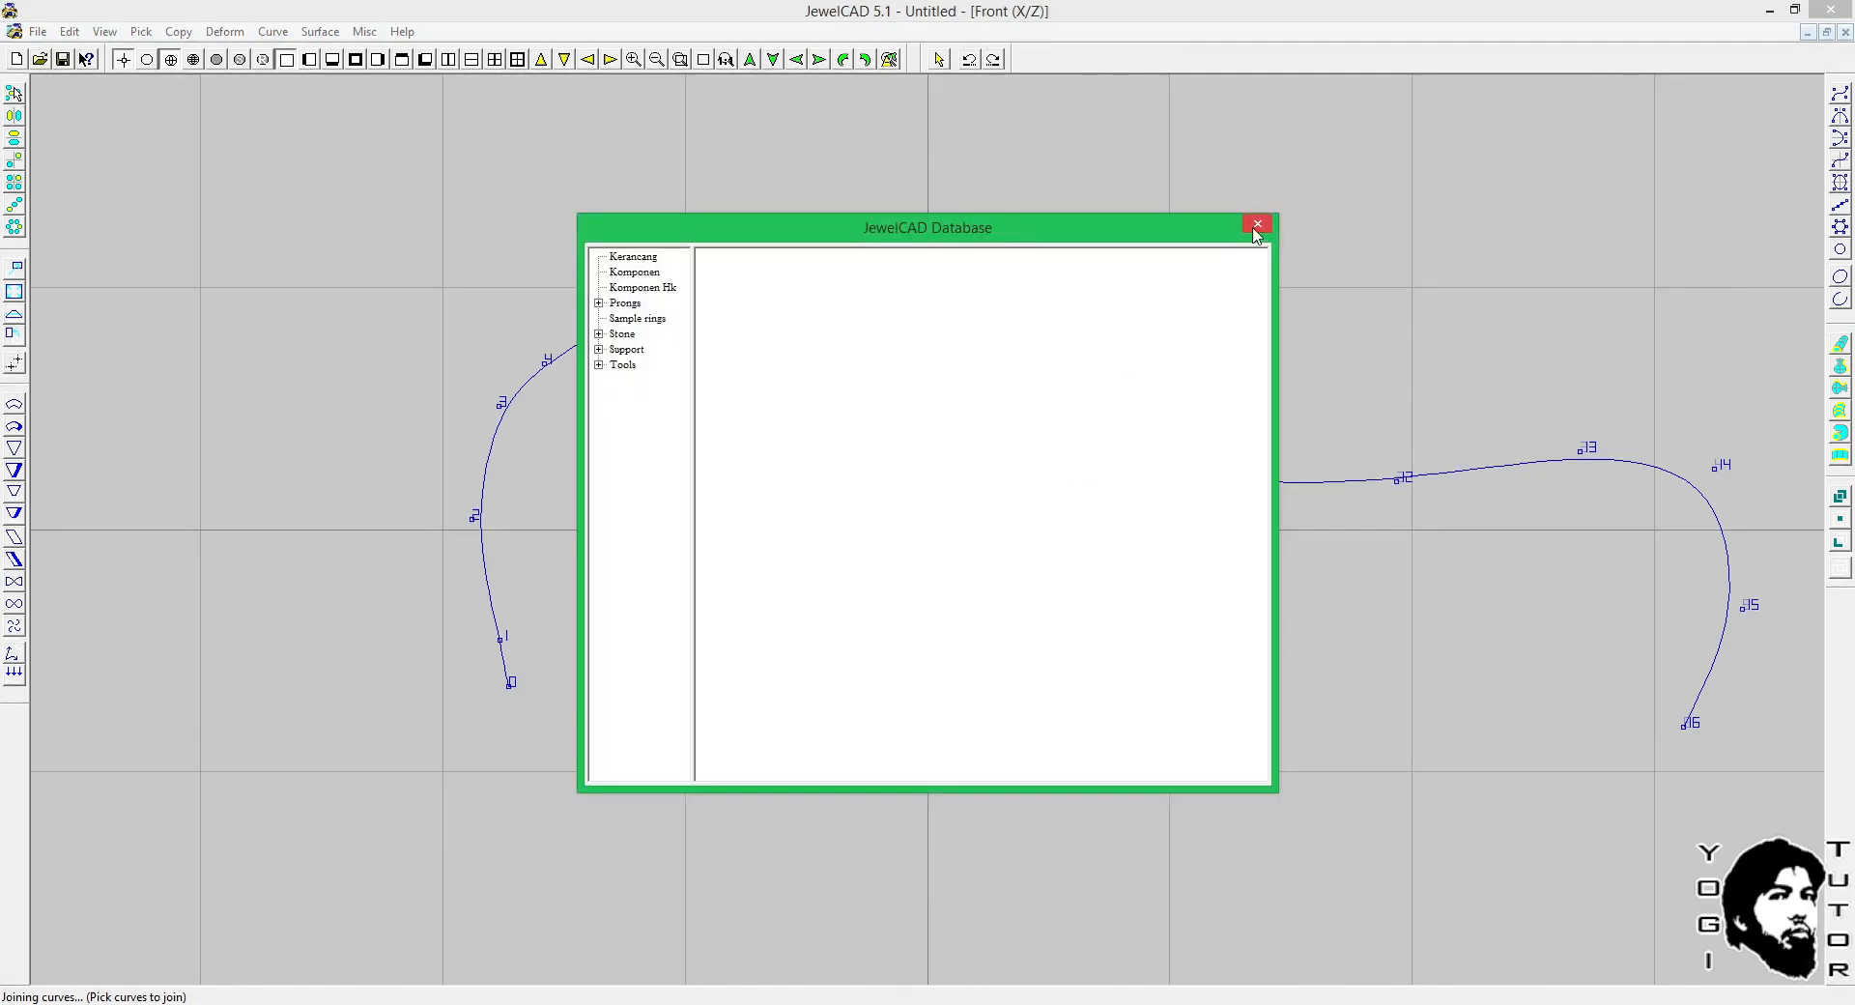
{"action": "left_click", "coordinate": [1257, 224]}
{"action": "right_click", "coordinate": [1118, 434]}
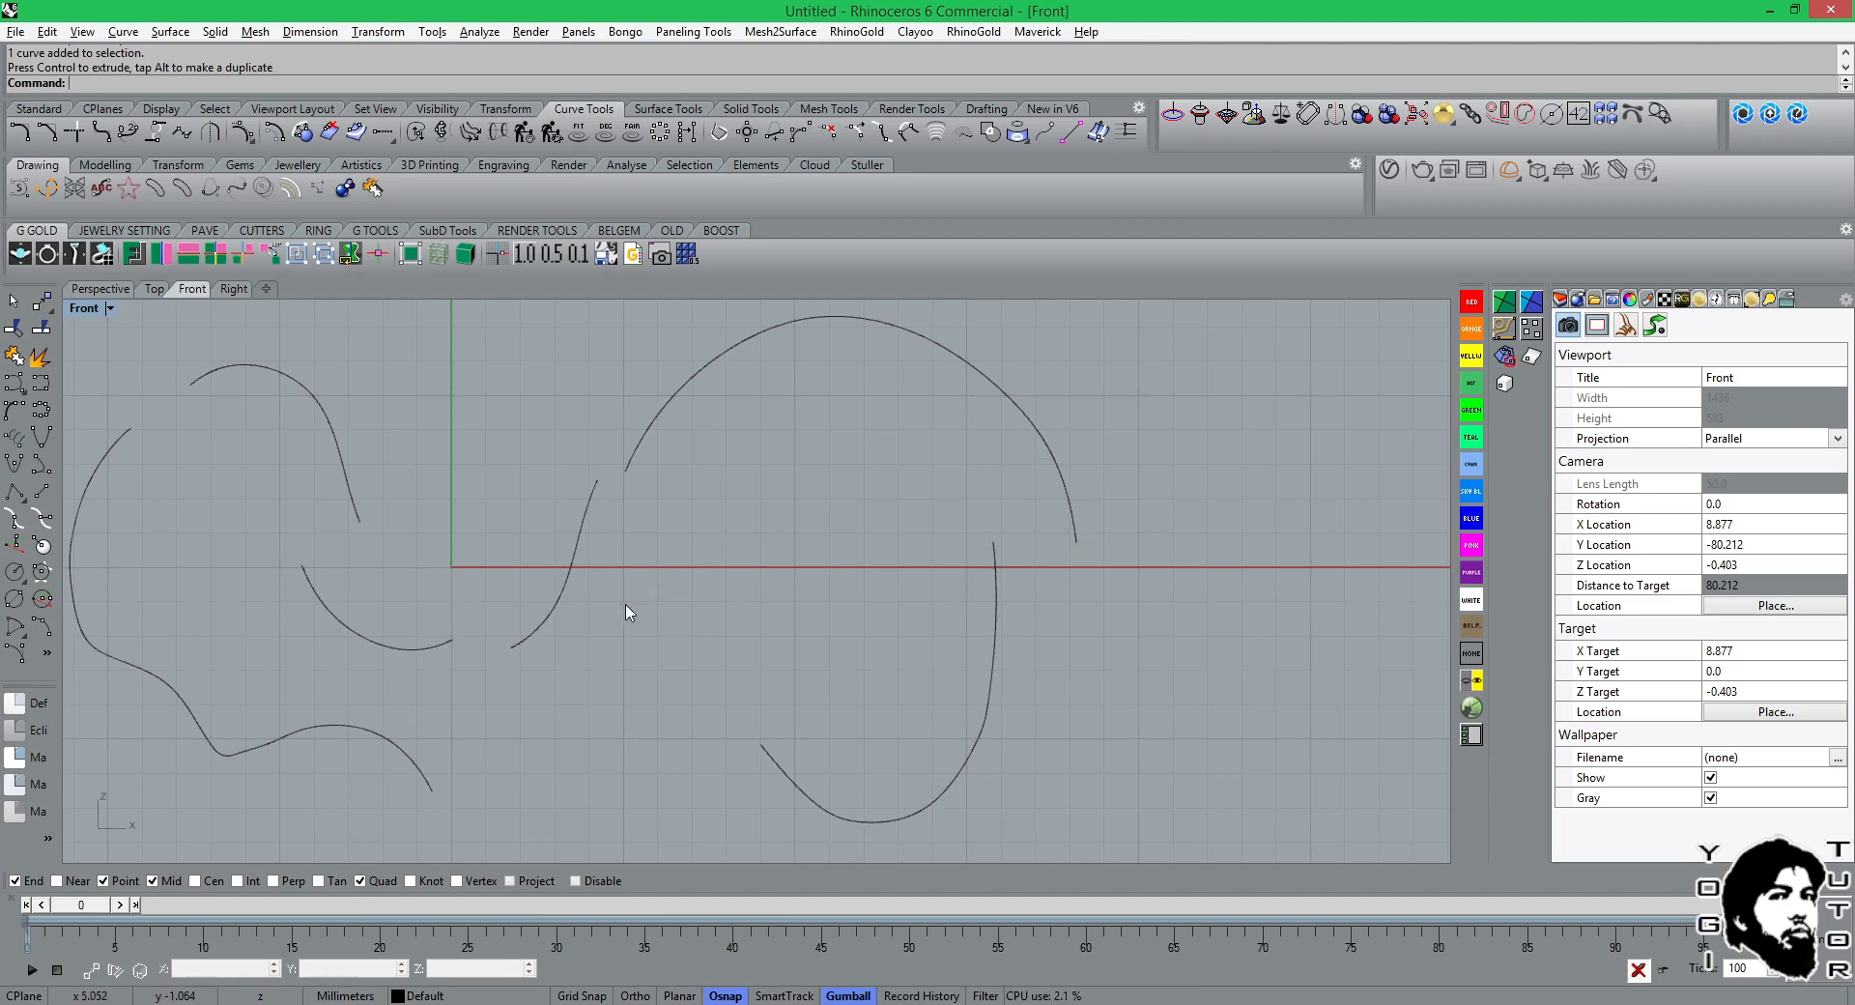
Switch to Rhinoceros and frame the two separated valley curve pieces near the origin in the Front view.
{"action": "right_click_drag", "start_coordinate": [626, 611], "coordinate": [861, 613]}
{"action": "scroll", "coordinate": [745, 612], "scroll_direction": "up", "scroll_amount": 4}
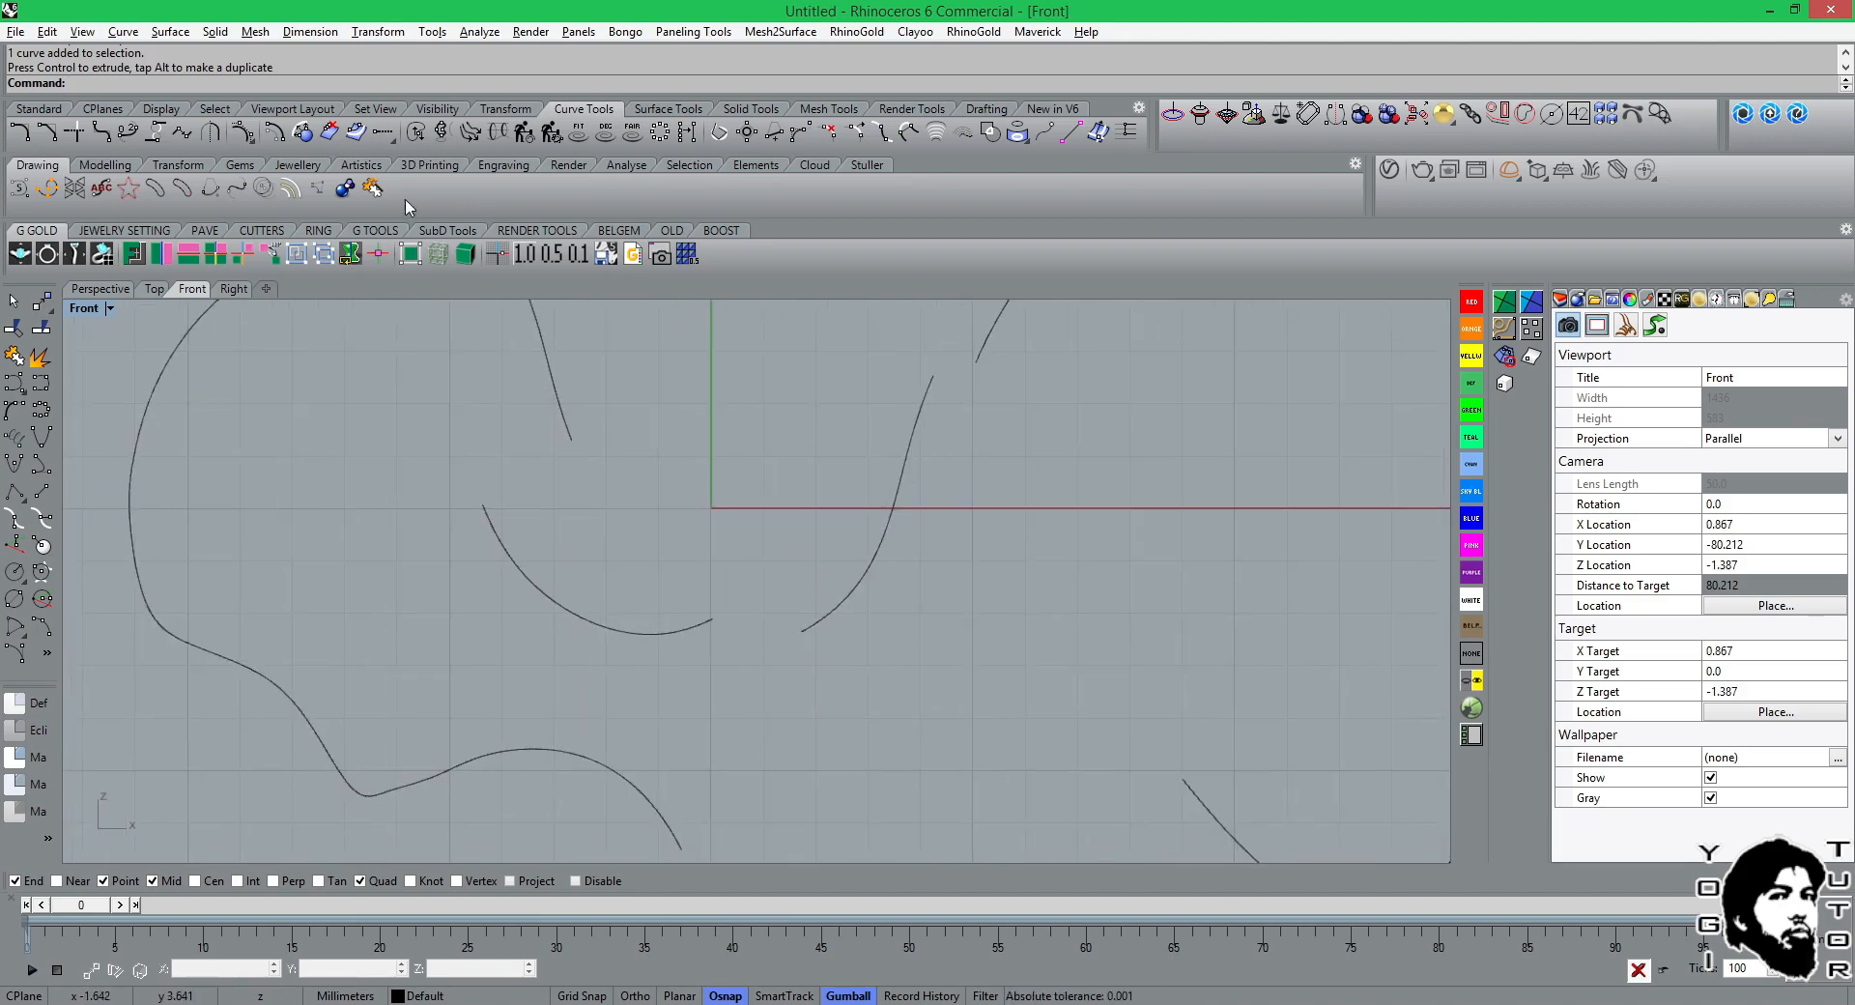
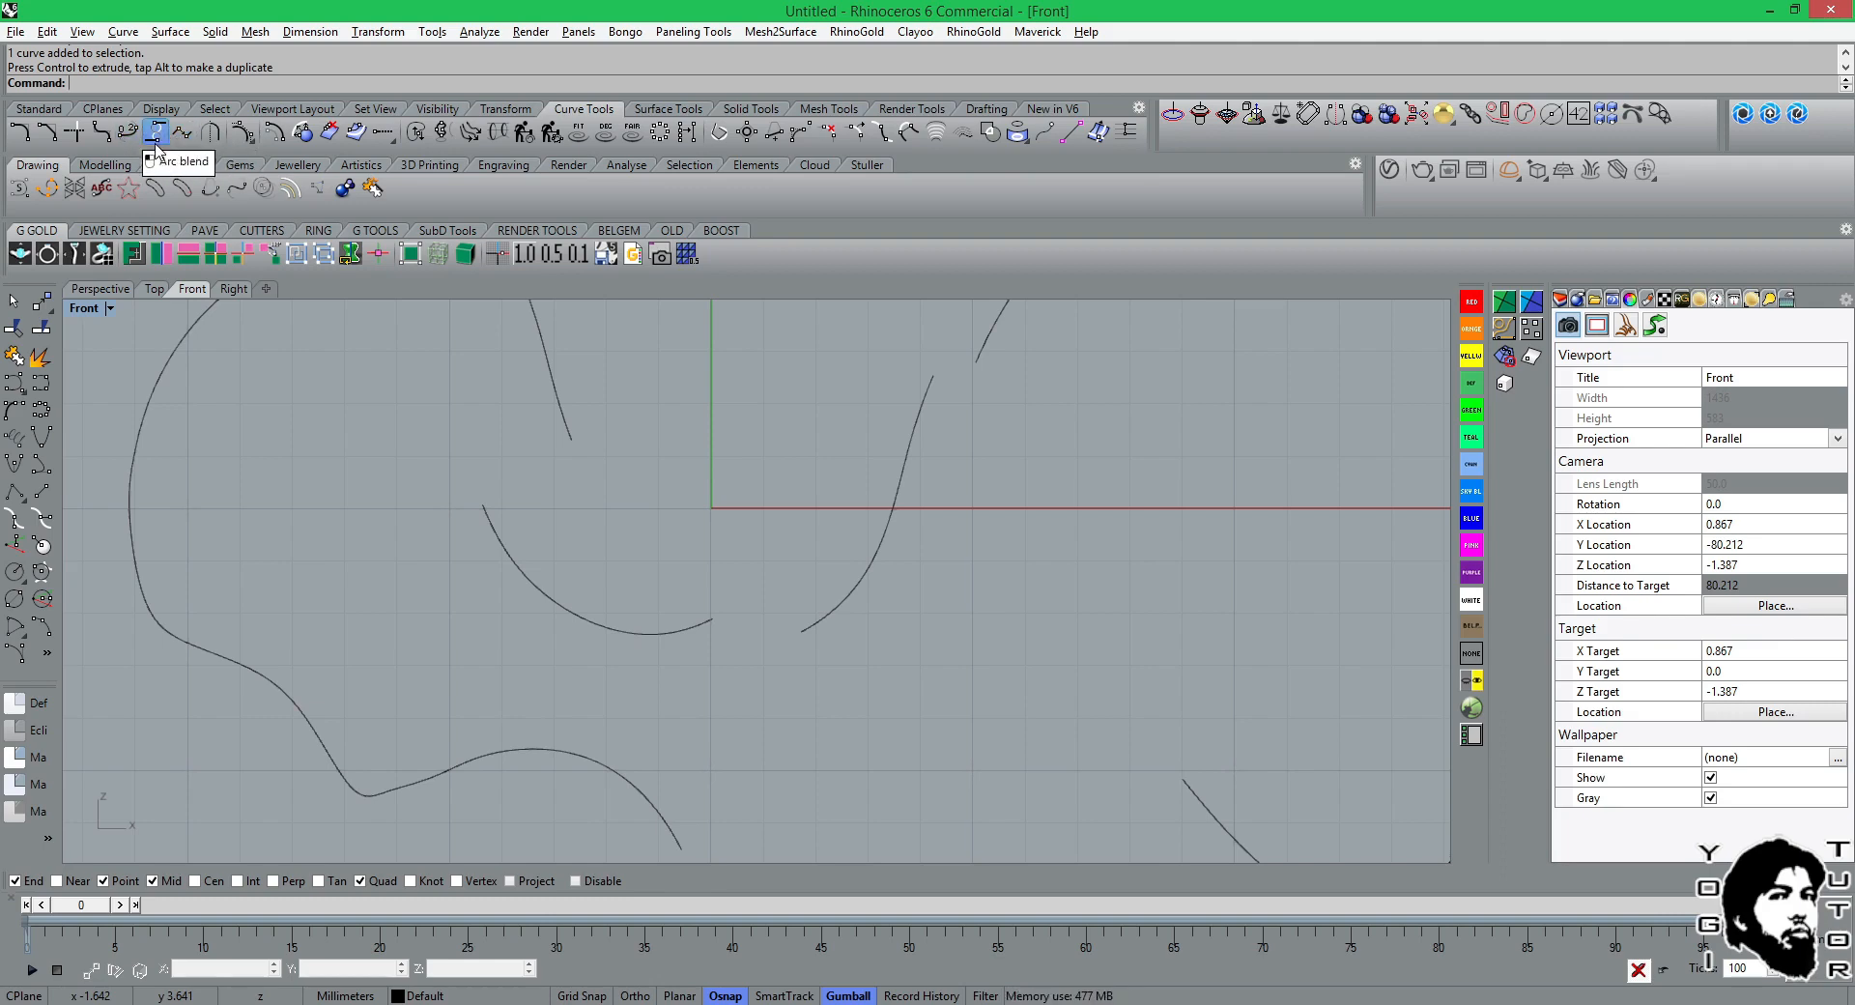
Bridge the facing ends of the two valley curve pieces near the origin with an adjustable curve blend using tangency at both ends.
{"action": "left_click", "coordinate": [393, 143]}
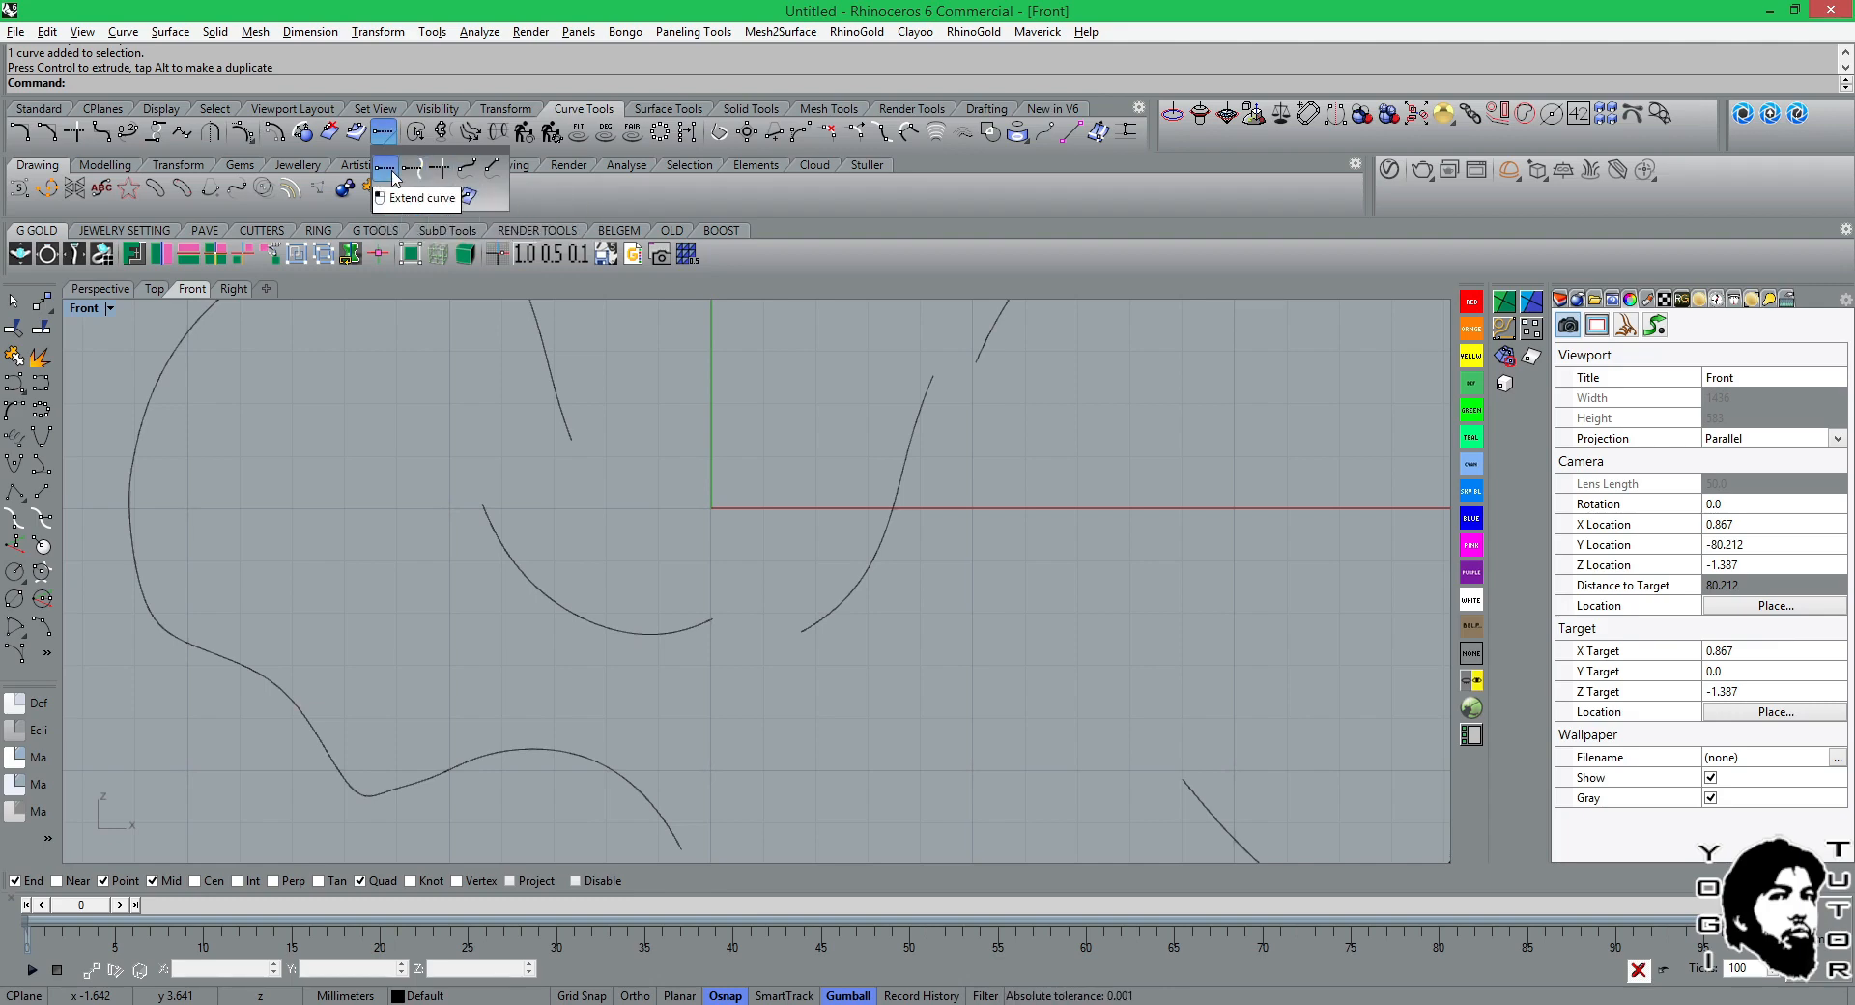
{"action": "left_click", "coordinate": [133, 141]}
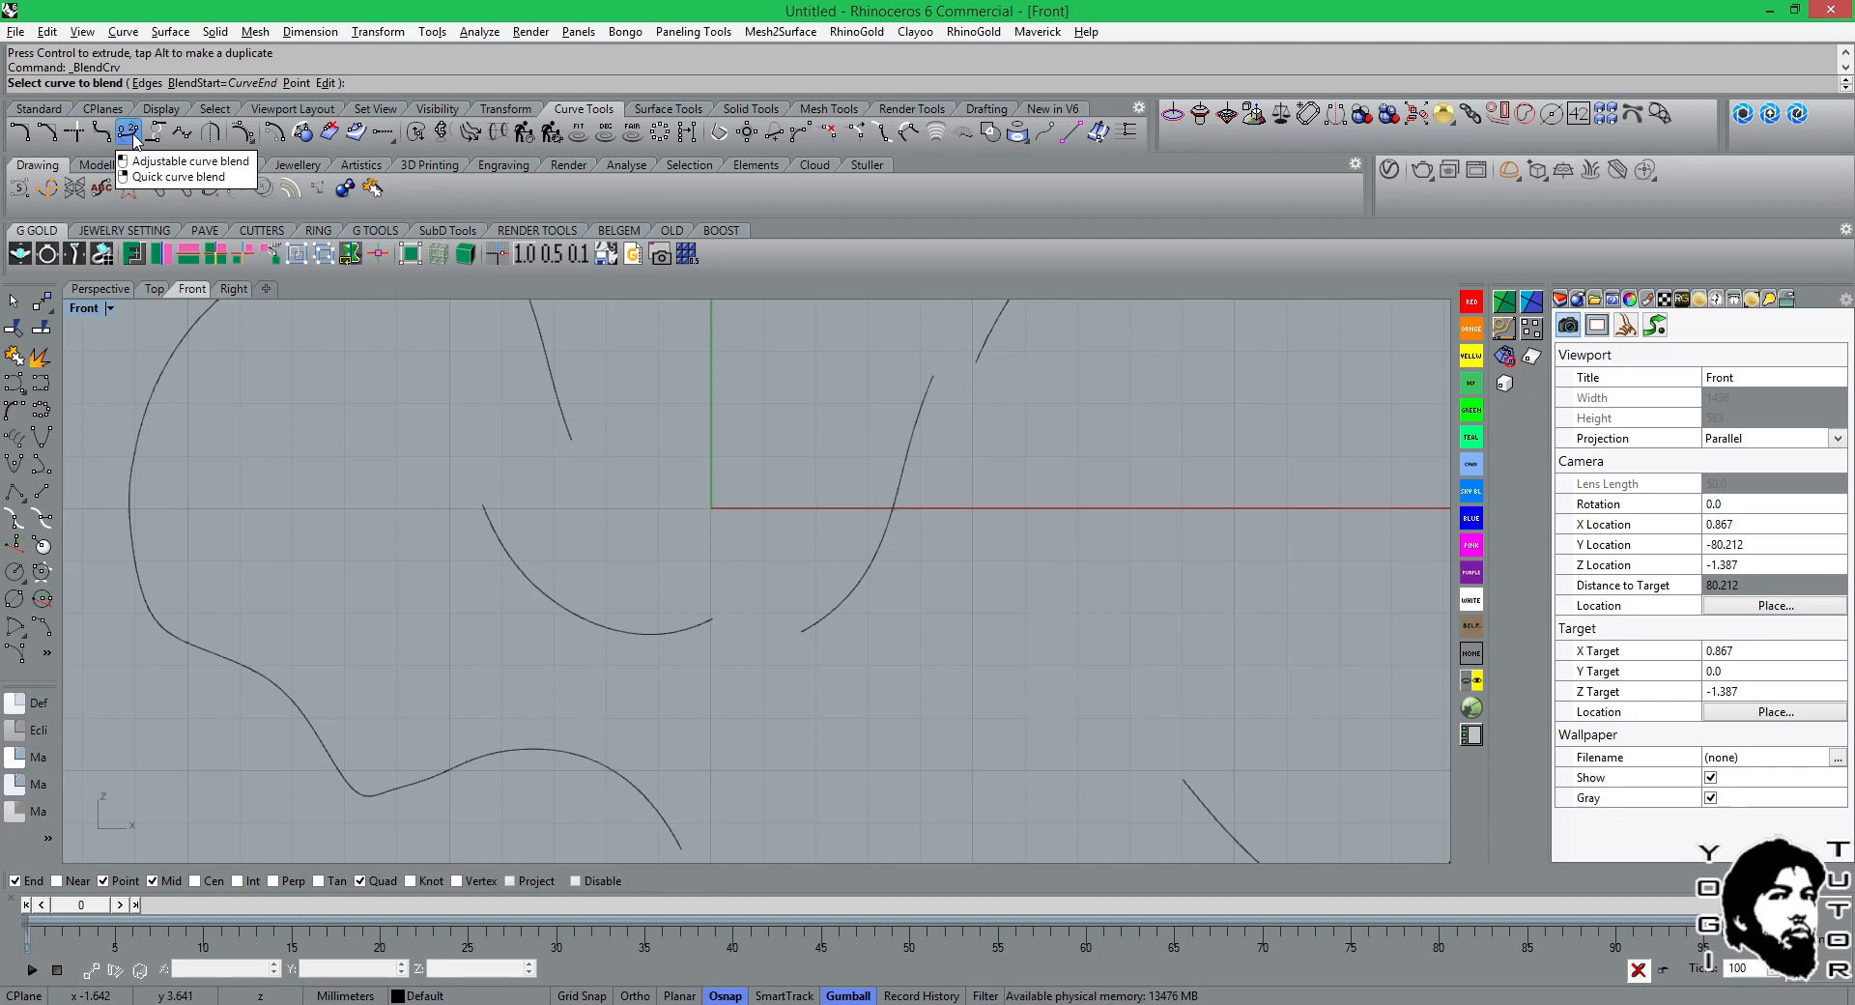
{"action": "left_click", "coordinate": [708, 625]}
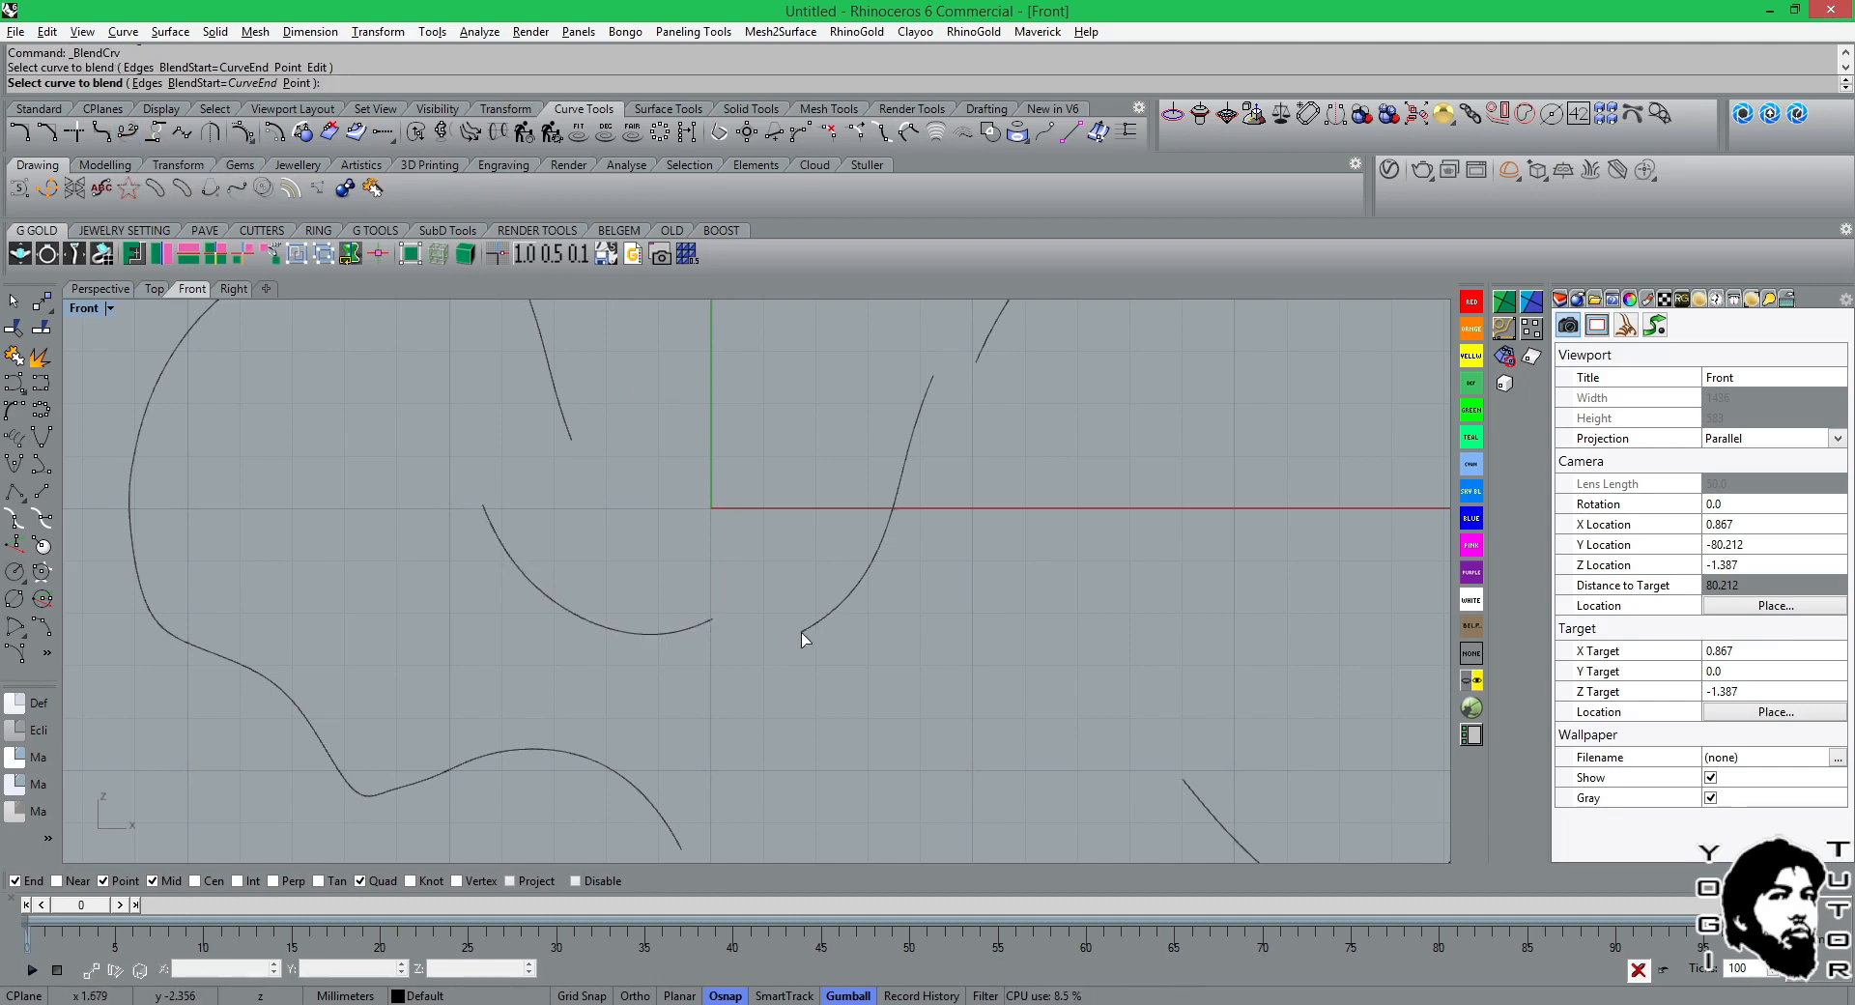
{"action": "left_click", "coordinate": [807, 633]}
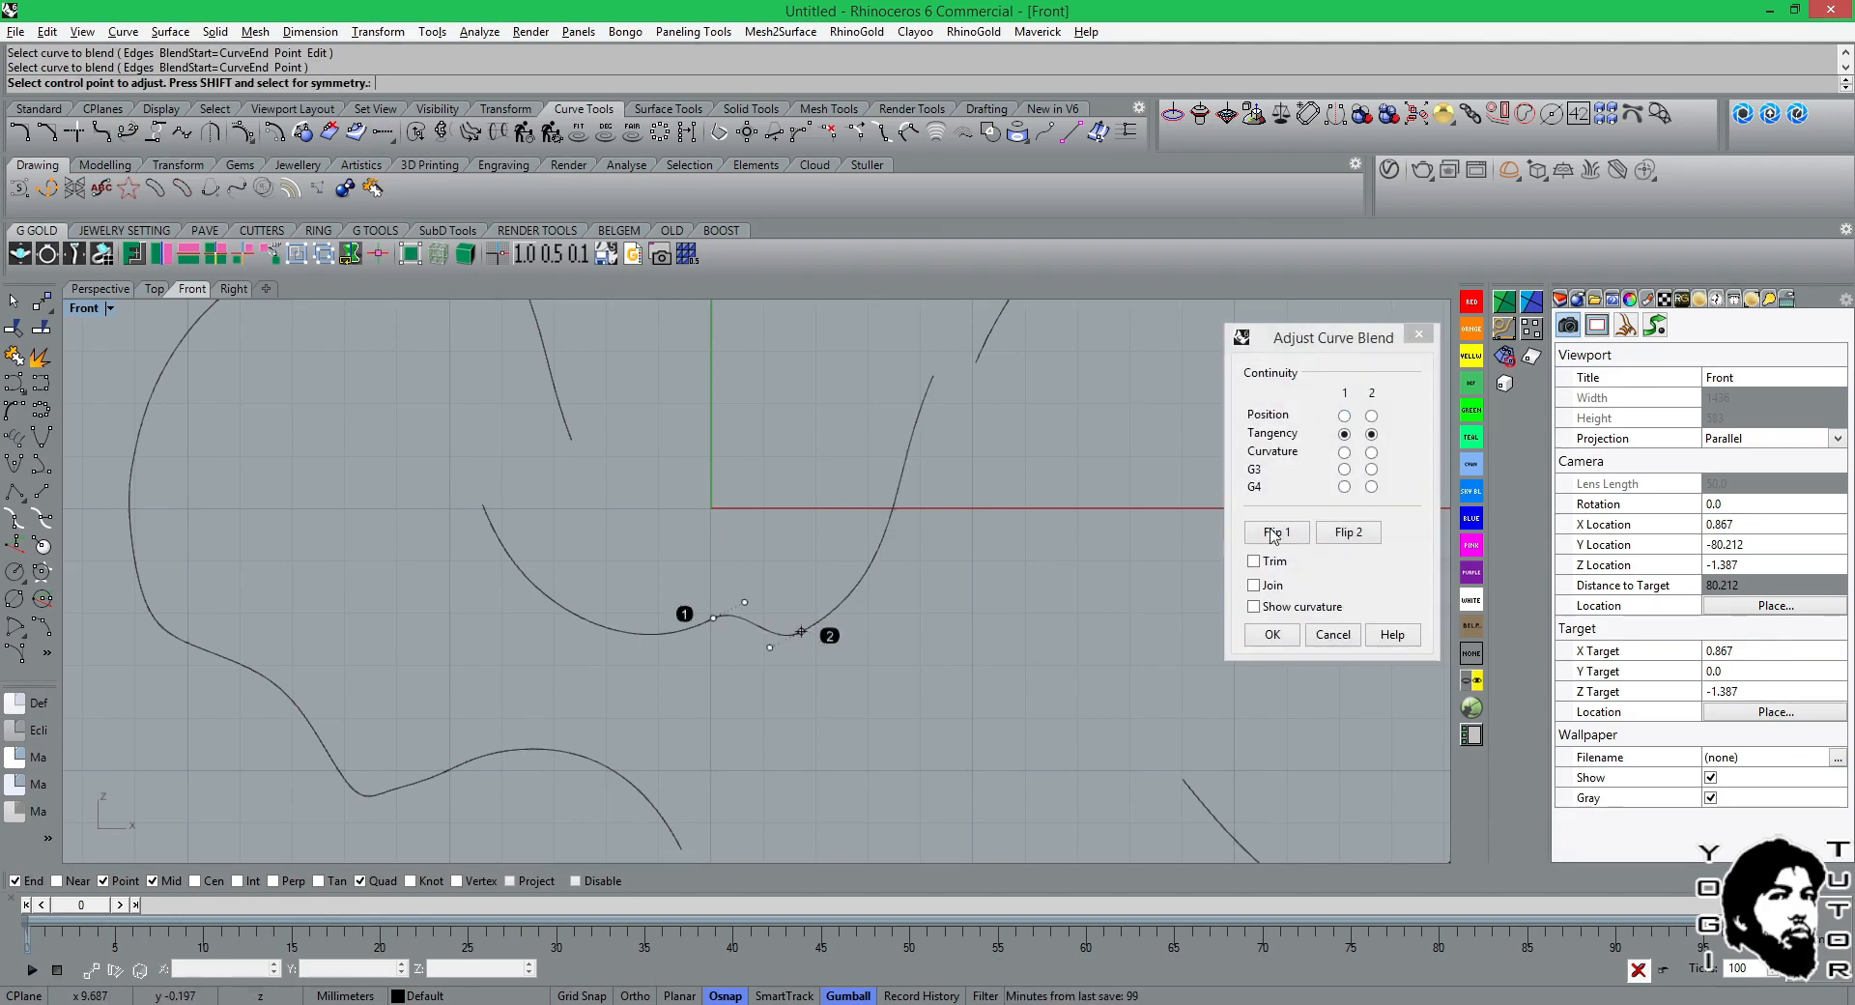
{"action": "left_click", "coordinate": [1275, 636]}
{"action": "left_click", "coordinate": [1273, 635]}
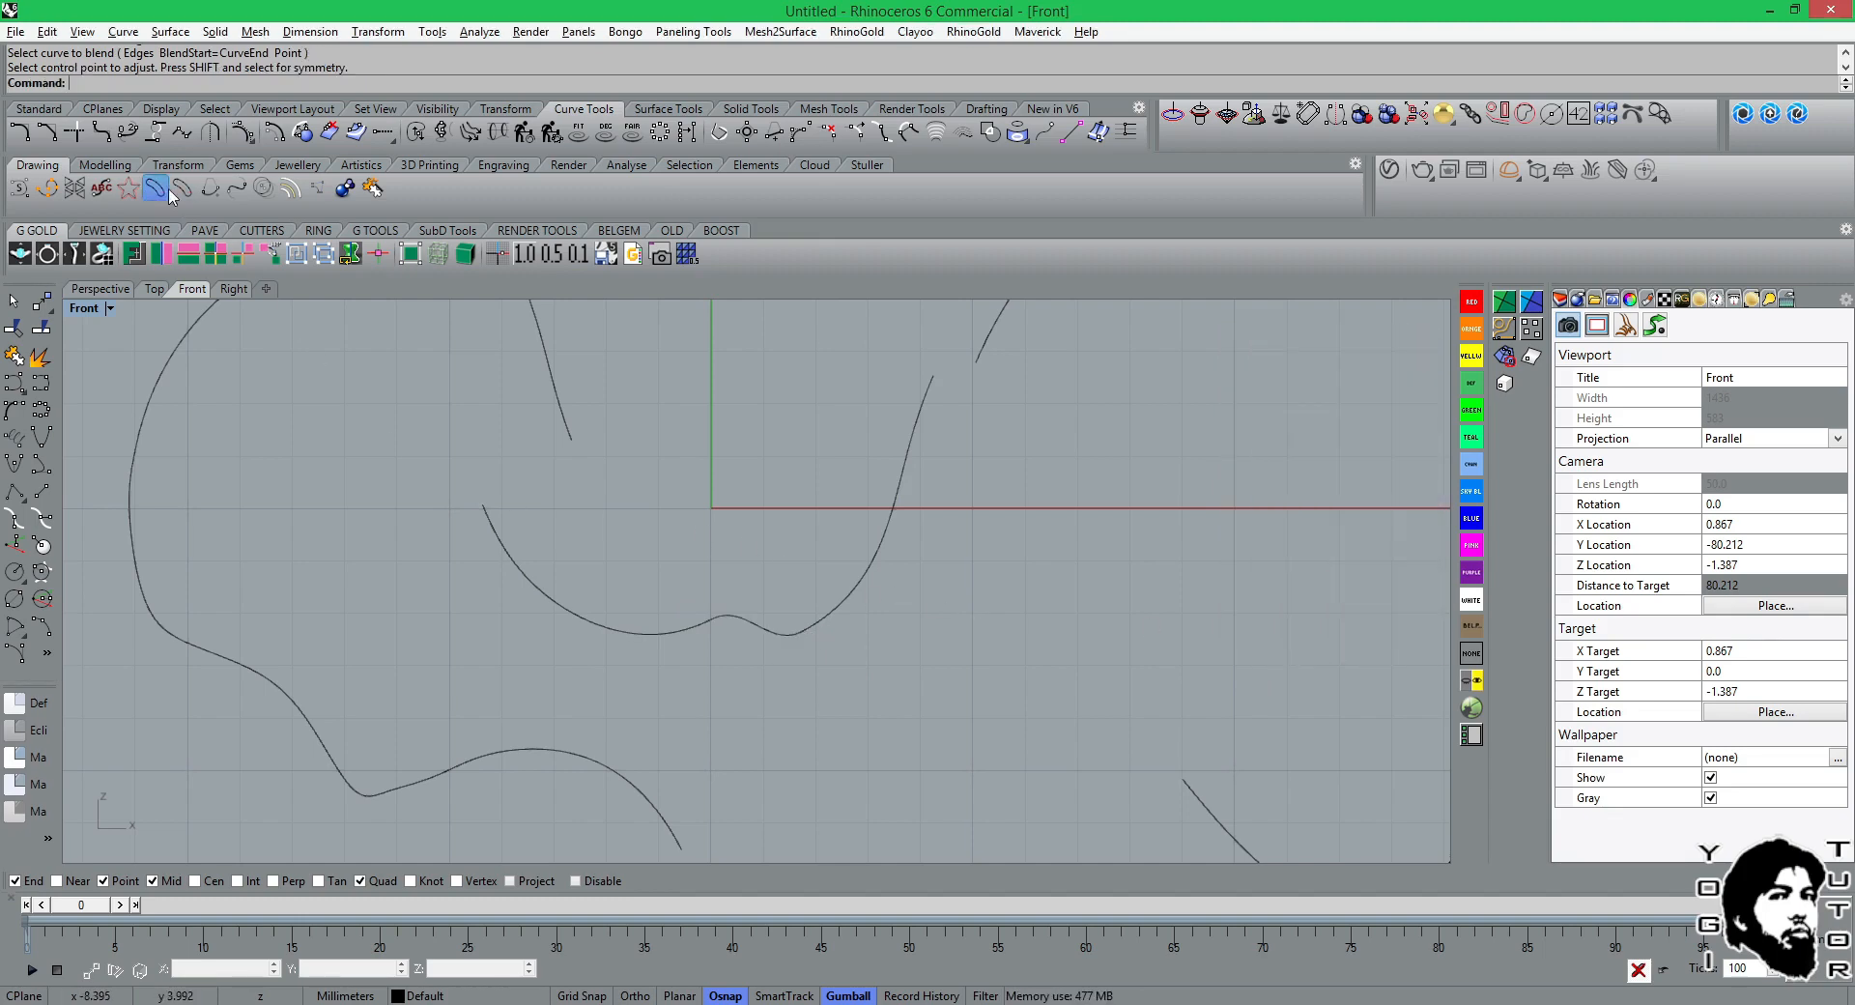
Create a quick curve blend from the valley curve's upper-left end to the lower end of the curve directly above it.
{"action": "left_click", "coordinate": [129, 131]}
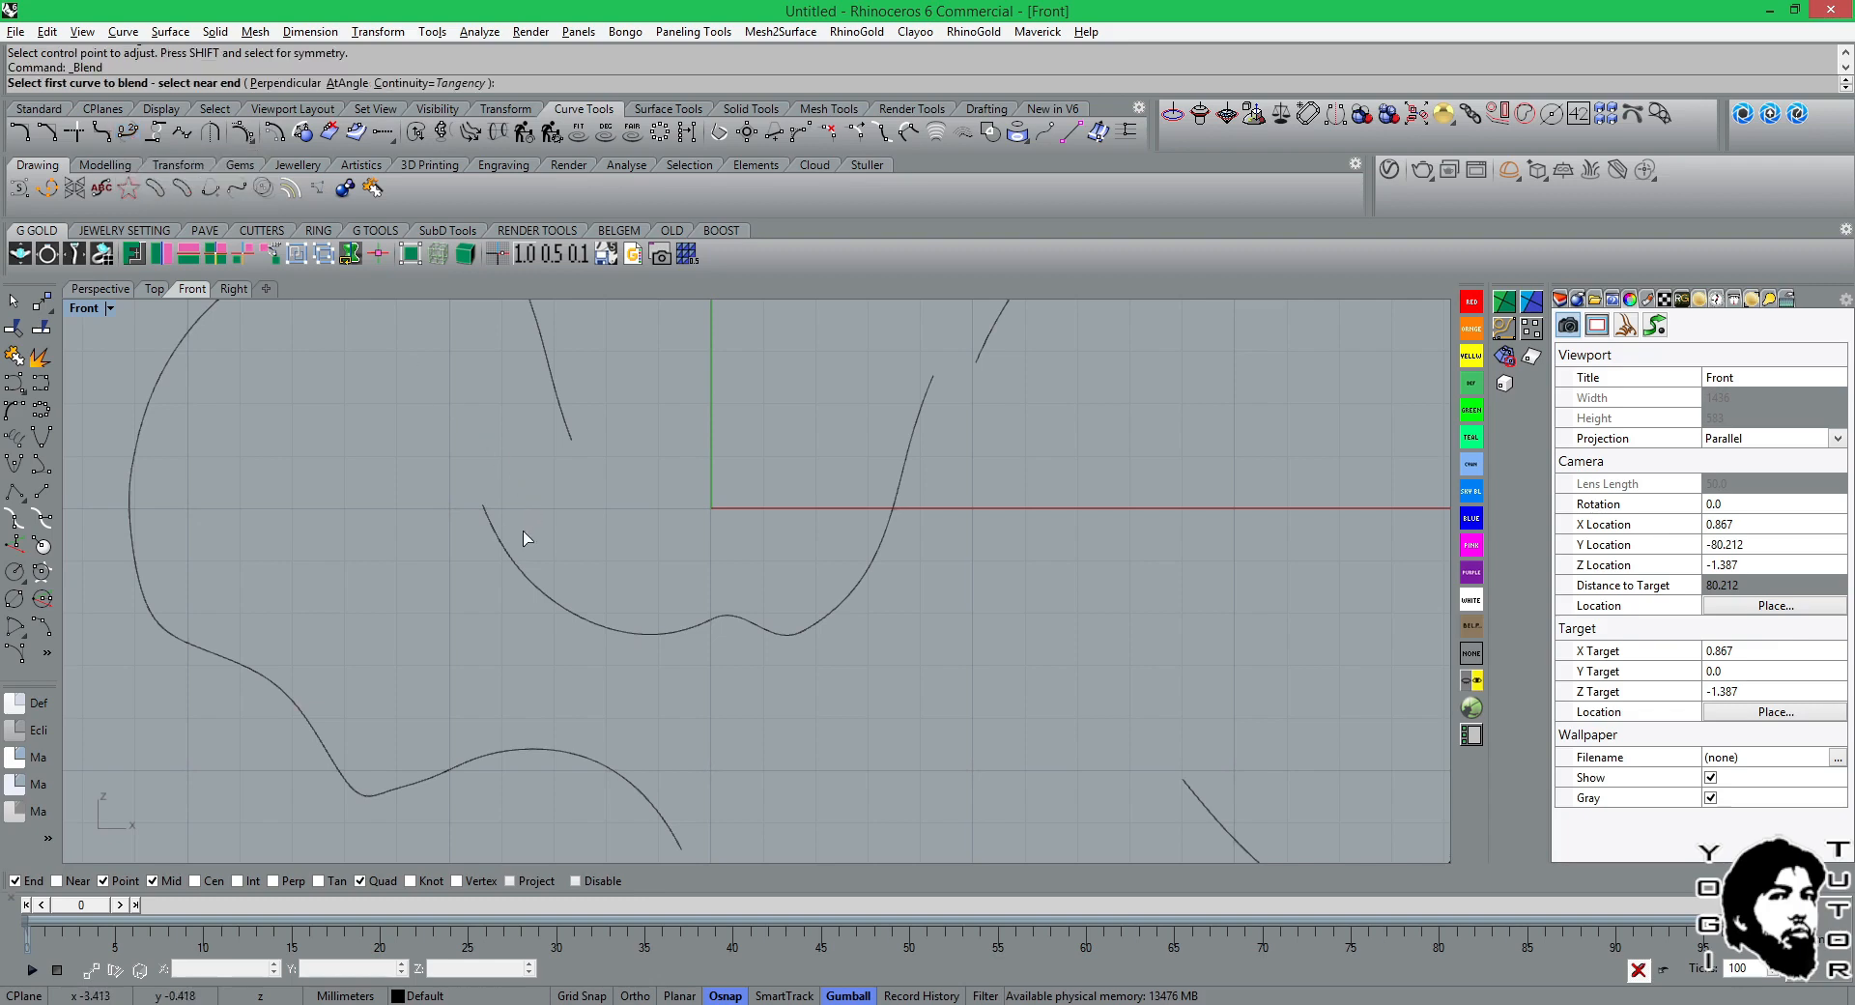
{"action": "left_click", "coordinate": [488, 520]}
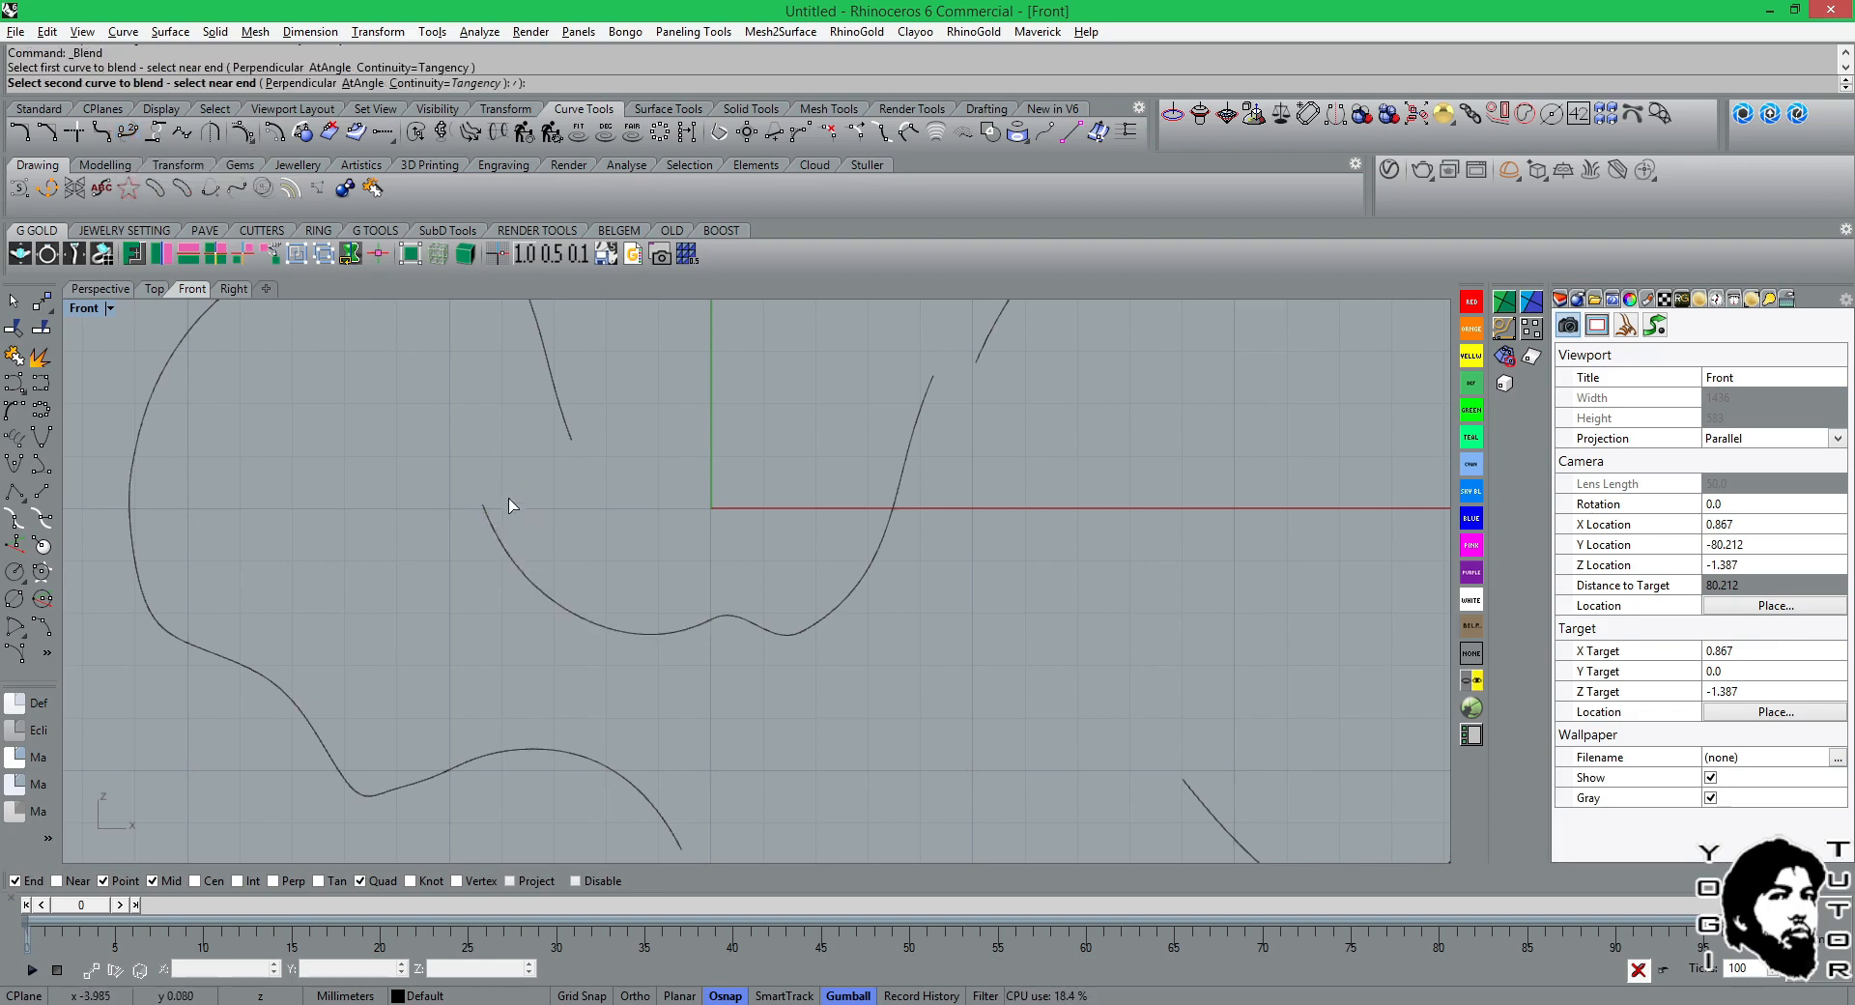
{"action": "left_click", "coordinate": [568, 433]}
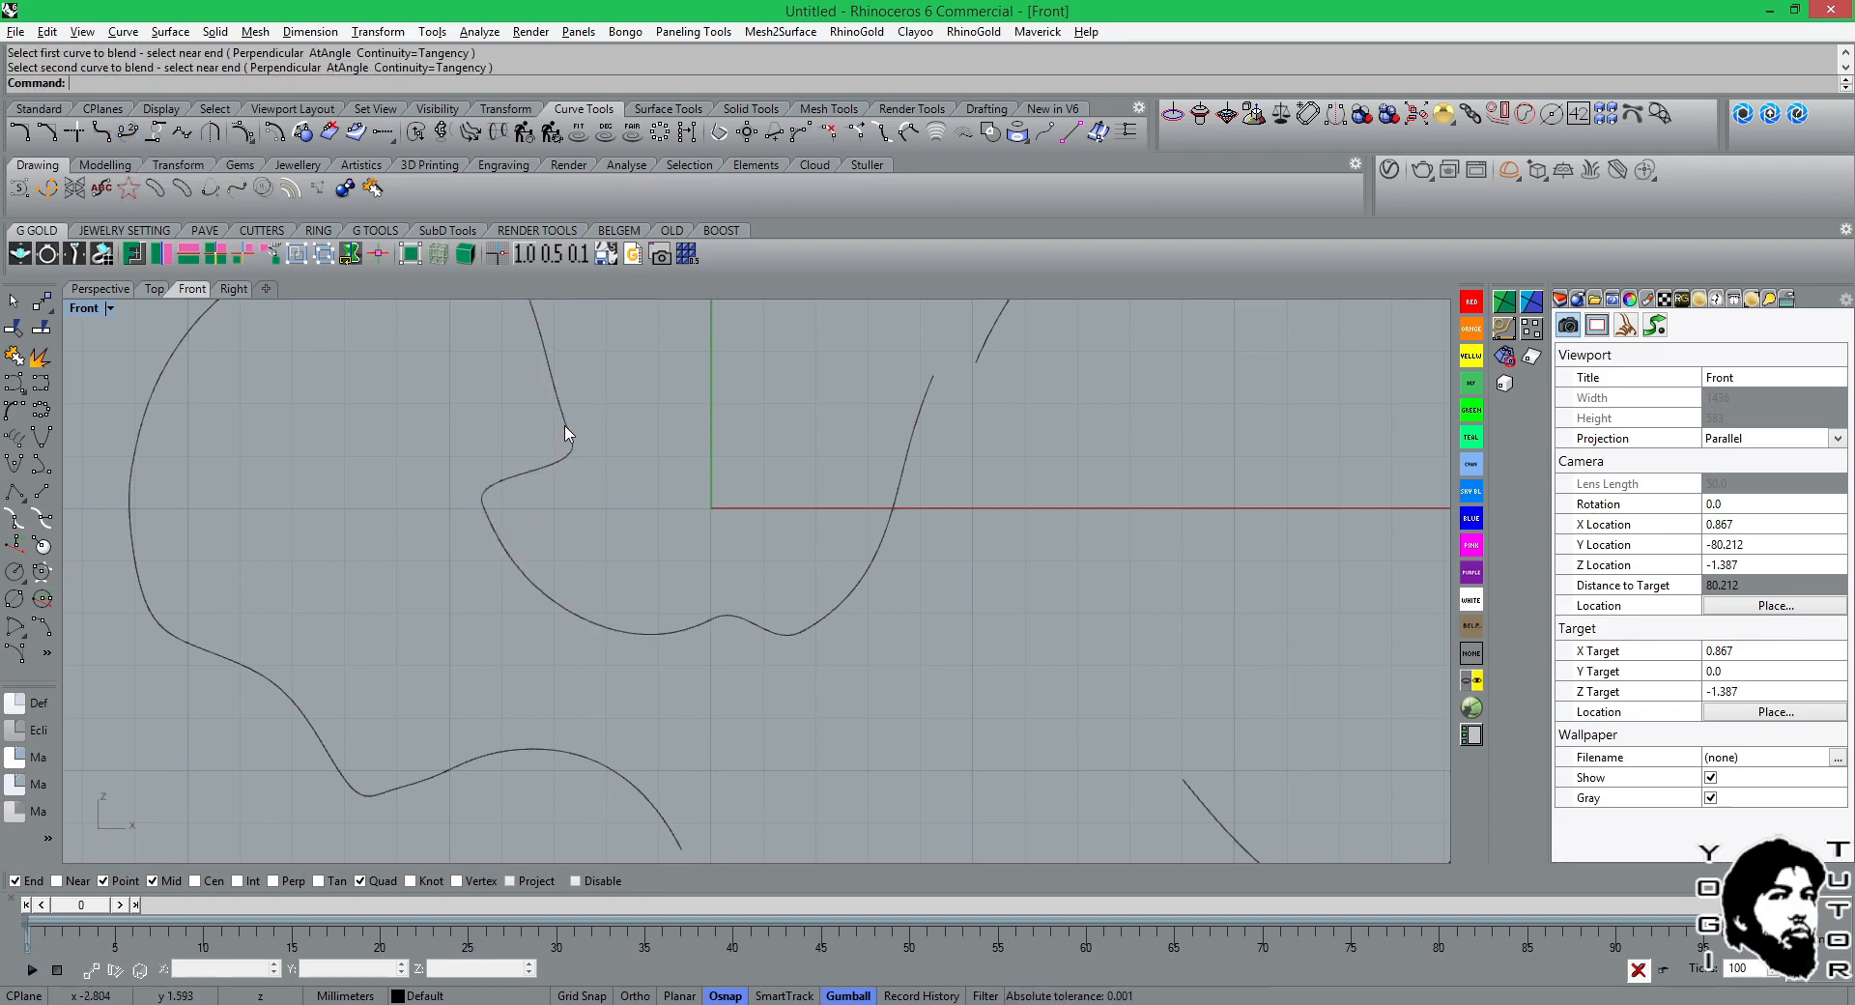
Connect the lower hook-shaped piece's upper end to the large arch's right end with an arc blend, without trimming.
{"action": "right_click_drag", "start_coordinate": [638, 447], "coordinate": [500, 528]}
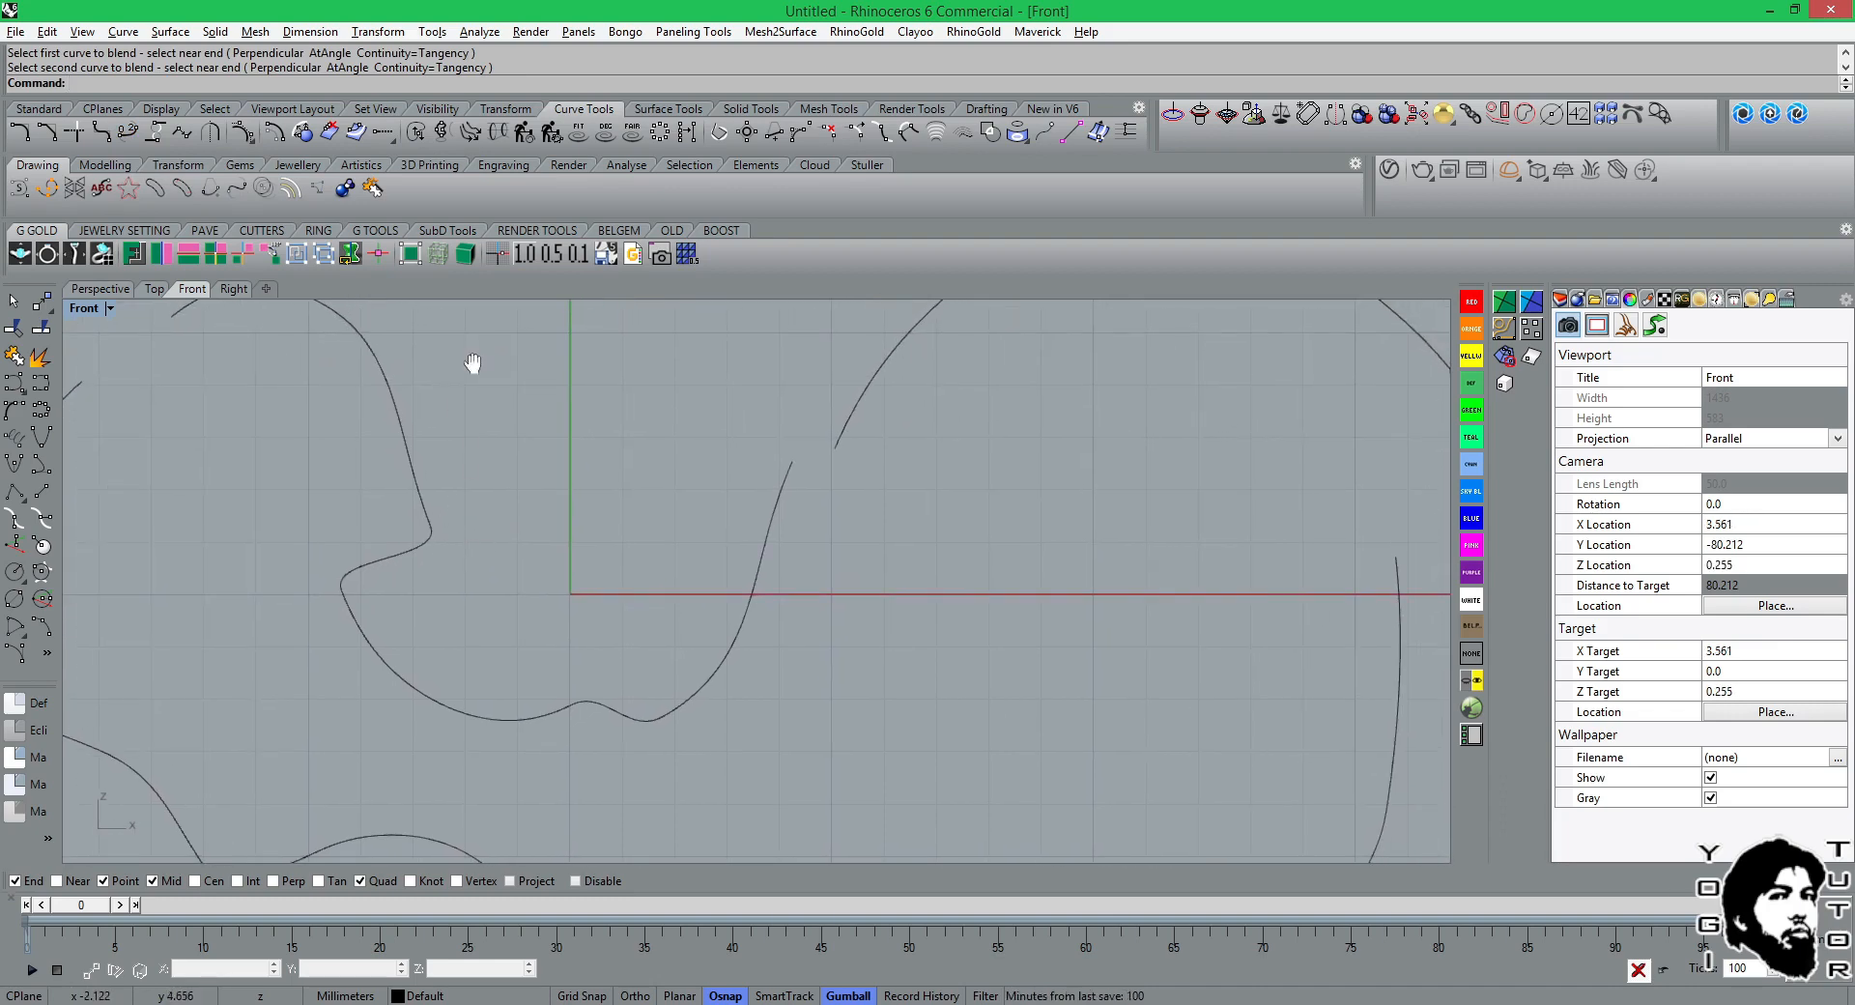
{"action": "right_click_drag", "start_coordinate": [477, 364], "coordinate": [529, 396]}
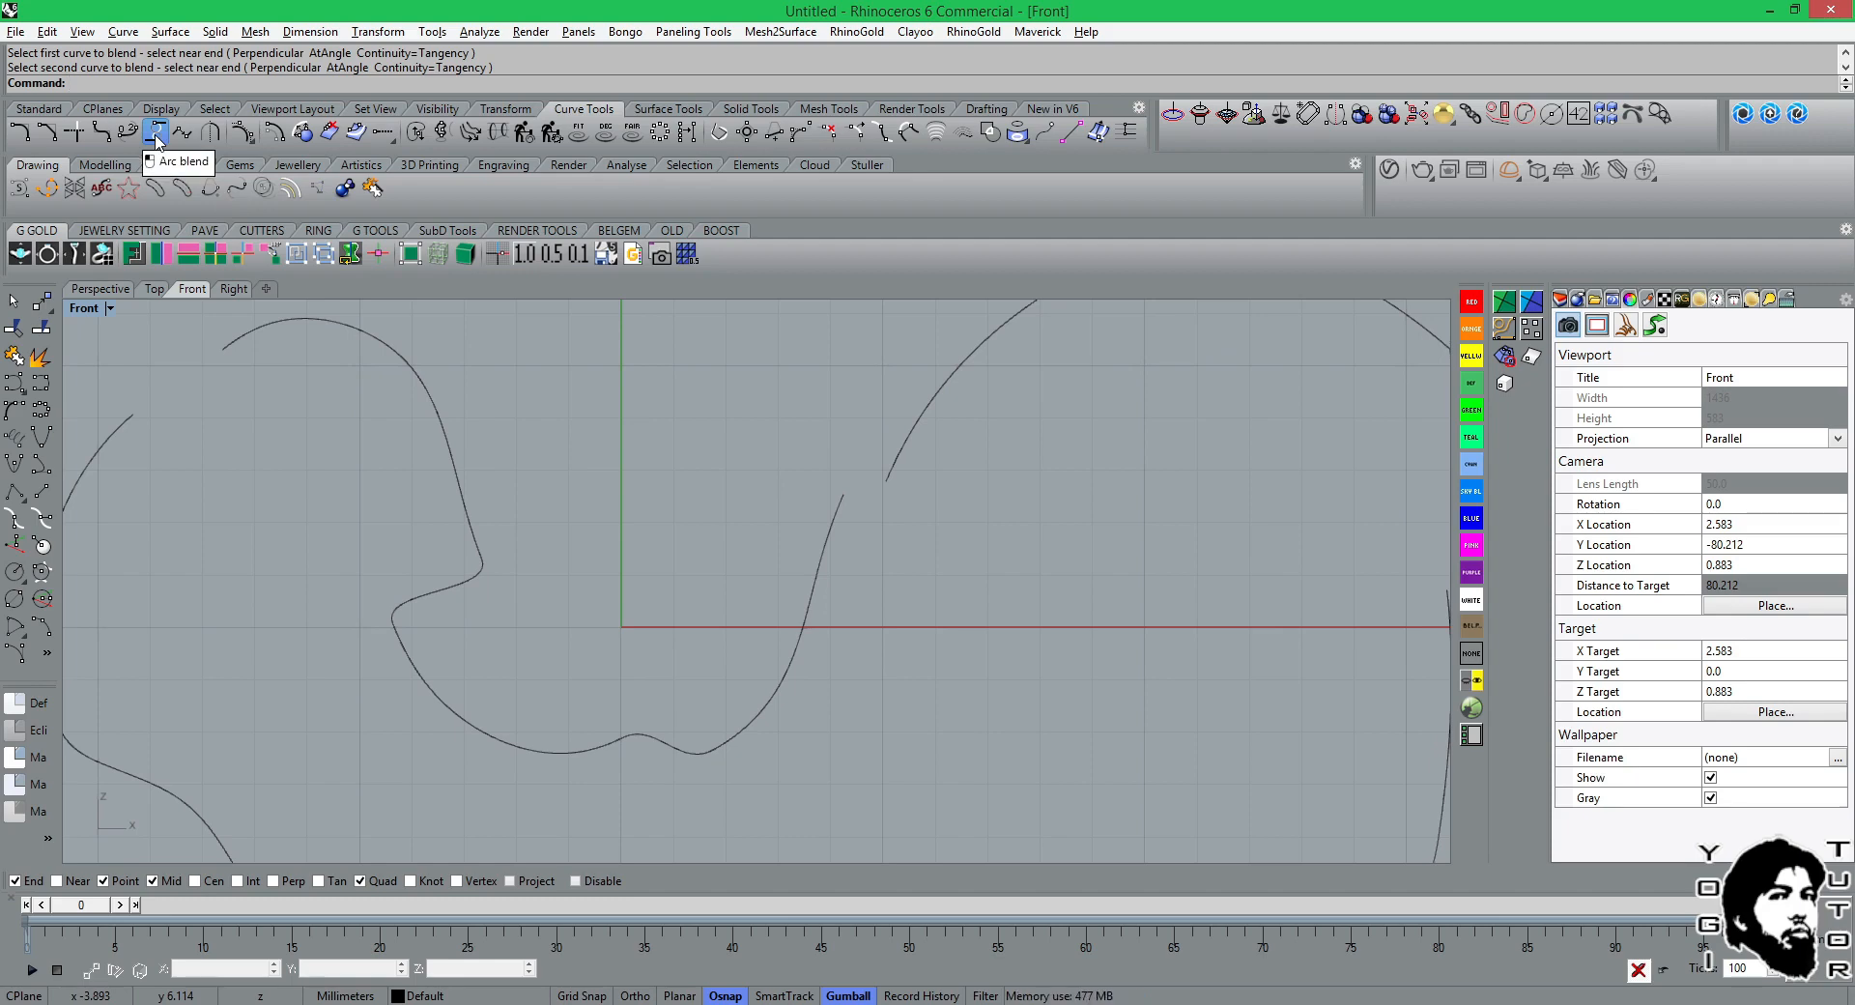
{"action": "left_click", "coordinate": [157, 140]}
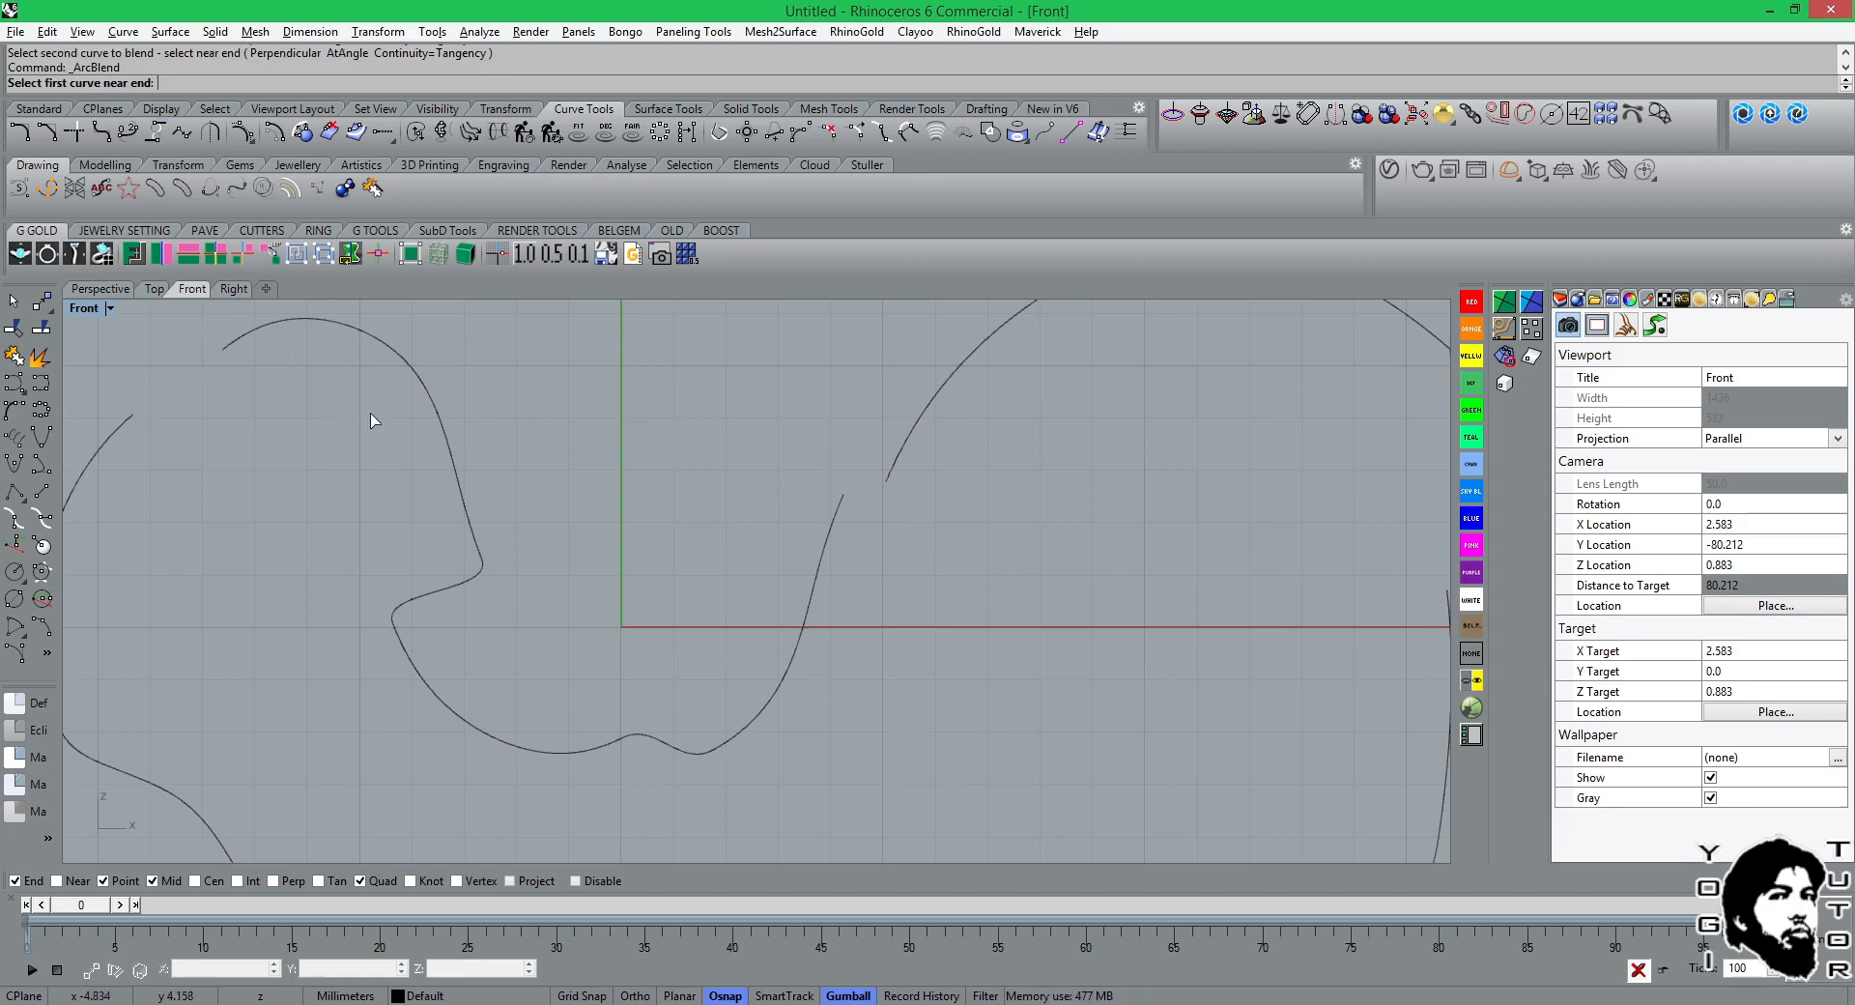
{"action": "scroll", "coordinate": [426, 525], "scroll_direction": "down", "scroll_amount": 4}
{"action": "right_click_drag", "start_coordinate": [945, 692], "coordinate": [829, 612]}
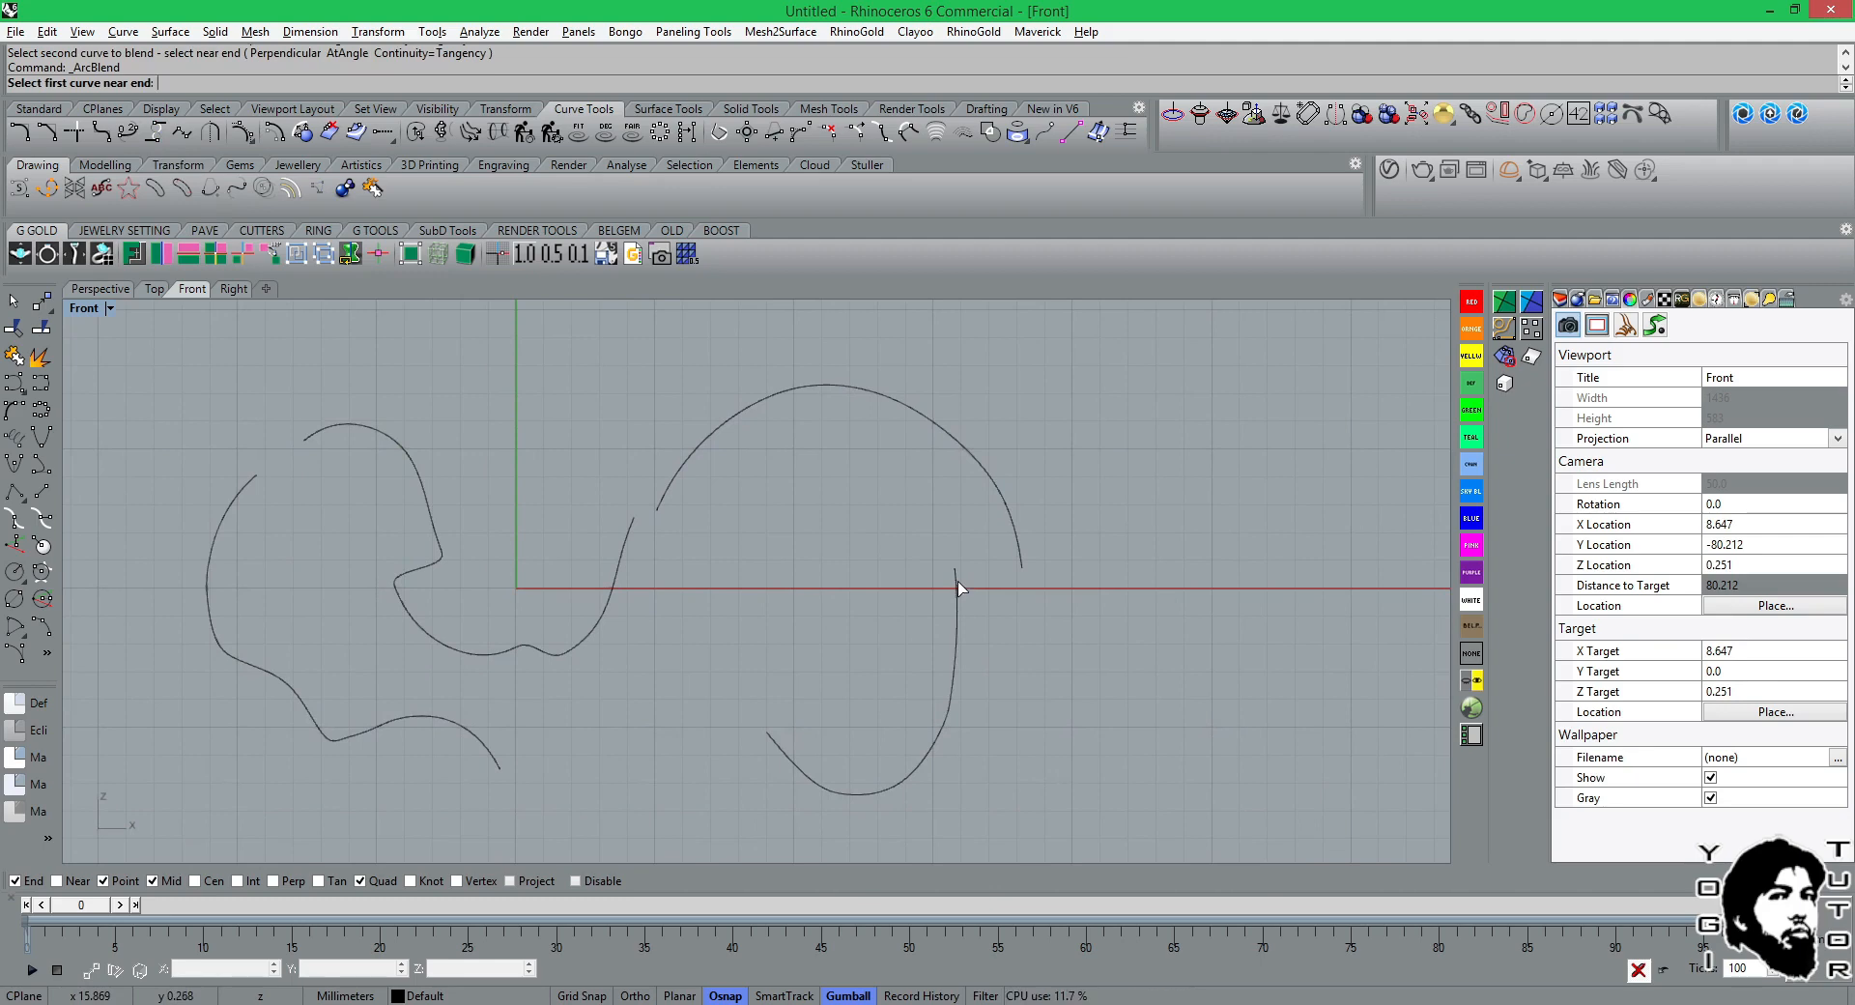
{"action": "left_click", "coordinate": [959, 586]}
{"action": "left_click", "coordinate": [1019, 555]}
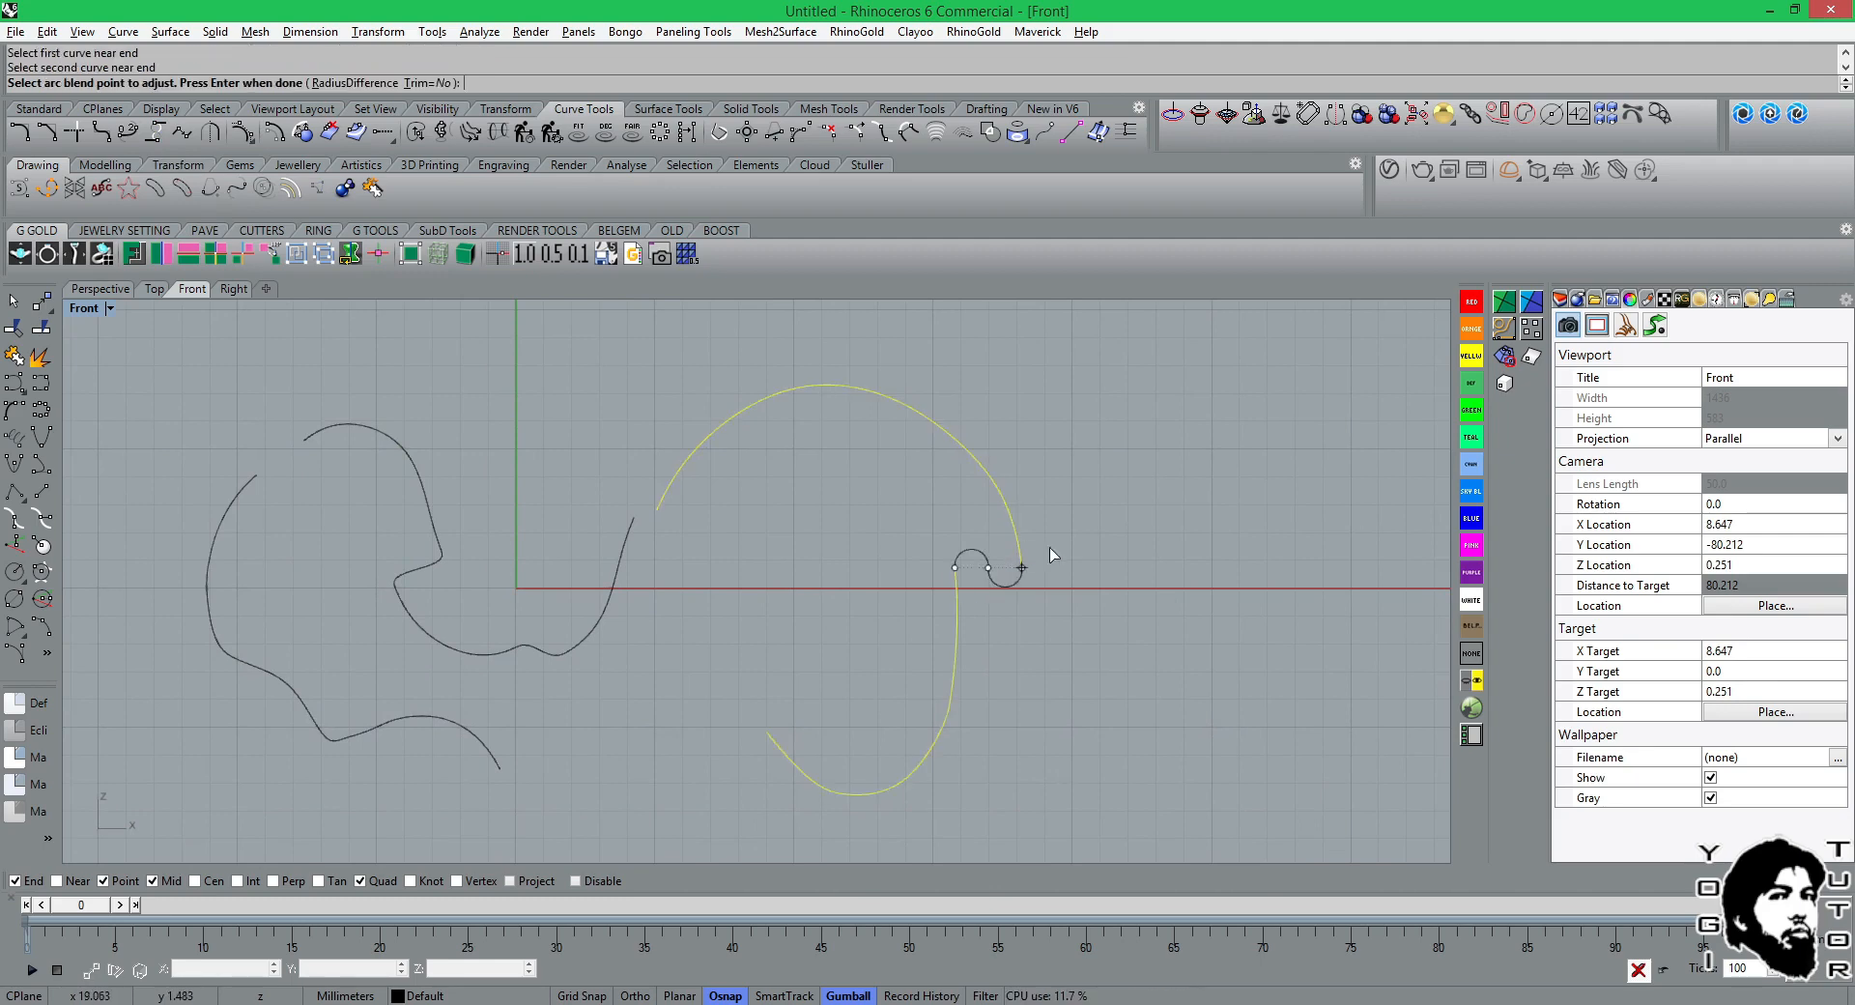
{"action": "key", "text": "Return"}
Match the valley curve's upper-right end to the arch's left end with curvature continuity, preserving the other end's curvature and averaging the curves.
{"action": "scroll", "coordinate": [954, 559], "scroll_direction": "up", "scroll_amount": 3}
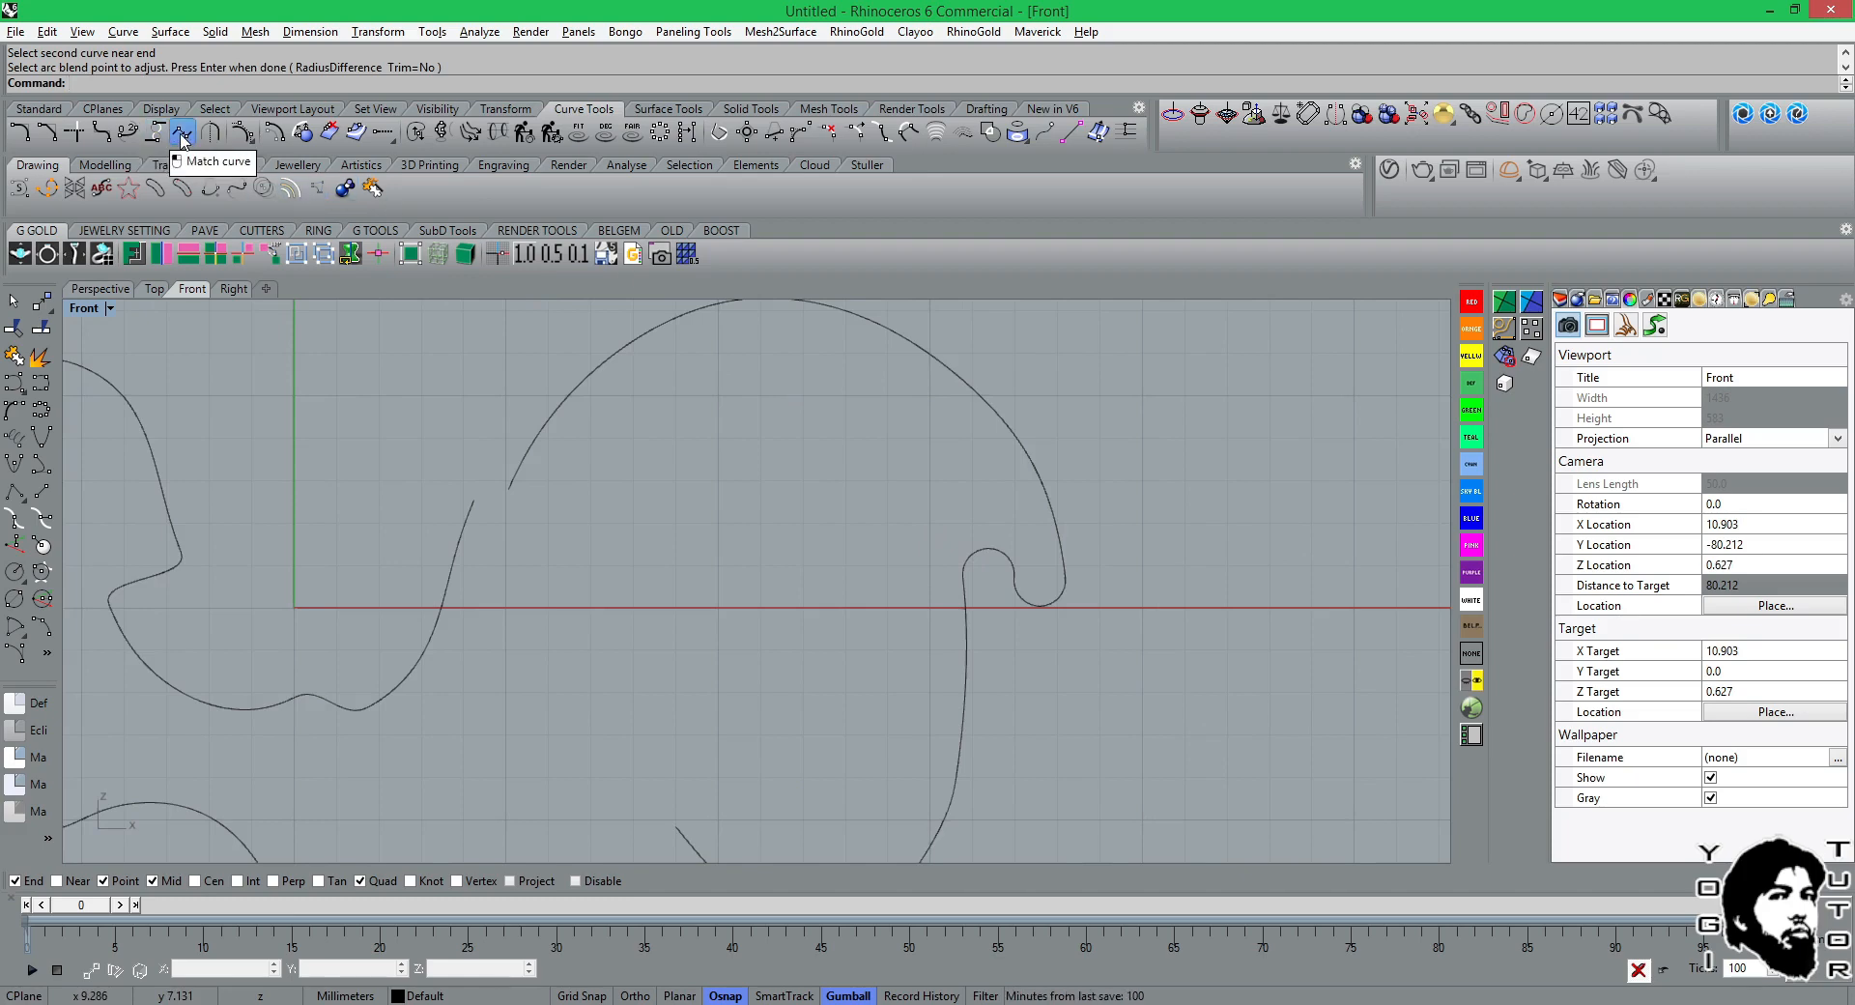
{"action": "left_click", "coordinate": [182, 137]}
{"action": "right_click_drag", "start_coordinate": [608, 542], "coordinate": [981, 580]}
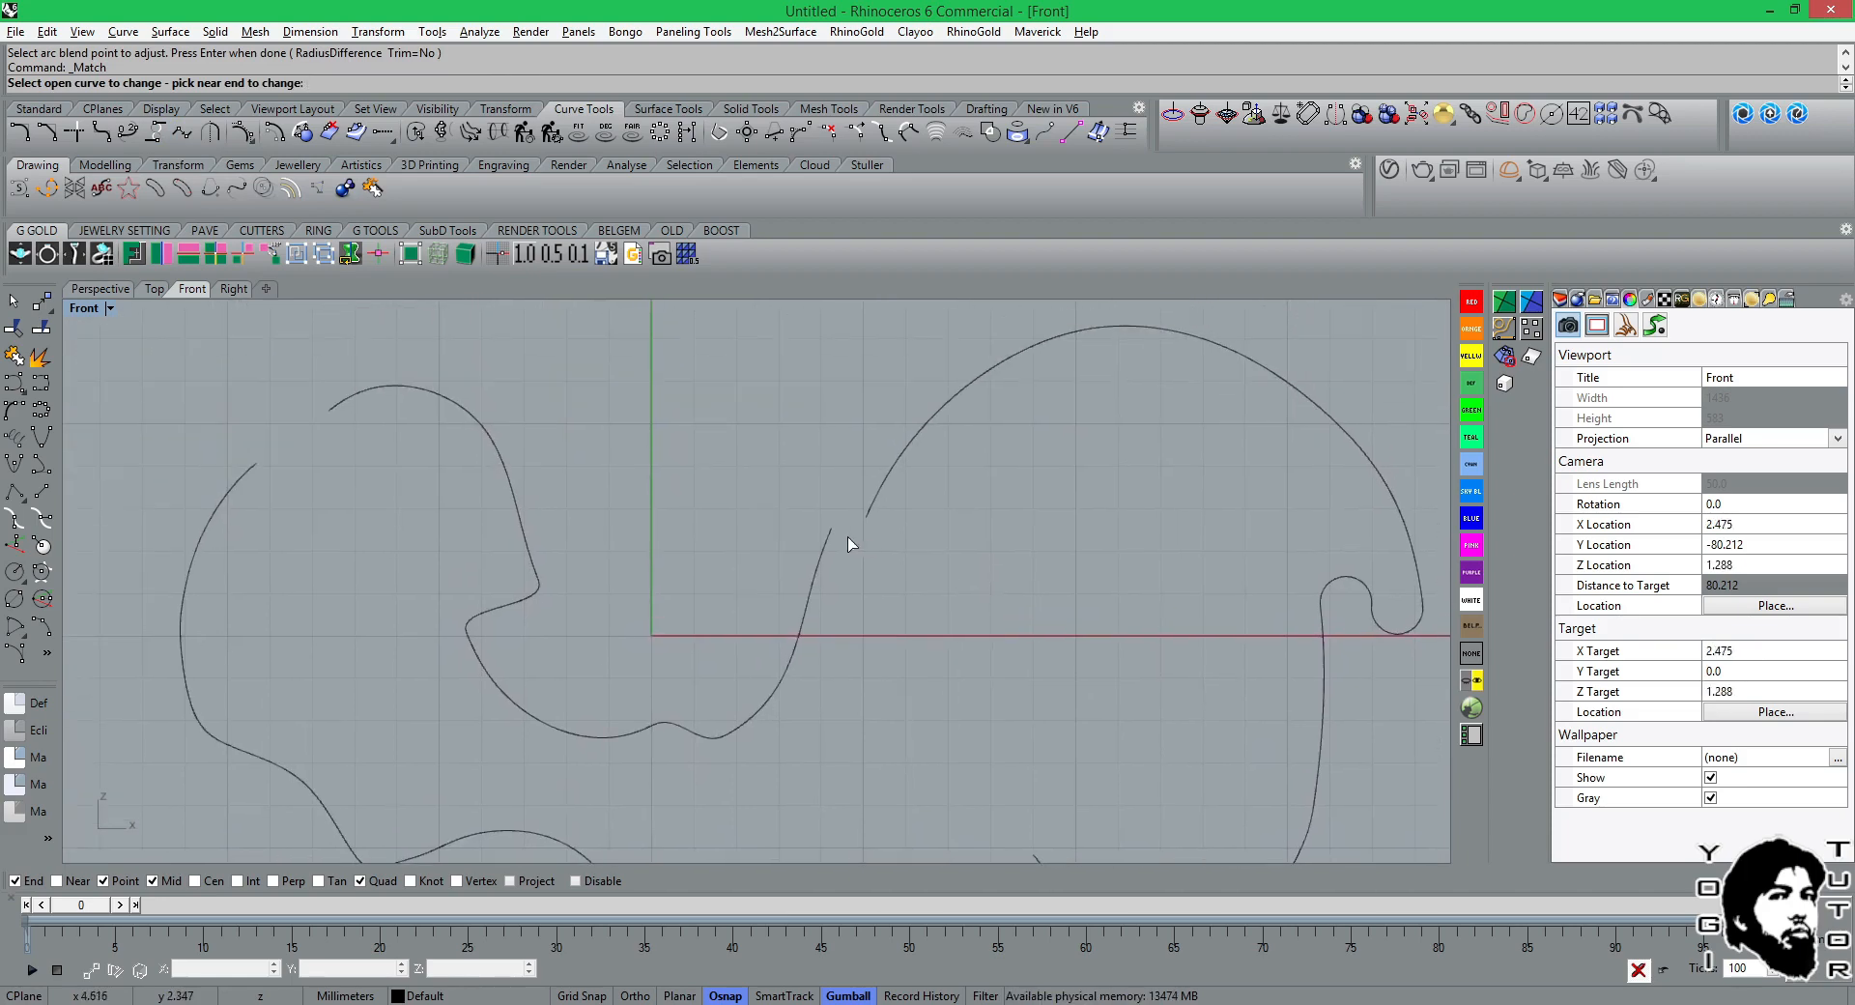
{"action": "left_click", "coordinate": [828, 538]}
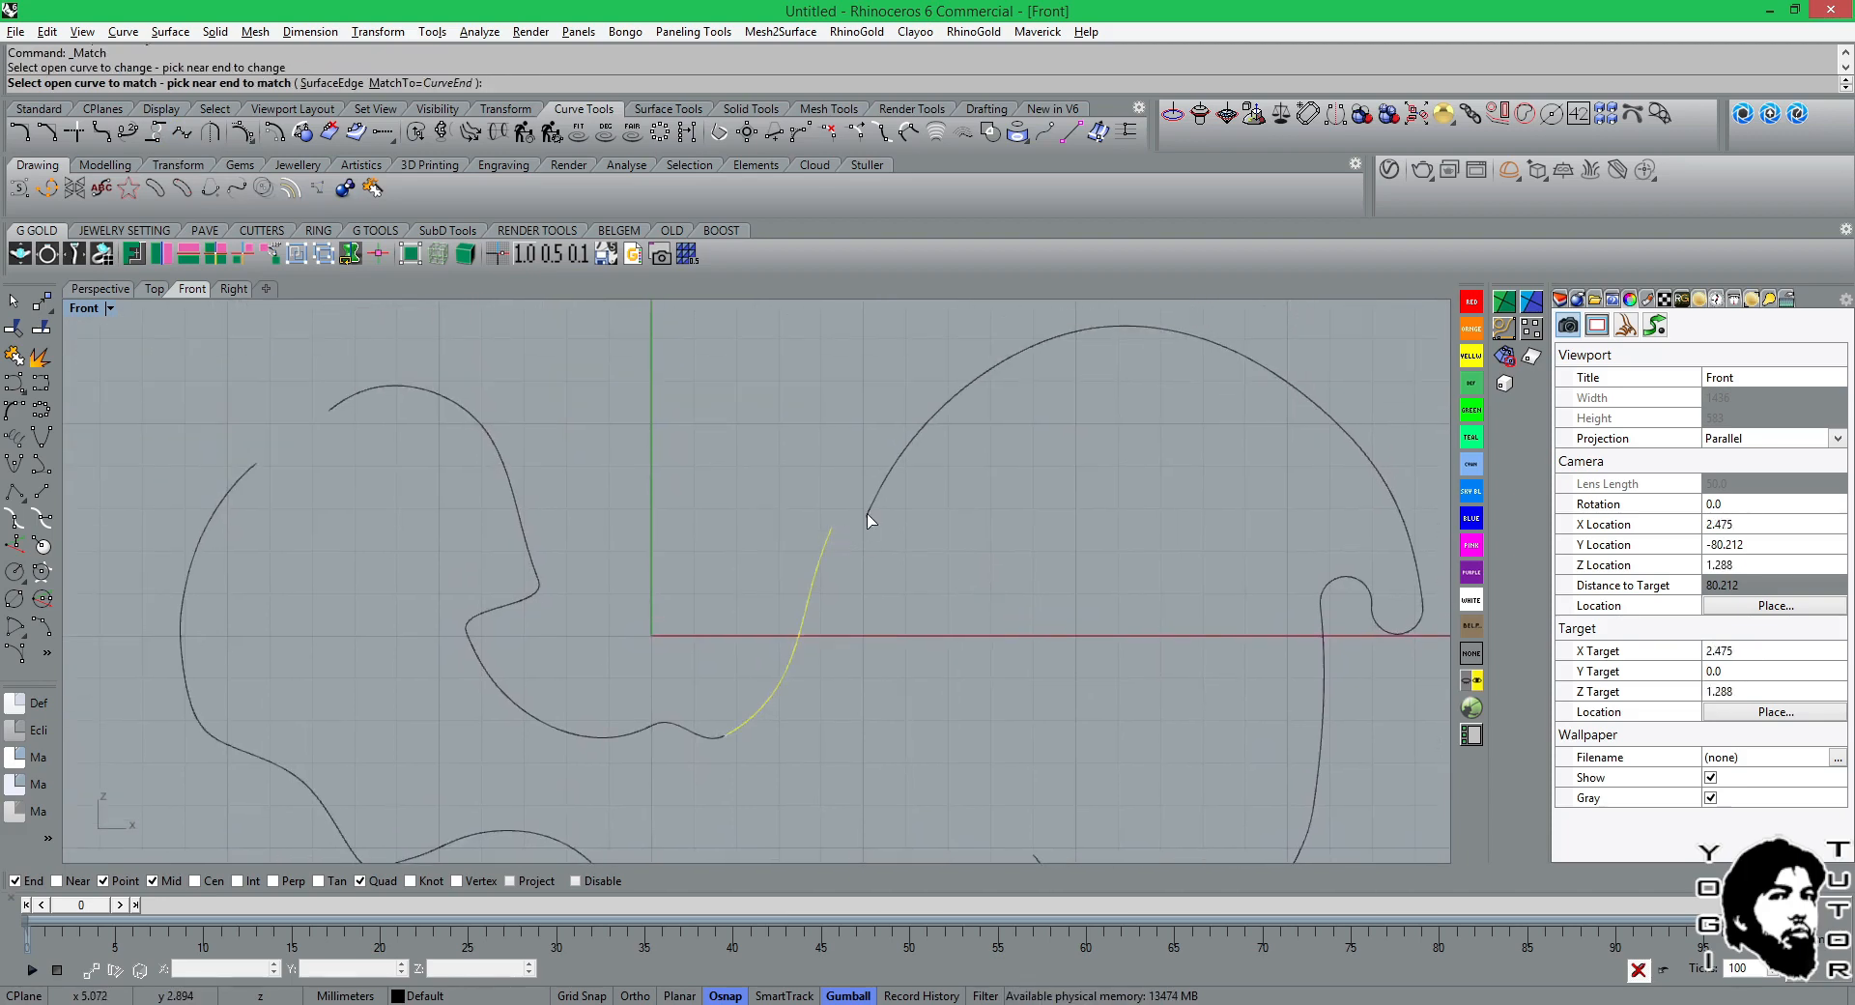
{"action": "left_click", "coordinate": [869, 520]}
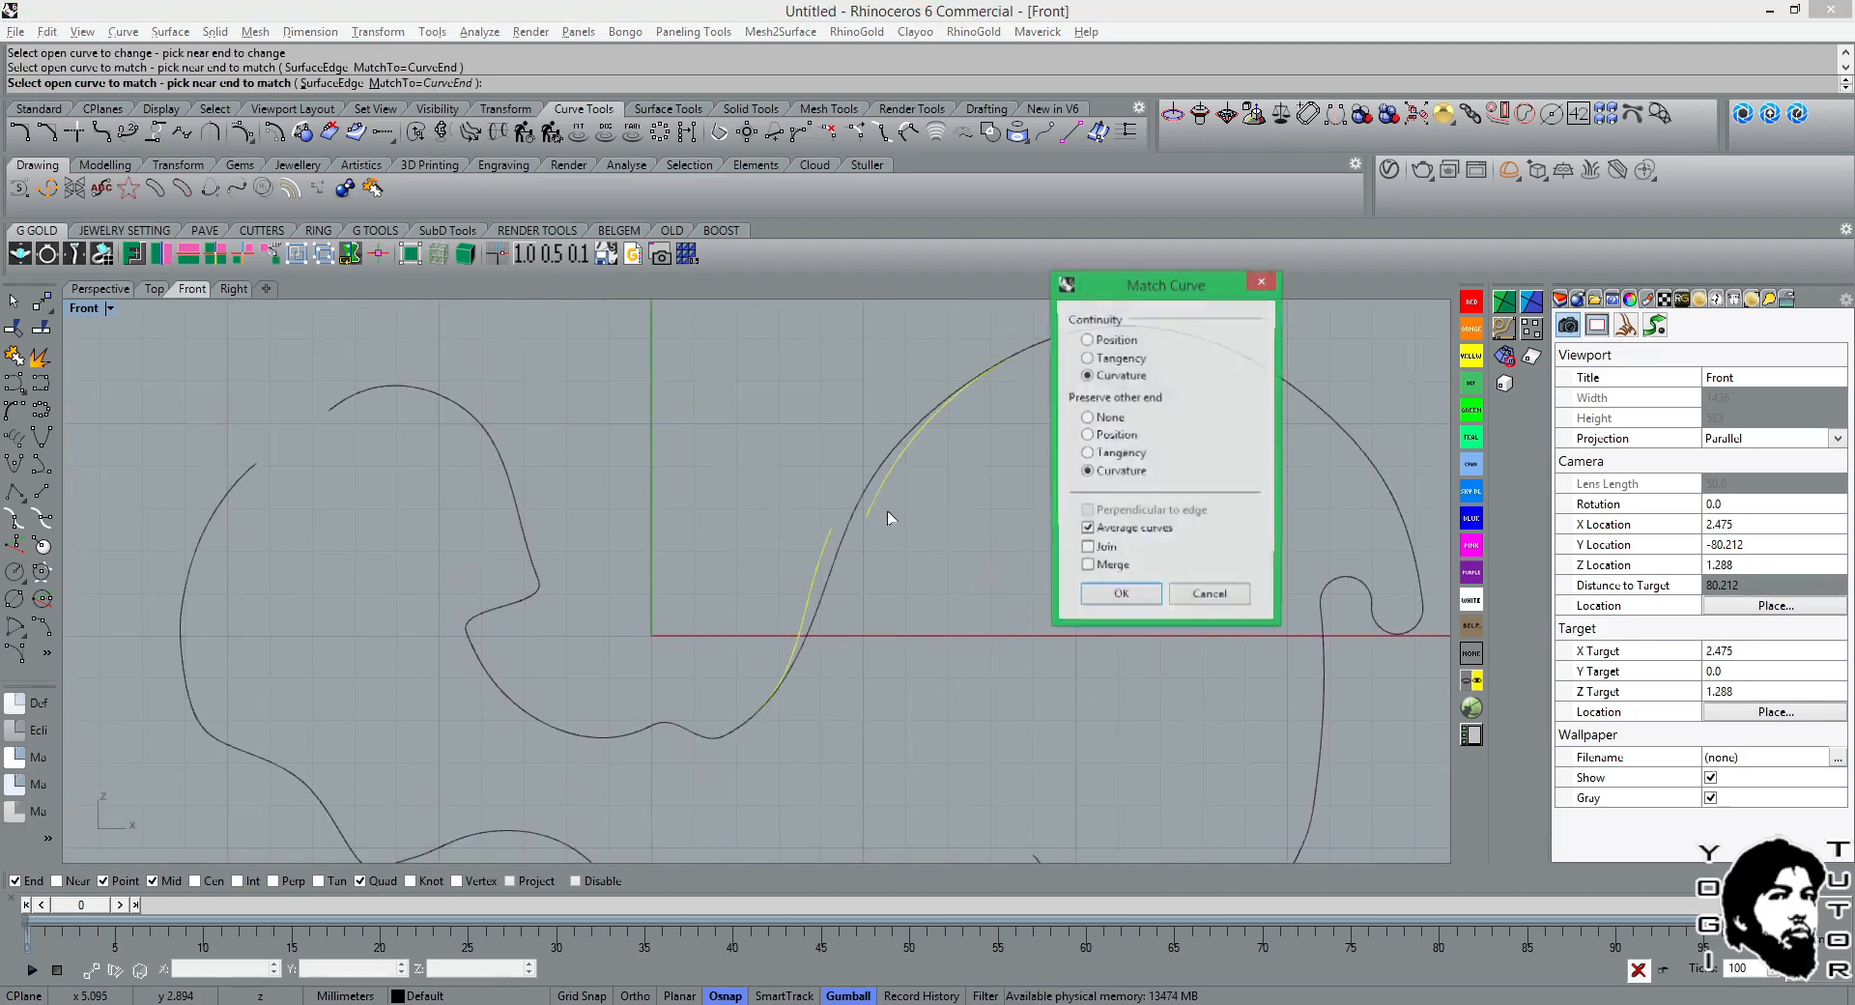
{"action": "left_click", "coordinate": [1116, 612]}
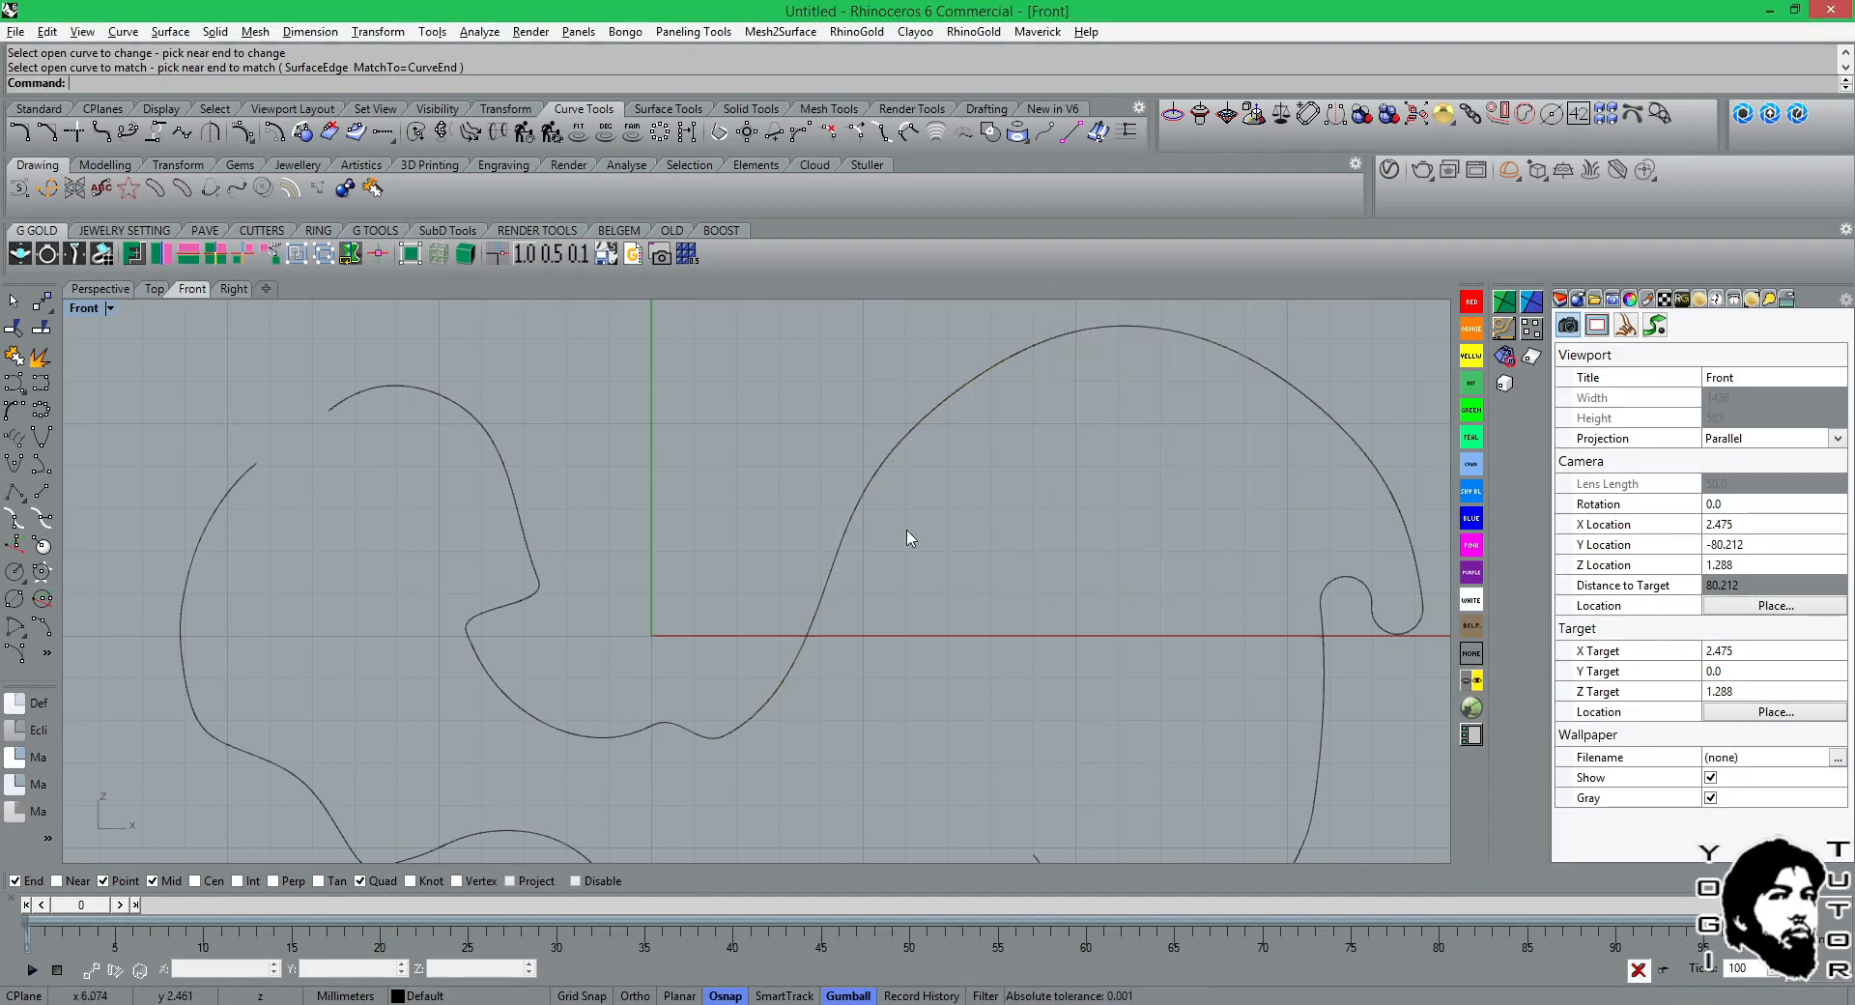
{"action": "left_click", "coordinate": [857, 514]}
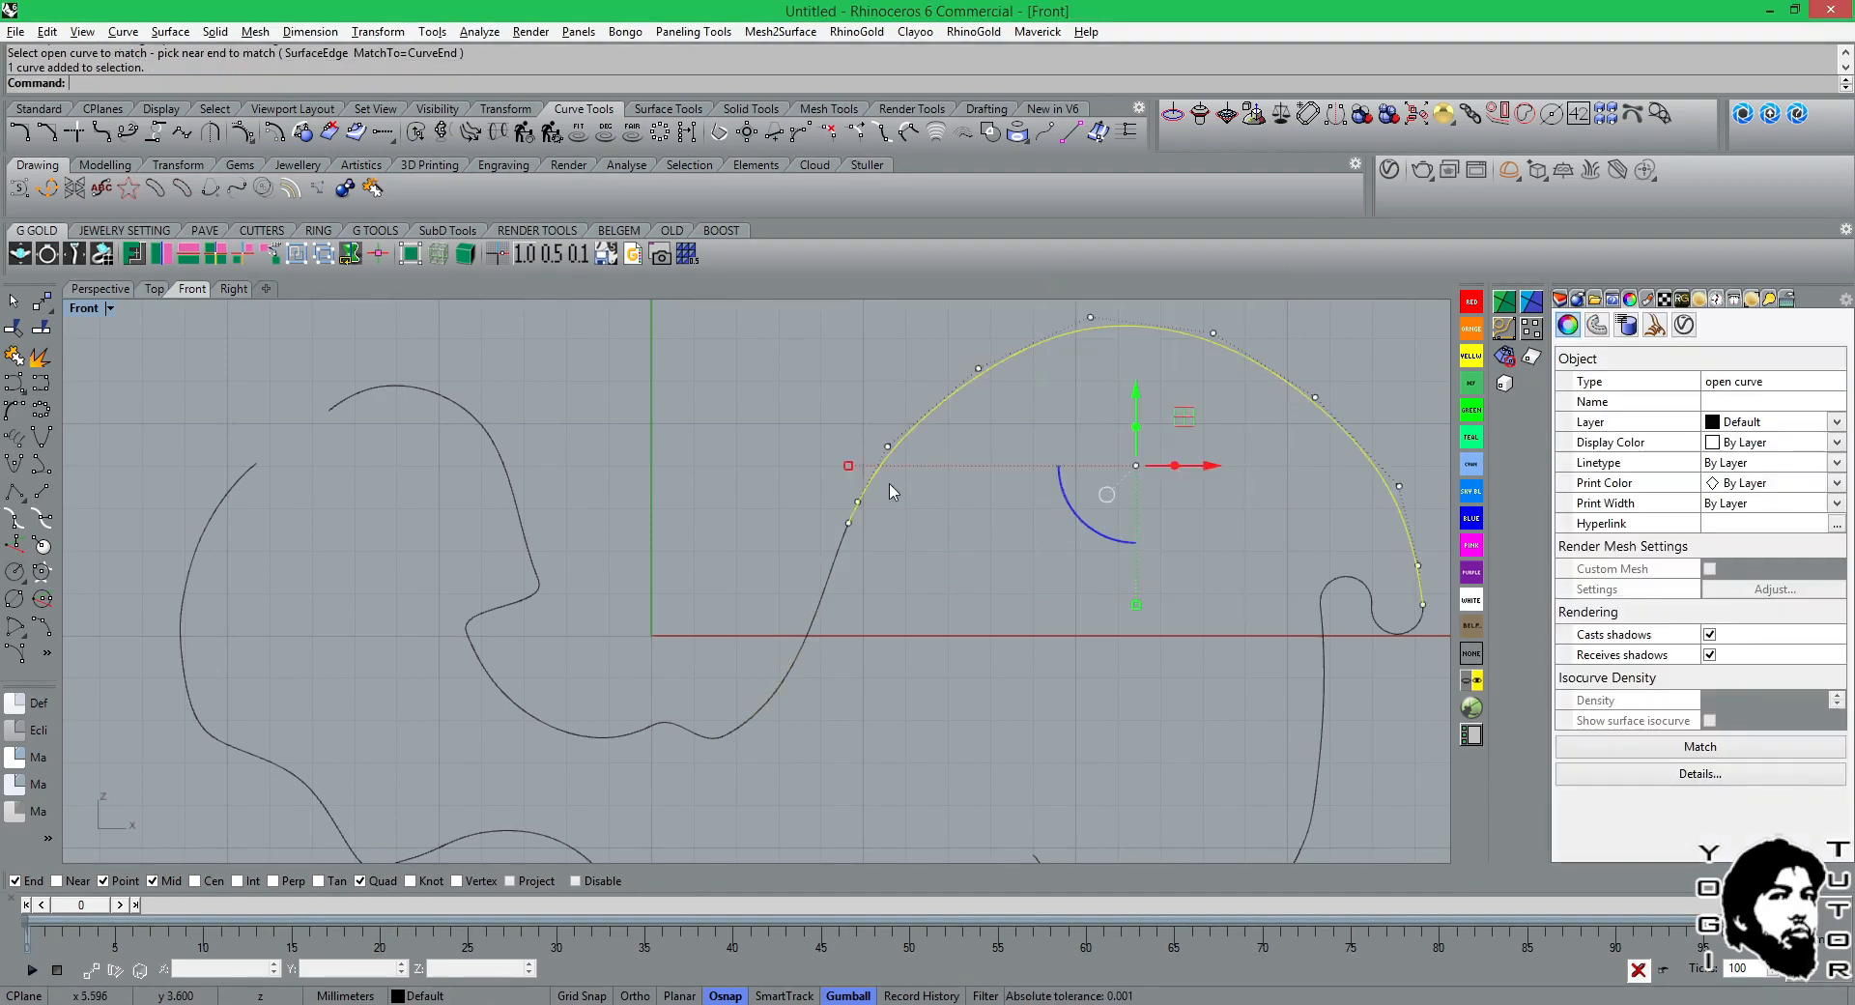
{"action": "left_click", "coordinate": [835, 559]}
{"action": "left_click", "coordinate": [1004, 544]}
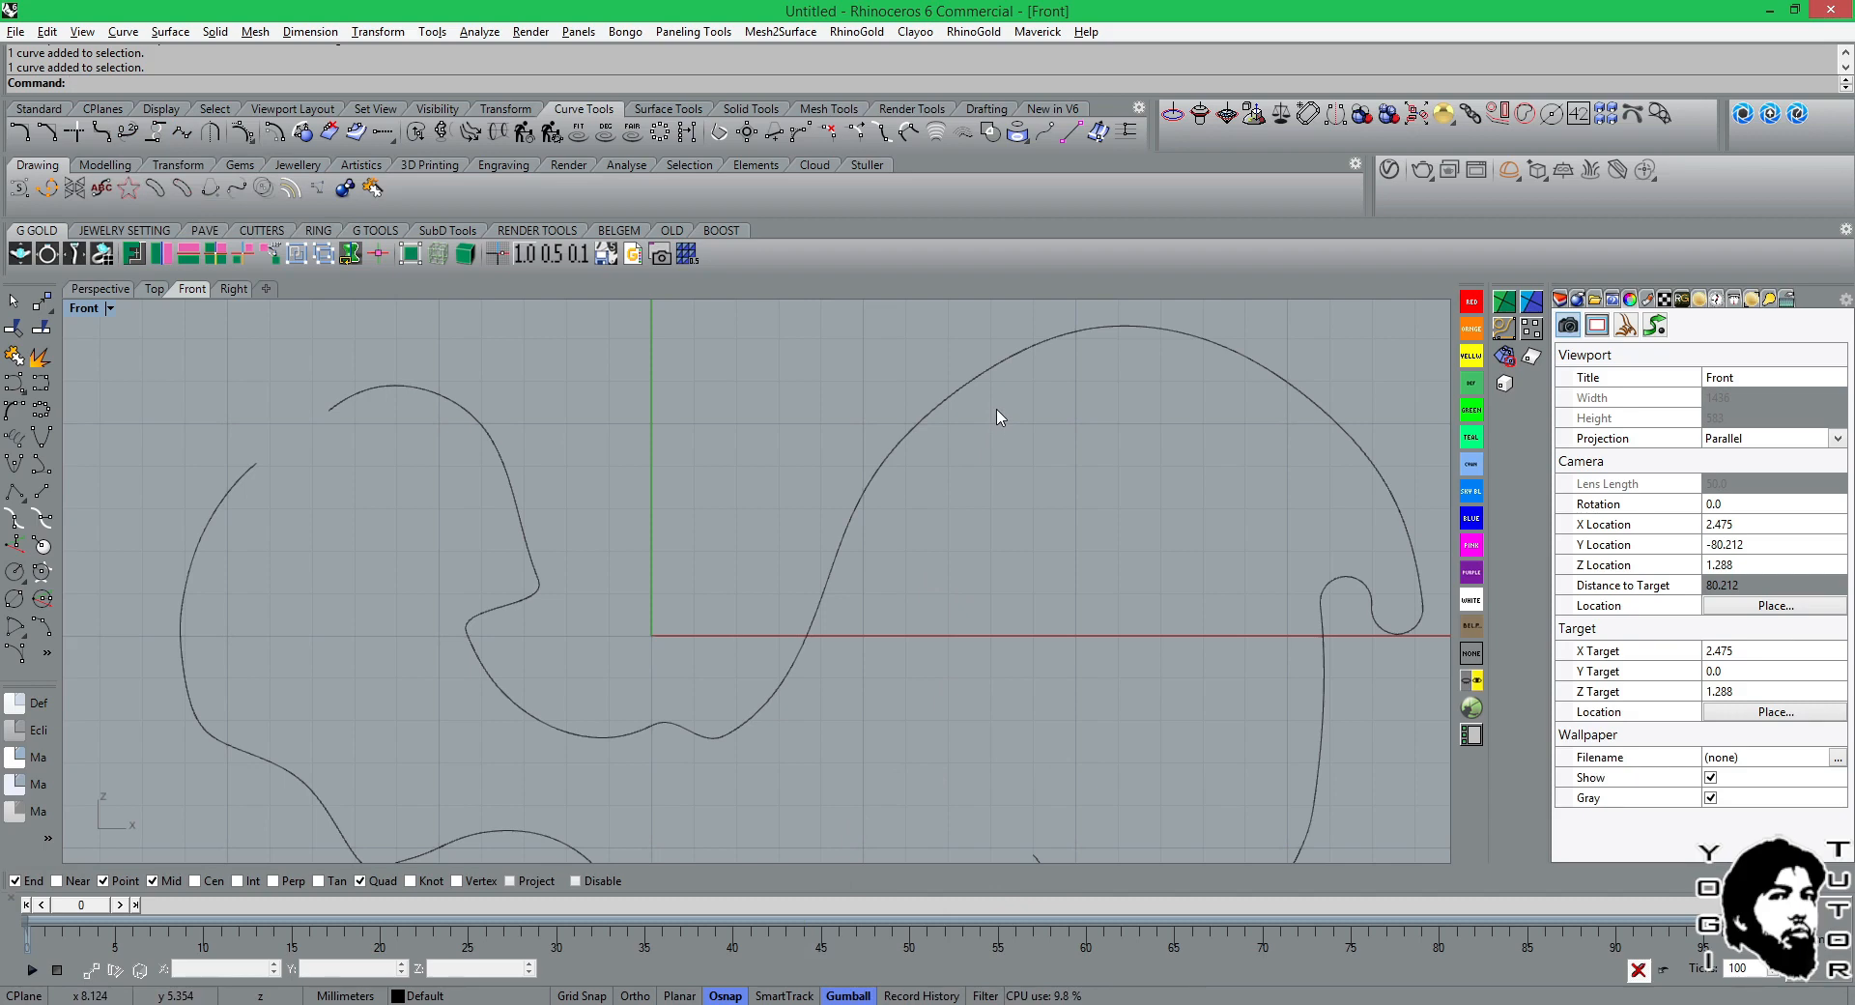
Offset the far-left wavy curve to its outer side at a distance of 1.
{"action": "left_click", "coordinate": [286, 138]}
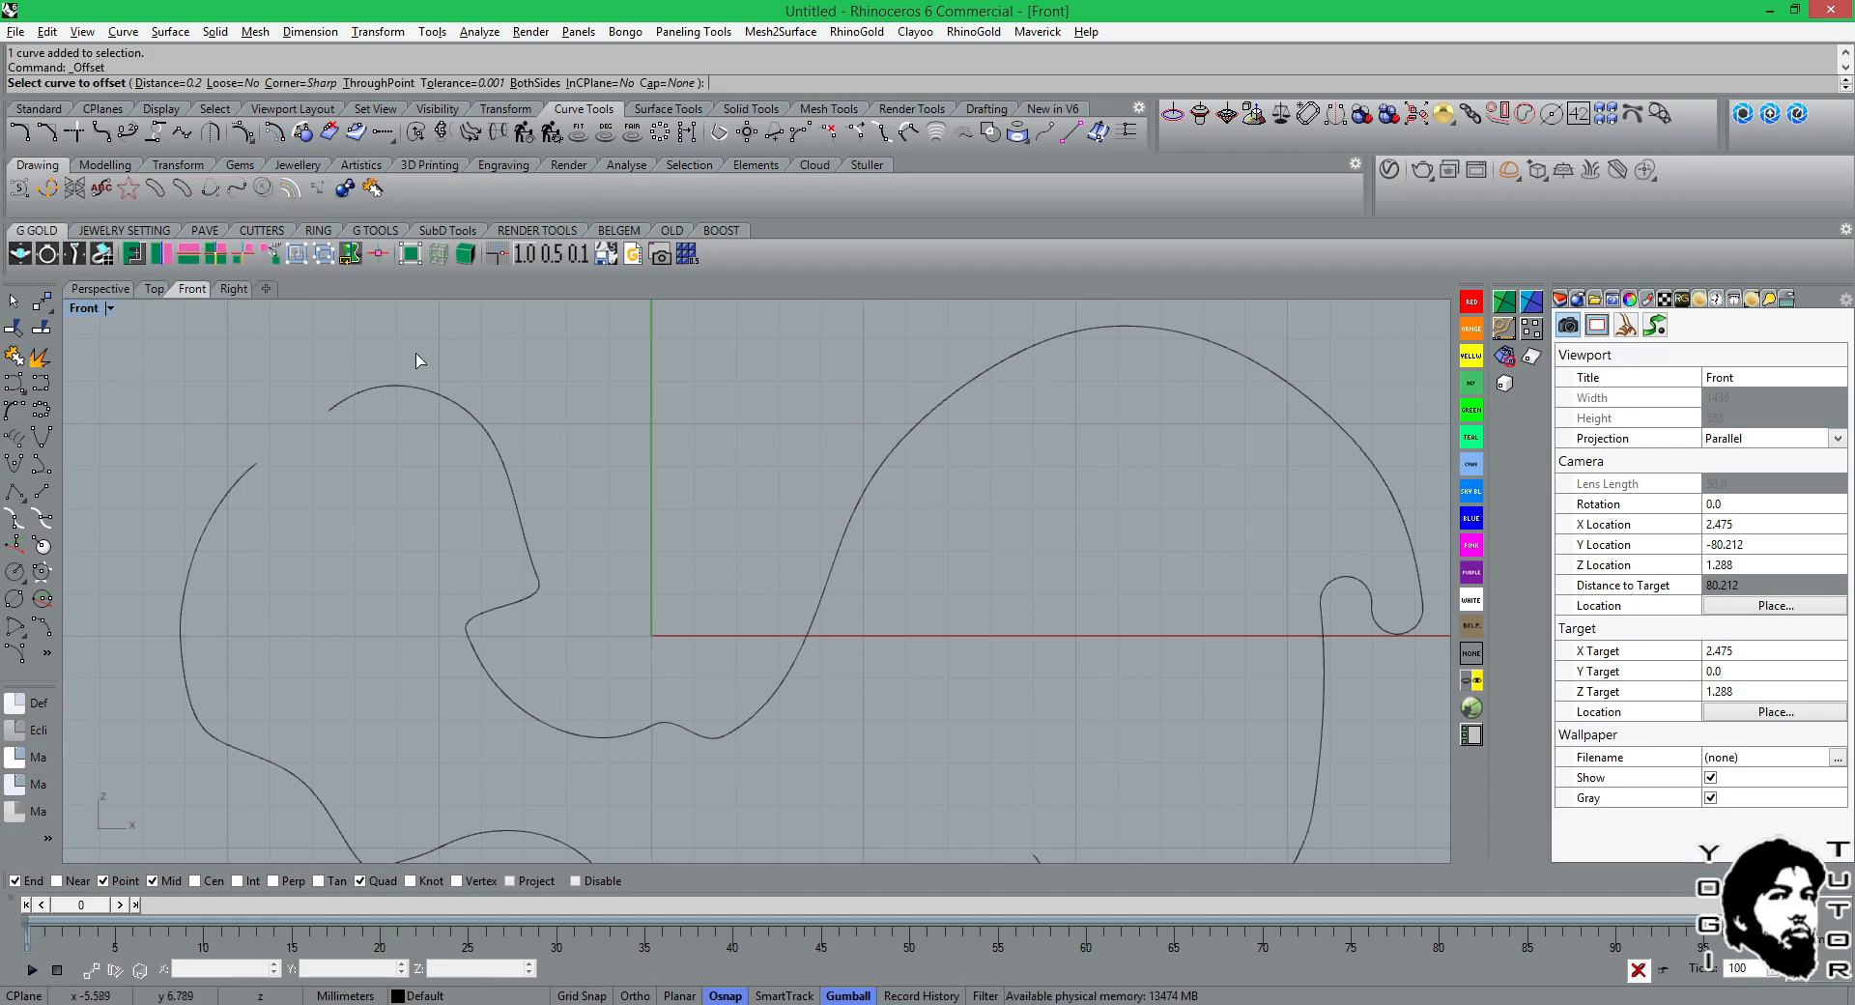
{"action": "scroll", "coordinate": [518, 451], "scroll_direction": "down", "scroll_amount": 2}
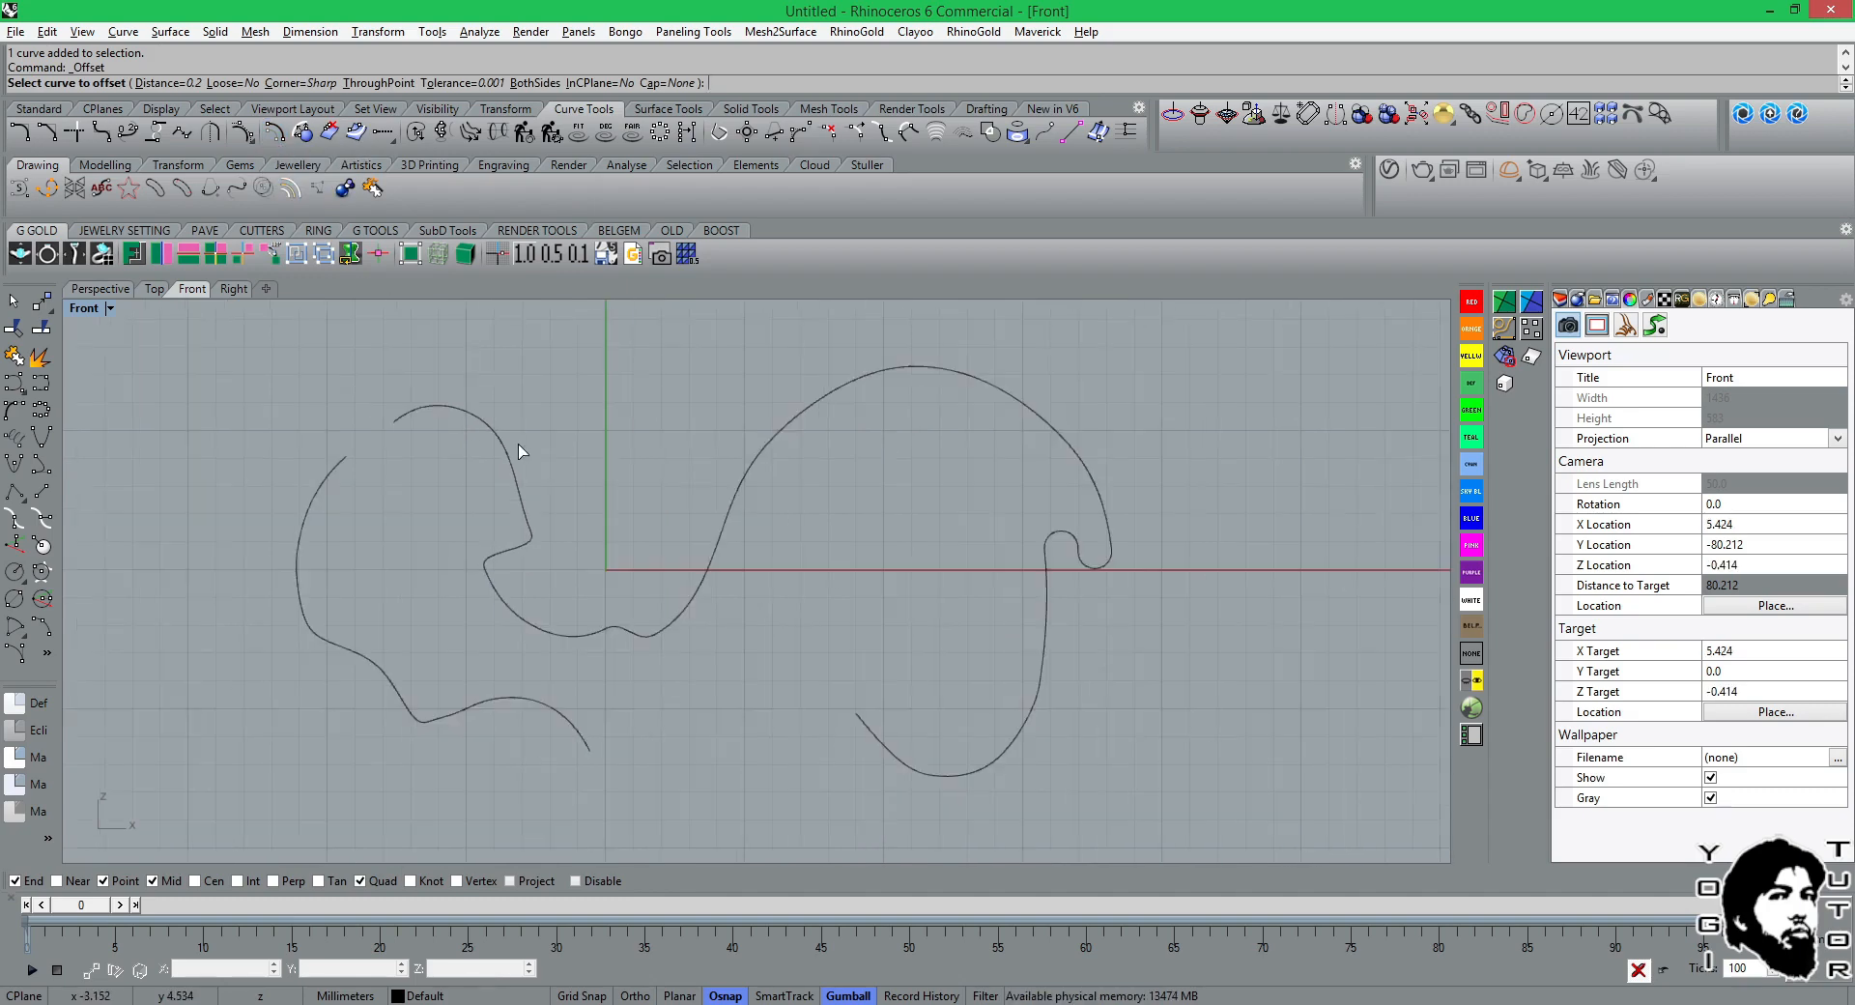
{"action": "left_click", "coordinate": [301, 537]}
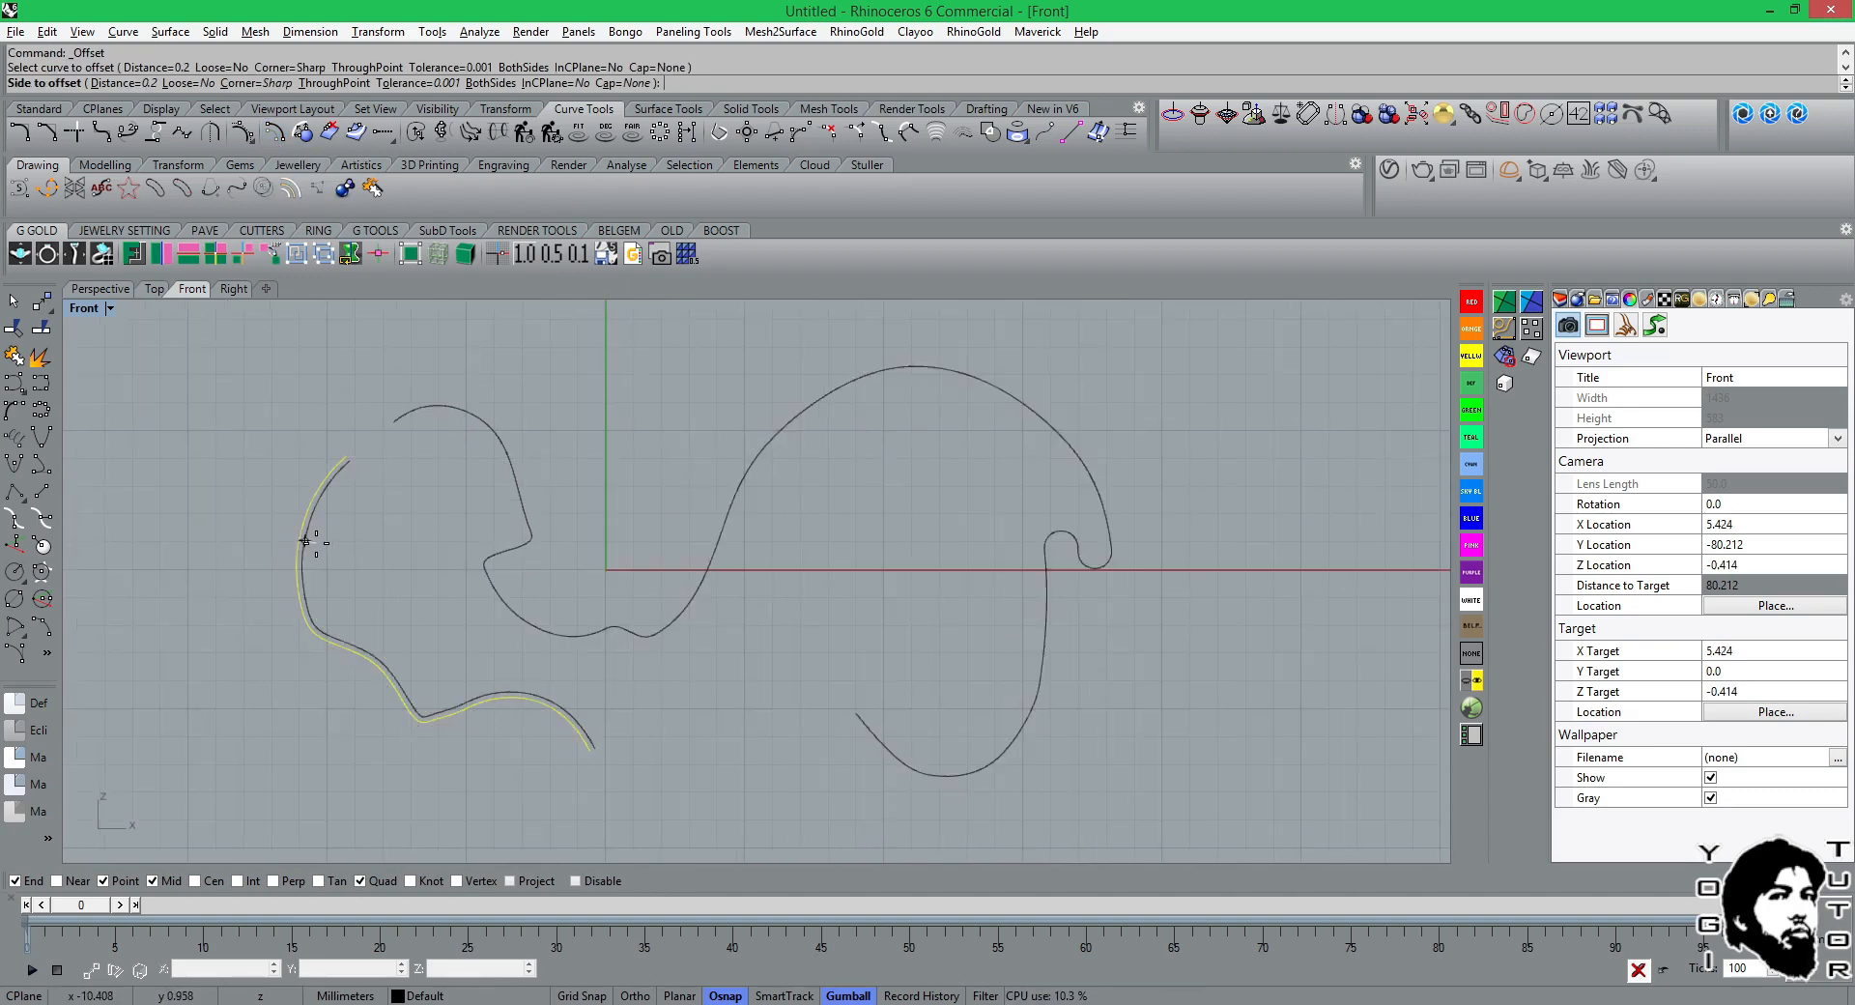
{"action": "left_click", "coordinate": [149, 83]}
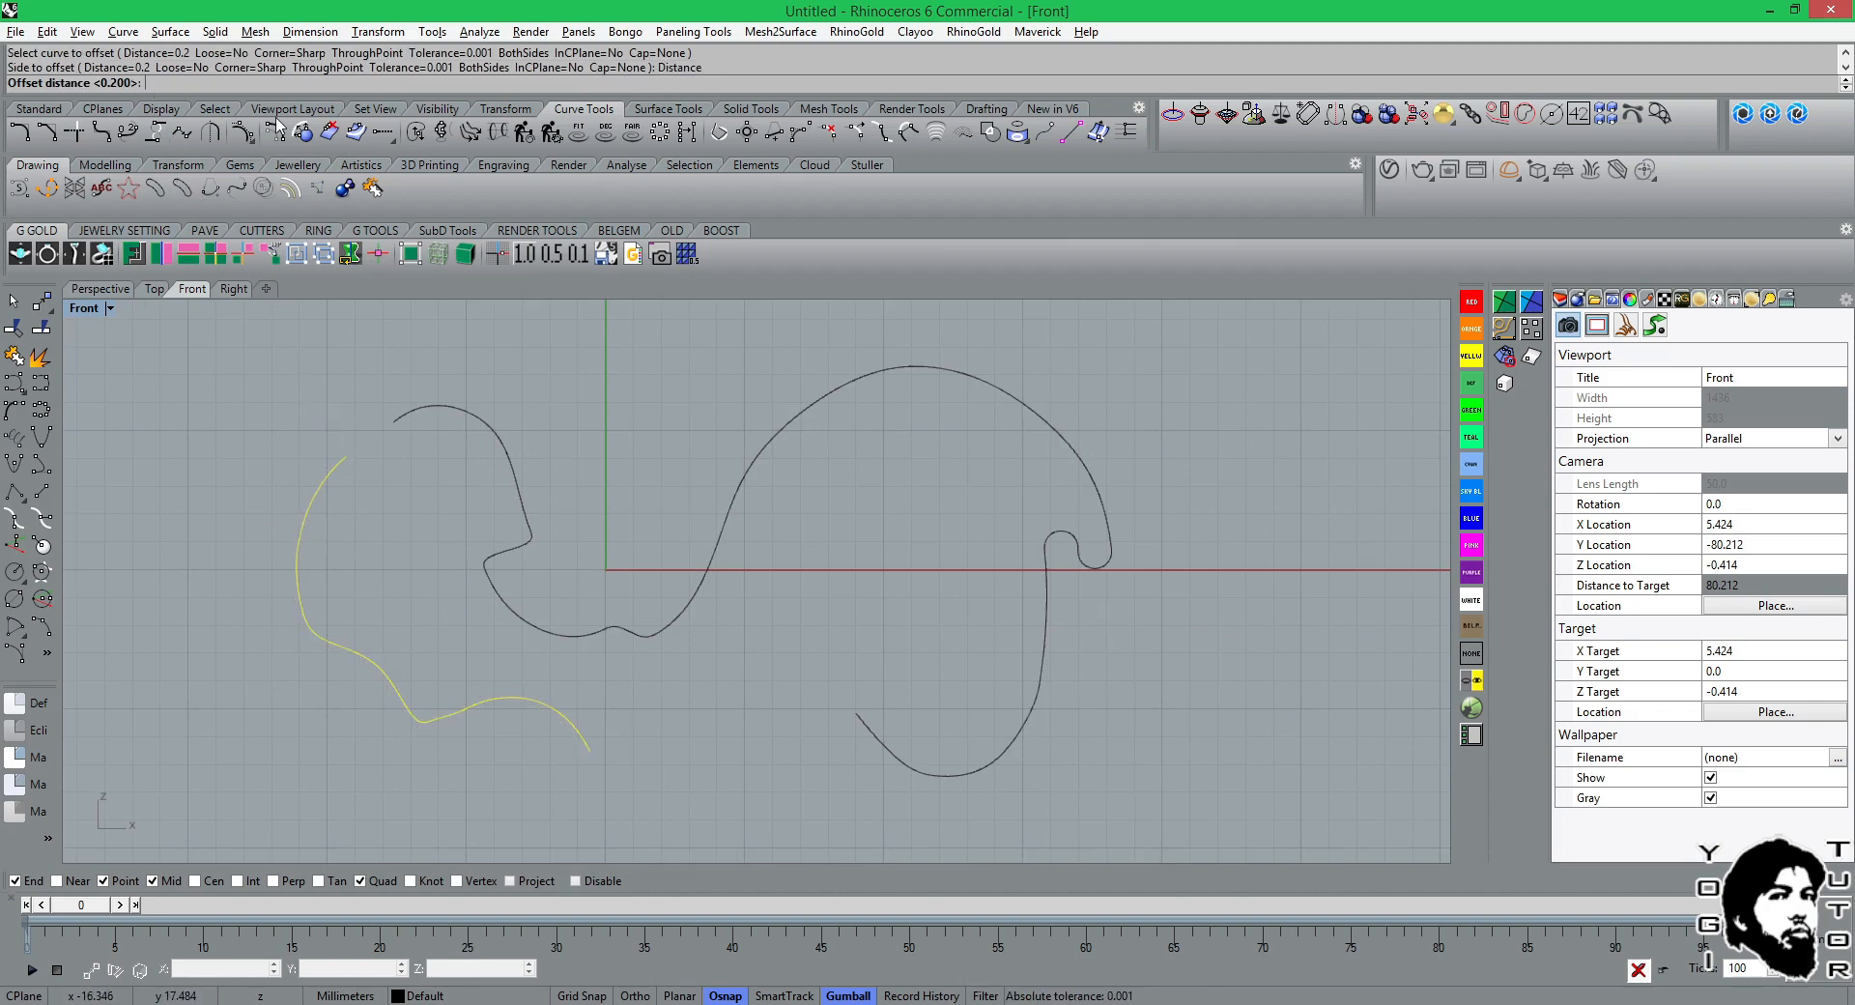
{"action": "type", "text": "1"}
{"action": "key", "text": "Return"}
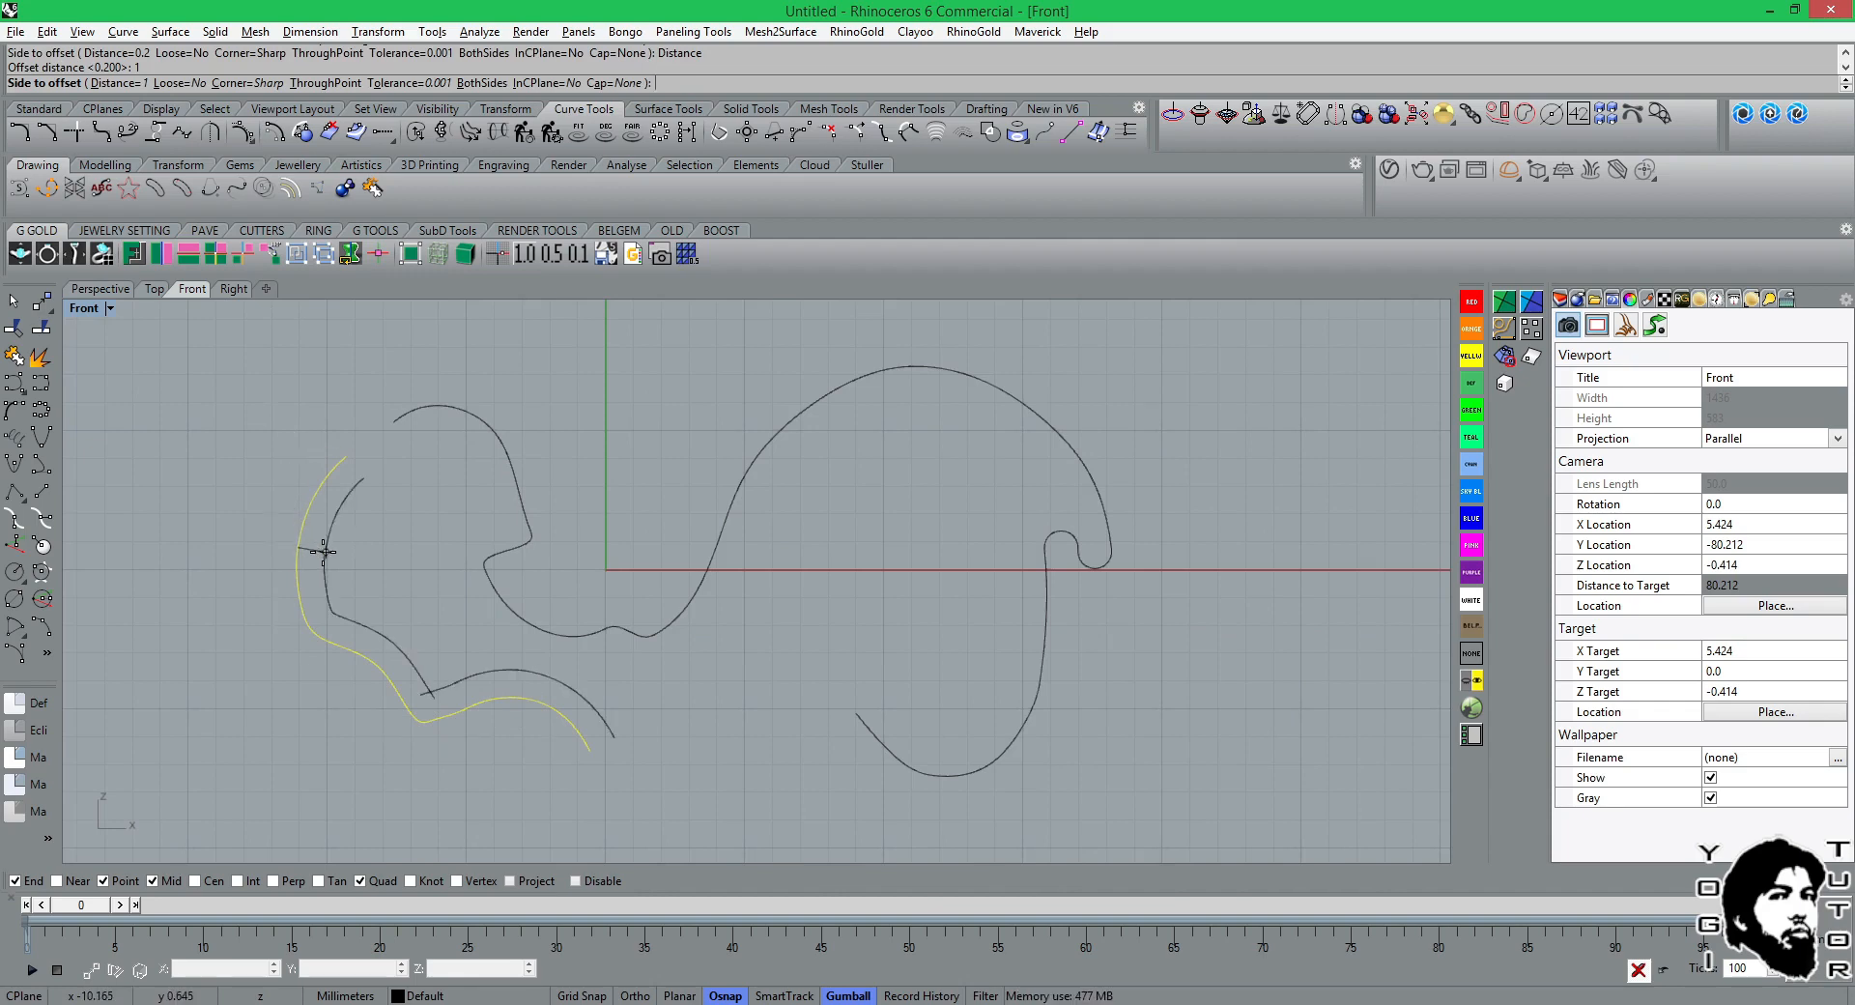
{"action": "left_click", "coordinate": [282, 570]}
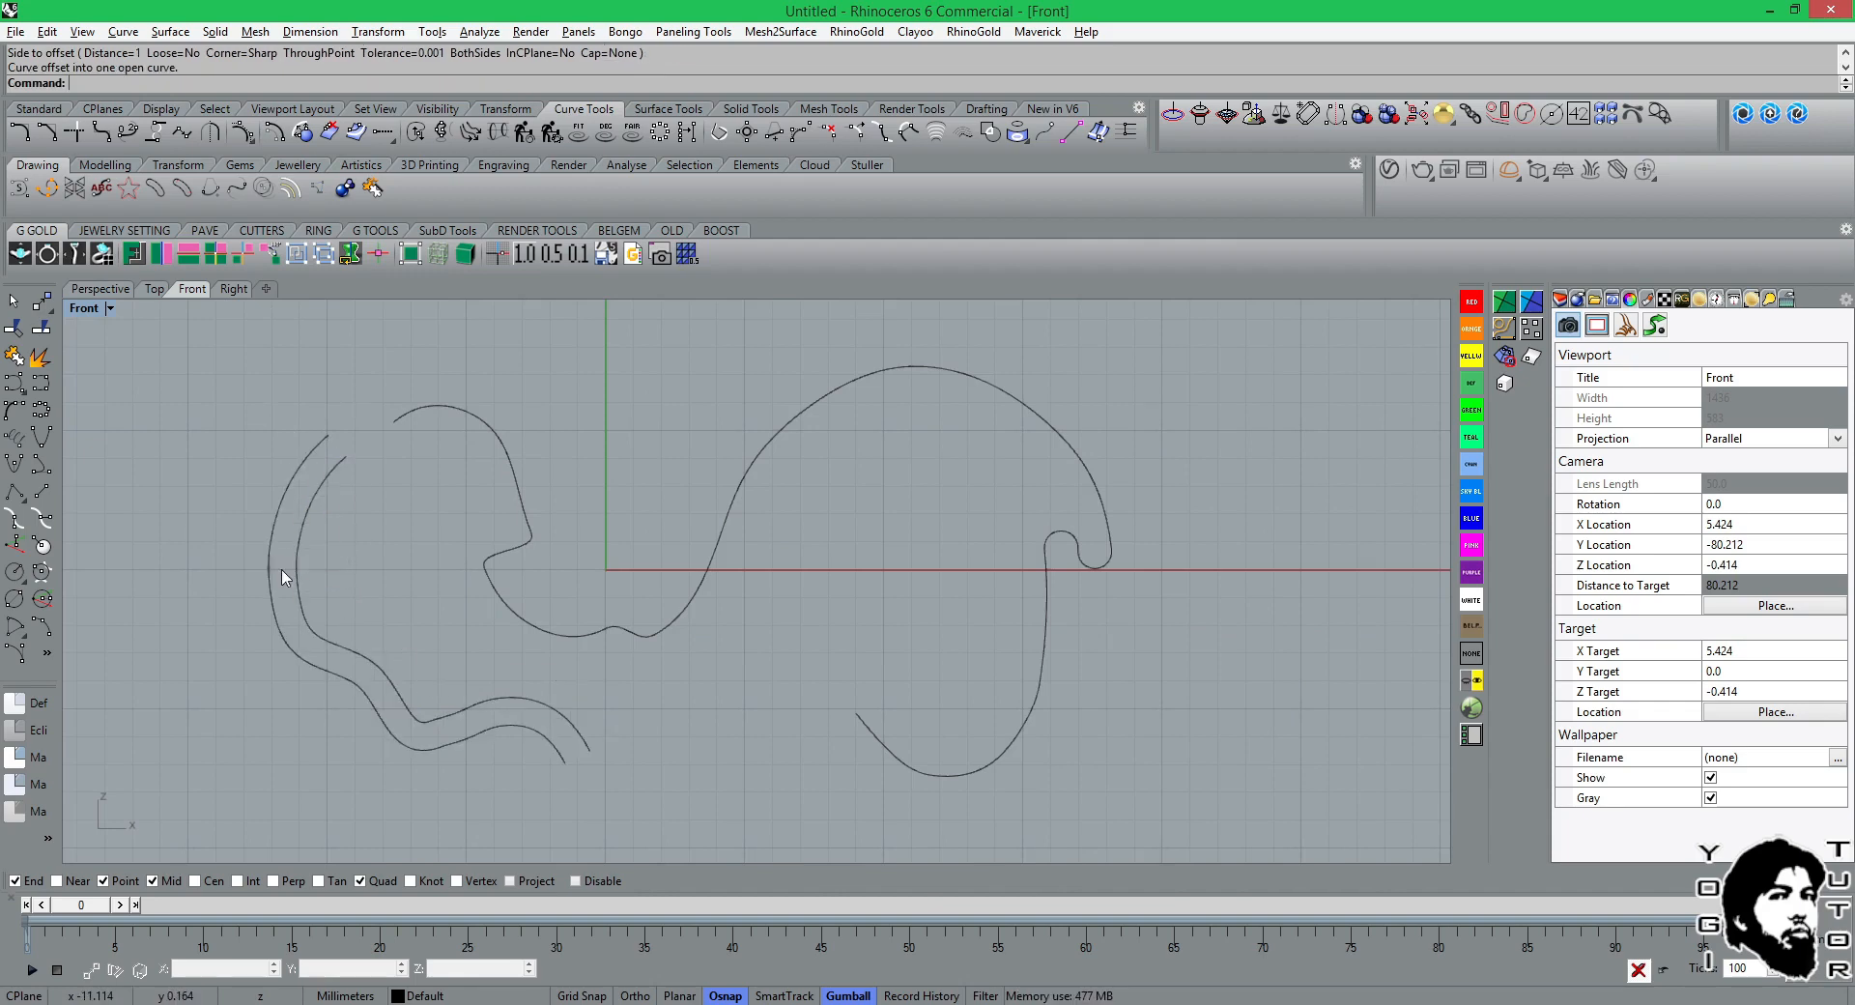
Try a multiple offset of the outer wavy curve toward the inside with a count of 5 and distance 0.5, and undo it.
{"action": "scroll", "coordinate": [282, 450], "scroll_direction": "up", "scroll_amount": 2}
{"action": "right_click_drag", "start_coordinate": [288, 452], "coordinate": [325, 340]}
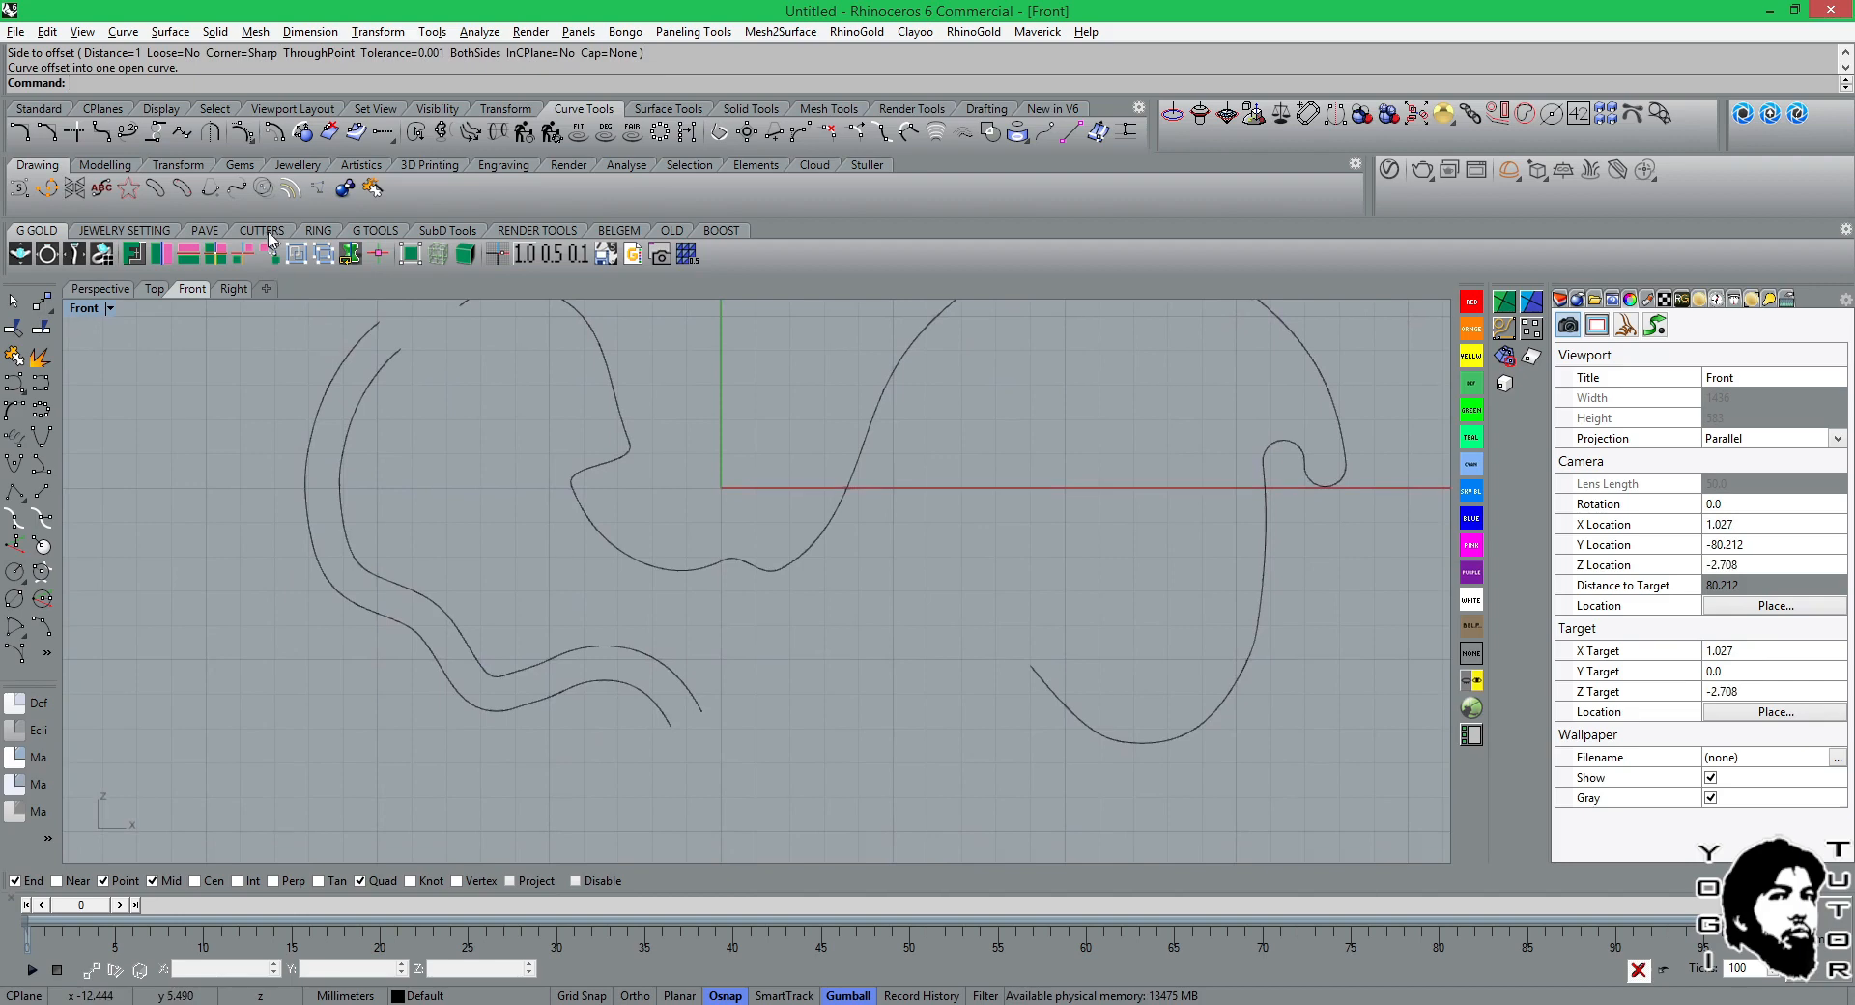
{"action": "right_click", "coordinate": [274, 137]}
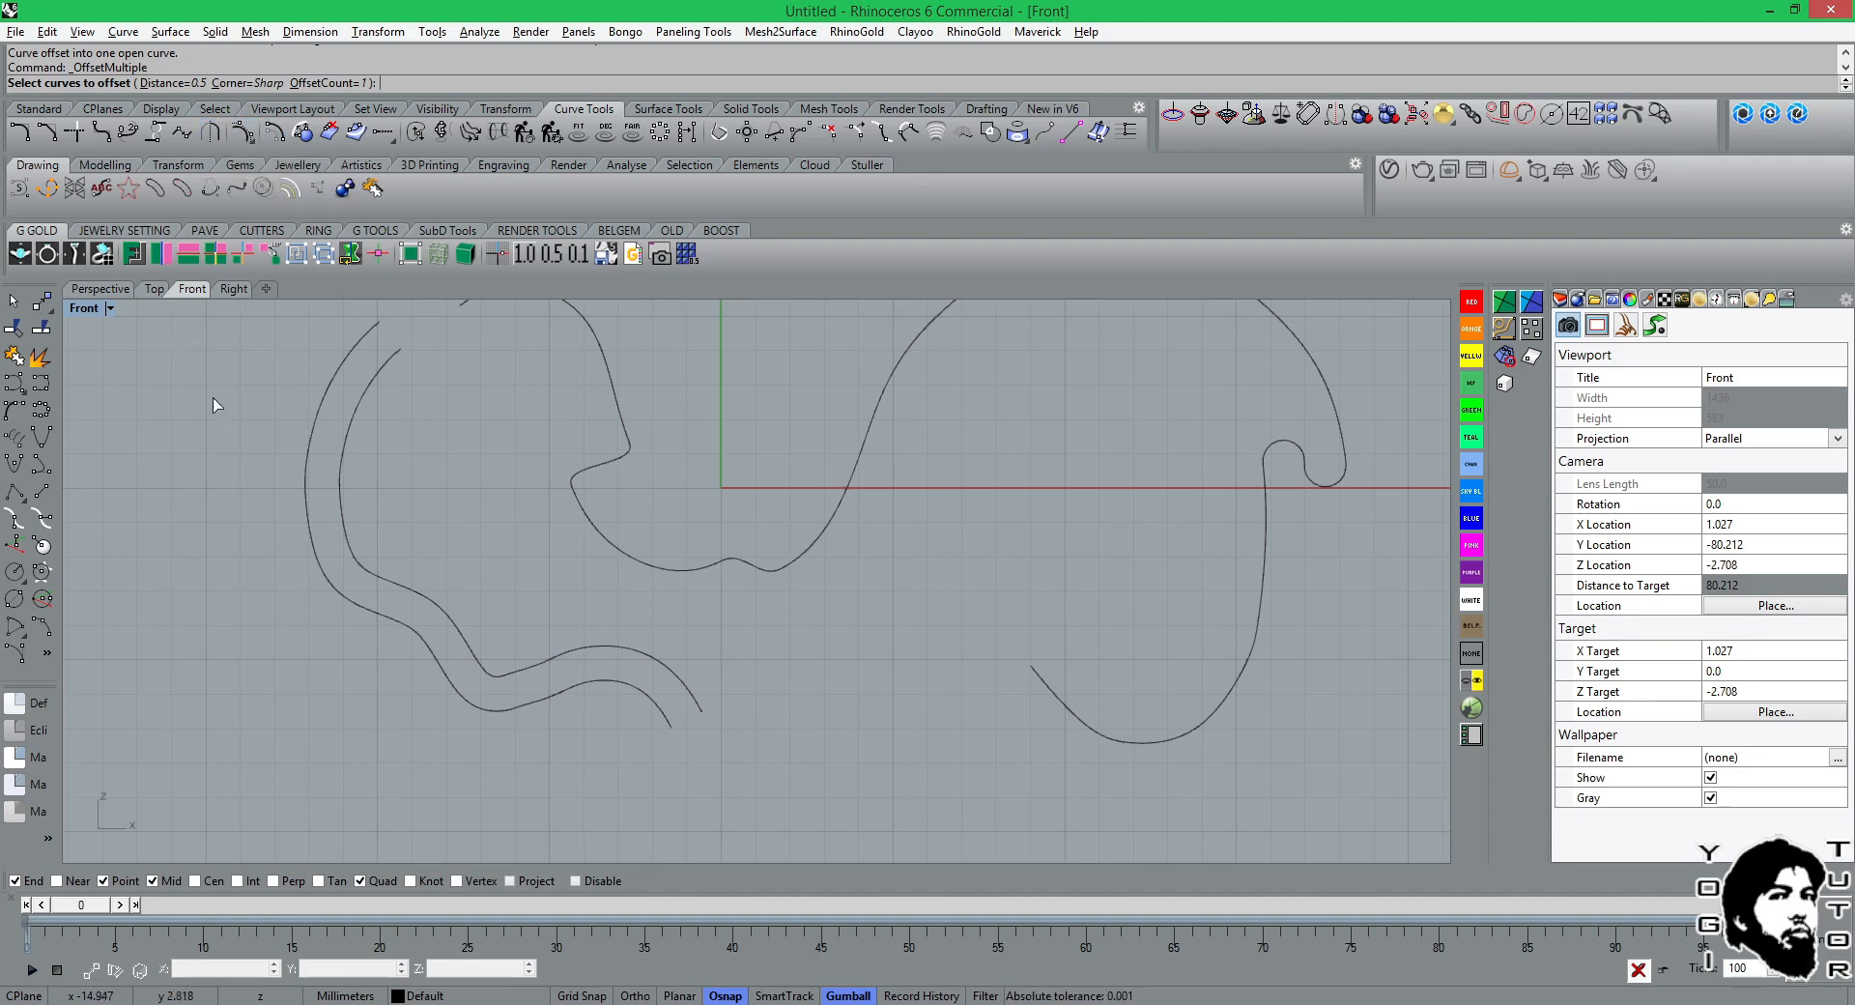
{"action": "left_click", "coordinate": [305, 521]}
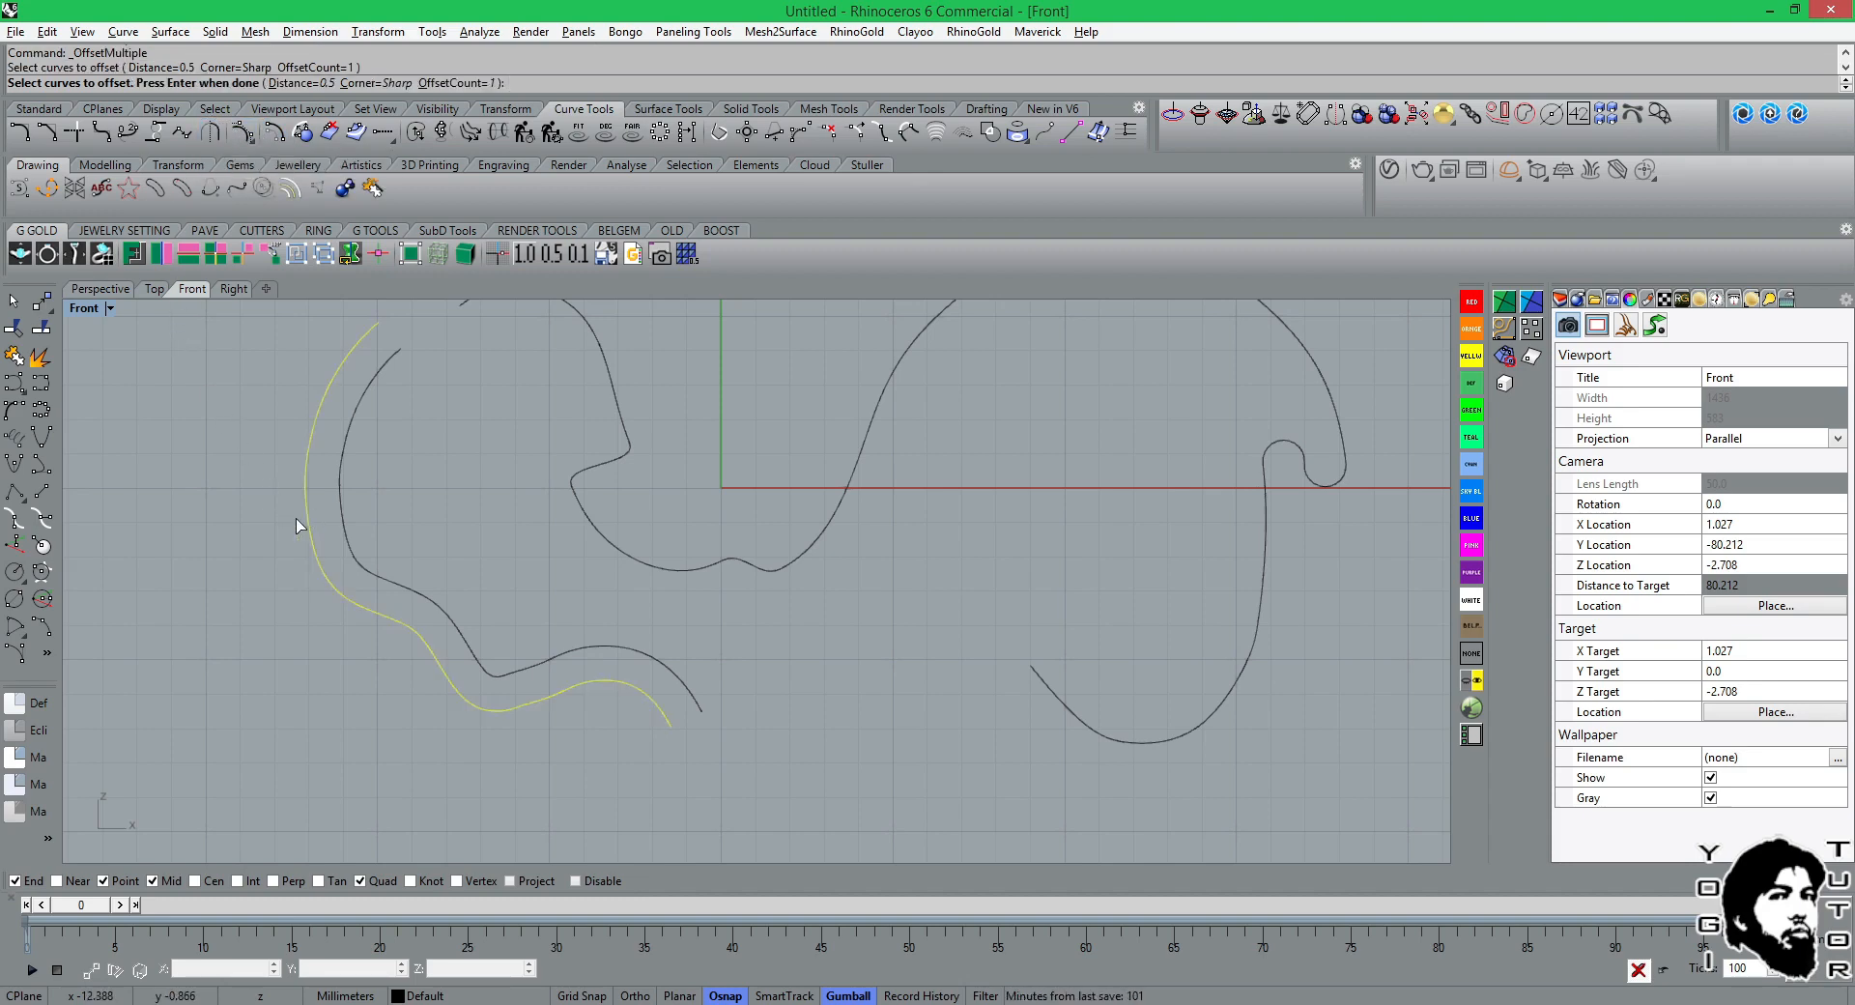
{"action": "left_click", "coordinate": [448, 83]}
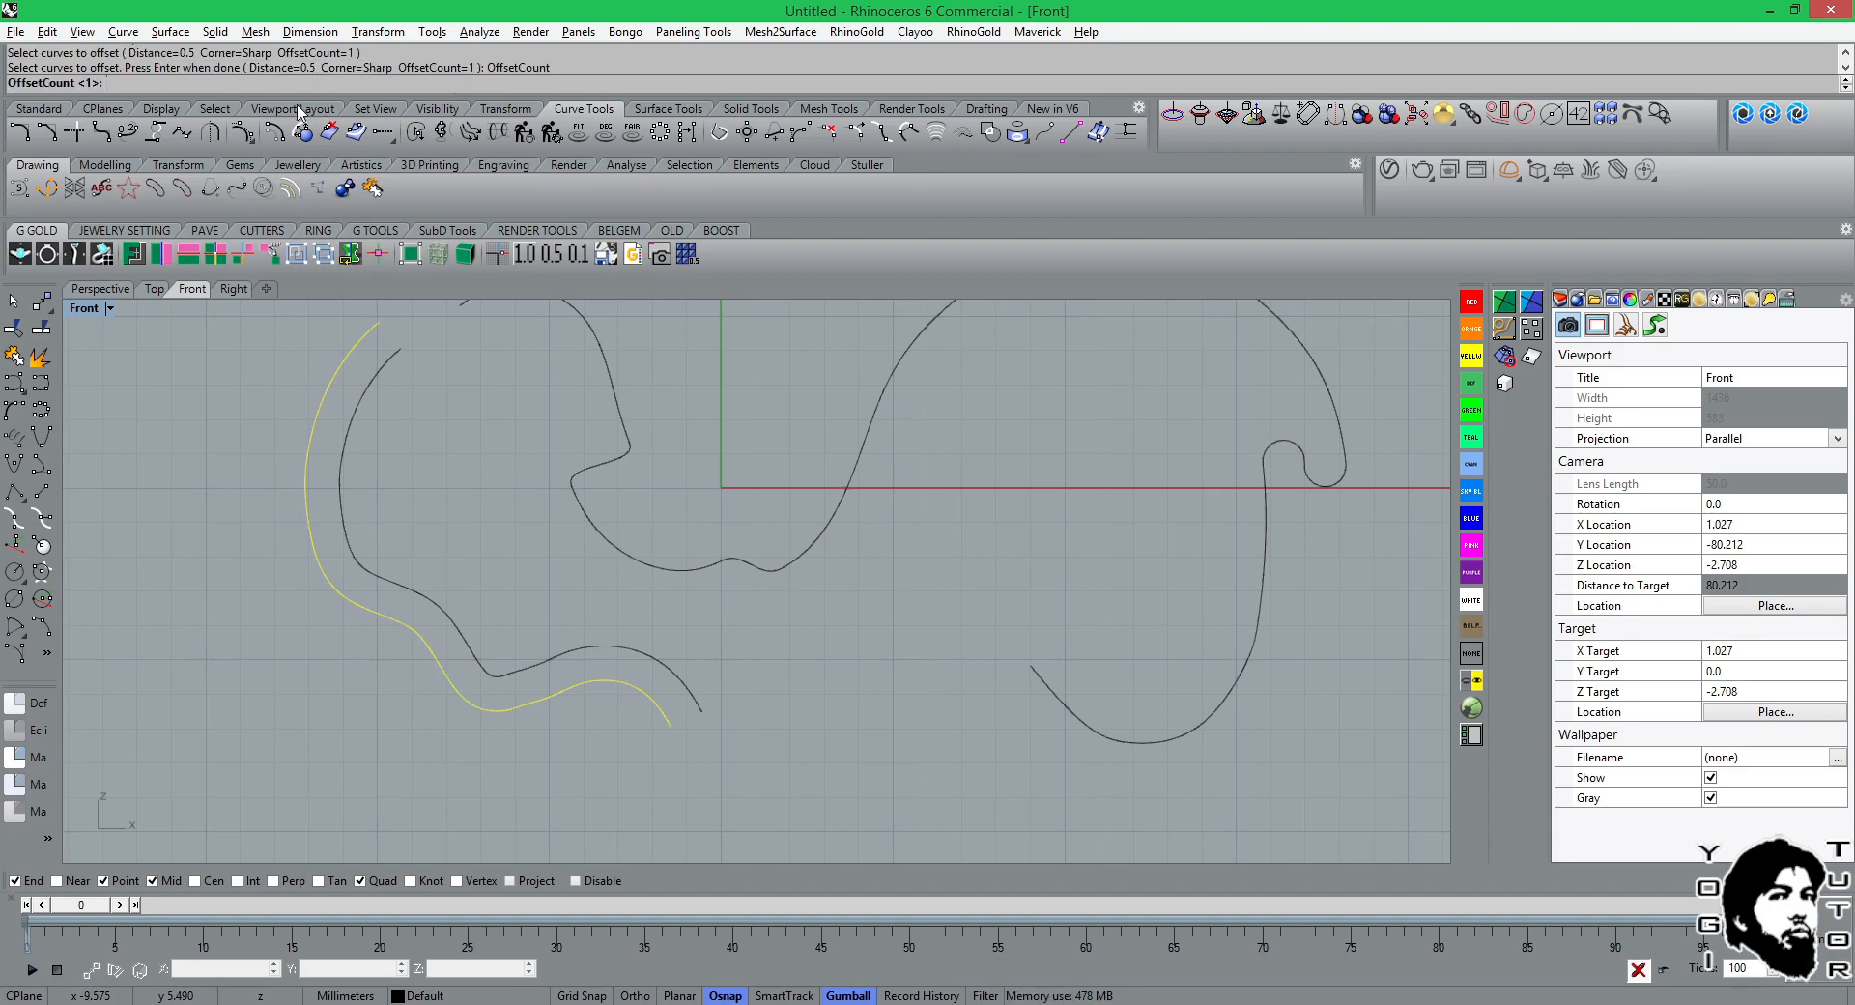
{"action": "key", "text": "Return"}
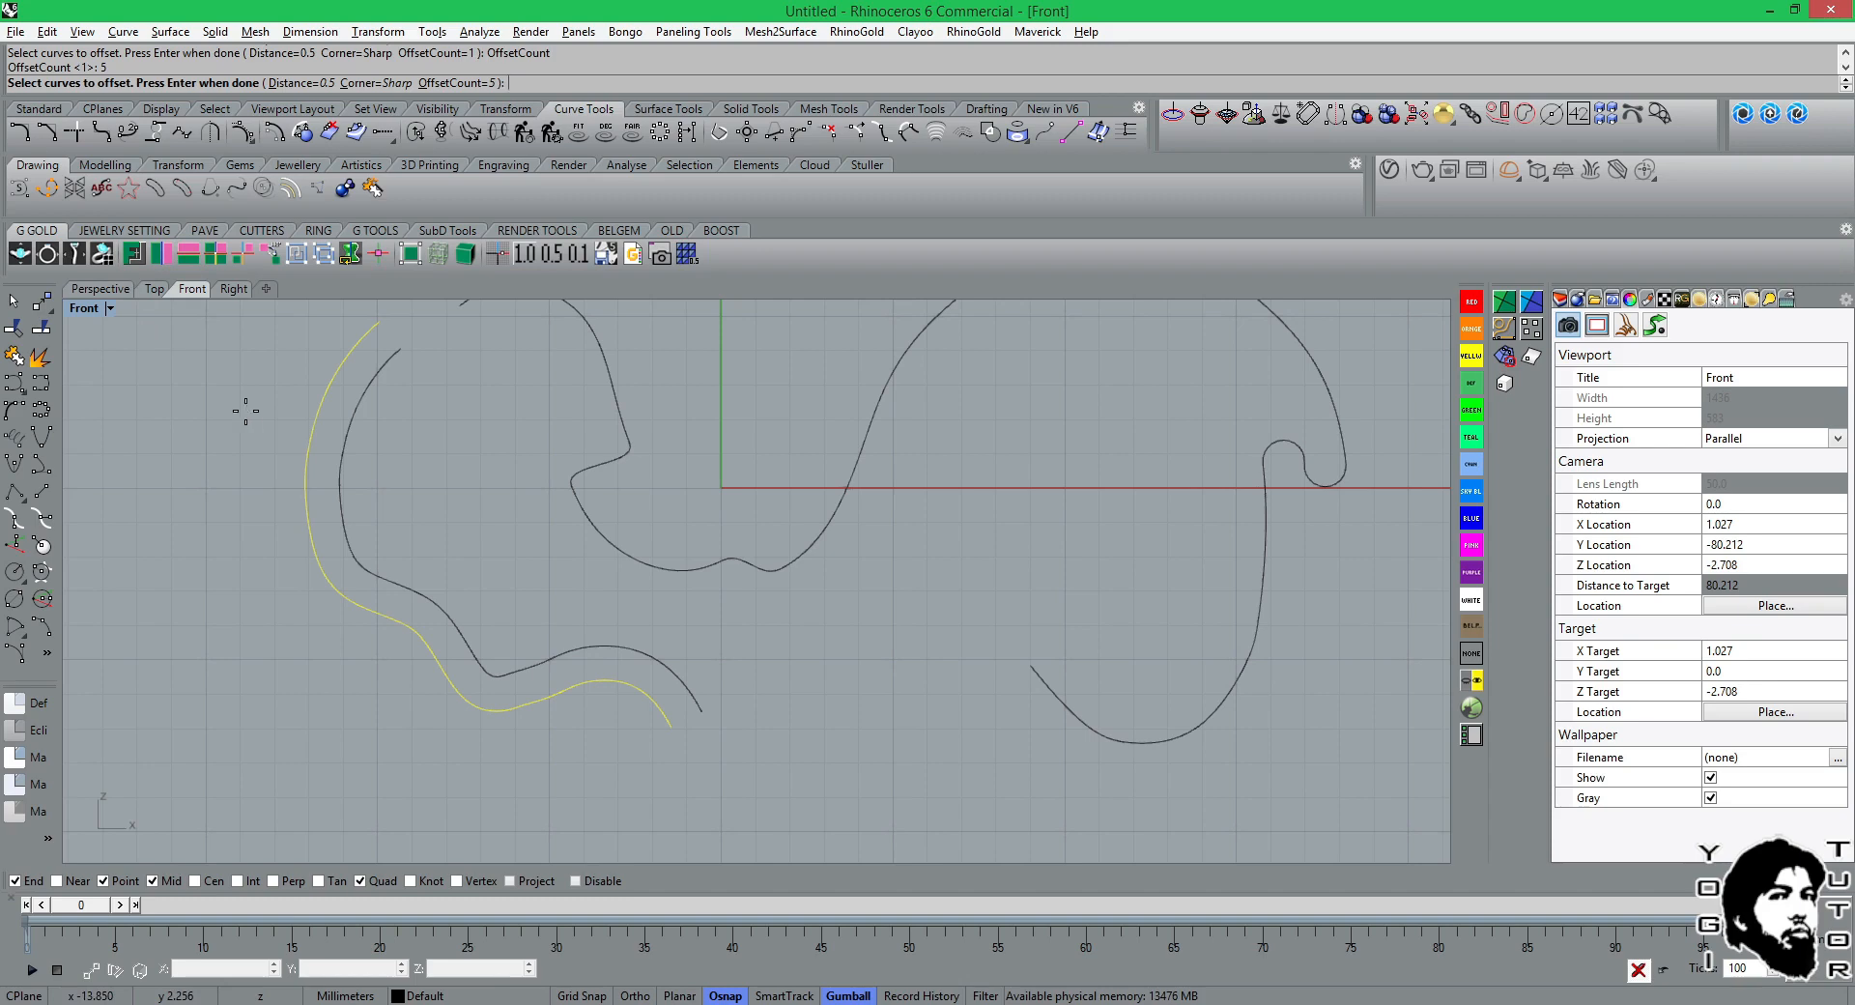
{"action": "key", "text": "Return"}
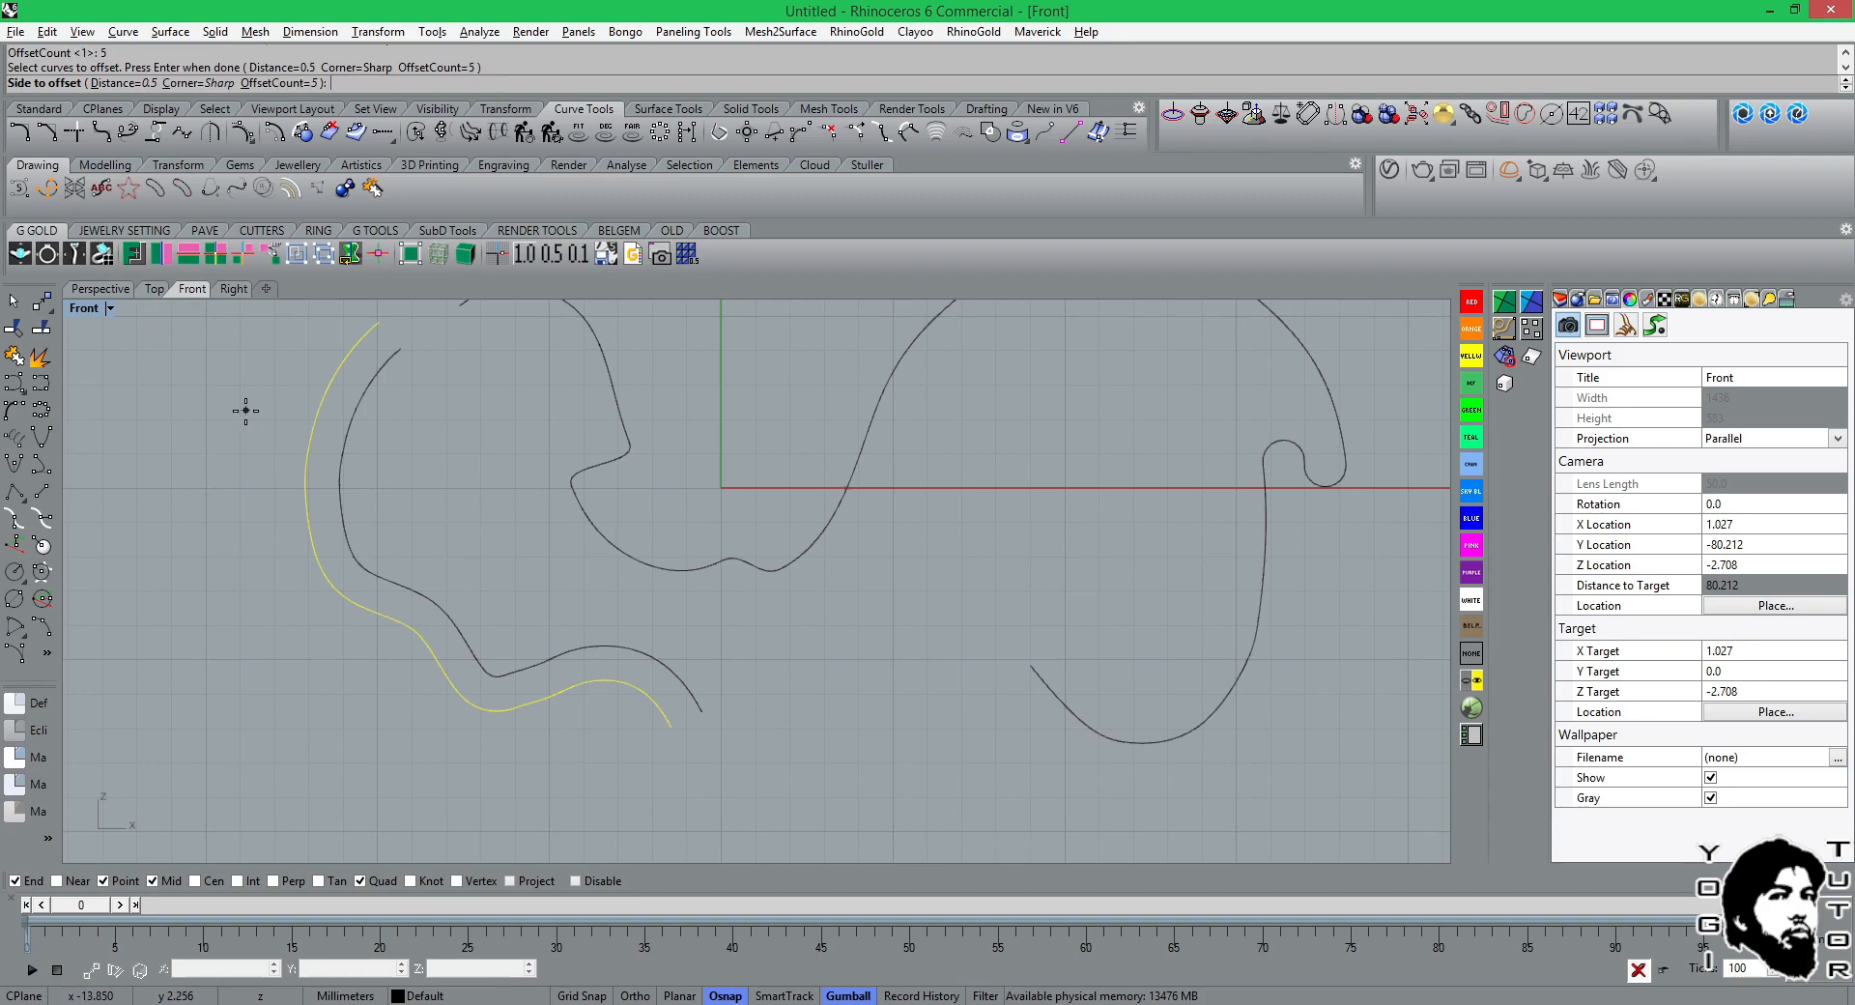
{"action": "left_click", "coordinate": [309, 459]}
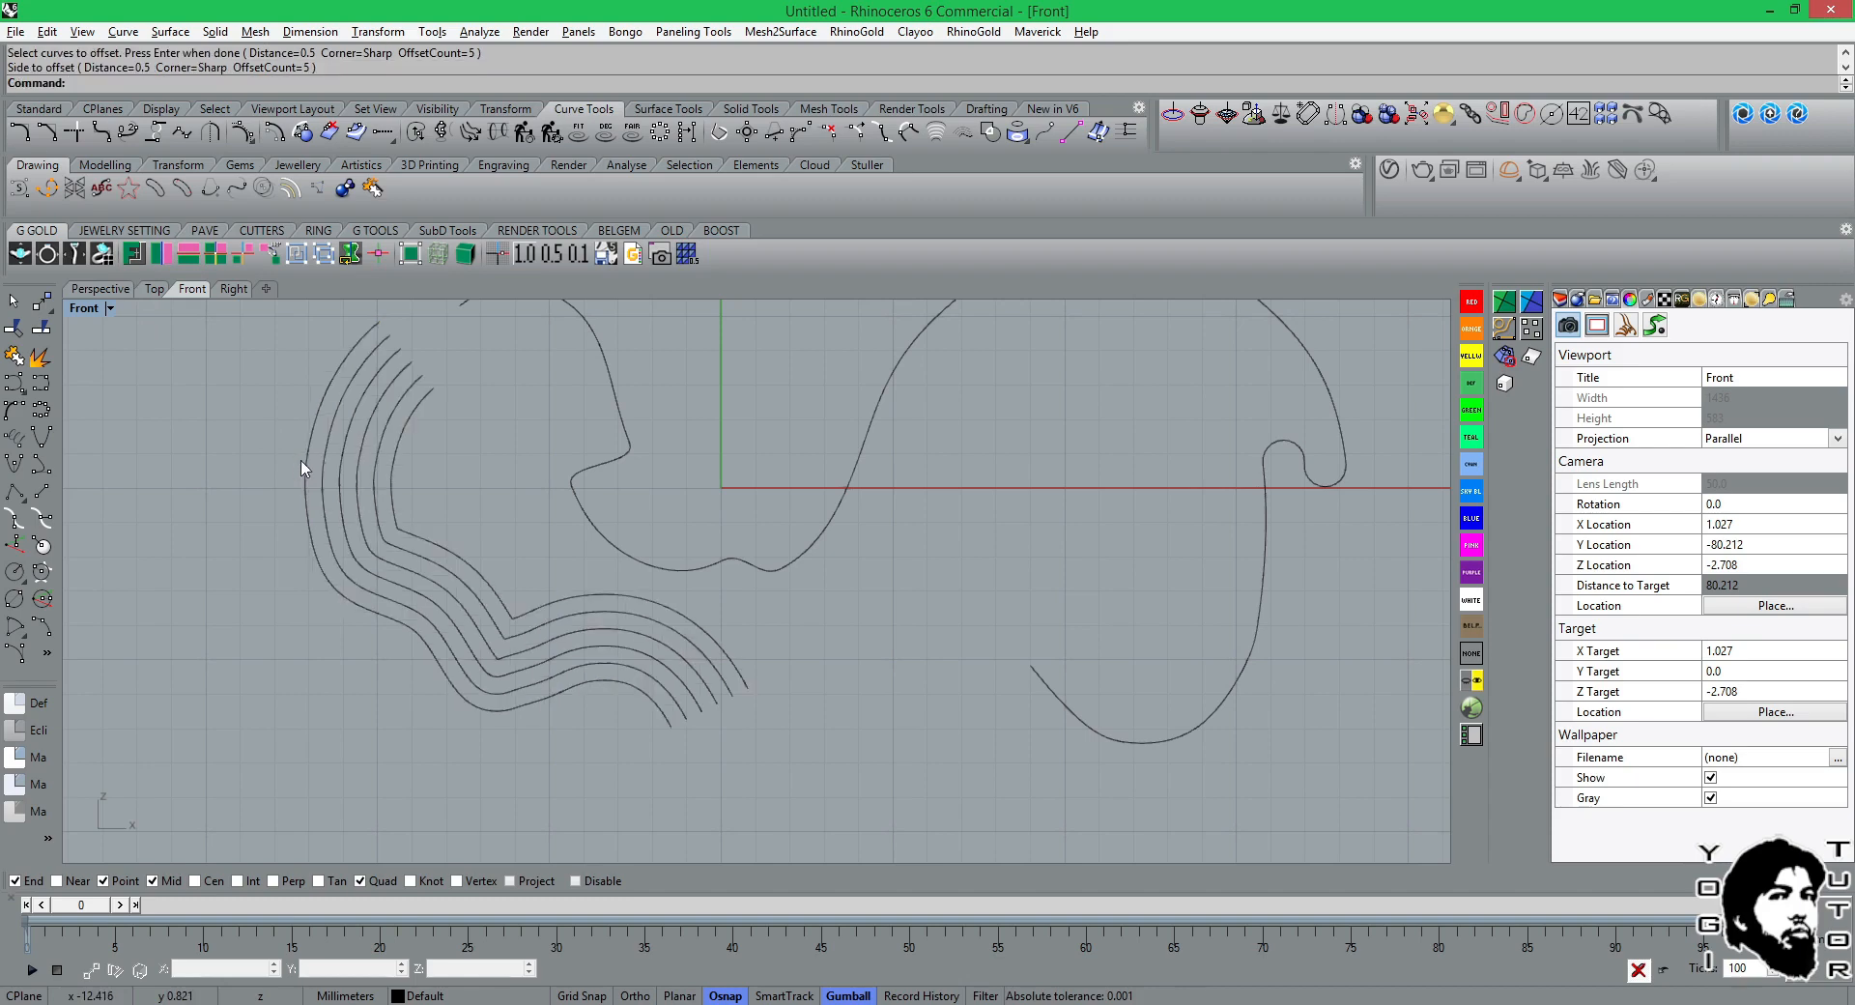
{"action": "key", "text": "ctrl+z"}
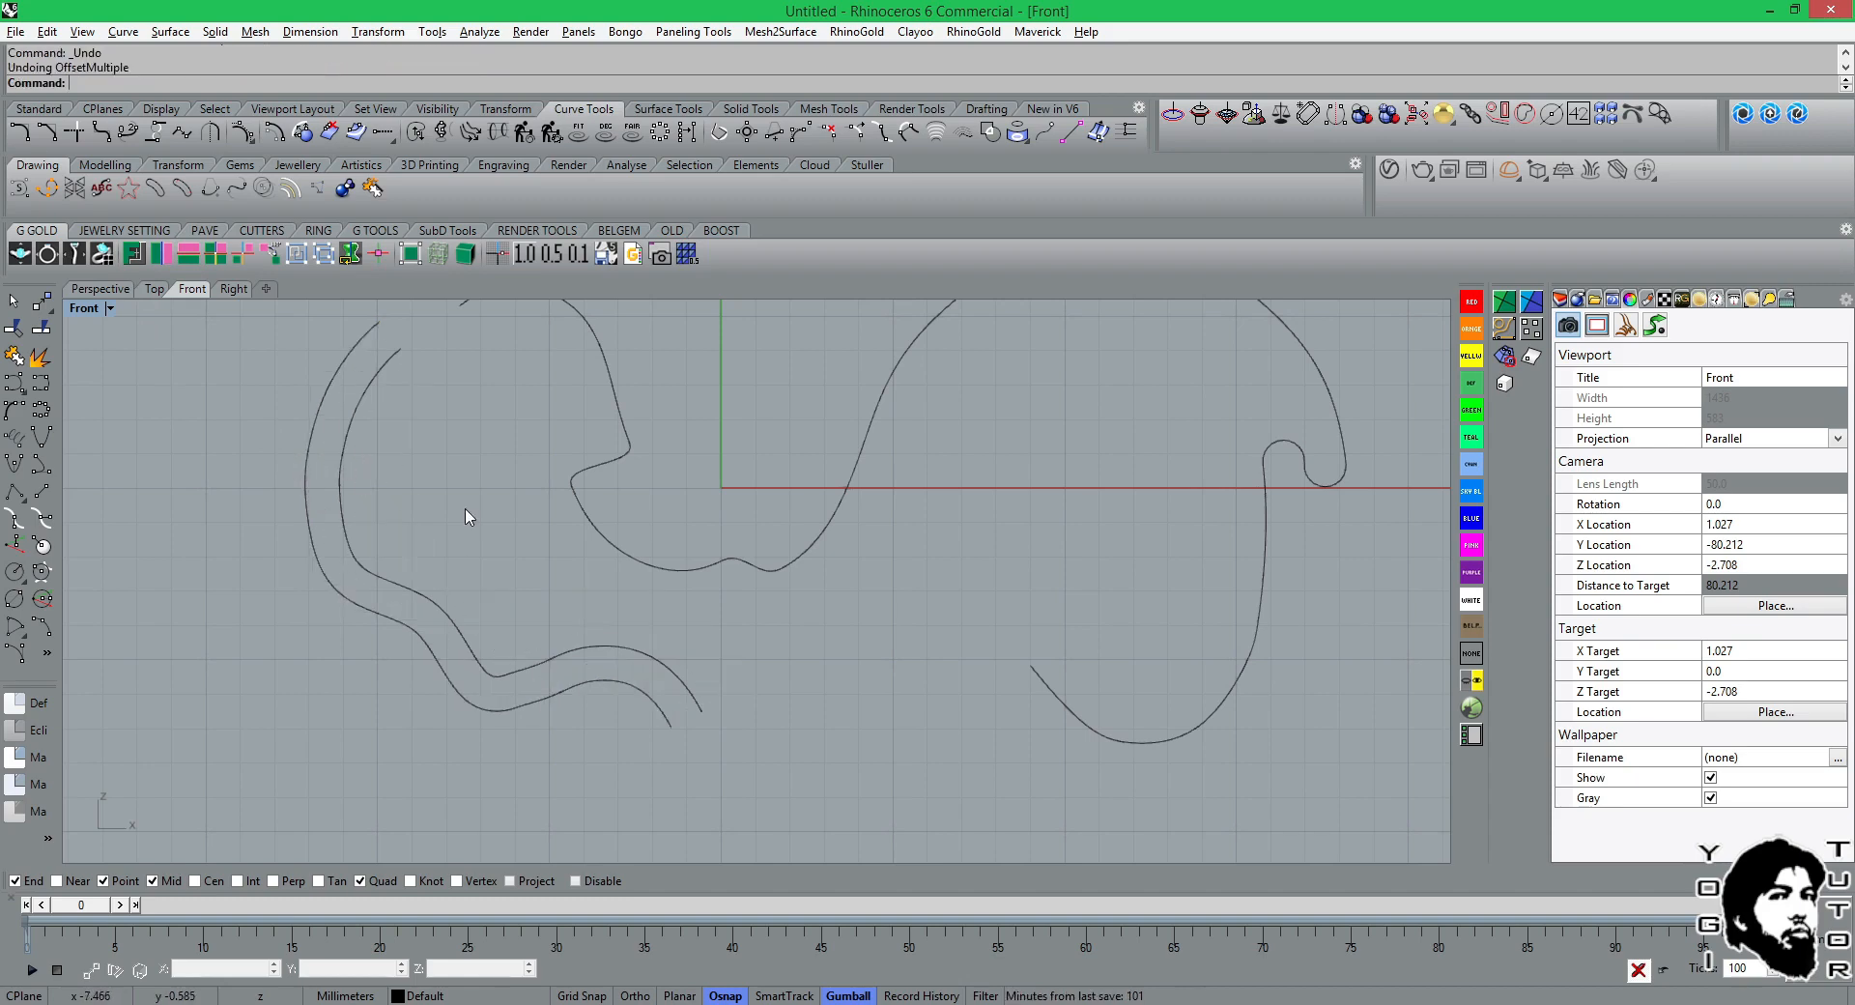
Delete the inner of the two parallel wavy curves on the far left.
{"action": "left_click", "coordinate": [378, 576]}
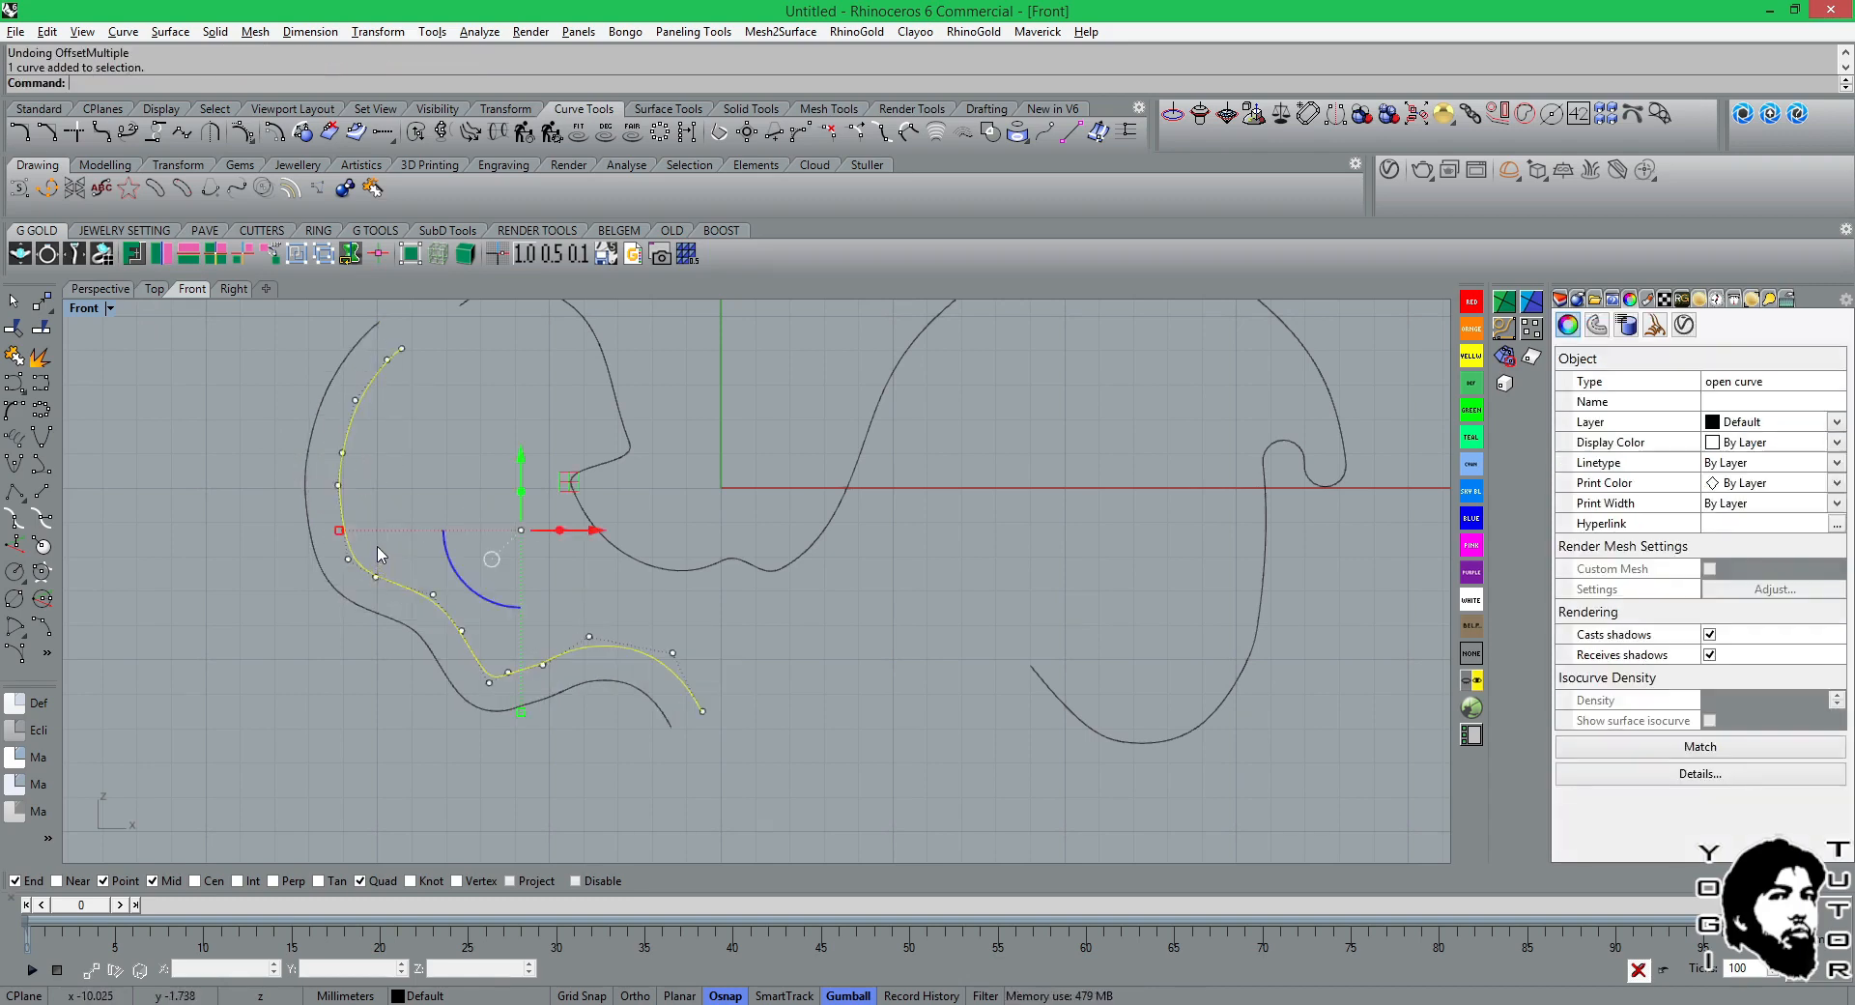
{"action": "key", "text": "Delete"}
Try a multiple offset of the remaining wavy curve toward its outer side with distance 0.5, count 5 and sharp corners, and undo it.
{"action": "key", "text": "Return"}
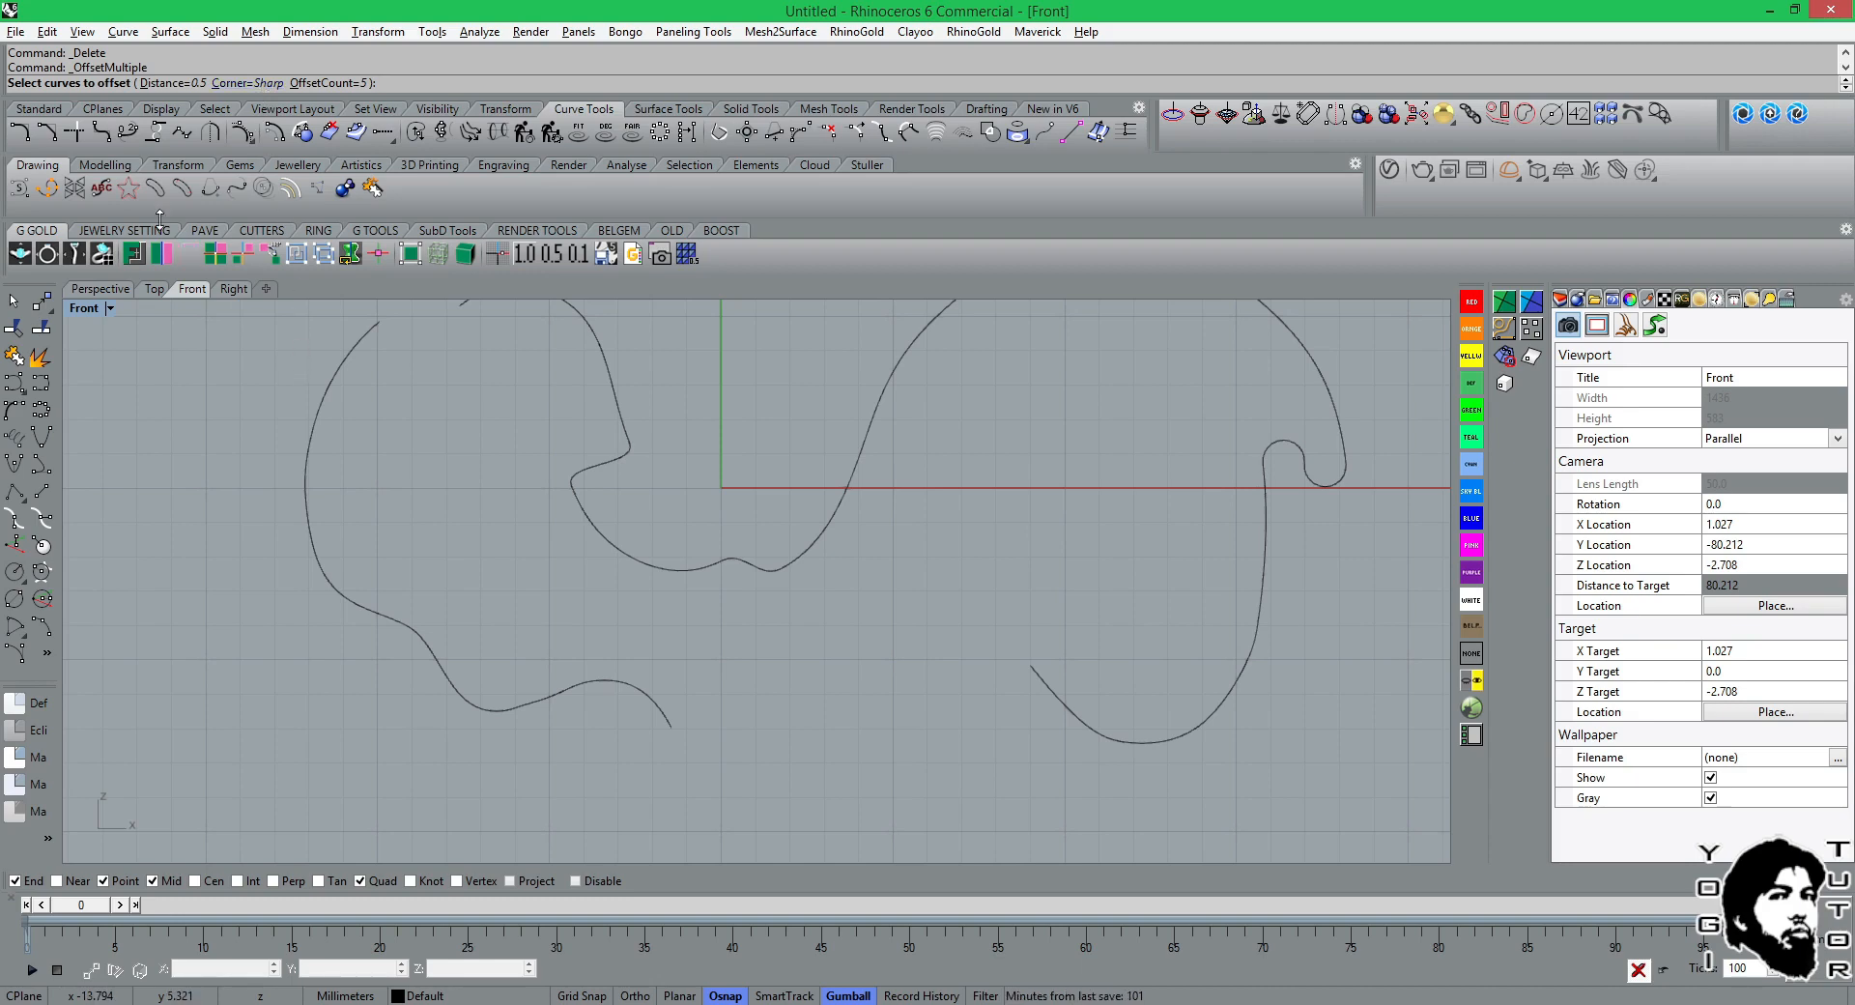
{"action": "left_click", "coordinate": [311, 416]}
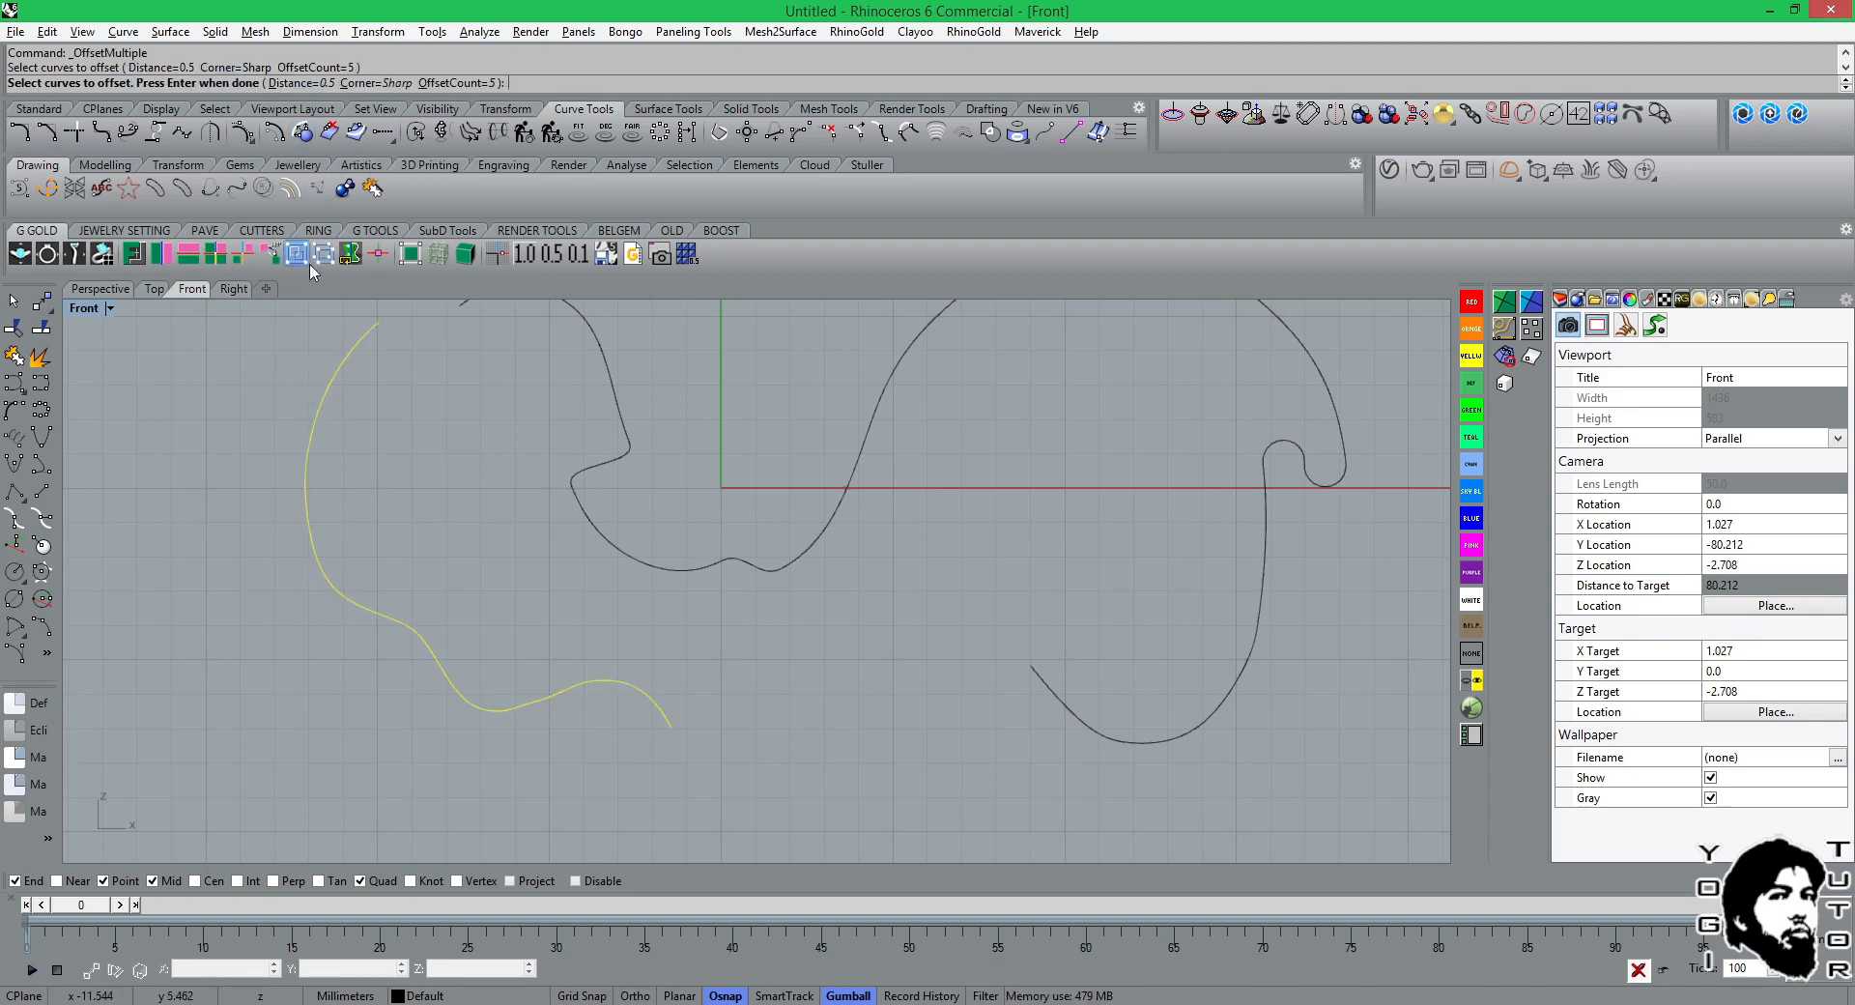
{"action": "key", "text": "Return"}
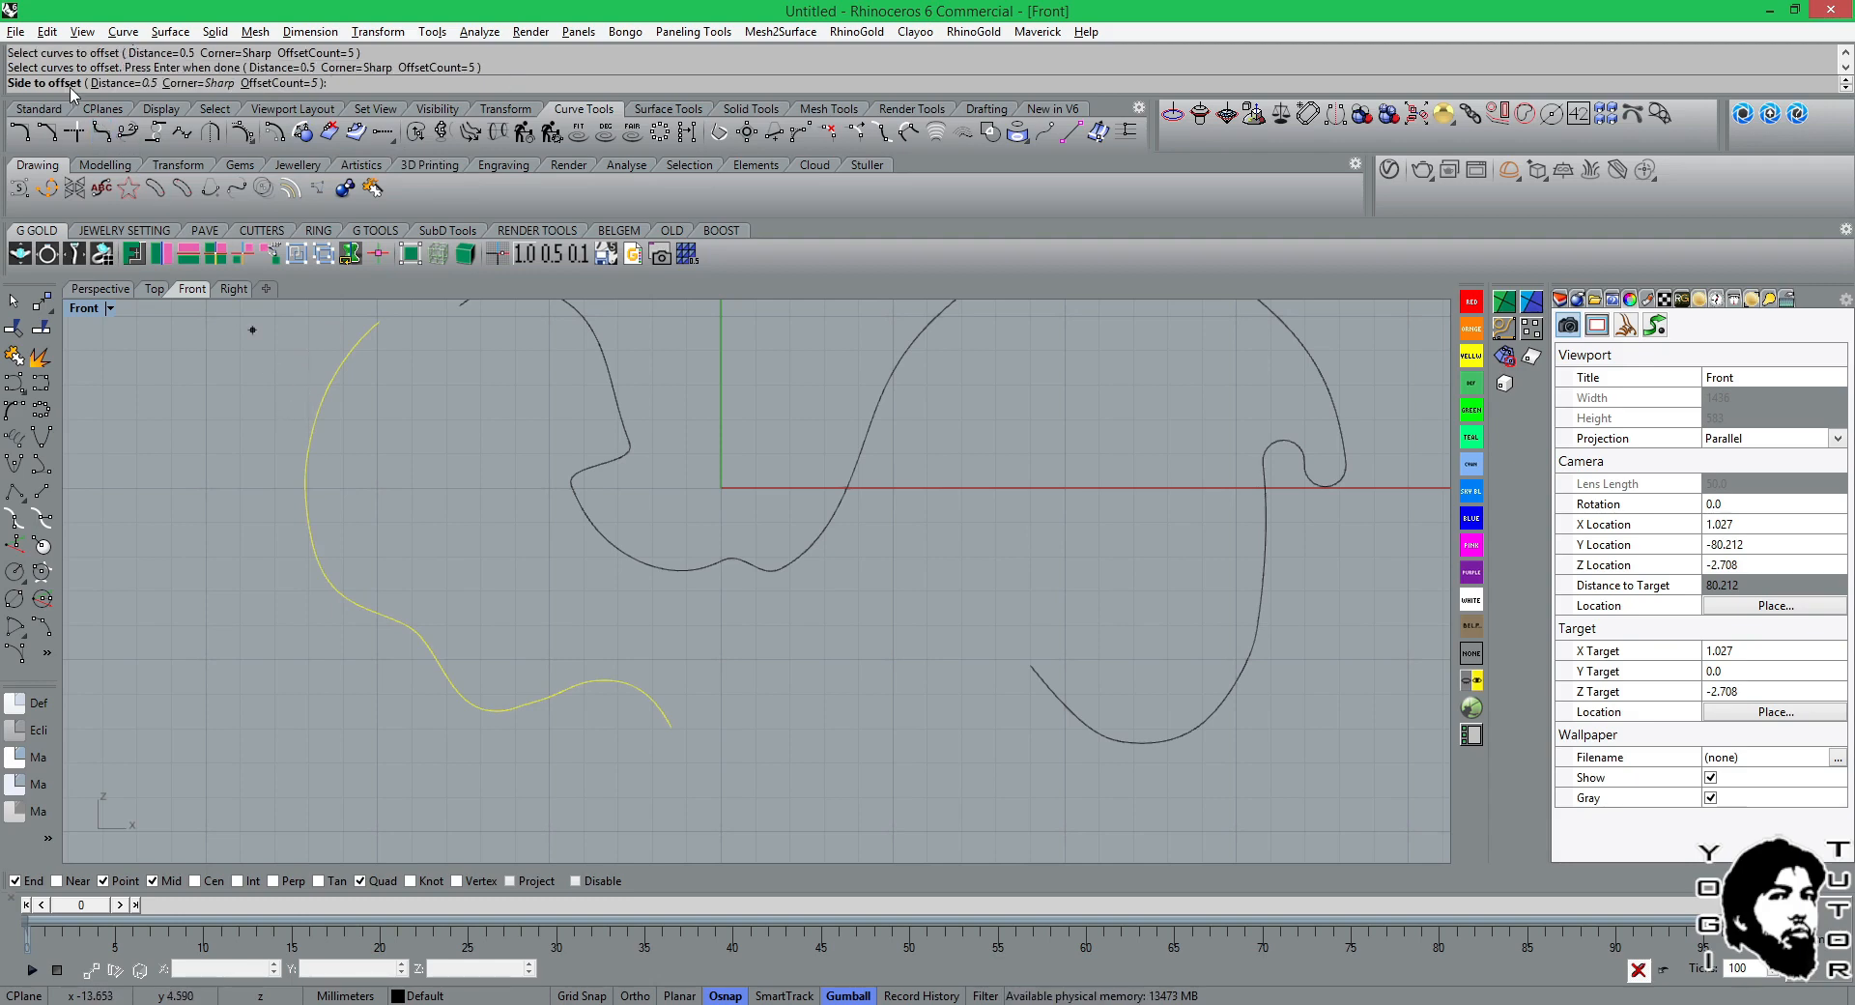
{"action": "left_click", "coordinate": [308, 588]}
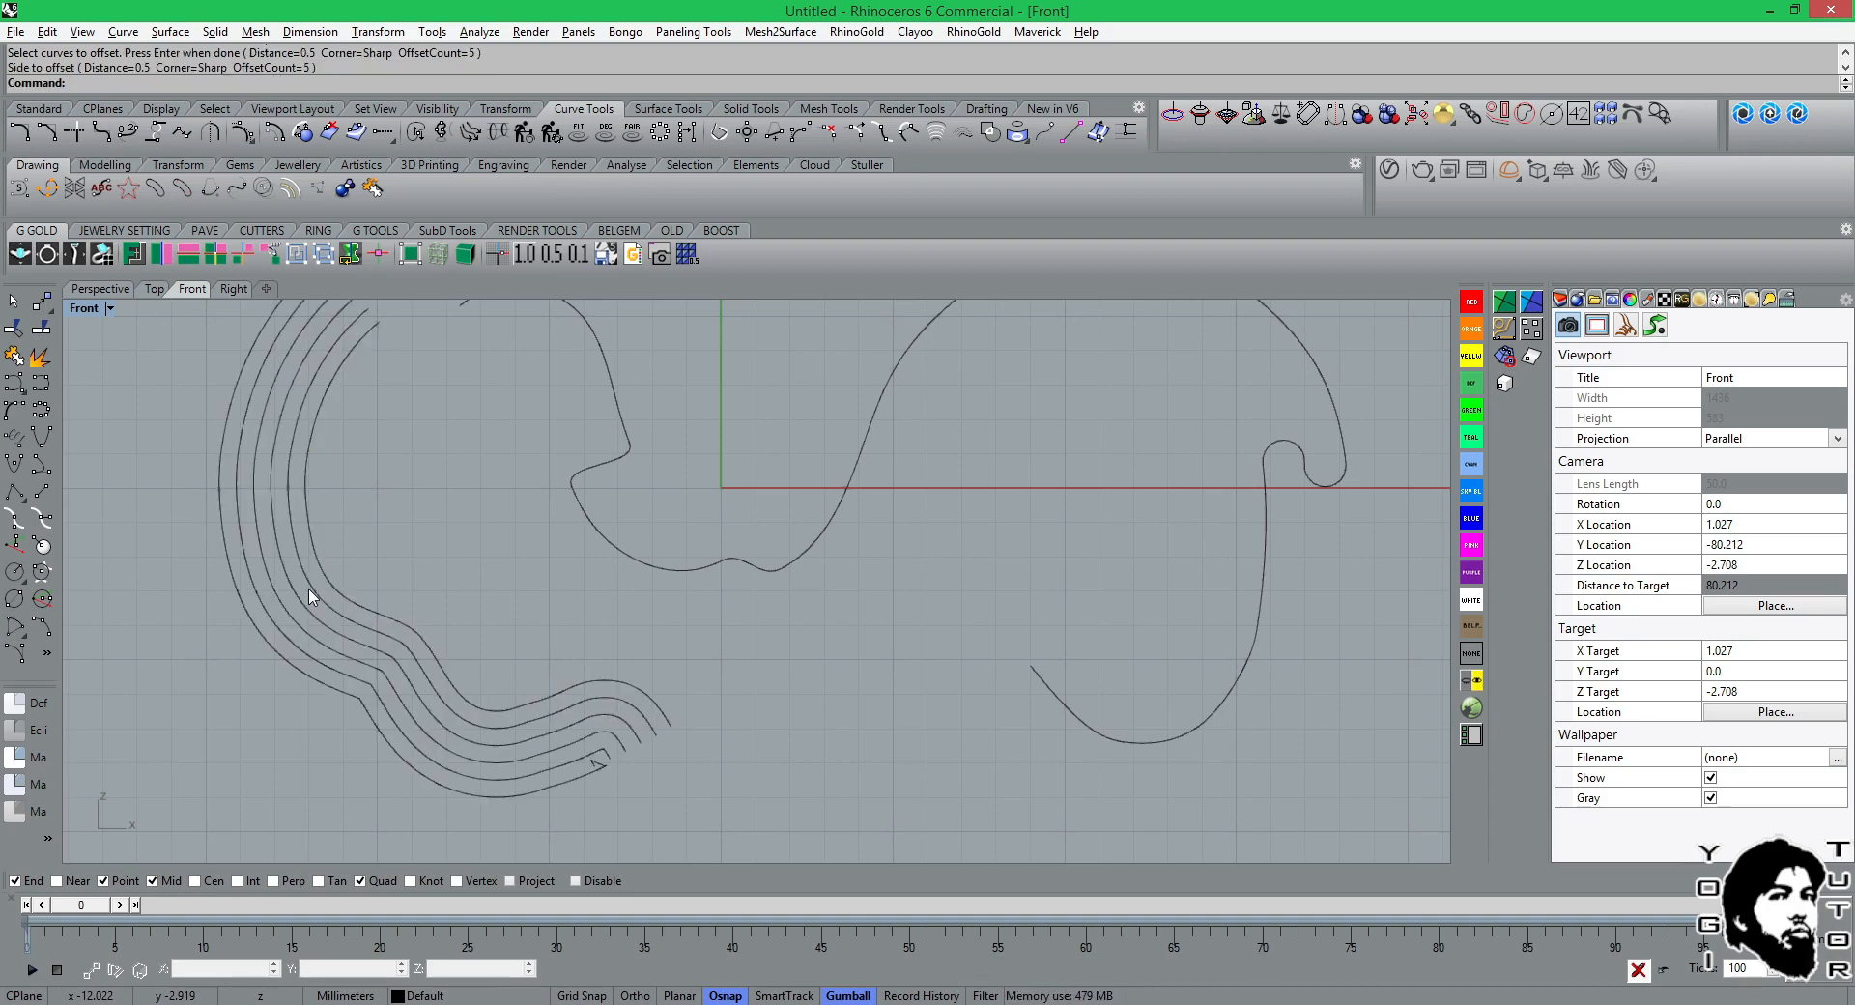
{"action": "key", "text": "ctrl+z"}
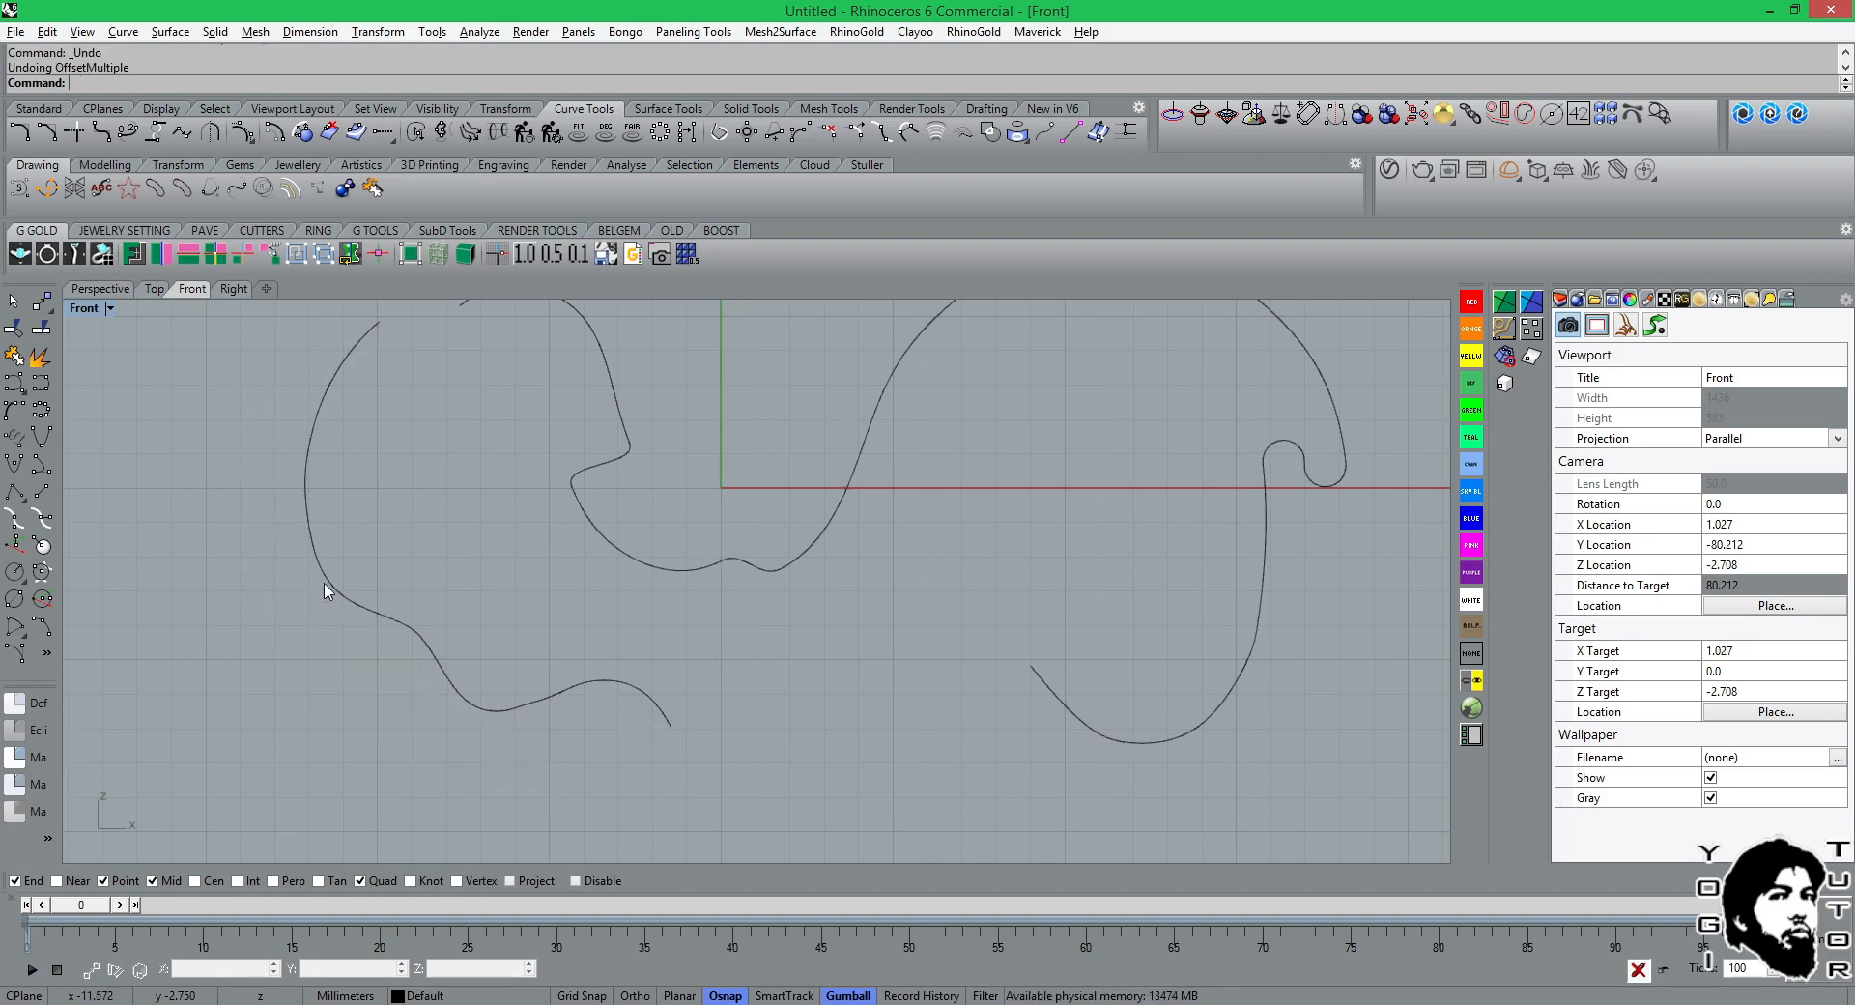
Try a multiple offset of the wavy curve toward its inner side with distance 0.5, count 5 and sharp corners, and undo it.
{"action": "key", "text": "Return"}
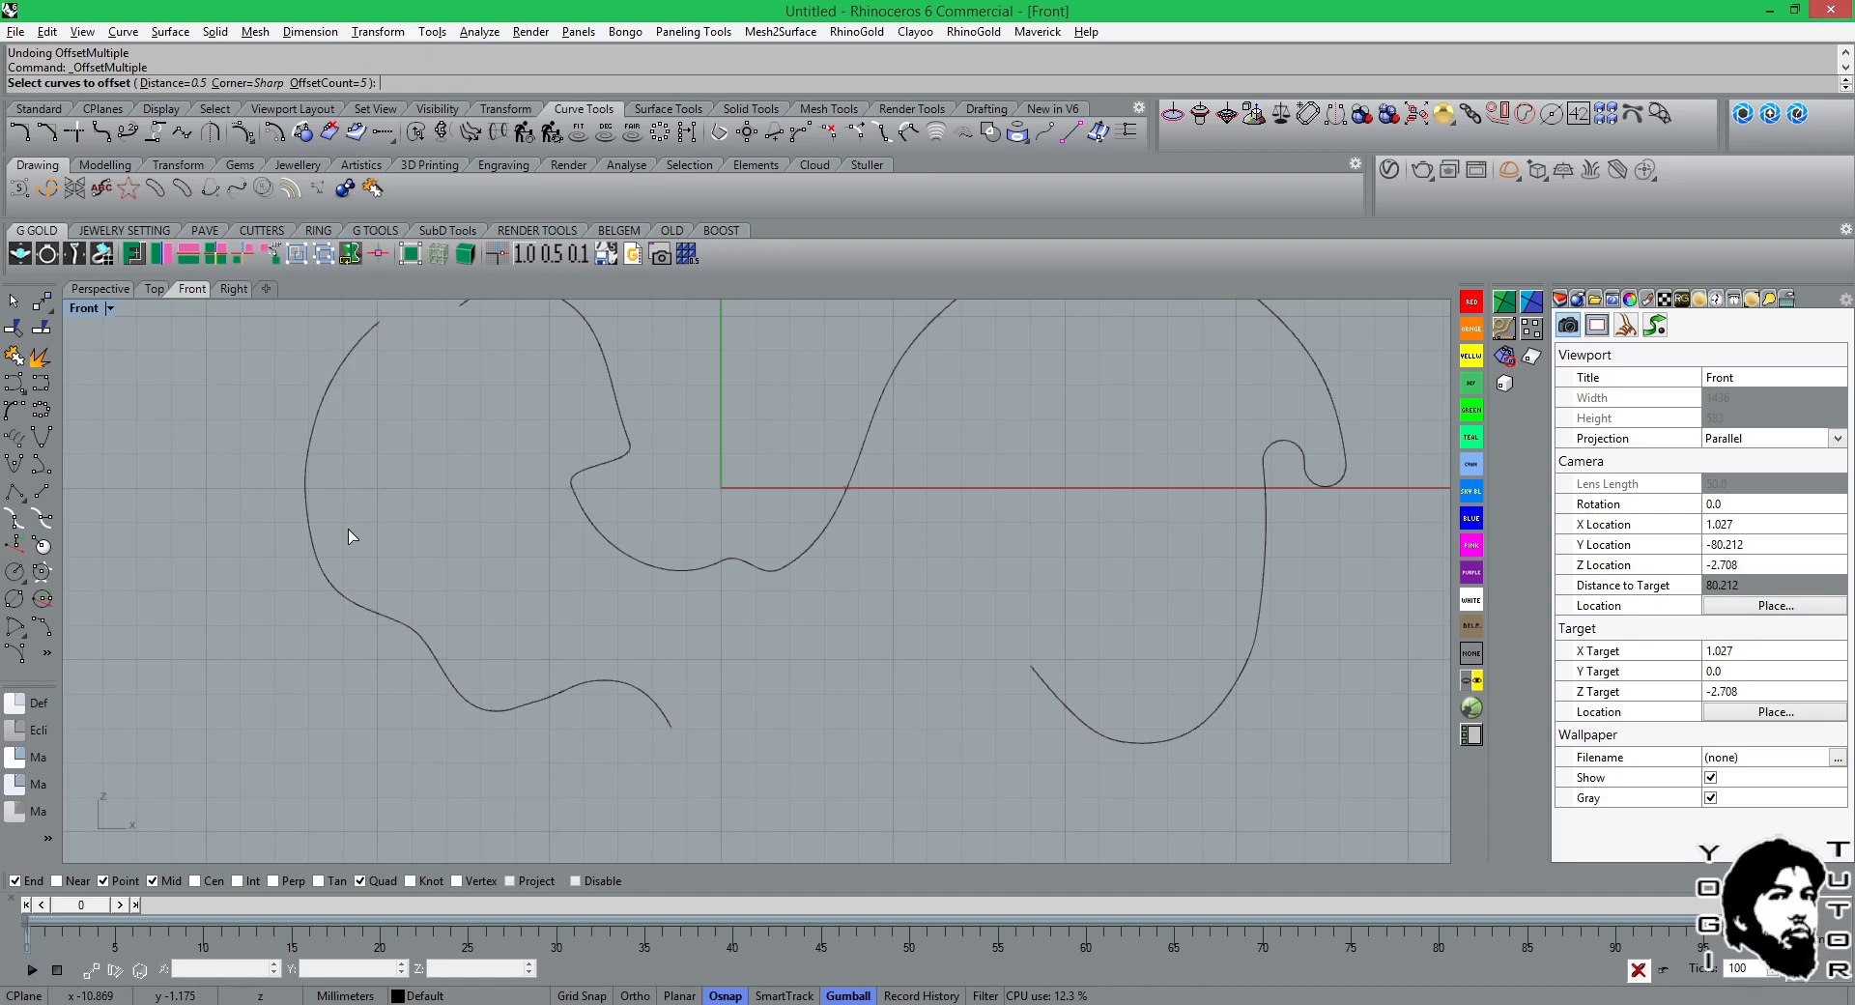
{"action": "left_click", "coordinate": [306, 510]}
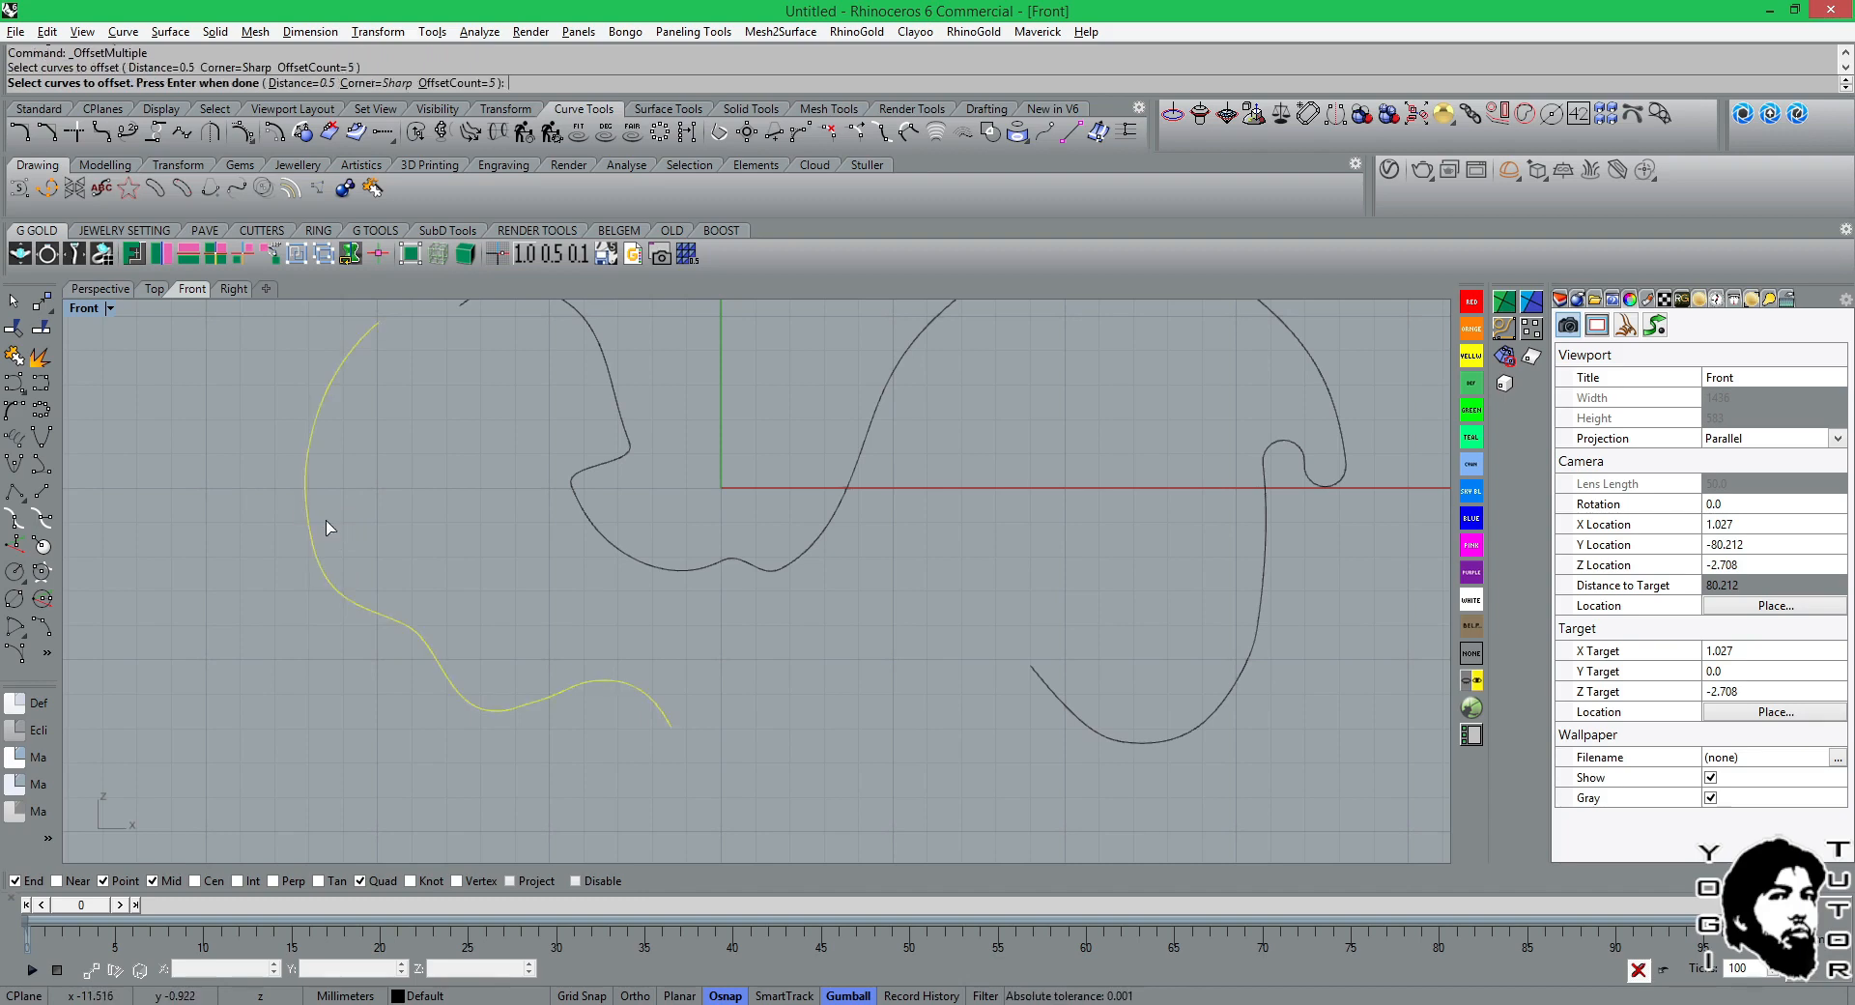
{"action": "key", "text": "Return"}
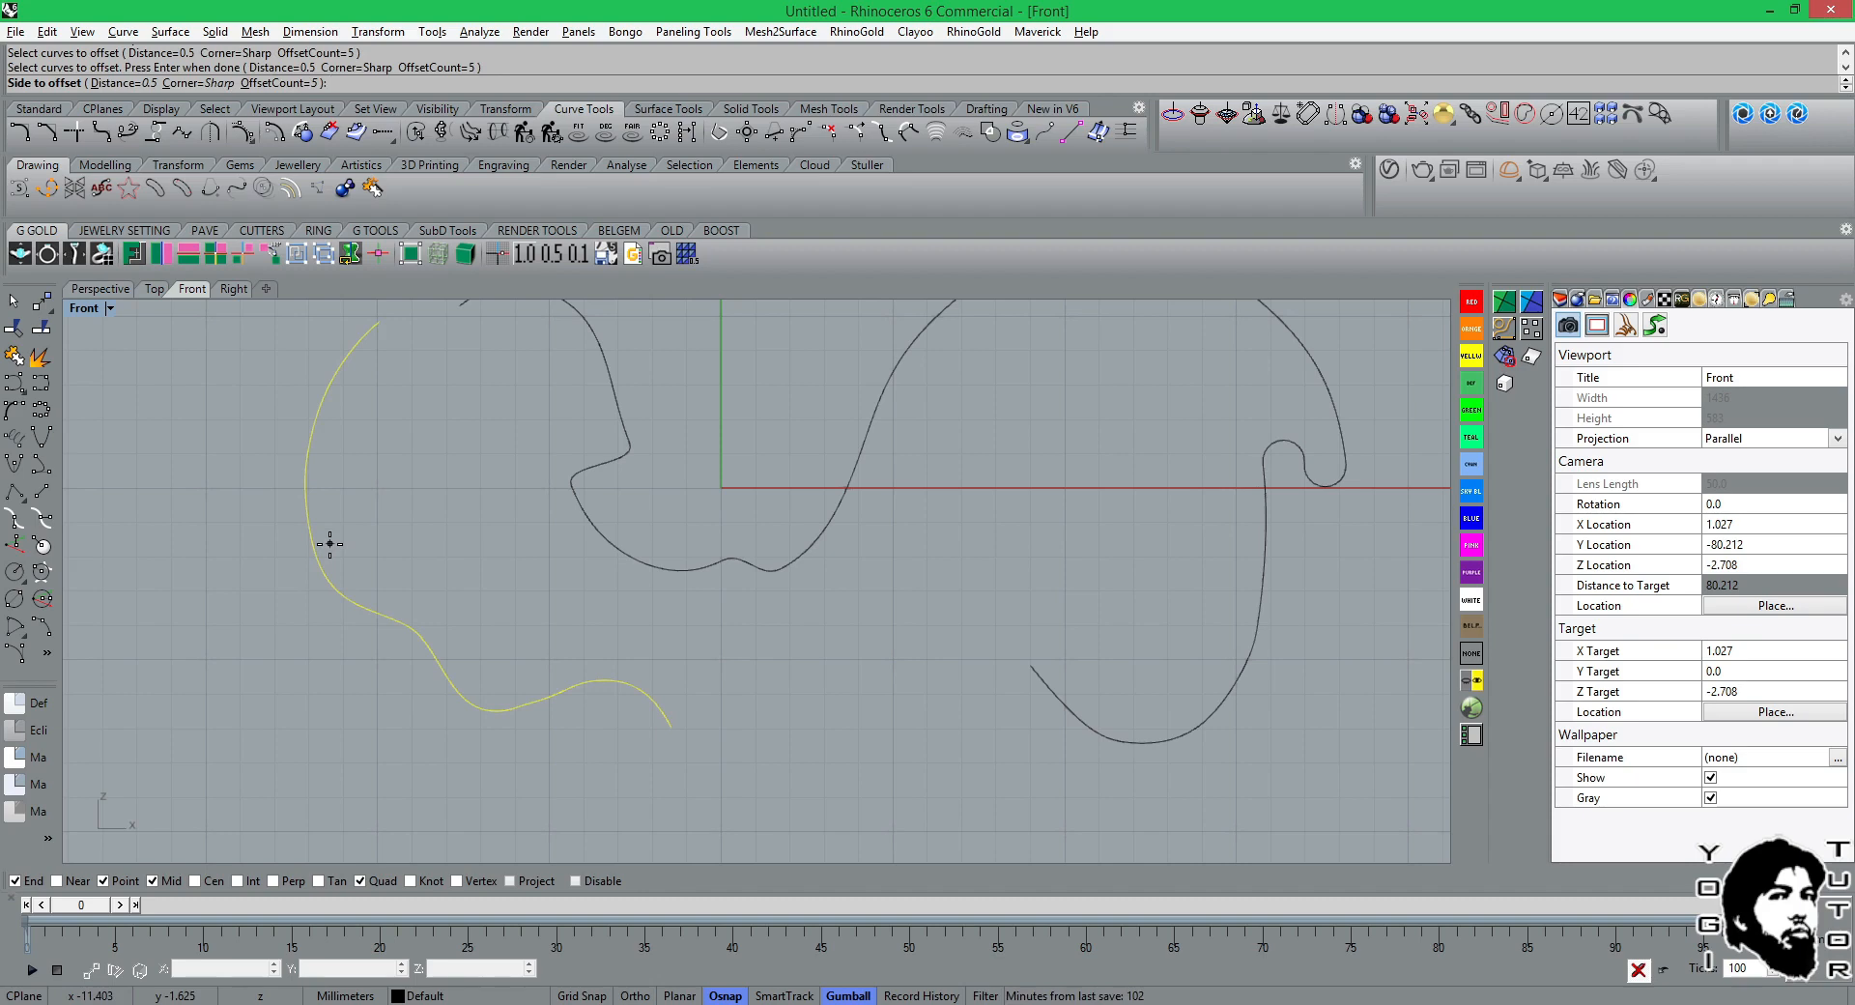
{"action": "left_click", "coordinate": [330, 544]}
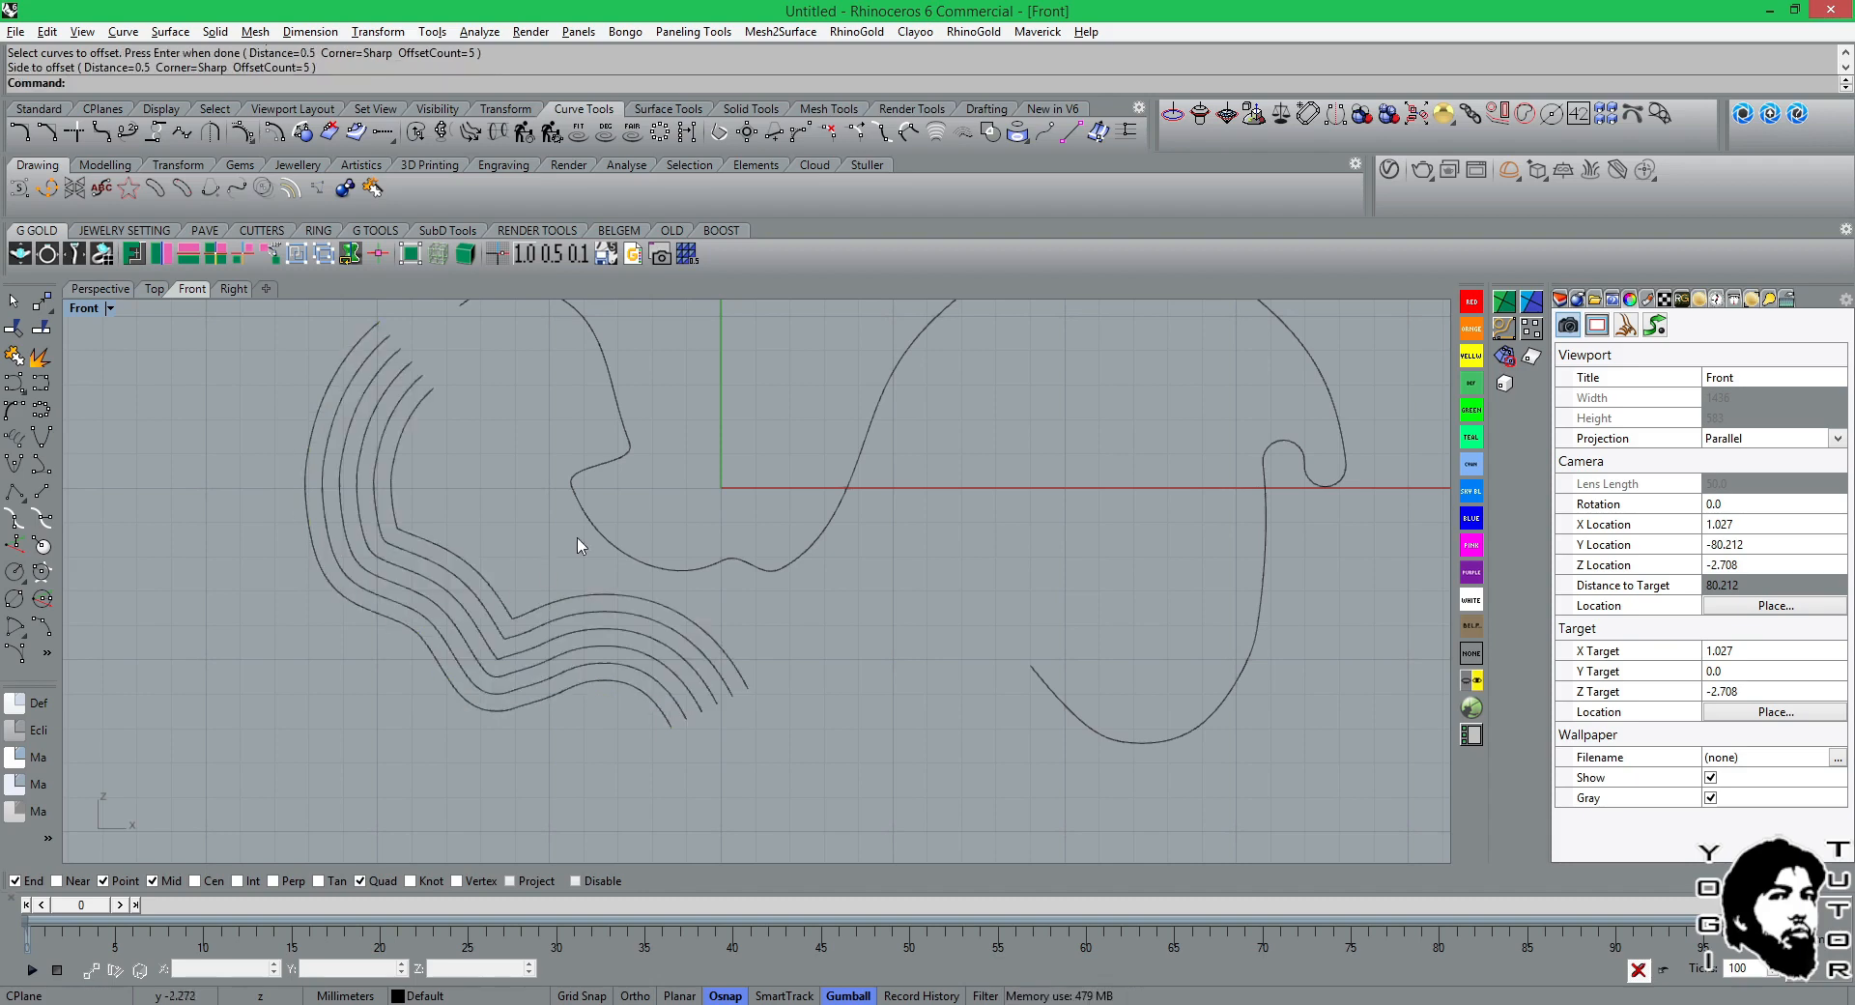
{"action": "scroll", "coordinate": [535, 613], "scroll_direction": "up", "scroll_amount": 3}
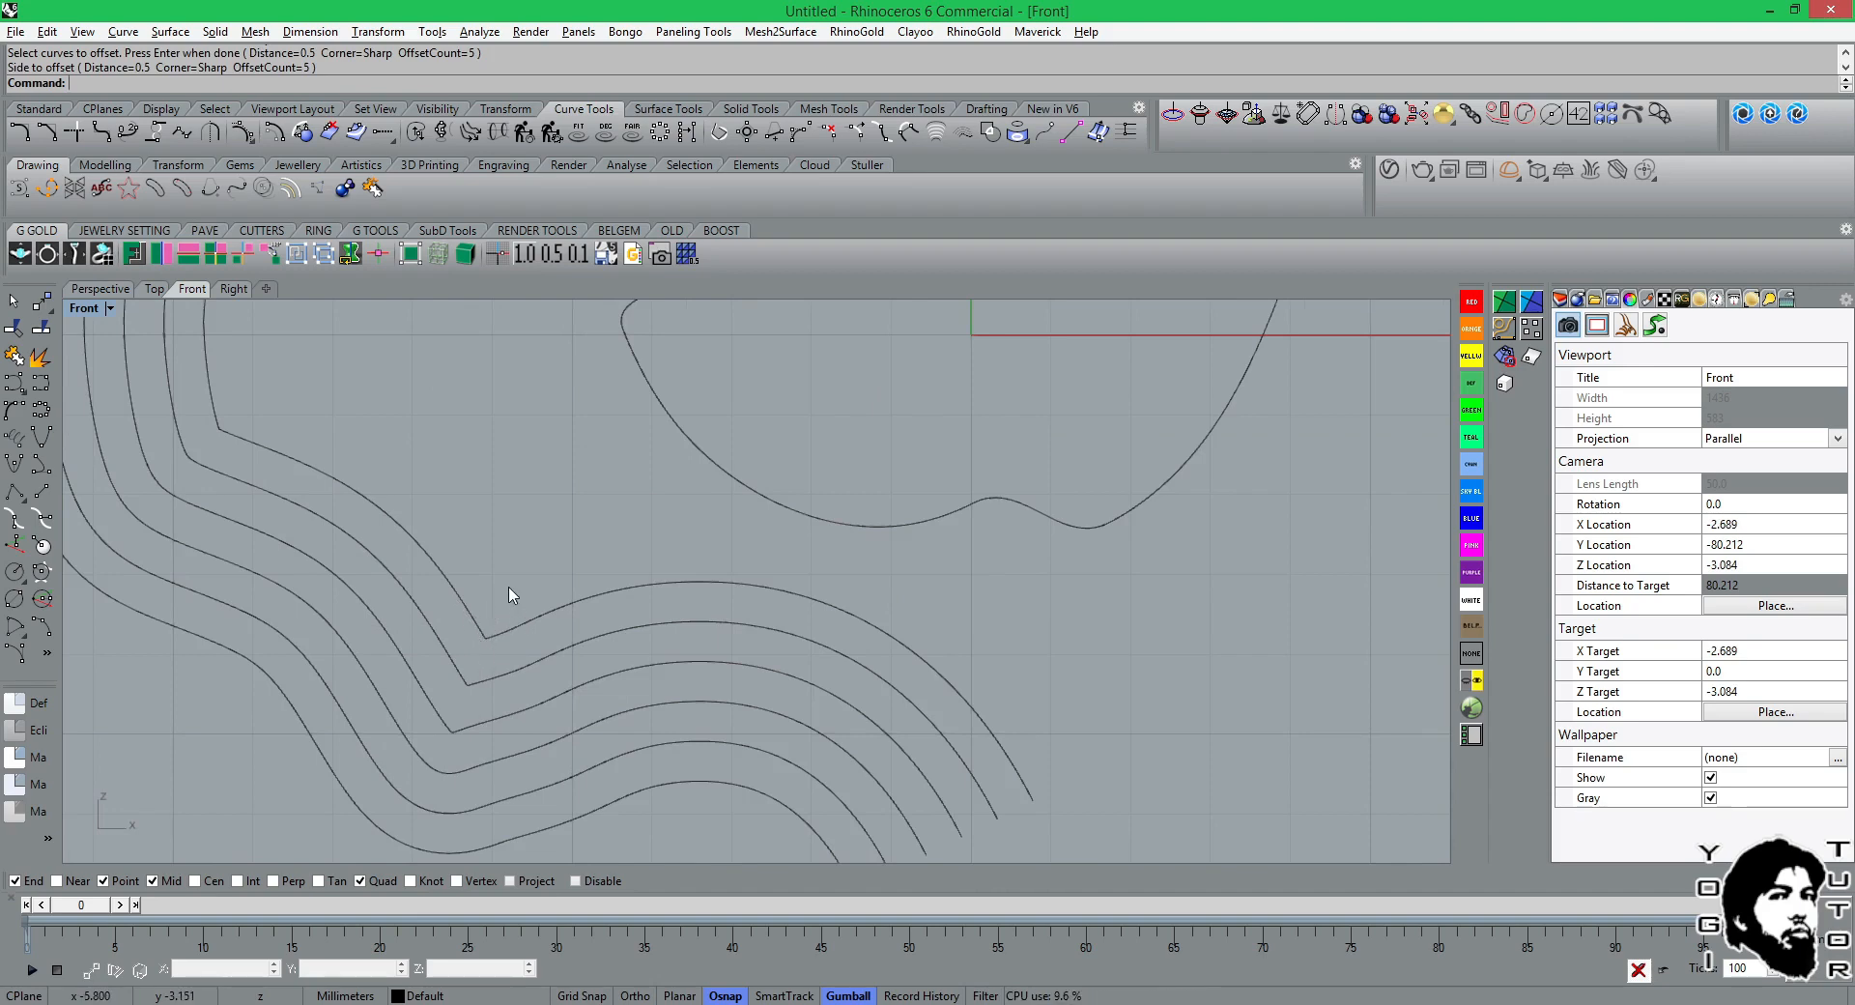
{"action": "key", "text": "ctrl+z"}
Make a multiple offset of the wavy curve toward its inner side with smooth corners, distance 0.5 and count 5.
{"action": "key", "text": "Return"}
{"action": "left_click", "coordinate": [235, 83]}
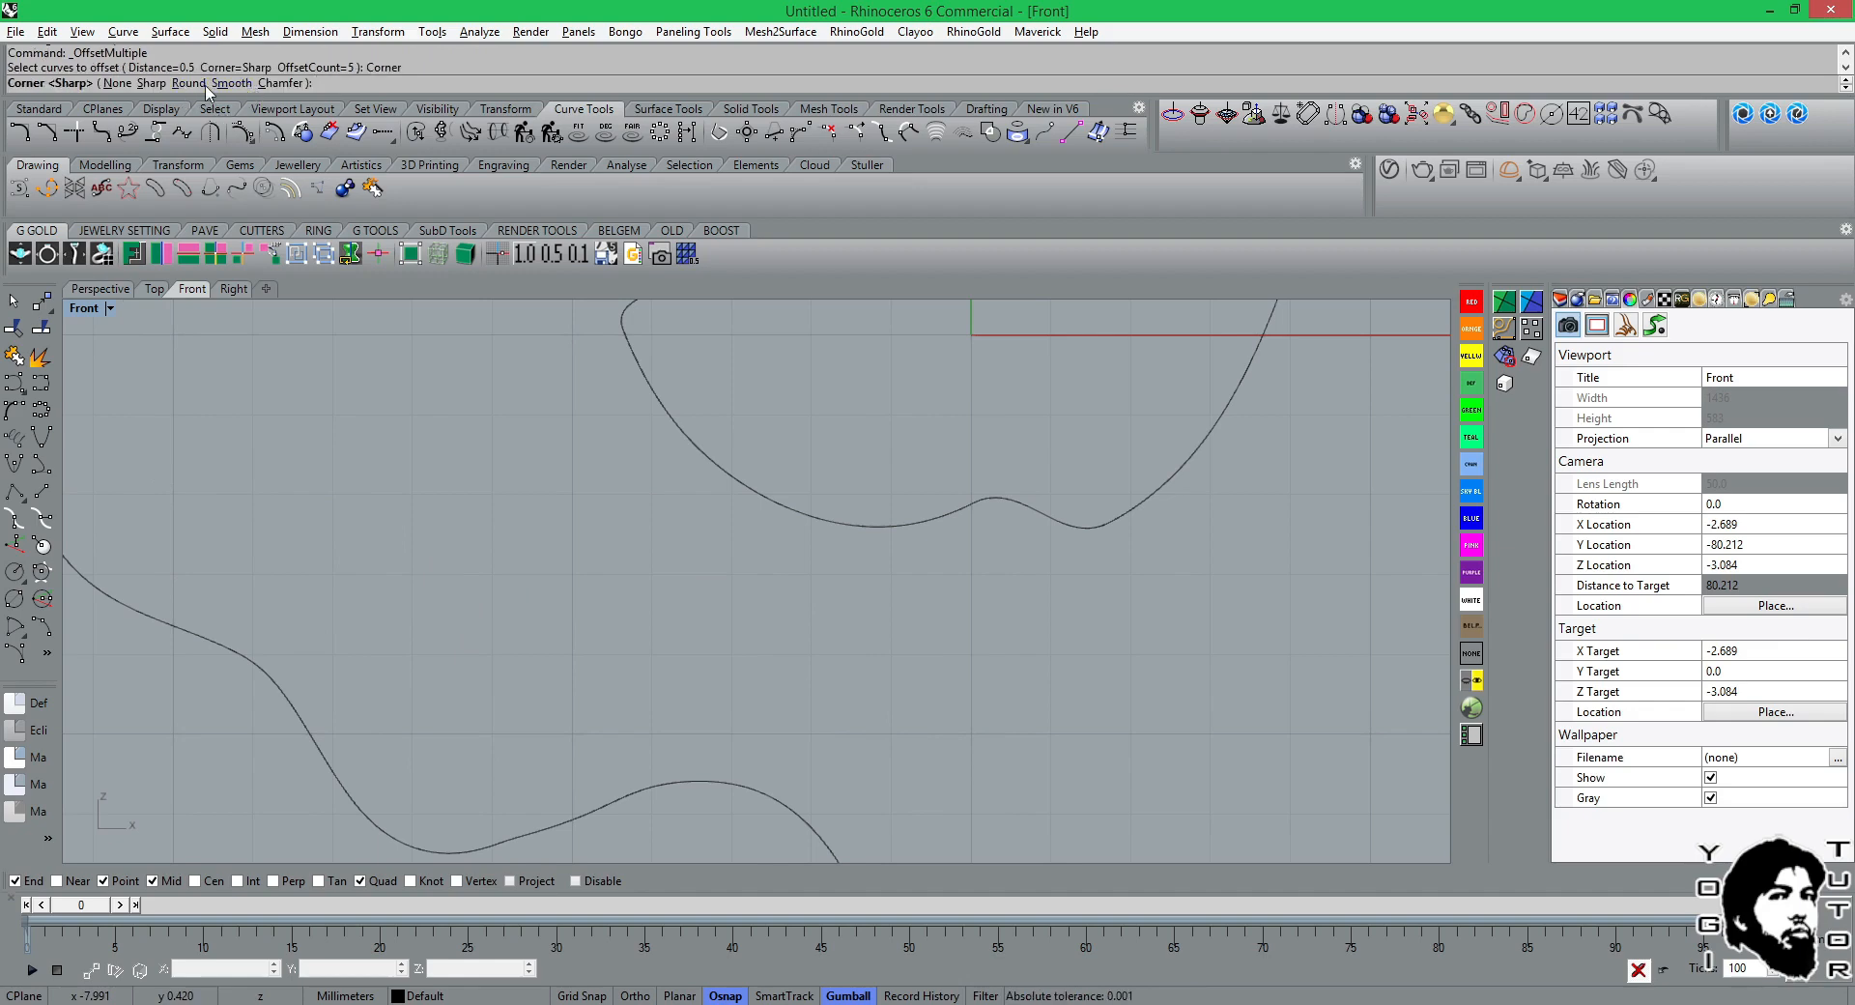
{"action": "left_click", "coordinate": [232, 83]}
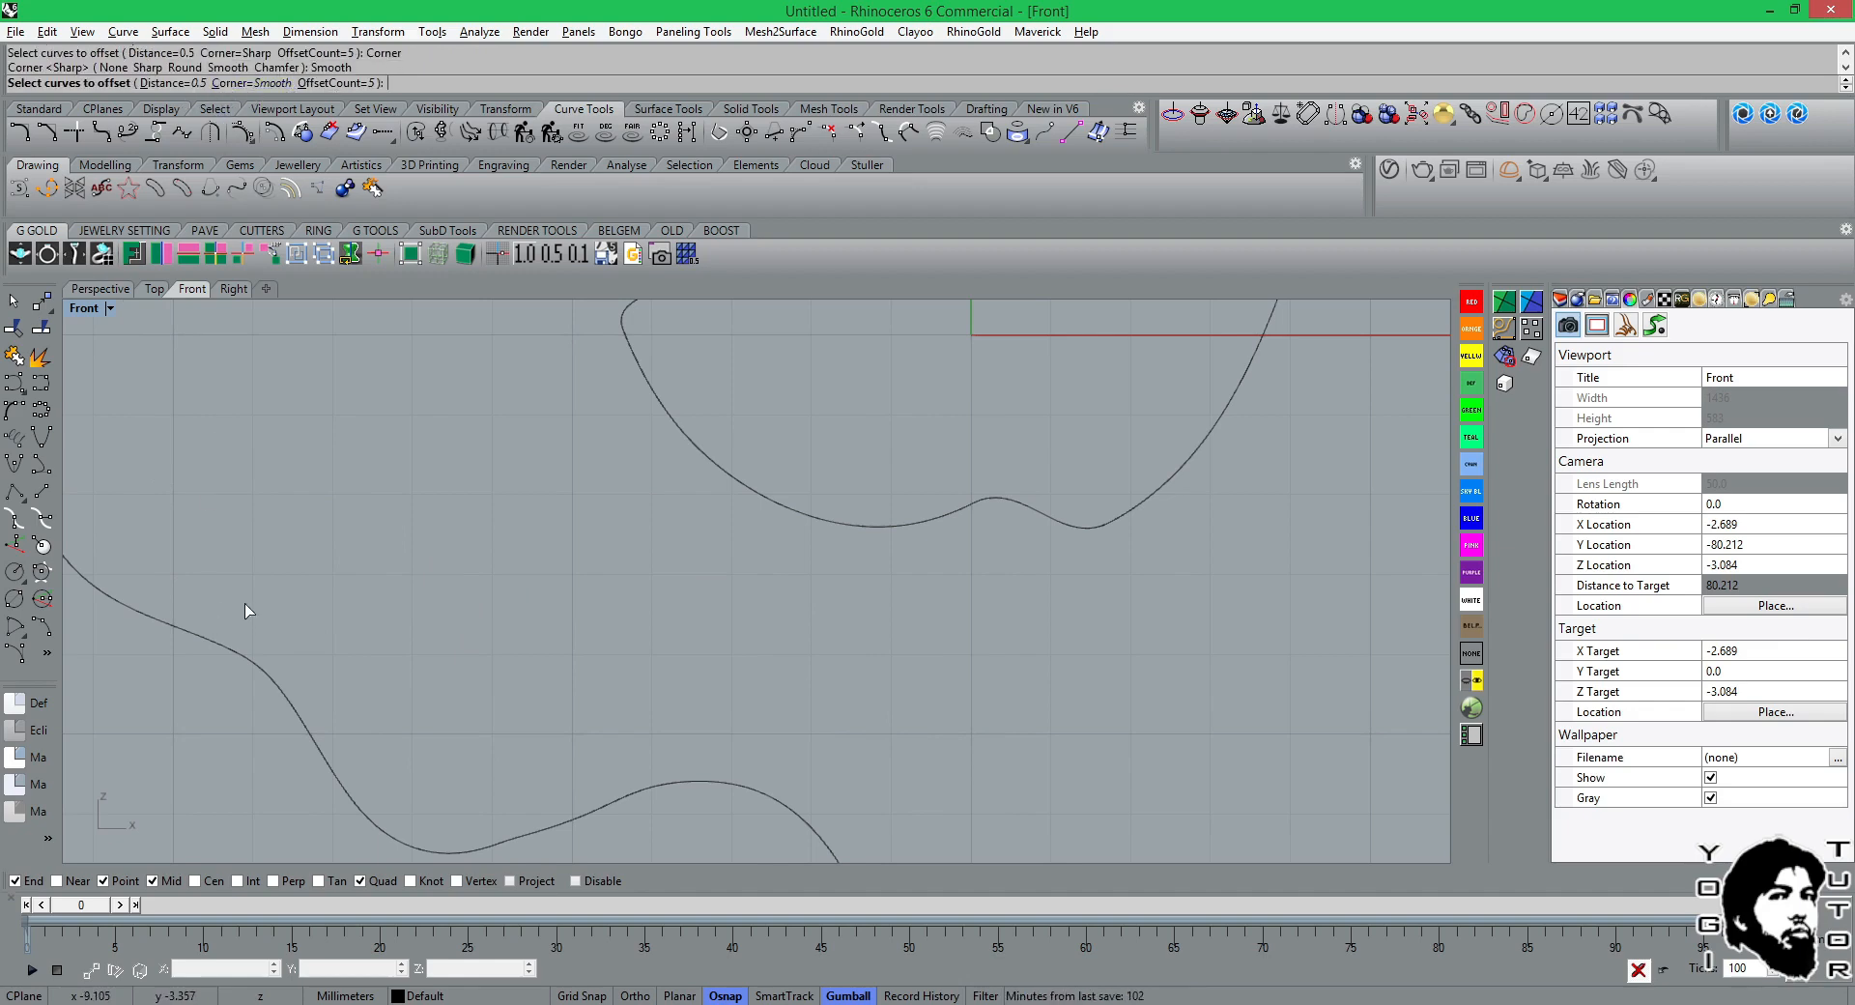
{"action": "left_click", "coordinate": [244, 647]}
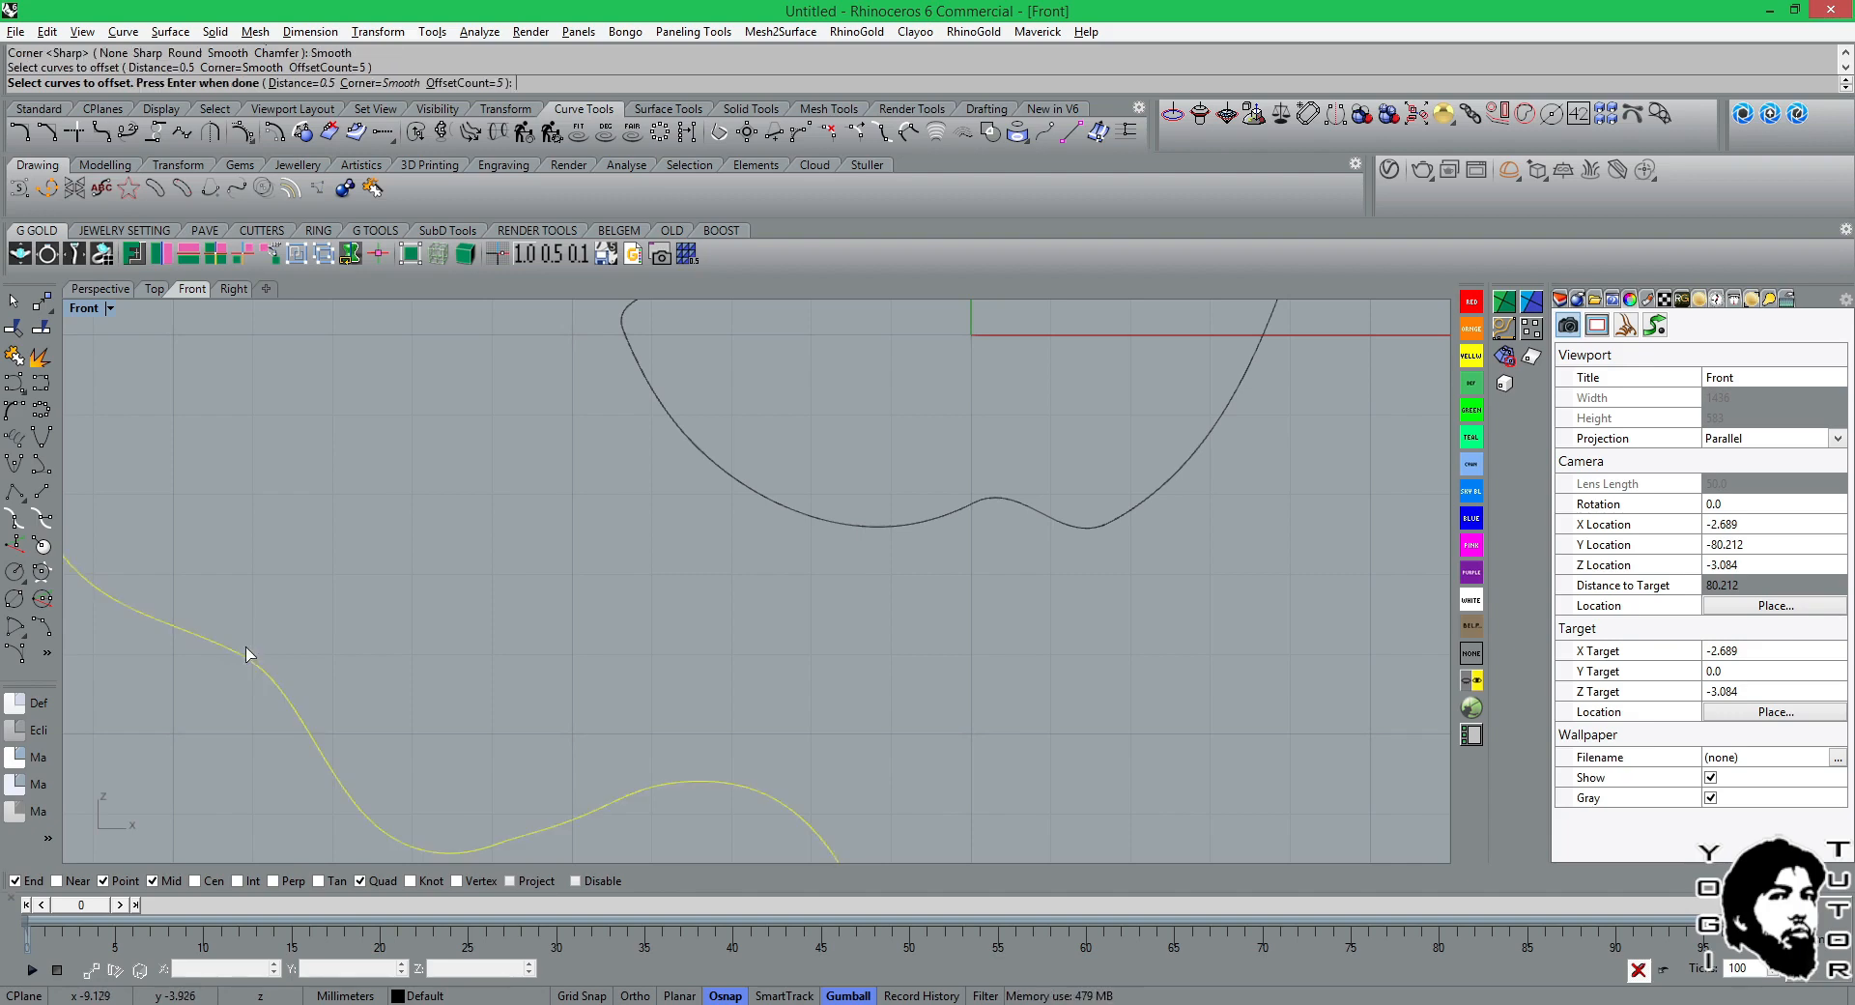
{"action": "key", "text": "Return"}
{"action": "left_click", "coordinate": [259, 632]}
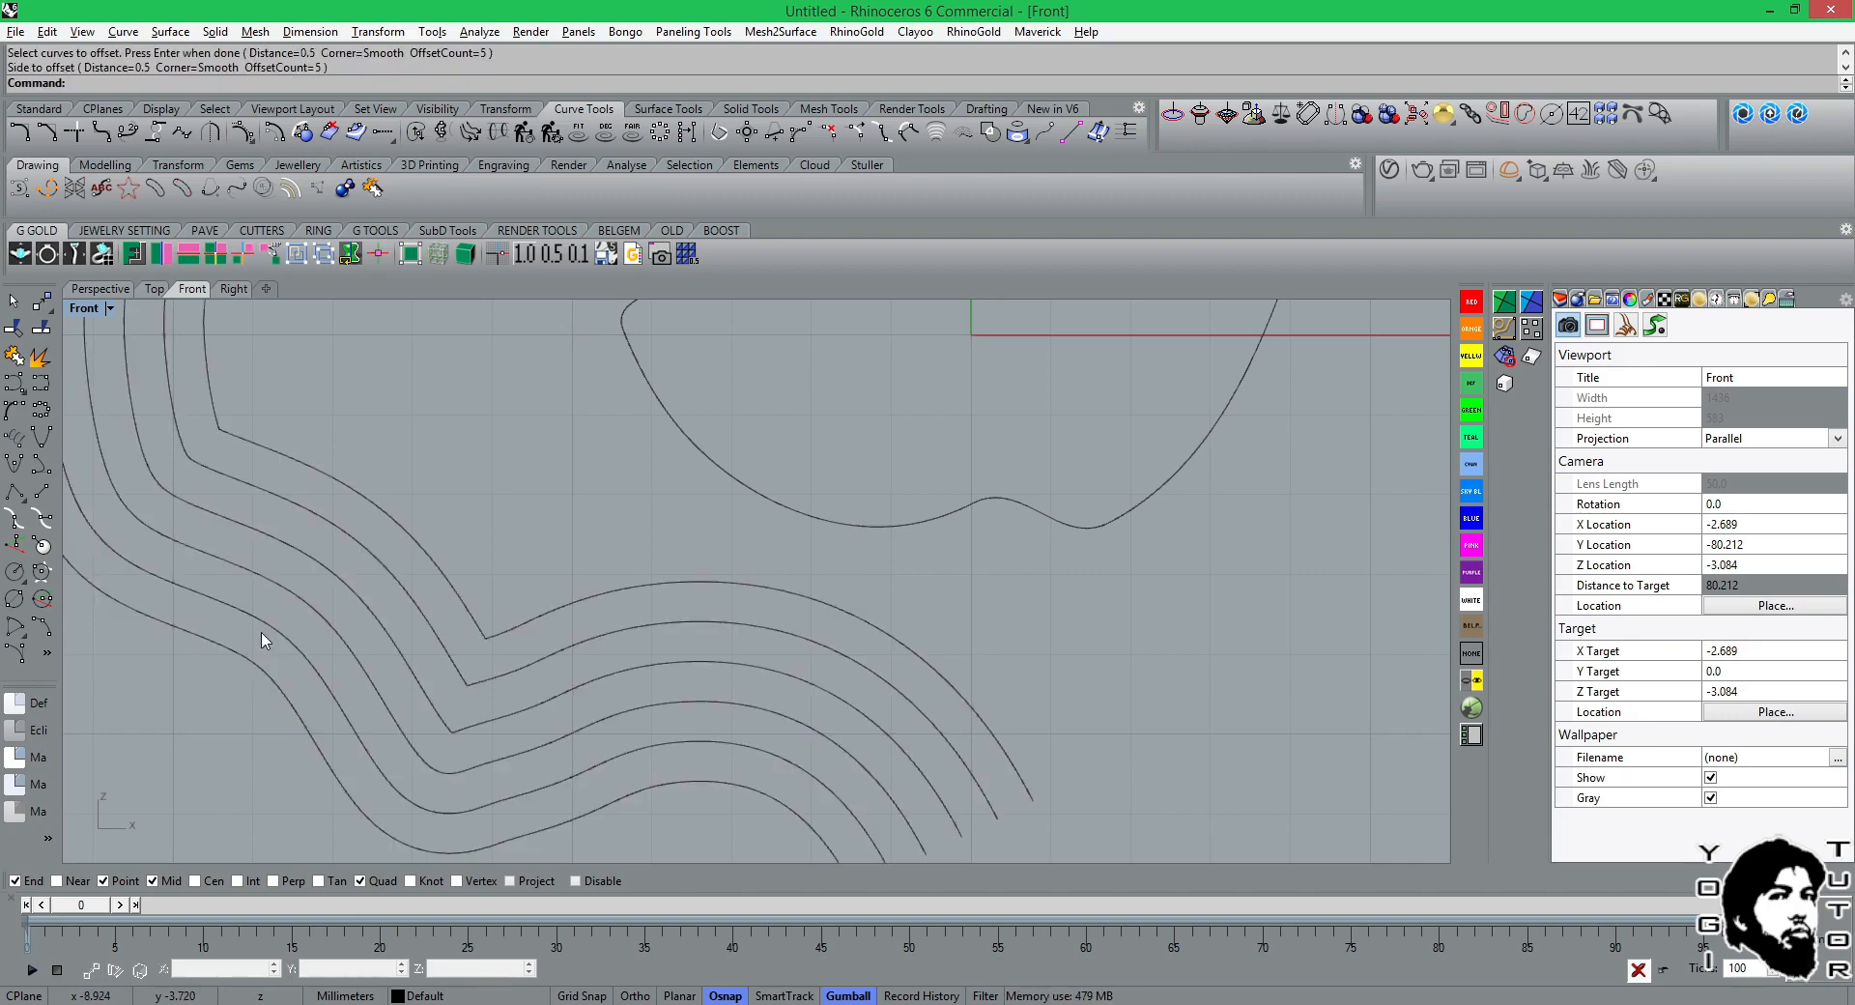
Examine the corners and control points of the innermost offset curve up close.
{"action": "scroll", "coordinate": [392, 626], "scroll_direction": "down", "scroll_amount": 3}
{"action": "scroll", "coordinate": [377, 541], "scroll_direction": "up", "scroll_amount": 3}
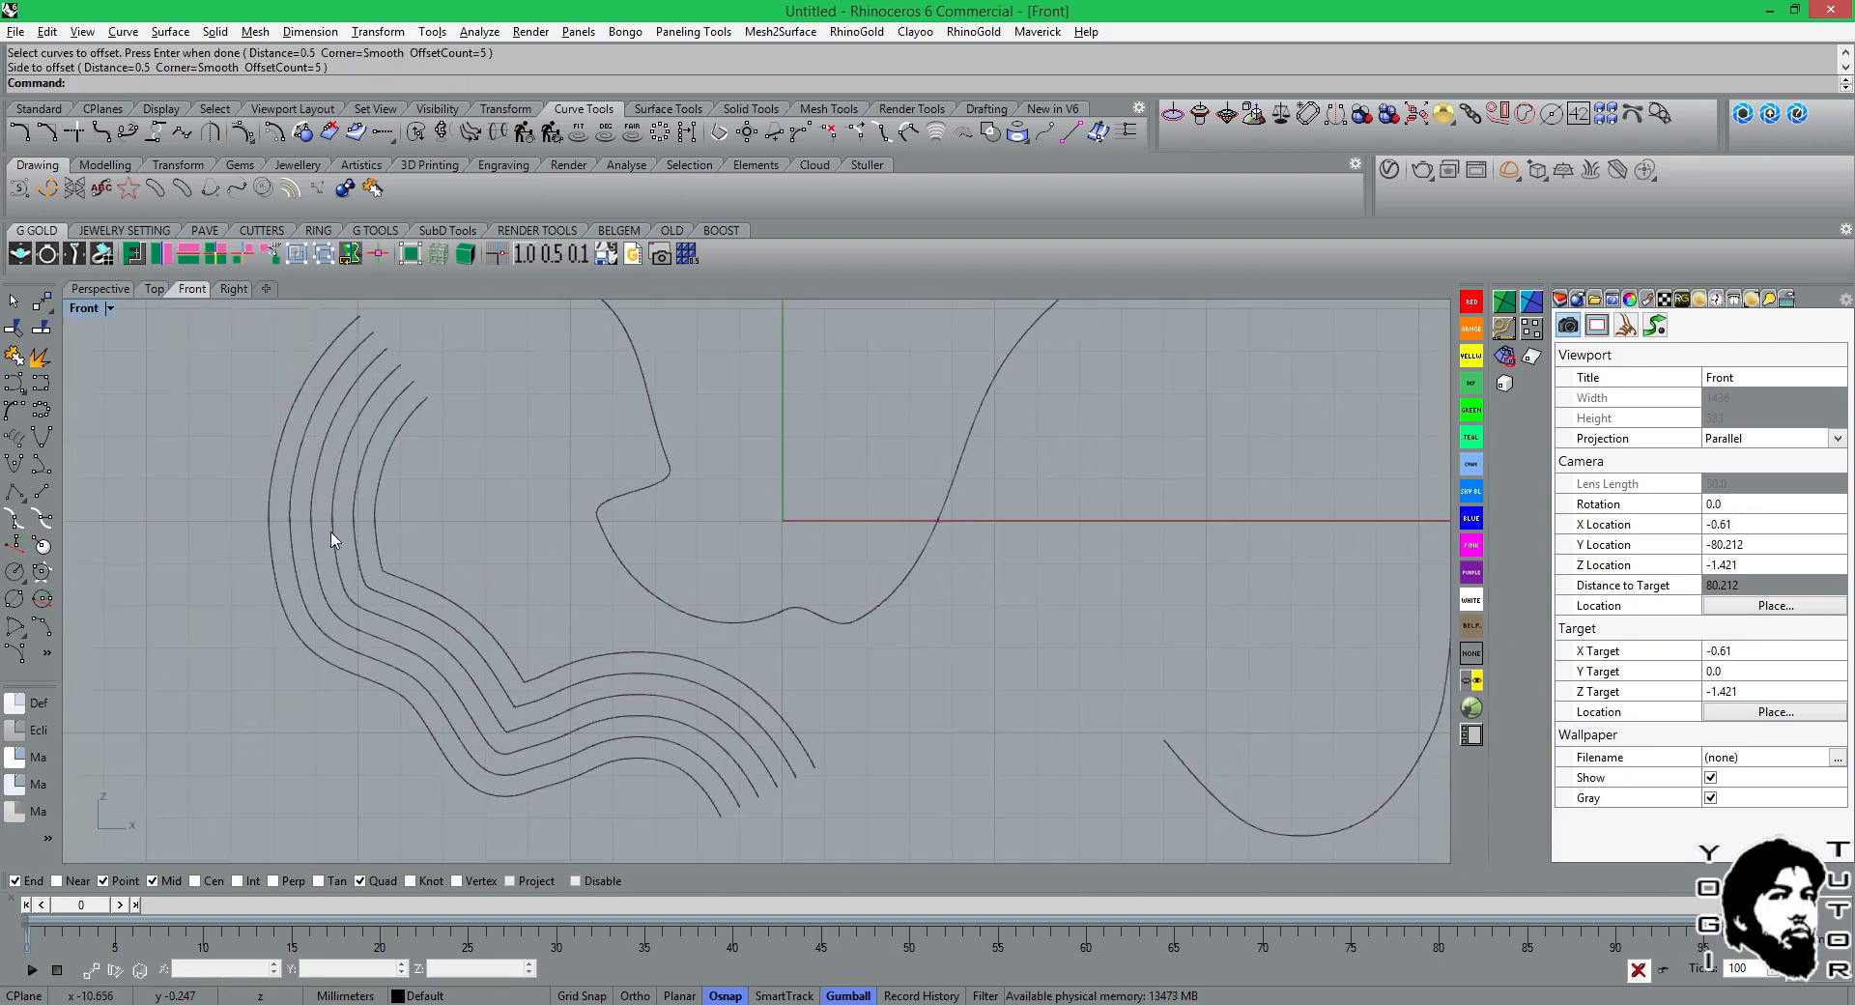
{"action": "scroll", "coordinate": [455, 600], "scroll_direction": "up", "scroll_amount": 5}
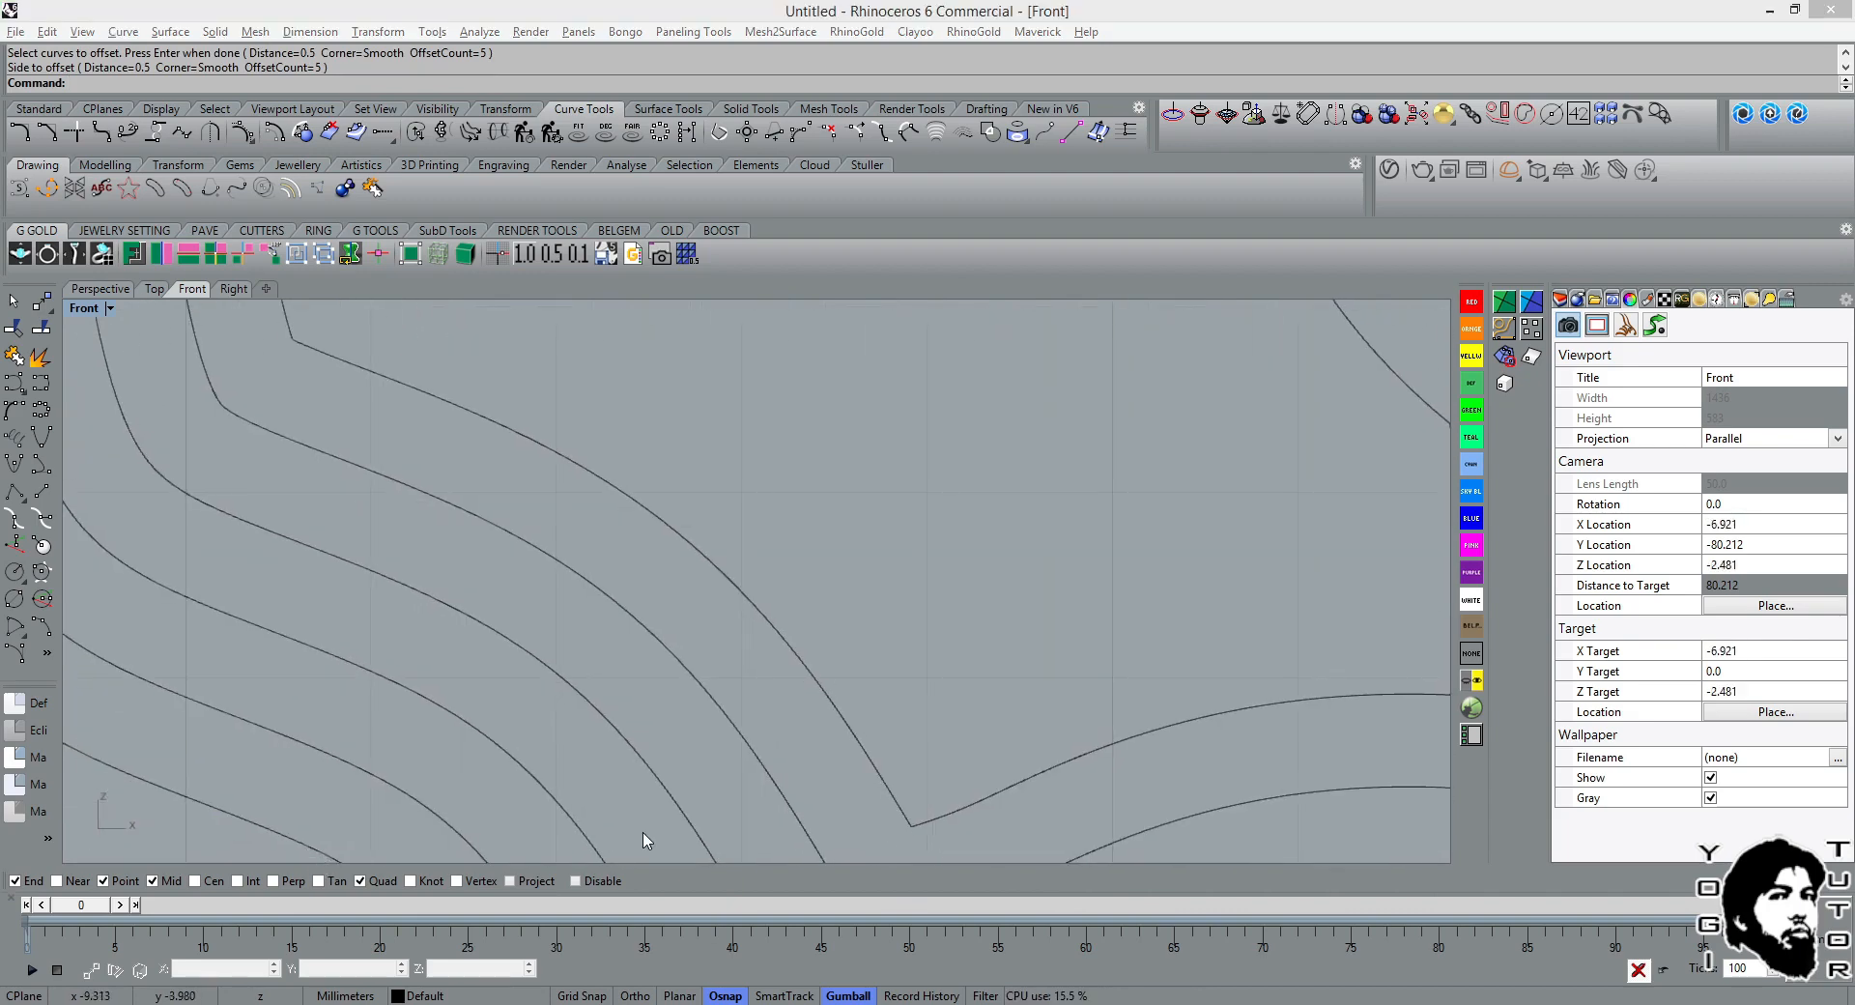
{"action": "right_click_drag", "start_coordinate": [854, 691], "coordinate": [756, 480]}
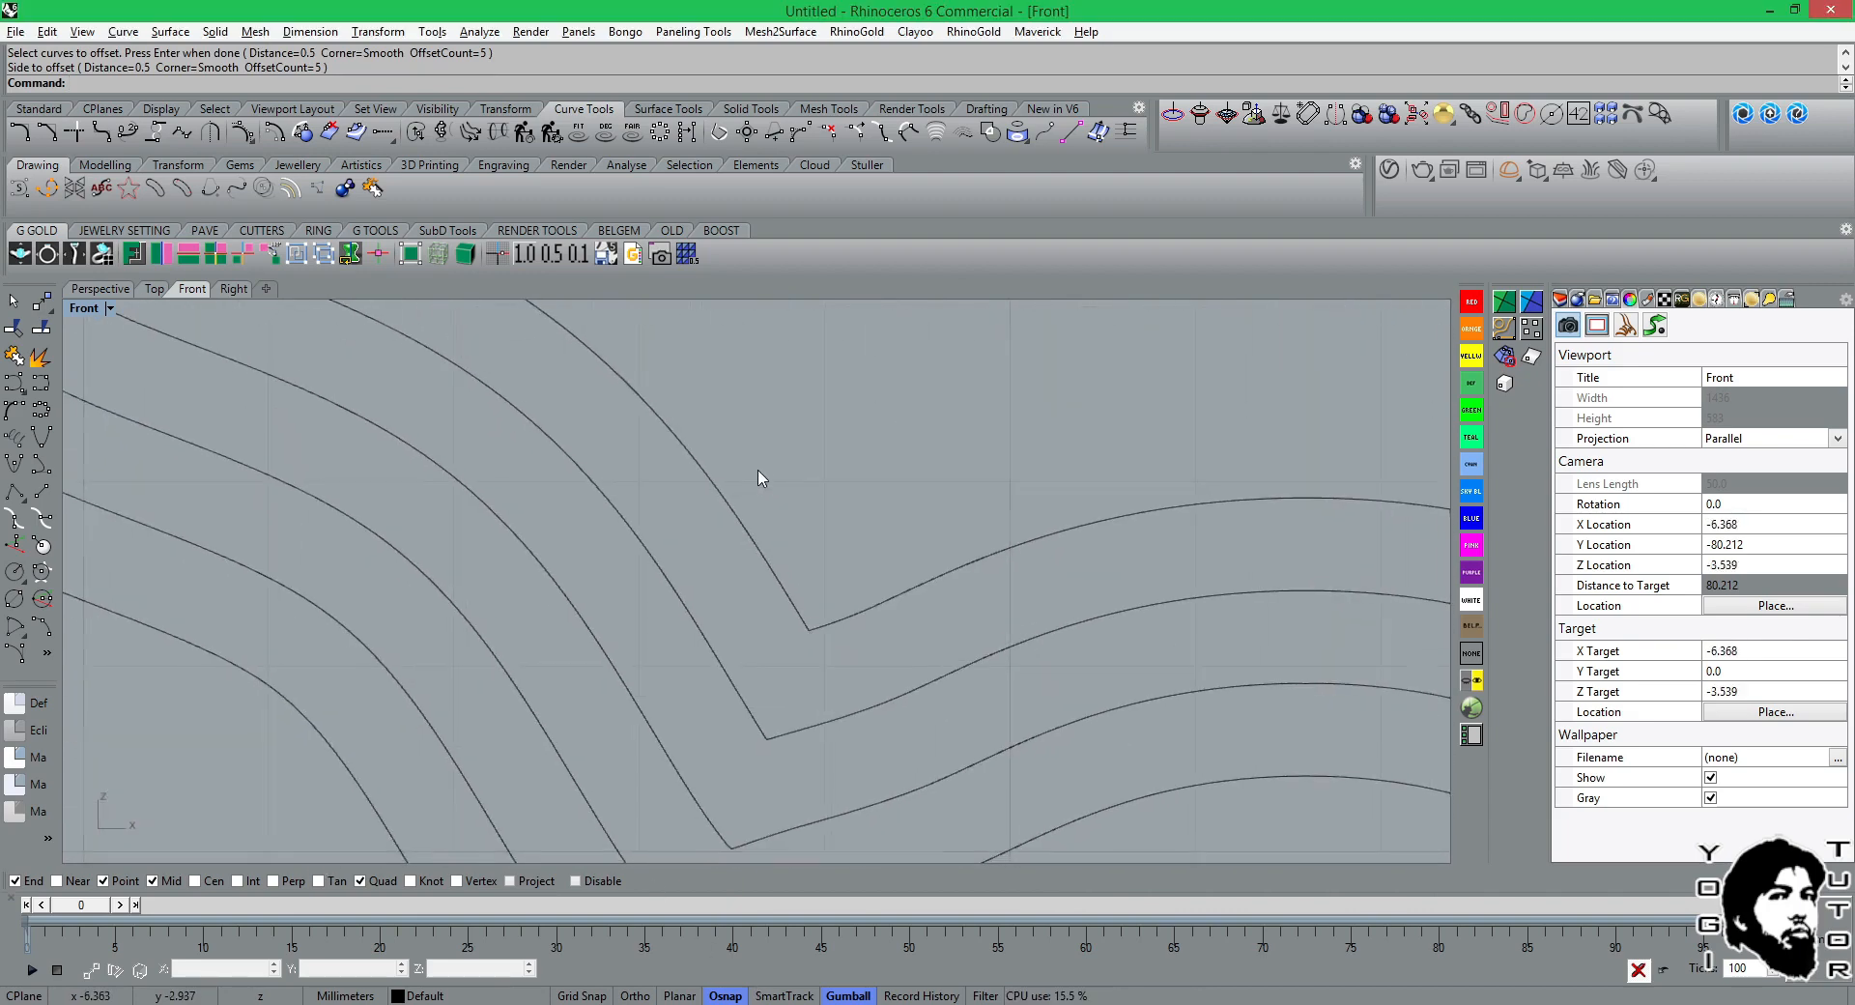
{"action": "left_click", "coordinate": [871, 769]}
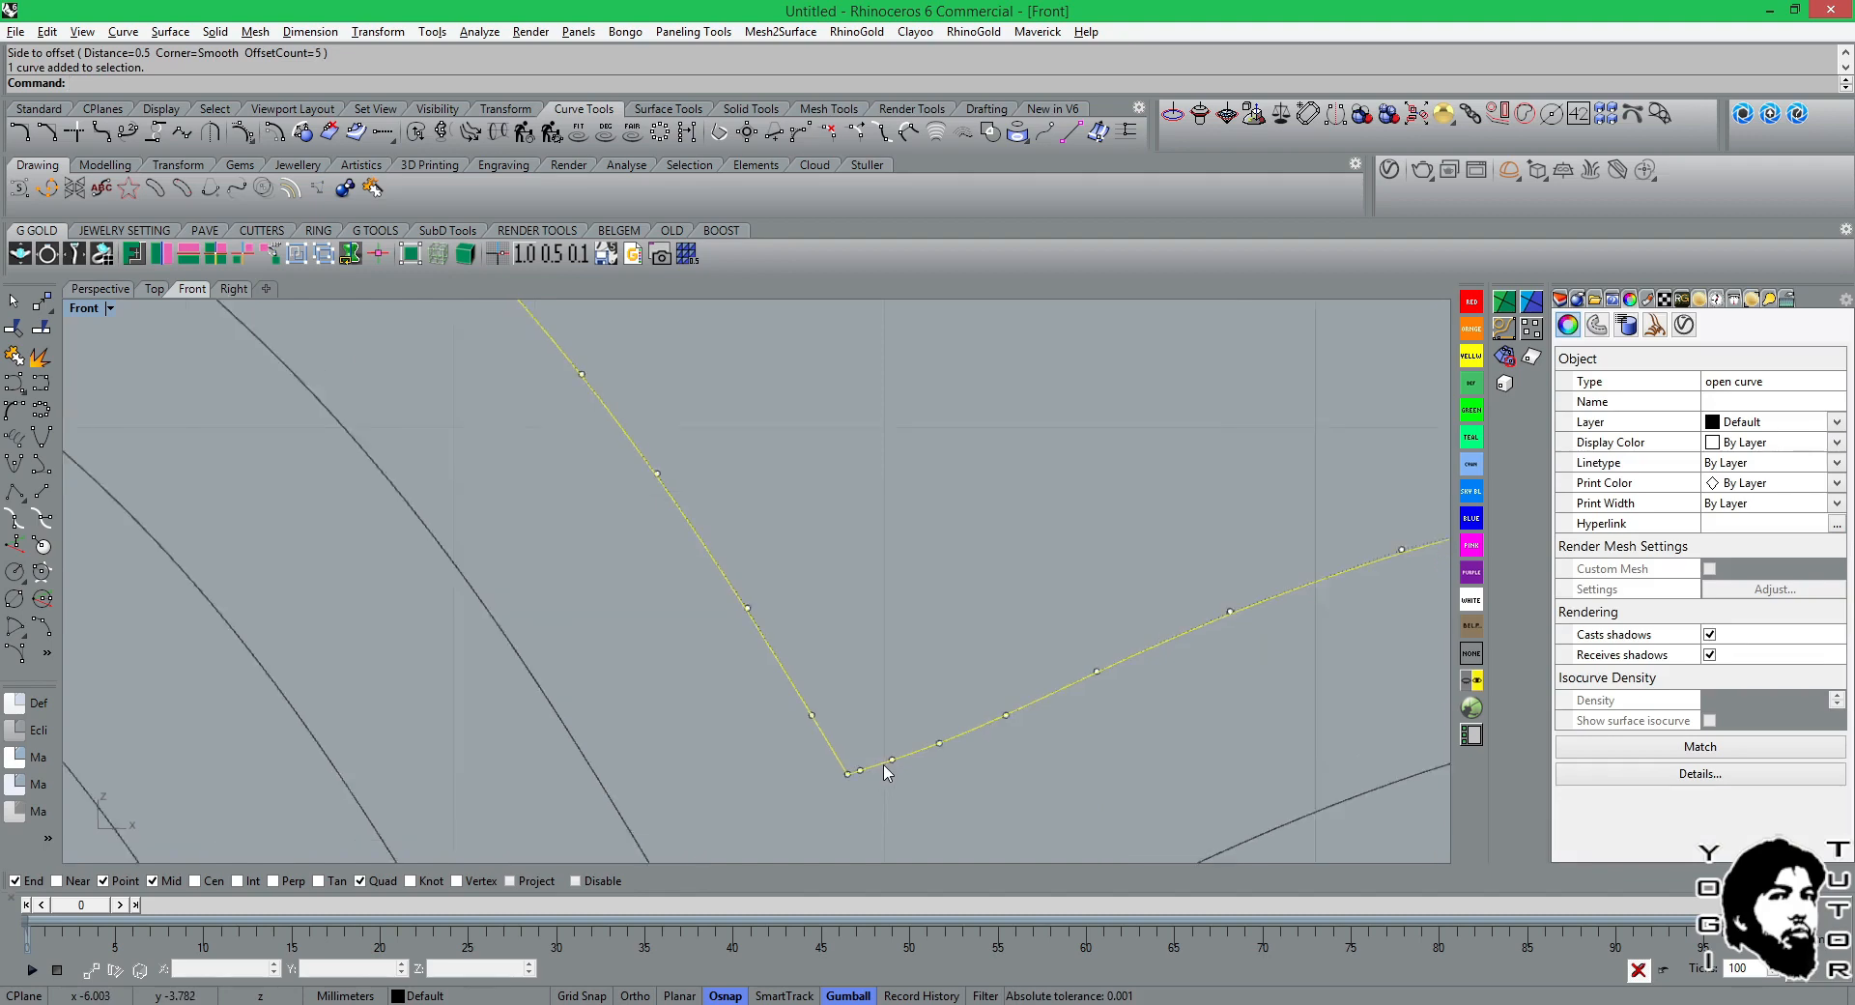
{"action": "scroll", "coordinate": [883, 764], "scroll_direction": "up", "scroll_amount": 4}
{"action": "right_click_drag", "start_coordinate": [883, 764], "coordinate": [851, 379]}
{"action": "scroll", "coordinate": [843, 584], "scroll_direction": "down", "scroll_amount": 15}
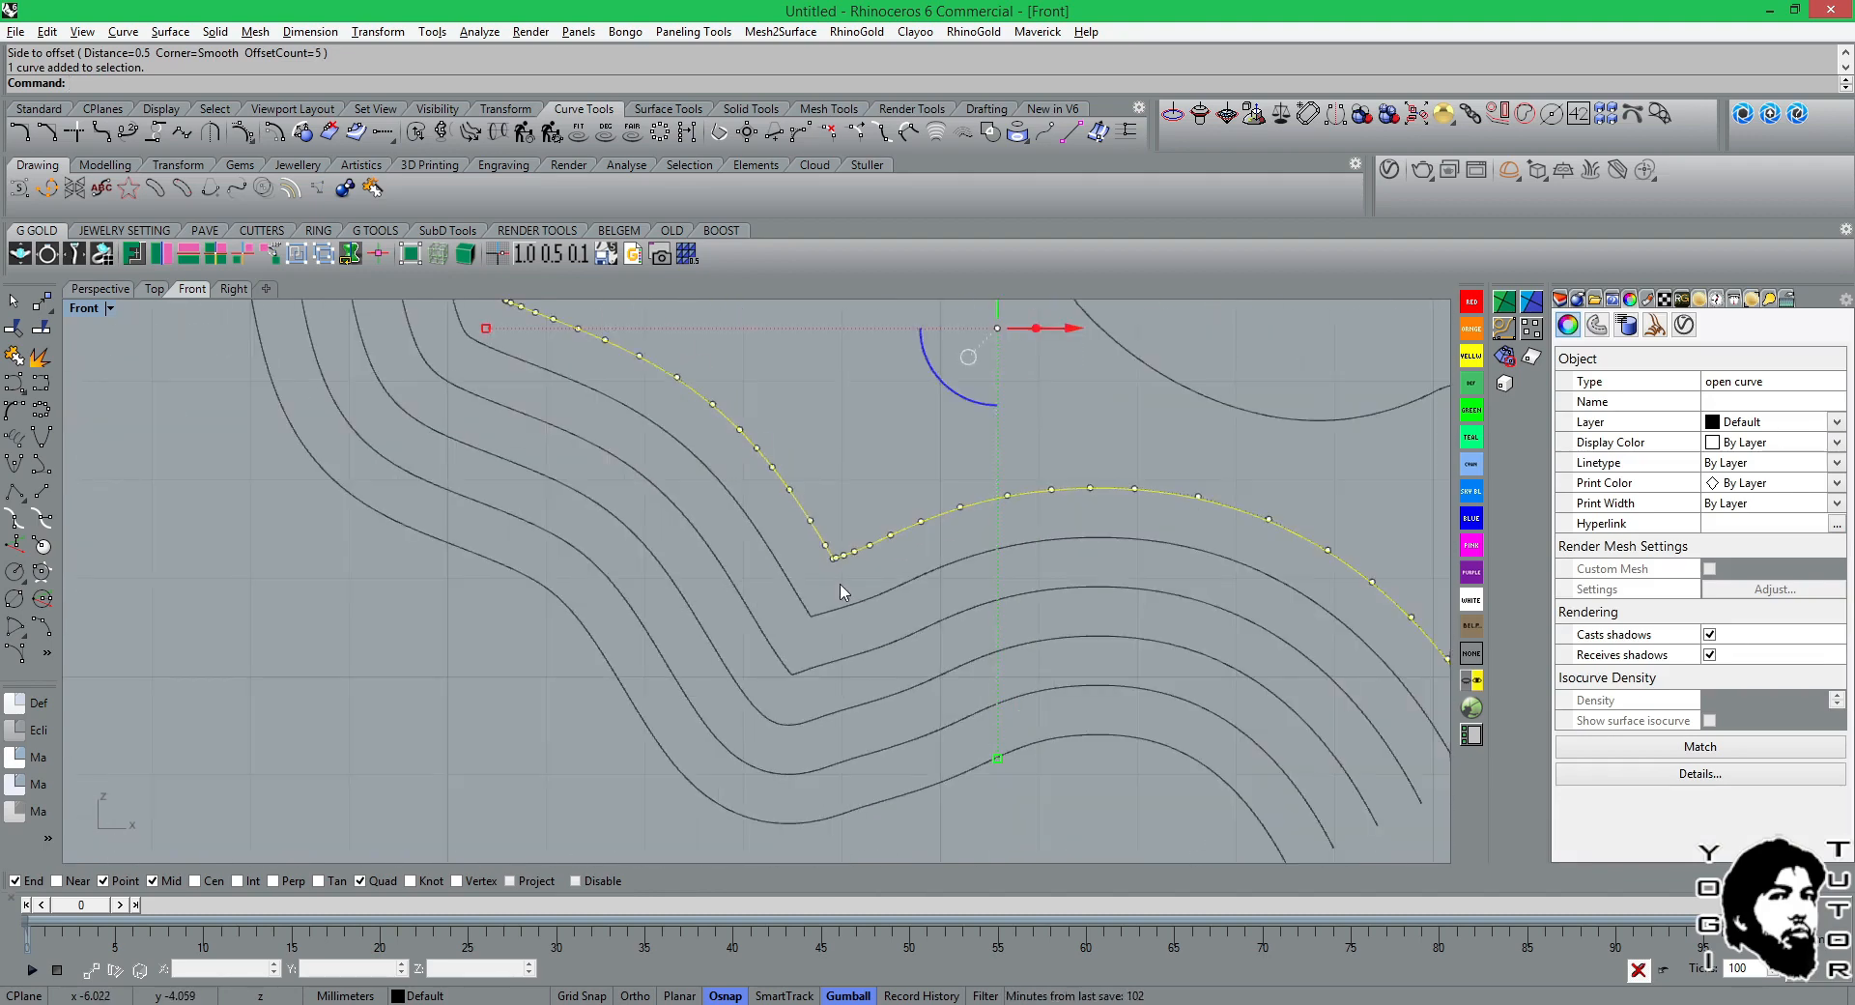
{"action": "scroll", "coordinate": [840, 591], "scroll_direction": "down", "scroll_amount": 3}
{"action": "right_click_drag", "start_coordinate": [862, 580], "coordinate": [786, 672]}
{"action": "scroll", "coordinate": [615, 557], "scroll_direction": "up", "scroll_amount": 3}
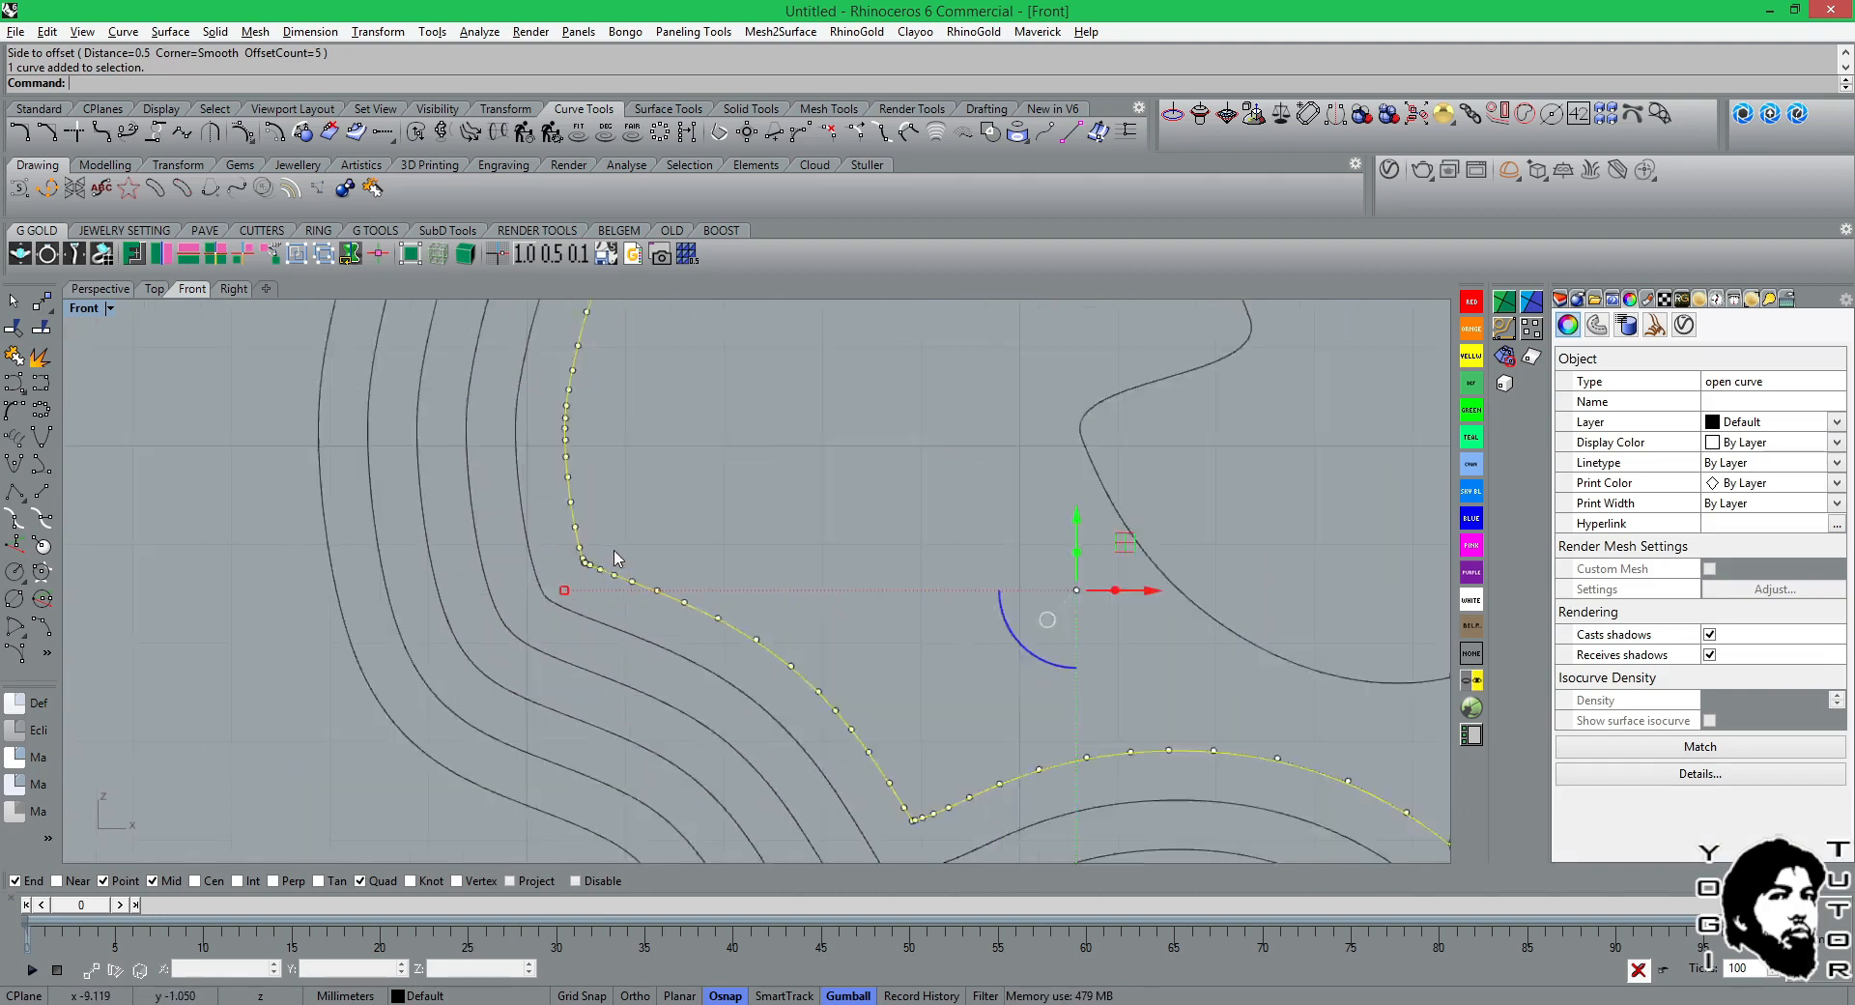
{"action": "scroll", "coordinate": [585, 575], "scroll_direction": "up", "scroll_amount": 5}
{"action": "scroll", "coordinate": [579, 582], "scroll_direction": "down", "scroll_amount": 4}
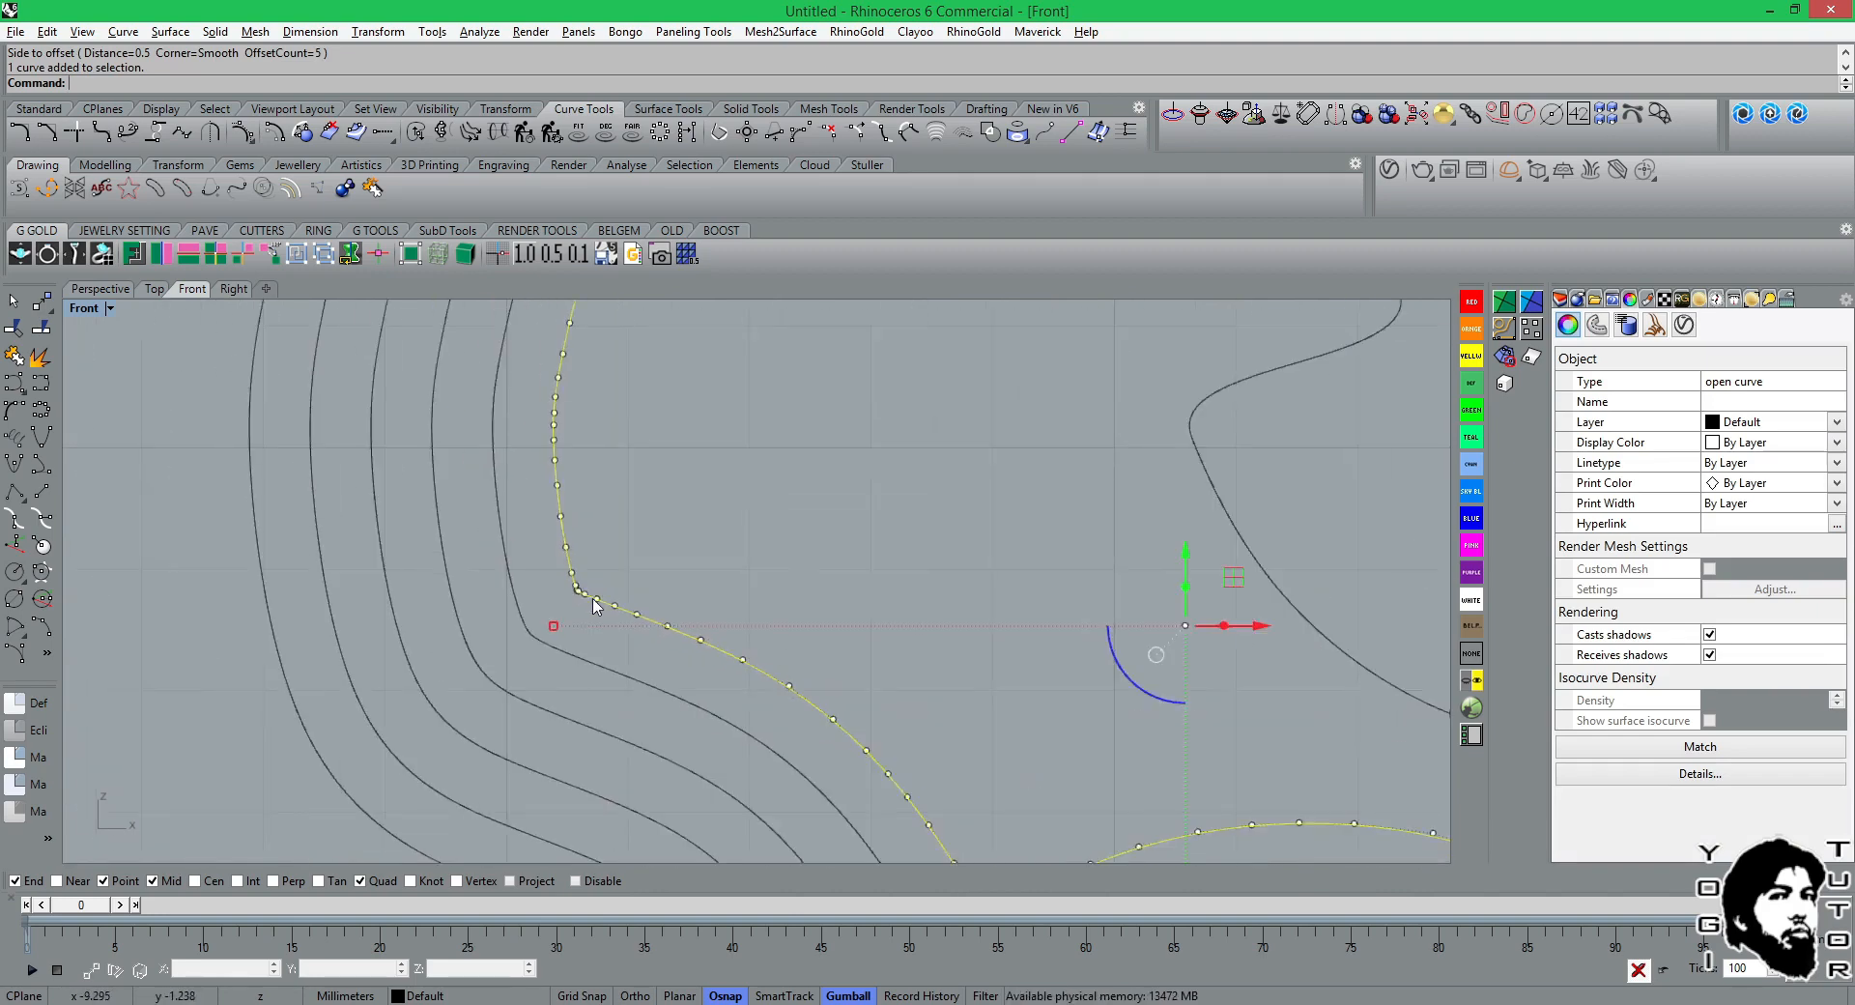
{"action": "scroll", "coordinate": [593, 605], "scroll_direction": "down", "scroll_amount": 5}
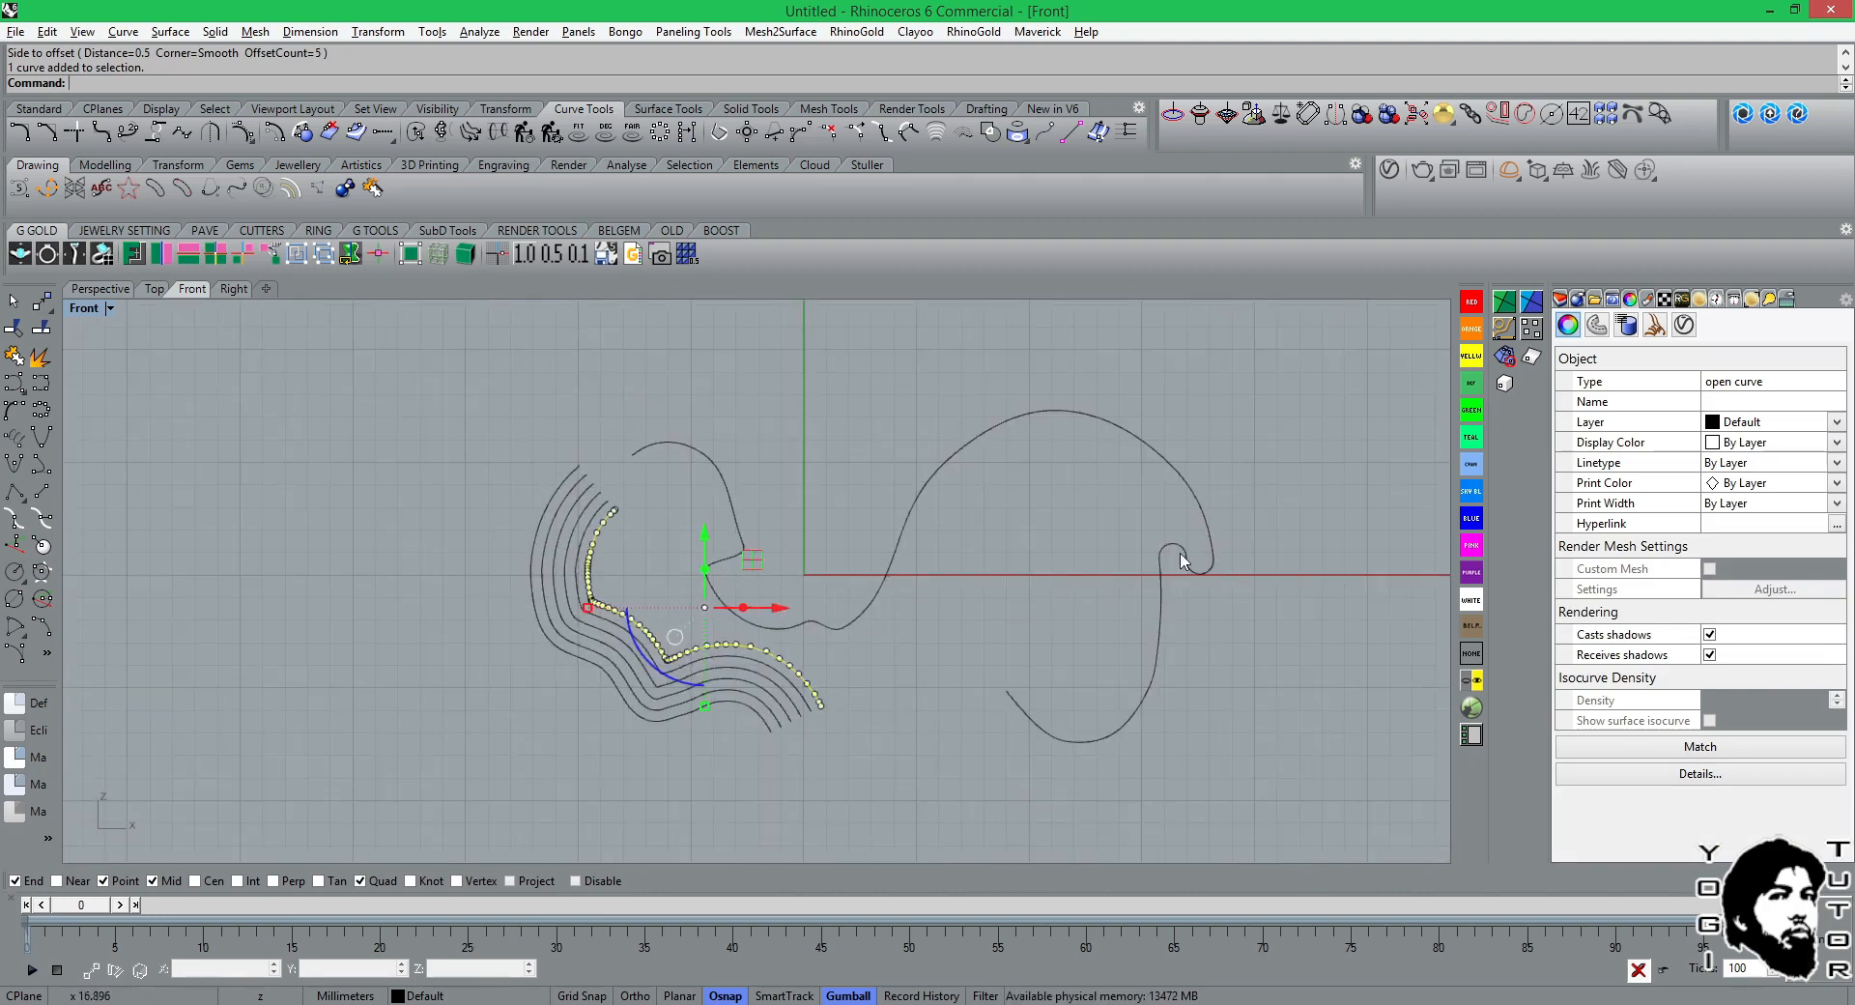
{"action": "scroll", "coordinate": [831, 609], "scroll_direction": "up", "scroll_amount": 5}
Undo the smooth-corner multiple offset of the wavy curve.
{"action": "key", "text": "ctrl+z"}
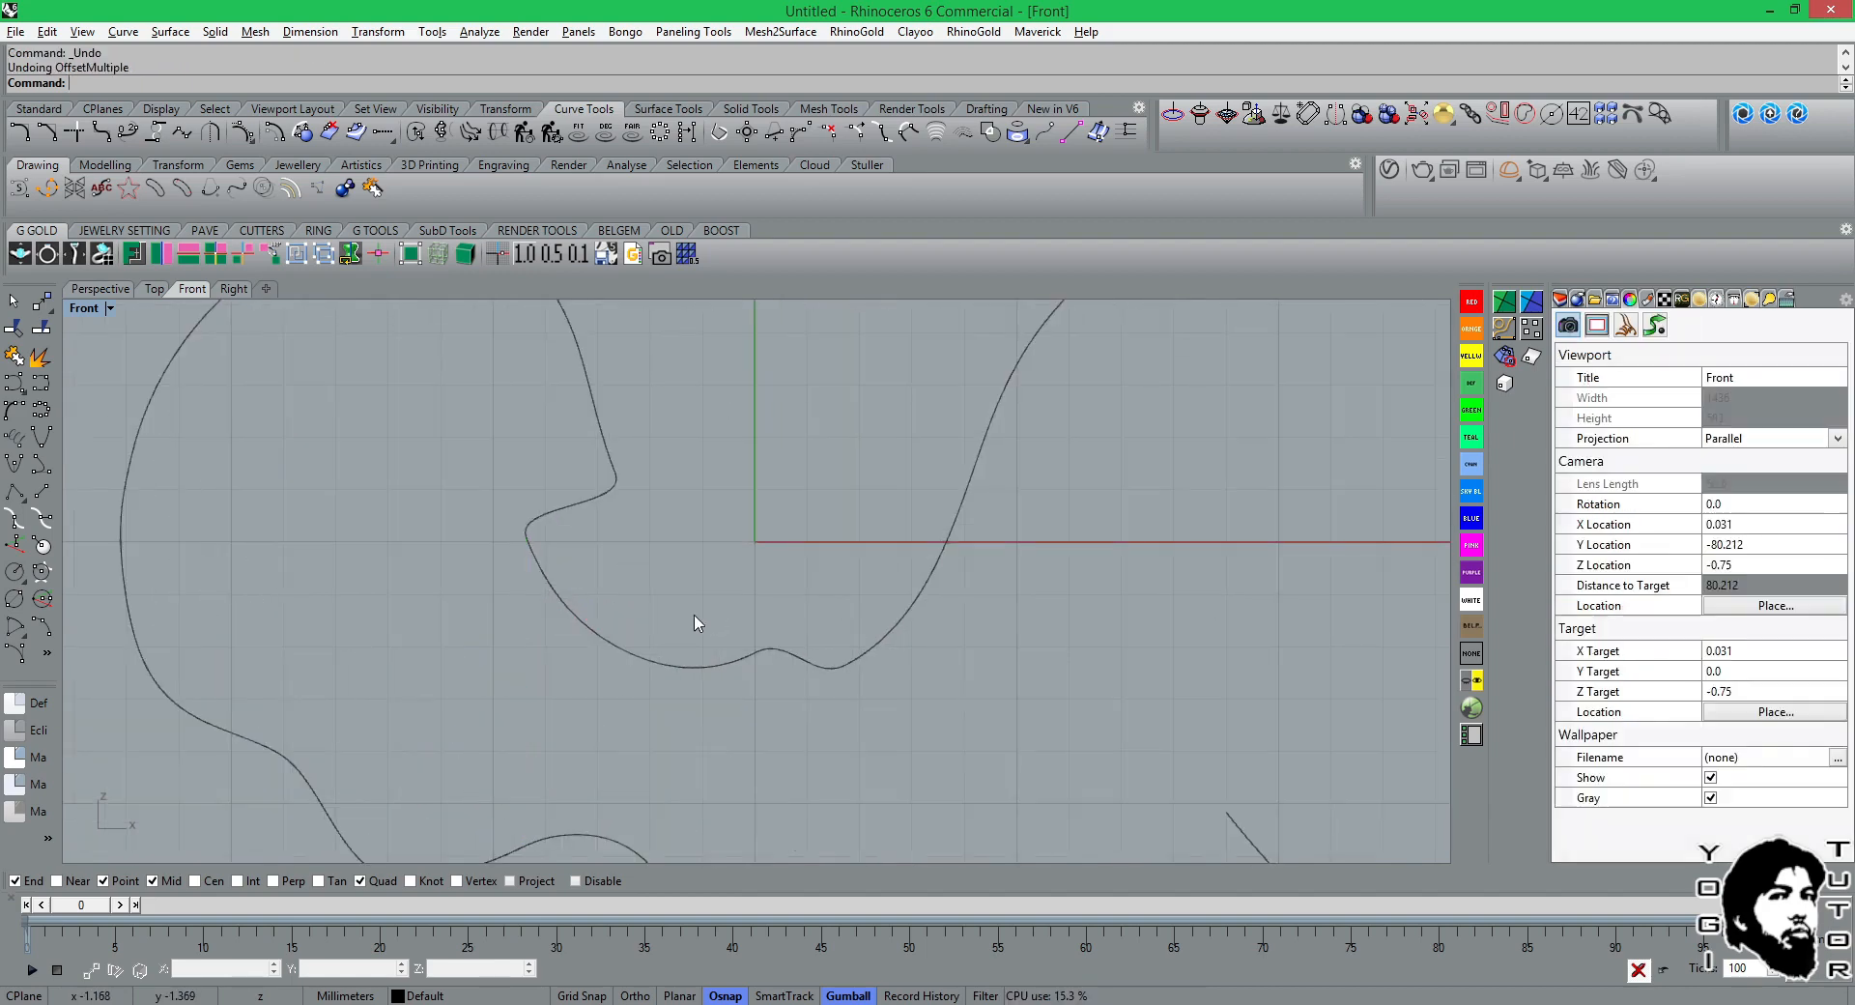
{"action": "scroll", "coordinate": [942, 671], "scroll_direction": "down", "scroll_amount": 3}
{"action": "right_click_drag", "start_coordinate": [948, 669], "coordinate": [845, 649]}
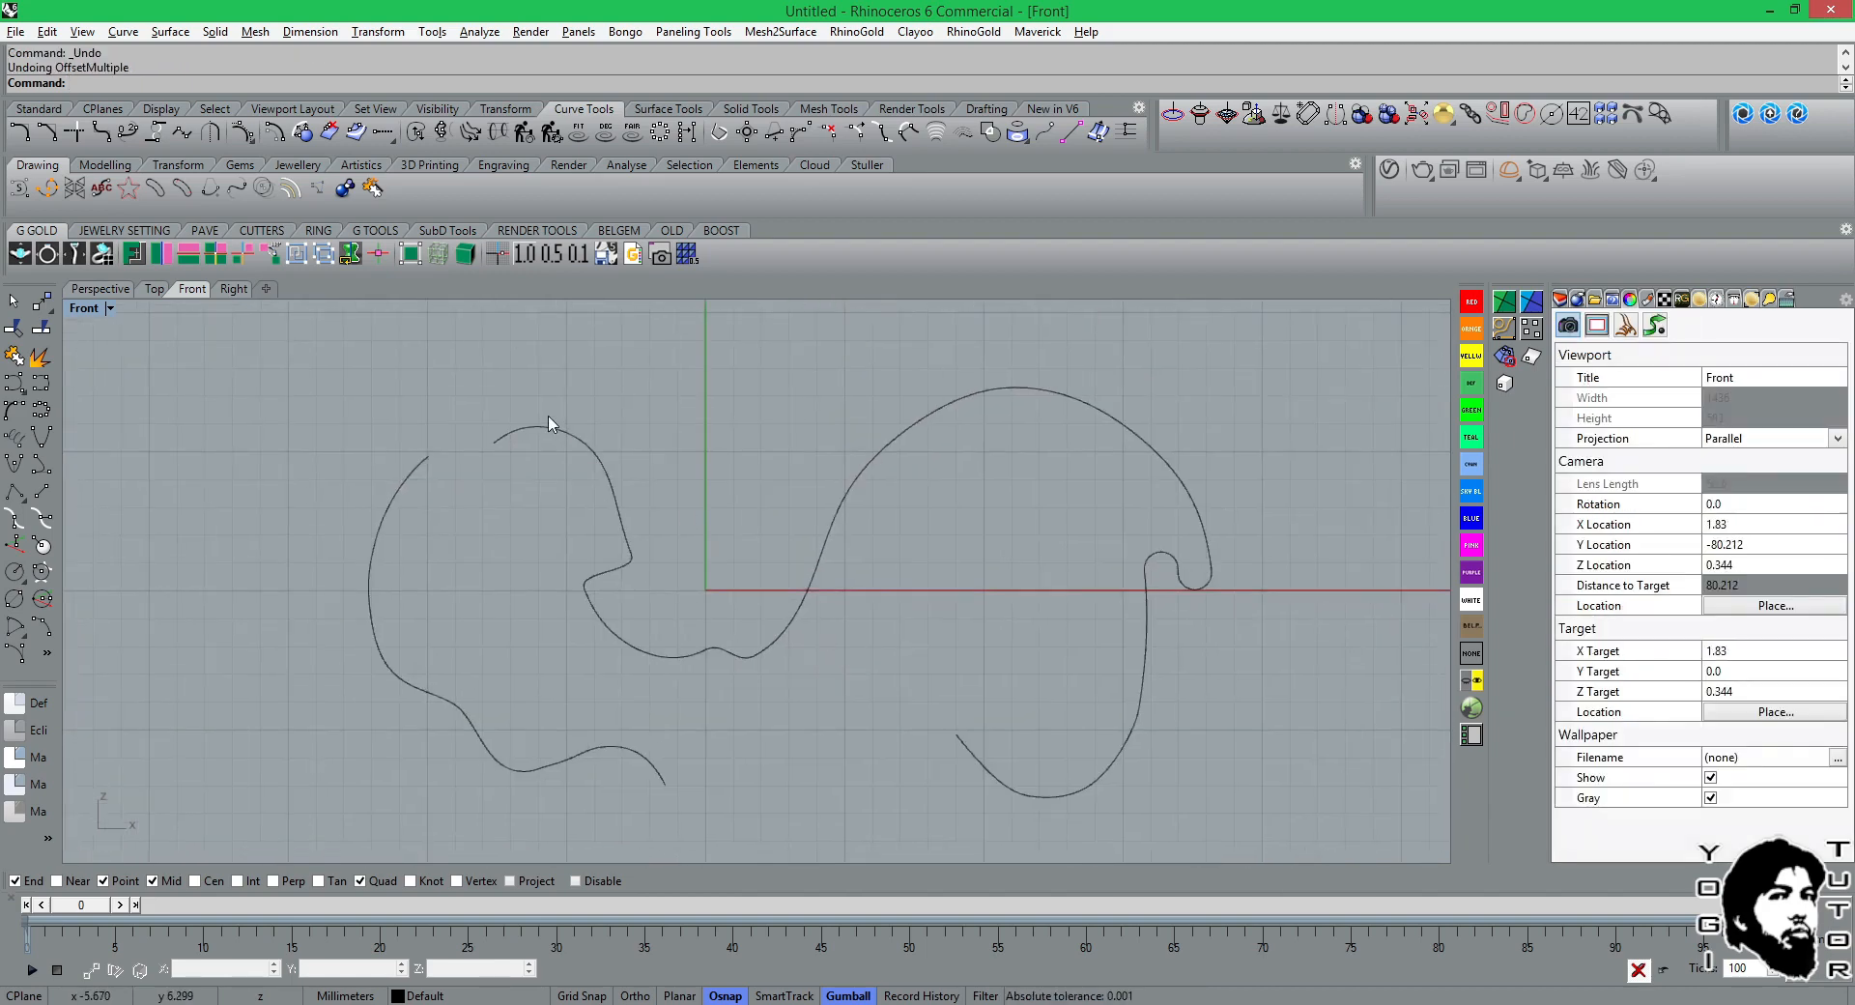
Make a multiple offset of the large arch toward its outer side with distance 0.5, count 5 and smooth corners.
{"action": "left_click", "coordinate": [964, 135]}
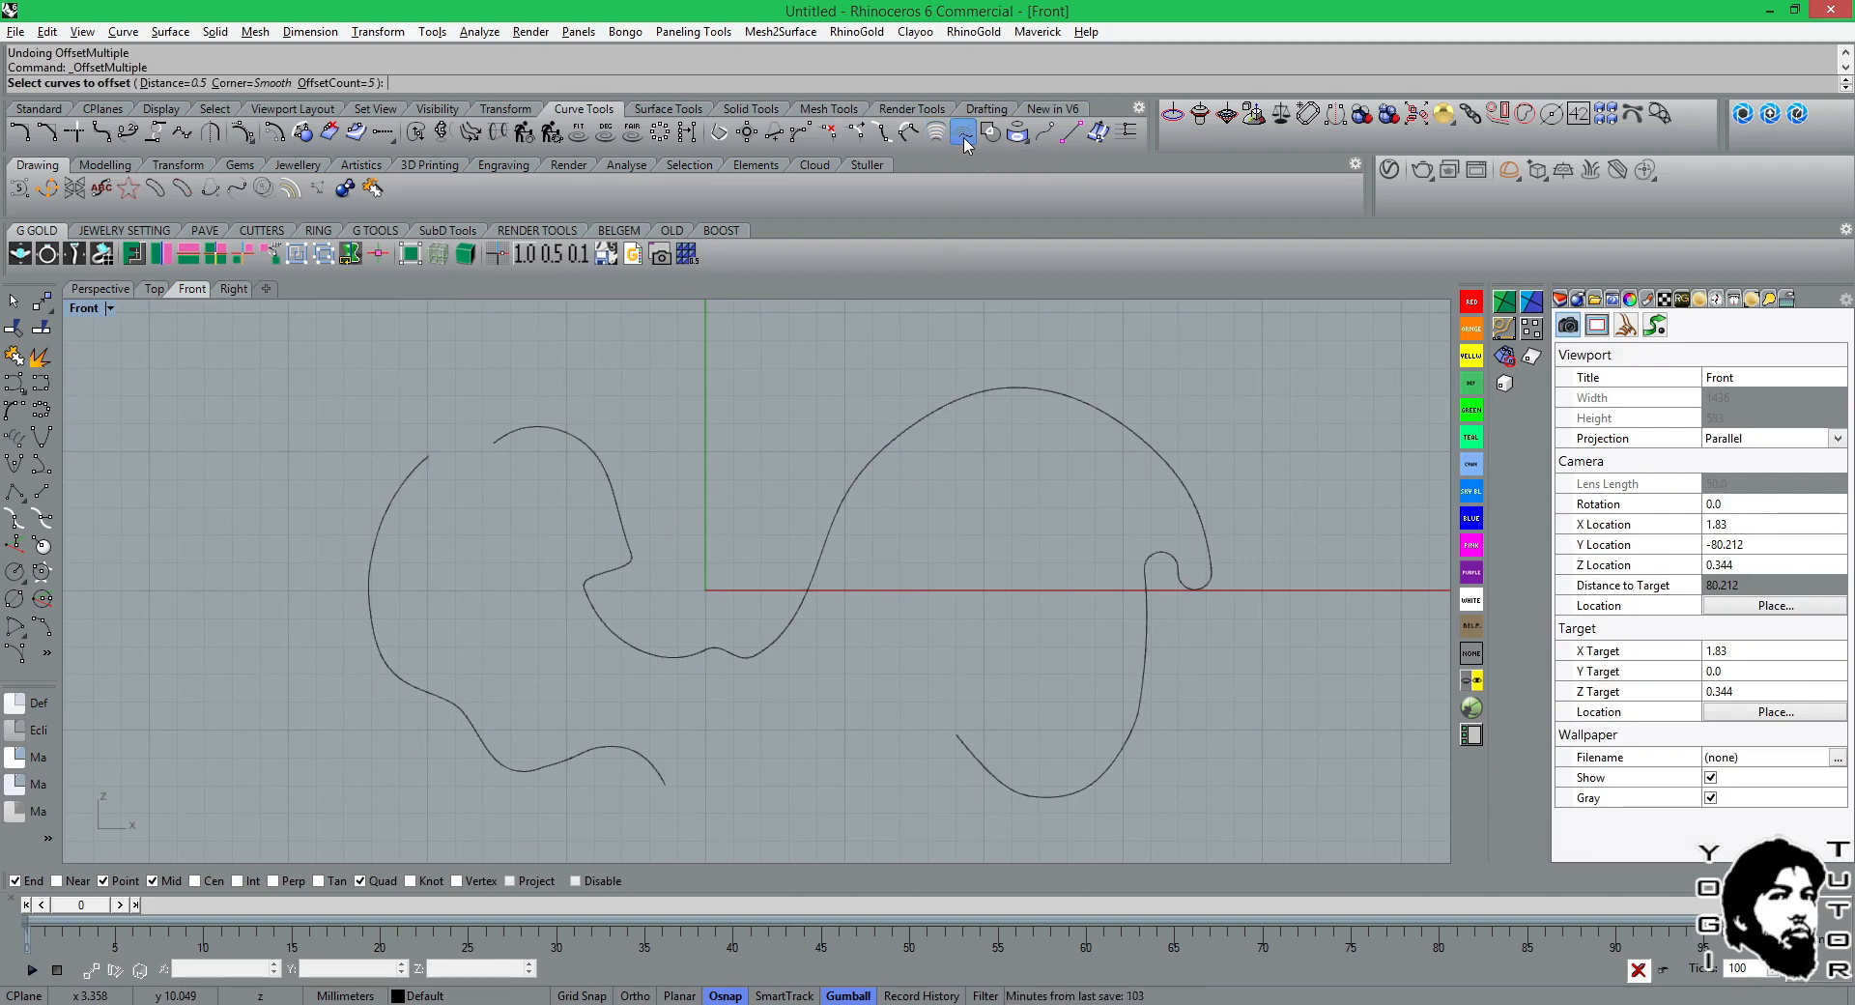
{"action": "left_click", "coordinate": [885, 454]}
{"action": "key", "text": "Return"}
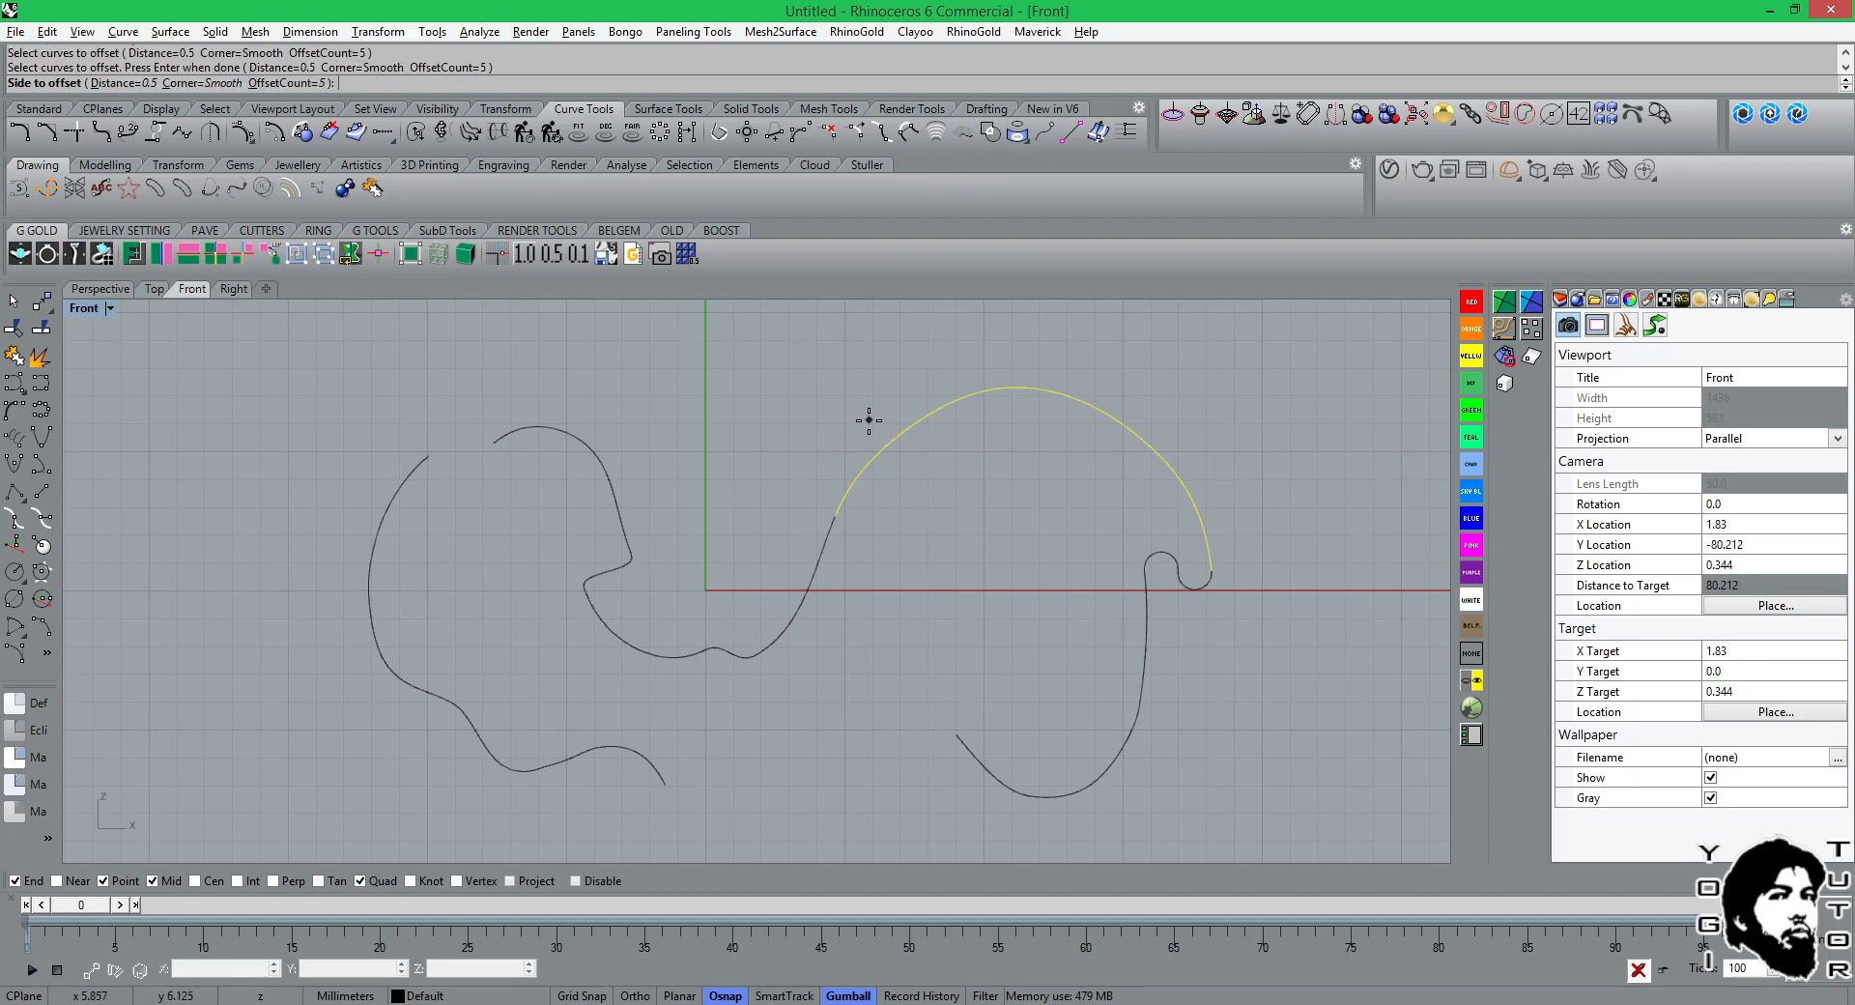
{"action": "left_click", "coordinate": [869, 420]}
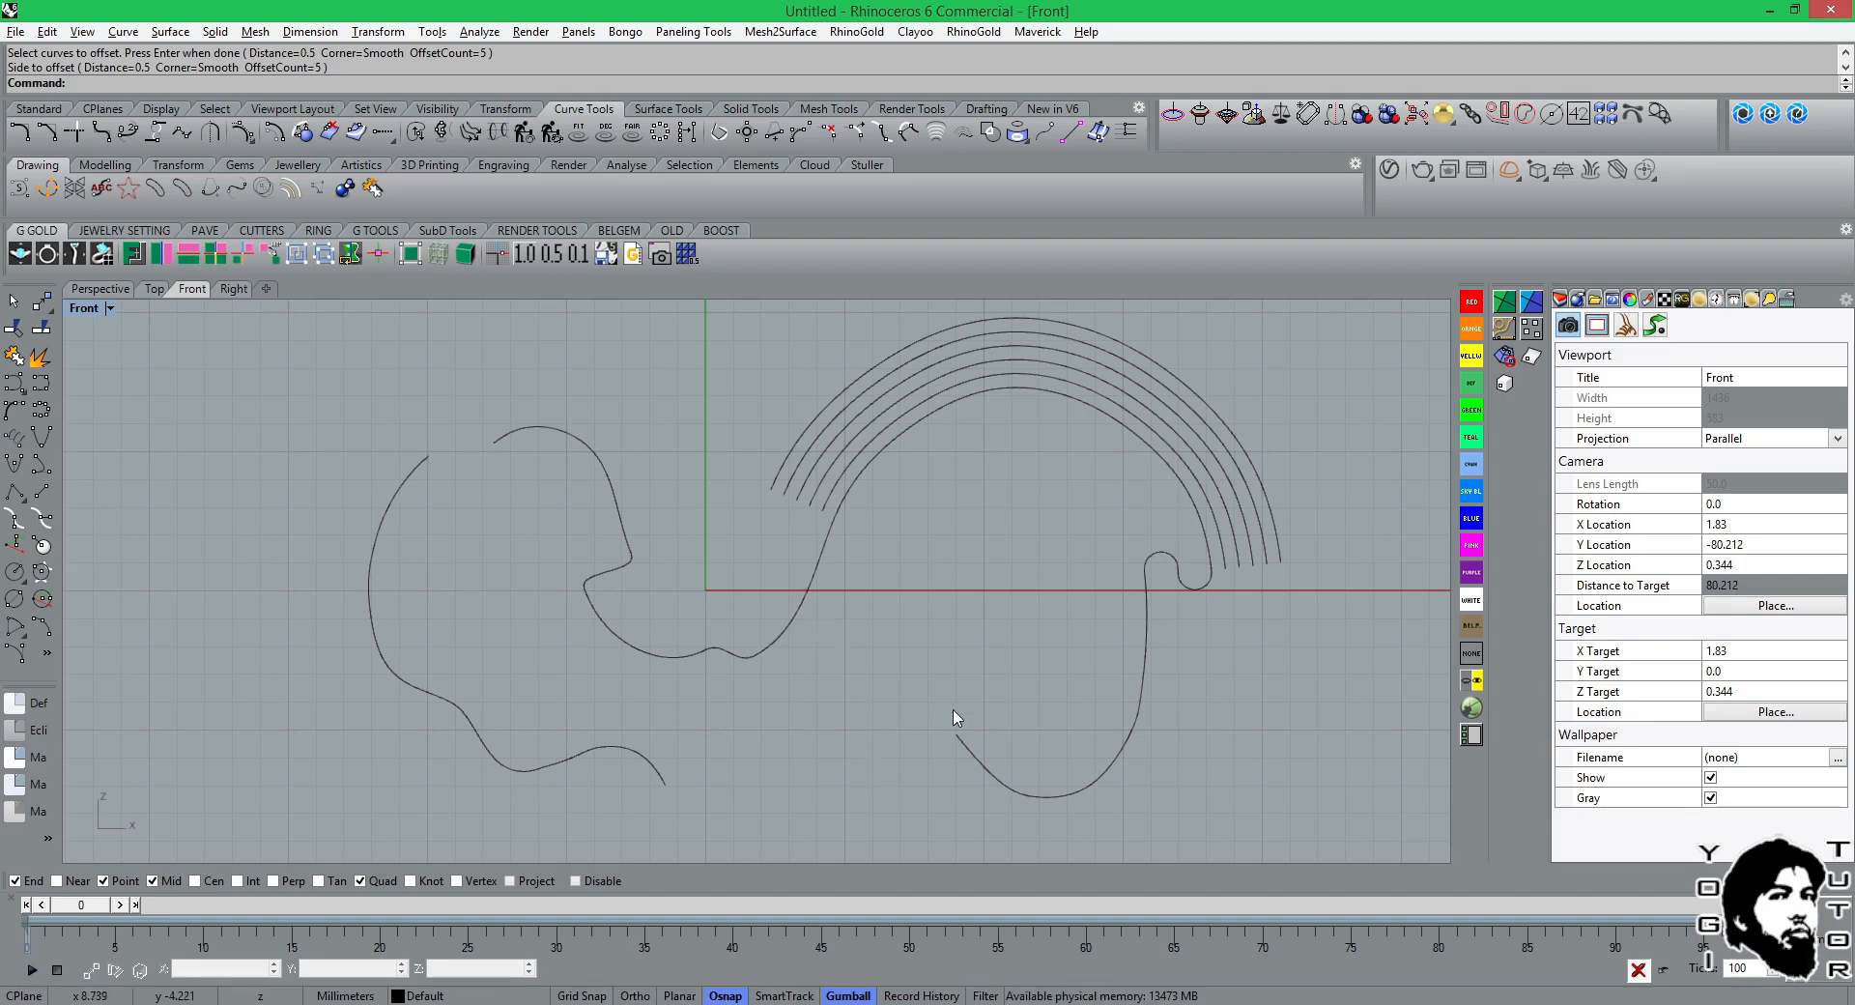
Try to simplify the far-left wavy curve with SimplifyCrv and clear the selection.
{"action": "right_click_drag", "start_coordinate": [677, 611], "coordinate": [1014, 558]}
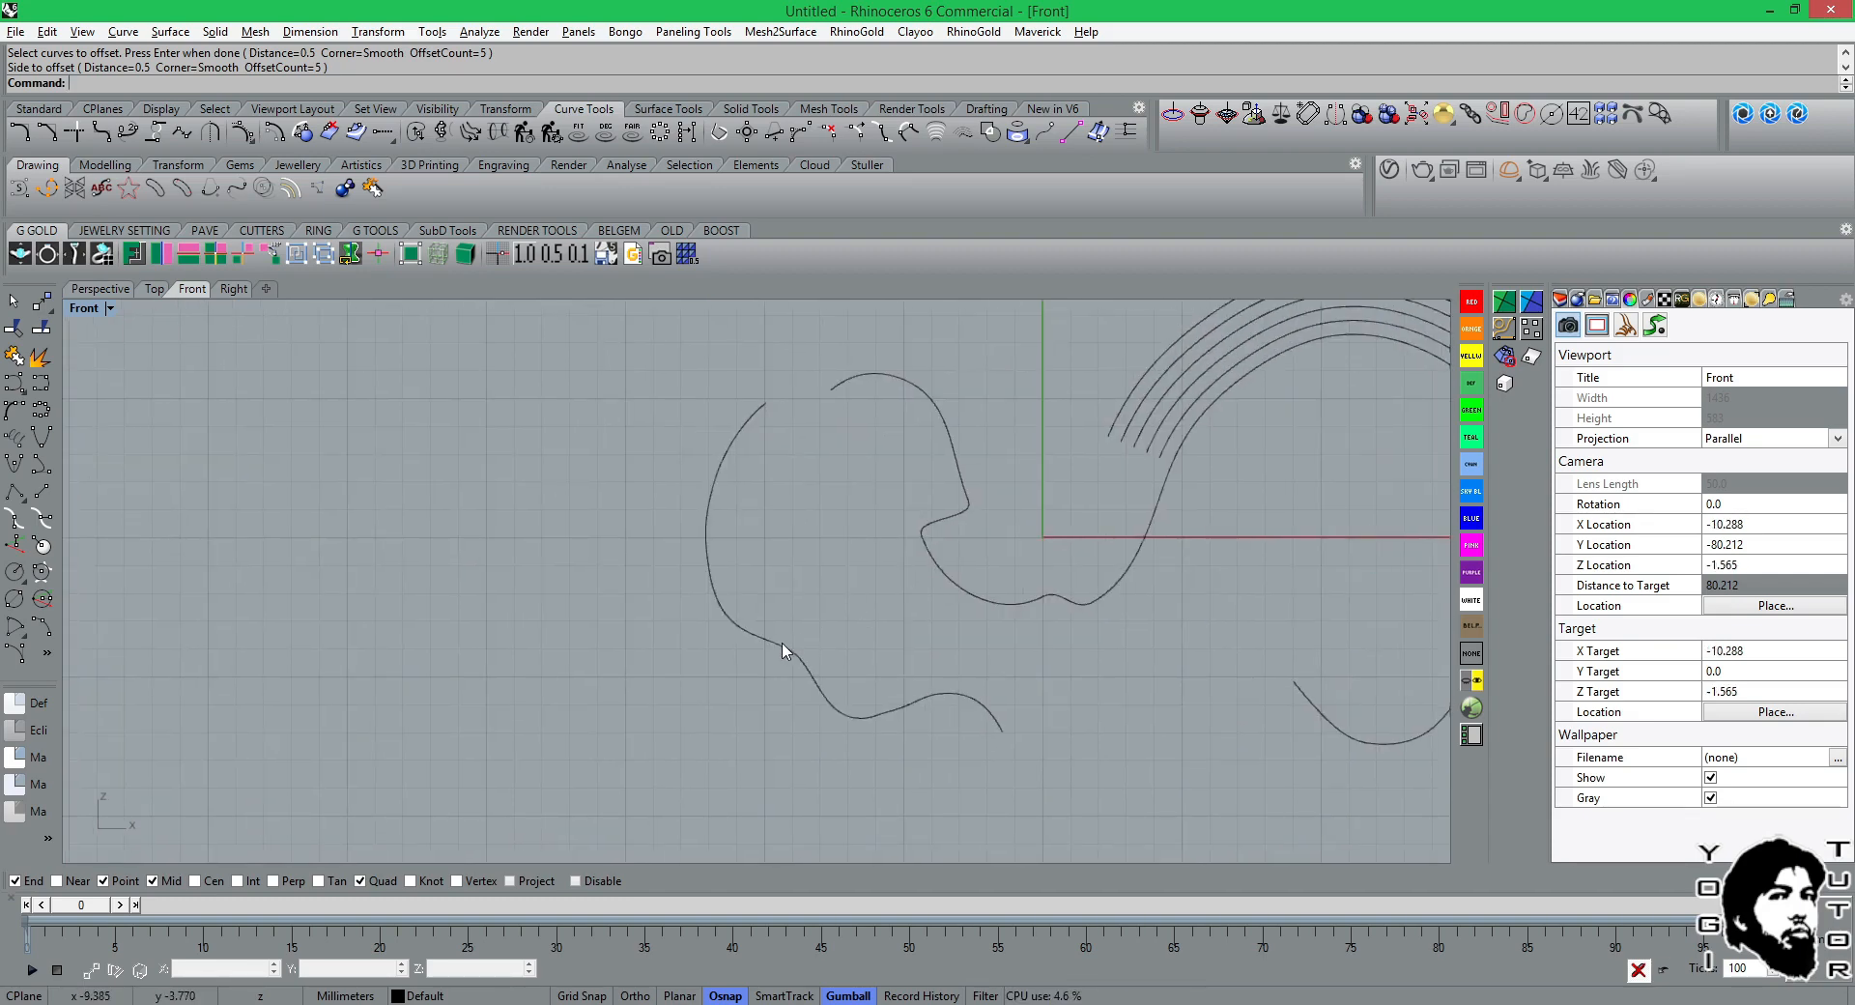
{"action": "left_click", "coordinate": [786, 651]}
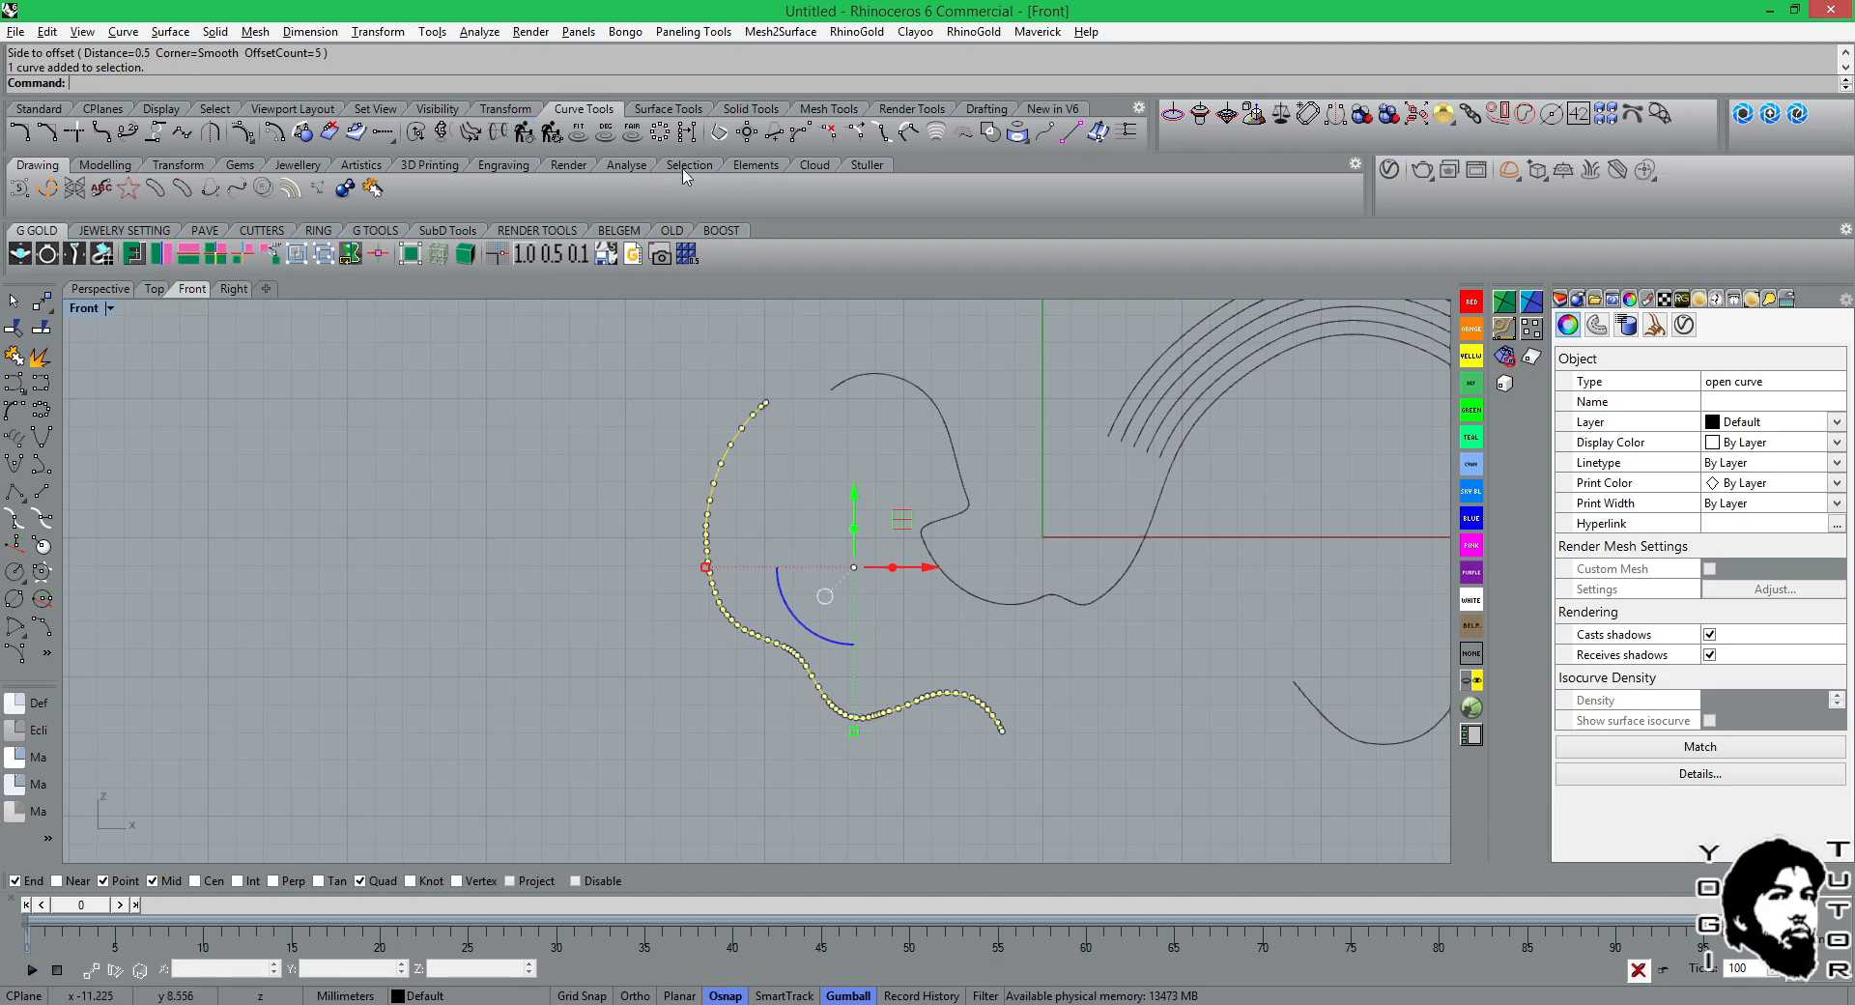
{"action": "left_click", "coordinate": [682, 135]}
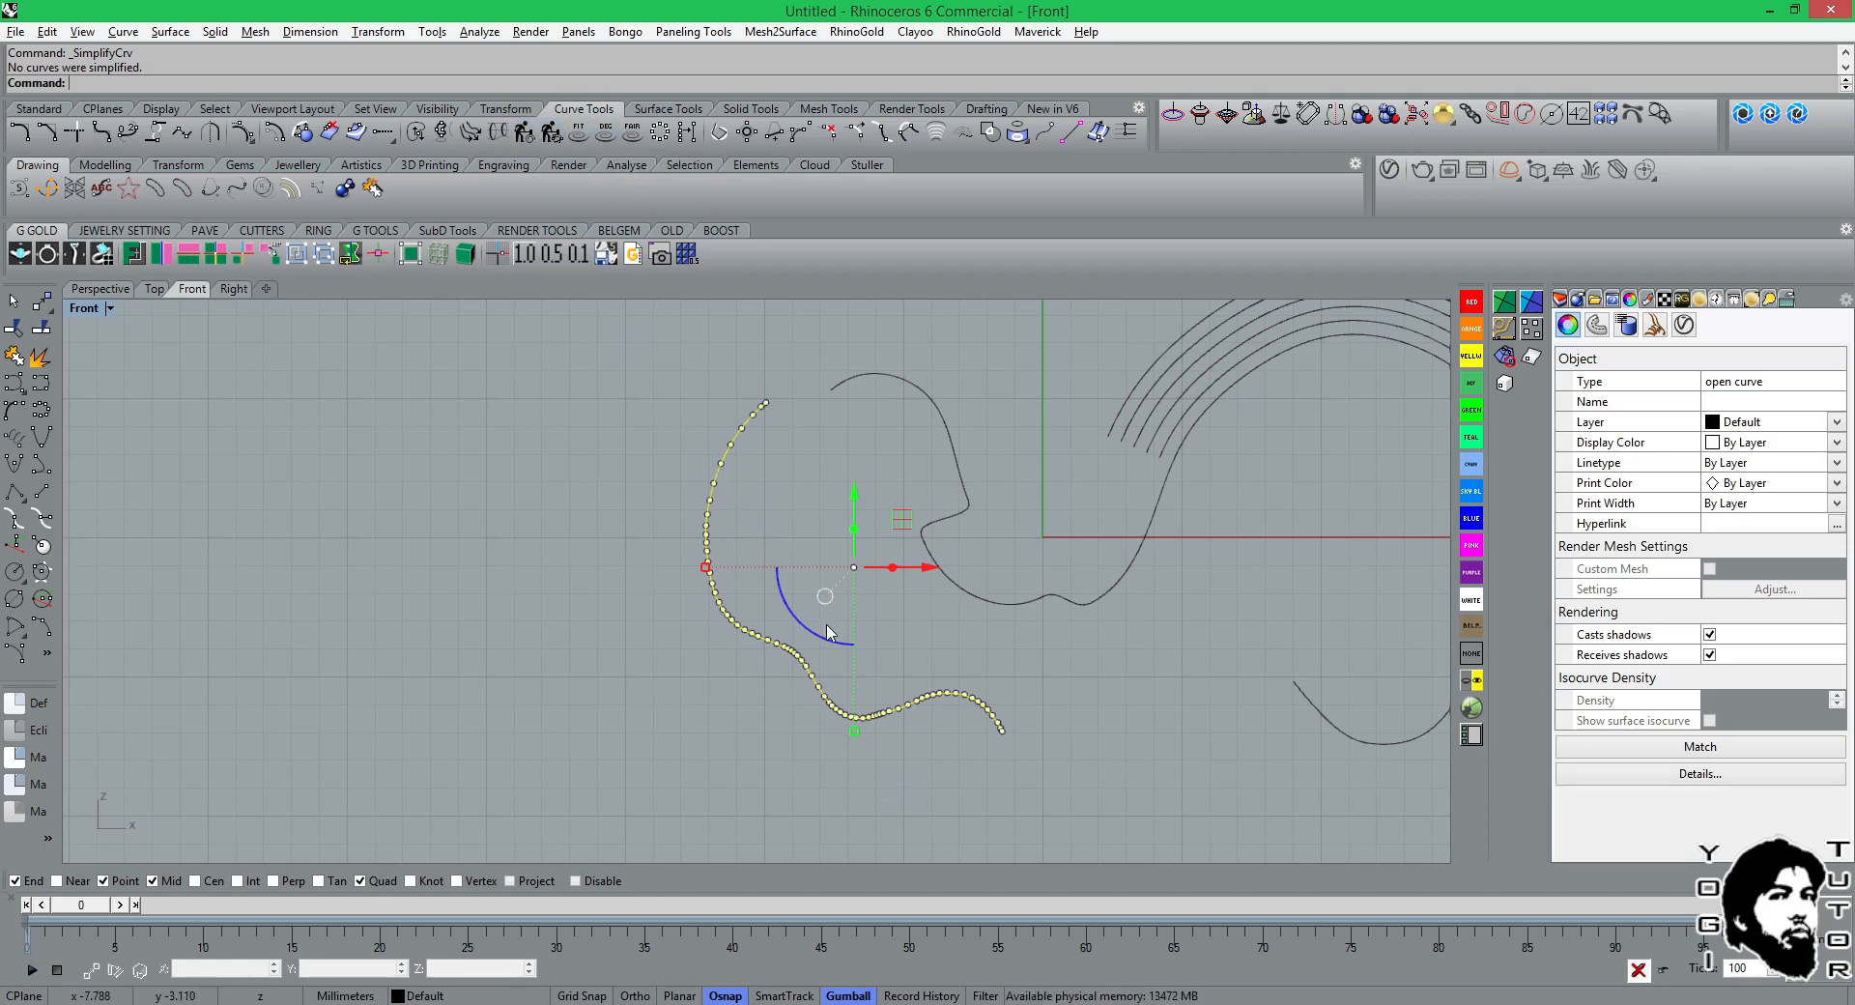
{"action": "scroll", "coordinate": [793, 555], "scroll_direction": "up", "scroll_amount": 1}
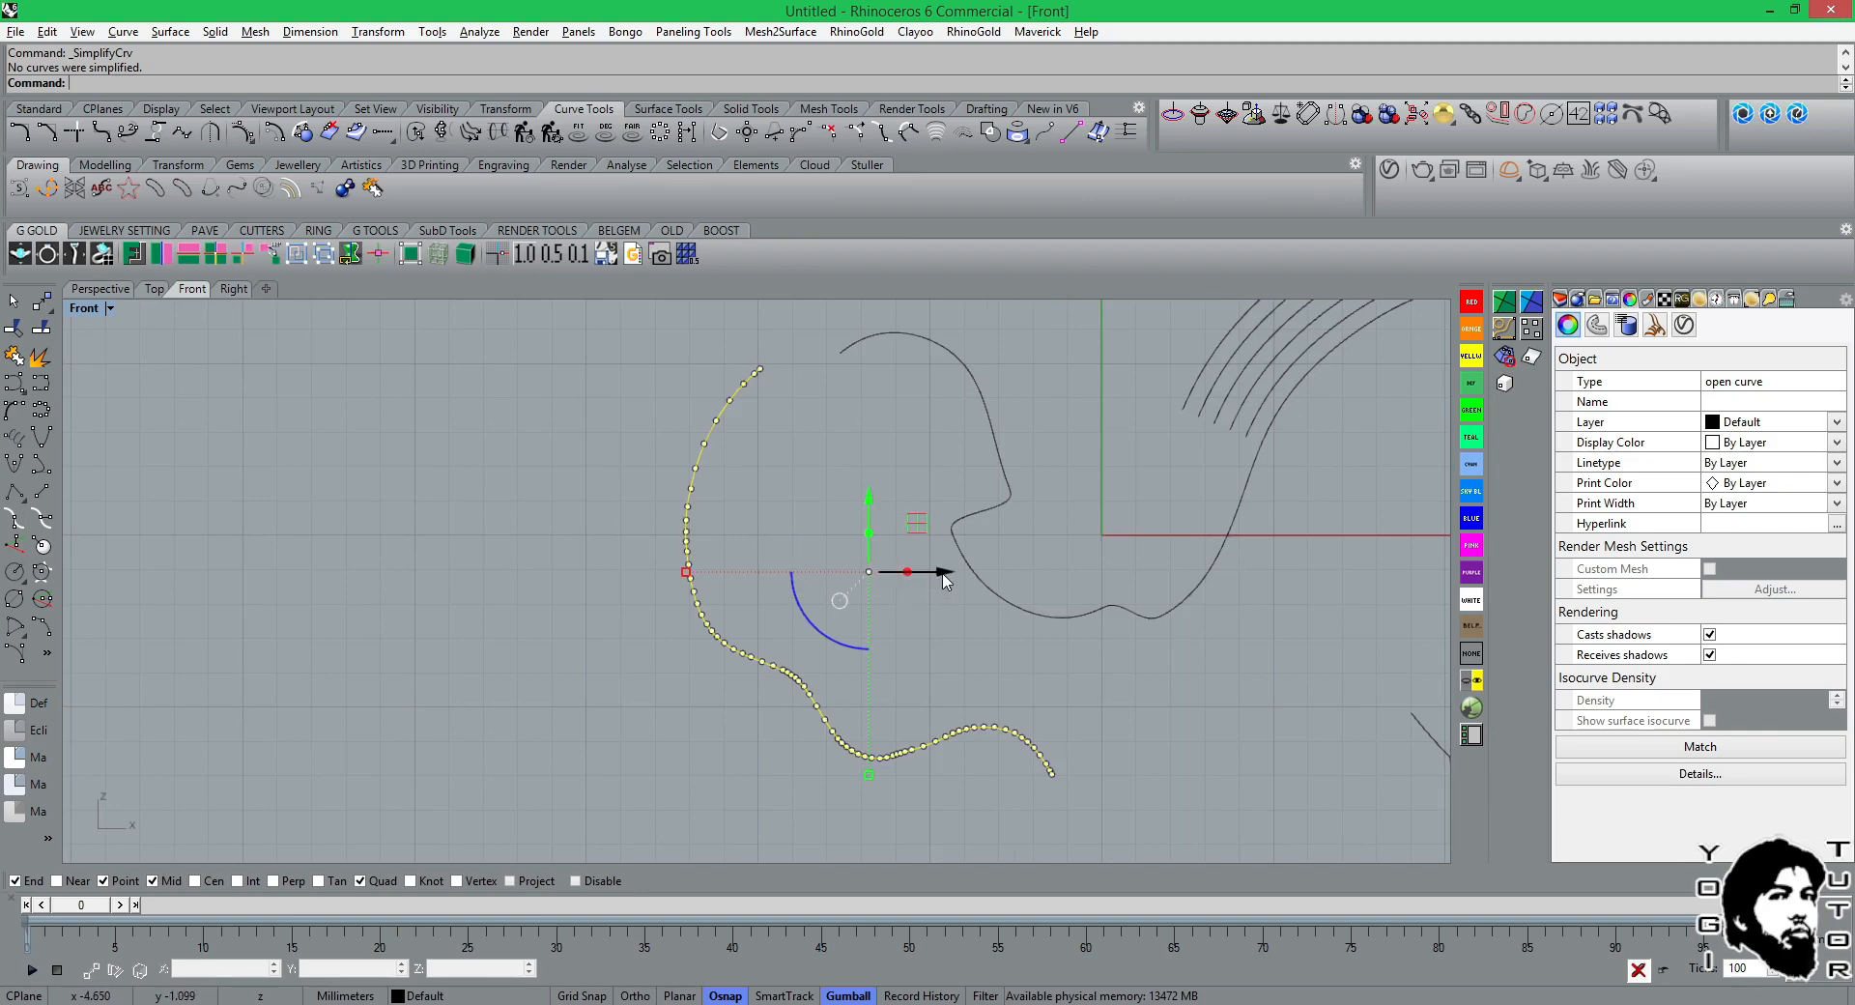
{"action": "scroll", "coordinate": [944, 579], "scroll_direction": "down", "scroll_amount": 1}
{"action": "left_click", "coordinate": [108, 404]}
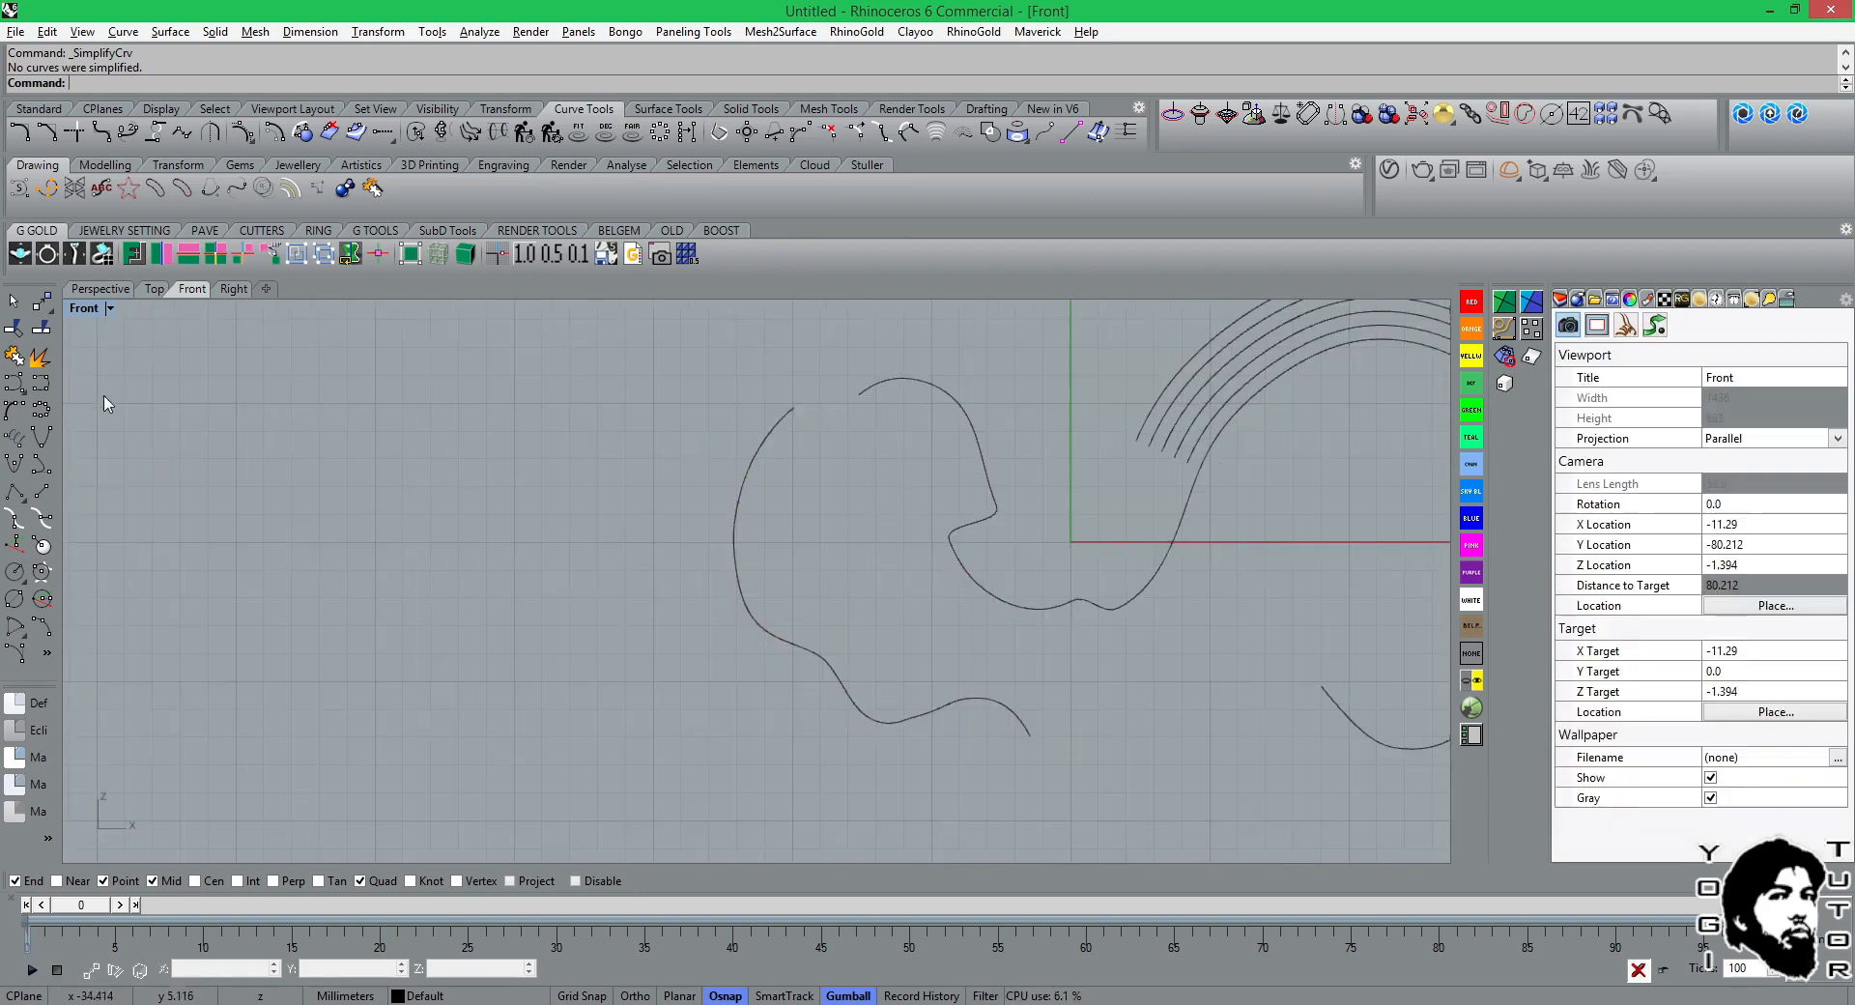
Draw an arched degree-3 control point curve with four points in the empty area left of the wavy curves.
{"action": "left_click", "coordinate": [14, 383]}
{"action": "left_click", "coordinate": [222, 424]}
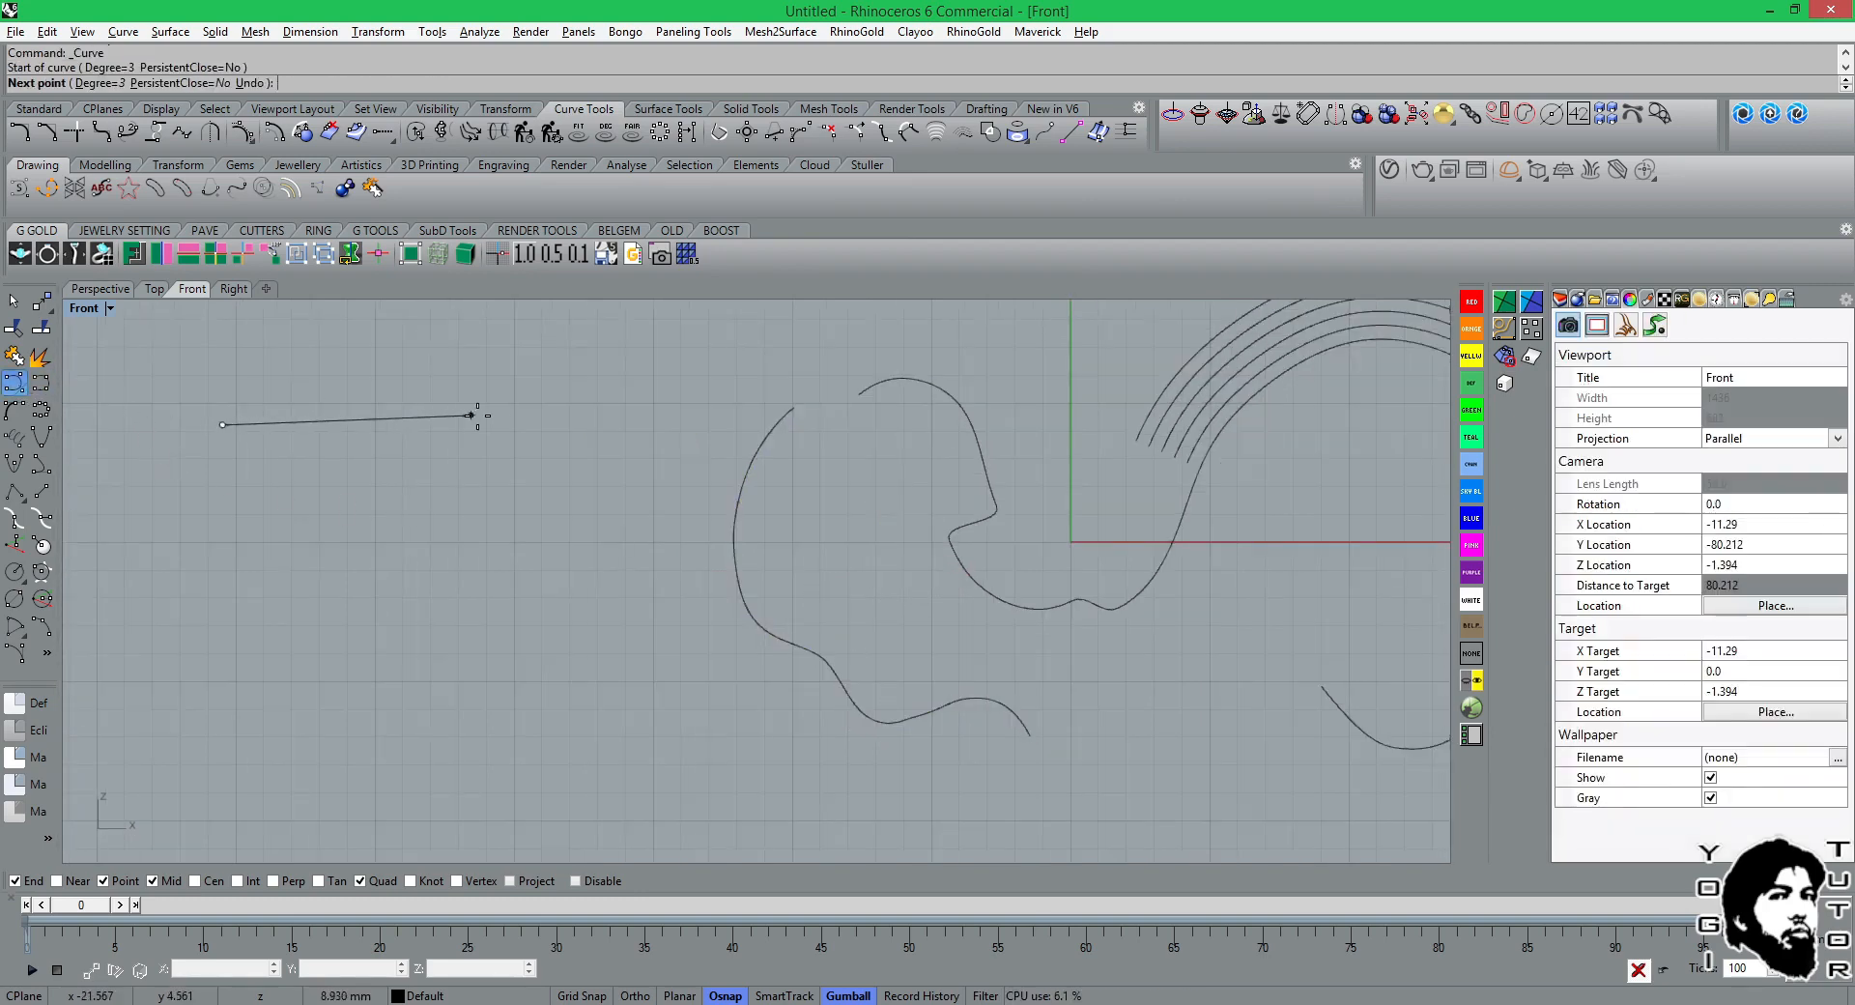
{"action": "left_click", "coordinate": [521, 415]}
{"action": "left_click", "coordinate": [656, 600]}
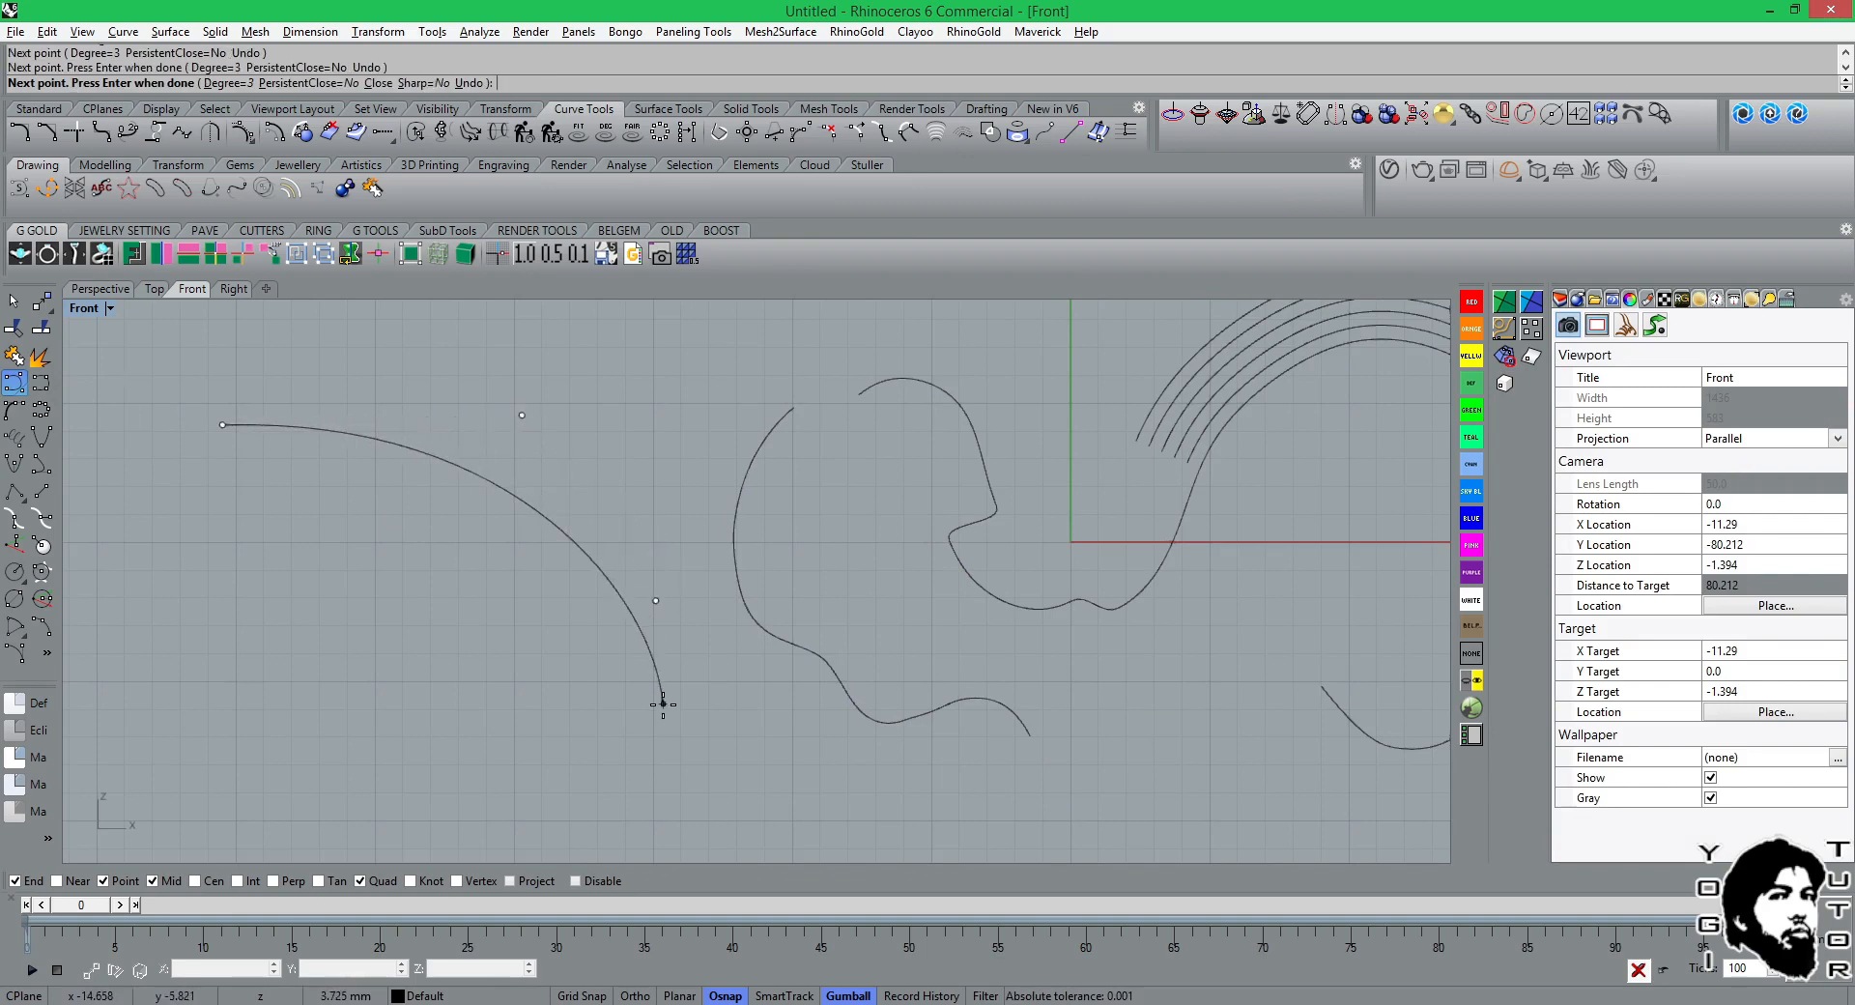
{"action": "left_click", "coordinate": [663, 703]}
{"action": "key", "text": "Return"}
{"action": "scroll", "coordinate": [708, 523], "scroll_direction": "down", "scroll_amount": 2}
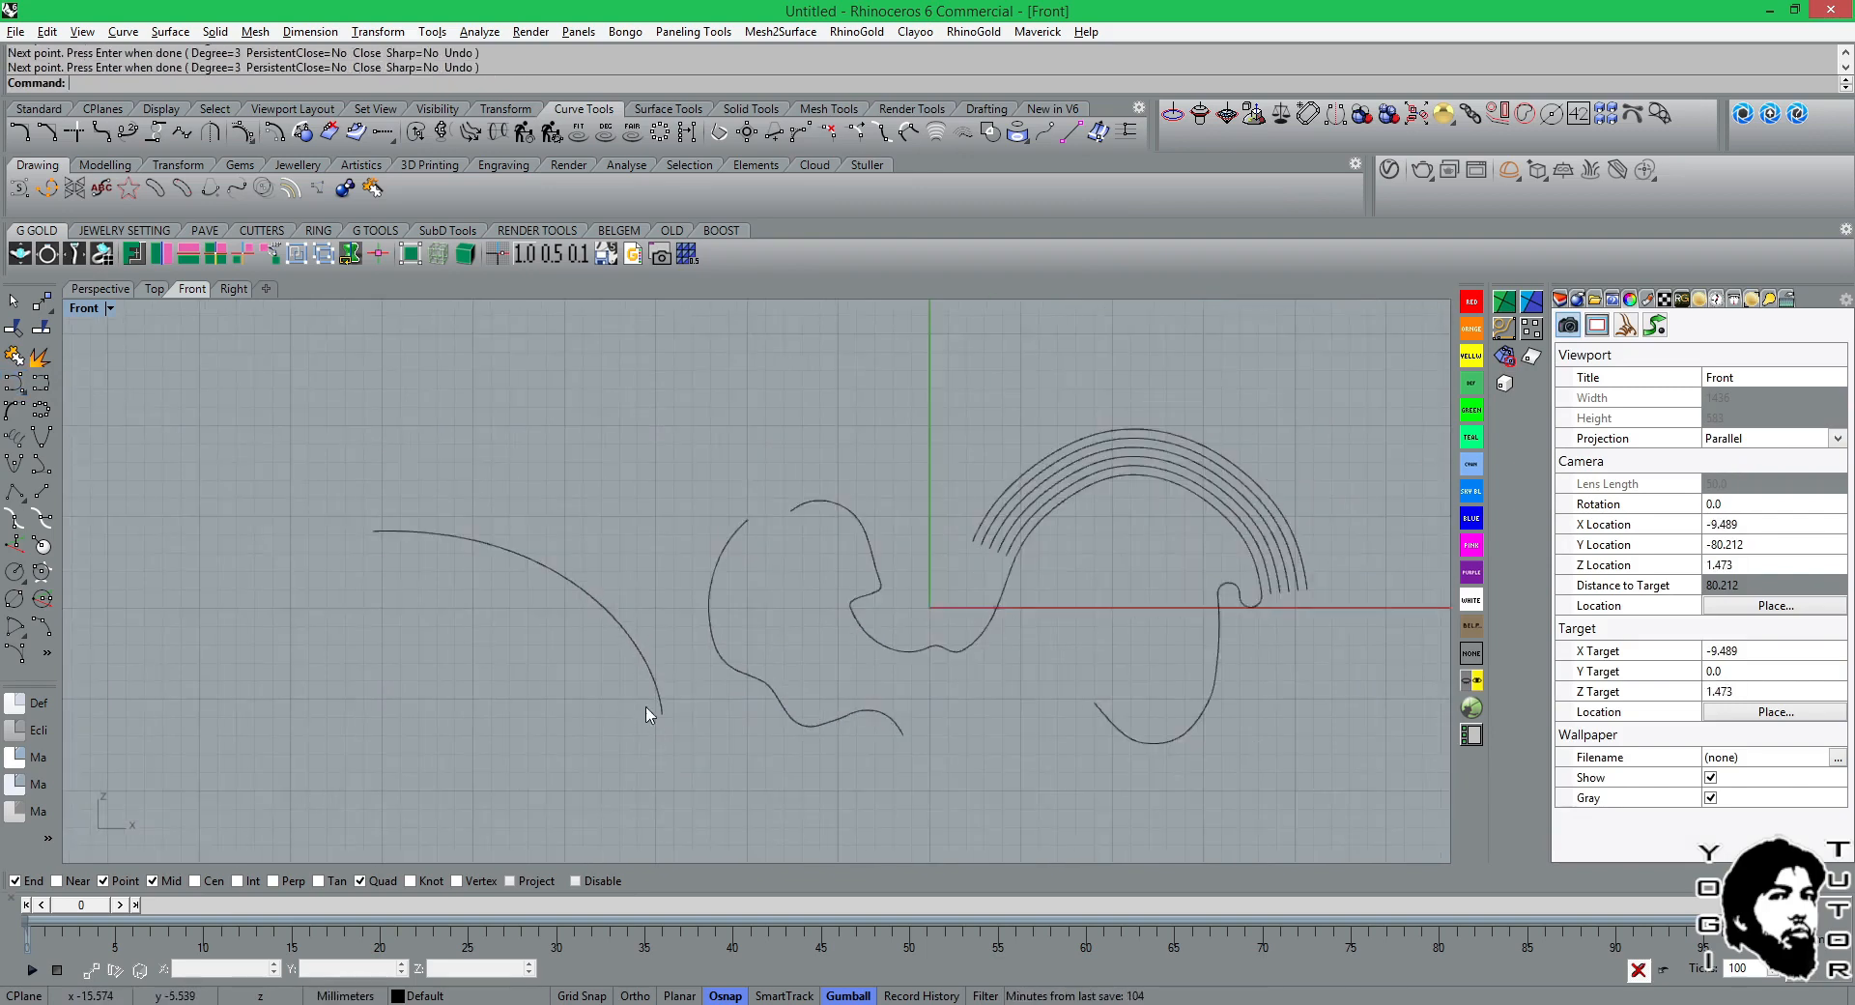
Draw a second degree-3 control point curve below the arched one, descending and hooking upward at its lower end.
{"action": "key", "text": "Return"}
{"action": "left_click", "coordinate": [328, 567]}
{"action": "left_click", "coordinate": [392, 615]}
{"action": "left_click", "coordinate": [467, 764]}
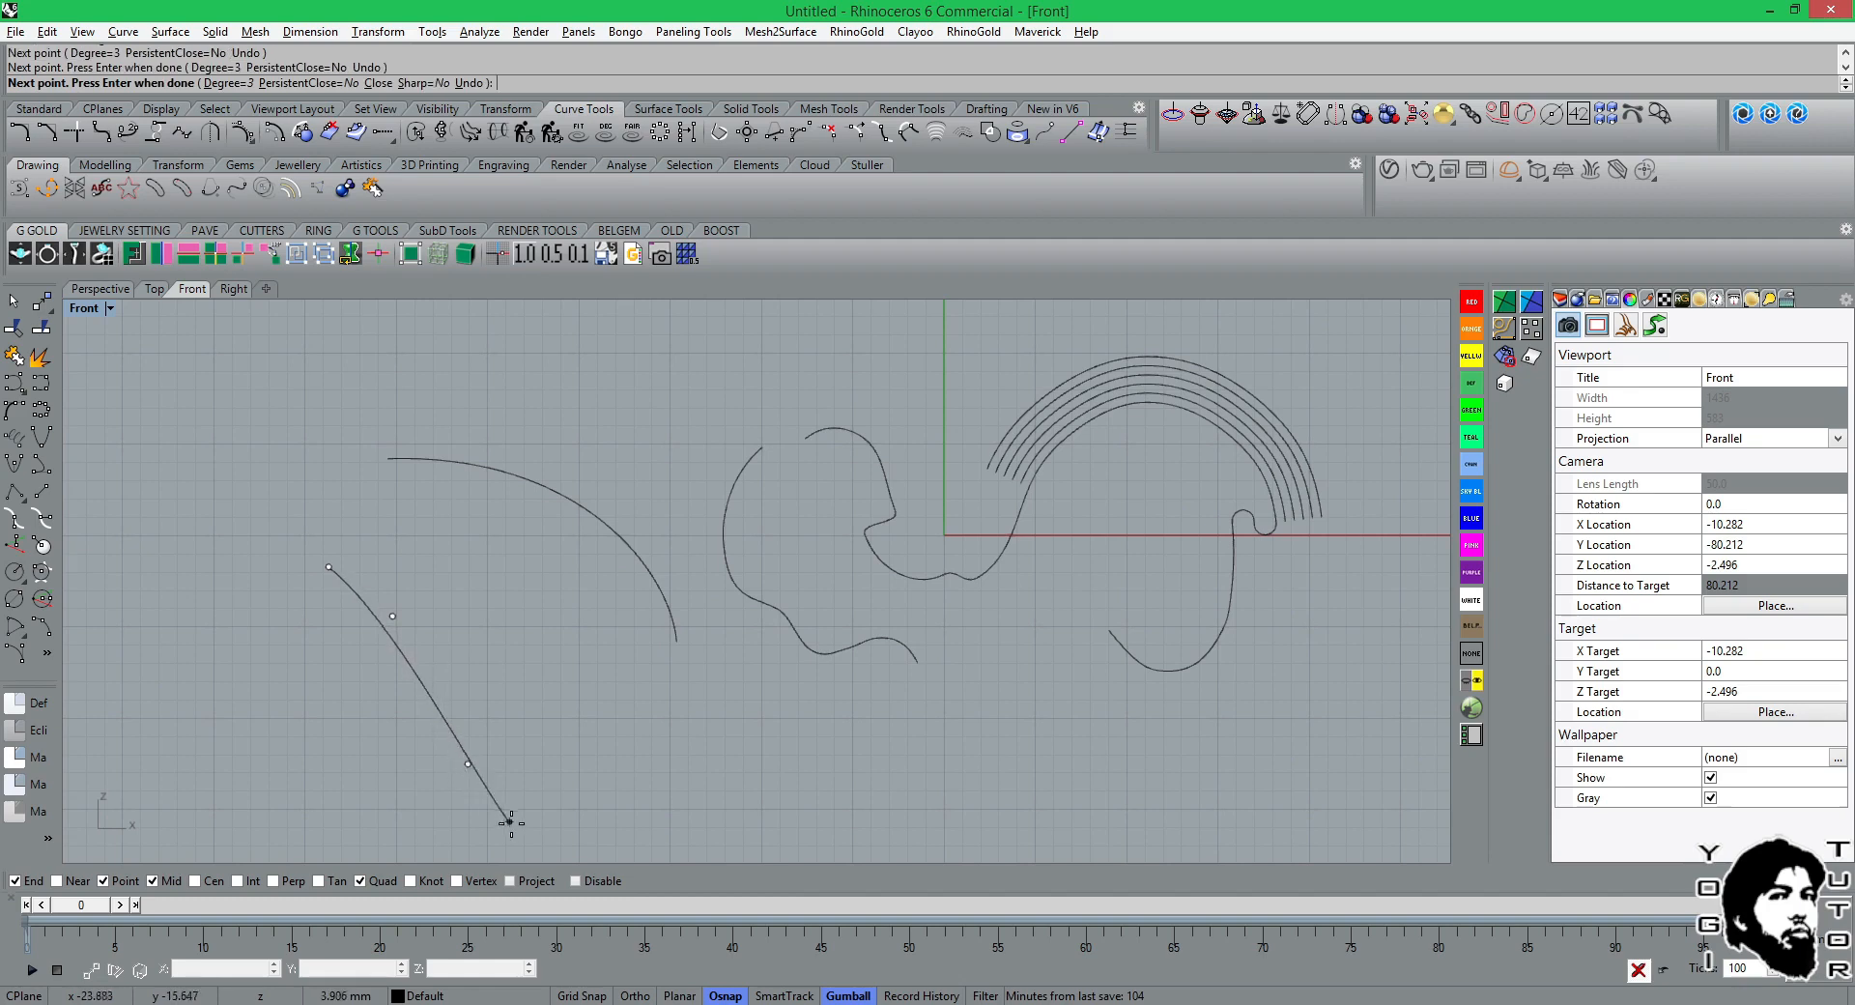
{"action": "left_click", "coordinate": [511, 822]}
{"action": "left_click", "coordinate": [609, 793]}
{"action": "left_click", "coordinate": [624, 786]}
{"action": "key", "text": "Return"}
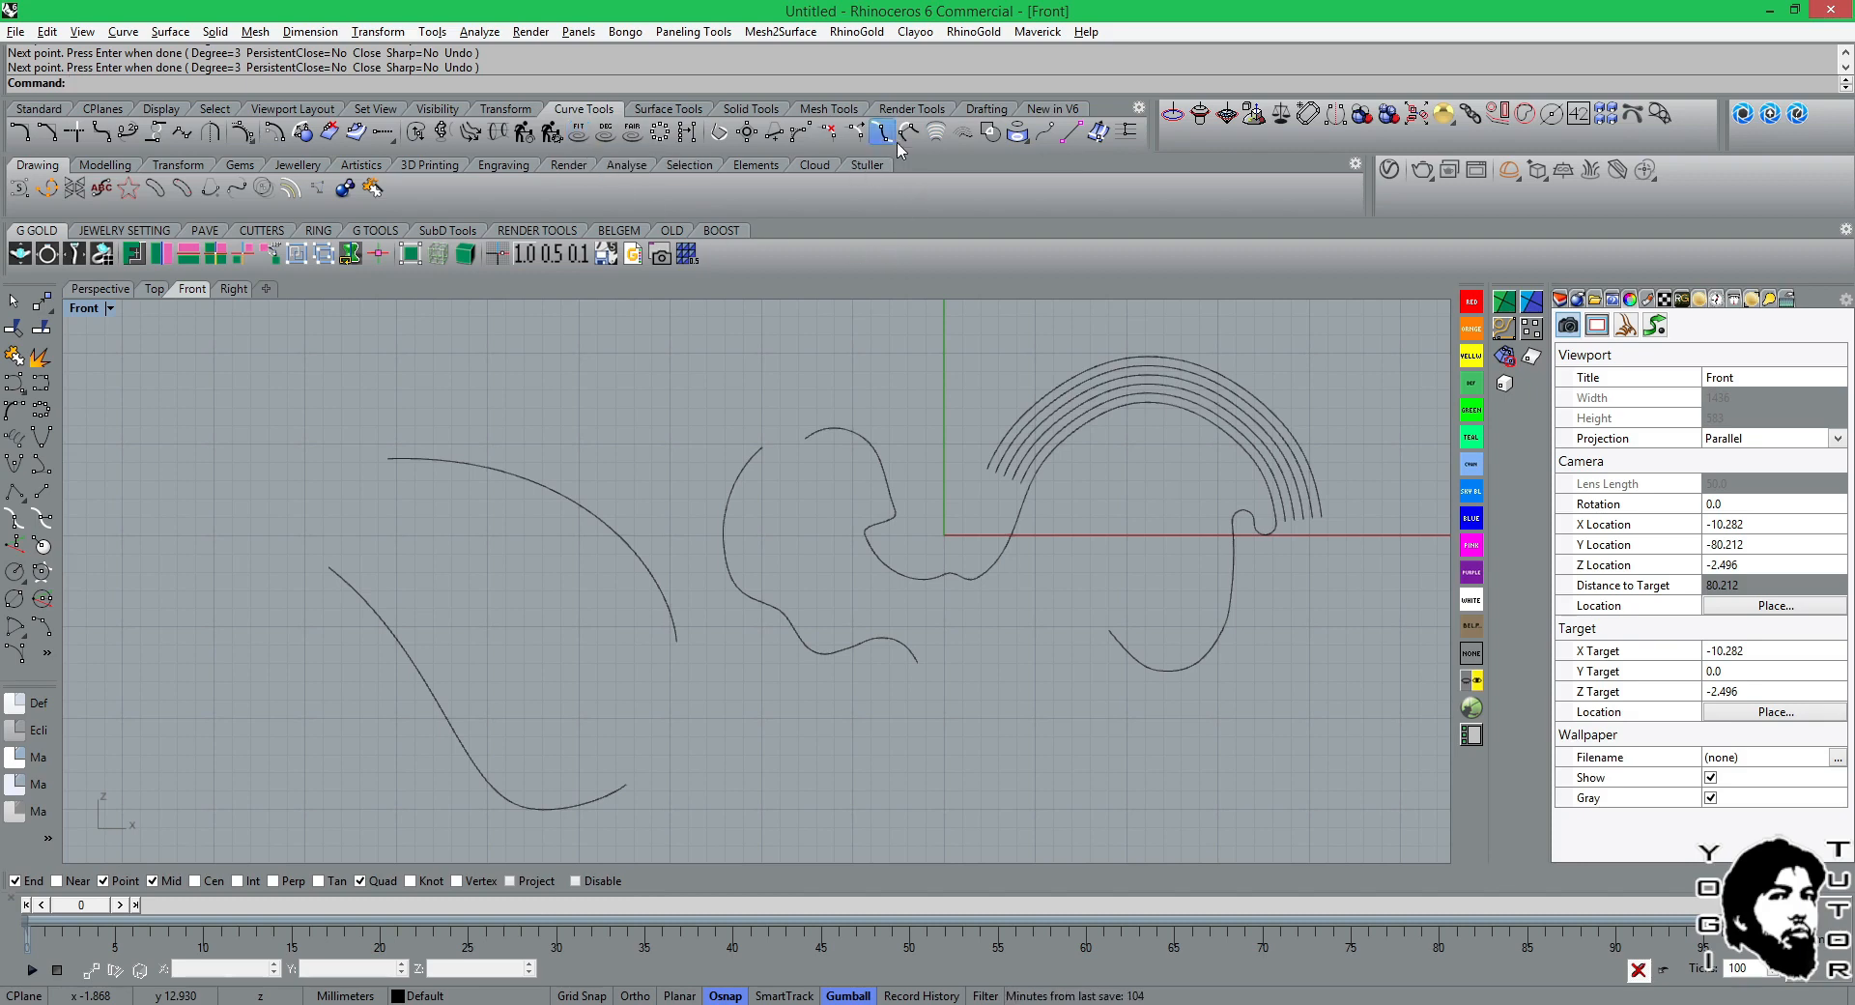
Create 4 tween curves between the new arched curve and the curve below it, using the Refit match method.
{"action": "left_click", "coordinate": [935, 132]}
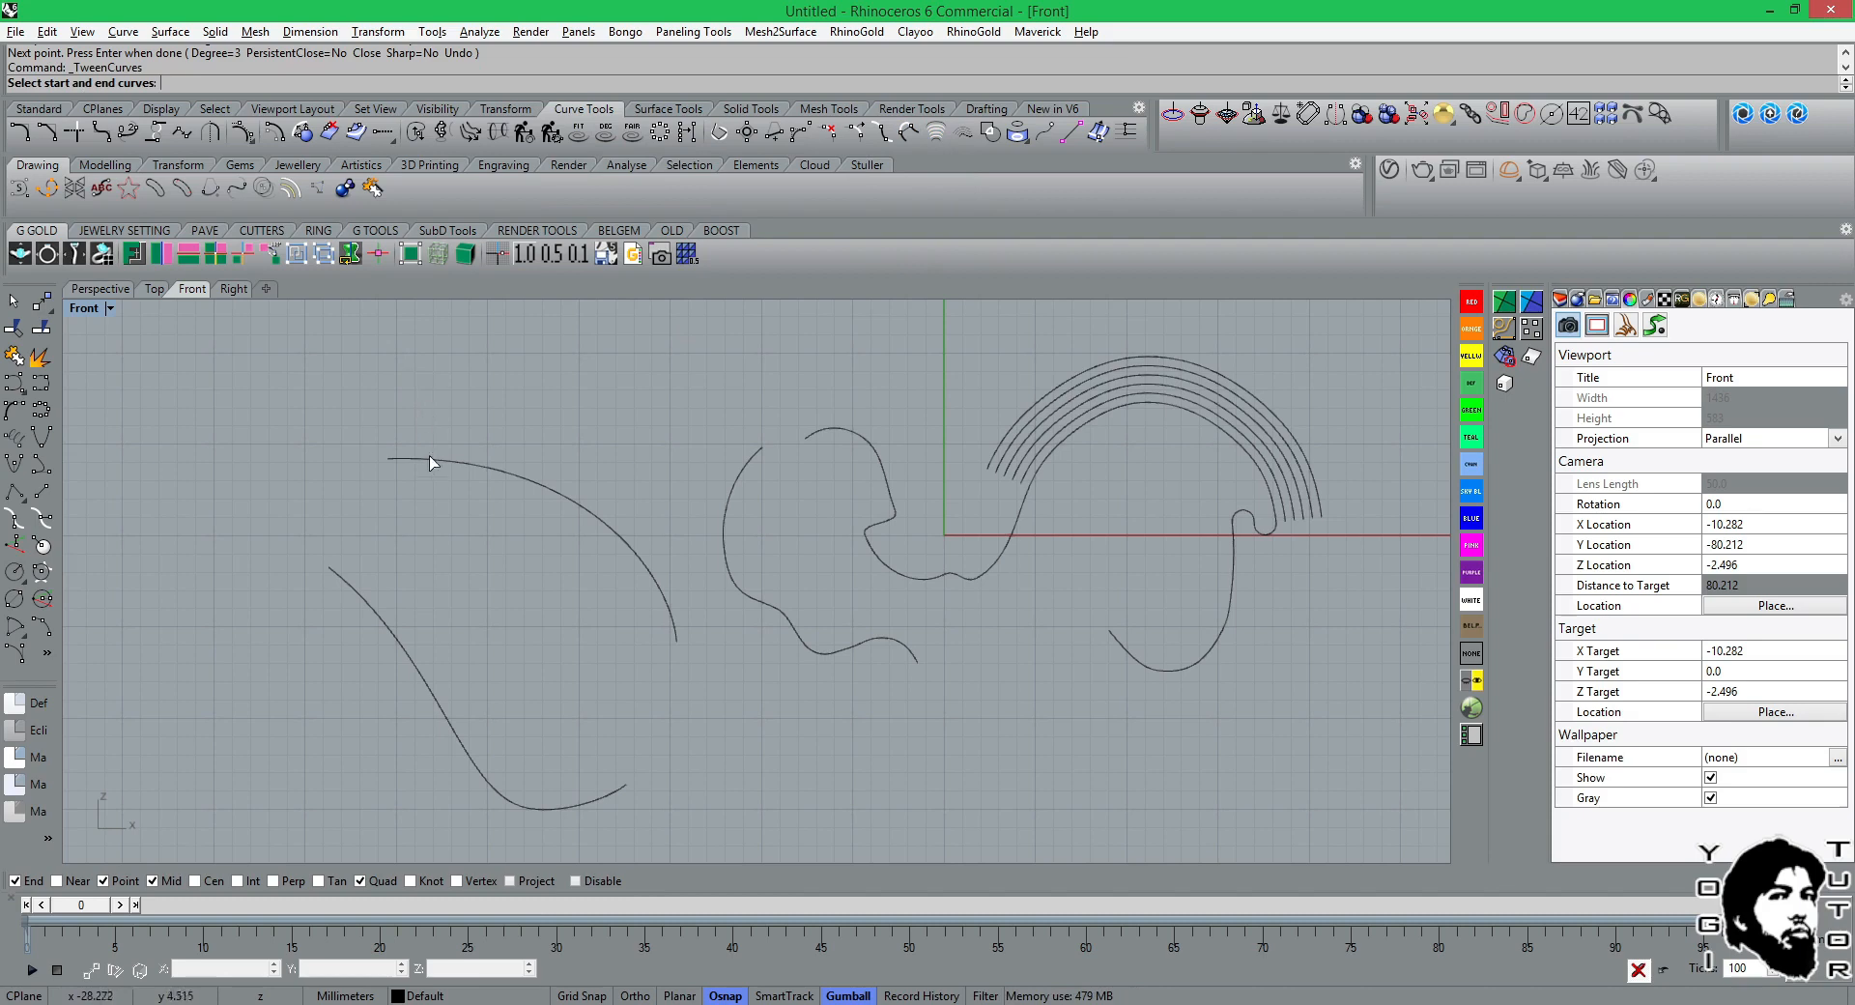
{"action": "left_click", "coordinate": [459, 464]}
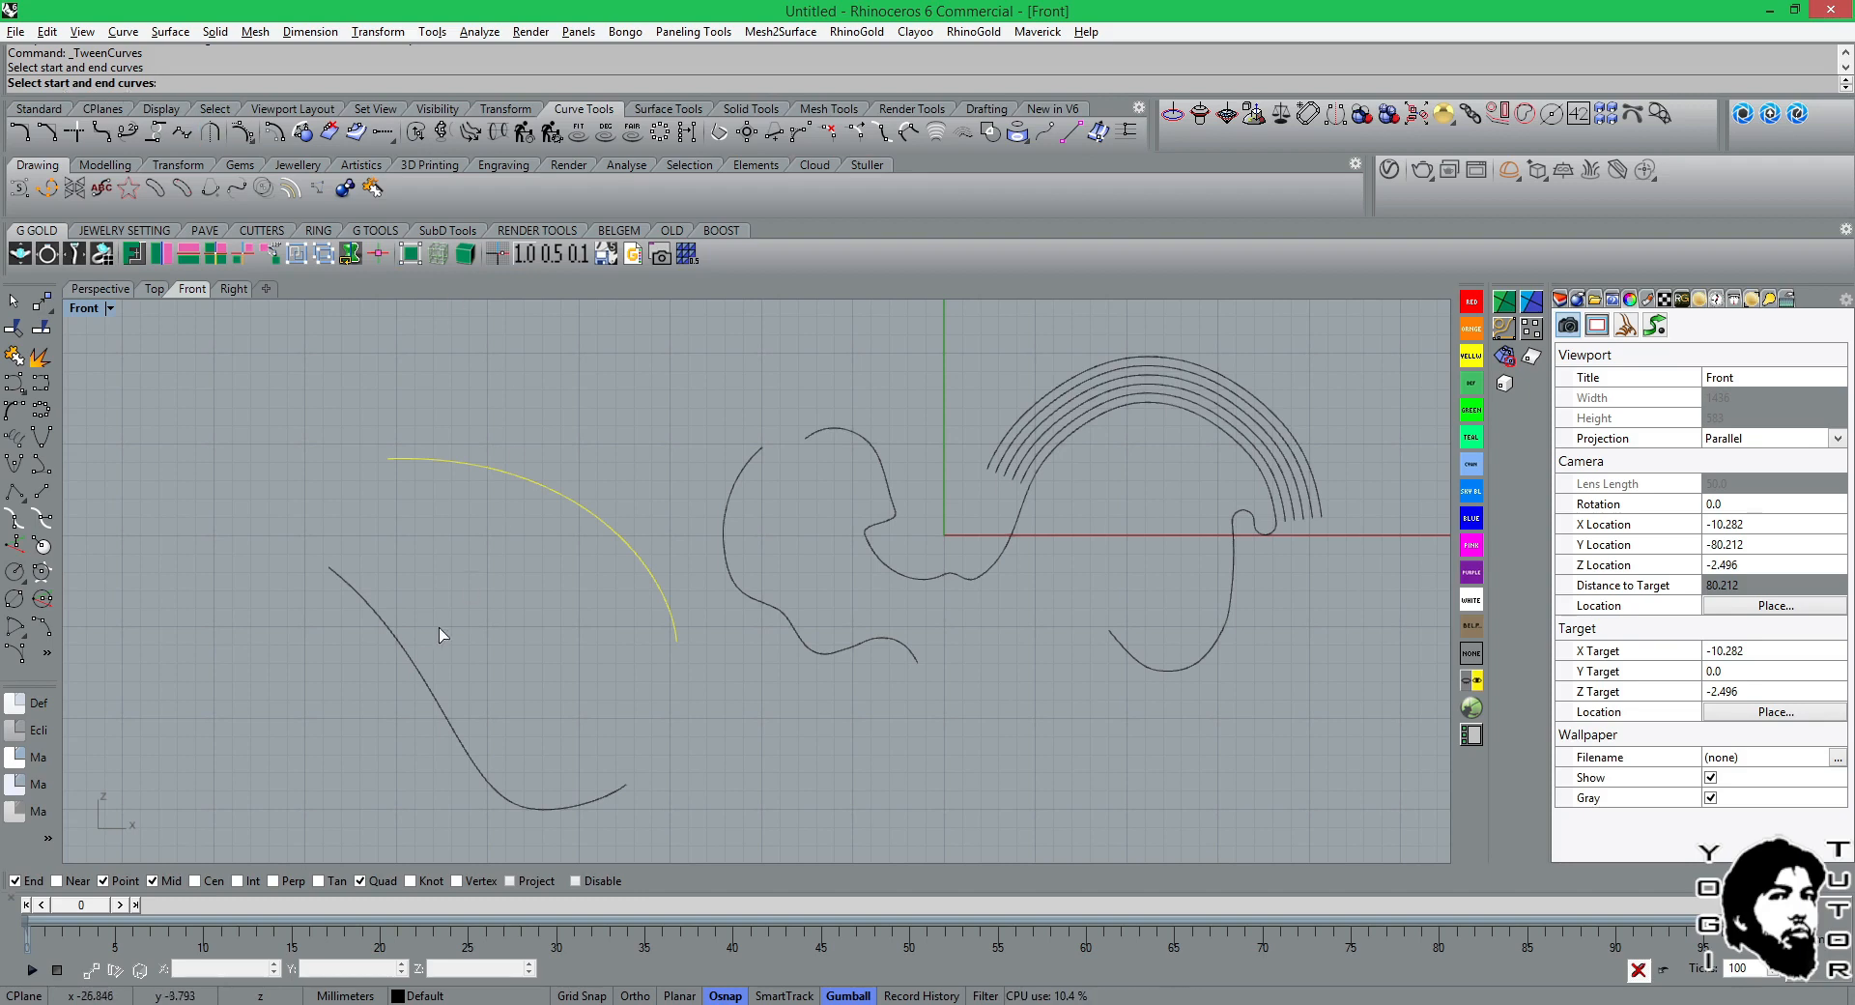
{"action": "left_click", "coordinate": [395, 635]}
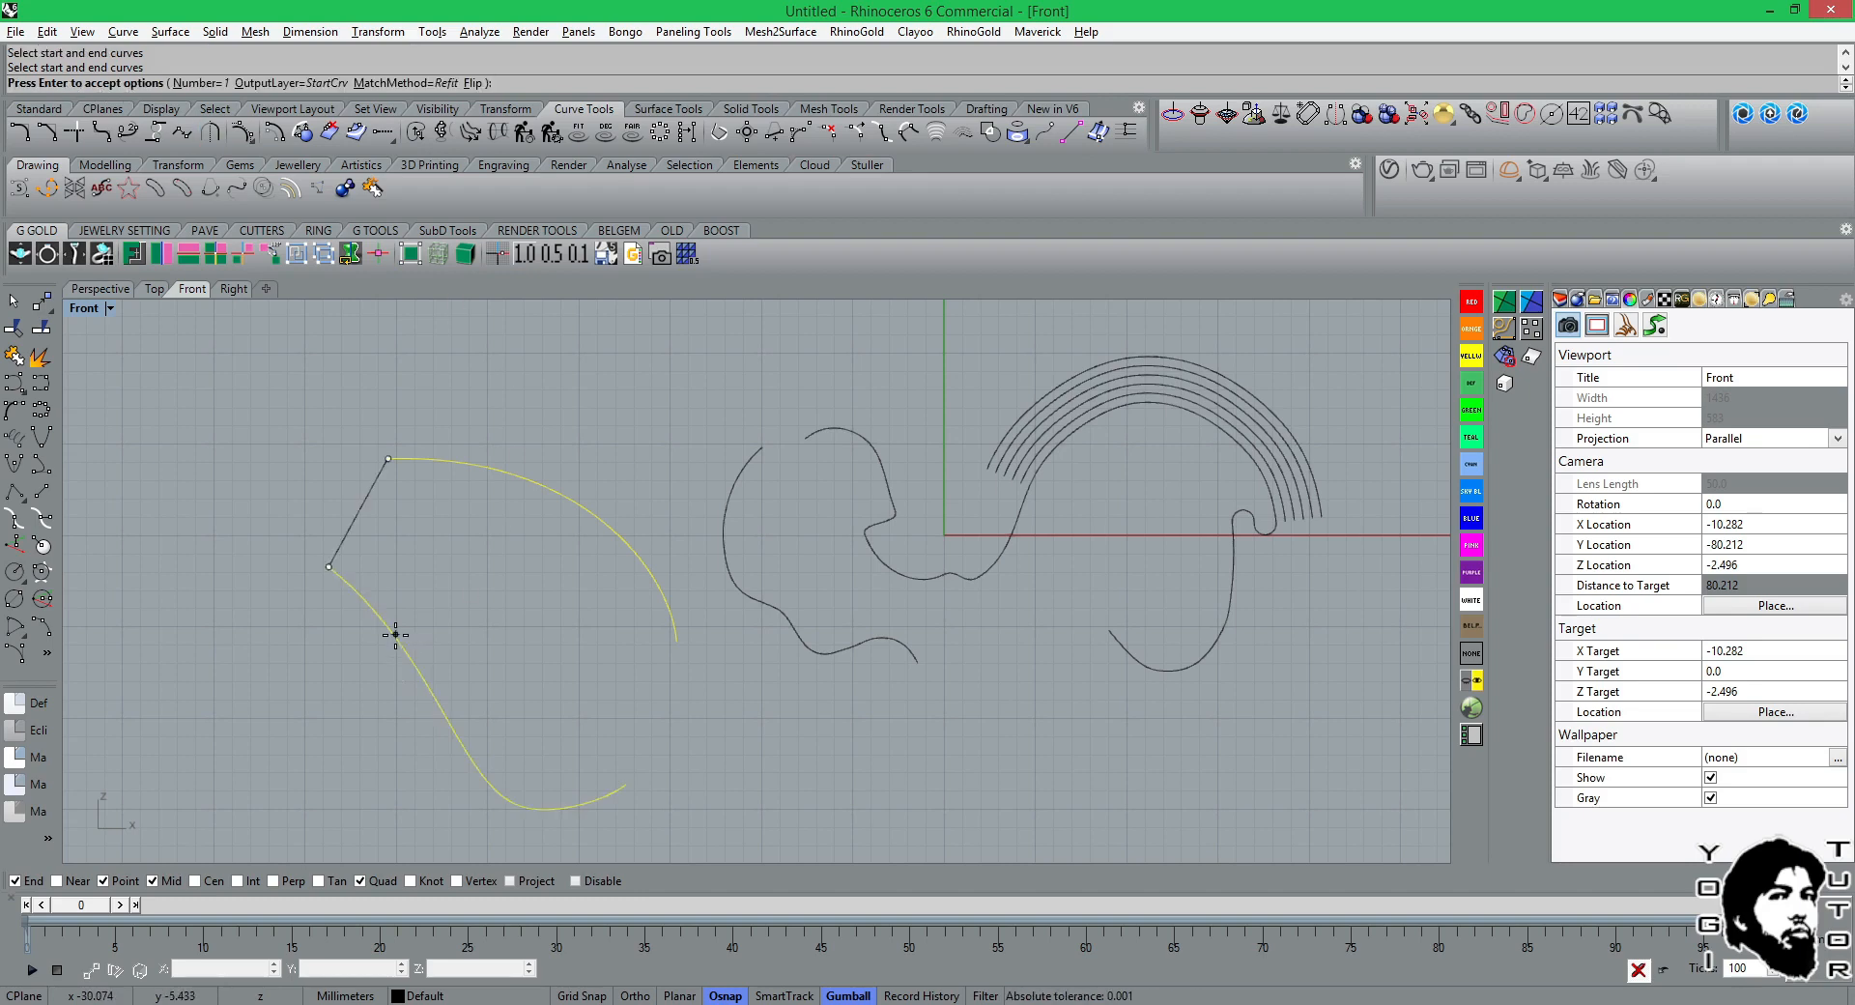
{"action": "left_click", "coordinate": [201, 84]}
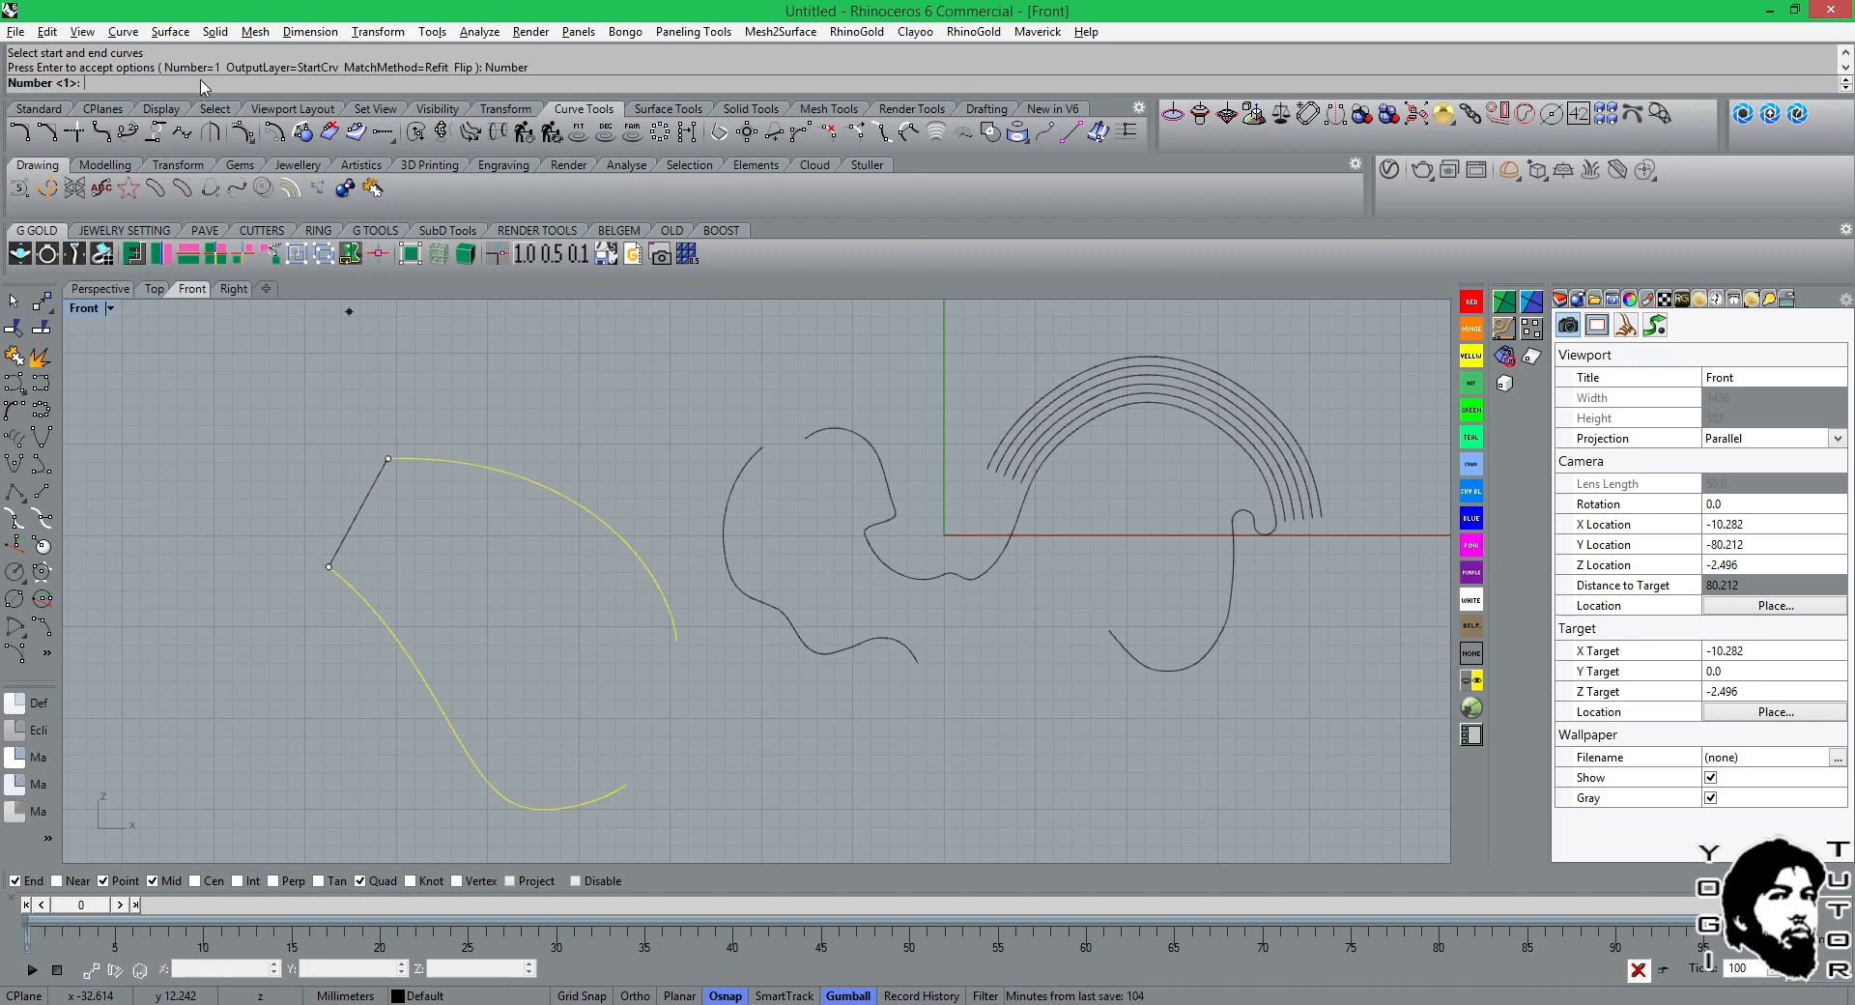
{"action": "type", "text": "4"}
{"action": "key", "text": "Return"}
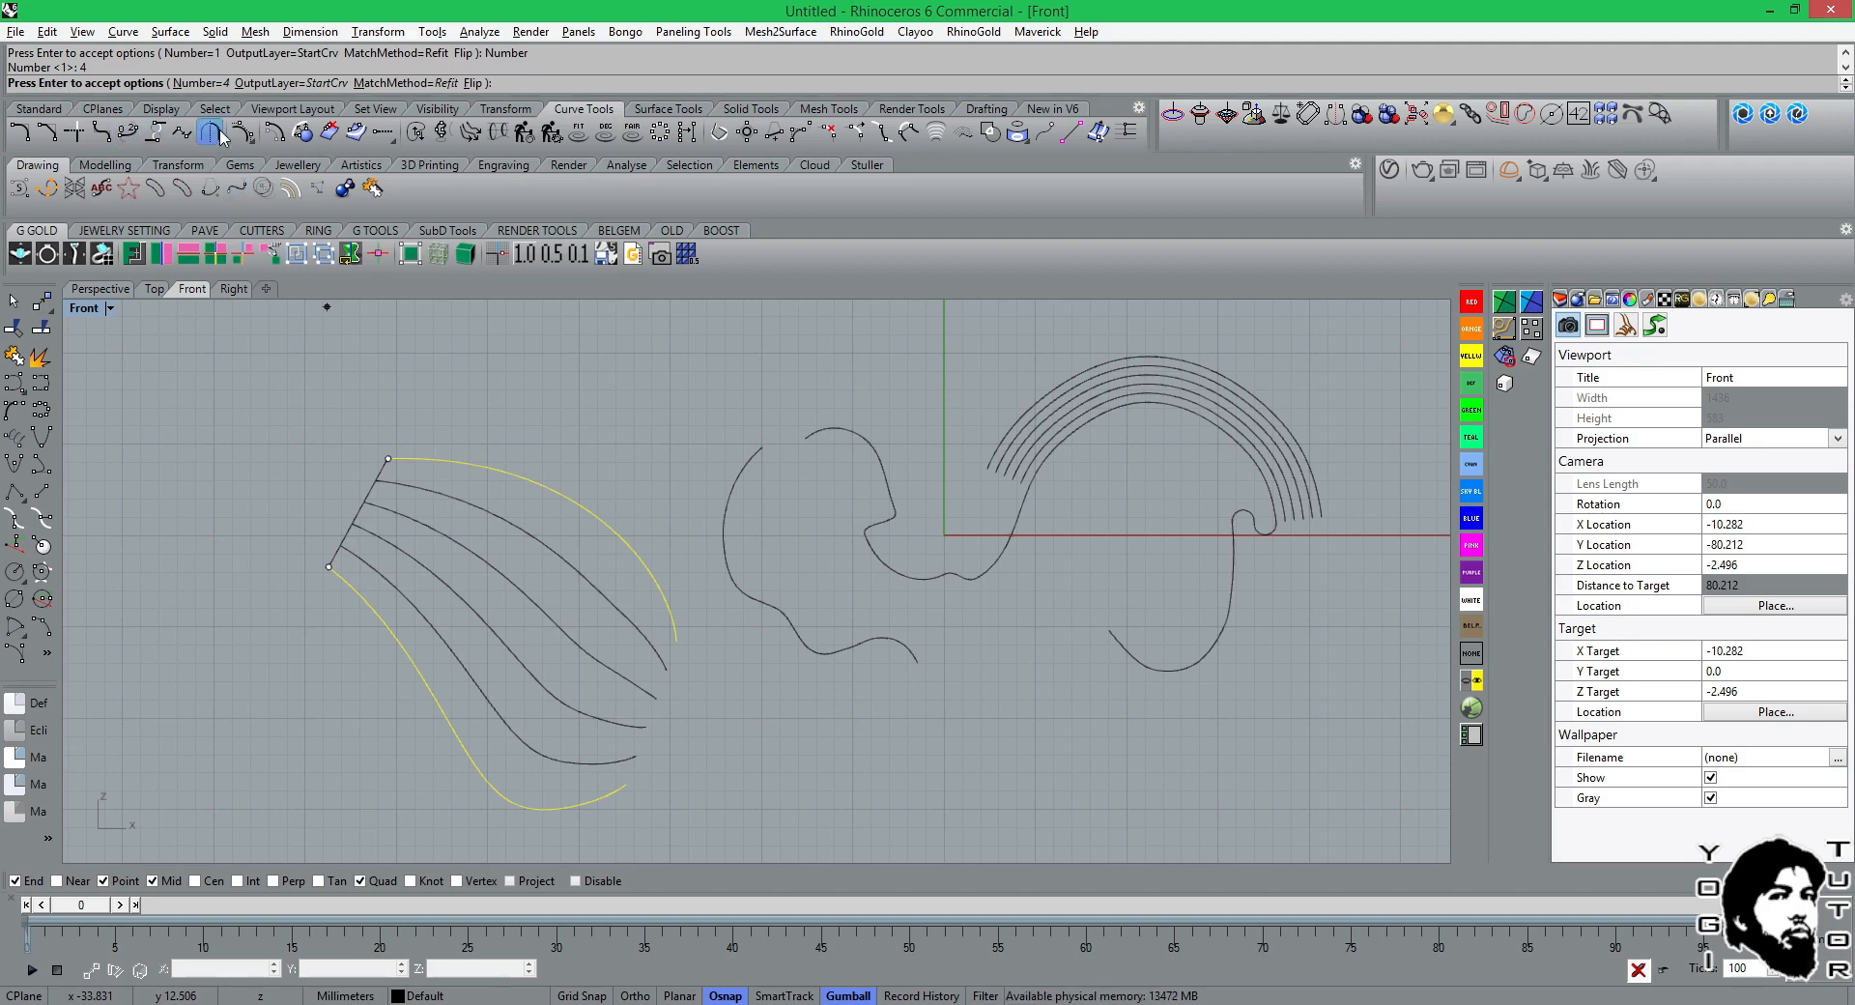
{"action": "key", "text": "Return"}
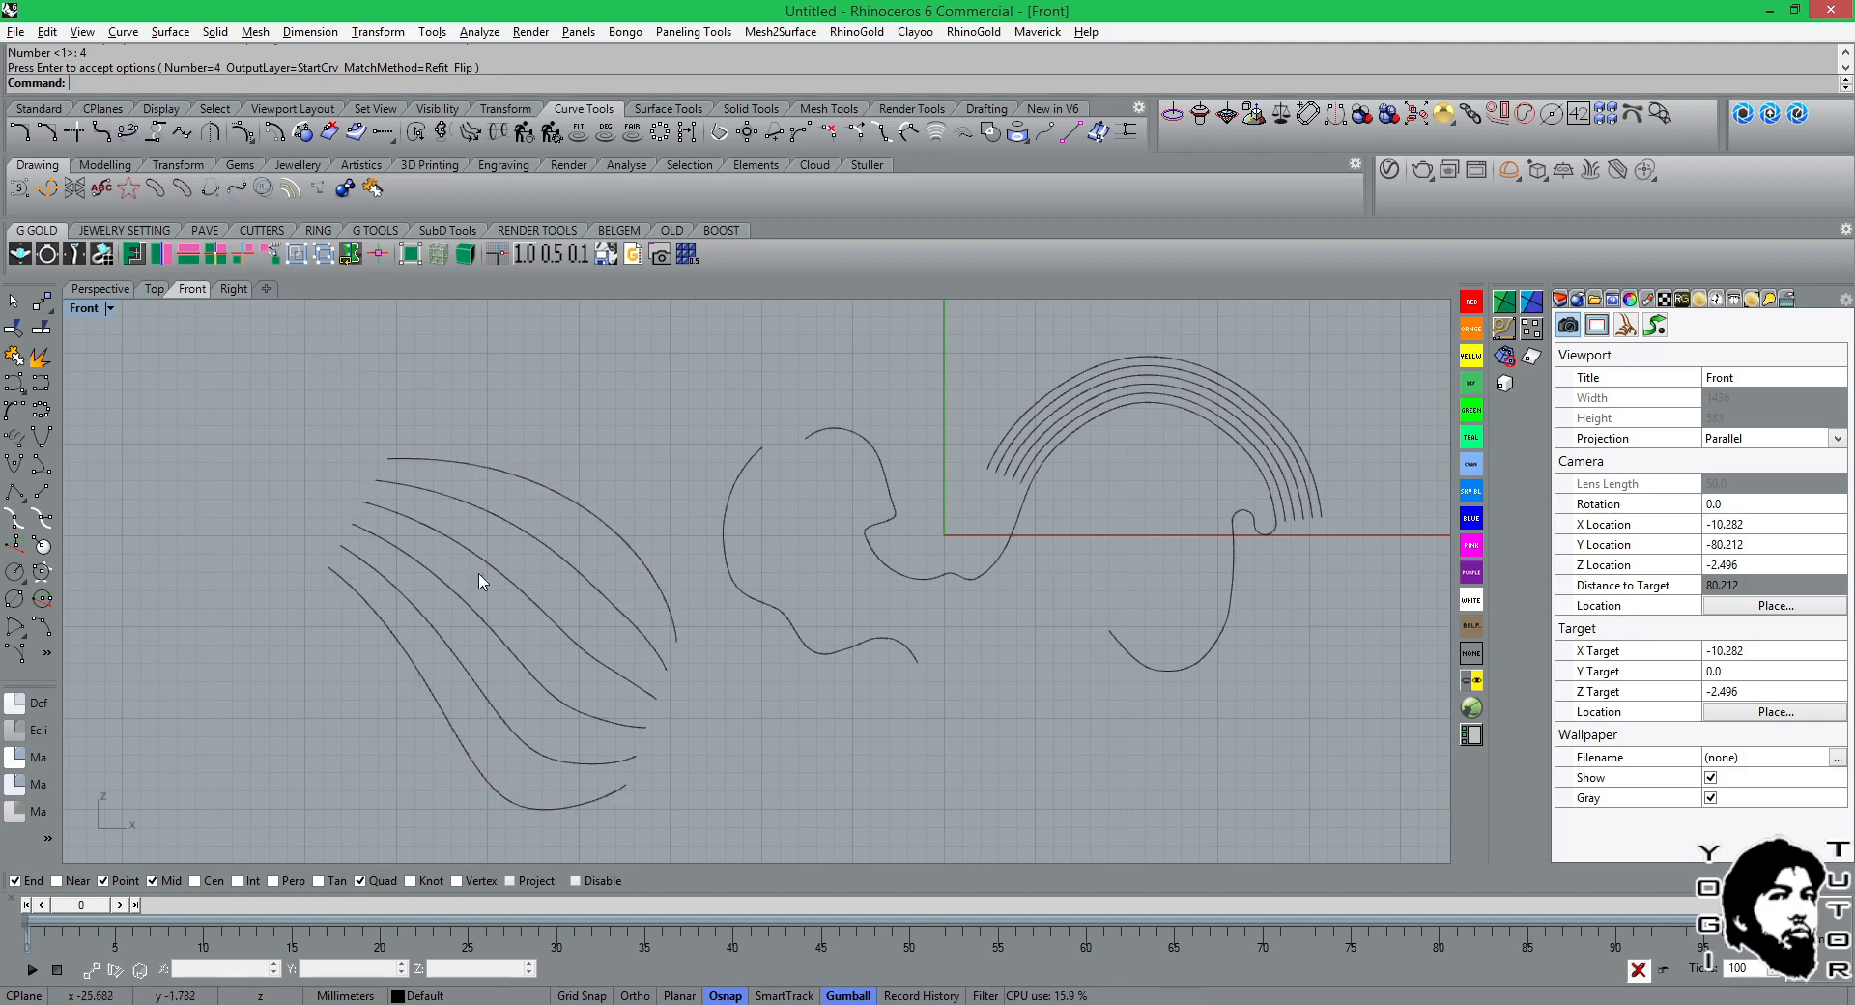
Switch to JewelCAD and place a copy of the wavy curve 25.95 above the original along Z.
{"action": "left_click", "coordinate": [918, 1002]}
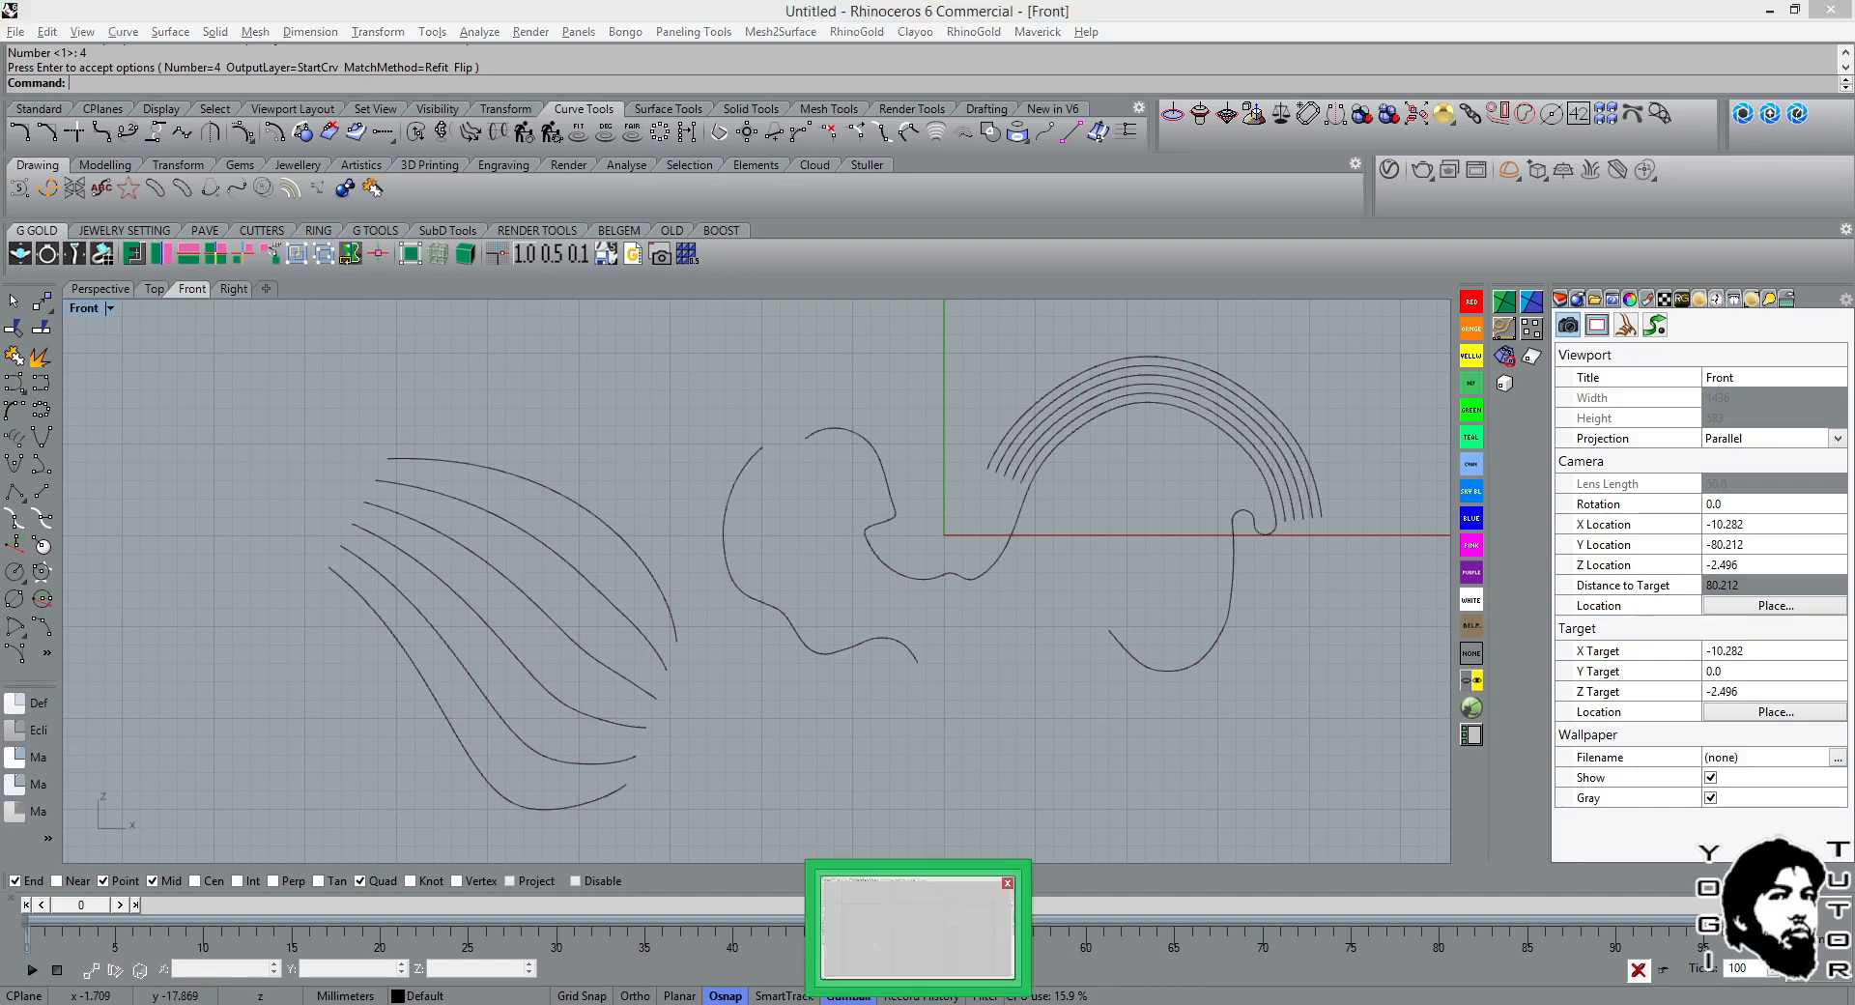
{"action": "scroll", "coordinate": [1047, 537], "scroll_direction": "down", "scroll_amount": 1}
{"action": "left_click", "coordinate": [1037, 476]}
{"action": "left_click", "coordinate": [1030, 489]}
{"action": "scroll", "coordinate": [1029, 489], "scroll_direction": "down", "scroll_amount": 1}
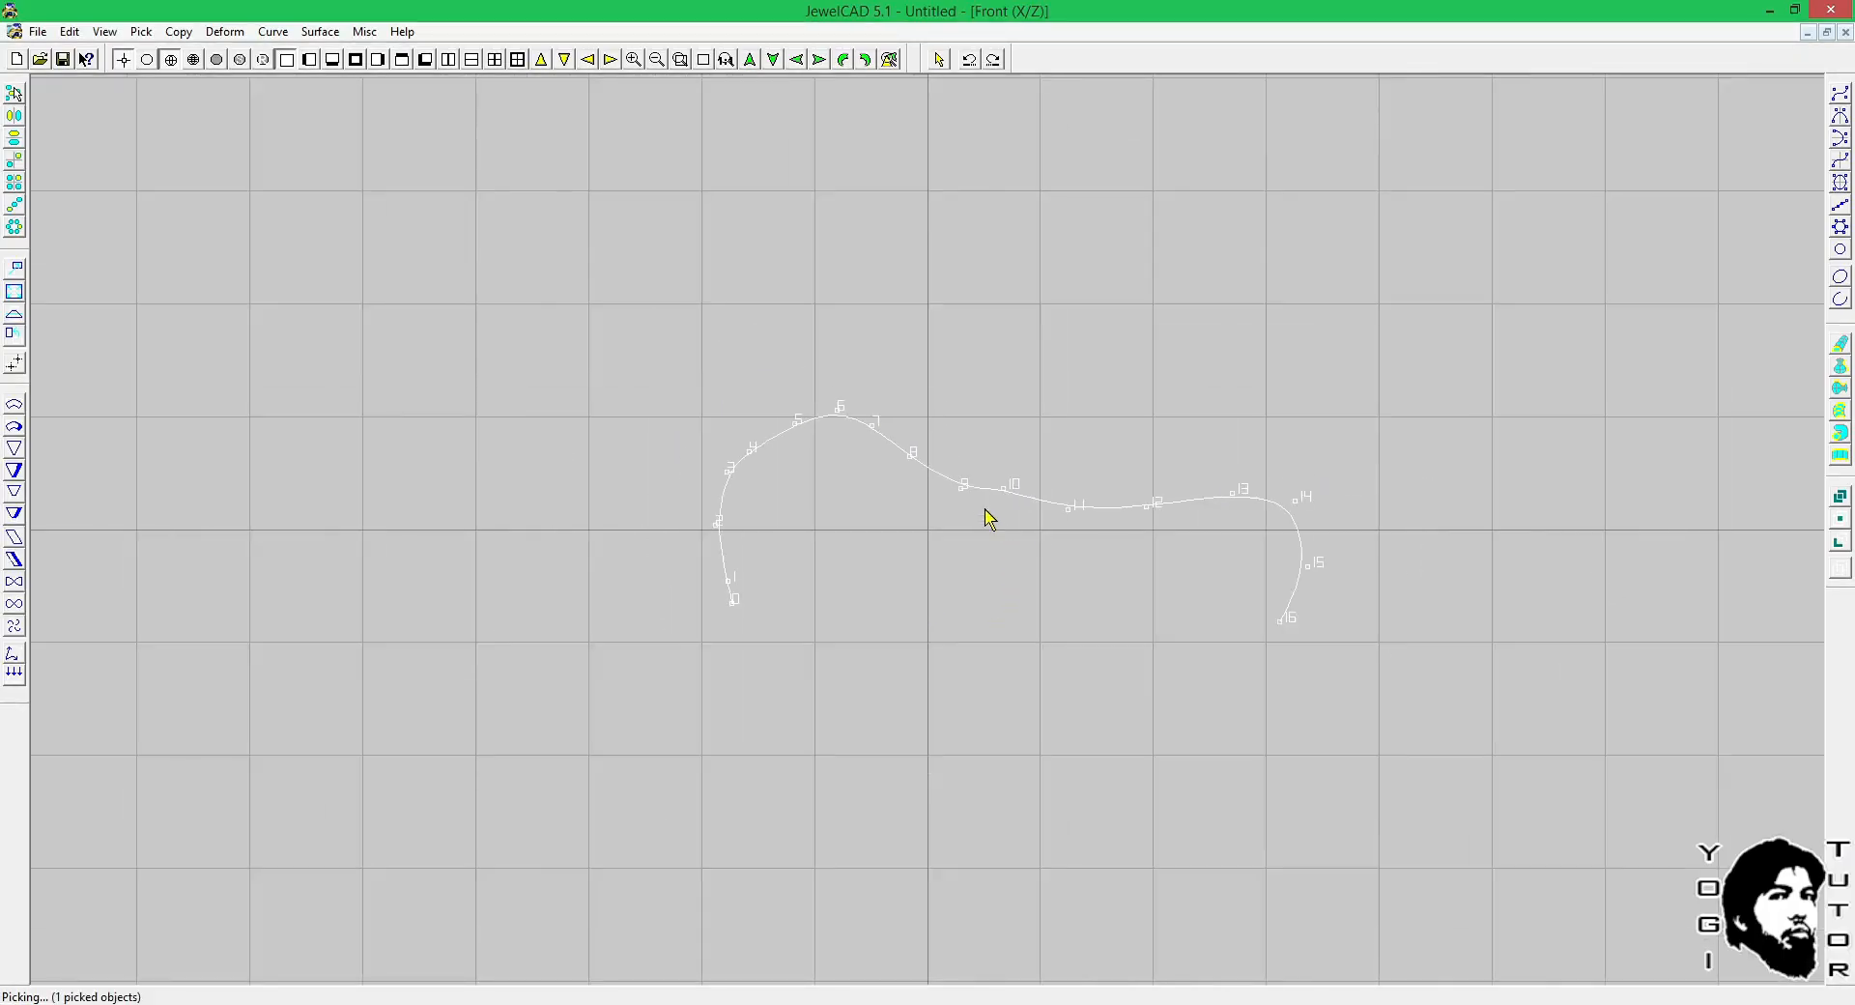
{"action": "key", "text": "ctrl+z"}
{"action": "key", "text": "ctrl+z"}
{"action": "key", "text": "space"}
{"action": "left_click_drag", "start_coordinate": [1029, 537], "coordinate": [1029, 244]}
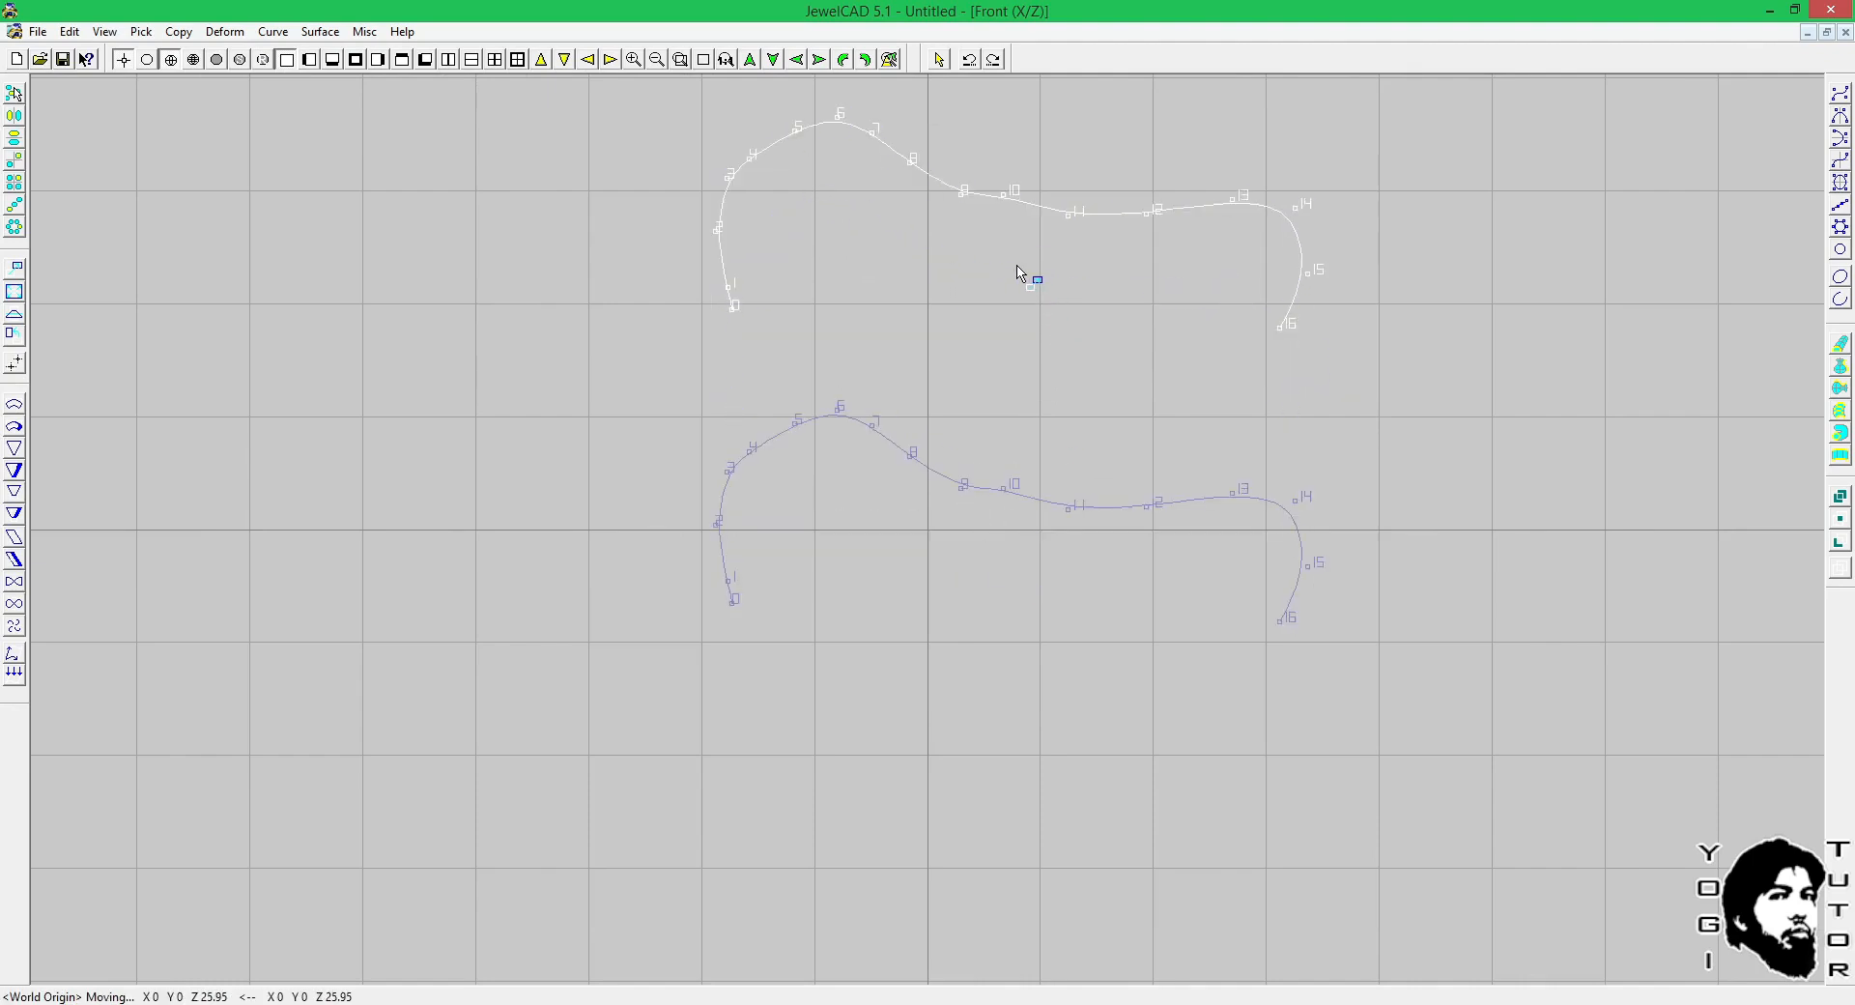
Create an In Between Curve between the original wavy curve and its upper copy, and clear the selection.
{"action": "left_click", "coordinate": [273, 31]}
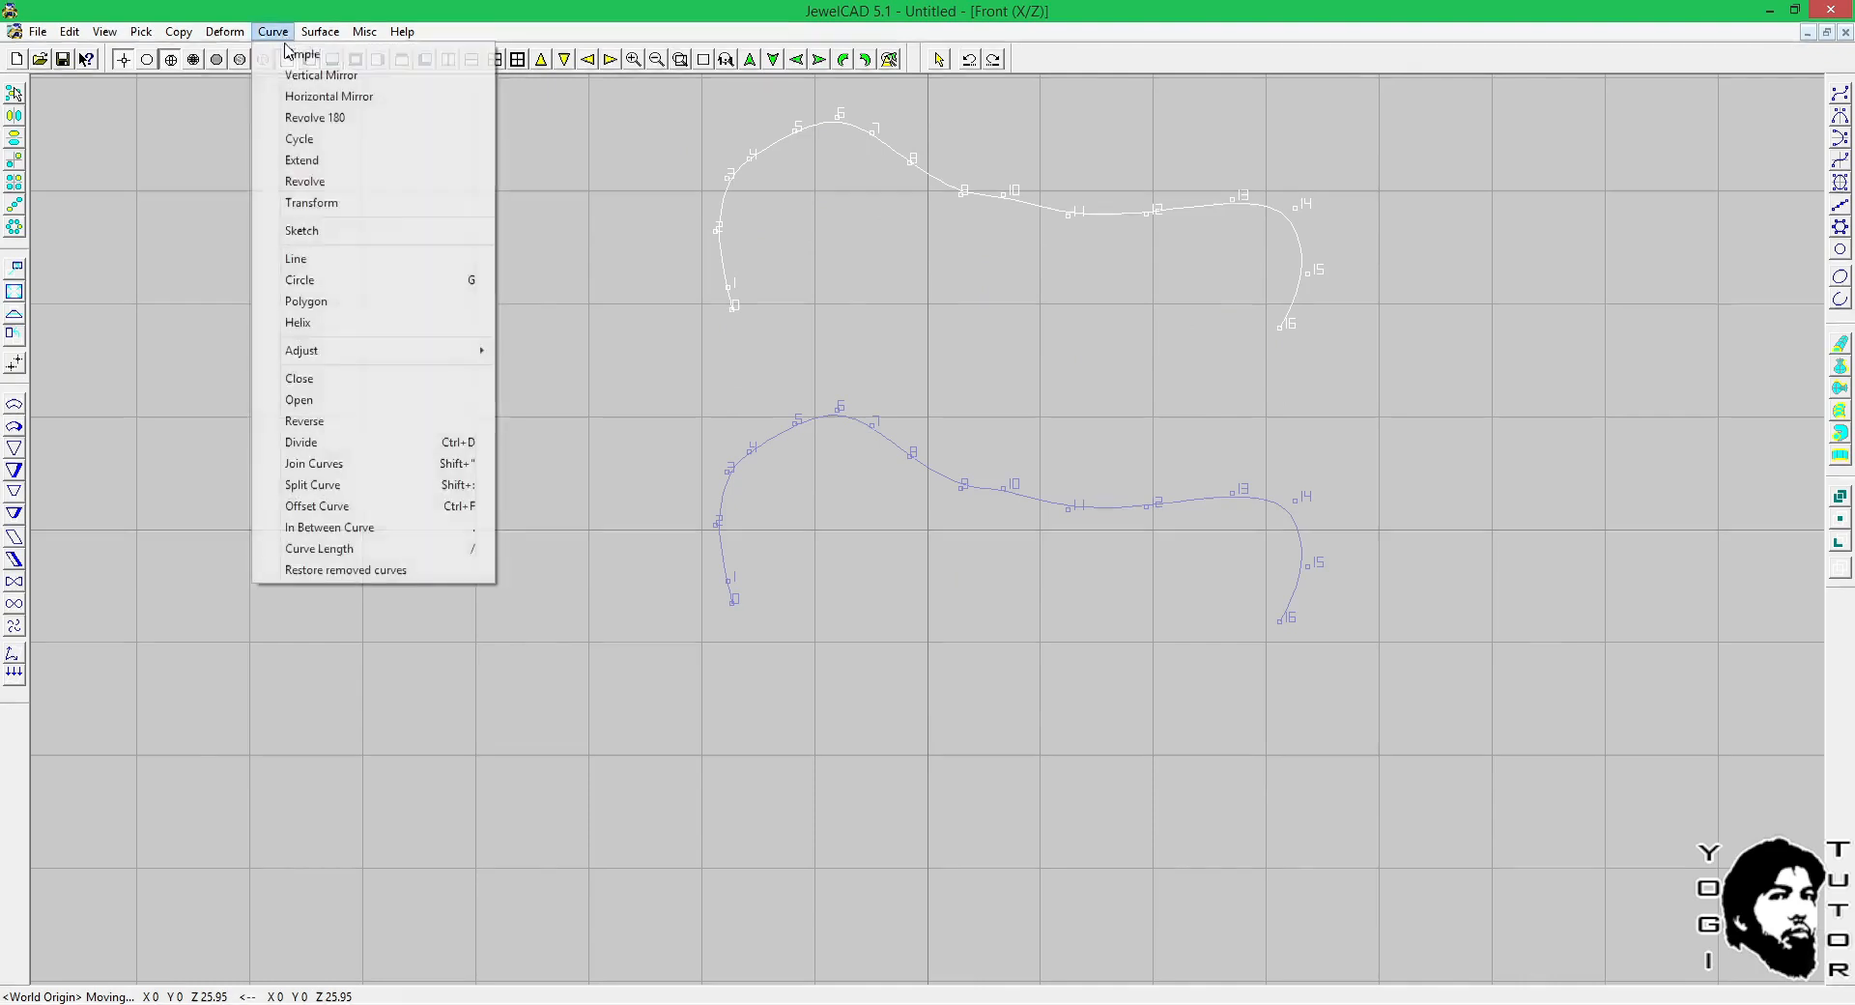
{"action": "left_click", "coordinate": [331, 527]}
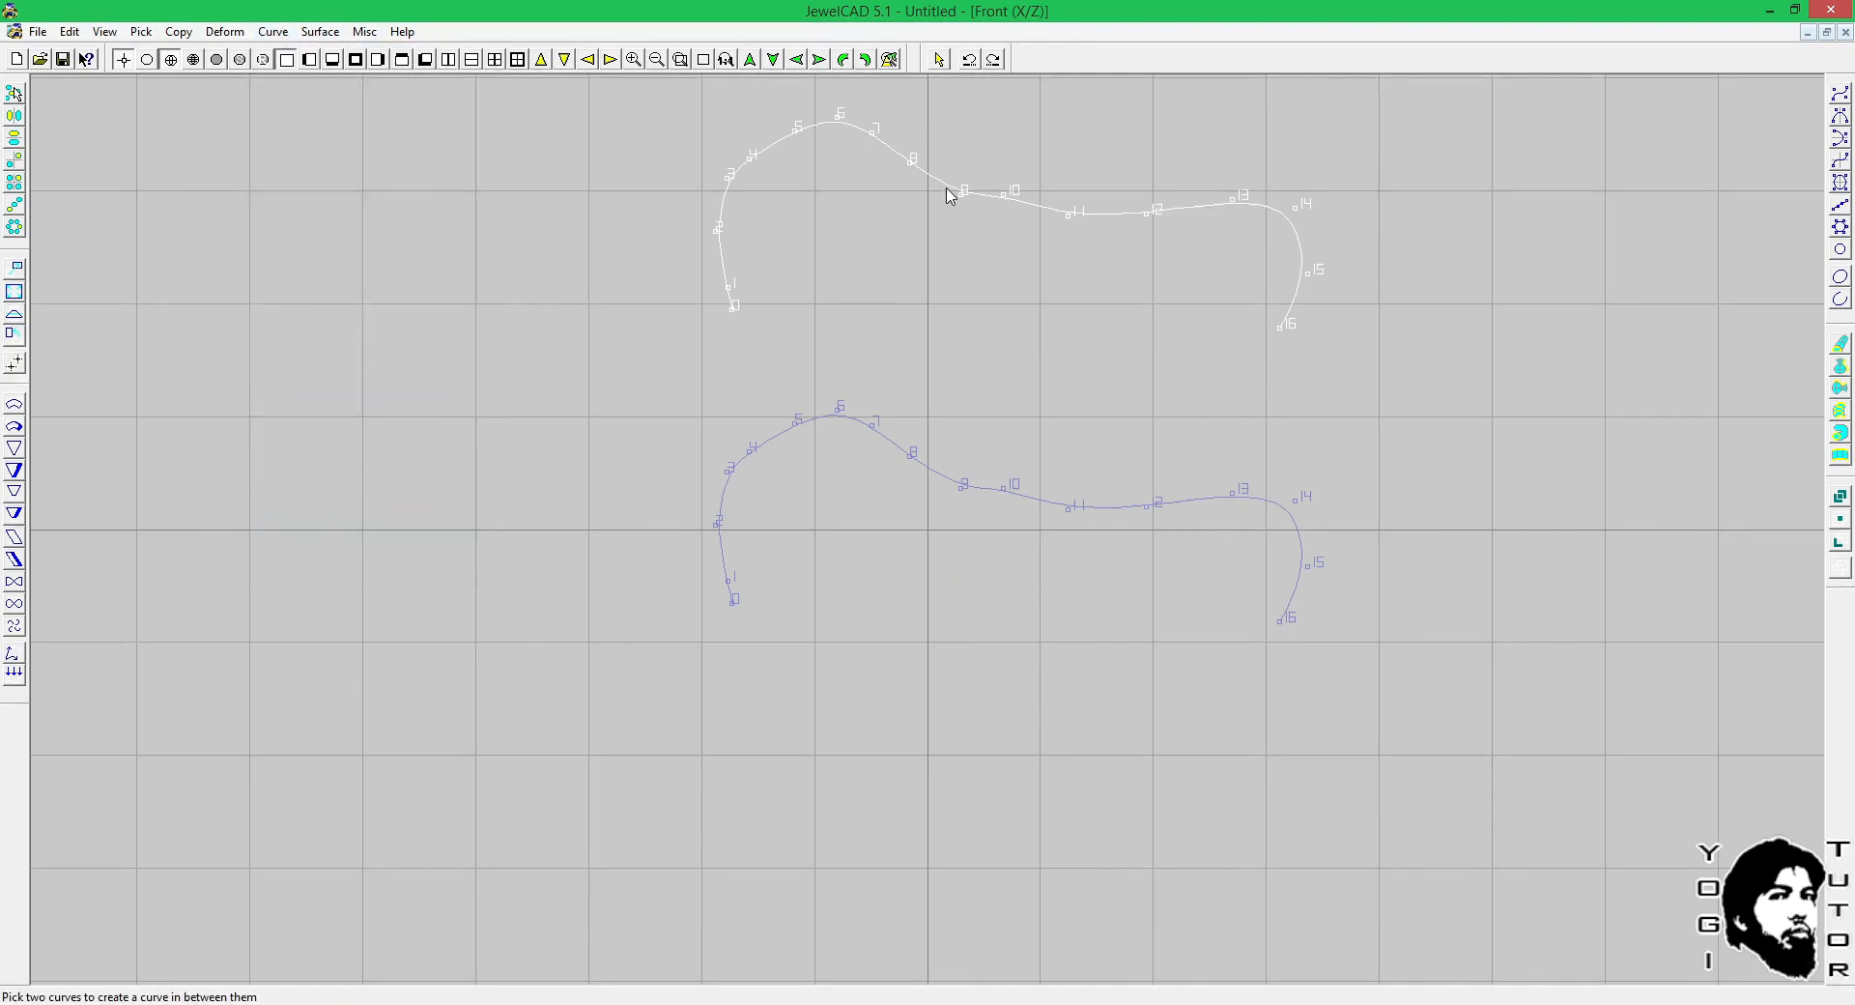
{"action": "left_click", "coordinate": [948, 189]}
{"action": "left_click", "coordinate": [874, 426]}
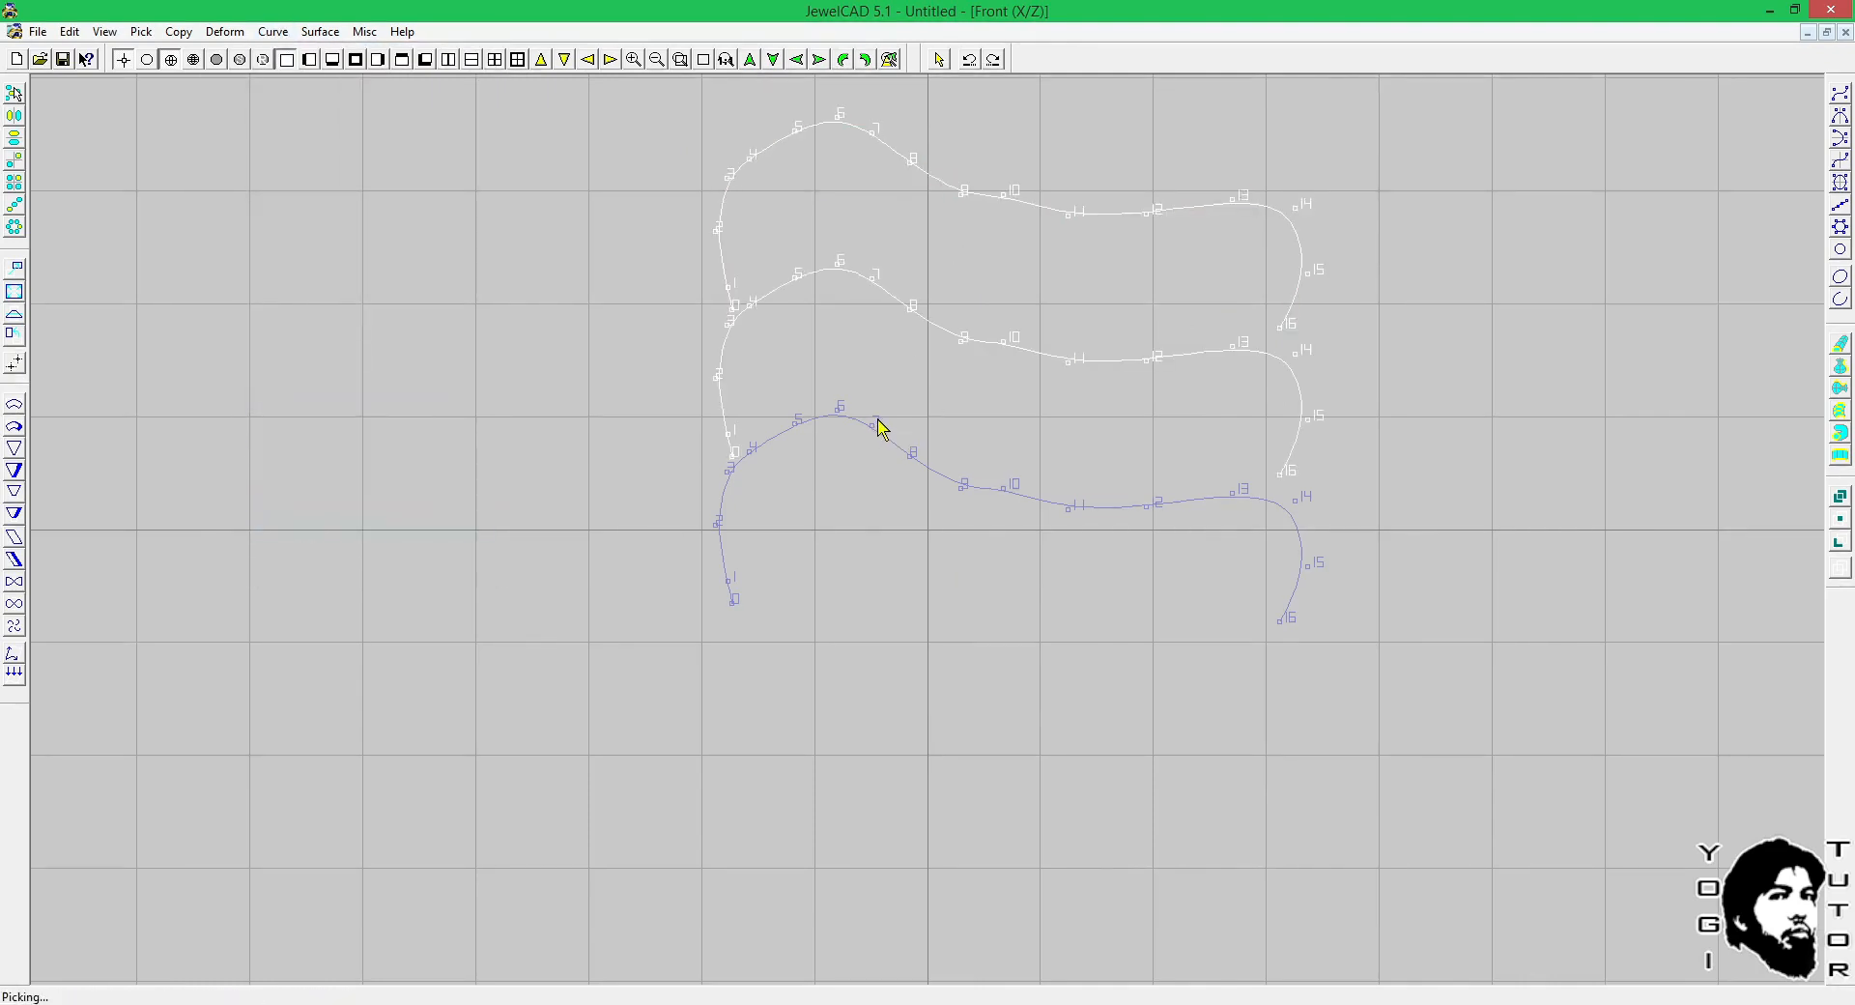
{"action": "key", "text": "space"}
Switch to Rhinoceros and check the control points of the two wavy curves beside the tween curves, clearing the selection.
{"action": "left_click", "coordinate": [763, 1003]}
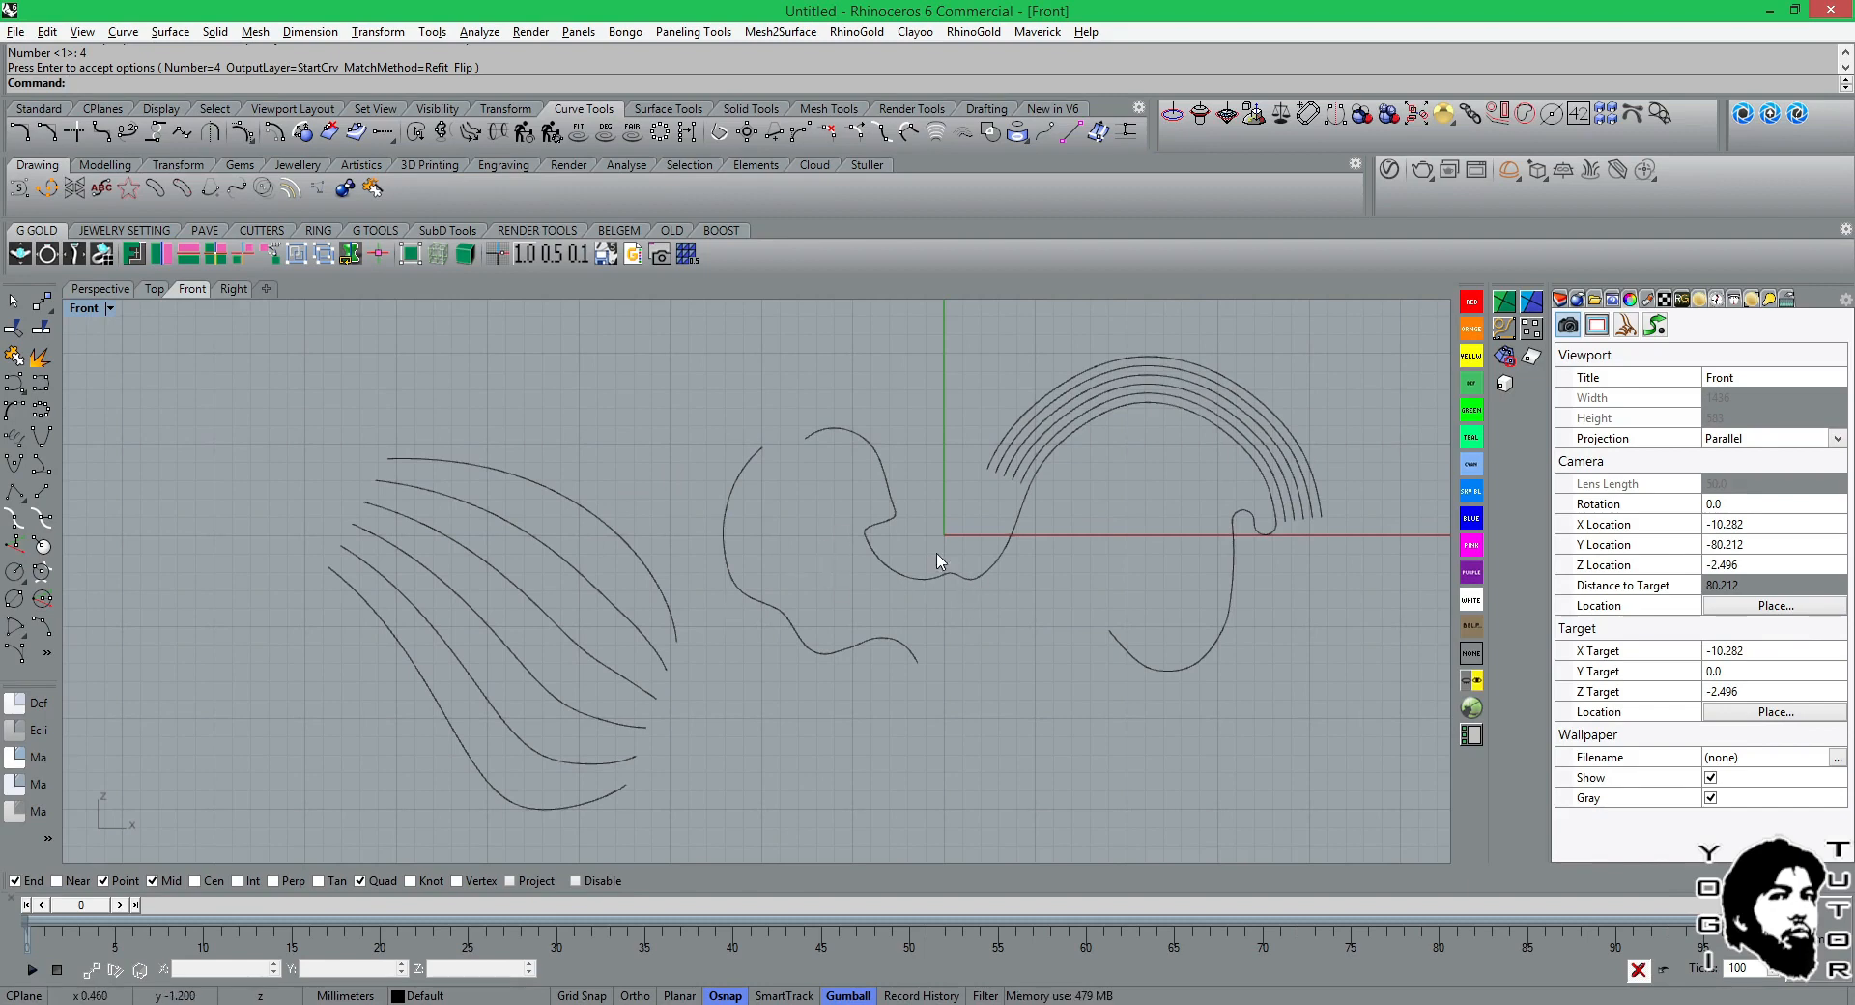
{"action": "left_click", "coordinate": [877, 469]}
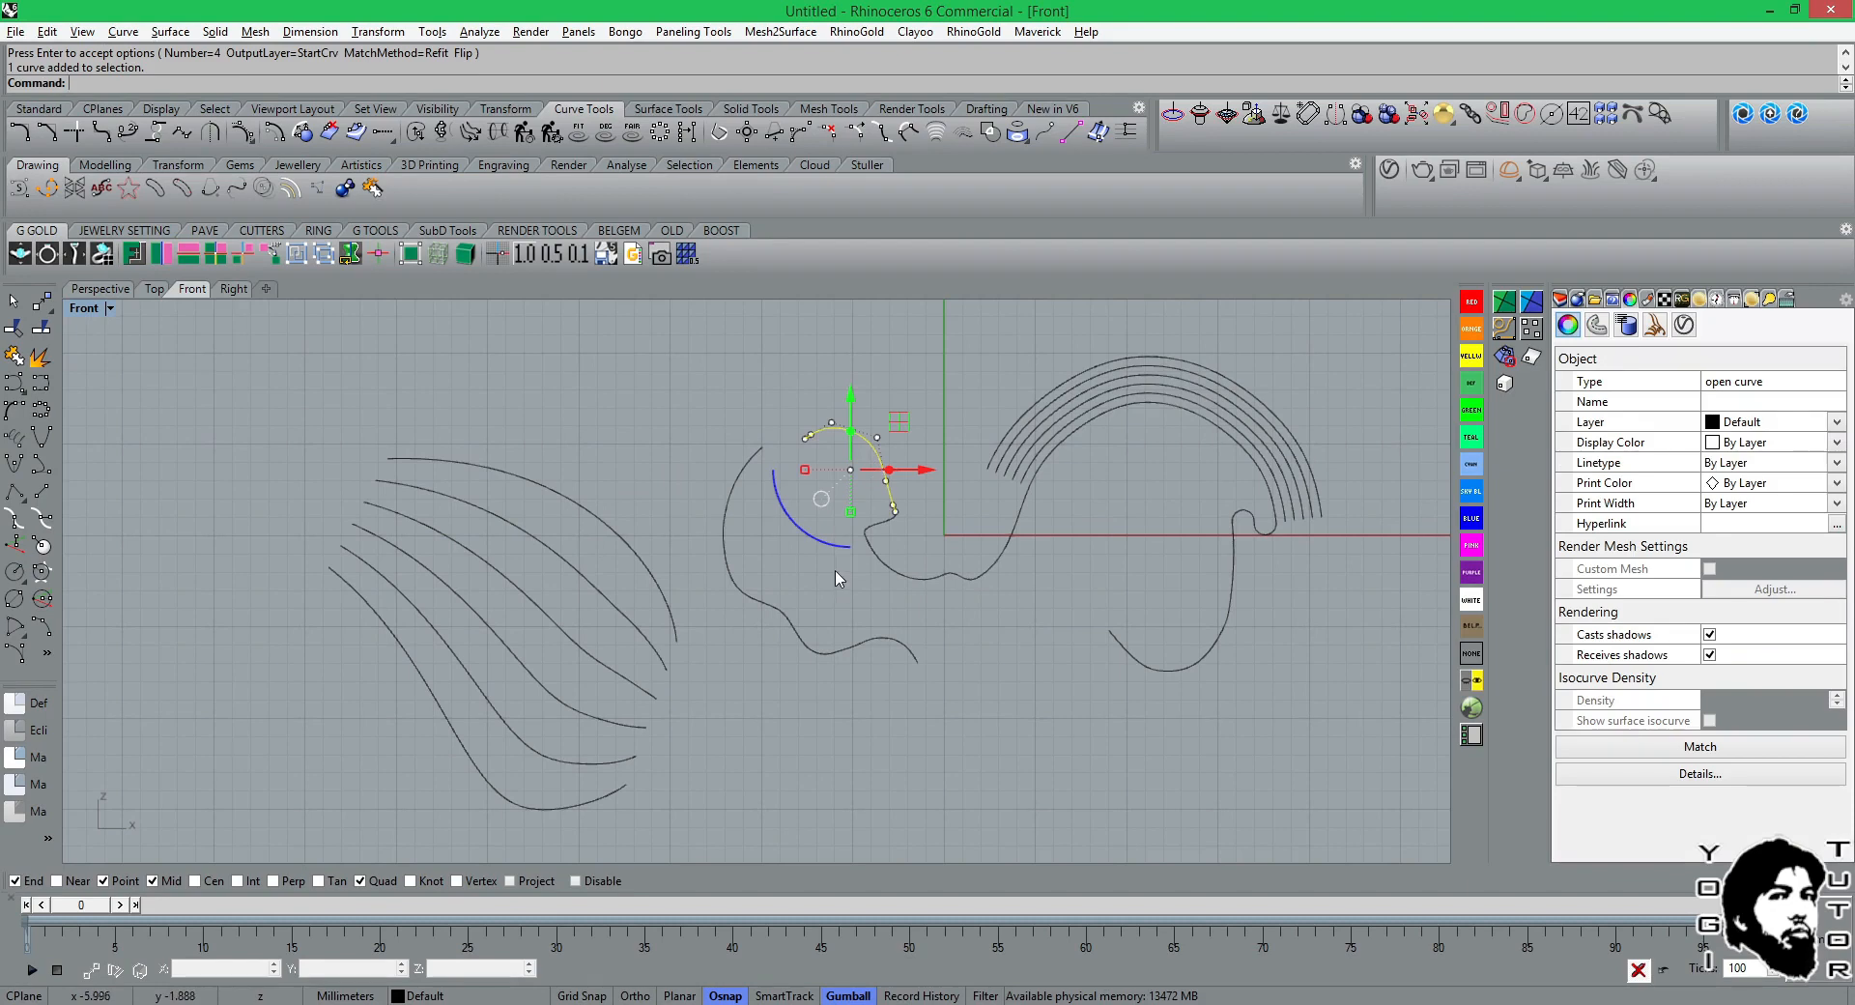
{"action": "left_click", "coordinate": [766, 614]}
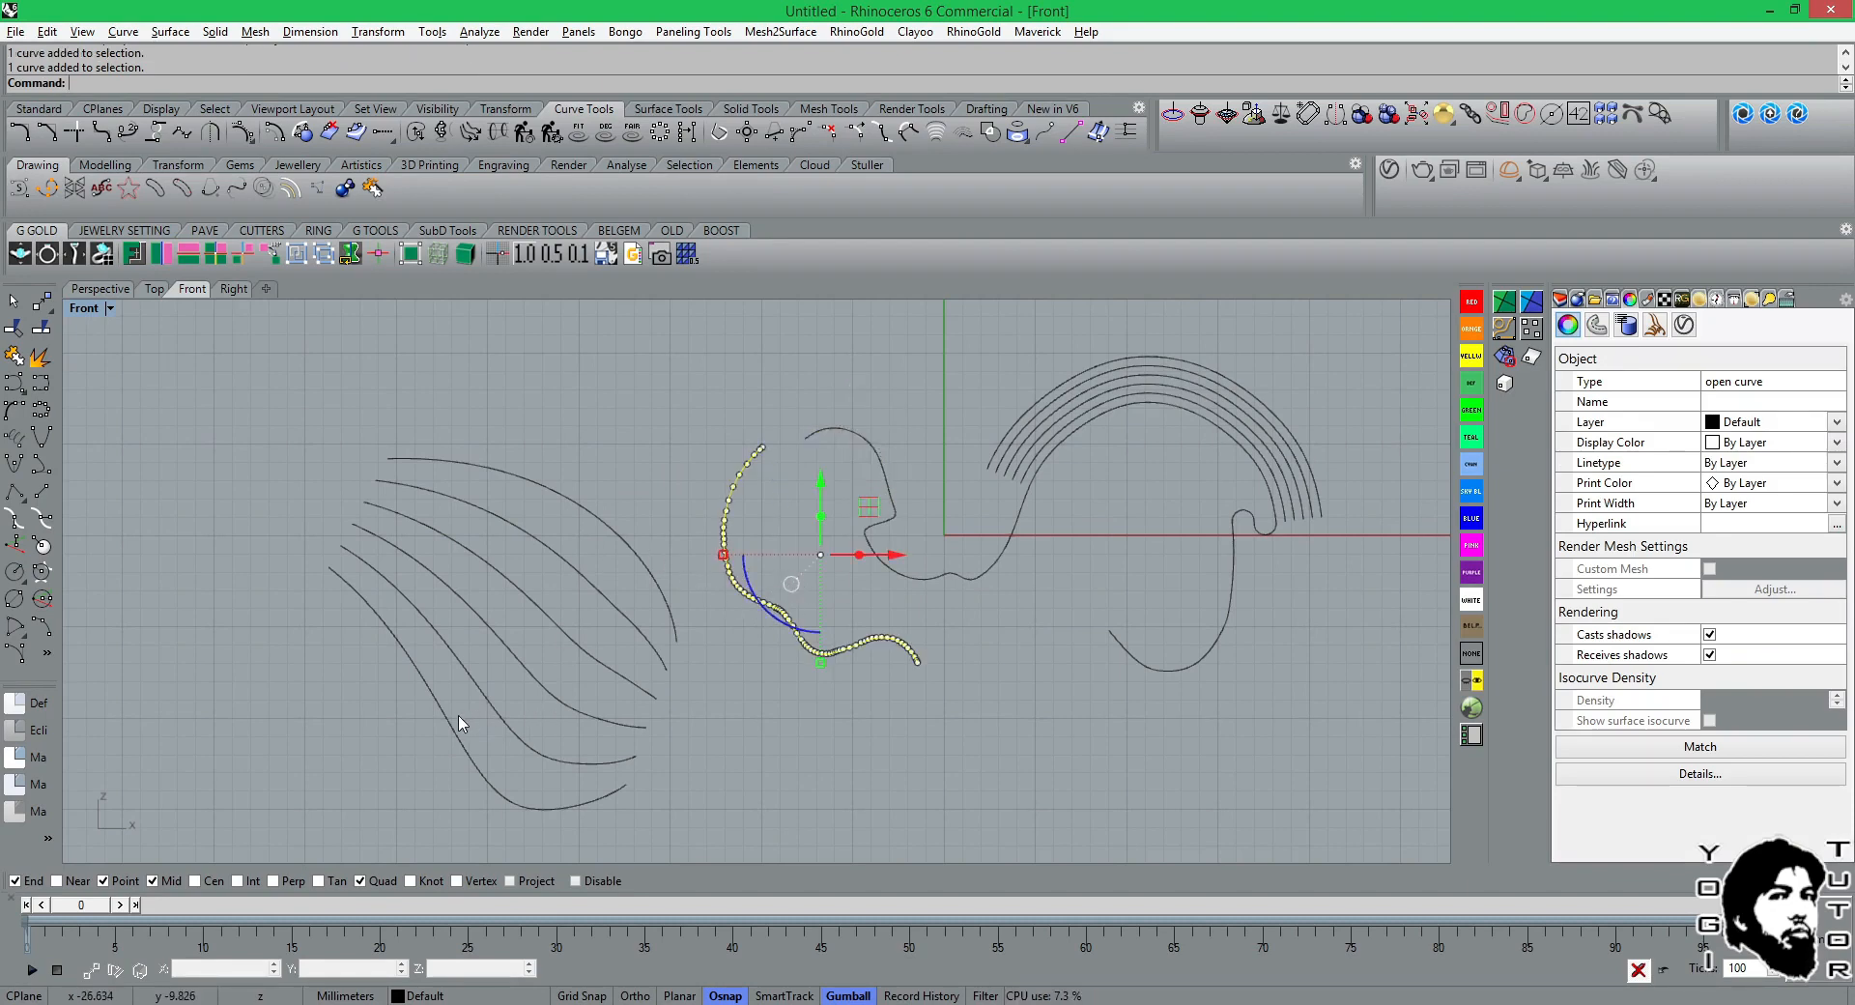
{"action": "scroll", "coordinate": [530, 677], "scroll_direction": "down", "scroll_amount": 2}
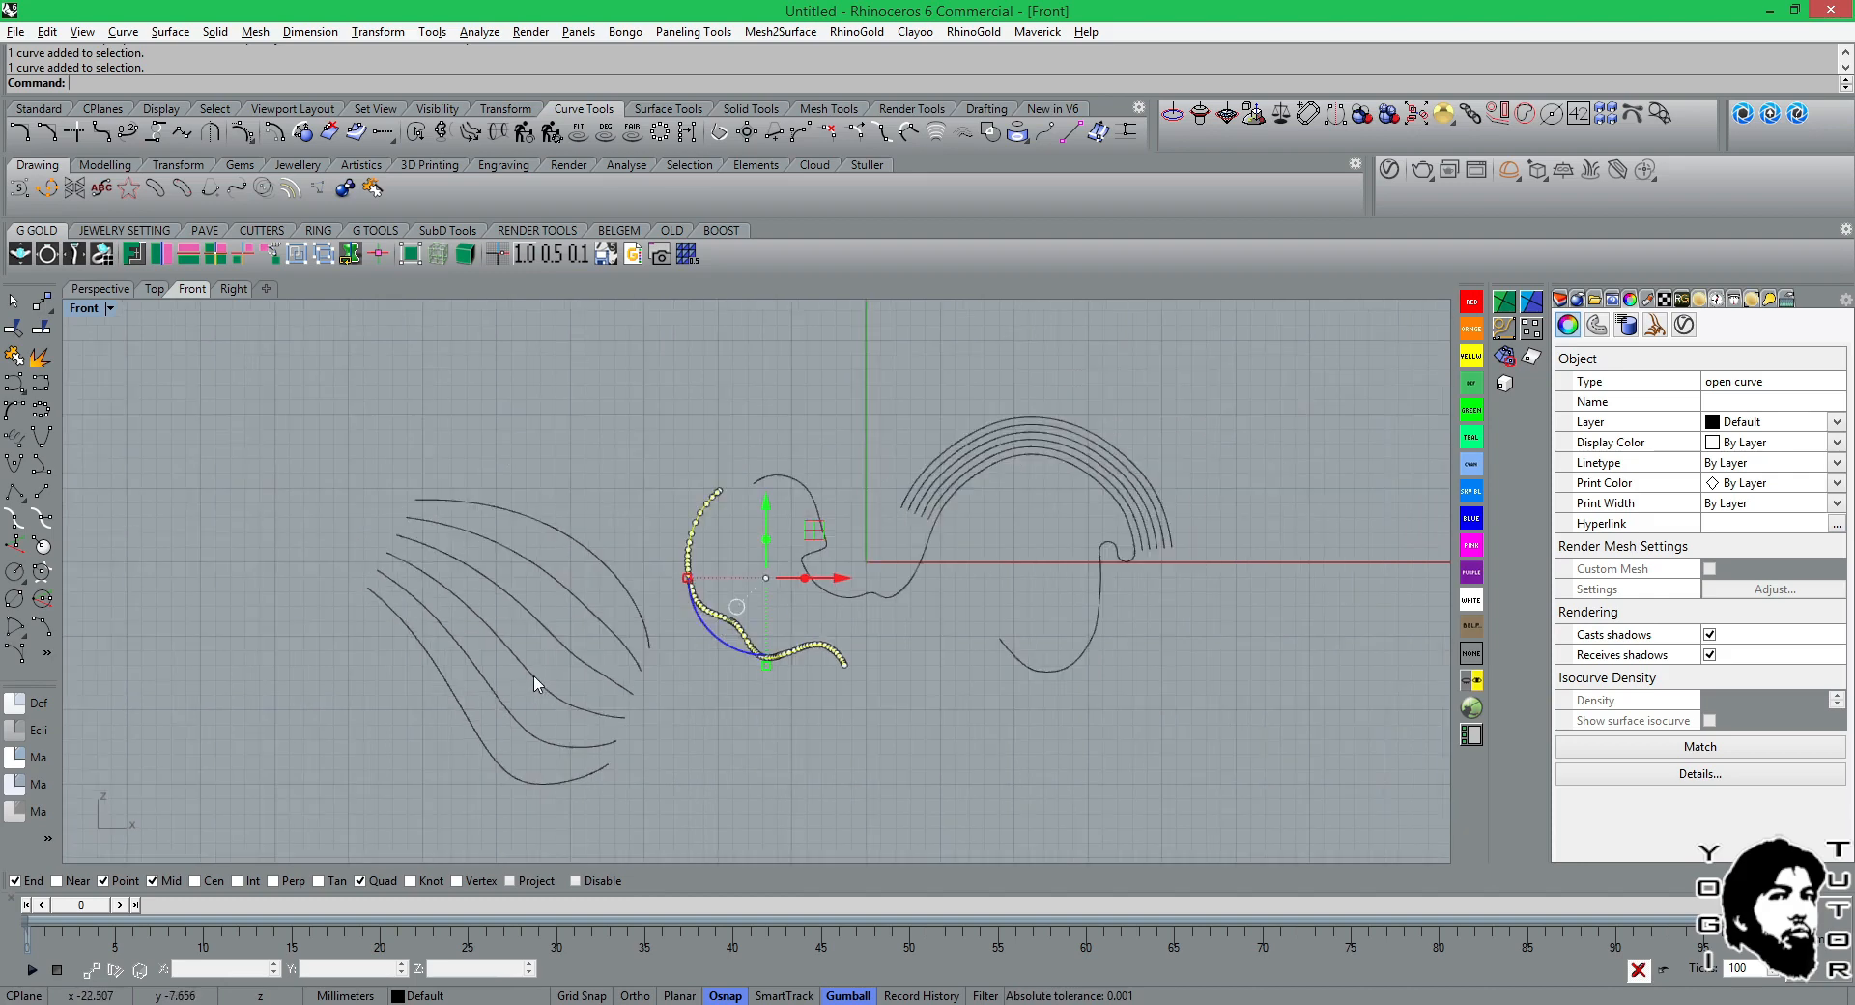
{"action": "right_click_drag", "start_coordinate": [633, 532], "coordinate": [696, 727]}
{"action": "left_click", "coordinate": [275, 497]}
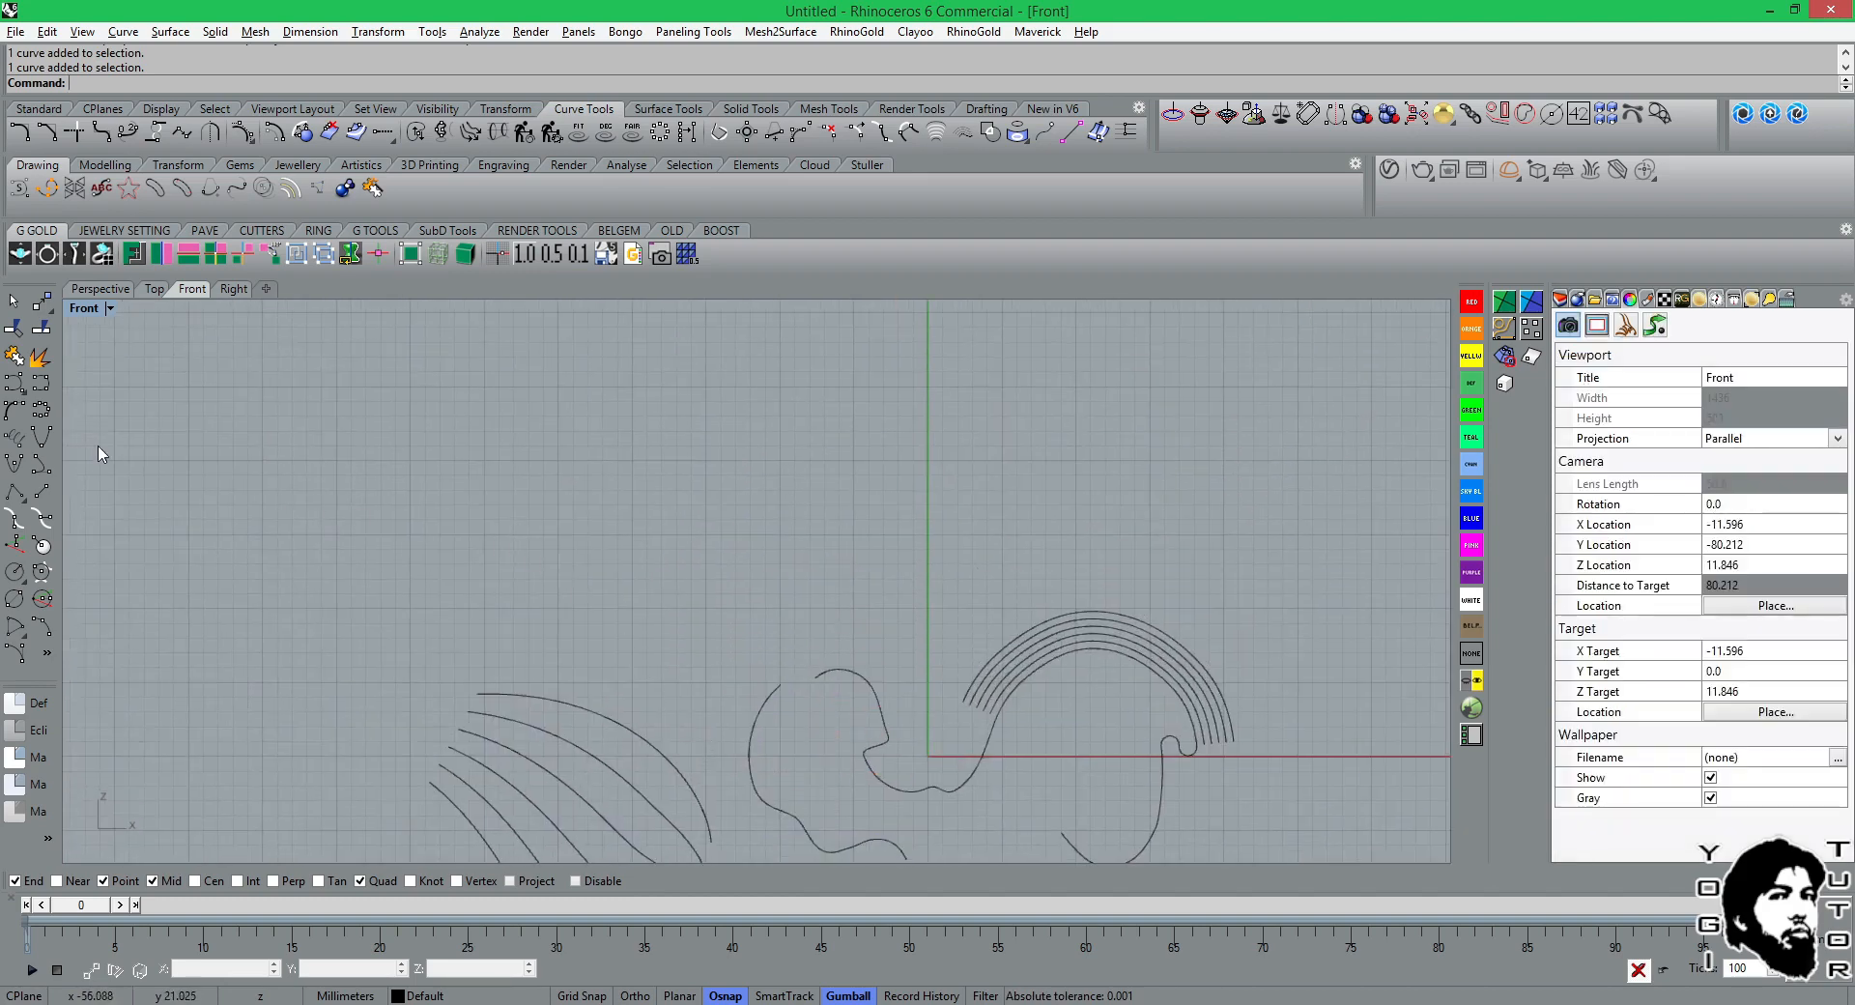
Draw a three-point parabola in the free space above the tween curves, with its open side facing left.
{"action": "left_click", "coordinate": [41, 436]}
{"action": "left_click", "coordinate": [356, 442]}
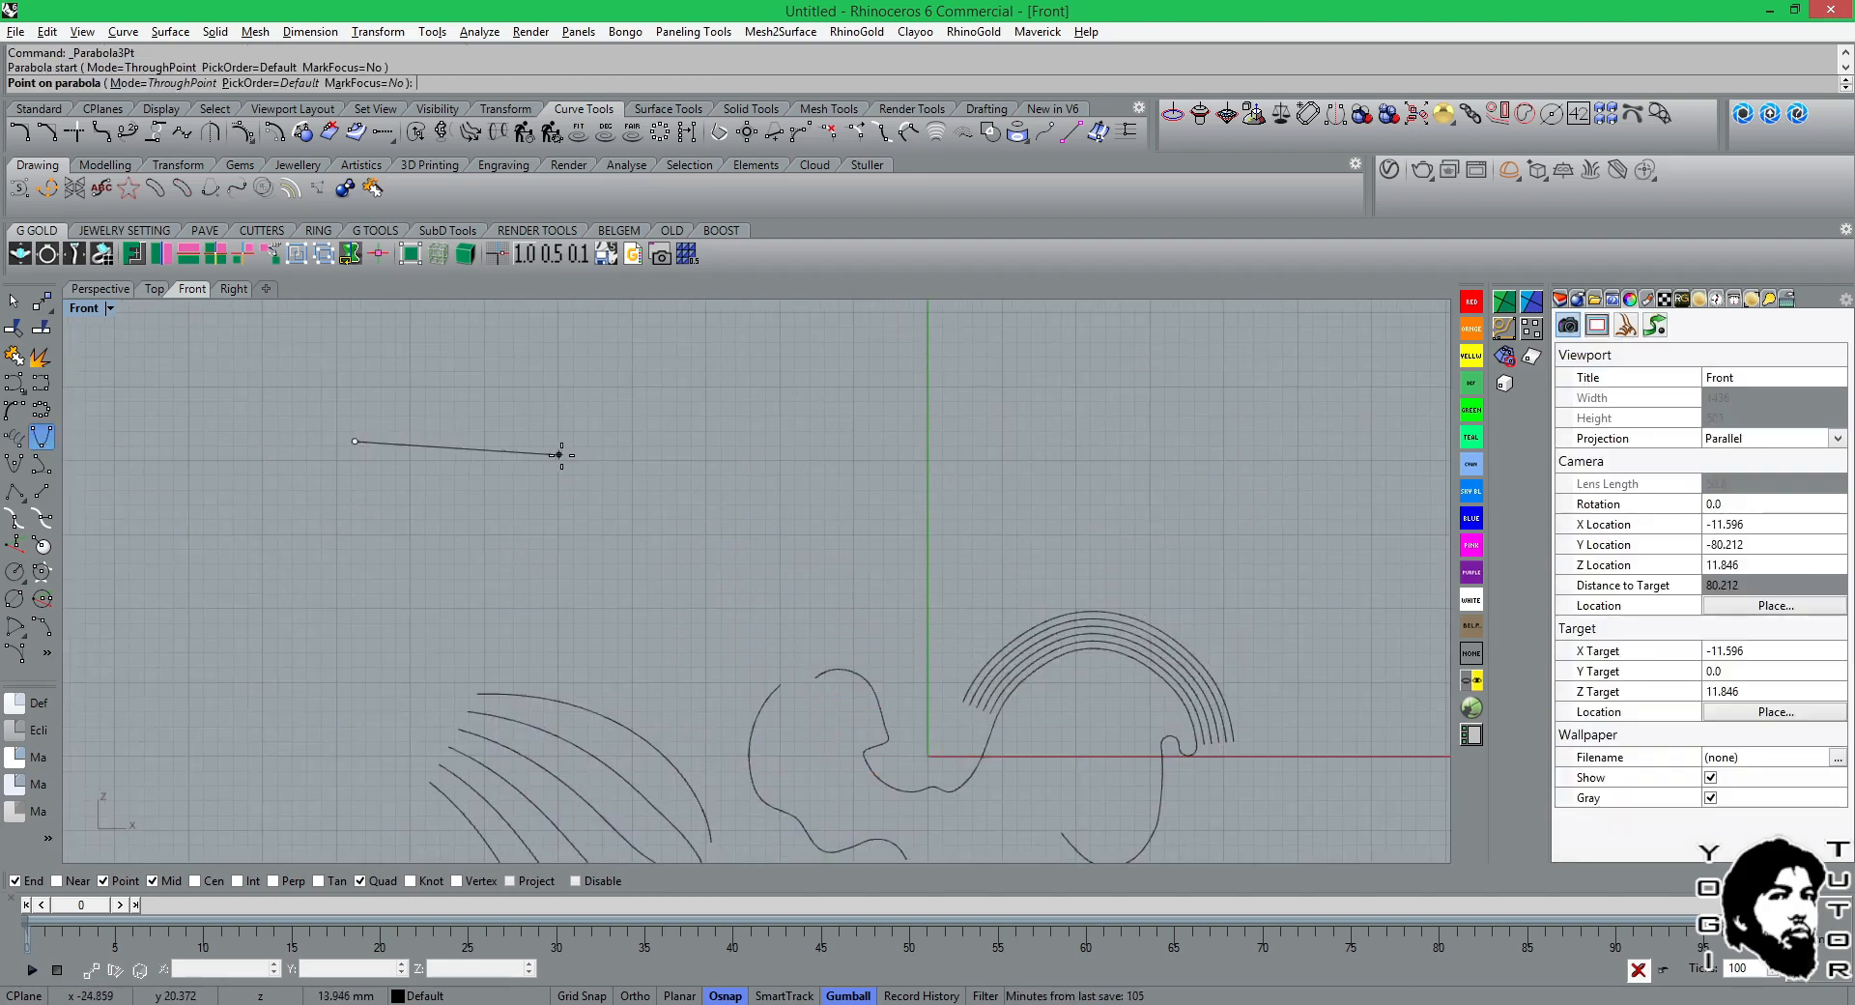
{"action": "left_click", "coordinate": [640, 454]}
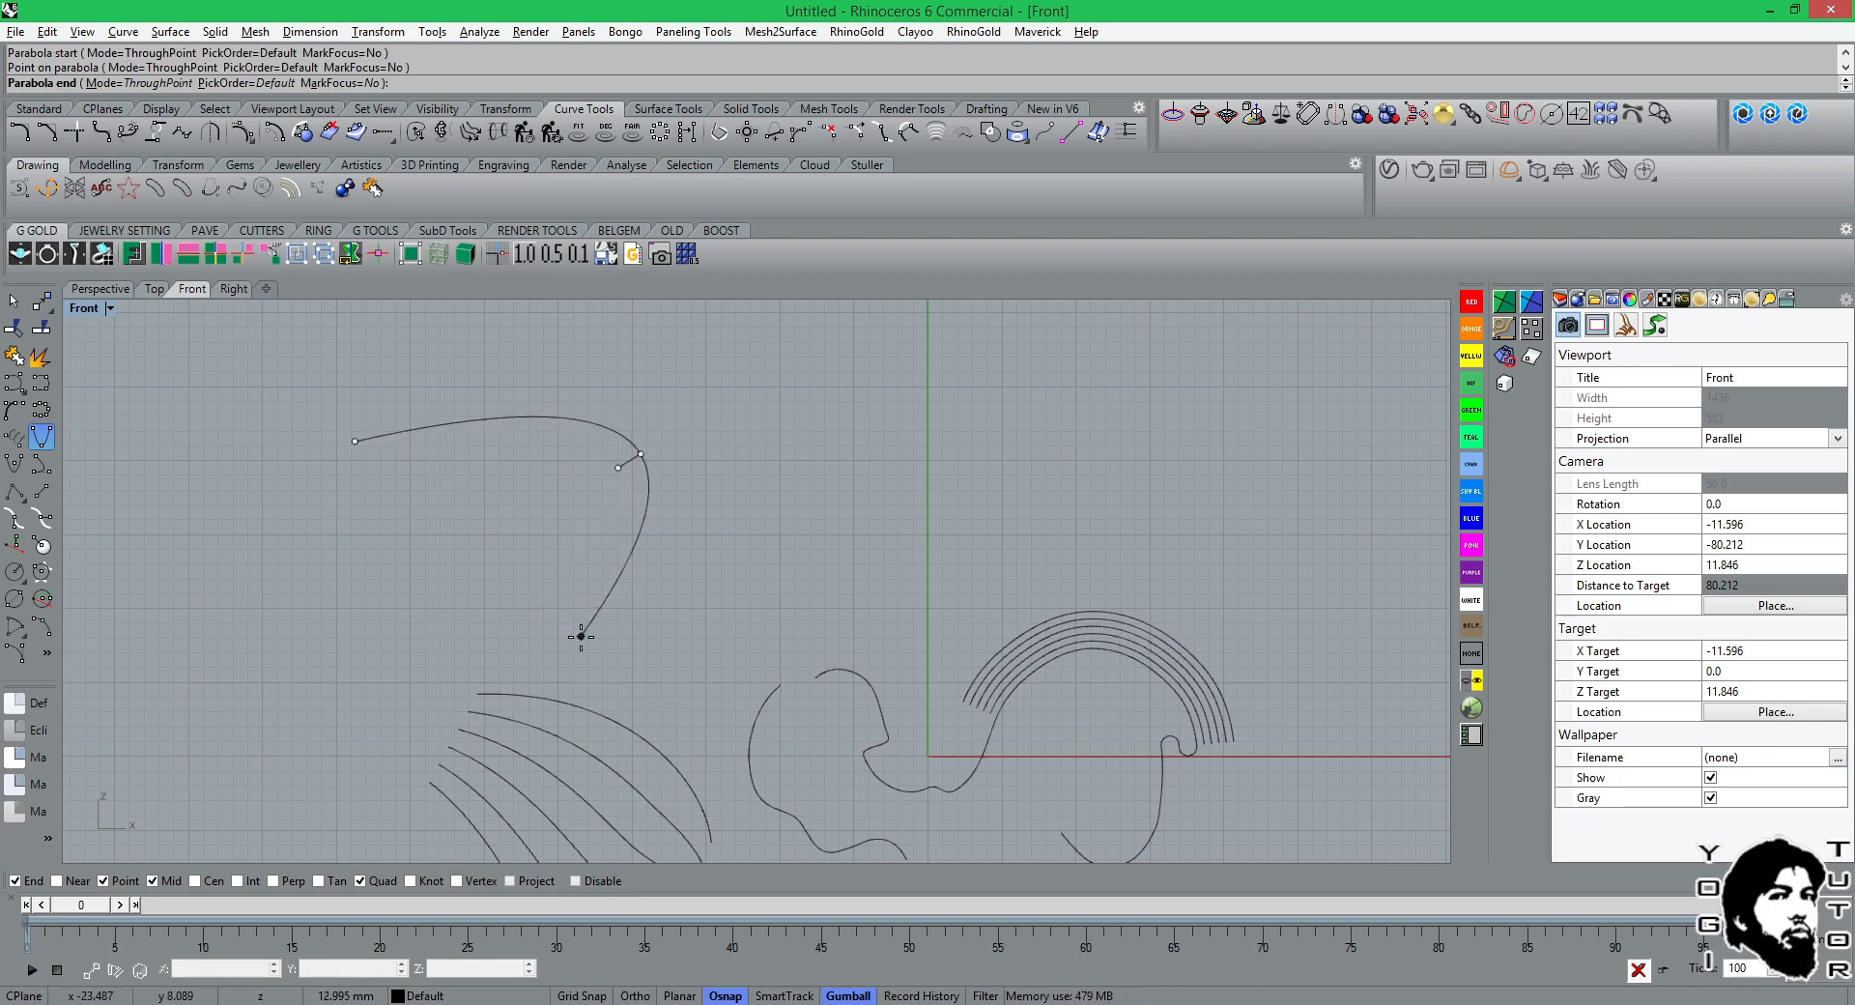
{"action": "left_click", "coordinate": [363, 637]}
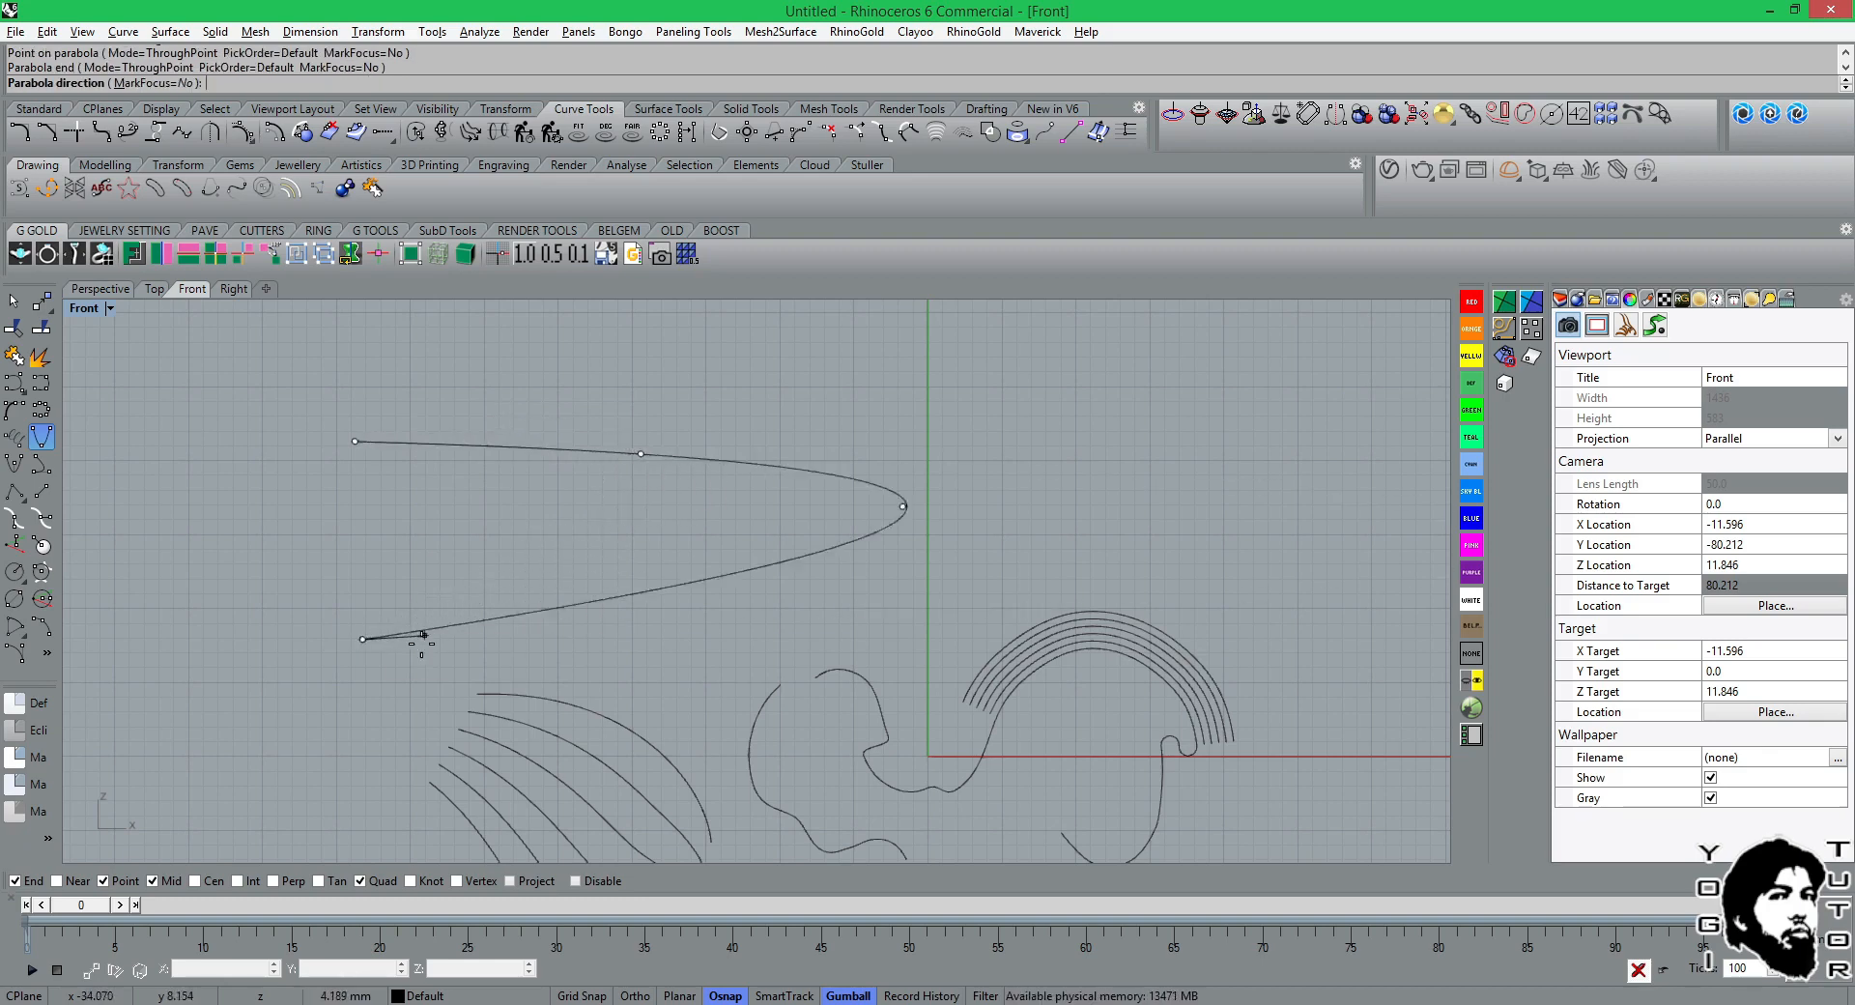
{"action": "left_click", "coordinate": [425, 633]}
{"action": "right_click_drag", "start_coordinate": [583, 545], "coordinate": [762, 540]}
{"action": "scroll", "coordinate": [749, 440], "scroll_direction": "up", "scroll_amount": 2}
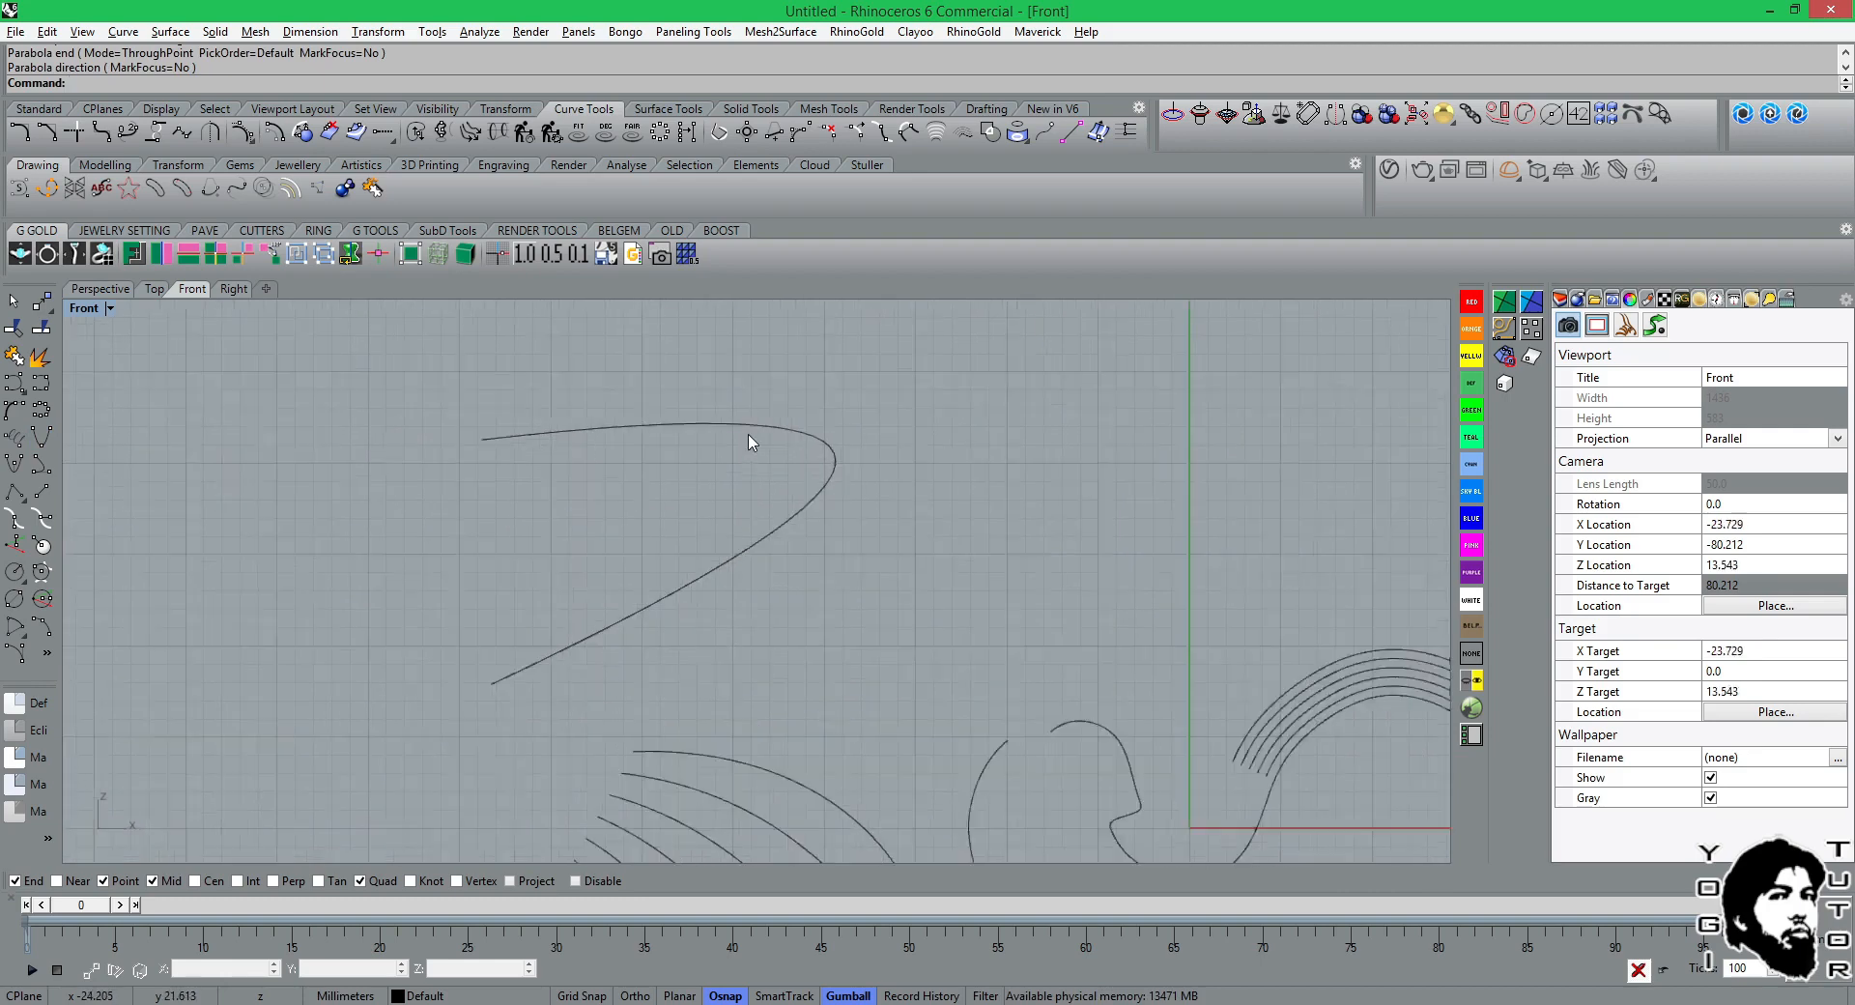
{"action": "scroll", "coordinate": [749, 442], "scroll_direction": "up", "scroll_amount": 2}
{"action": "right_click_drag", "start_coordinate": [745, 443], "coordinate": [904, 360]}
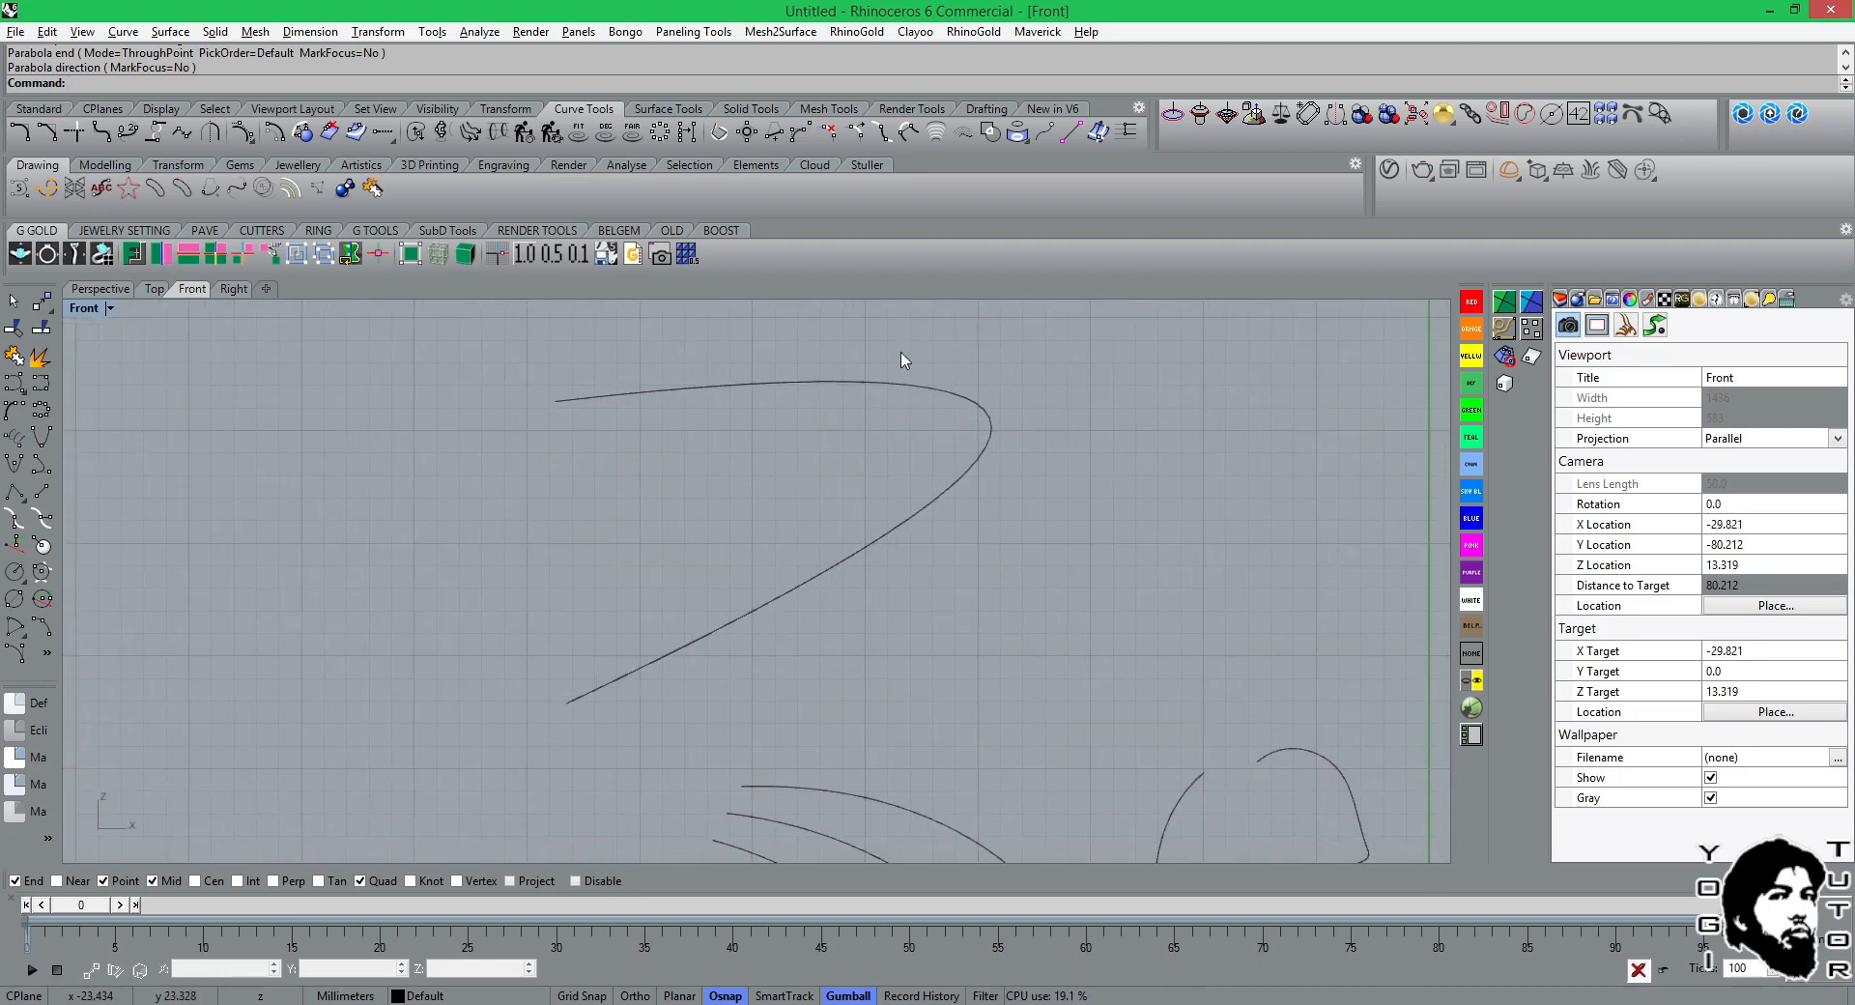
Start the CloseCrv command, switch to JewelCAD and close the lowest of the three wavy curves.
{"action": "left_click", "coordinate": [775, 135]}
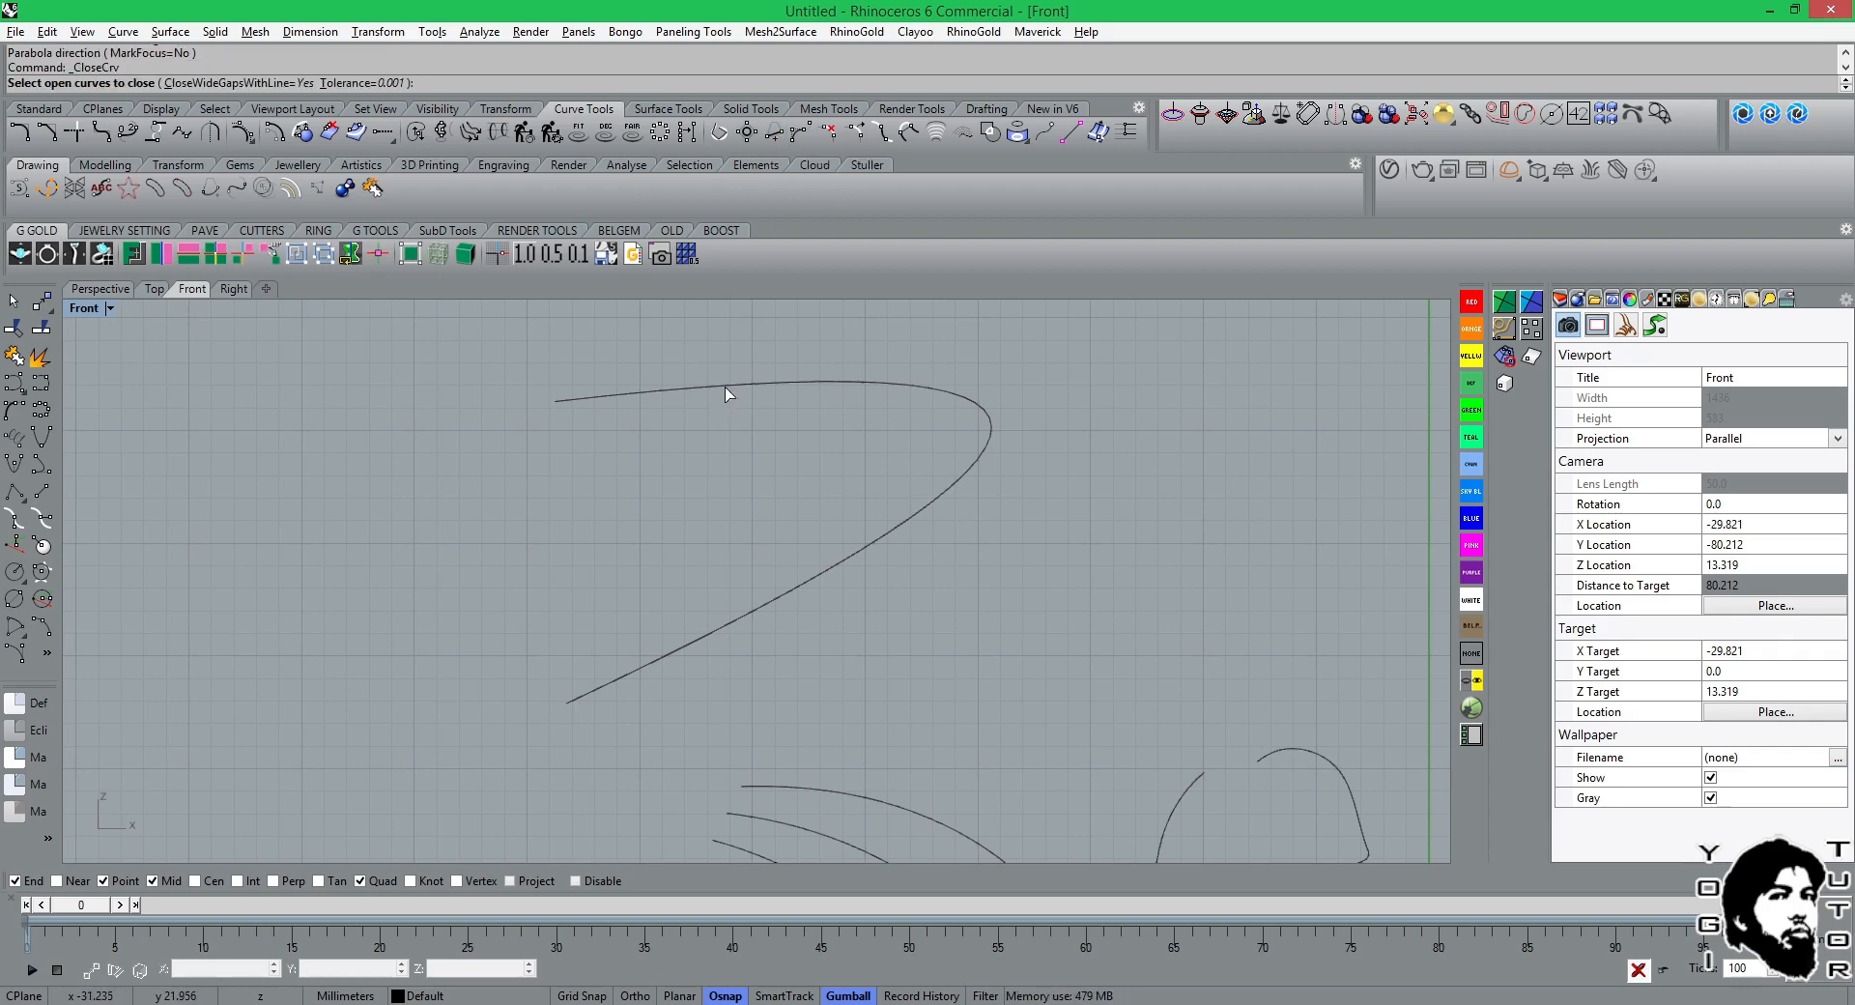
{"action": "left_click", "coordinate": [921, 1003]}
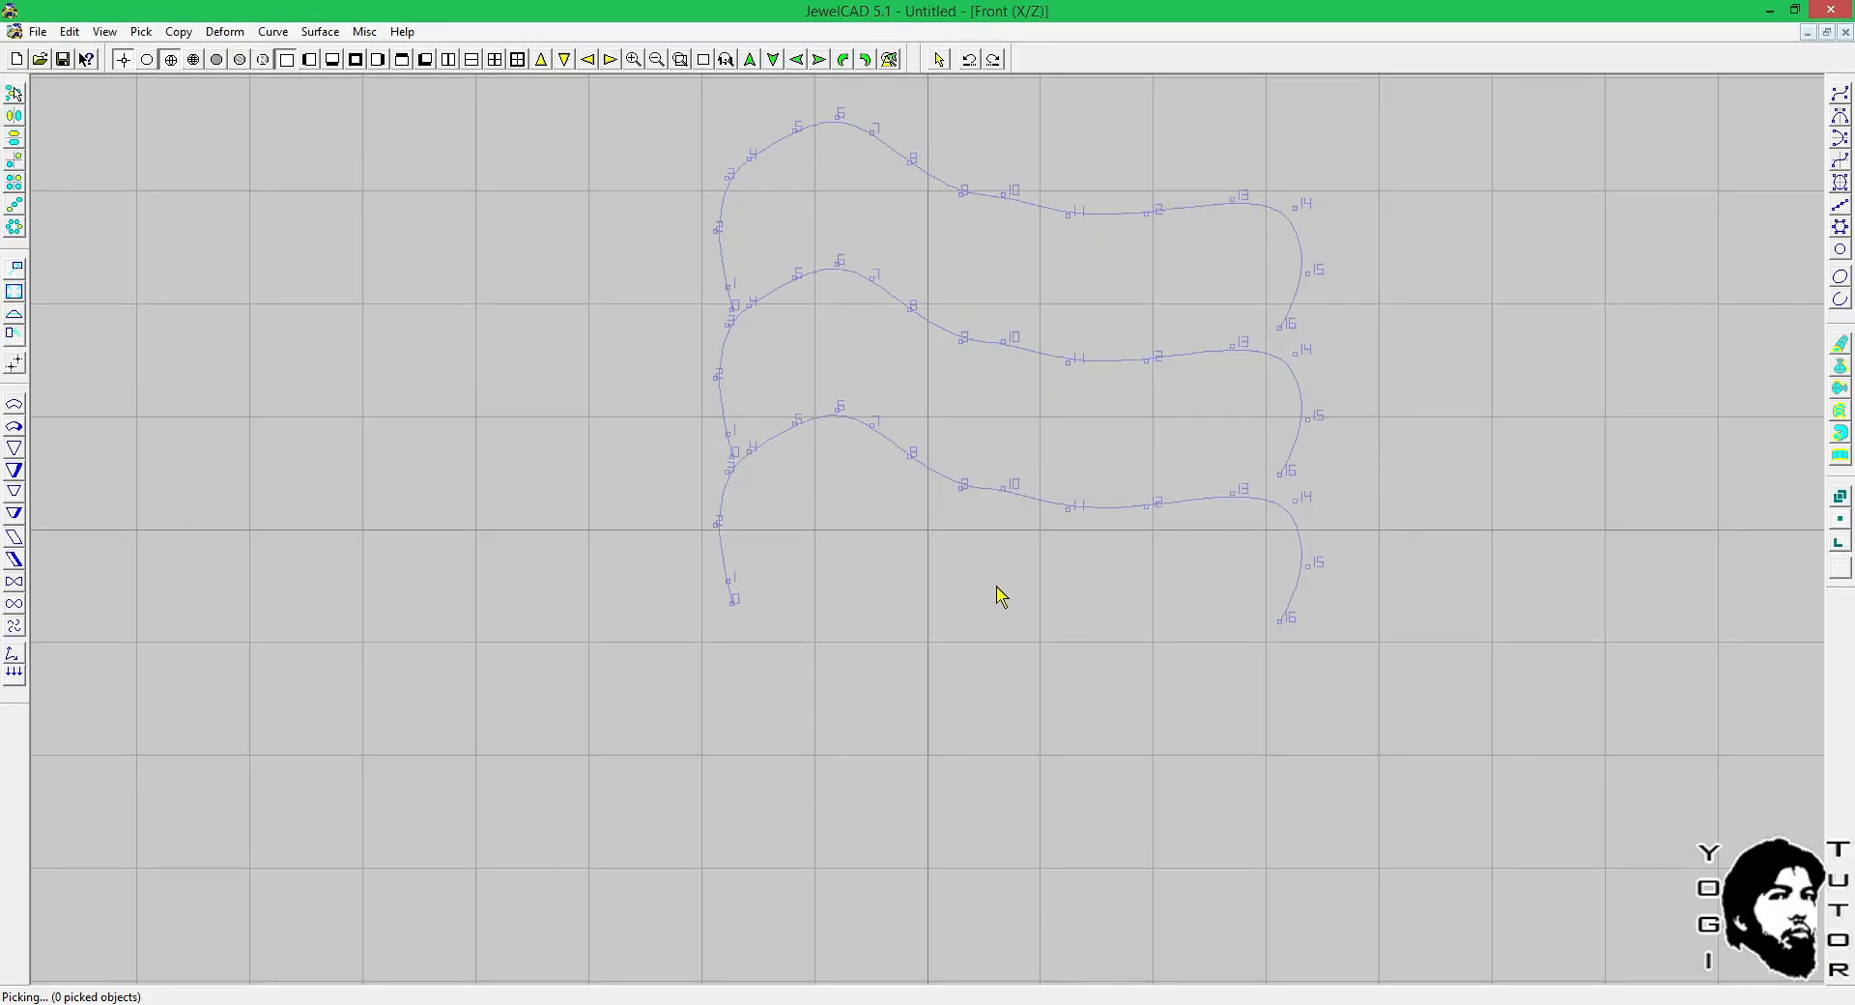
{"action": "left_click", "coordinate": [1062, 500]}
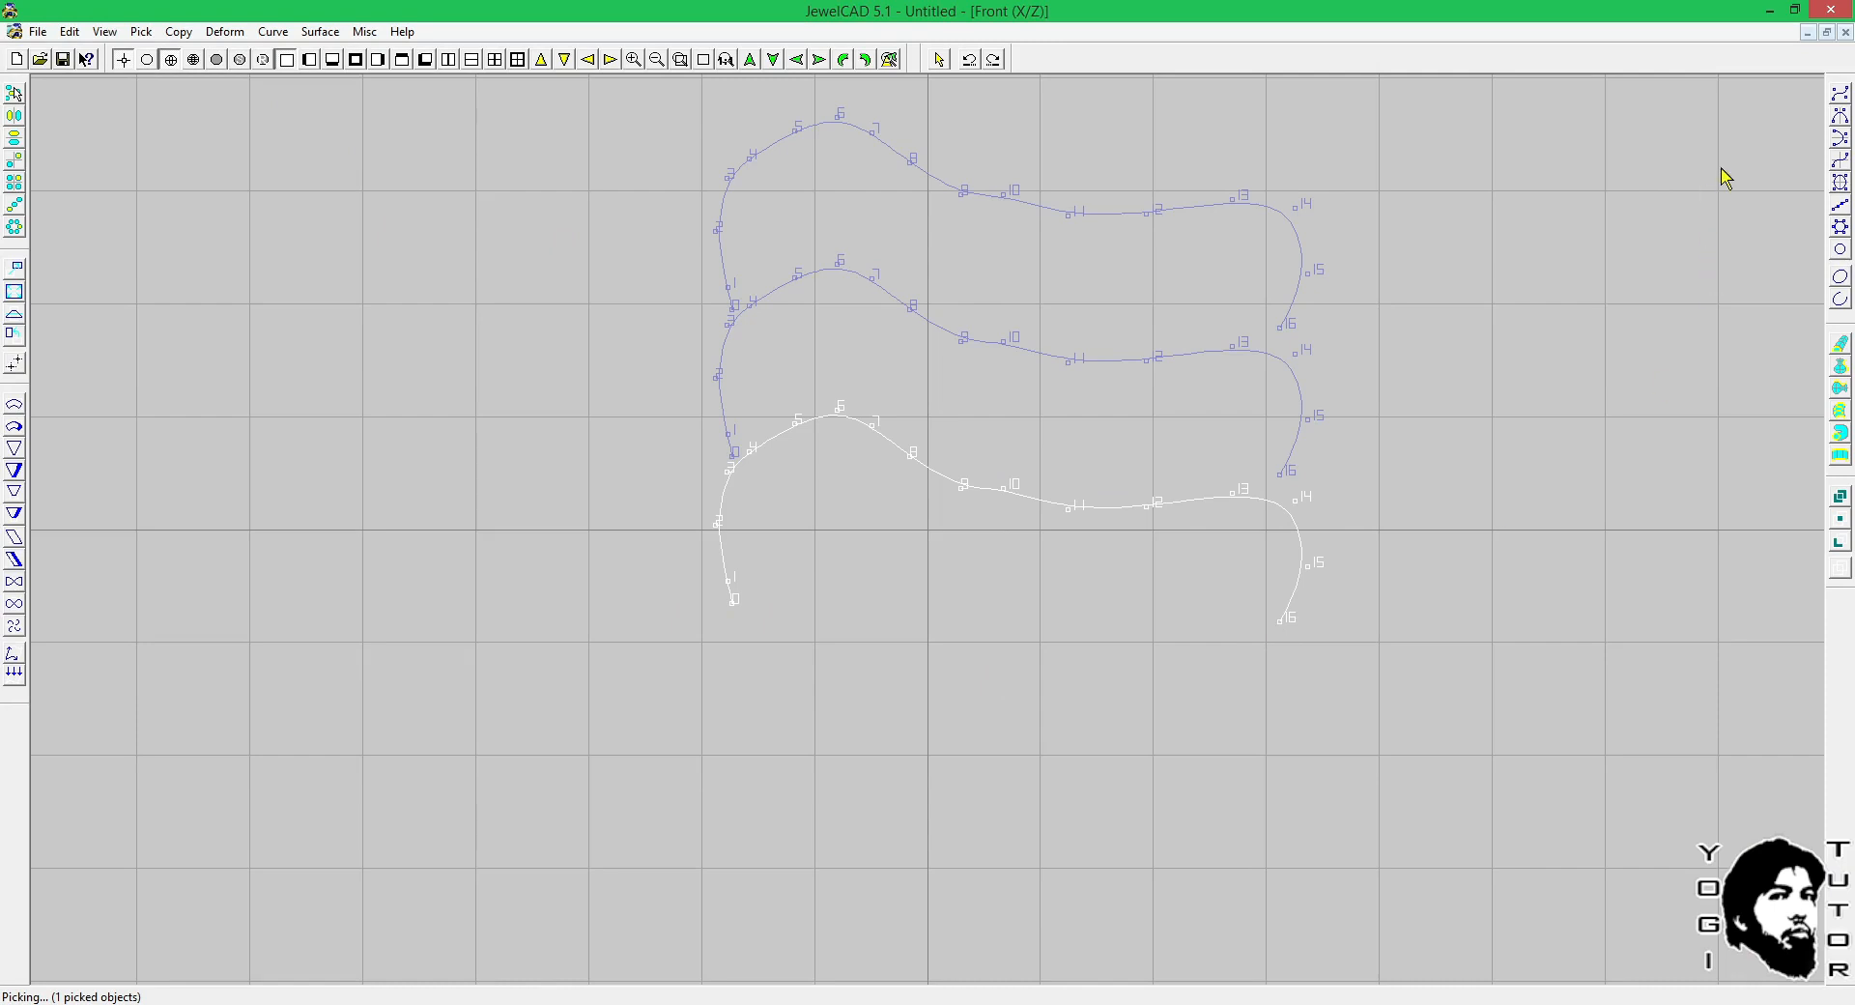
{"action": "left_click", "coordinate": [1841, 137]}
{"action": "mouse_move", "coordinate": [1379, 626]}
{"action": "left_mouse_down"}
{"action": "mouse_move", "coordinate": [1335, 555]}
{"action": "mouse_move", "coordinate": [1150, 581]}
{"action": "mouse_move", "coordinate": [1173, 633]}
{"action": "left_mouse_up"}
{"action": "key", "text": "space"}
{"action": "key", "text": "Delete"}
{"action": "left_click", "coordinate": [1126, 571]}
{"action": "left_click", "coordinate": [1841, 296]}
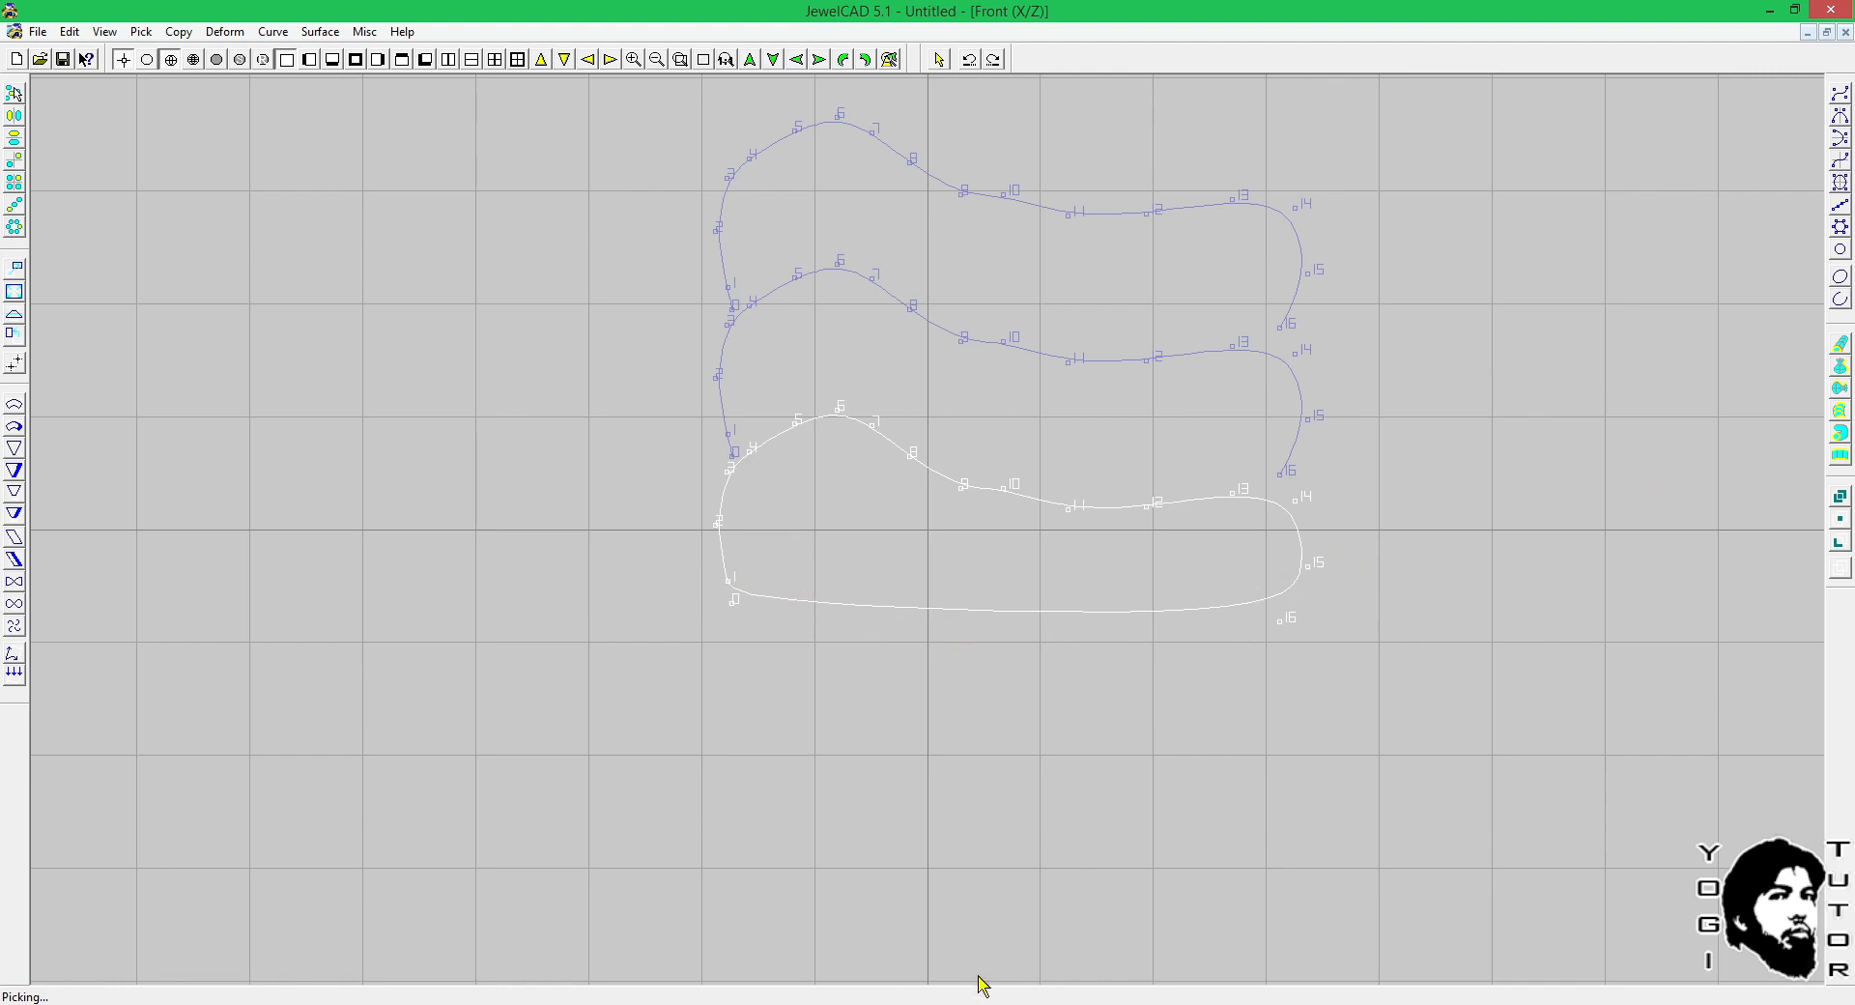
Switch to Rhinoceros and close the open parabola with a straight line segment, using CloseWideGapsWithLine=Yes and tolerance 0.001.
{"action": "mouse_move", "coordinate": [761, 1002]}
{"action": "left_click", "coordinate": [761, 928]}
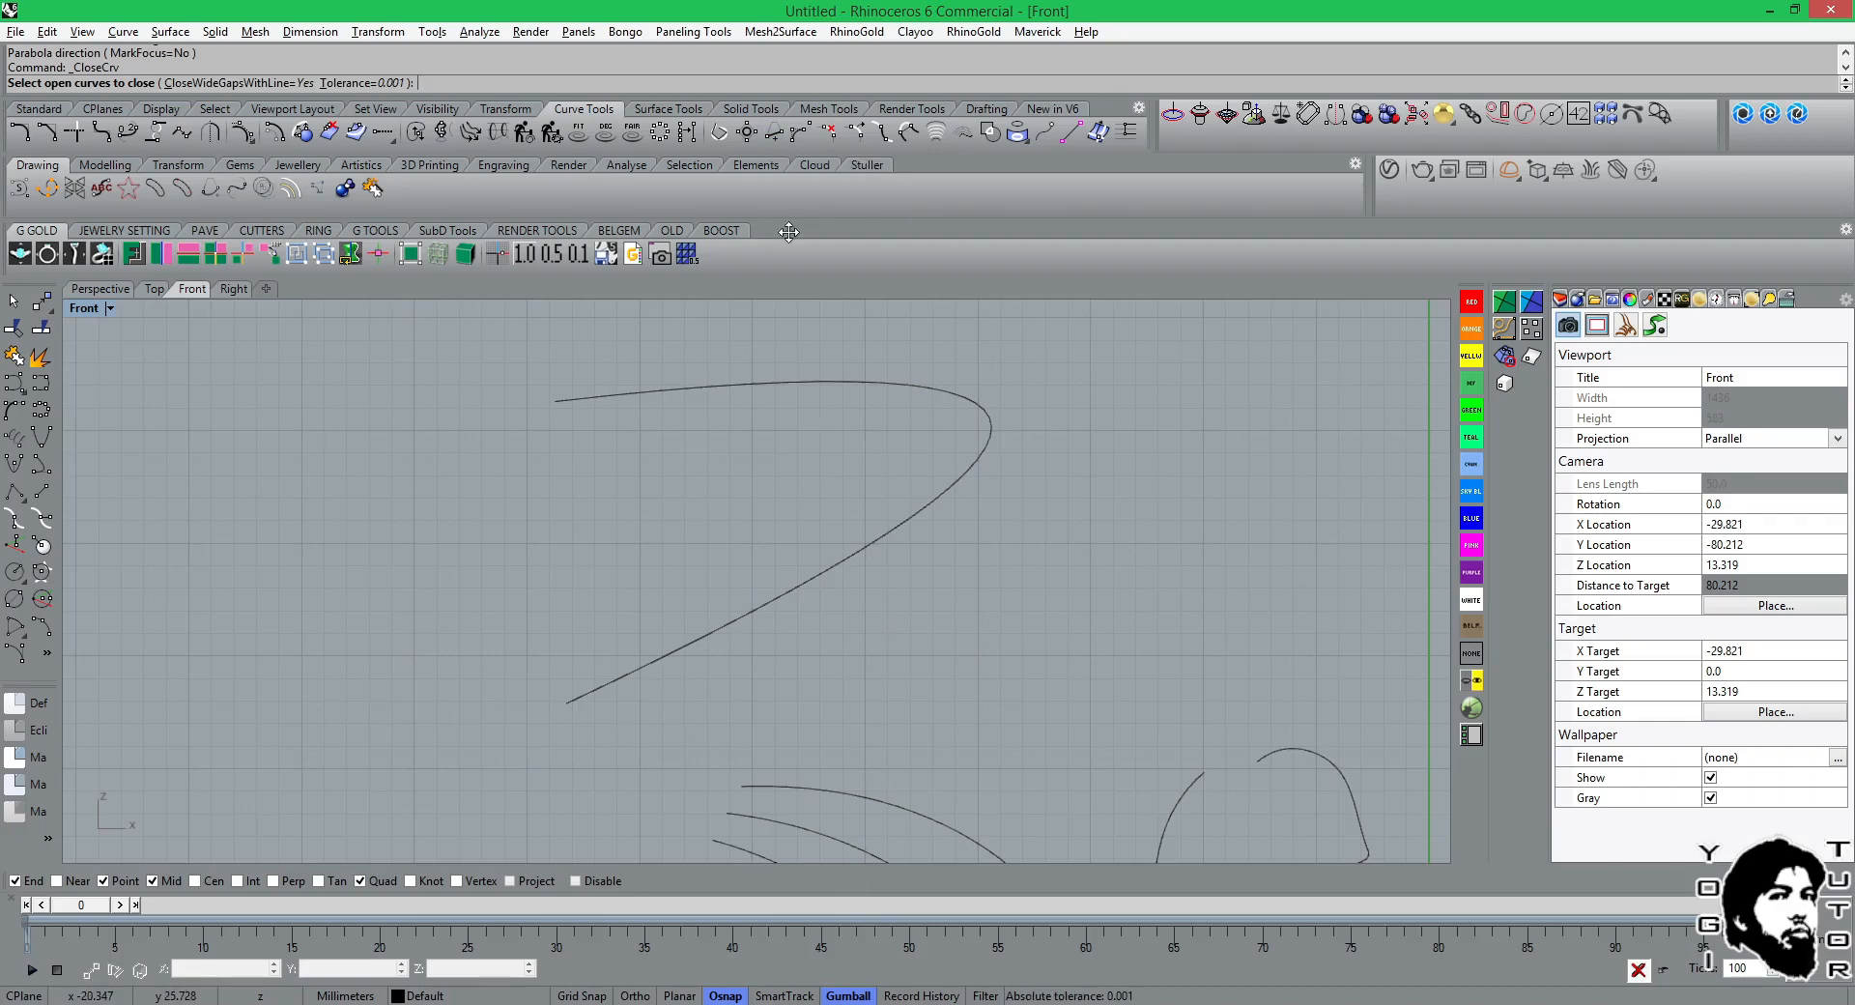
{"action": "left_click", "coordinate": [805, 383]}
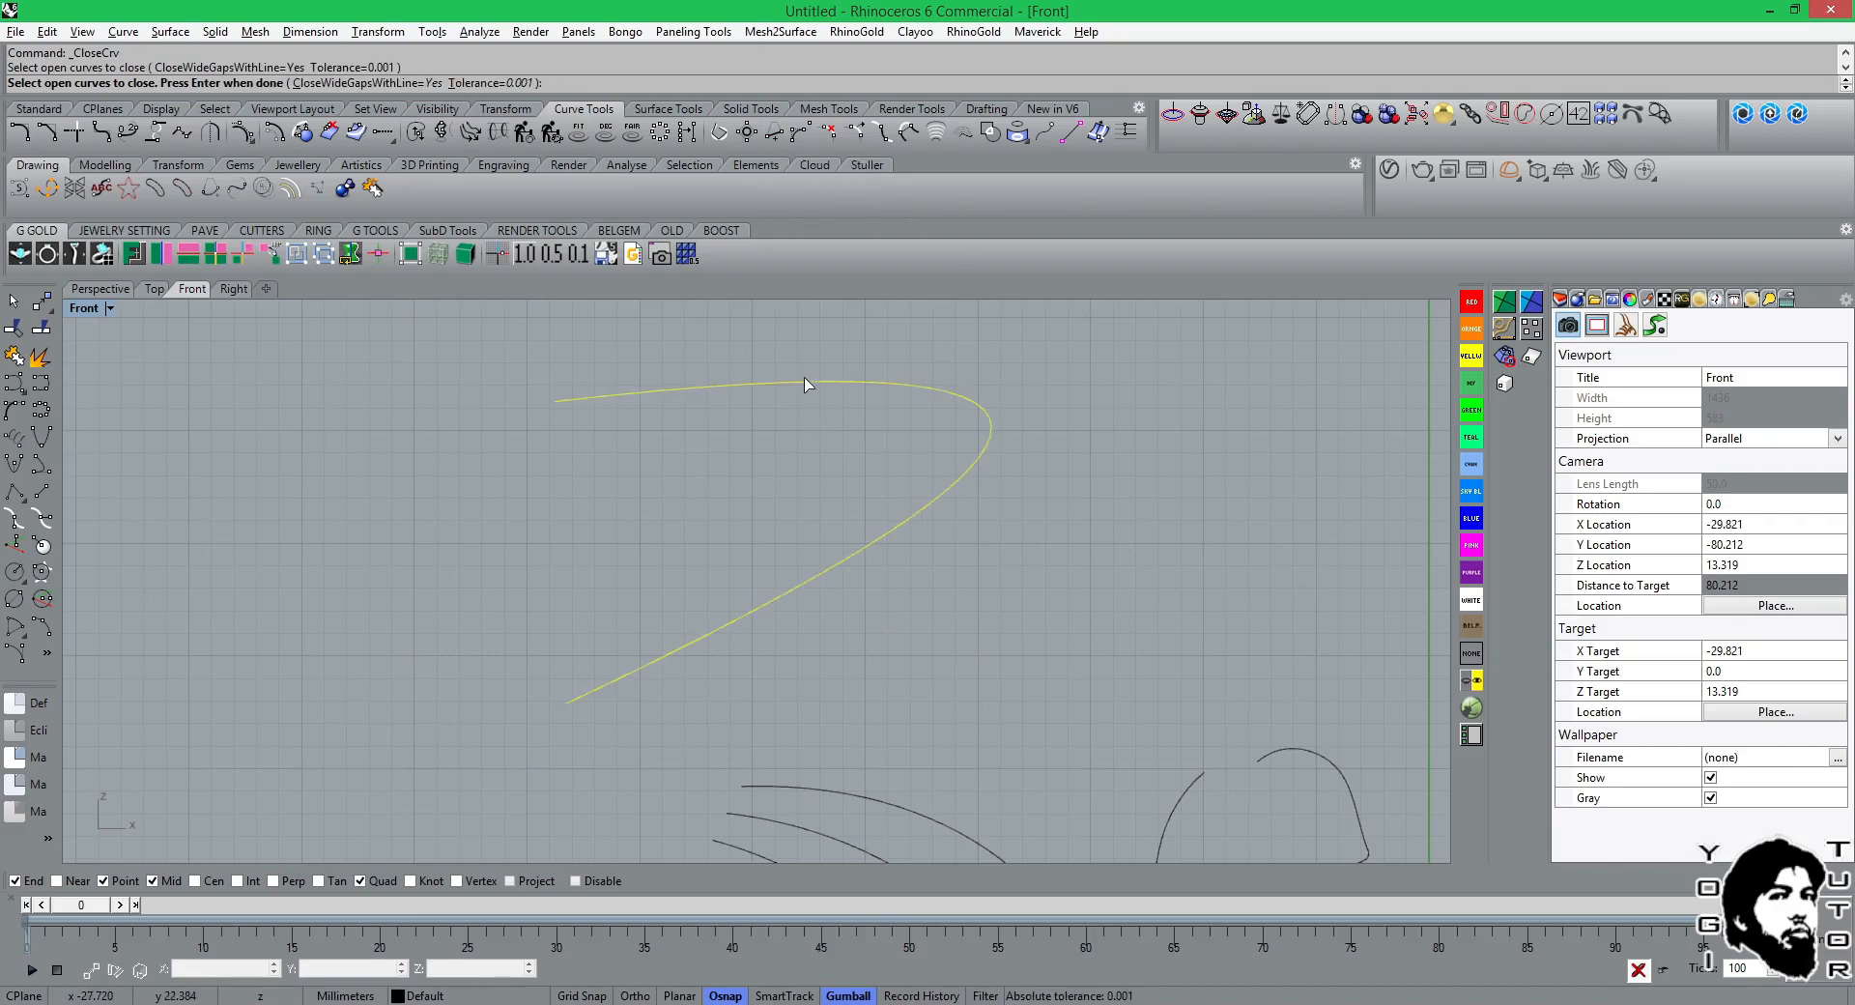
{"action": "left_click", "coordinate": [775, 136]}
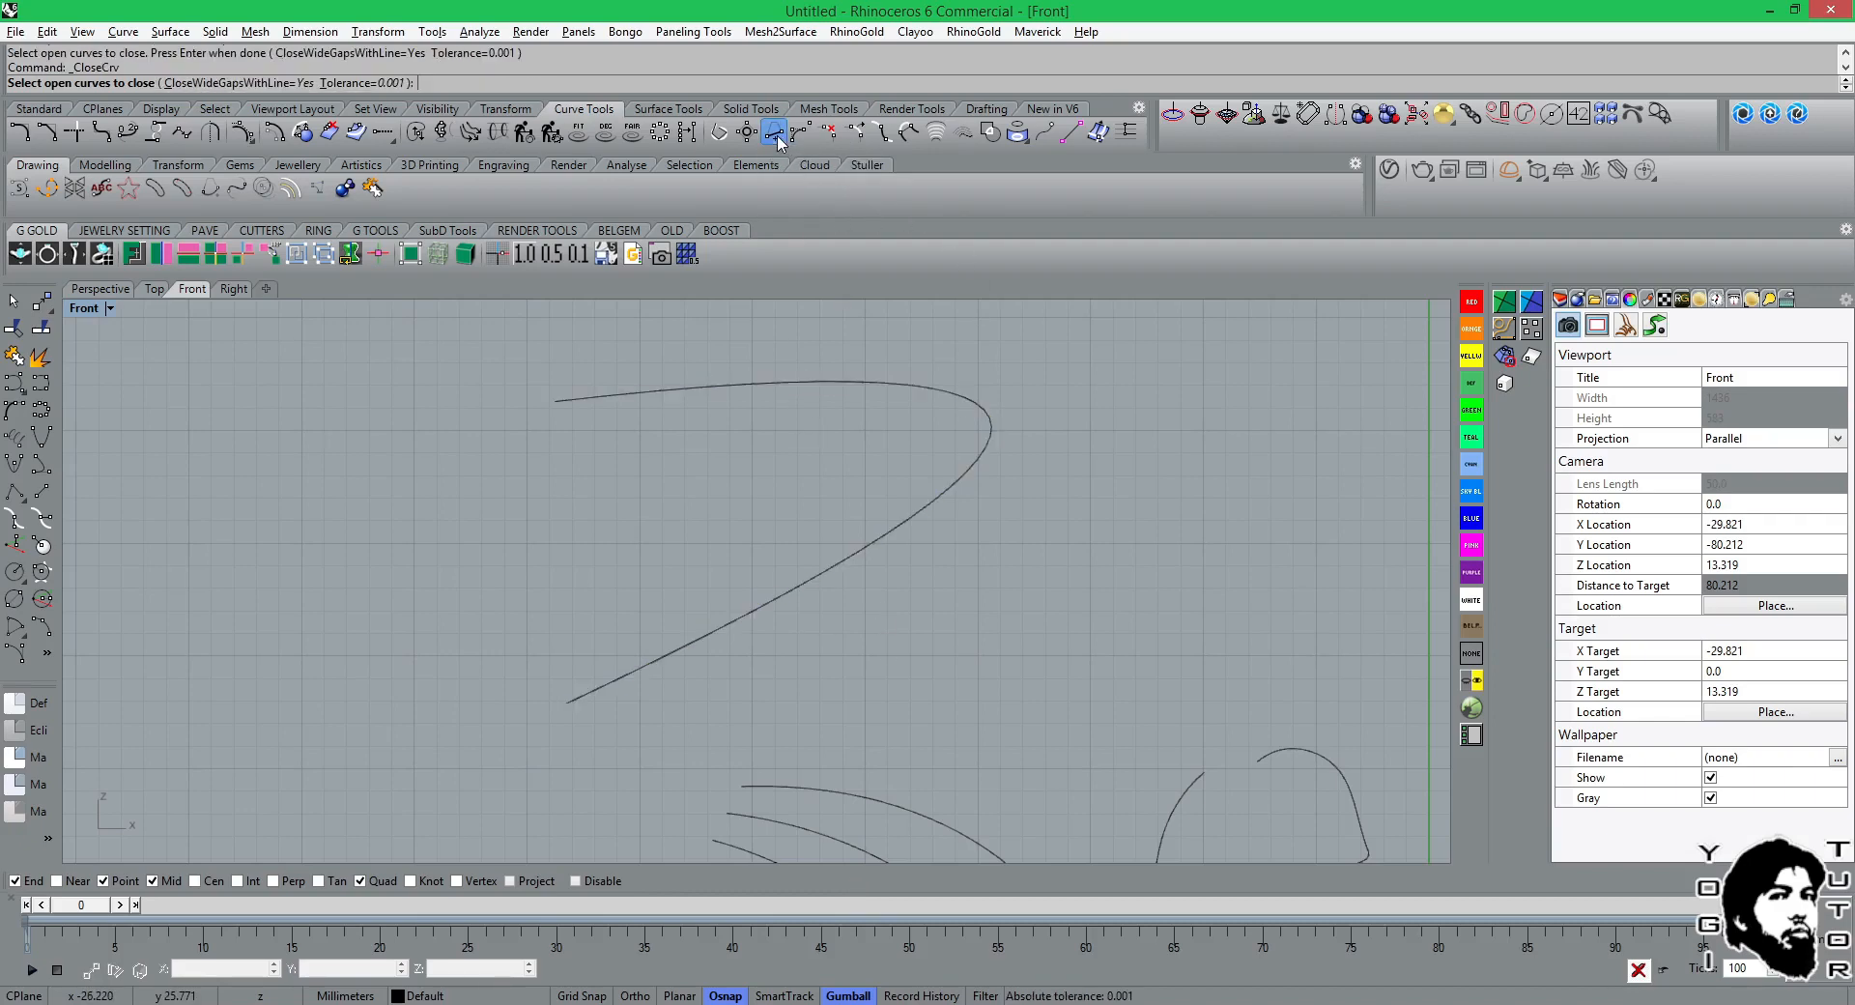
{"action": "left_click", "coordinate": [794, 383]}
{"action": "key", "text": "Return"}
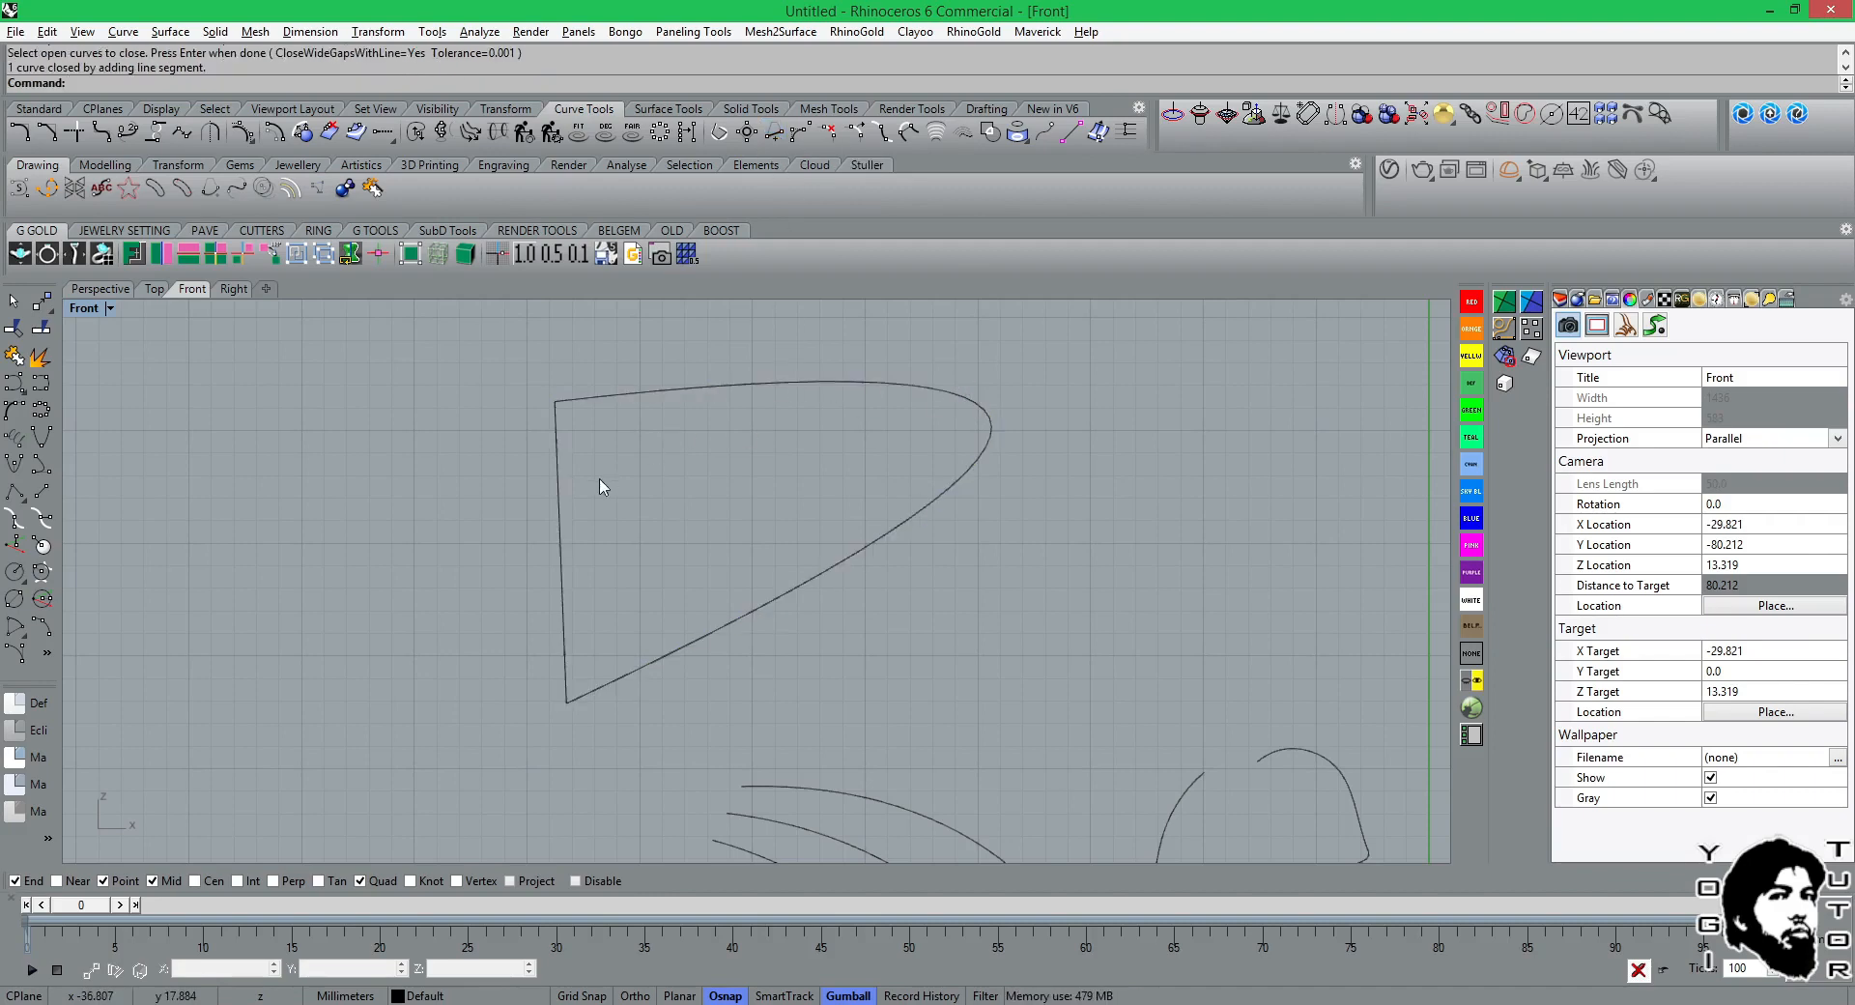
Undo the straight-line closing of the parabola.
{"action": "left_click", "coordinate": [560, 498]}
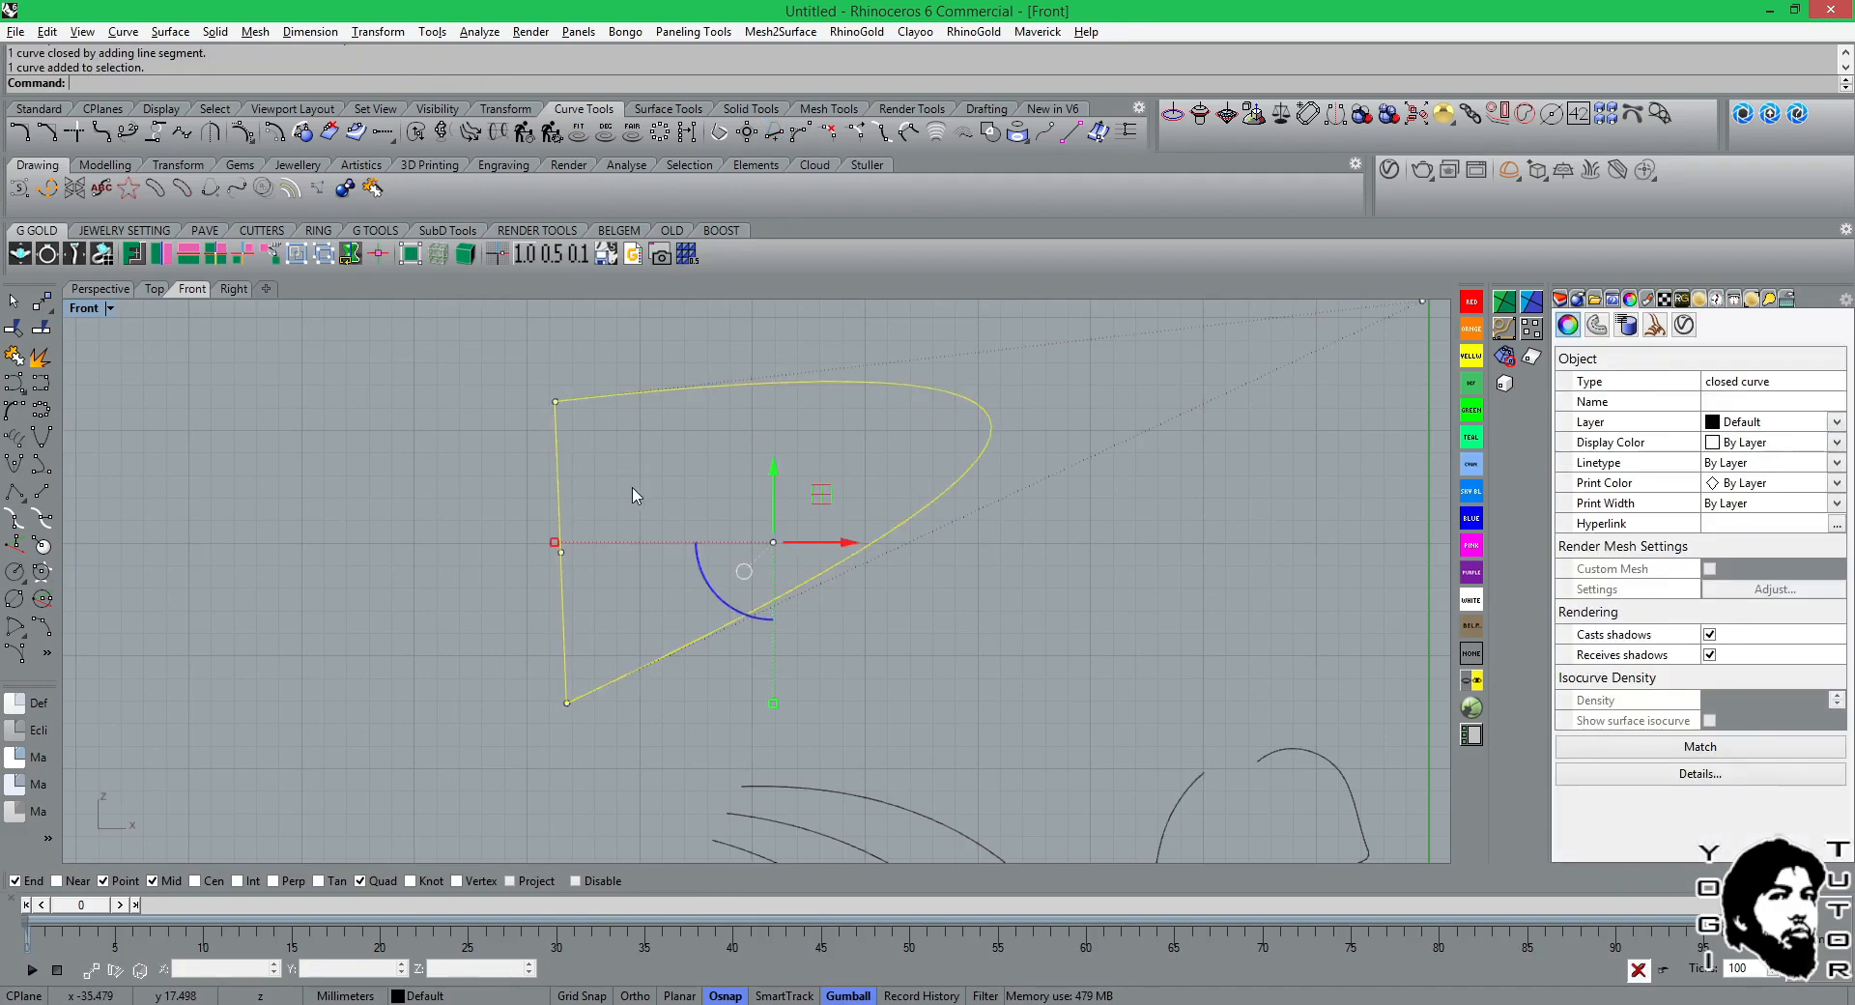
{"action": "right_click_drag", "start_coordinate": [652, 495], "coordinate": [805, 491]}
{"action": "key", "text": "ctrl+z"}
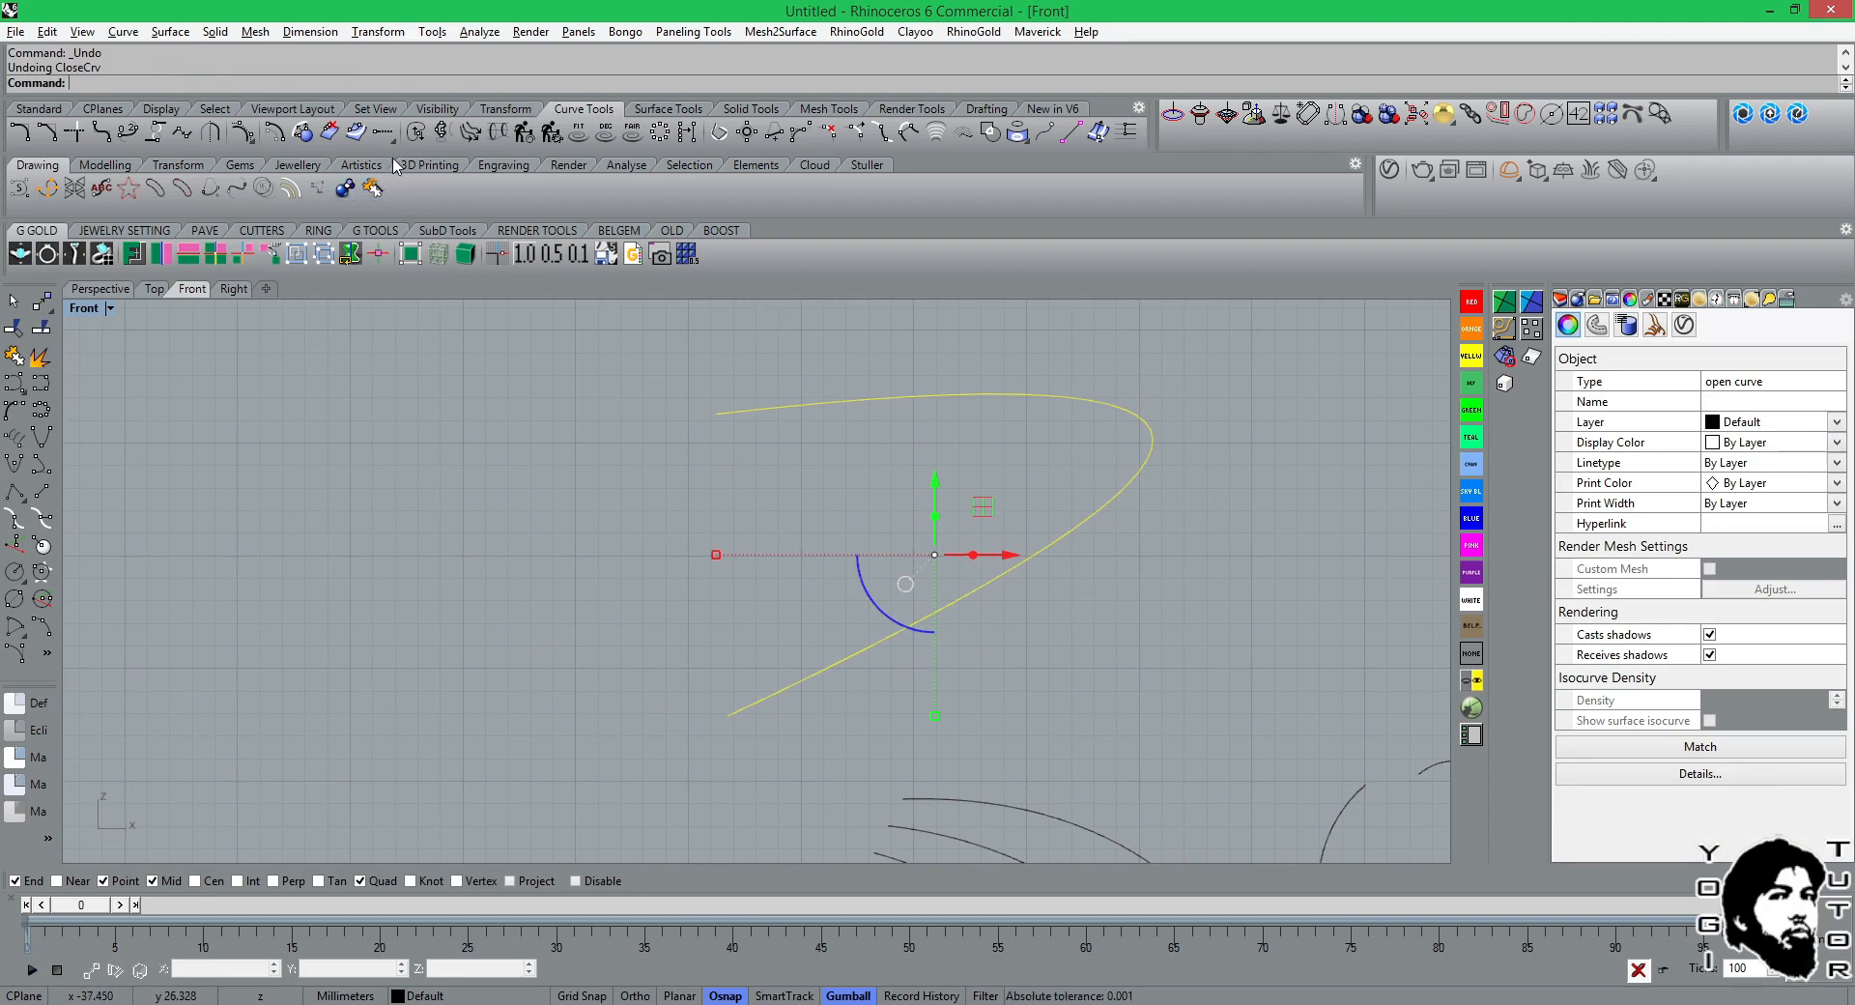
Bridge the parabola's two open ends with an adjustable curve blend using Tangency at both ends, and select the blend curve.
{"action": "left_click", "coordinate": [126, 137]}
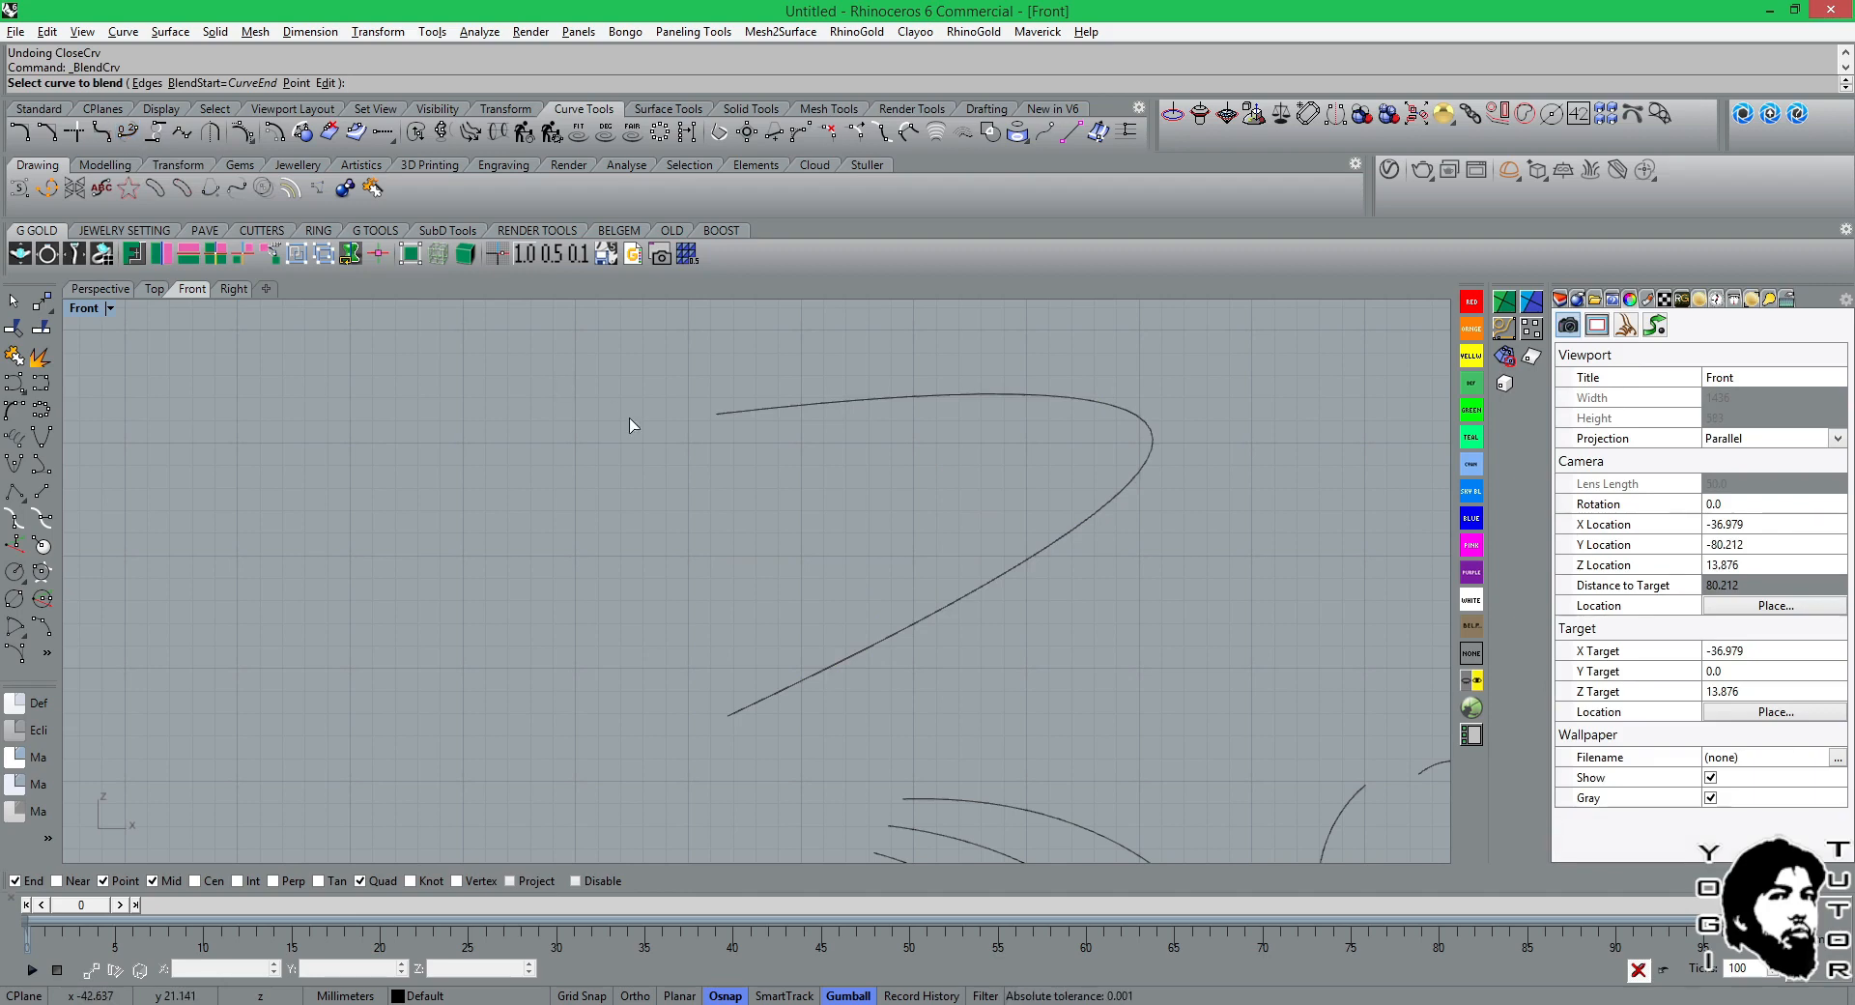
{"action": "left_click", "coordinate": [731, 422]}
{"action": "left_click", "coordinate": [744, 716]}
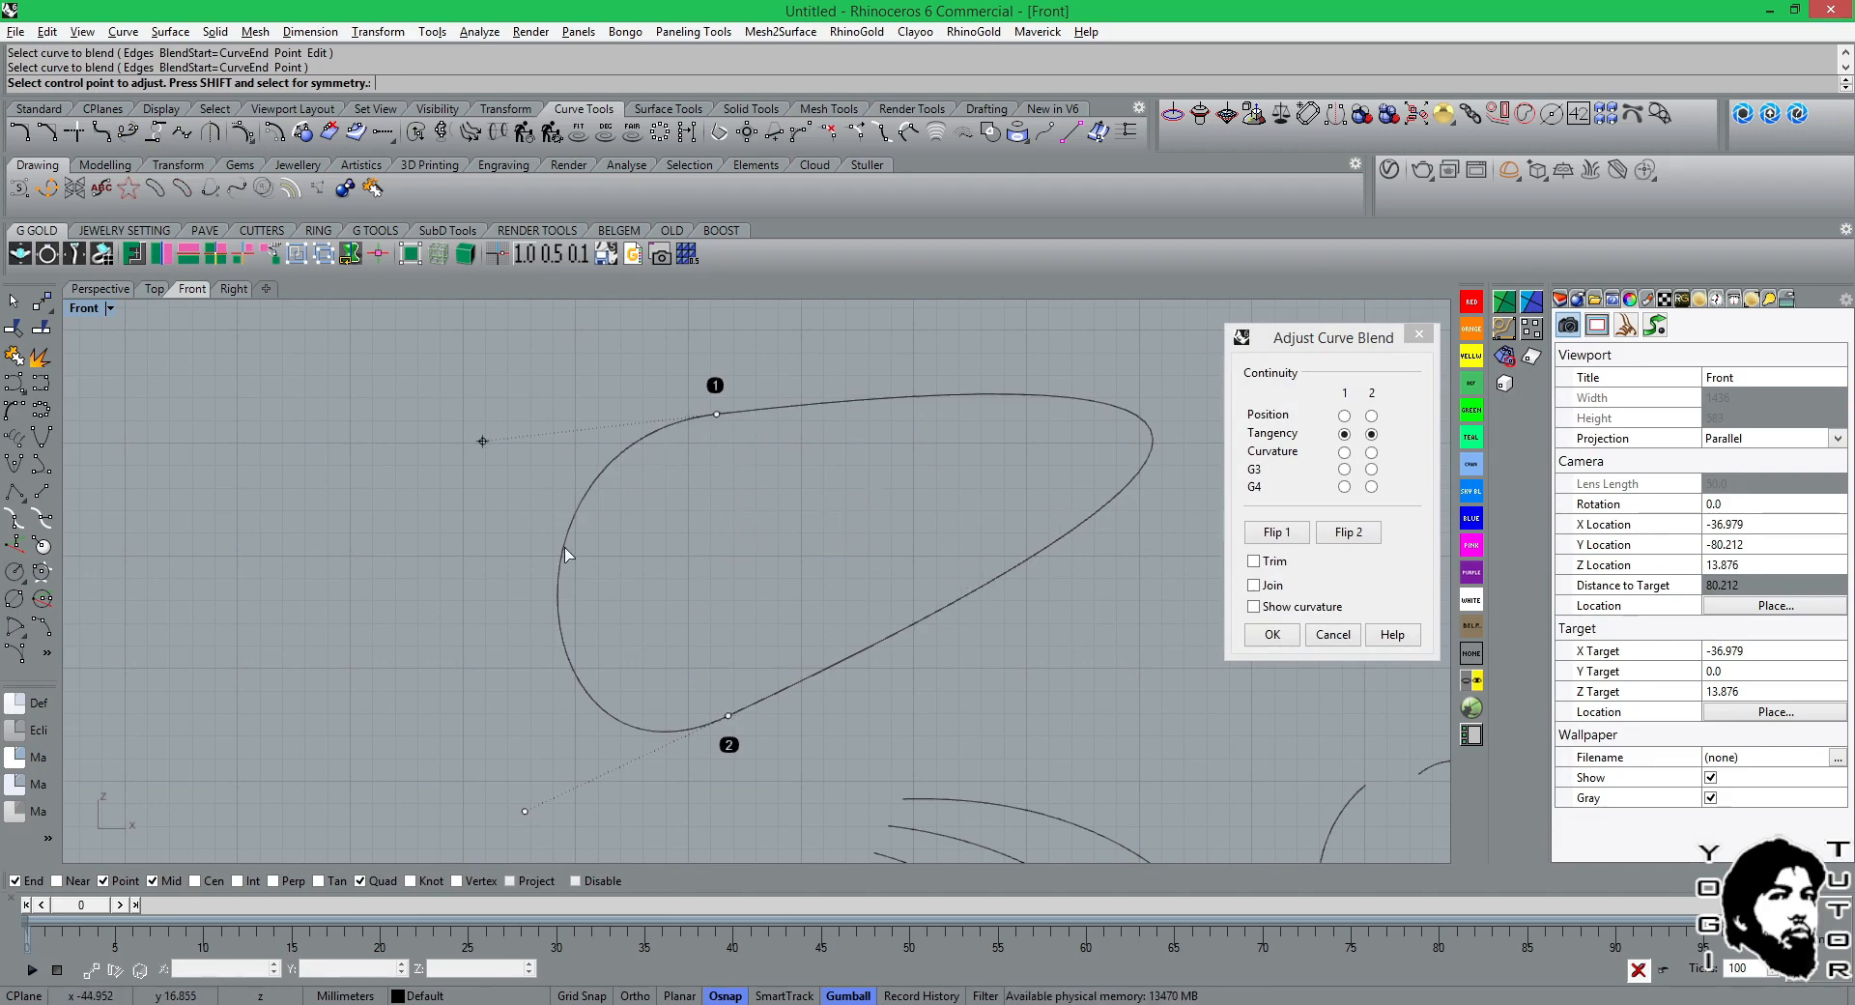
{"action": "left_click", "coordinate": [1272, 637]}
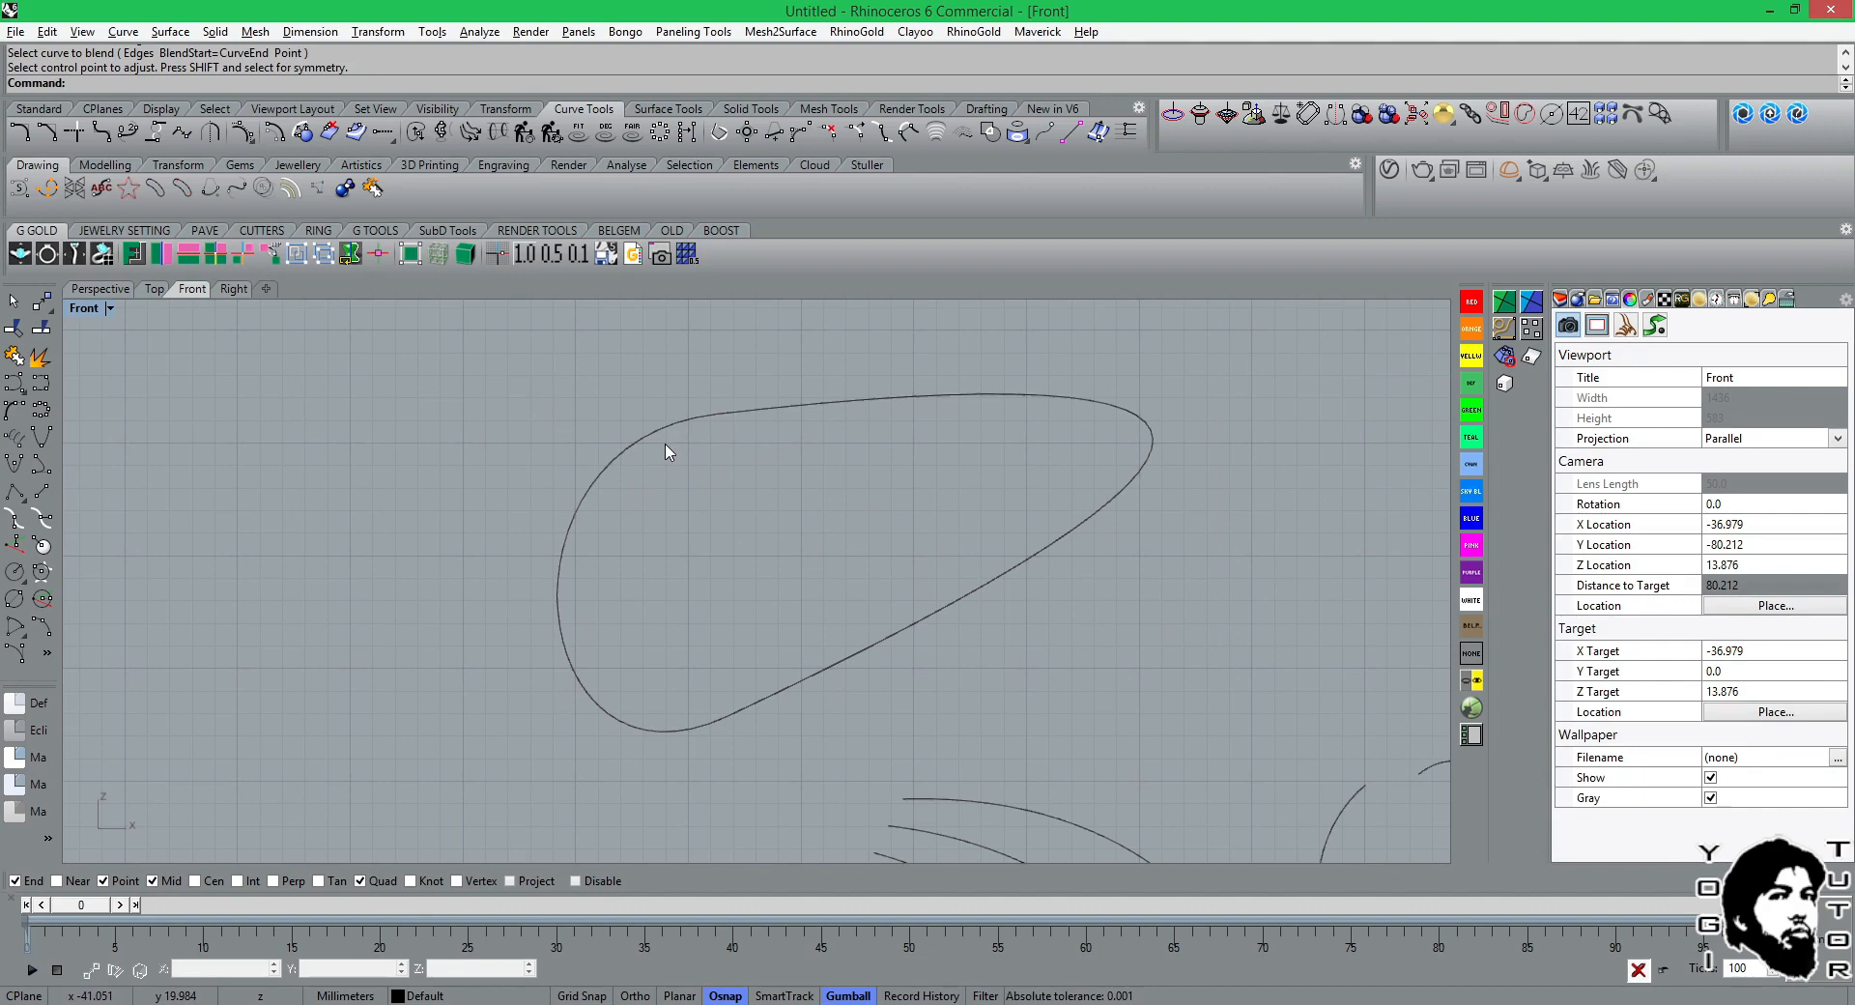
{"action": "left_click", "coordinate": [639, 450]}
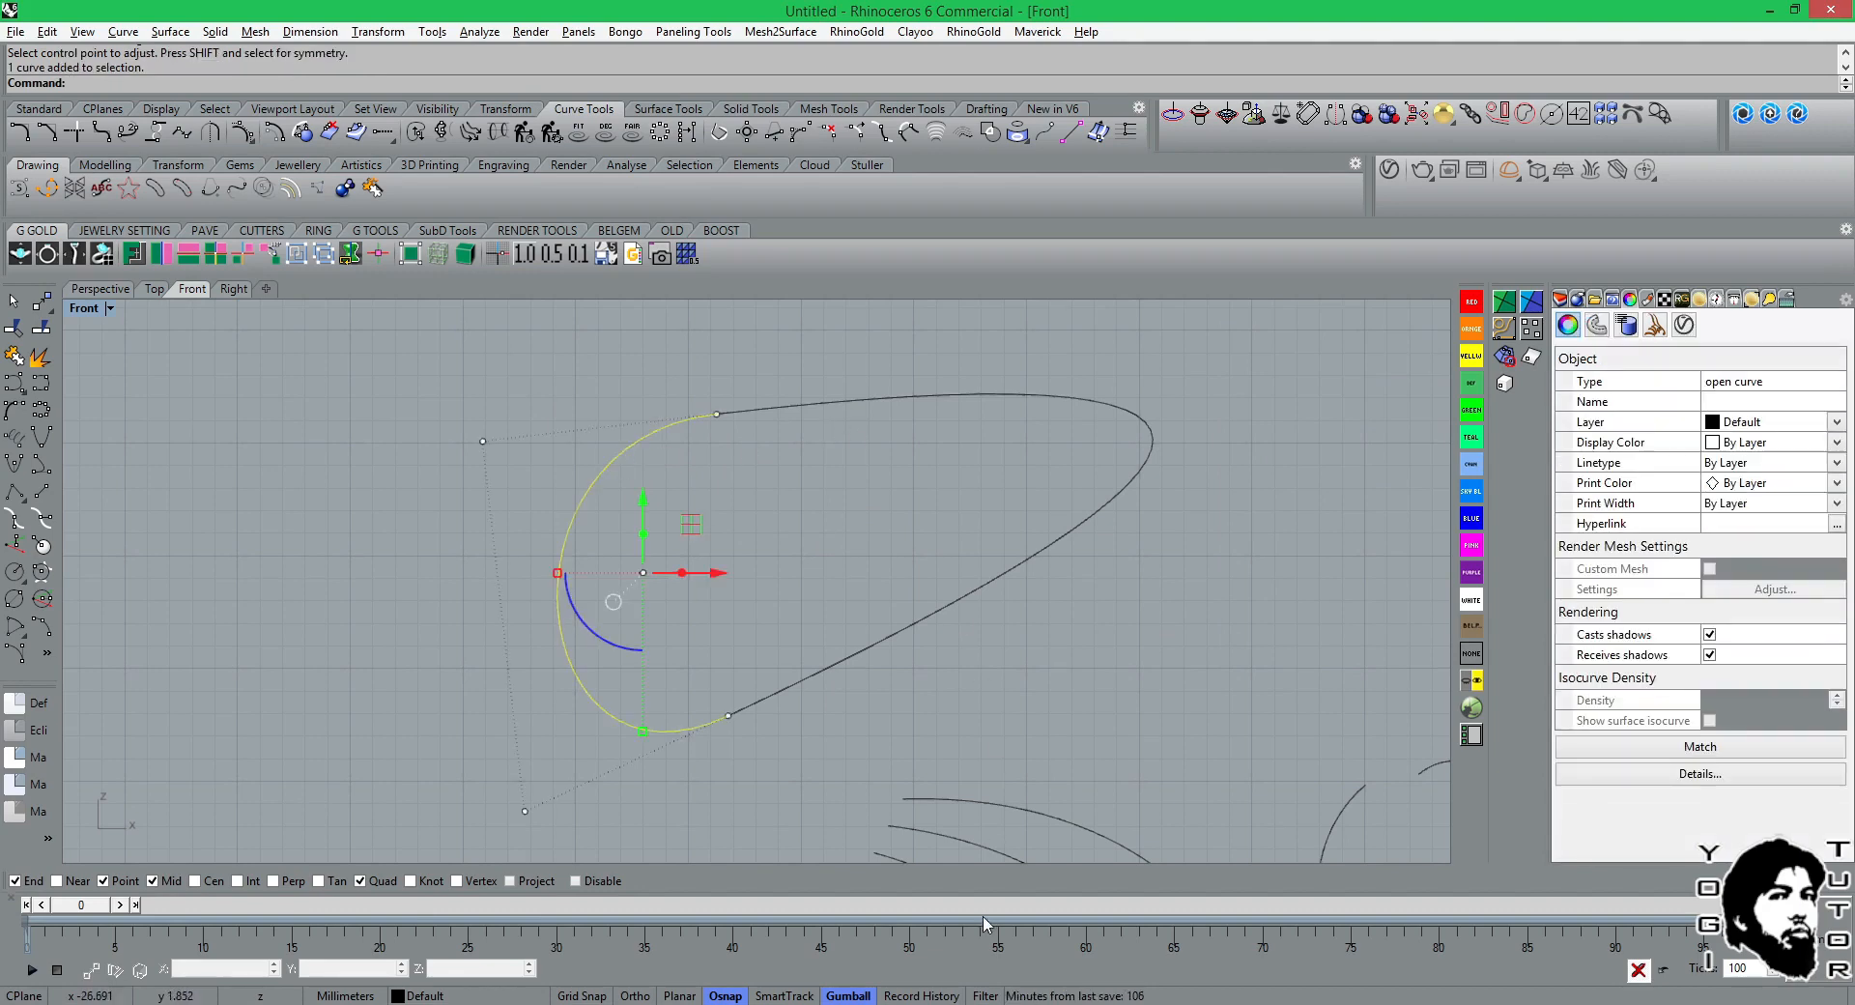
Switch to JewelCAD, move one open wavy curve into the free space left of the others, and close it.
{"action": "left_click", "coordinate": [966, 1004]}
{"action": "left_click_drag", "start_coordinate": [1076, 259], "coordinate": [984, 172]}
{"action": "key", "text": "m"}
{"action": "left_click_drag", "start_coordinate": [964, 309], "coordinate": [272, 527]}
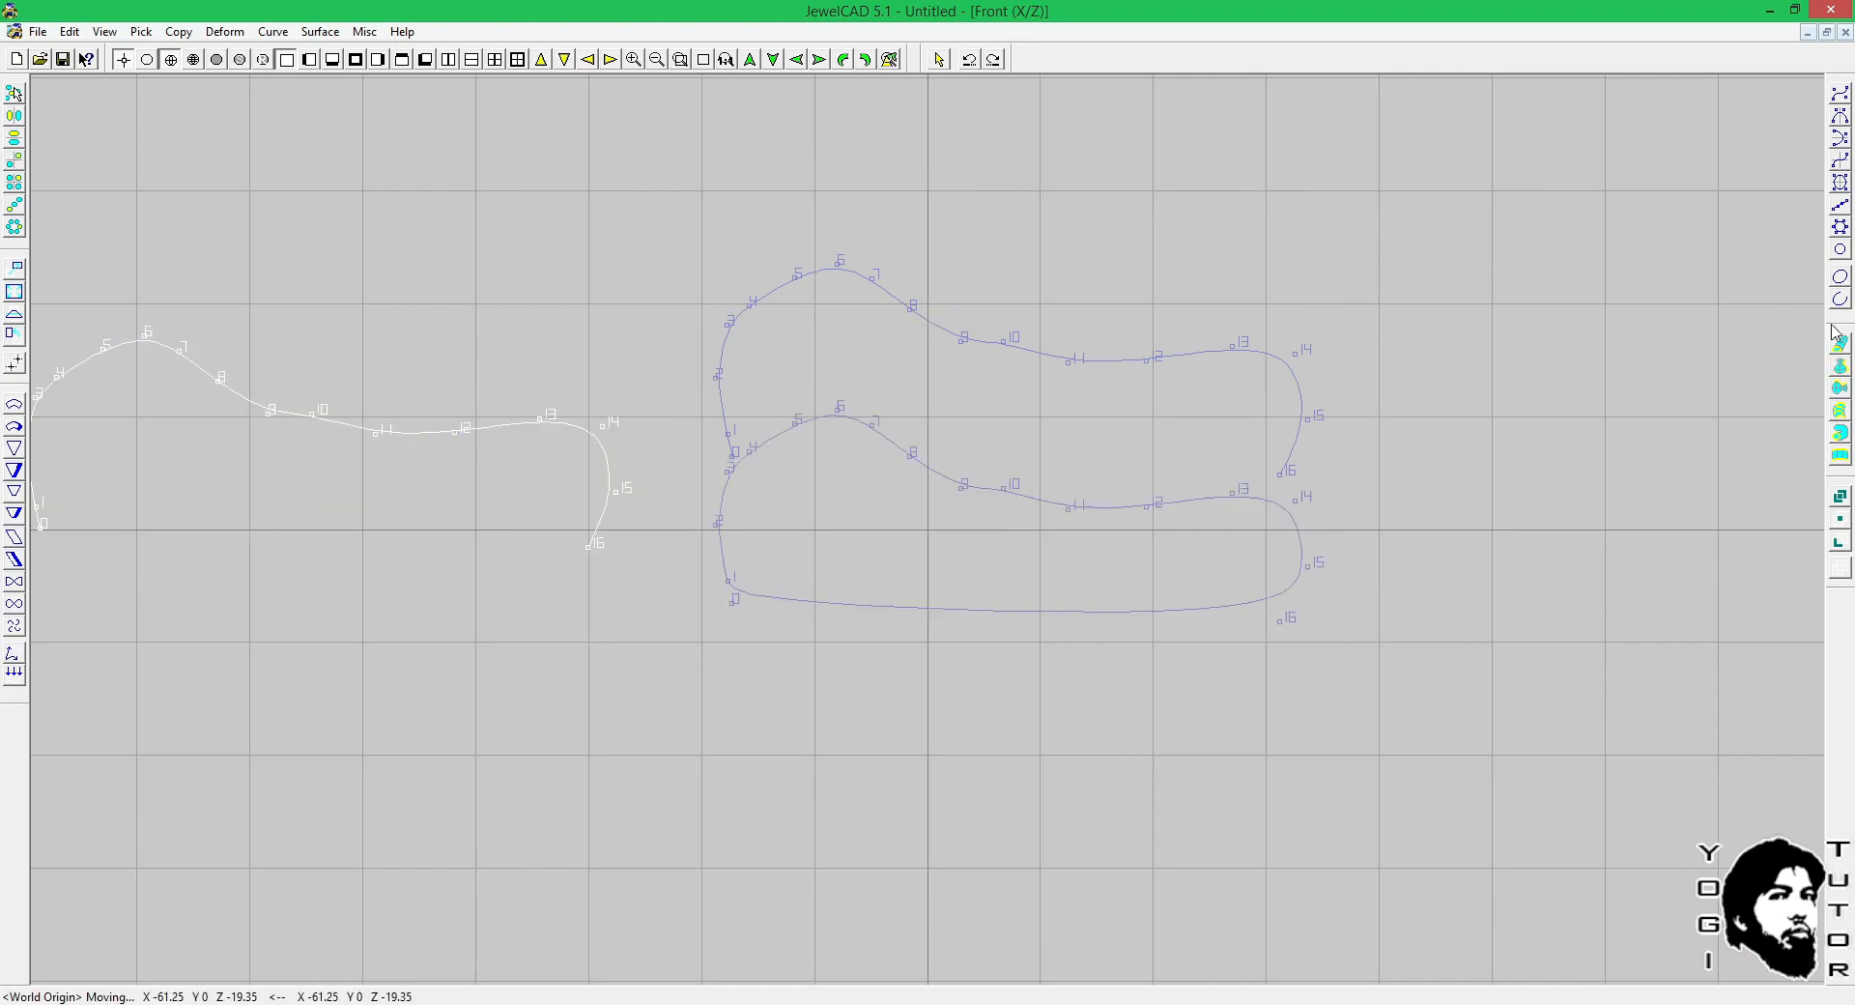
{"action": "left_click", "coordinate": [1839, 277]}
{"action": "scroll", "coordinate": [681, 468], "scroll_direction": "down", "scroll_amount": 1}
{"action": "left_click", "coordinate": [905, 808]}
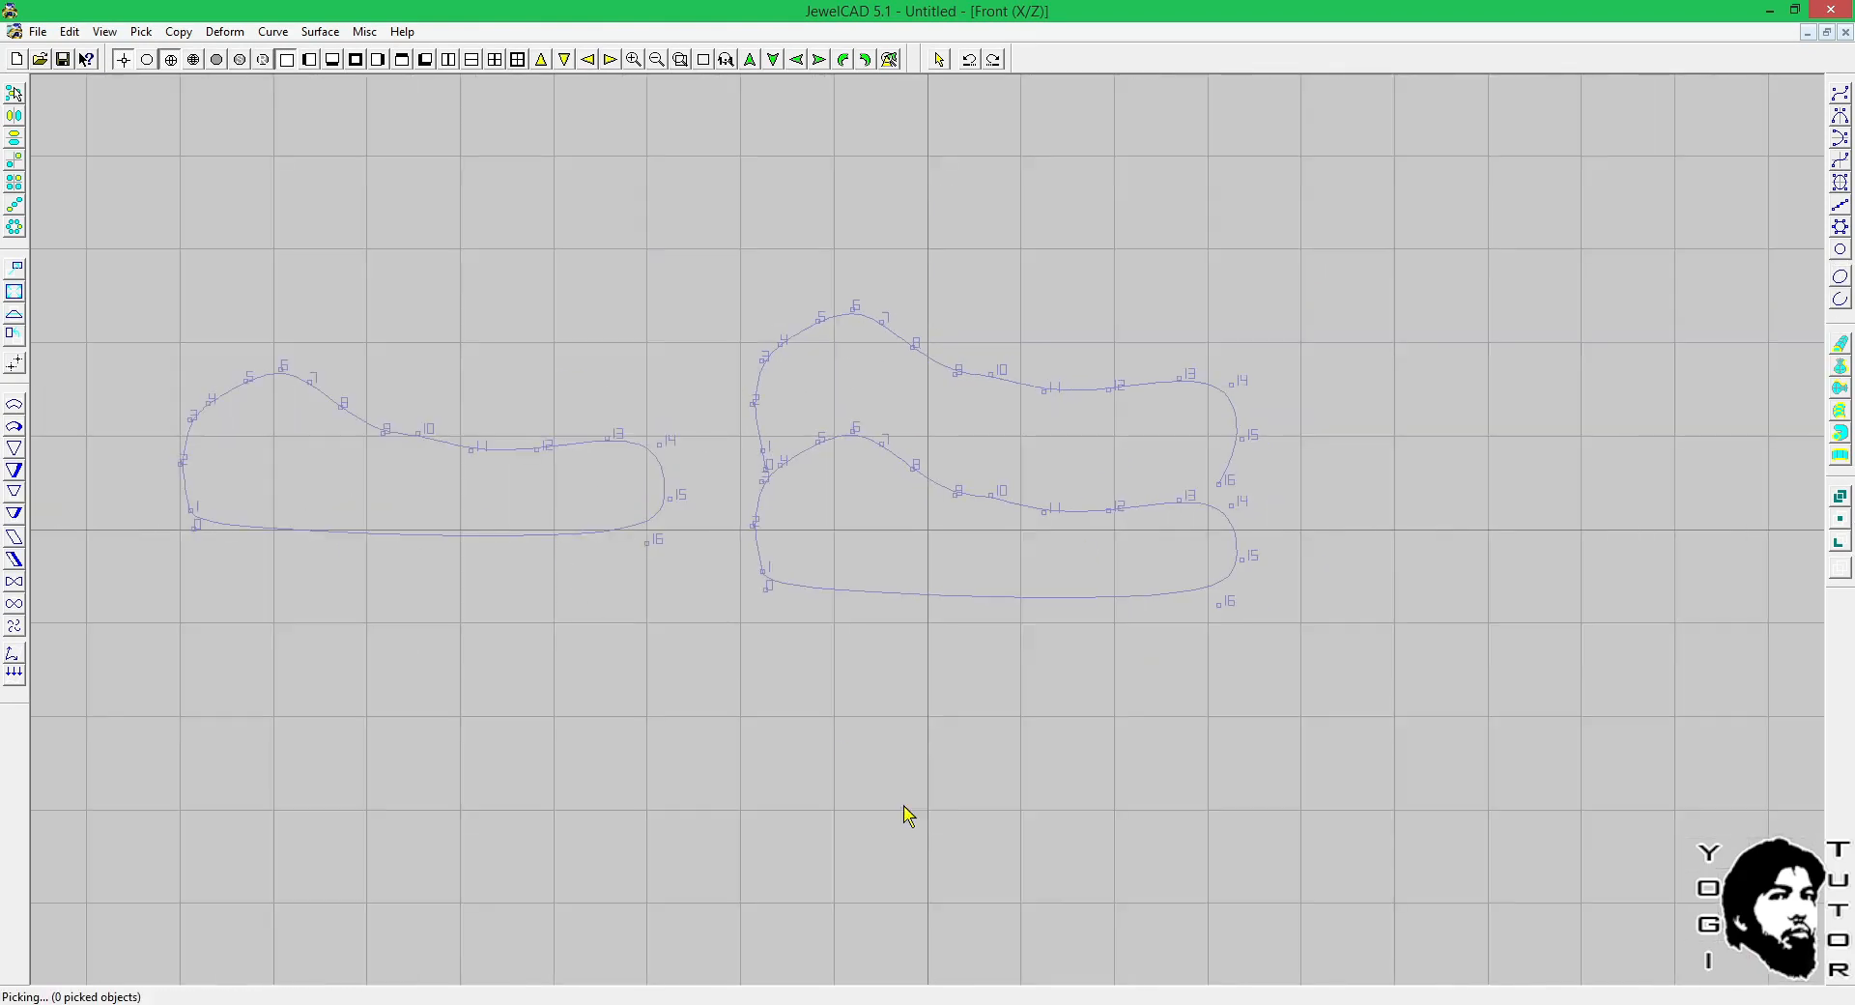
Switch to Rhinoceros and join the blend curve and the parabola into one closed curve.
{"action": "left_click", "coordinate": [1036, 1004]}
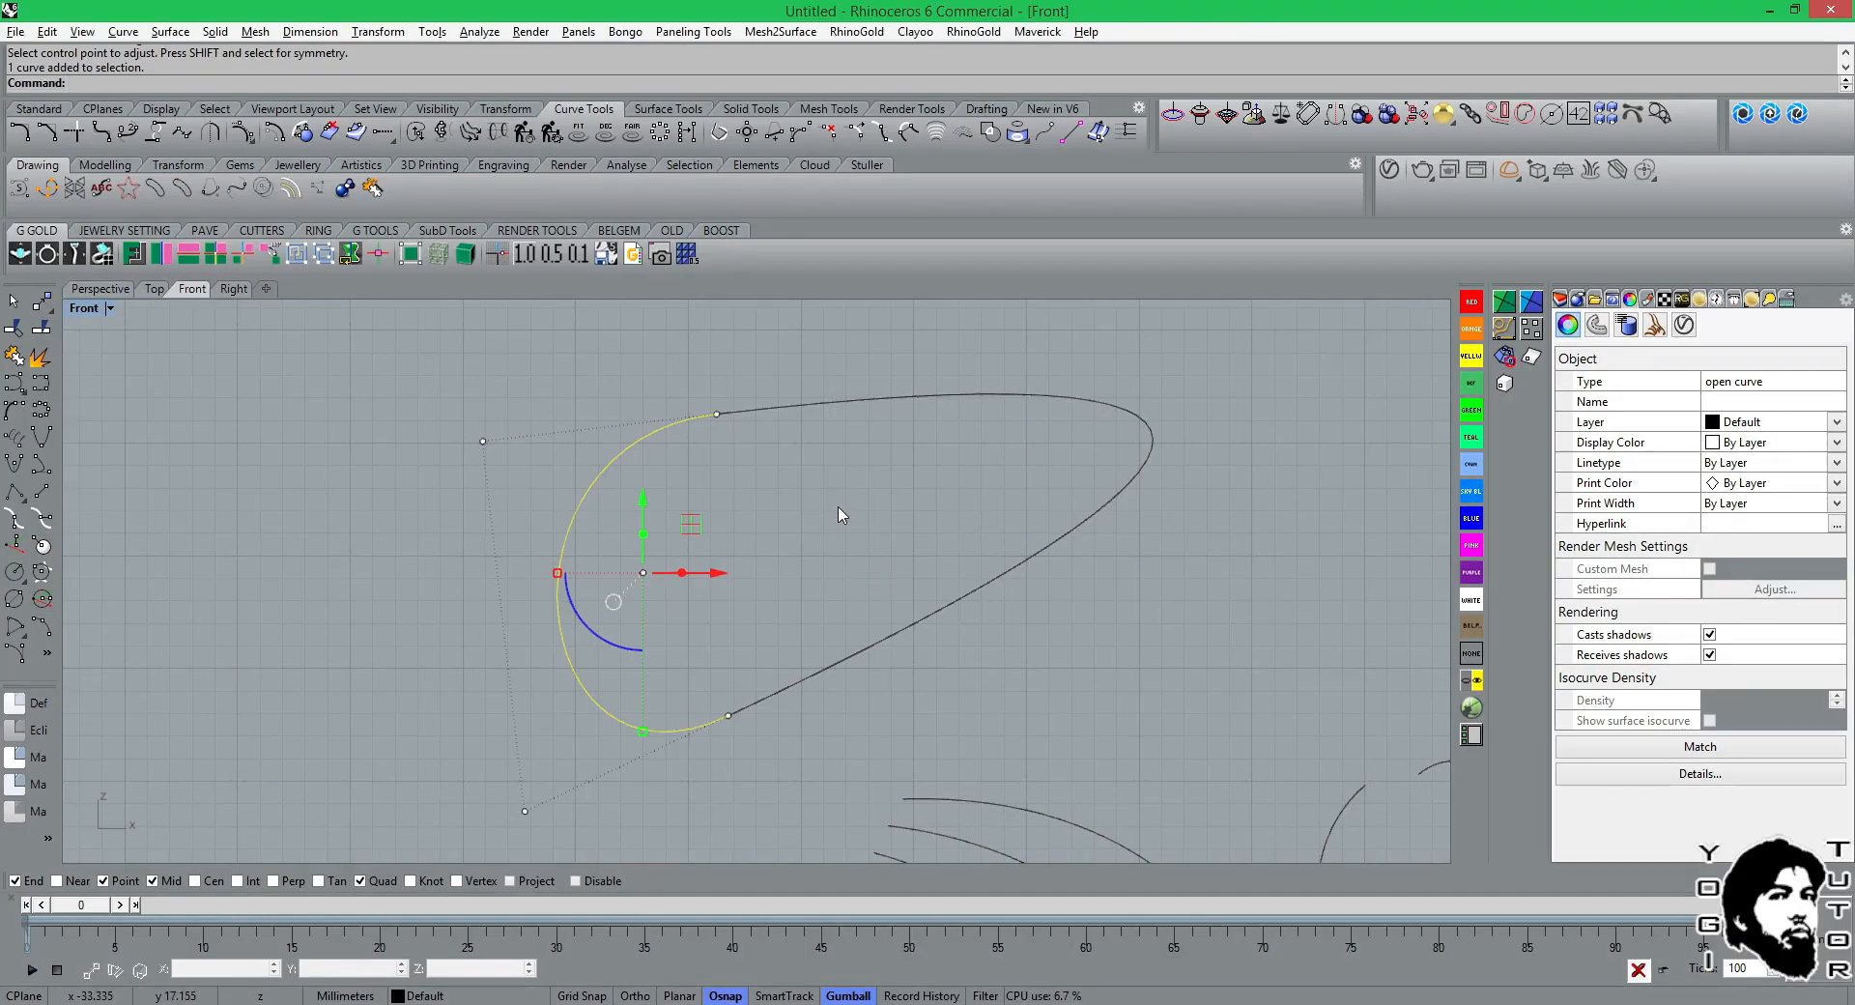
{"action": "left_click", "coordinate": [772, 491]}
{"action": "left_click", "coordinate": [630, 444]}
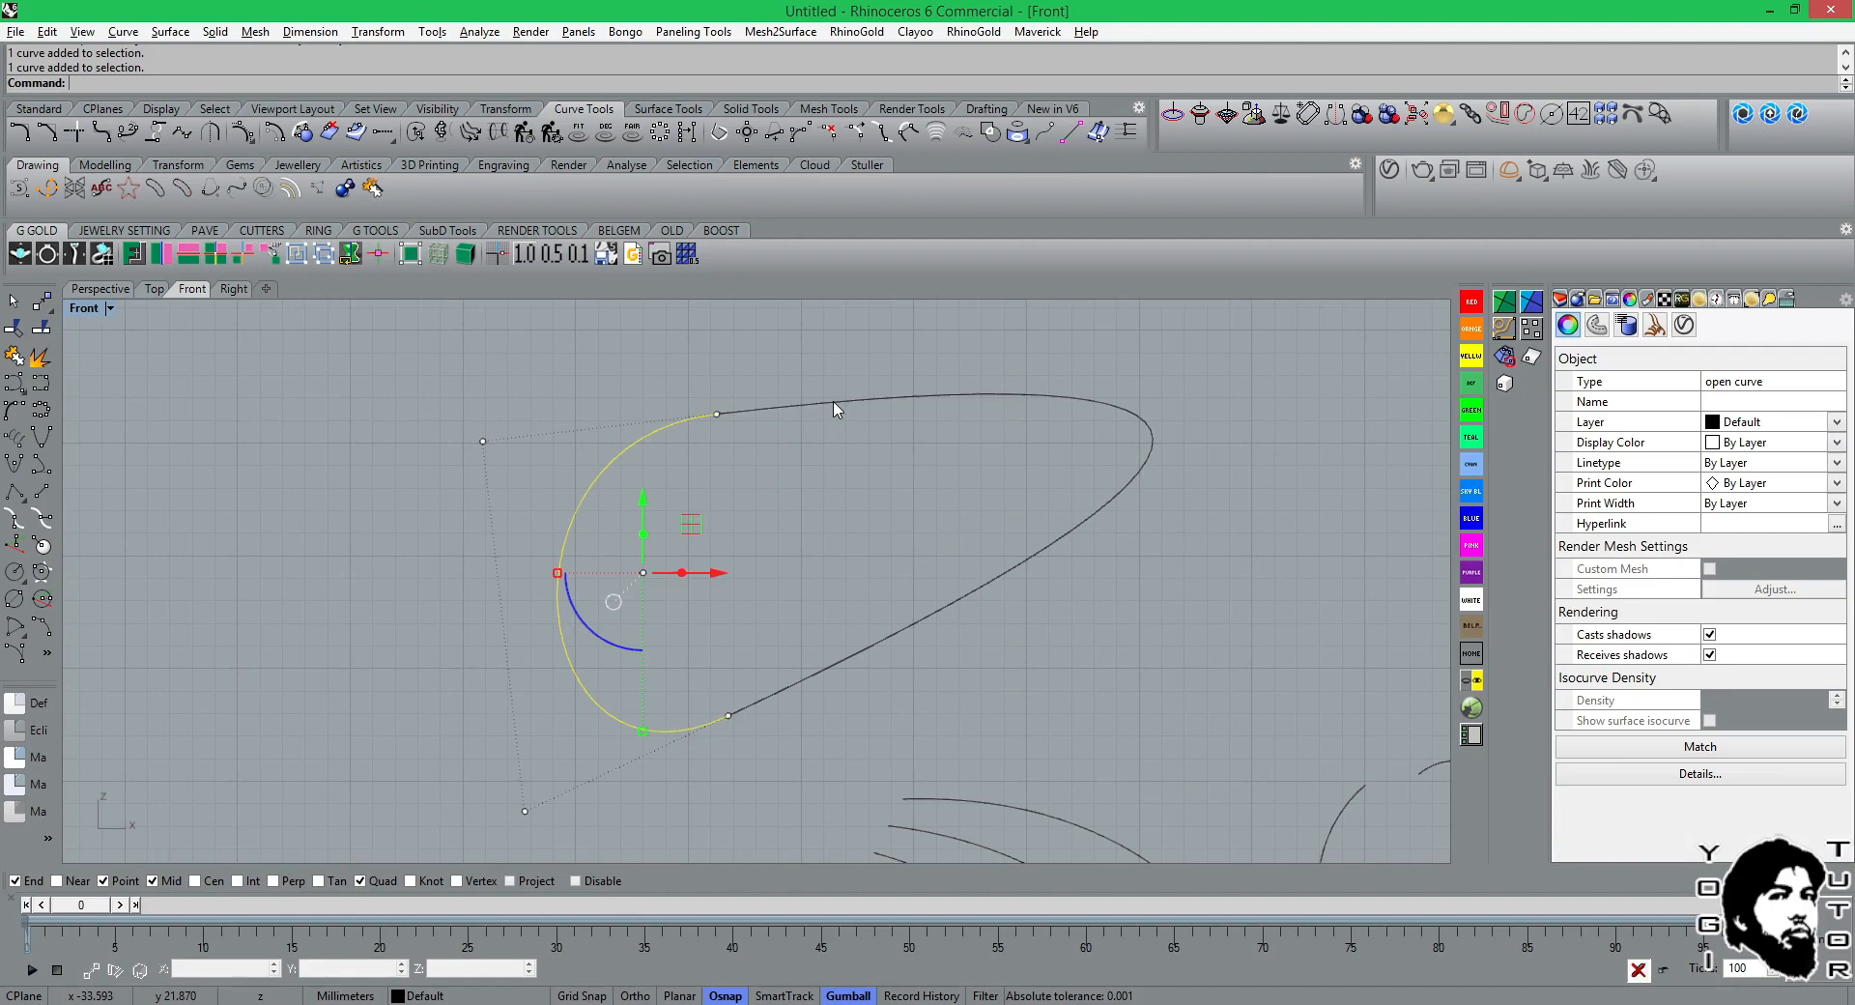
{"action": "left_click", "coordinate": [837, 410], "text": "shift"}
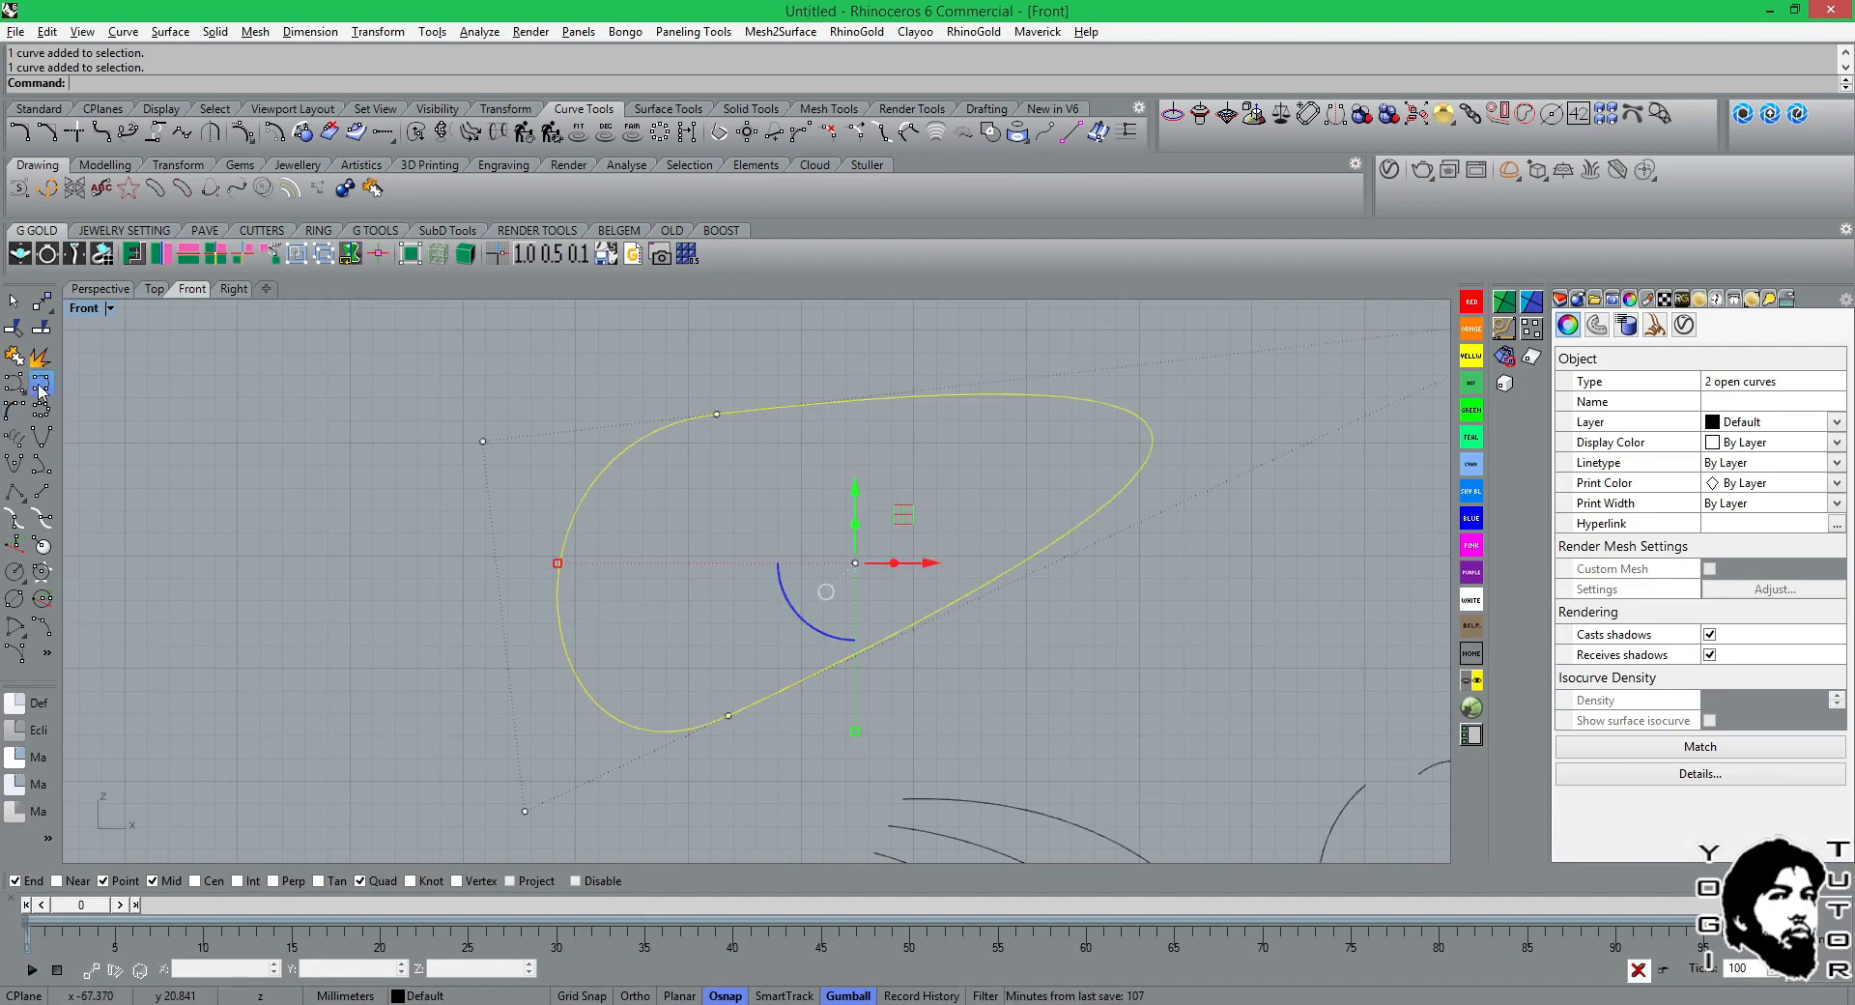
{"action": "left_click", "coordinate": [14, 355]}
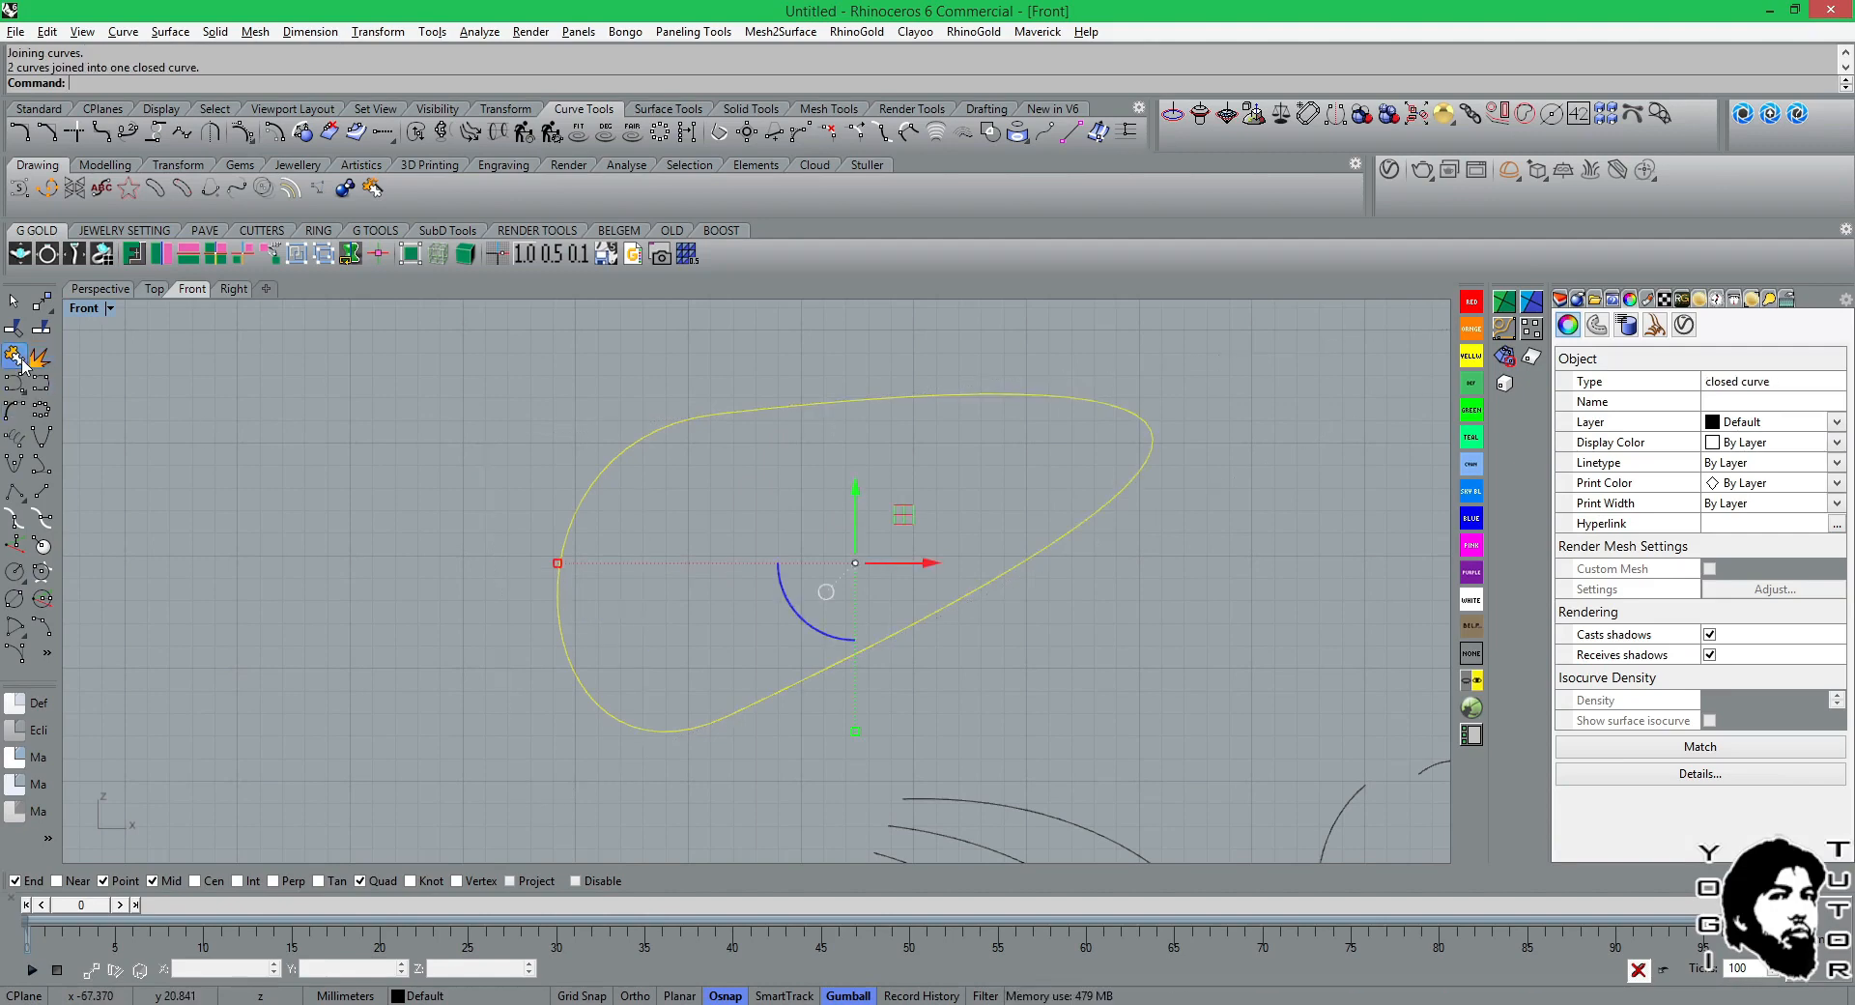
{"action": "key", "text": "Escape"}
Try rebuilding the joined closed curve with 12 points and degree 3, and undo the rebuild.
{"action": "left_click", "coordinate": [826, 416]}
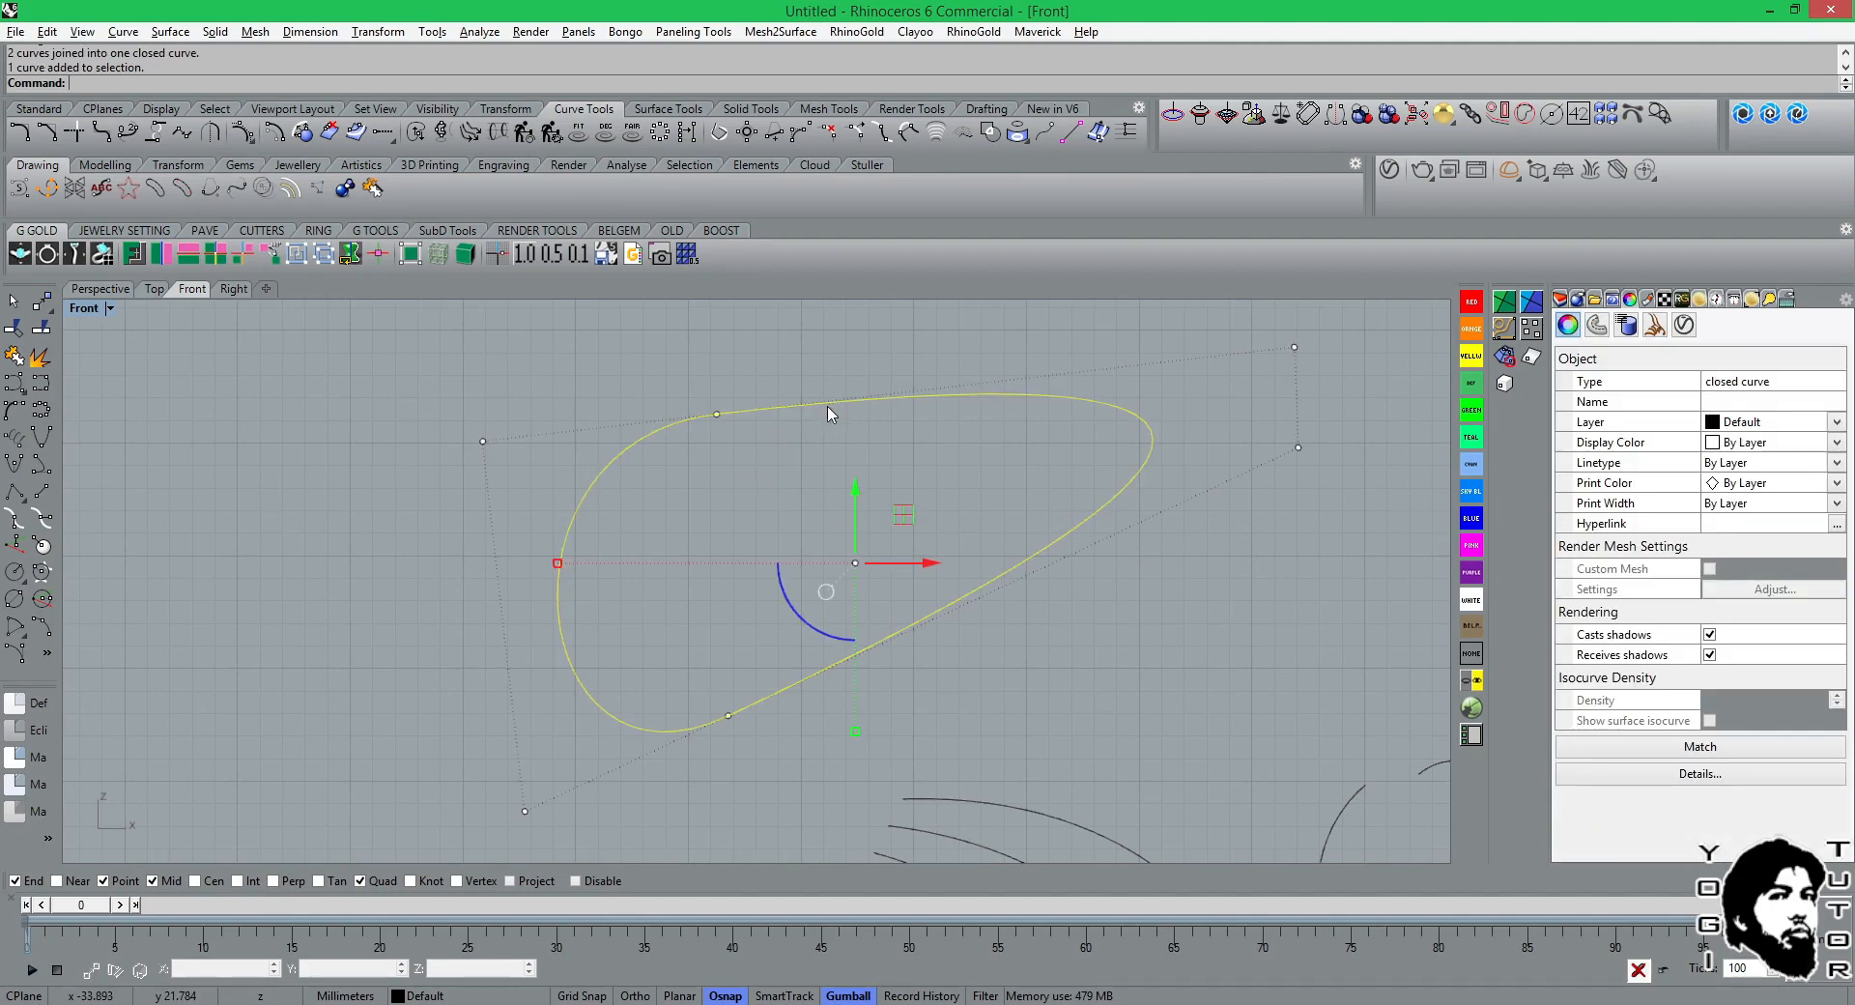
{"action": "scroll", "coordinate": [961, 522], "scroll_direction": "down", "scroll_amount": 4}
{"action": "scroll", "coordinate": [916, 526], "scroll_direction": "up", "scroll_amount": 3}
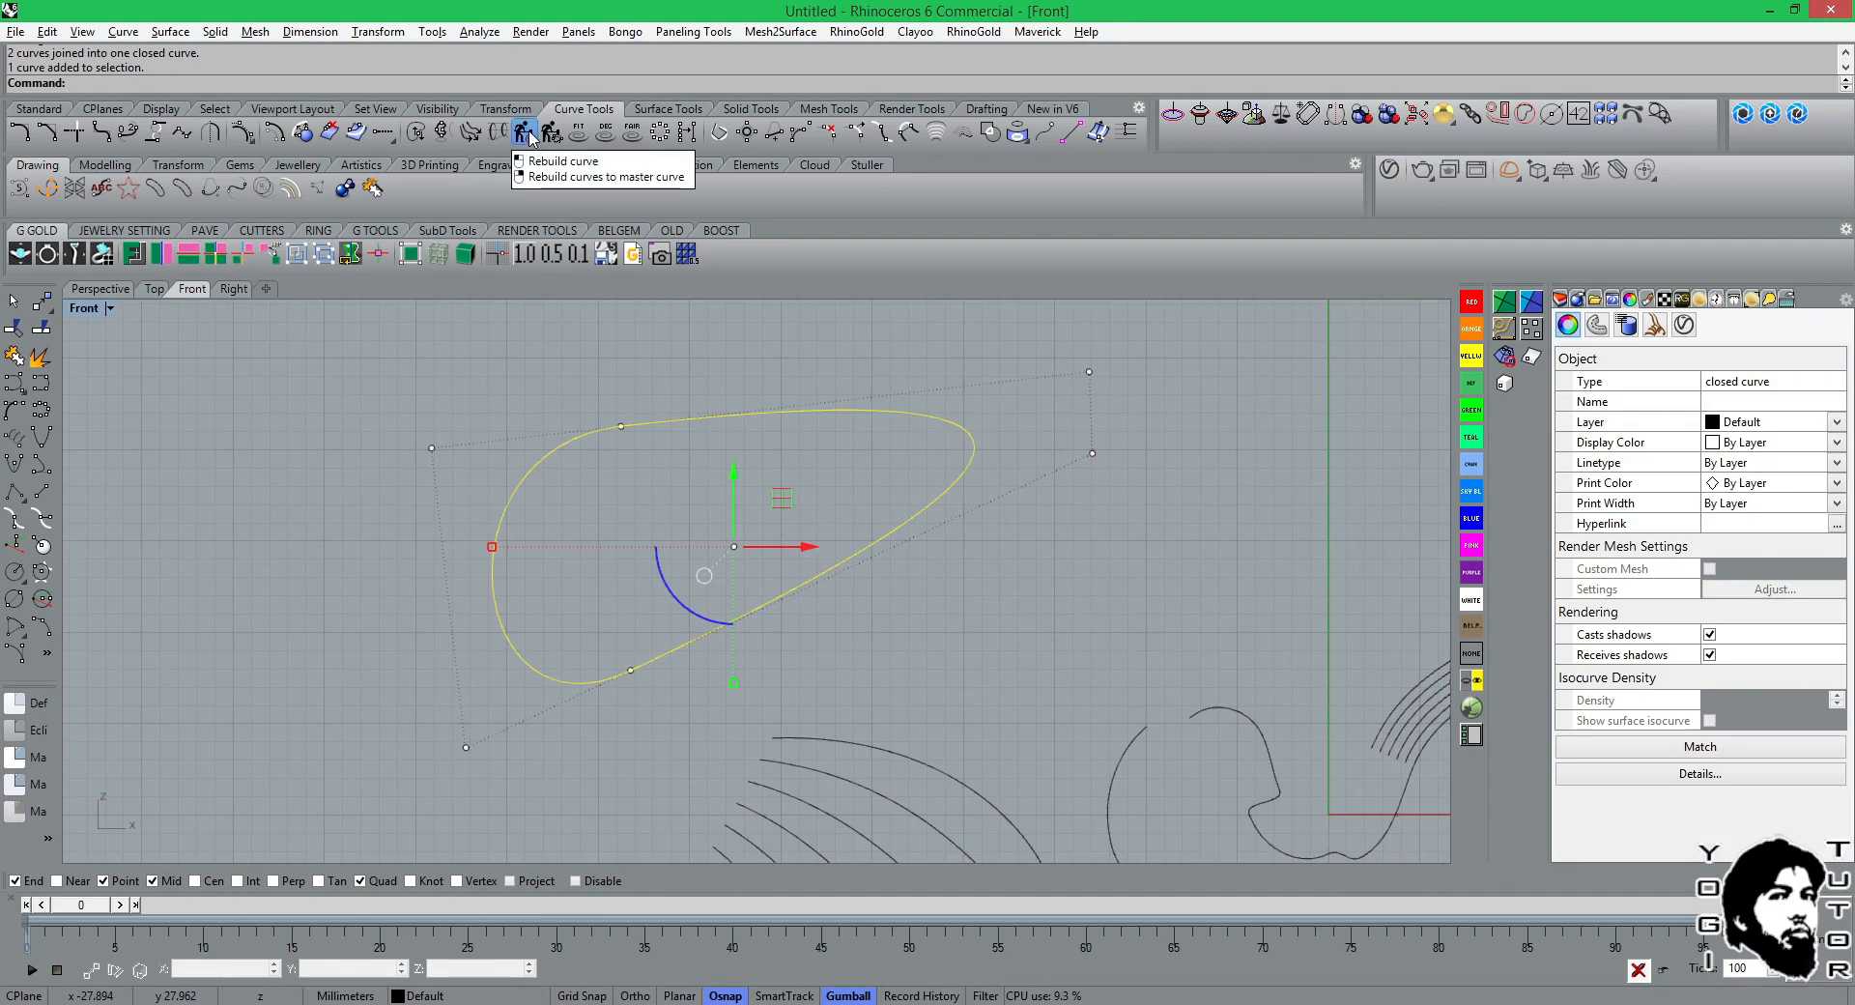
{"action": "left_click", "coordinate": [527, 133]}
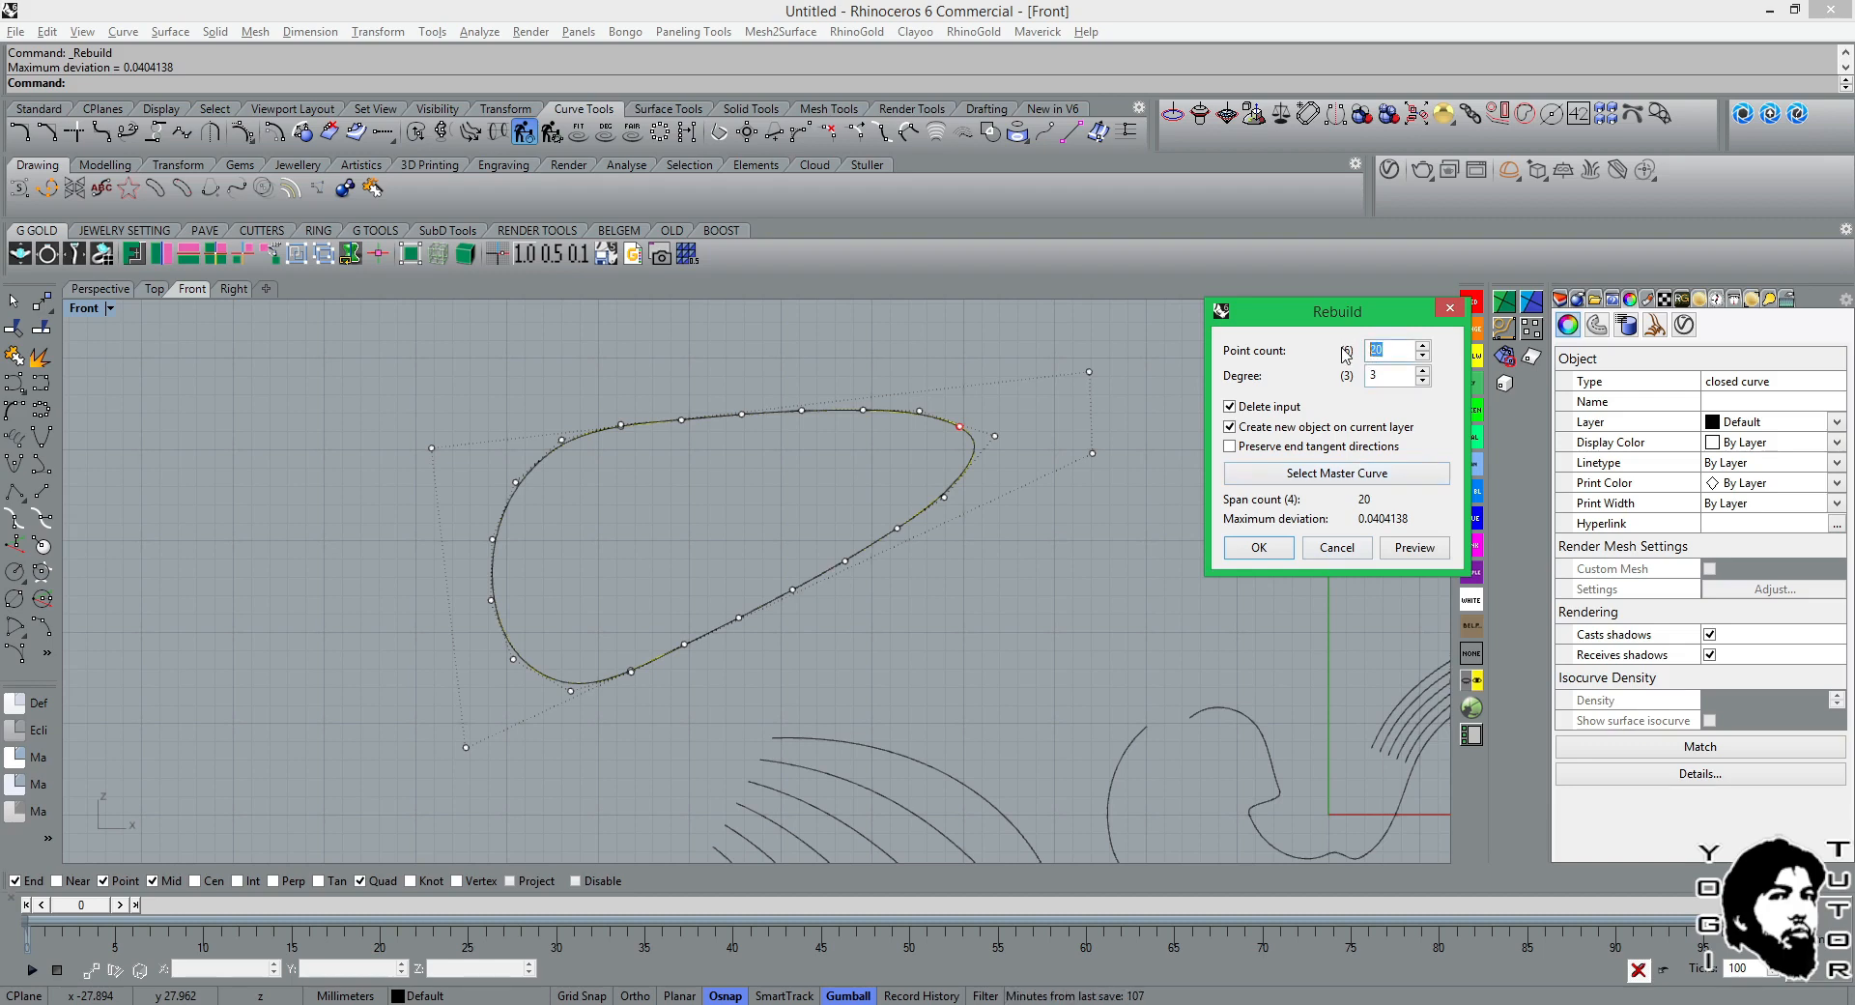
{"action": "type", "text": "12"}
{"action": "left_click", "coordinate": [1407, 550]}
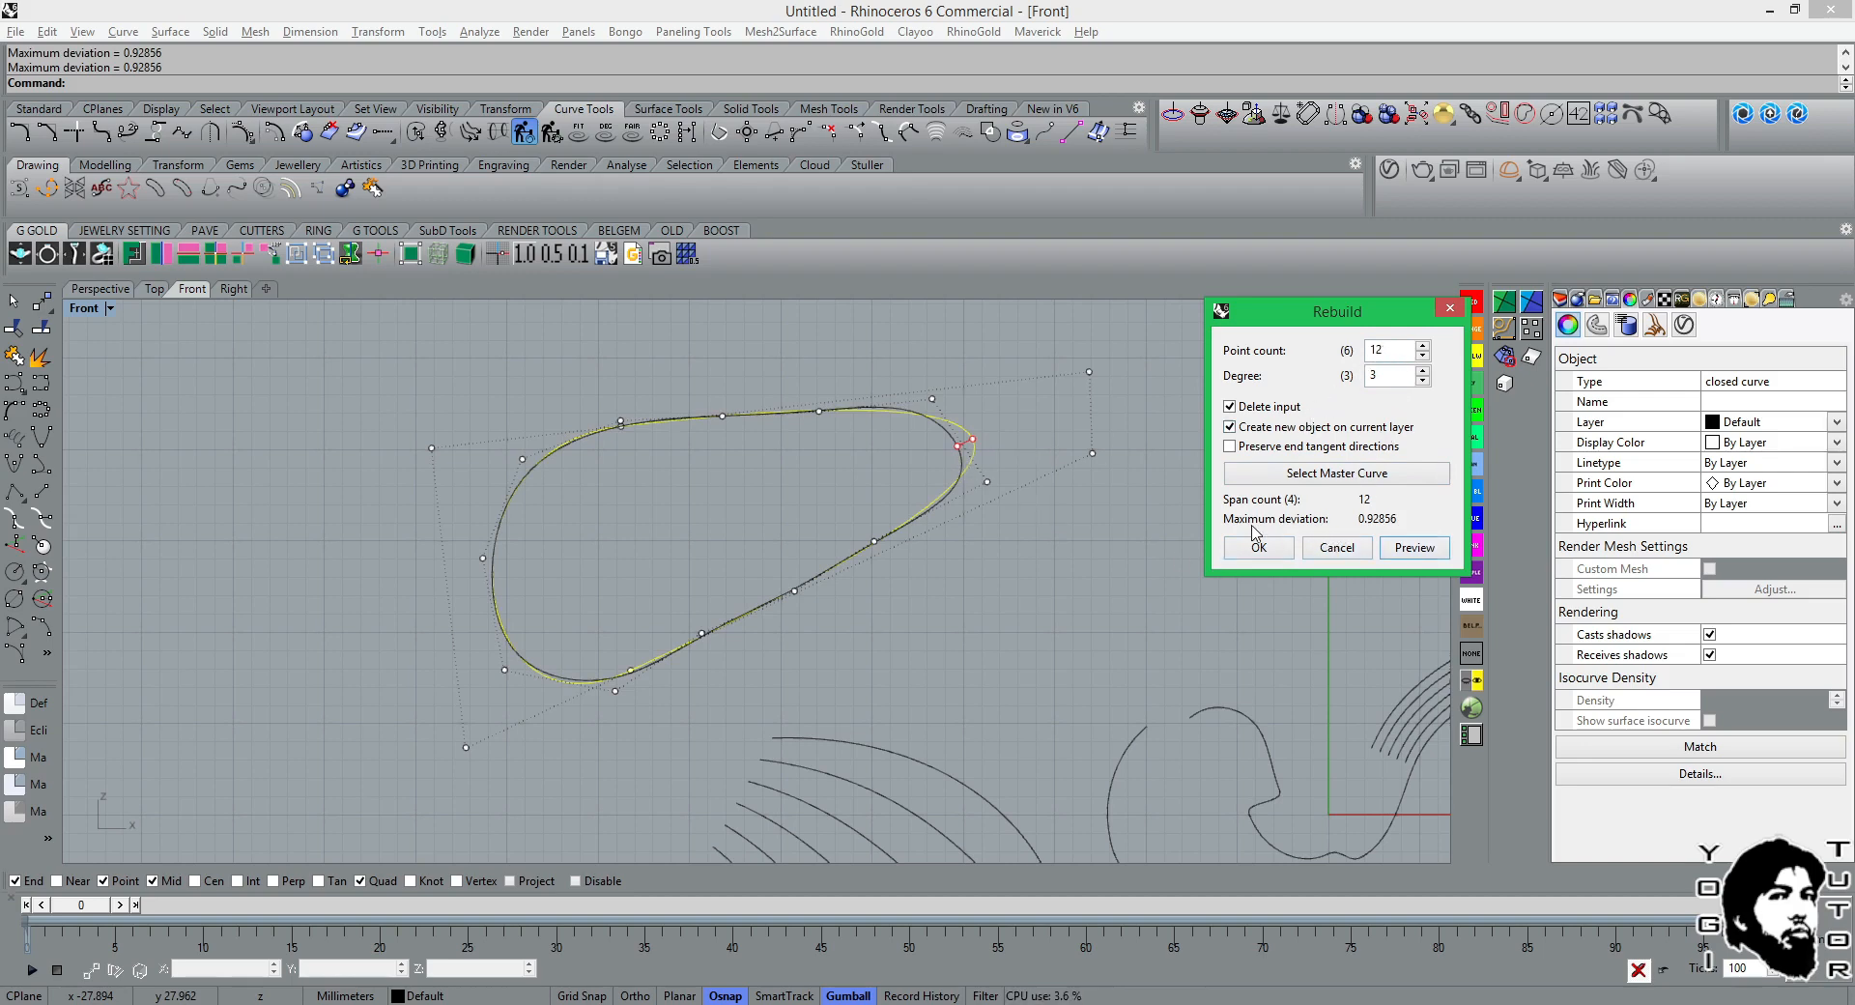
{"action": "left_click", "coordinate": [1230, 446]}
{"action": "left_click", "coordinate": [1259, 548]}
{"action": "scroll", "coordinate": [899, 467], "scroll_direction": "up", "scroll_amount": 3}
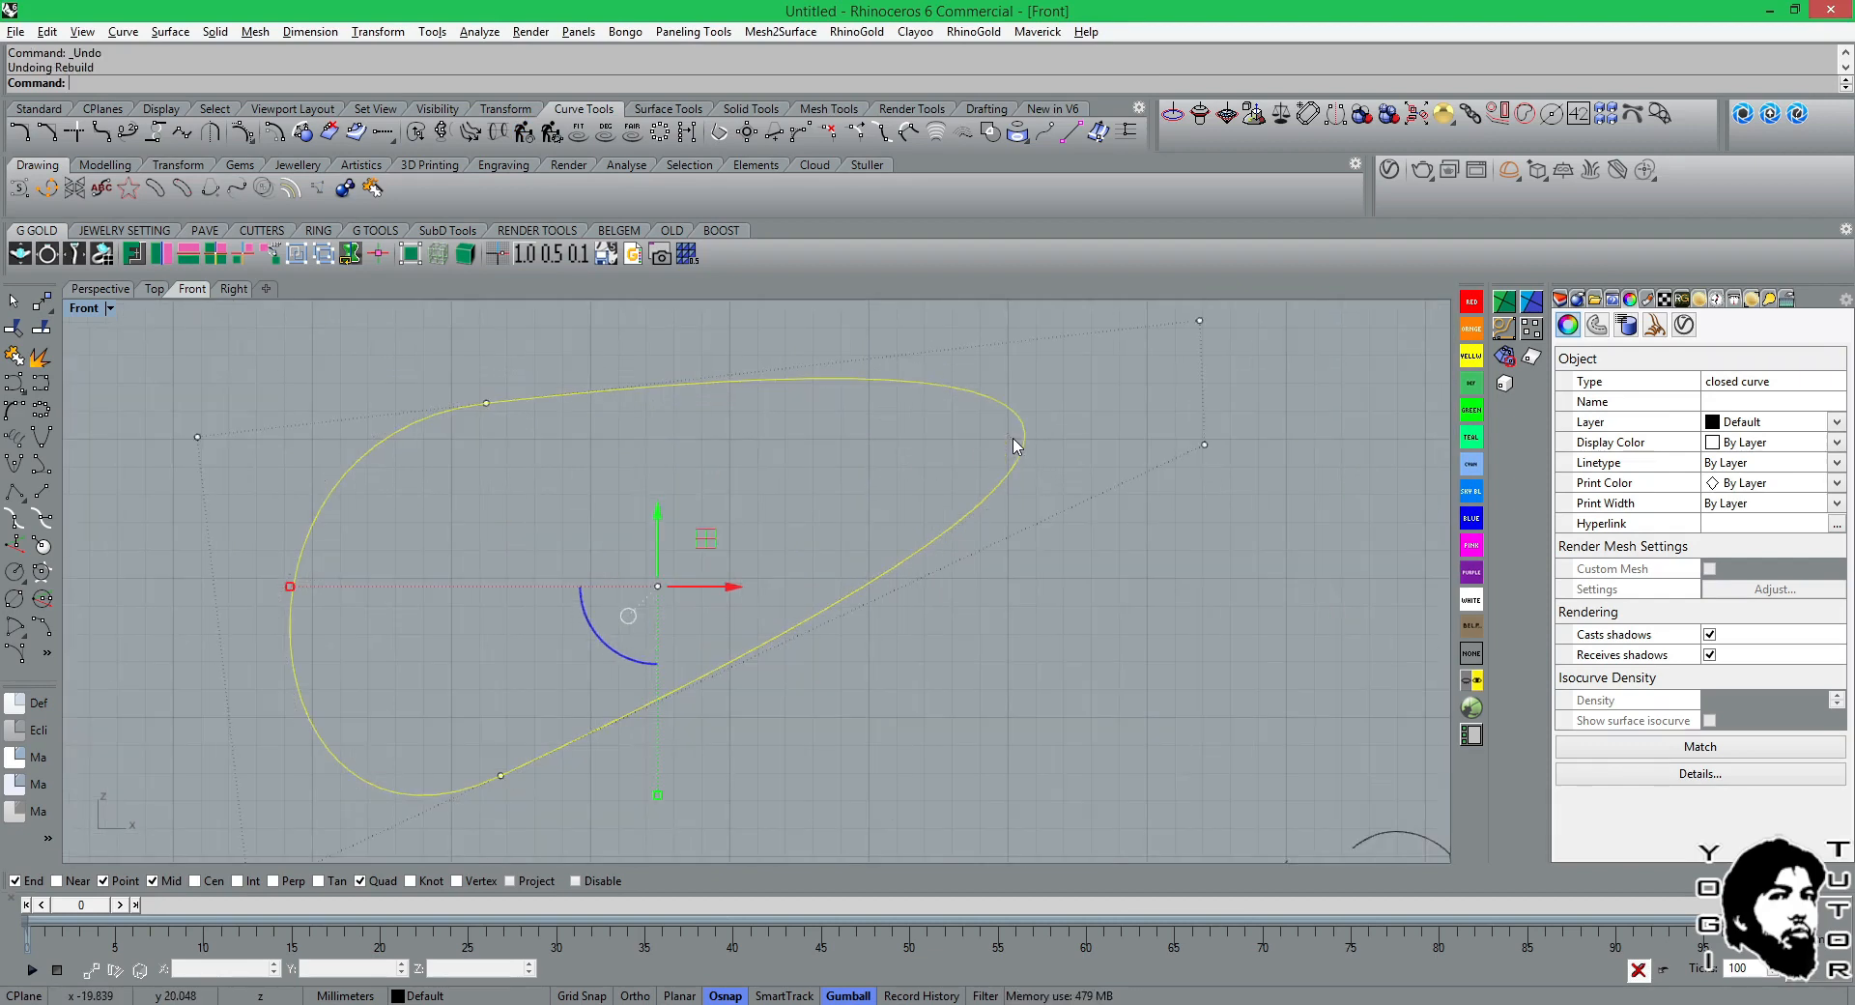
{"action": "key", "text": "ctrl+z"}
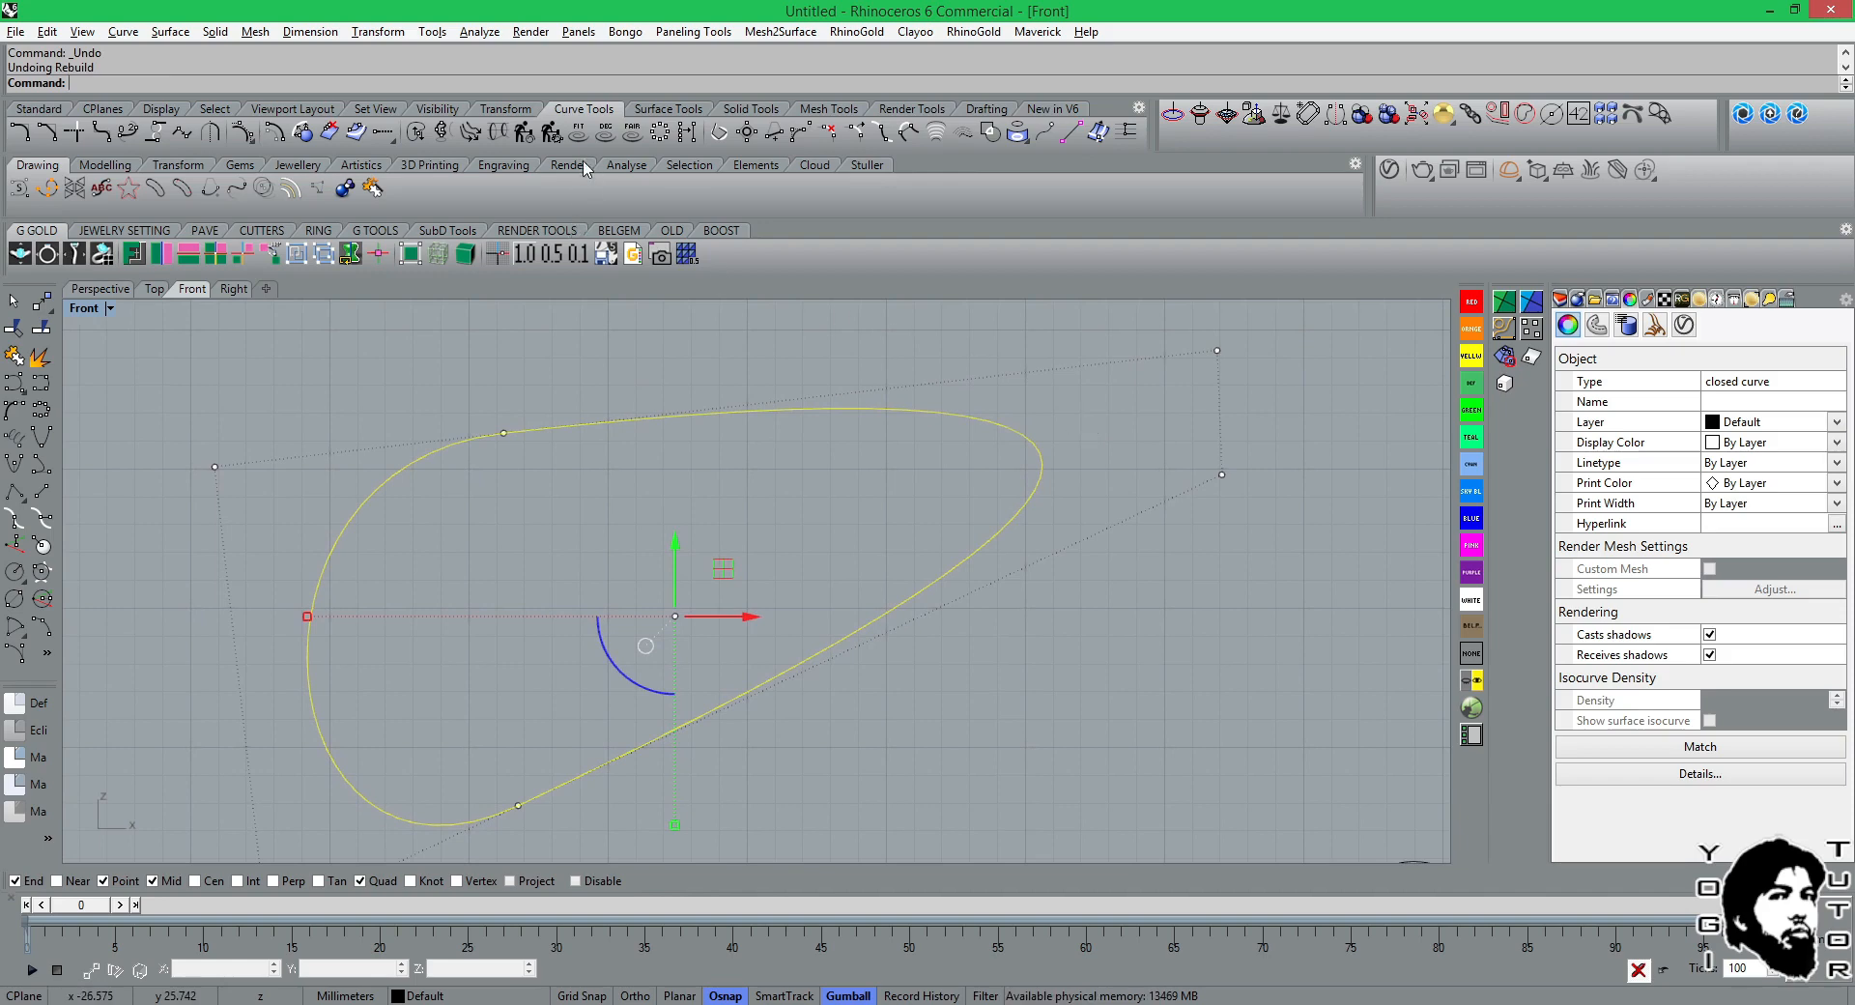
Try refitting the closed curve with a fitting tolerance of 0.1 and degree 2, and undo the refit.
{"action": "left_click", "coordinate": [578, 131]}
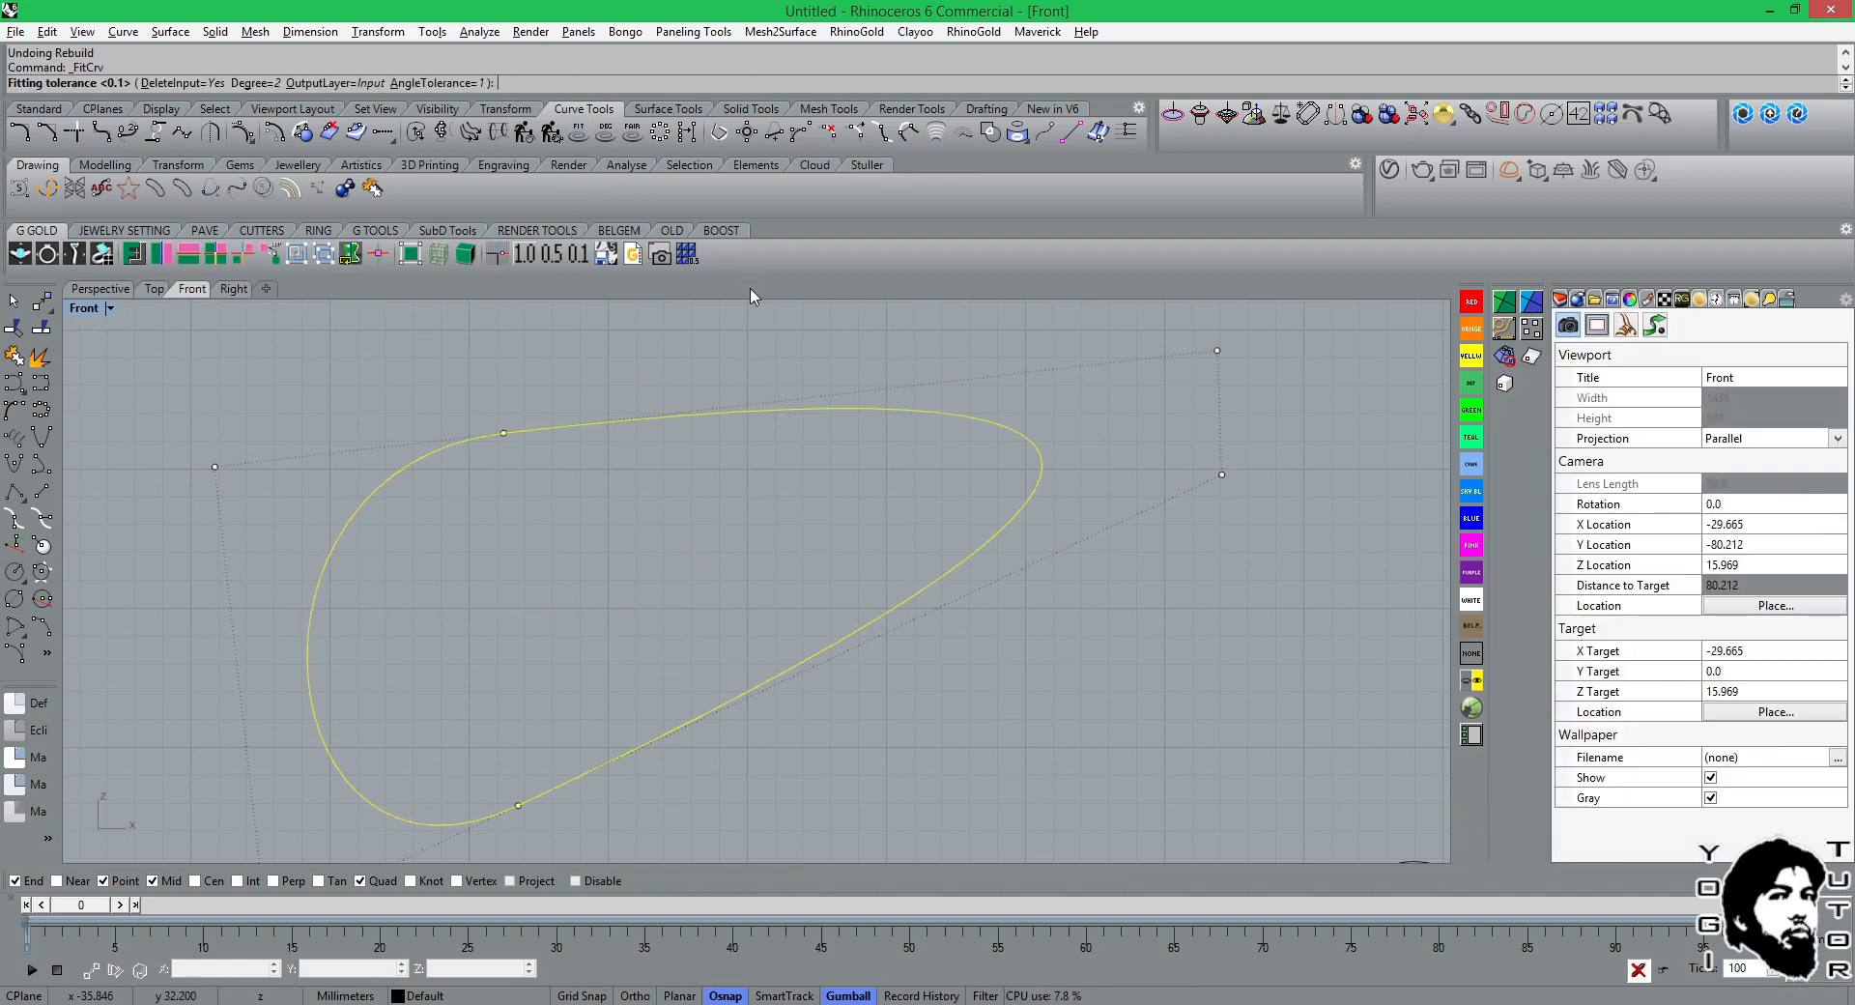
{"action": "key", "text": "Return"}
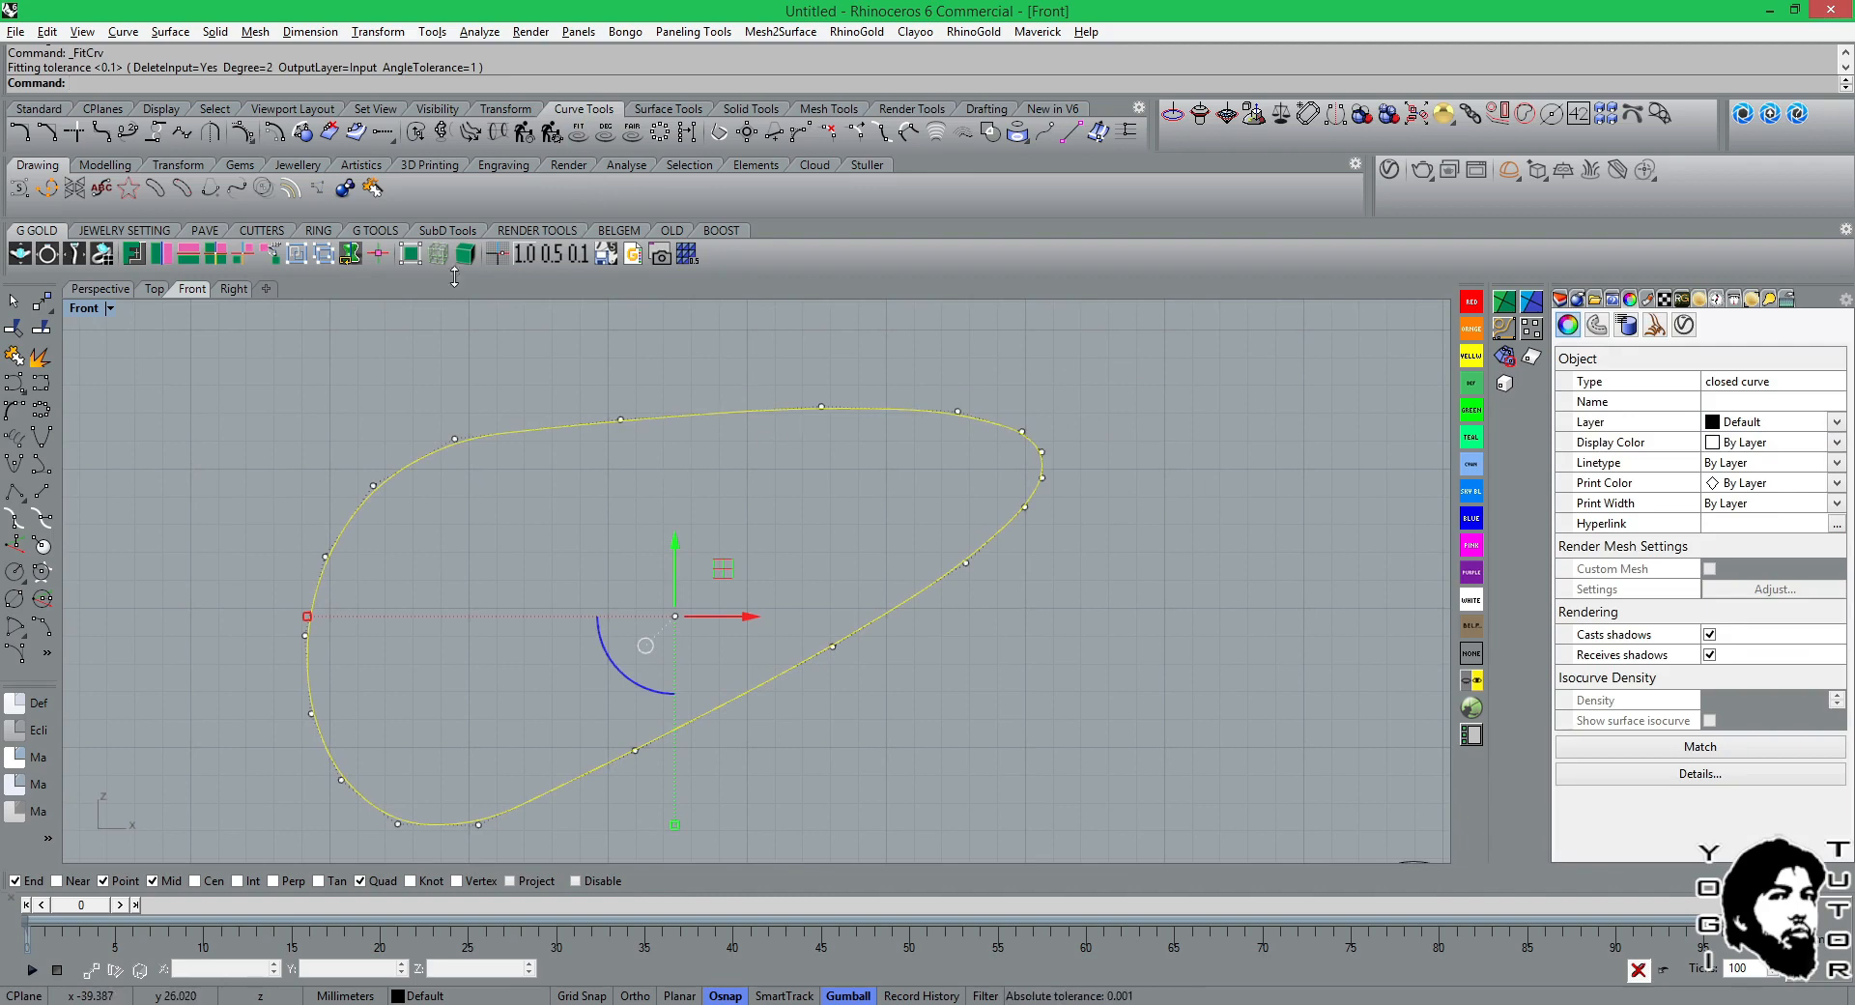
{"action": "key", "text": "ctrl+z"}
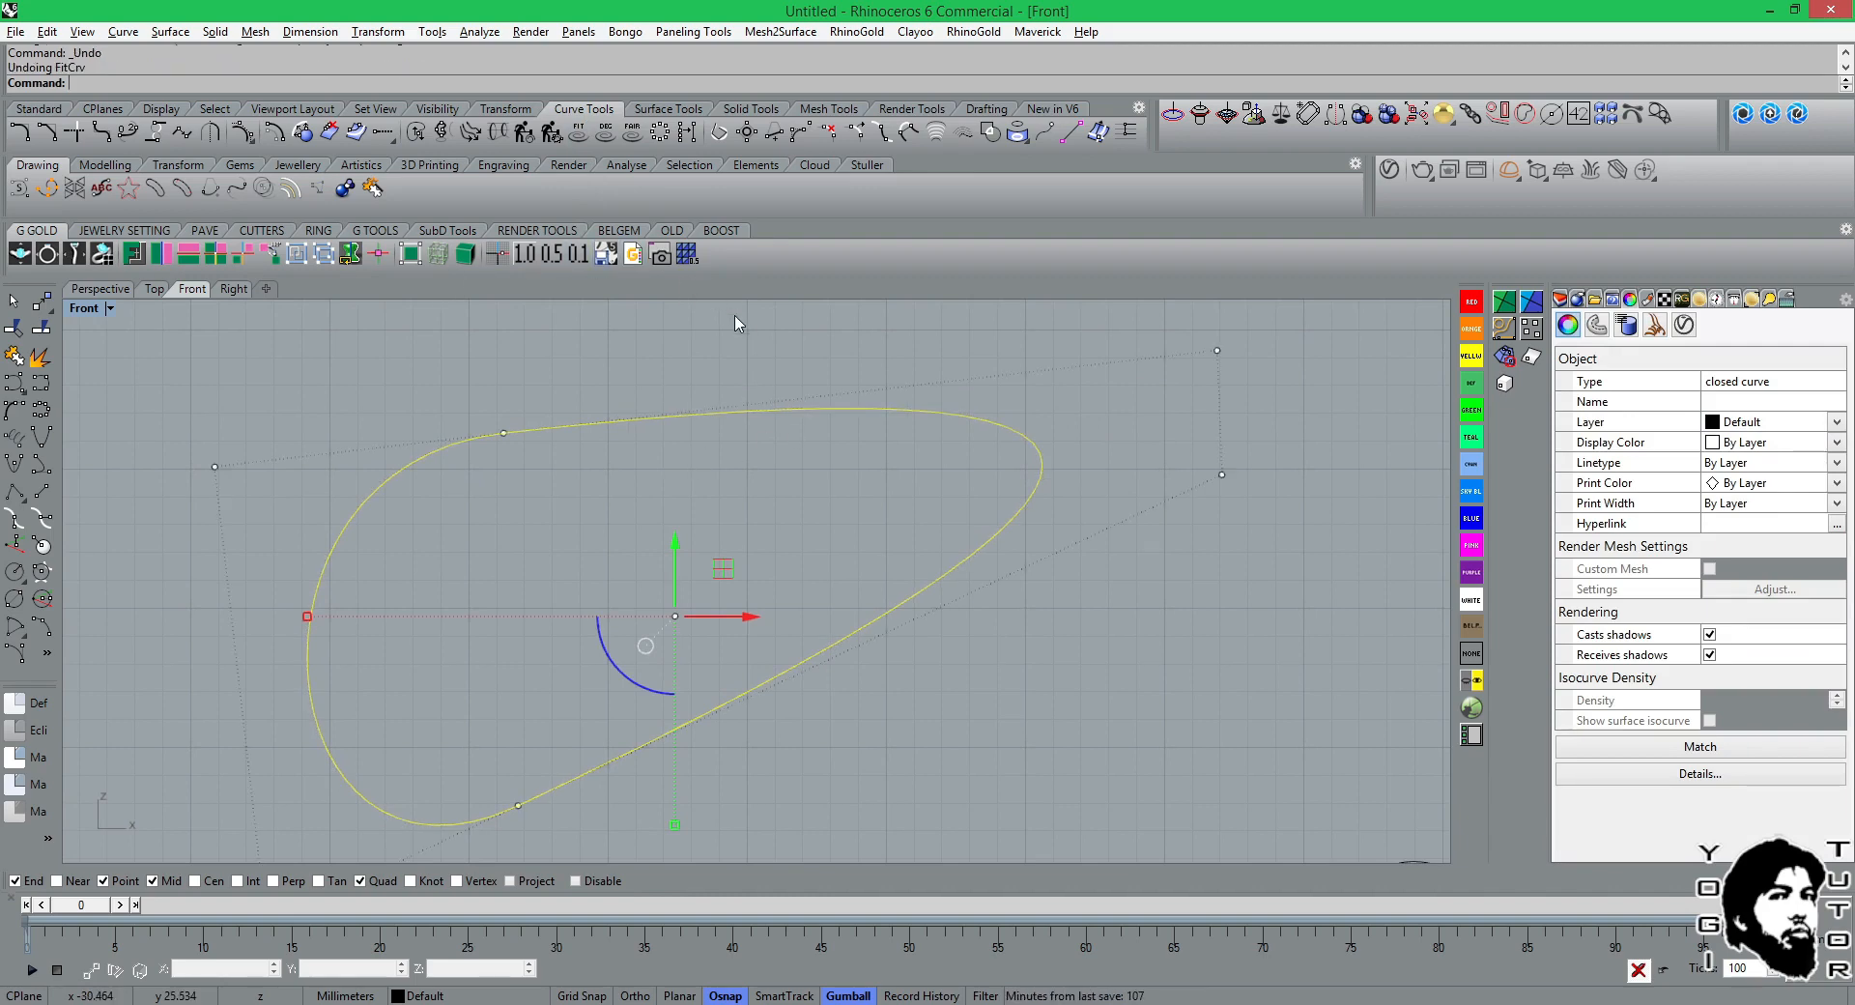
Refit the closed curve to tolerance 0.1 with degree 2, DeleteInput=Yes and AngleTolerance=1, and check its control points.
{"action": "left_click", "coordinate": [577, 133]}
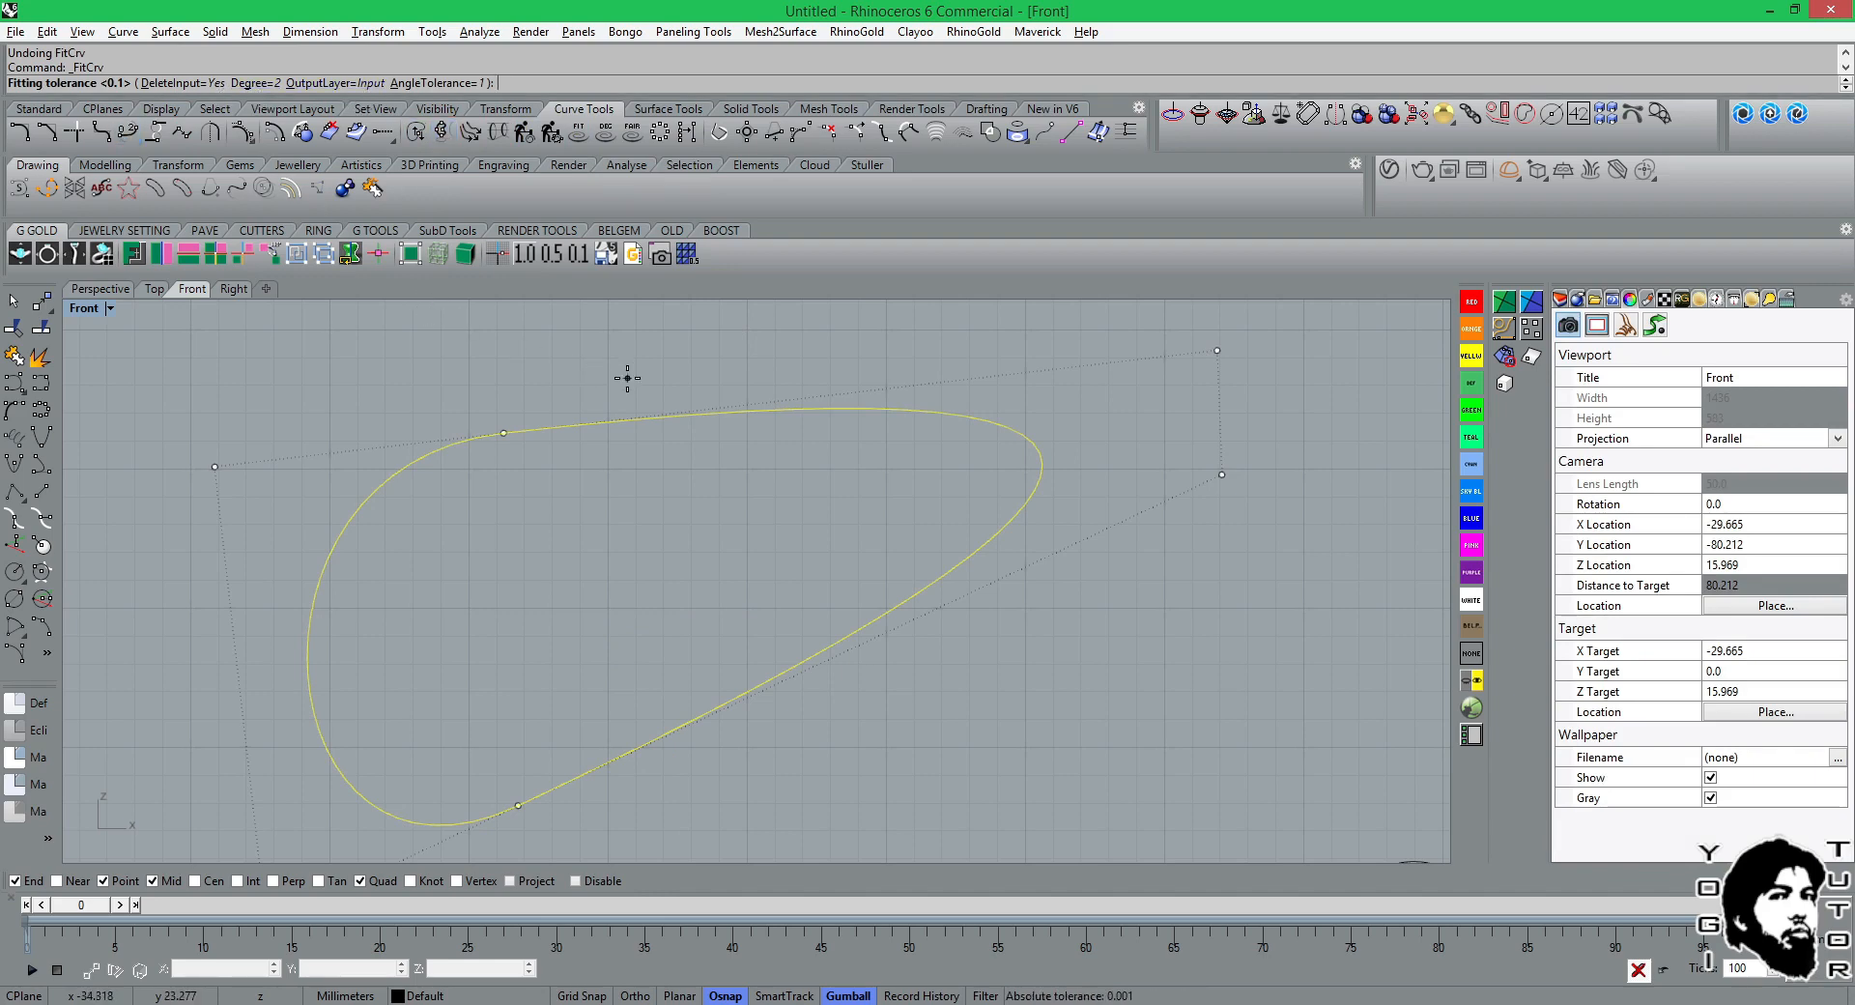
{"action": "key", "text": "Return"}
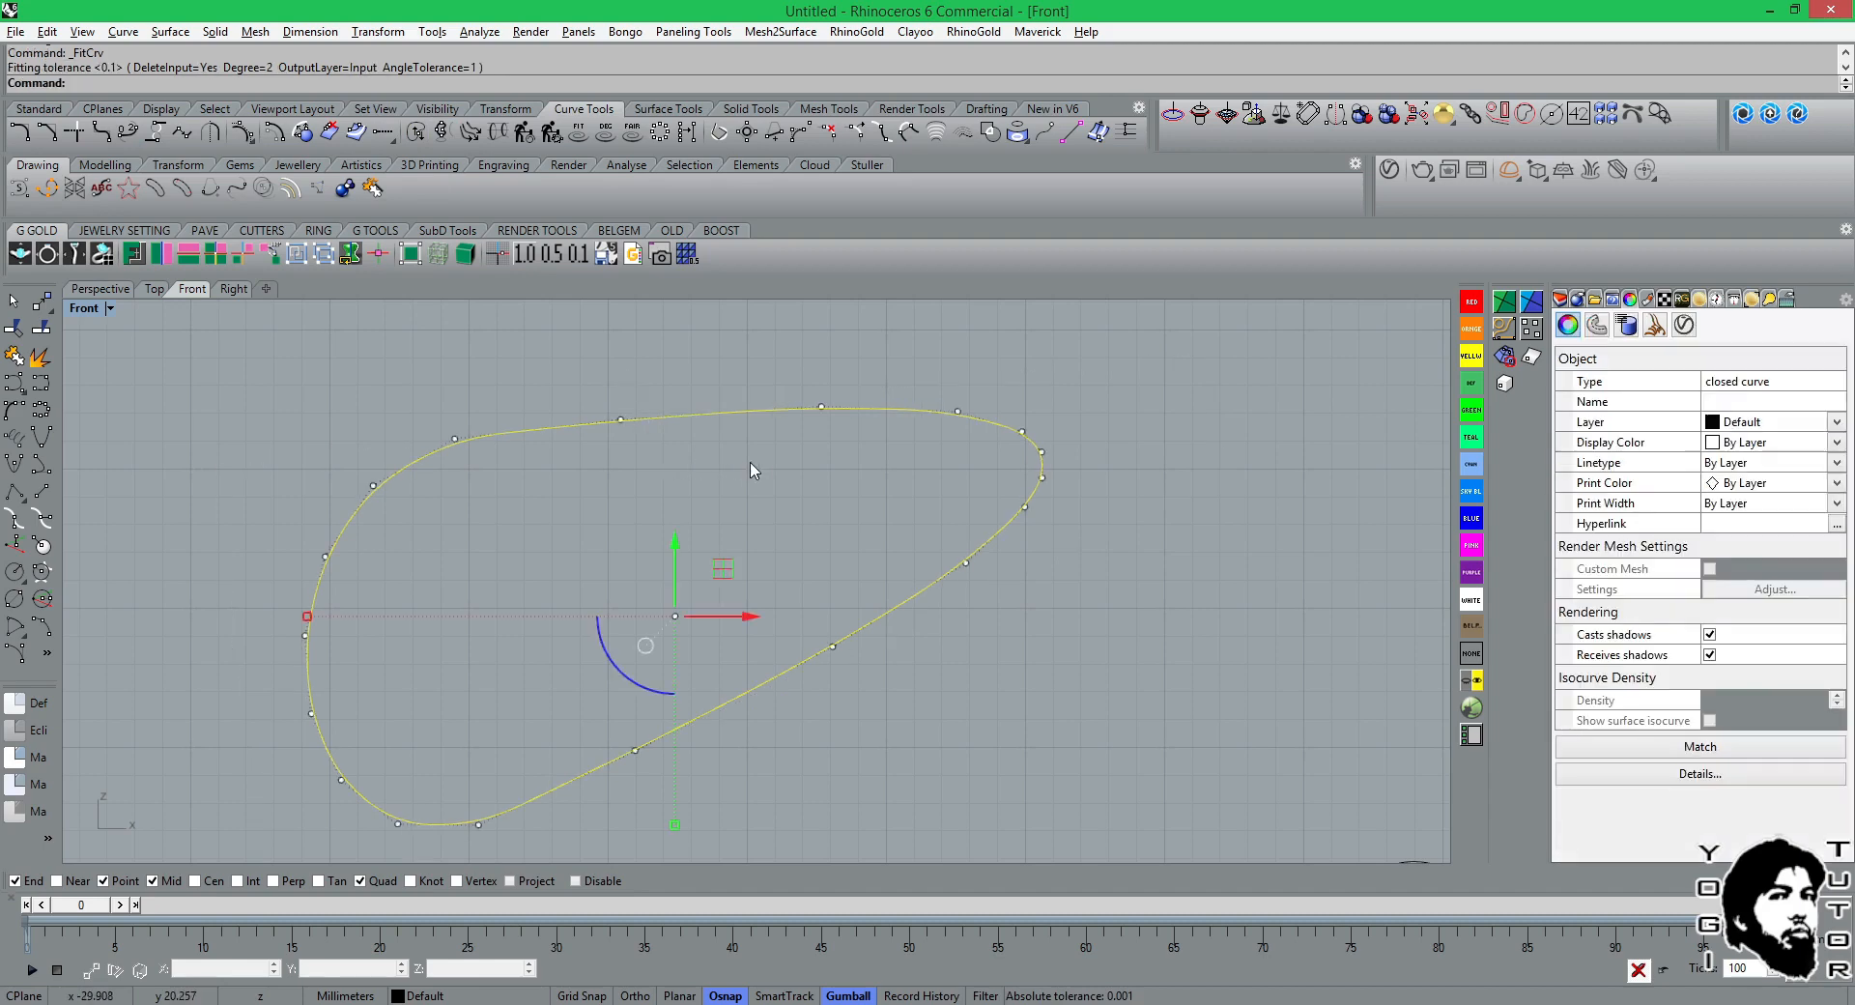
{"action": "key", "text": "Escape"}
{"action": "left_click", "coordinate": [905, 412]}
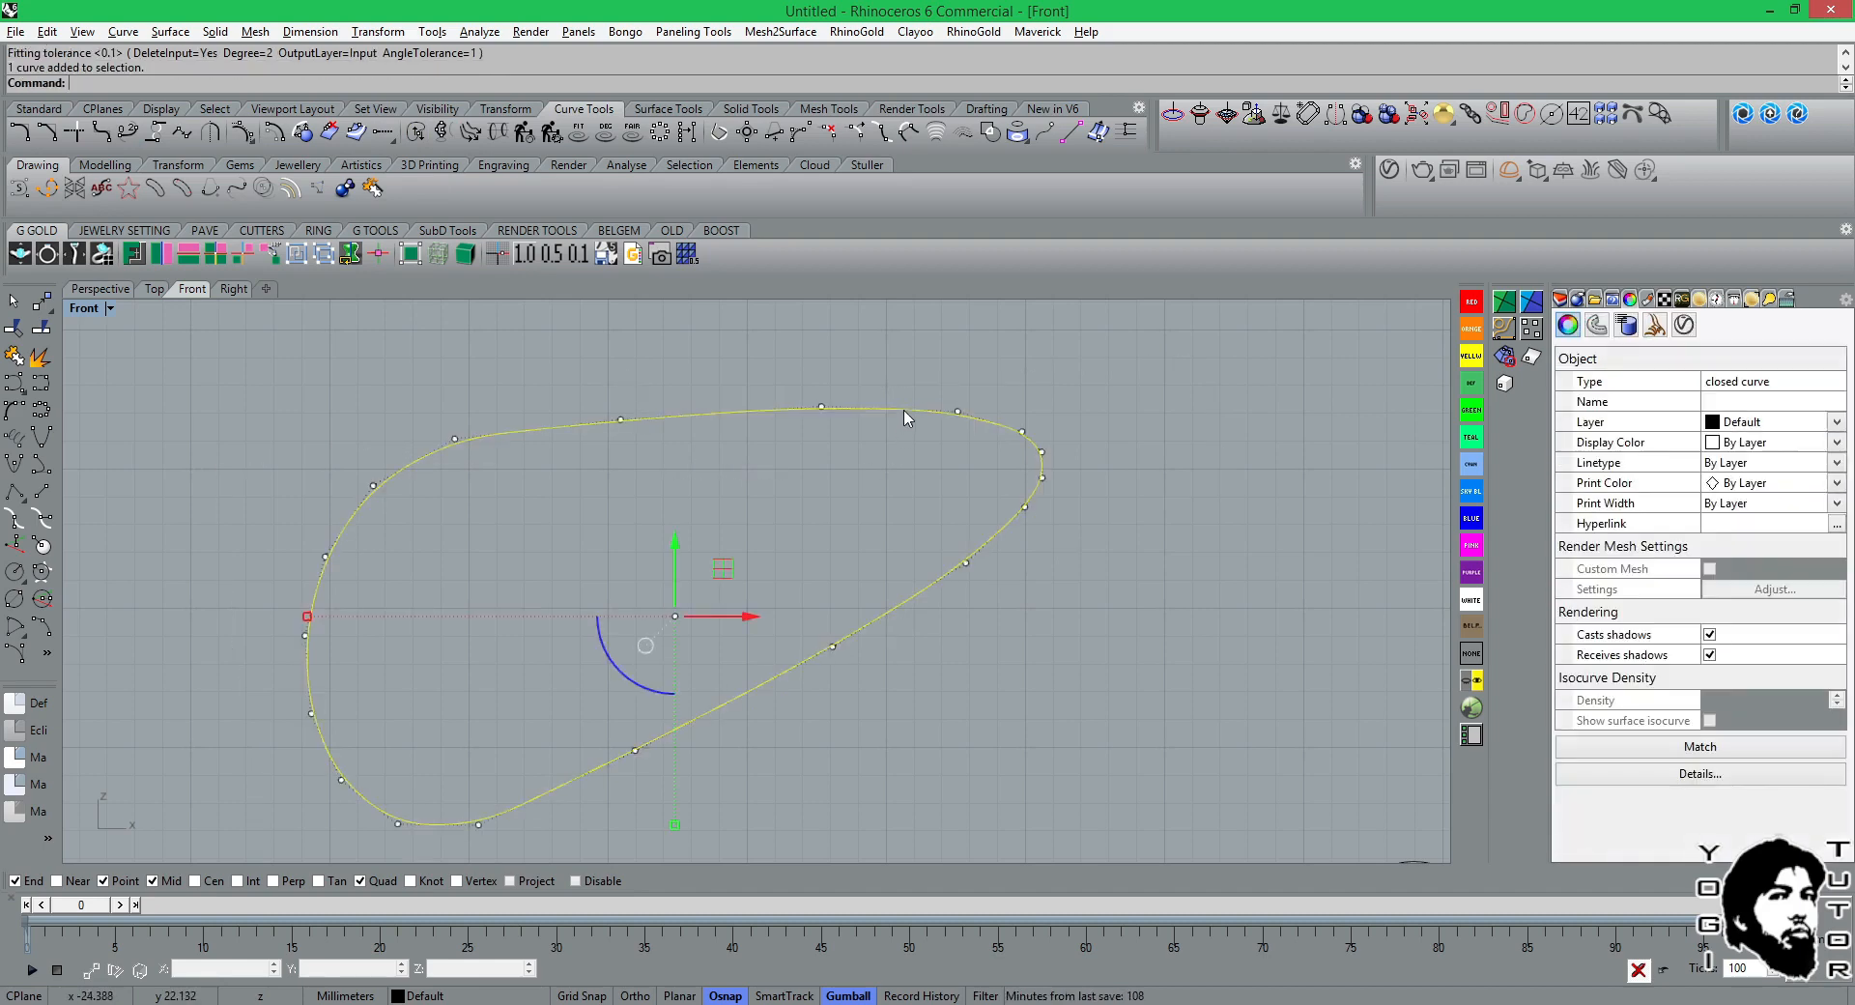
{"action": "scroll", "coordinate": [745, 435], "scroll_direction": "up", "scroll_amount": 4}
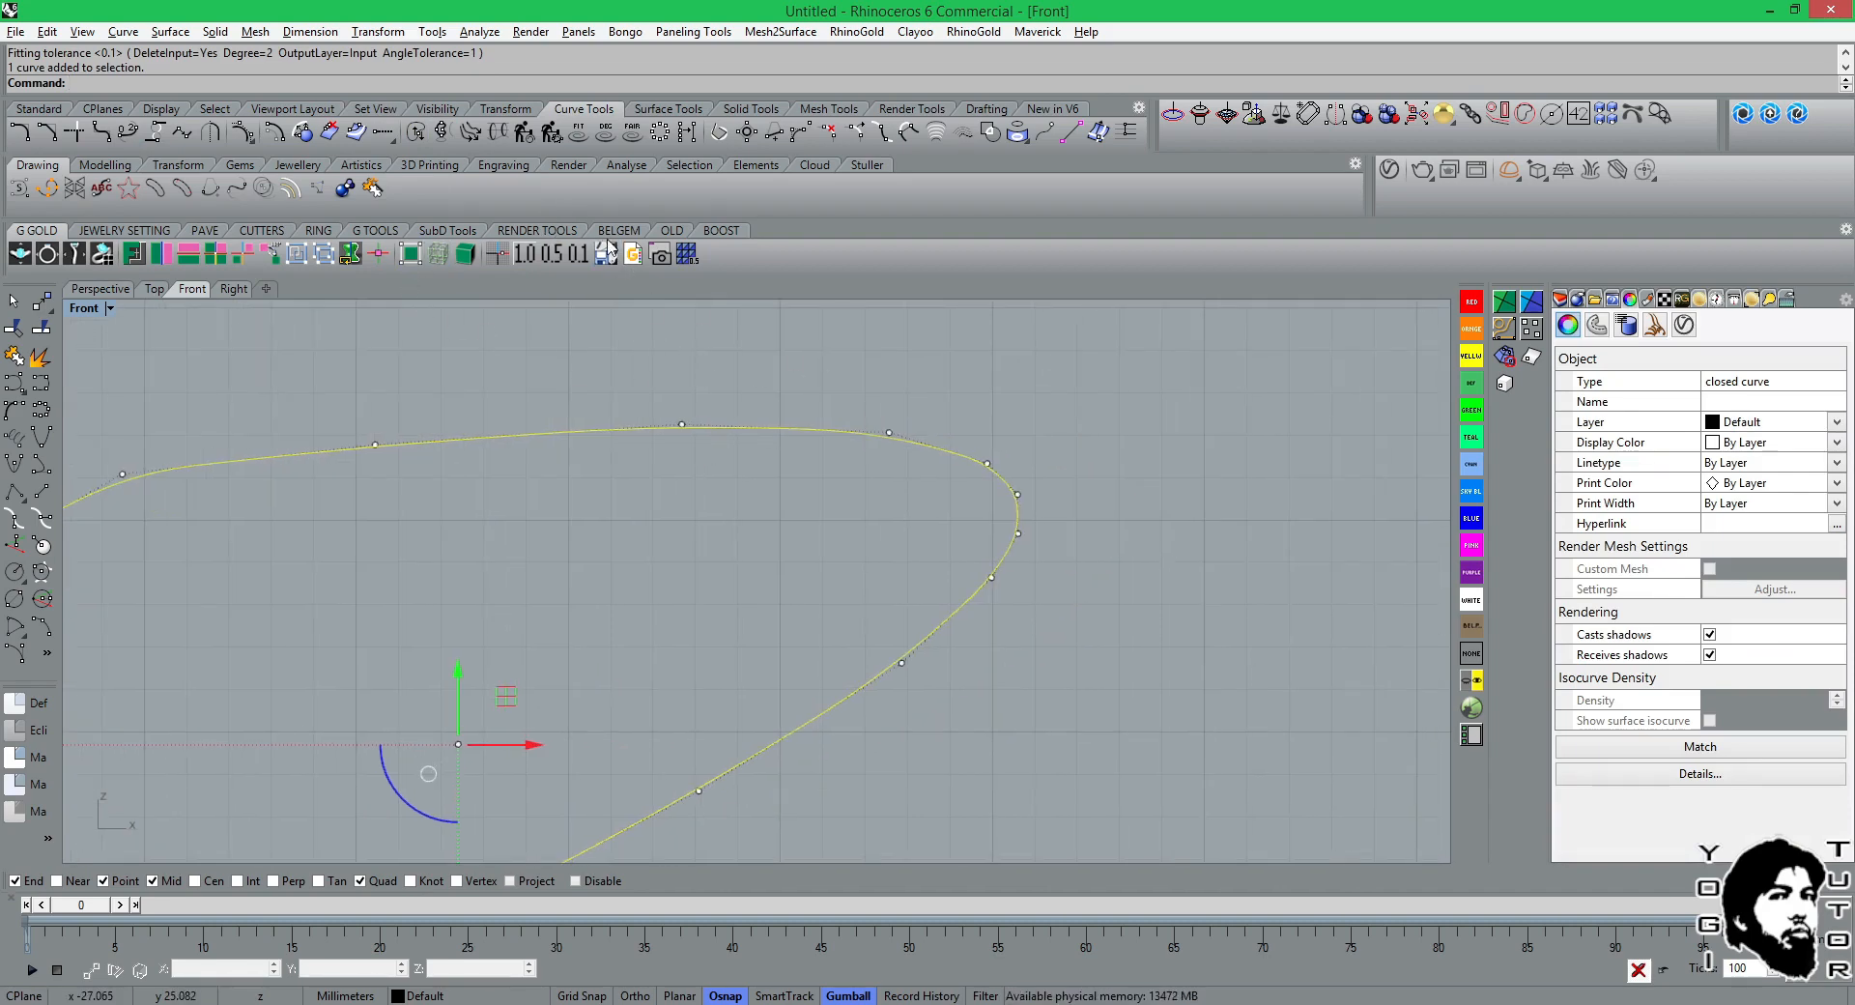
{"action": "scroll", "coordinate": [820, 377], "scroll_direction": "down", "scroll_amount": 6}
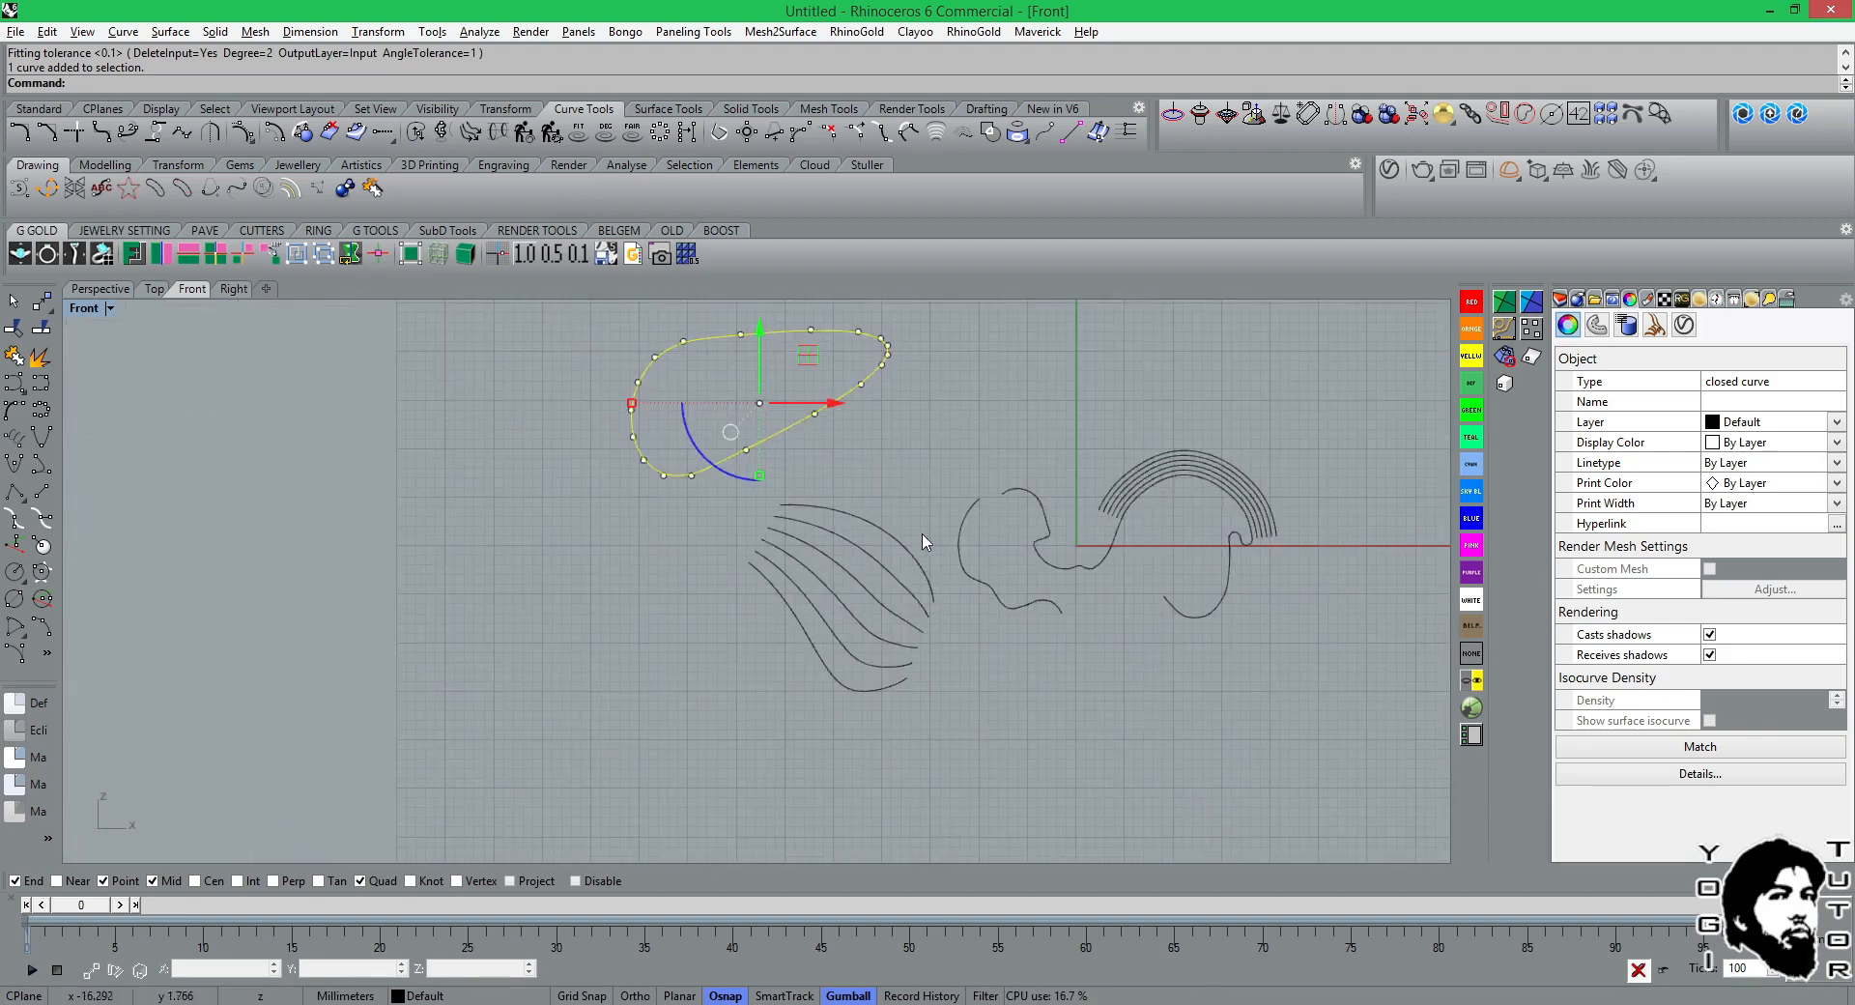
Examine the control point spacing along the open wavy curve just right of the tween curves, and clear the selection.
{"action": "left_click", "coordinate": [960, 547]}
{"action": "scroll", "coordinate": [971, 547], "scroll_direction": "up", "scroll_amount": 5}
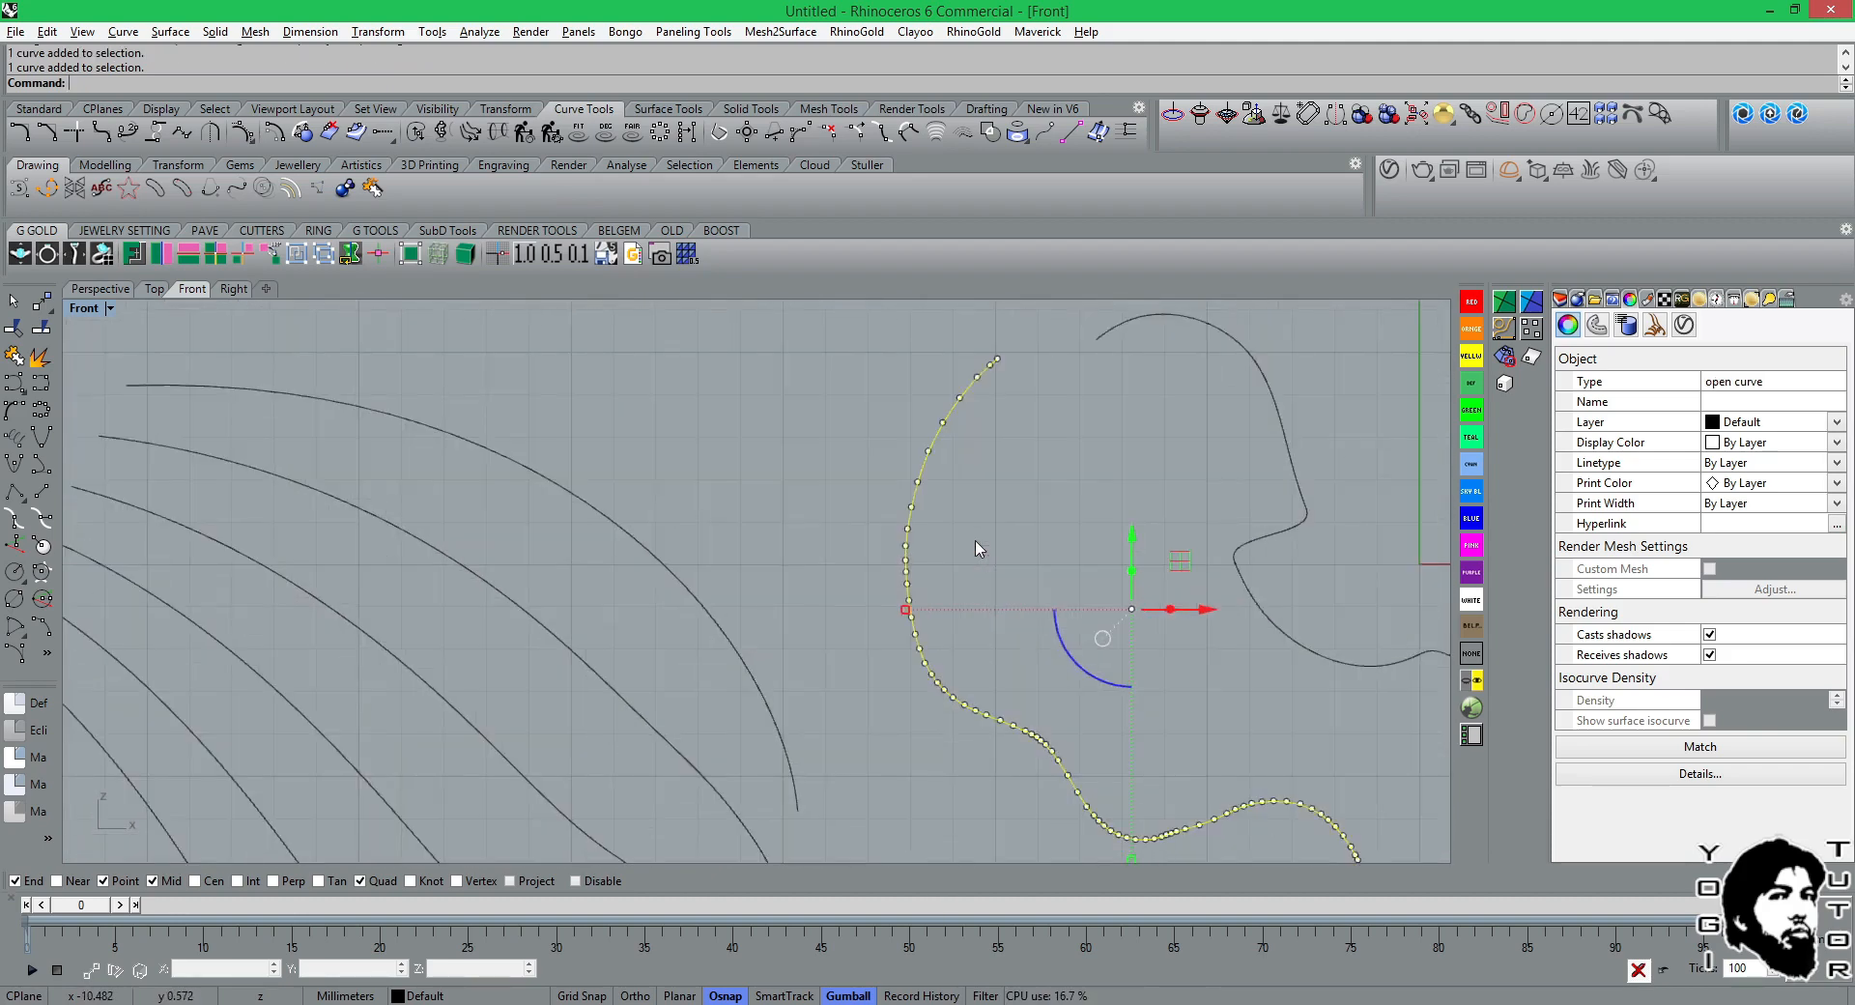
{"action": "right_click_drag", "start_coordinate": [988, 535], "coordinate": [759, 485]}
{"action": "scroll", "coordinate": [812, 639], "scroll_direction": "up", "scroll_amount": 5}
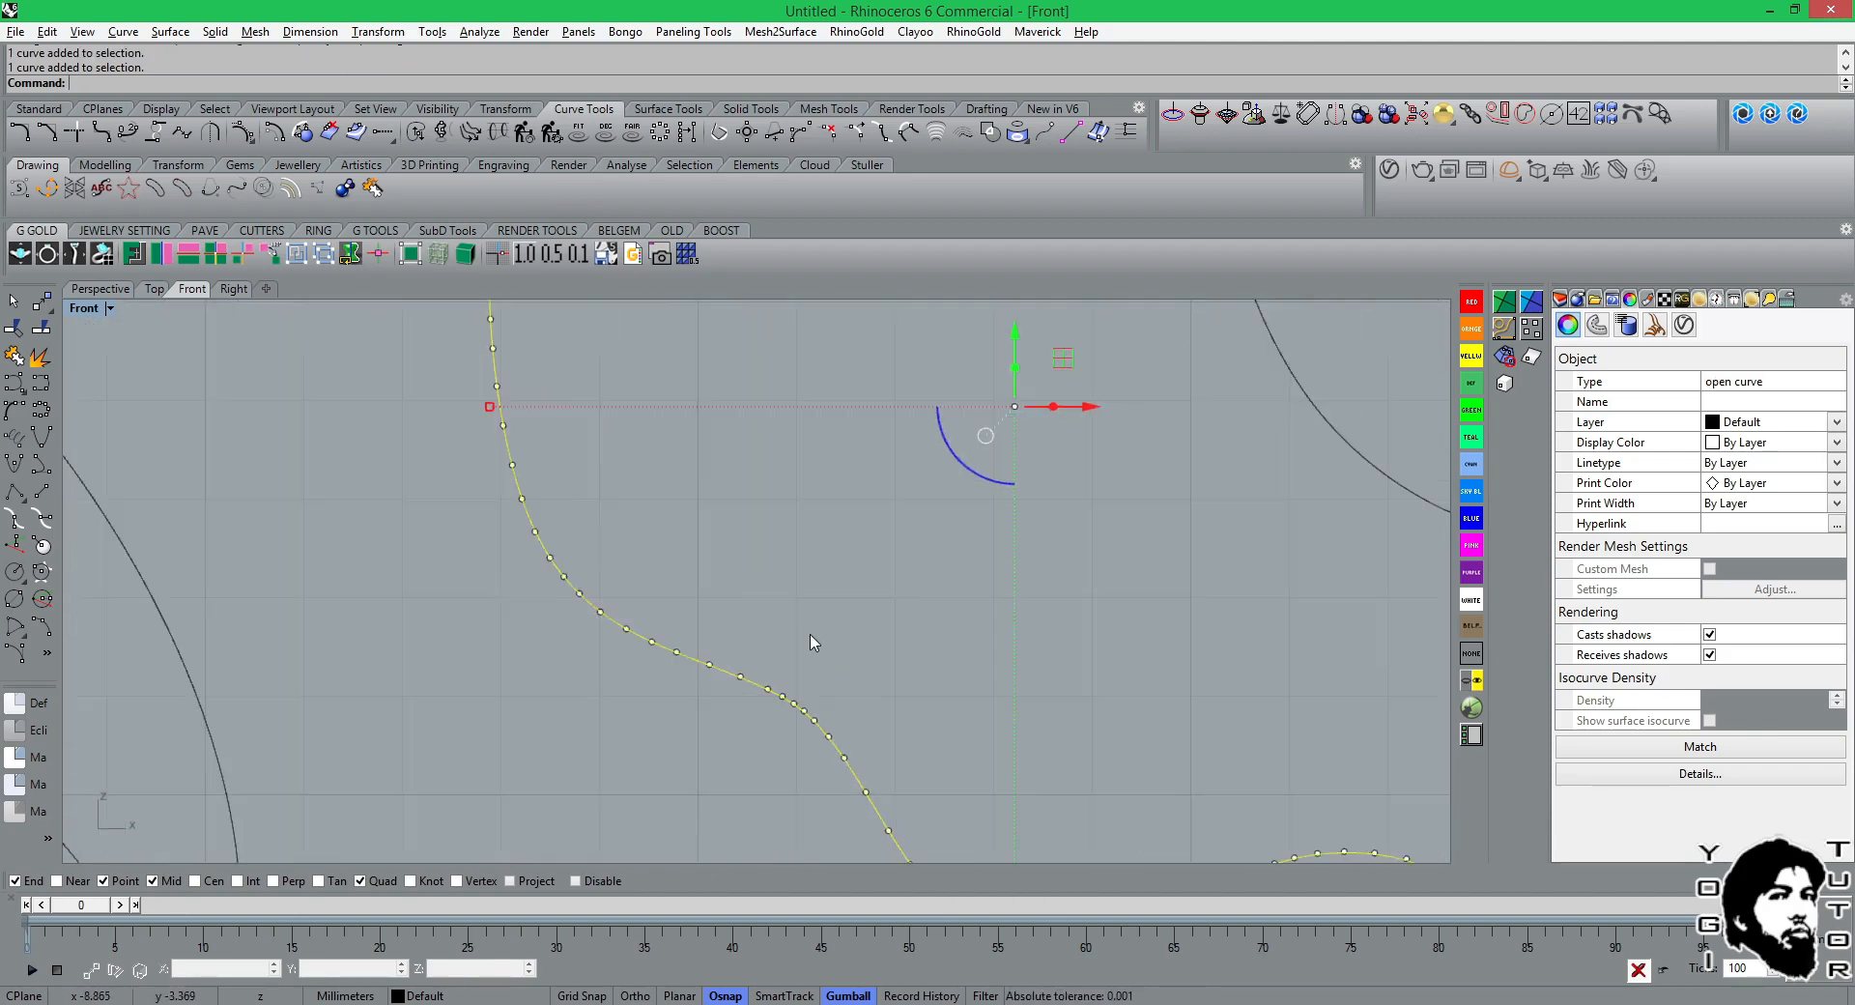
{"action": "scroll", "coordinate": [672, 626], "scroll_direction": "down", "scroll_amount": 10}
{"action": "right_click_drag", "start_coordinate": [773, 654], "coordinate": [737, 607]}
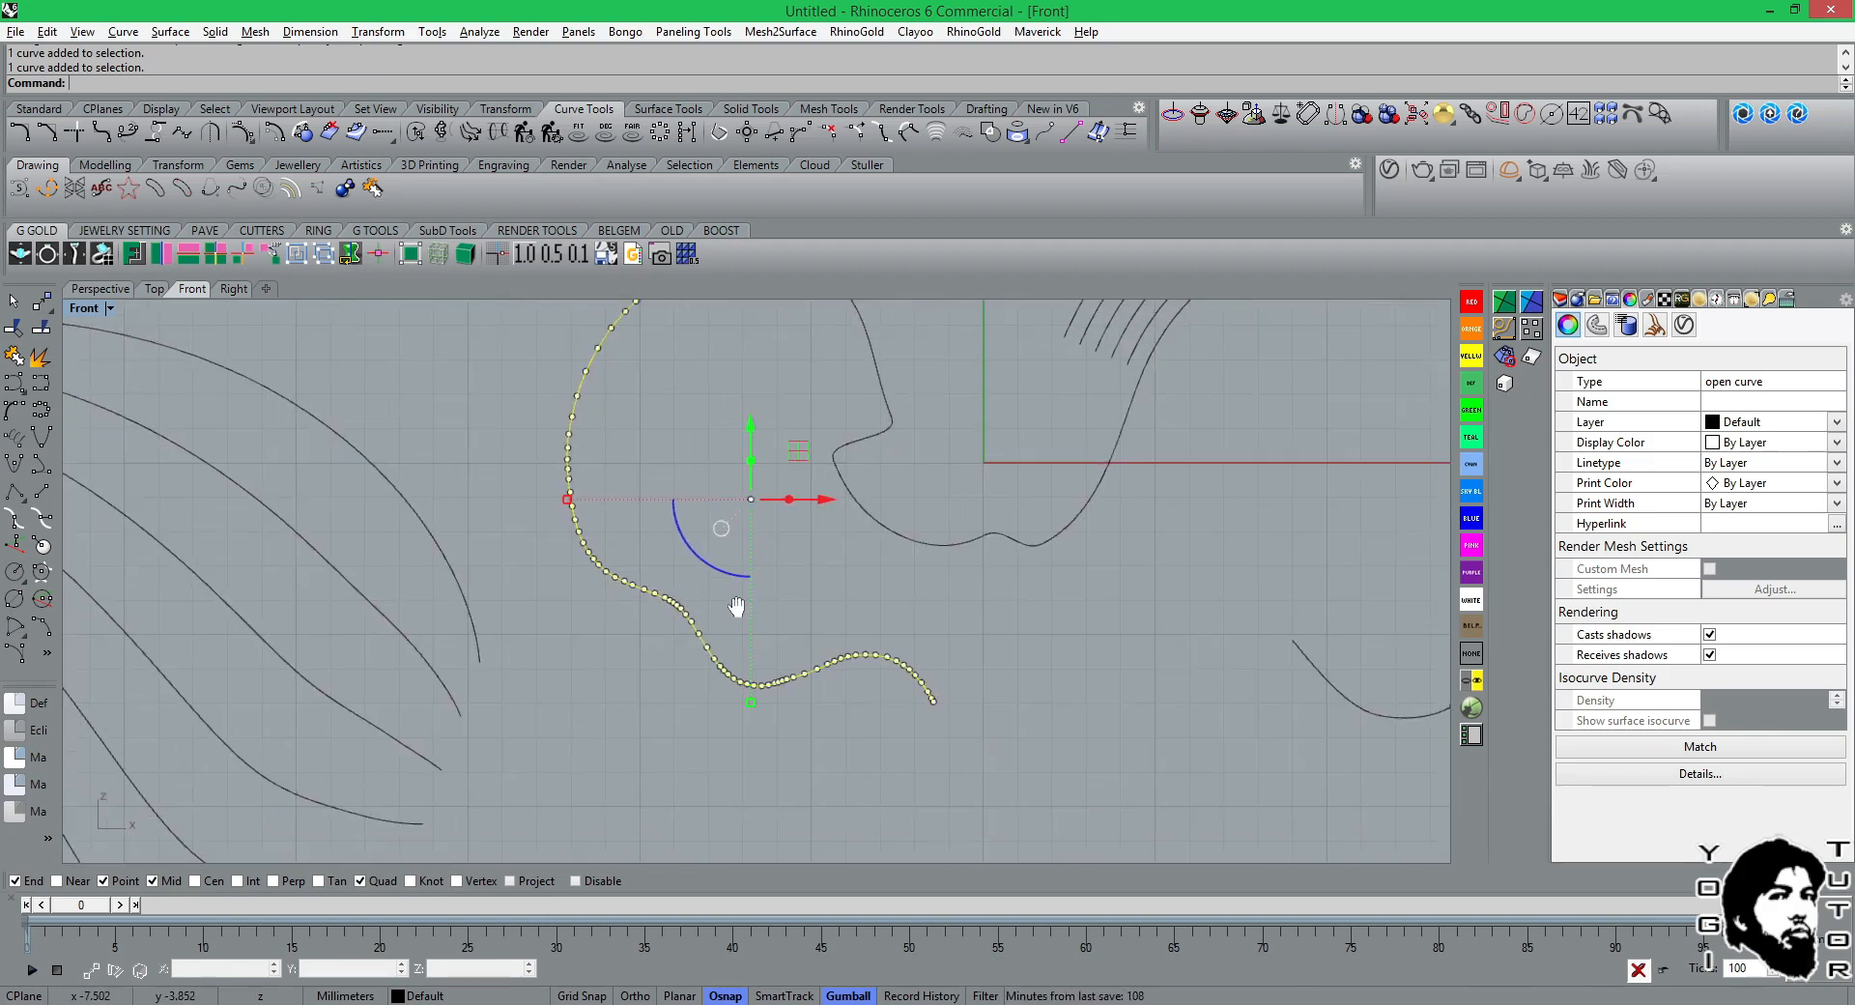
{"action": "scroll", "coordinate": [822, 606], "scroll_direction": "up", "scroll_amount": 3}
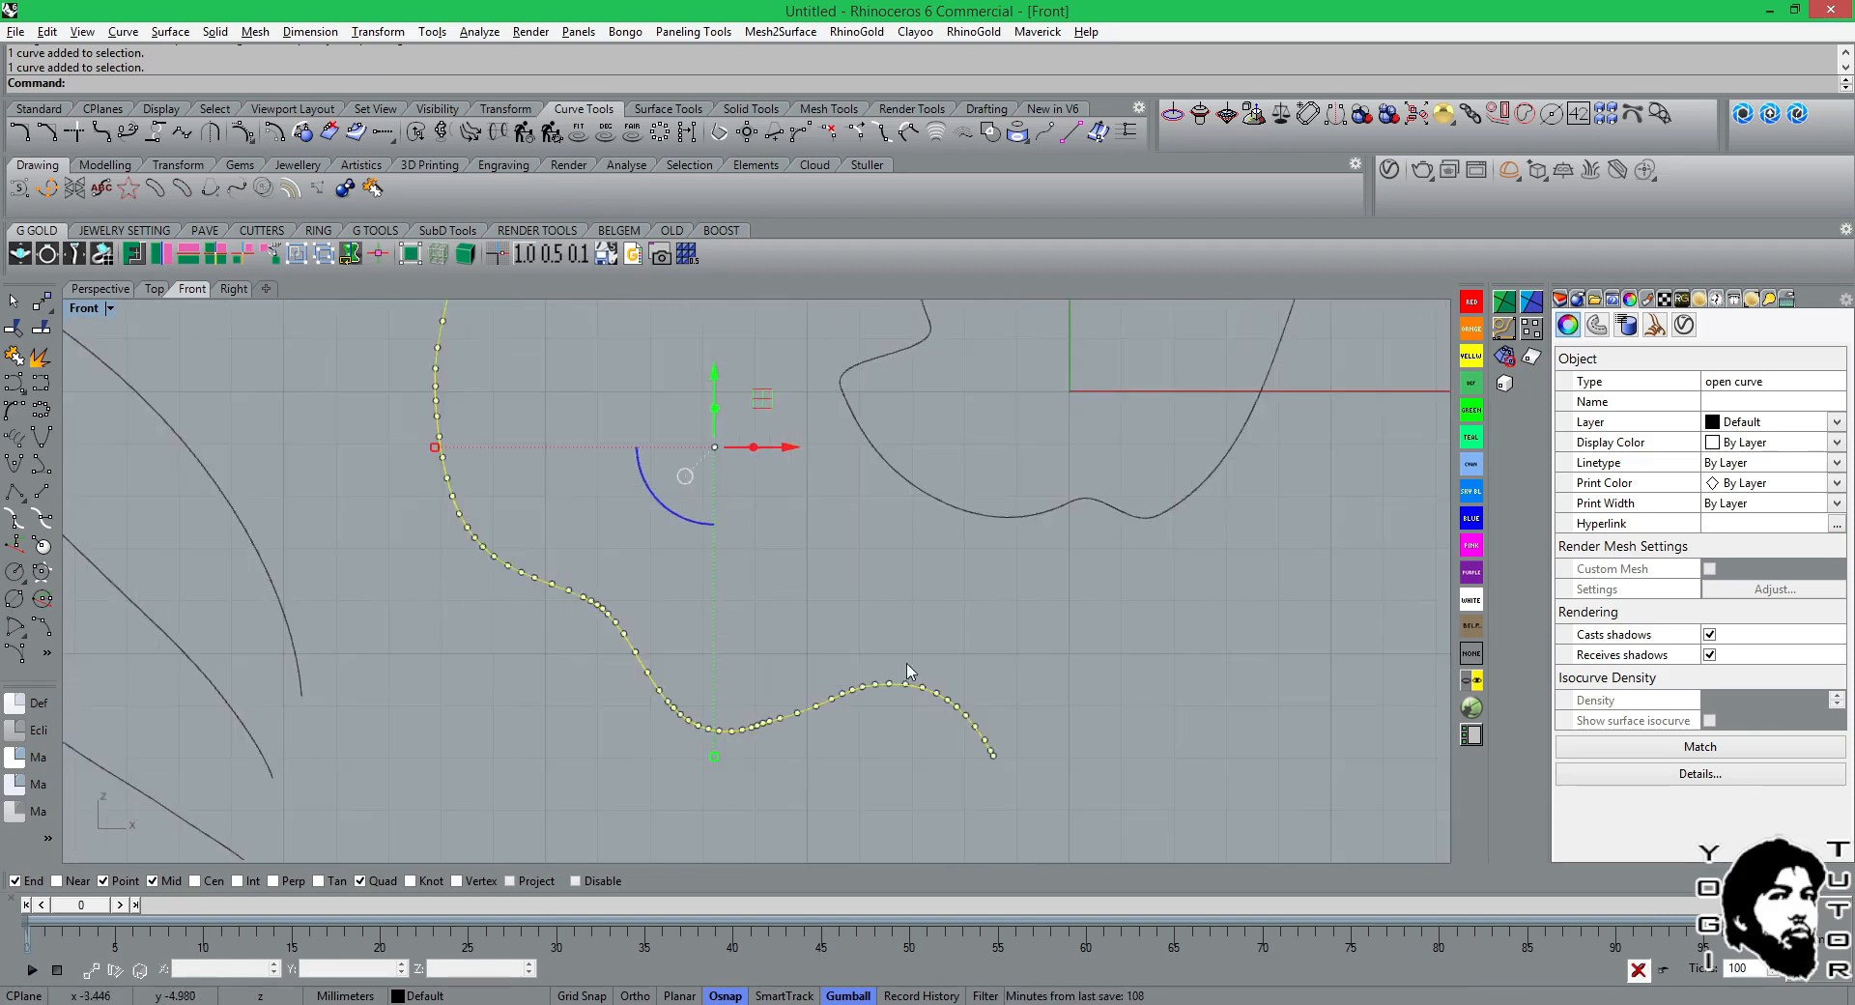
{"action": "key", "text": "Escape"}
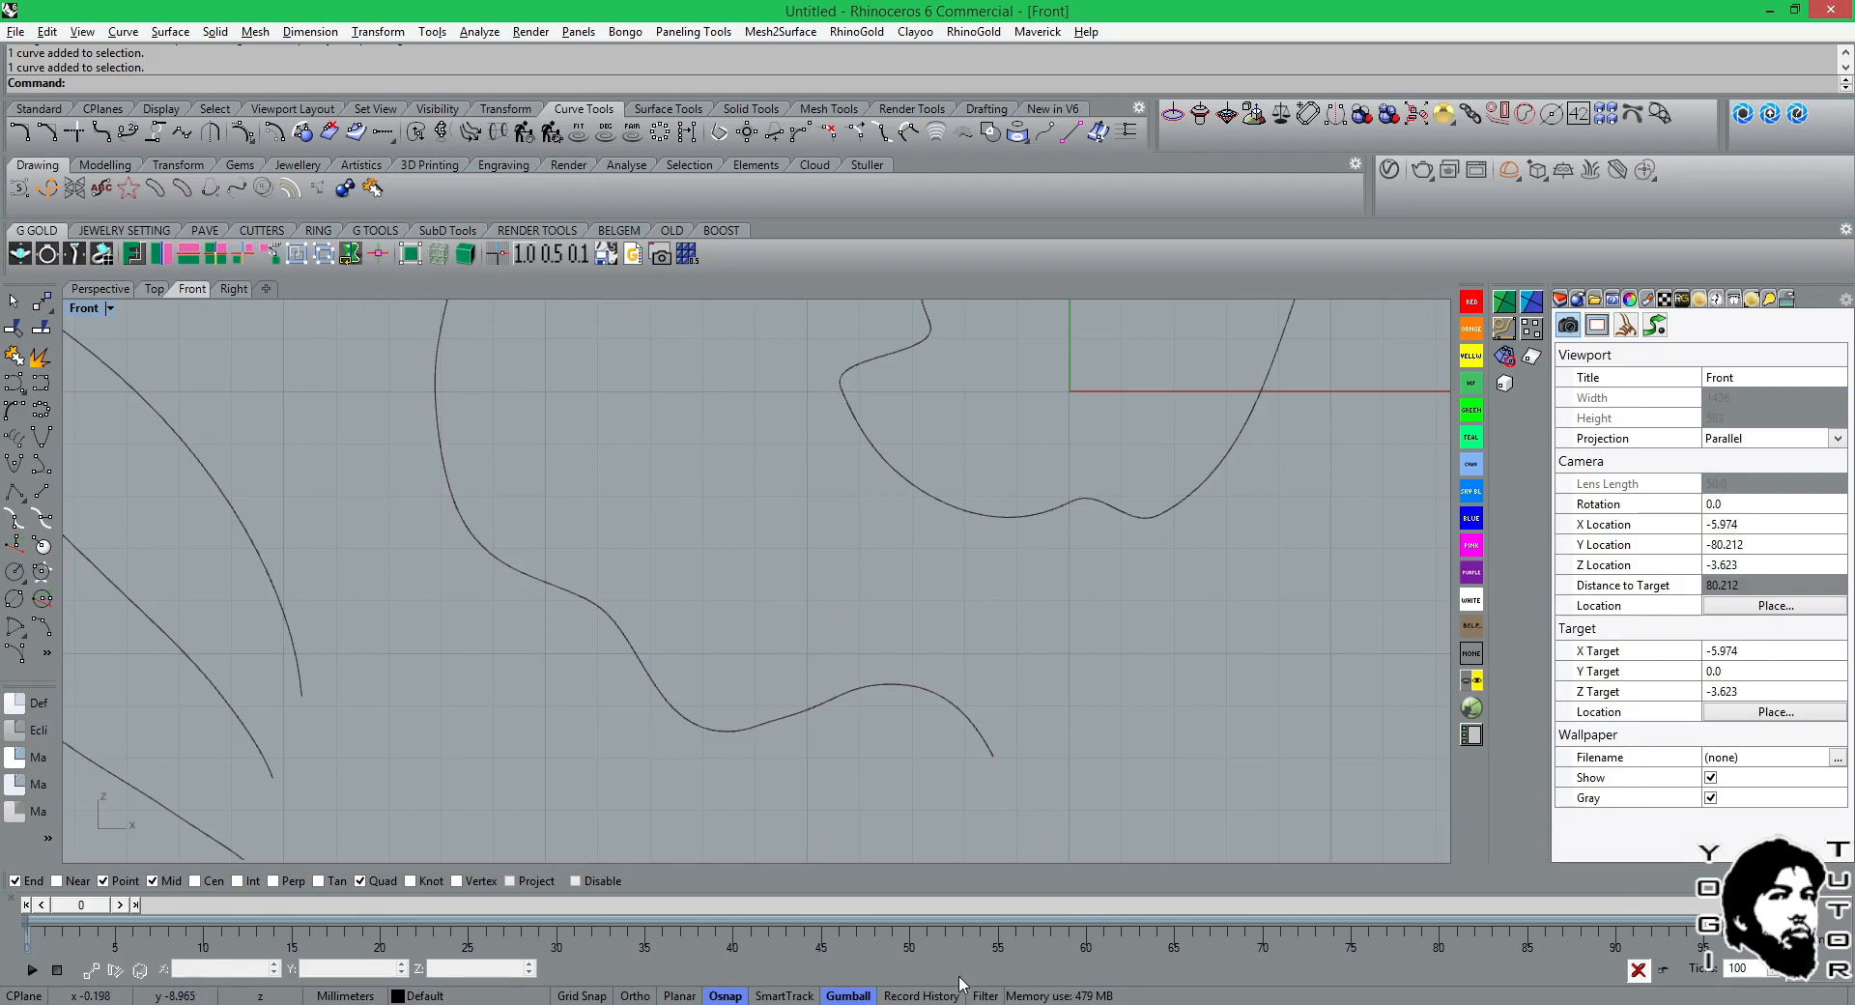
Switch to JewelCAD to look over its wavy curves, and return to Rhinoceros to view all the drawn curves together.
{"action": "mouse_move", "coordinate": [963, 1000]}
{"action": "left_click", "coordinate": [918, 928]}
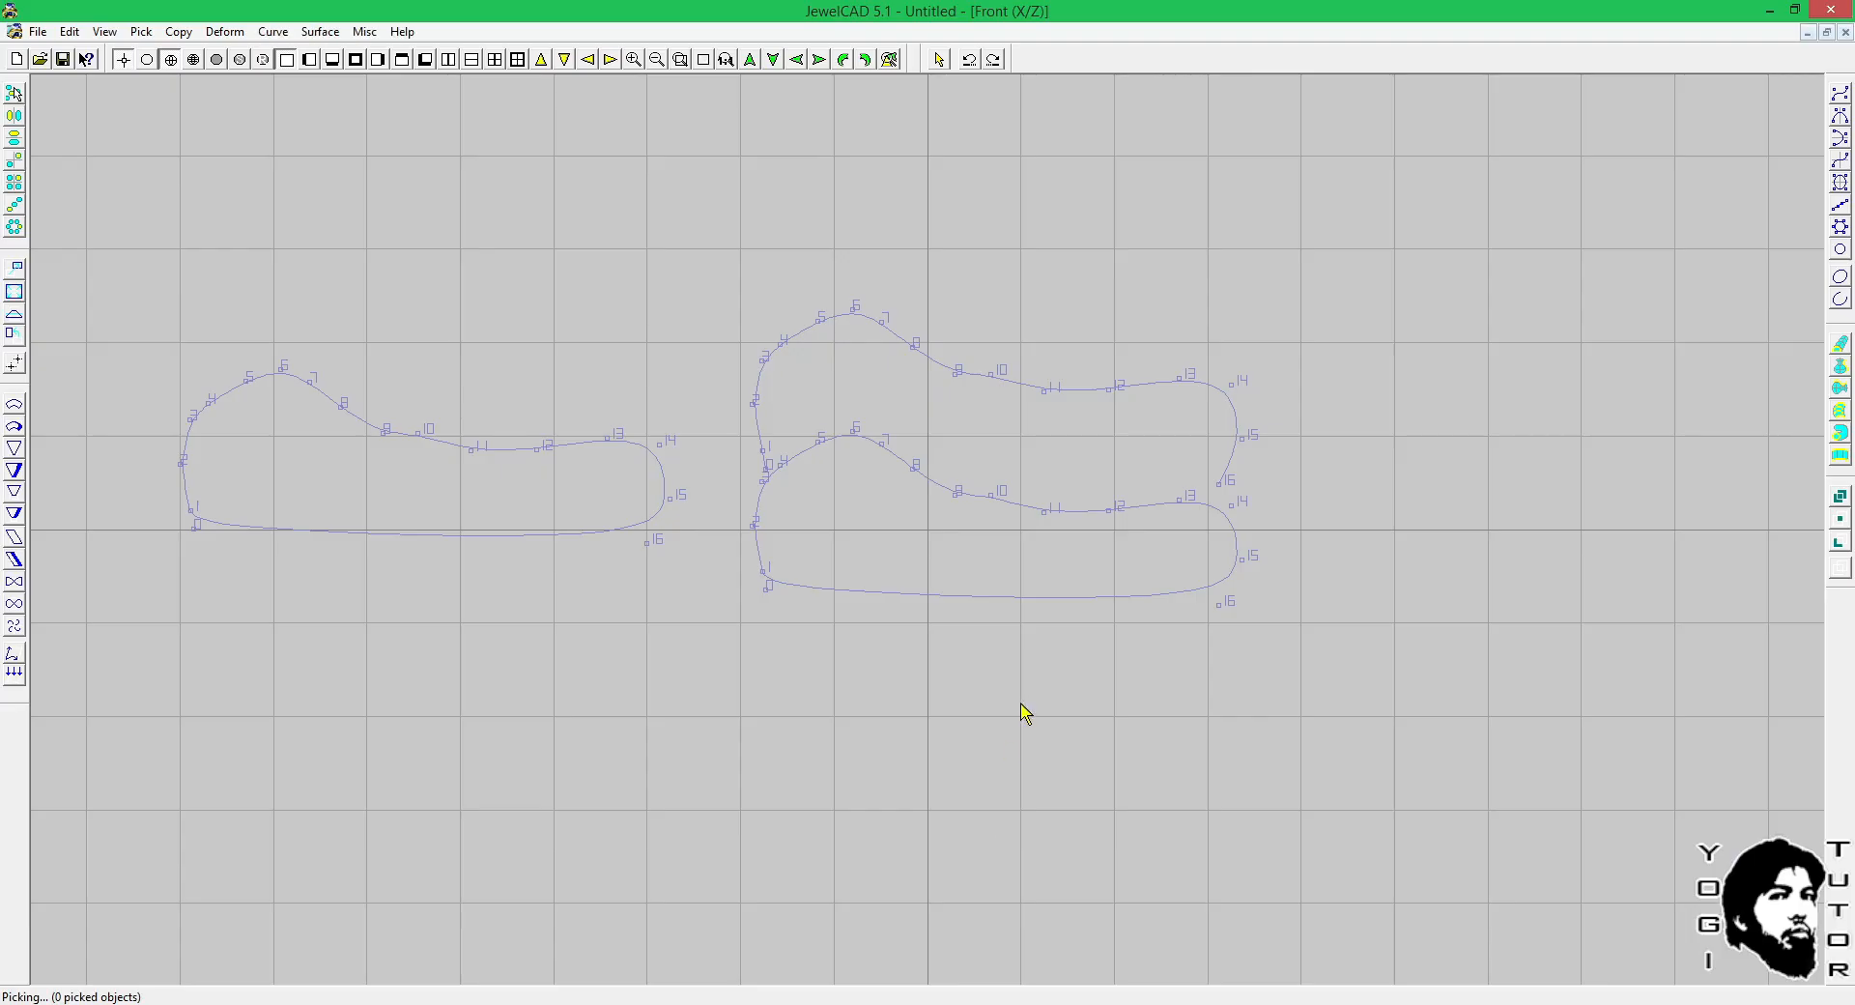
{"action": "left_click", "coordinate": [833, 1002]}
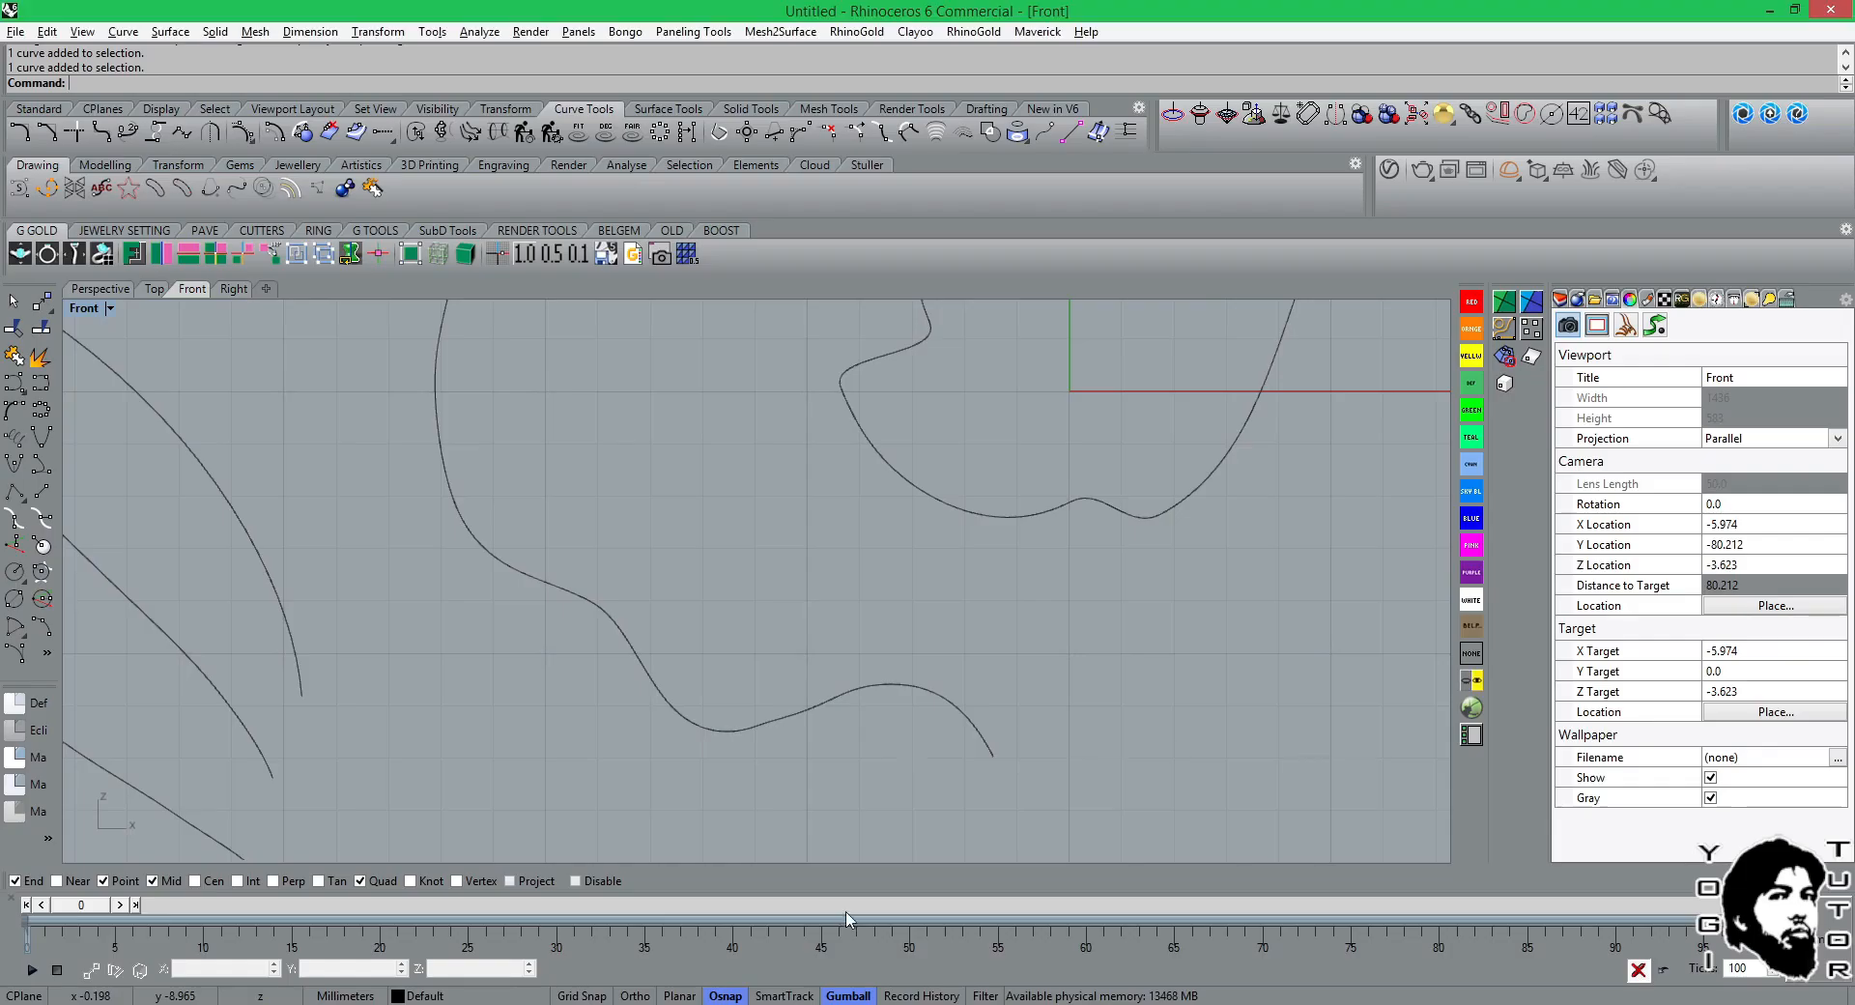
{"action": "scroll", "coordinate": [923, 595], "scroll_direction": "down", "scroll_amount": 12}
{"action": "scroll", "coordinate": [814, 493], "scroll_direction": "down", "scroll_amount": 4}
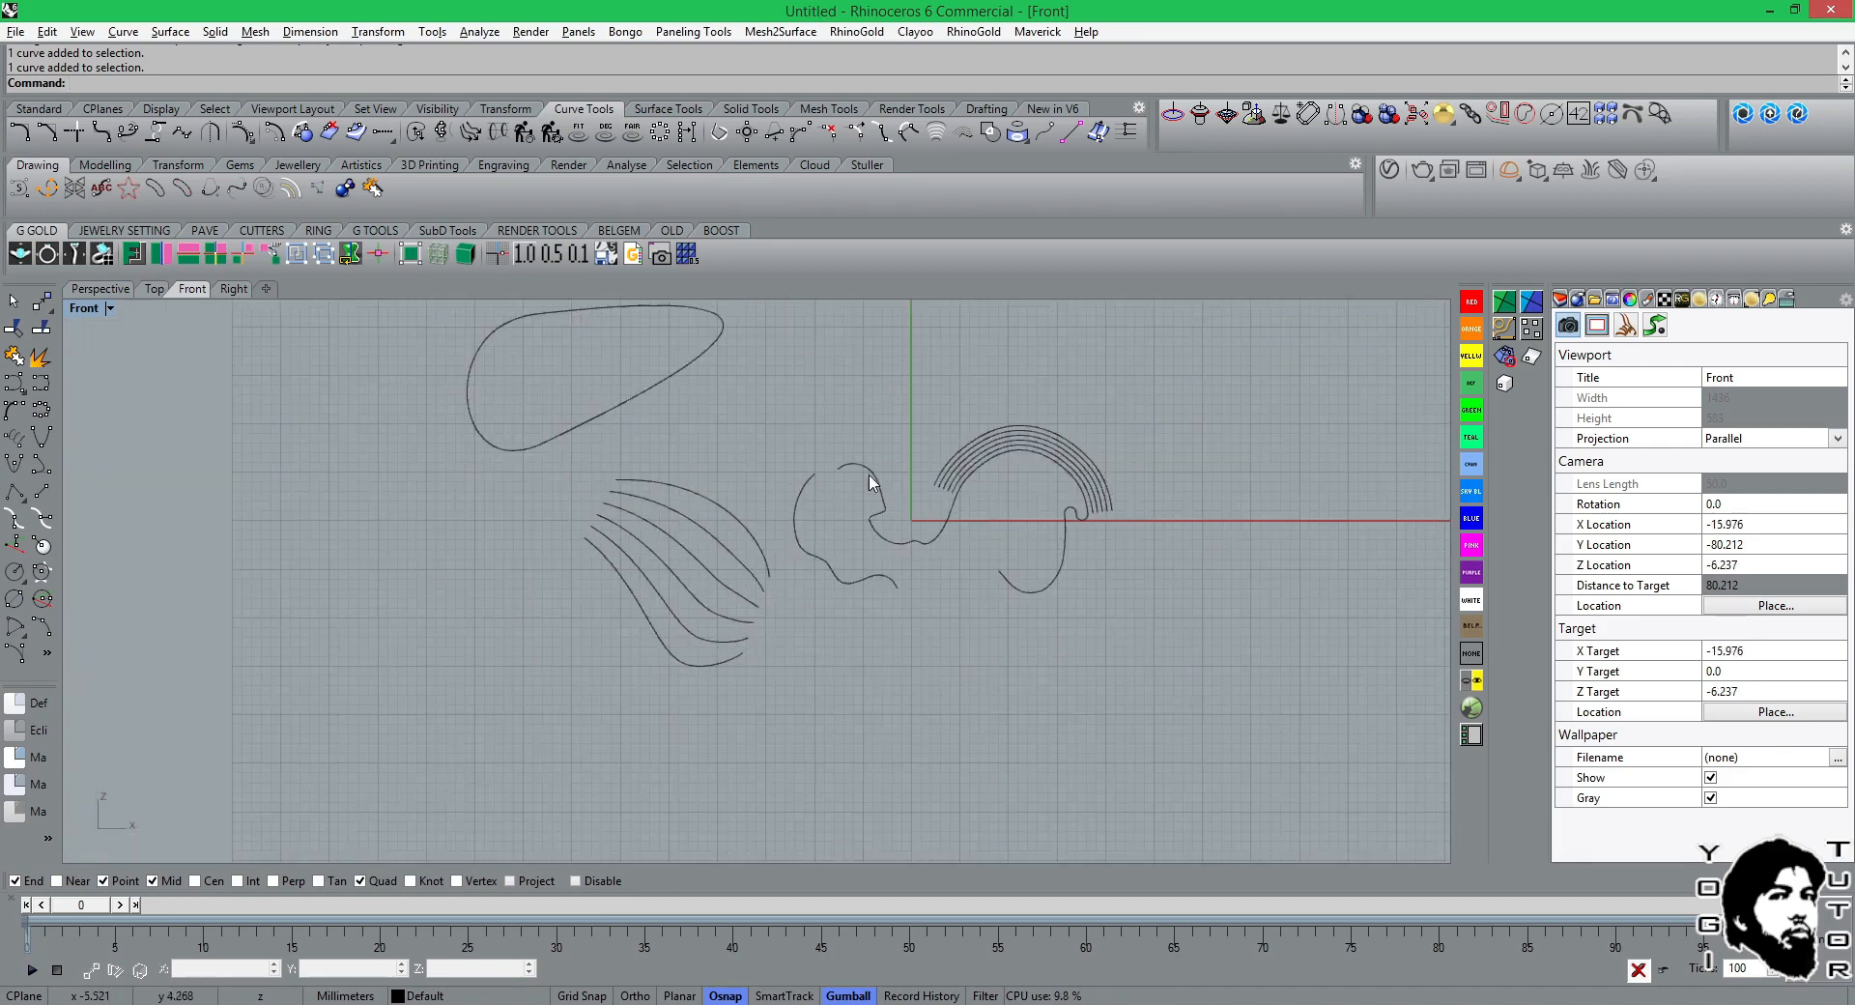
{"action": "right_click_drag", "start_coordinate": [881, 479], "coordinate": [817, 626]}
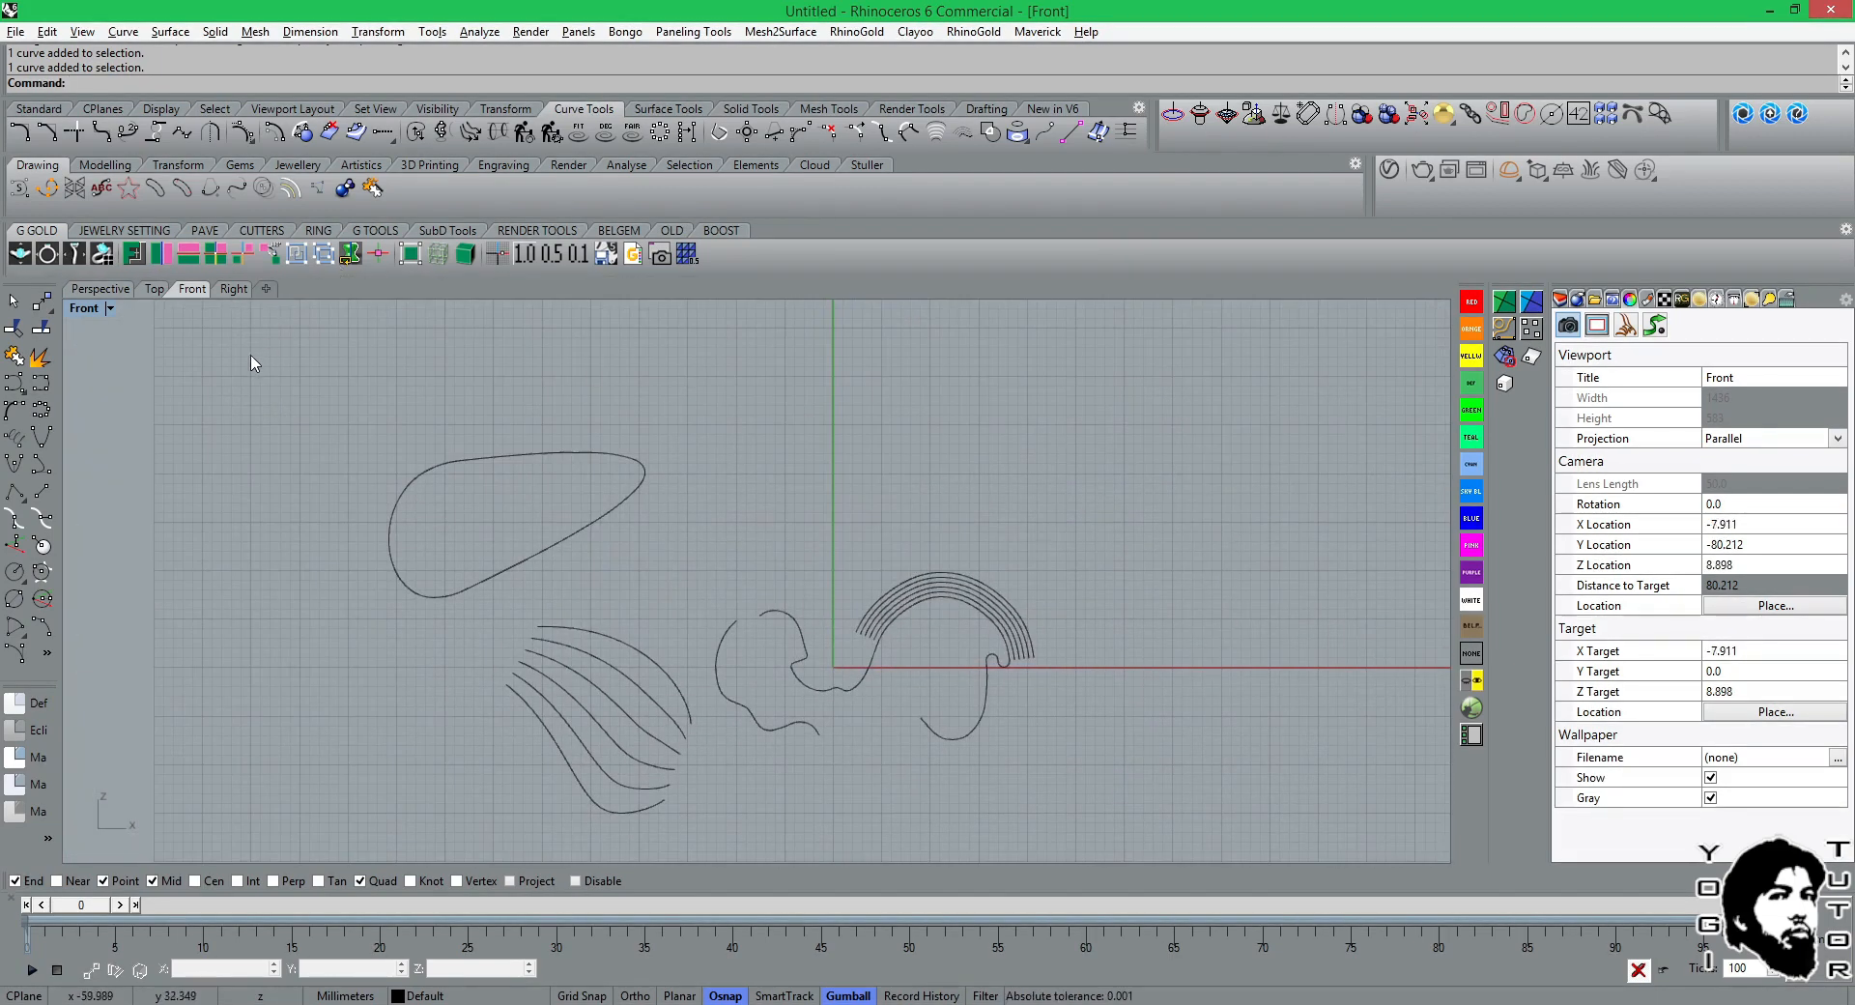
Draw a 6-turn helix above the offset arcs, along a horizontal axis about 47 mm long with a radius of about 2.8 mm.
{"action": "left_click", "coordinate": [22, 445]}
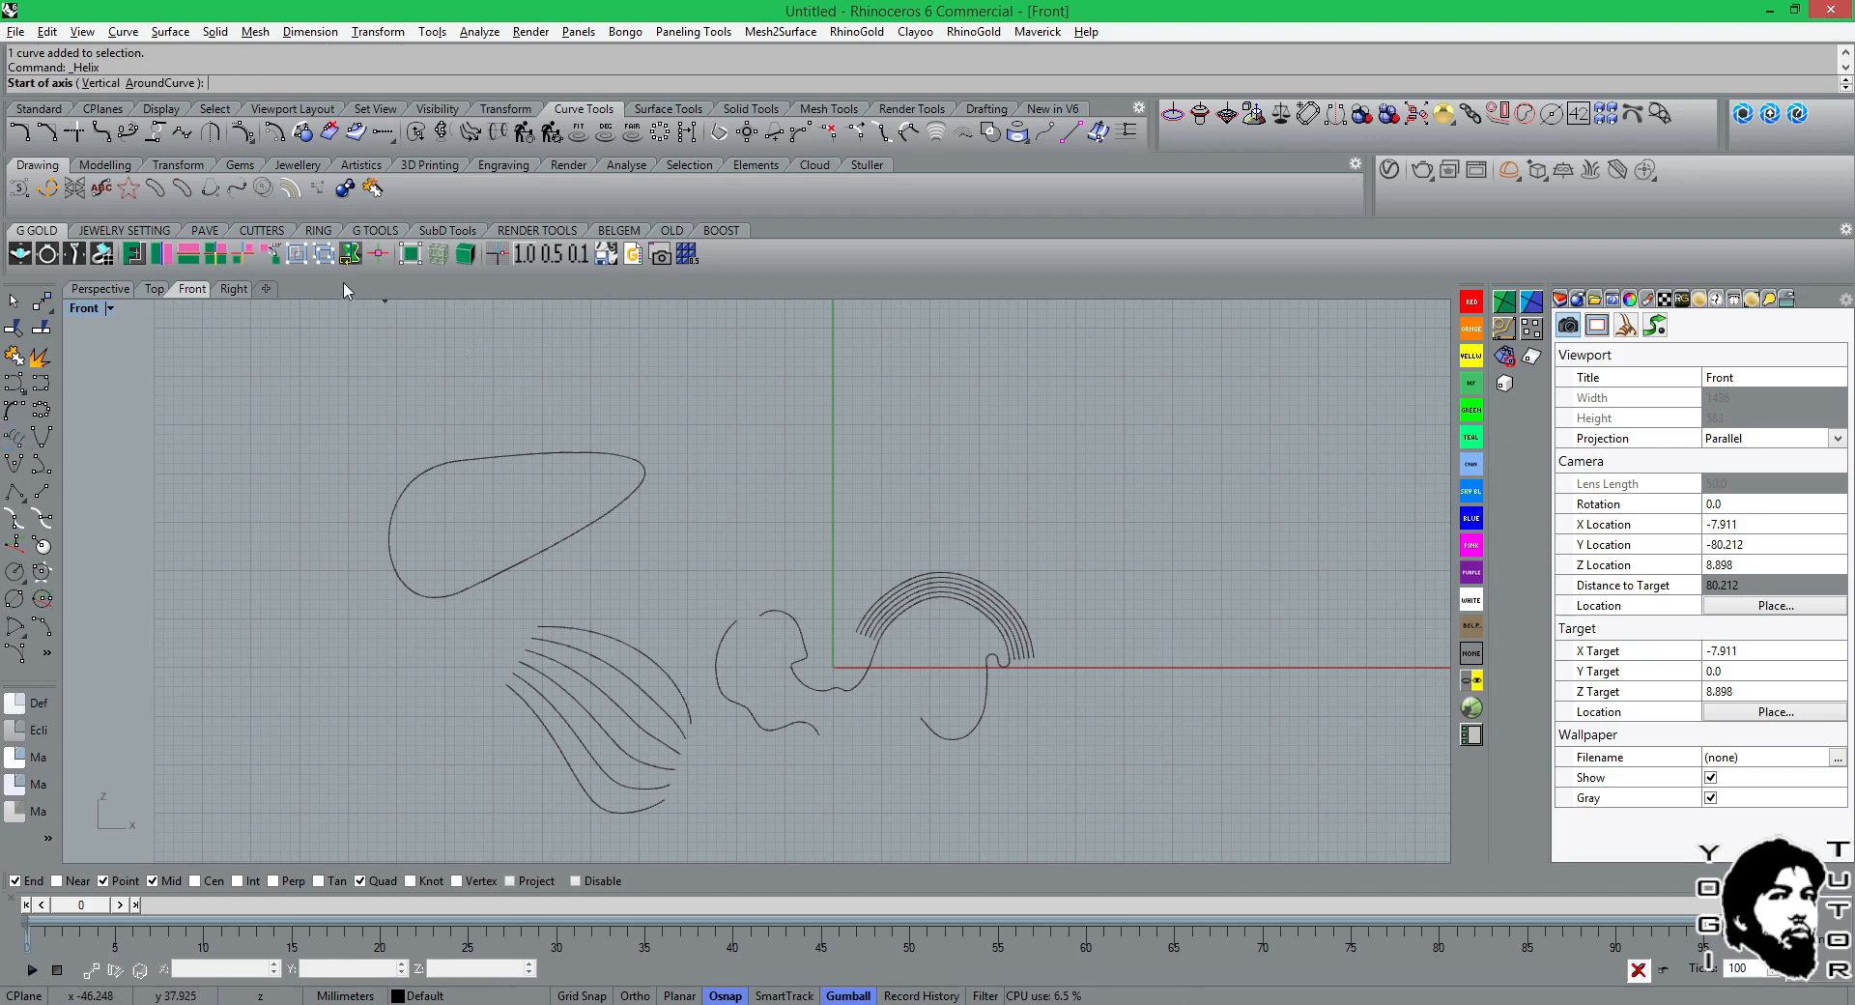
{"action": "left_click", "coordinate": [747, 467]}
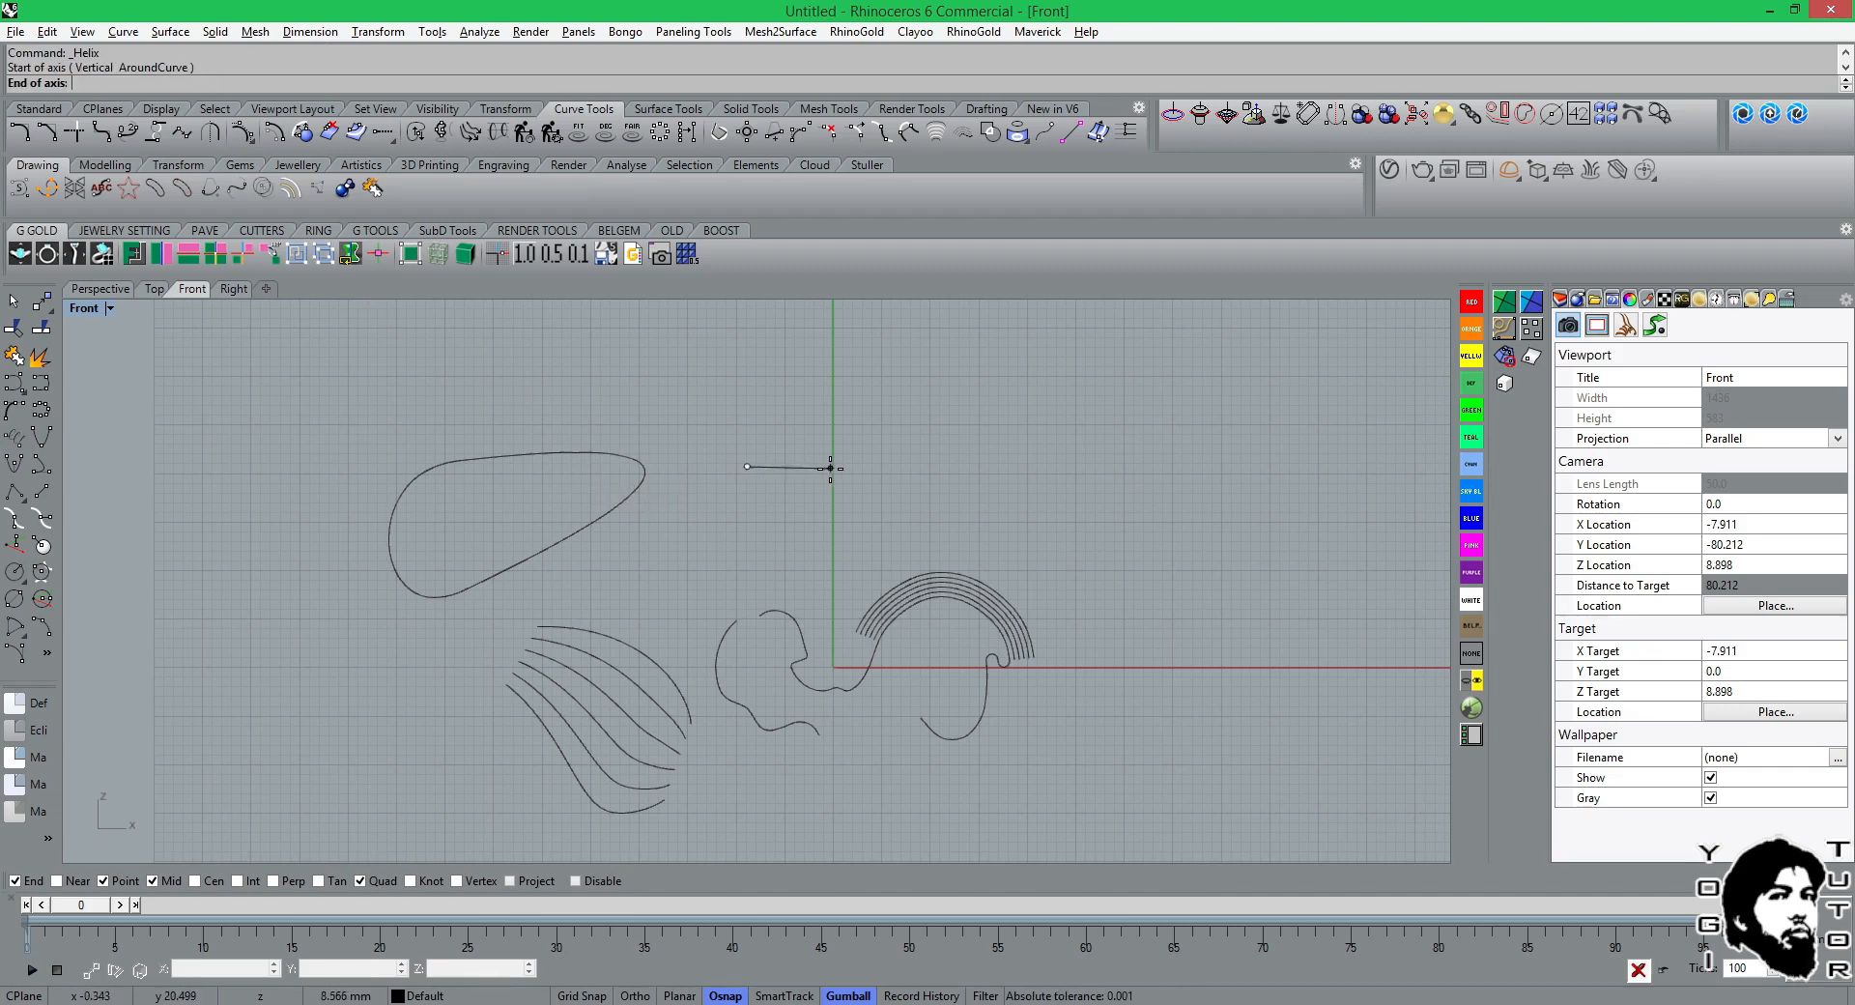
{"action": "left_click", "coordinate": [1207, 467]}
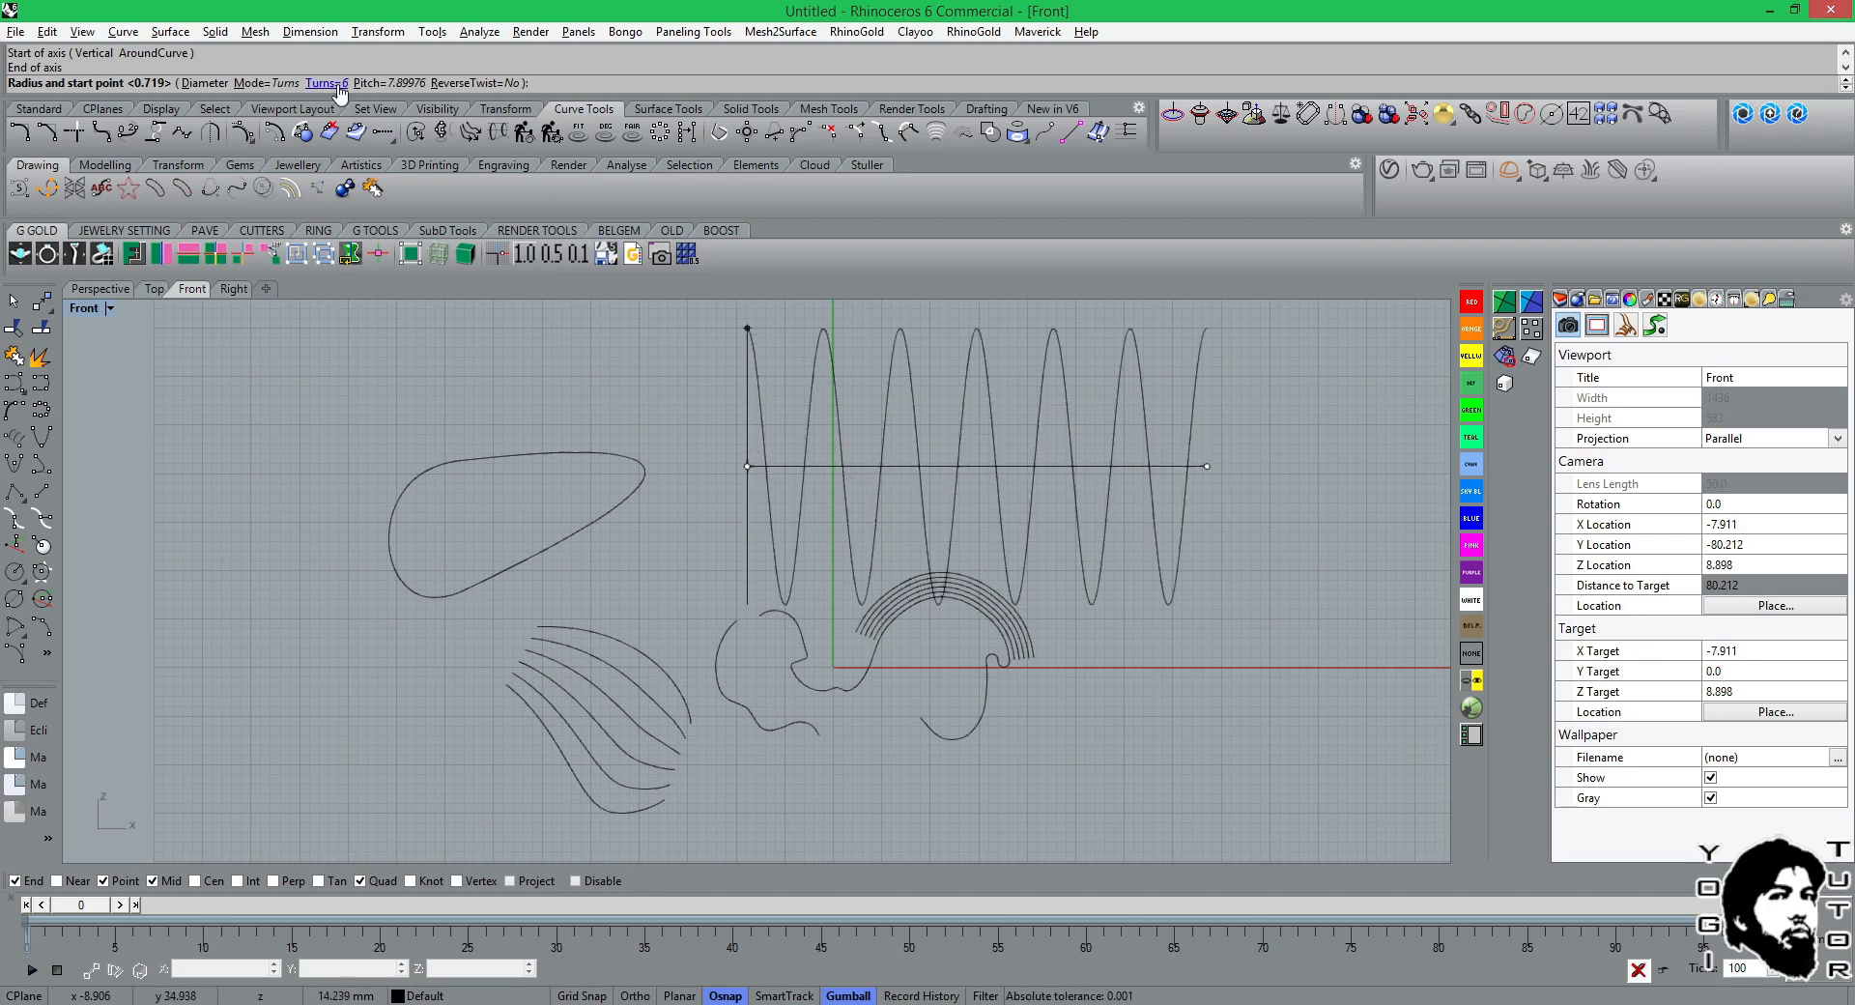
{"action": "left_click", "coordinate": [878, 441]}
{"action": "scroll", "coordinate": [928, 448], "scroll_direction": "up", "scroll_amount": 3}
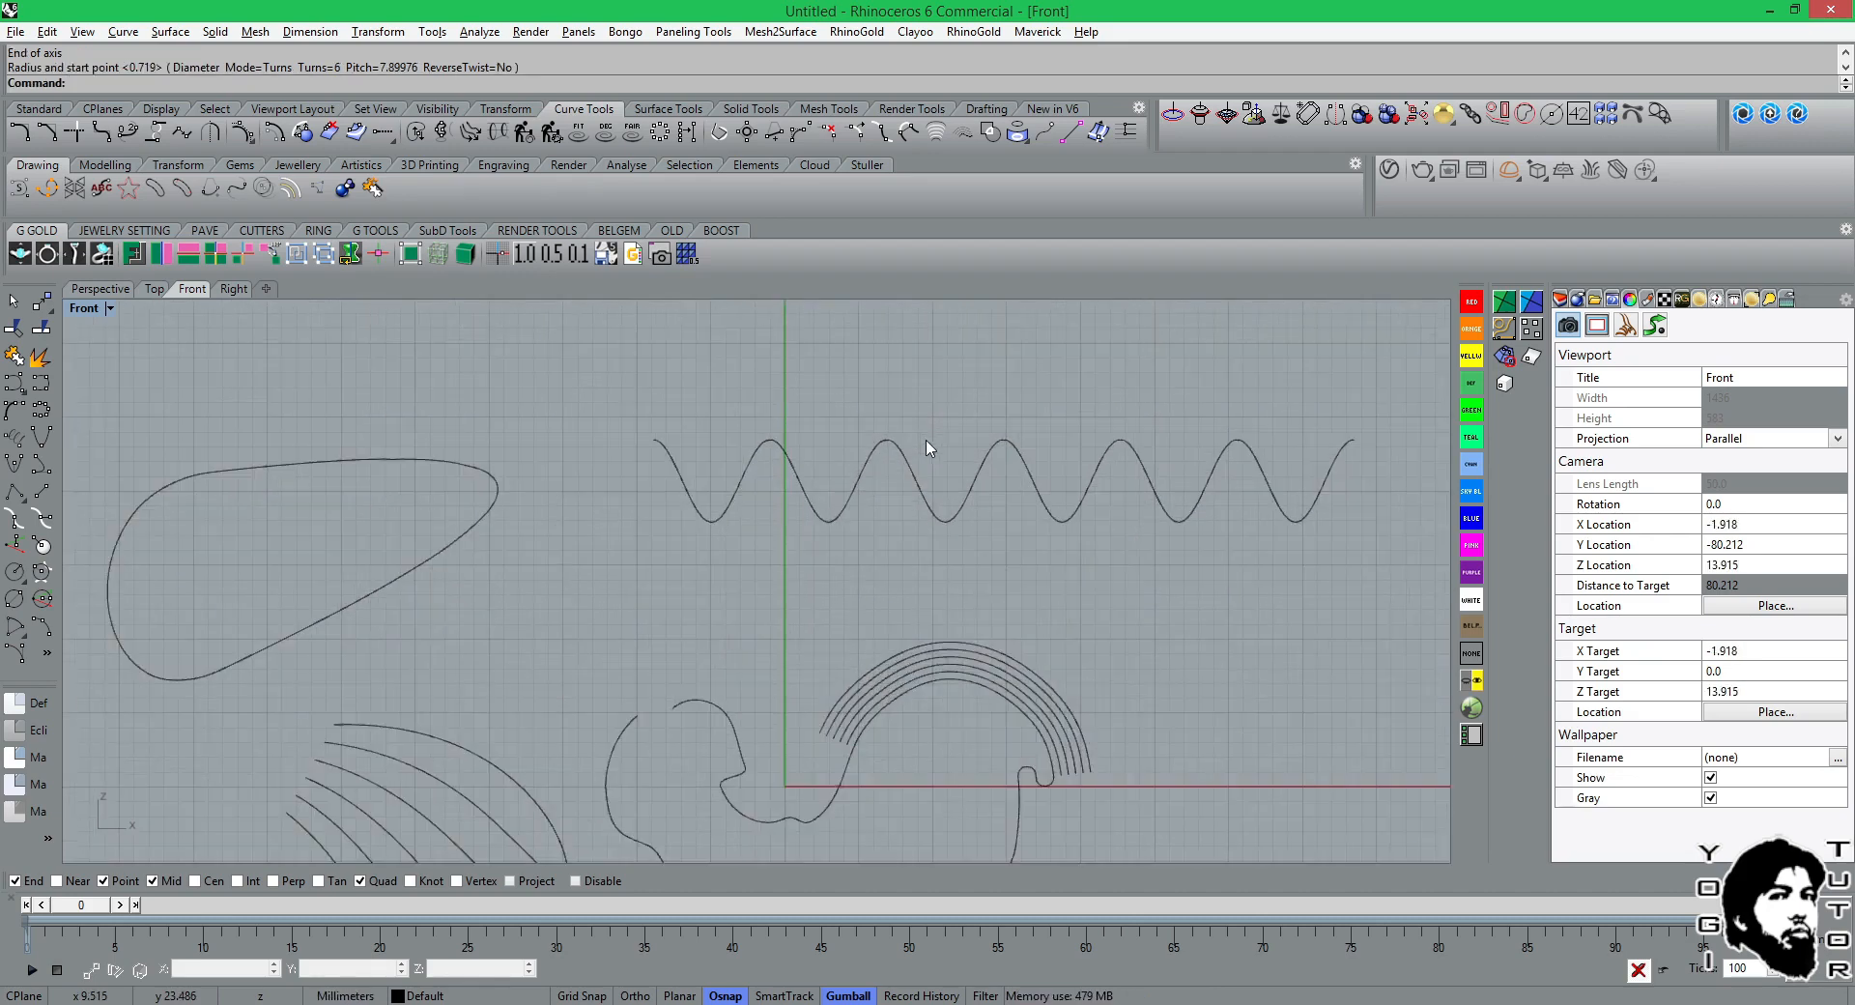
{"action": "right_click_drag", "start_coordinate": [928, 441], "coordinate": [729, 455]}
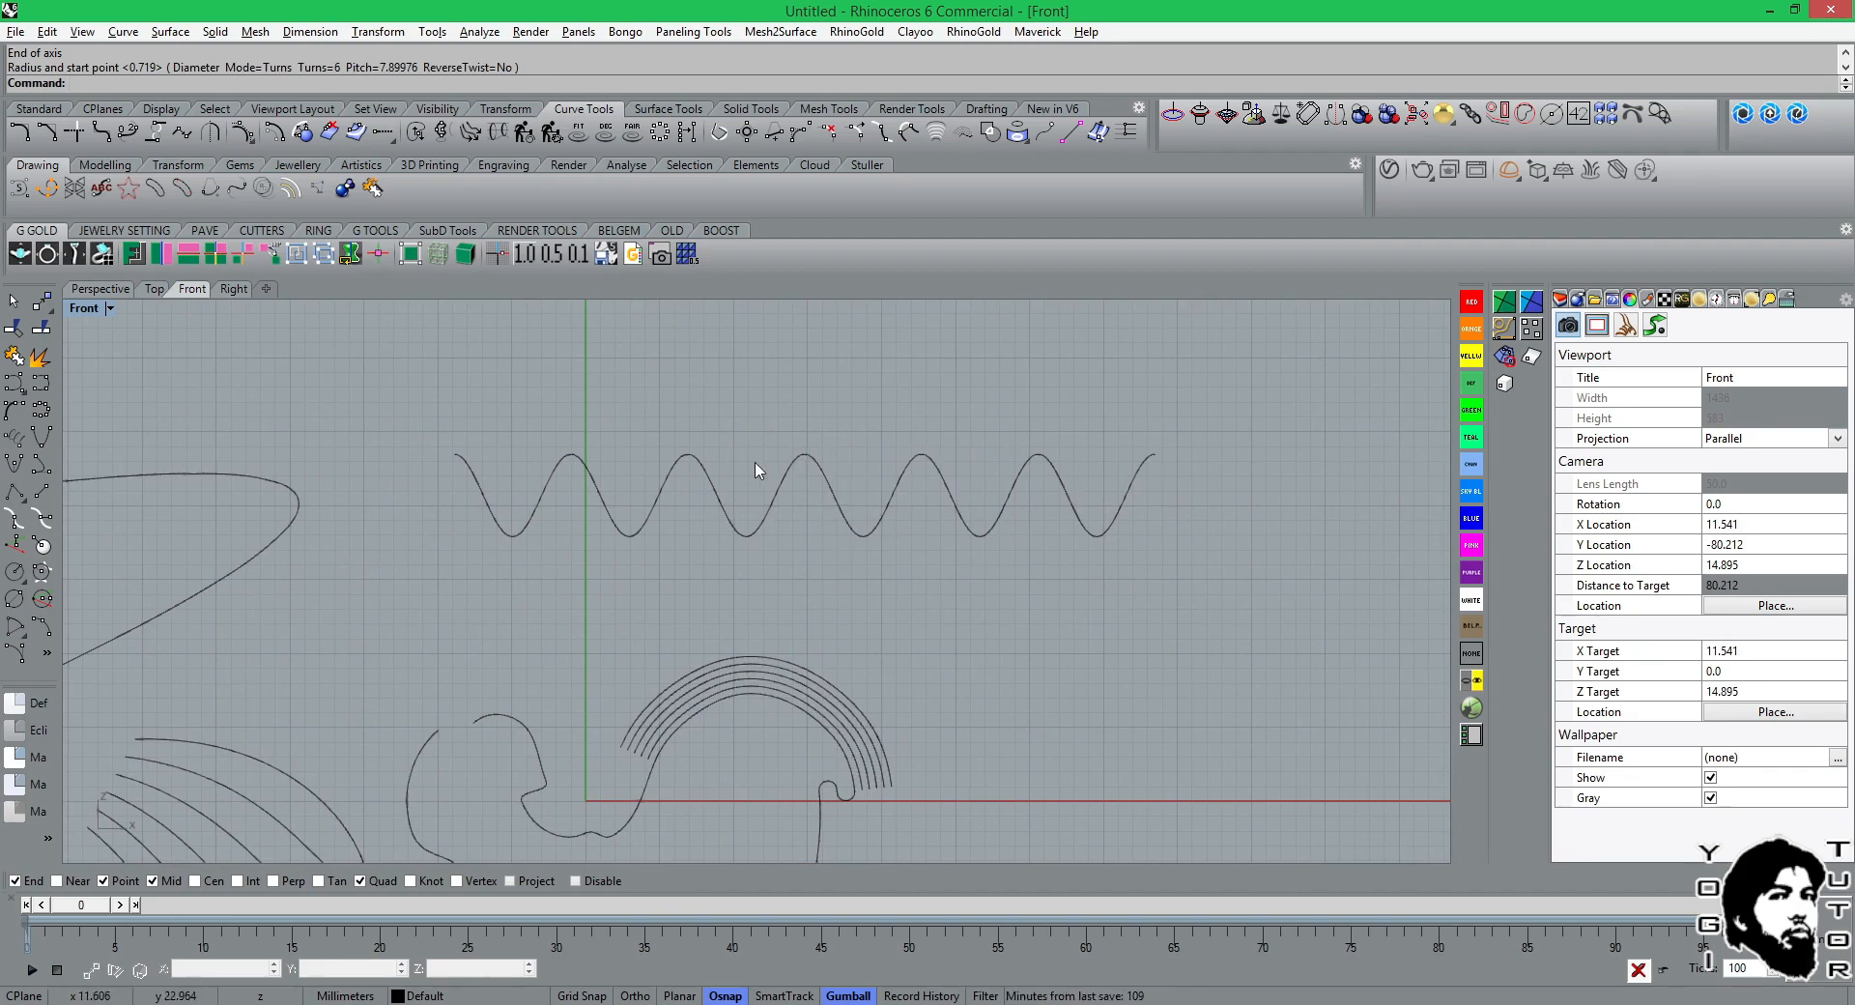
Draw a second 6-turn helix above the first, with an axis about 55 mm long and radius about 2.2 mm, and view both in Perspective.
{"action": "scroll", "coordinate": [711, 421], "scroll_direction": "down", "scroll_amount": 2}
{"action": "key", "text": "Return"}
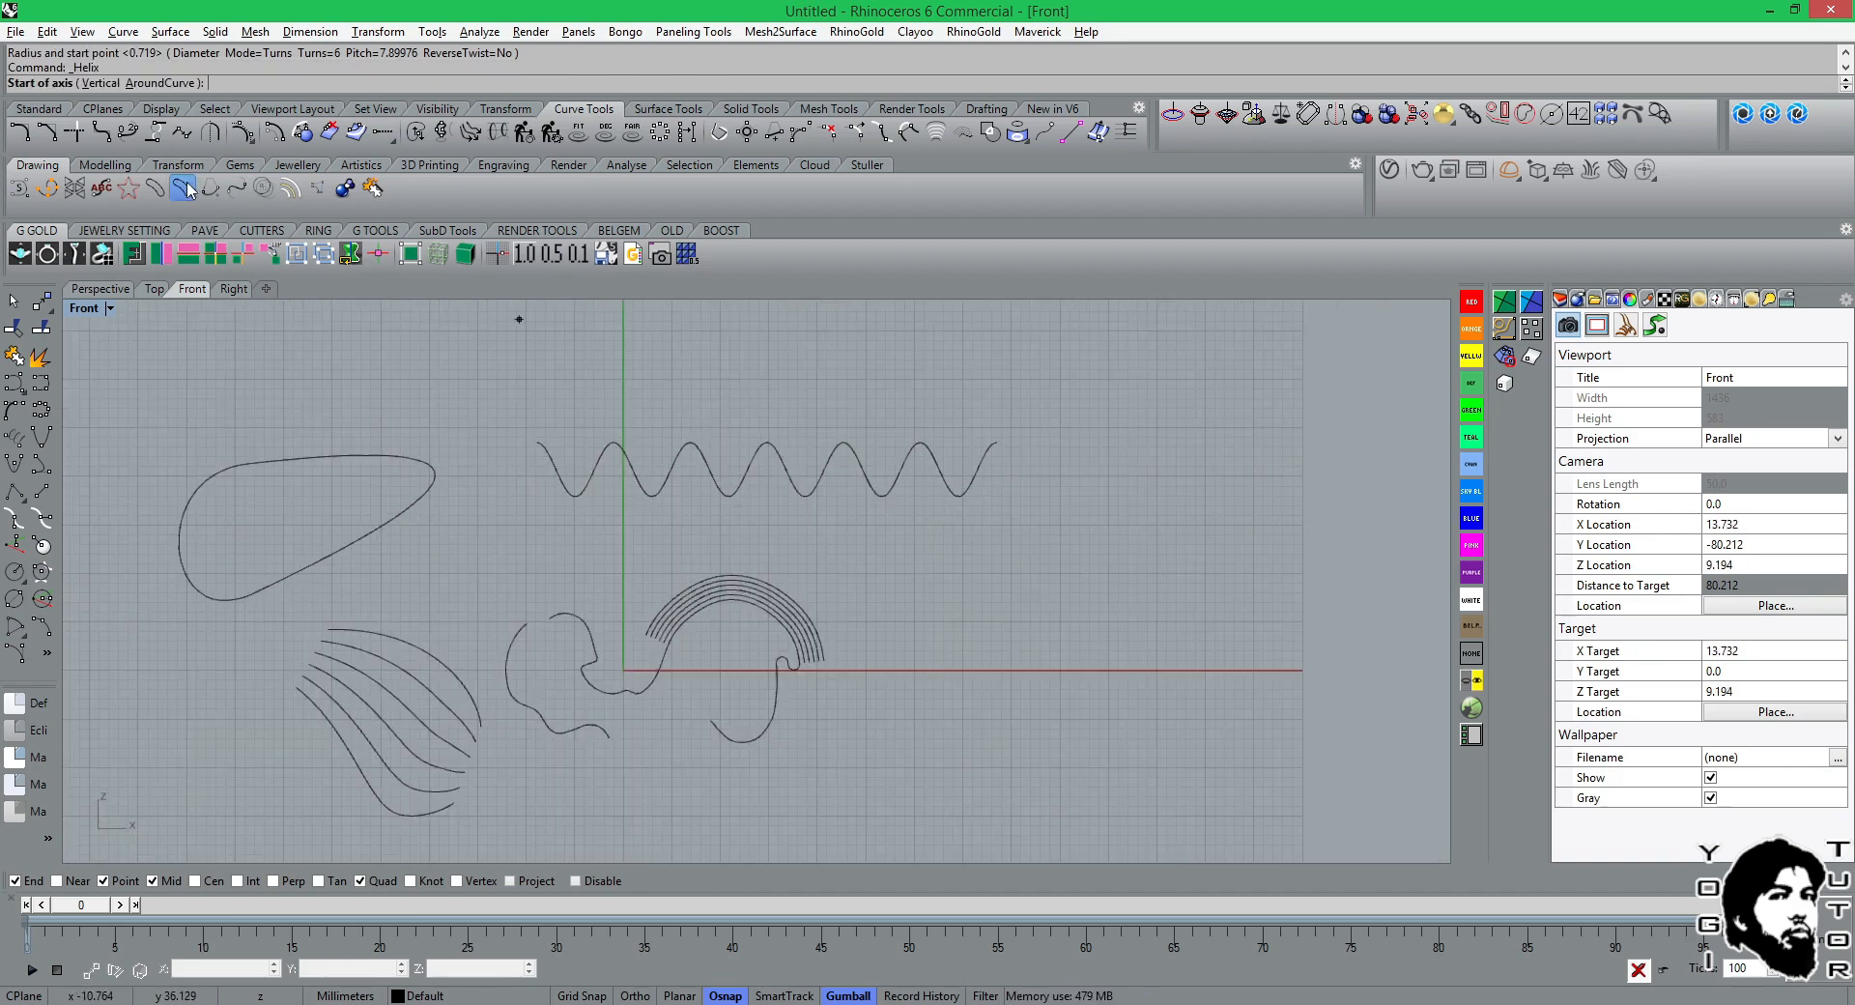
{"action": "left_click", "coordinate": [744, 383]}
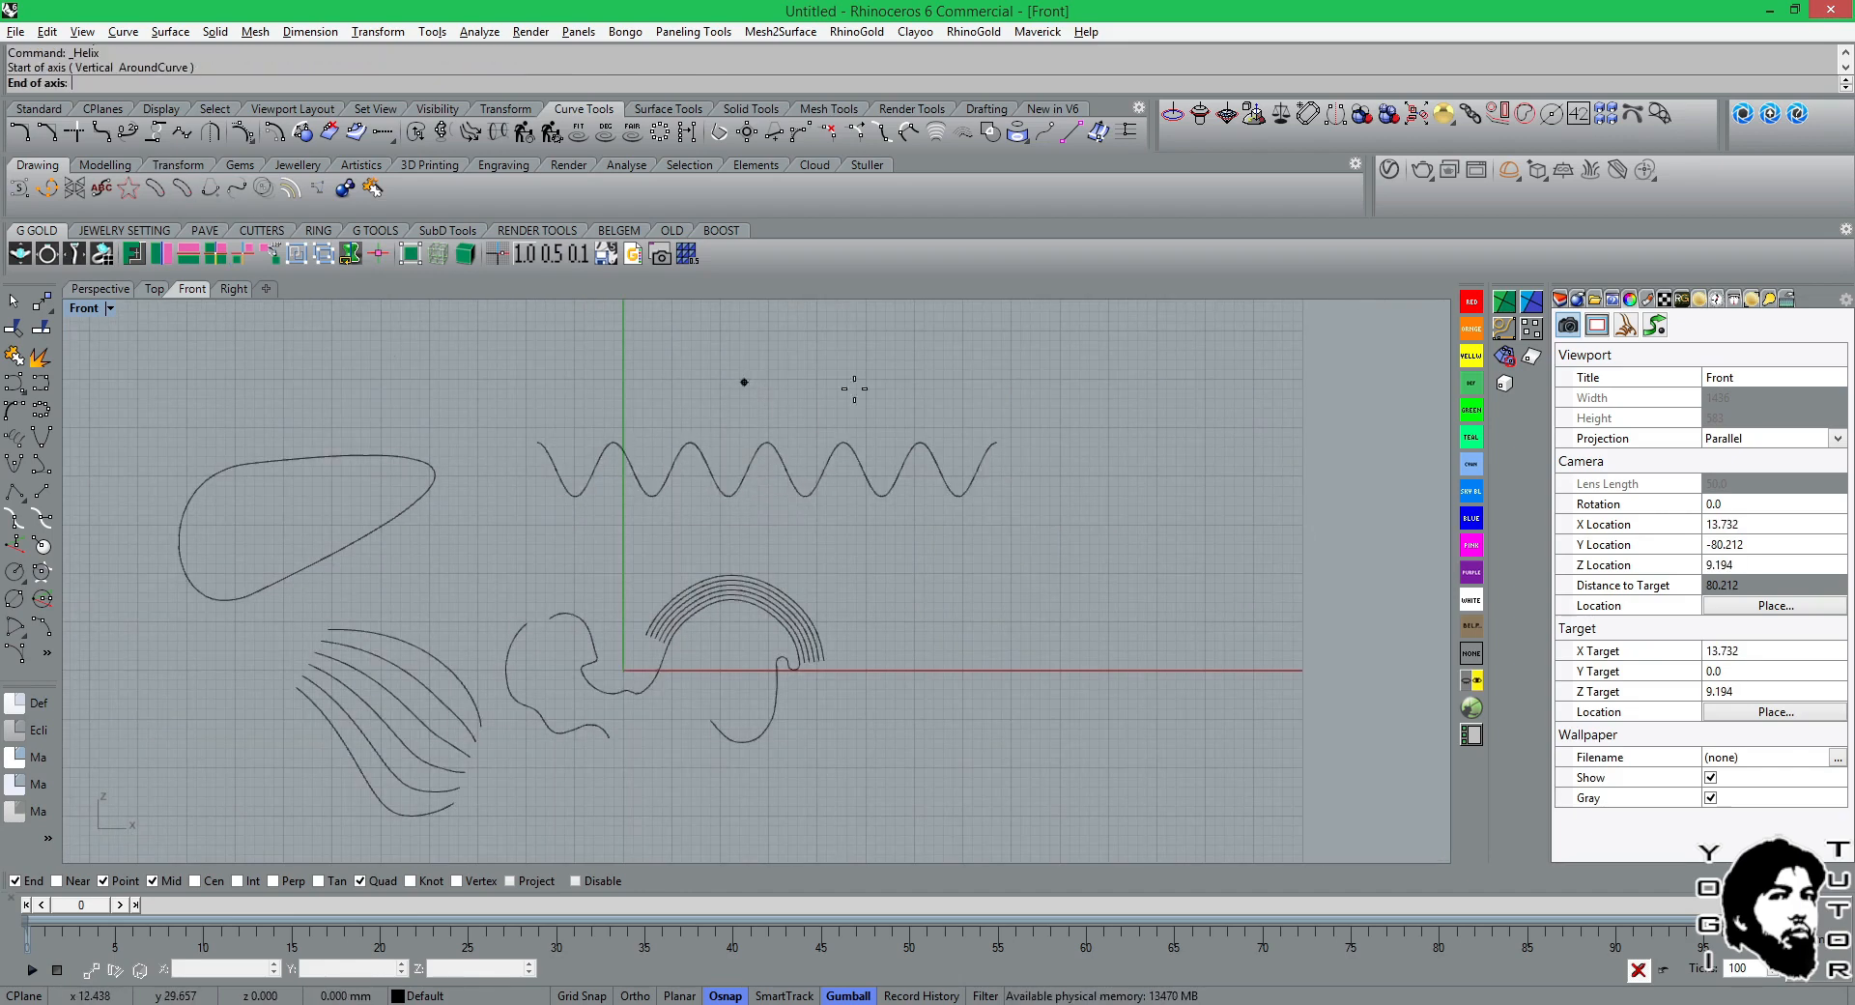
{"action": "left_click", "coordinate": [1274, 392]}
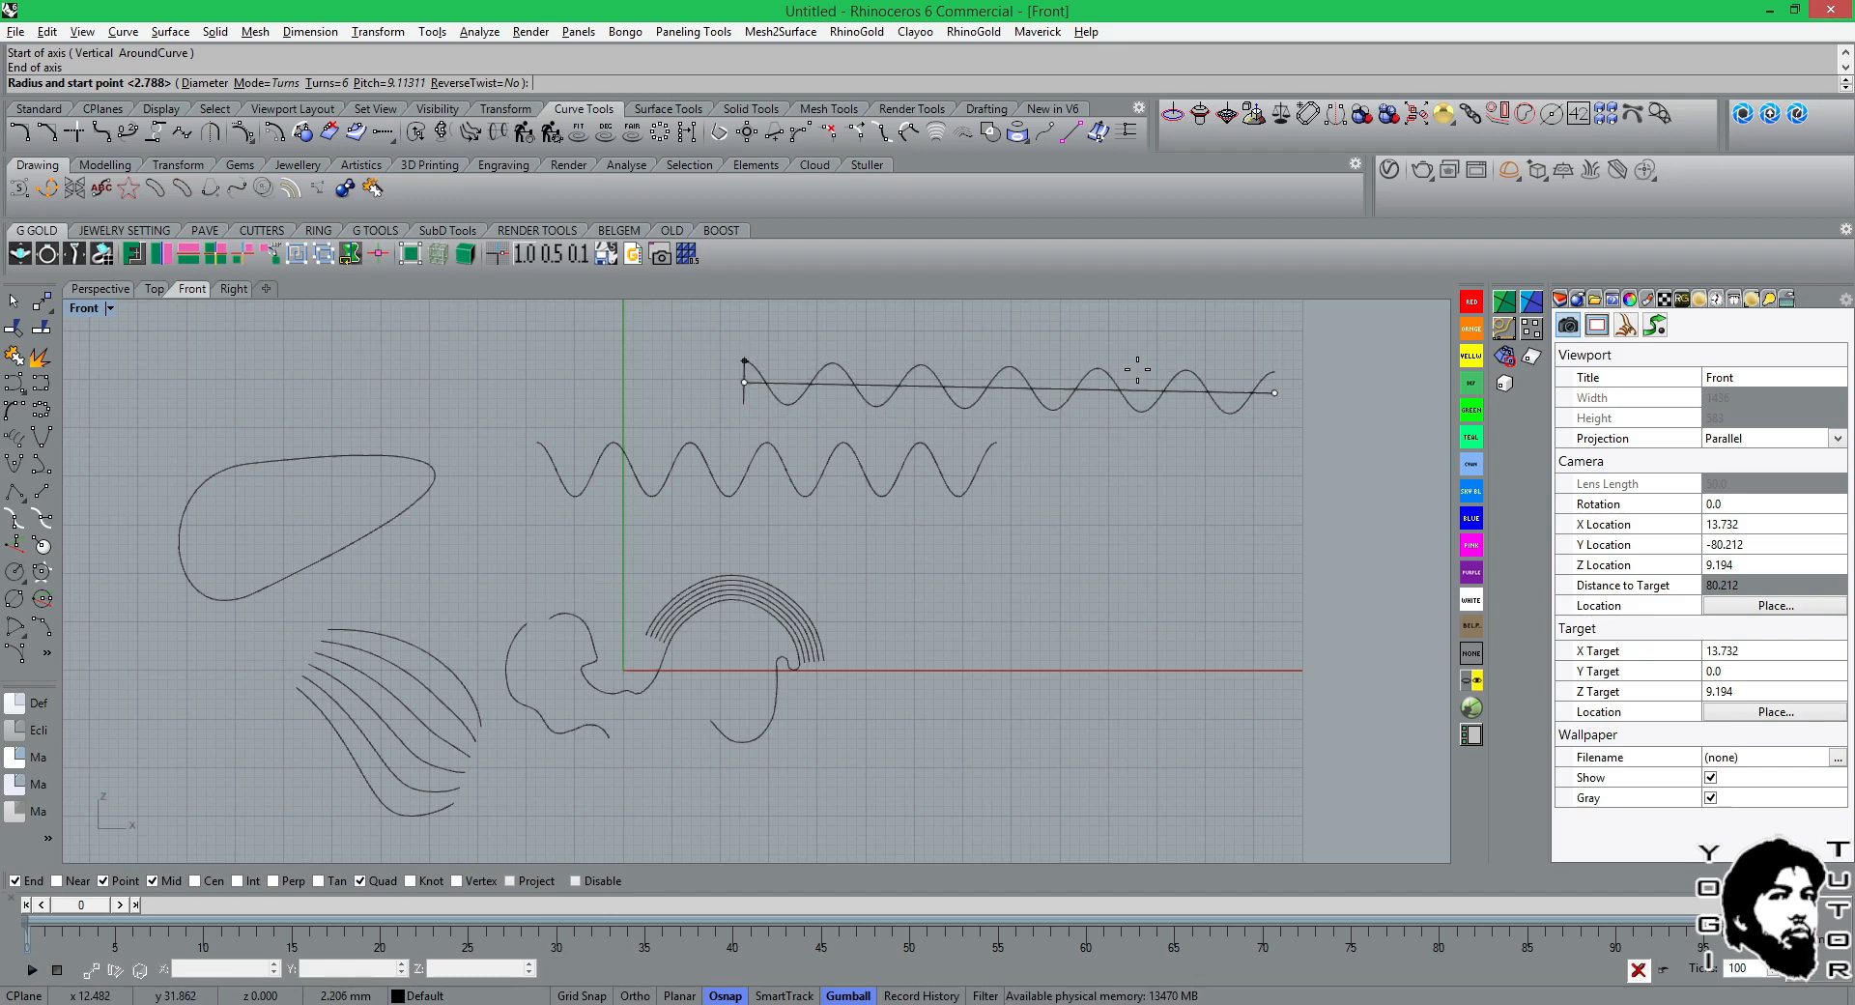
{"action": "left_click", "coordinate": [1137, 369]}
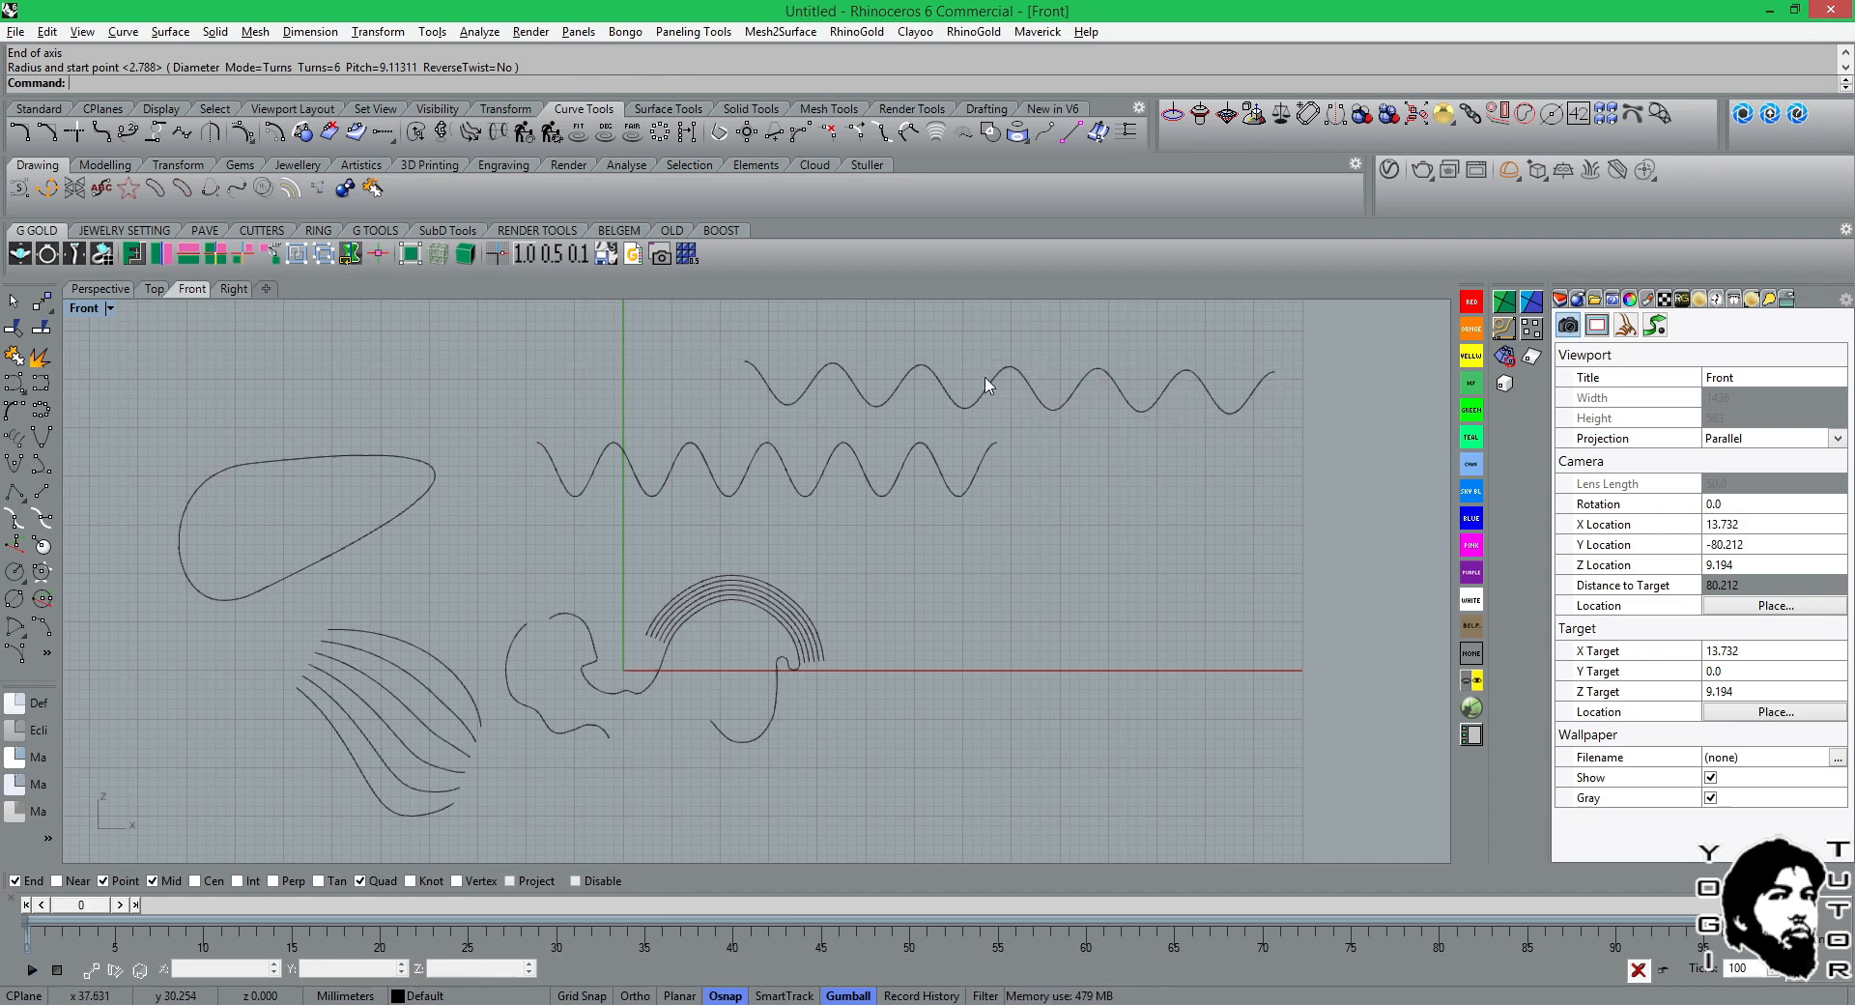
{"action": "right_click_drag", "start_coordinate": [985, 385], "coordinate": [927, 484]}
{"action": "left_click", "coordinate": [101, 289]}
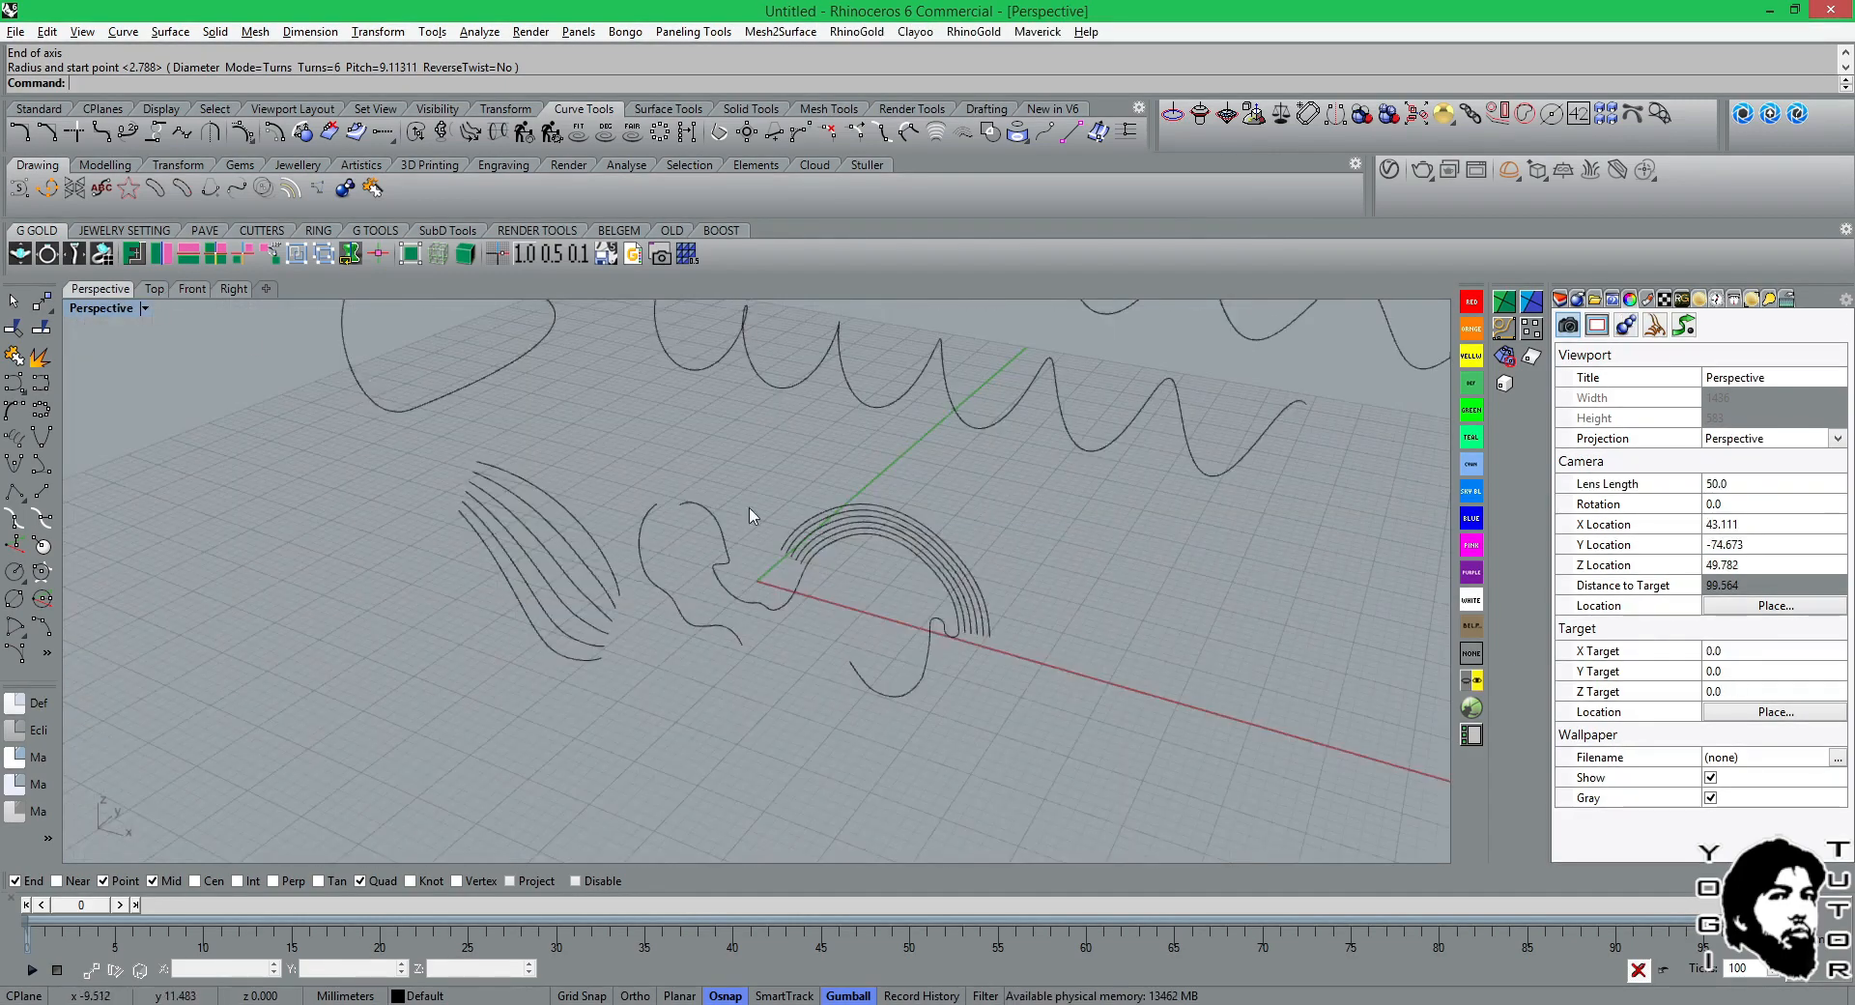
{"action": "right_click_drag", "start_coordinate": [753, 518], "coordinate": [1124, 439]}
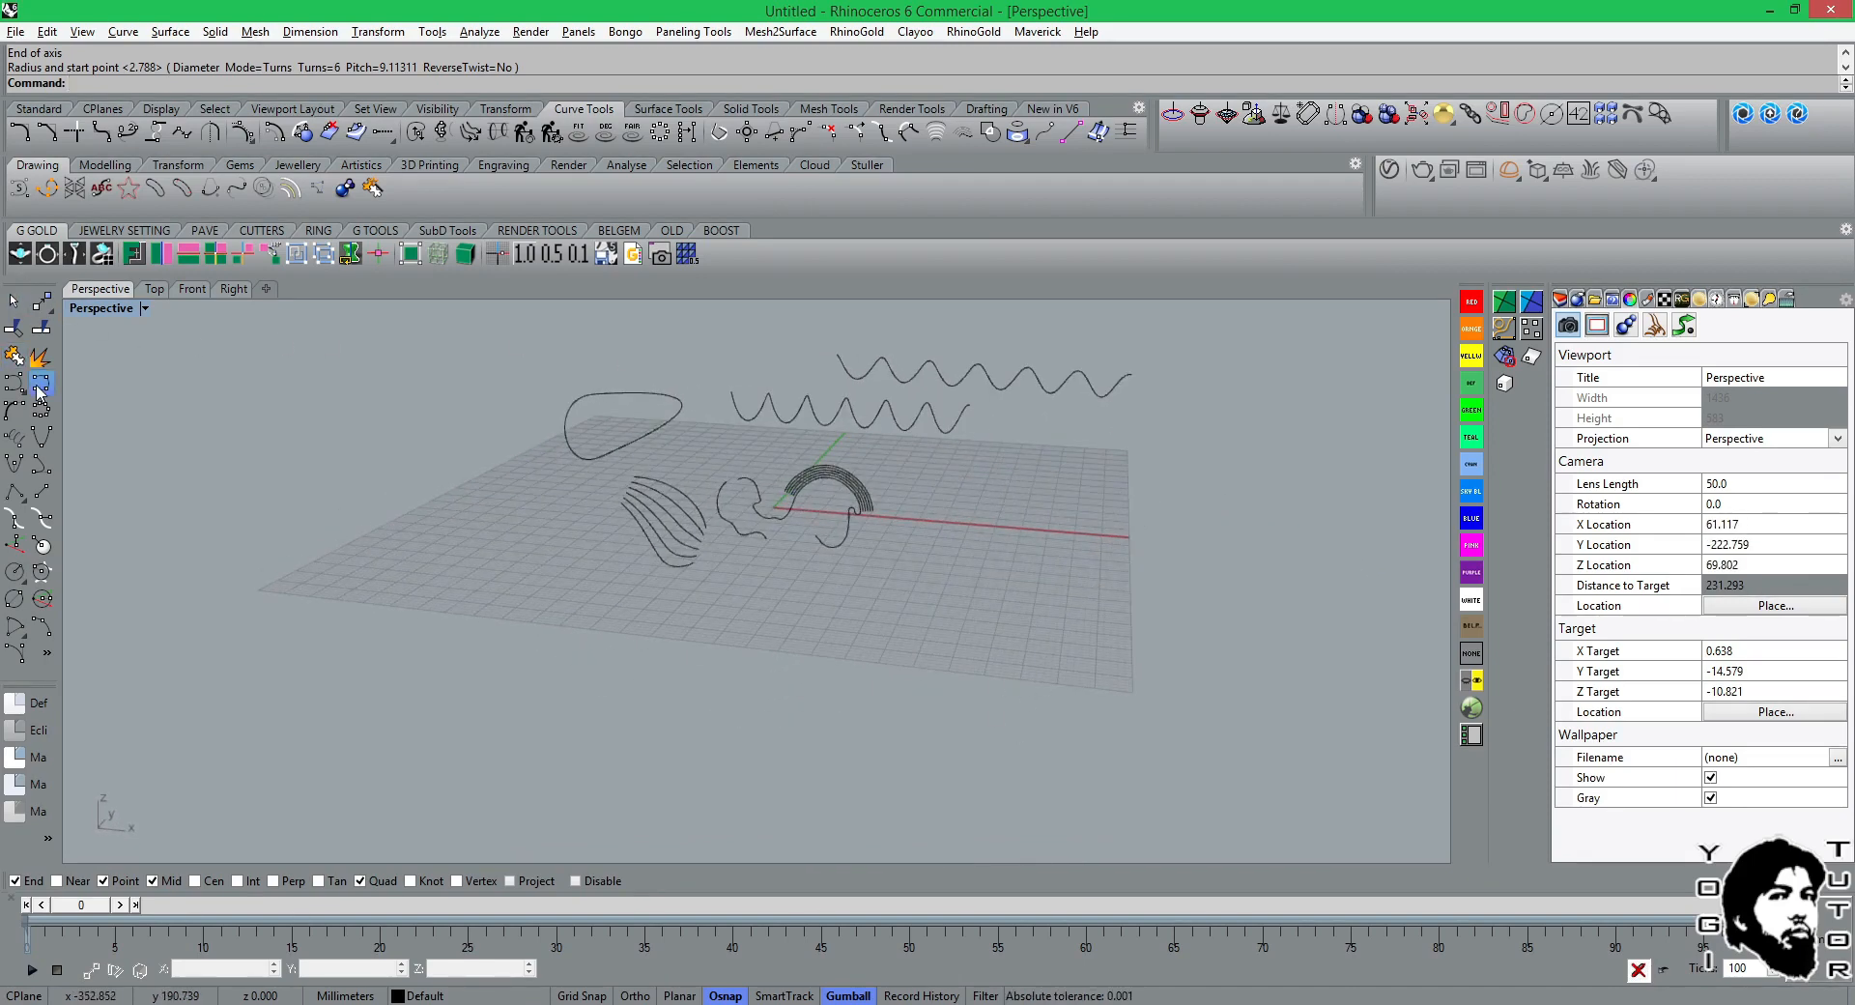
Draw a 6-turn vertical helix in the Front view above the closed curve, with a radius of about 11 mm and pitch about 8.95 mm.
{"action": "left_click", "coordinate": [203, 292]}
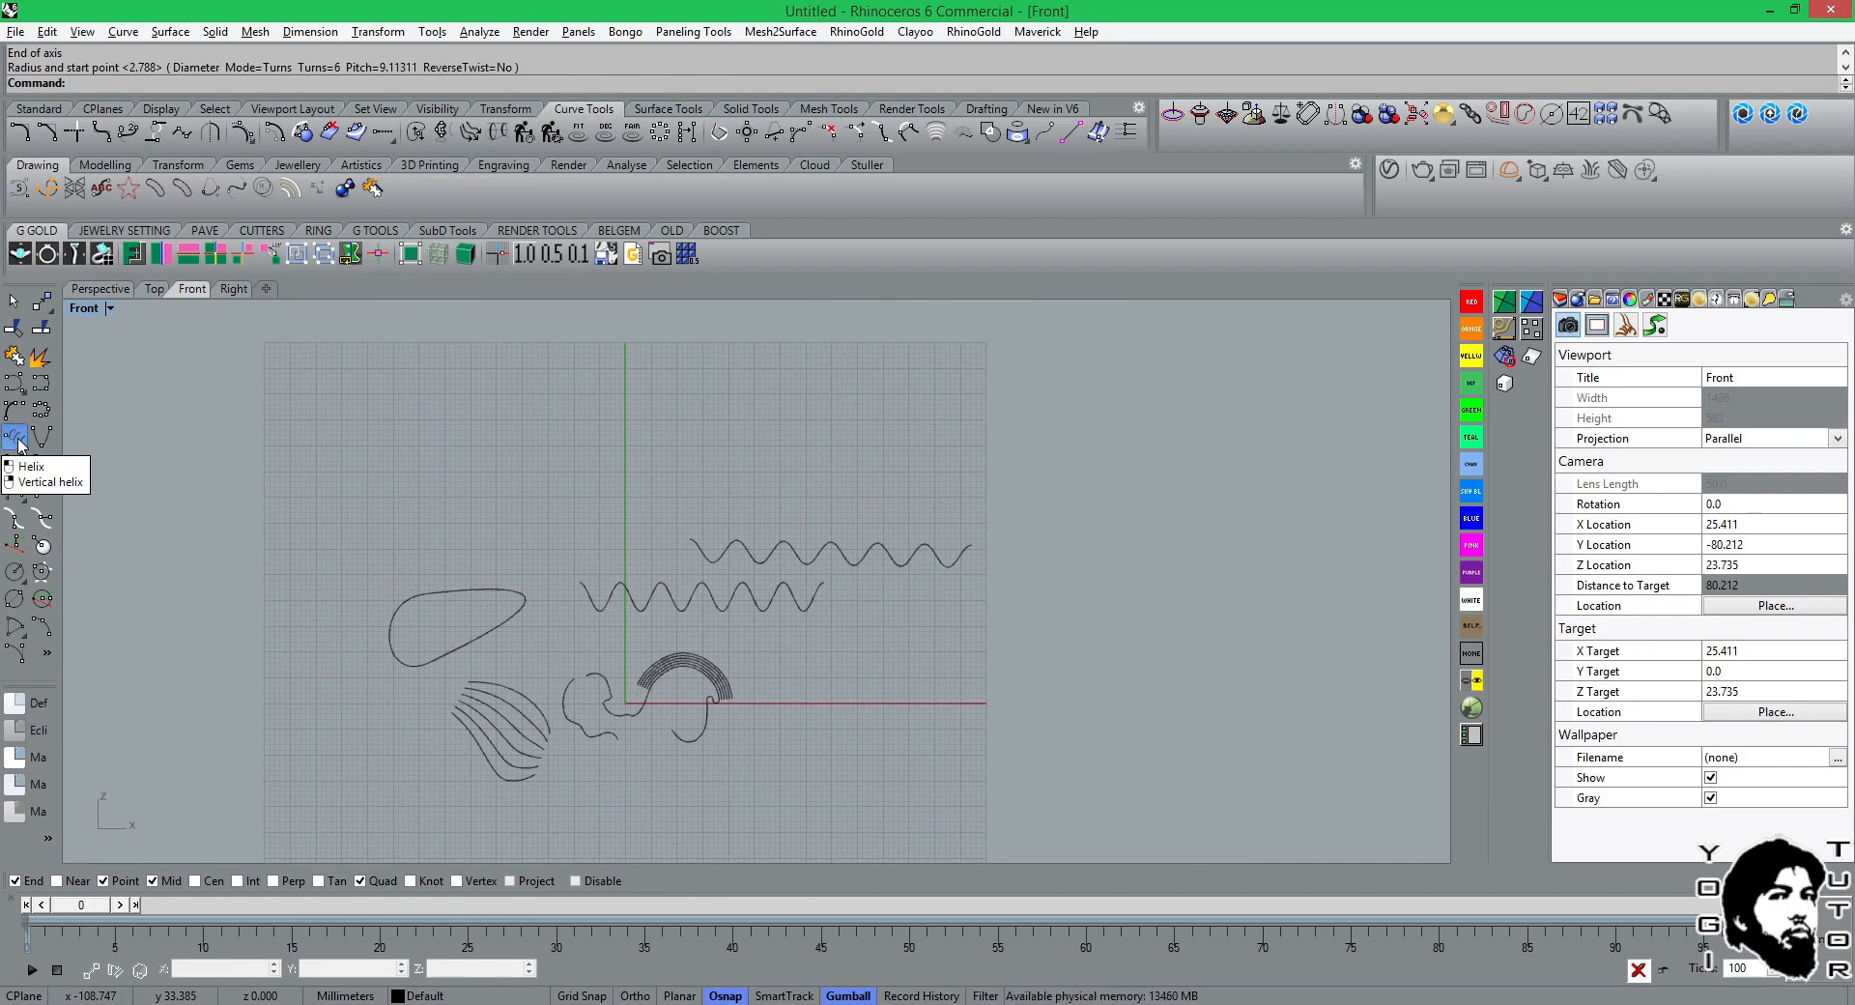
{"action": "right_click", "coordinate": [18, 443]}
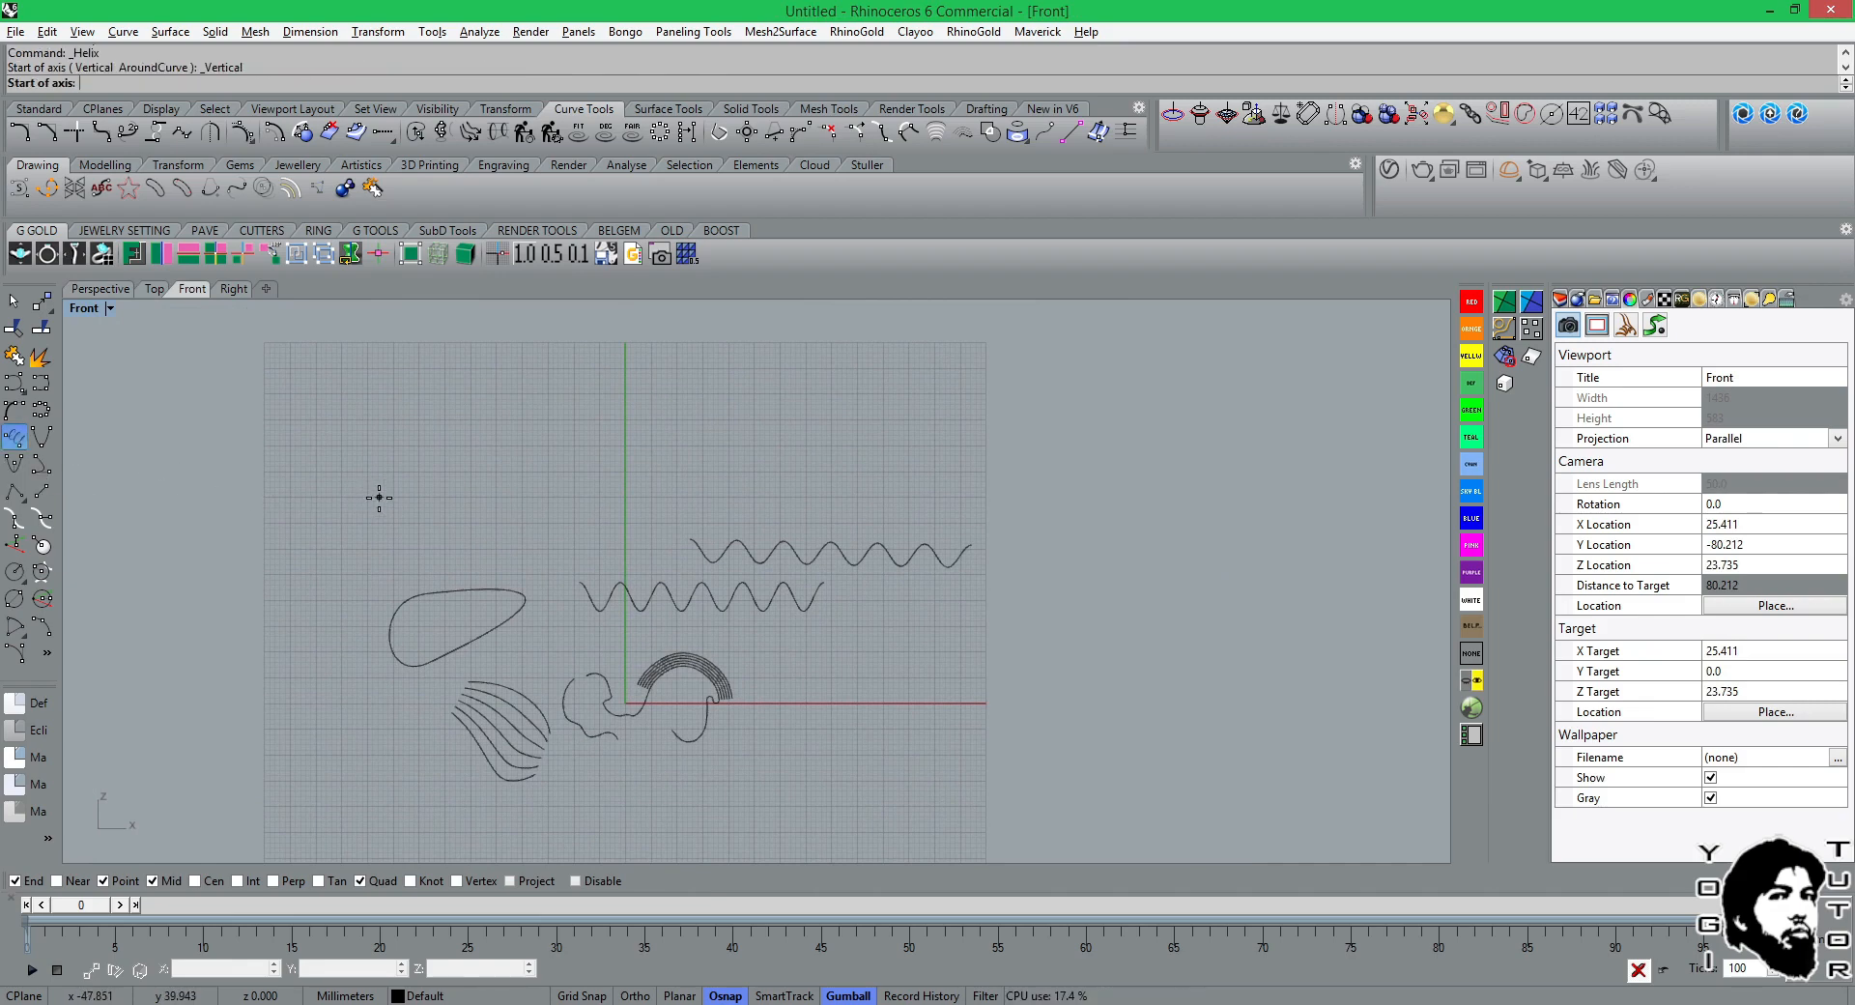
{"action": "key", "text": "Escape"}
{"action": "right_click", "coordinate": [411, 499]}
{"action": "left_click", "coordinate": [352, 498]}
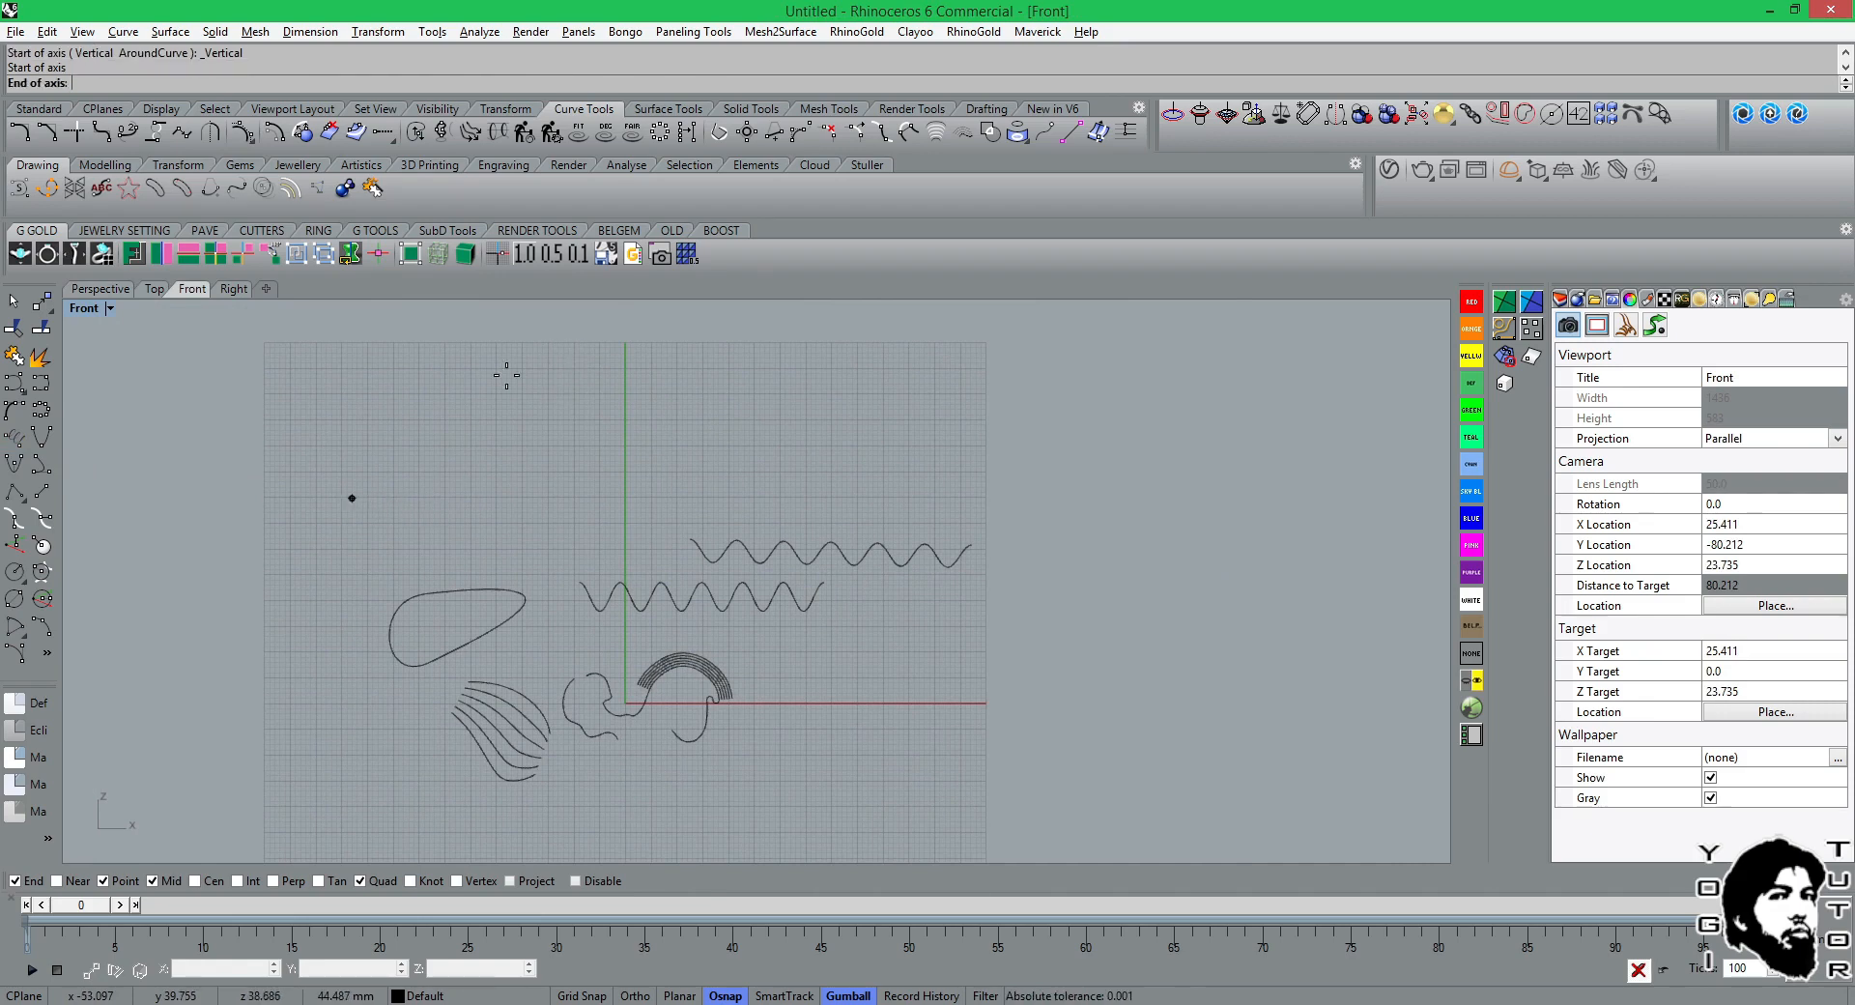
{"action": "left_click", "coordinate": [619, 457]}
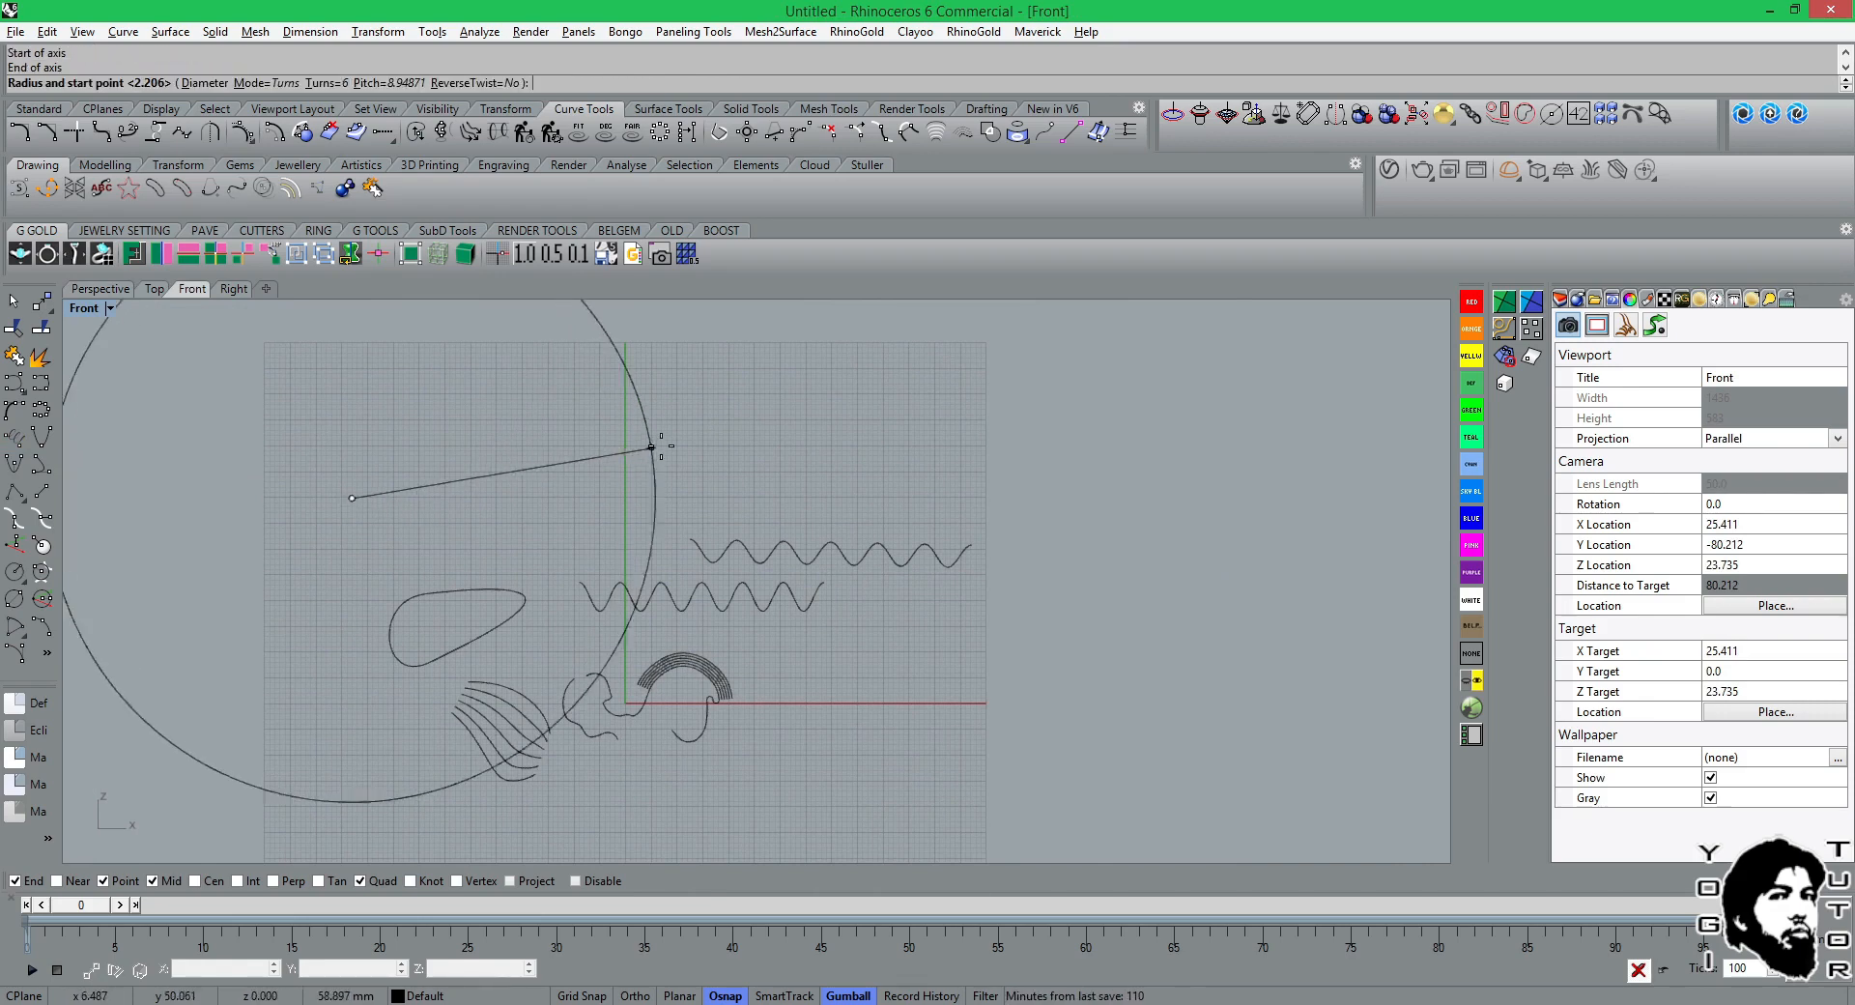
{"action": "left_click", "coordinate": [409, 495]}
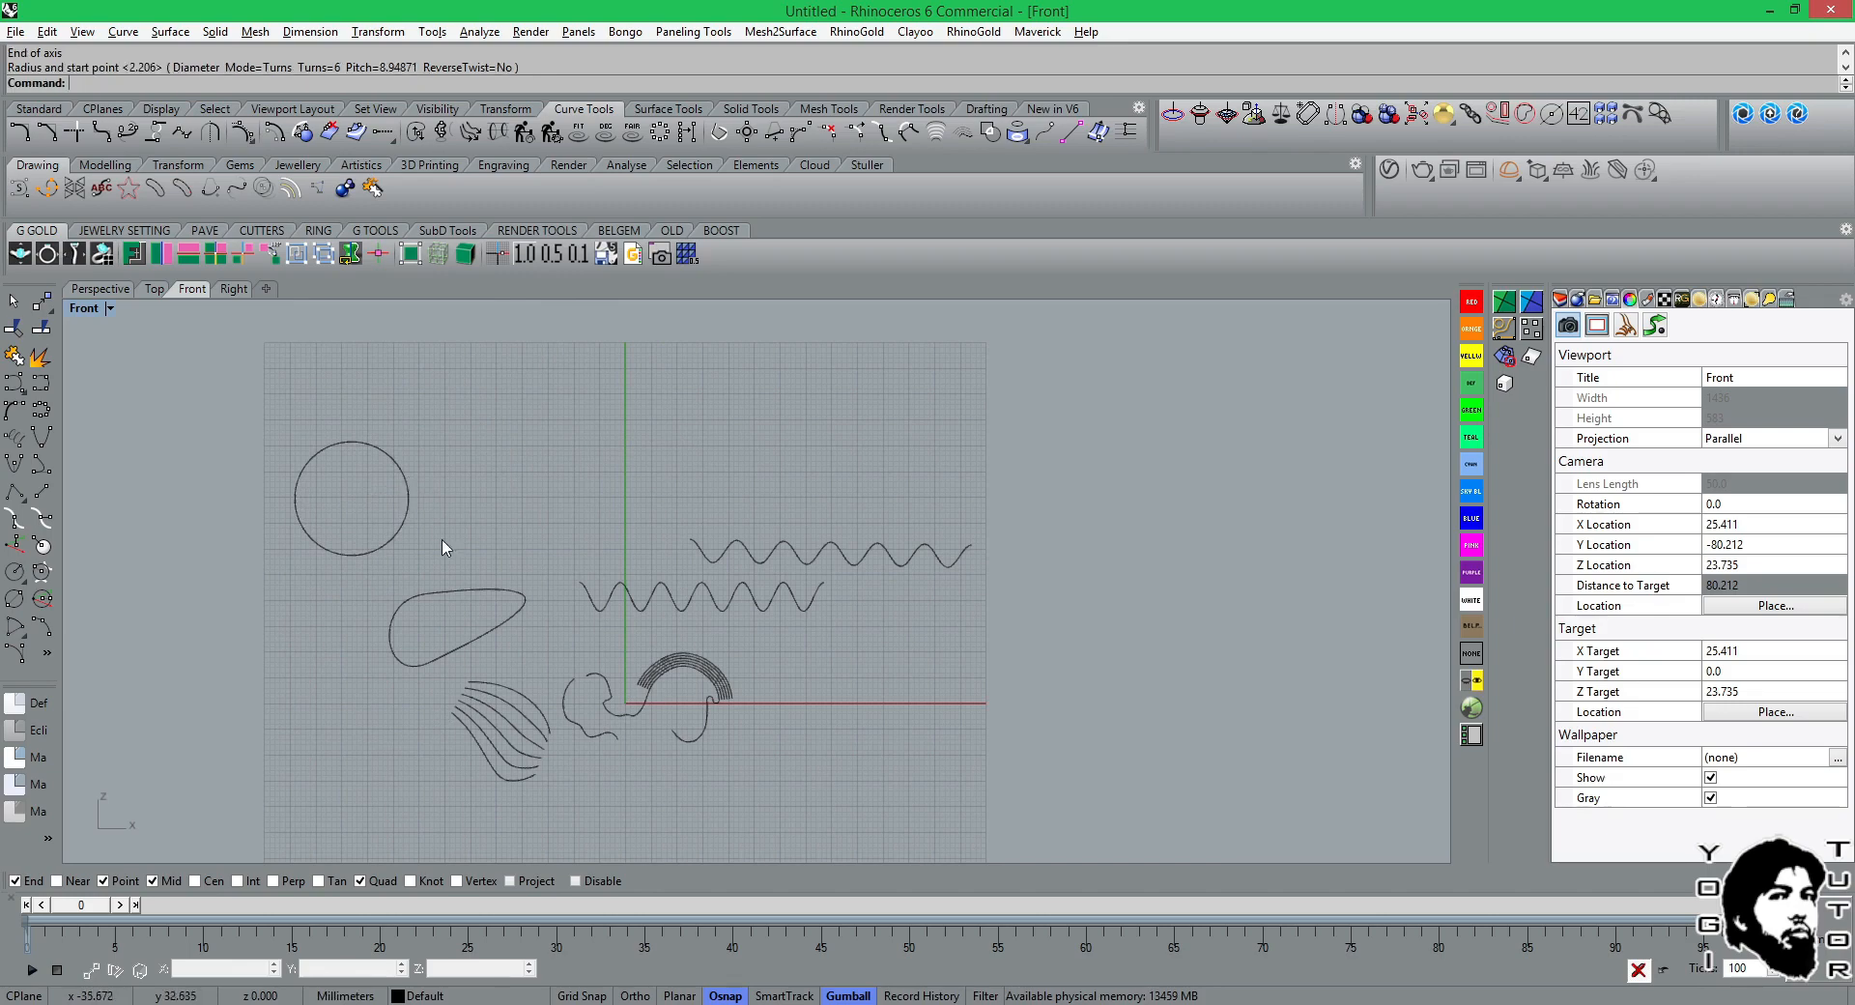
Inspect the large vertical helix from several angles in Perspective, return to the Front view and clear the selection.
{"action": "scroll", "coordinate": [409, 561], "scroll_direction": "down", "scroll_amount": 3}
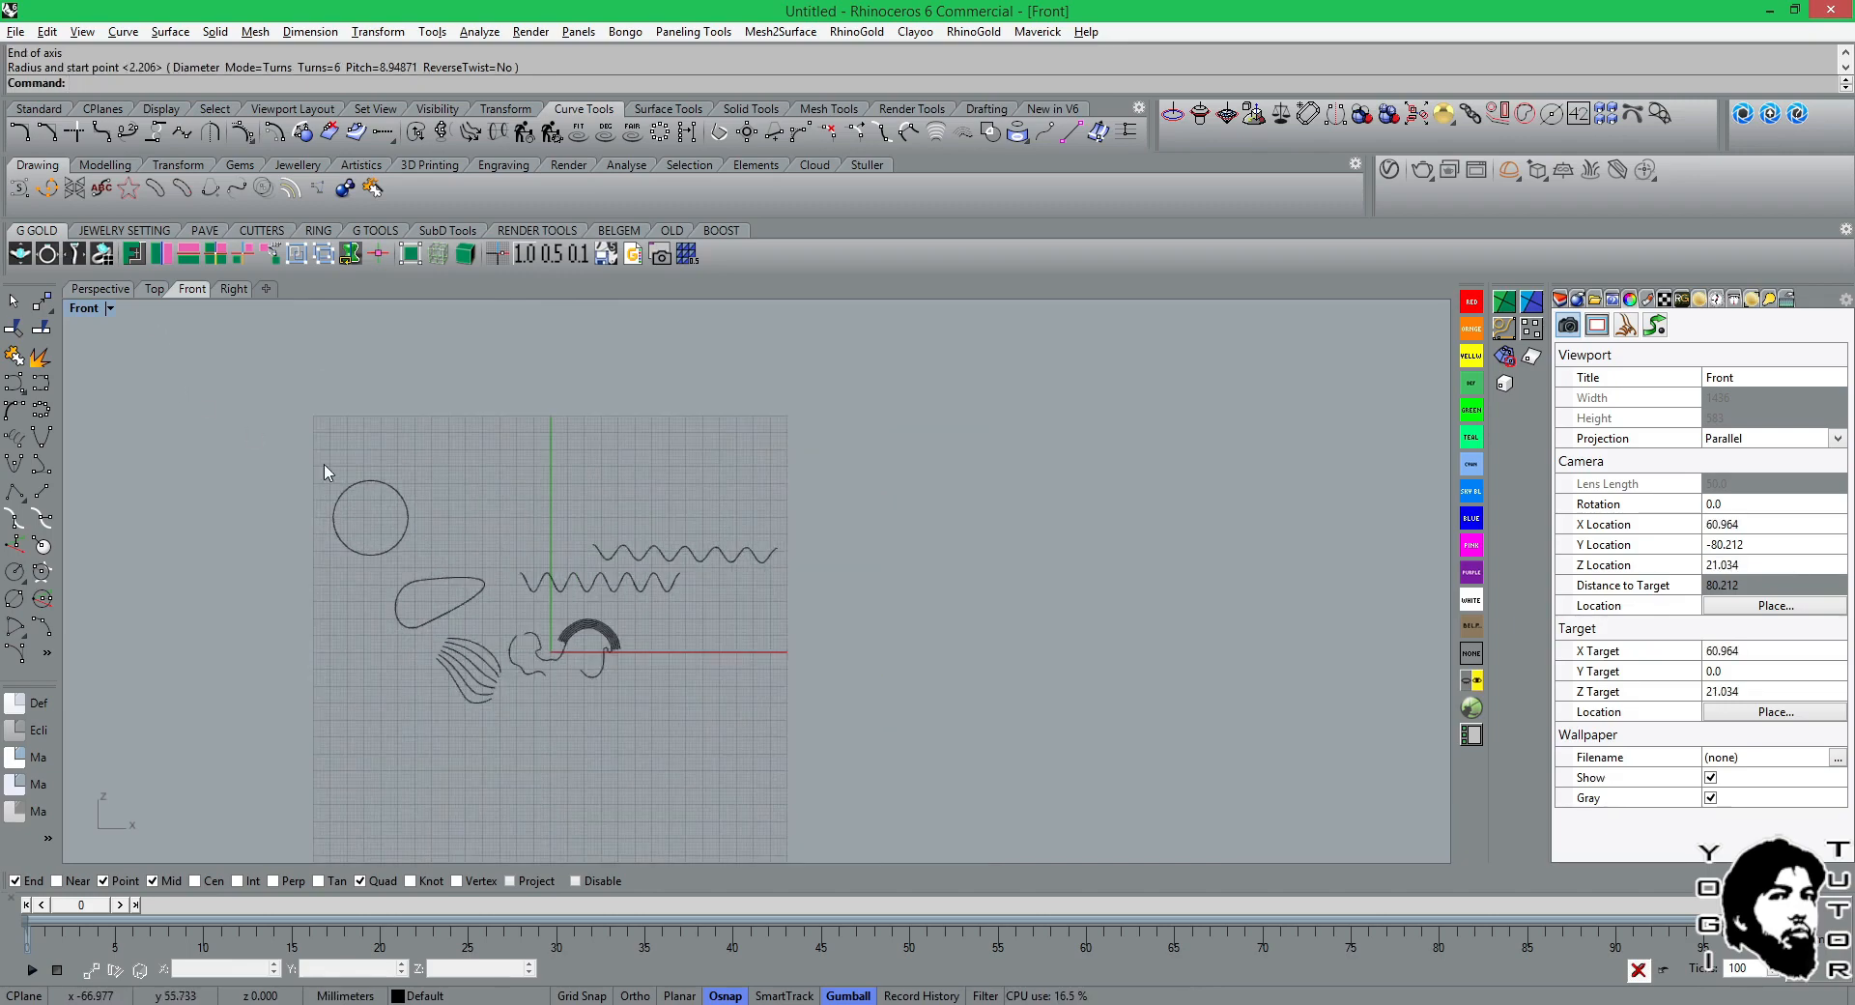
{"action": "left_click", "coordinate": [114, 289]}
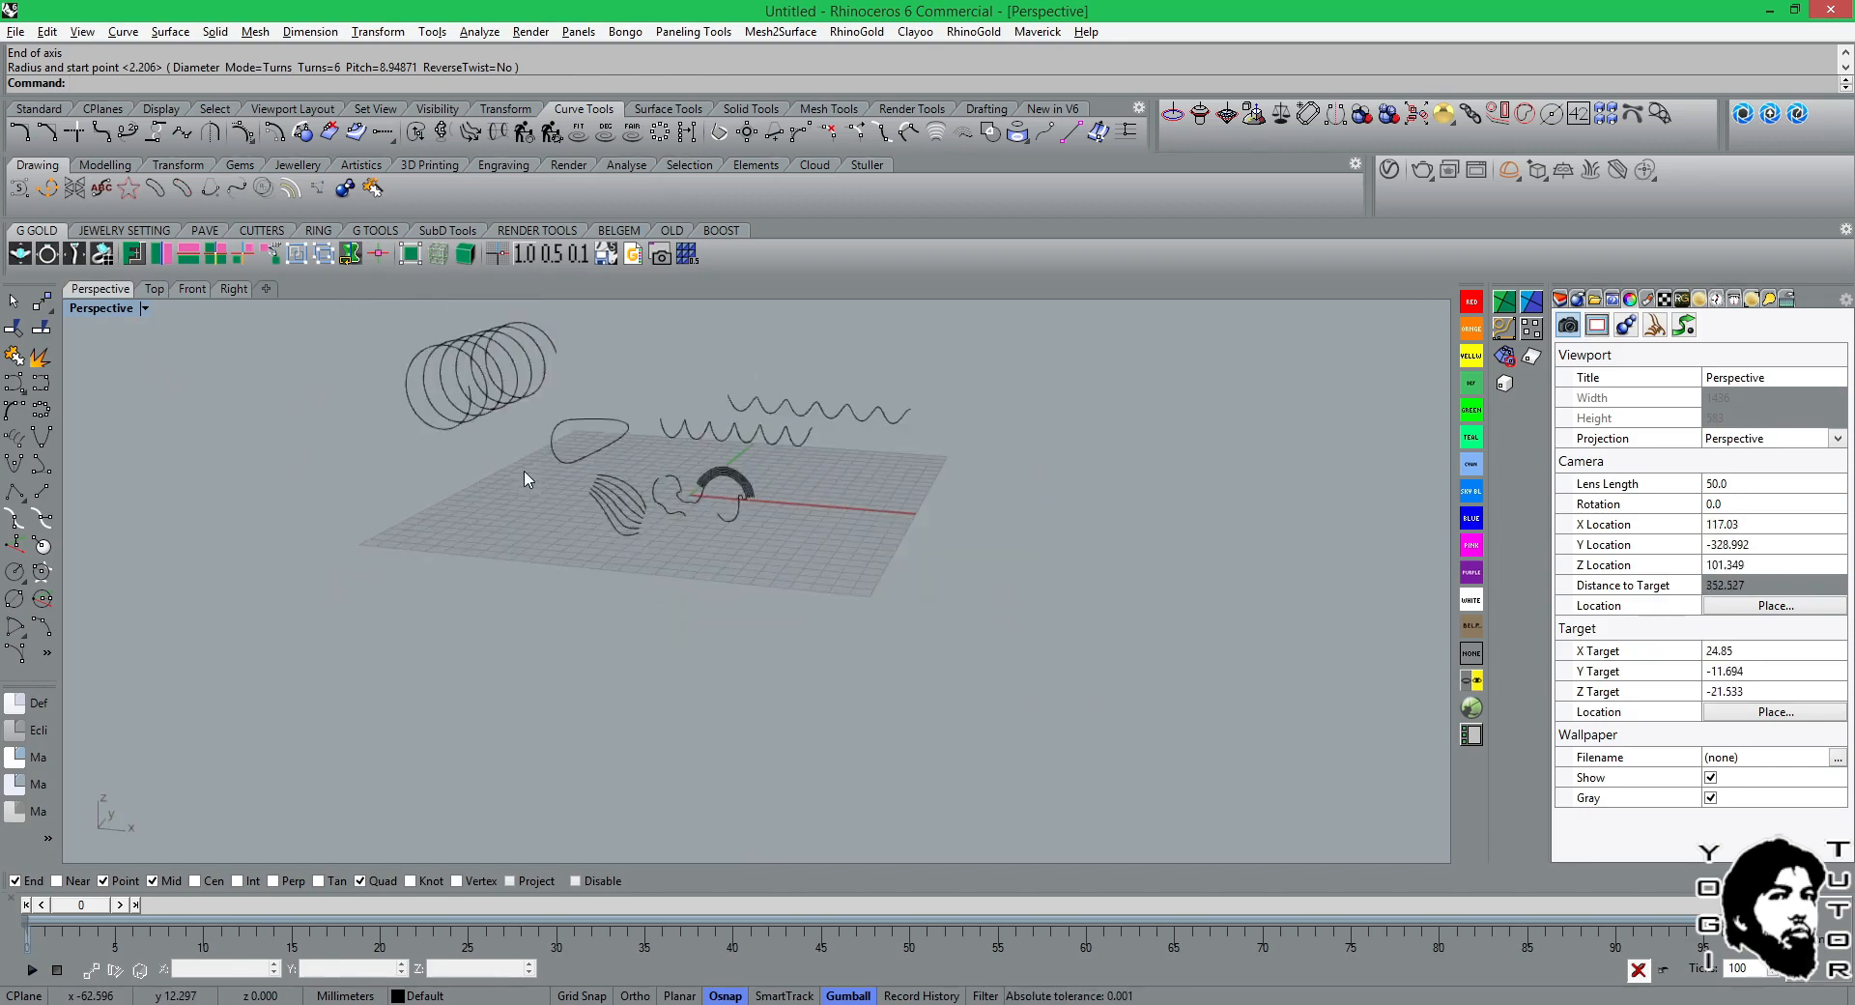
{"action": "right_click_drag", "start_coordinate": [527, 478], "coordinate": [732, 444]}
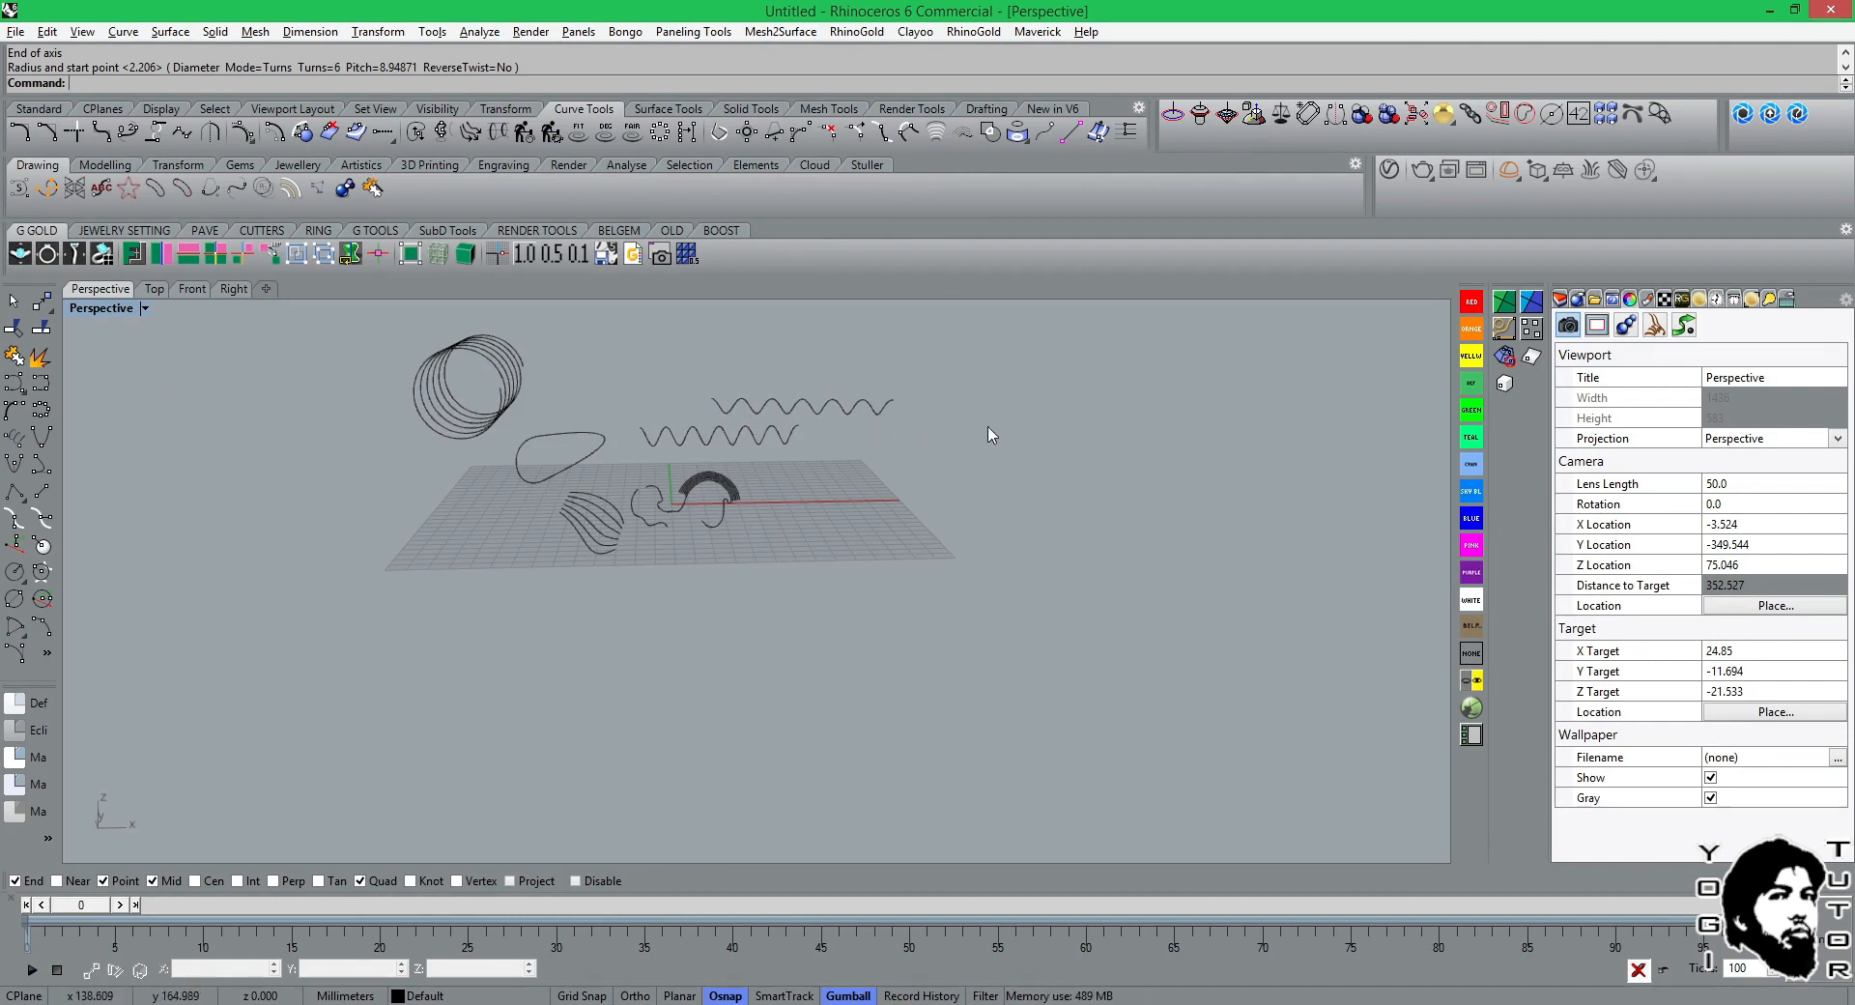
{"action": "right_click_drag", "start_coordinate": [1015, 445], "coordinate": [896, 439]}
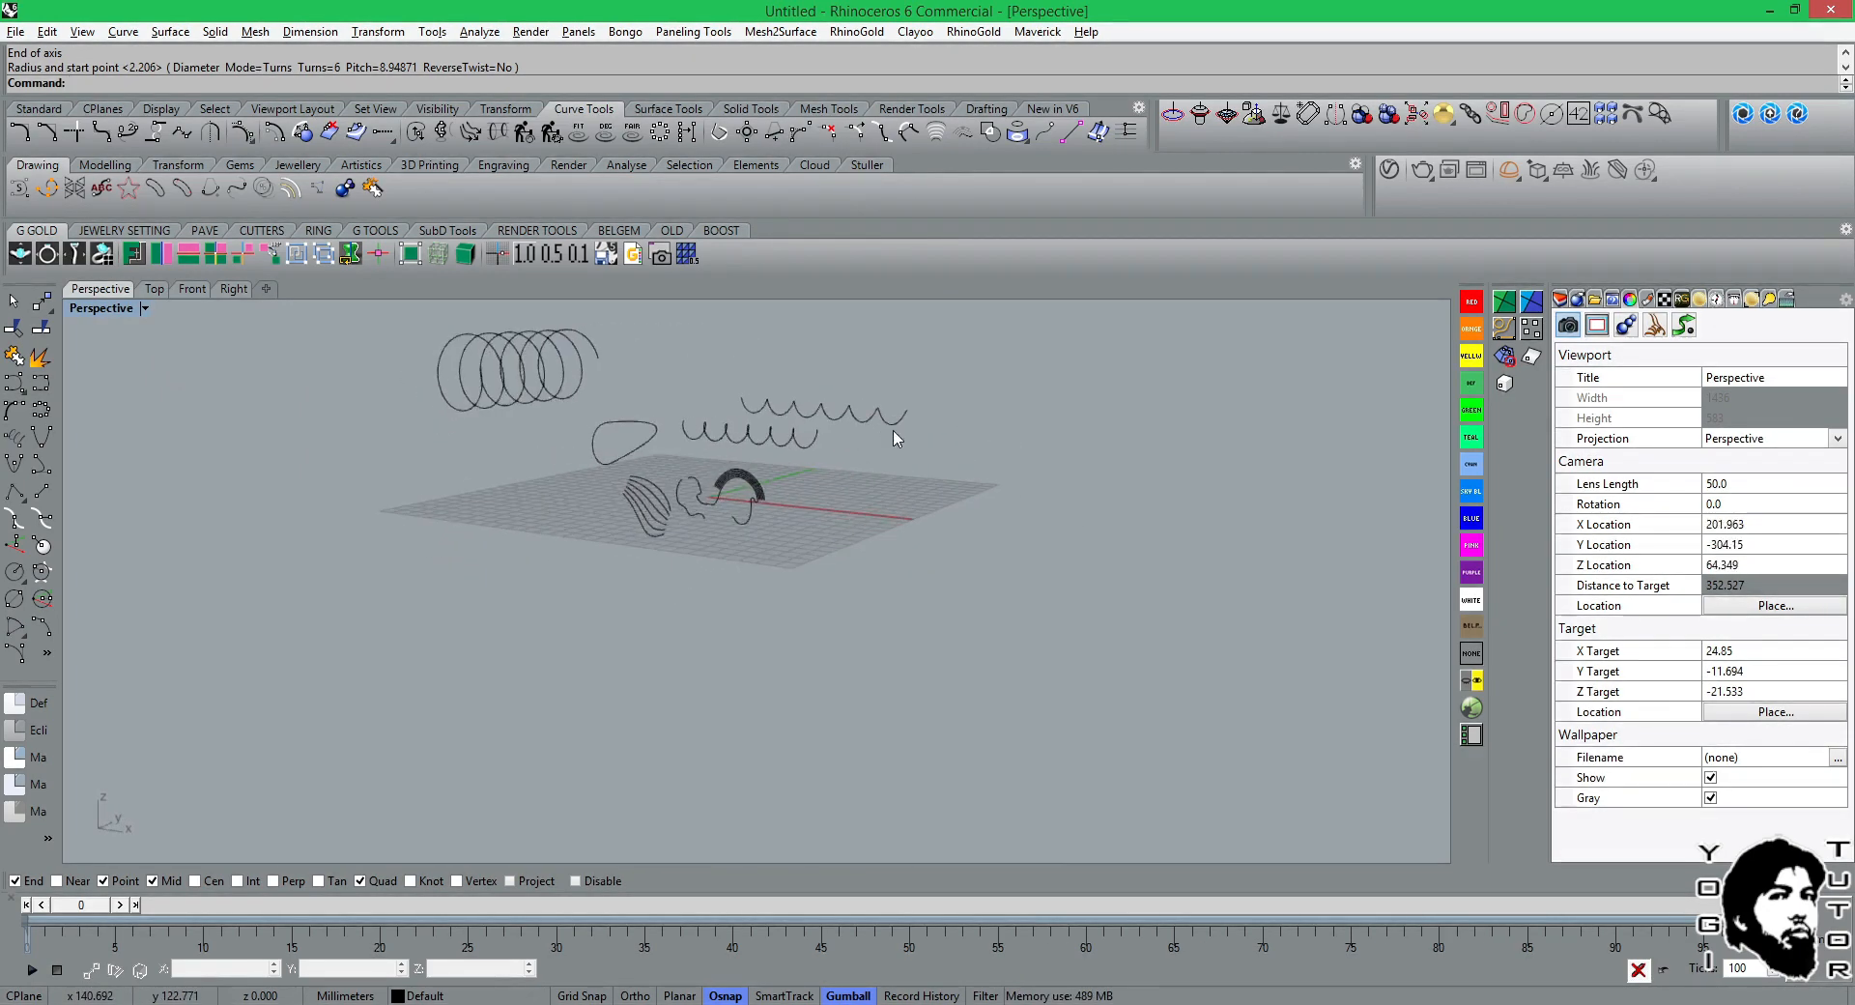
{"action": "left_click", "coordinate": [487, 355]}
{"action": "right_click_drag", "start_coordinate": [512, 372], "coordinate": [703, 468]}
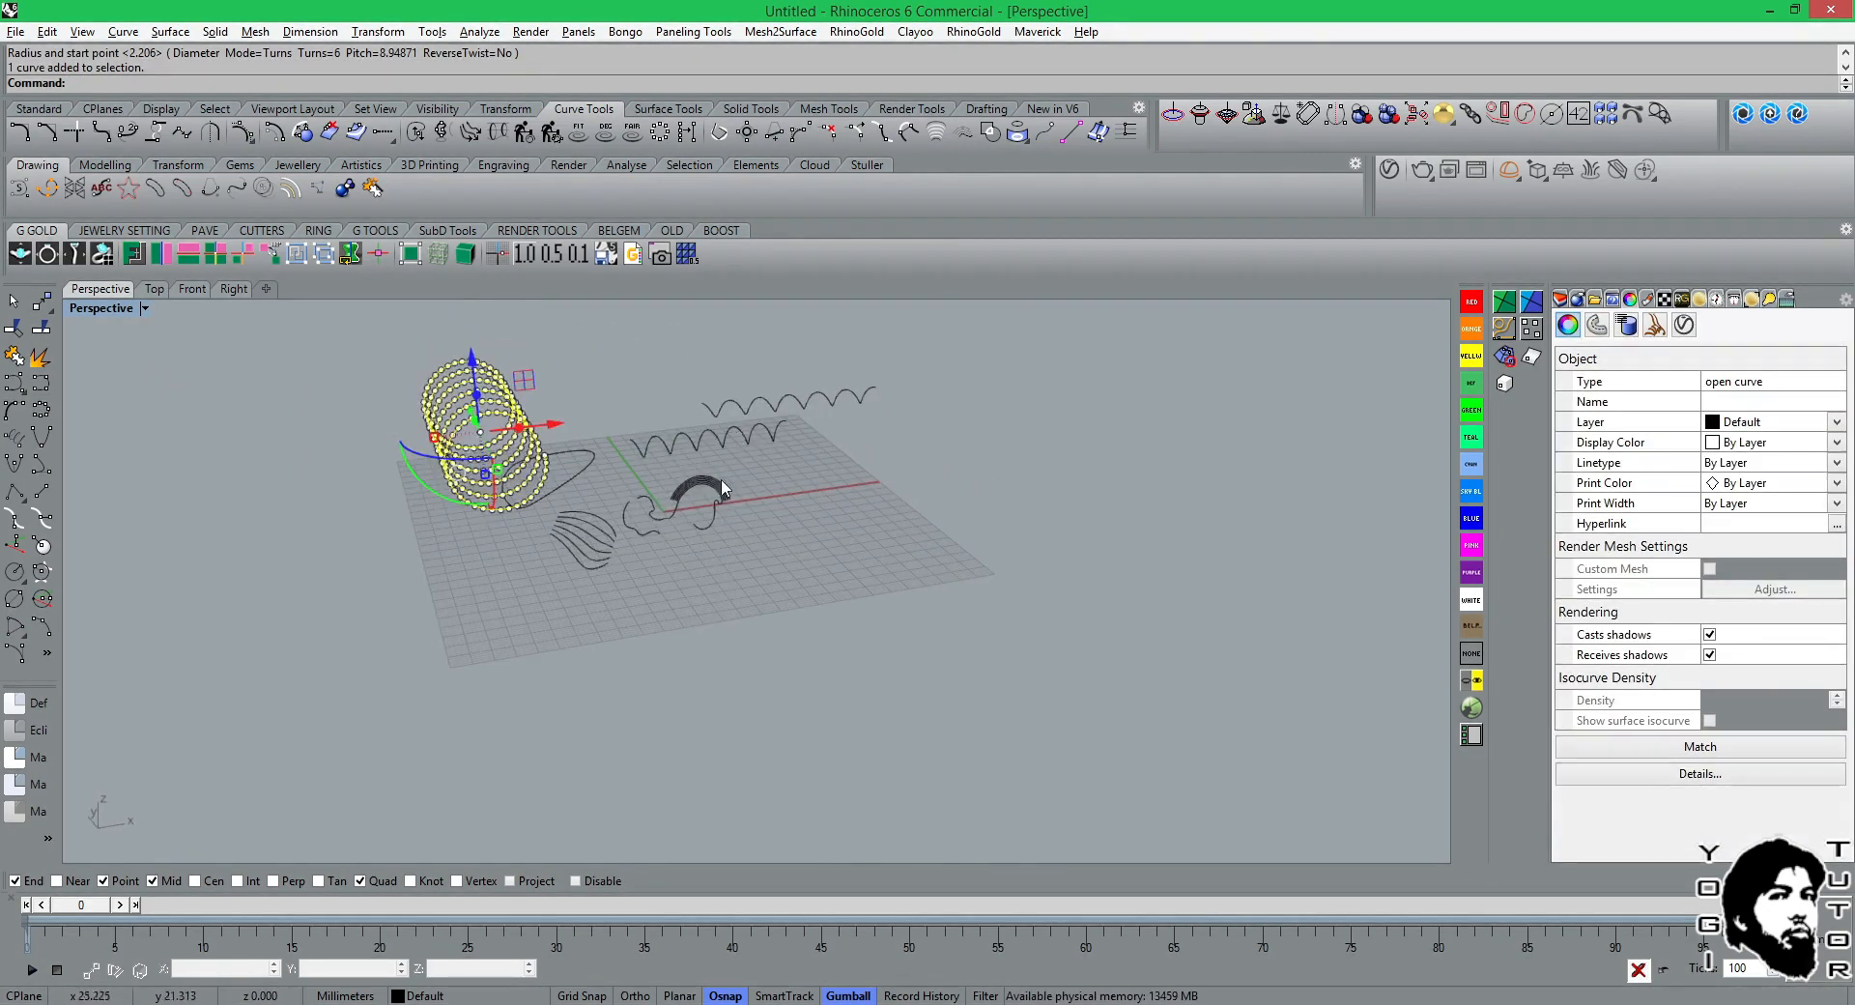
{"action": "left_click", "coordinate": [688, 476]}
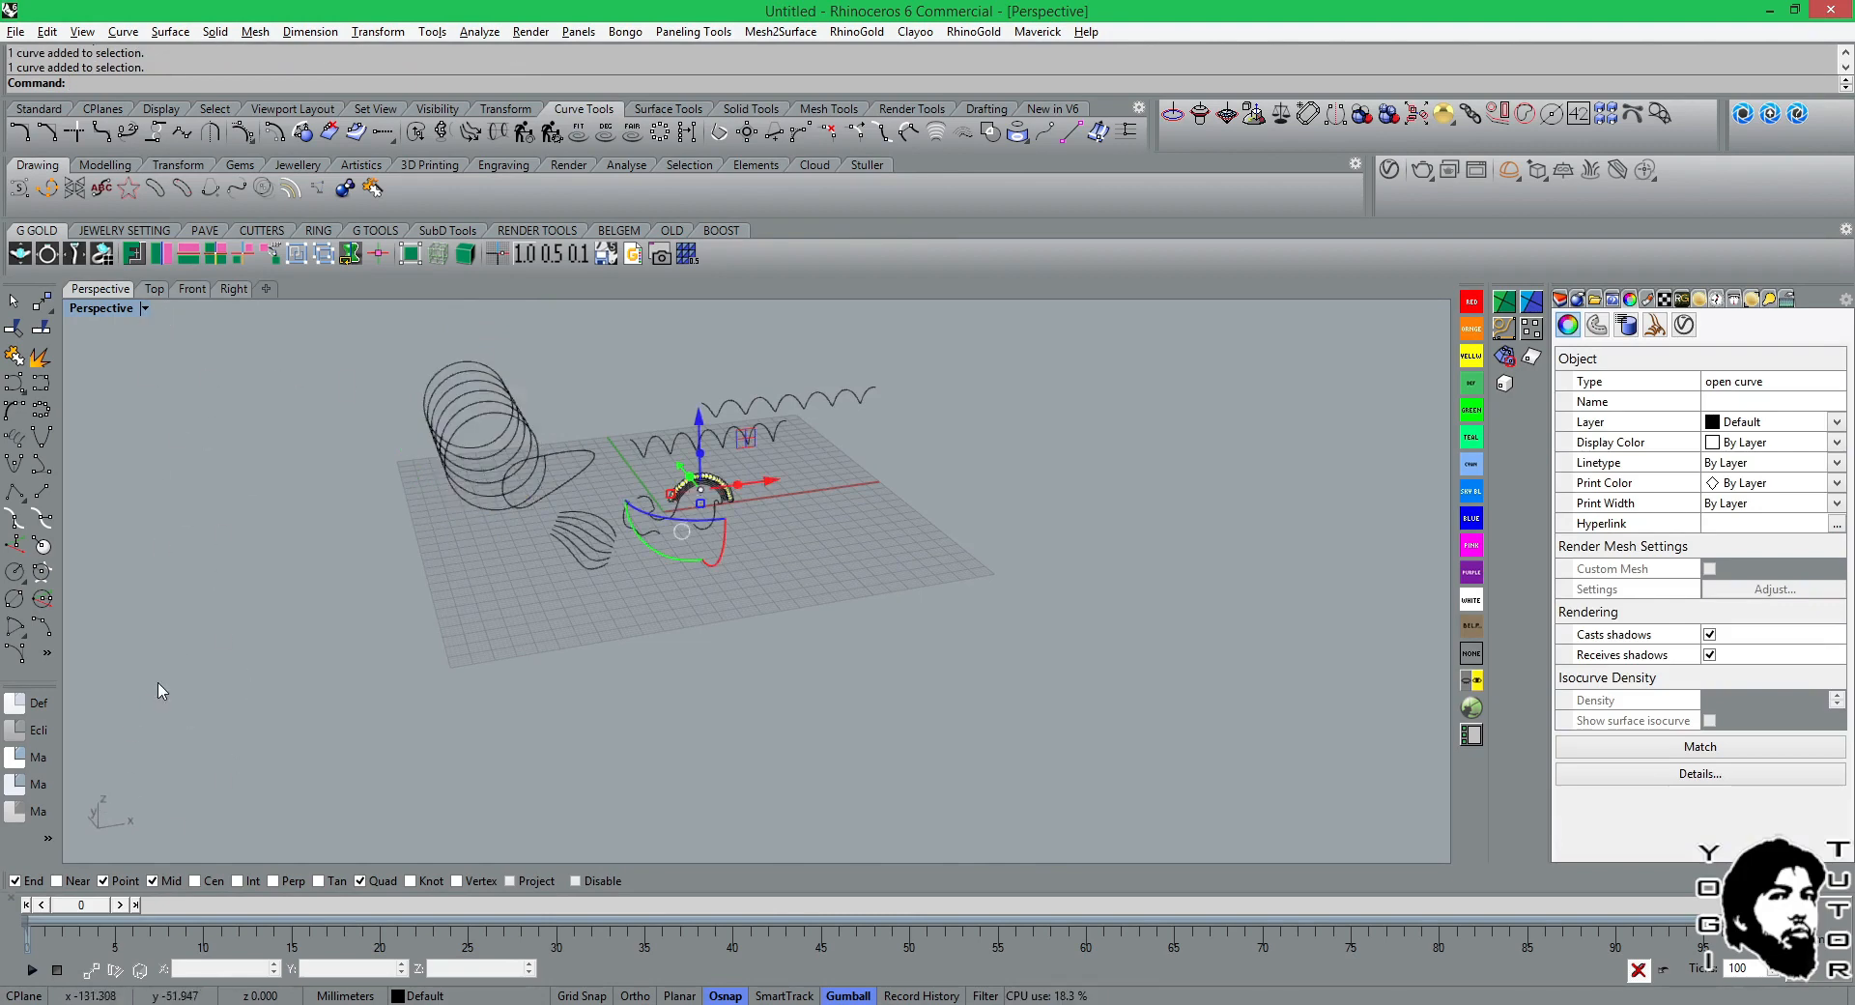
{"action": "left_click", "coordinate": [193, 289]}
{"action": "left_click", "coordinate": [371, 481]}
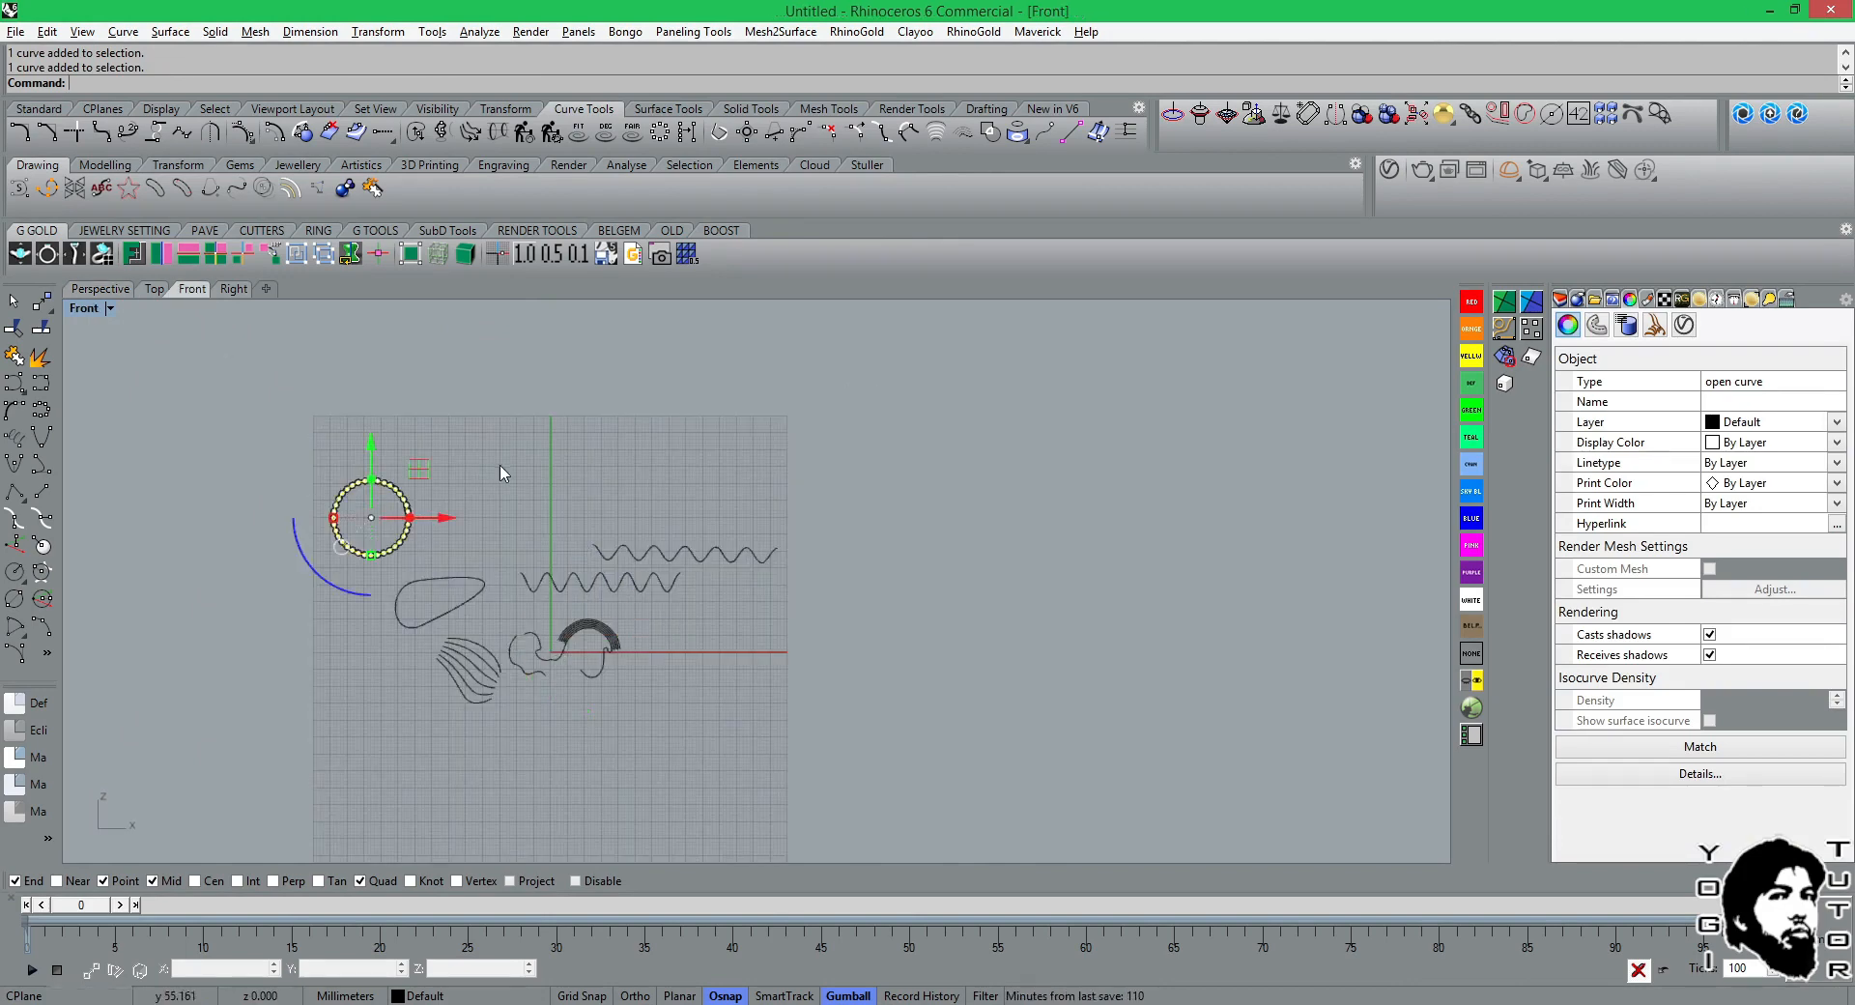
{"action": "key", "text": "Escape"}
Try a smaller vertical helix beside the large one, with 9 turns and a pitch of about 0.55 mm.
{"action": "scroll", "coordinate": [377, 484], "scroll_direction": "up", "scroll_amount": 4}
{"action": "left_click", "coordinate": [26, 439]}
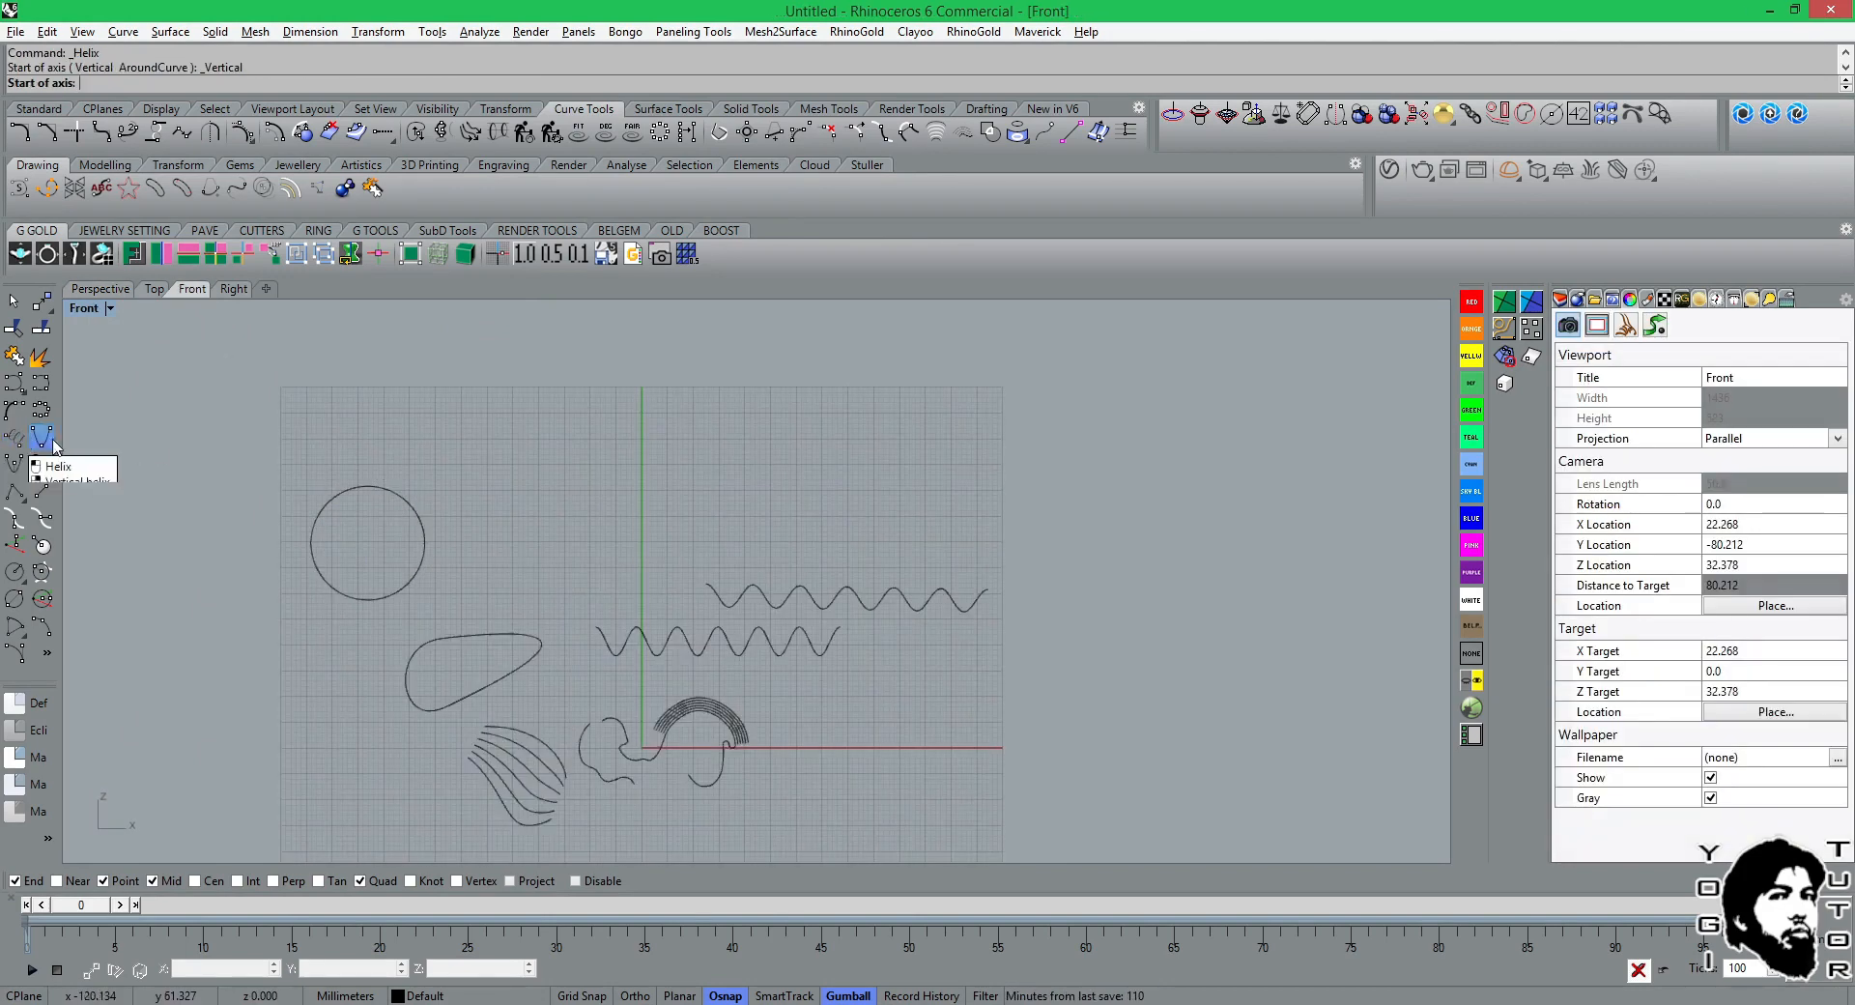
{"action": "left_click", "coordinate": [495, 499]}
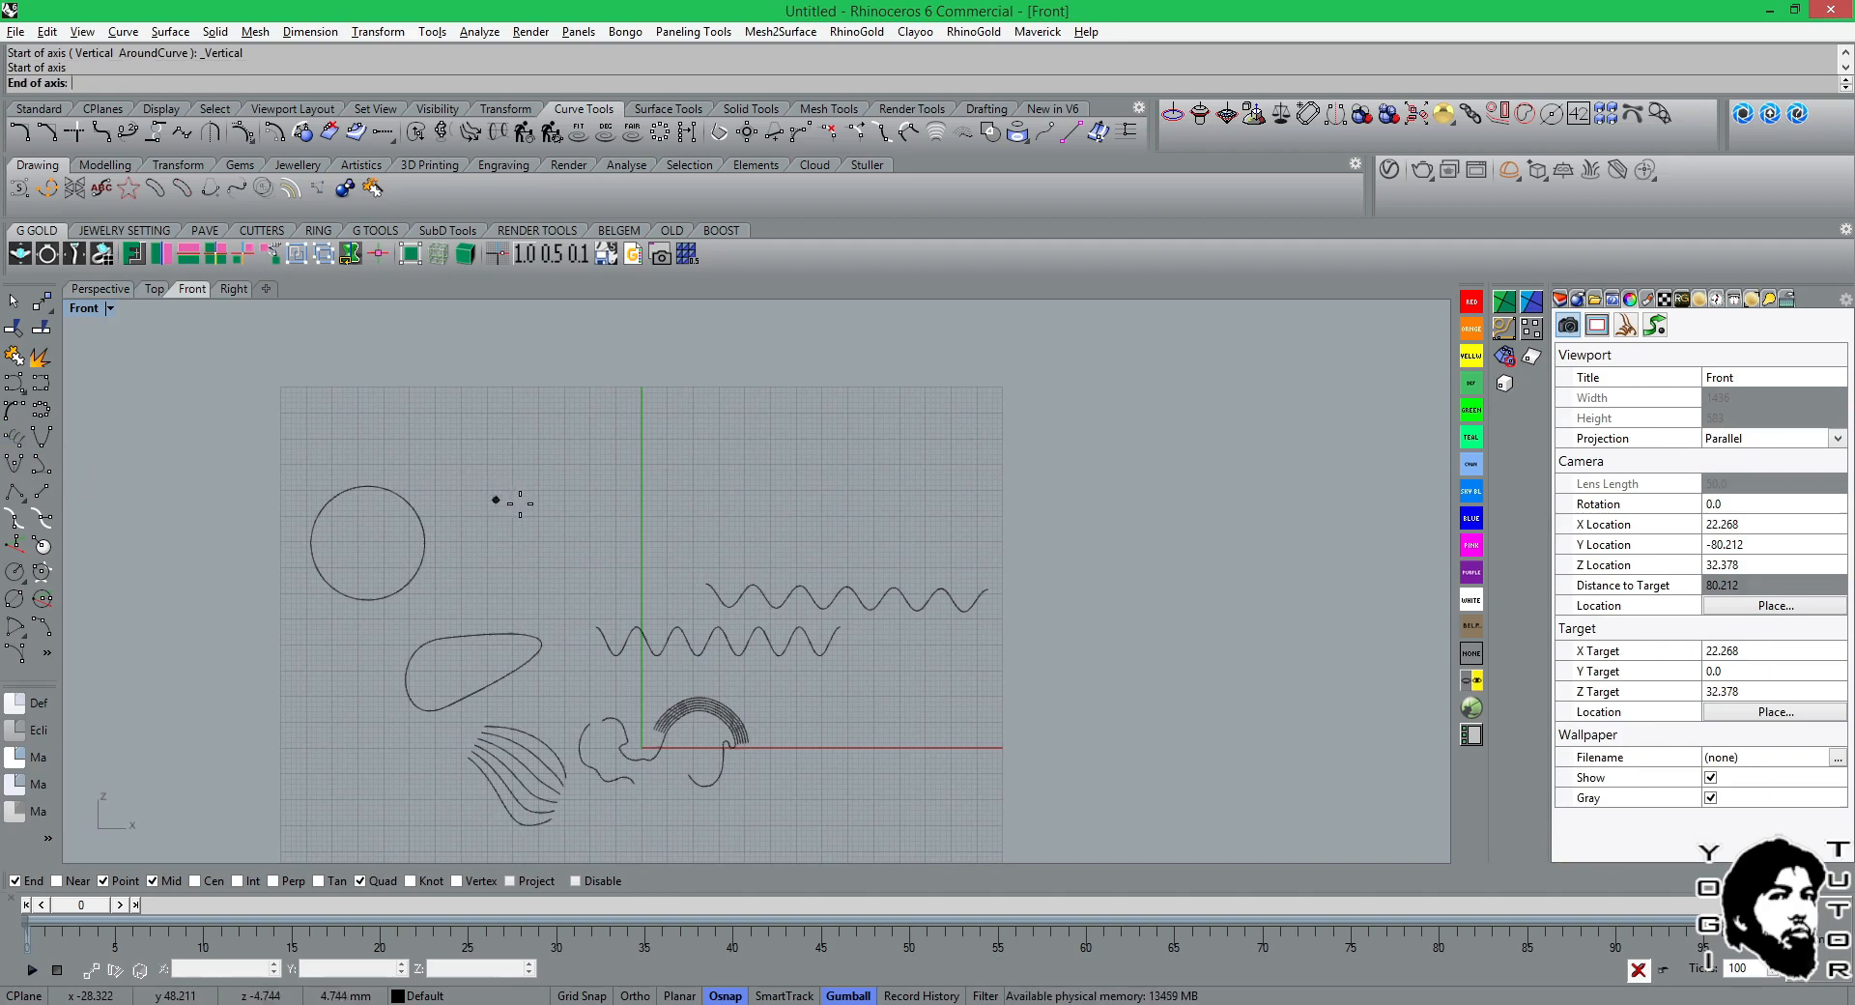
{"action": "left_click", "coordinate": [512, 499]}
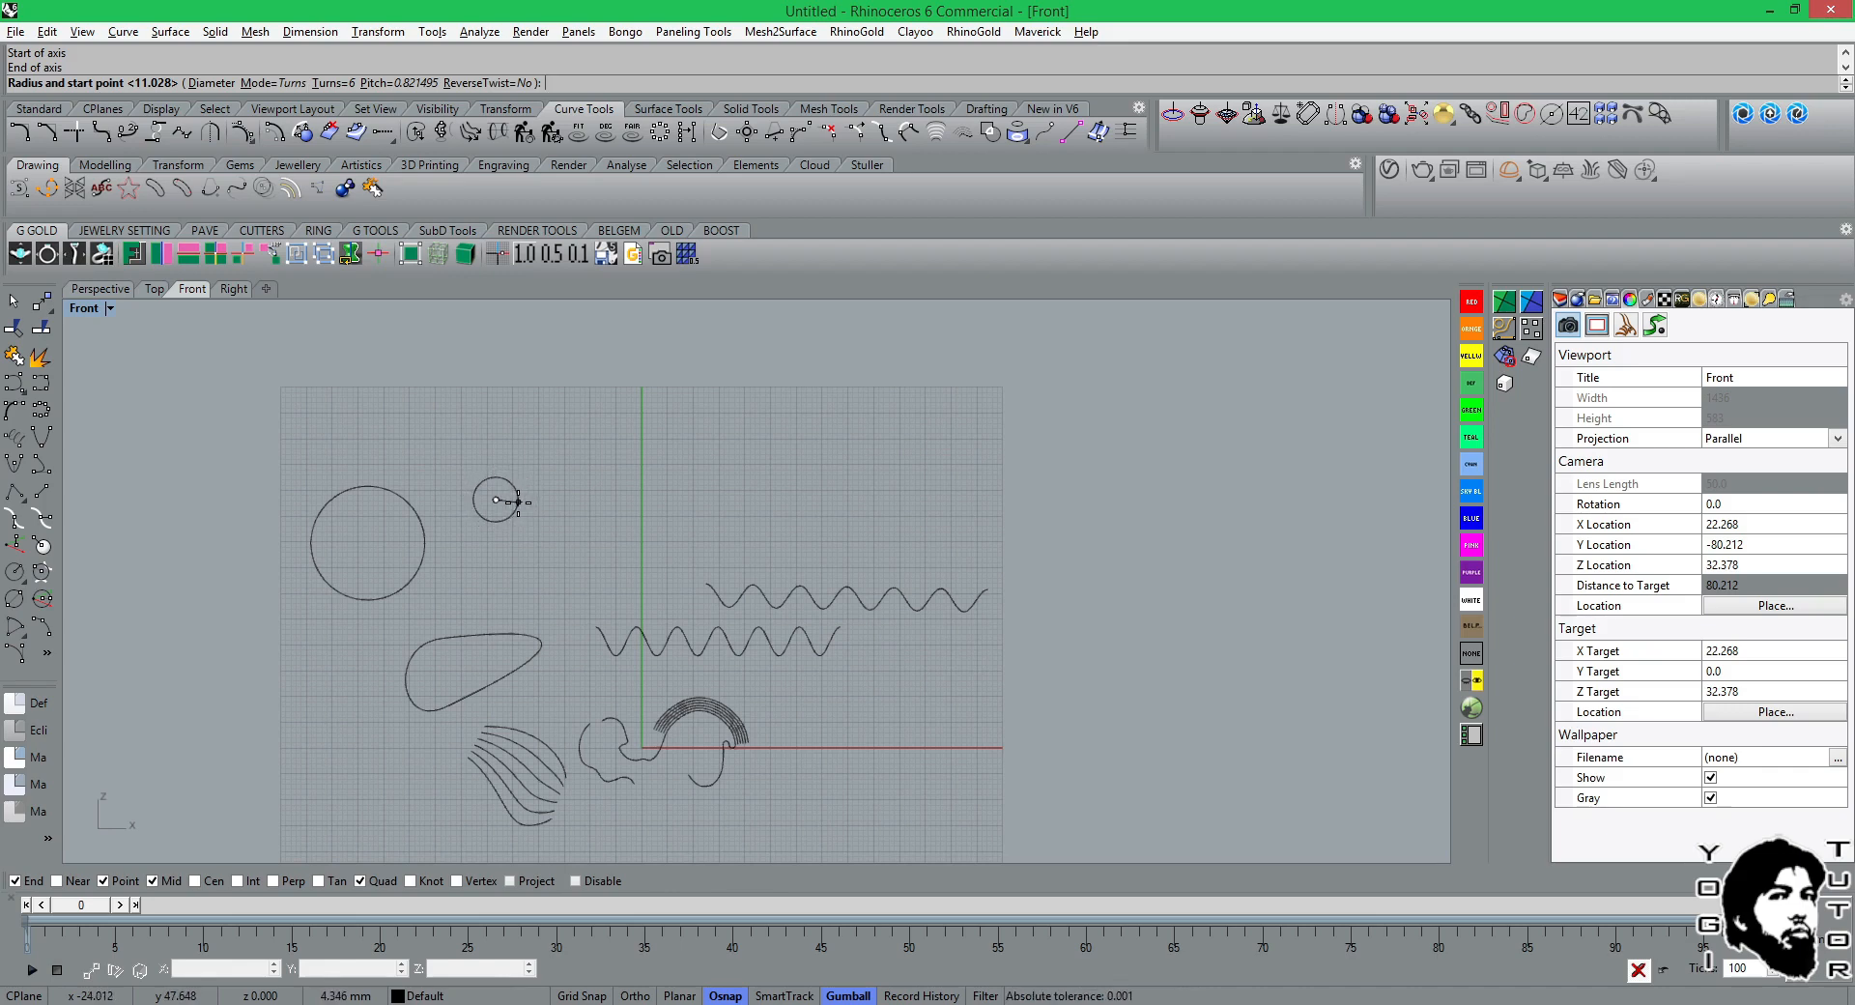
{"action": "left_click", "coordinate": [338, 83]}
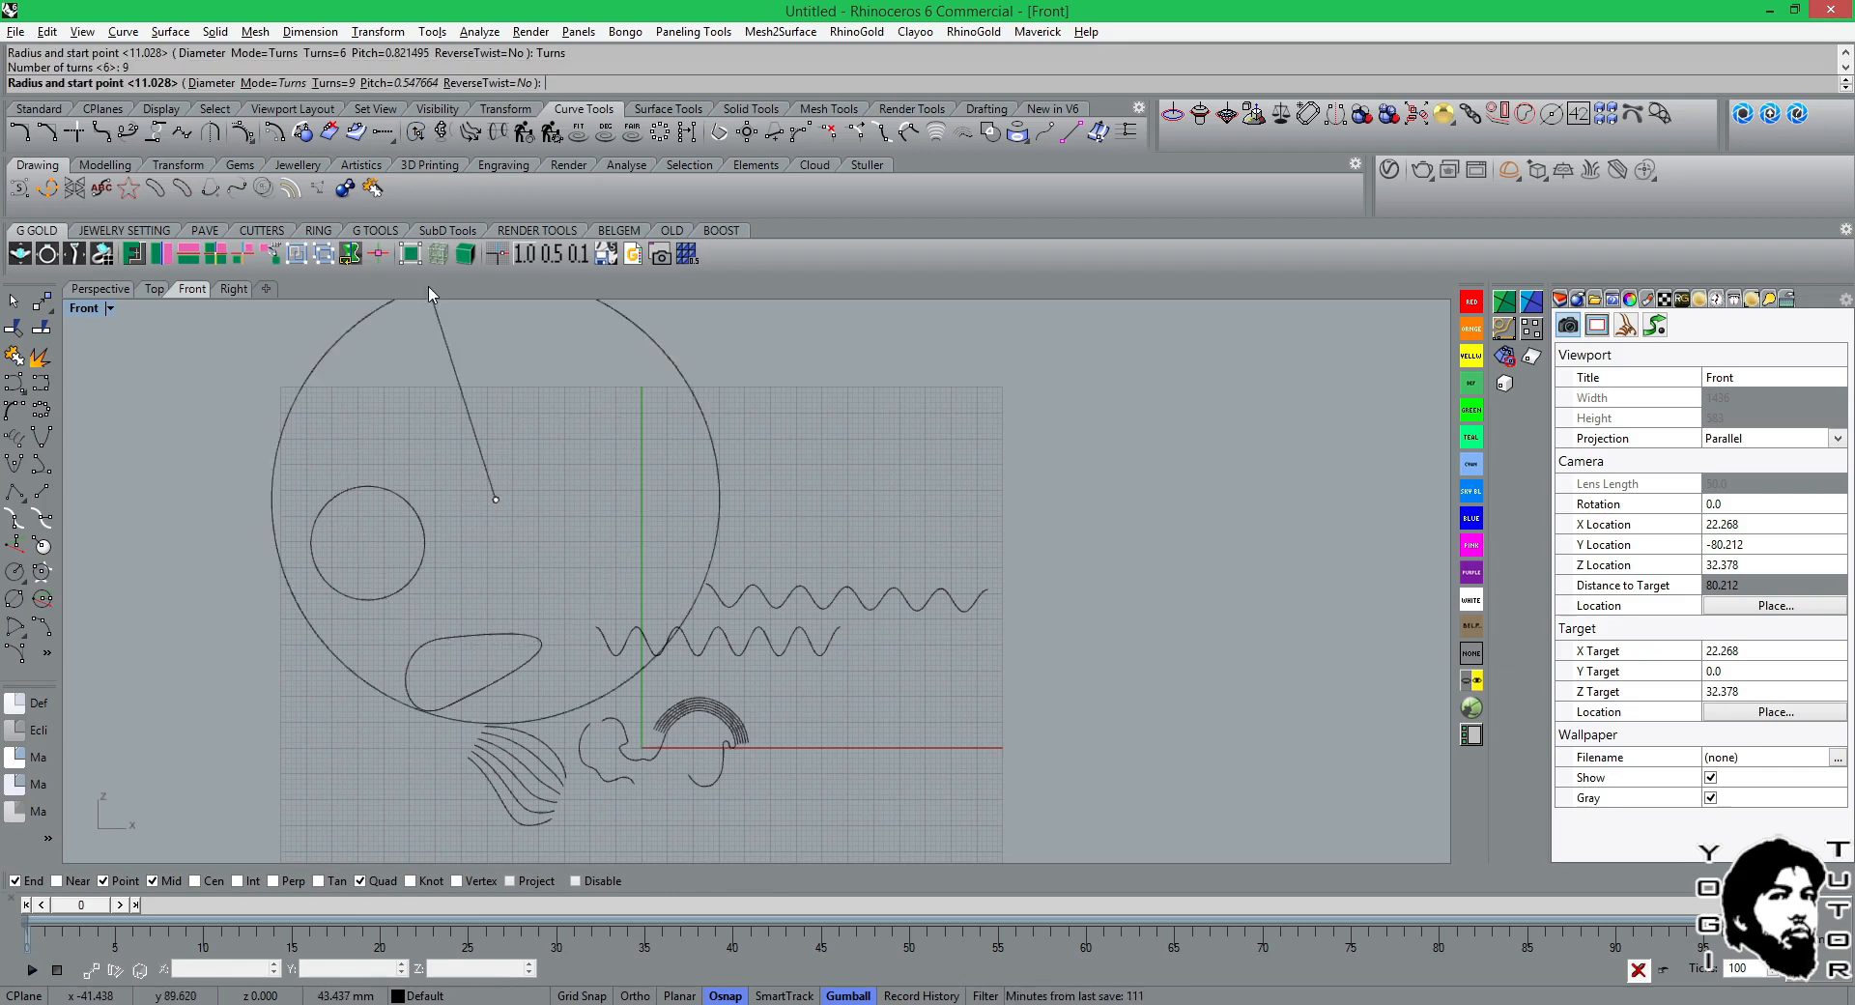
{"action": "key", "text": "Return"}
{"action": "left_click", "coordinate": [530, 498]}
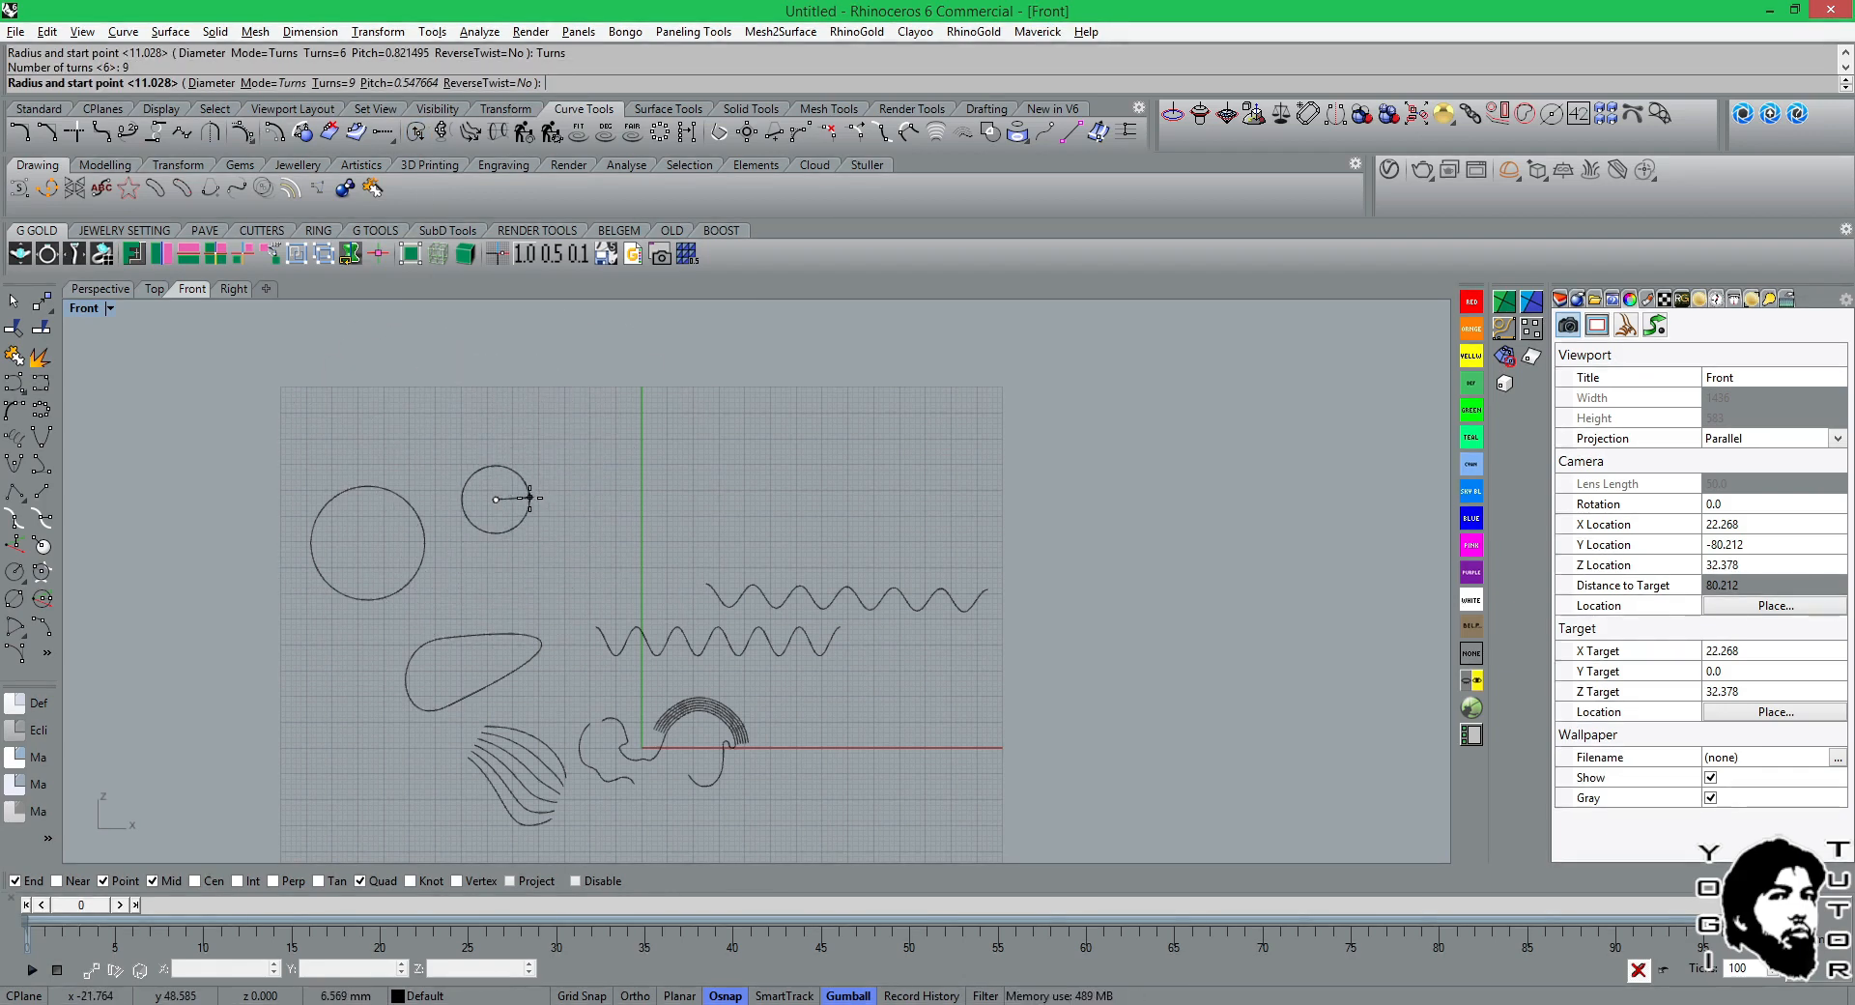
Examine the tightly wound 9-turn helix in Perspective and undo it.
{"action": "left_click", "coordinate": [121, 294]}
{"action": "right_click_drag", "start_coordinate": [578, 479], "coordinate": [693, 450]}
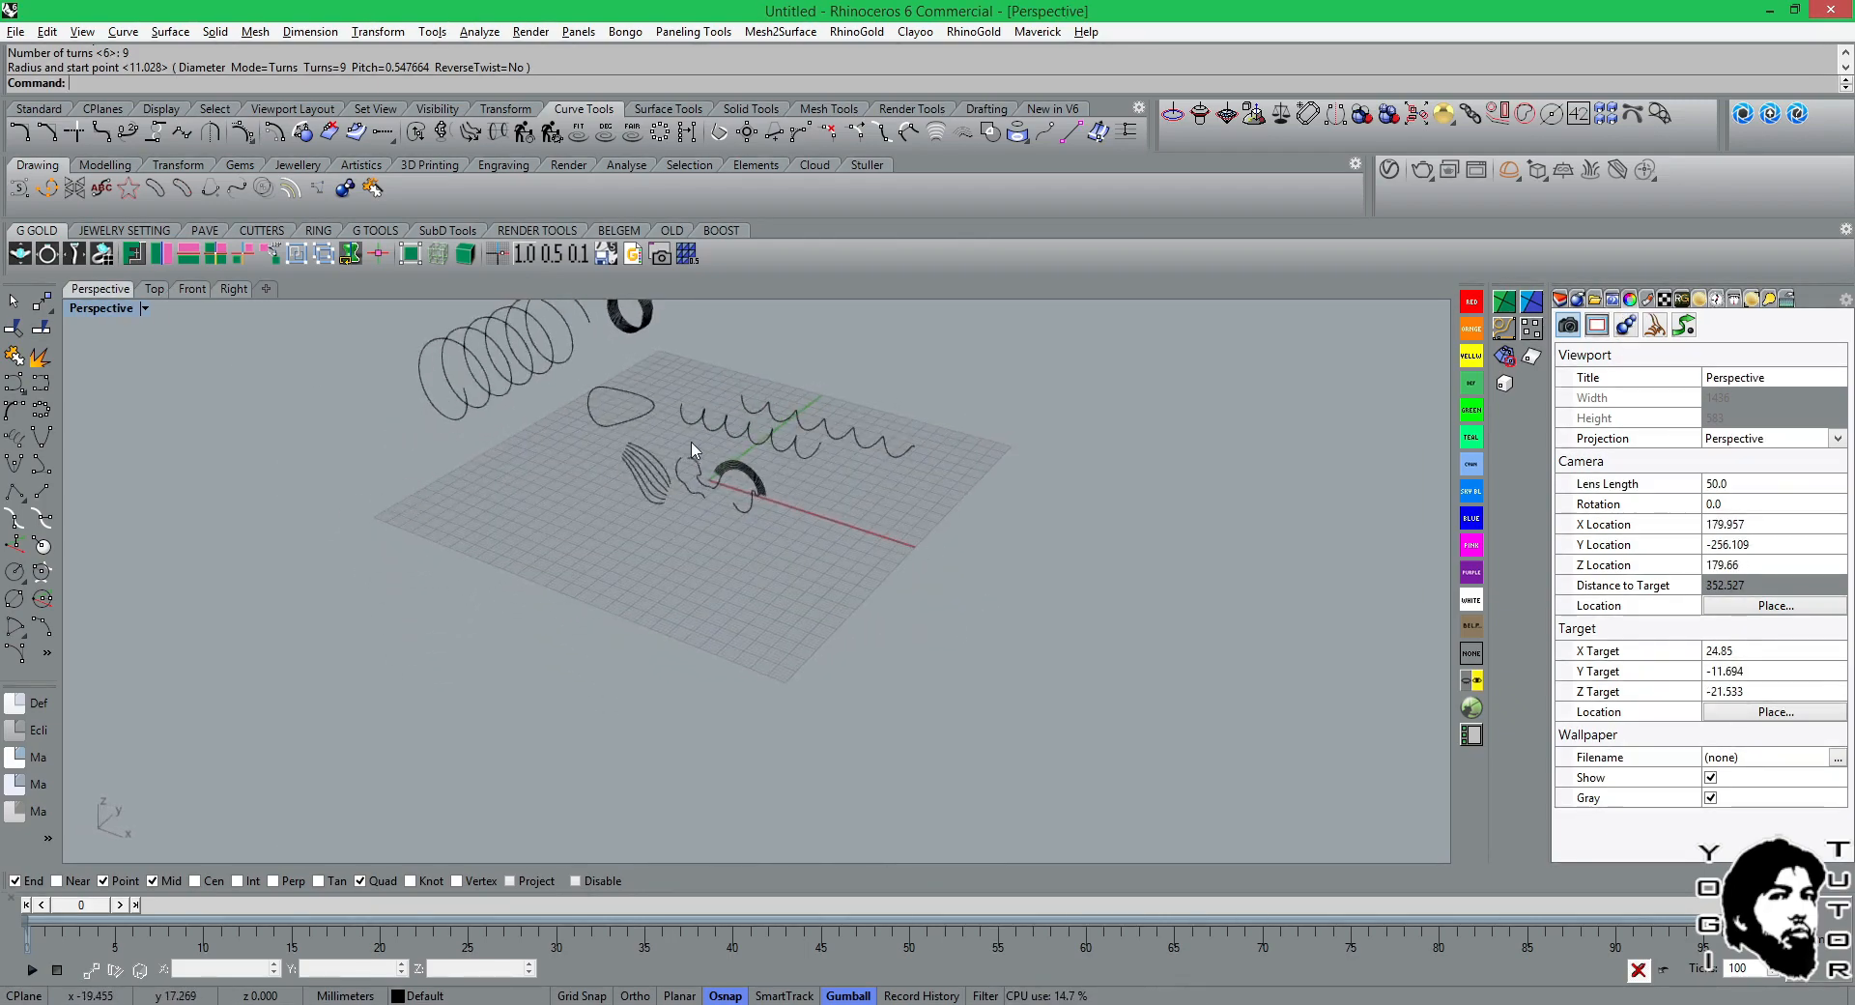
{"action": "scroll", "coordinate": [691, 425], "scroll_direction": "up", "scroll_amount": 10}
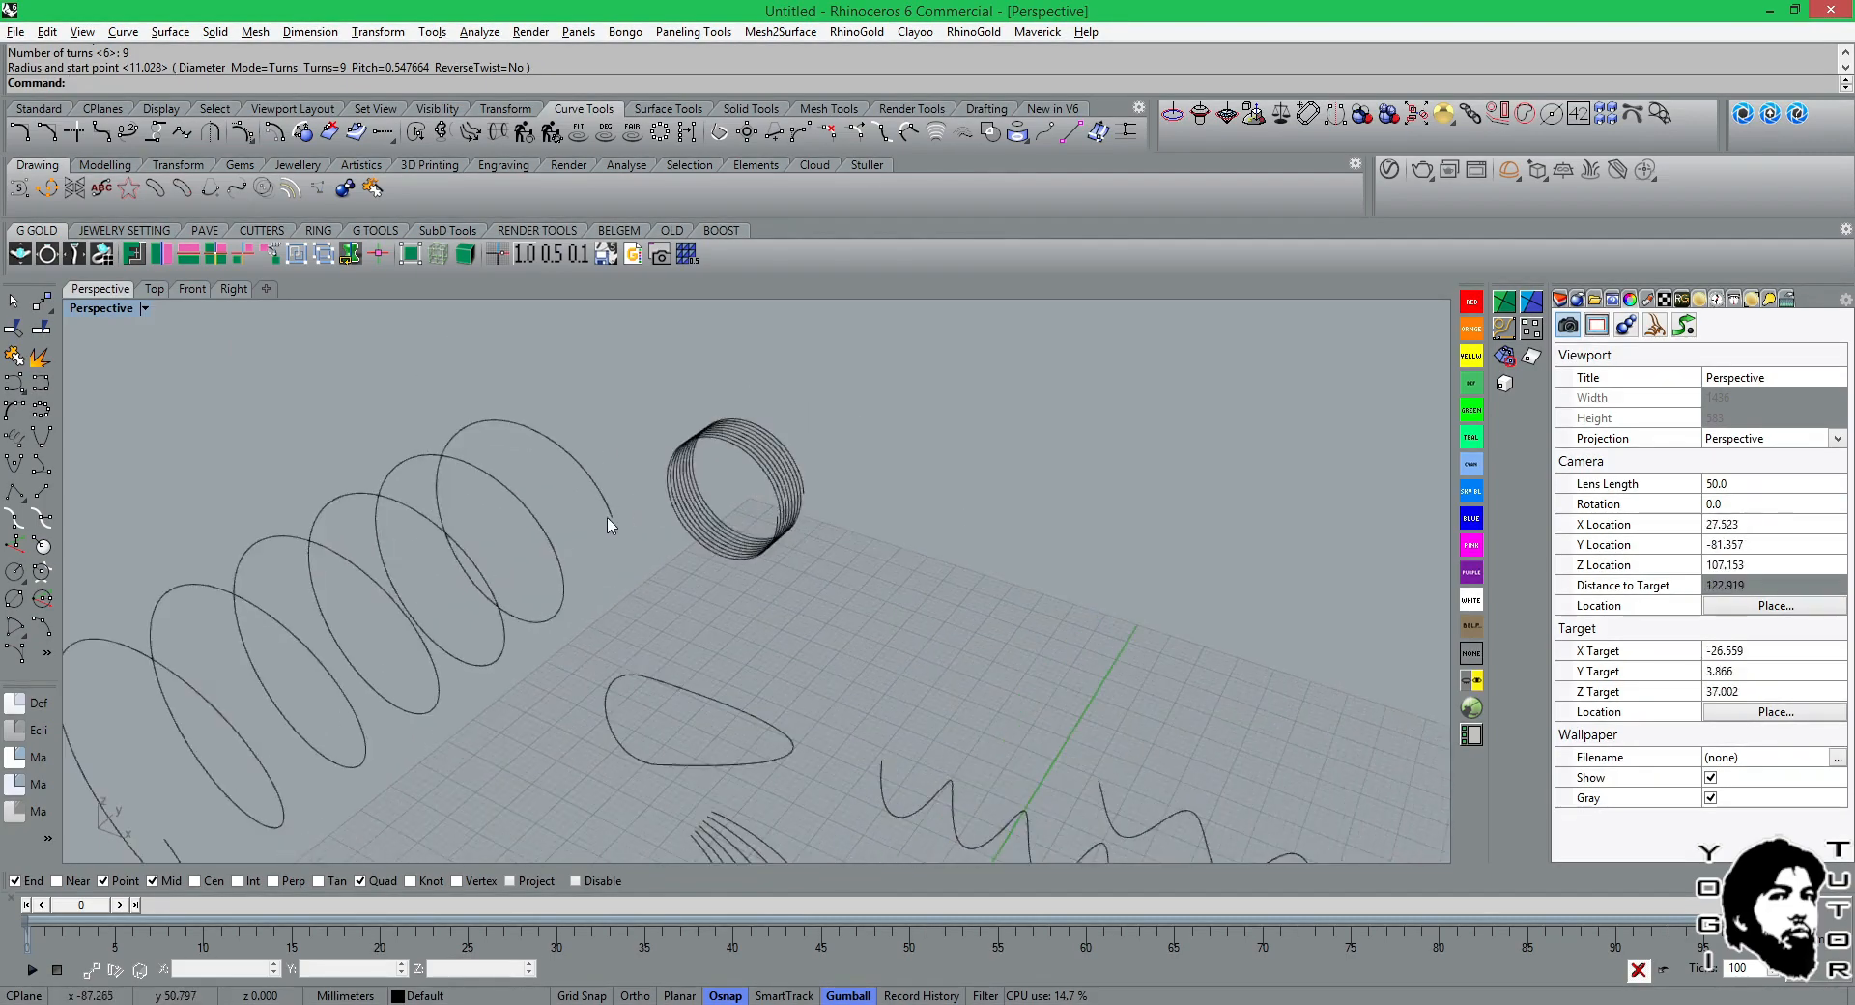
{"action": "left_click", "coordinate": [807, 469]}
{"action": "right_click_drag", "start_coordinate": [812, 473], "coordinate": [1143, 419]}
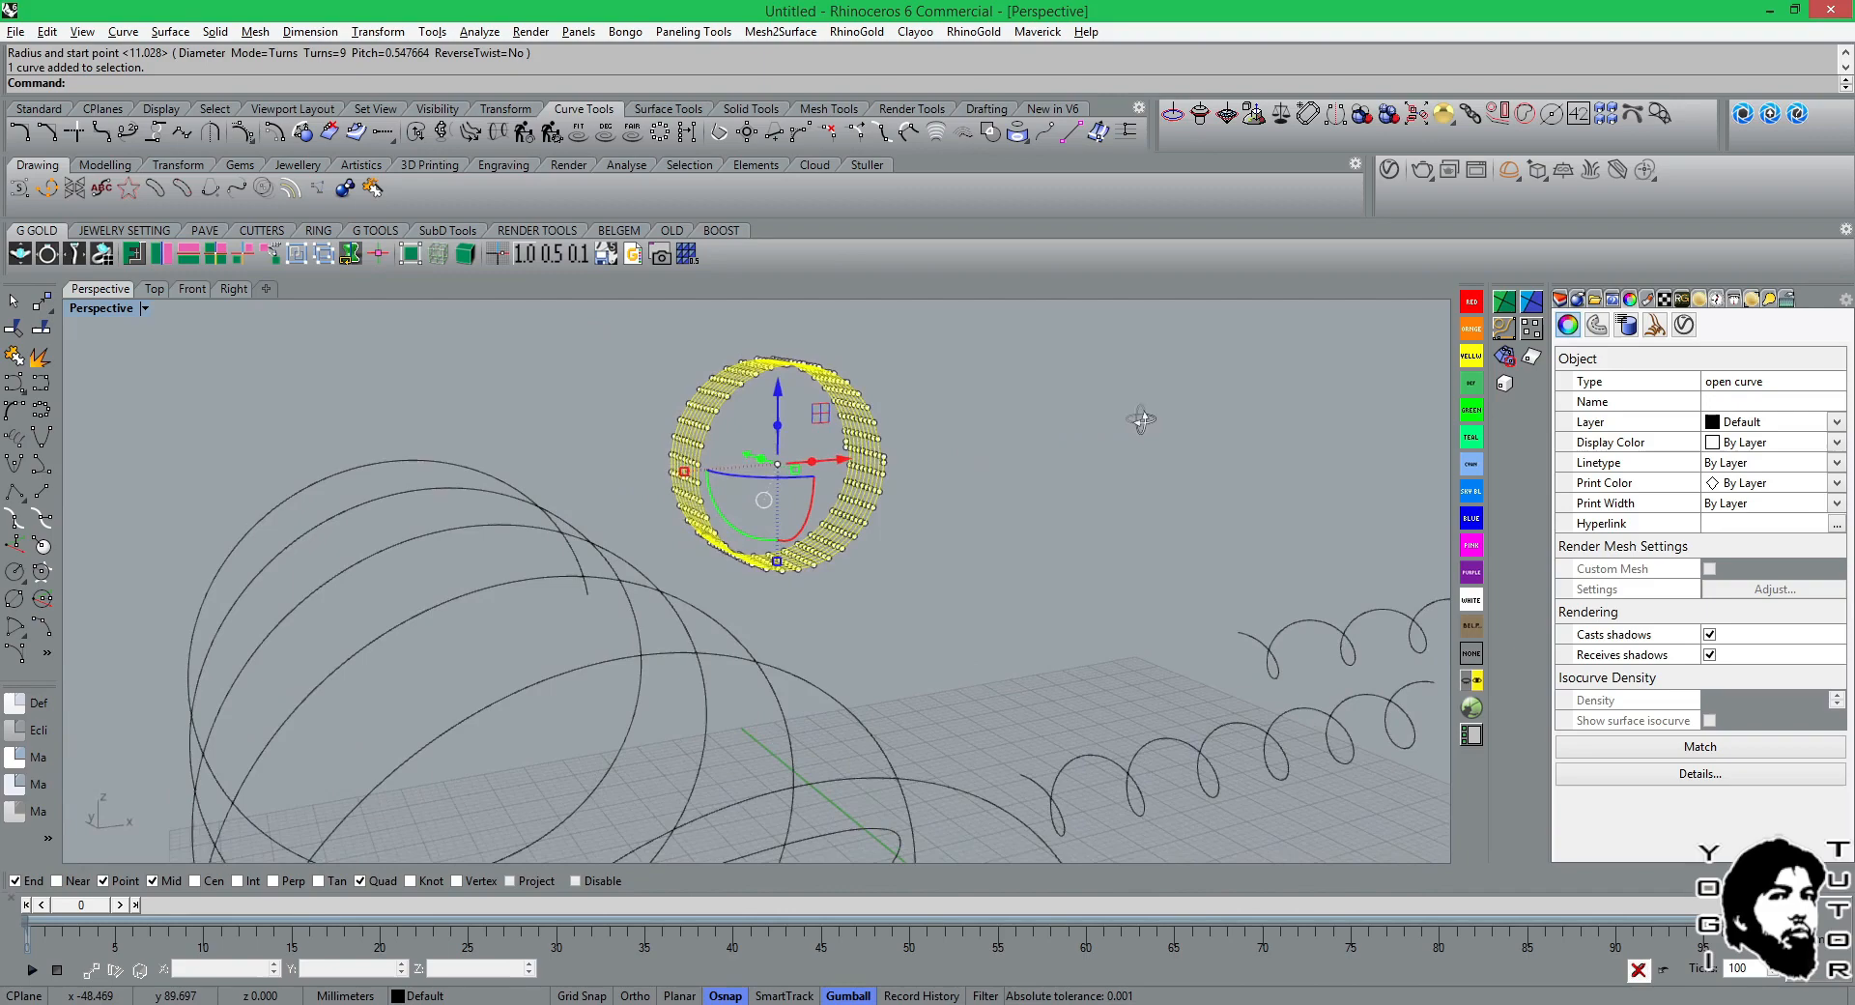
{"action": "left_click", "coordinate": [998, 489]}
{"action": "right_click_drag", "start_coordinate": [907, 476], "coordinate": [793, 471]}
{"action": "scroll", "coordinate": [762, 488], "scroll_direction": "down", "scroll_amount": 4}
{"action": "key", "text": "ctrl+z"}
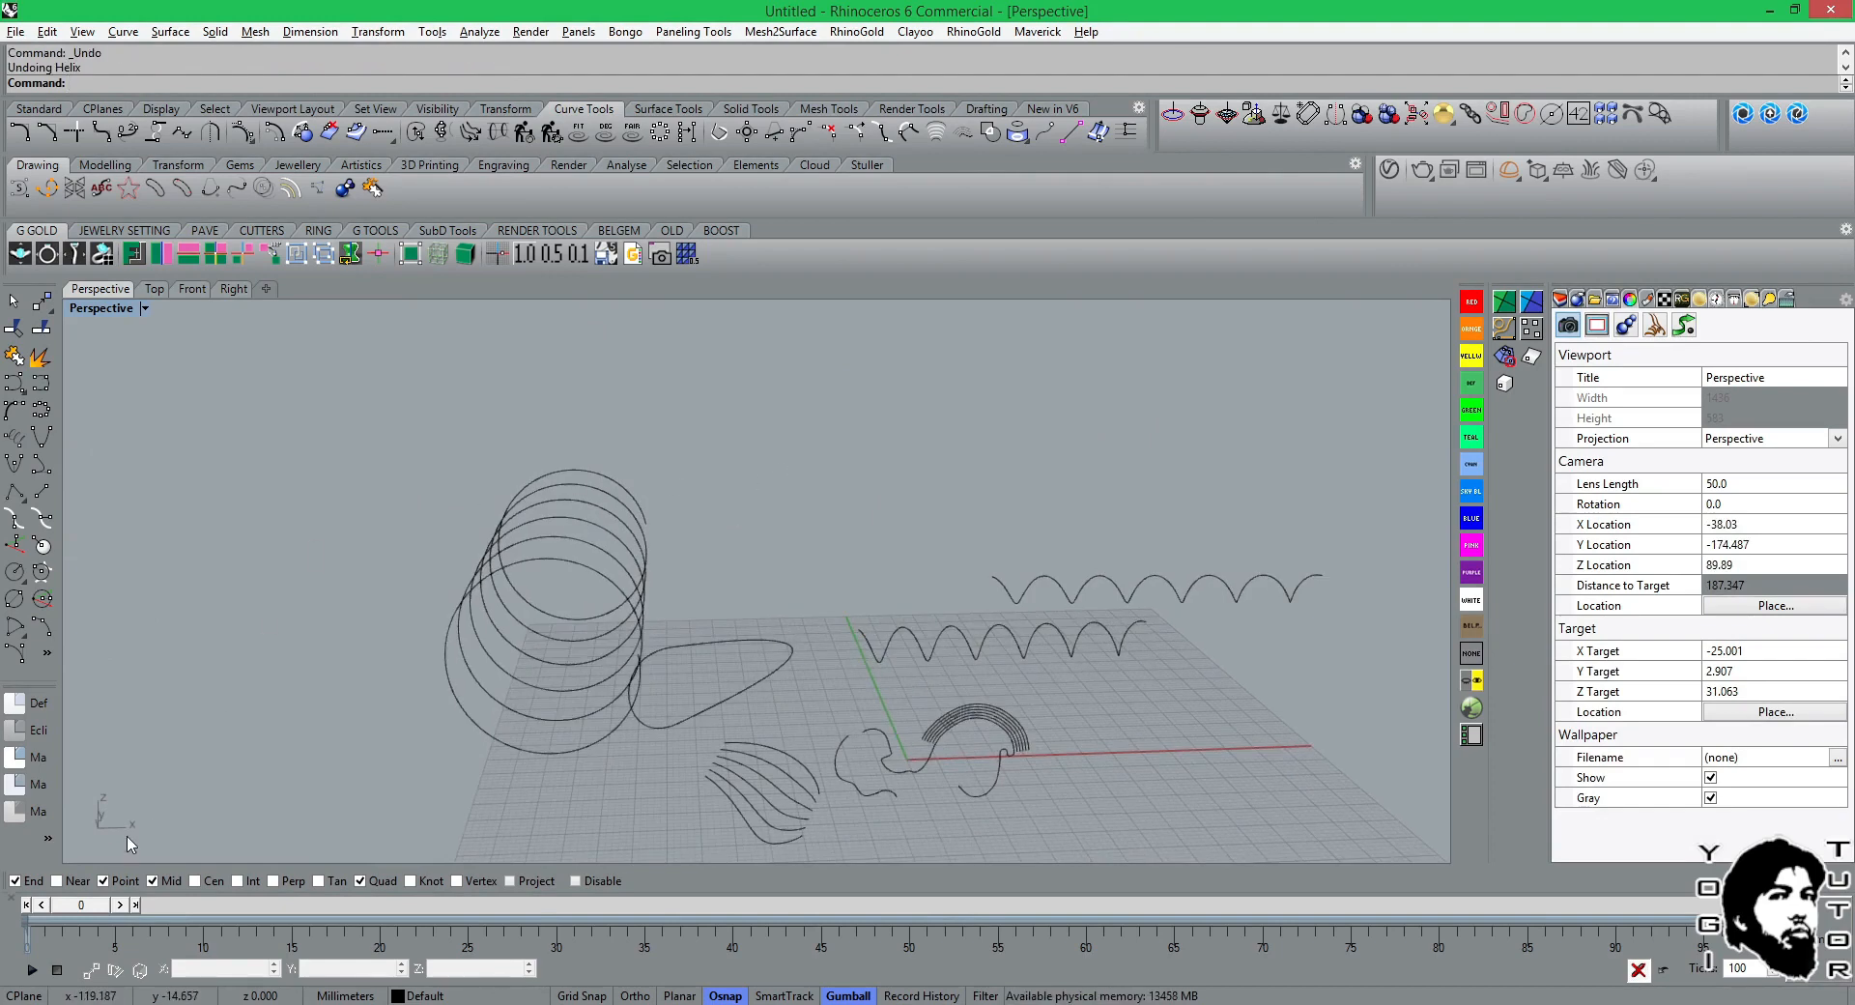
Try another 9-turn vertical helix in the Front view beside the large one, with a radius of about 9 mm and pitch about 1.12 mm.
{"action": "left_click", "coordinate": [194, 290]}
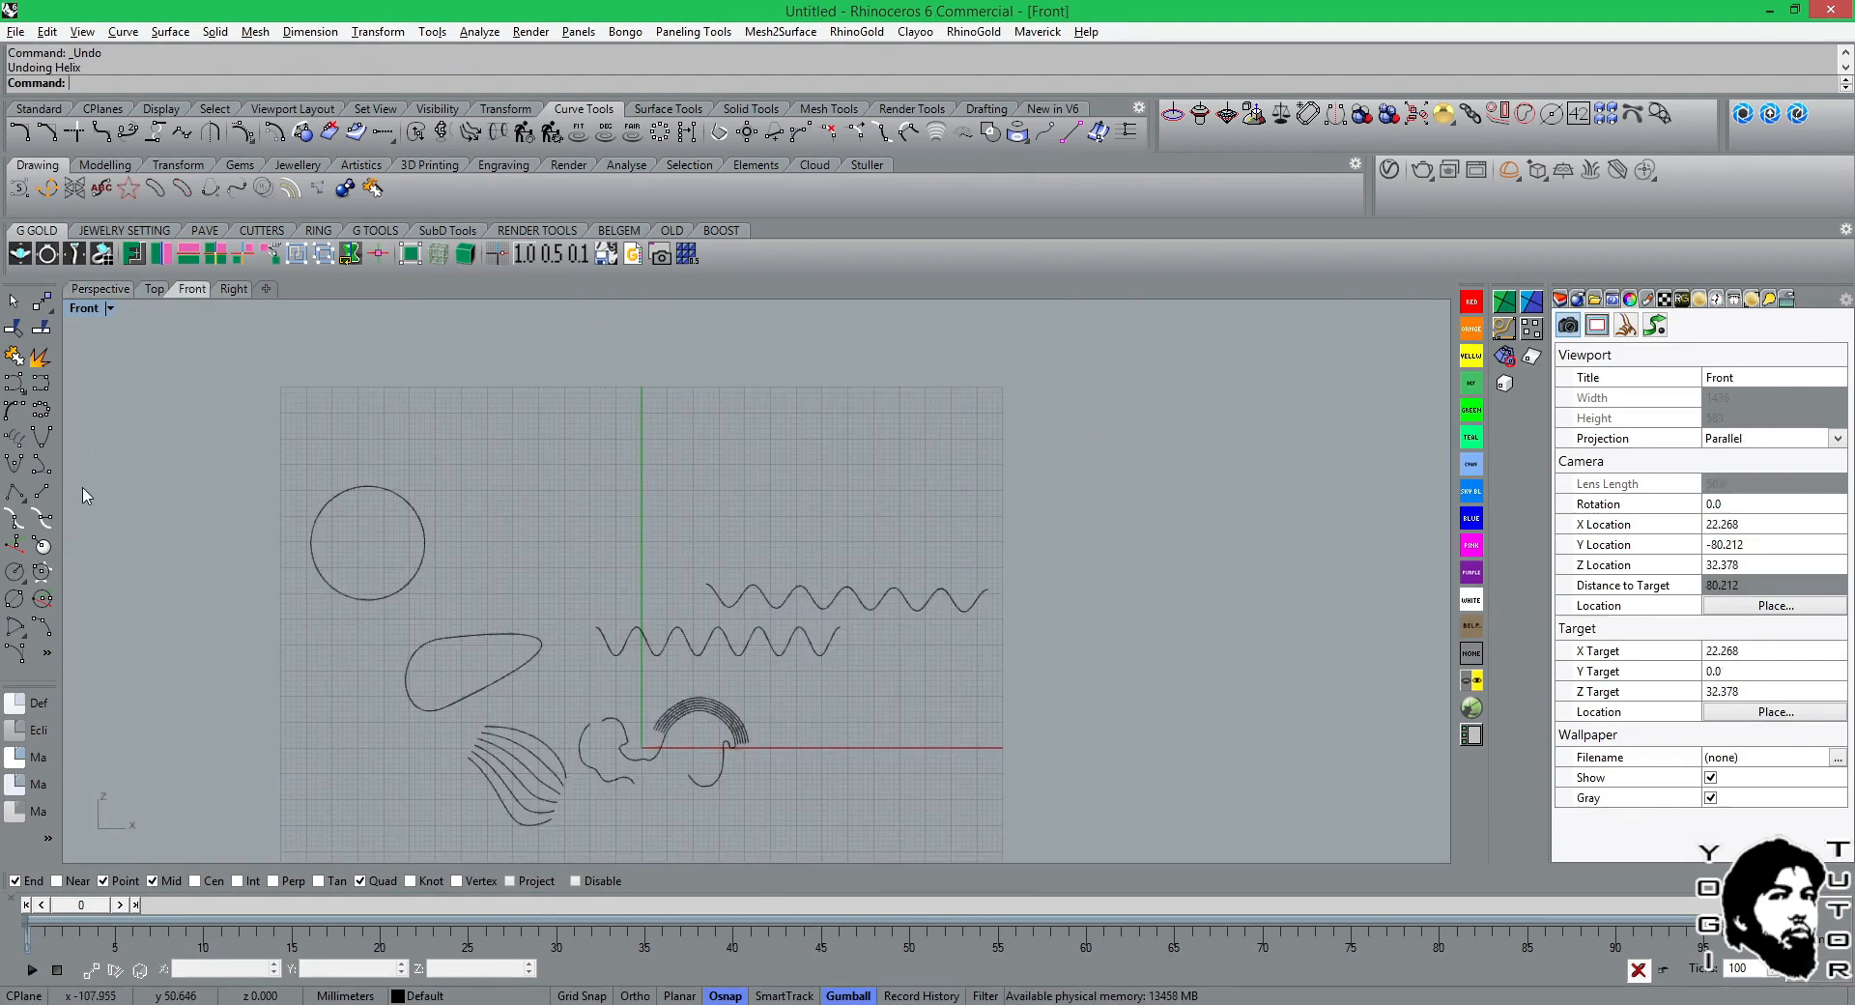
{"action": "left_click", "coordinate": [15, 436]}
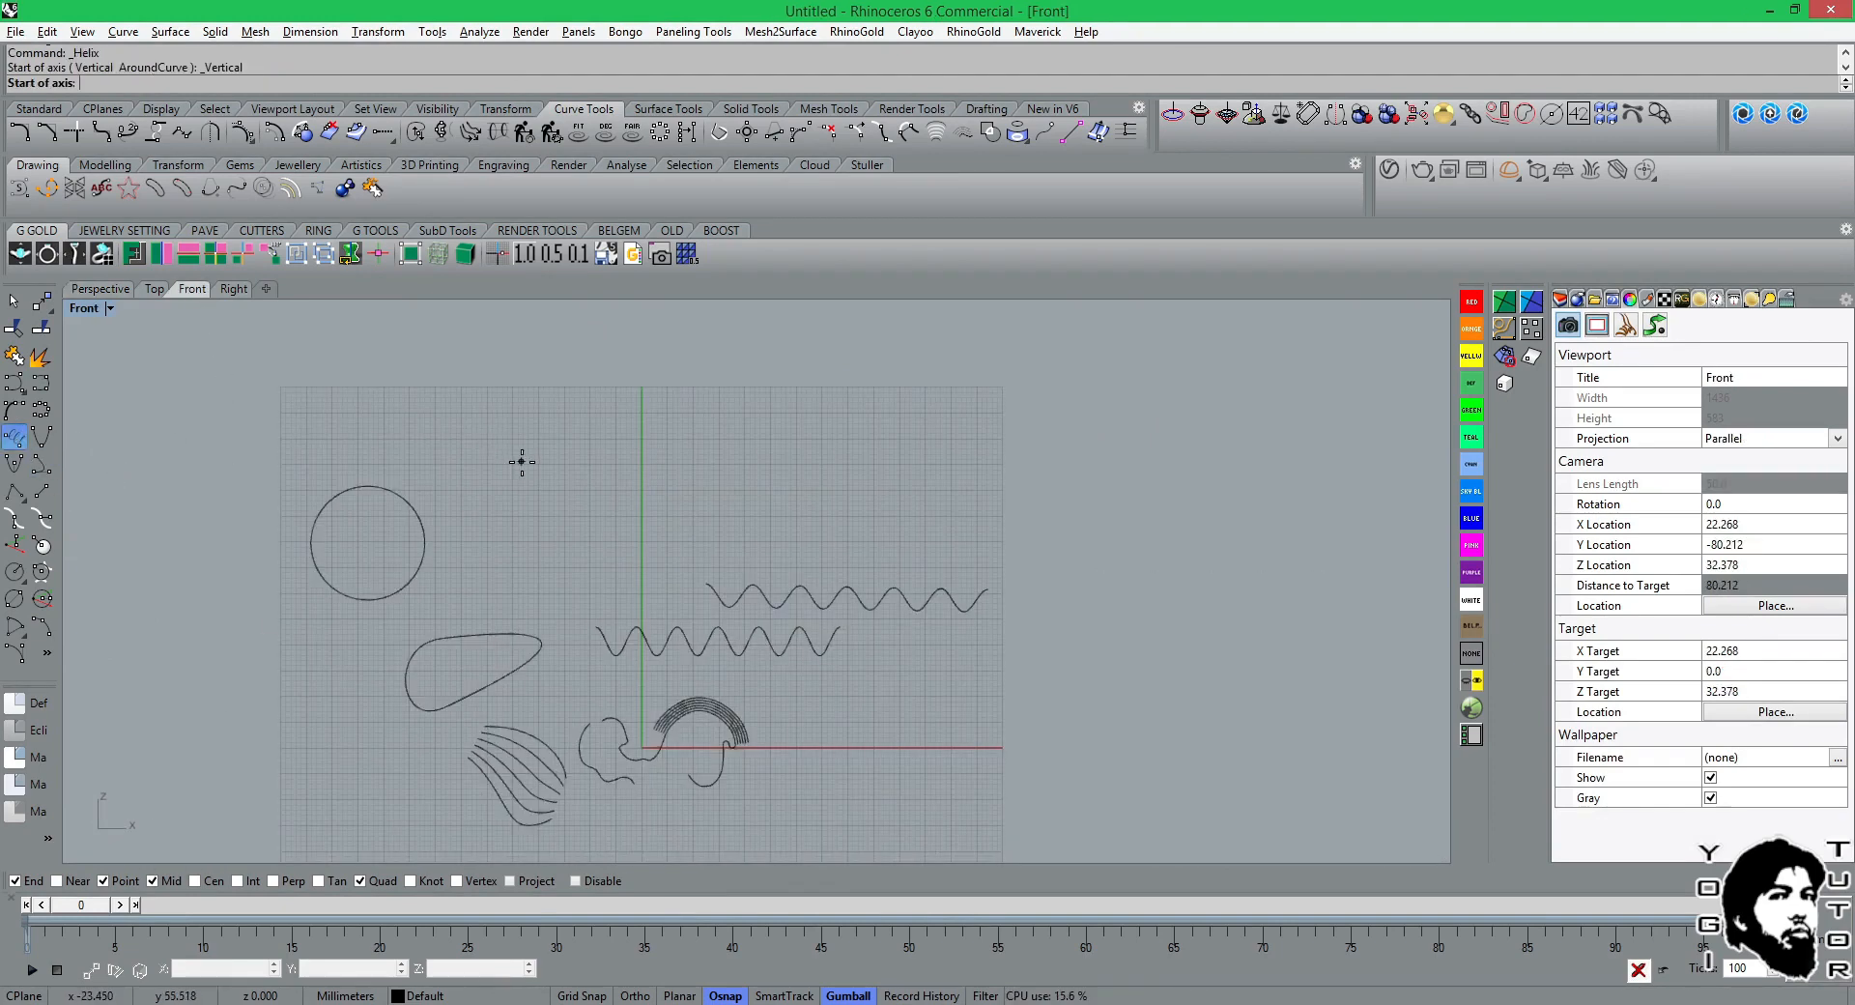
{"action": "left_click", "coordinate": [522, 461]}
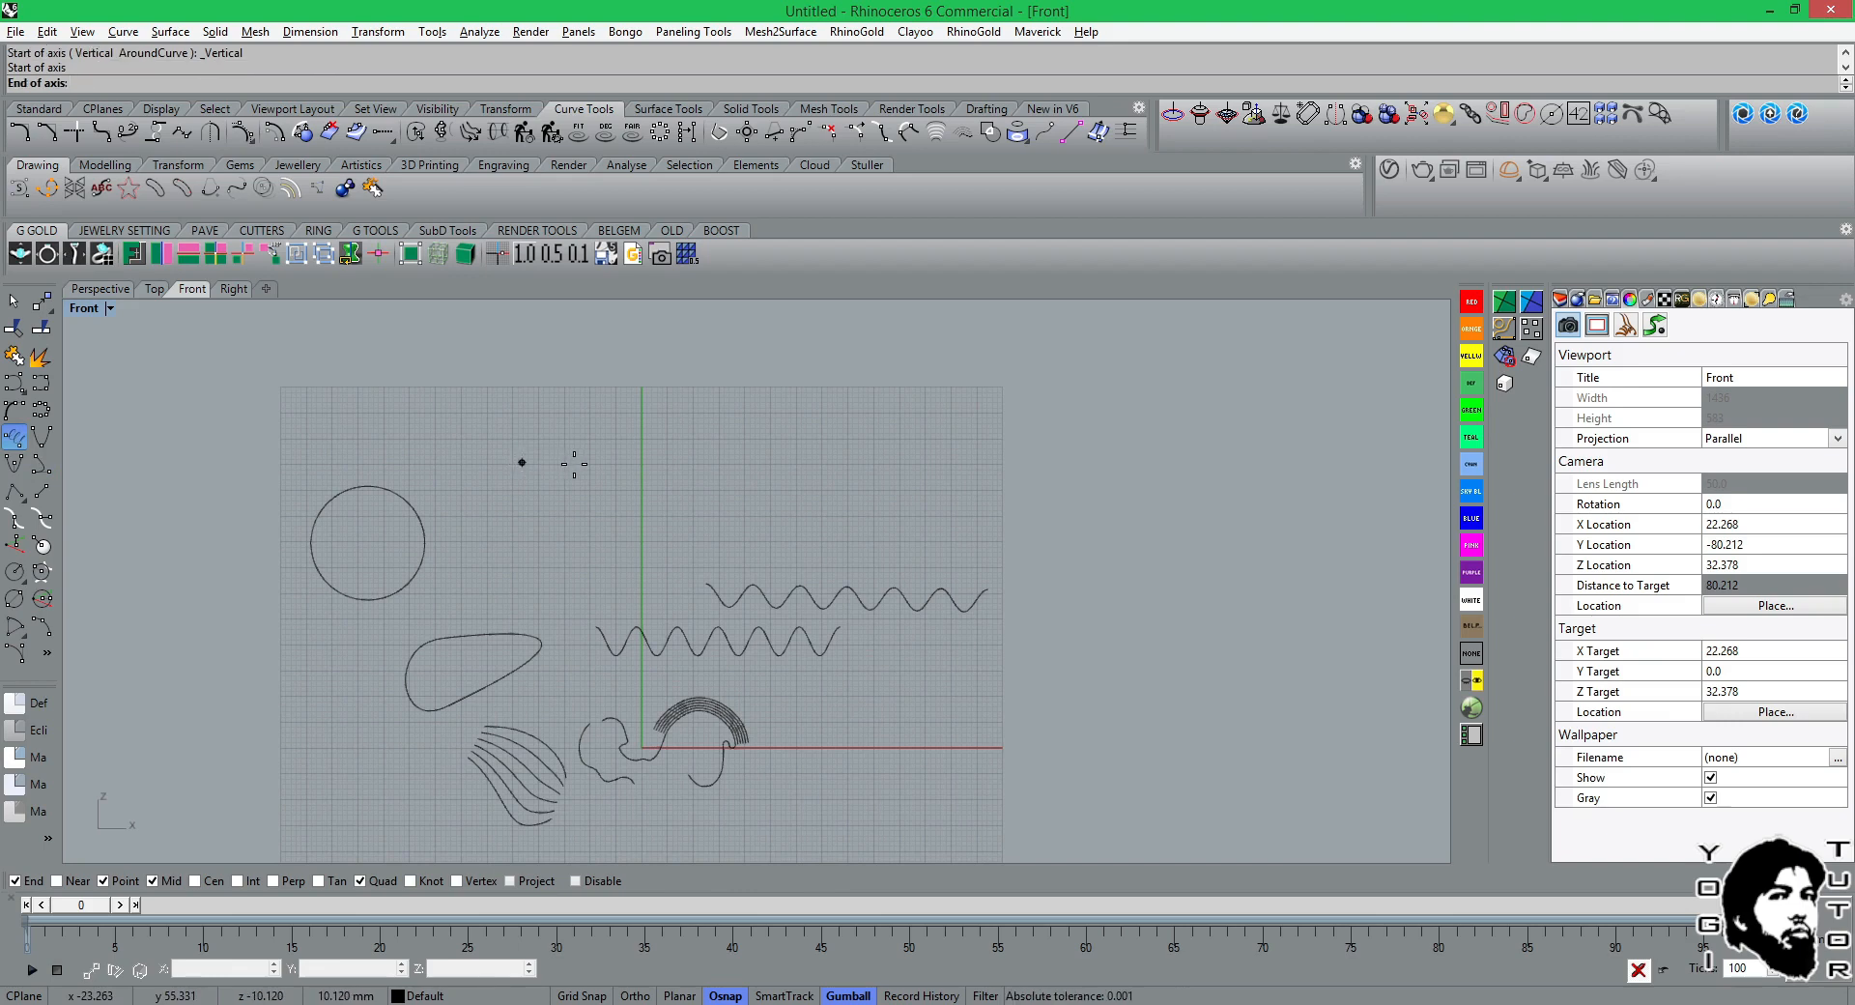
{"action": "left_click", "coordinate": [574, 464]}
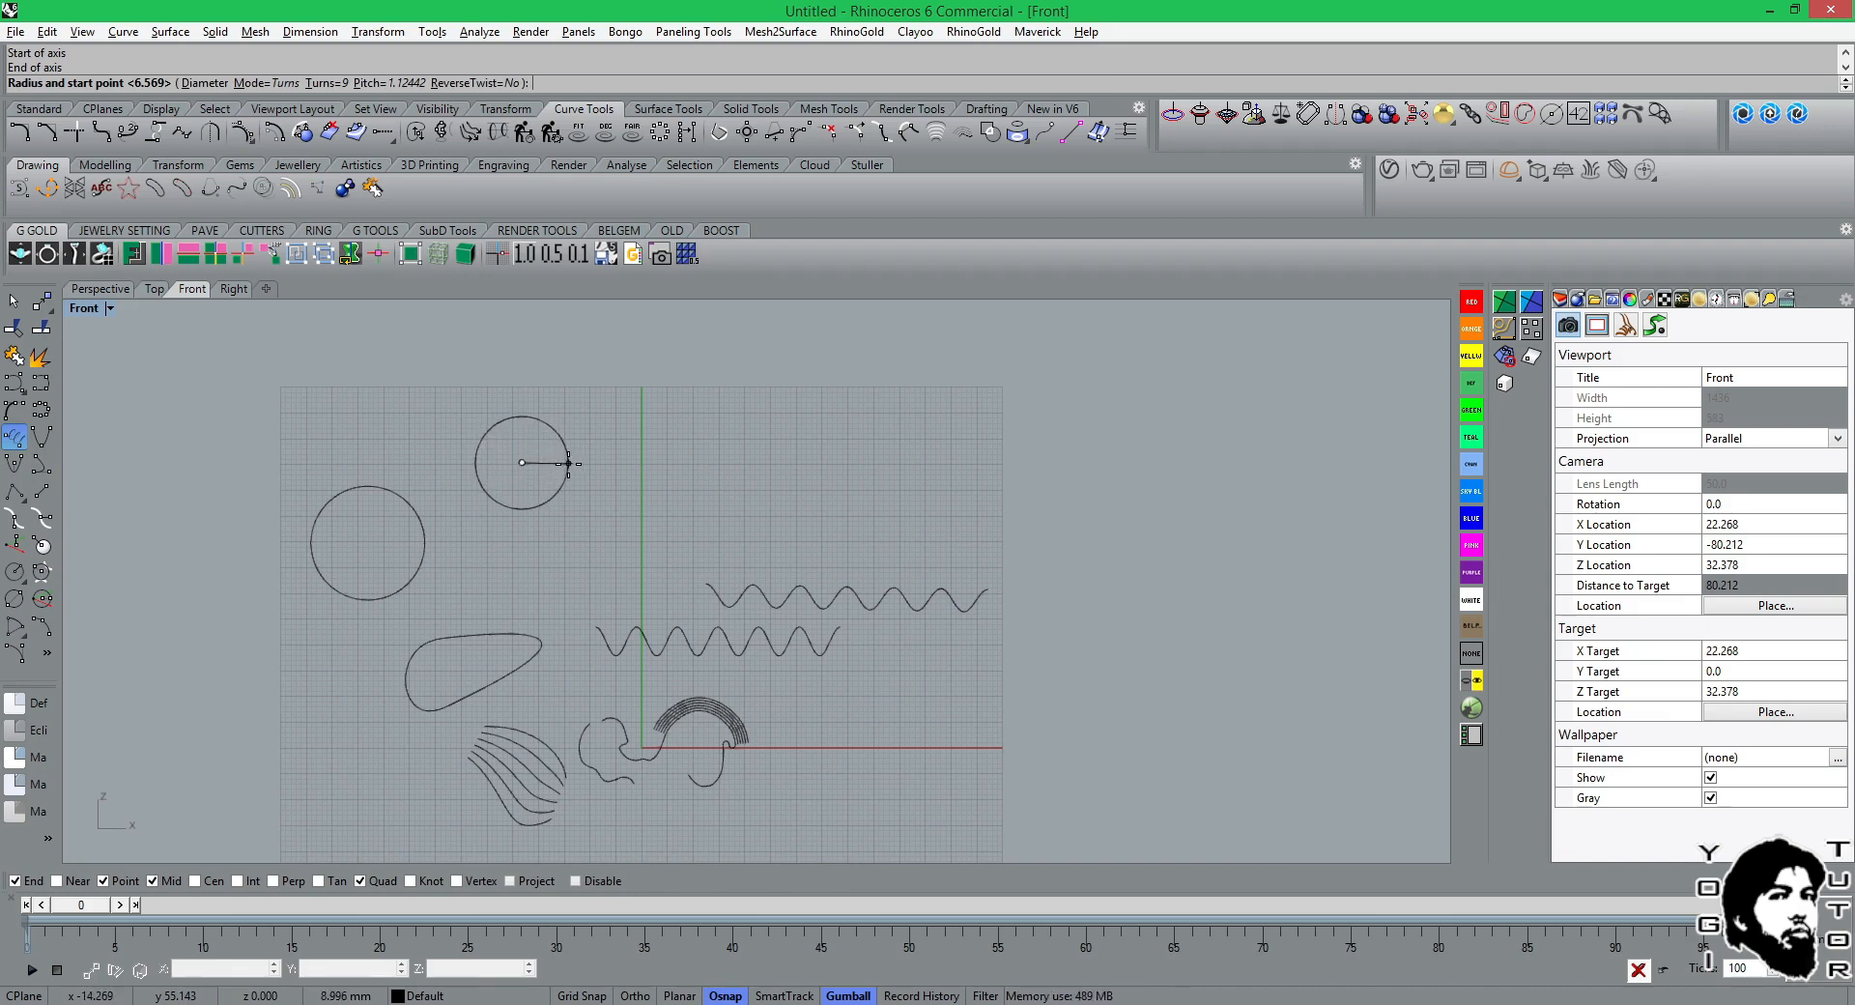
{"action": "left_click", "coordinate": [569, 463]}
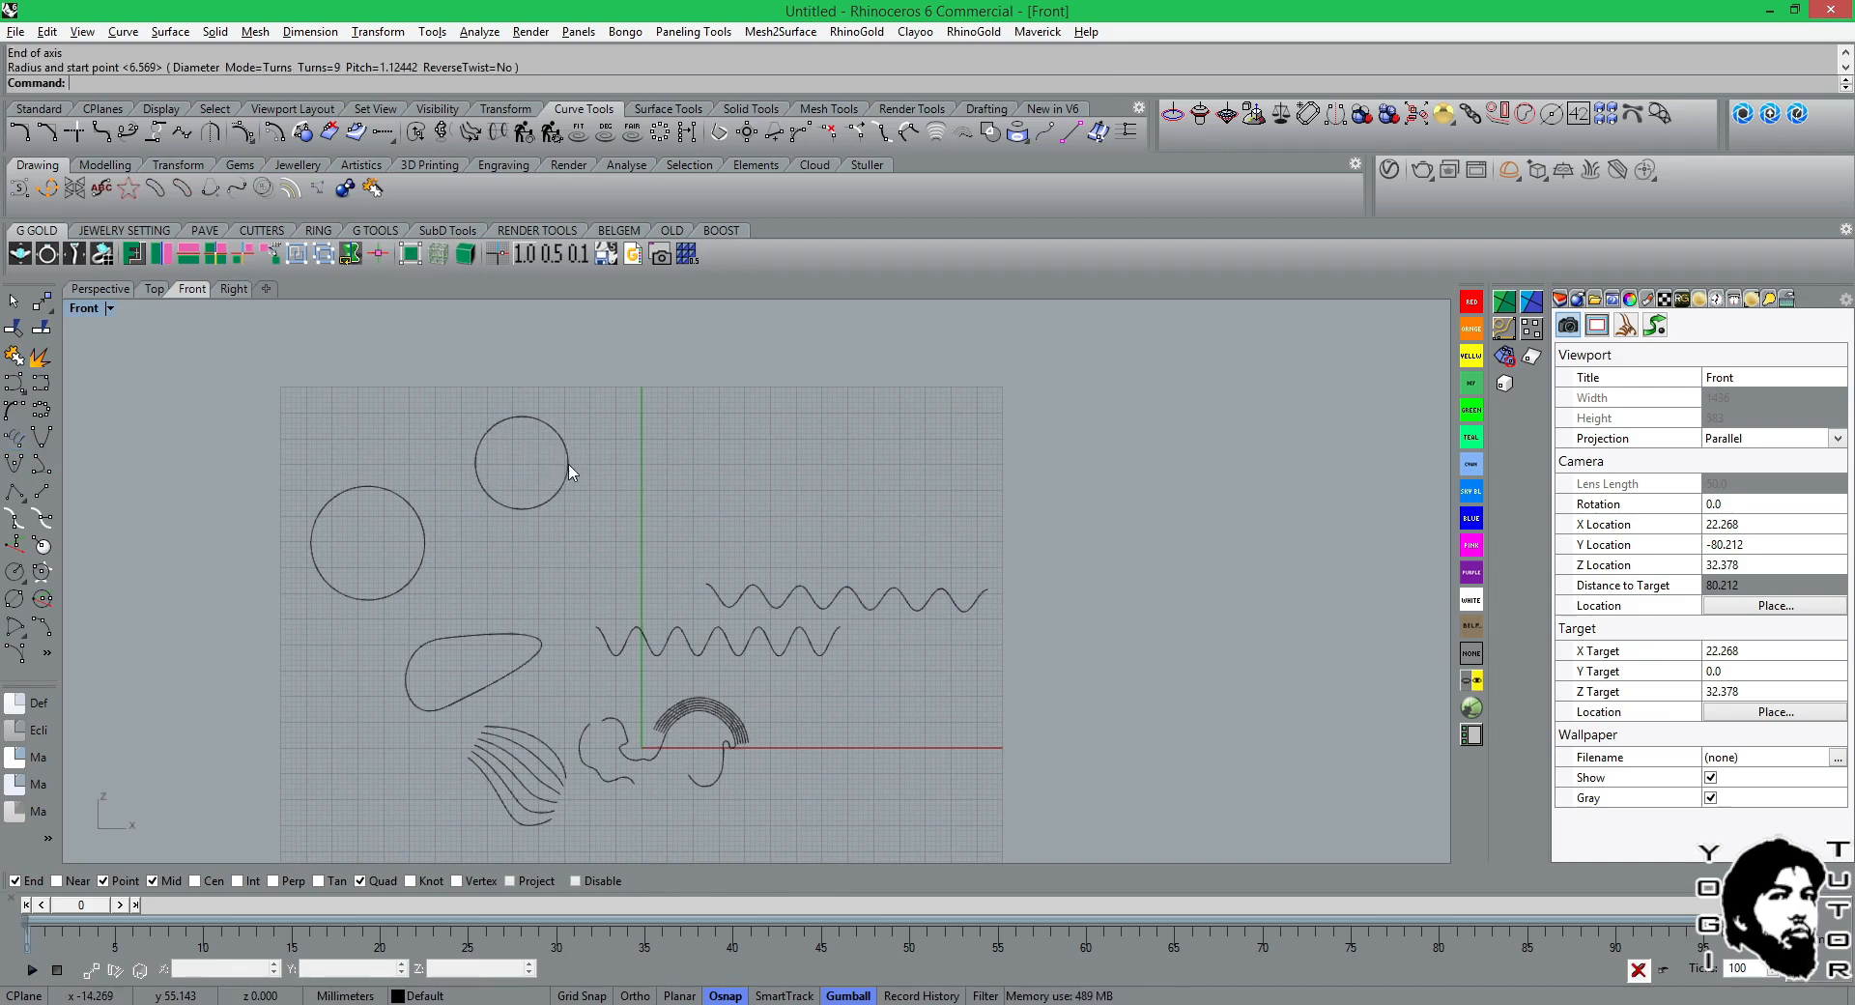
Check the 9 mm radius helix in Perspective and undo it.
{"action": "left_click", "coordinate": [114, 288]}
{"action": "right_click_drag", "start_coordinate": [604, 471], "coordinate": [552, 479]}
{"action": "key", "text": "ctrl+z"}
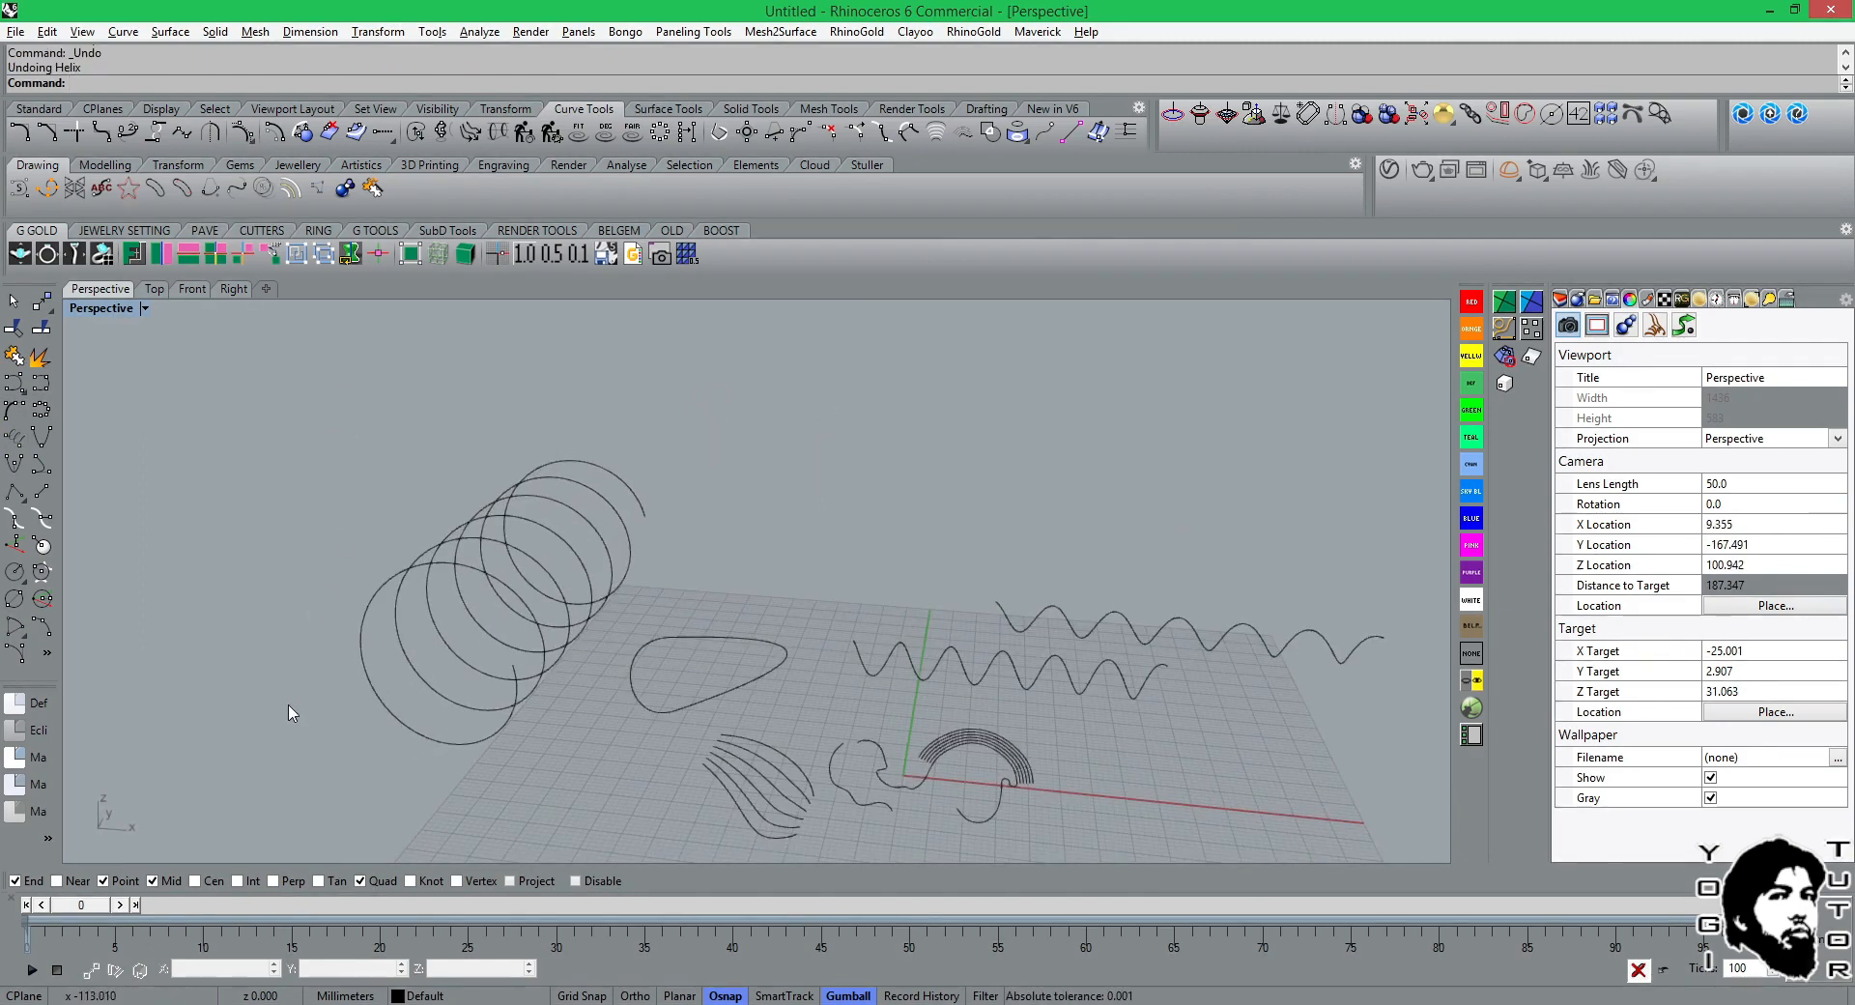
Draw a vertical helix in the Front view above the wave curves, with a pitch of 5 mm and a radius of about 9.65 mm.
{"action": "left_click", "coordinate": [192, 289]}
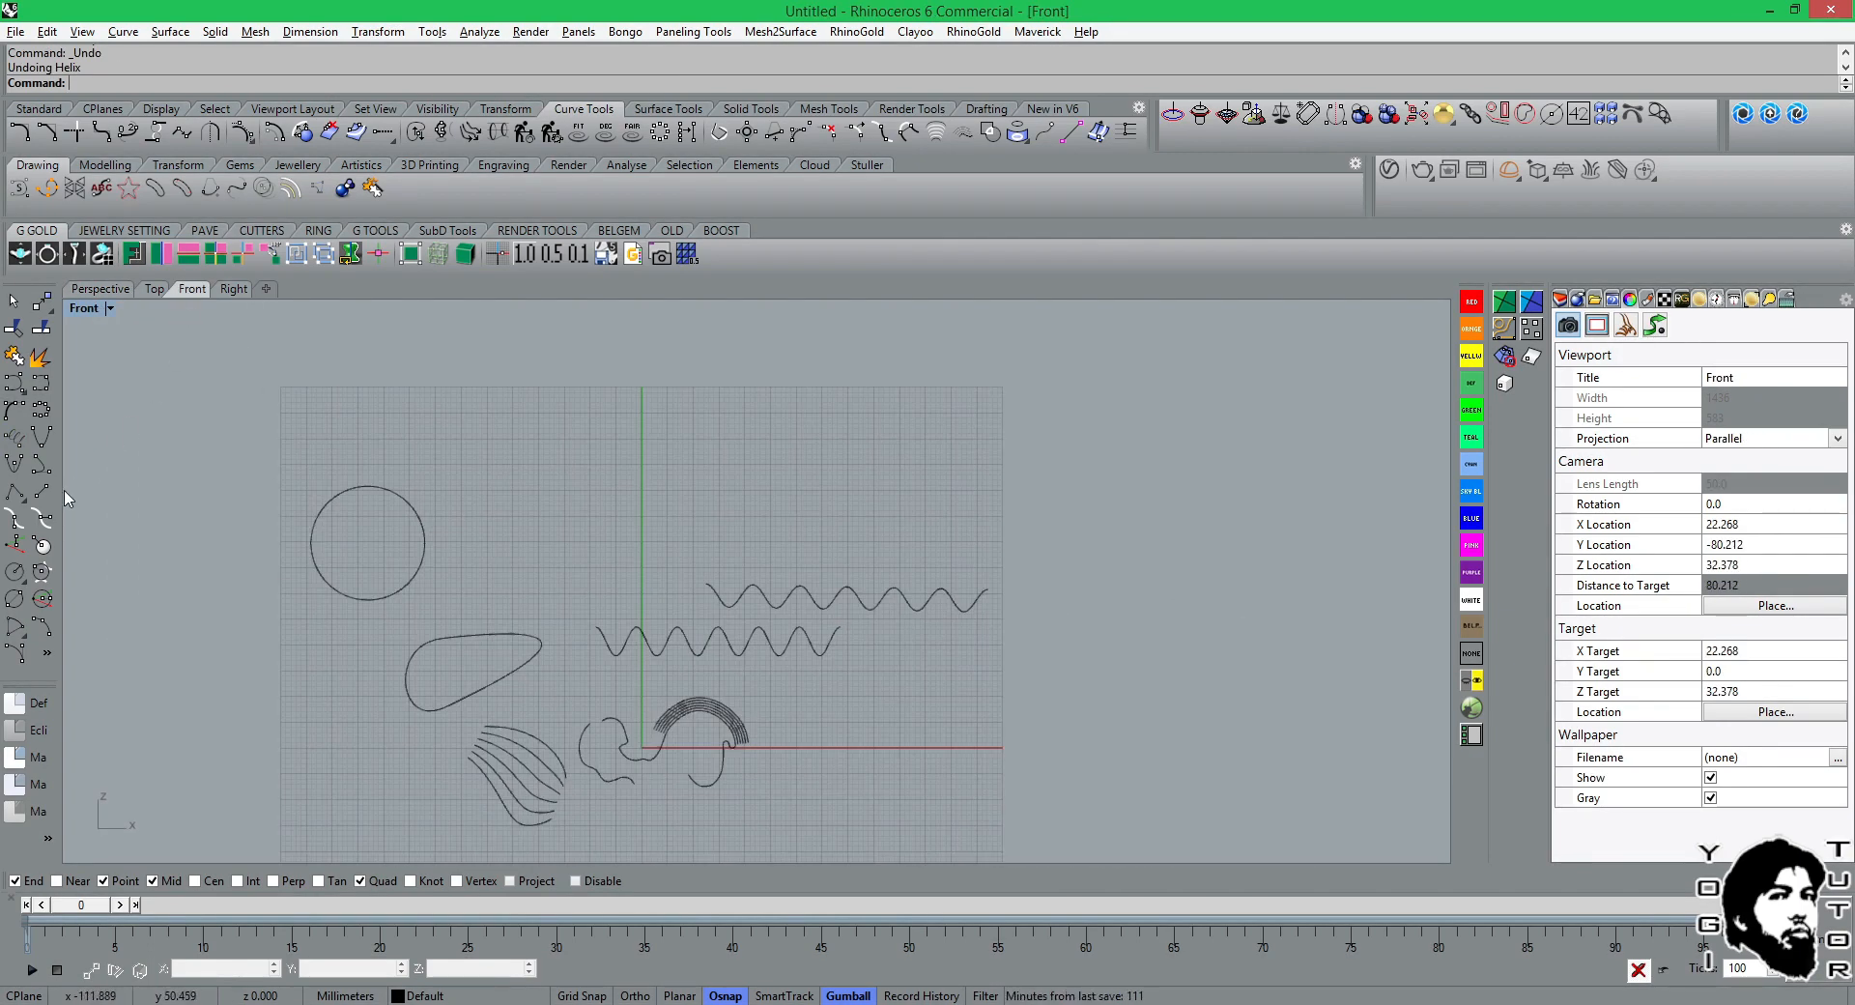
{"action": "left_click", "coordinate": [14, 436]}
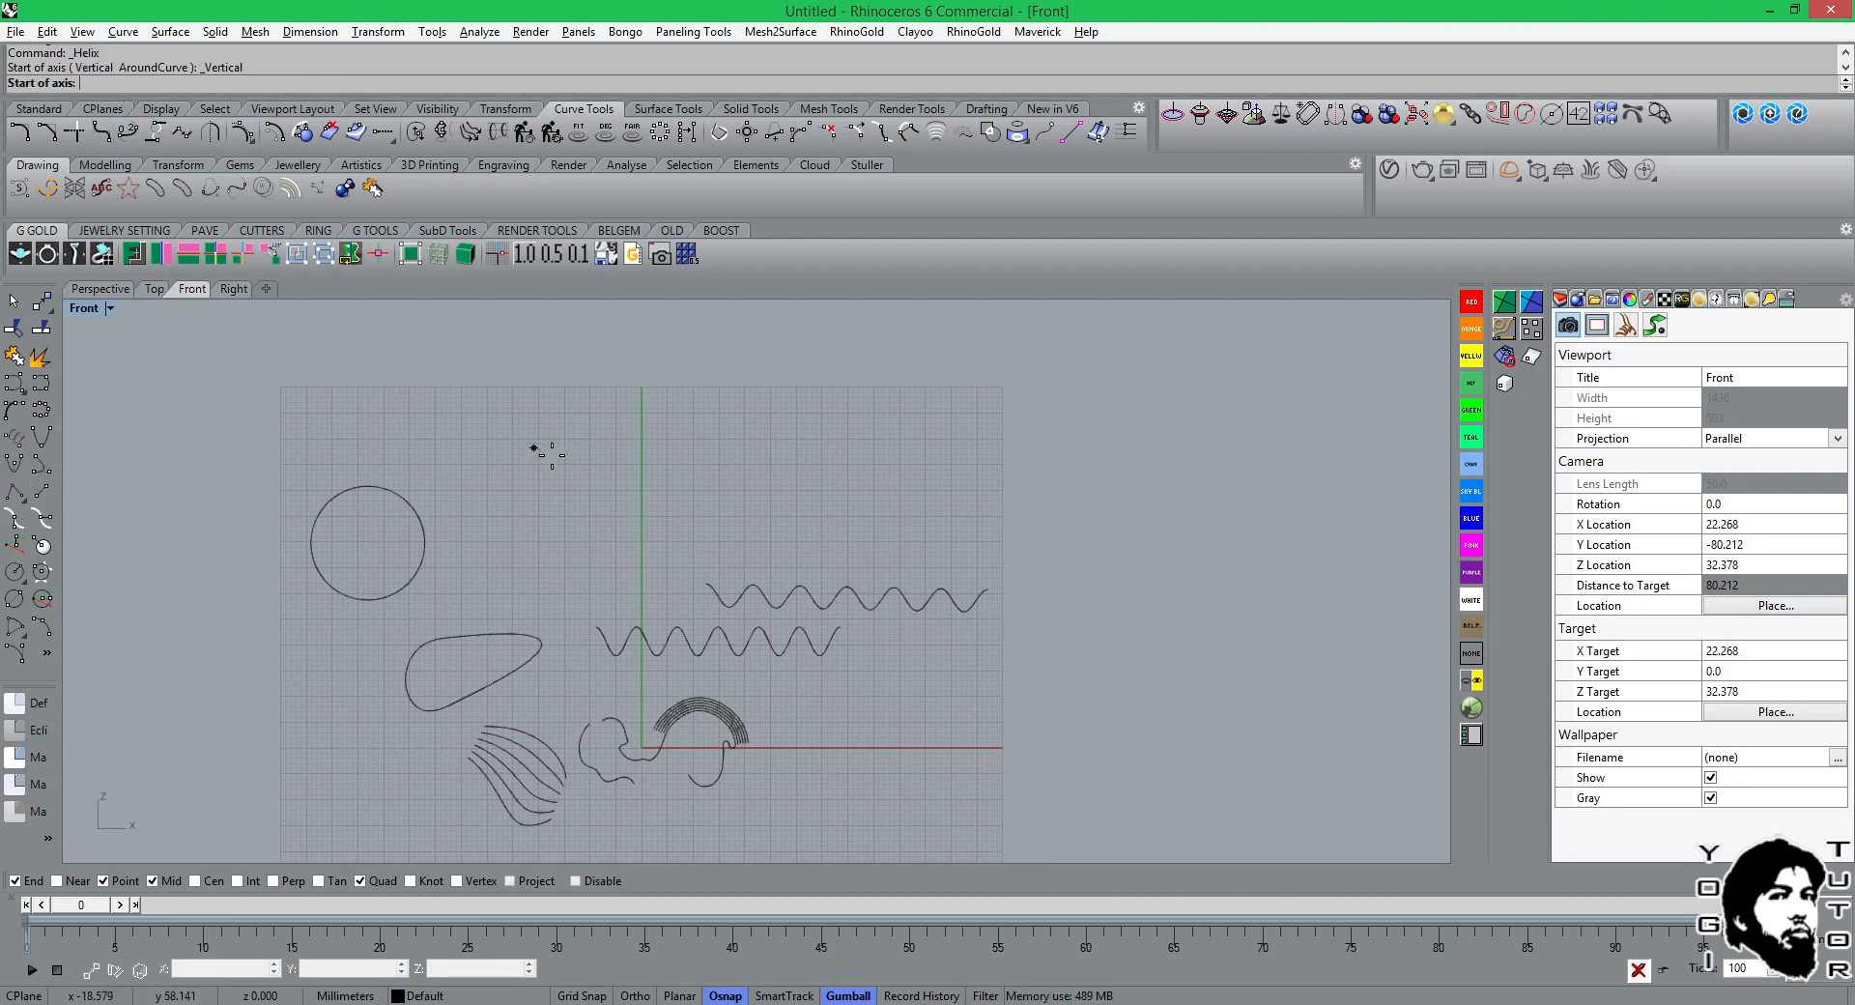
{"action": "left_click", "coordinate": [621, 461]}
{"action": "left_click", "coordinate": [731, 461]}
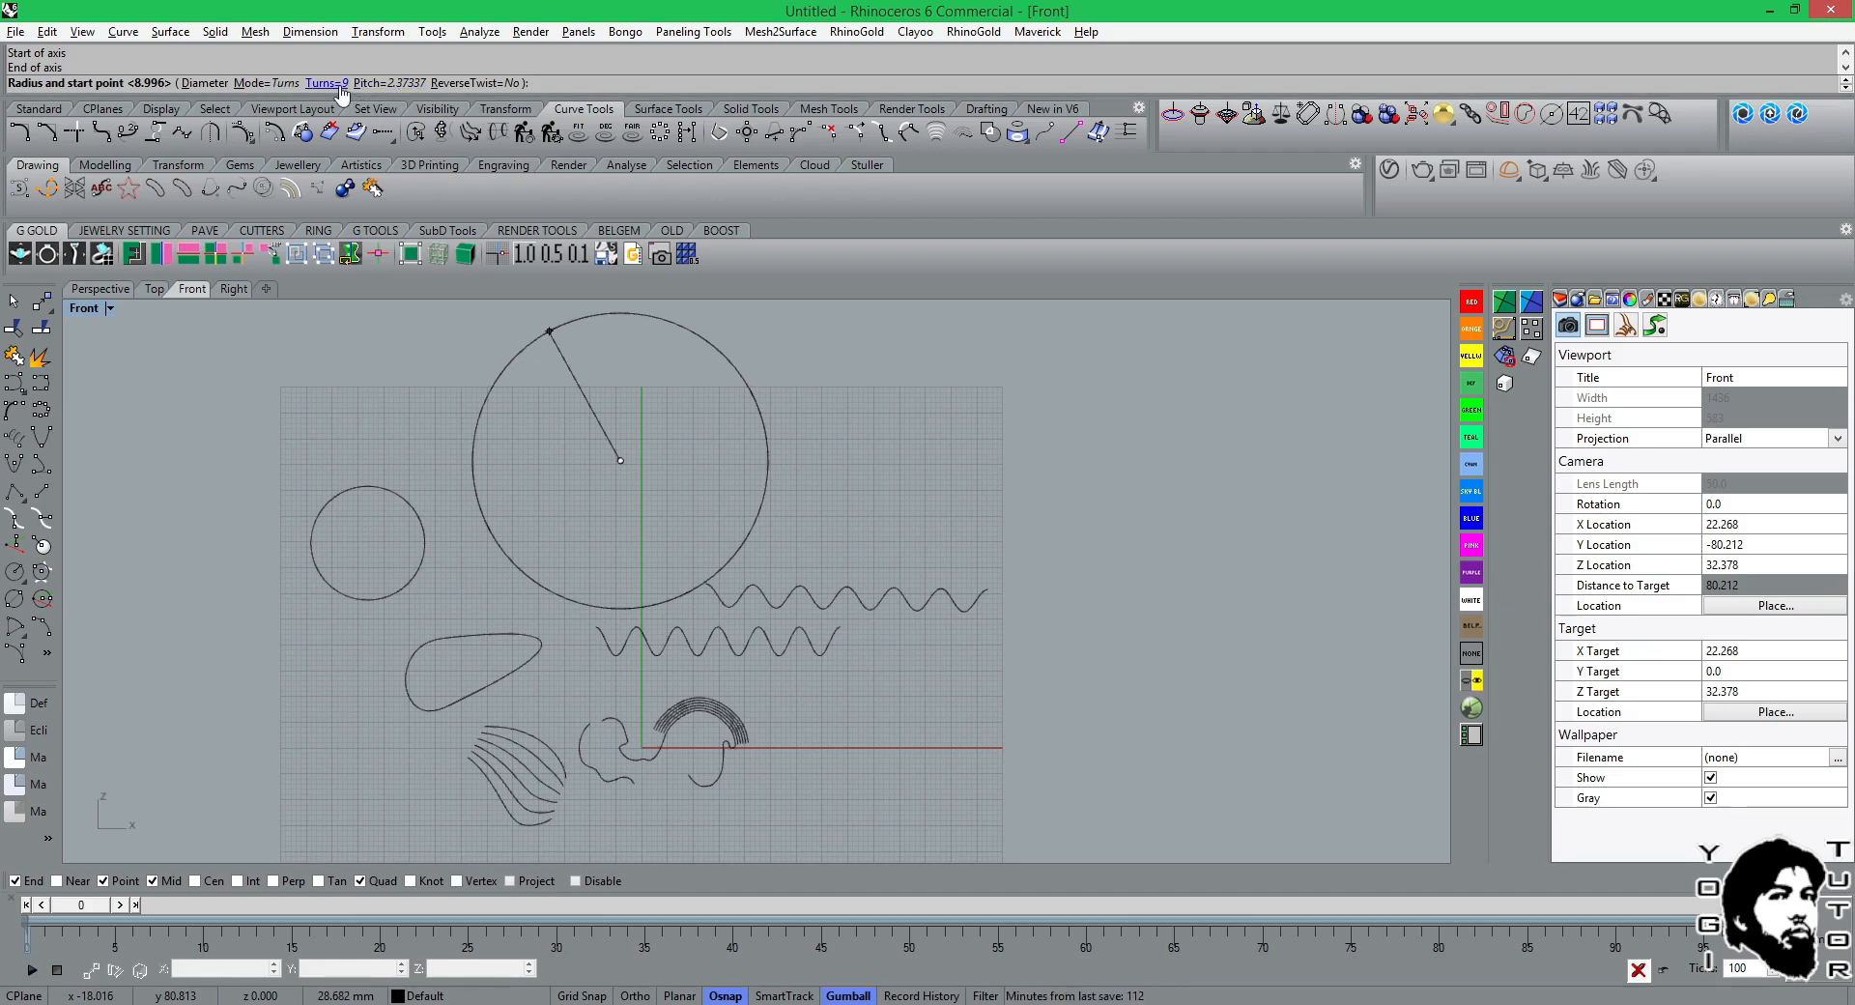
{"action": "left_click", "coordinate": [374, 85]}
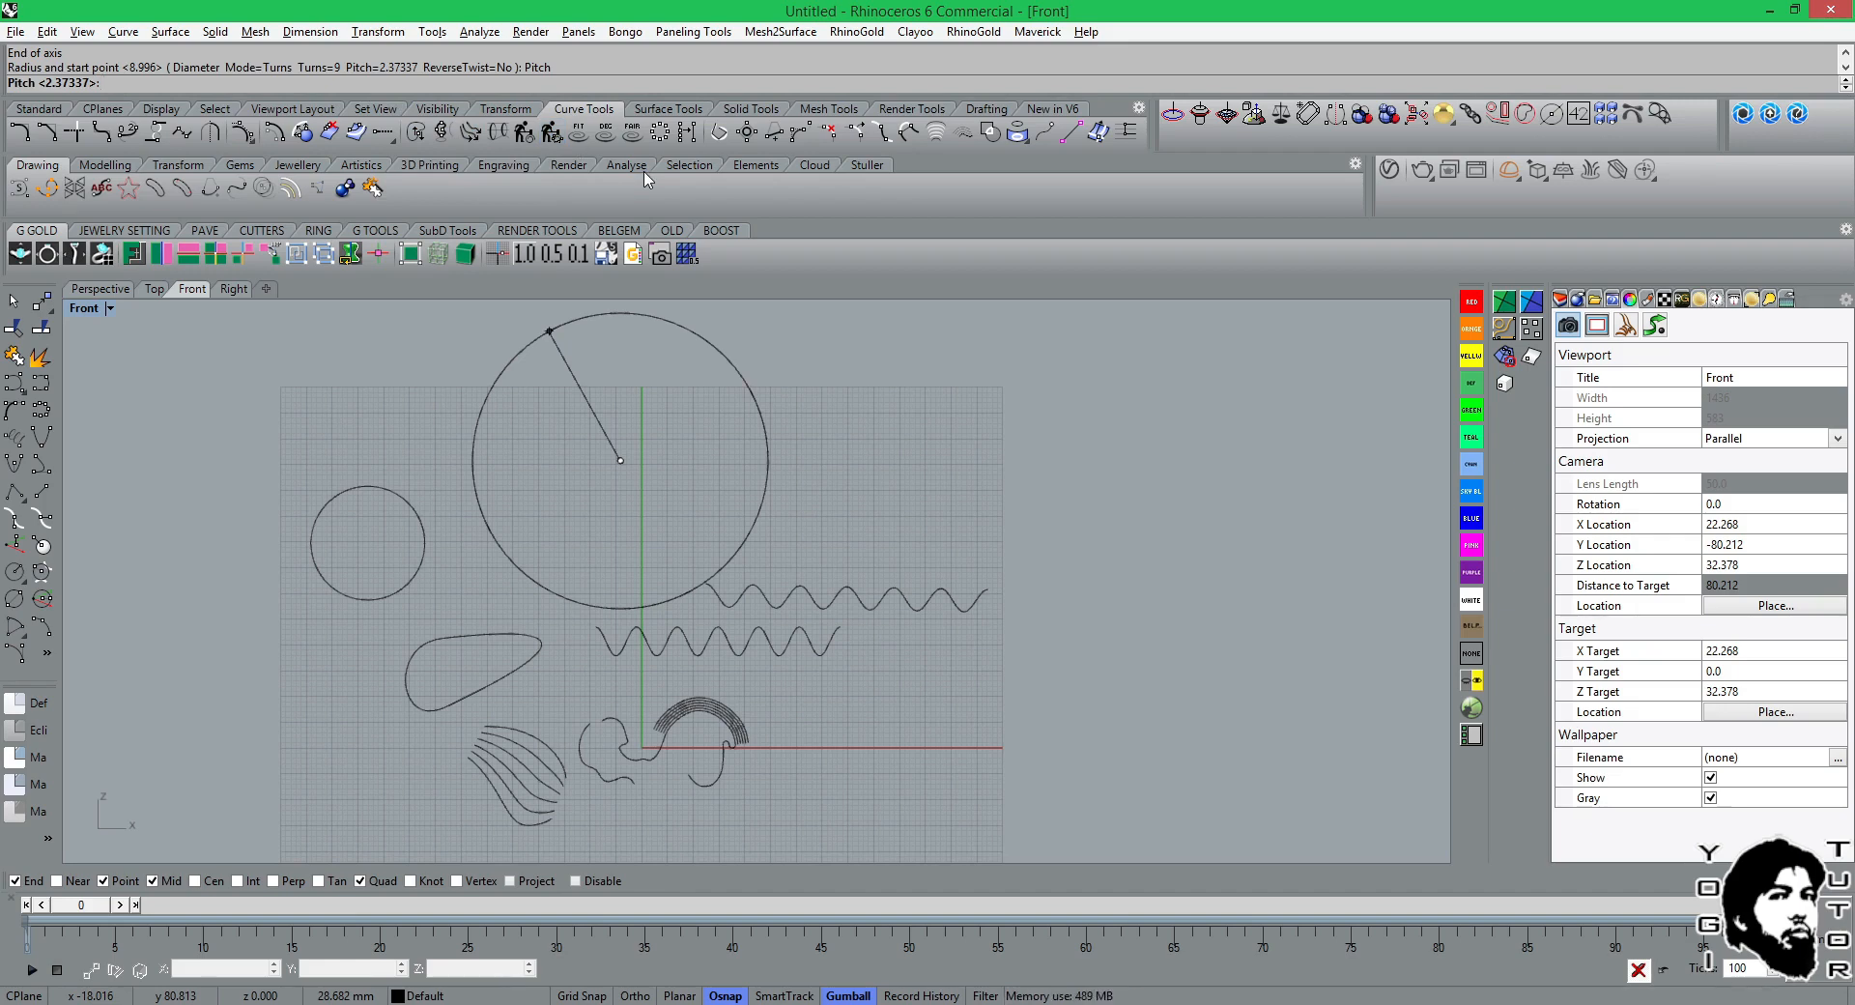
{"action": "type", "text": "5"}
{"action": "key", "text": "Return"}
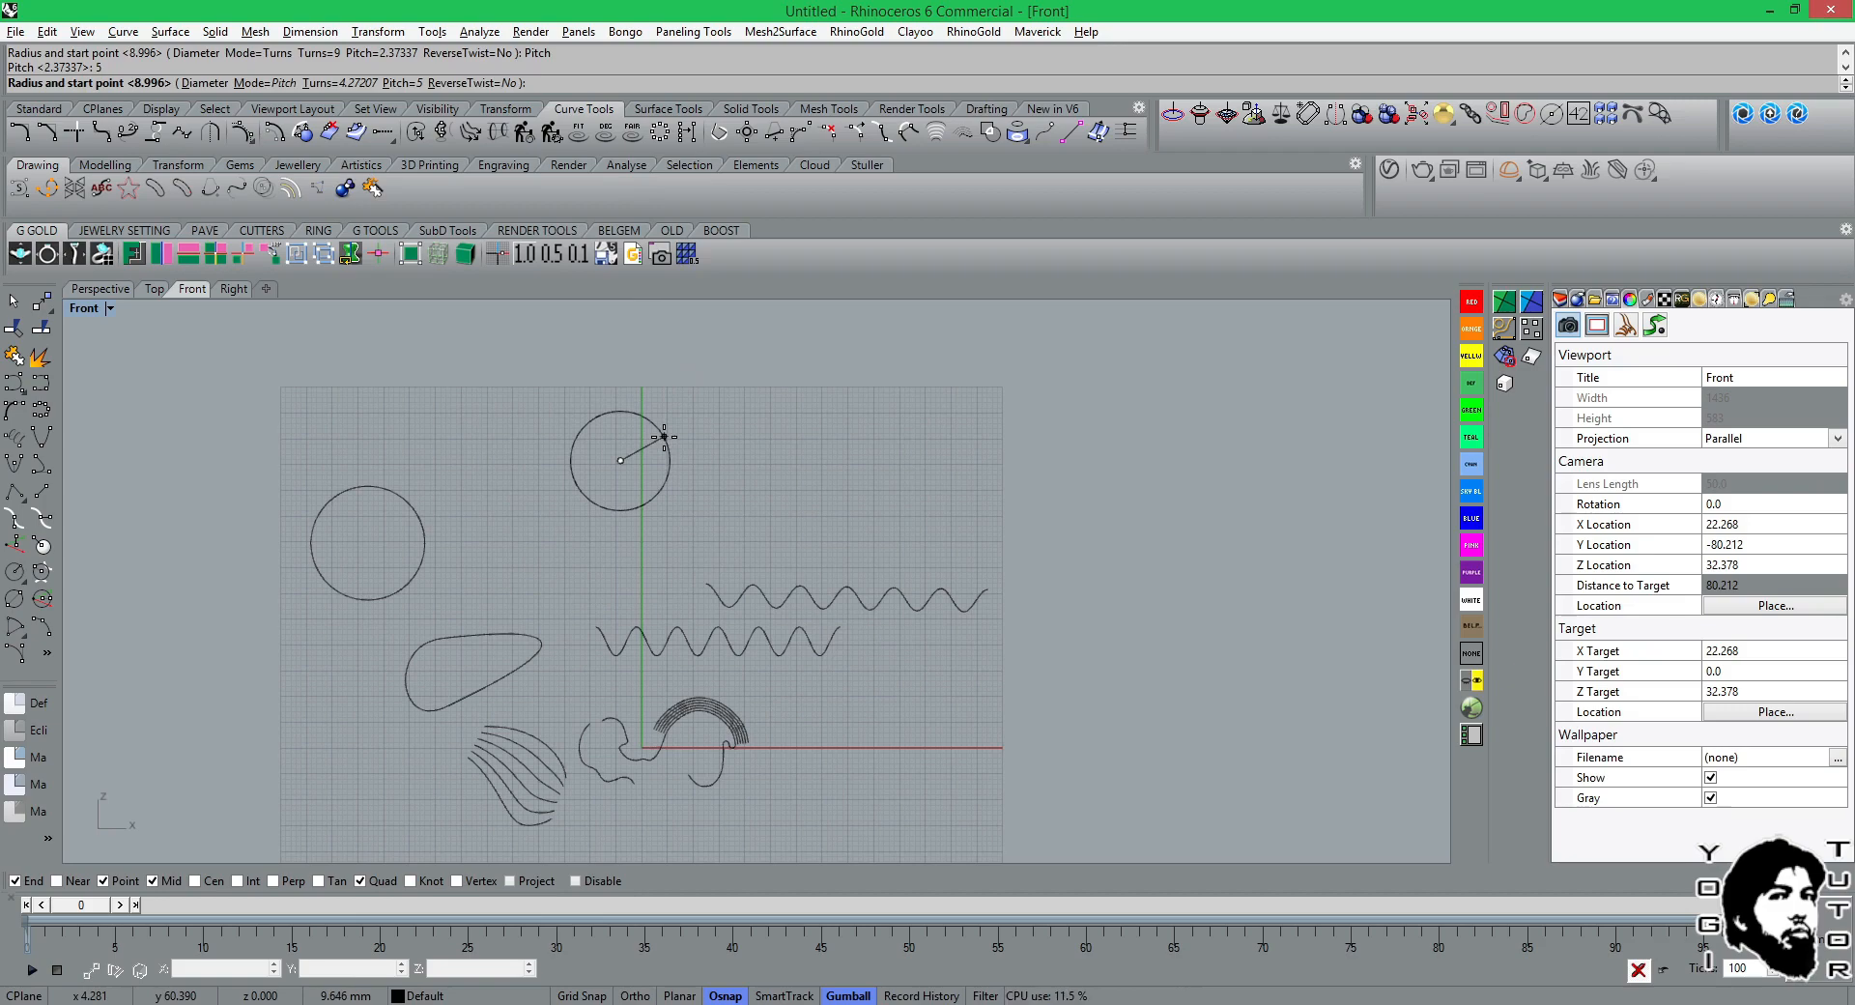
{"action": "left_click", "coordinate": [663, 437]}
Select the 5 mm pitch helix and inspect its coils from several angles in Perspective.
{"action": "left_click", "coordinate": [100, 289]}
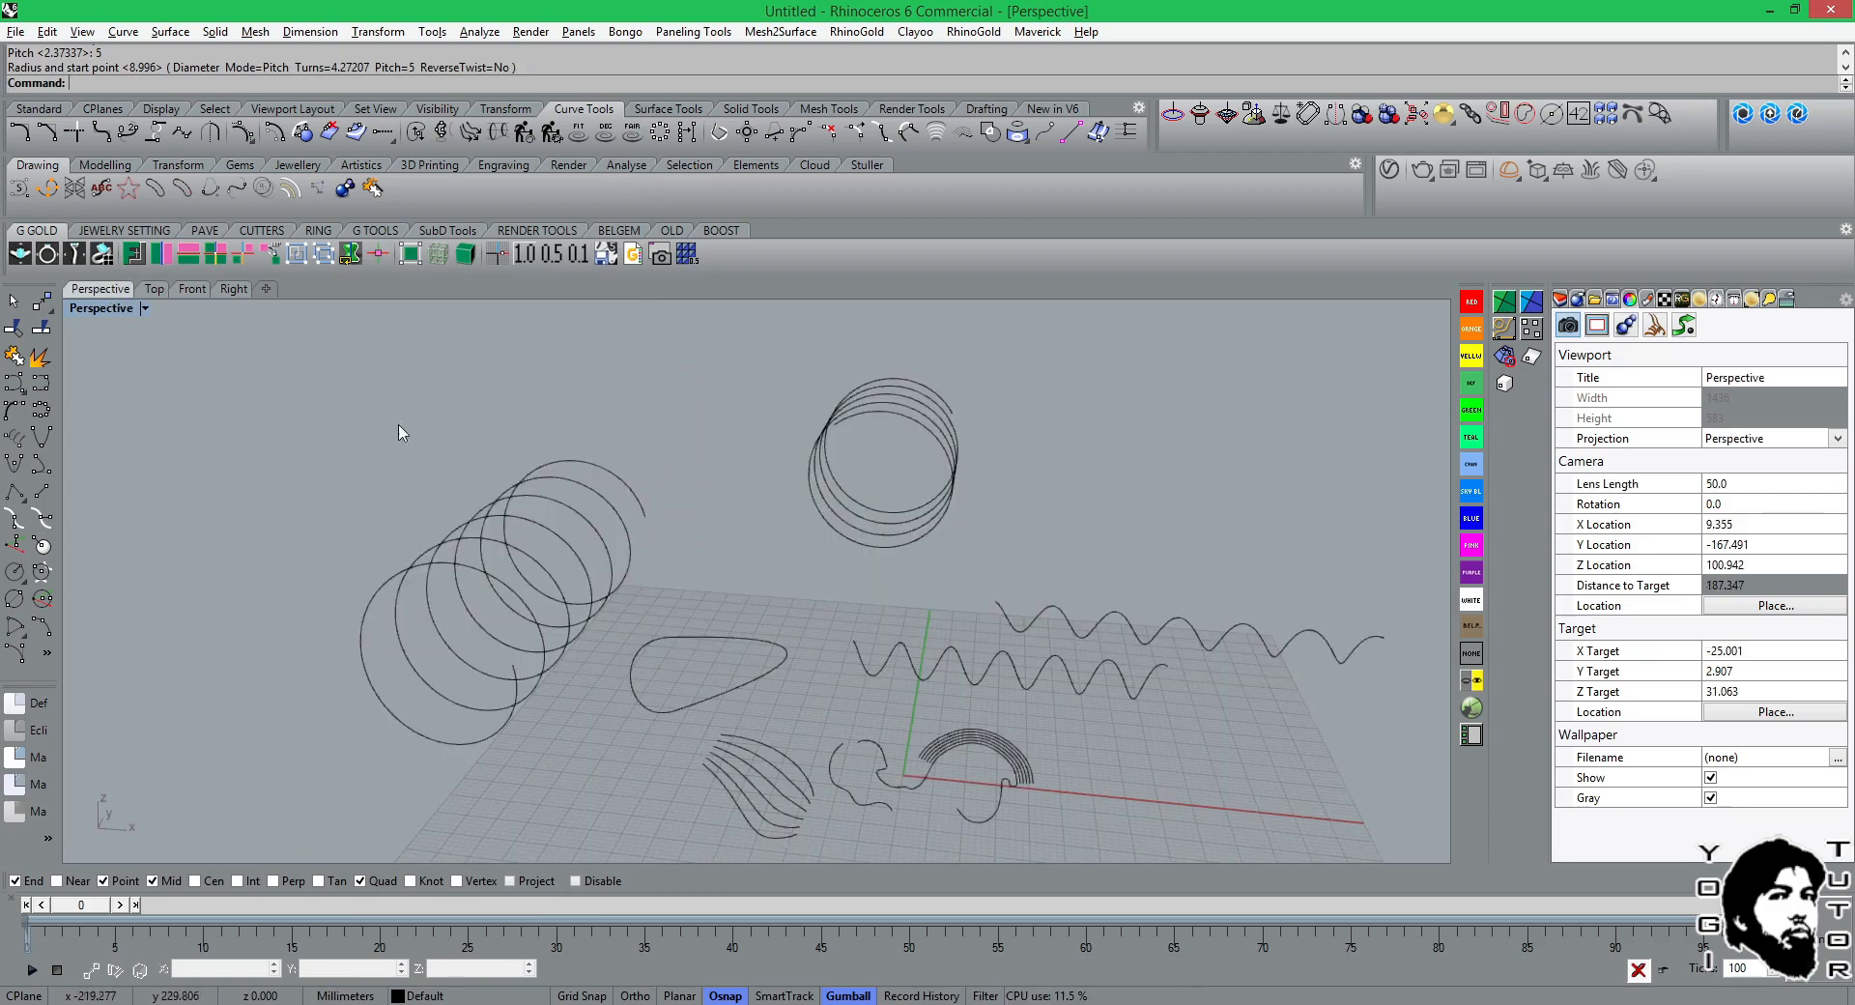
{"action": "right_click_drag", "start_coordinate": [401, 426], "coordinate": [585, 490]}
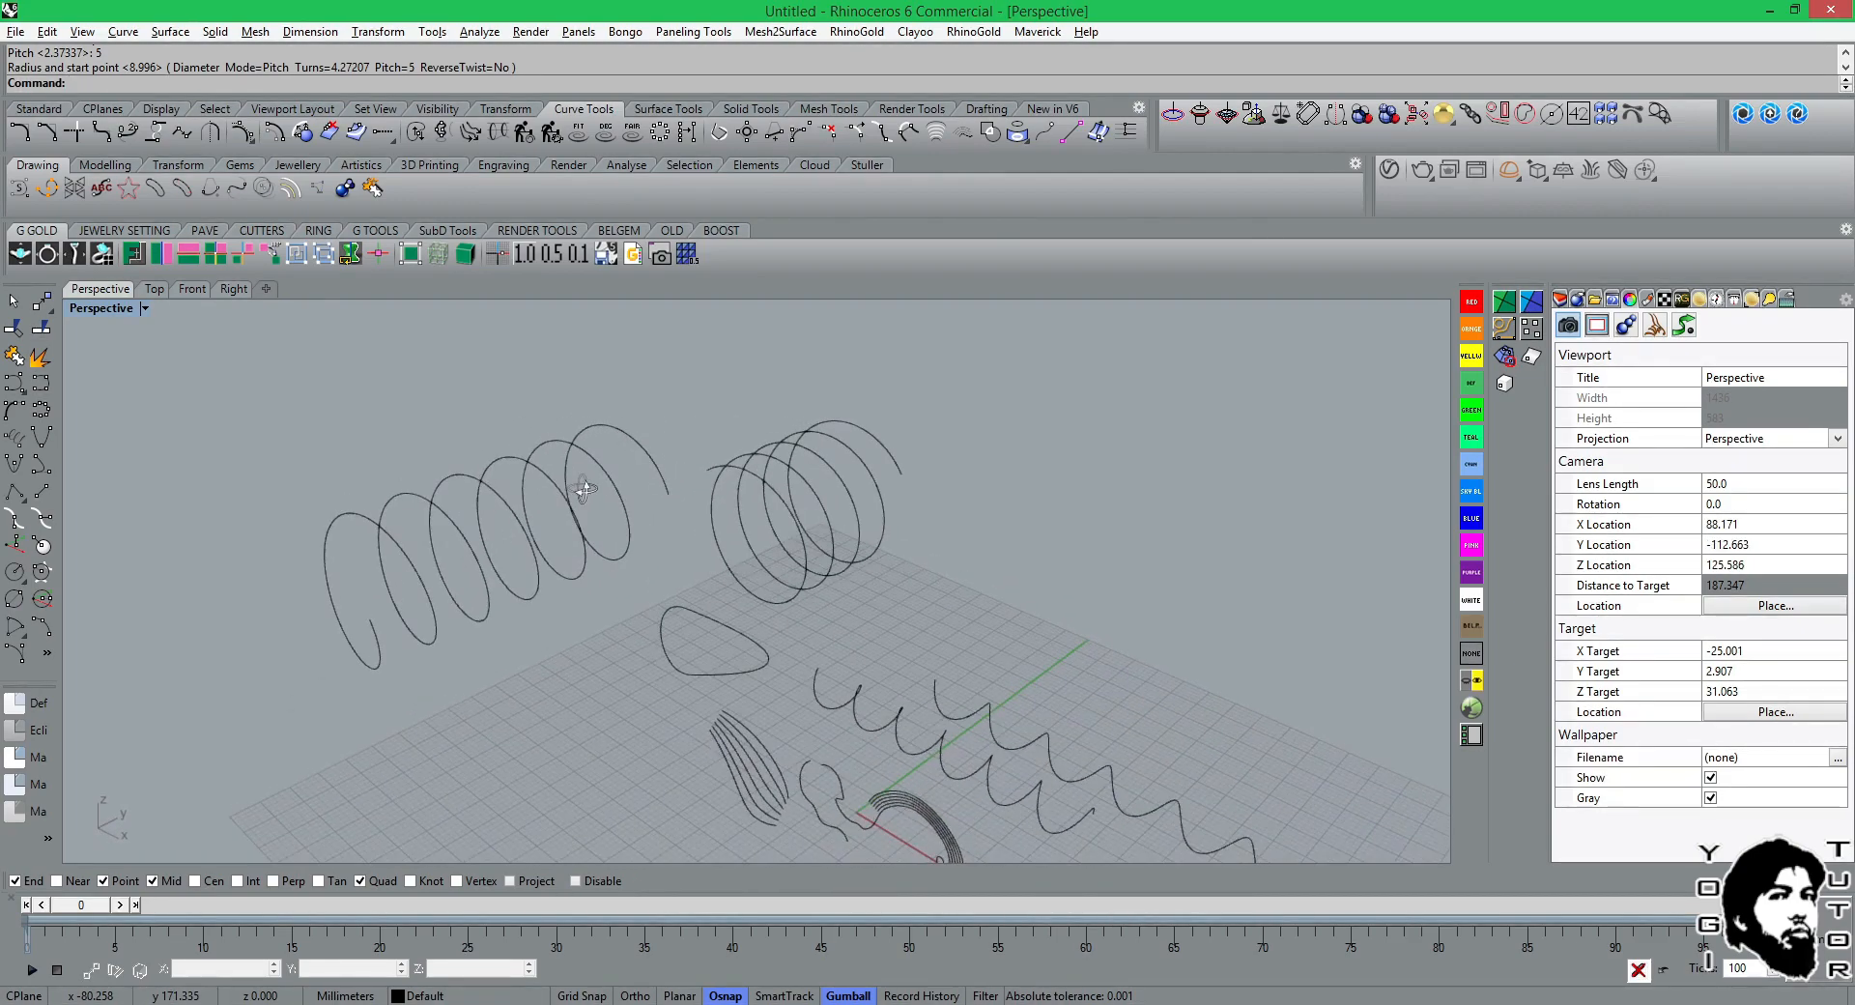
{"action": "left_click", "coordinate": [744, 479]}
{"action": "scroll", "coordinate": [889, 476], "scroll_direction": "up", "scroll_amount": 3}
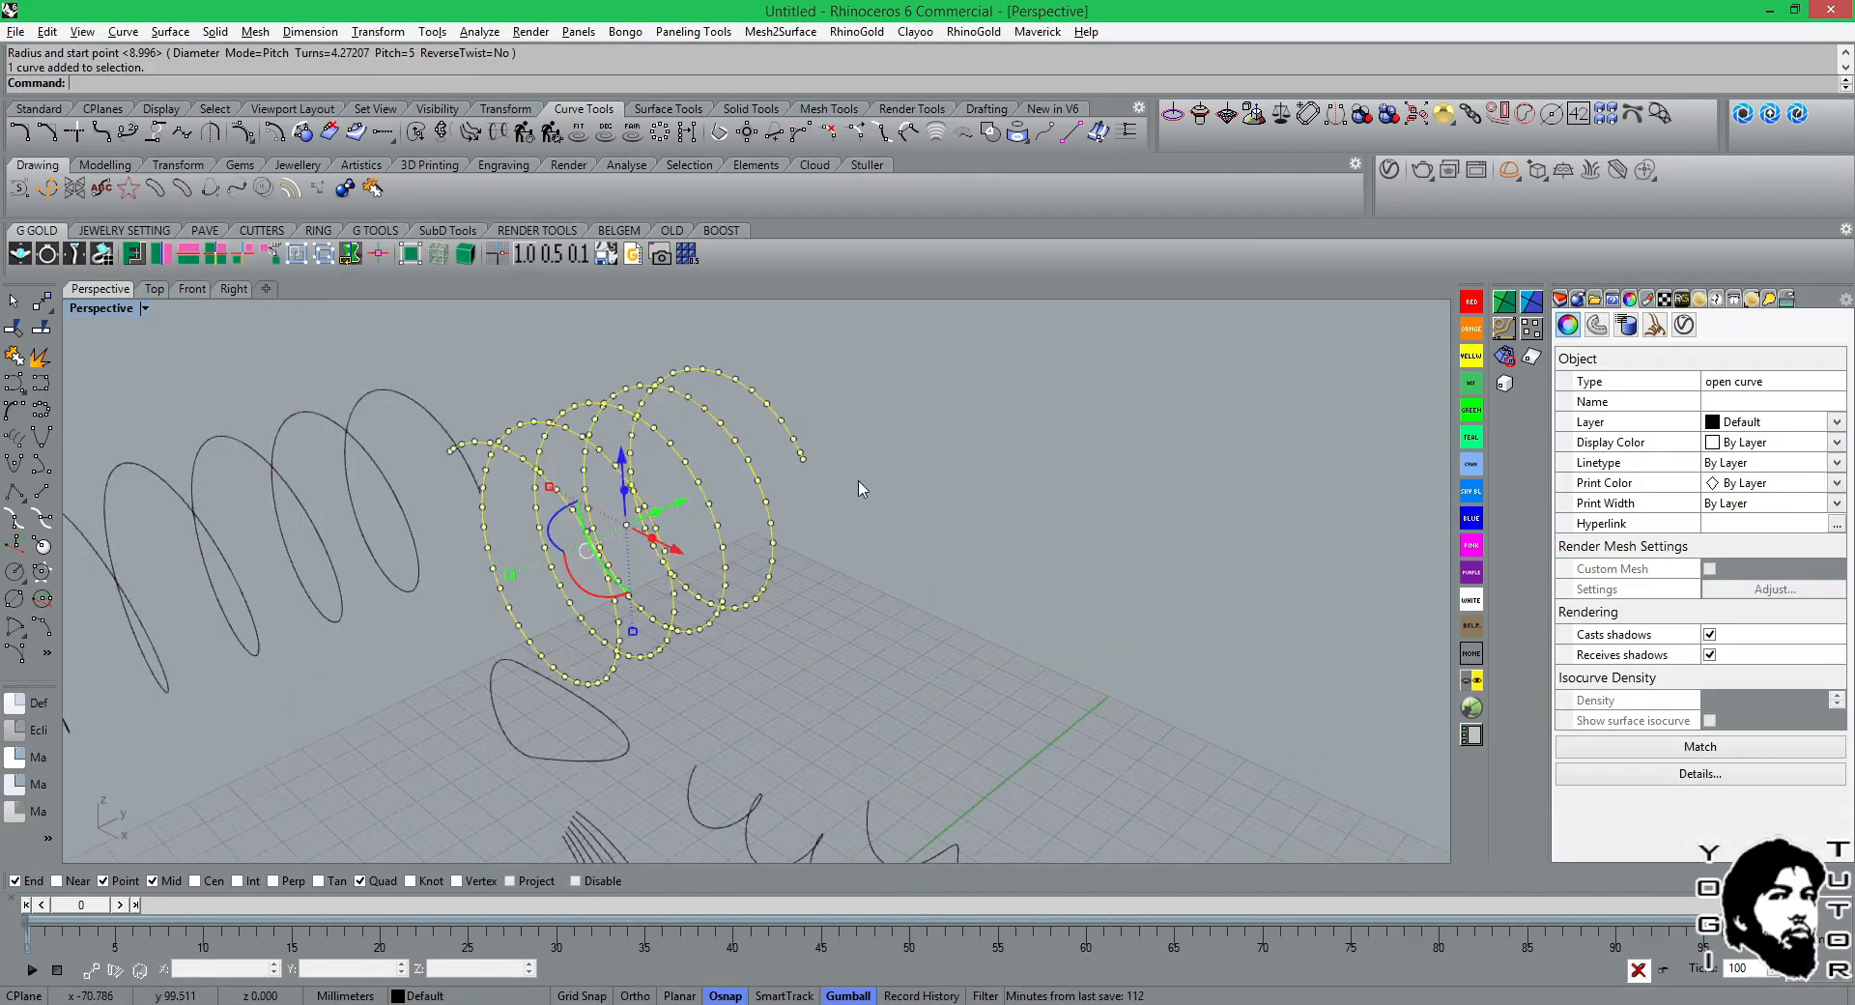
{"action": "right_click_drag", "start_coordinate": [798, 523], "coordinate": [959, 445]}
{"action": "scroll", "coordinate": [880, 484], "scroll_direction": "down", "scroll_amount": 4}
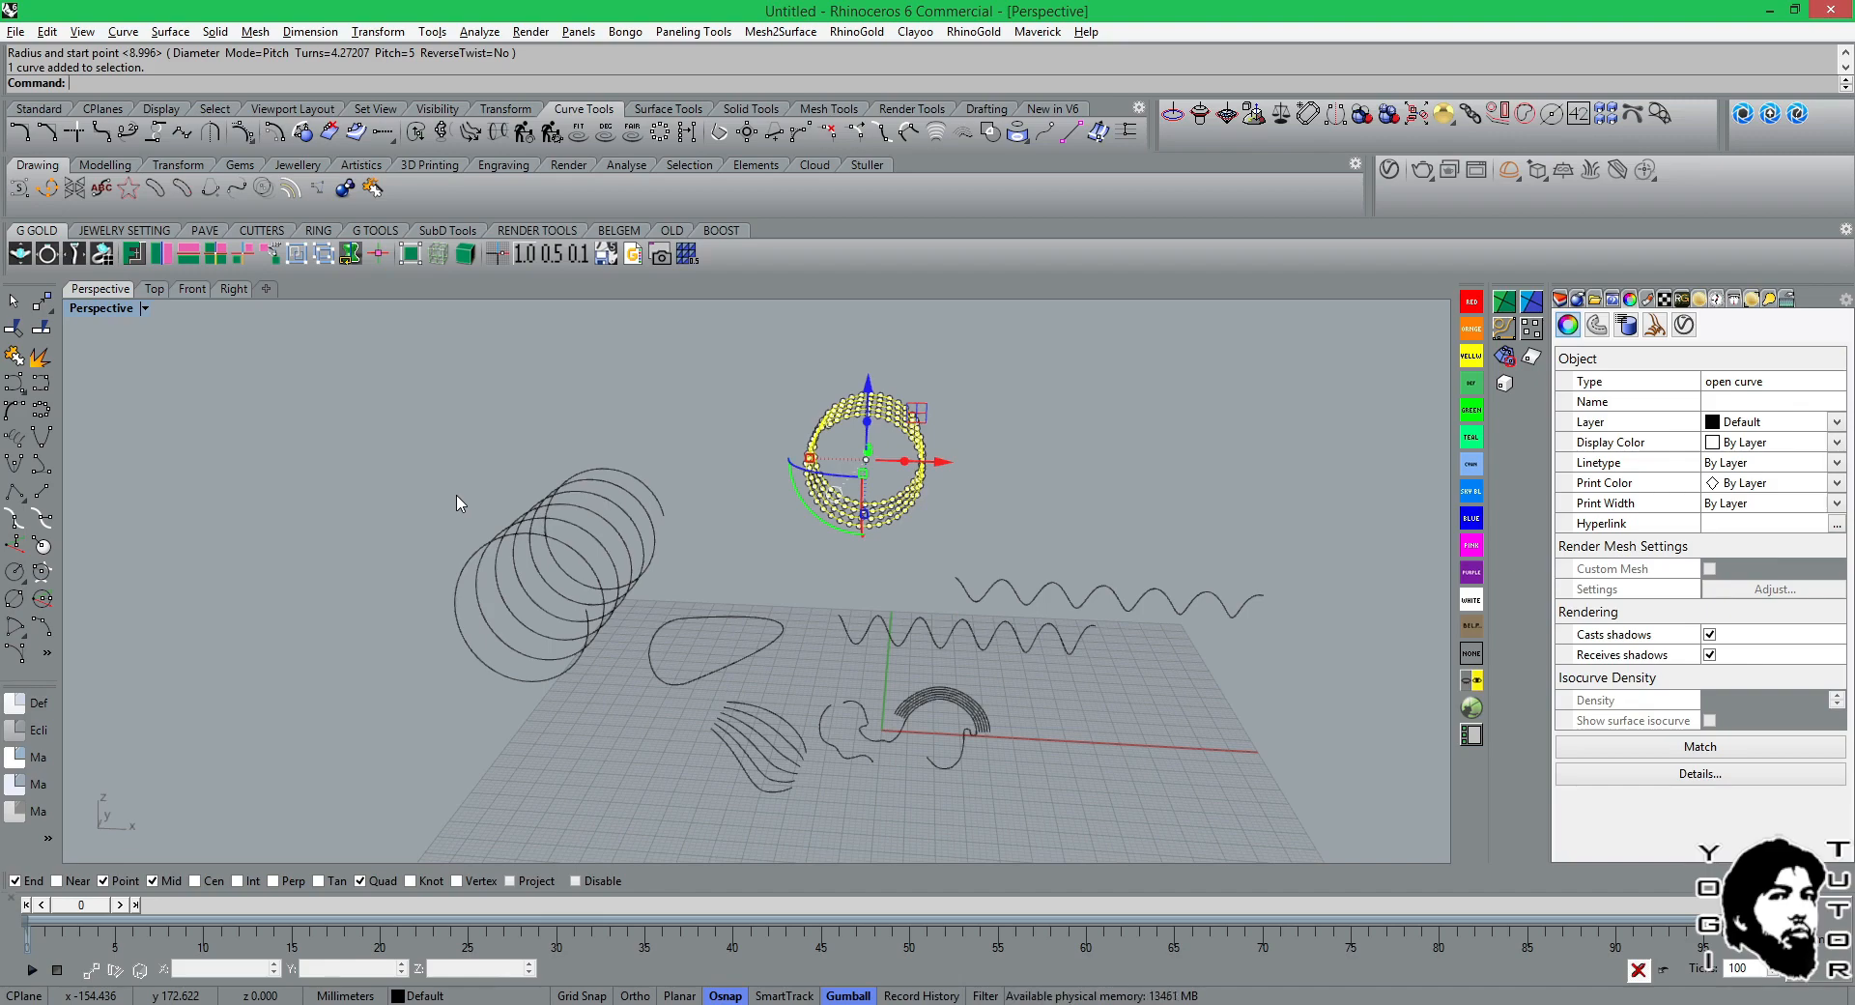
{"action": "right_click_drag", "start_coordinate": [622, 509], "coordinate": [654, 616]}
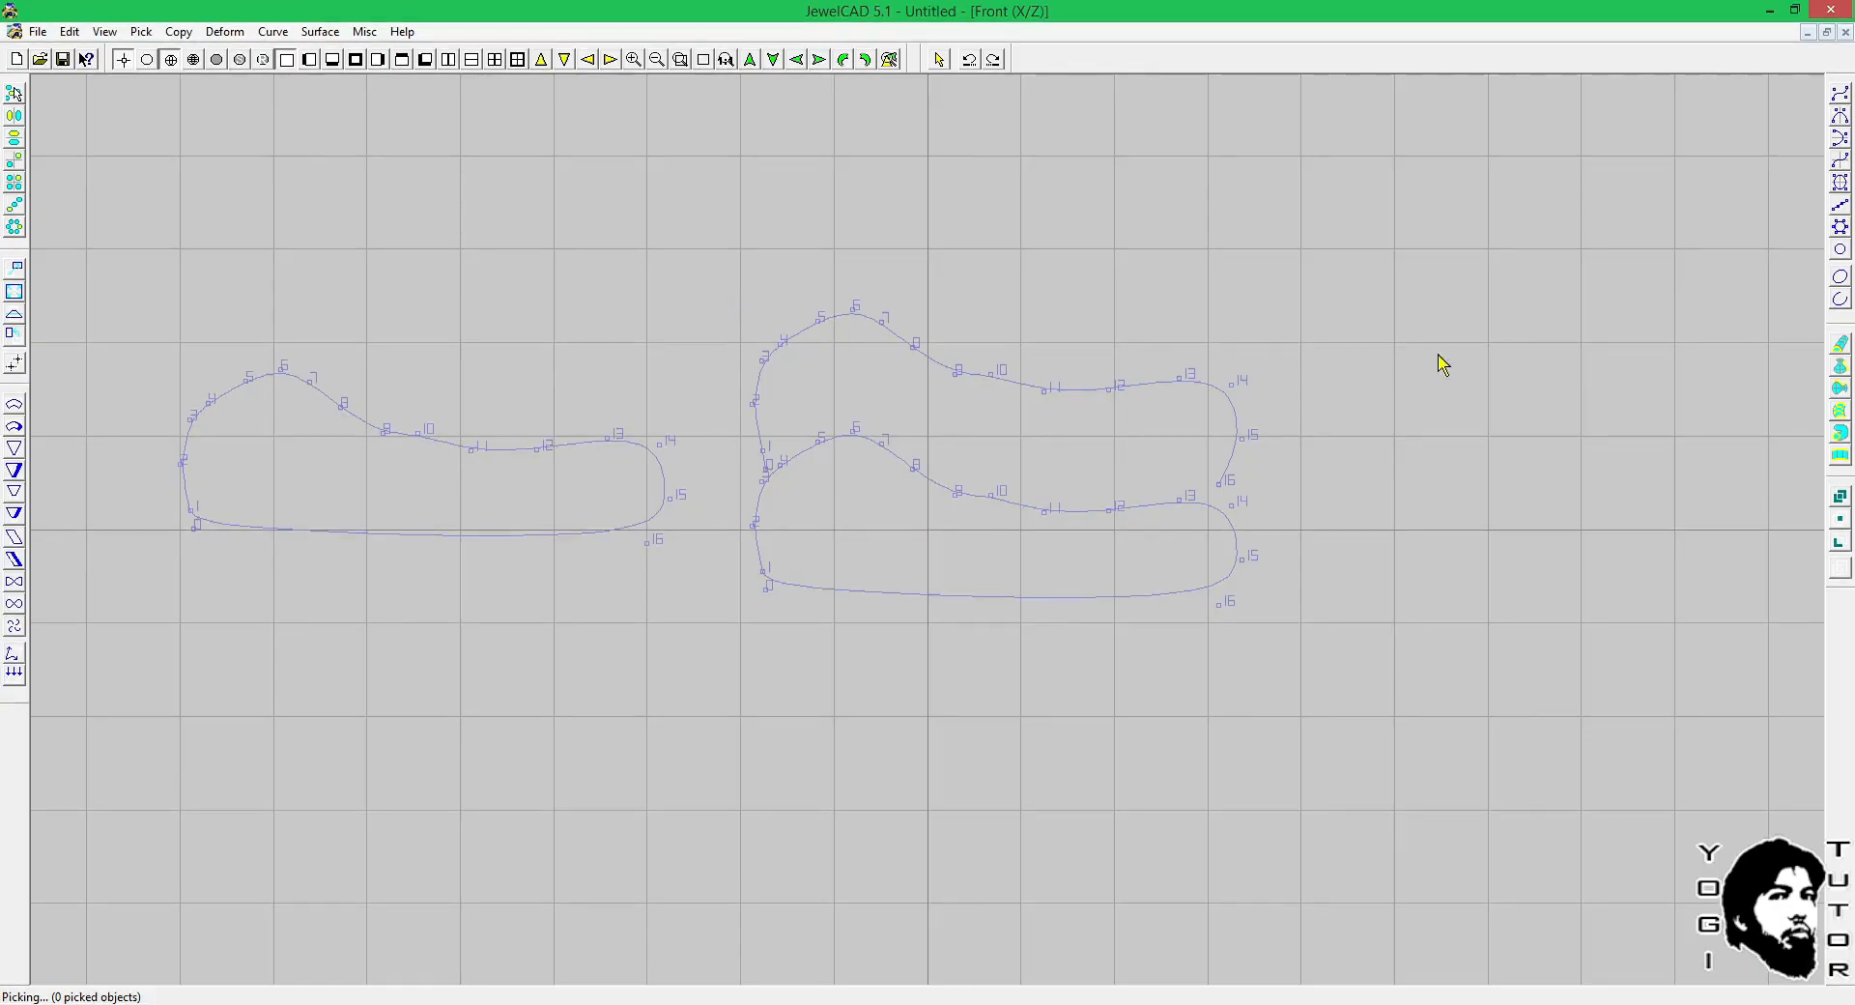
Review the available curve commands in JewelCAD and switch back to Rhinoceros.
{"action": "left_click", "coordinate": [270, 31]}
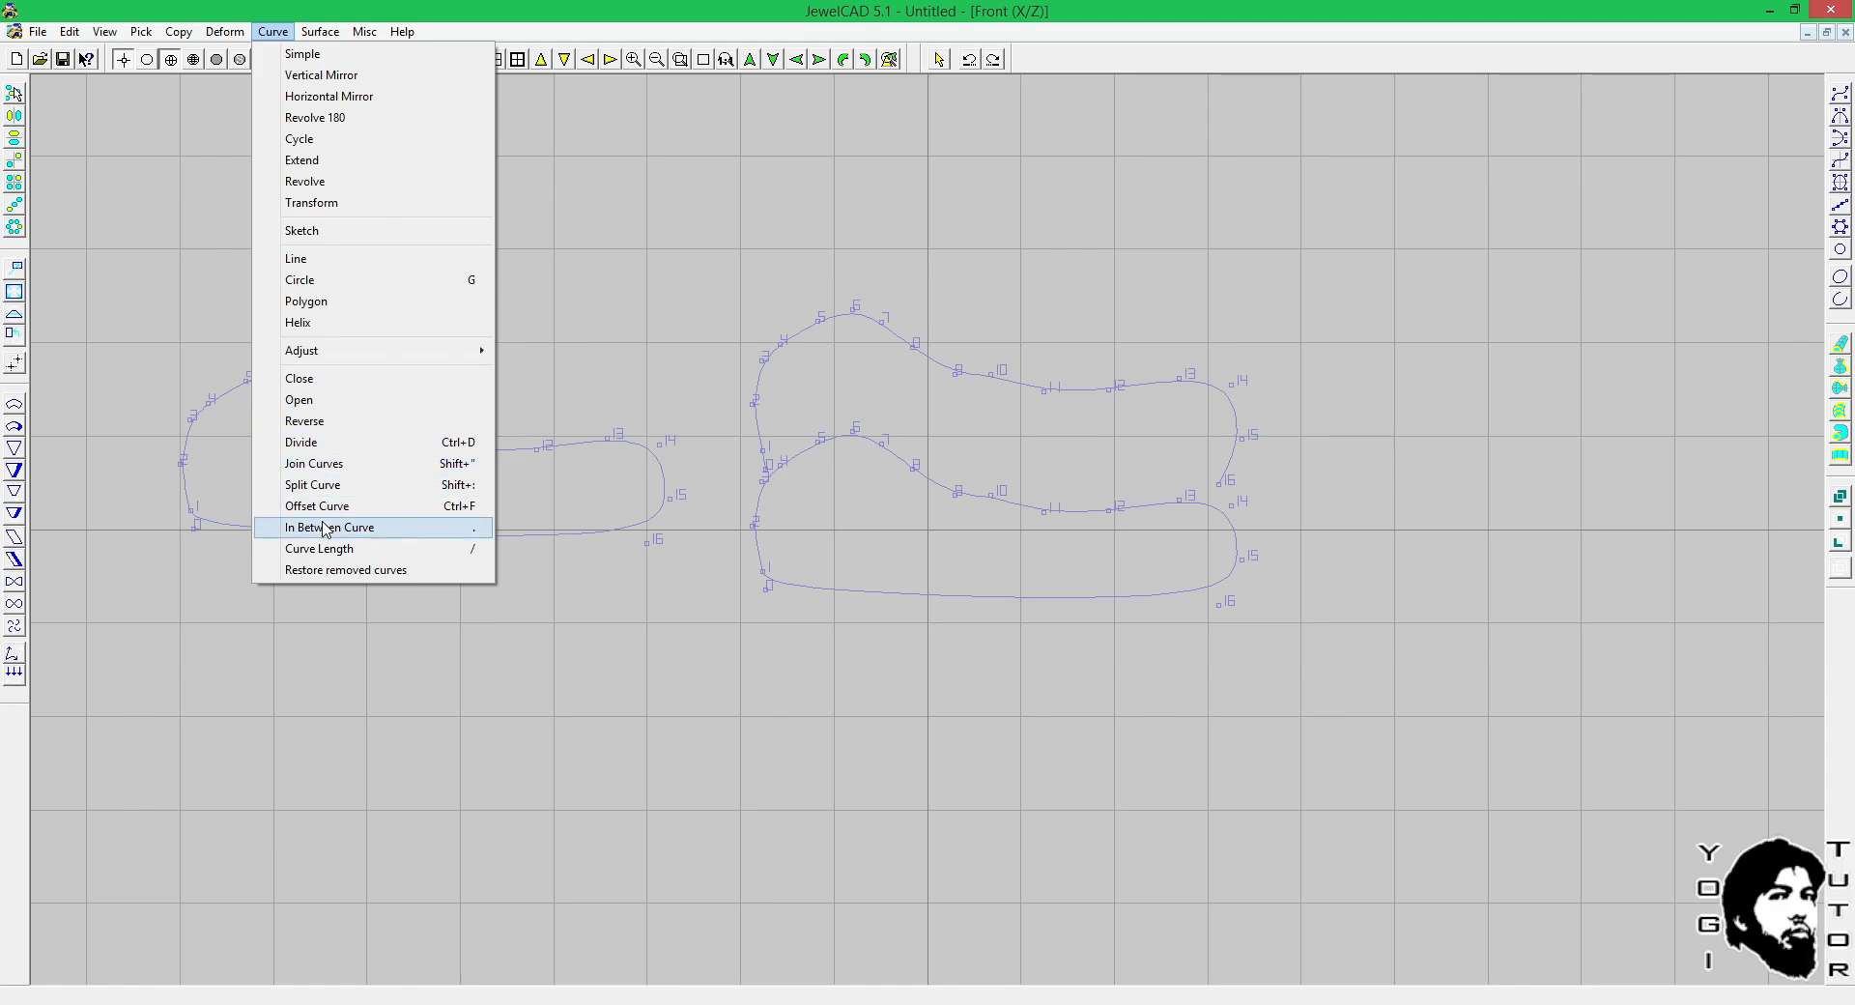
{"action": "left_click", "coordinate": [641, 381]}
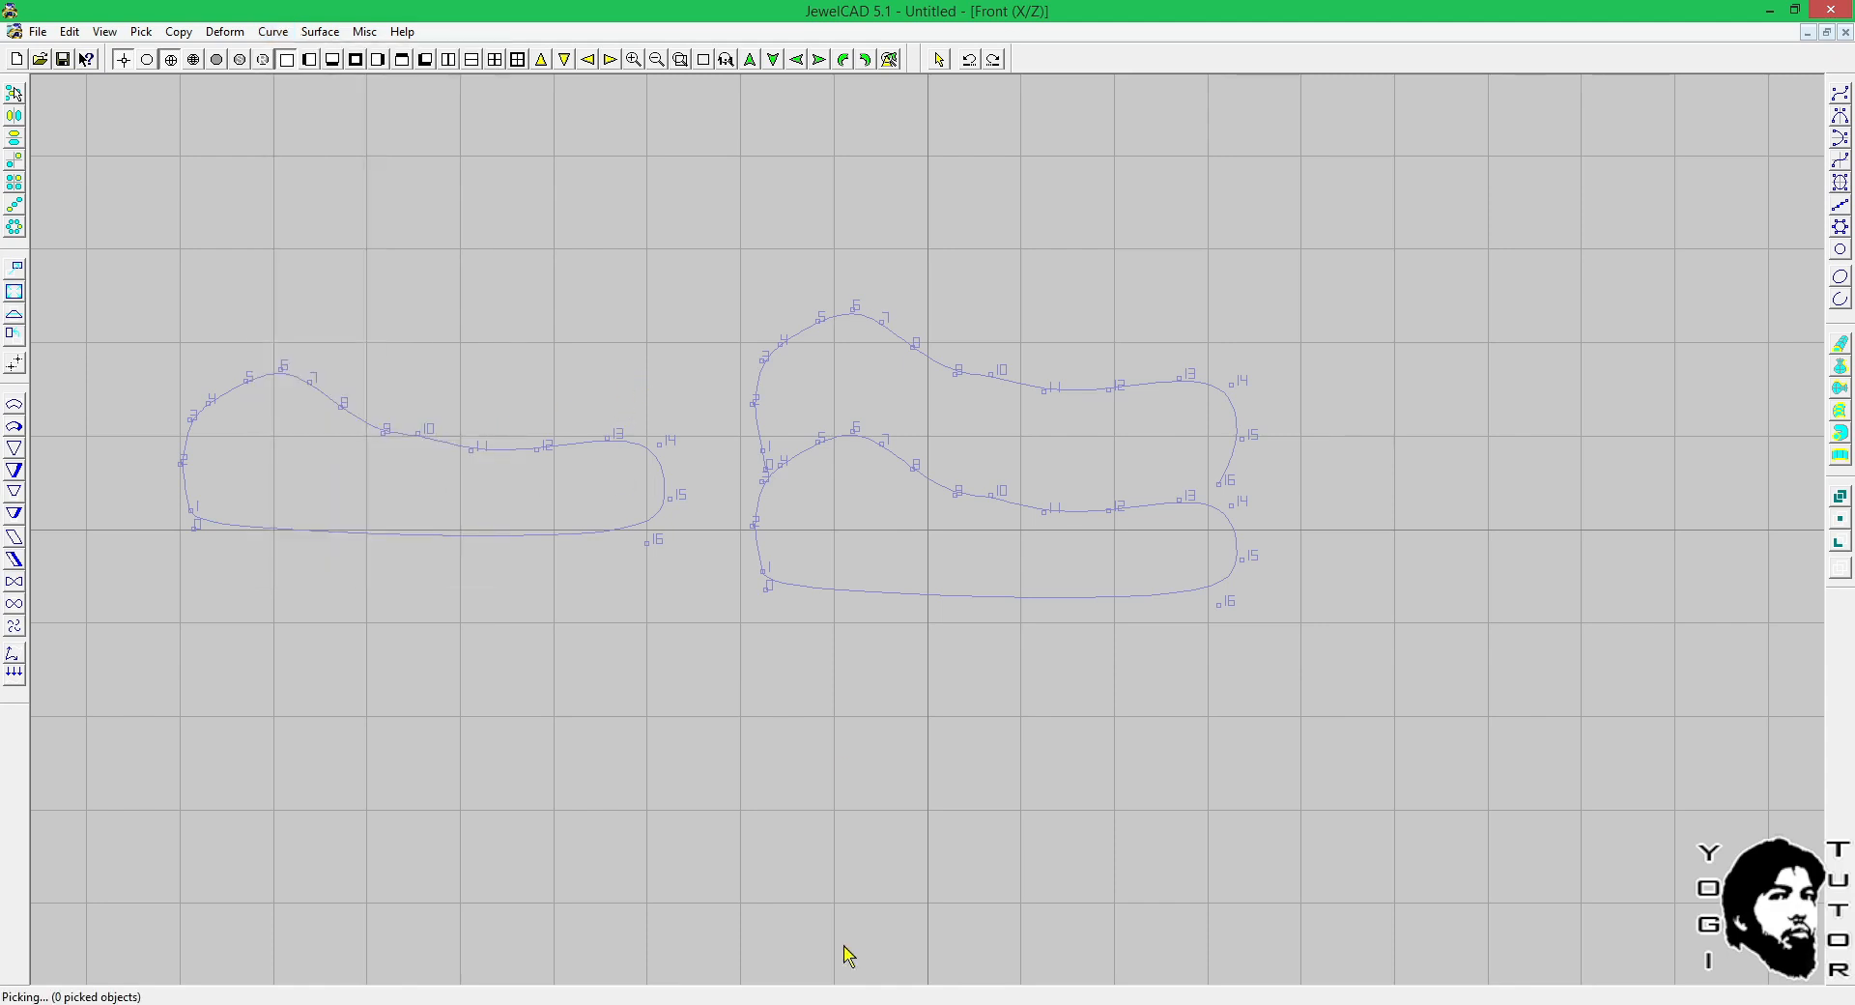
{"action": "left_click", "coordinate": [762, 1004]}
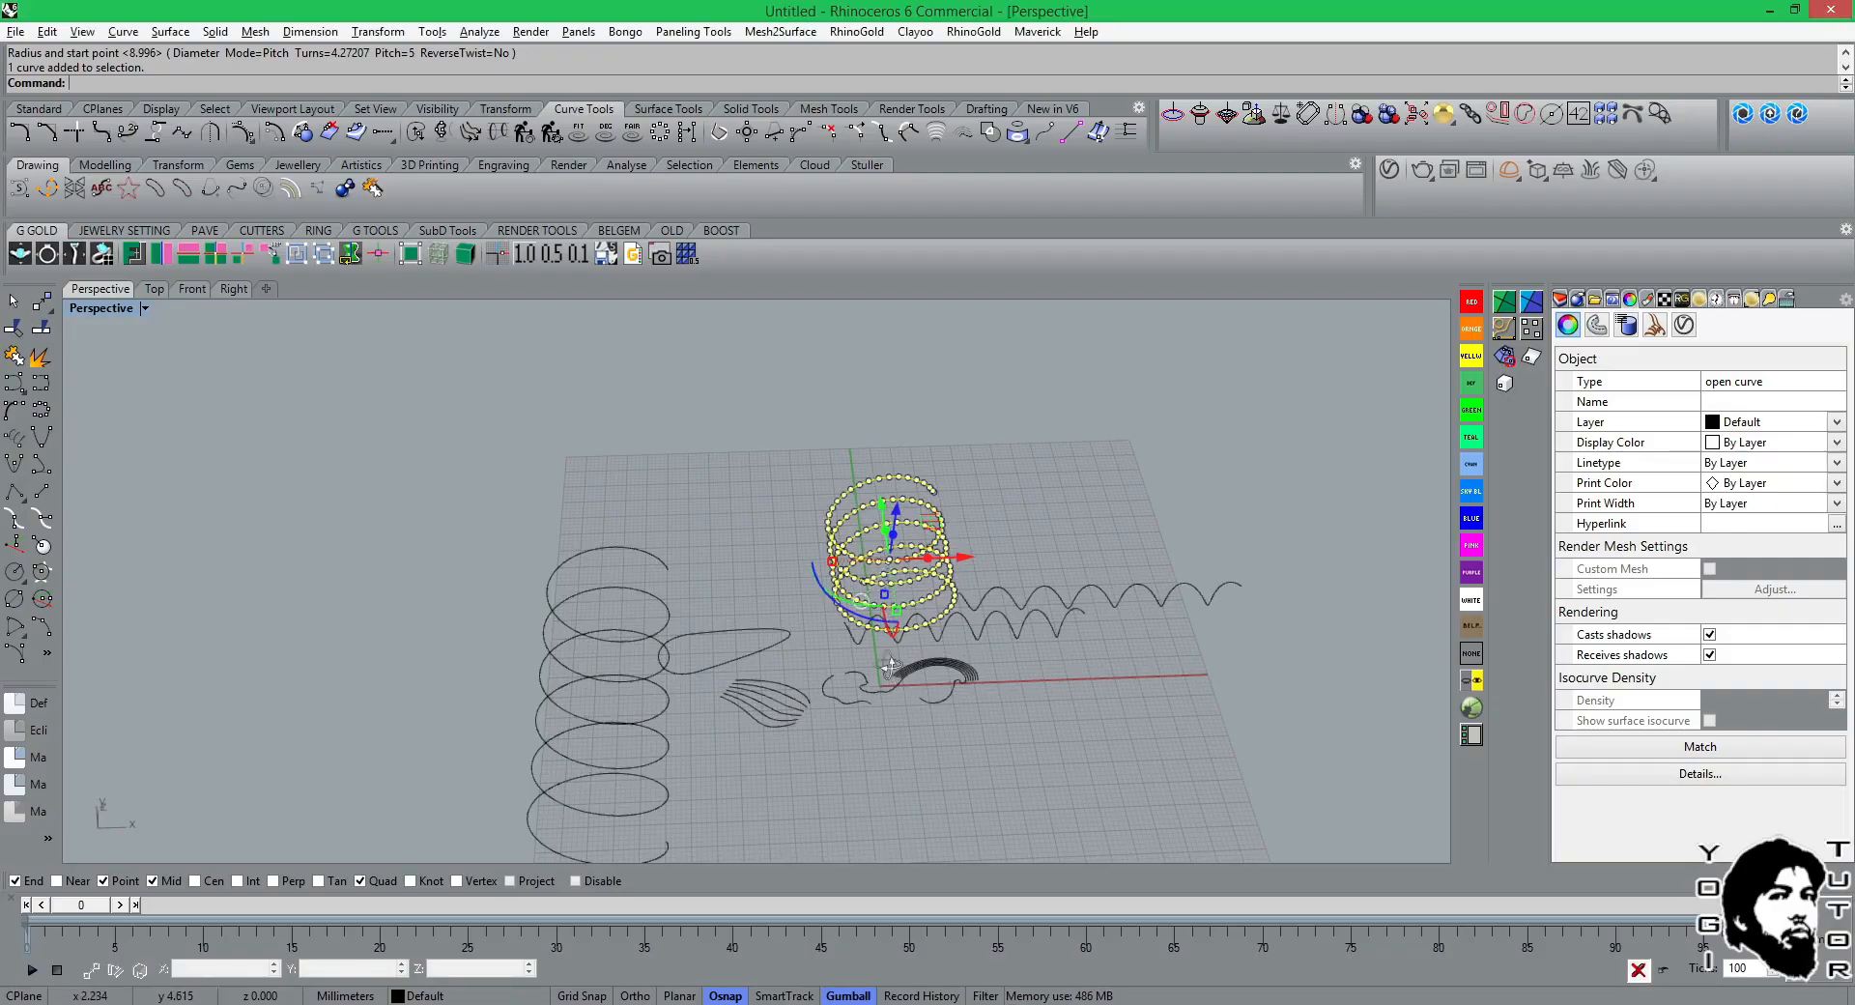
Return from Perspective to the Front view and clear the helix selection.
{"action": "right_click_drag", "start_coordinate": [881, 611], "coordinate": [485, 798]}
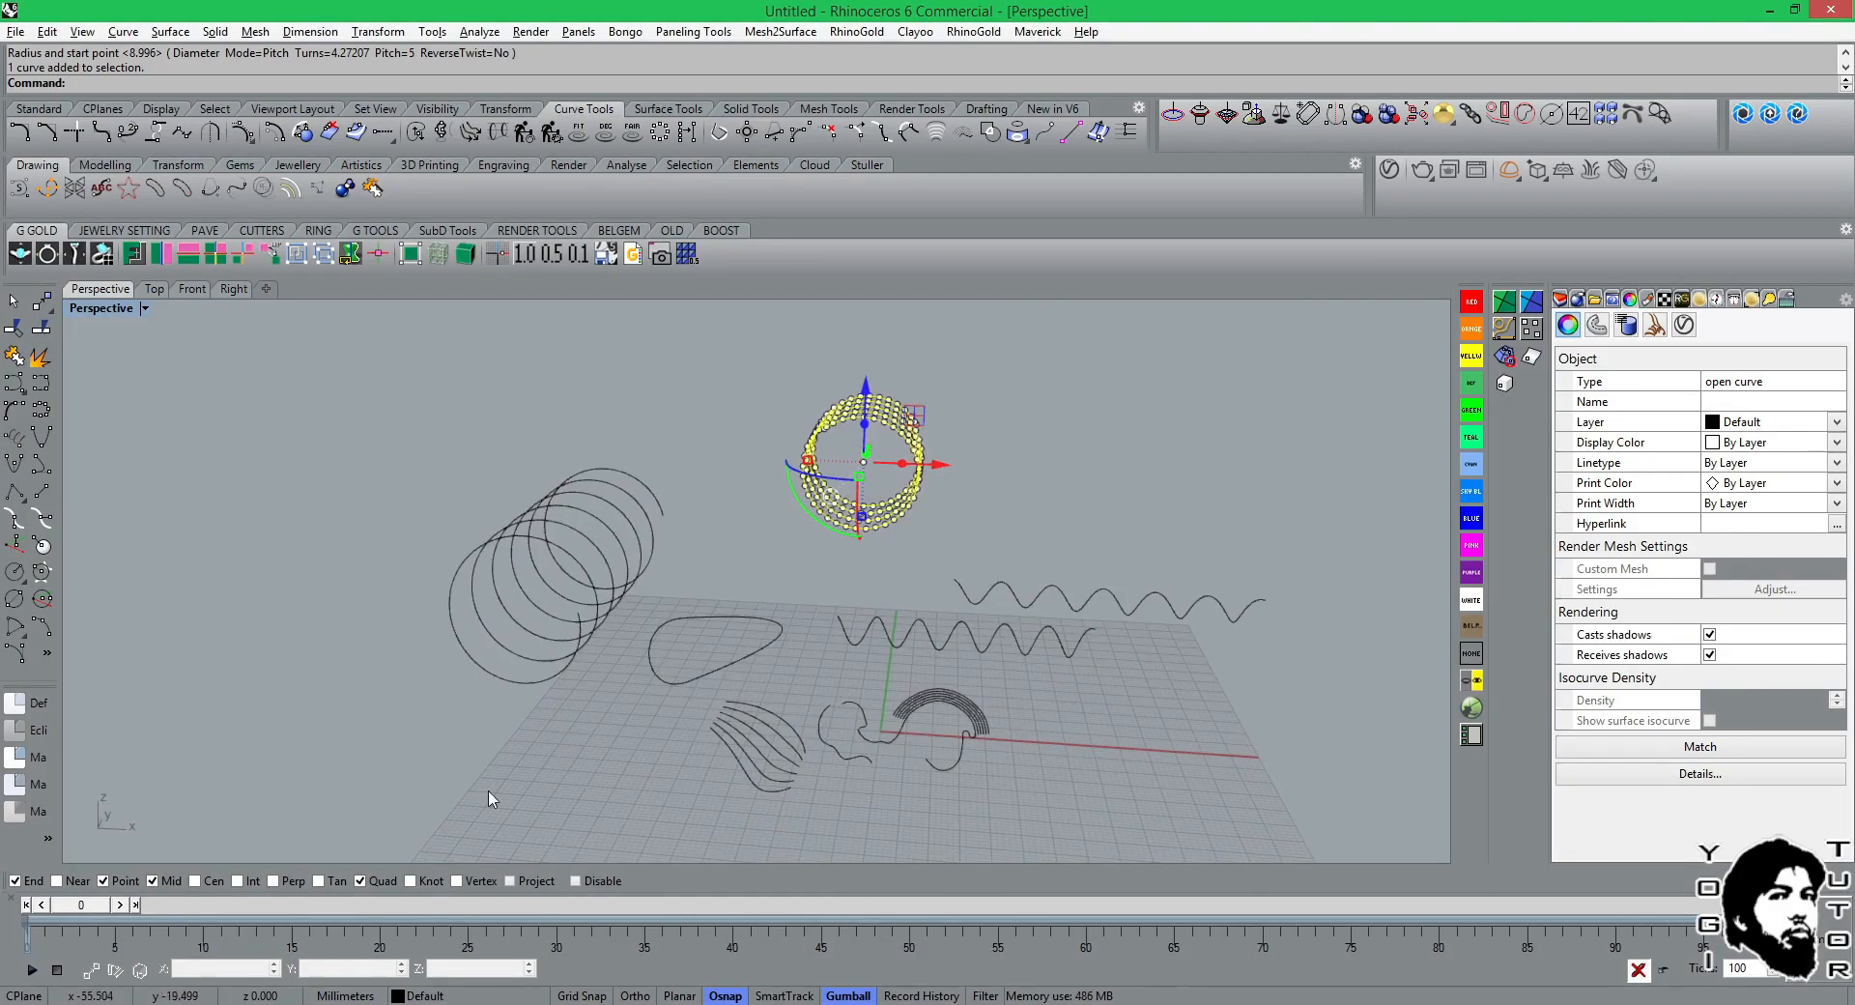
{"action": "left_click", "coordinate": [185, 290]}
{"action": "scroll", "coordinate": [488, 662], "scroll_direction": "up", "scroll_amount": 5}
{"action": "left_click", "coordinate": [604, 448]}
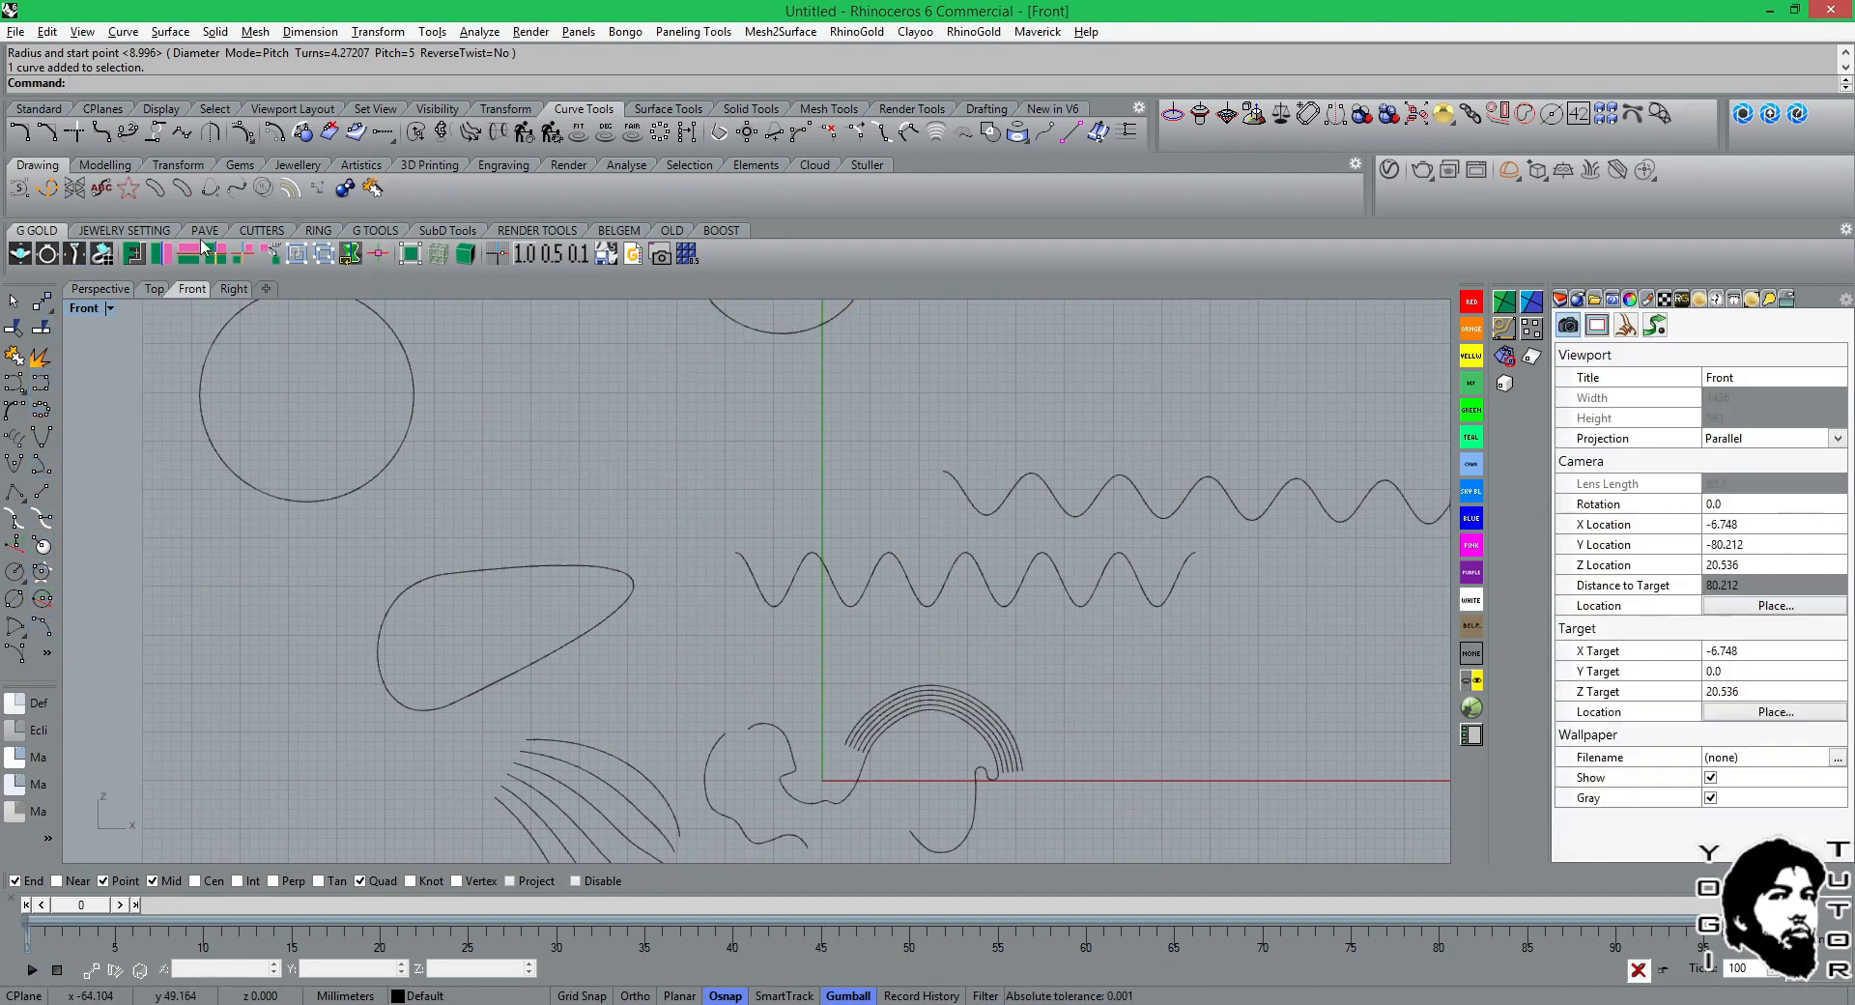
Measure the length of the closed teardrop-shaped curve in the Front view with the Length command.
{"action": "left_click", "coordinate": [99, 86]}
{"action": "type", "text": "Cur"}
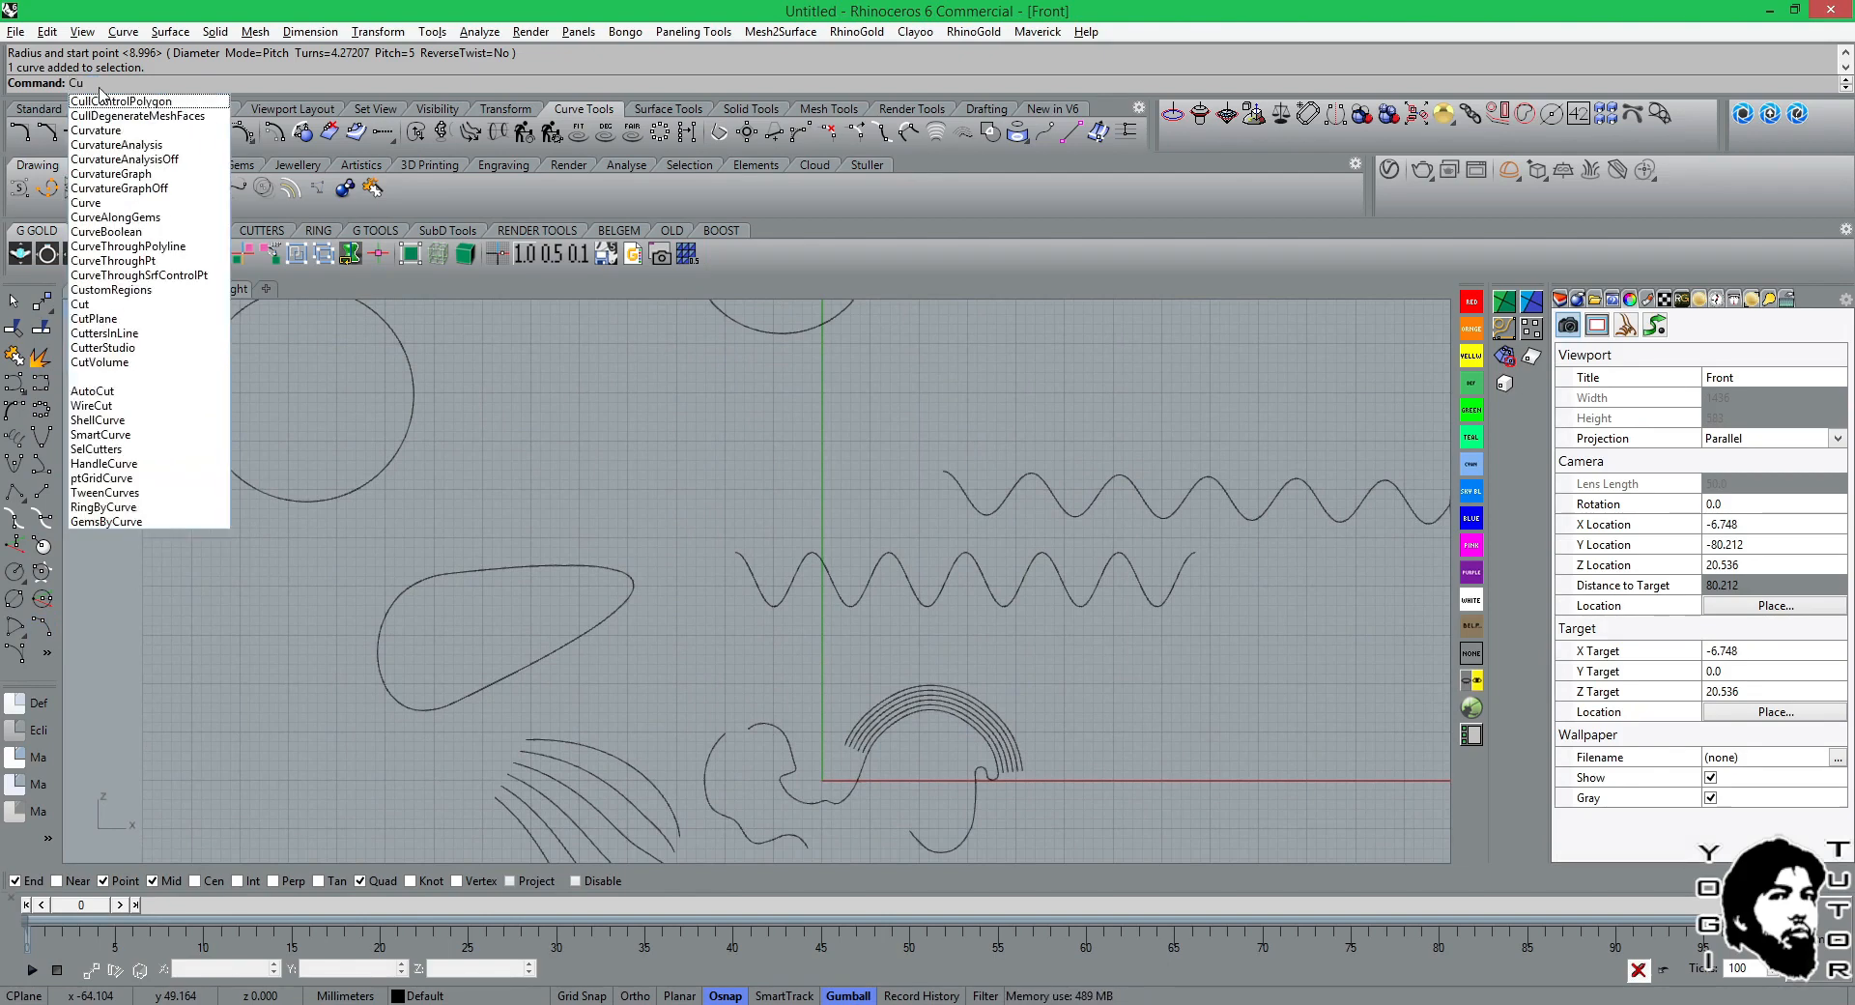
{"action": "key", "text": "Escape"}
{"action": "type", "text": "Length"}
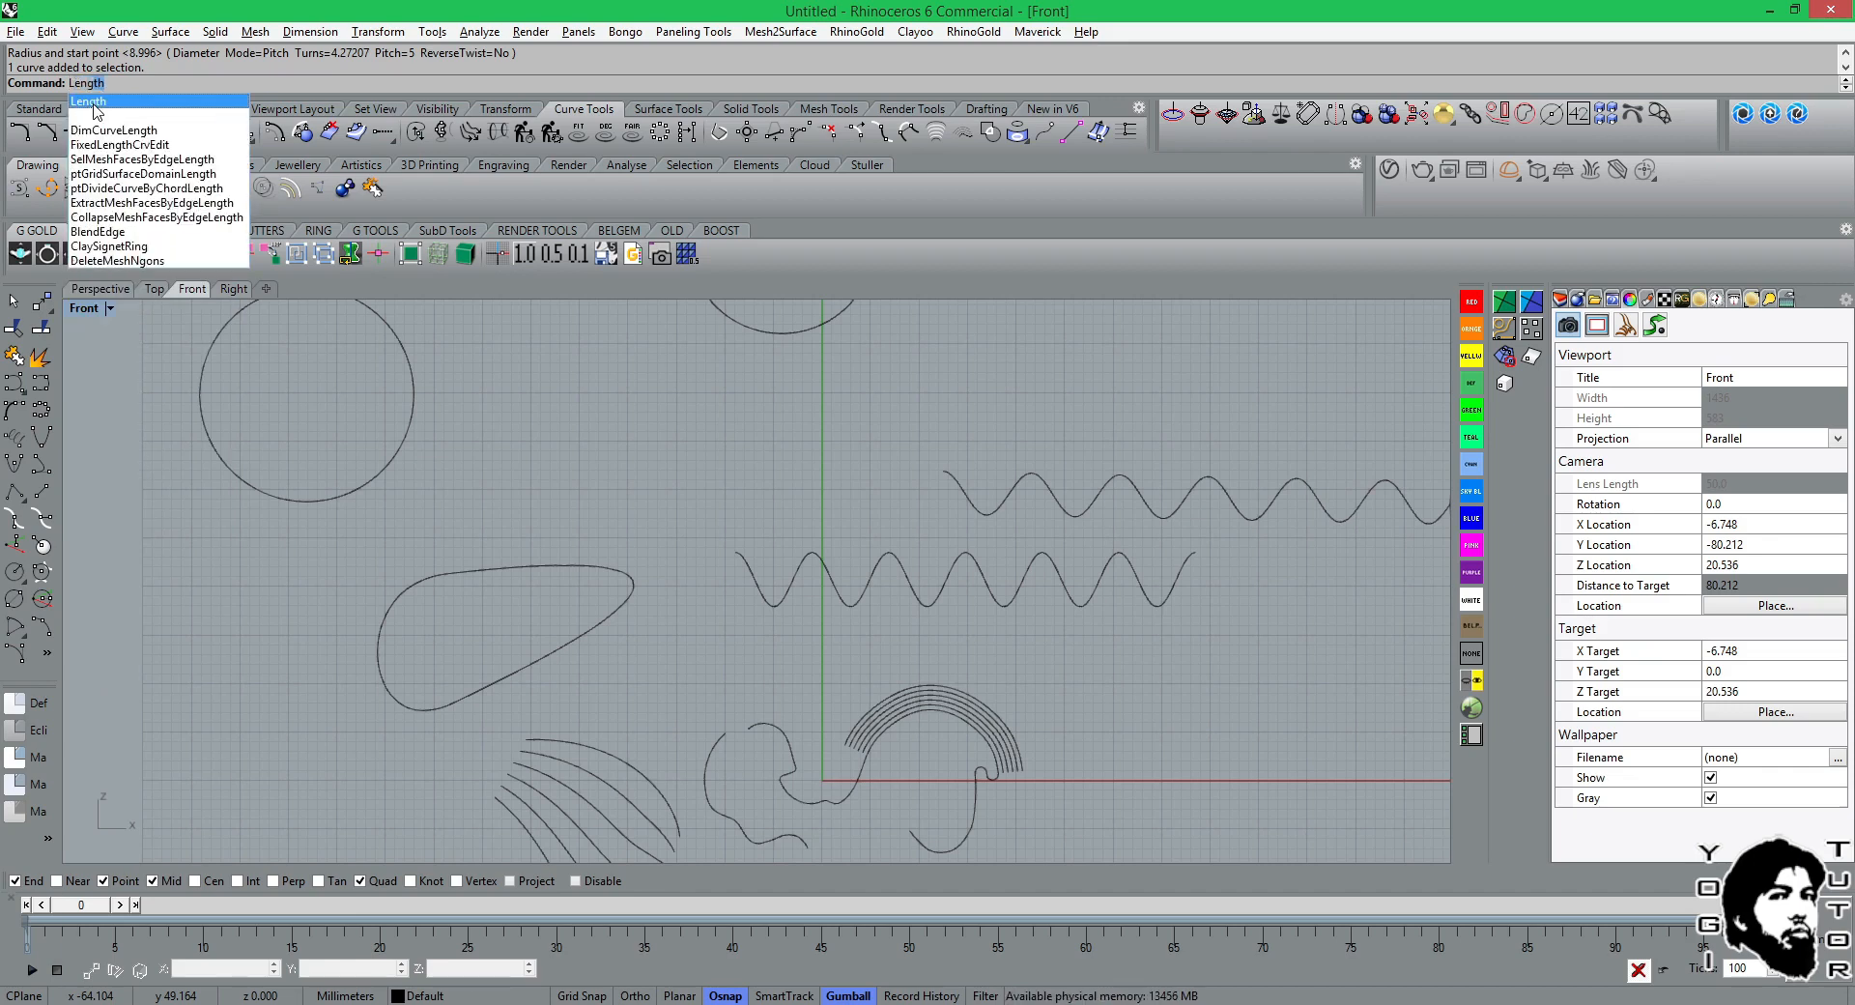
{"action": "left_click", "coordinate": [94, 102]}
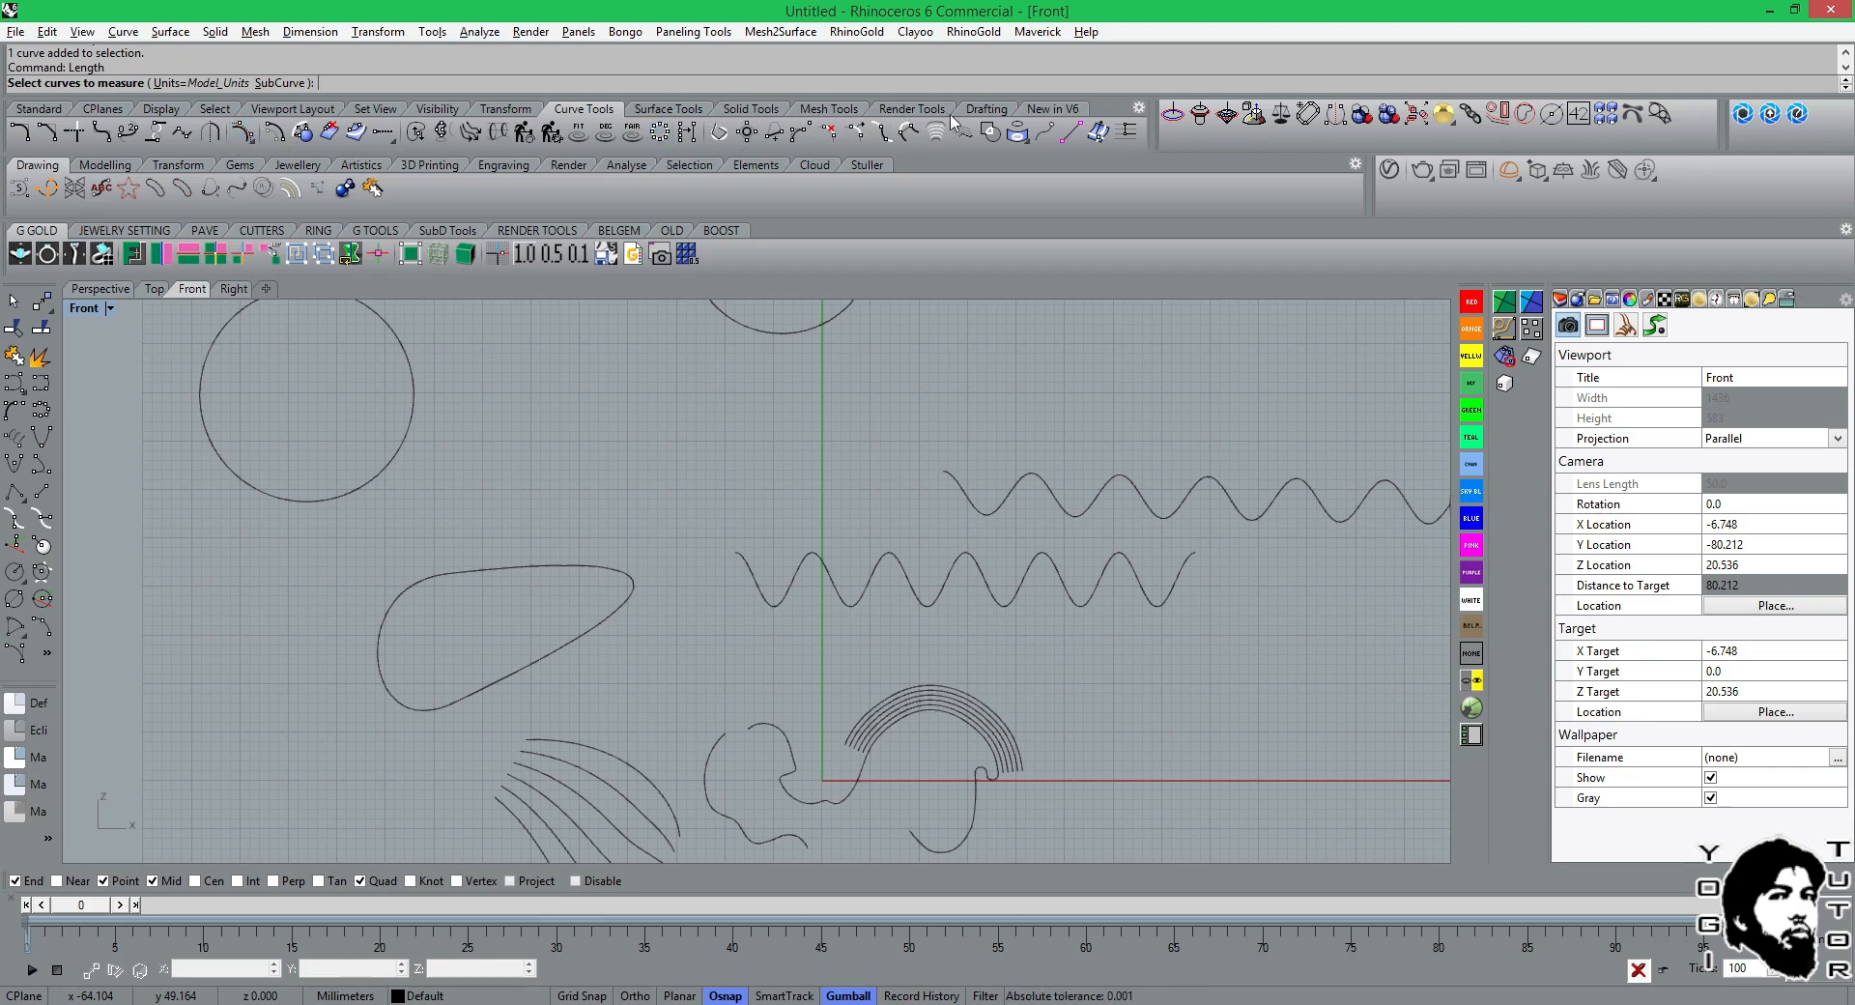
{"action": "left_click", "coordinate": [984, 109]}
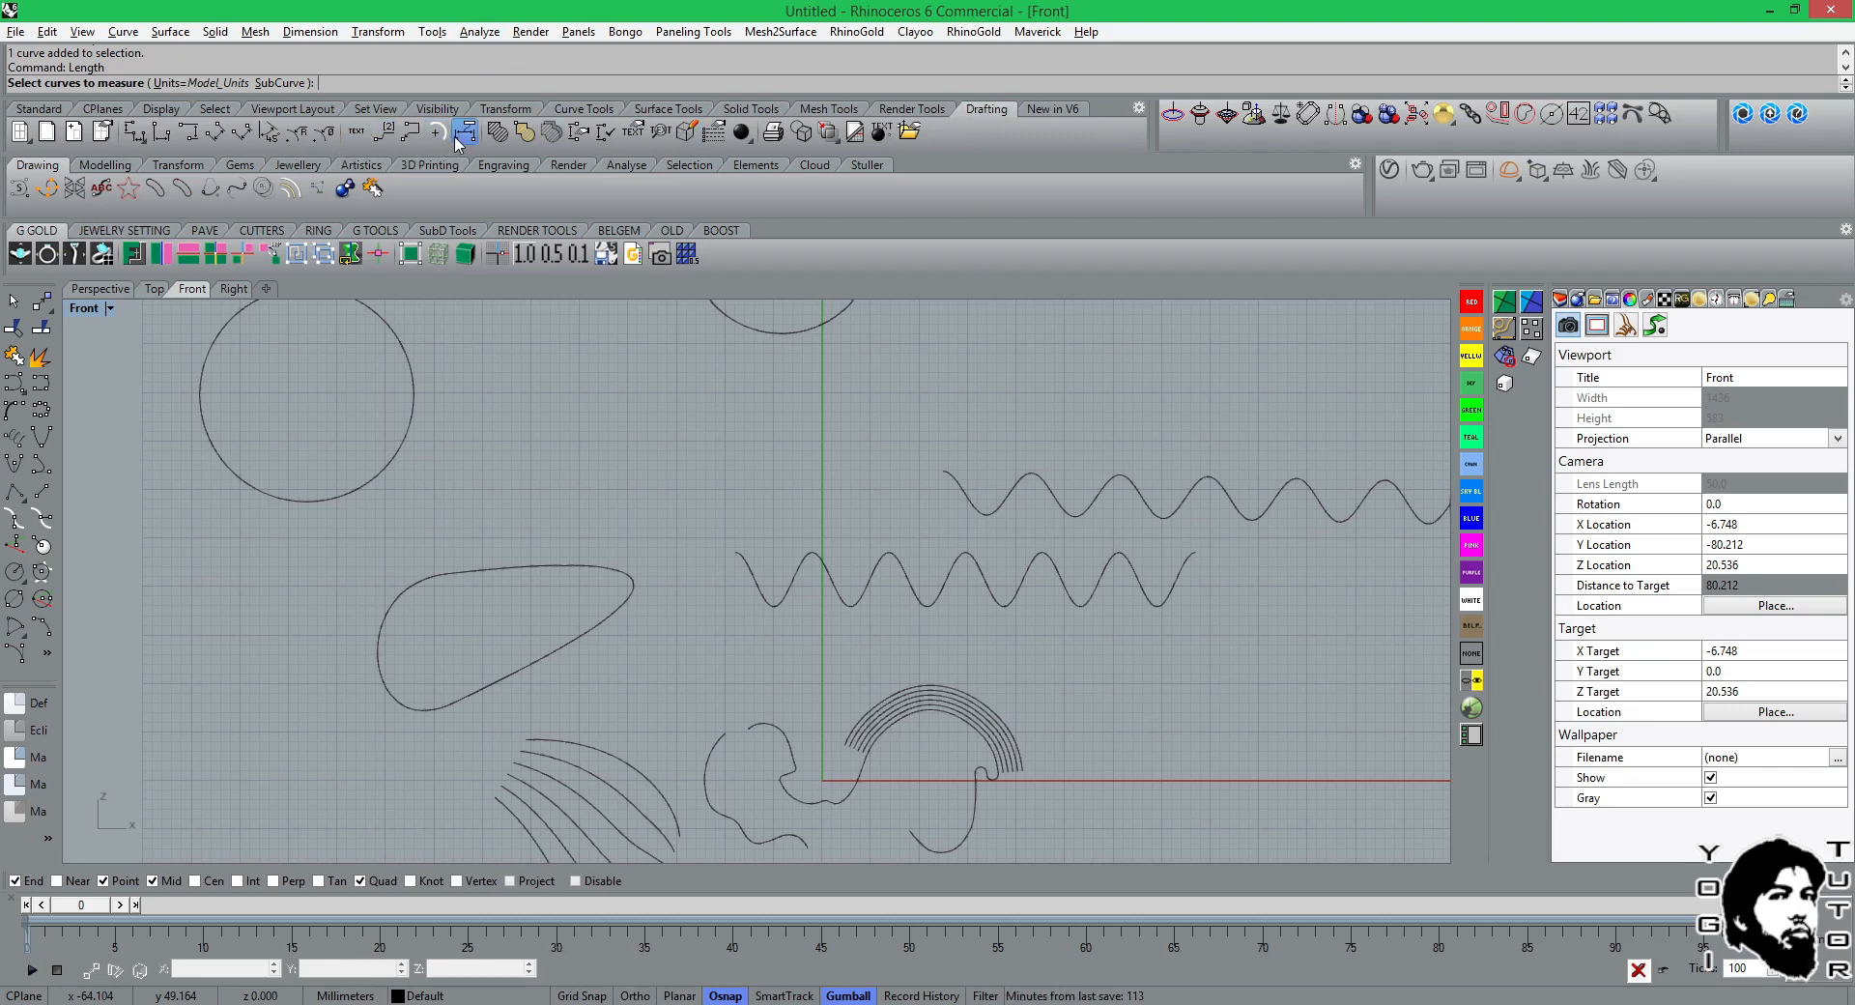
{"action": "left_click", "coordinate": [479, 33]}
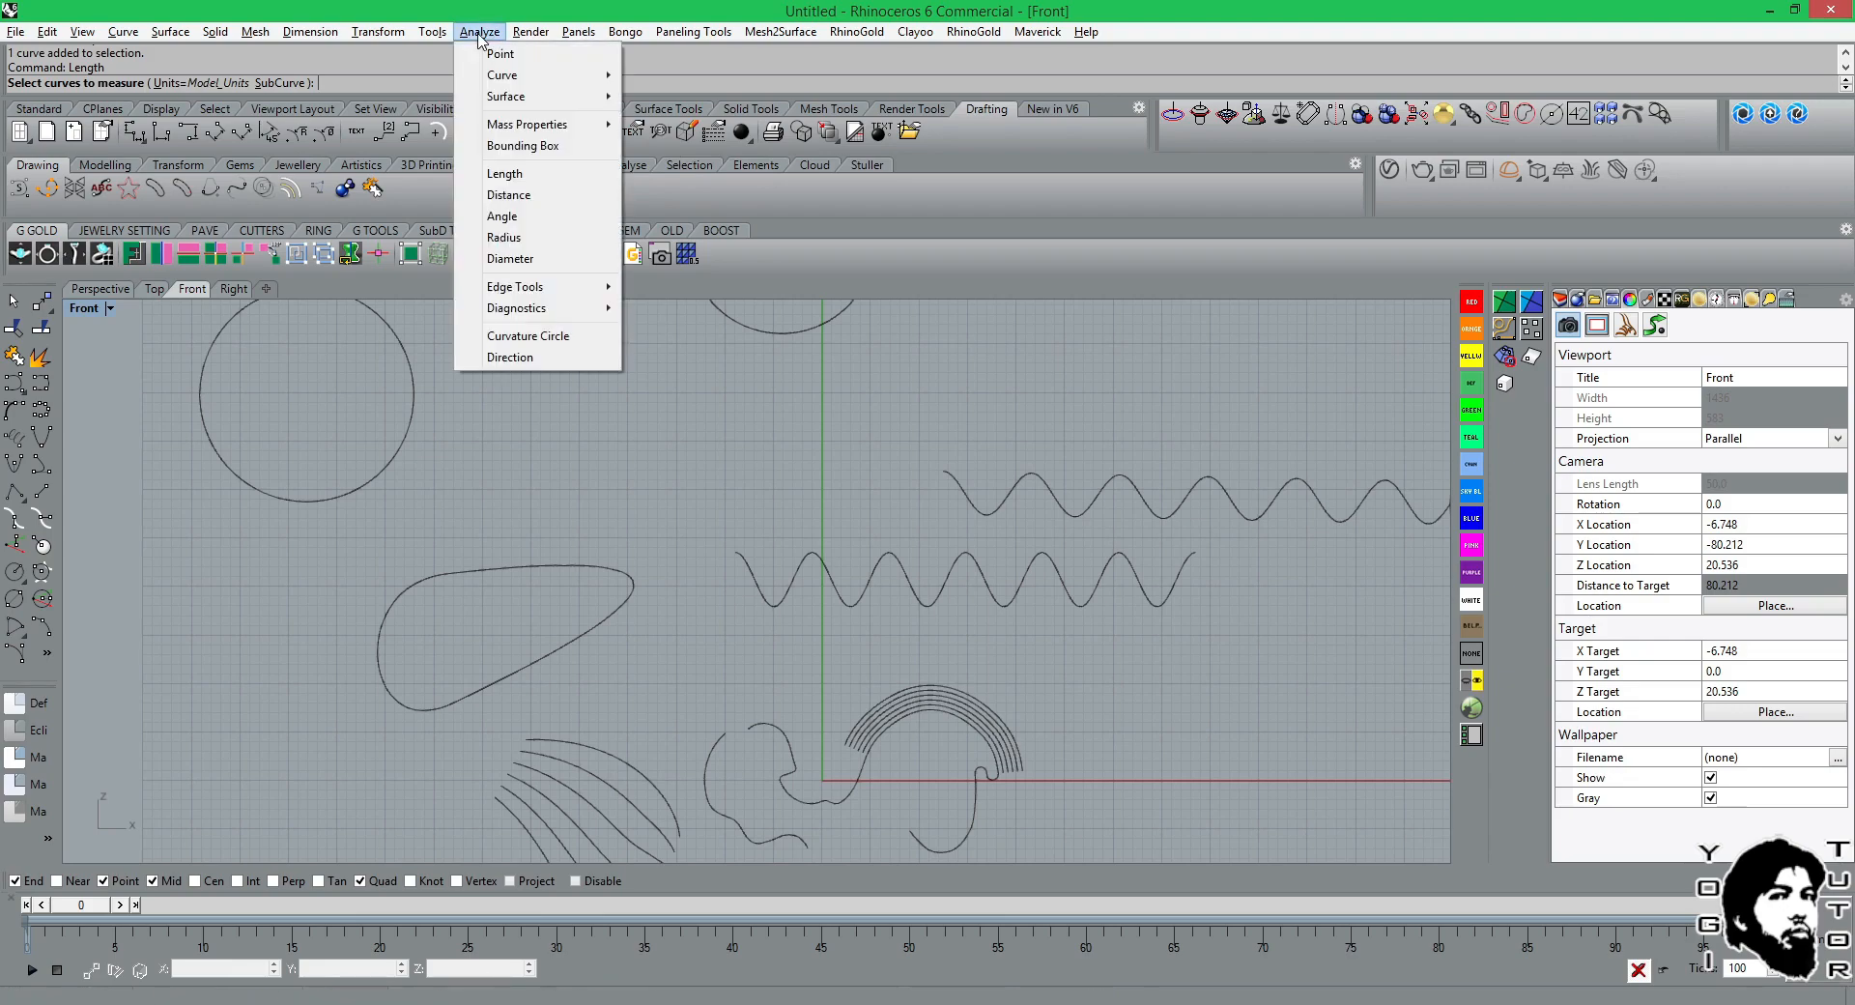
{"action": "left_click", "coordinate": [499, 180]}
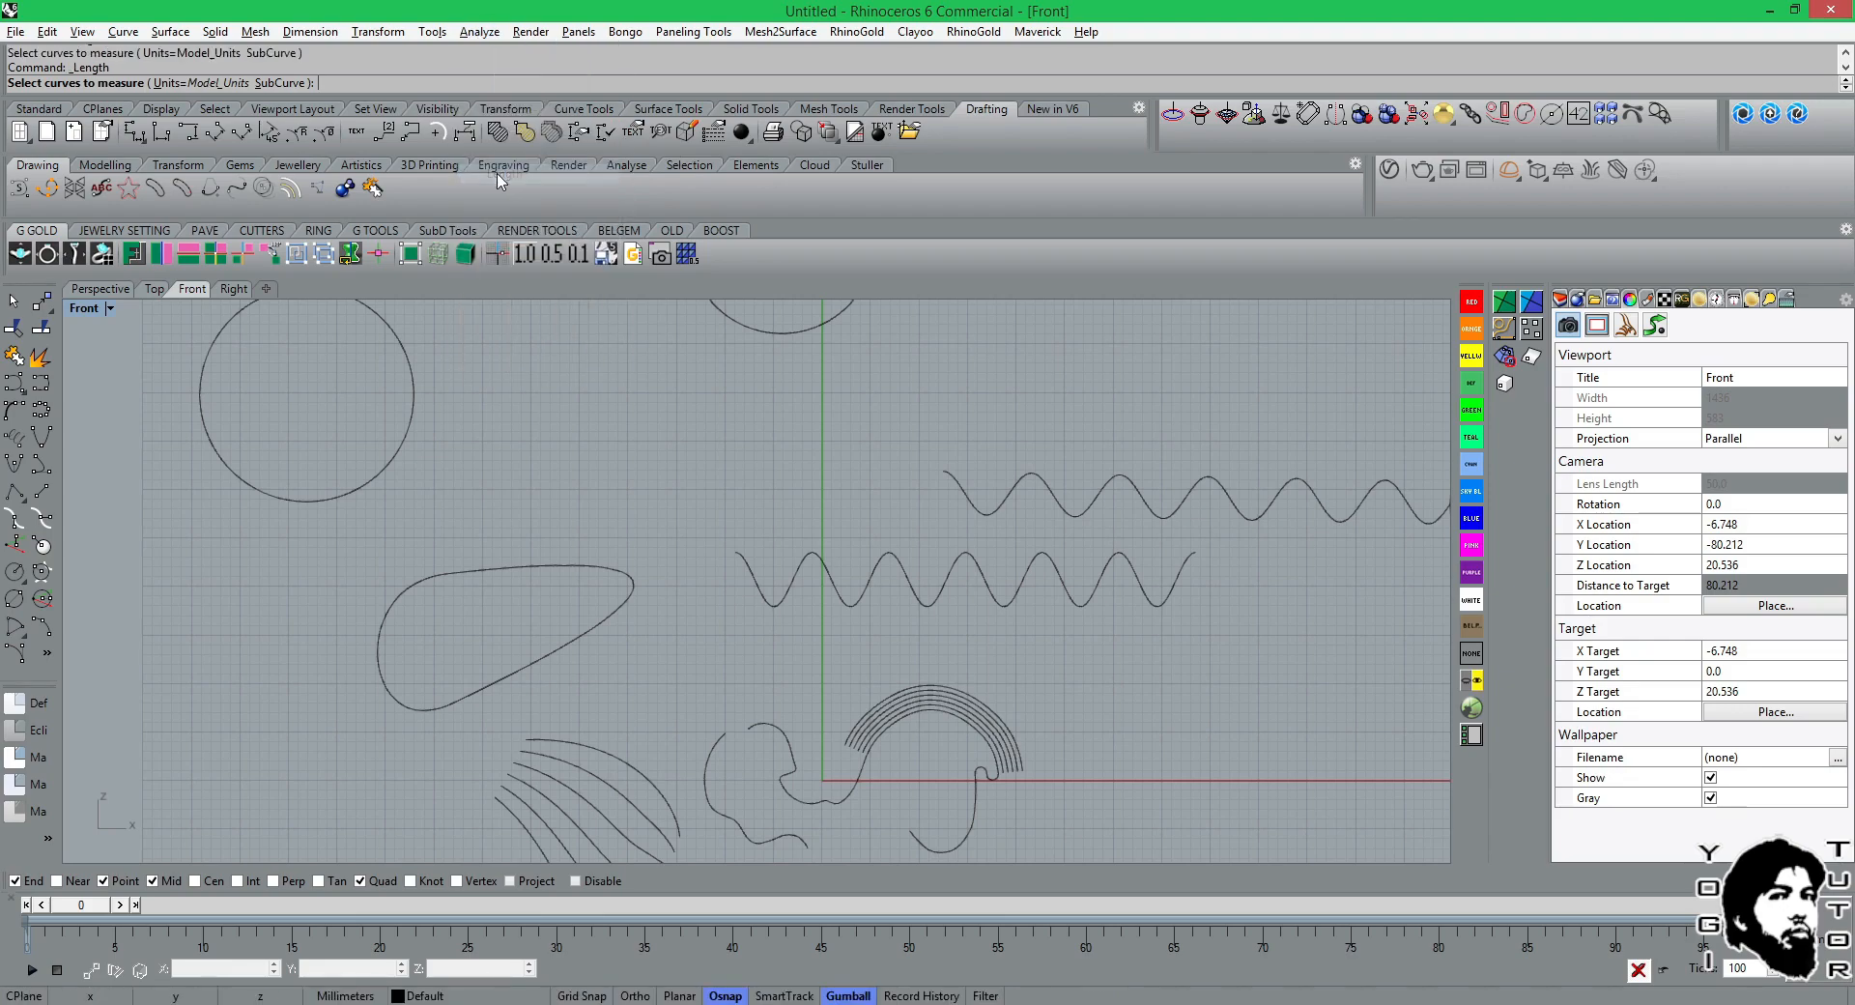
{"action": "scroll", "coordinate": [738, 502], "scroll_direction": "down", "scroll_amount": 5}
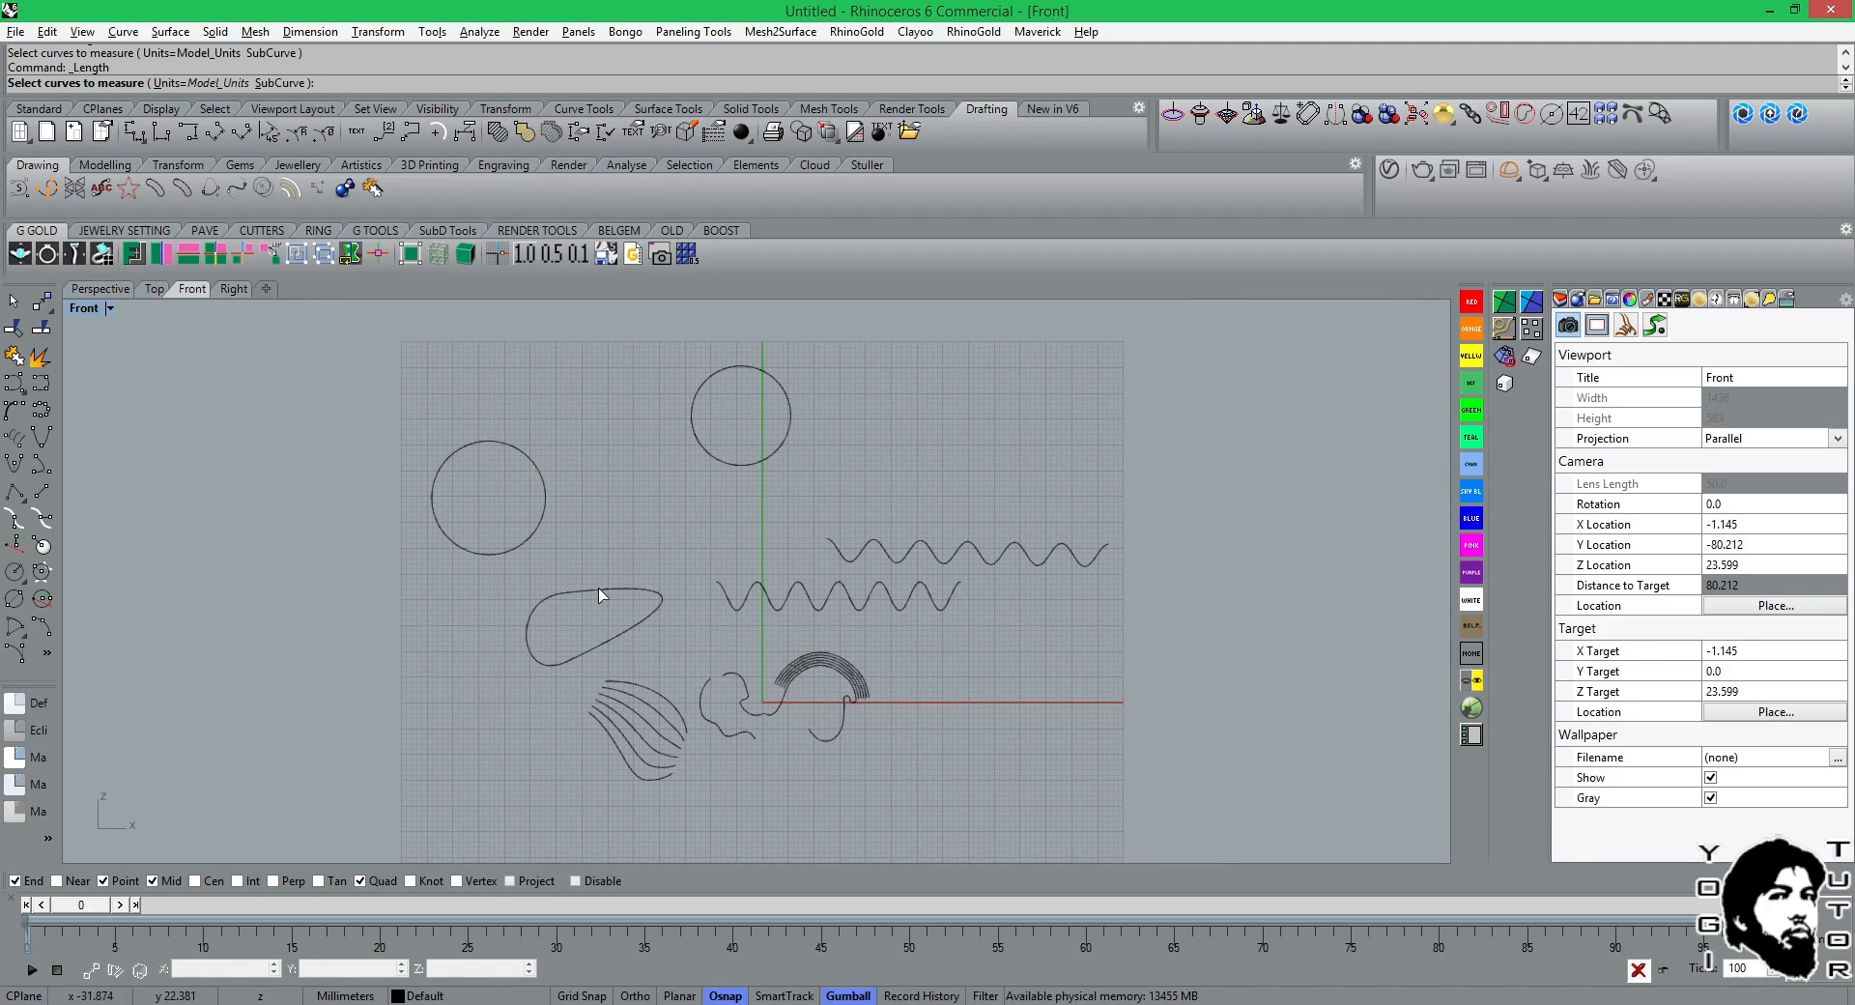
{"action": "left_click", "coordinate": [600, 591]}
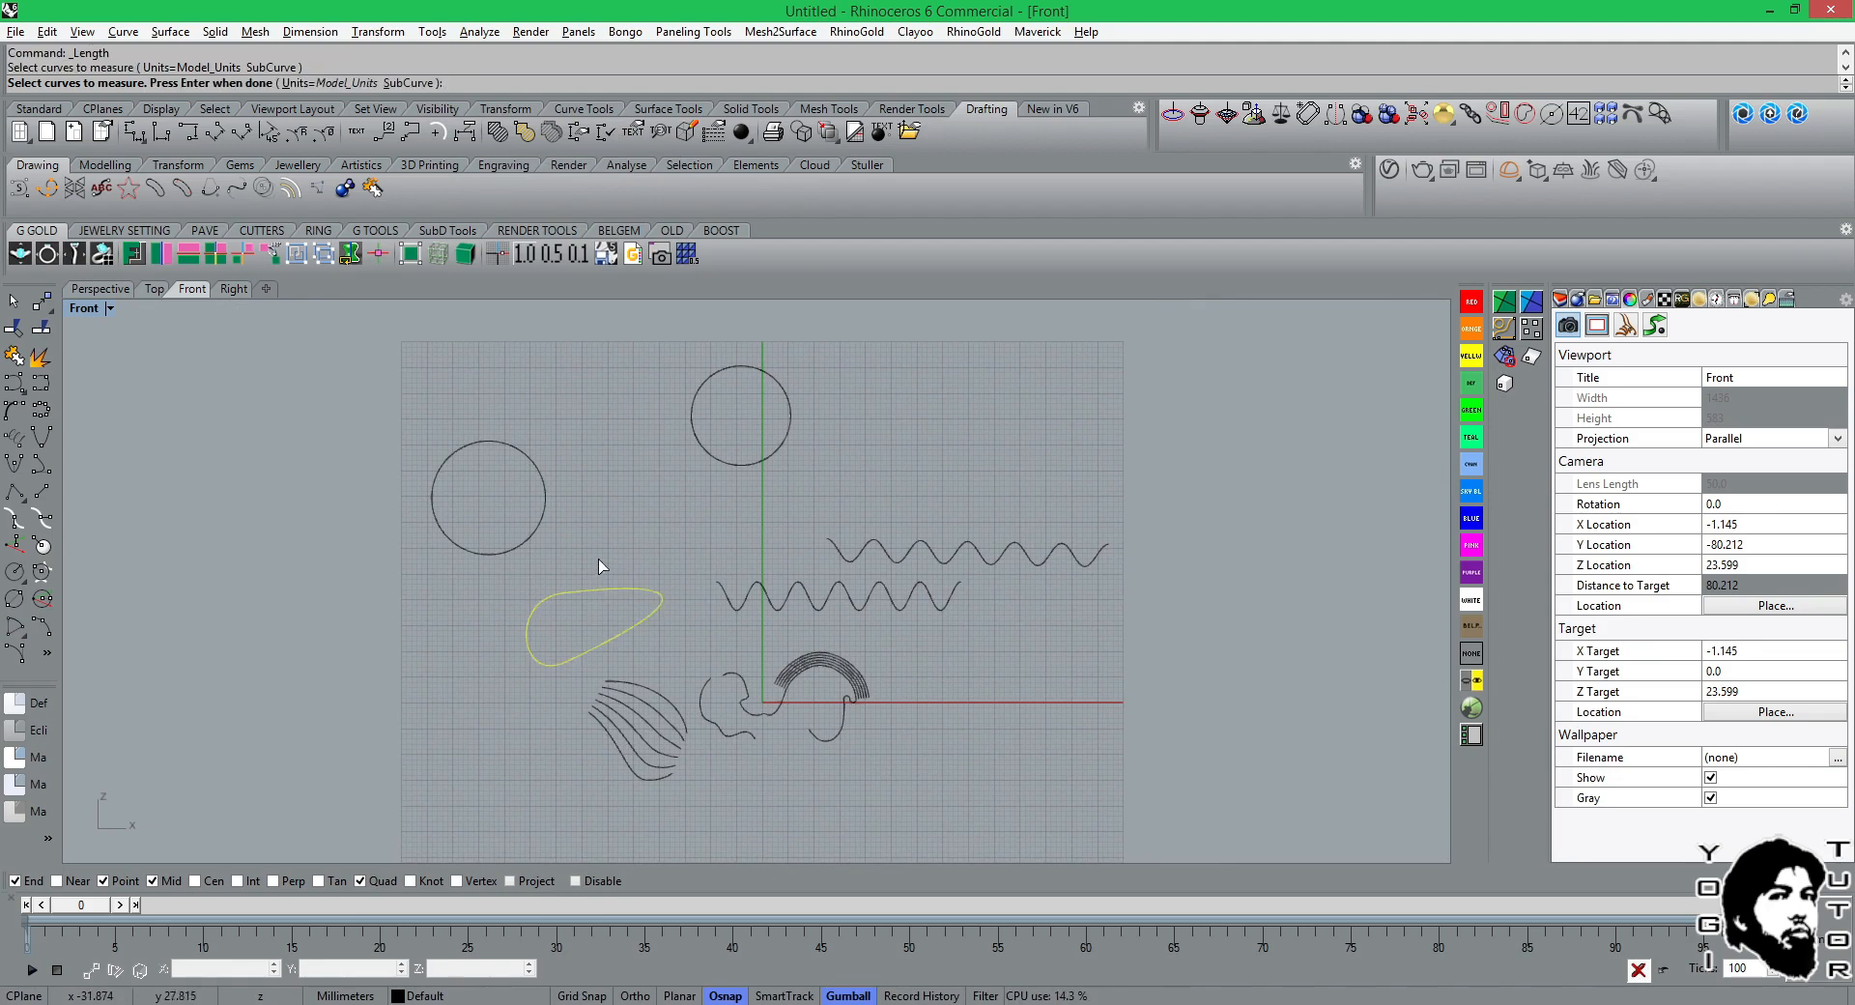
{"action": "key", "text": "Return"}
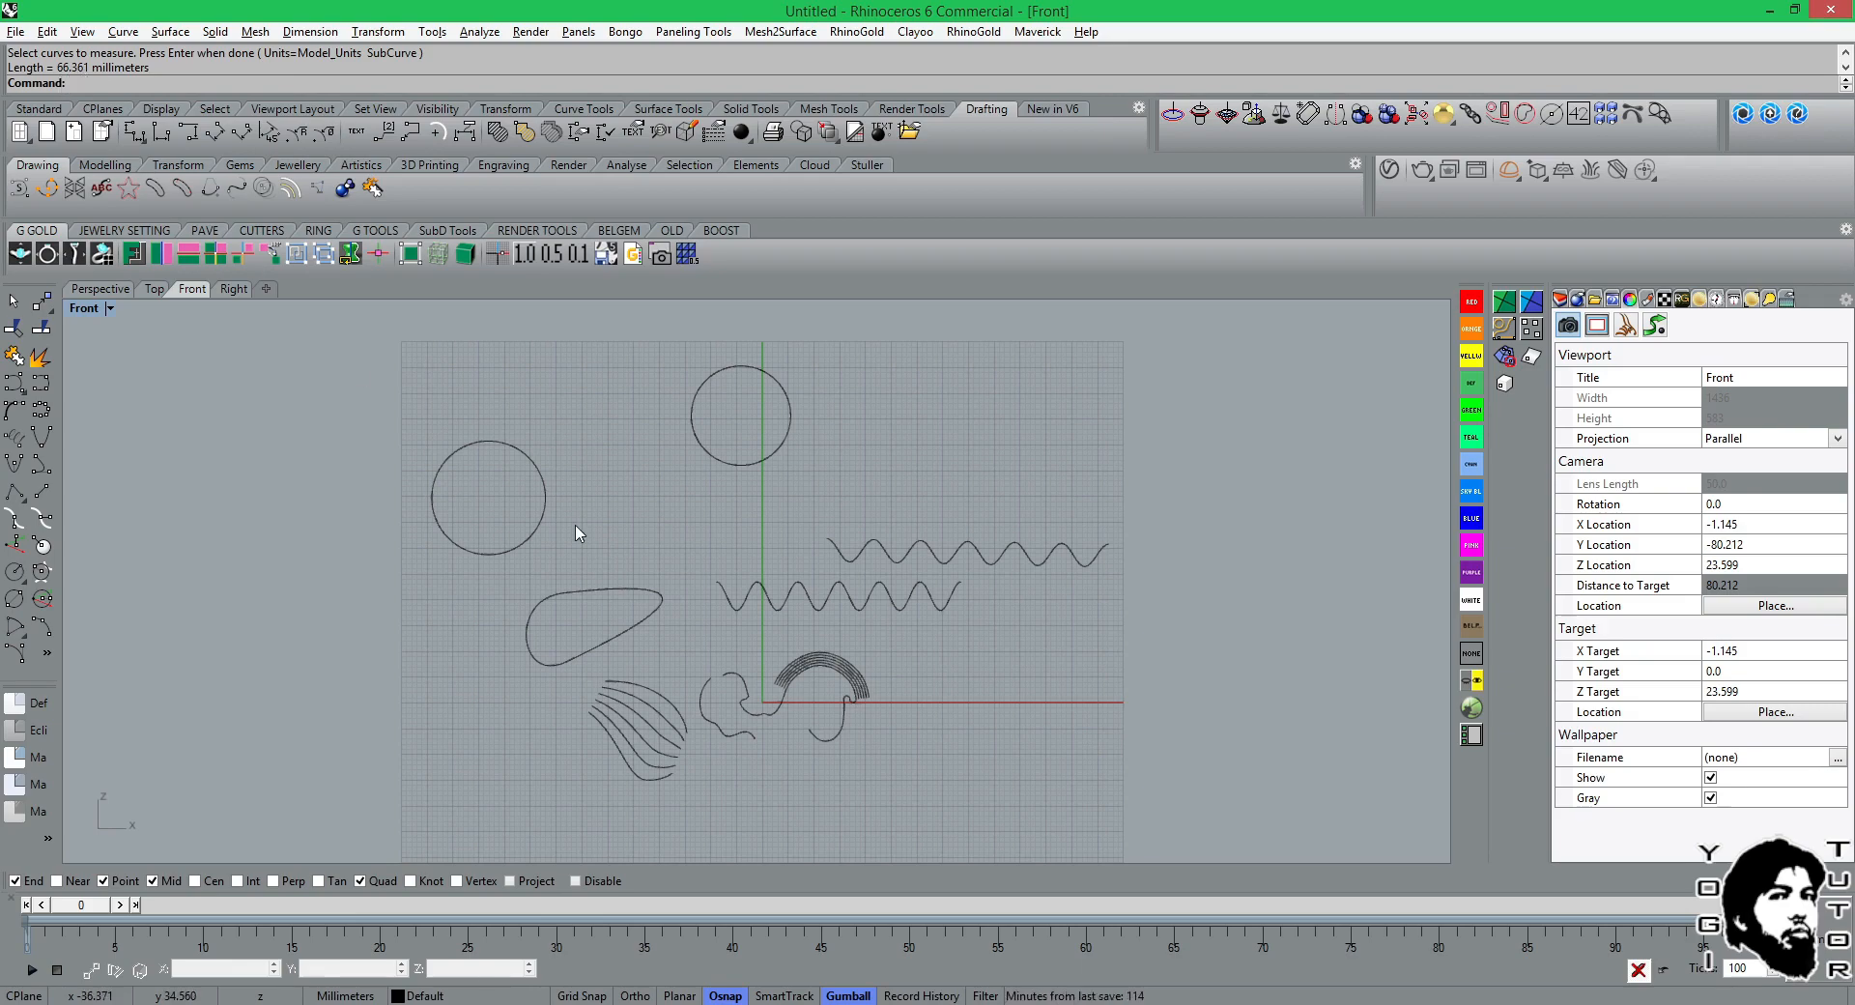
Close the lowest open curve of the fan-shaped group with a straight segment using Close Open Curves.
{"action": "scroll", "coordinate": [600, 598], "scroll_direction": "up", "scroll_amount": 3}
{"action": "left_click", "coordinate": [612, 590]}
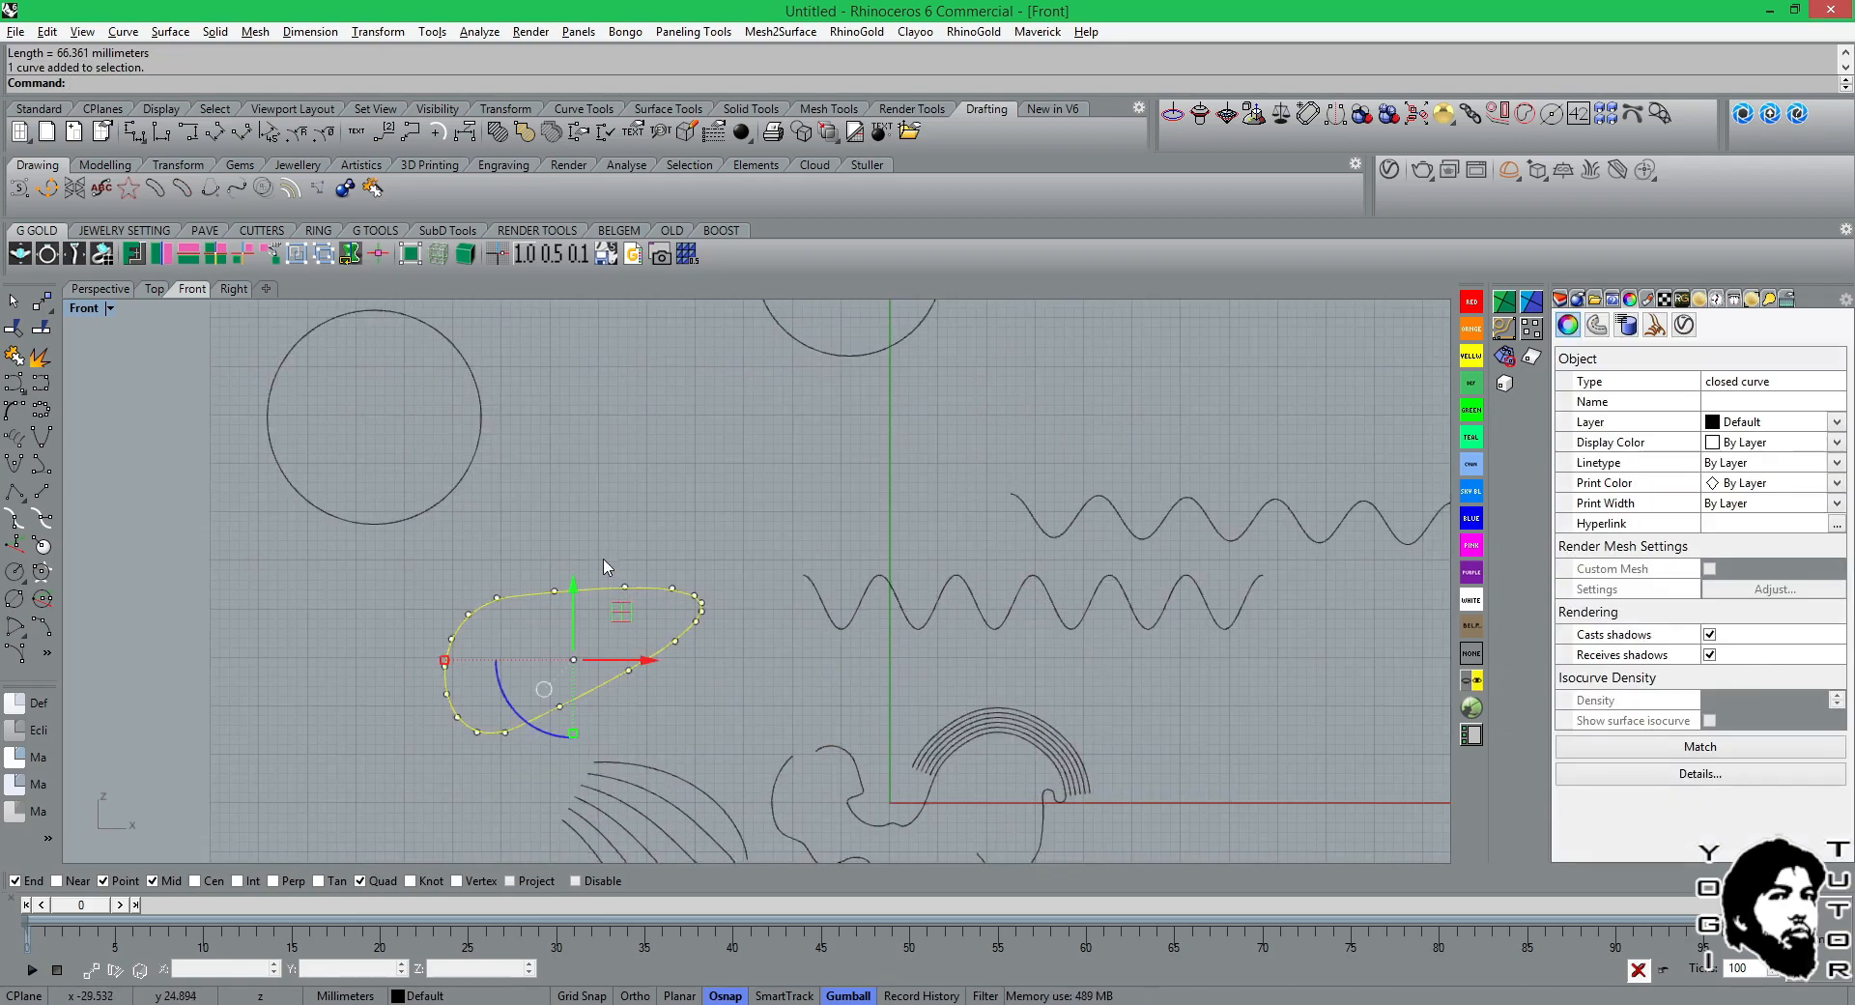
{"action": "scroll", "coordinate": [608, 548], "scroll_direction": "down", "scroll_amount": 2}
{"action": "scroll", "coordinate": [737, 653], "scroll_direction": "up", "scroll_amount": 3}
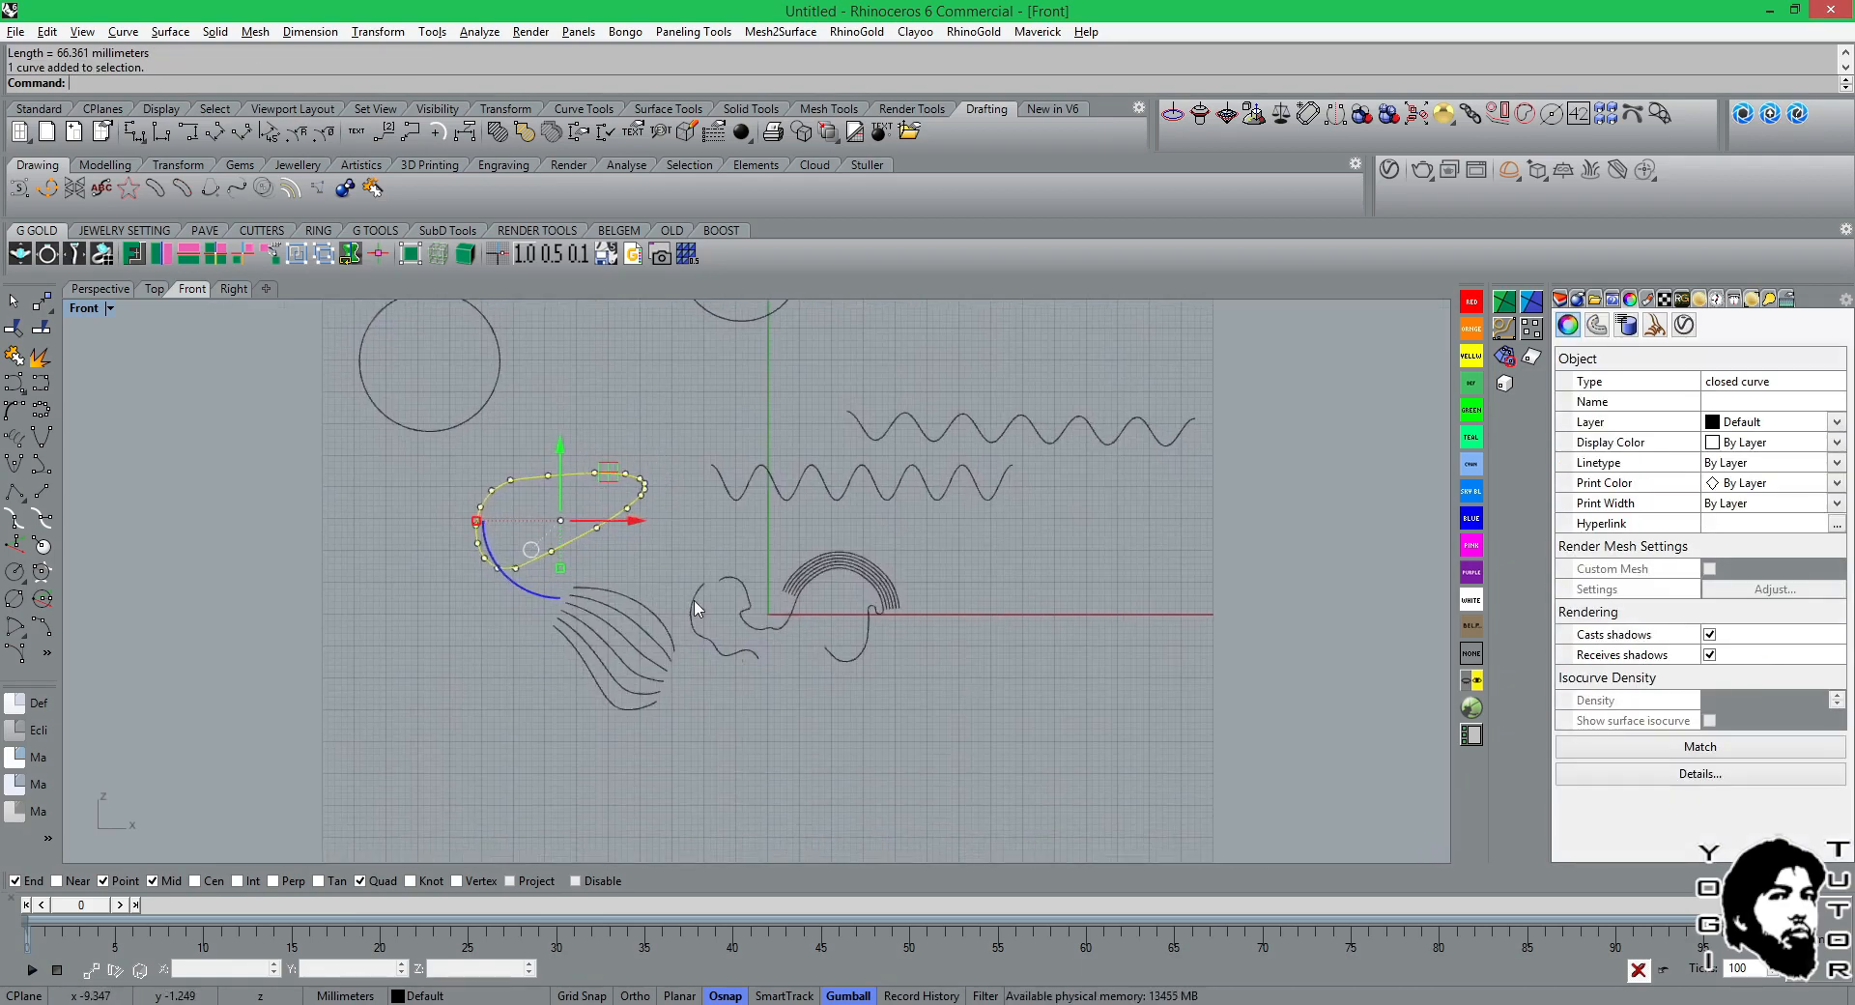
{"action": "left_click", "coordinate": [547, 760]}
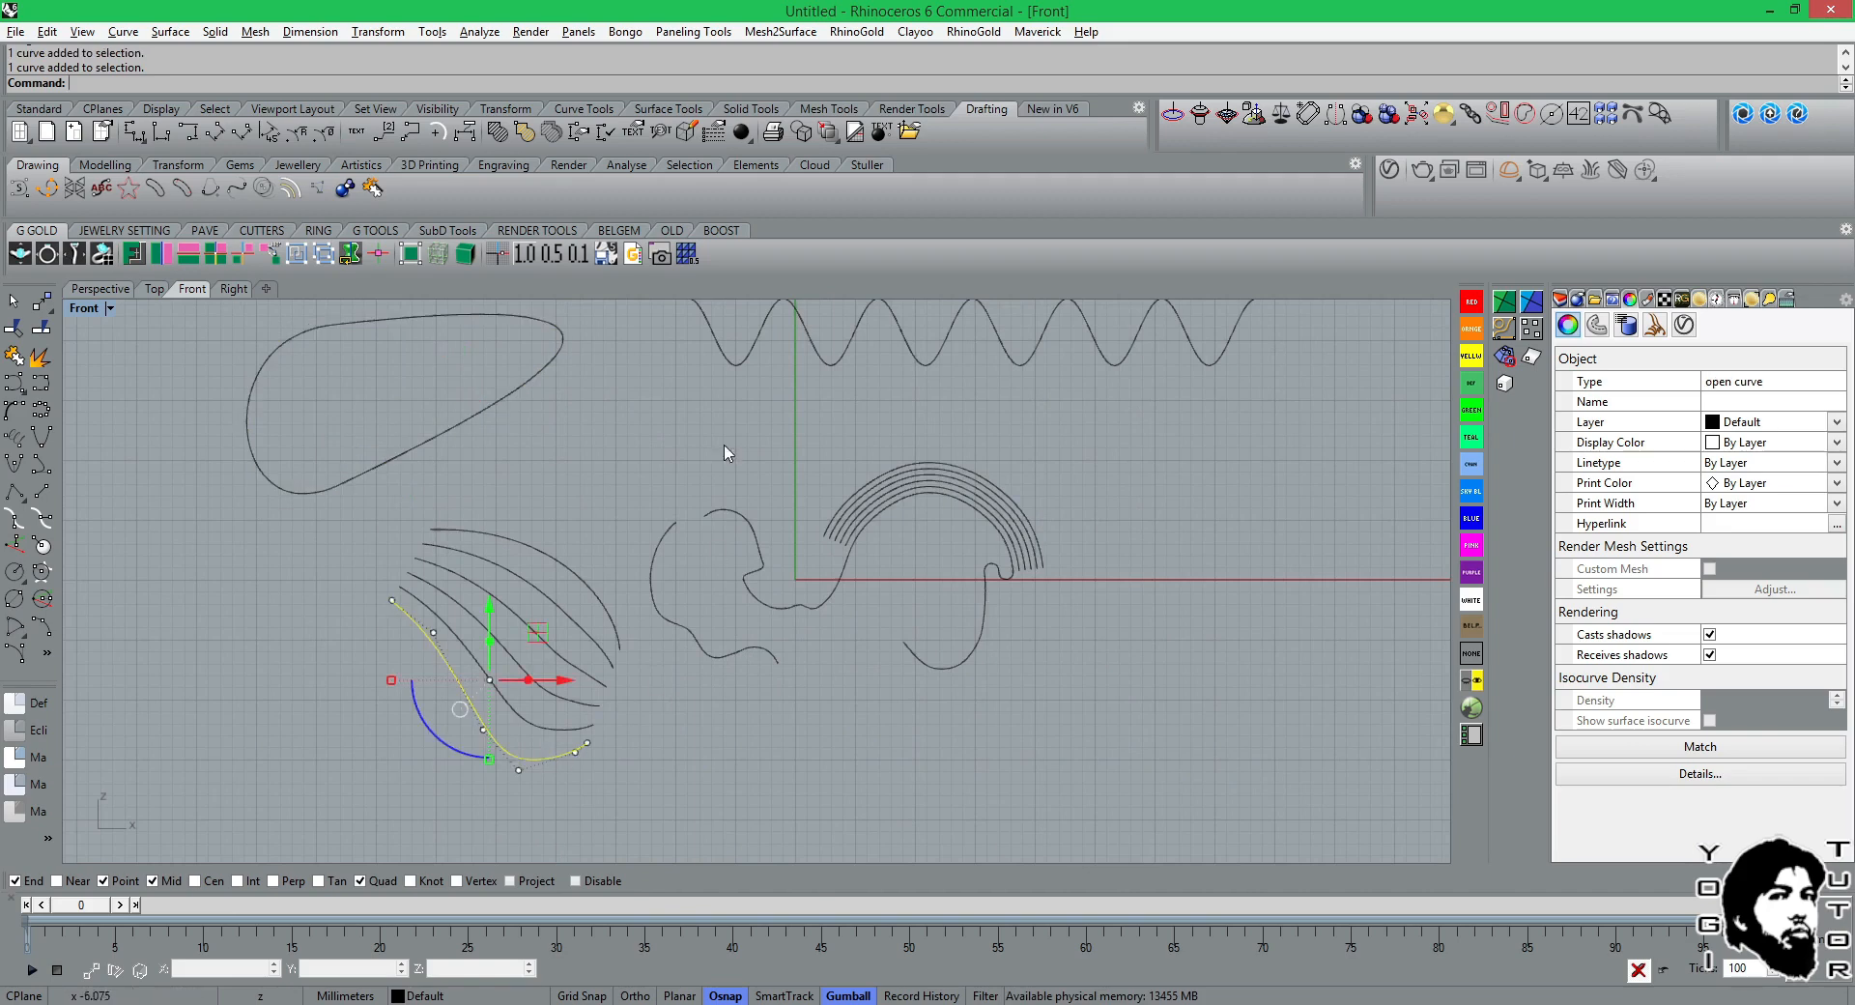
{"action": "left_click", "coordinate": [584, 111]}
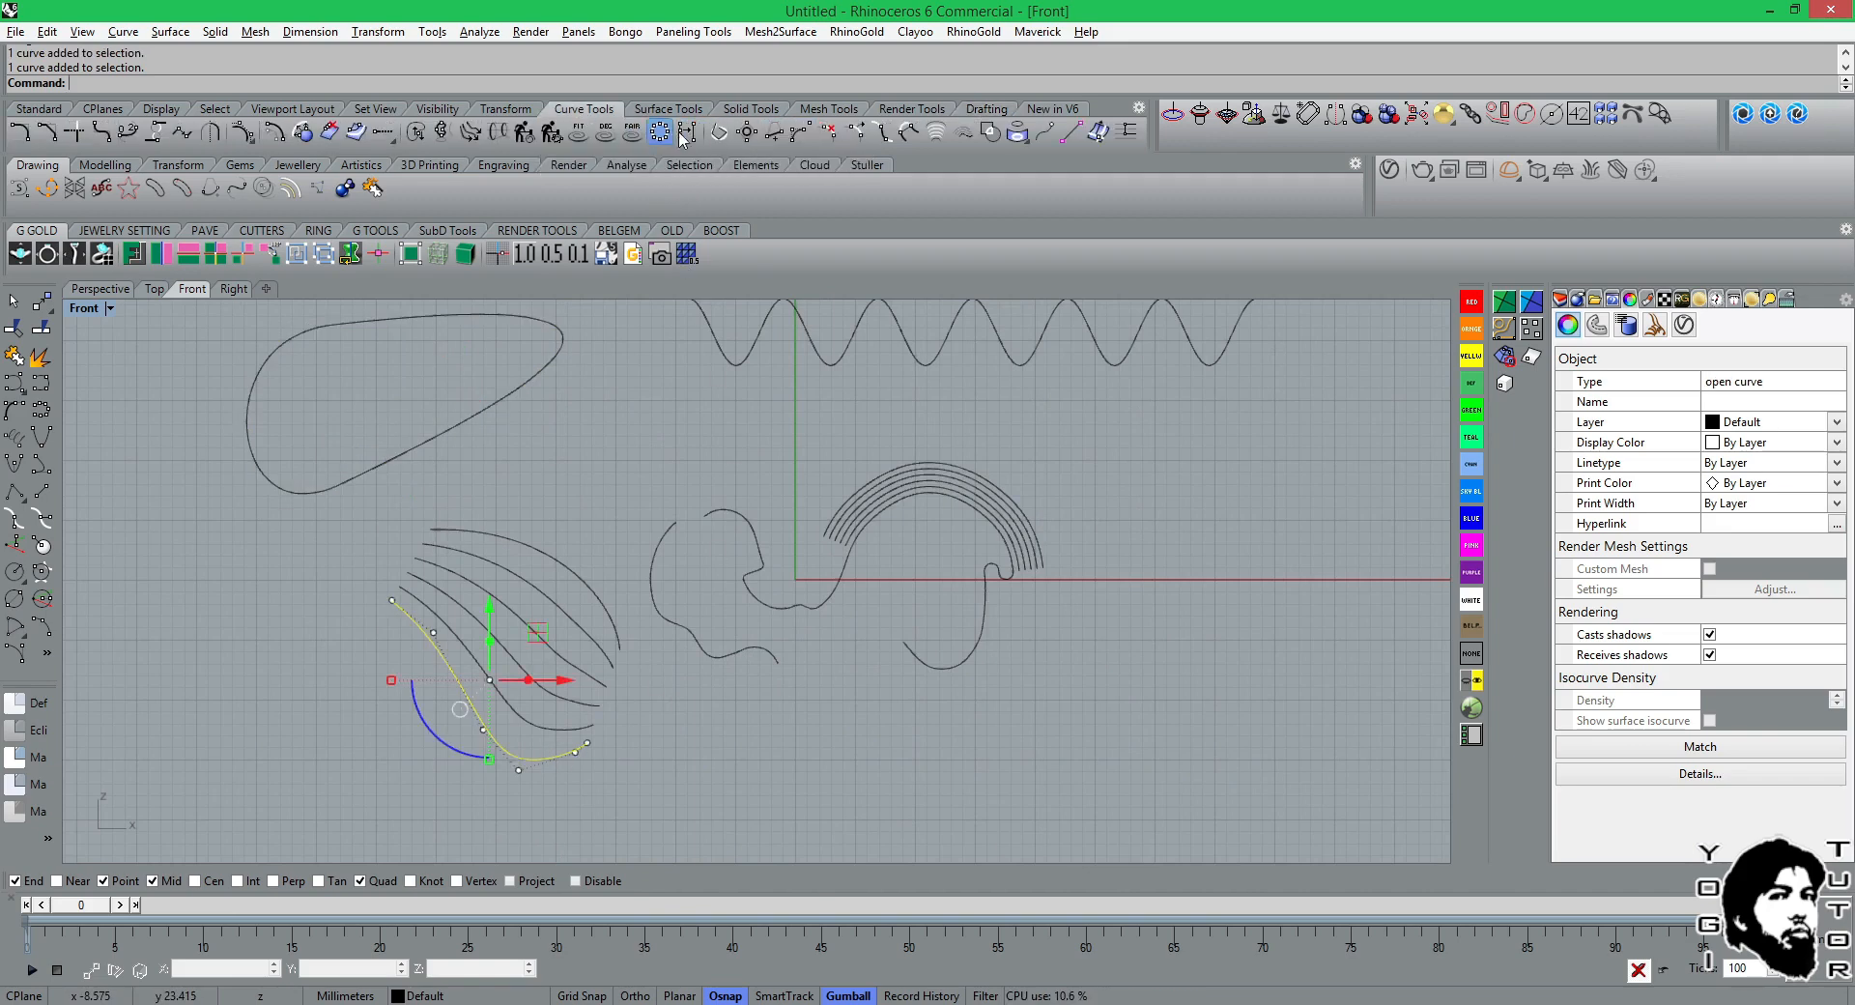
{"action": "left_click", "coordinate": [776, 131]}
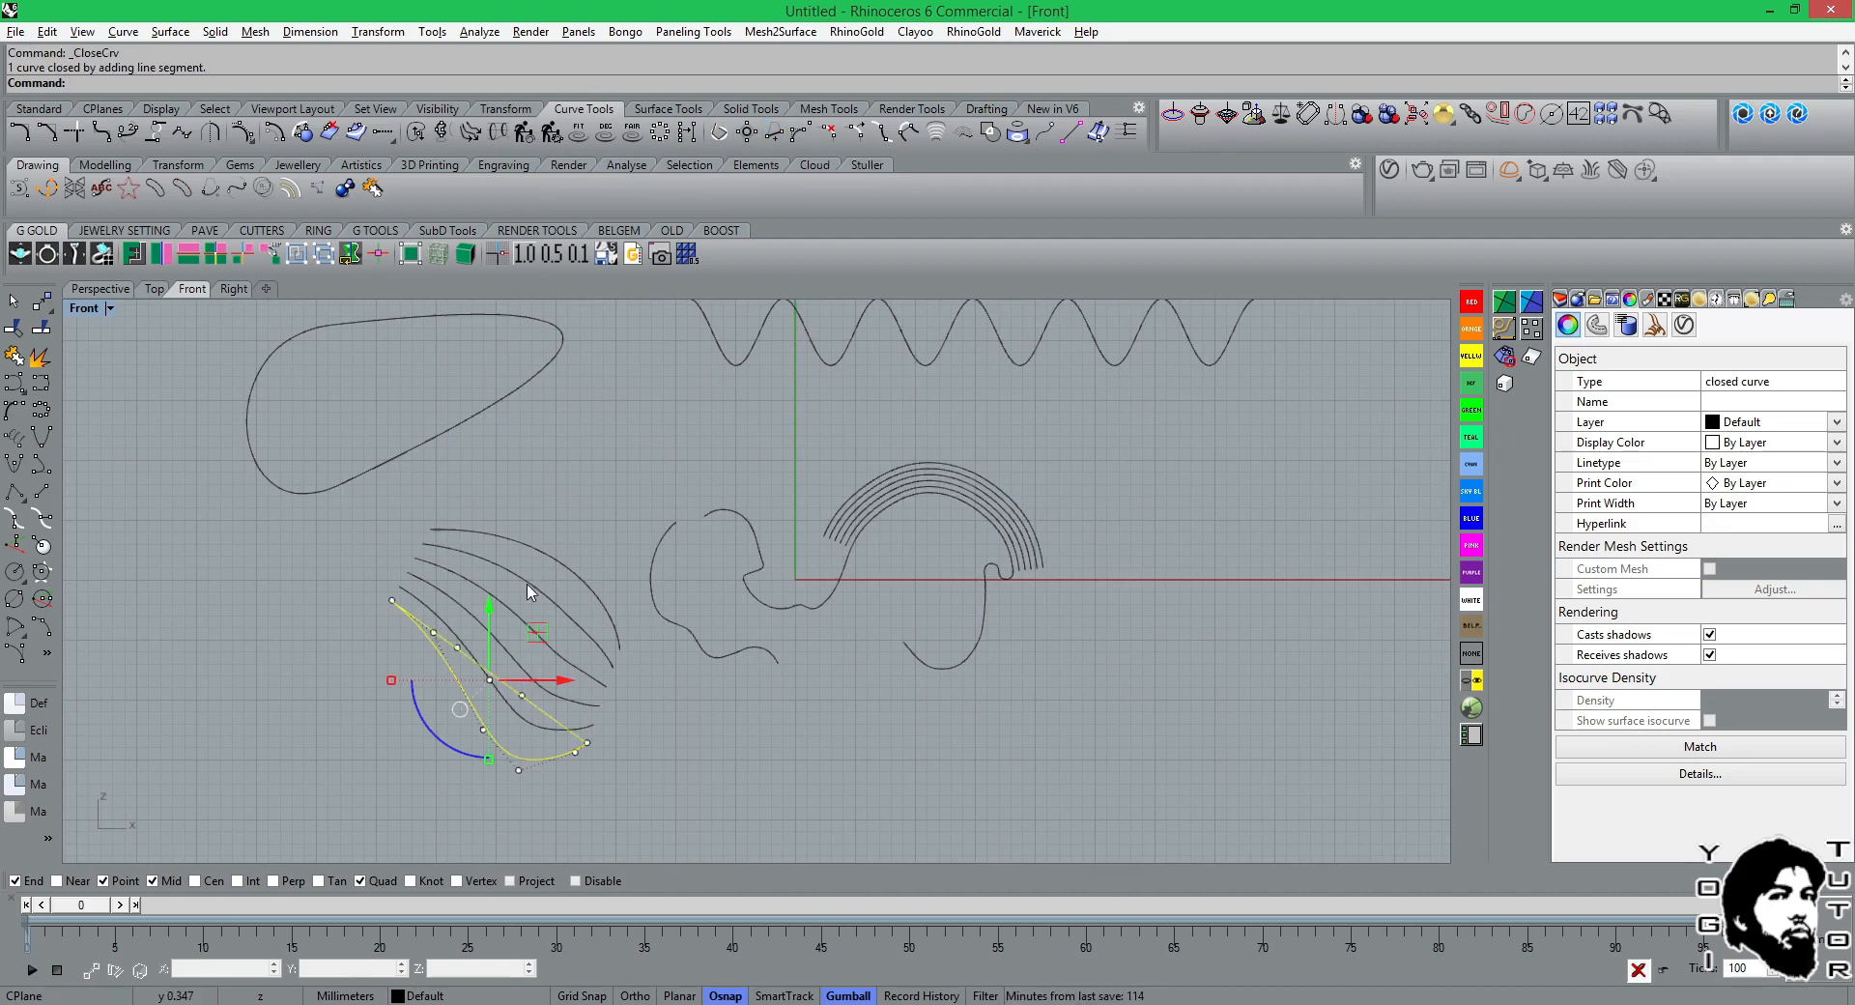
Move the closed lowest curve down and to the left, away from the rest of the fan-shaped group.
{"action": "scroll", "coordinate": [516, 609], "scroll_direction": "up", "scroll_amount": 5}
{"action": "right_click_drag", "start_coordinate": [512, 619], "coordinate": [606, 406]}
{"action": "left_click", "coordinate": [799, 621]}
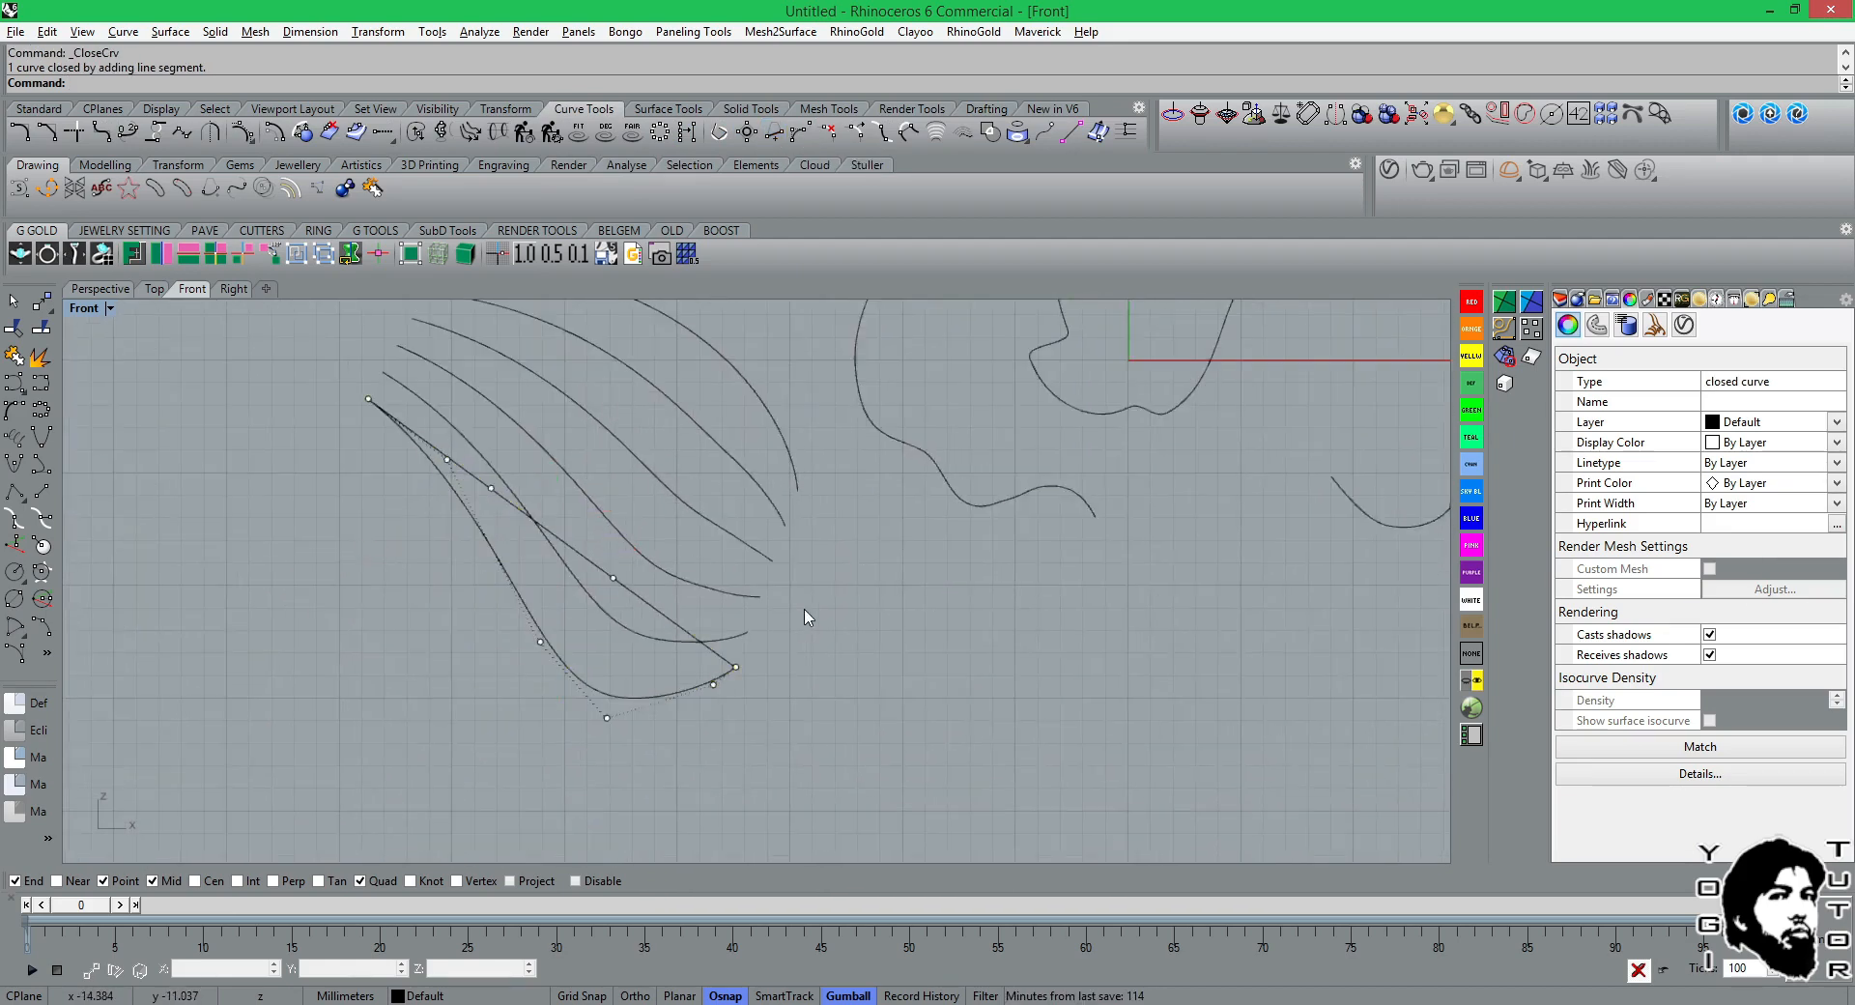
{"action": "left_click", "coordinate": [638, 697]}
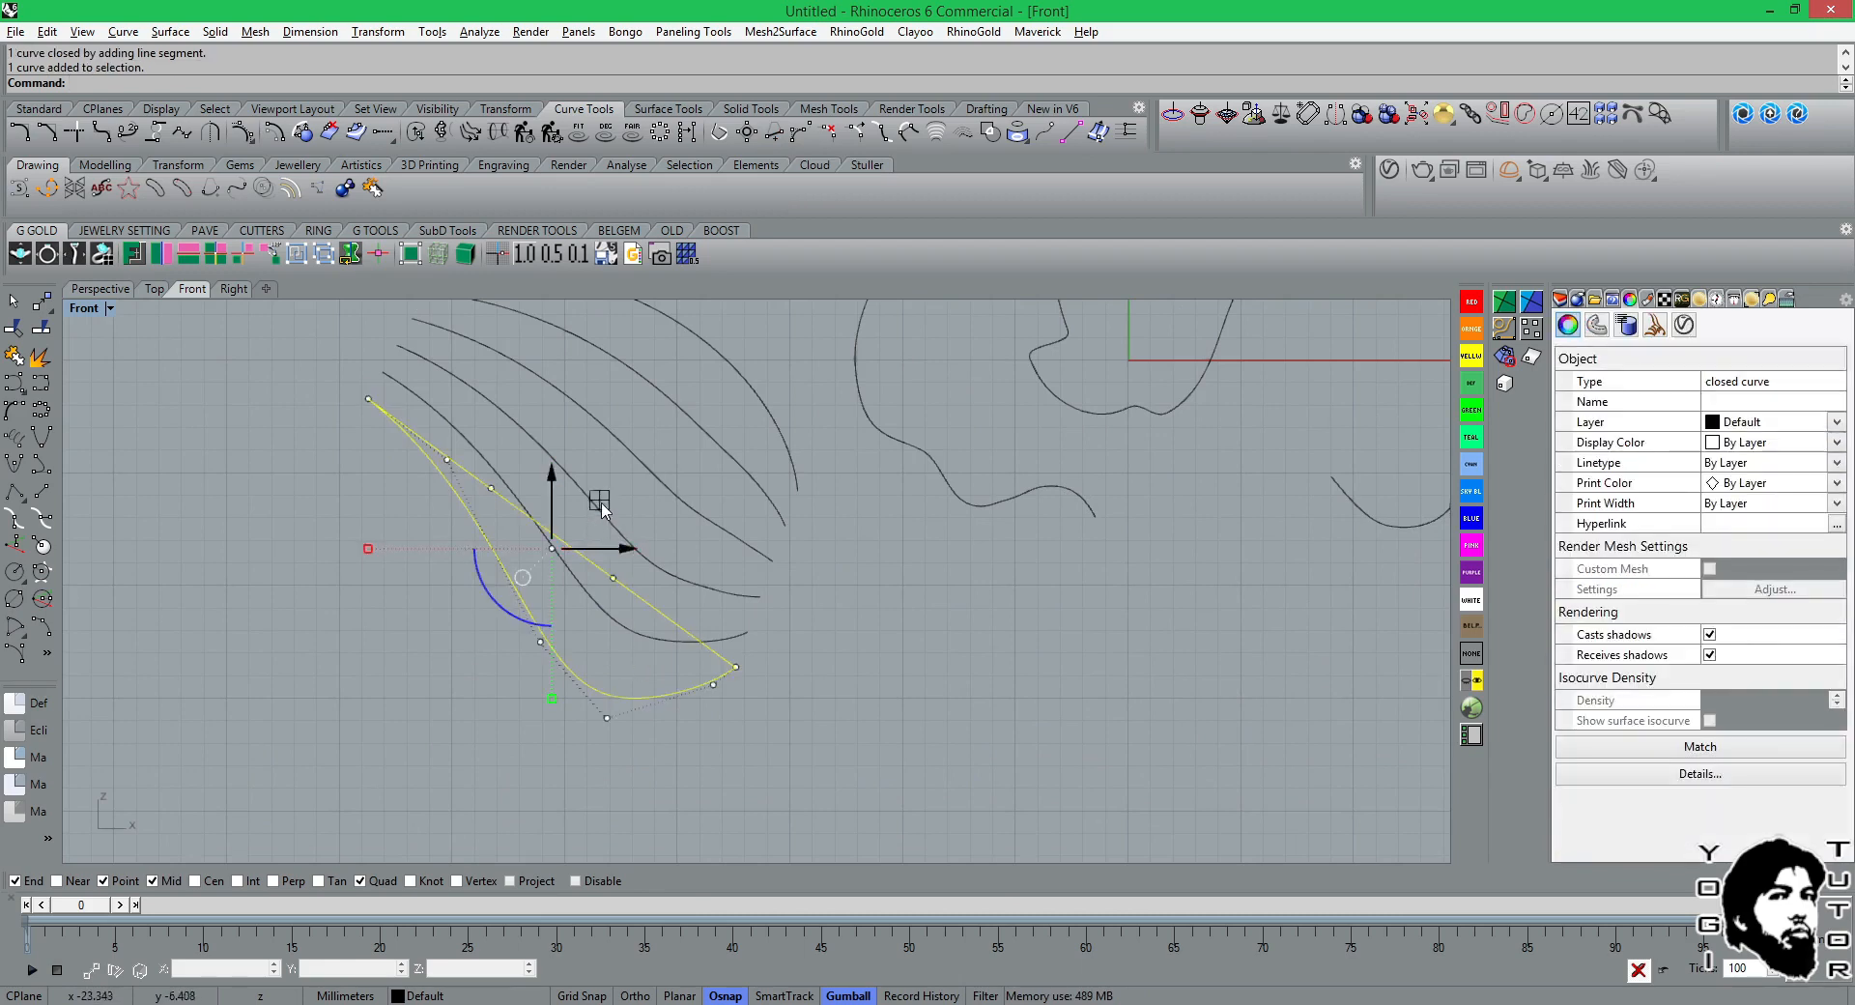
{"action": "left_click_drag", "start_coordinate": [600, 501], "coordinate": [483, 577]}
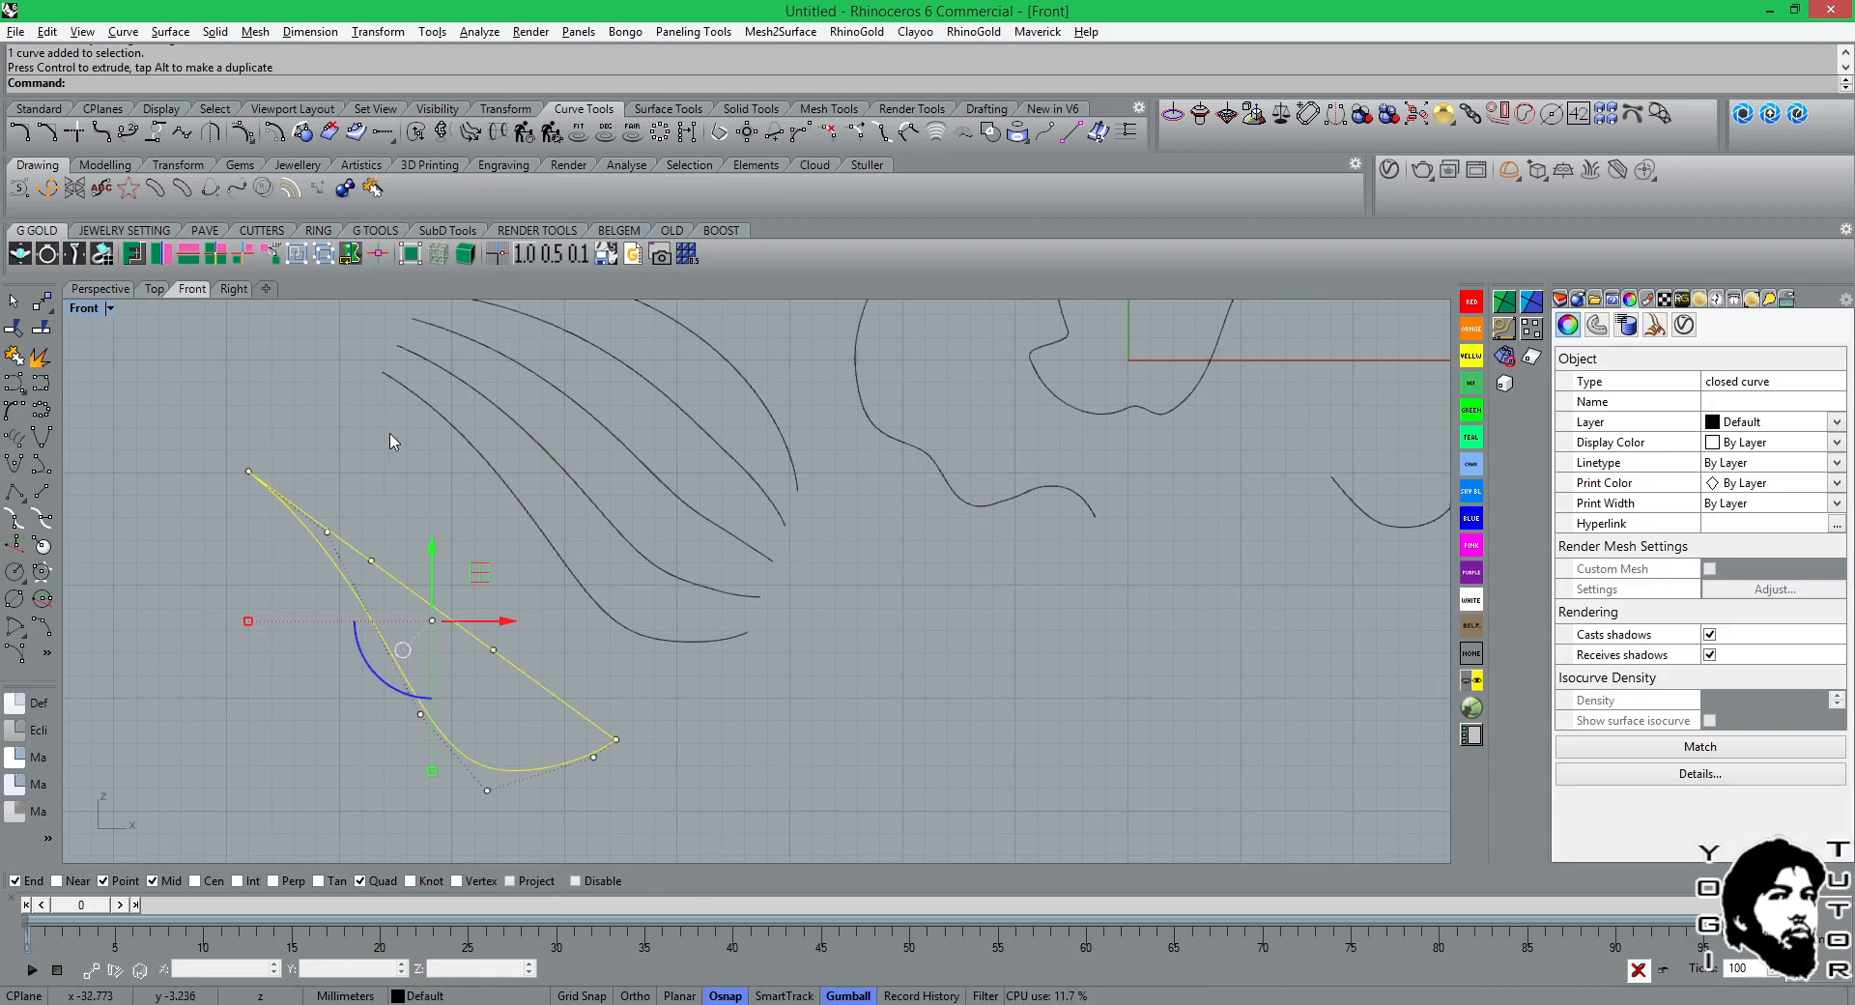
Explode the closed curve into its segments and delete the straight closing segment.
{"action": "left_click", "coordinate": [39, 359]}
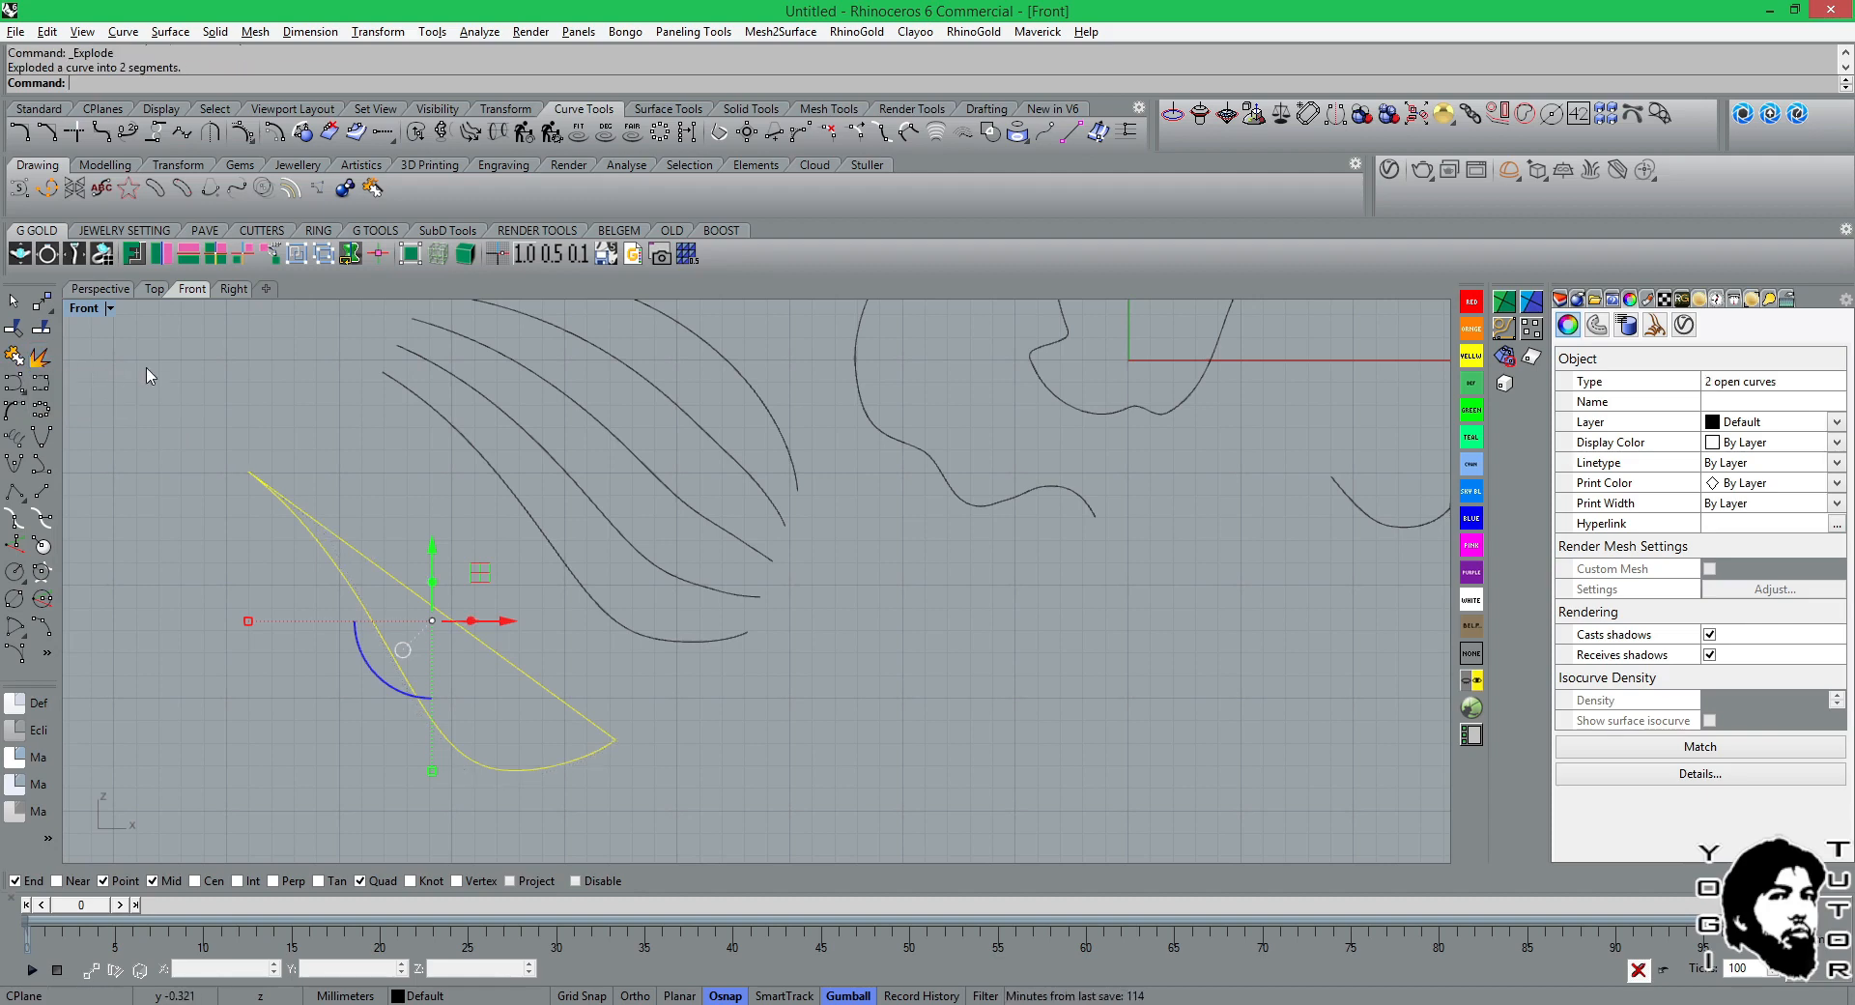
{"action": "left_click", "coordinate": [336, 546]}
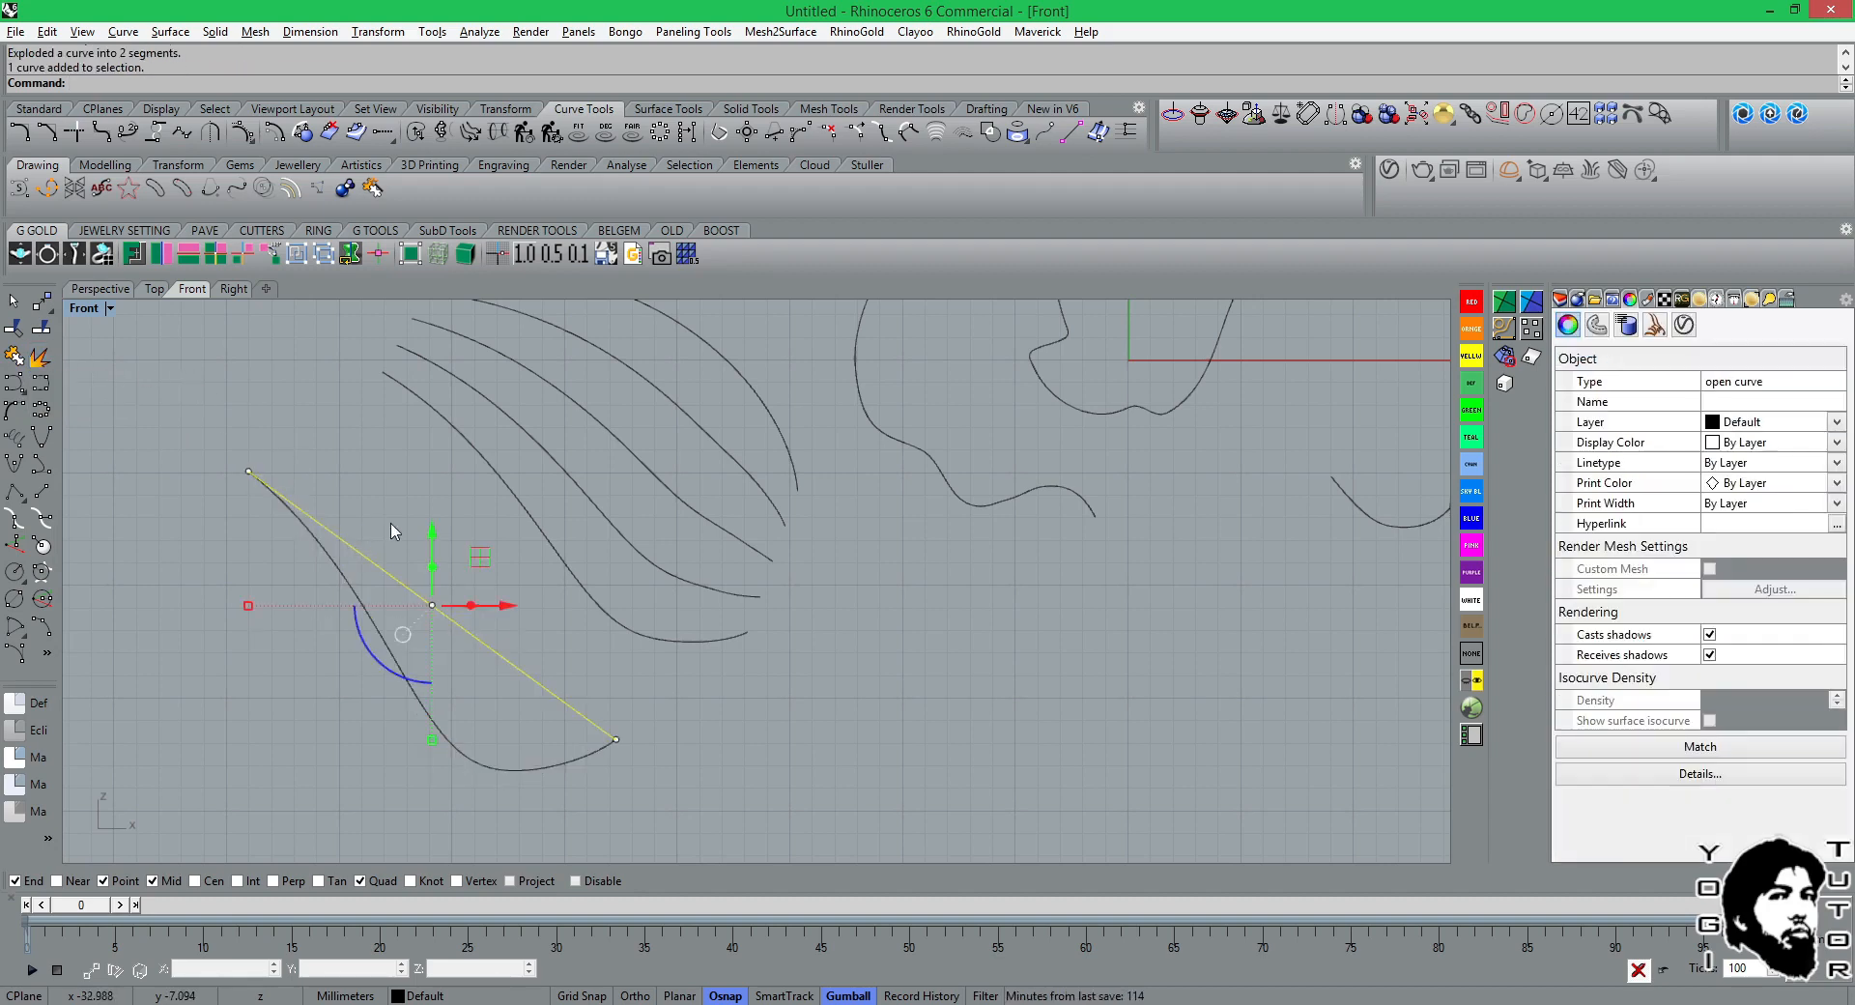
{"action": "left_click_drag", "start_coordinate": [432, 522], "coordinate": [454, 475]}
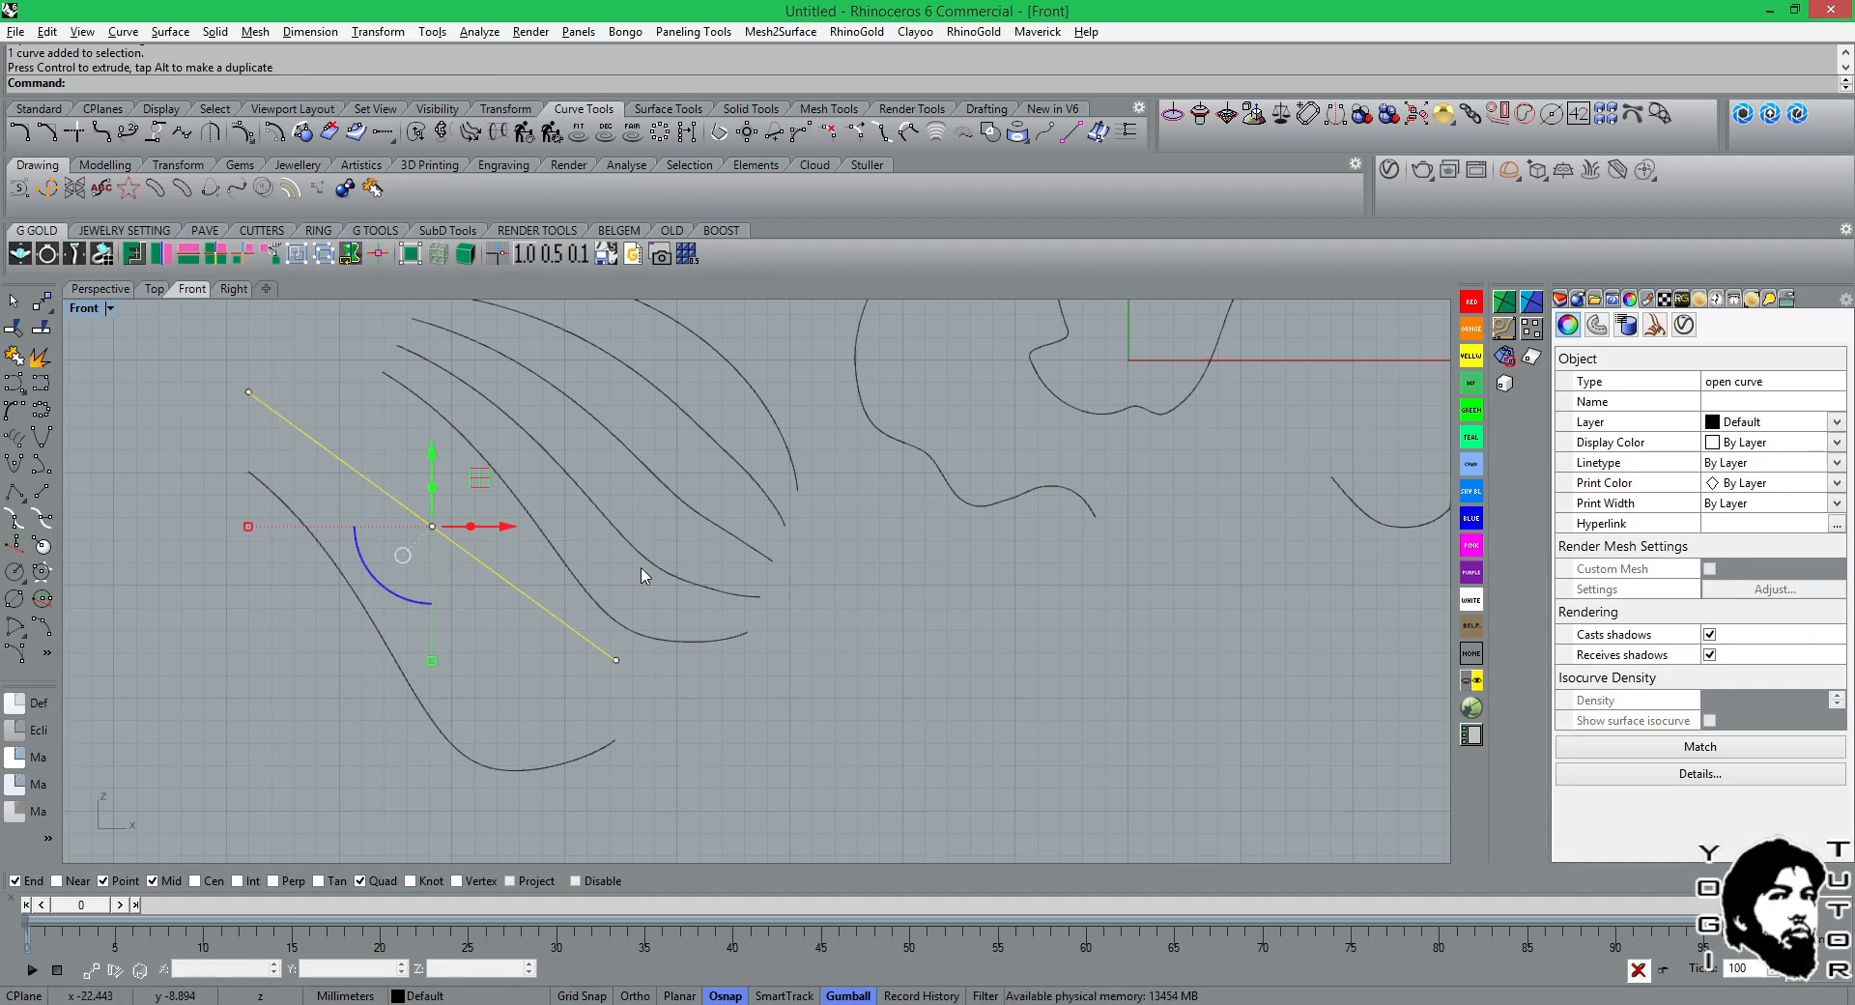
{"action": "key", "text": "Delete"}
Close the remaining open curve again with a straight segment using Close Open Curves.
{"action": "left_click", "coordinate": [357, 604]}
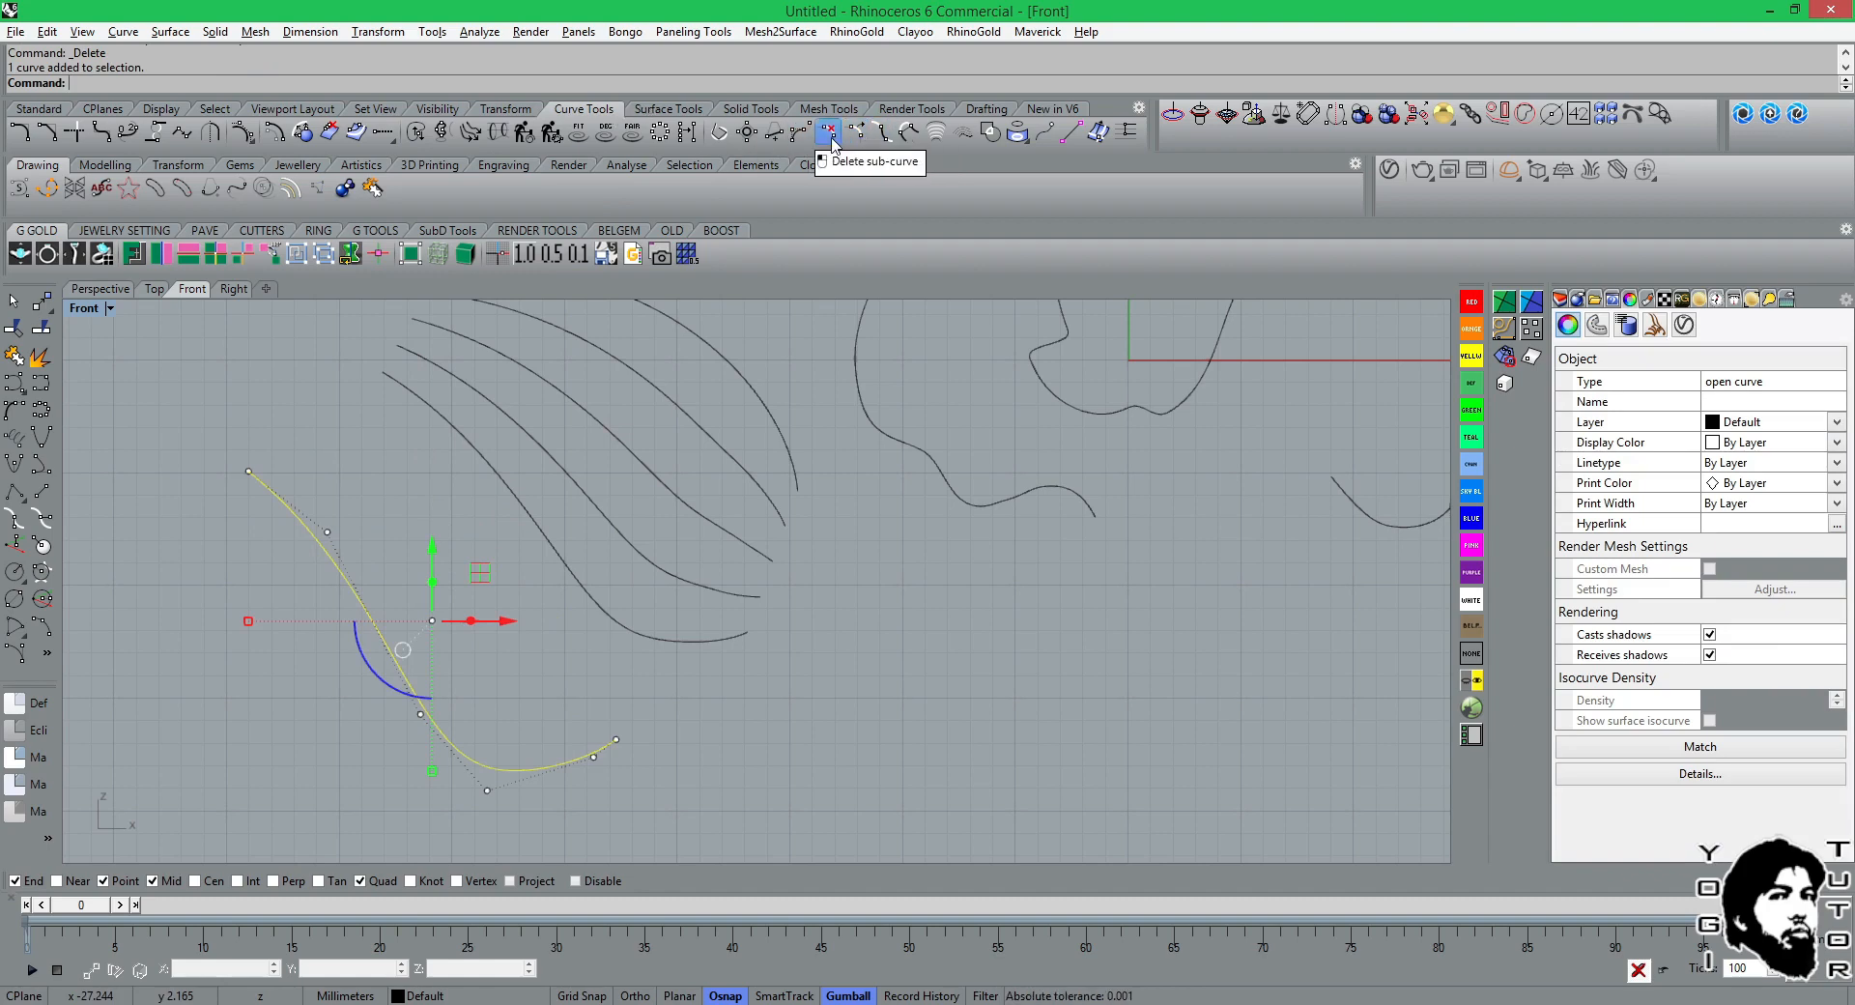
{"action": "left_click", "coordinate": [776, 131]}
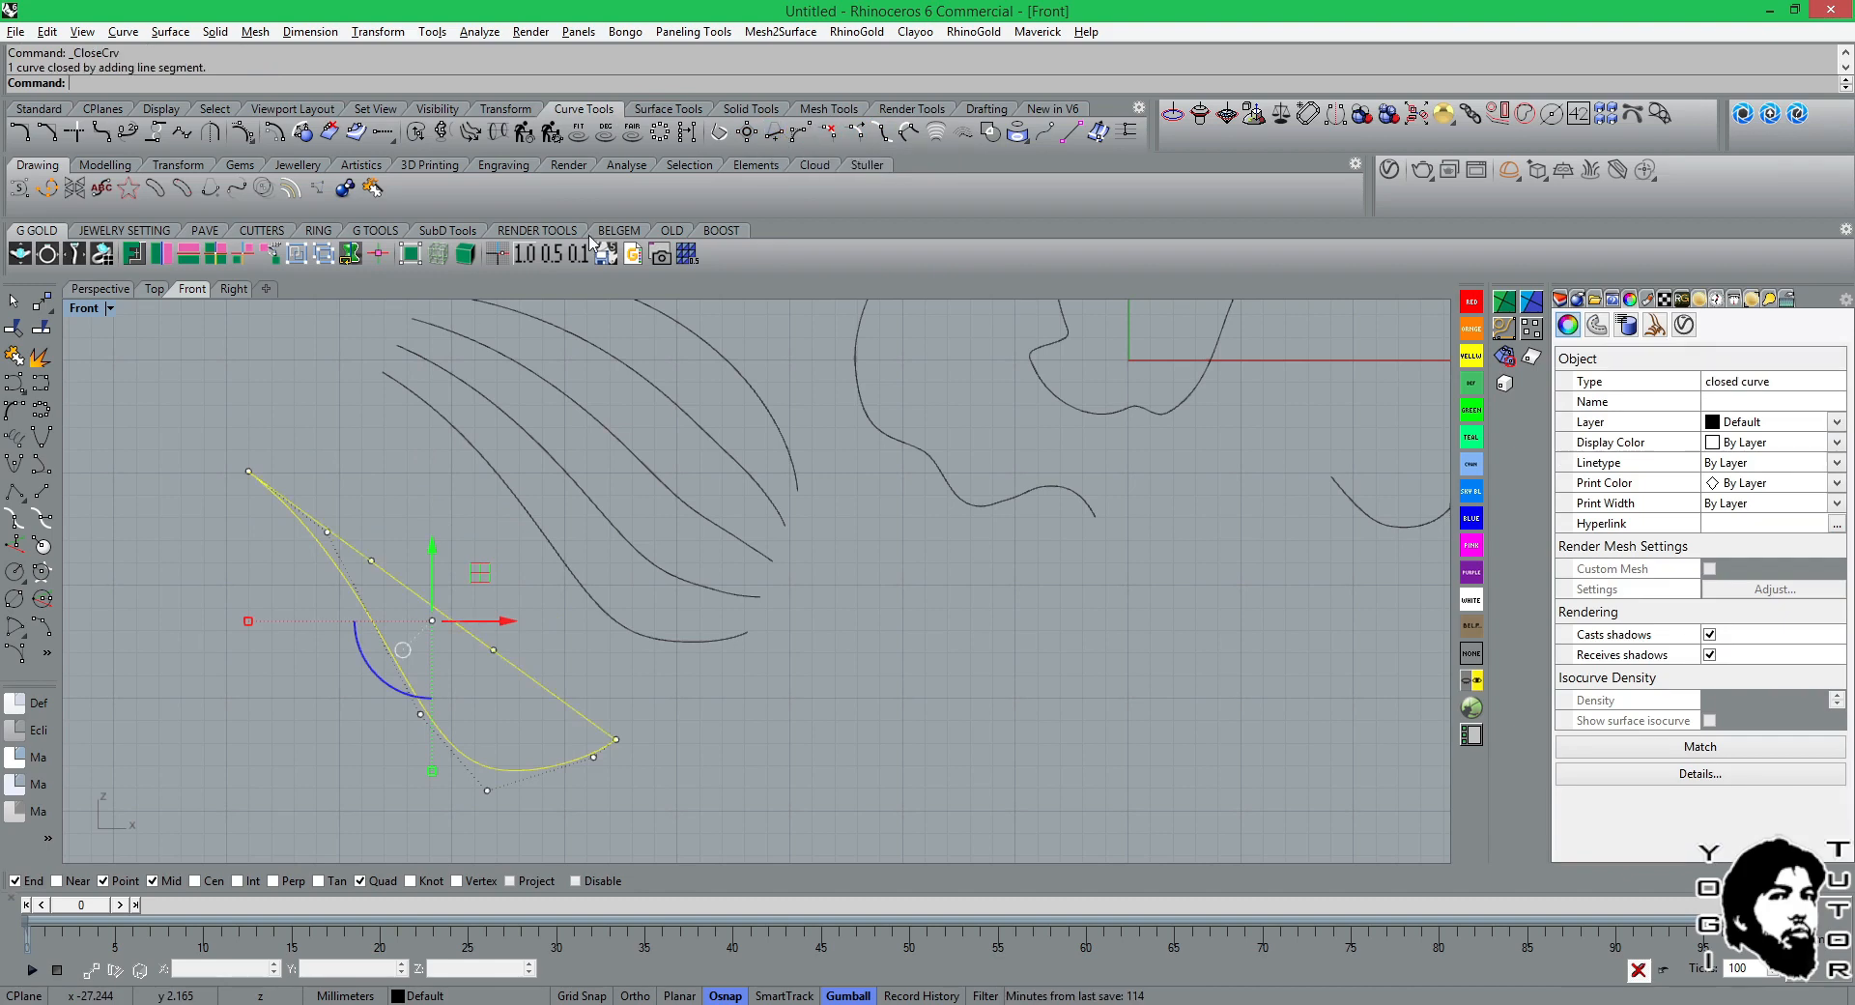
{"action": "left_click", "coordinate": [121, 442]}
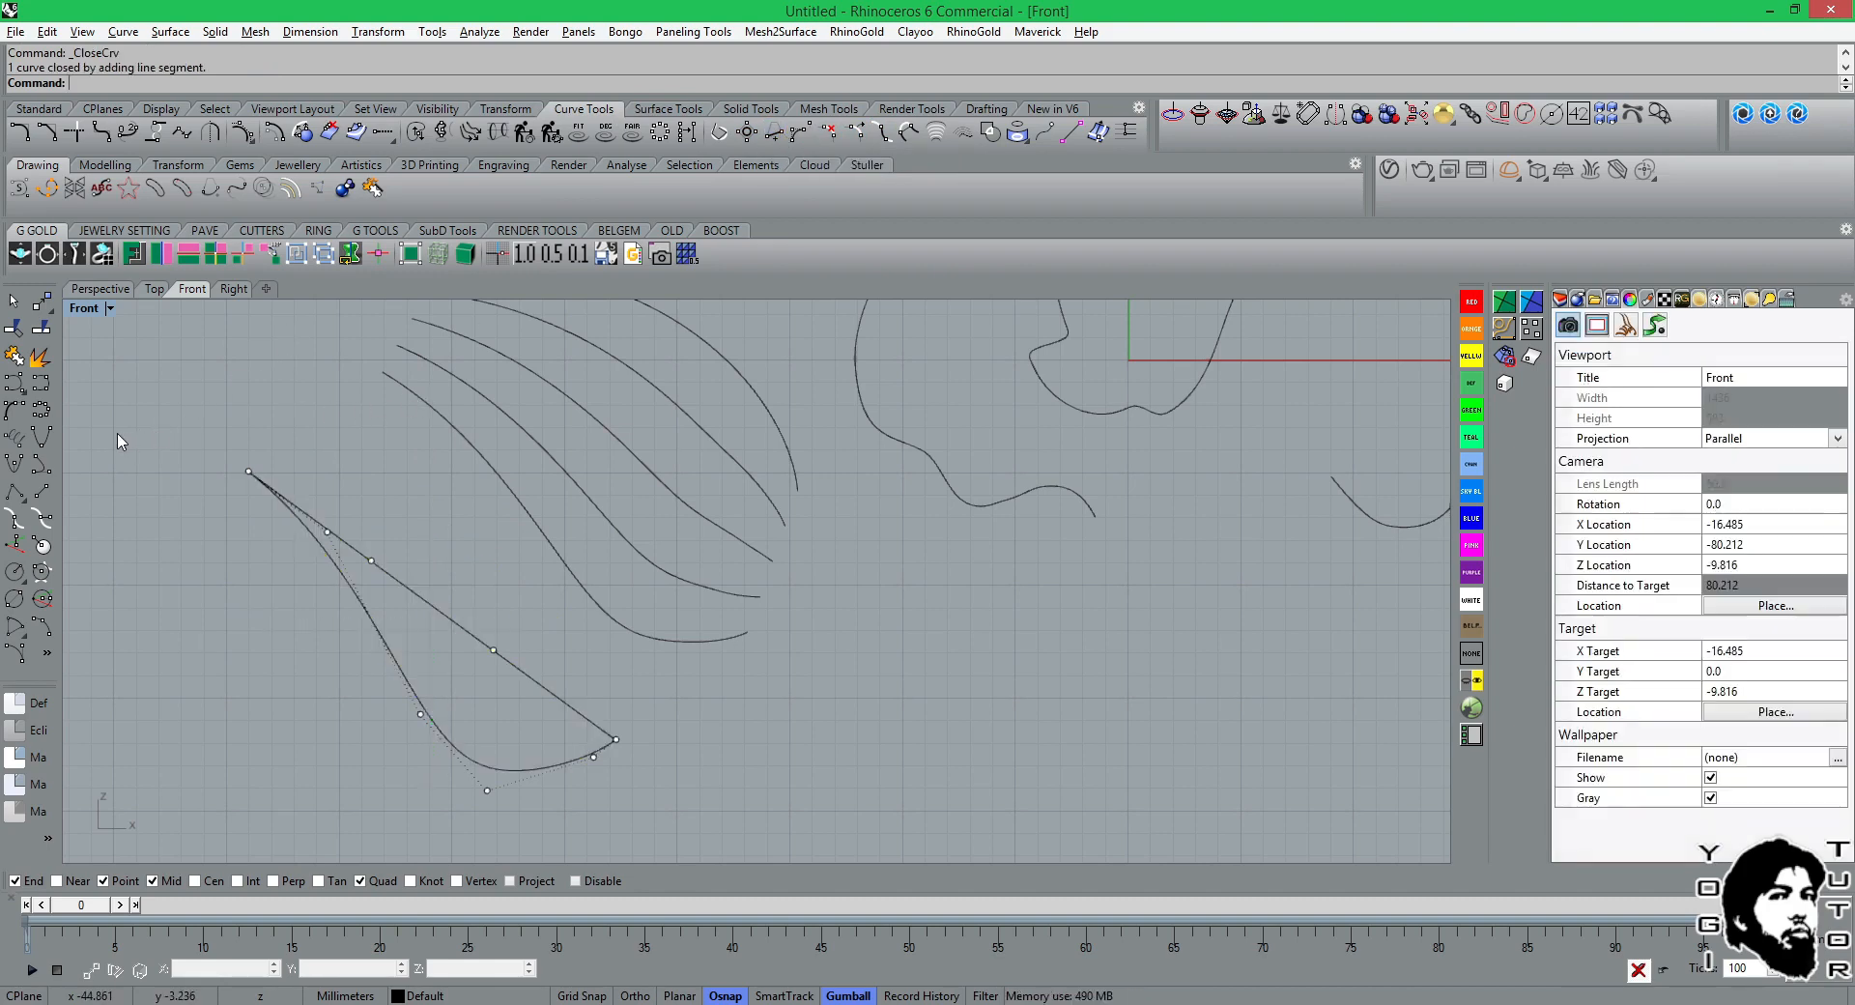
{"action": "left_click", "coordinate": [325, 563]}
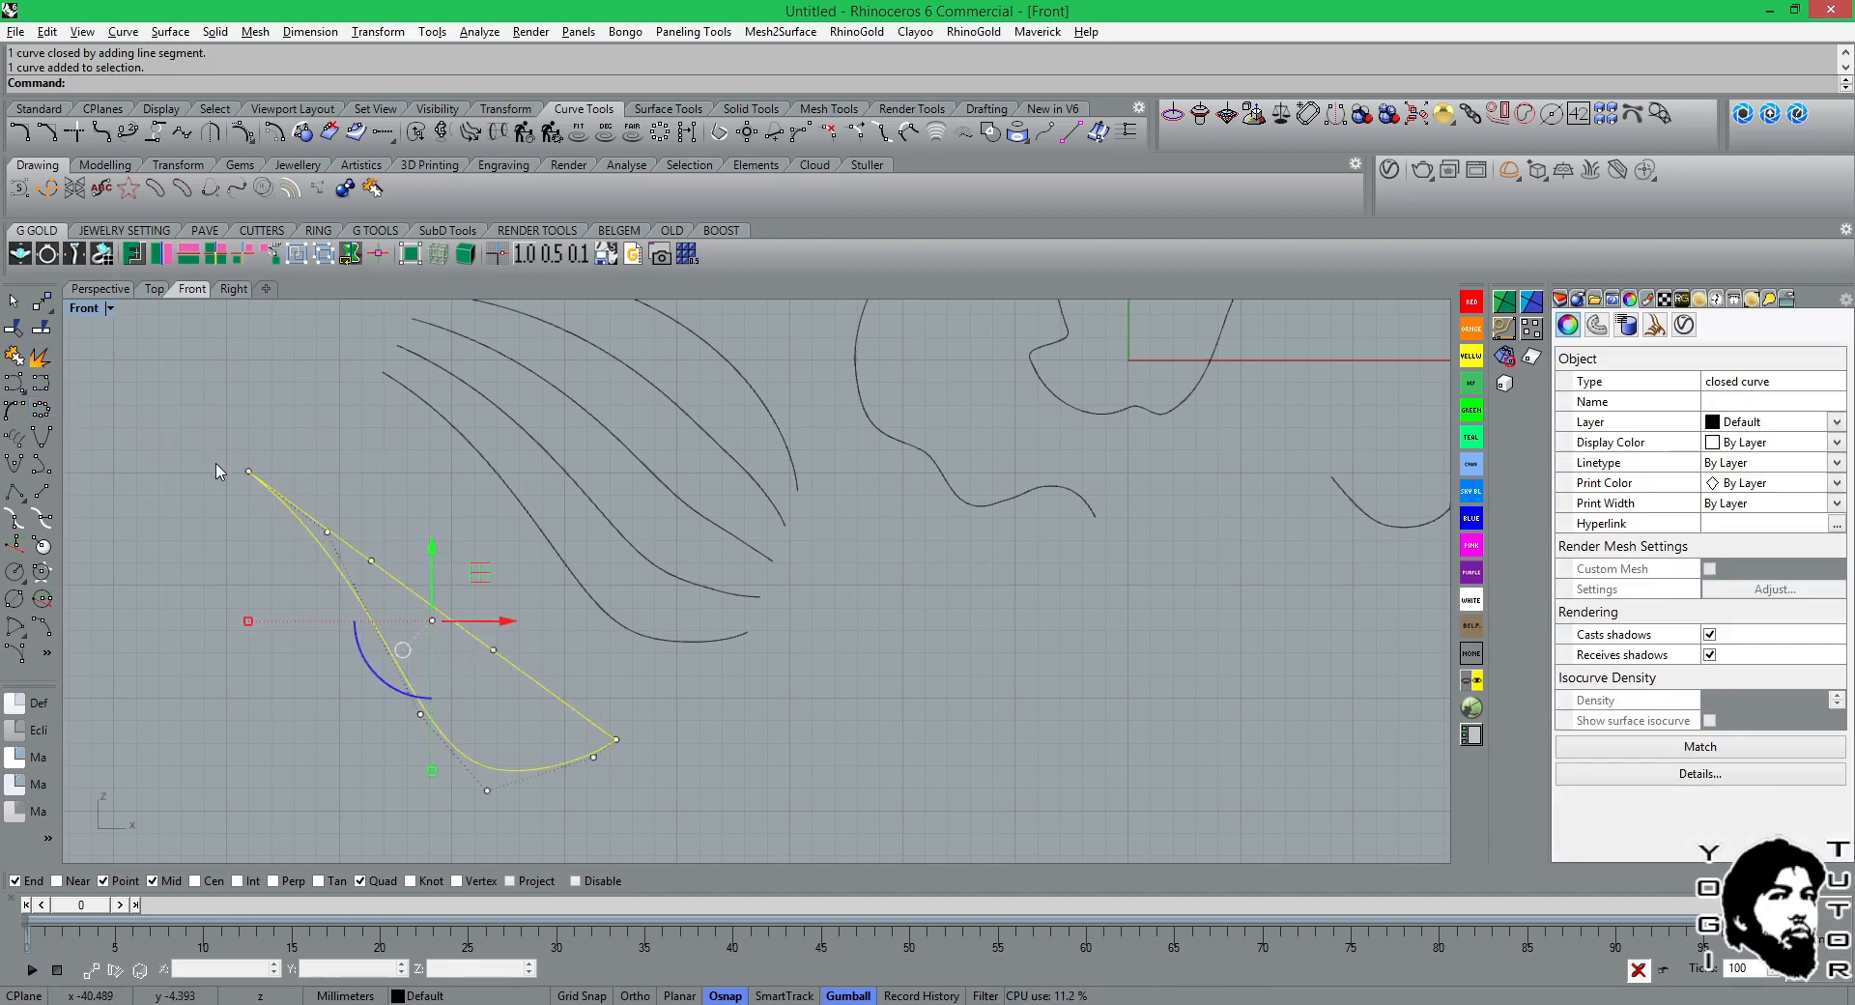
{"action": "left_click", "coordinate": [208, 391]}
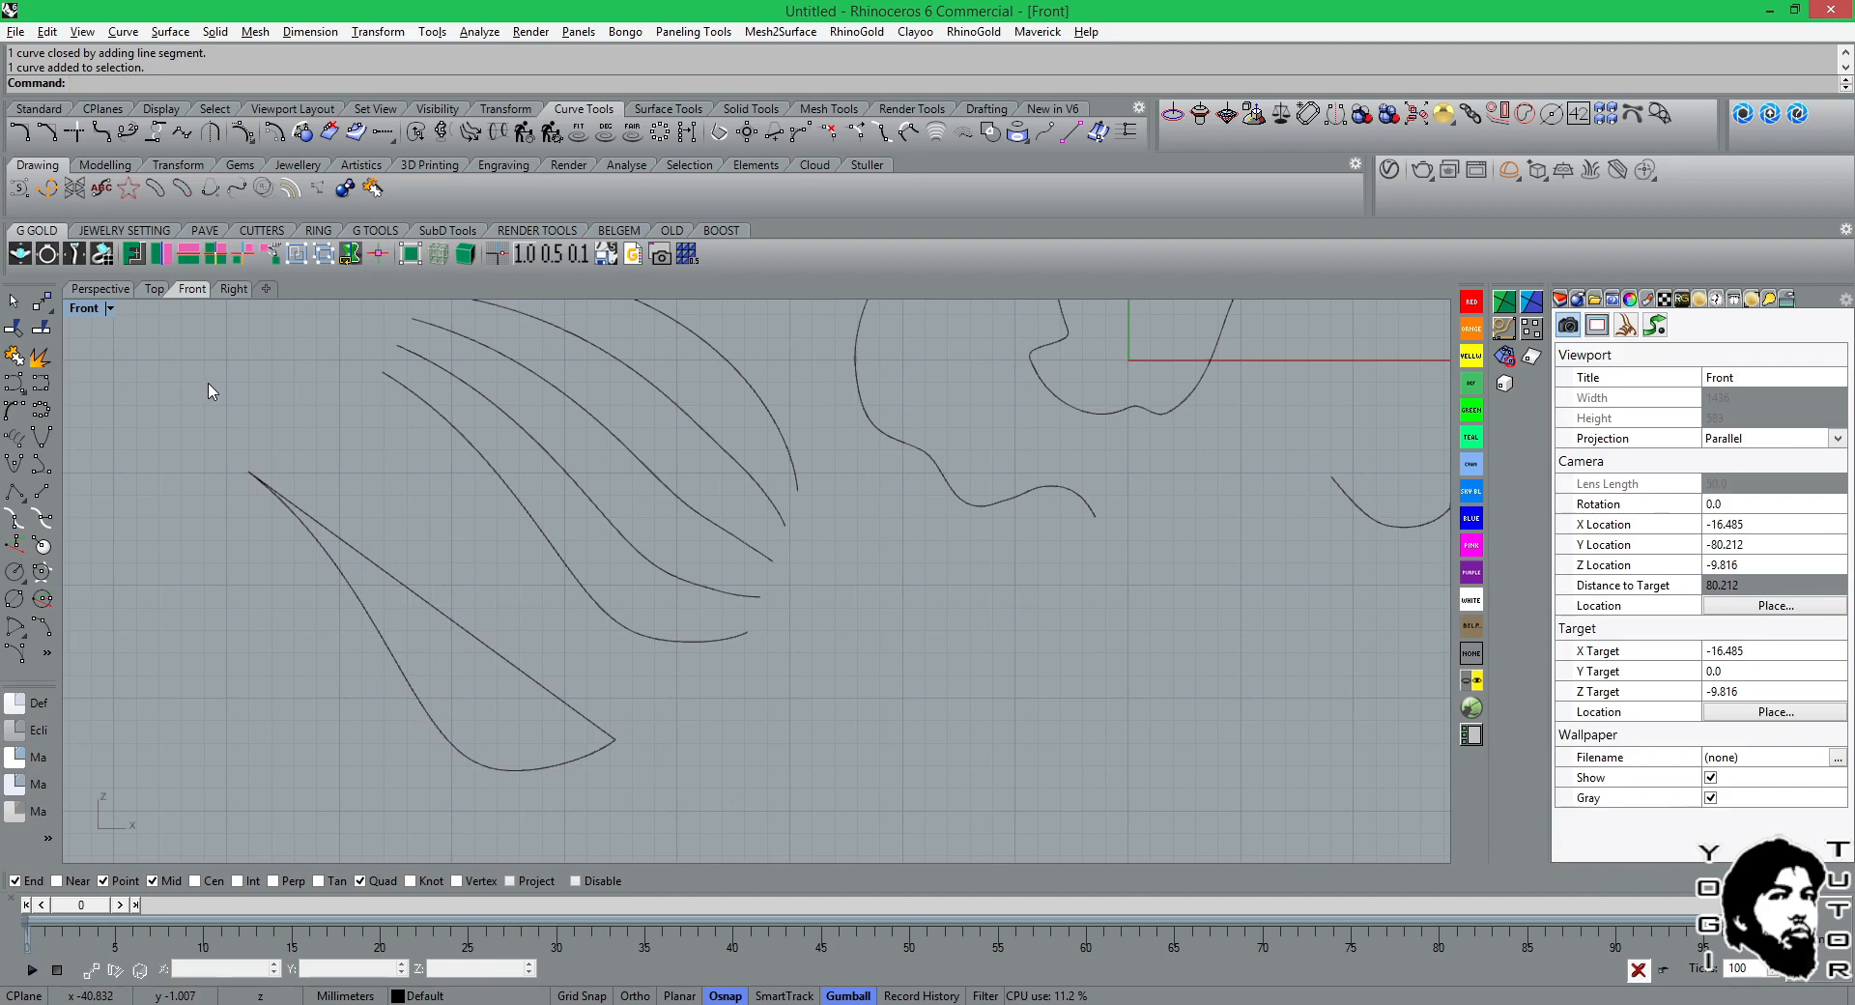
Explode the closed curve again and move its straight segment up and to the right, away from the curved one.
{"action": "type", "text": "Open"}
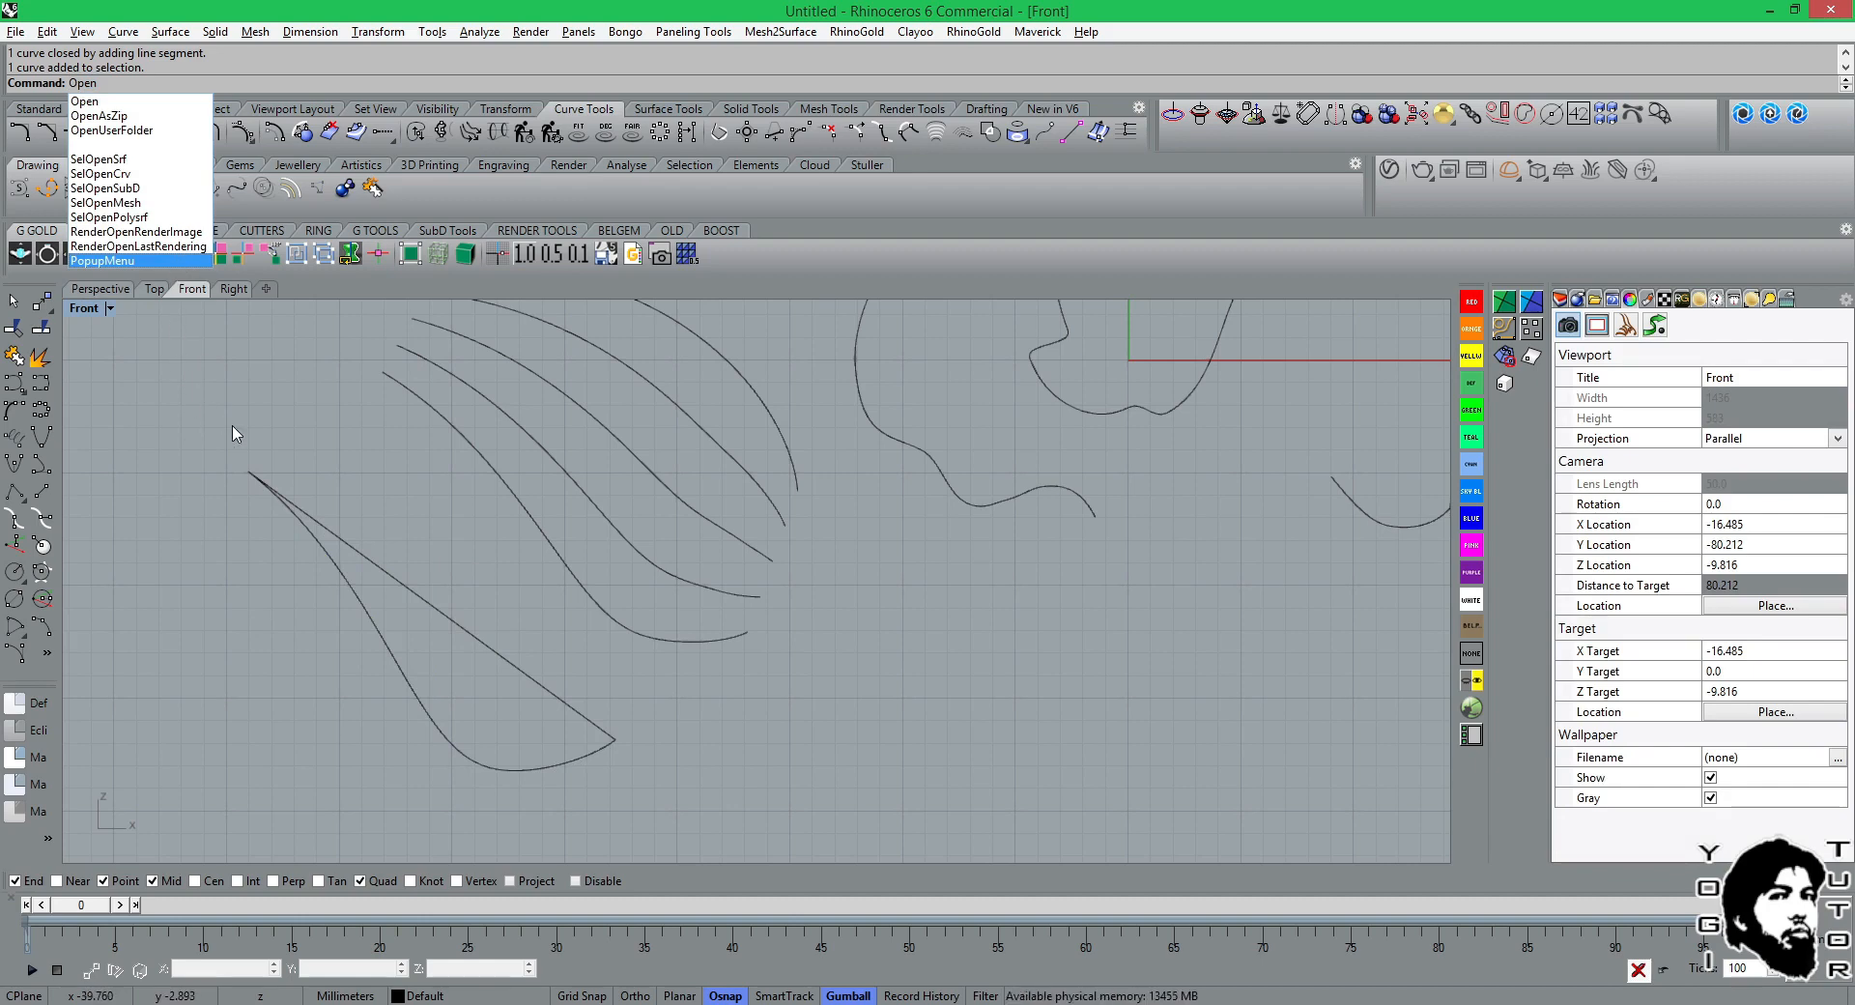
{"action": "left_click", "coordinate": [294, 505]}
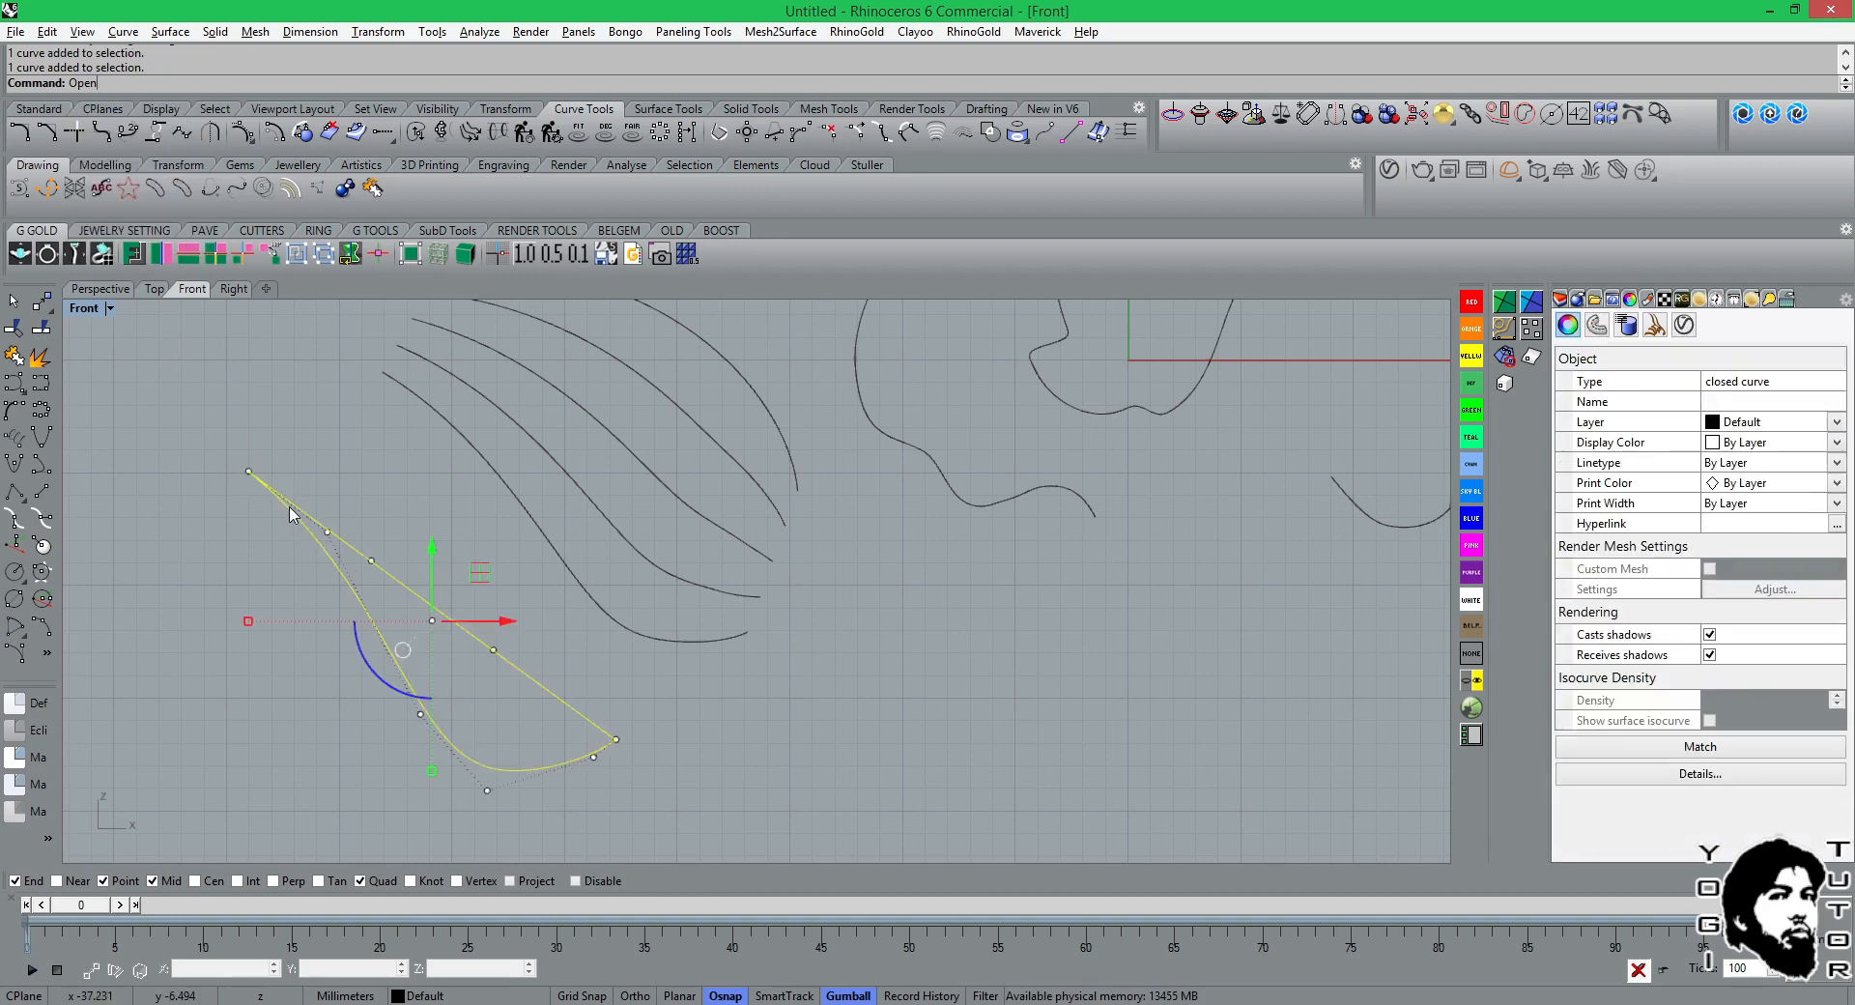
{"action": "left_click", "coordinate": [40, 365]}
{"action": "left_click", "coordinate": [350, 542]}
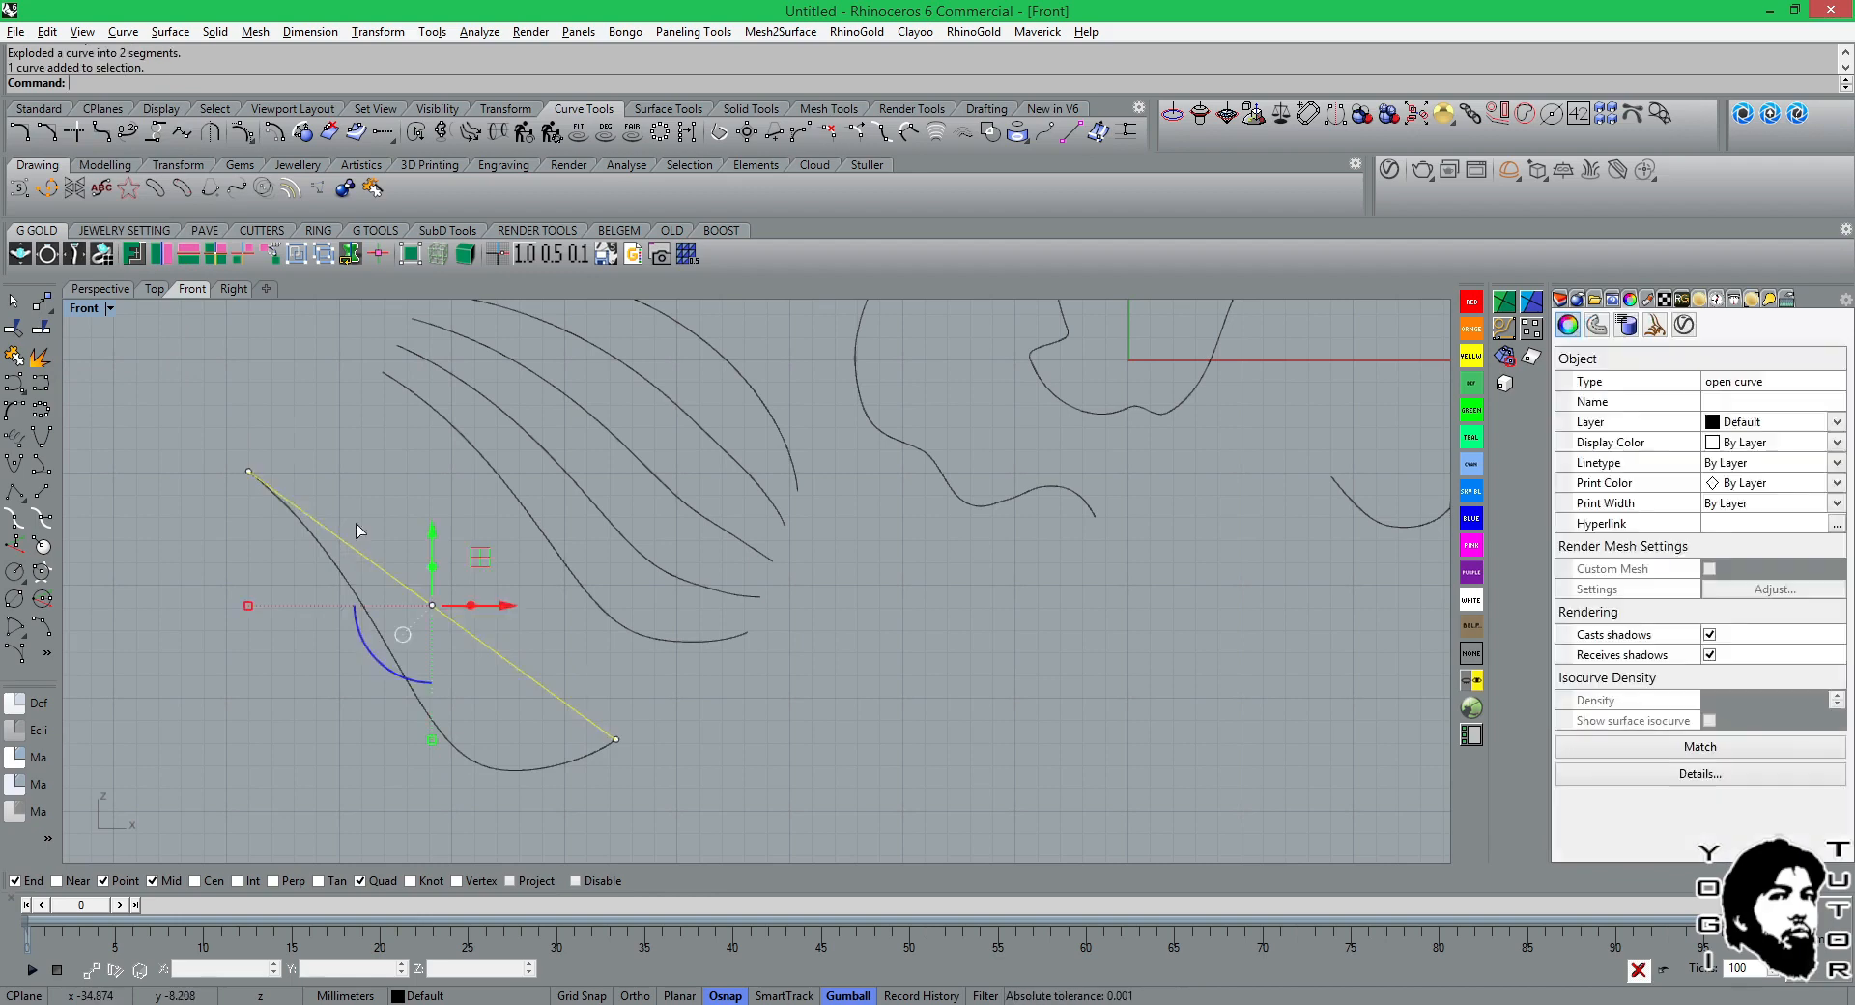
{"action": "left_click_drag", "start_coordinate": [355, 549], "coordinate": [382, 497]}
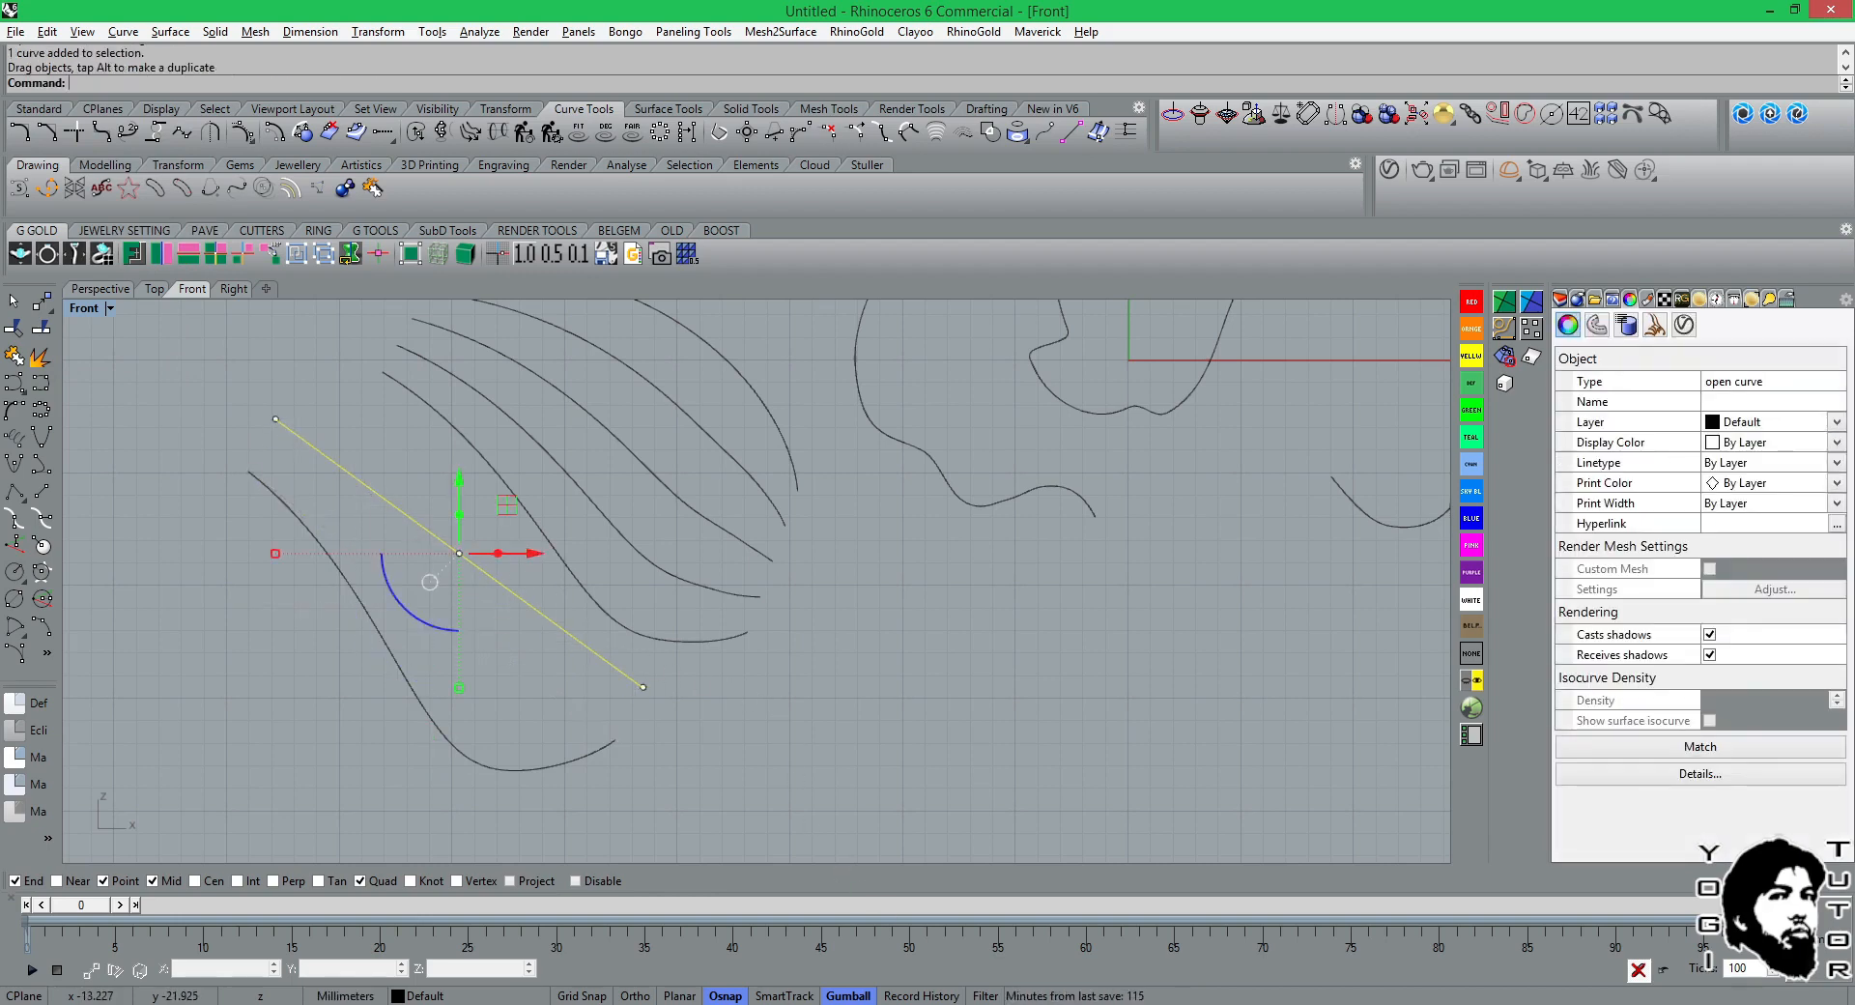
{"action": "left_click", "coordinate": [1053, 1004]}
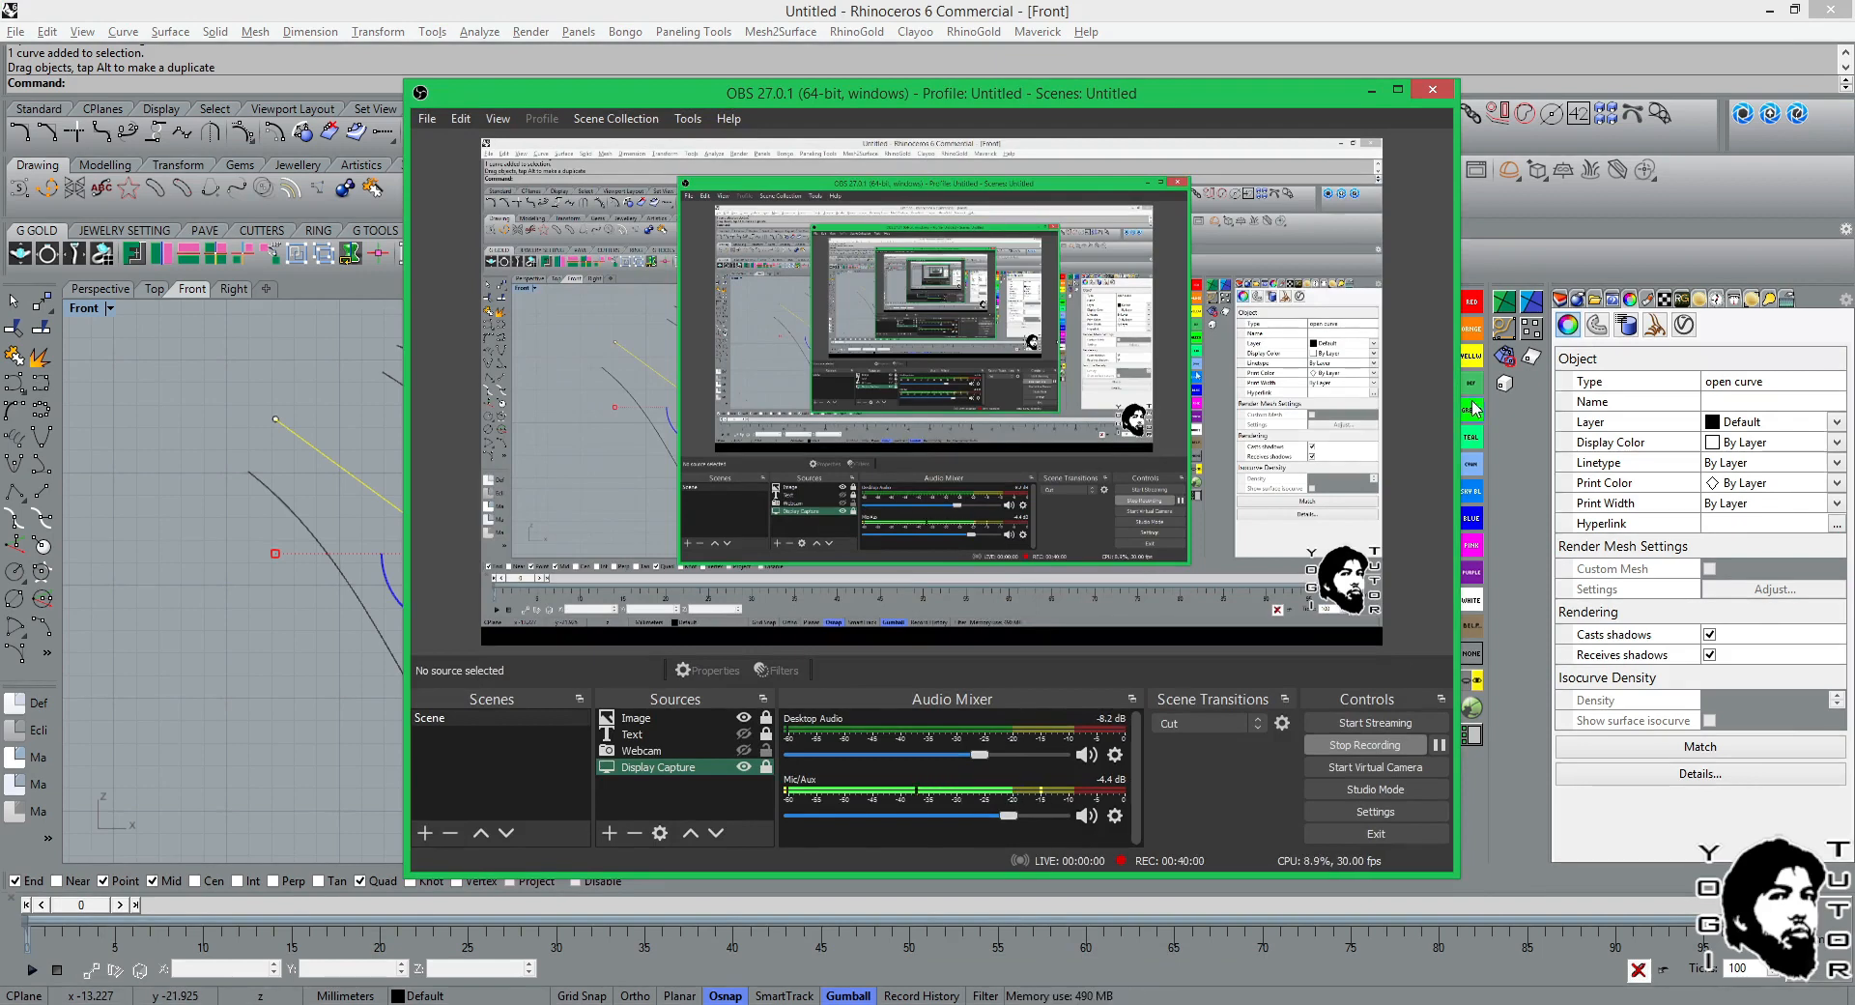
{"action": "left_click", "coordinate": [1376, 97]}
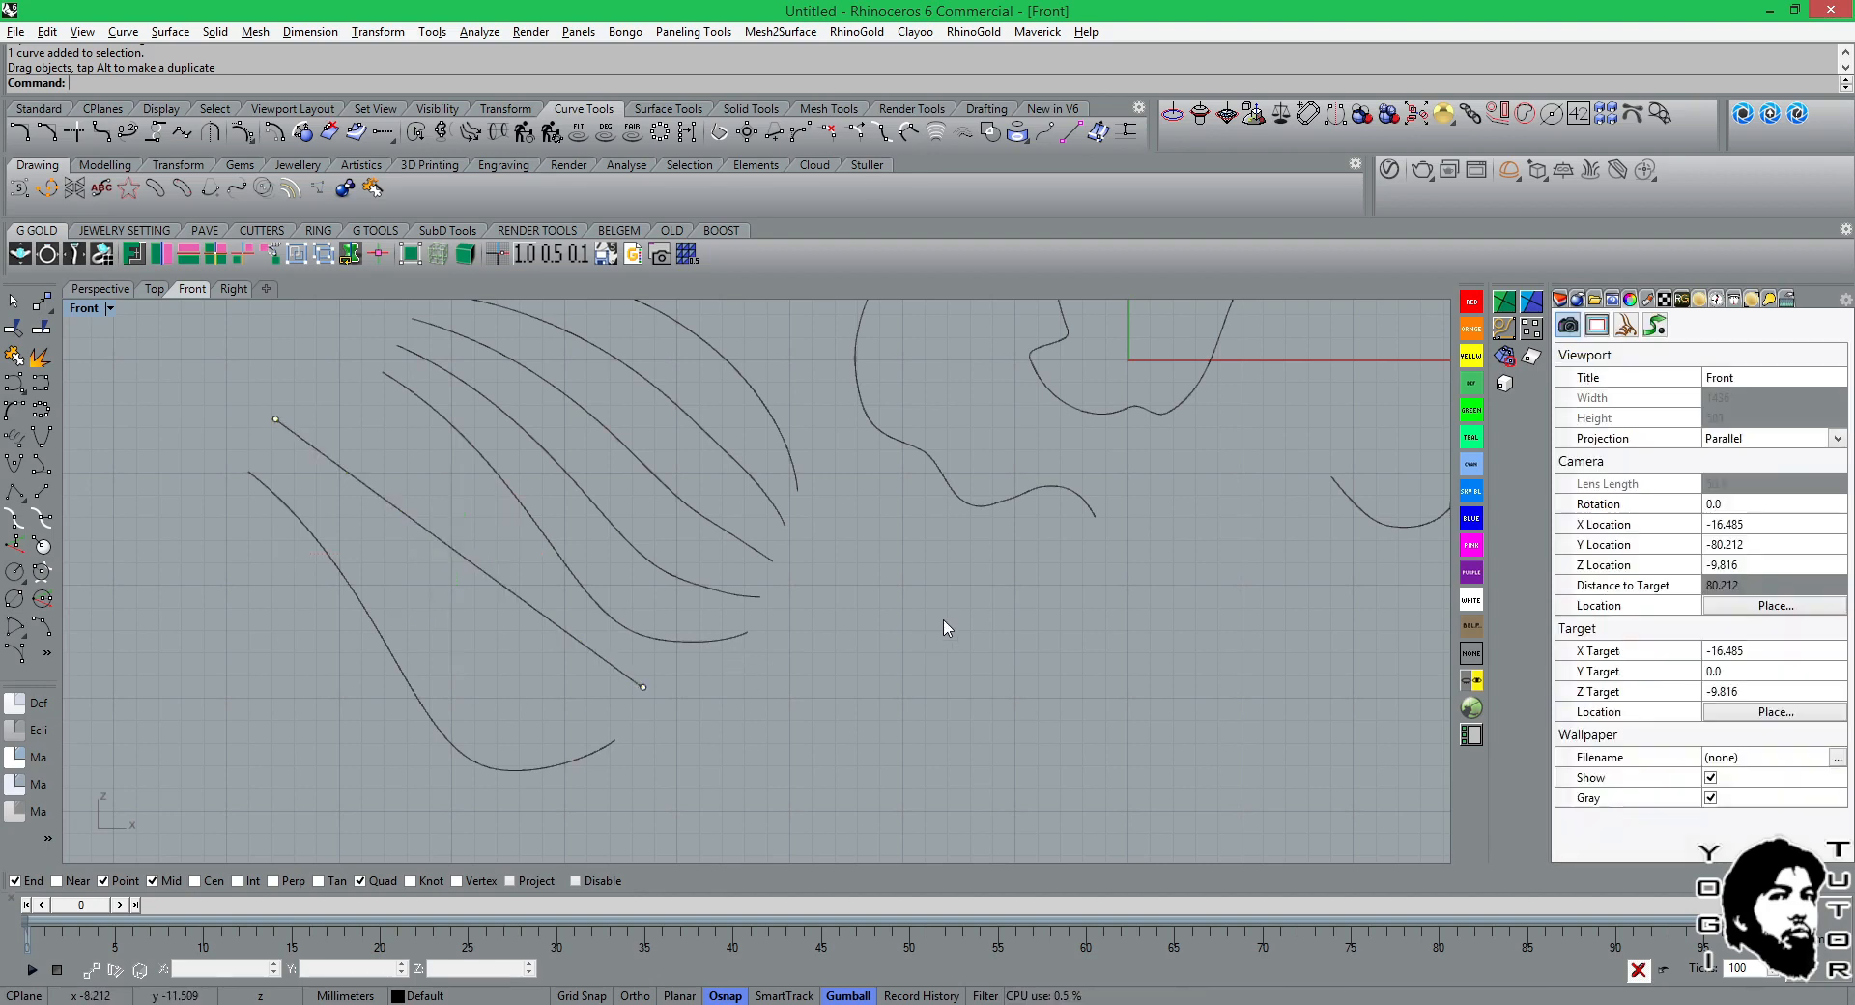
Clear the selection, look over all curves in the Front view, and review the JewelCAD curves before returning to Rhinoceros.
{"action": "key", "text": "Escape"}
{"action": "scroll", "coordinate": [937, 623], "scroll_direction": "down", "scroll_amount": 3}
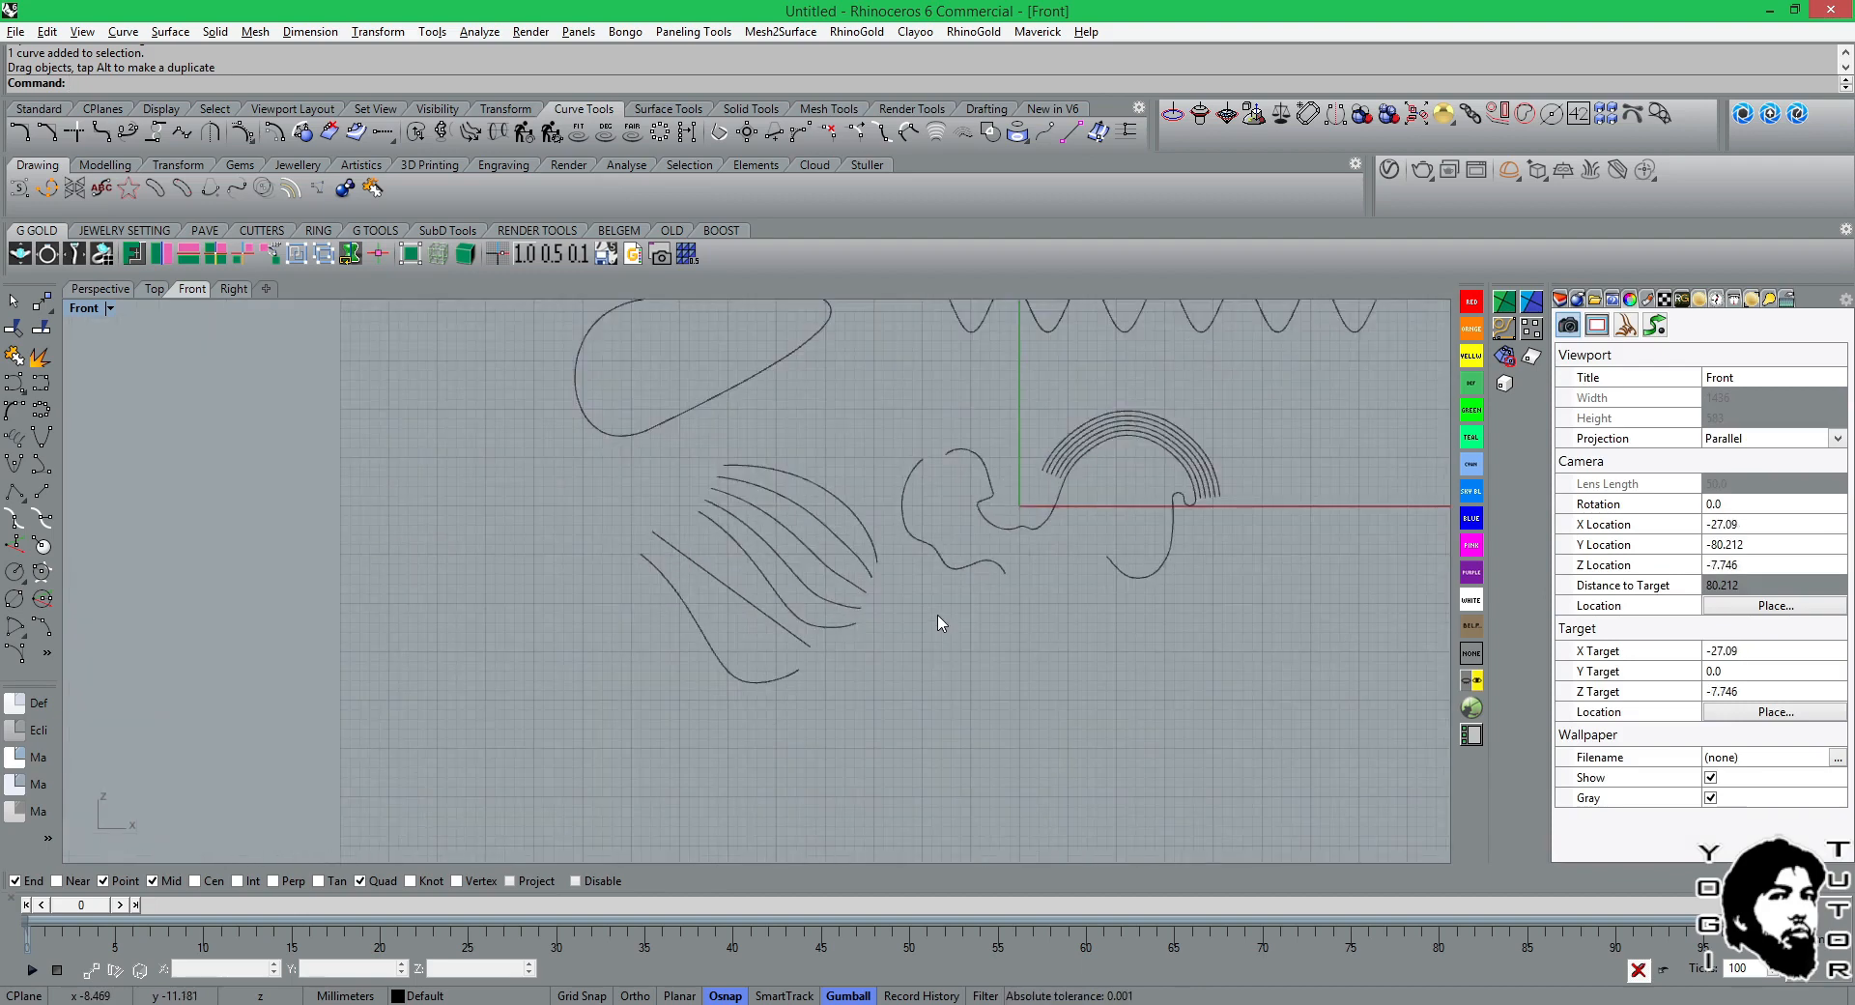
{"action": "right_click_drag", "start_coordinate": [931, 618], "coordinate": [735, 782]}
{"action": "scroll", "coordinate": [811, 697], "scroll_direction": "down", "scroll_amount": 4}
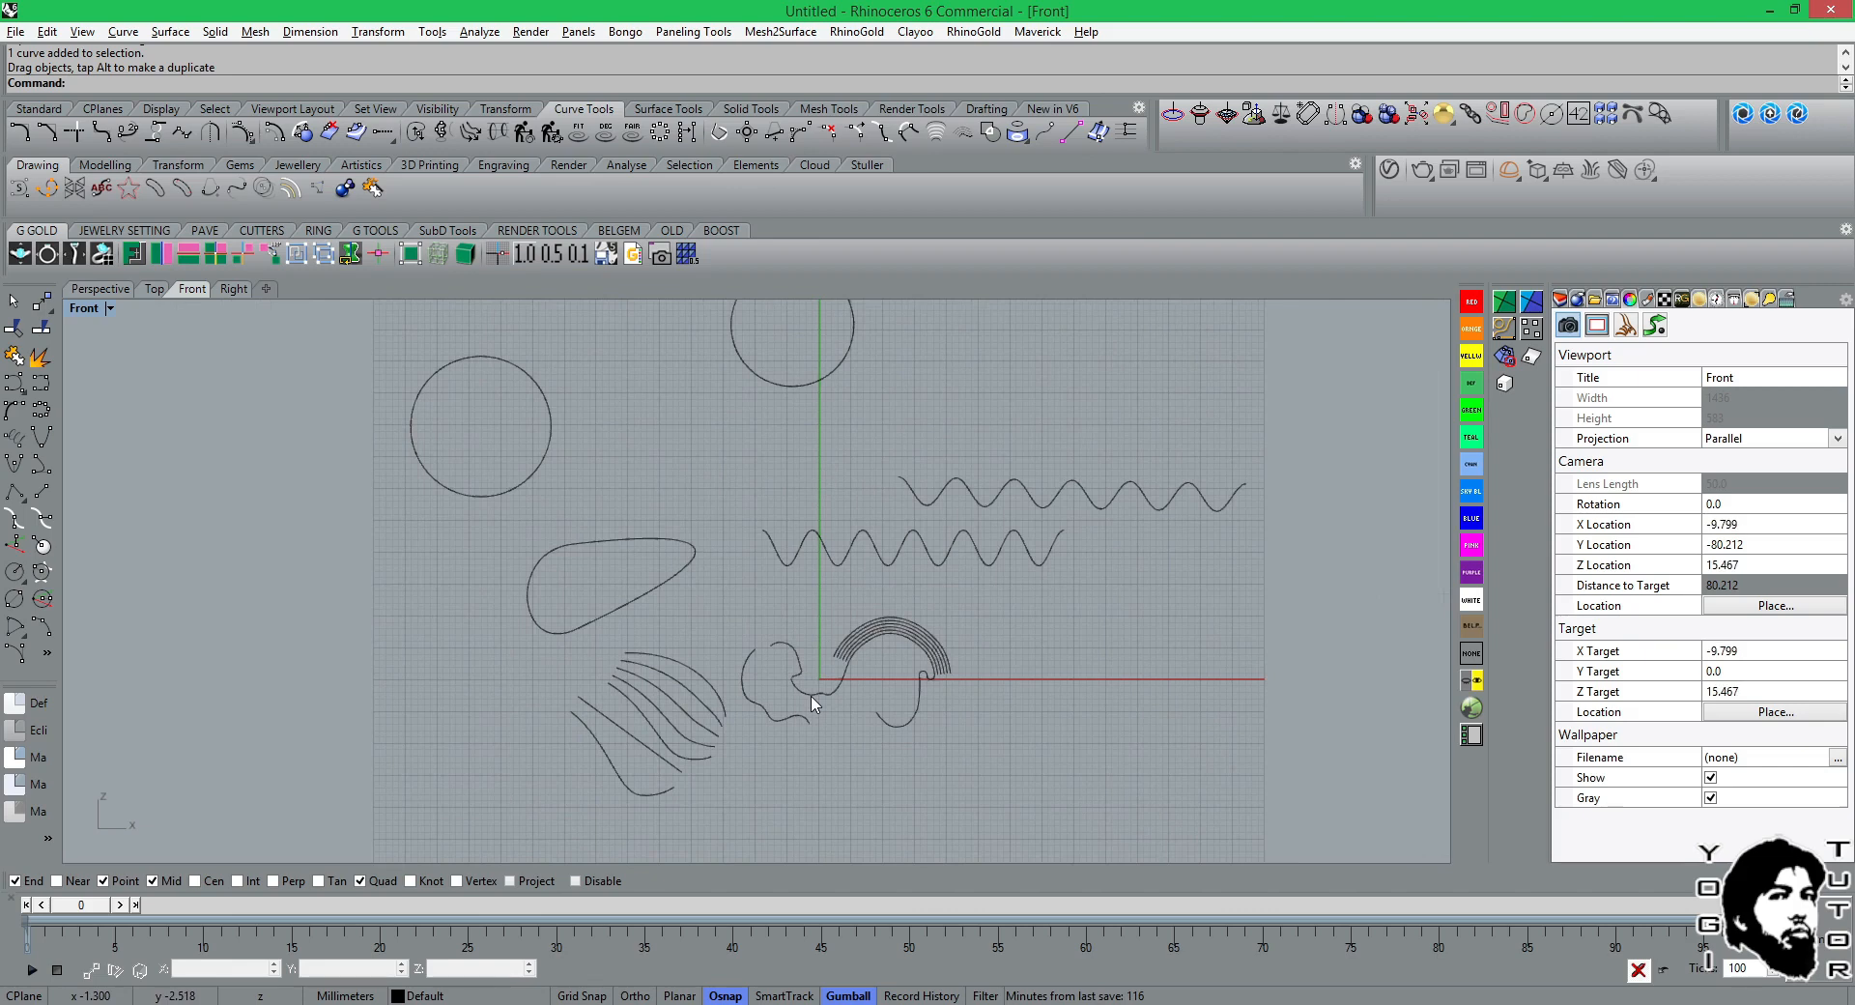
{"action": "scroll", "coordinate": [811, 703], "scroll_direction": "down", "scroll_amount": 2}
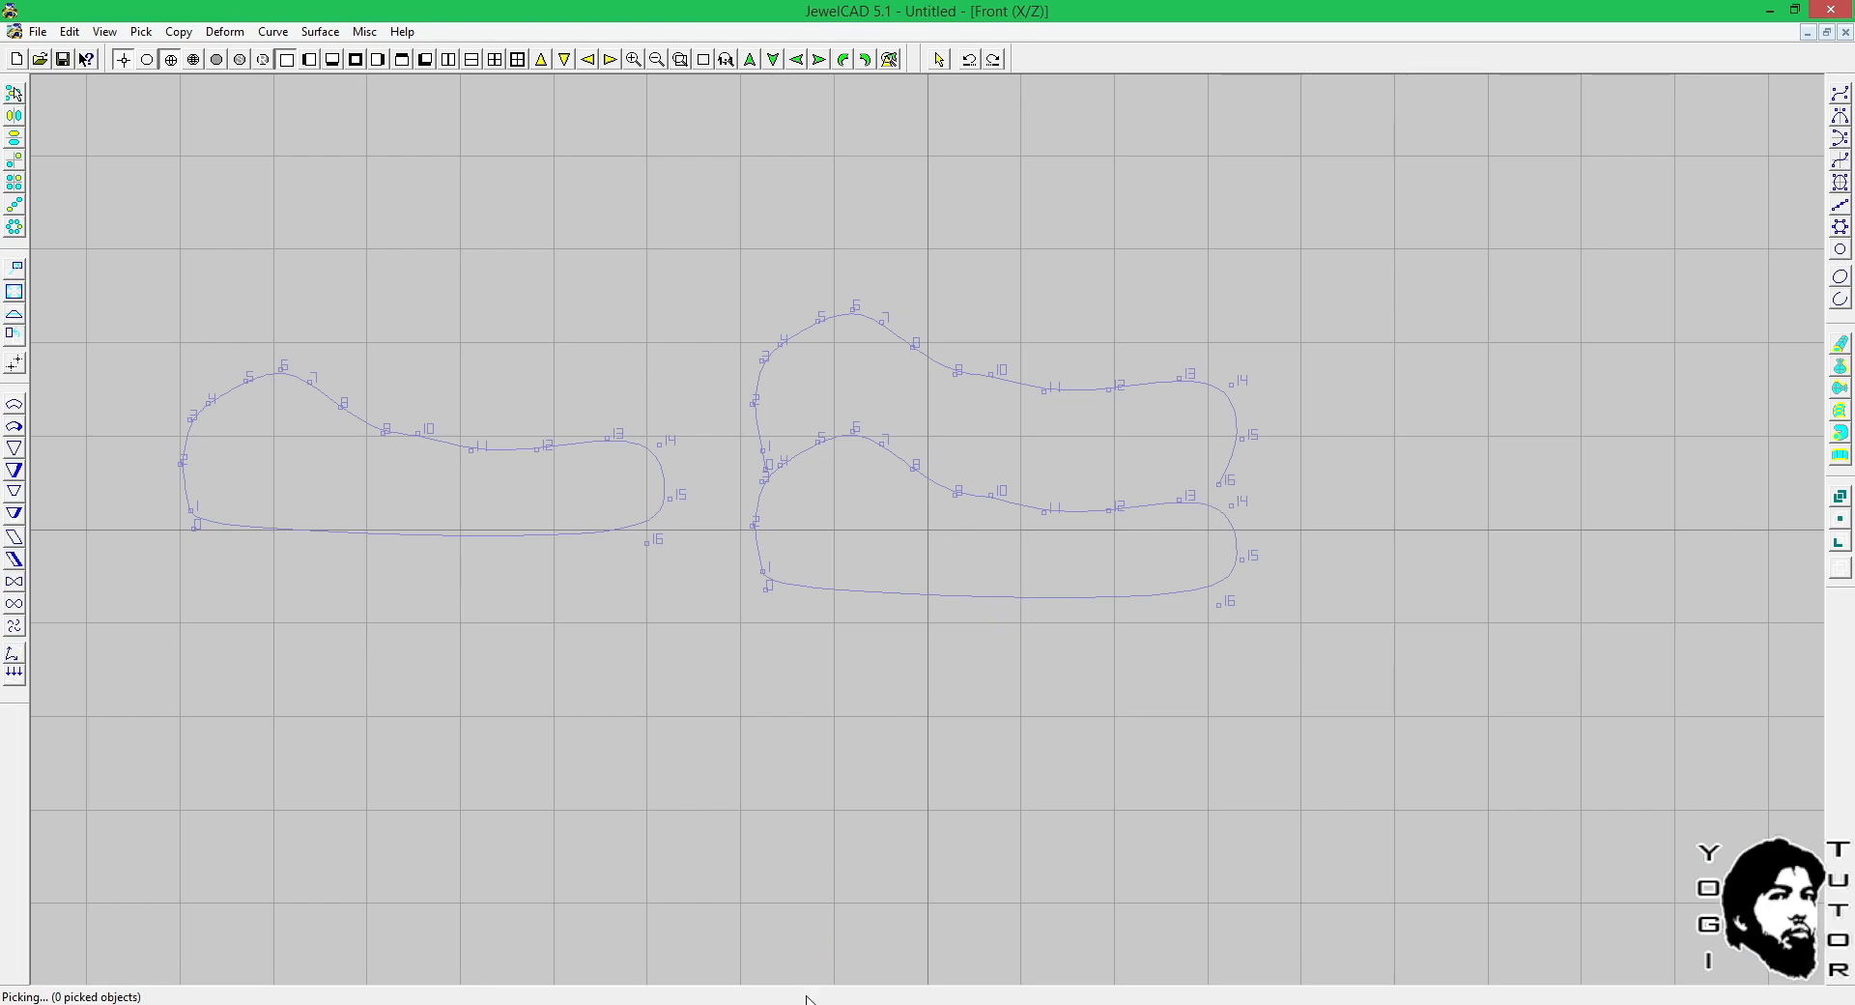
{"action": "mouse_move", "coordinate": [798, 1001]}
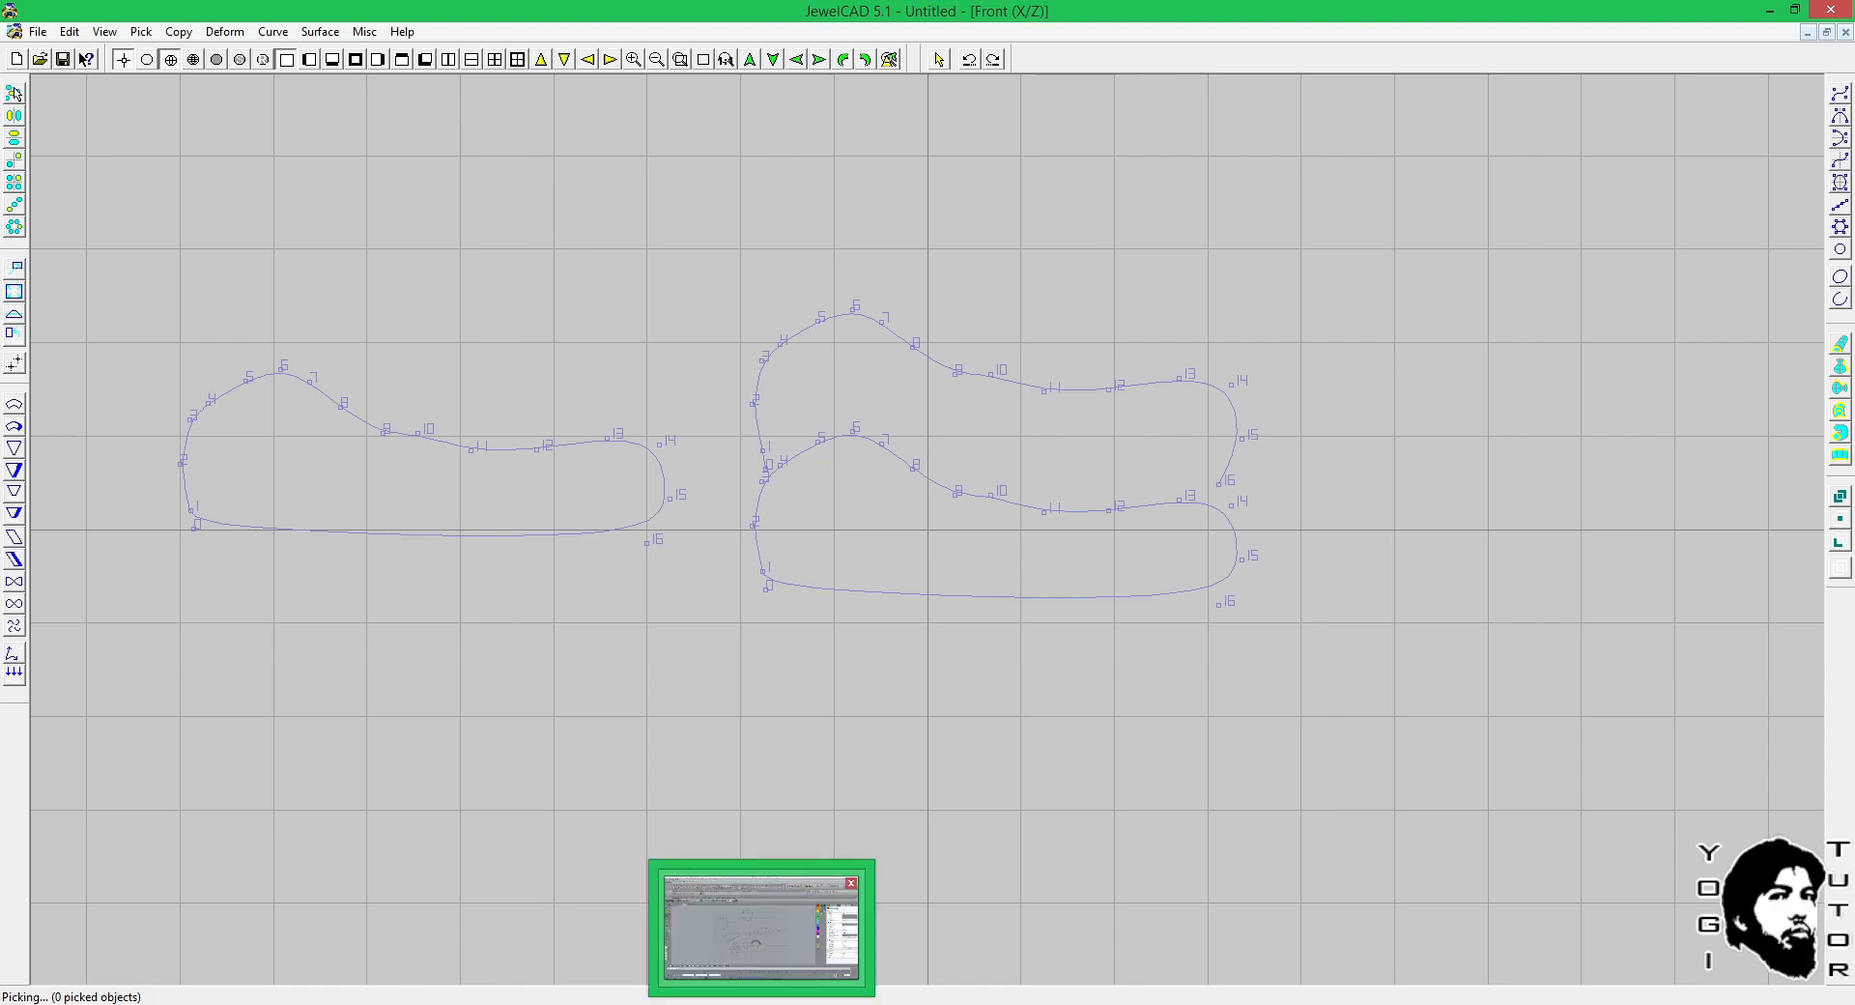
{"action": "left_click", "coordinate": [761, 926]}
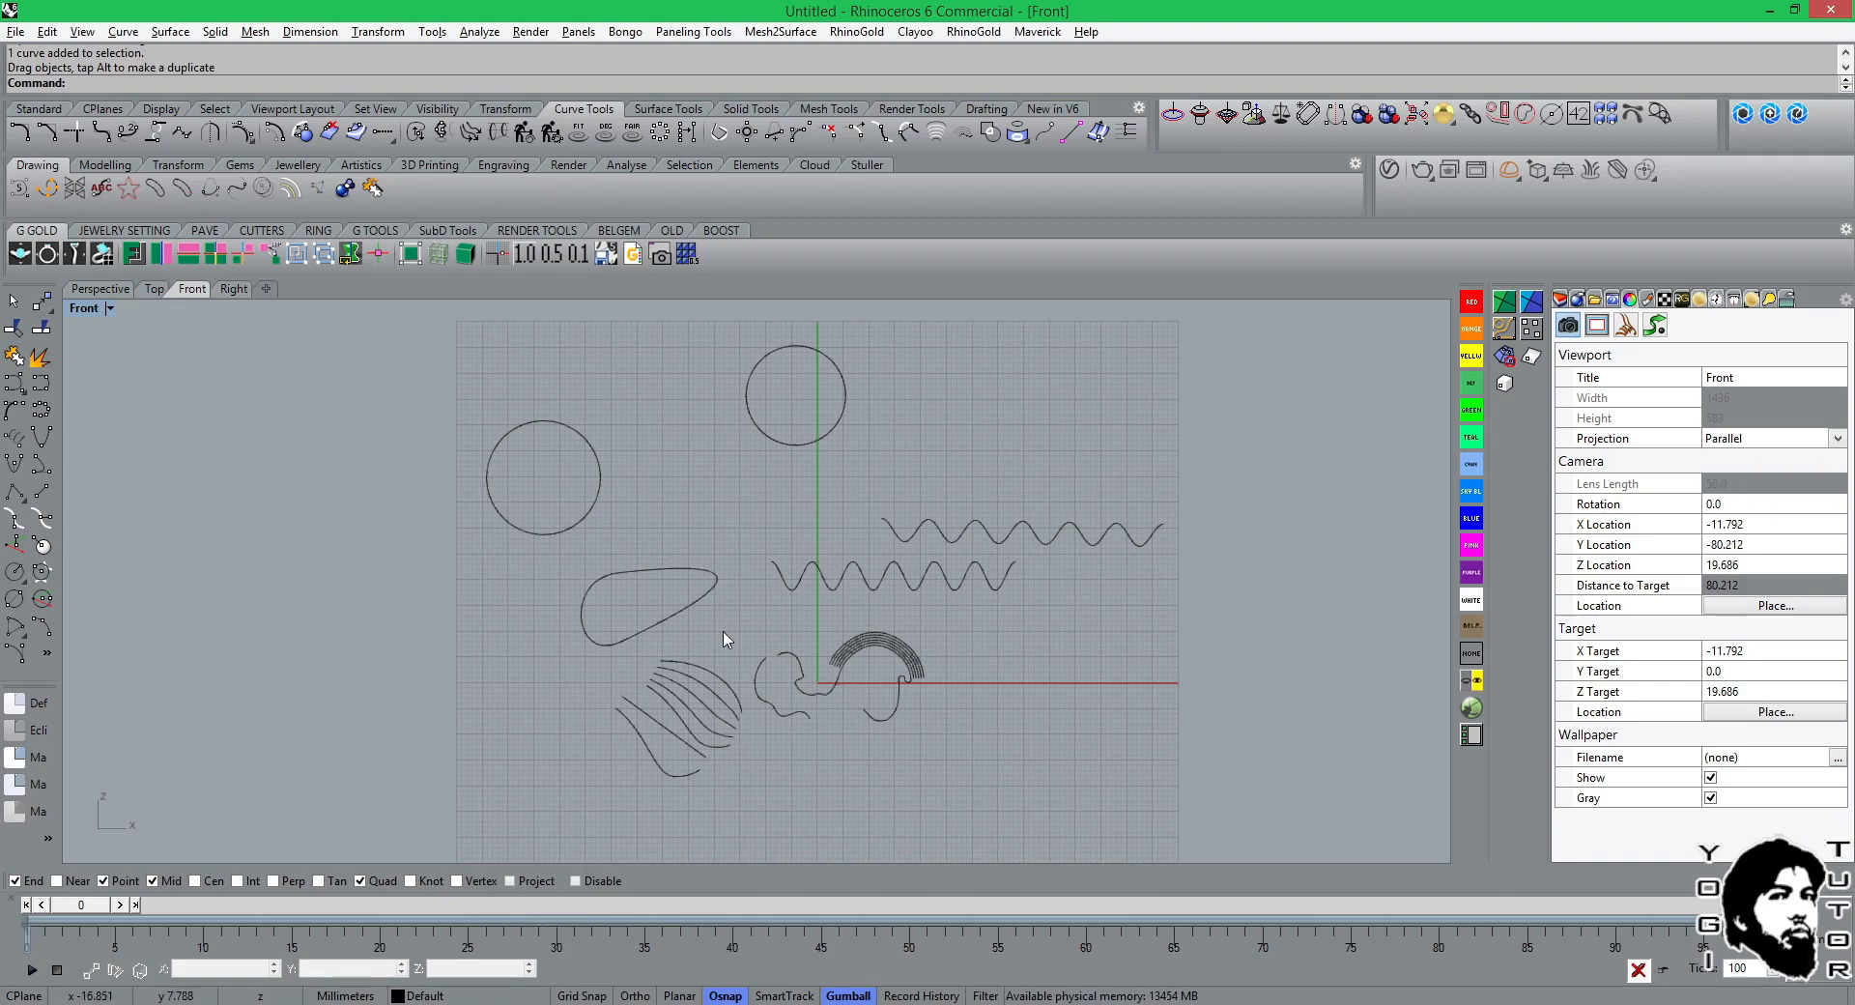
Try to explode the circular curve above the teardrop-shaped curve in the Front view.
{"action": "left_click", "coordinate": [715, 583]}
{"action": "scroll", "coordinate": [727, 558], "scroll_direction": "up", "scroll_amount": 3}
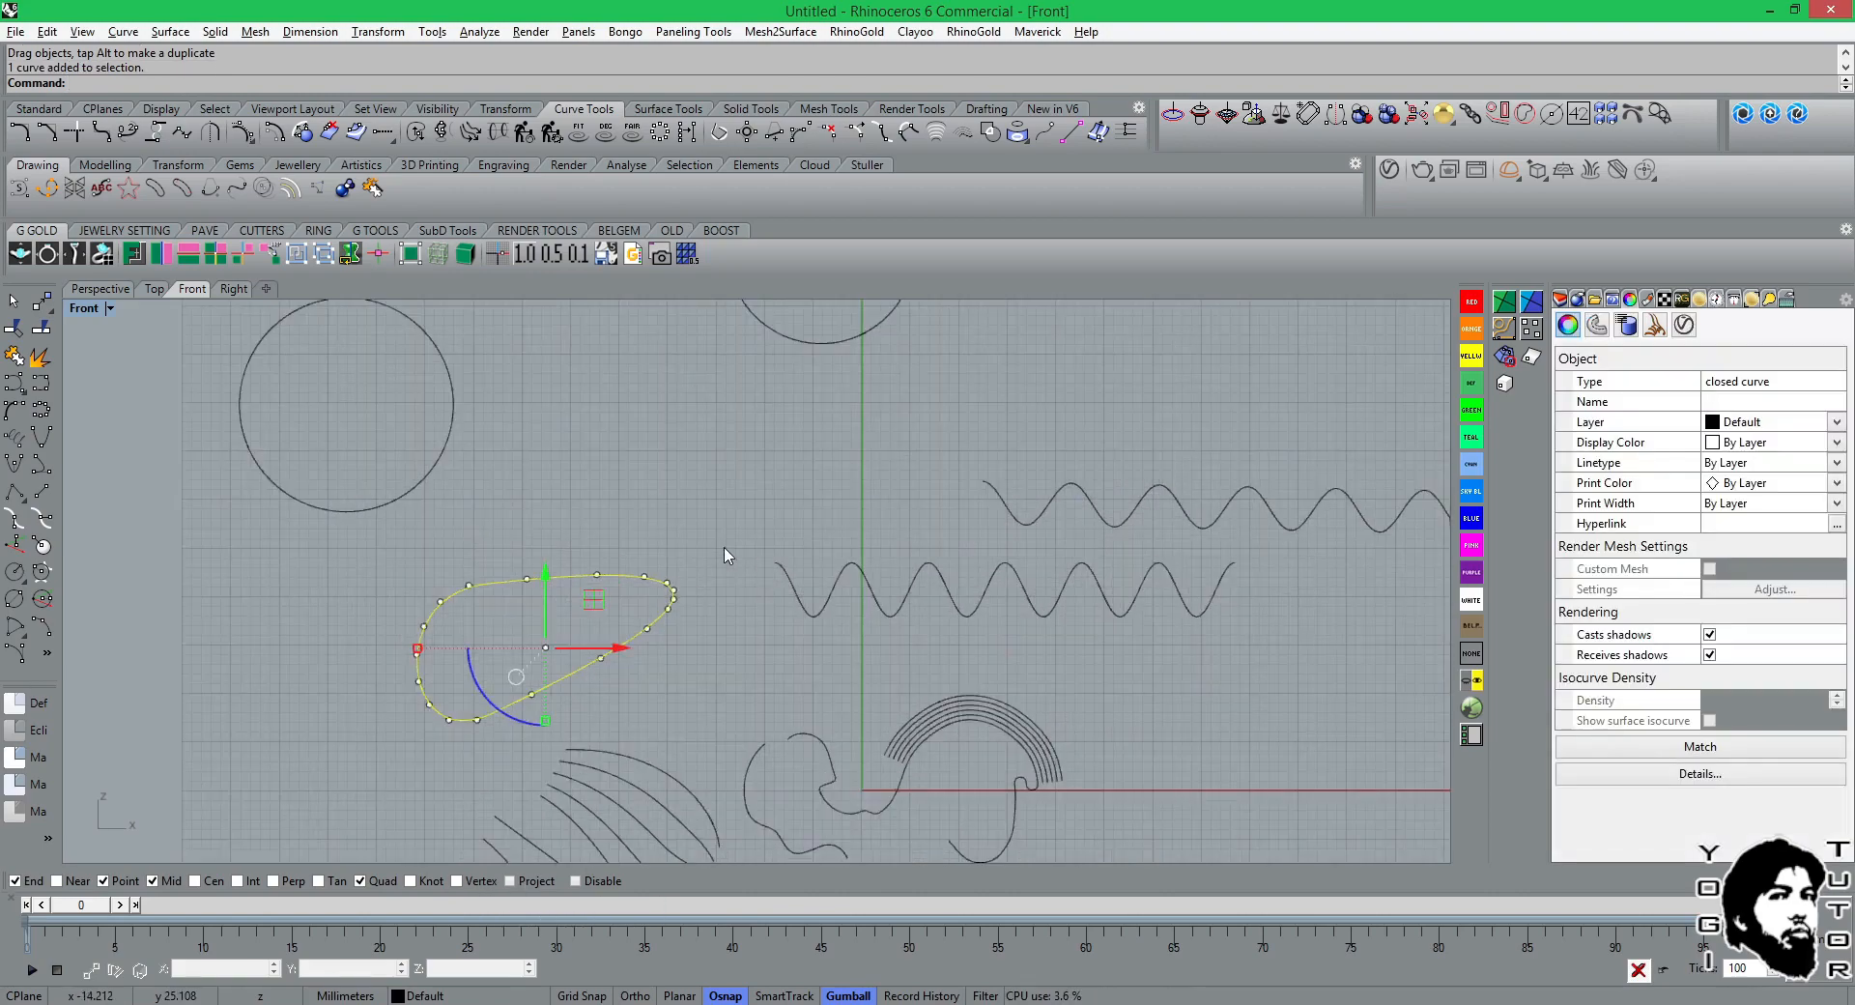
{"action": "left_click", "coordinate": [726, 556]}
{"action": "left_click", "coordinate": [428, 475]}
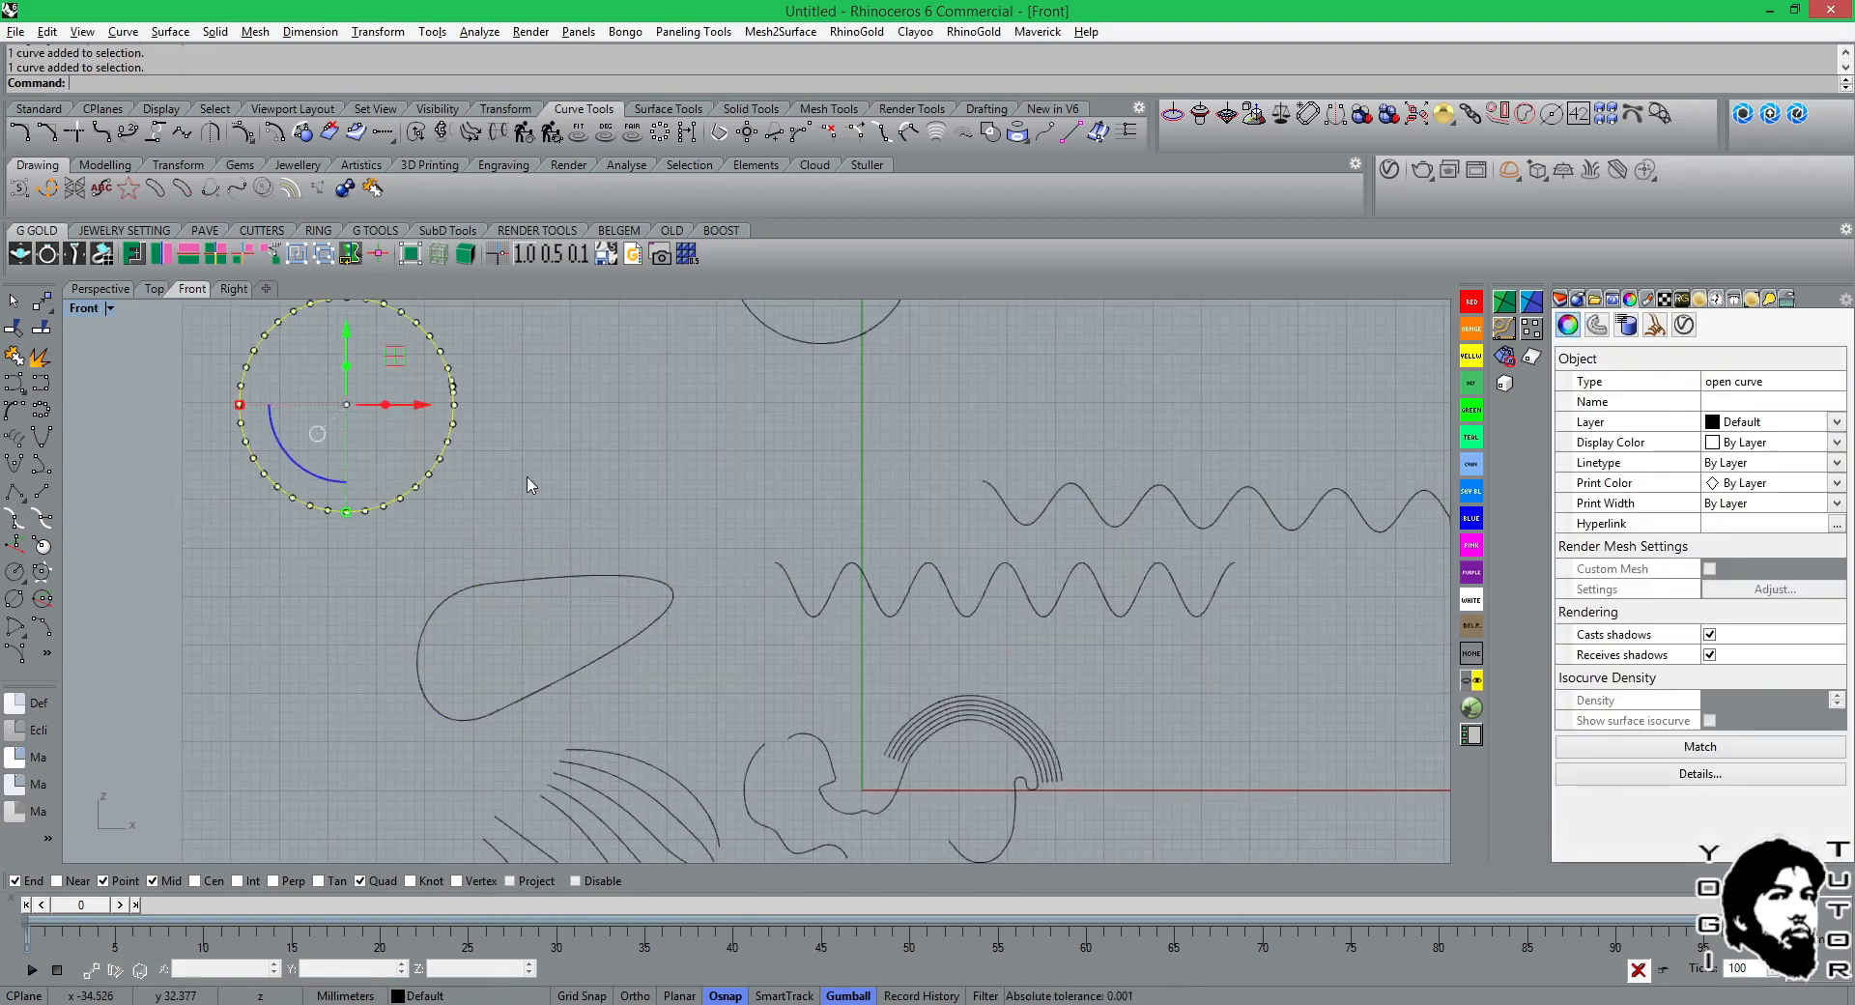
{"action": "key", "text": "ctrl+e"}
{"action": "left_click", "coordinate": [613, 474]}
{"action": "right_click_drag", "start_coordinate": [607, 488], "coordinate": [635, 529]}
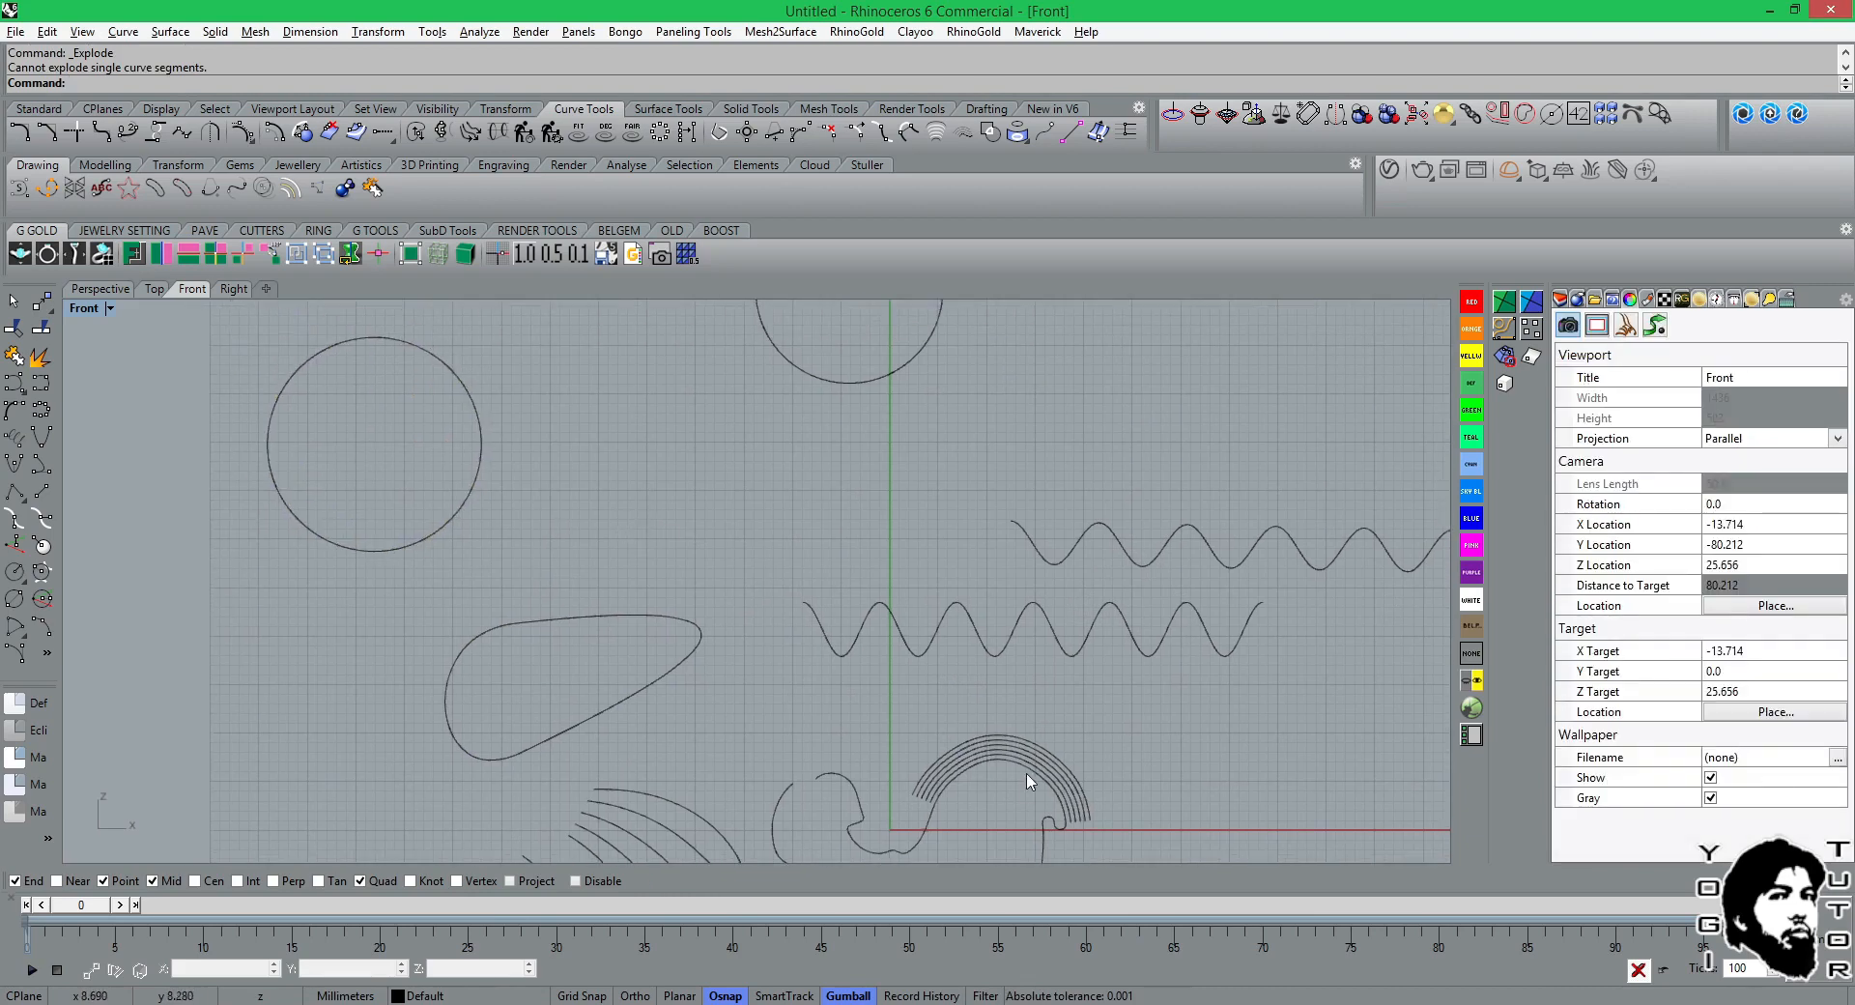
{"action": "scroll", "coordinate": [1030, 780], "scroll_direction": "down", "scroll_amount": 4}
{"action": "right_click_drag", "start_coordinate": [880, 705], "coordinate": [874, 634]}
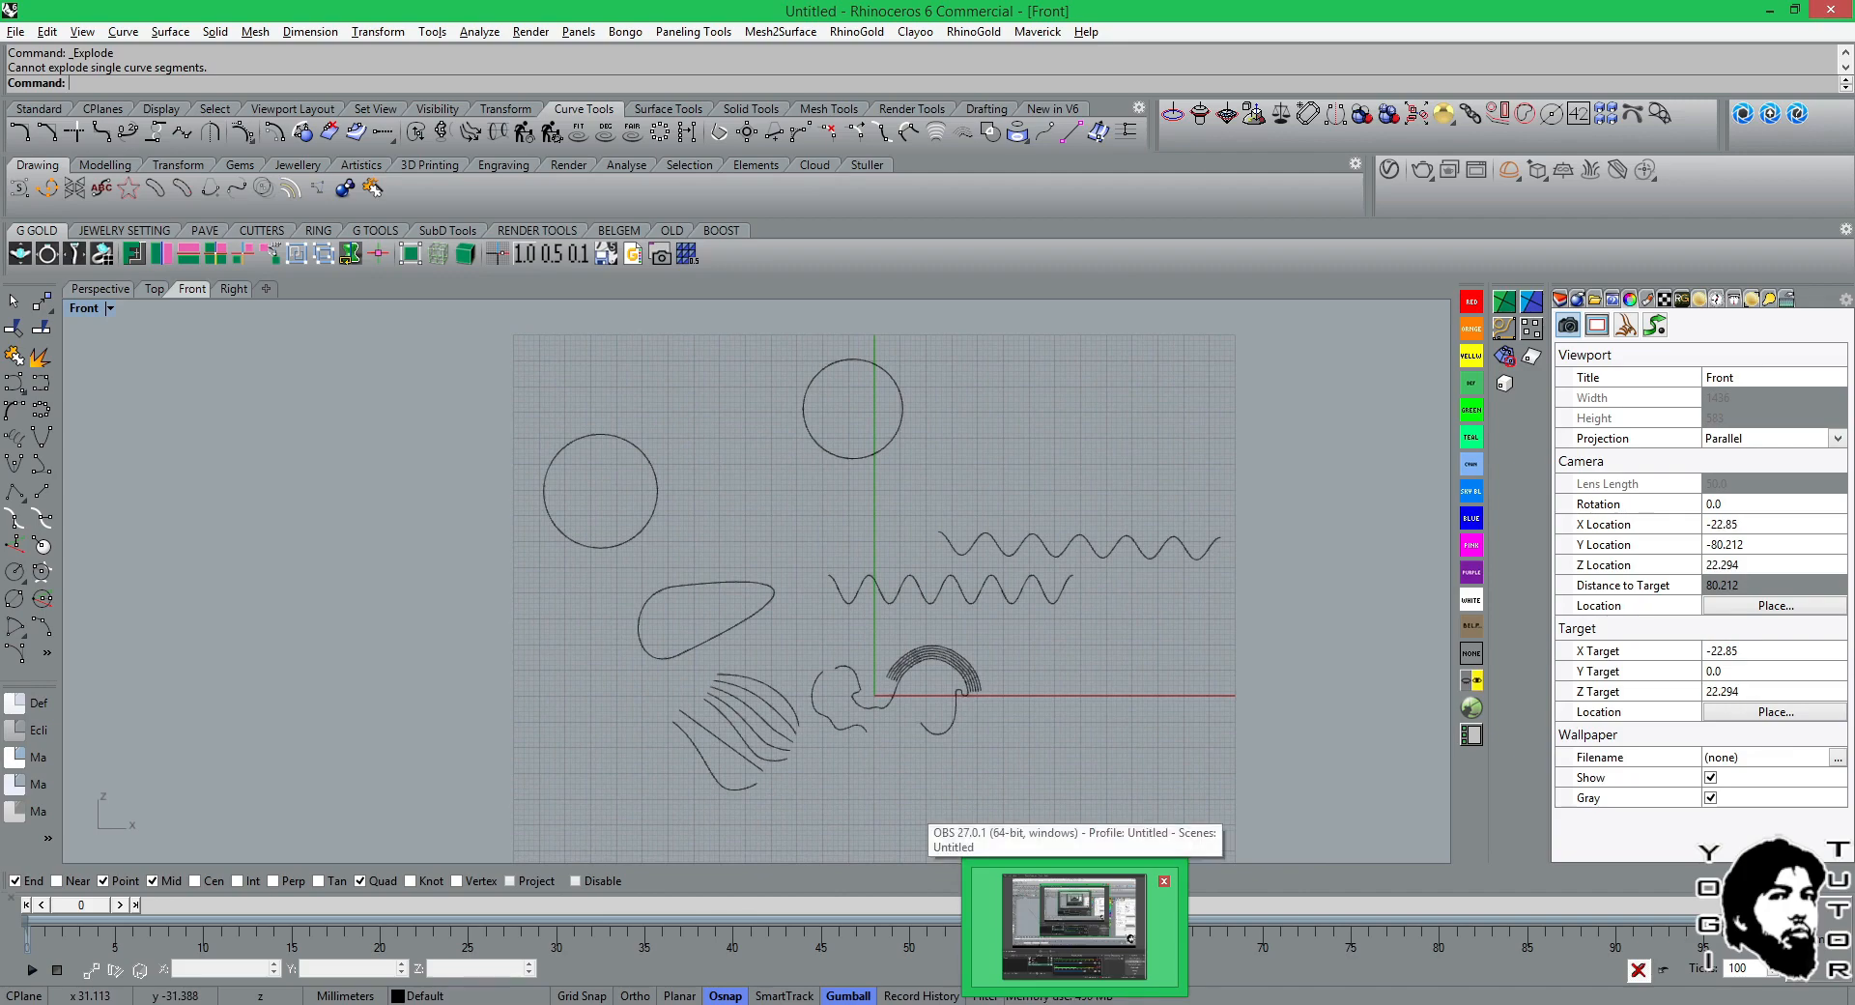
{"action": "left_click", "coordinate": [1073, 925]}
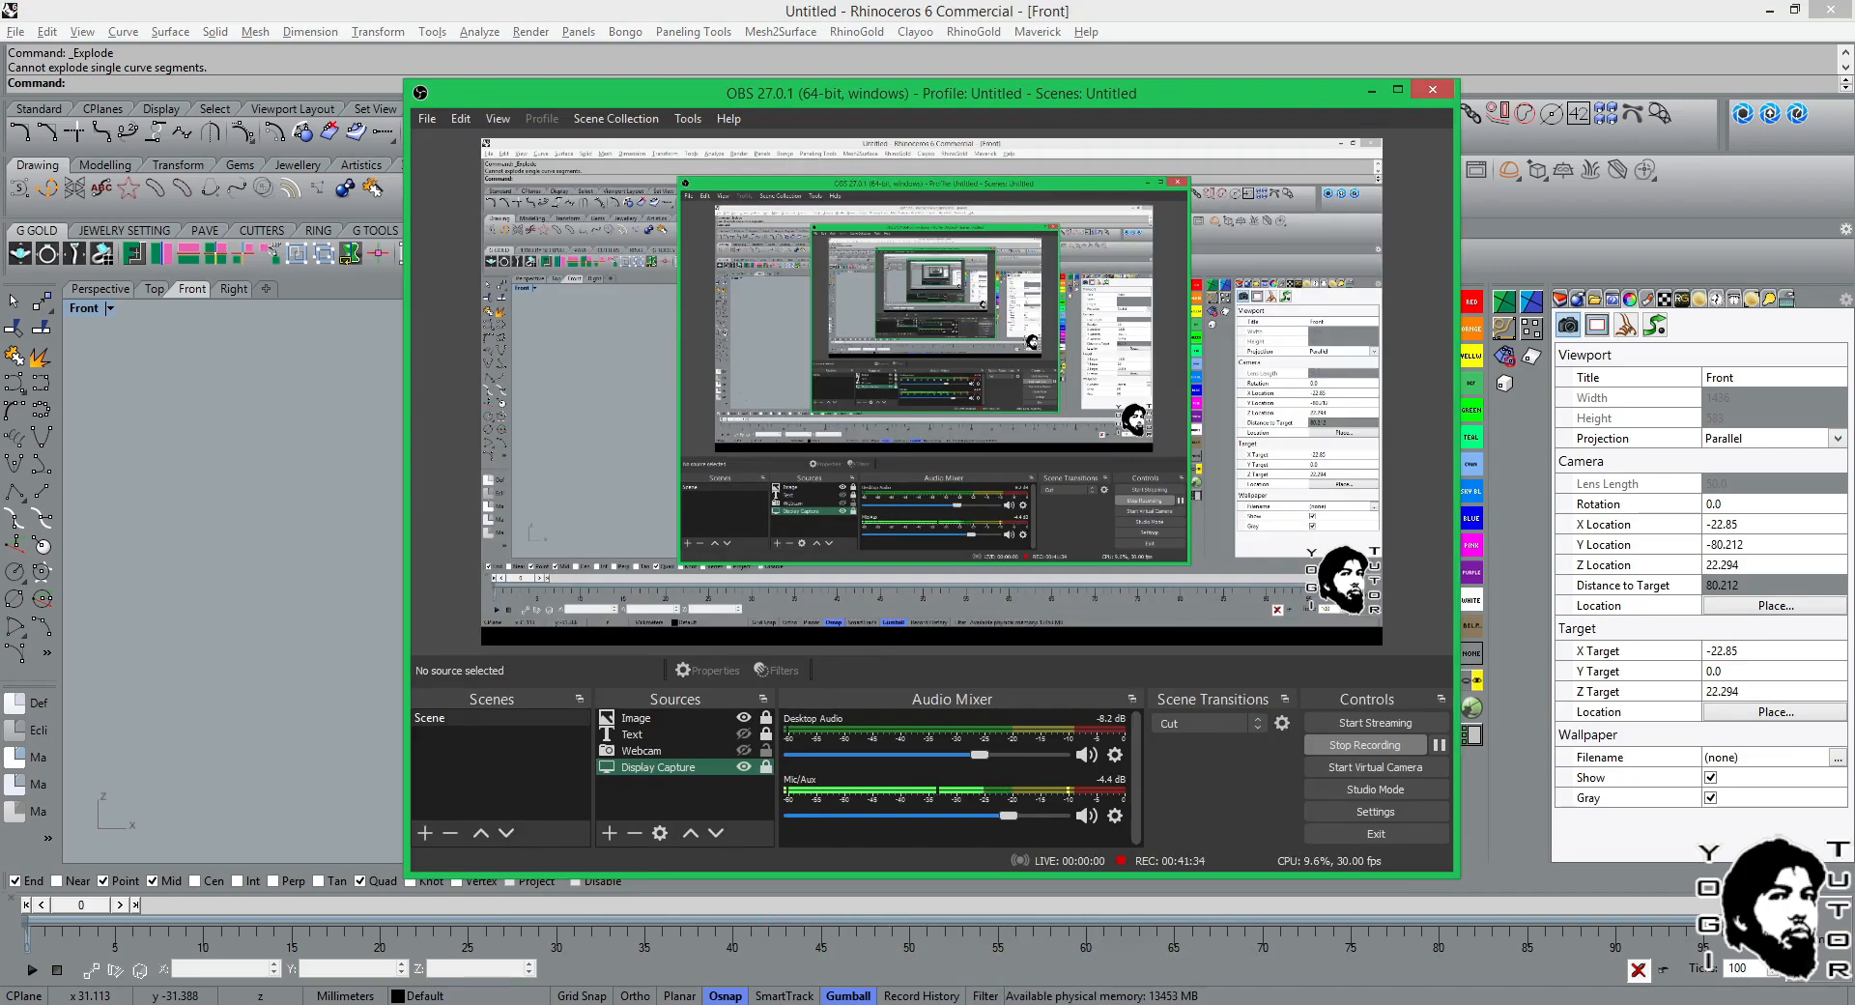